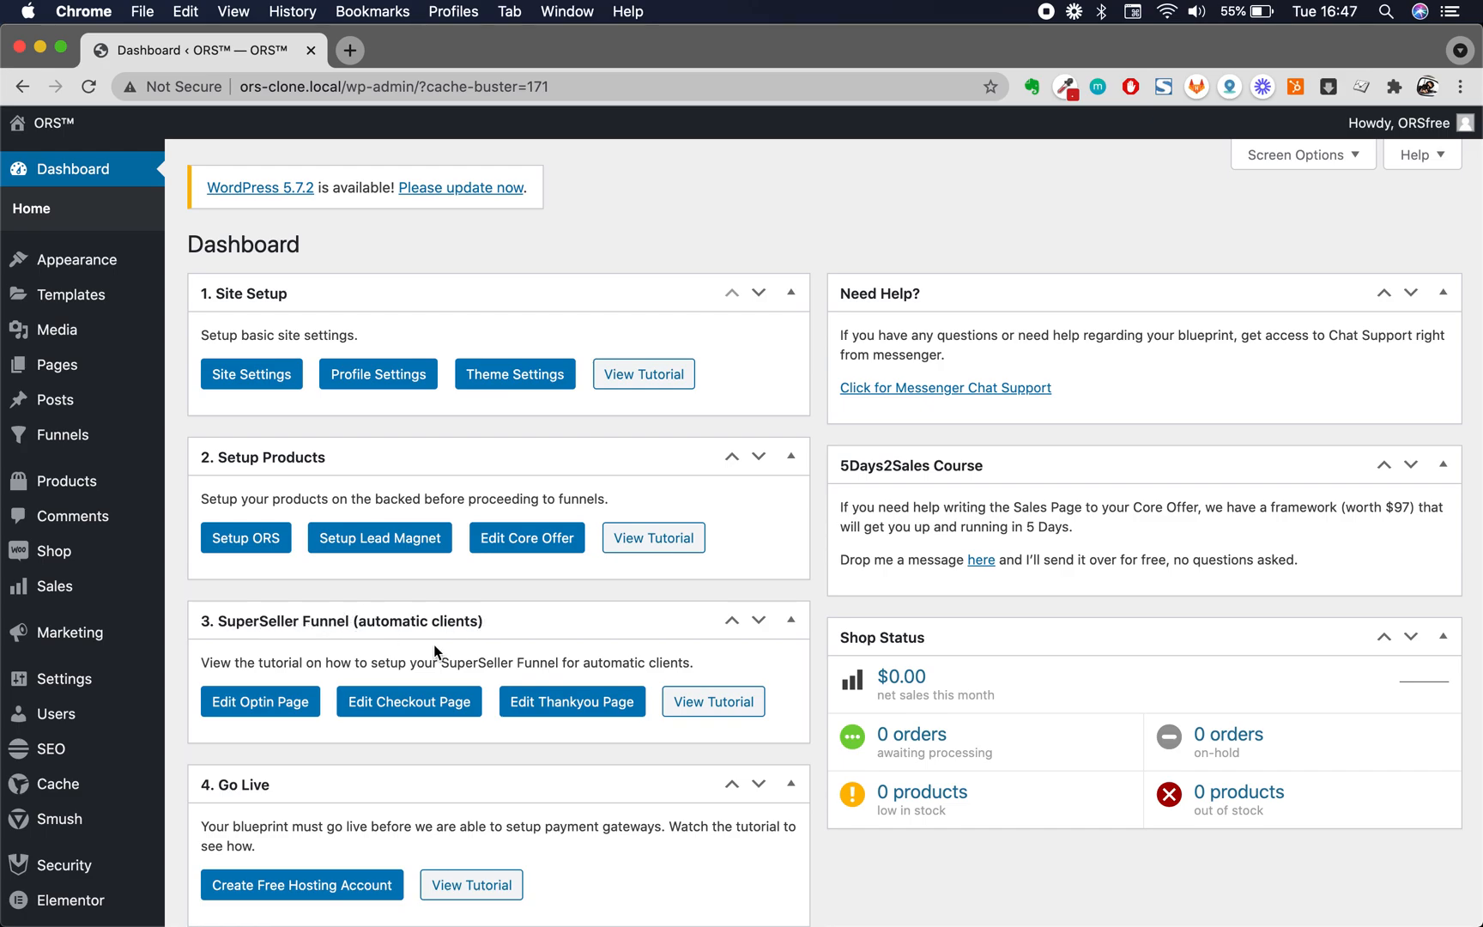
Open the Funnels list in a new browser tab and switch to it
{"action": "scroll", "coordinate": [479, 801], "scroll_direction": "down", "scroll_amount": 1}
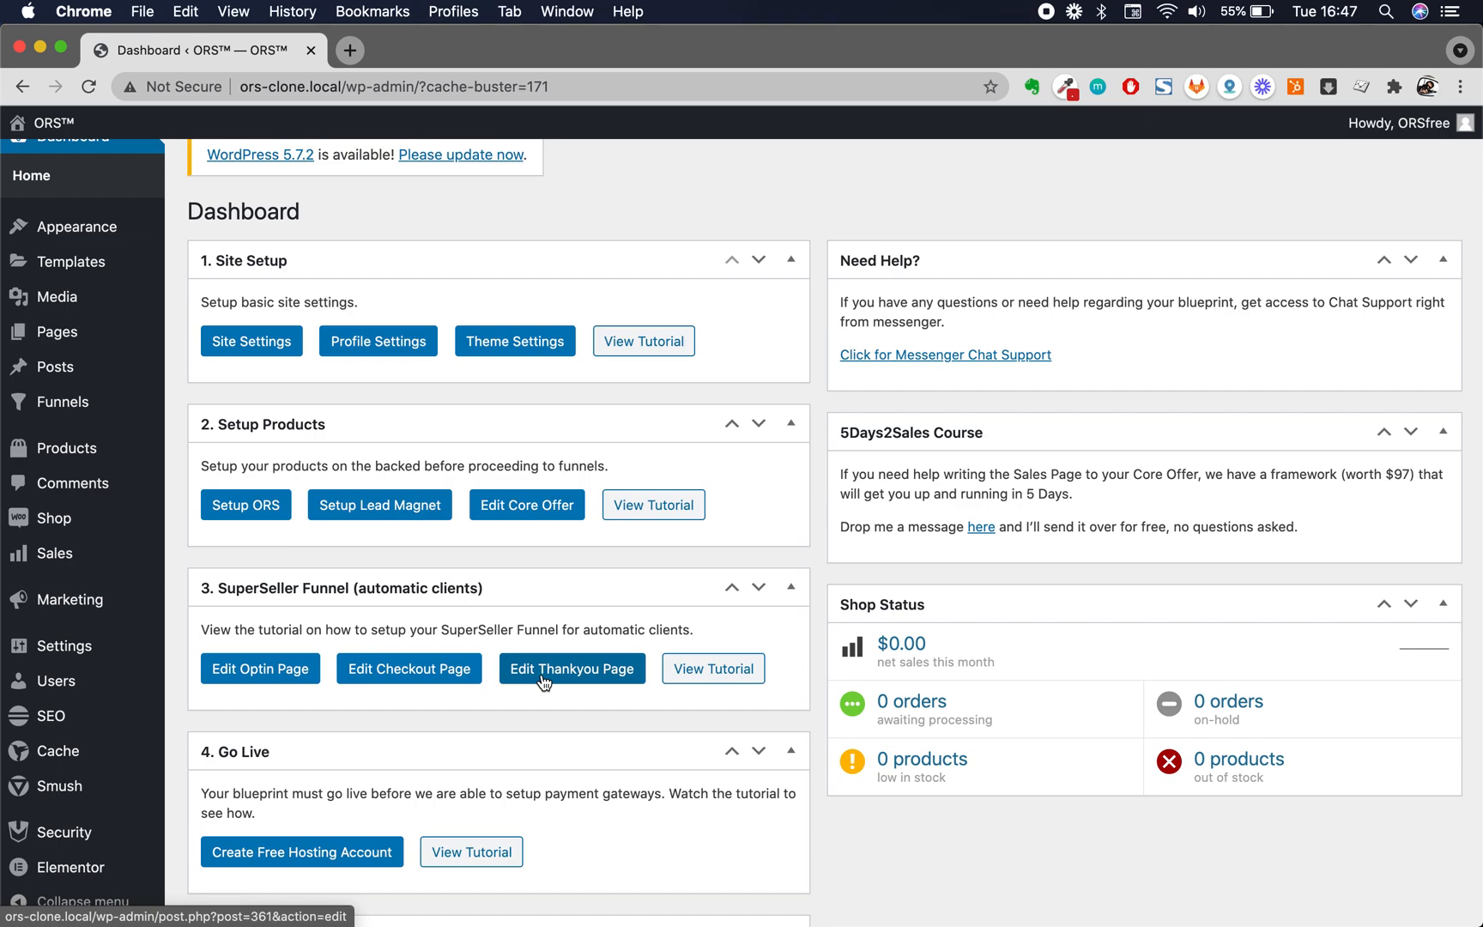
{"action": "scroll", "coordinate": [390, 627], "scroll_direction": "up", "scroll_amount": 1}
{"action": "scroll", "coordinate": [390, 626], "scroll_direction": "down", "scroll_amount": 1}
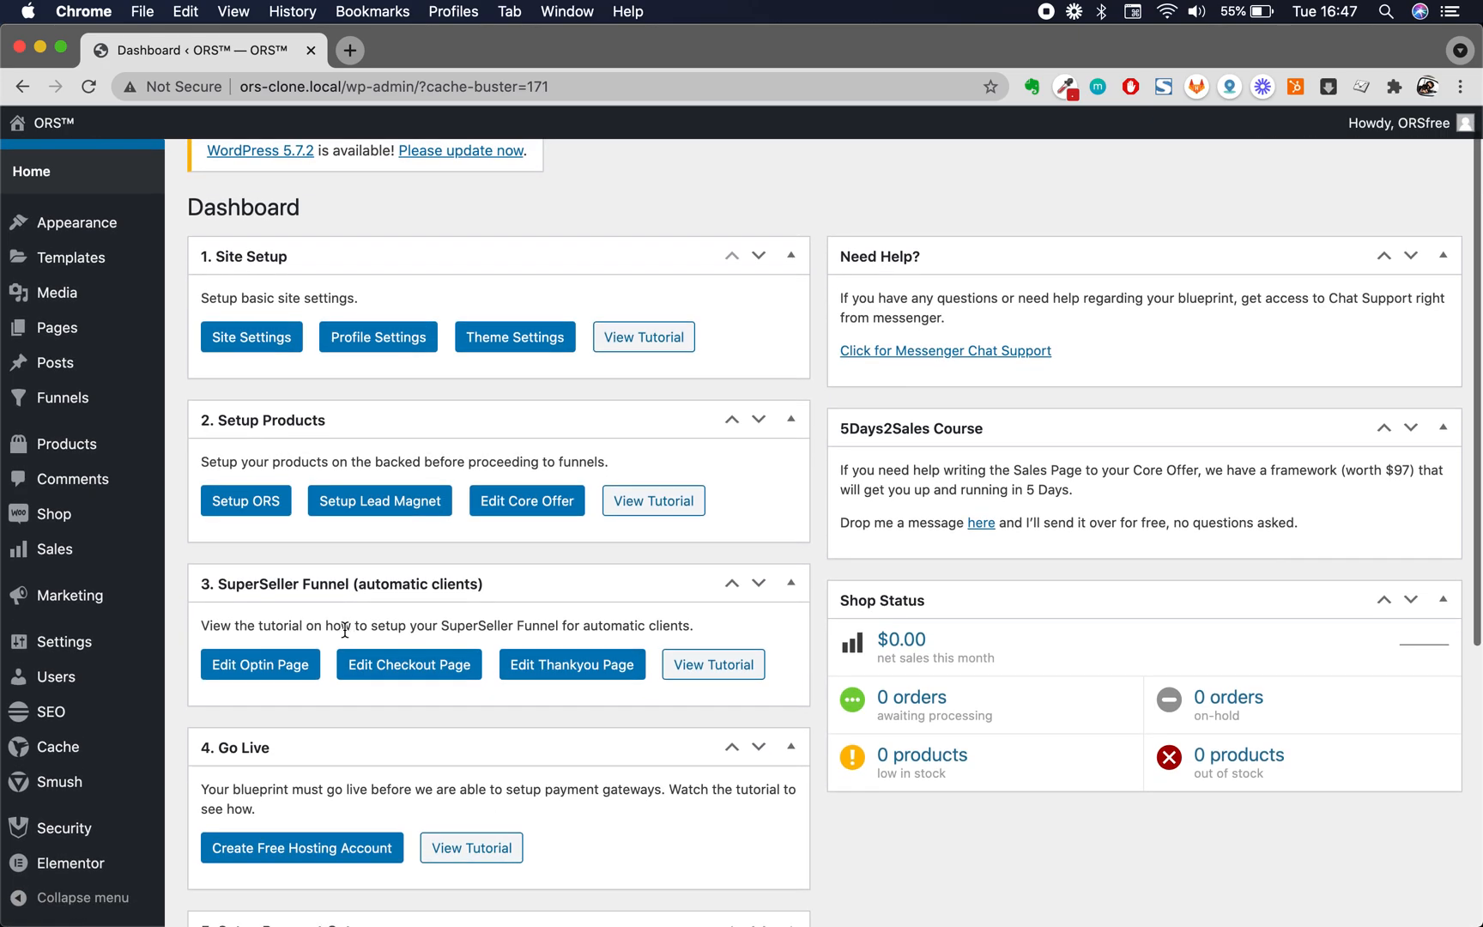
{"action": "mouse_move", "coordinate": [63, 413]}
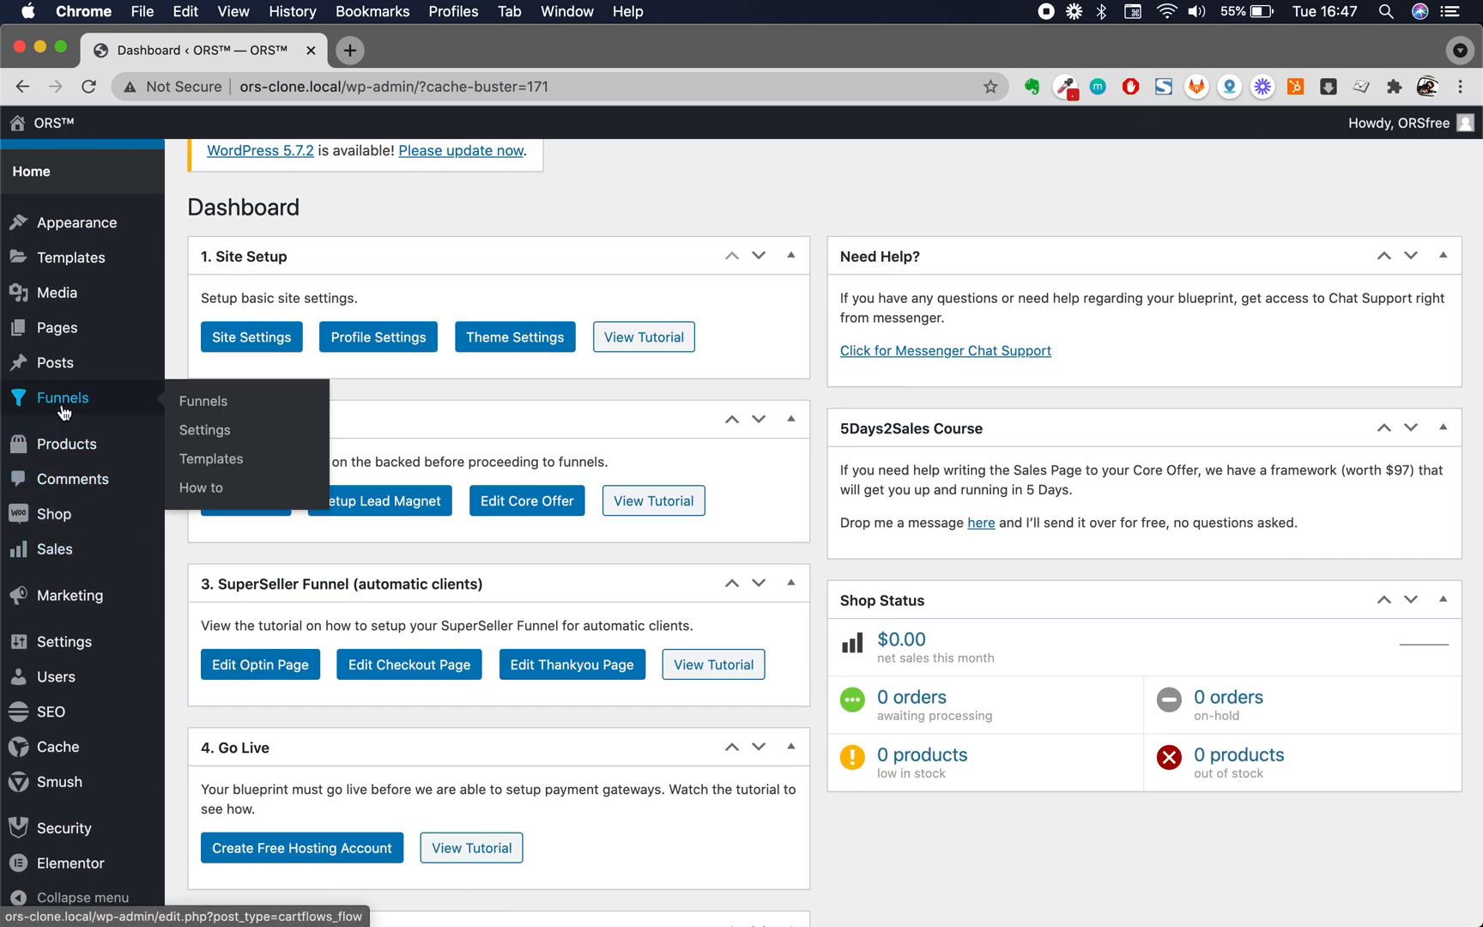
{"action": "right_click", "coordinate": [212, 411]}
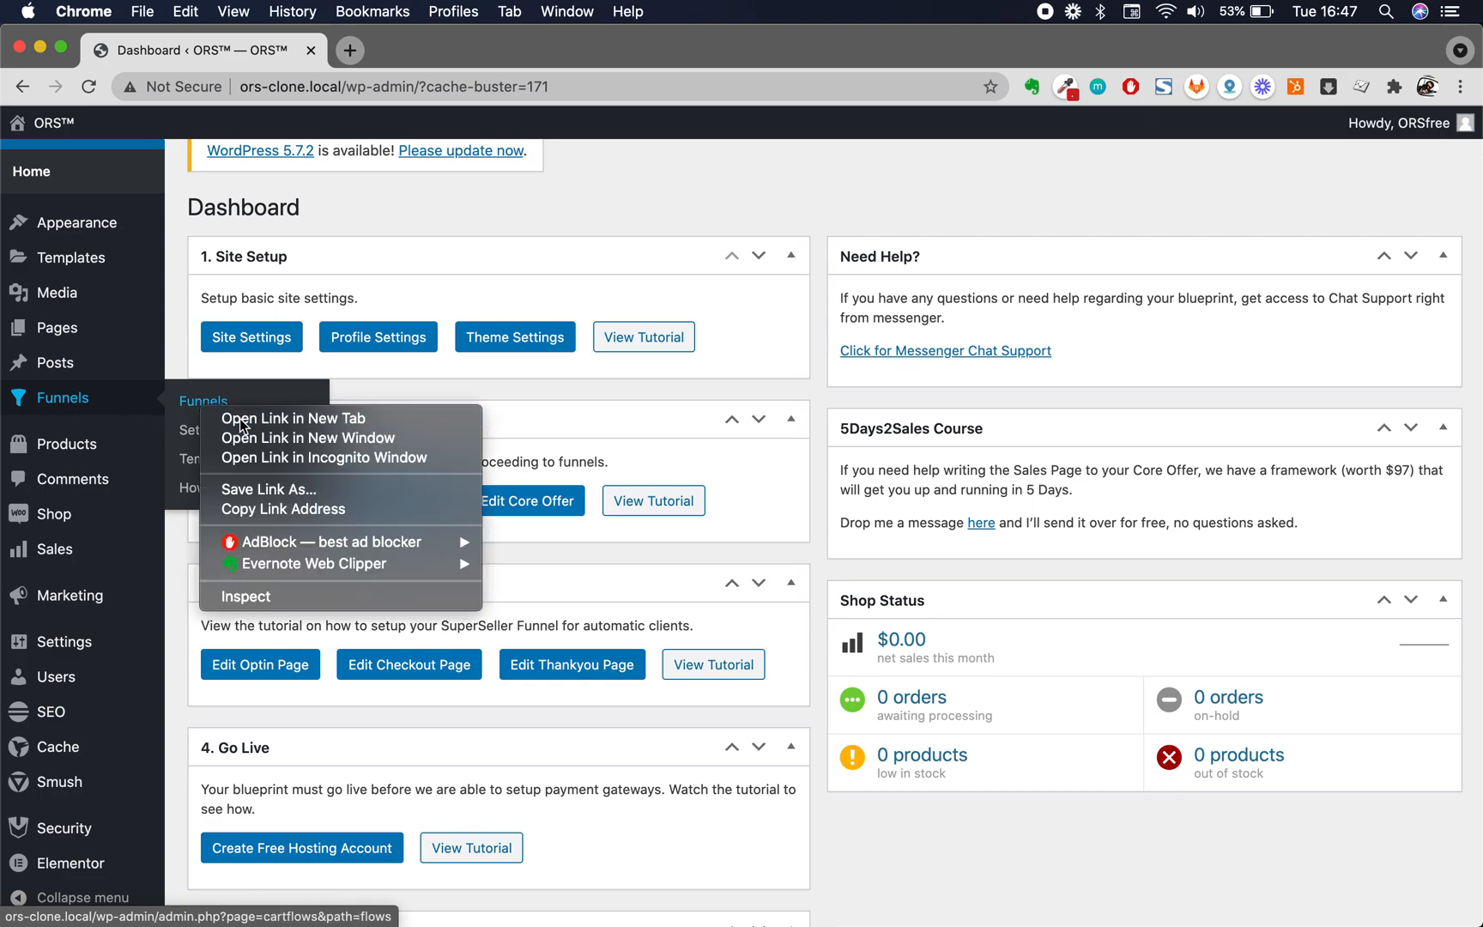
{"action": "left_click", "coordinate": [230, 416]}
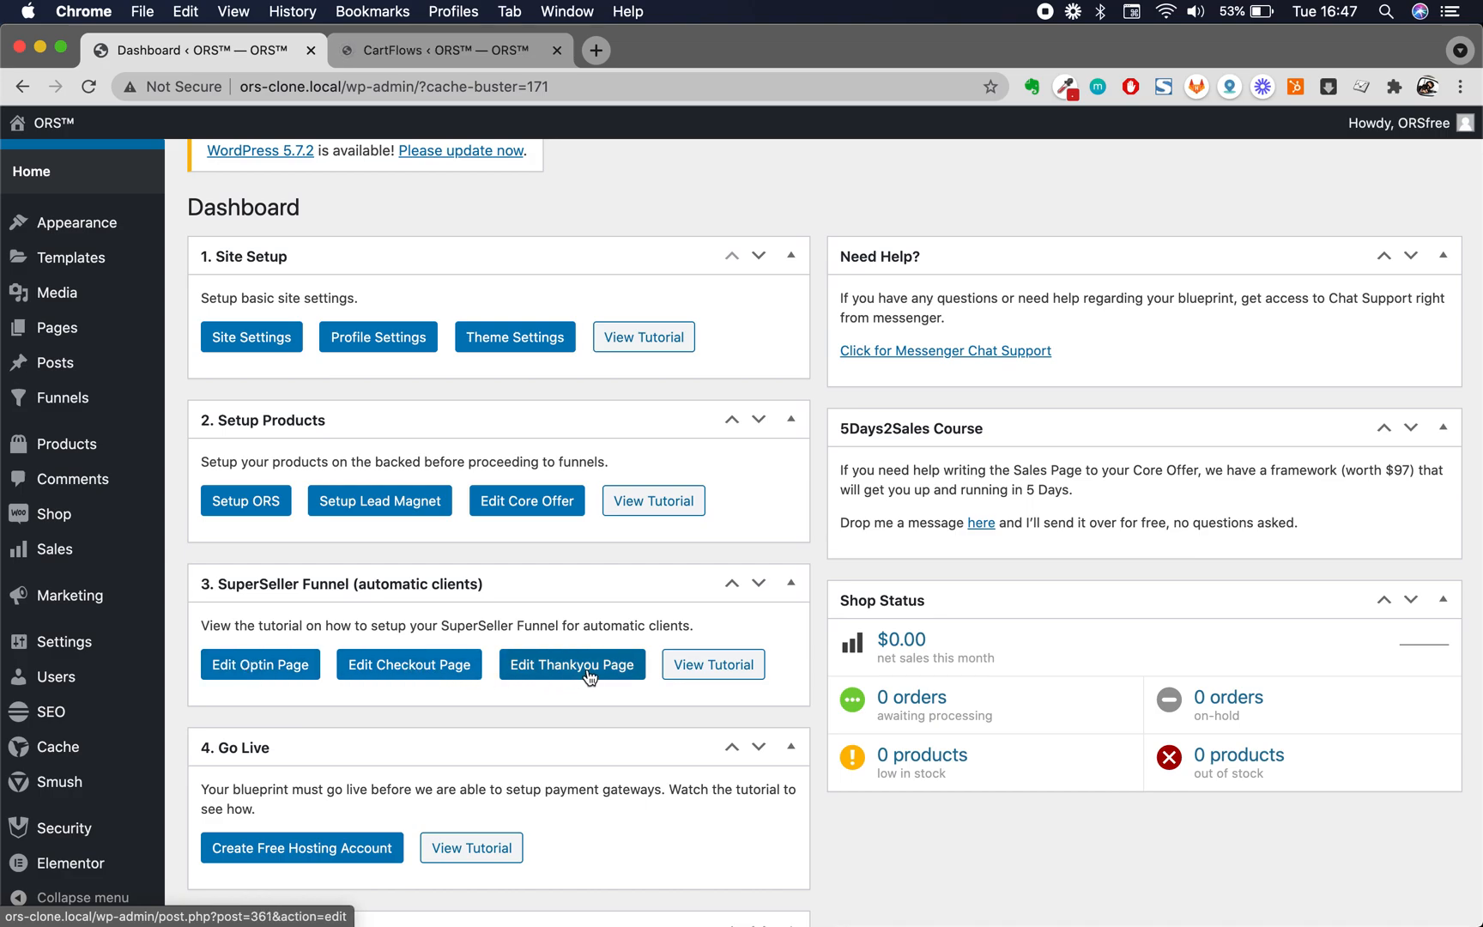
{"action": "mouse_move", "coordinate": [95, 396]}
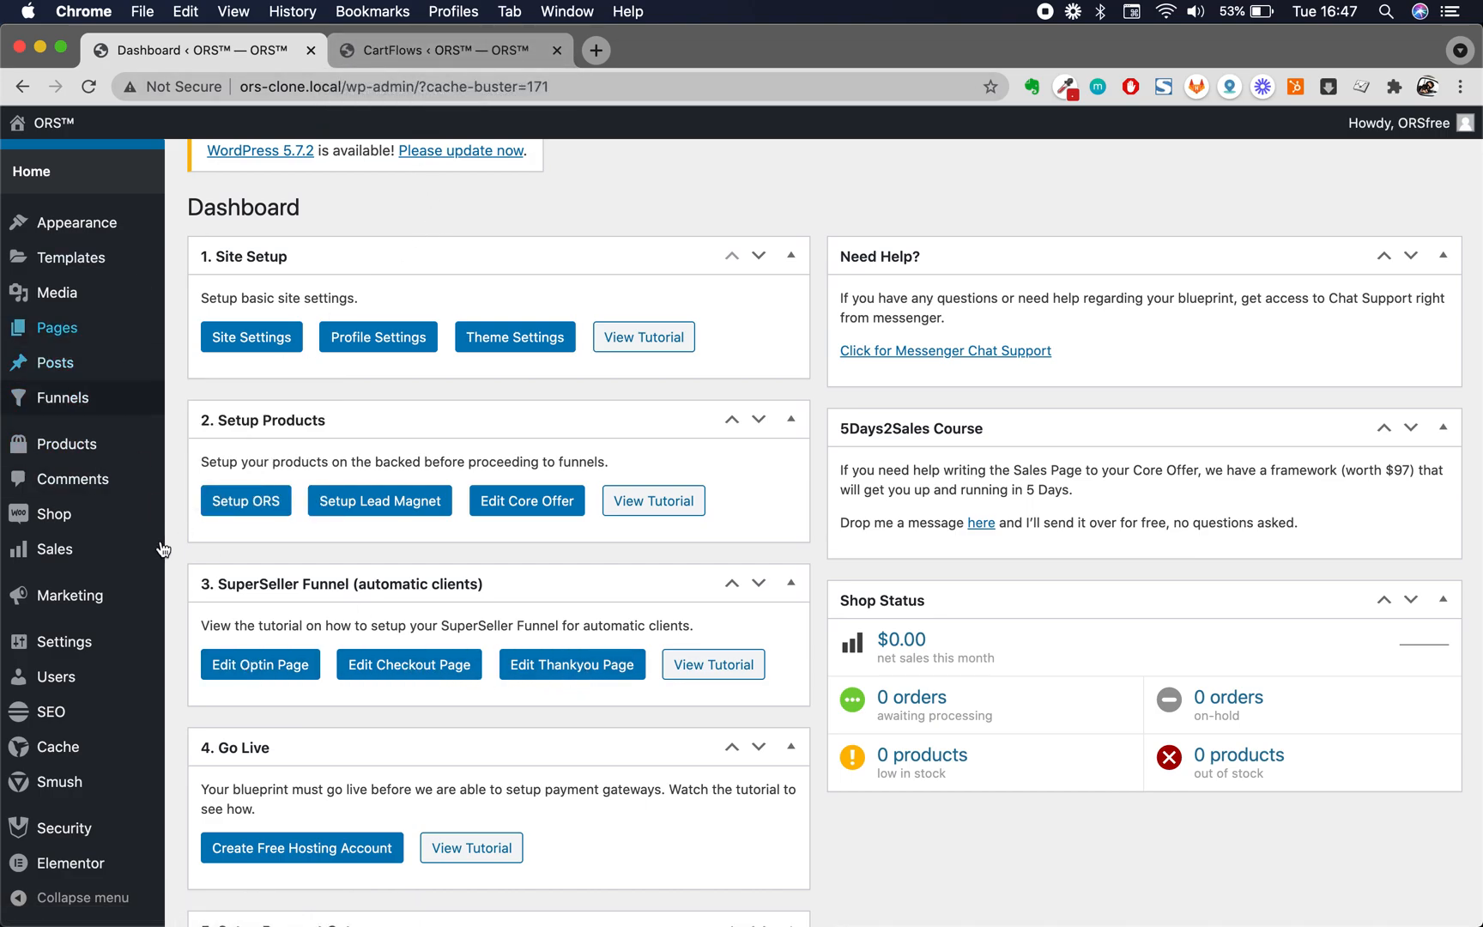
{"action": "scroll", "coordinate": [403, 220], "scroll_direction": "up", "scroll_amount": 1}
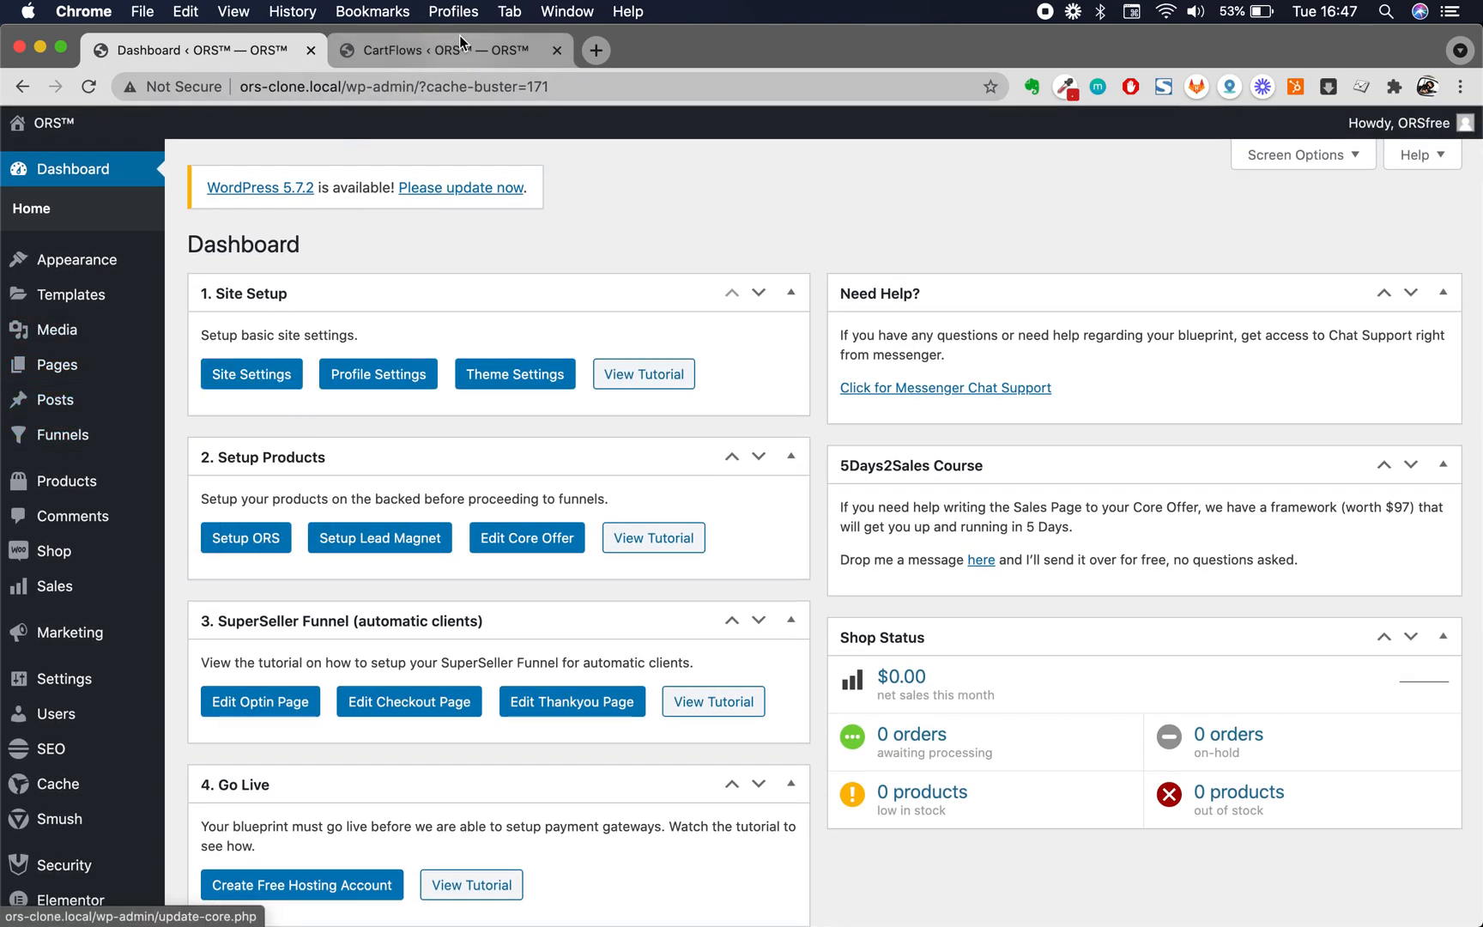
{"action": "left_click", "coordinate": [443, 50]}
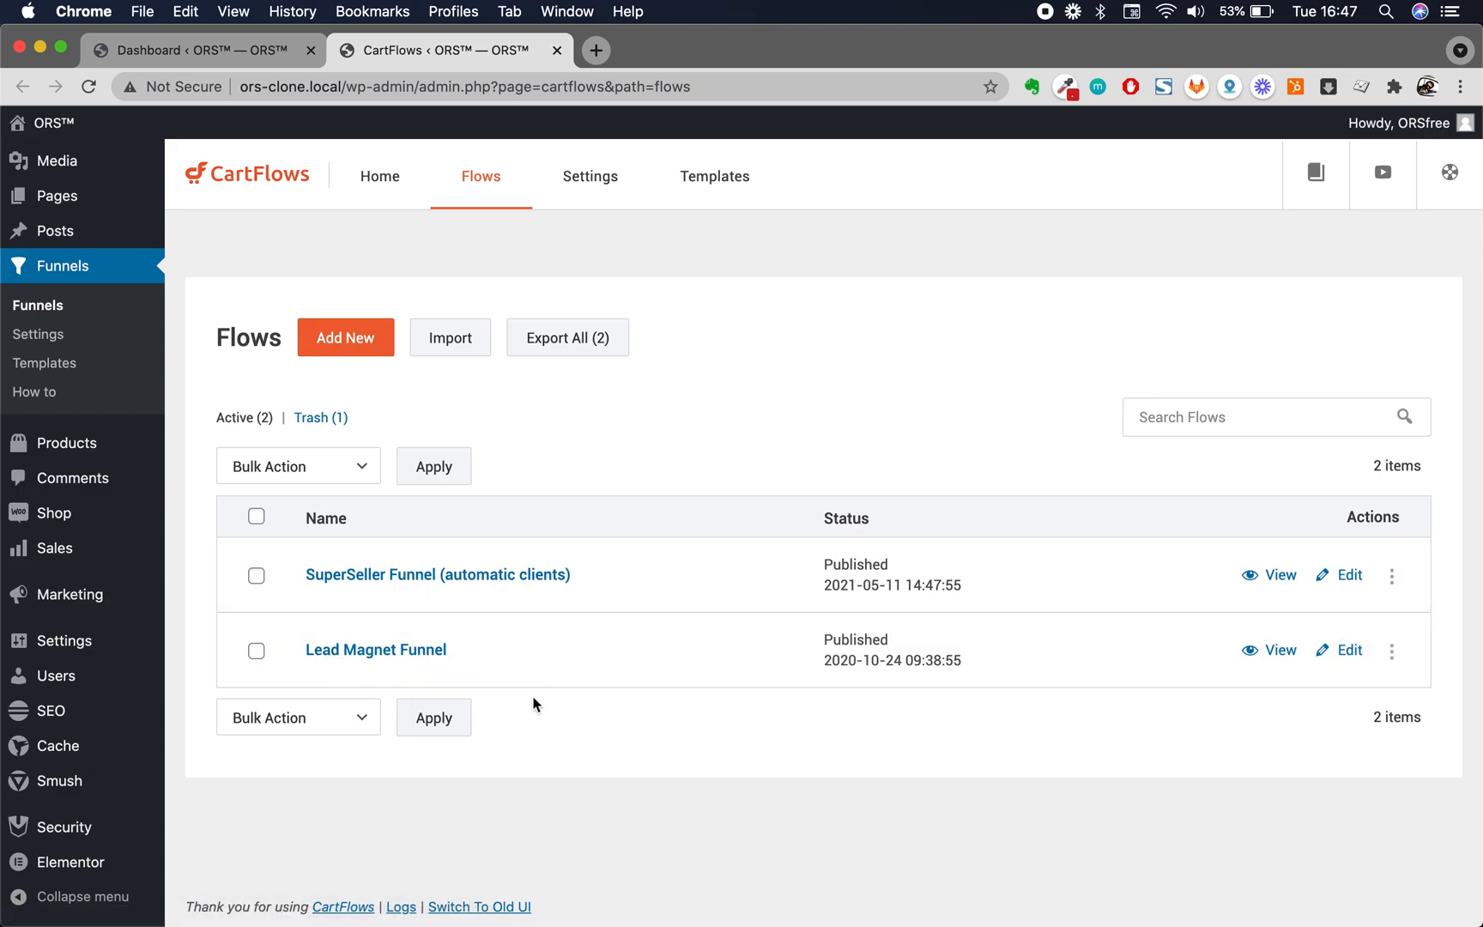
Open SuperSeller Funnel (automatic clients) and Lead Magnet Funnel for editing in separate new tabs, and bring the SuperSeller Funnel to the front
{"action": "right_click", "coordinate": [1343, 581]}
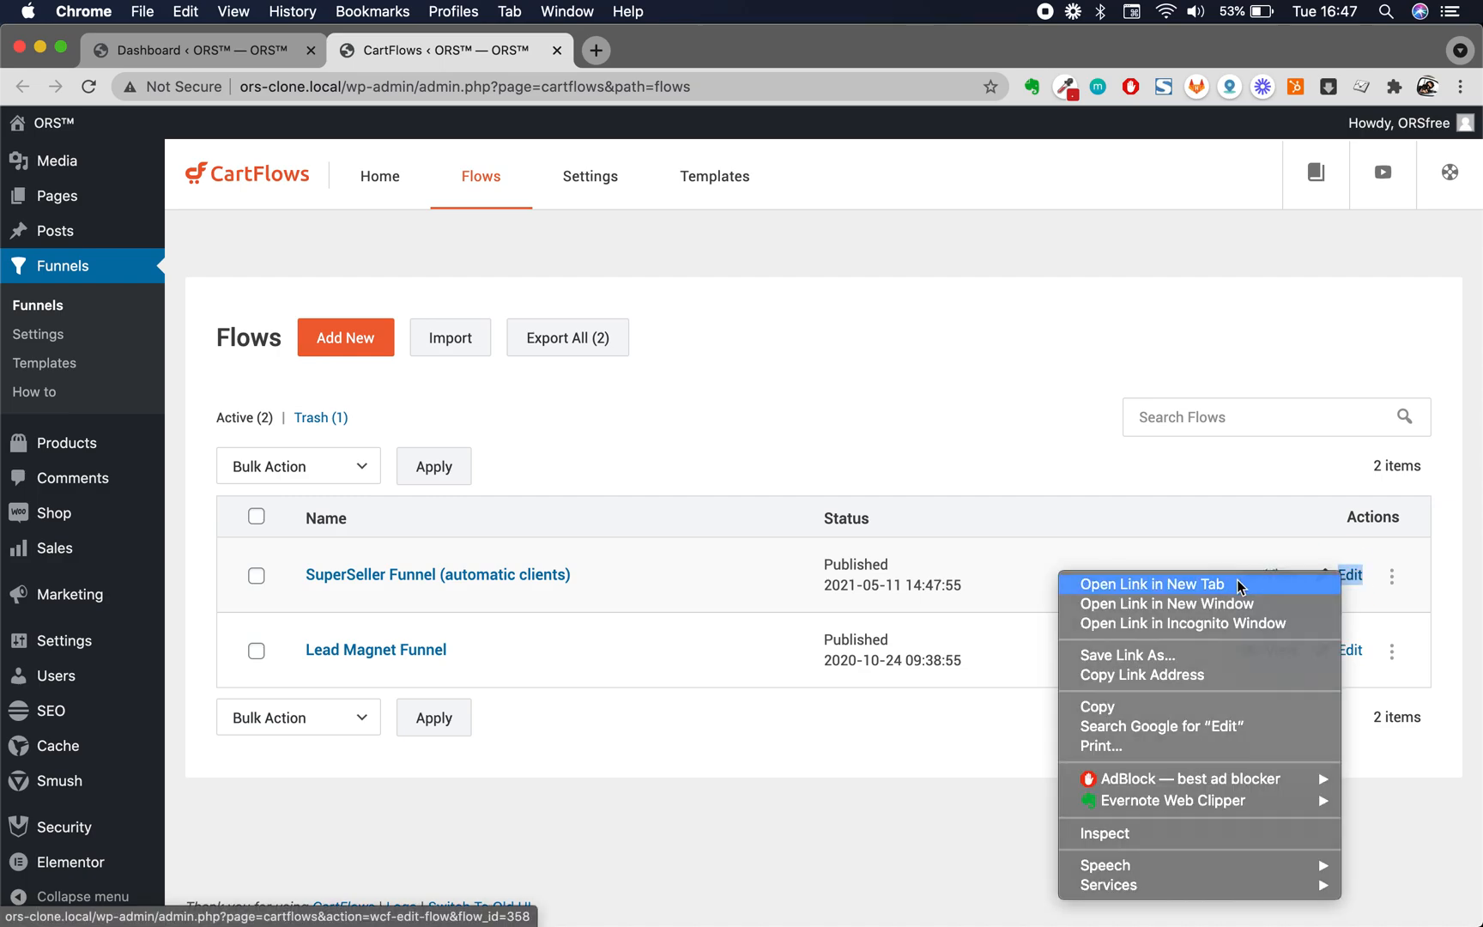
{"action": "left_click", "coordinate": [1238, 583]}
{"action": "left_click", "coordinate": [1327, 653]}
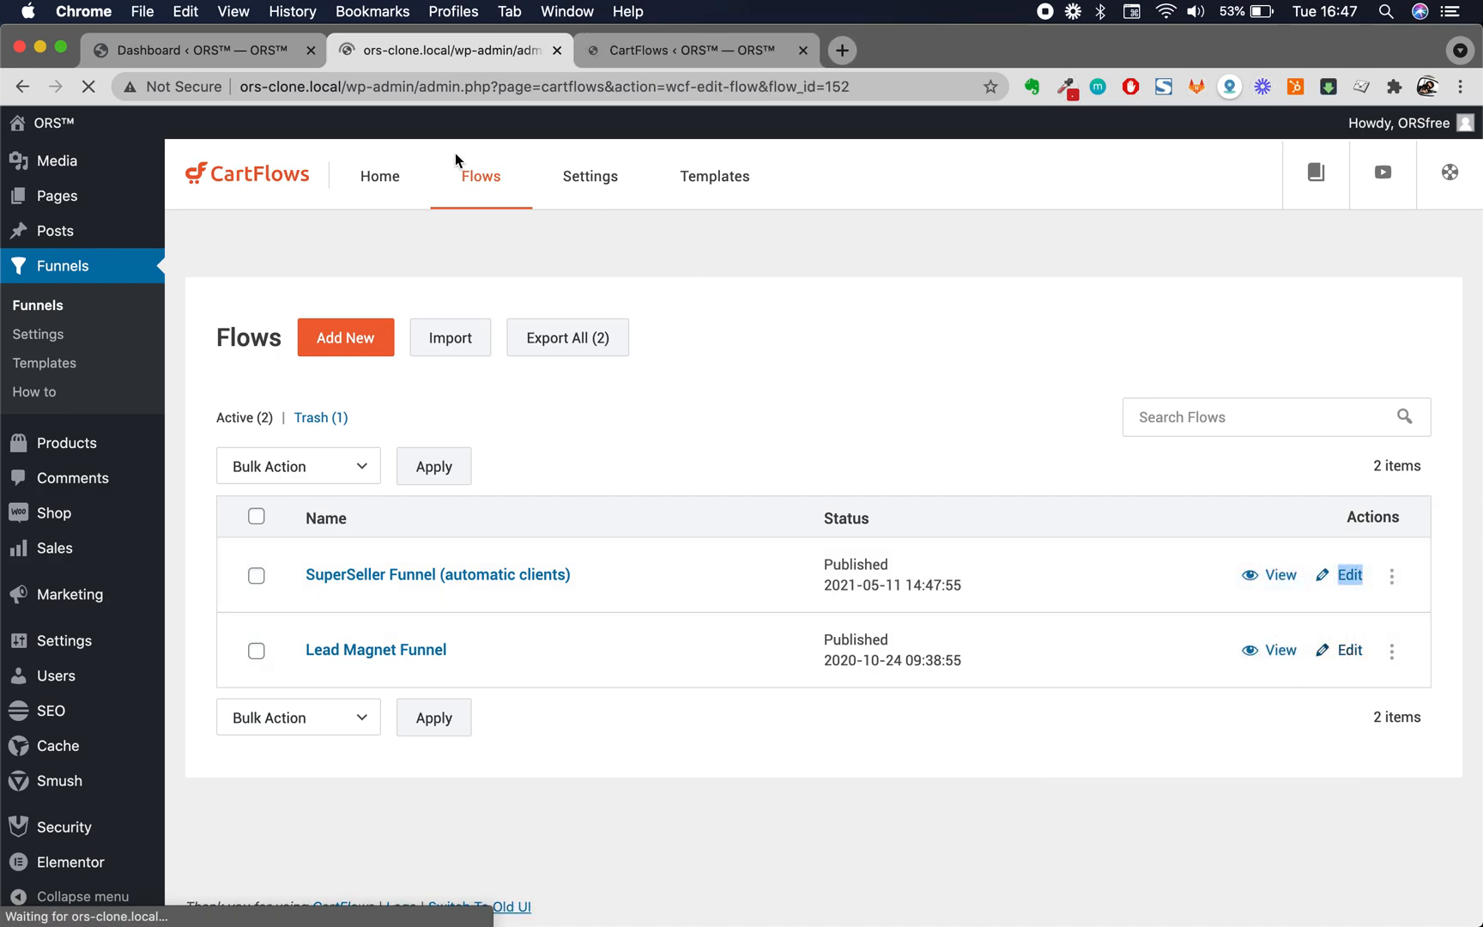
{"action": "left_click", "coordinate": [20, 89]}
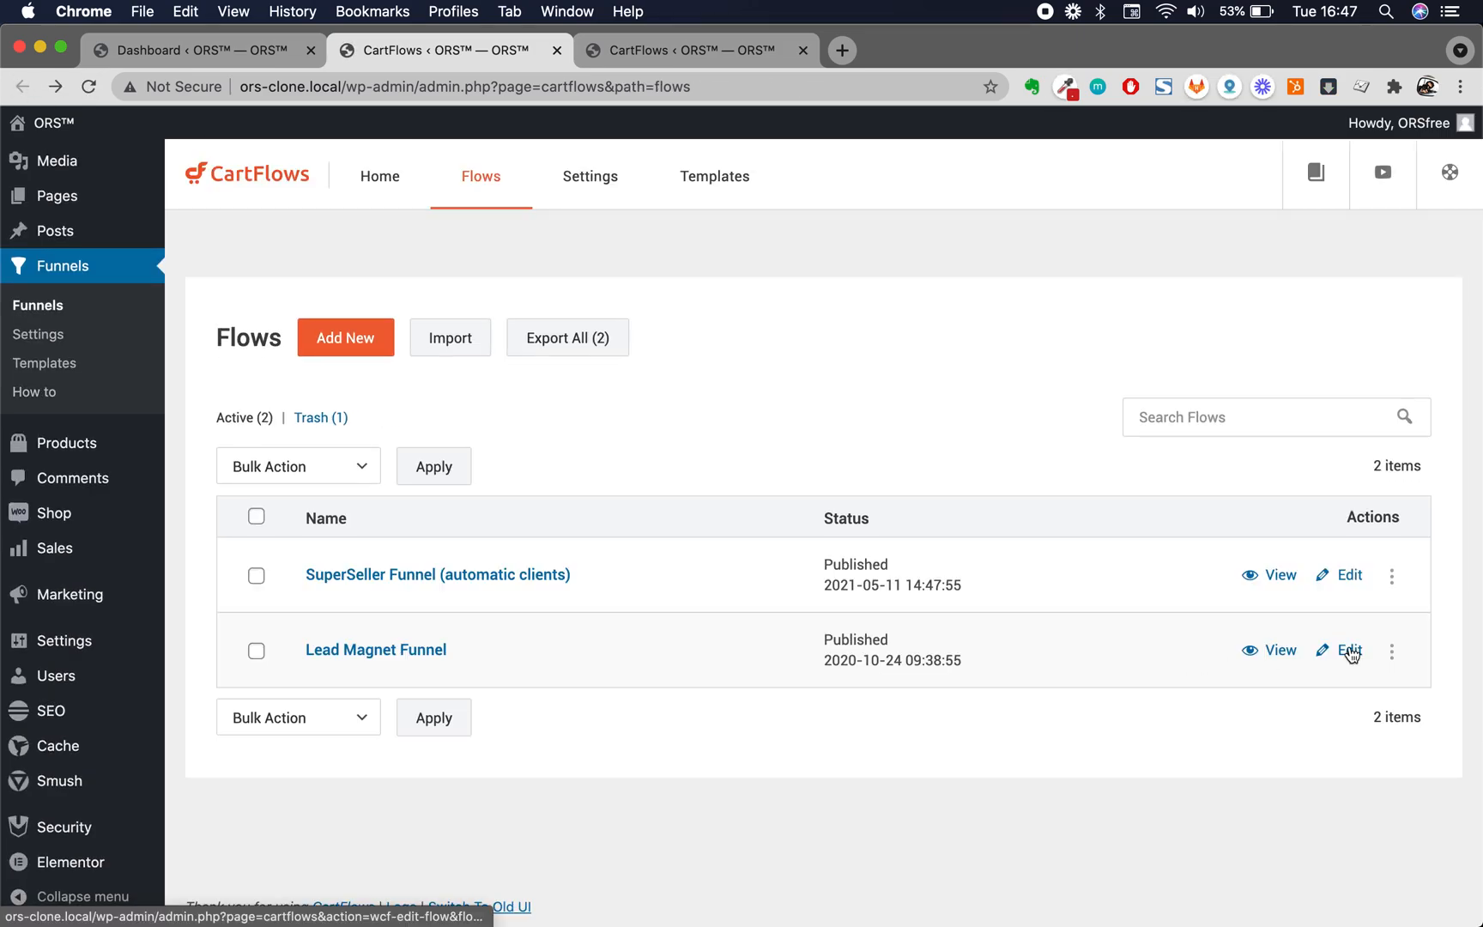
{"action": "right_click", "coordinate": [1345, 650]}
{"action": "left_click", "coordinate": [1150, 605]}
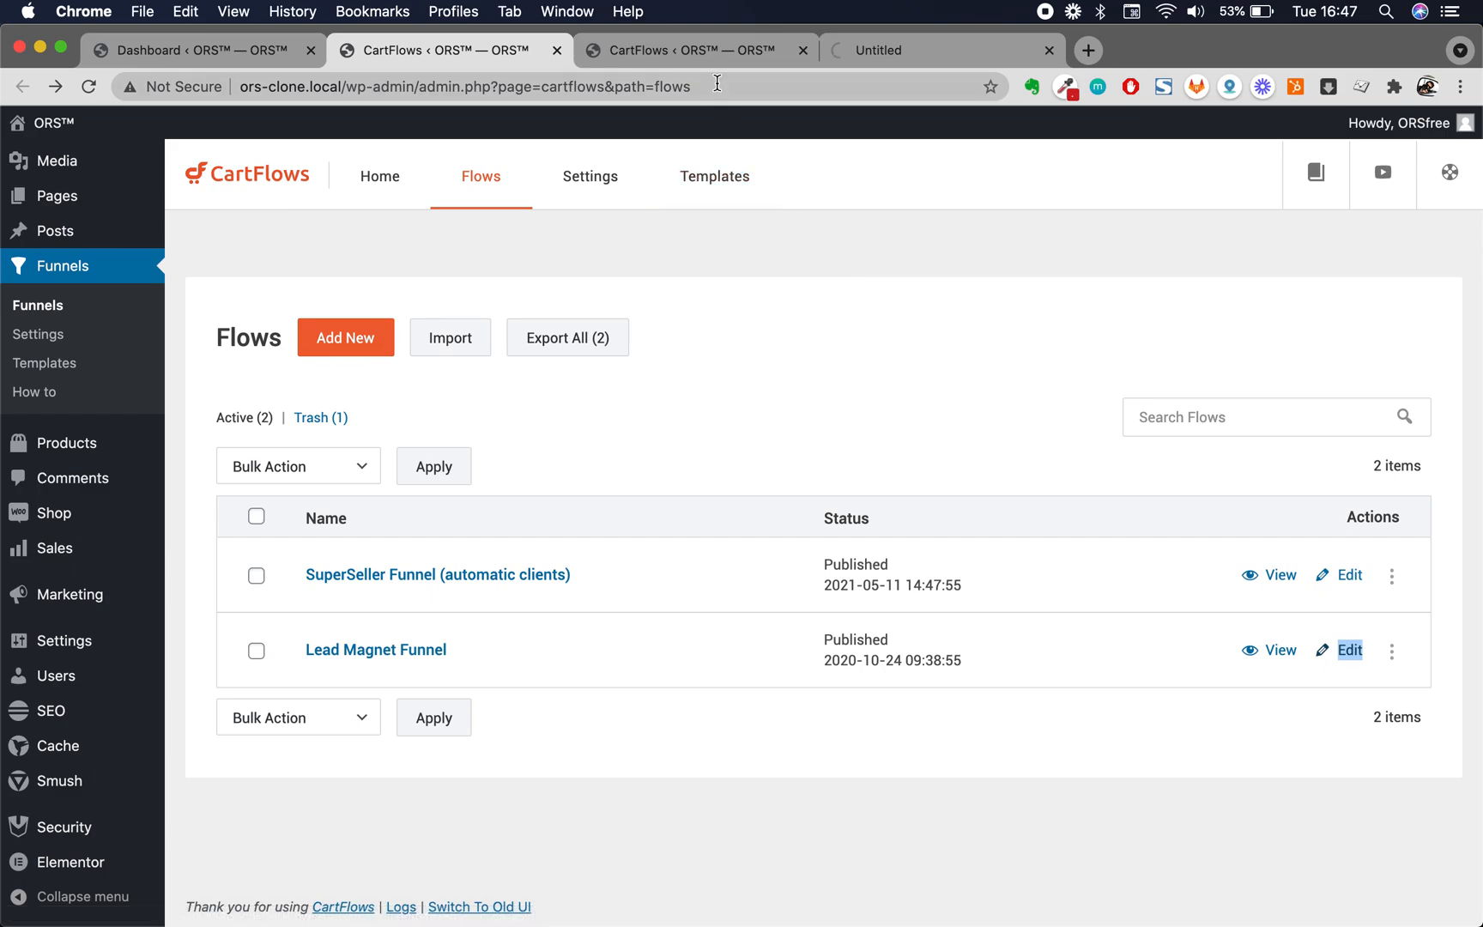
{"action": "left_click", "coordinate": [730, 53]}
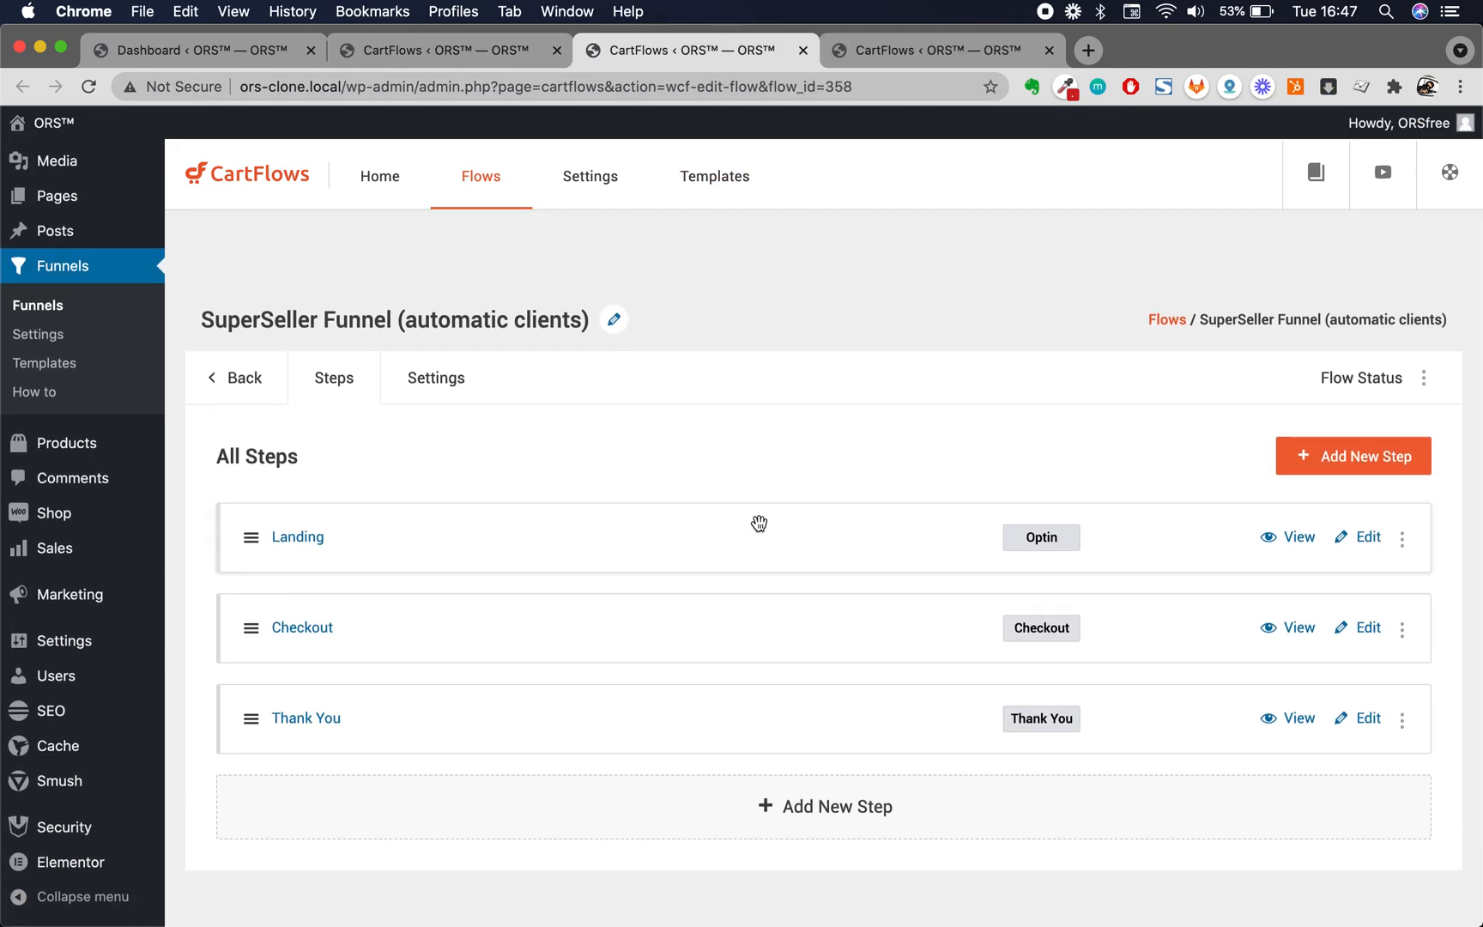
Examine the SuperSeller Funnel's name and its Landing, Checkout and Thank You steps
{"action": "left_click_drag", "start_coordinate": [201, 316], "coordinate": [327, 297]}
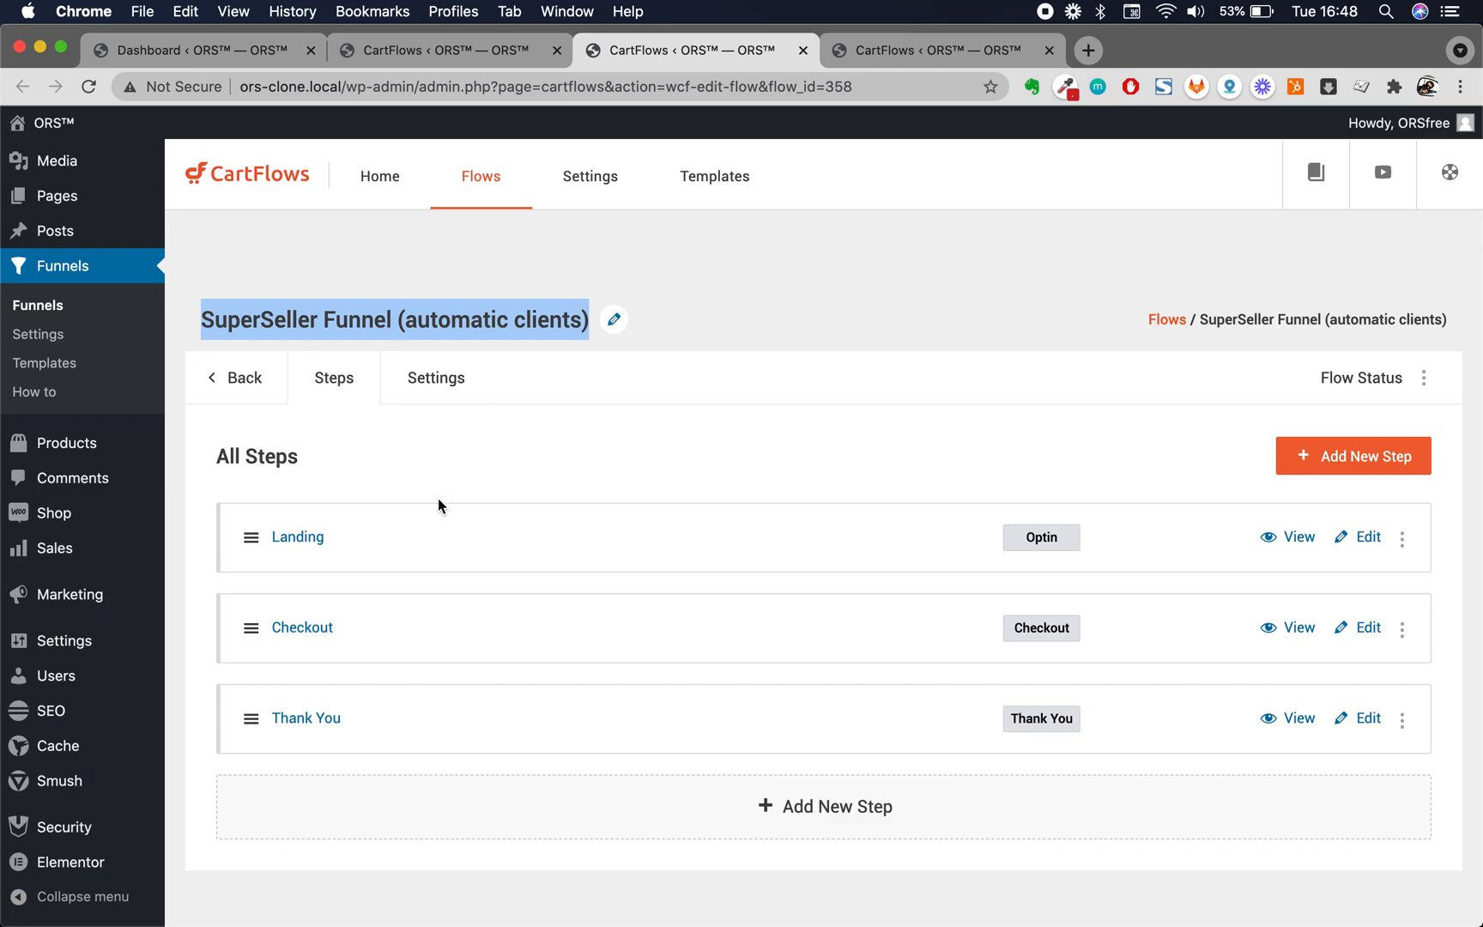
{"action": "scroll", "coordinate": [480, 483], "scroll_direction": "up", "scroll_amount": 2}
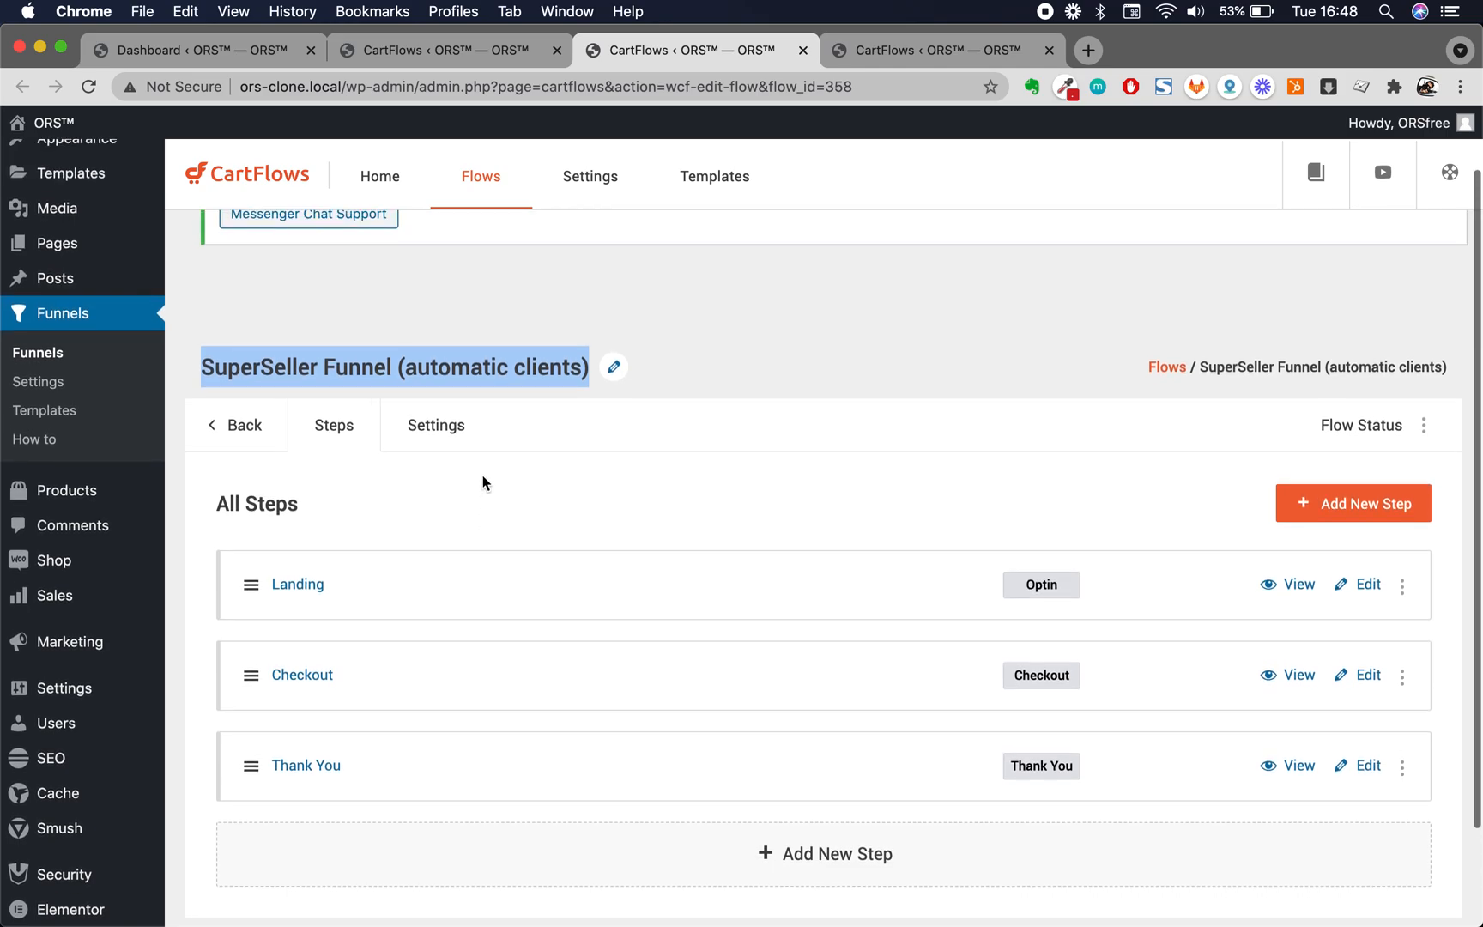
{"action": "left_click", "coordinate": [770, 345]}
{"action": "scroll", "coordinate": [770, 344], "scroll_direction": "up", "scroll_amount": 1}
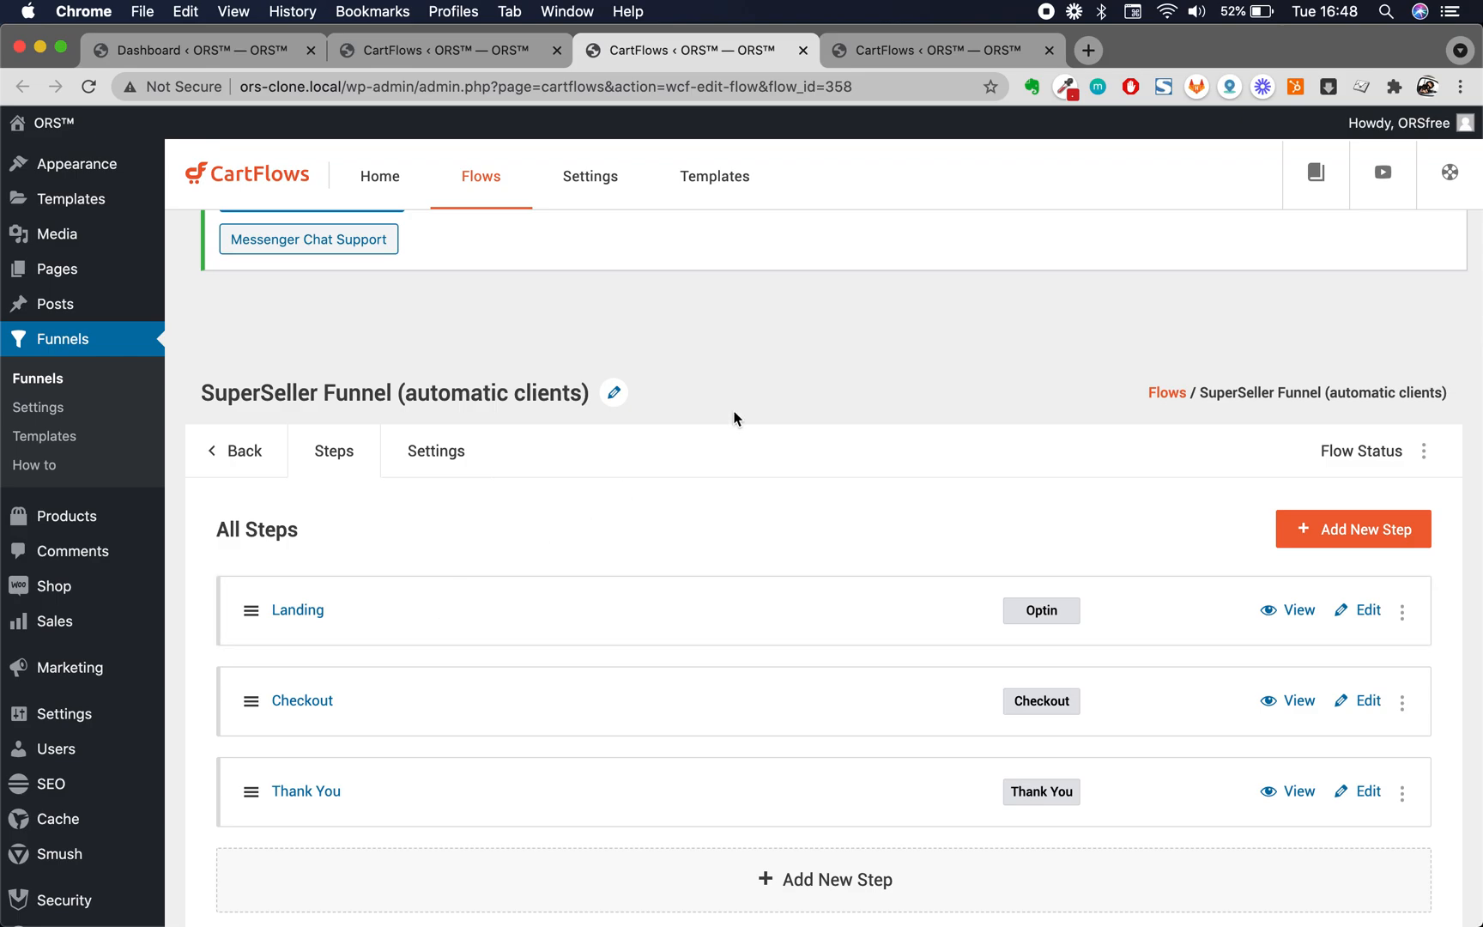
{"action": "scroll", "coordinate": [673, 378], "scroll_direction": "up", "scroll_amount": 1}
{"action": "scroll", "coordinate": [673, 378], "scroll_direction": "down", "scroll_amount": 2}
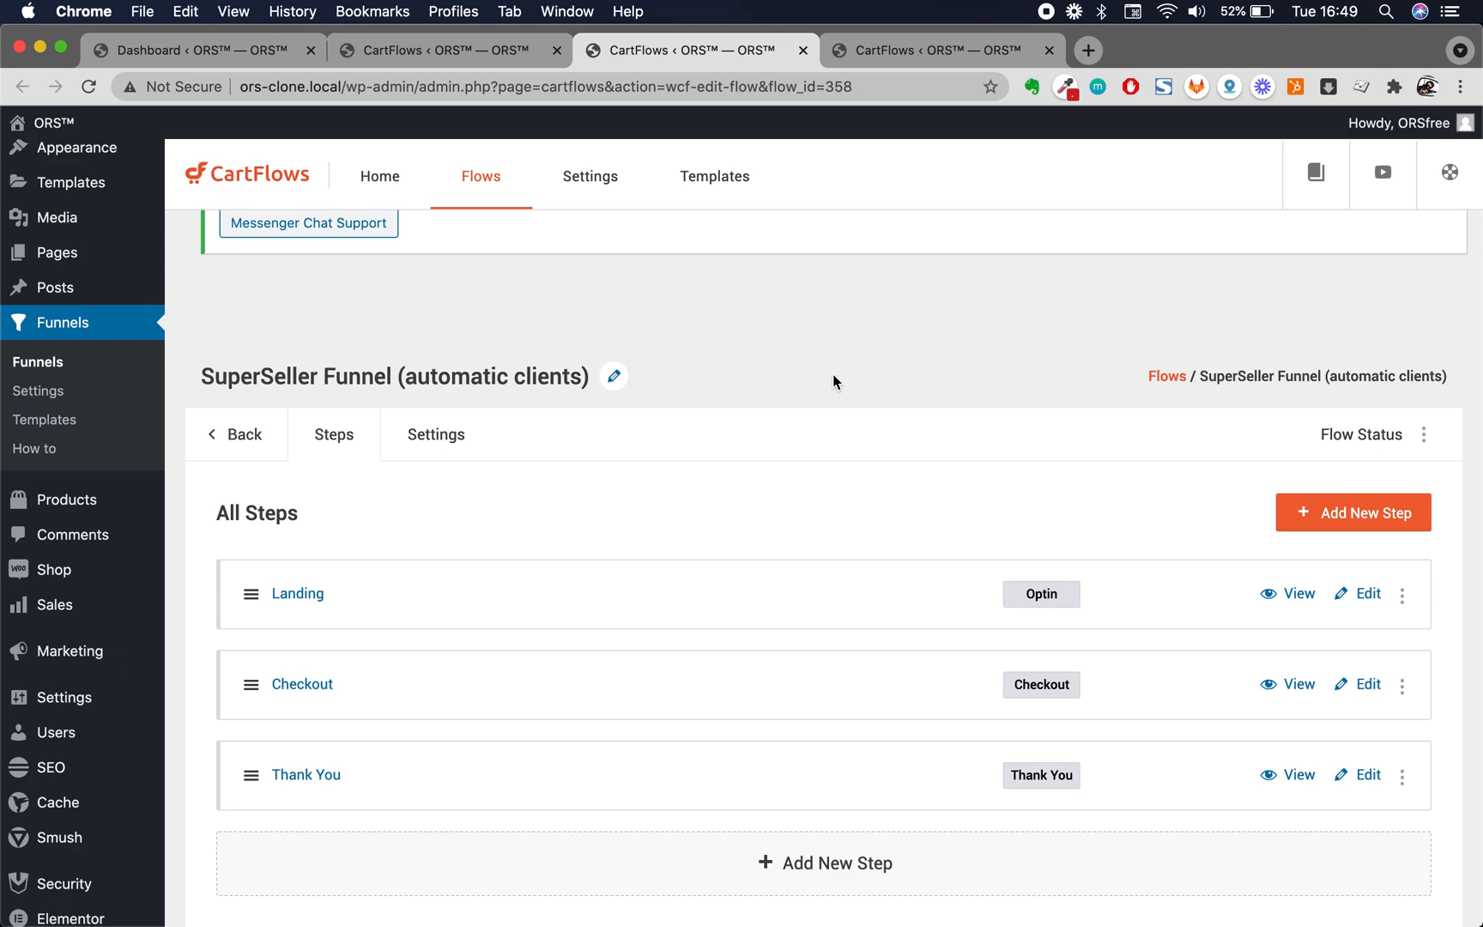
{"action": "scroll", "coordinate": [833, 375], "scroll_direction": "up", "scroll_amount": 2}
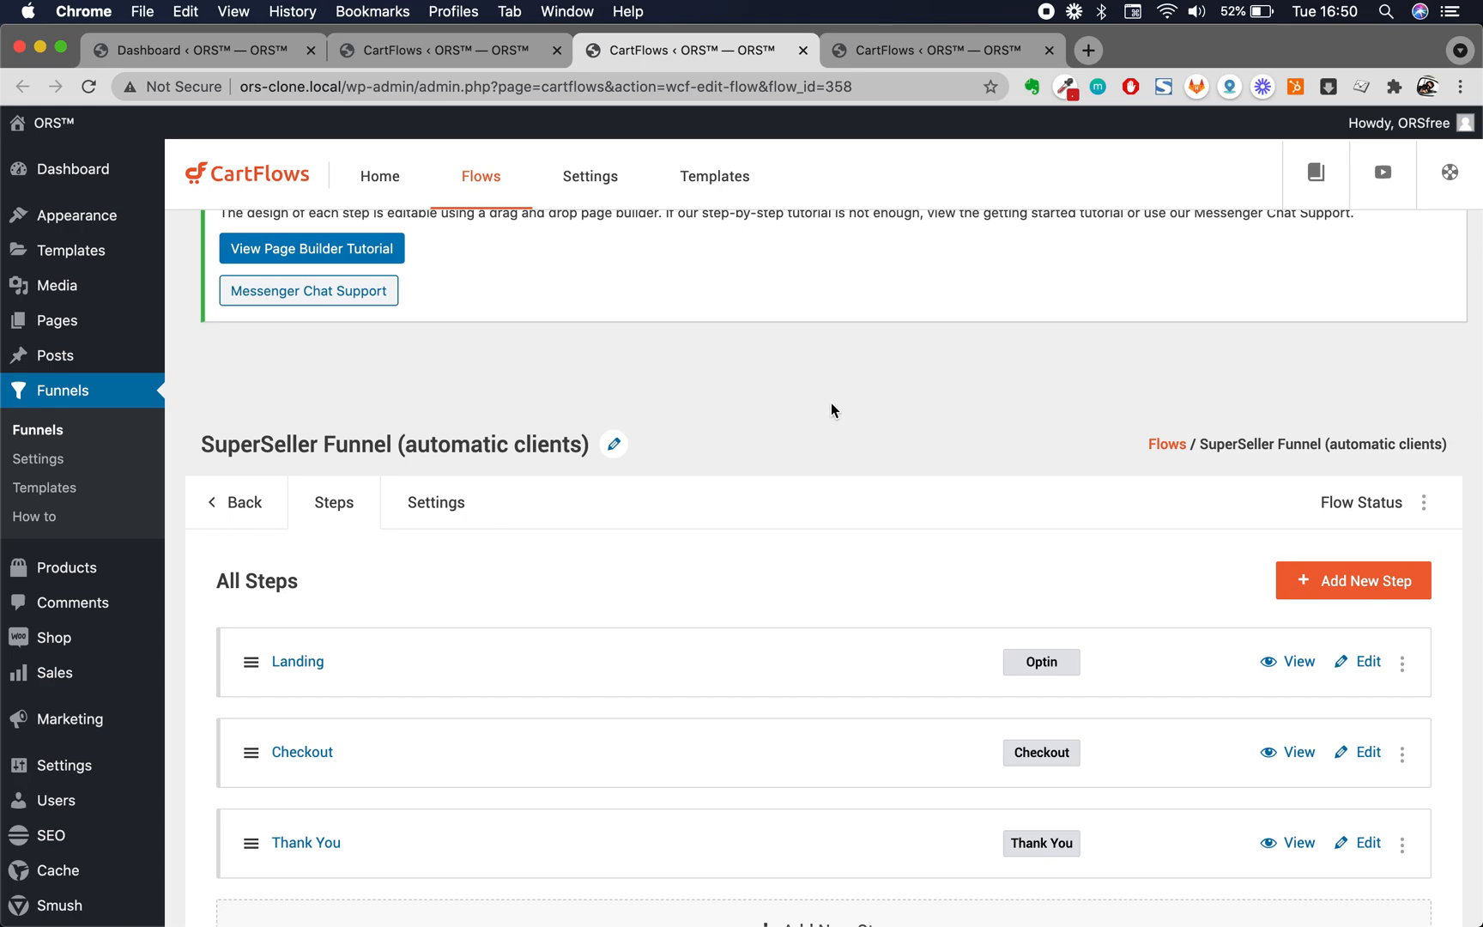
{"action": "scroll", "coordinate": [831, 402], "scroll_direction": "down", "scroll_amount": 2}
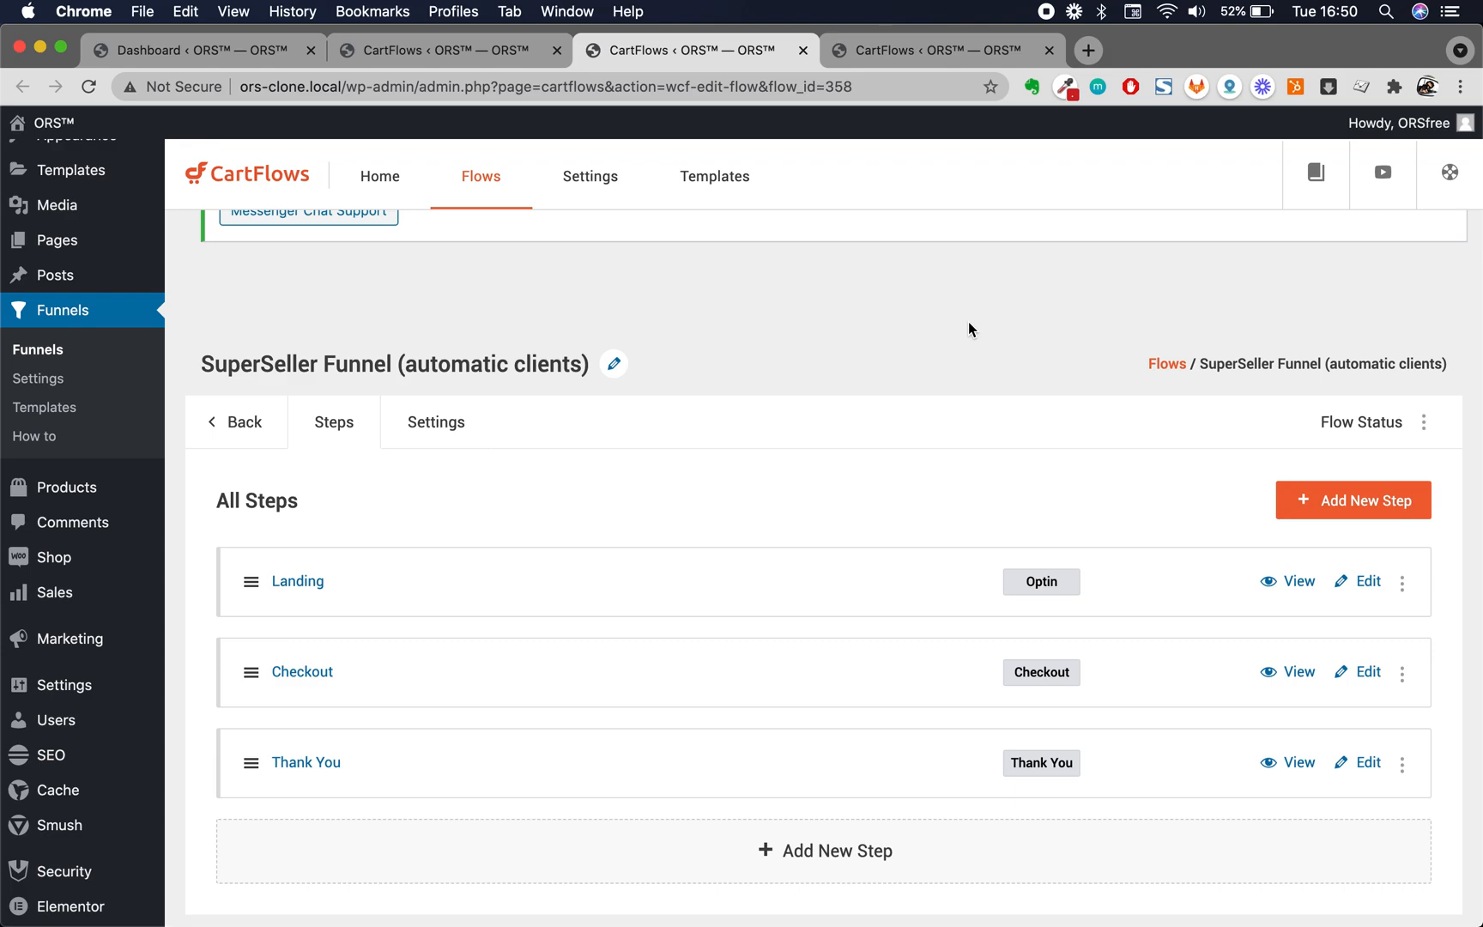
{"action": "double_click", "coordinate": [371, 362]}
{"action": "left_click", "coordinate": [730, 359]}
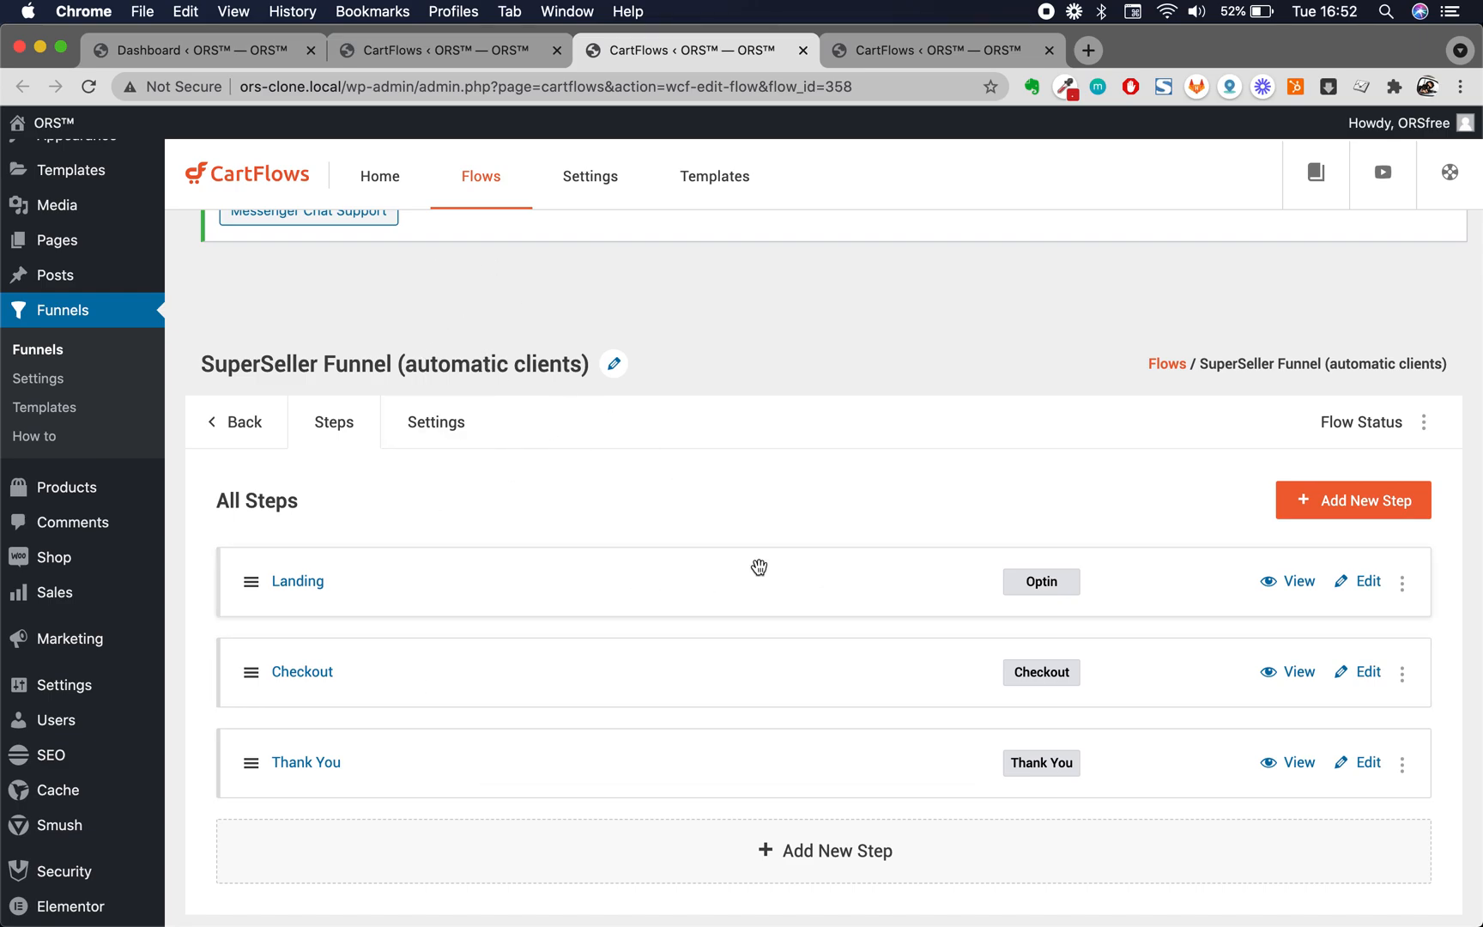
{"action": "scroll", "coordinate": [759, 566], "scroll_direction": "up", "scroll_amount": 1}
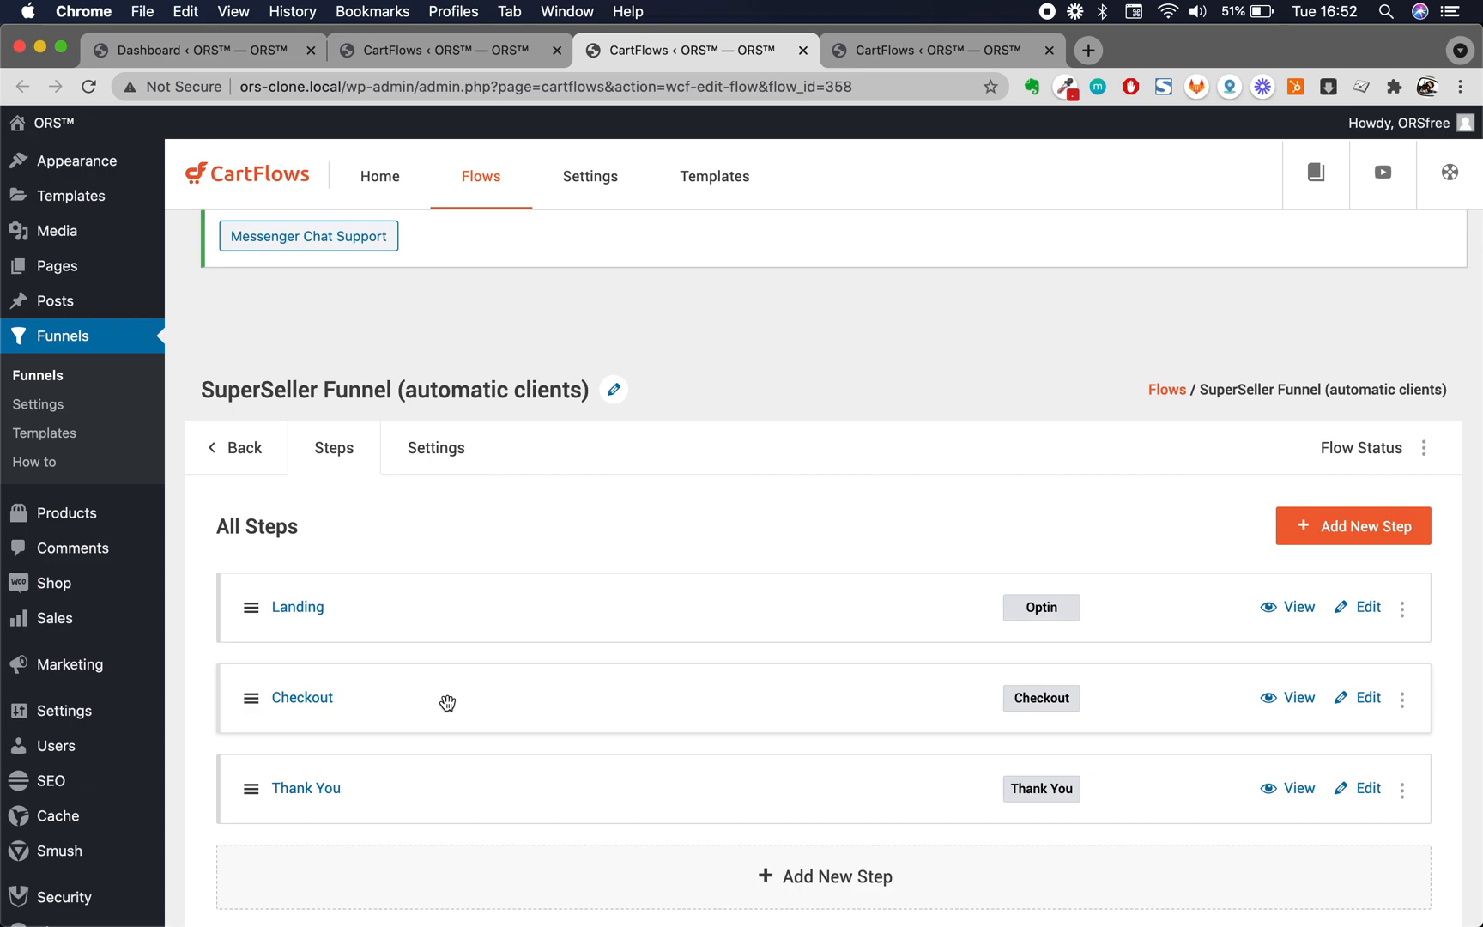
{"action": "scroll", "coordinate": [894, 431], "scroll_direction": "up", "scroll_amount": 1}
{"action": "scroll", "coordinate": [850, 597], "scroll_direction": "up", "scroll_amount": 2}
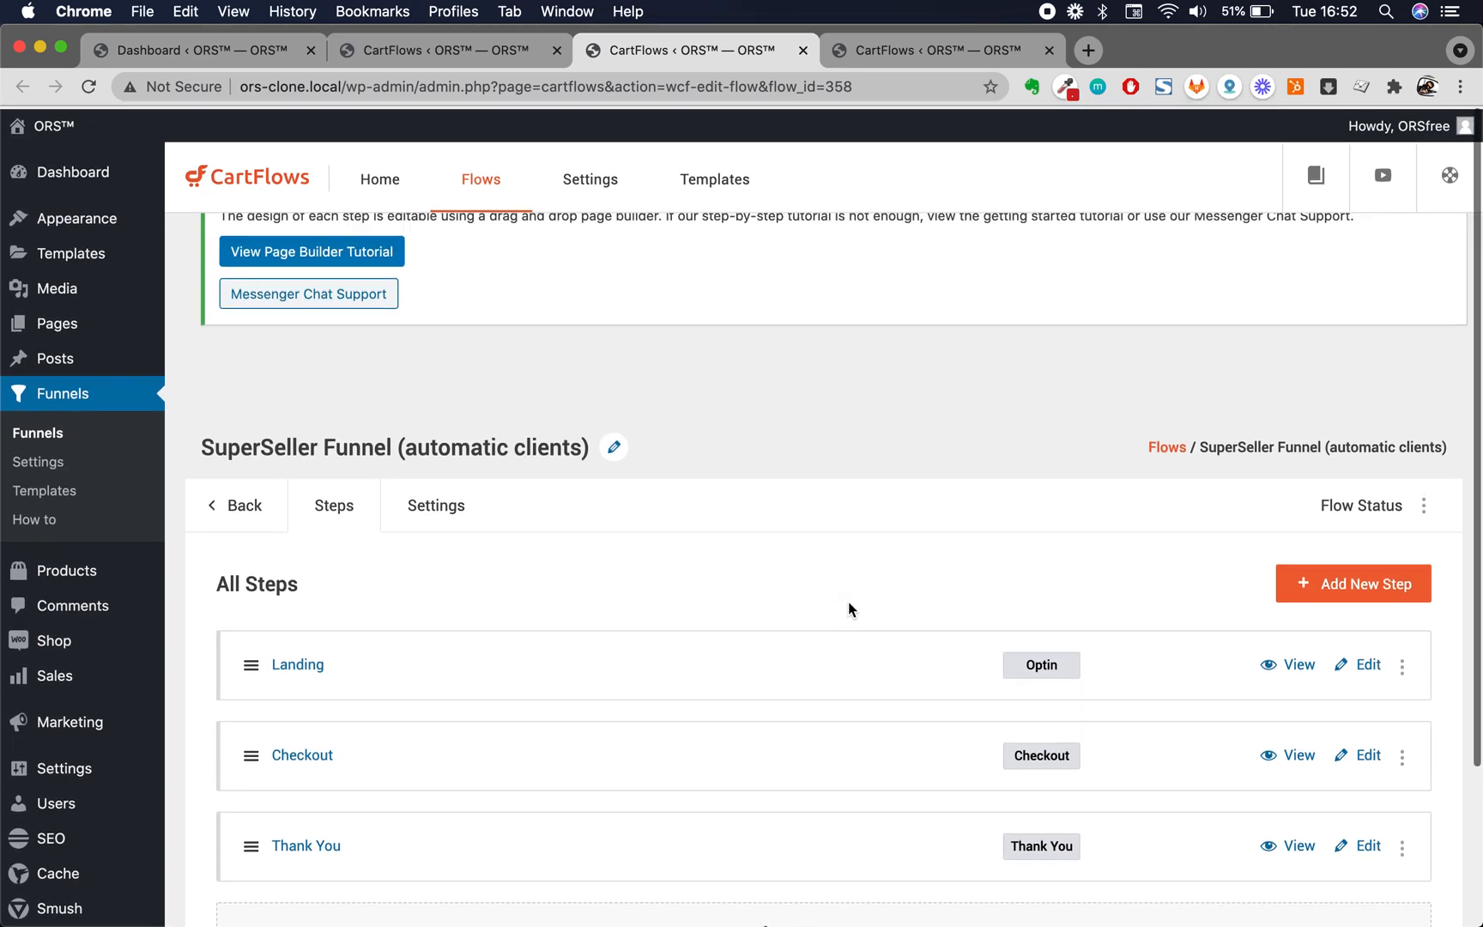
{"action": "scroll", "coordinate": [848, 602], "scroll_direction": "down", "scroll_amount": 1}
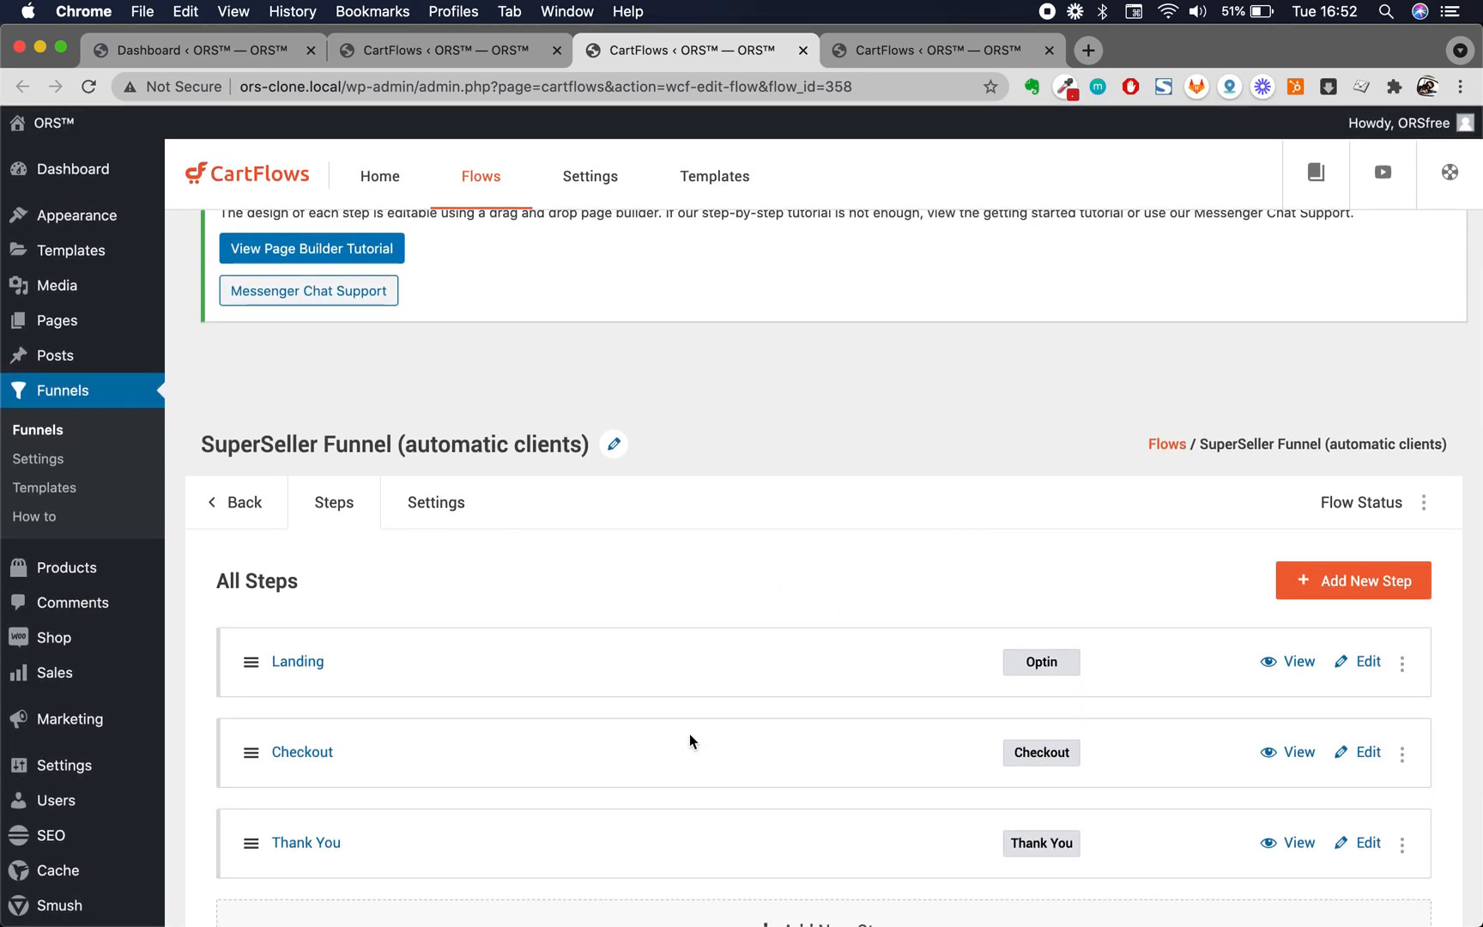
{"action": "scroll", "coordinate": [579, 749], "scroll_direction": "down", "scroll_amount": 1}
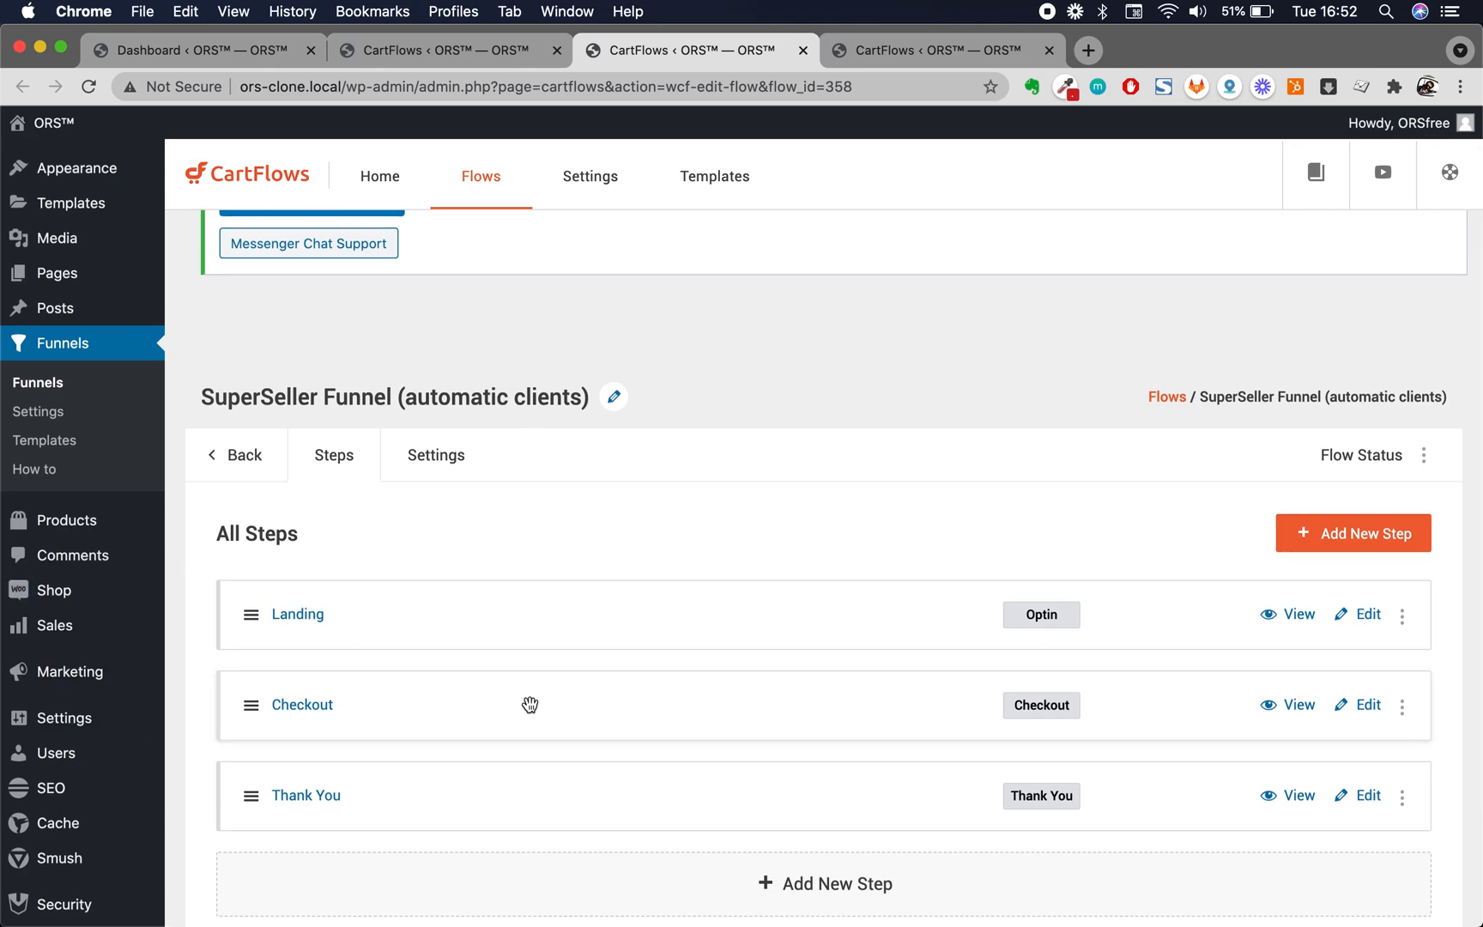
{"action": "scroll", "coordinate": [879, 399], "scroll_direction": "up", "scroll_amount": 1}
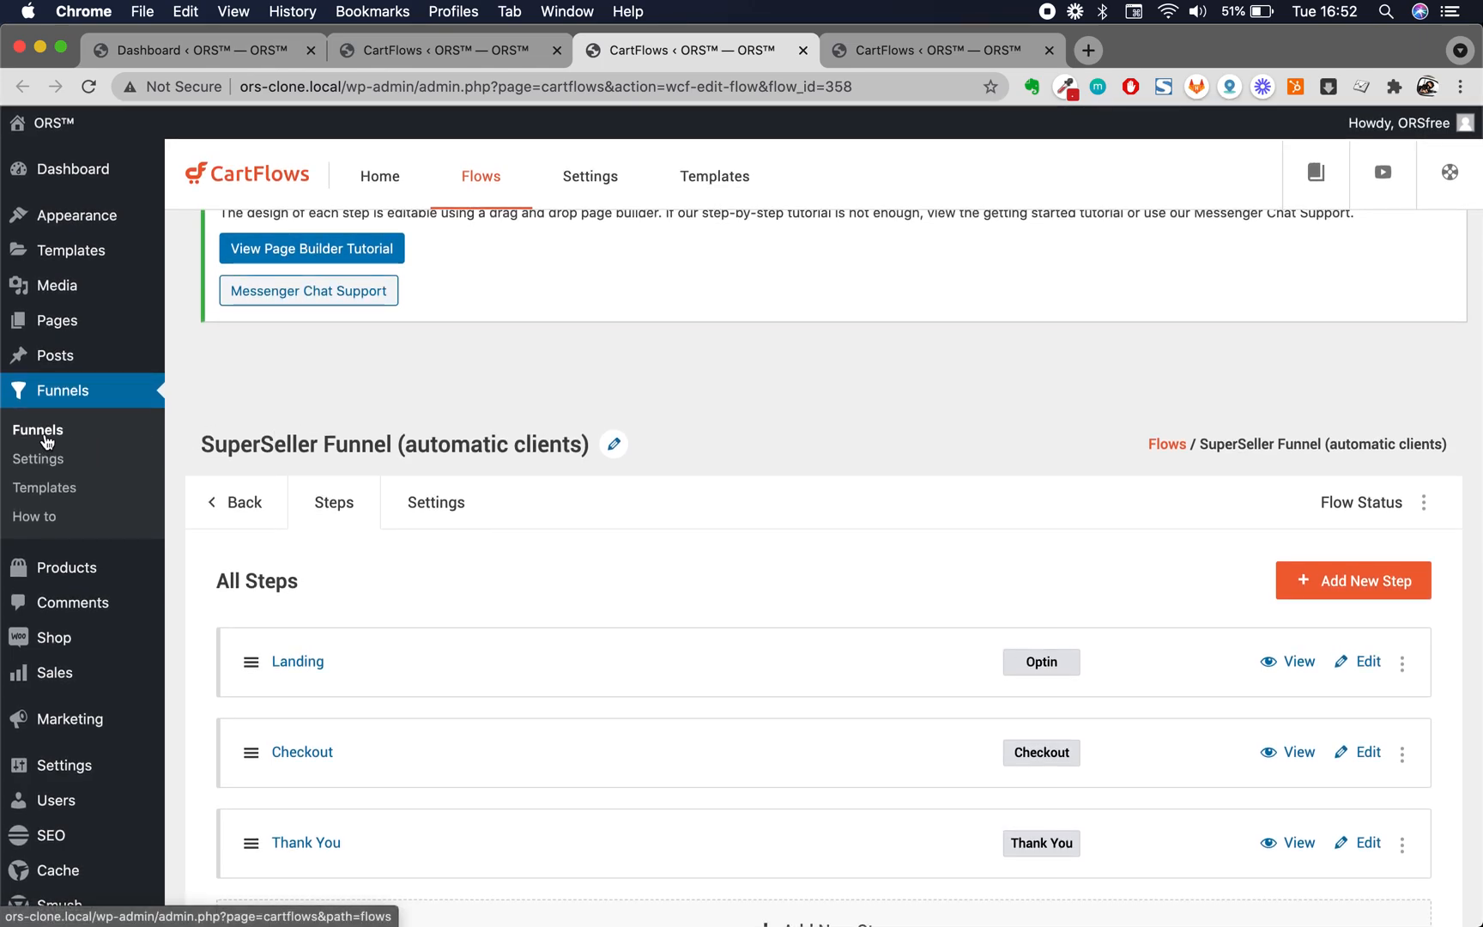
Replace the open Lead Magnet Funnel tab with a new tab showing the Funnels list
{"action": "right_click", "coordinate": [47, 442]}
{"action": "left_click", "coordinate": [129, 441]}
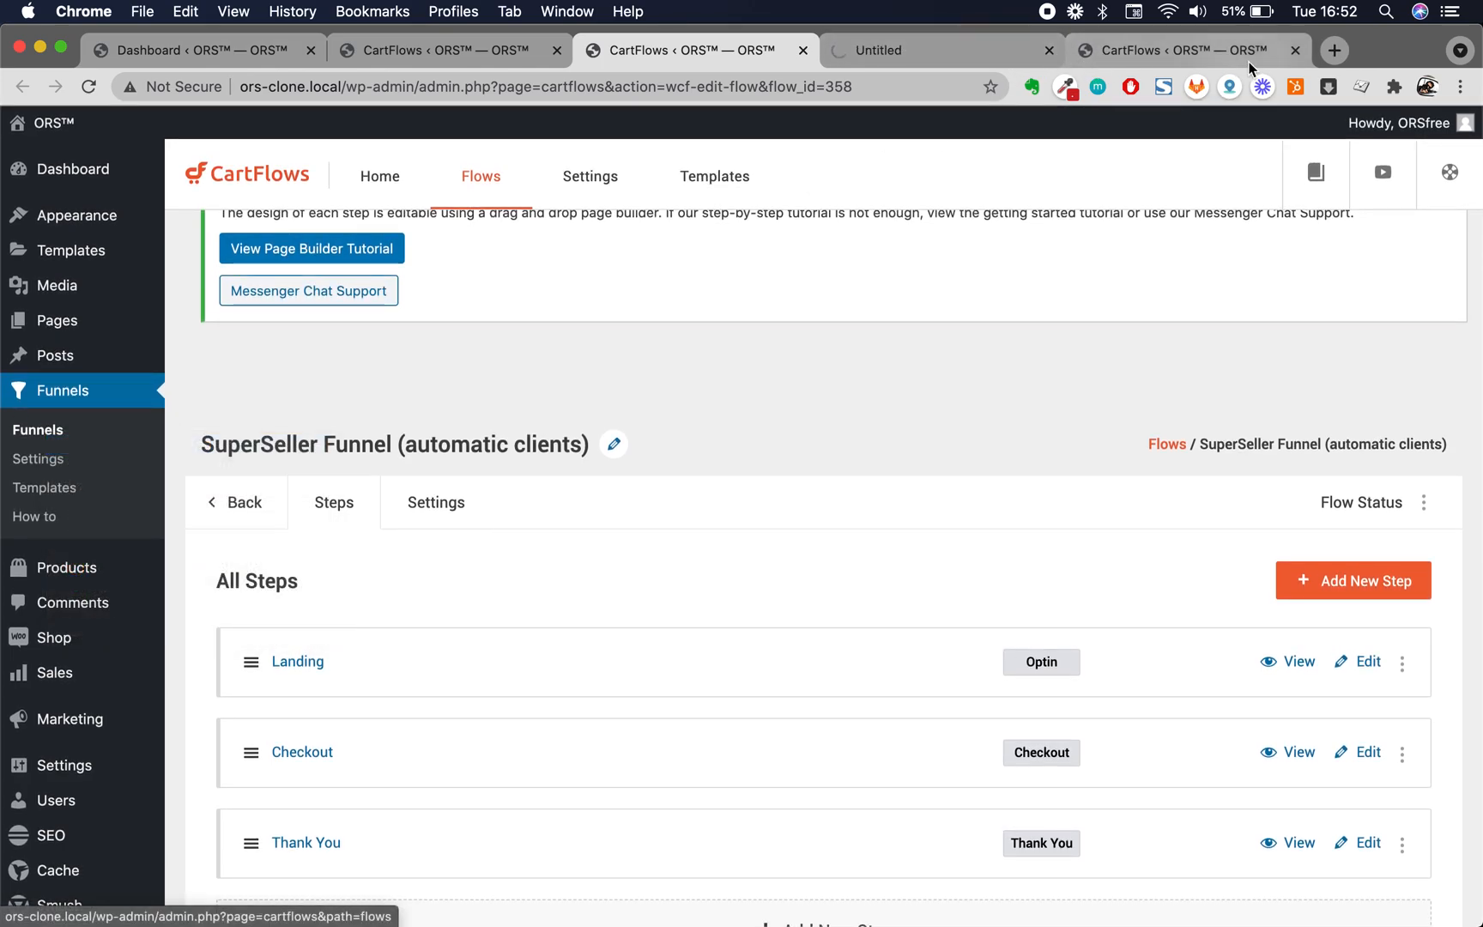
{"action": "left_click", "coordinate": [1295, 50]}
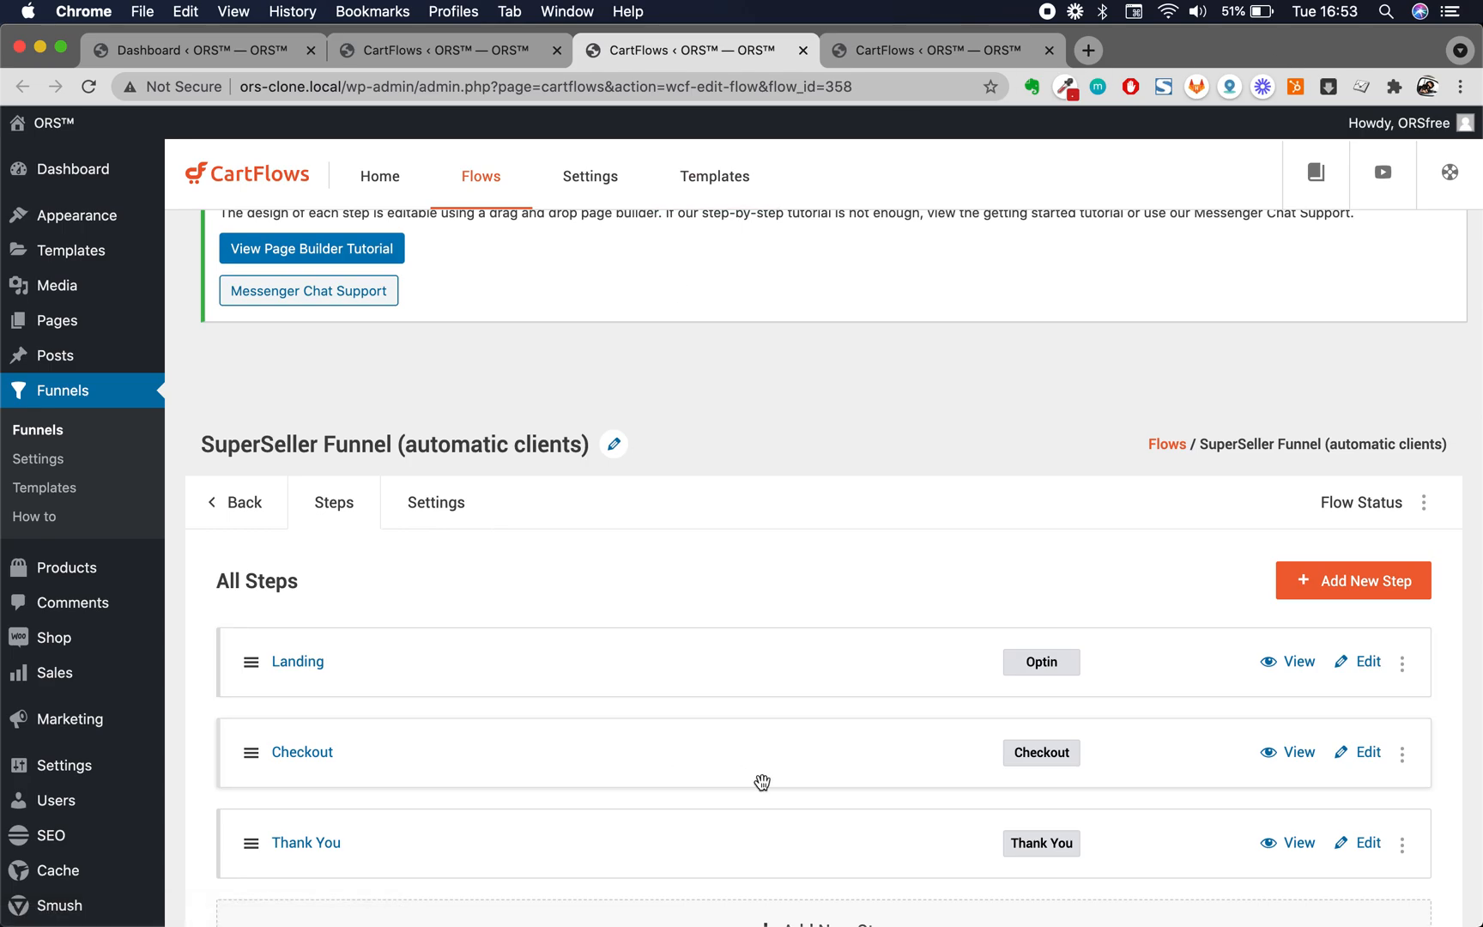
{"action": "scroll", "coordinate": [762, 781], "scroll_direction": "down", "scroll_amount": 2}
{"action": "scroll", "coordinate": [762, 787], "scroll_direction": "up", "scroll_amount": 1}
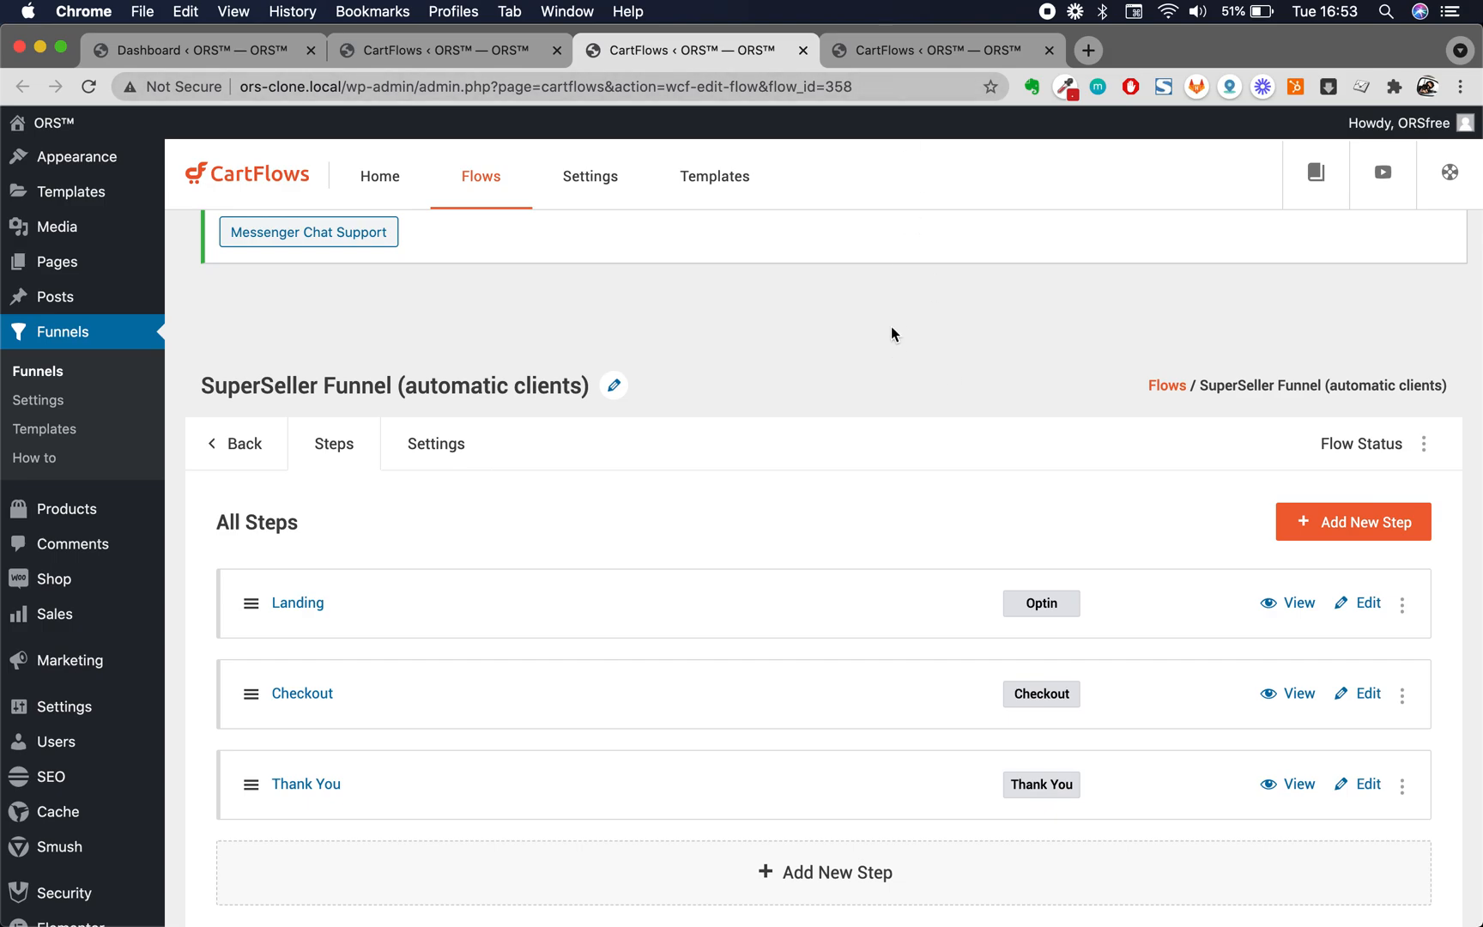
{"action": "left_click", "coordinate": [954, 51]}
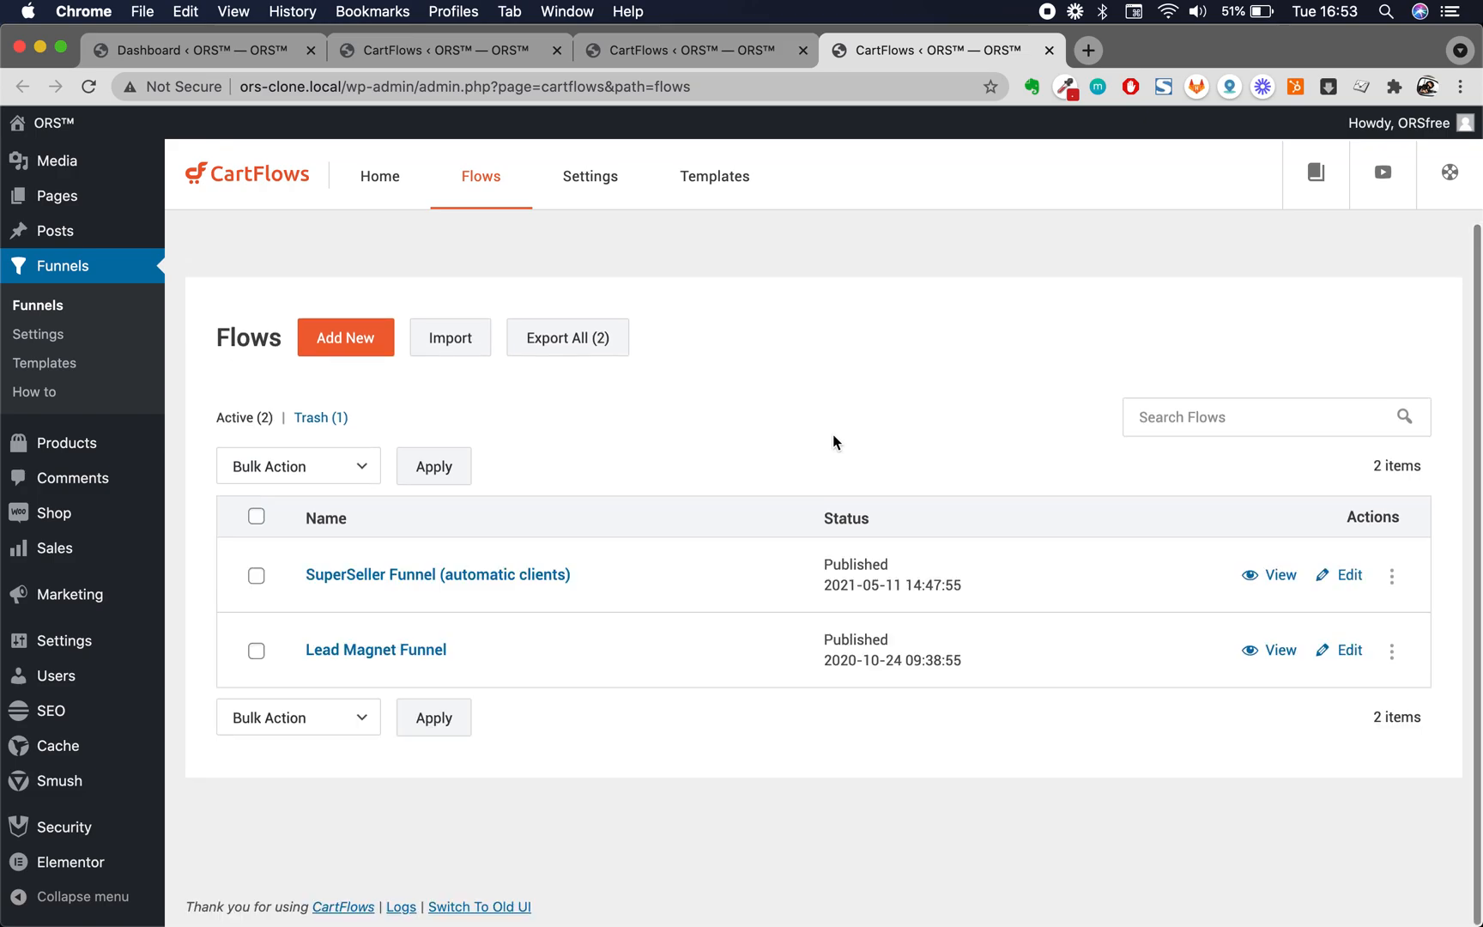
Start adding a new flow and browse the available flow templates
{"action": "scroll", "coordinate": [417, 619], "scroll_direction": "up", "scroll_amount": 3}
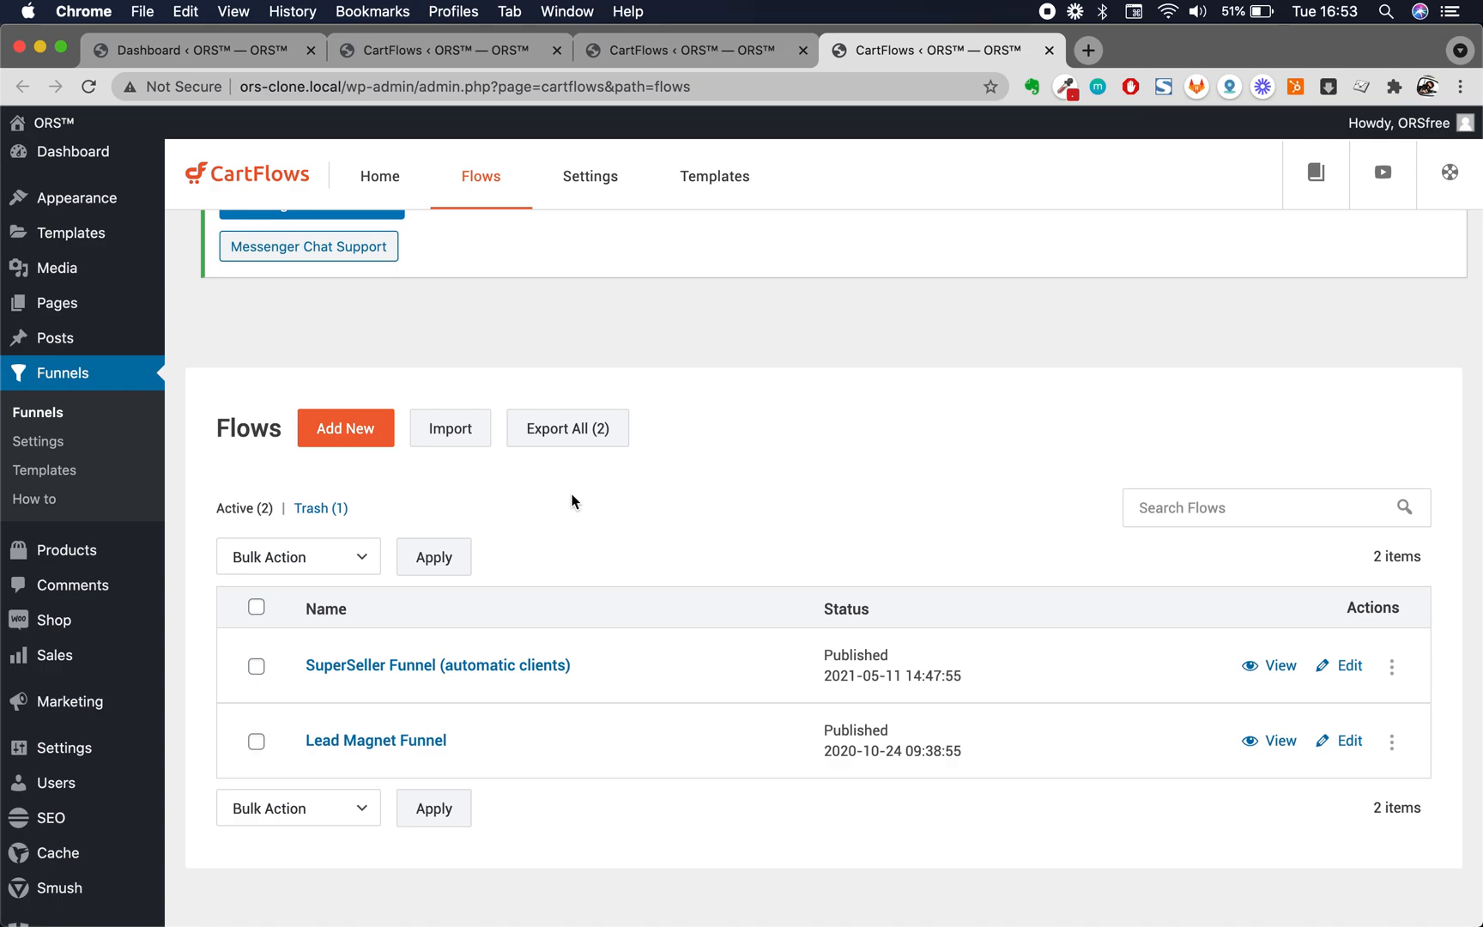
{"action": "scroll", "coordinate": [812, 363], "scroll_direction": "up", "scroll_amount": 1}
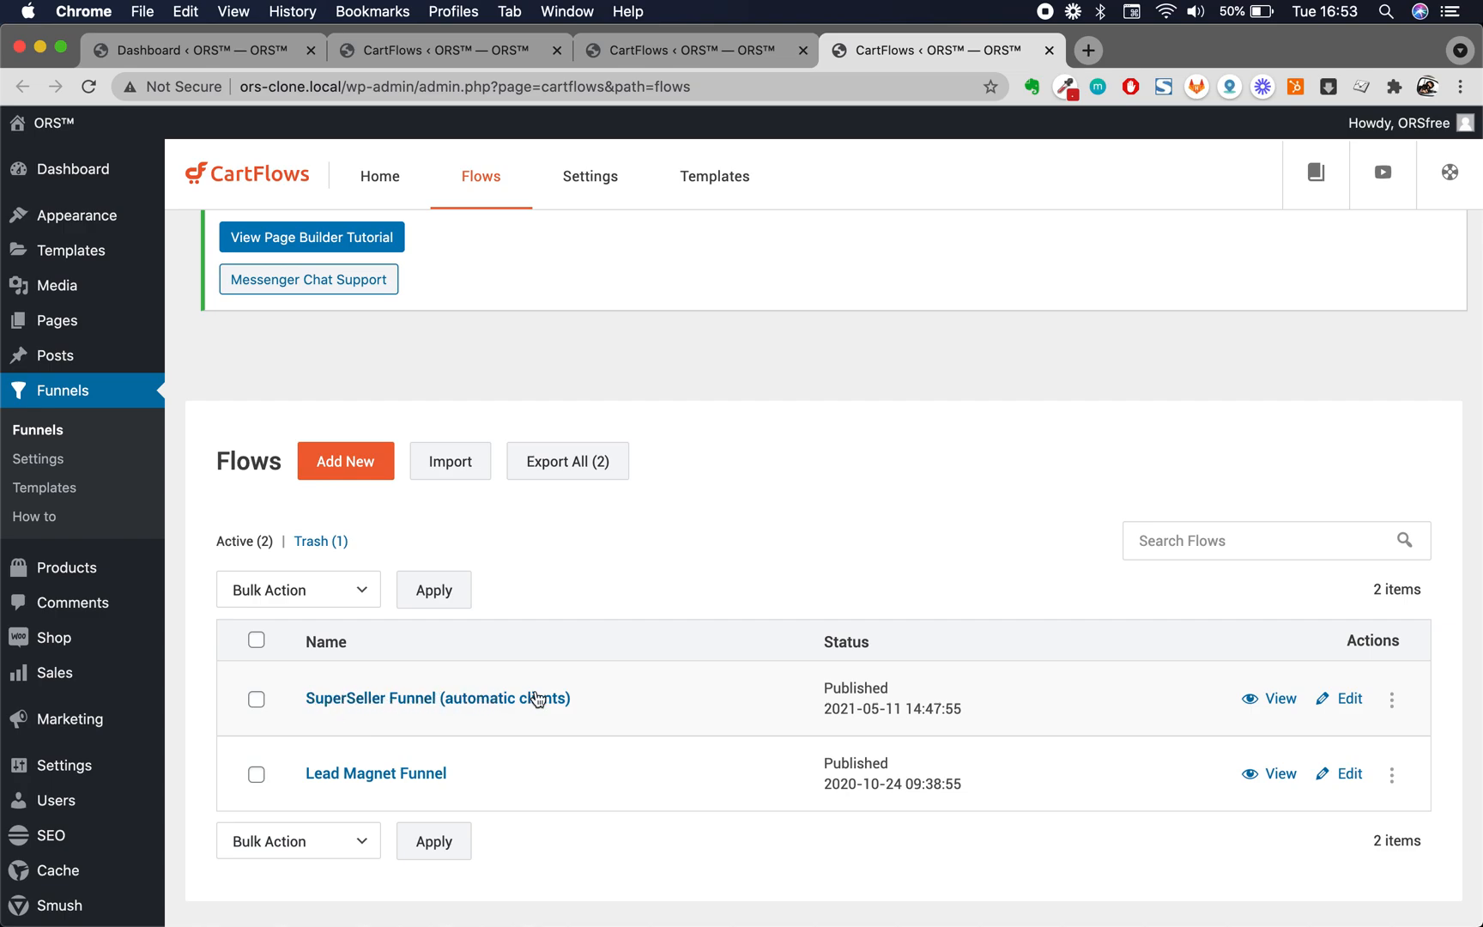
{"action": "left_click", "coordinate": [344, 464]}
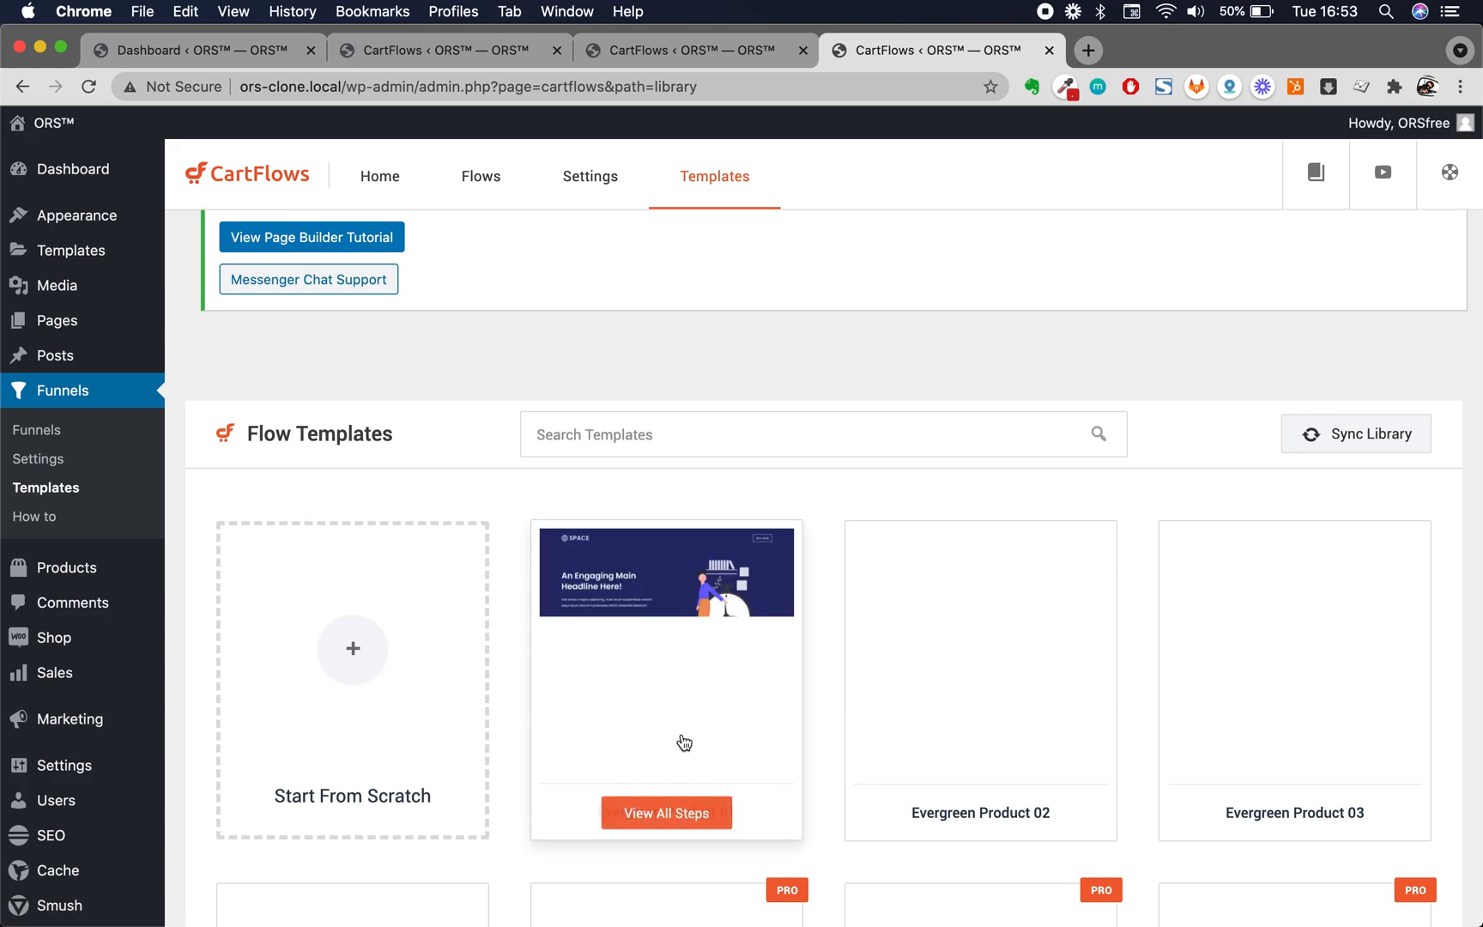
{"action": "scroll", "coordinate": [682, 743], "scroll_direction": "down", "scroll_amount": 2}
{"action": "scroll", "coordinate": [1022, 745], "scroll_direction": "down", "scroll_amount": 2}
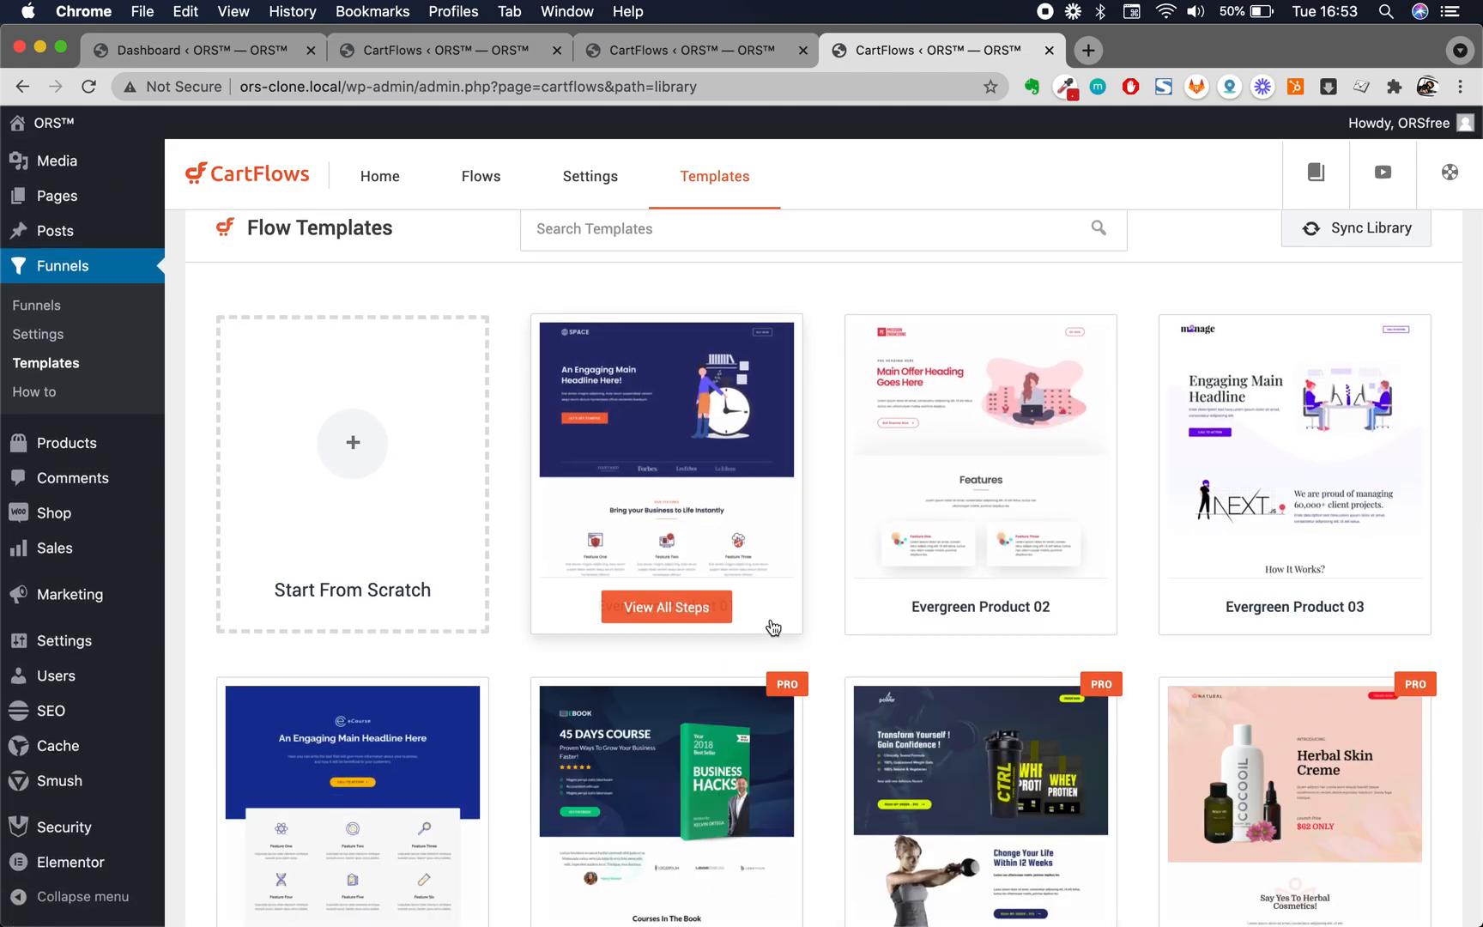
{"action": "scroll", "coordinate": [772, 628], "scroll_direction": "down", "scroll_amount": 1}
{"action": "scroll", "coordinate": [833, 614], "scroll_direction": "down", "scroll_amount": 1}
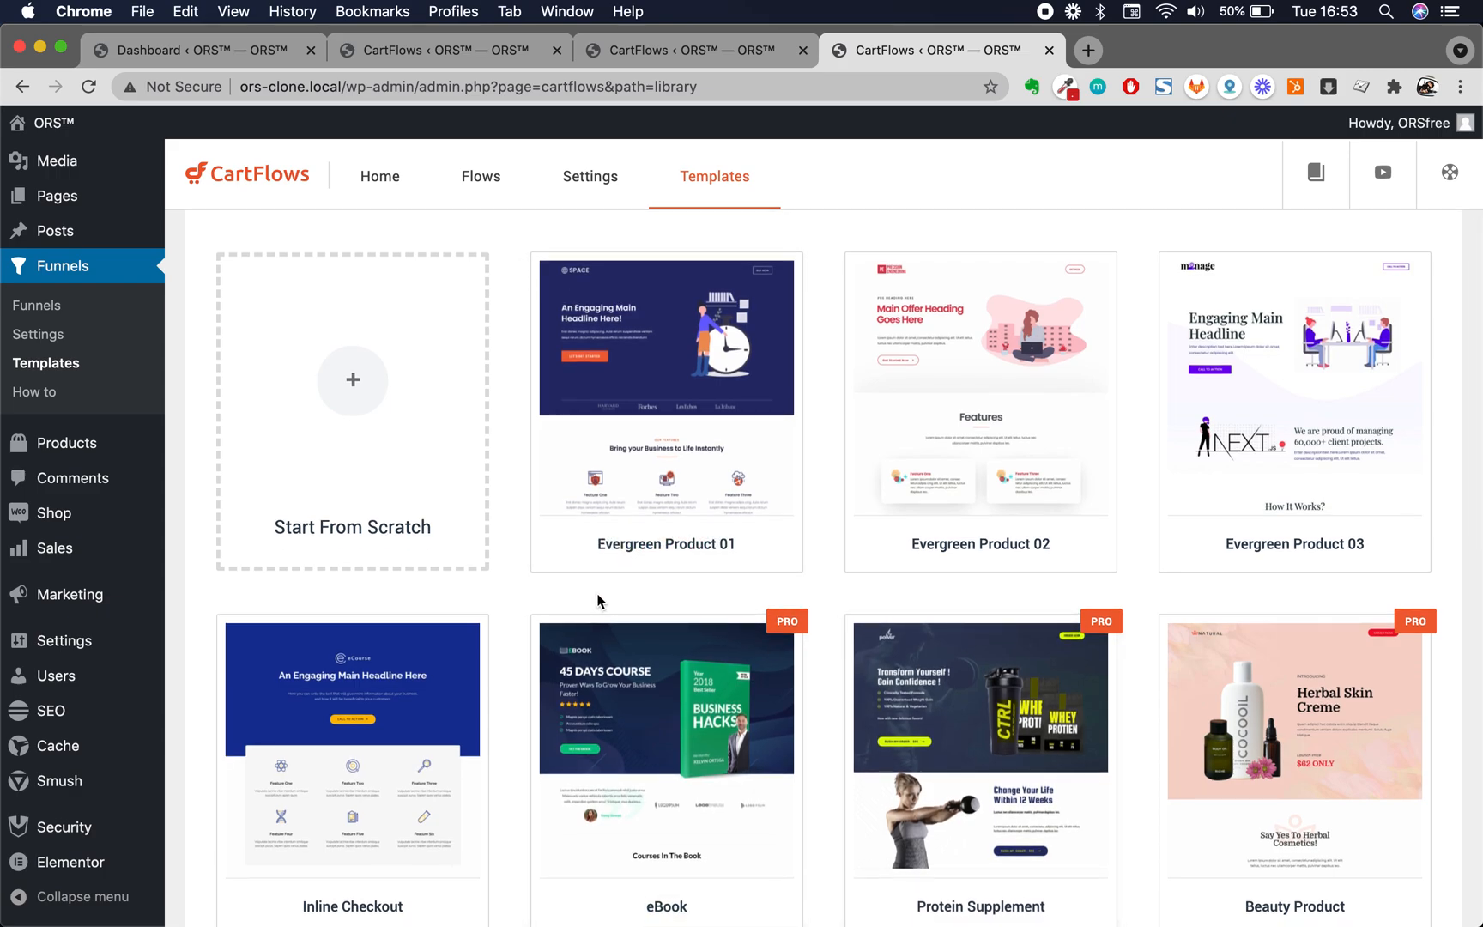
{"action": "scroll", "coordinate": [1249, 411], "scroll_direction": "down", "scroll_amount": 4}
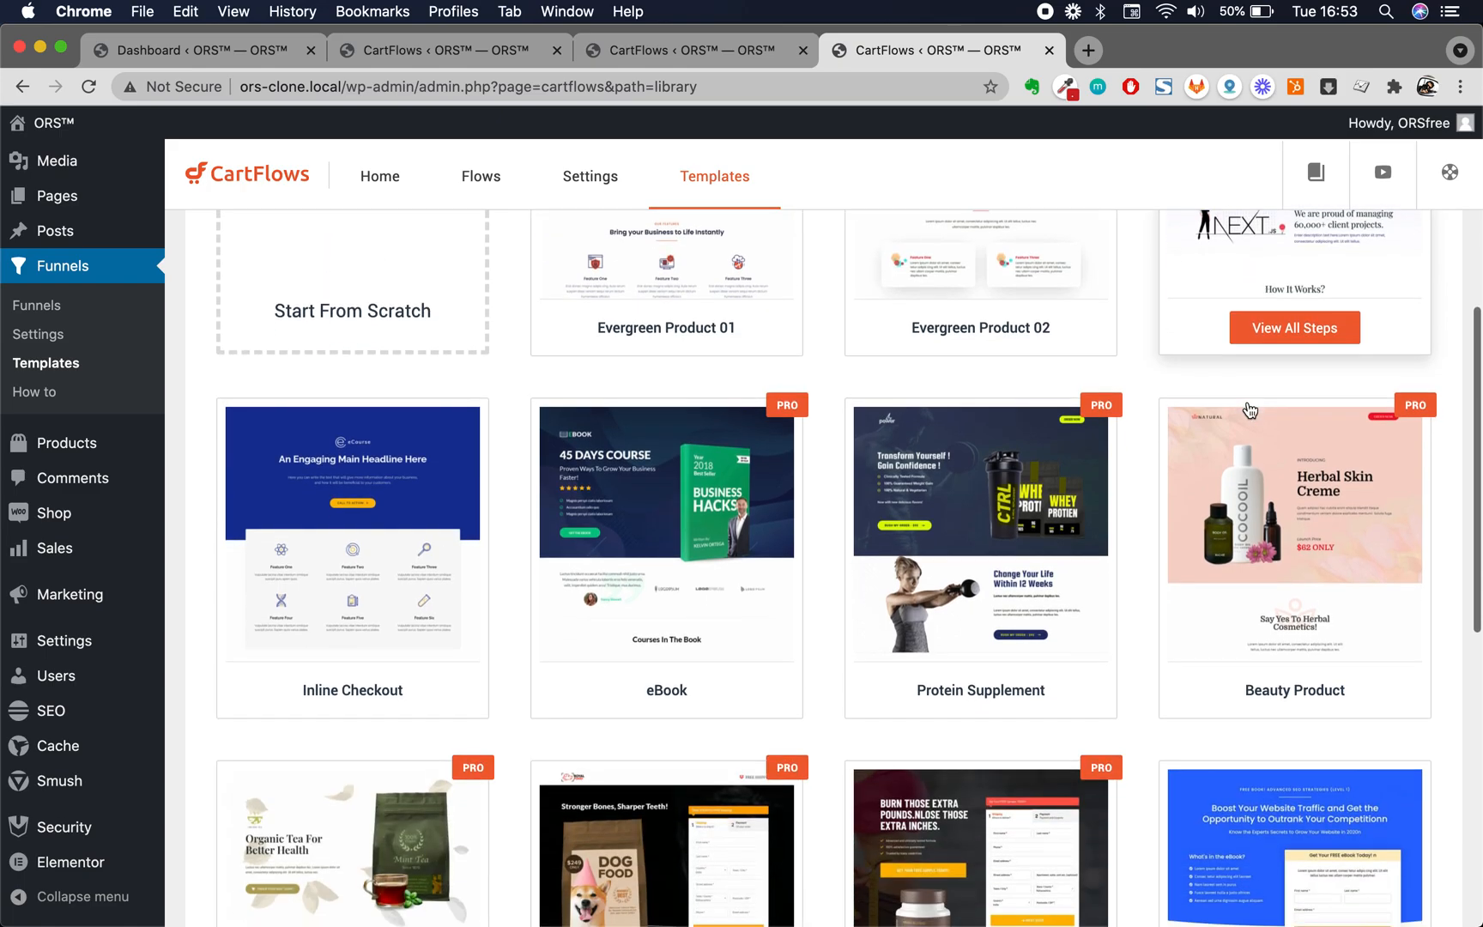
Examine the free and PRO flow templates throughout the library, including the Evergreen Product, Inline Checkout, eBook and Digital Marketing Guide designs
{"action": "scroll", "coordinate": [424, 490], "scroll_direction": "down", "scroll_amount": 3}
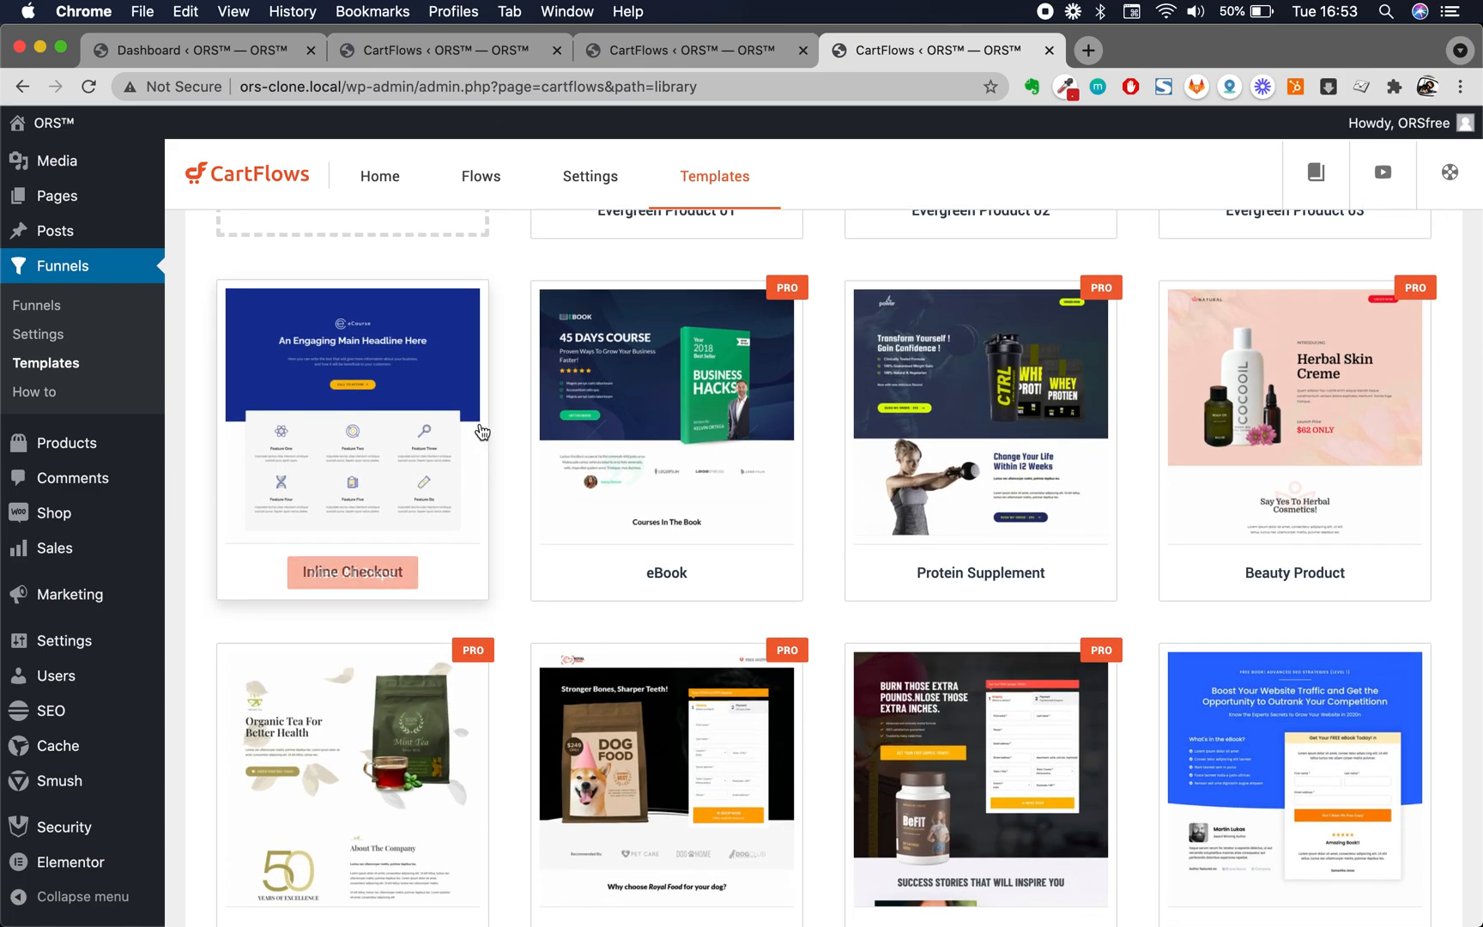
{"action": "scroll", "coordinate": [616, 567], "scroll_direction": "up", "scroll_amount": 5}
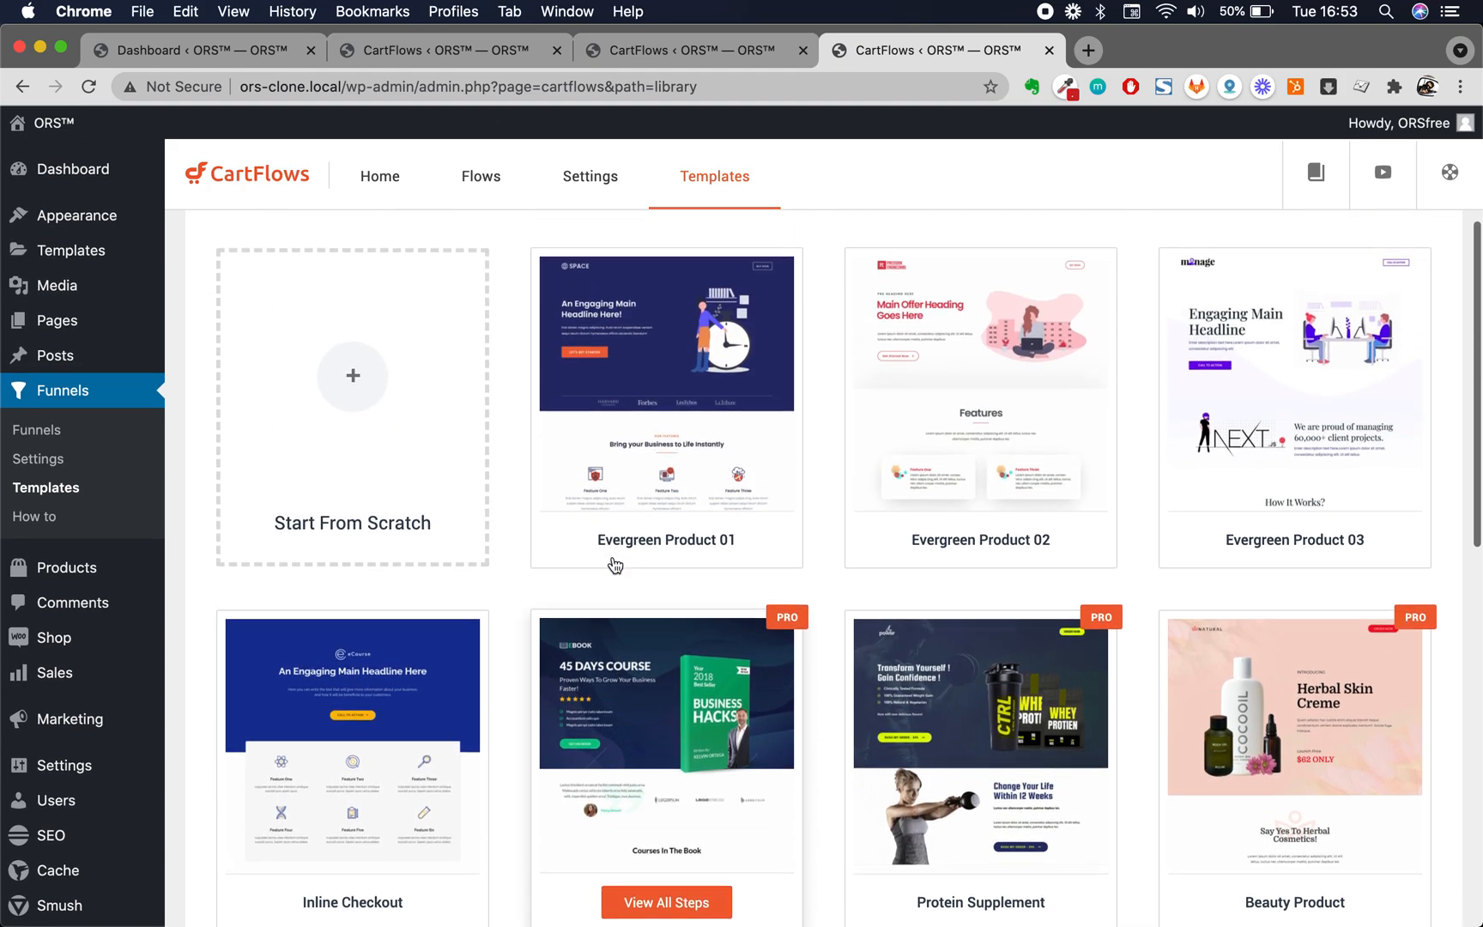
{"action": "scroll", "coordinate": [617, 566], "scroll_direction": "up", "scroll_amount": 2}
{"action": "scroll", "coordinate": [811, 755], "scroll_direction": "down", "scroll_amount": 10}
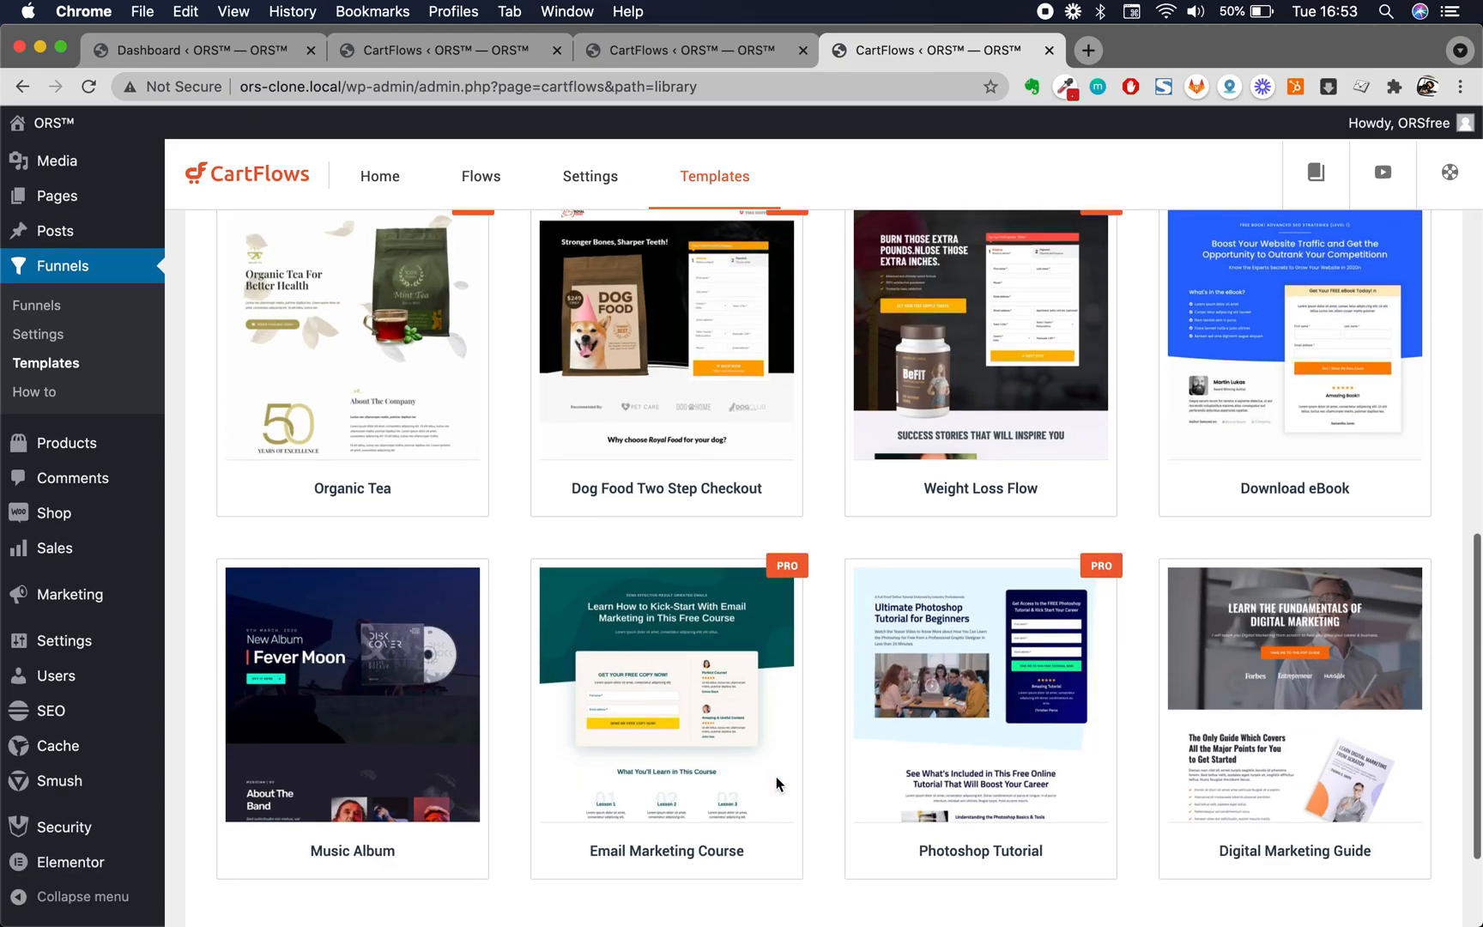
{"action": "scroll", "coordinate": [294, 671], "scroll_direction": "down", "scroll_amount": 4}
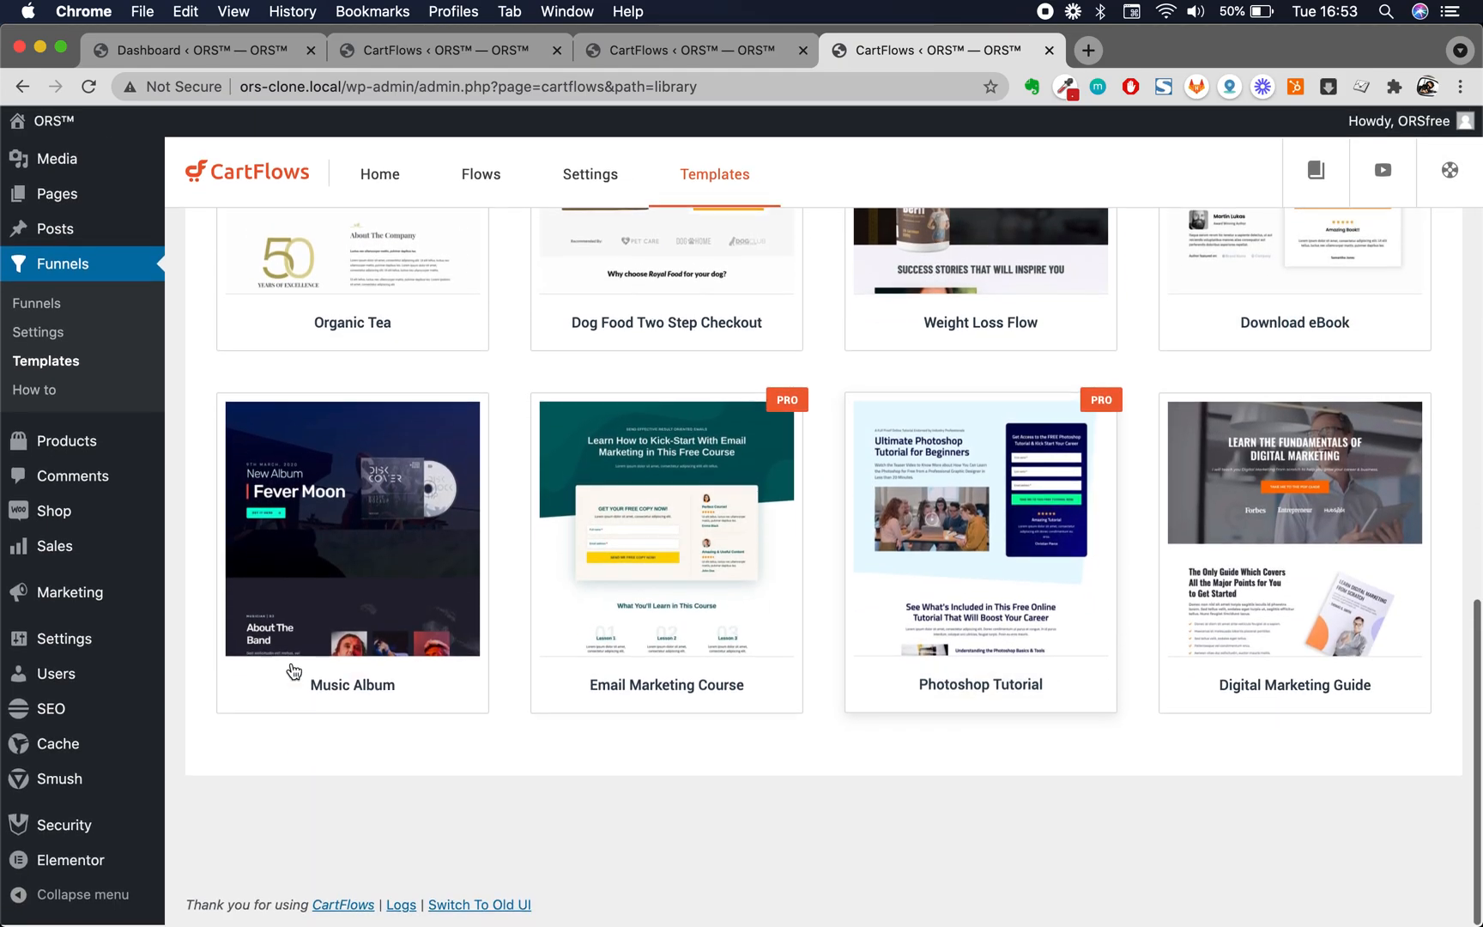
{"action": "scroll", "coordinate": [894, 799], "scroll_direction": "up", "scroll_amount": 2}
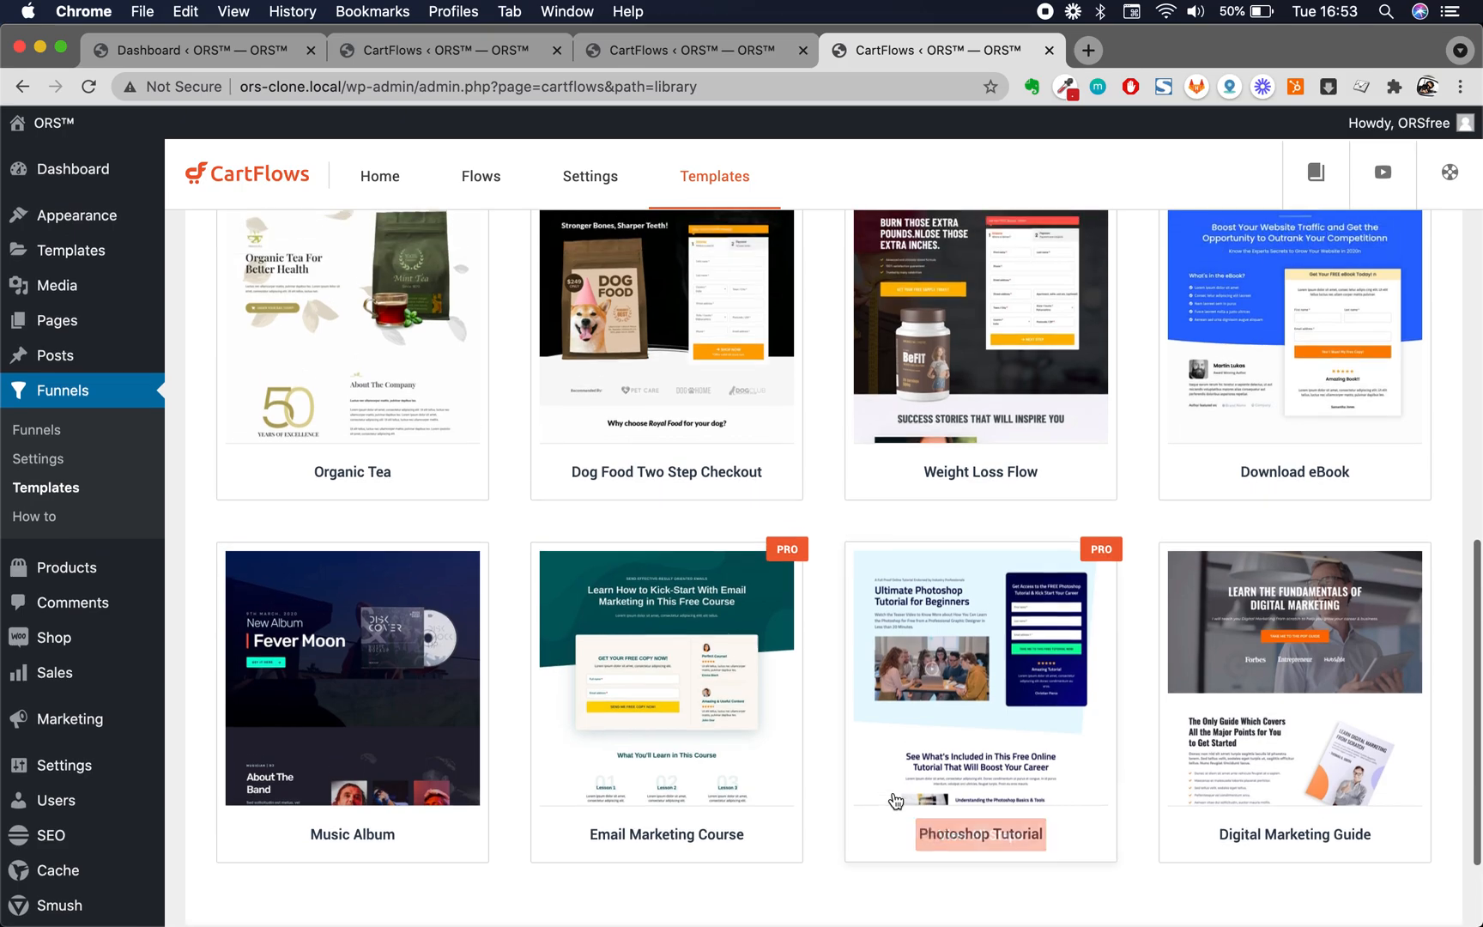
{"action": "scroll", "coordinate": [480, 685], "scroll_direction": "up", "scroll_amount": 7}
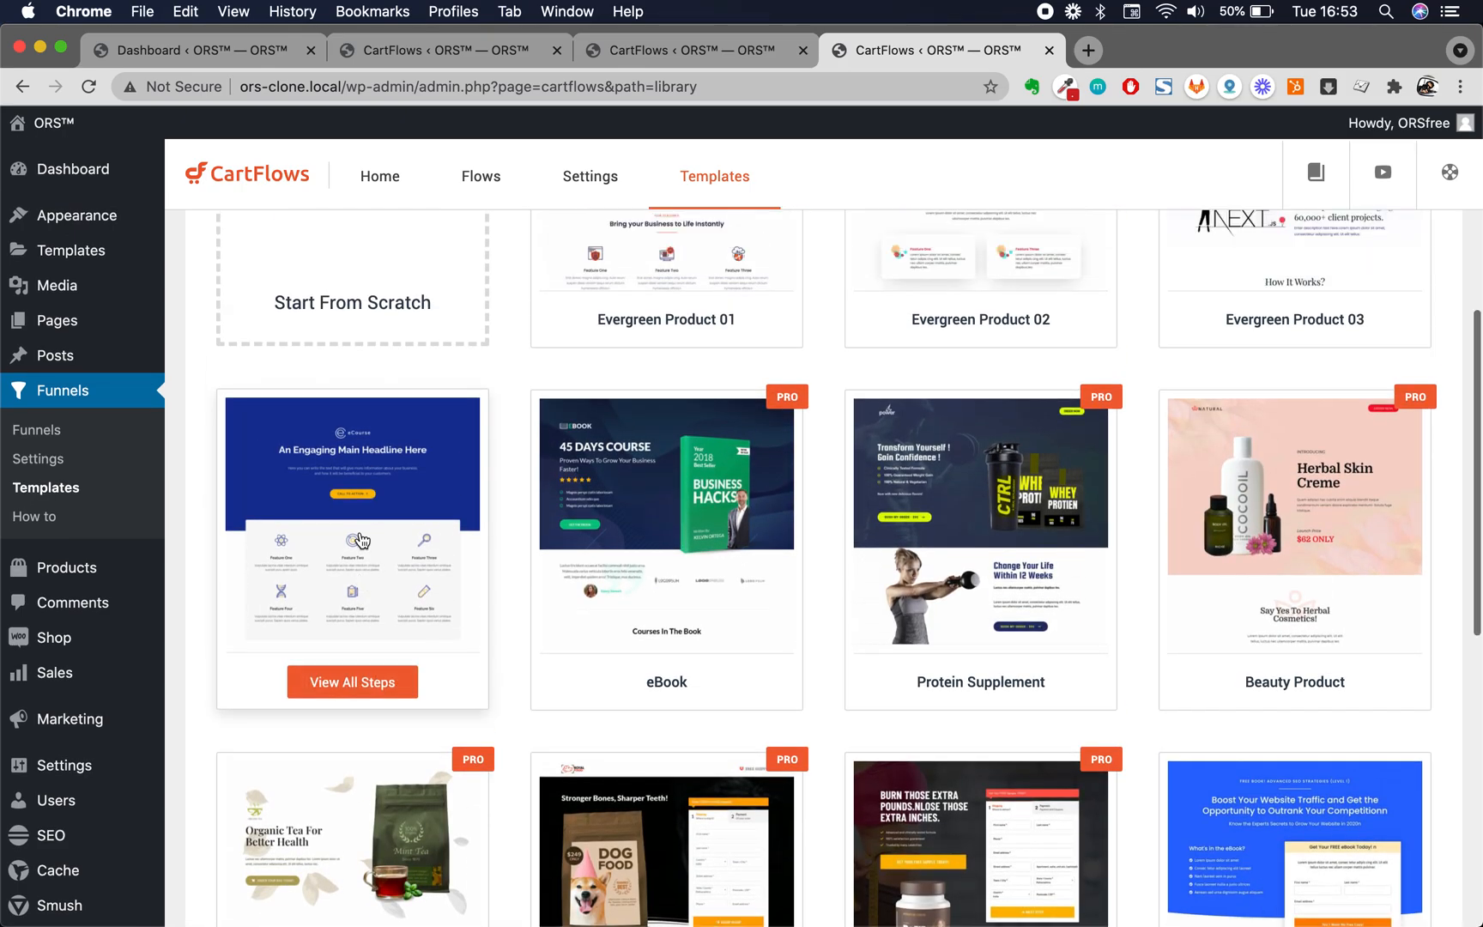
{"action": "scroll", "coordinate": [360, 541], "scroll_direction": "up", "scroll_amount": 2}
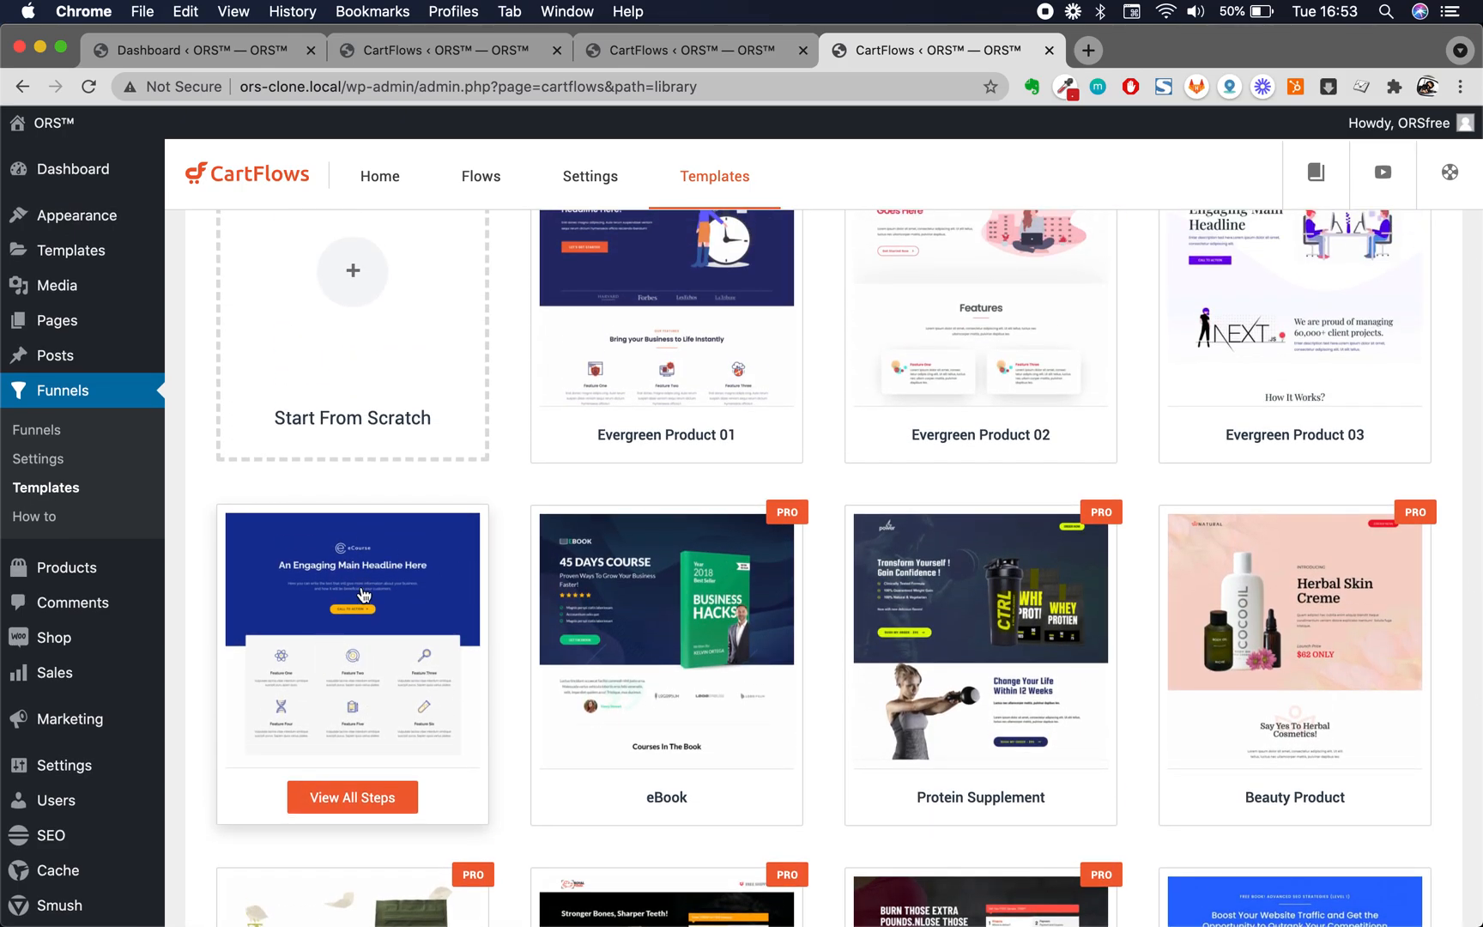
{"action": "scroll", "coordinate": [472, 686], "scroll_direction": "up", "scroll_amount": 3}
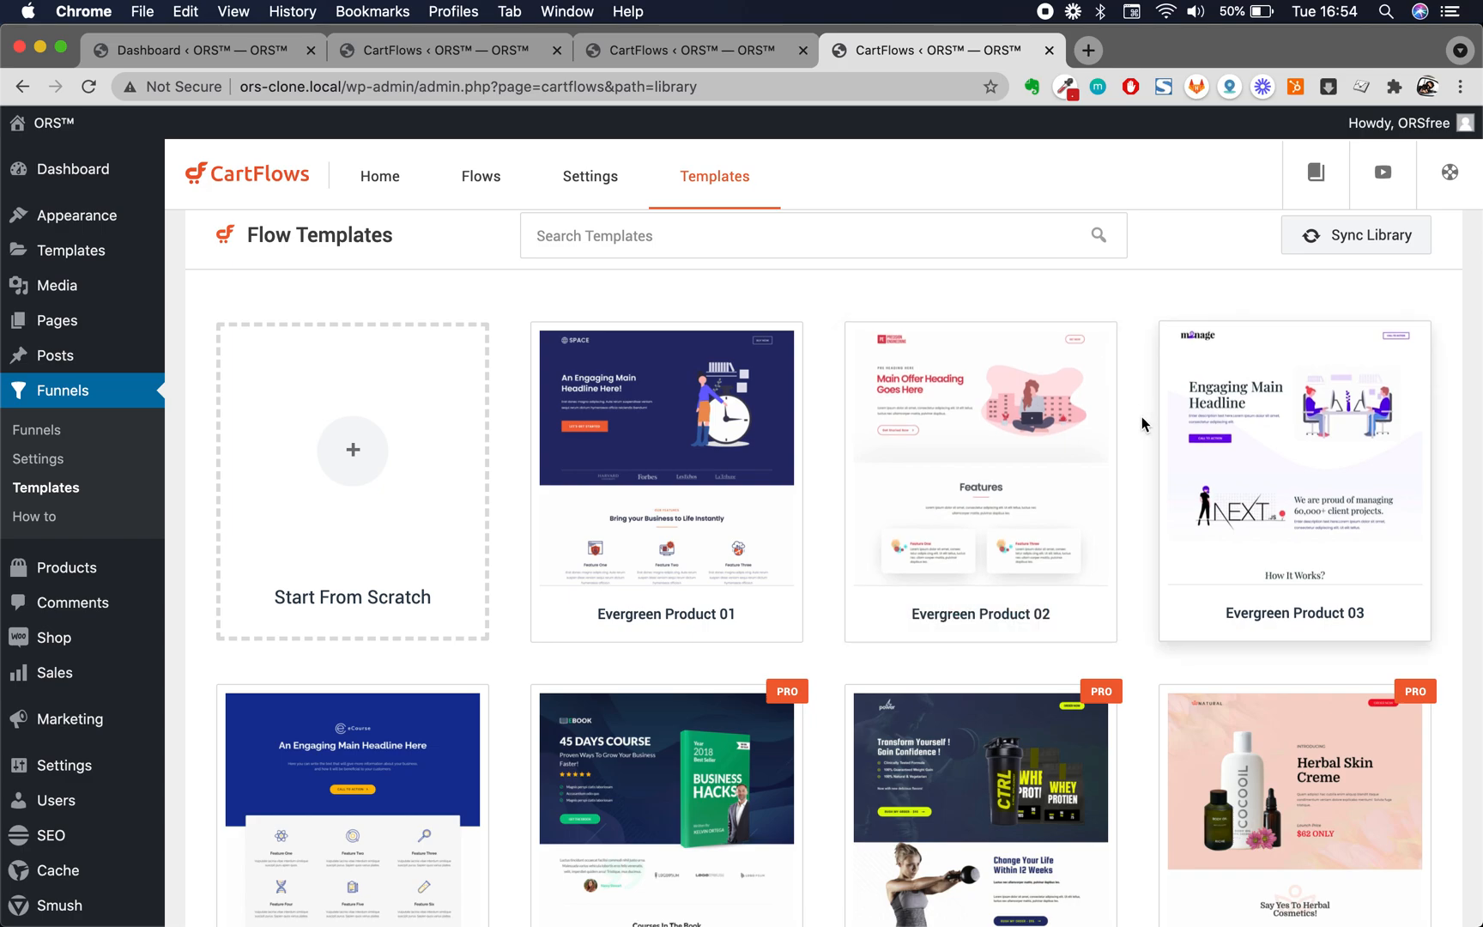
{"action": "scroll", "coordinate": [1045, 455], "scroll_direction": "up", "scroll_amount": 2}
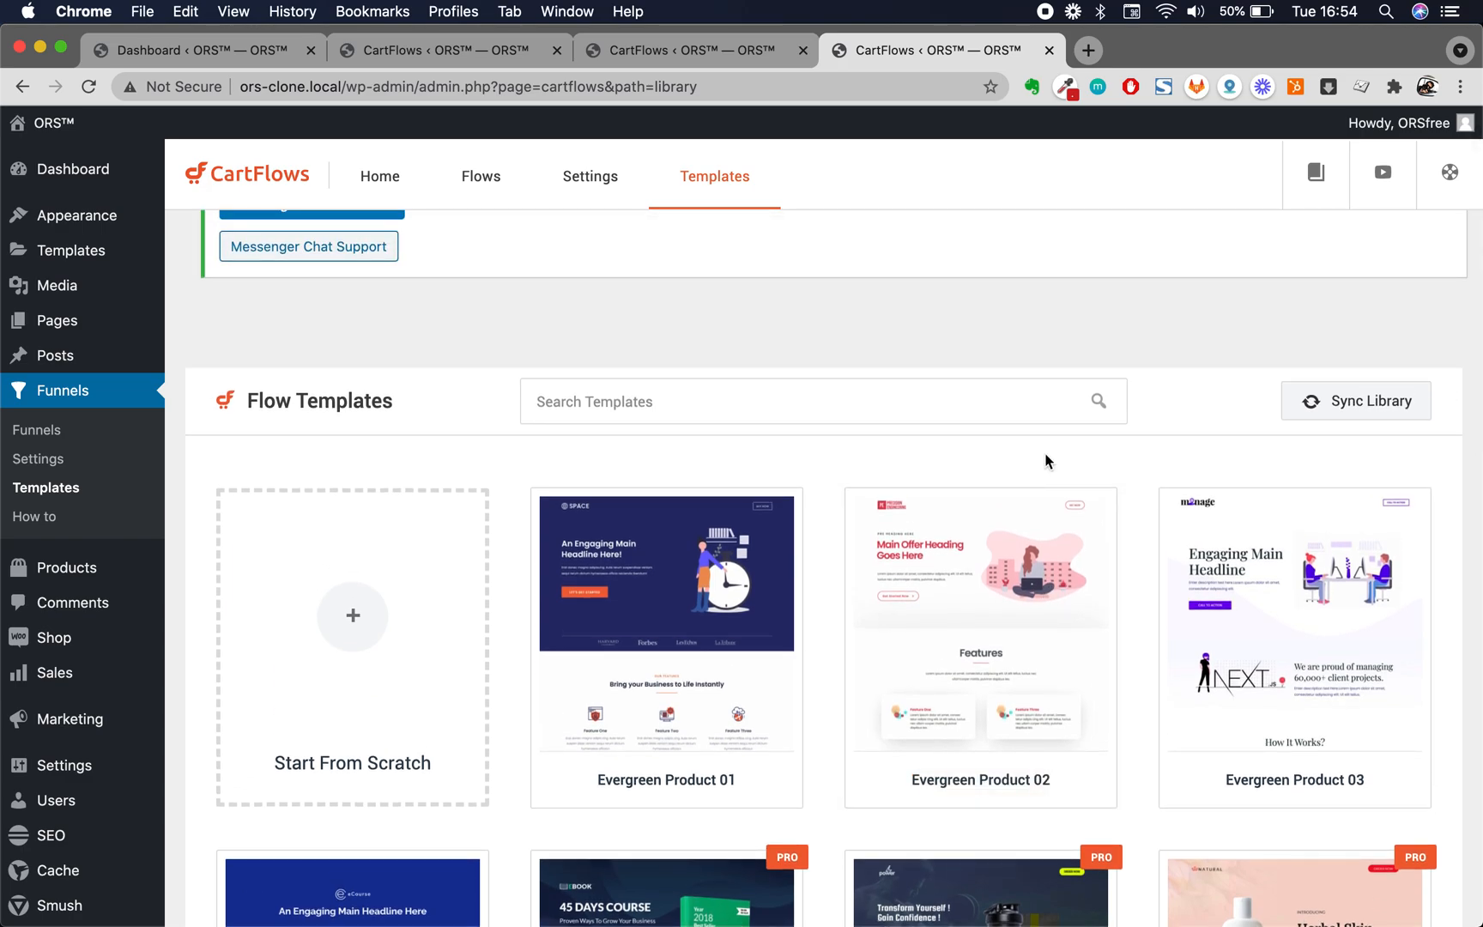
{"action": "scroll", "coordinate": [1043, 452], "scroll_direction": "up", "scroll_amount": 1}
{"action": "scroll", "coordinate": [830, 724], "scroll_direction": "down", "scroll_amount": 3}
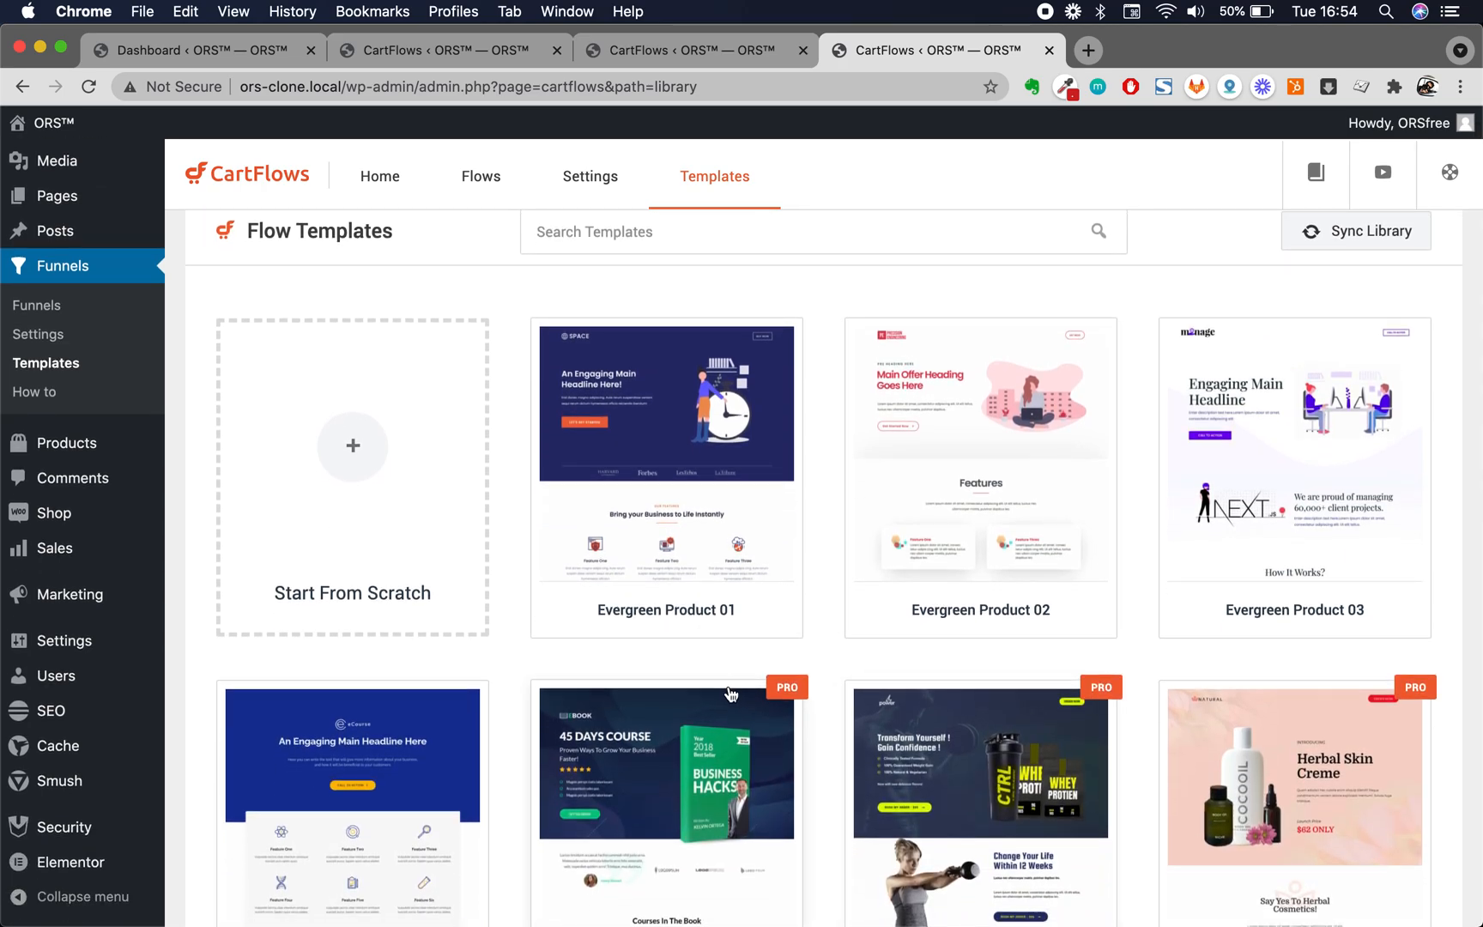
{"action": "scroll", "coordinate": [951, 642], "scroll_direction": "down", "scroll_amount": 1}
{"action": "scroll", "coordinate": [741, 636], "scroll_direction": "down", "scroll_amount": 4}
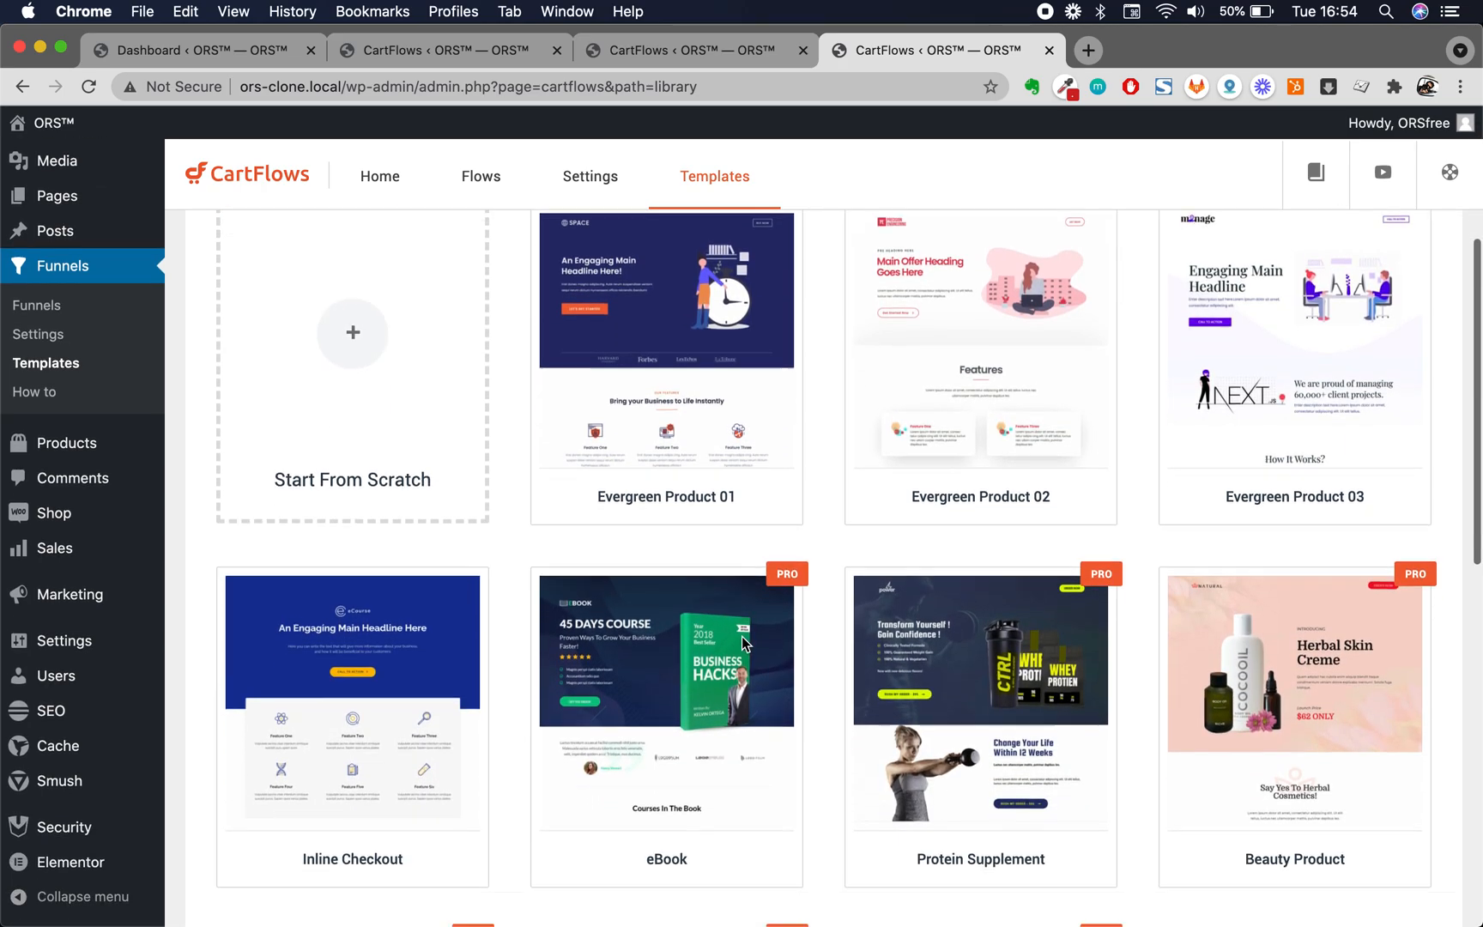
Open all steps of the Evergreen Product 01 template and look through its landing page preview down to the purchase appeal section
{"action": "scroll", "coordinate": [743, 642], "scroll_direction": "up", "scroll_amount": 5}
{"action": "scroll", "coordinate": [974, 494], "scroll_direction": "up", "scroll_amount": 2}
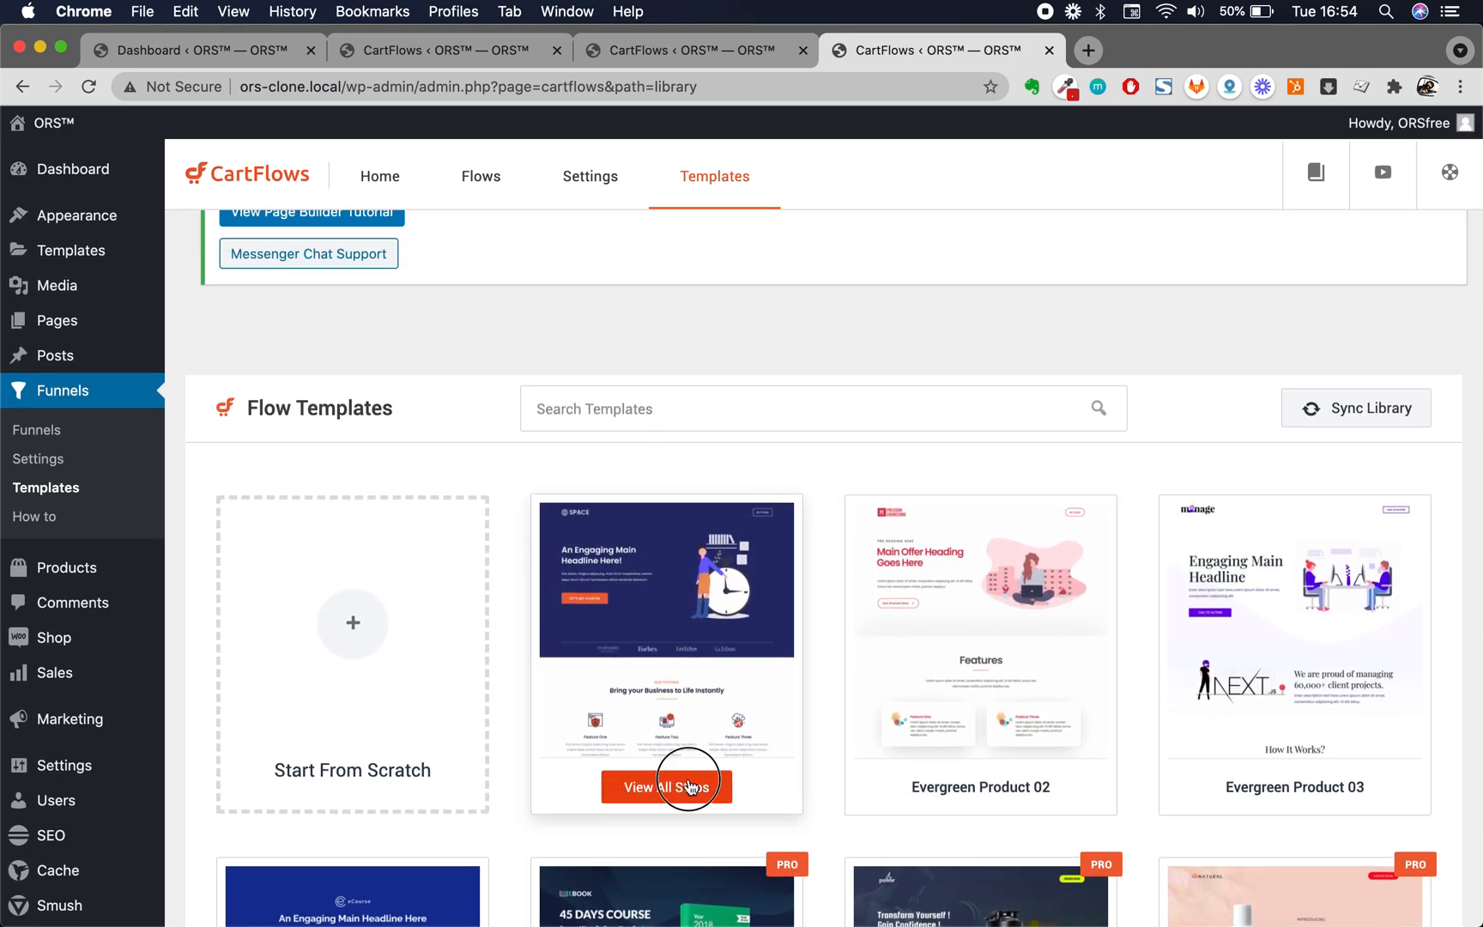
{"action": "left_click", "coordinate": [689, 787]}
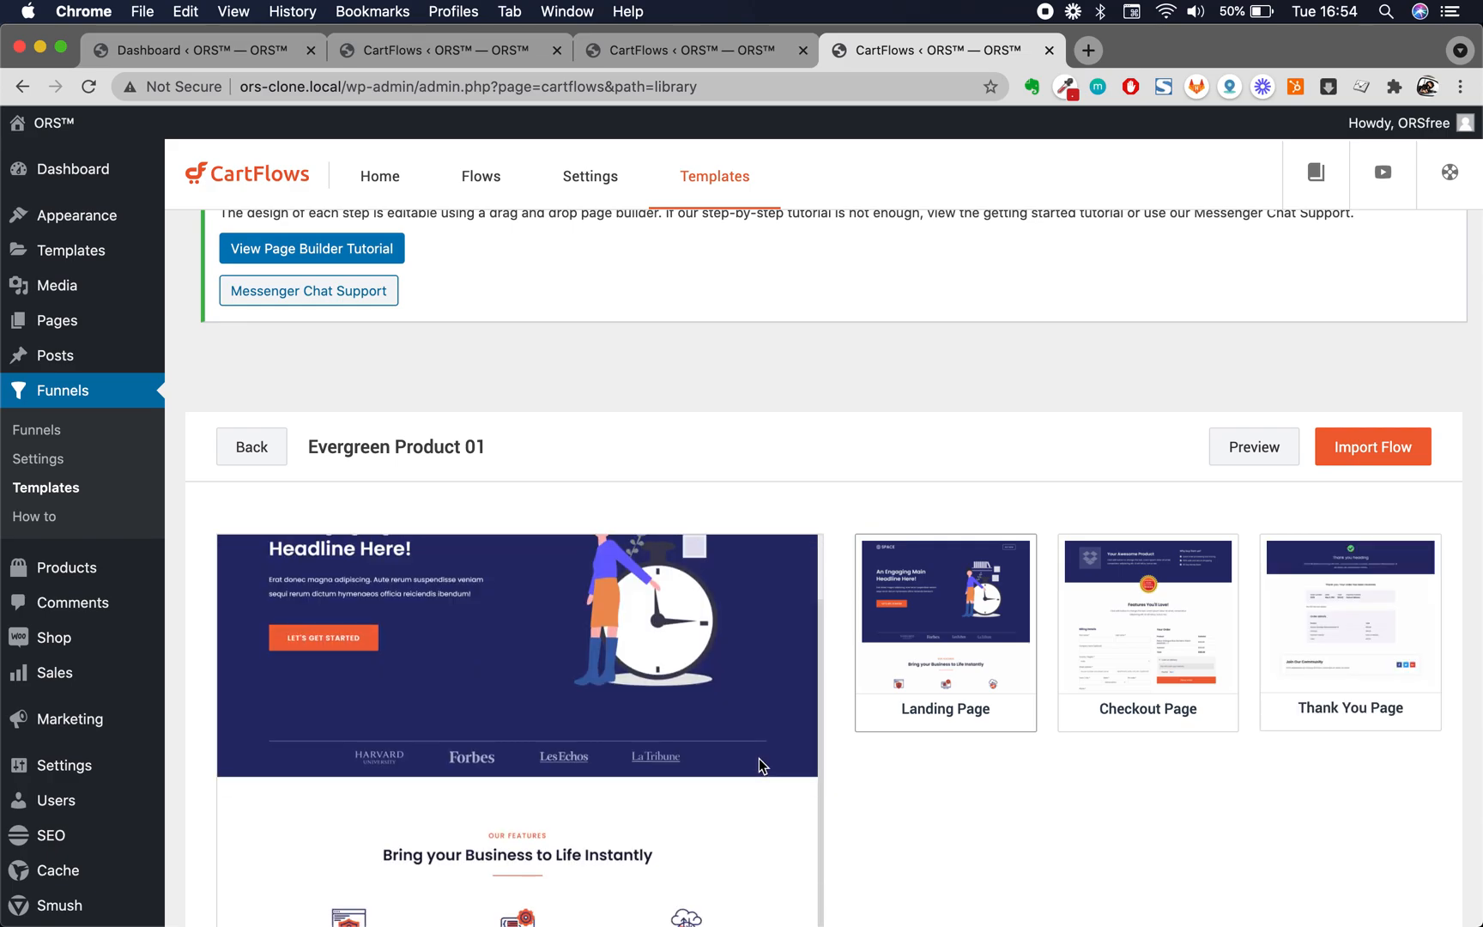
{"action": "scroll", "coordinate": [1039, 827], "scroll_direction": "down", "scroll_amount": 3}
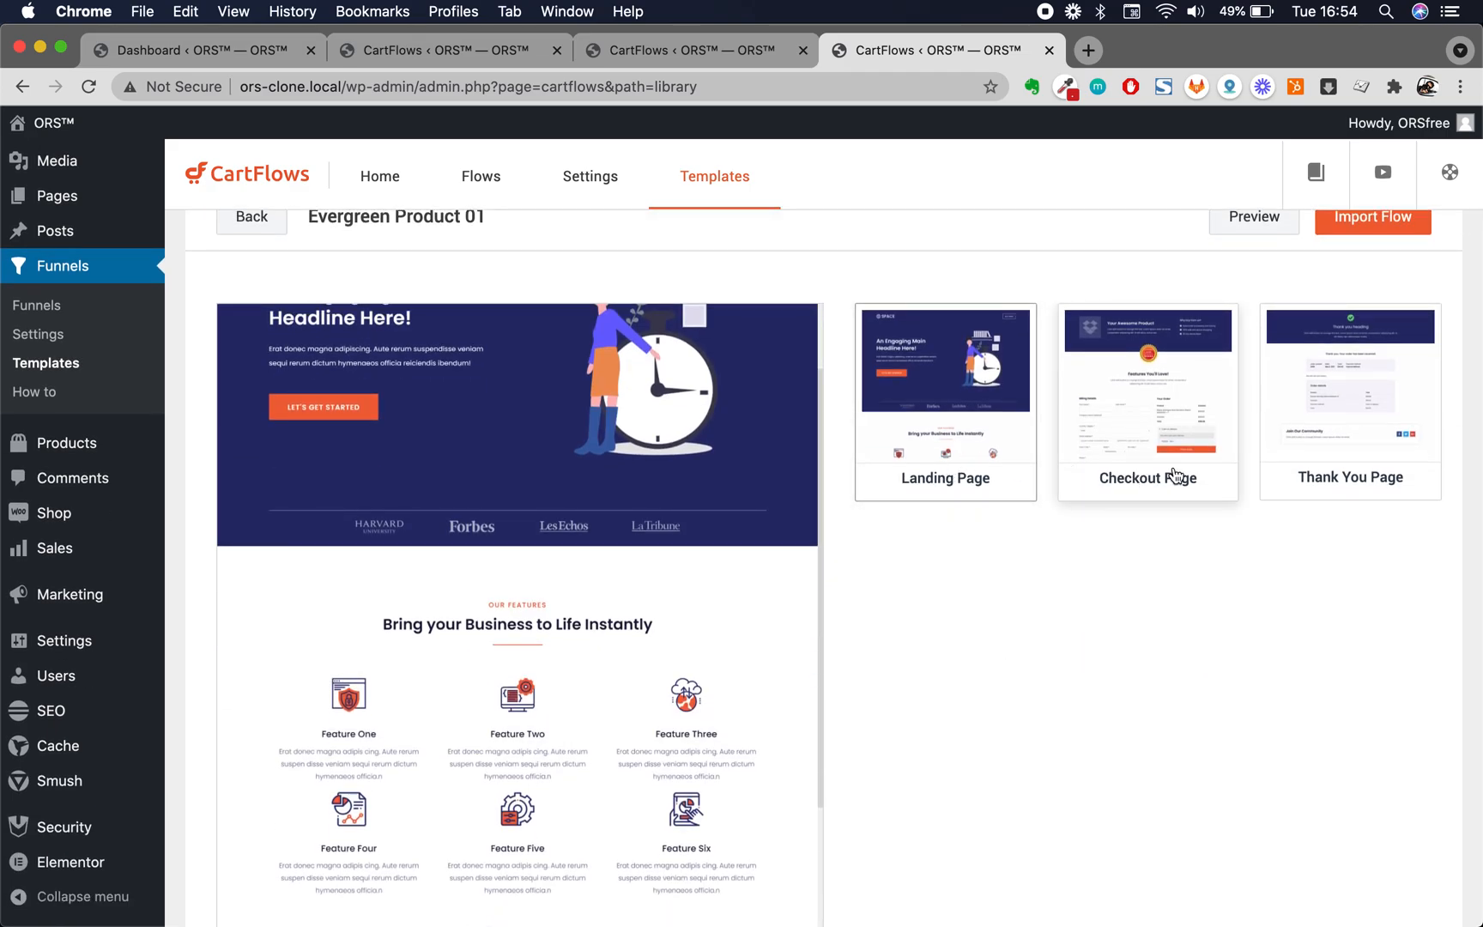
{"action": "scroll", "coordinate": [888, 772], "scroll_direction": "up", "scroll_amount": 1}
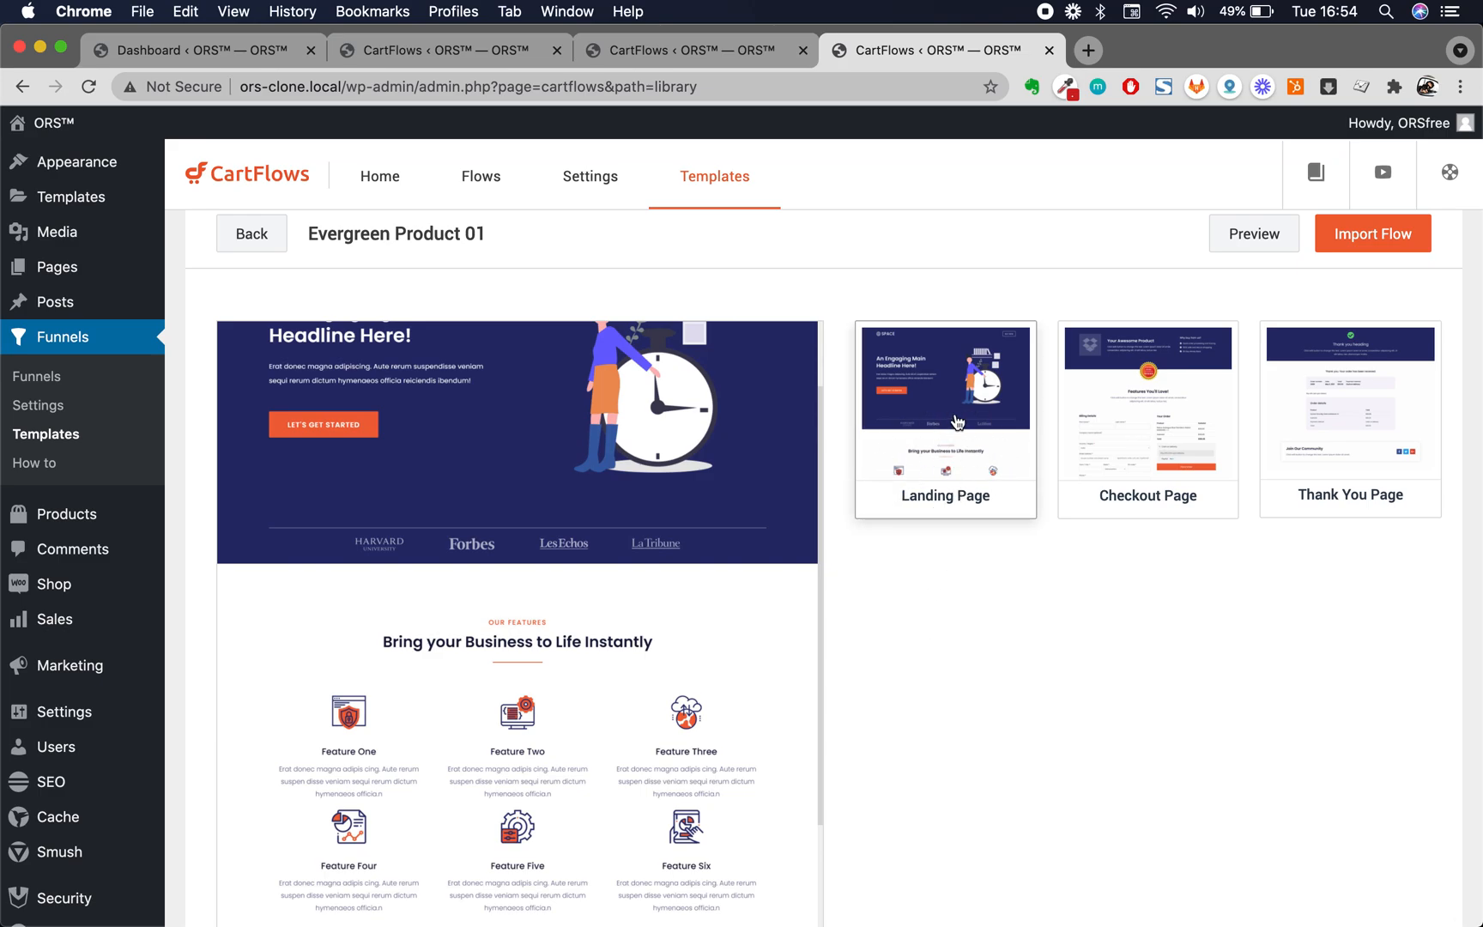
{"action": "scroll", "coordinate": [636, 669], "scroll_direction": "down", "scroll_amount": 10}
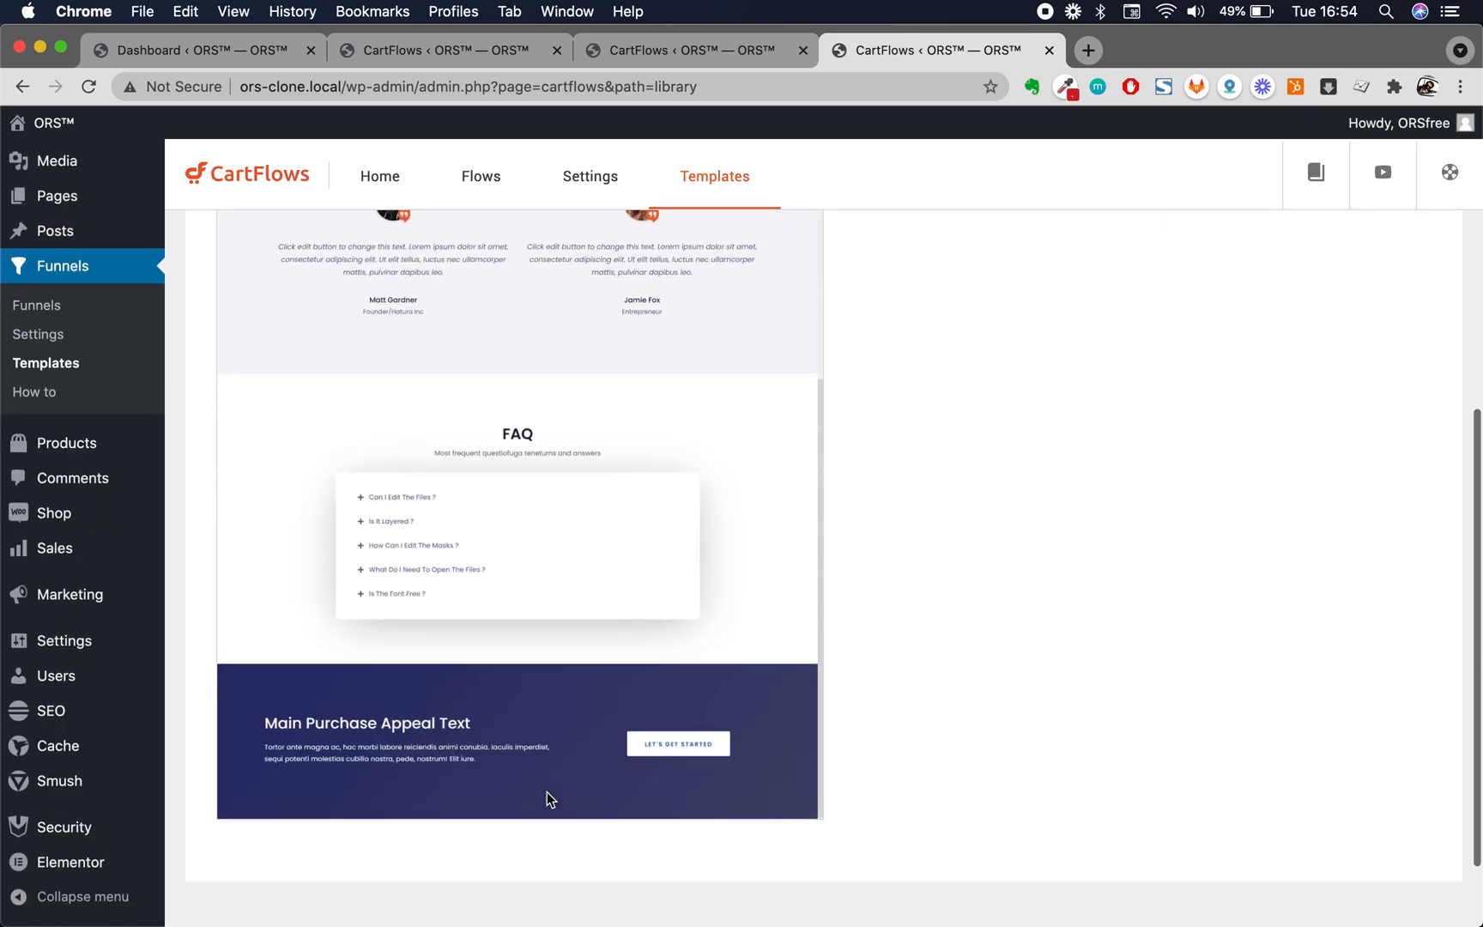
Show the Evergreen Product 01 template's Checkout Page preview and look over its billing and order sections
{"action": "scroll", "coordinate": [671, 741], "scroll_direction": "up", "scroll_amount": 6}
{"action": "scroll", "coordinate": [942, 603], "scroll_direction": "up", "scroll_amount": 1}
{"action": "scroll", "coordinate": [943, 602], "scroll_direction": "up", "scroll_amount": 5}
{"action": "scroll", "coordinate": [1145, 493], "scroll_direction": "up", "scroll_amount": 2}
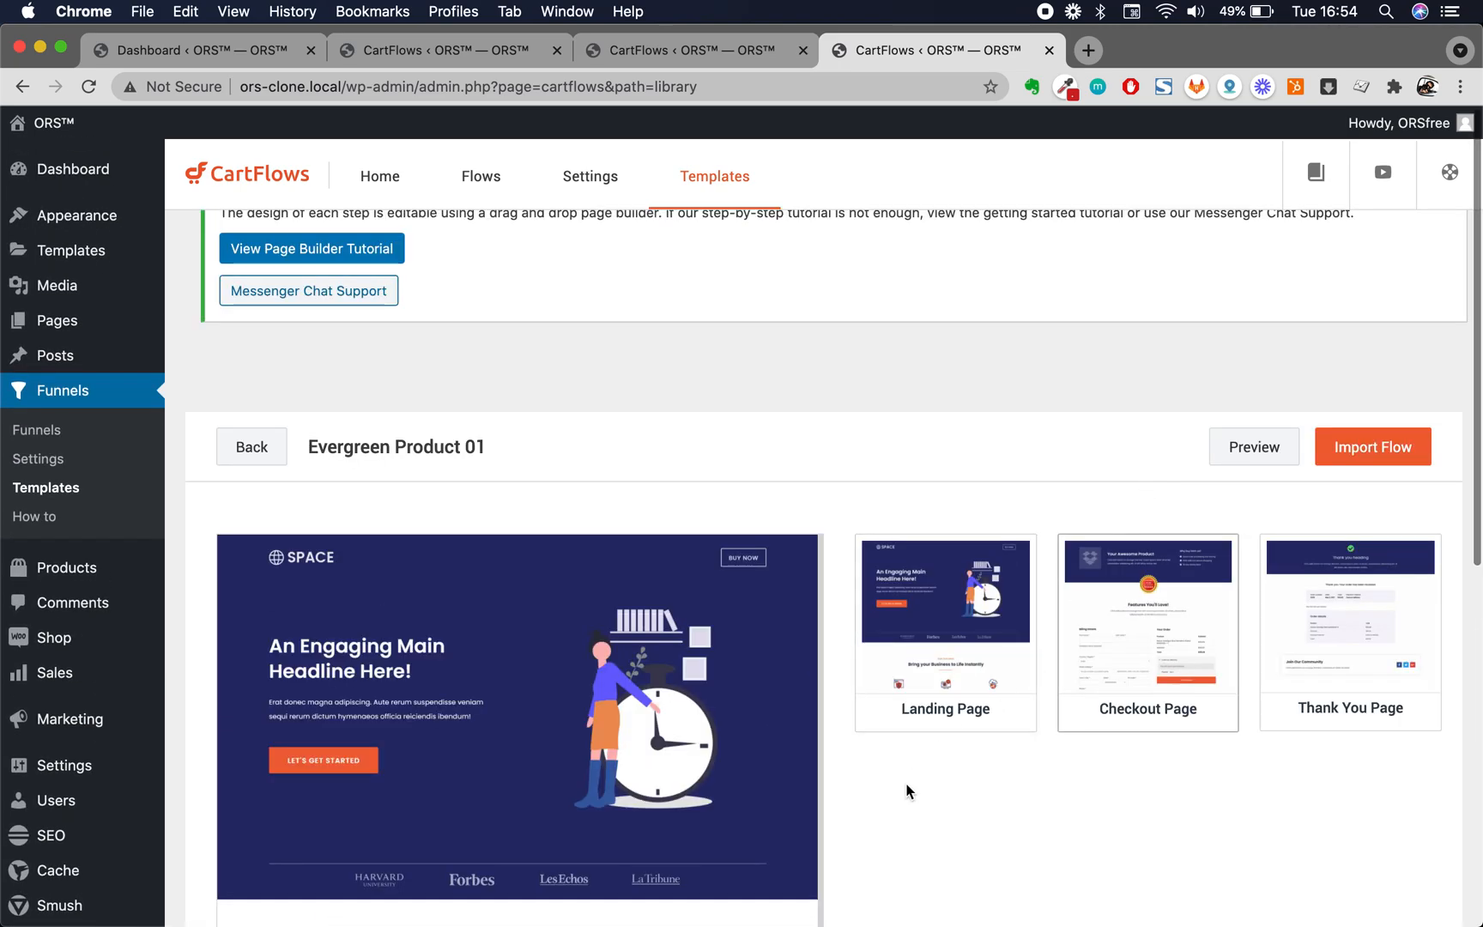
{"action": "scroll", "coordinate": [905, 806], "scroll_direction": "down", "scroll_amount": 3}
{"action": "scroll", "coordinate": [650, 683], "scroll_direction": "down", "scroll_amount": 1}
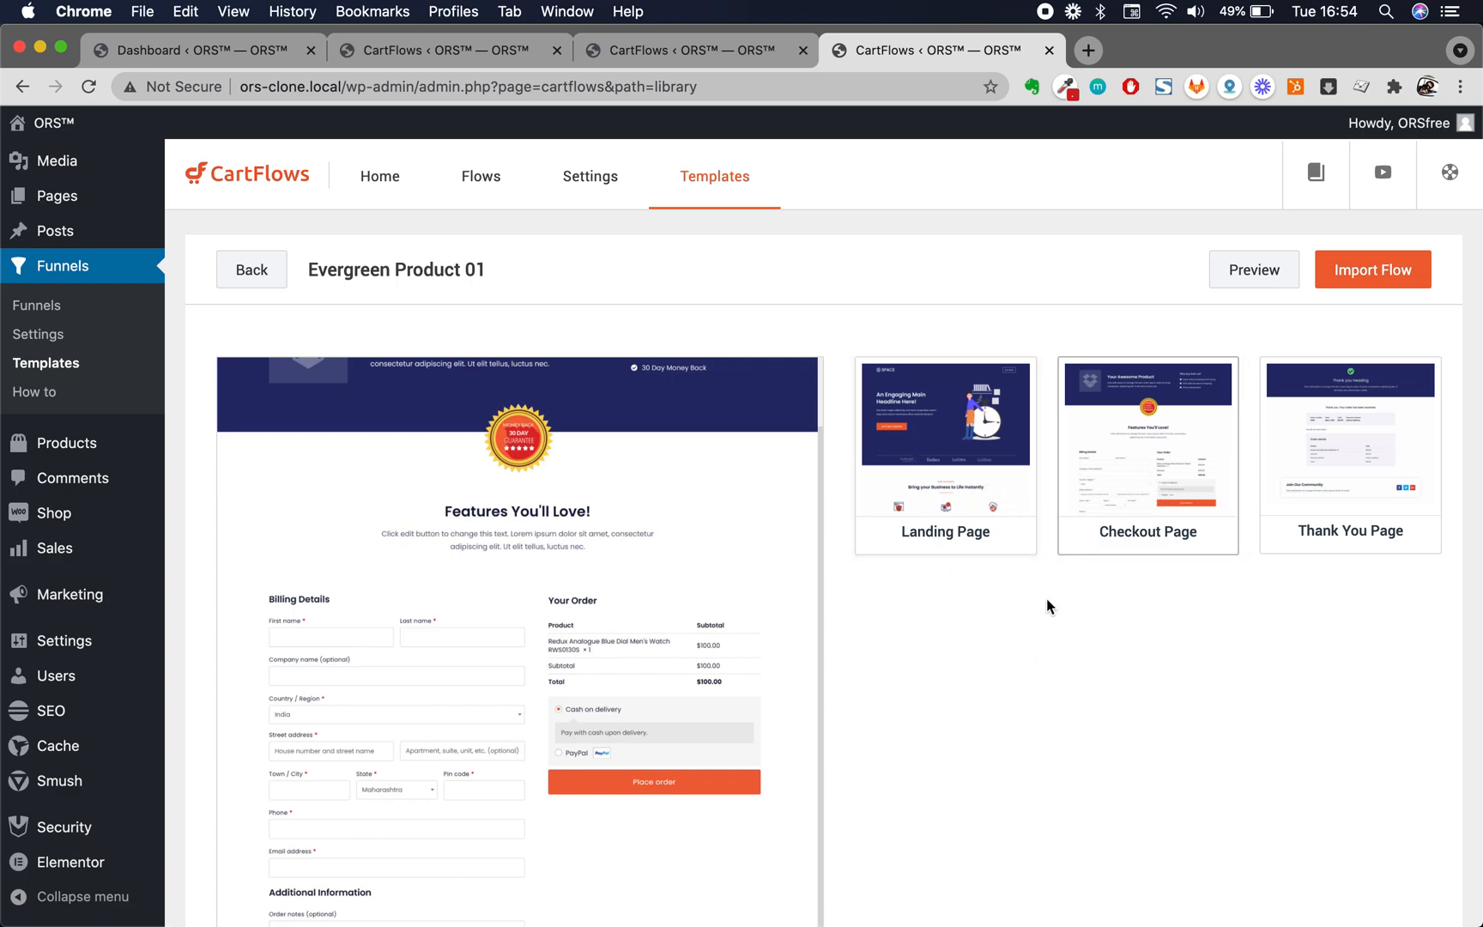
Return to the template's Landing Page preview and review it from the header to the testimonials
{"action": "left_click", "coordinate": [929, 514]}
{"action": "scroll", "coordinate": [652, 609], "scroll_direction": "down", "scroll_amount": 2}
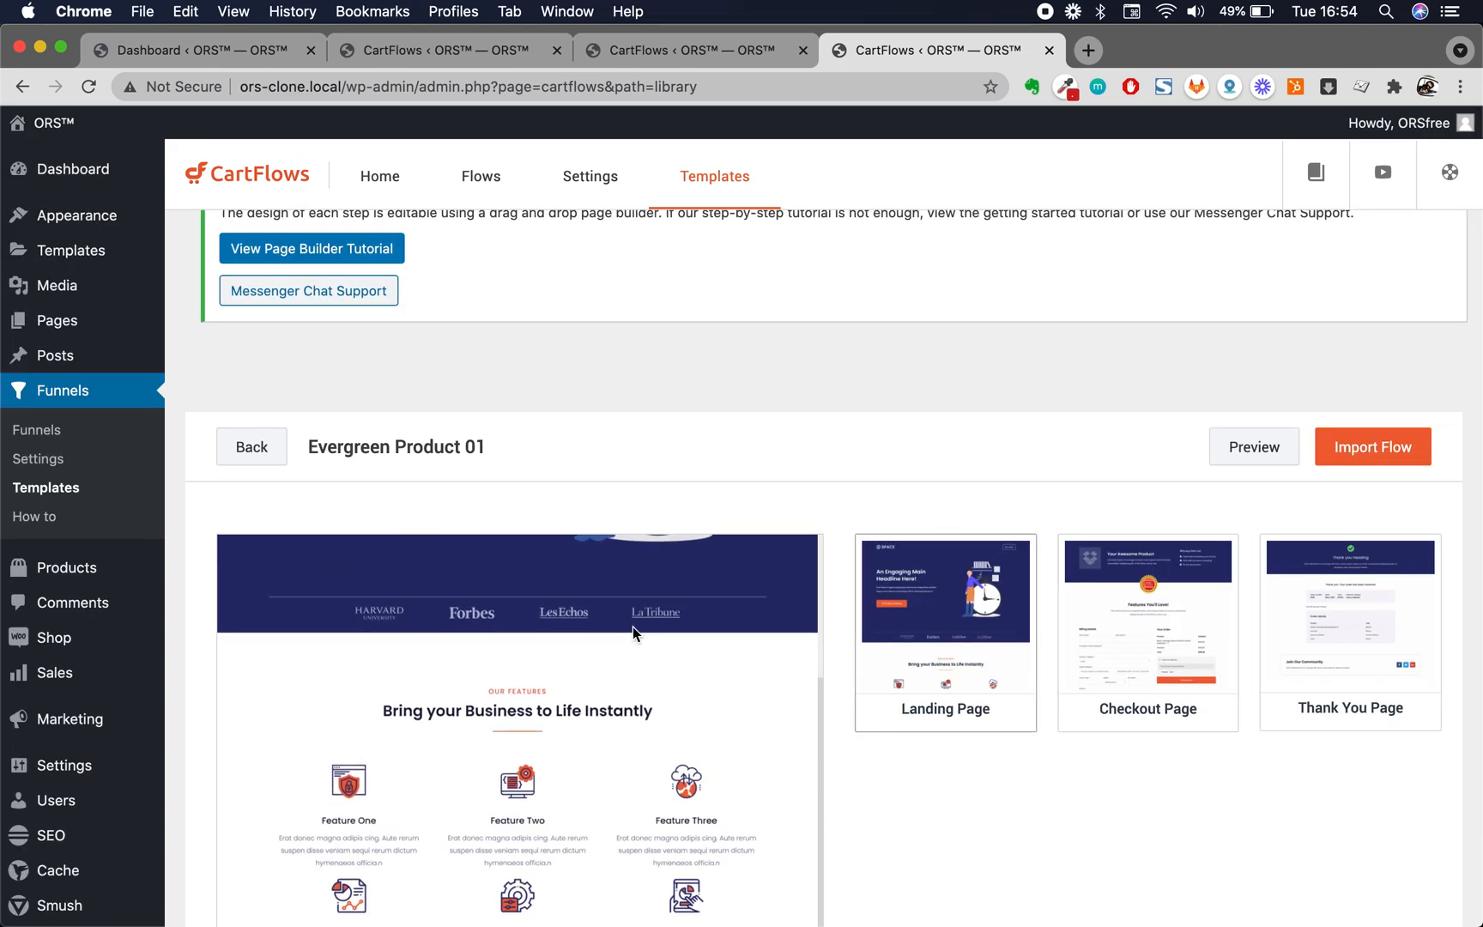
{"action": "scroll", "coordinate": [757, 481], "scroll_direction": "down", "scroll_amount": 5}
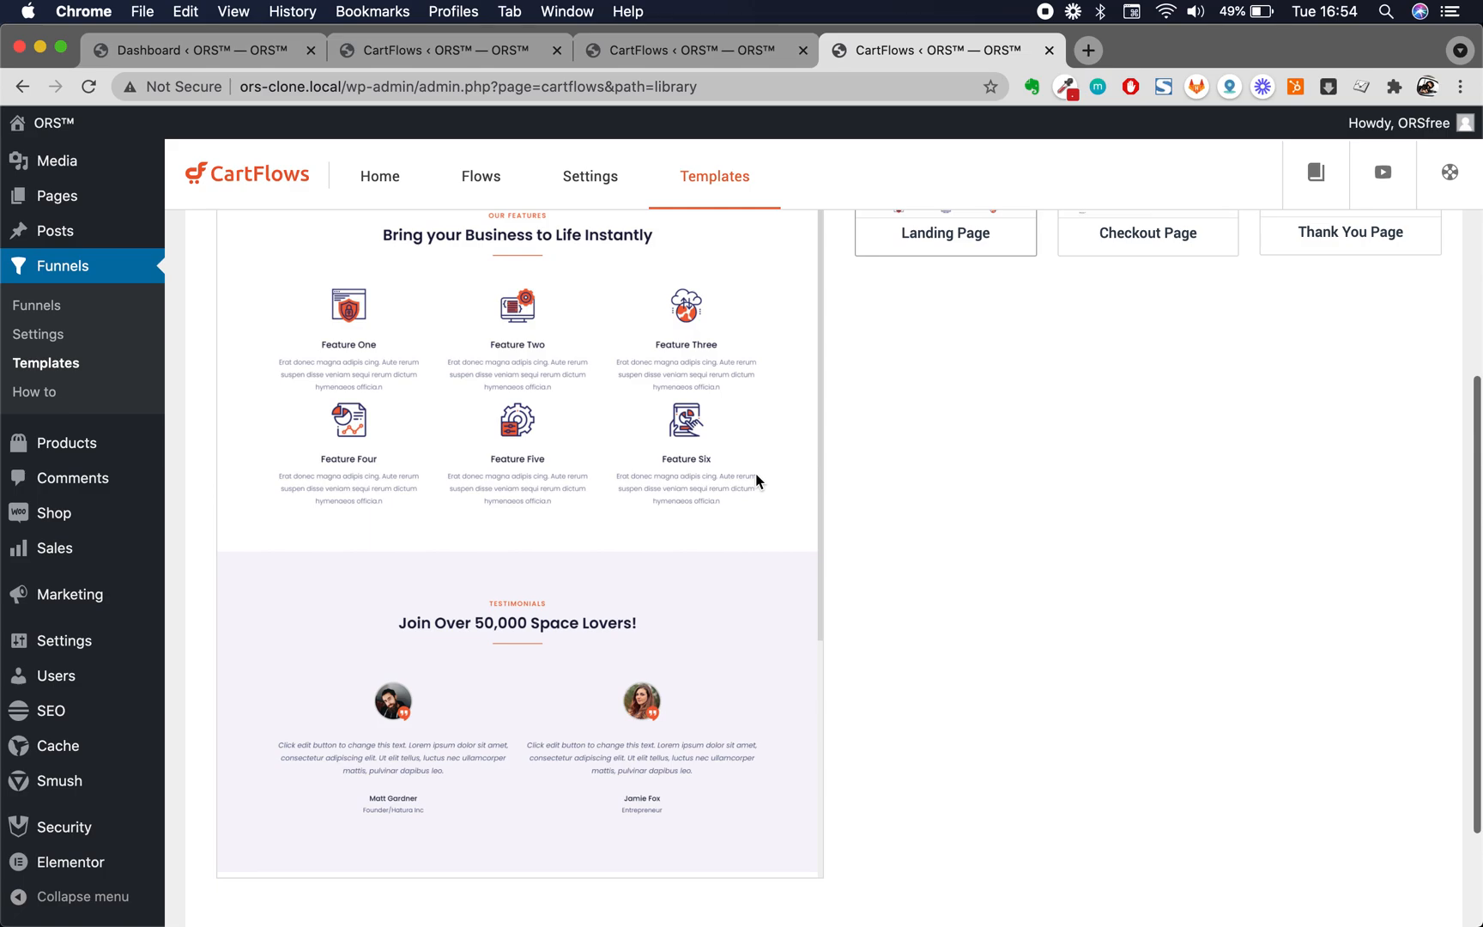
{"action": "scroll", "coordinate": [755, 480], "scroll_direction": "up", "scroll_amount": 5}
{"action": "scroll", "coordinate": [915, 566], "scroll_direction": "up", "scroll_amount": 2}
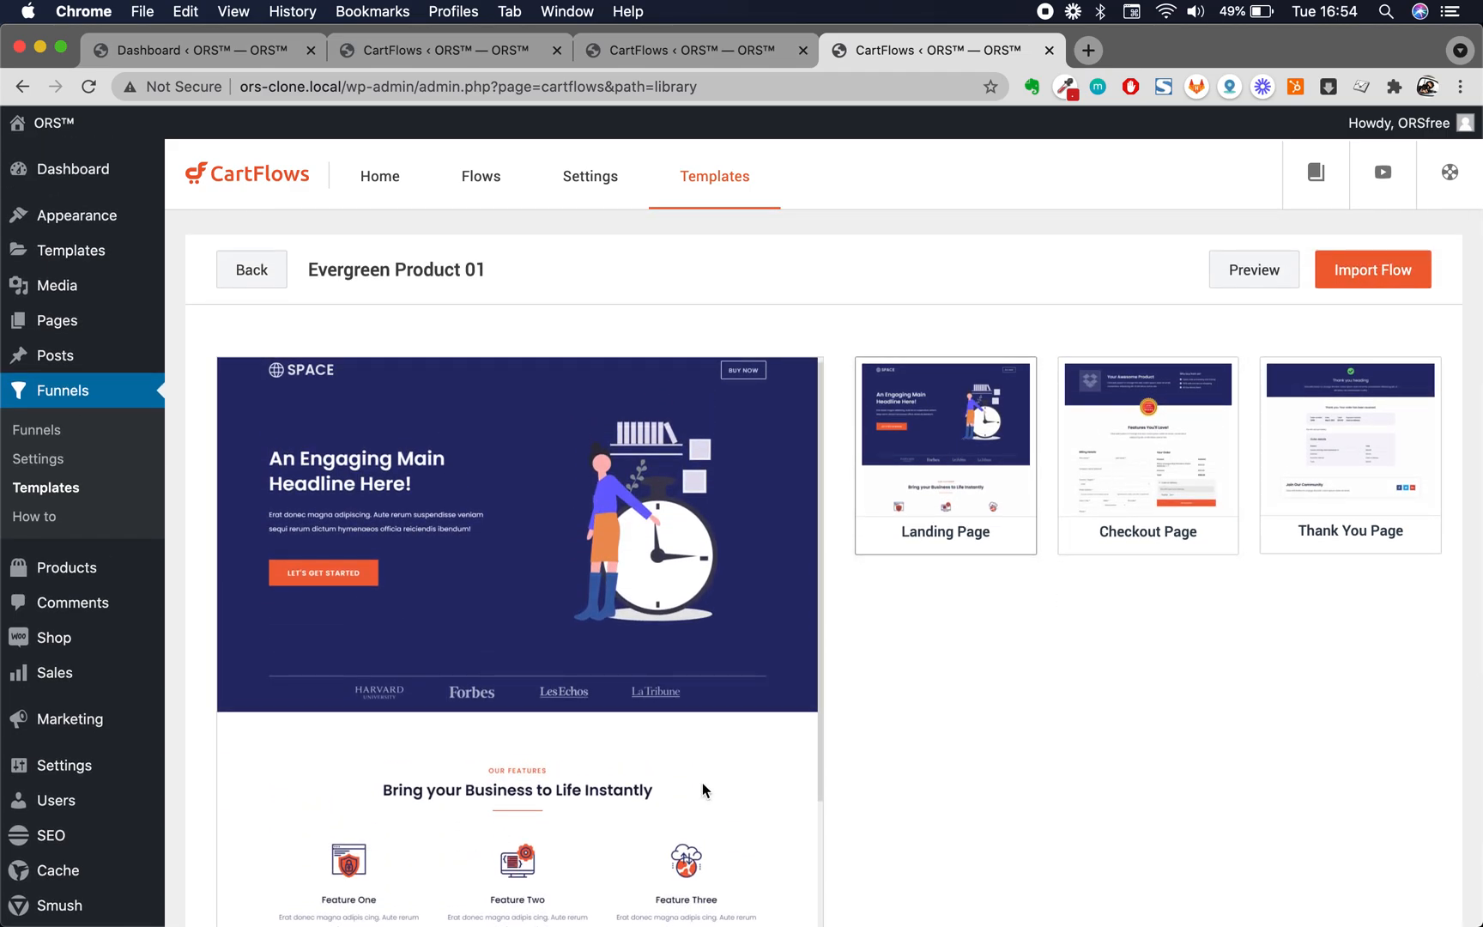
Examine the landing page's headline, call-to-action button, brand logos and features section in the Evergreen Product 01 preview
{"action": "scroll", "coordinate": [702, 783], "scroll_direction": "down", "scroll_amount": 1}
{"action": "scroll", "coordinate": [502, 654], "scroll_direction": "down", "scroll_amount": 3}
{"action": "scroll", "coordinate": [502, 659], "scroll_direction": "up", "scroll_amount": 3}
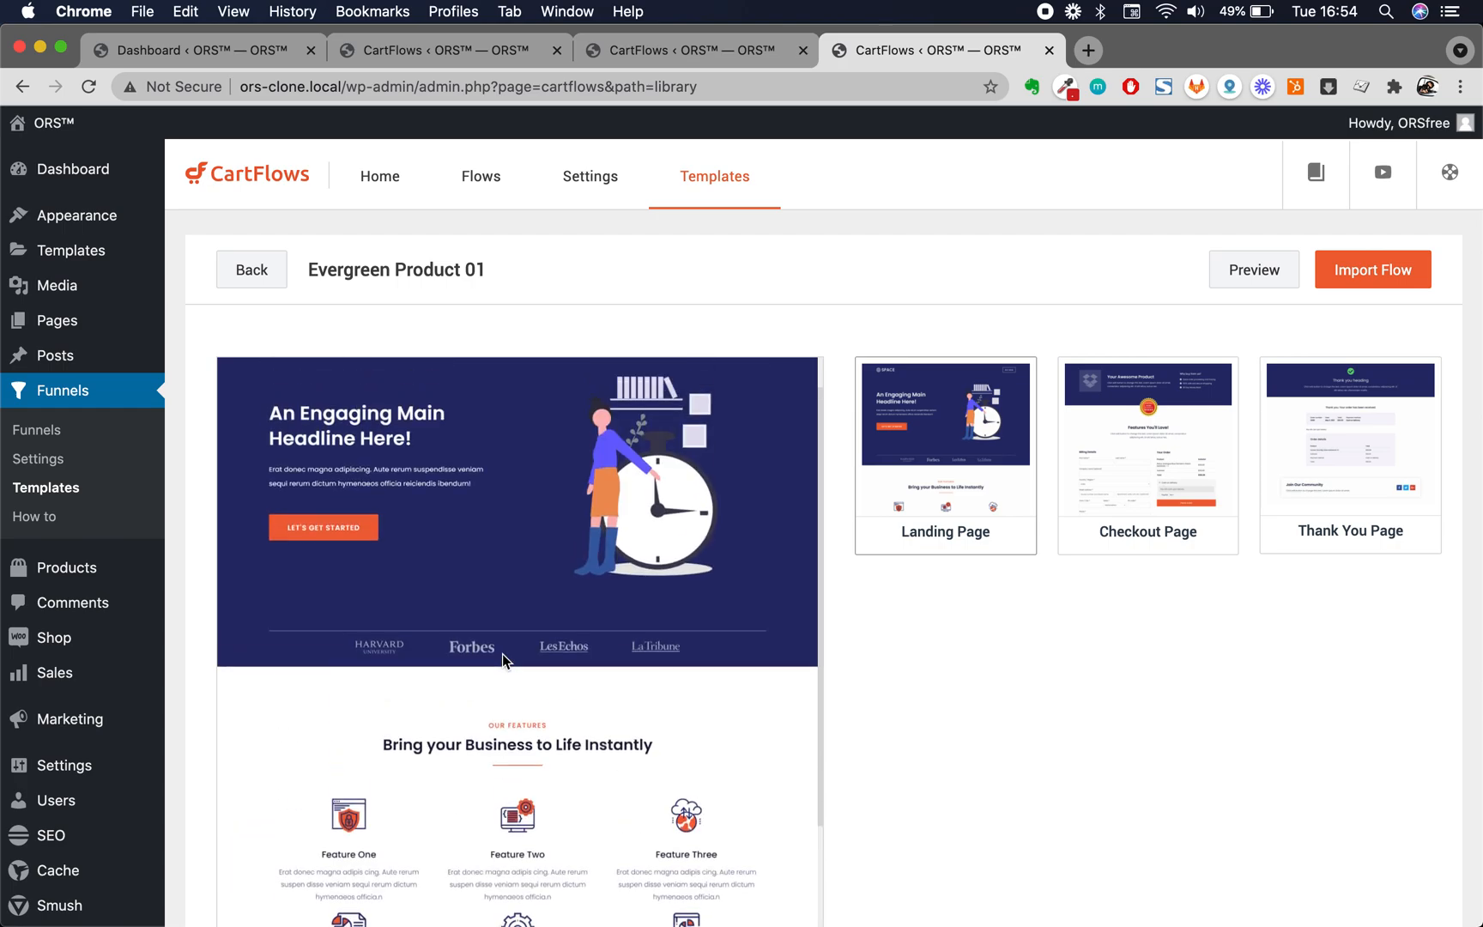
{"action": "scroll", "coordinate": [528, 686], "scroll_direction": "down", "scroll_amount": 2}
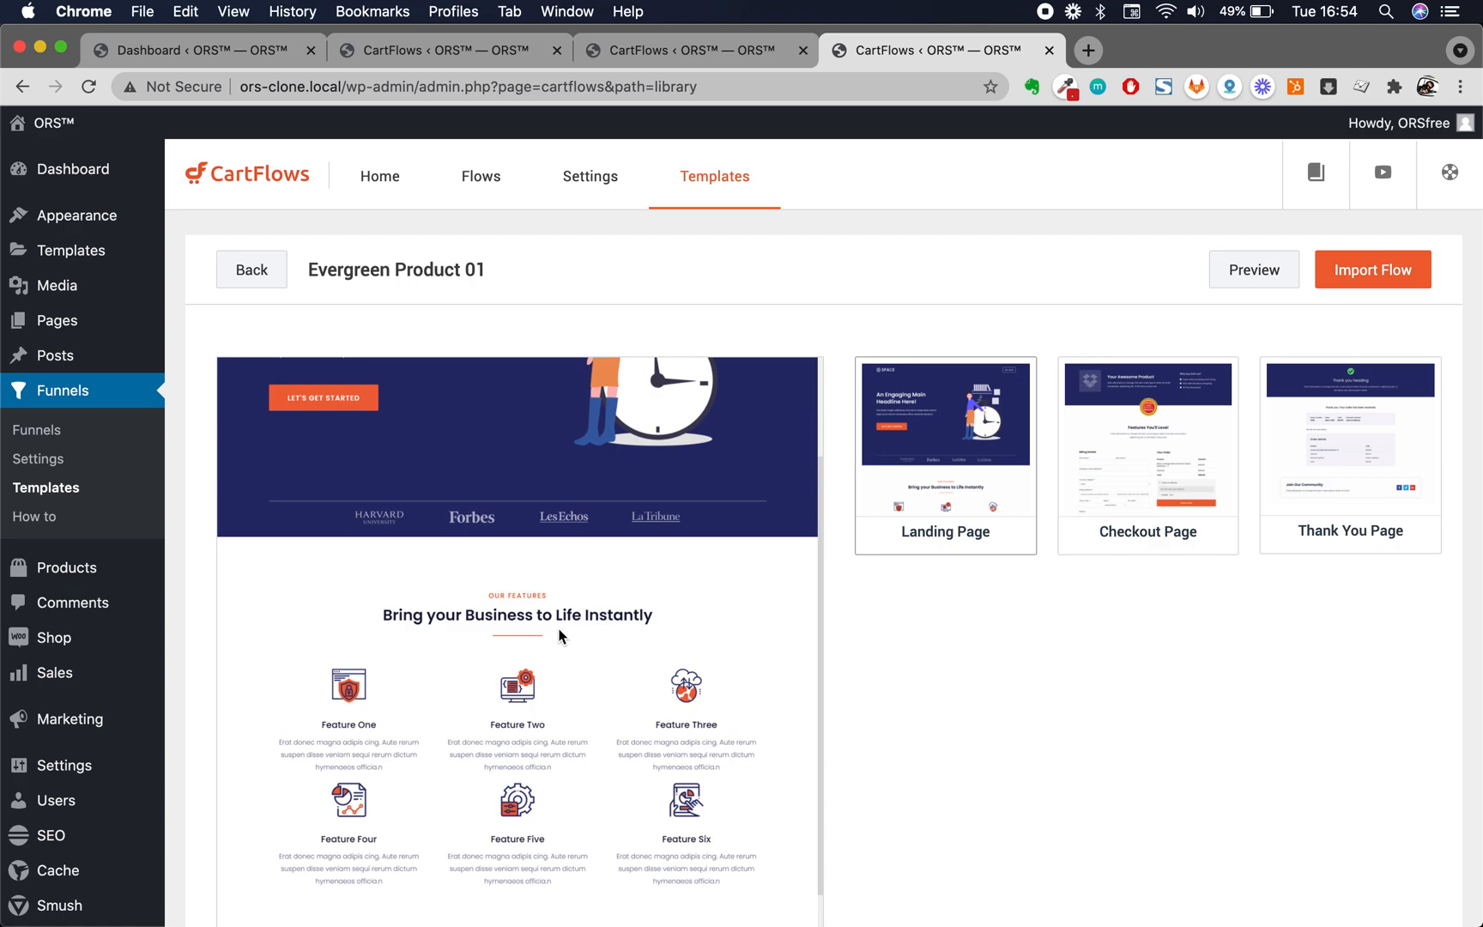
{"action": "scroll", "coordinate": [559, 635], "scroll_direction": "up", "scroll_amount": 3}
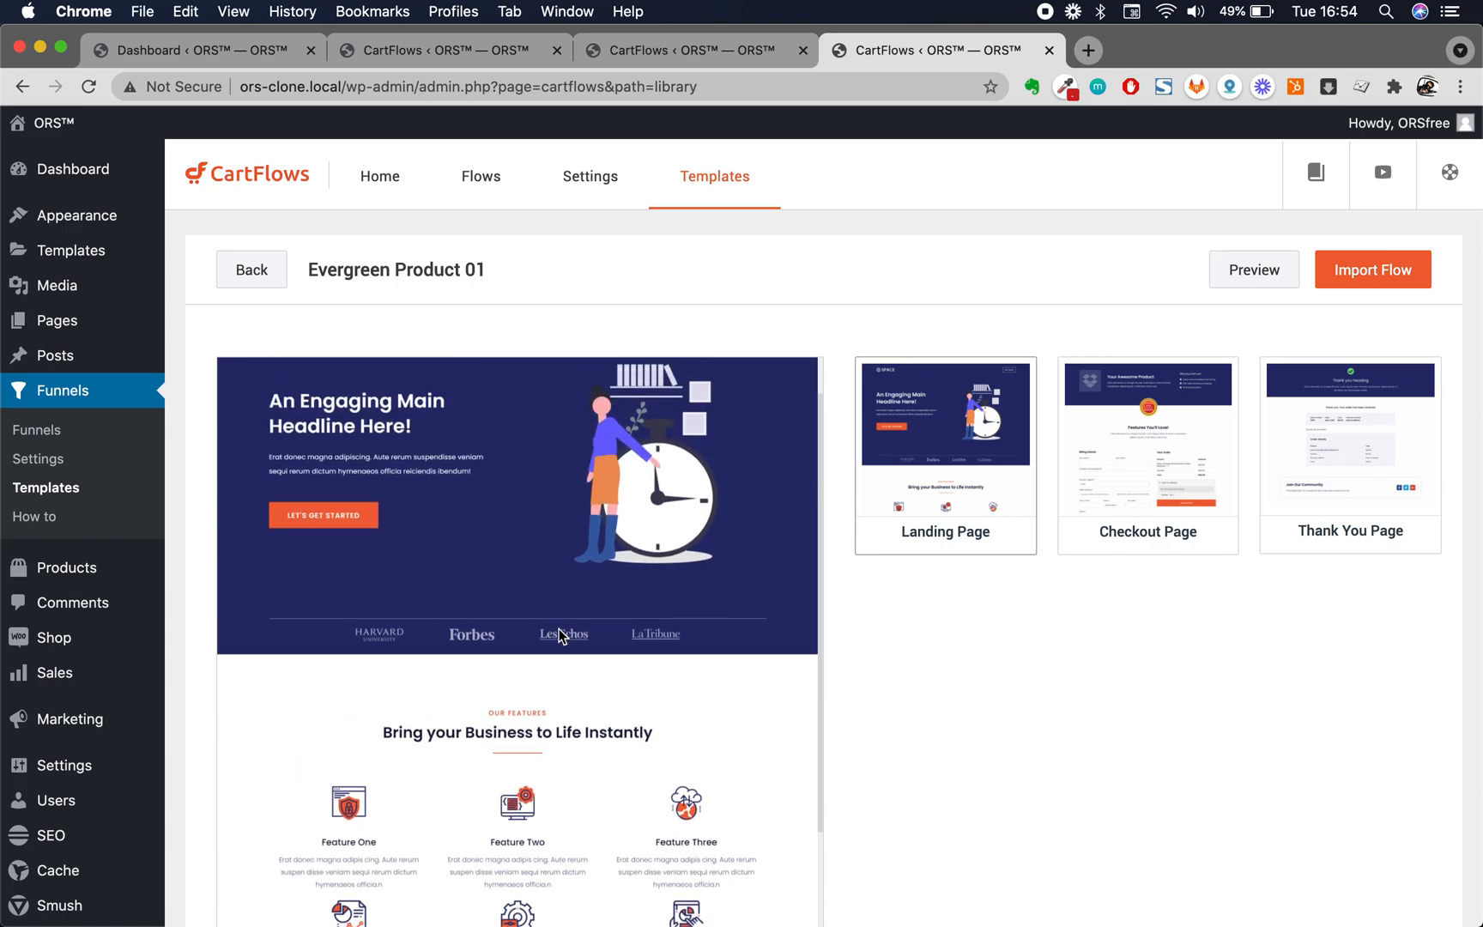
{"action": "scroll", "coordinate": [553, 659], "scroll_direction": "up", "scroll_amount": 1}
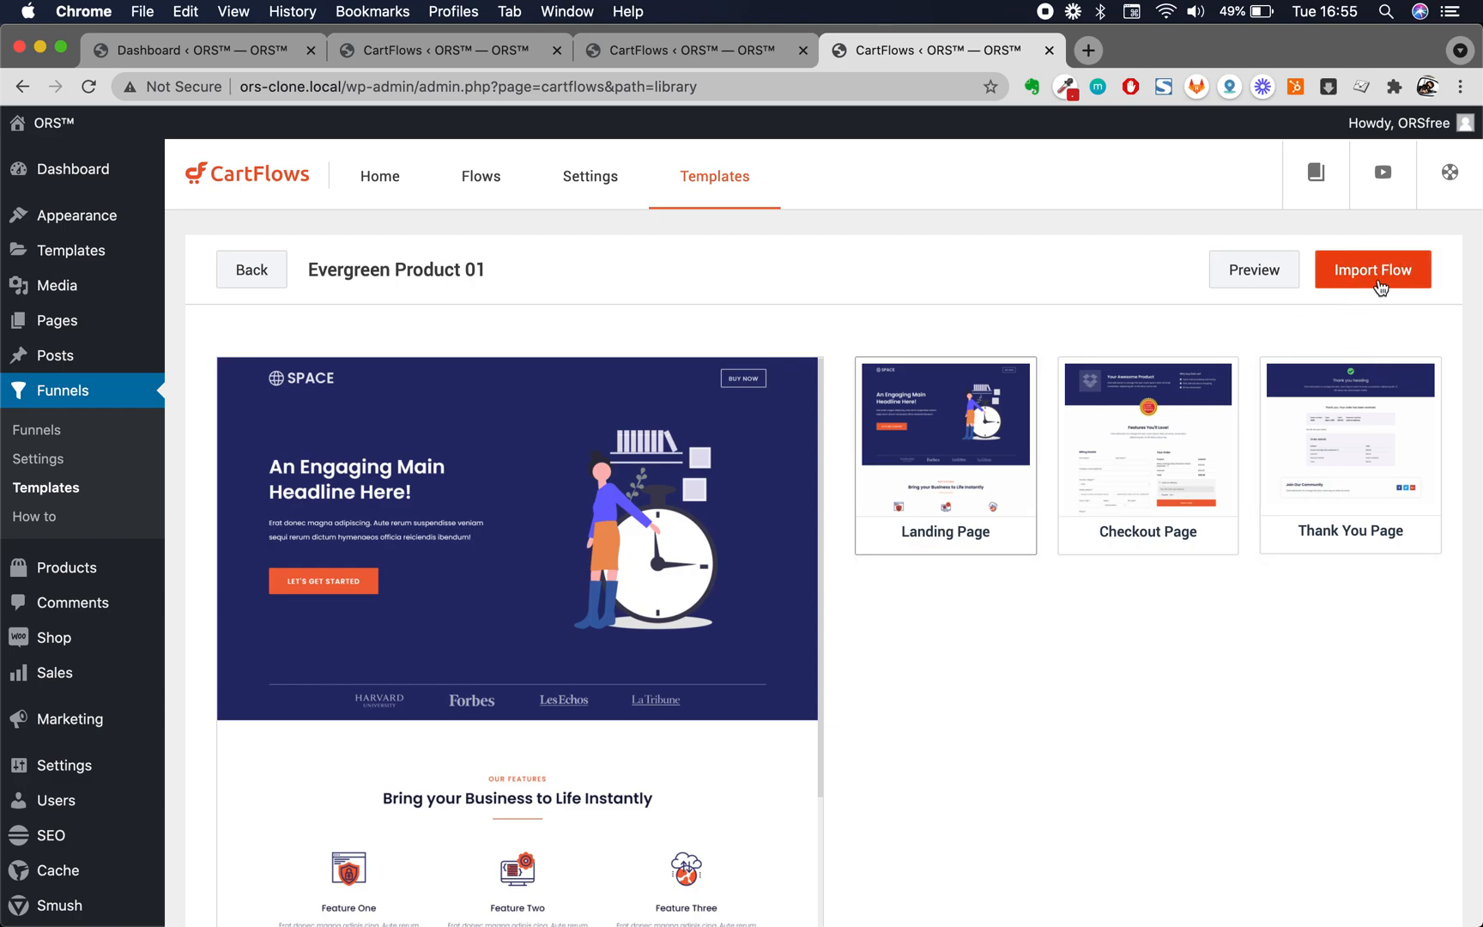
{"action": "scroll", "coordinate": [698, 705], "scroll_direction": "down", "scroll_amount": 5}
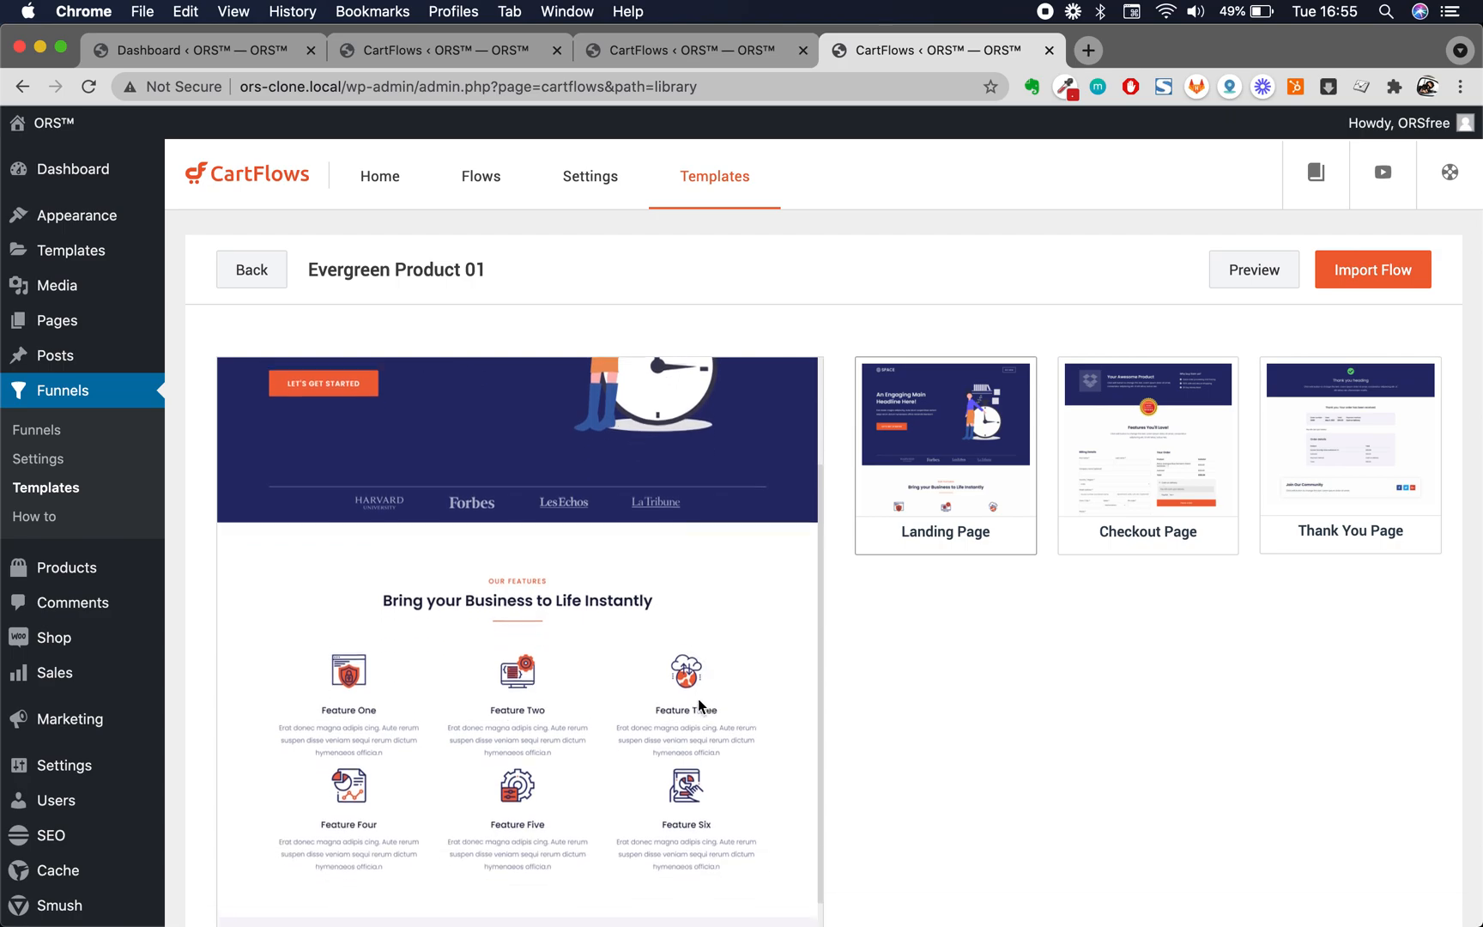
{"action": "scroll", "coordinate": [699, 705], "scroll_direction": "up", "scroll_amount": 2}
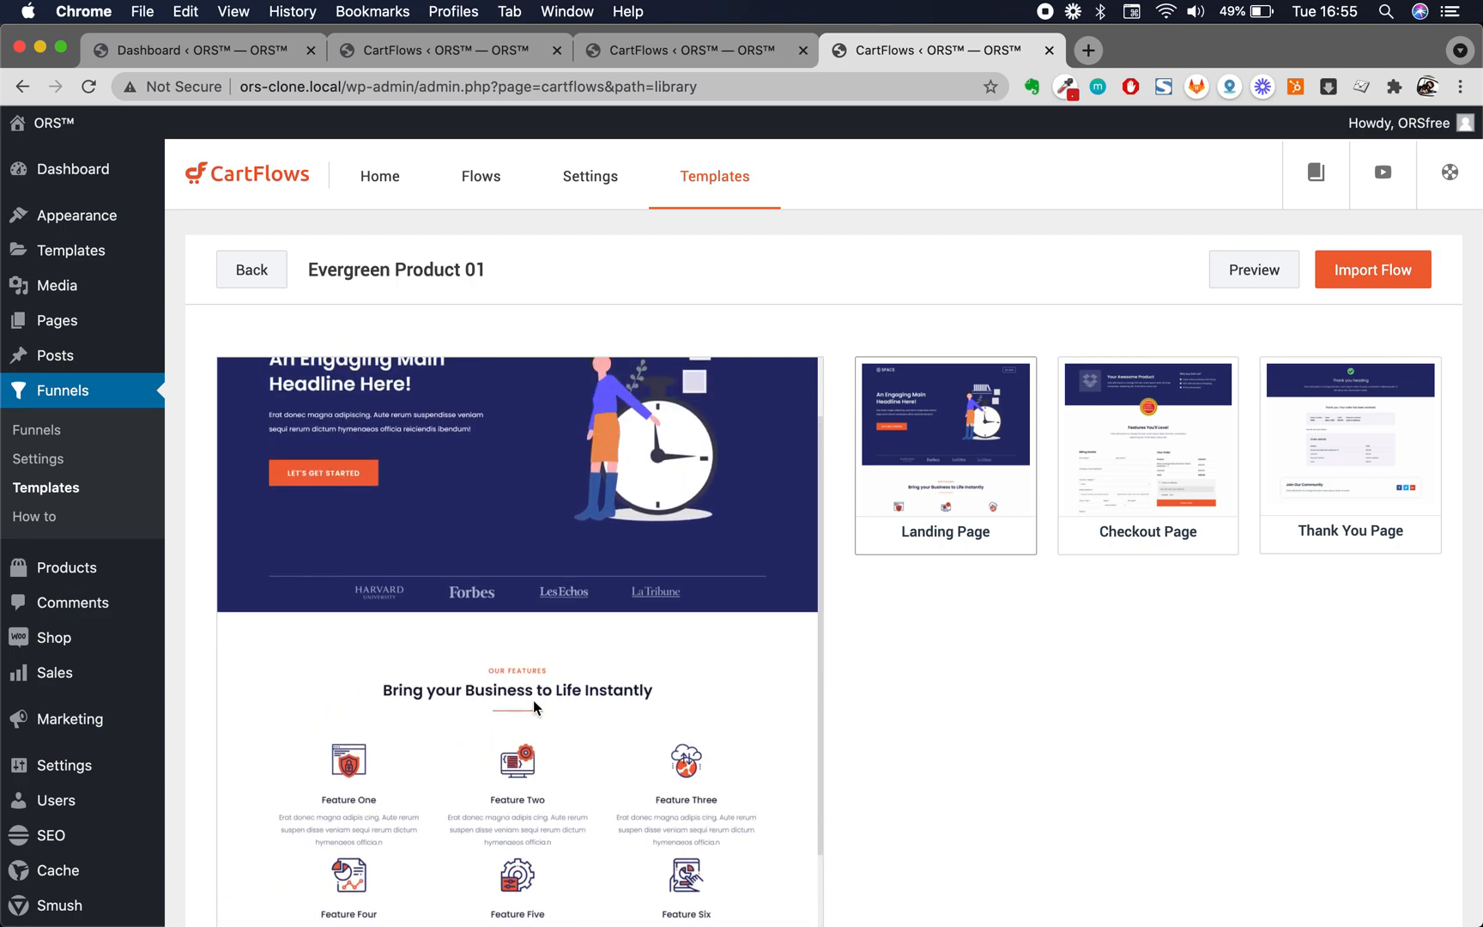
{"action": "scroll", "coordinate": [533, 699], "scroll_direction": "down", "scroll_amount": 1}
{"action": "scroll", "coordinate": [402, 523], "scroll_direction": "up", "scroll_amount": 2}
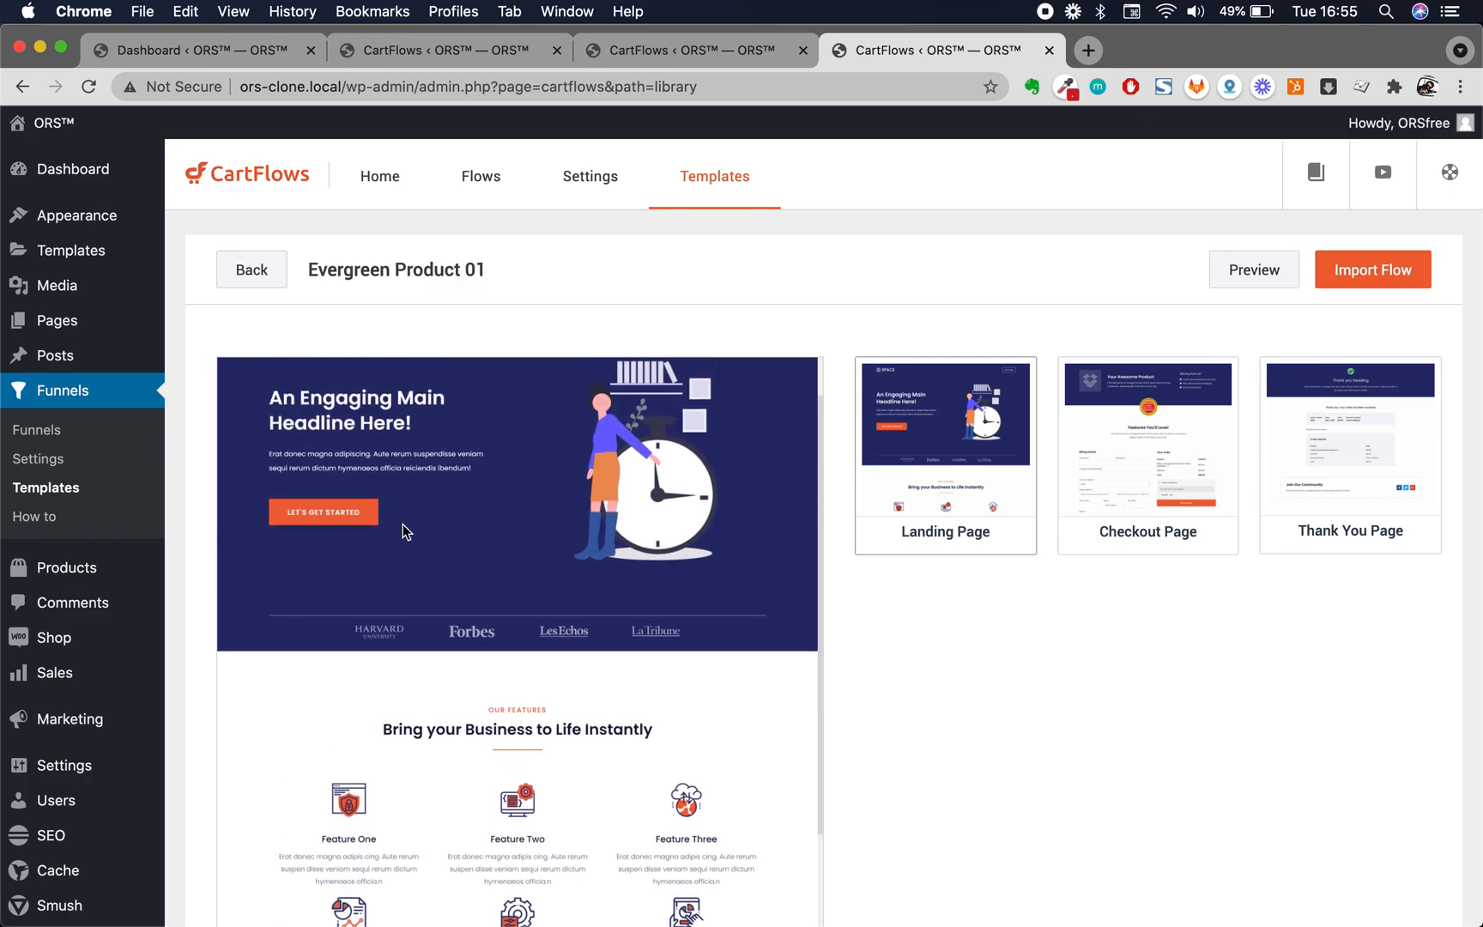
{"action": "scroll", "coordinate": [402, 524], "scroll_direction": "up", "scroll_amount": 2}
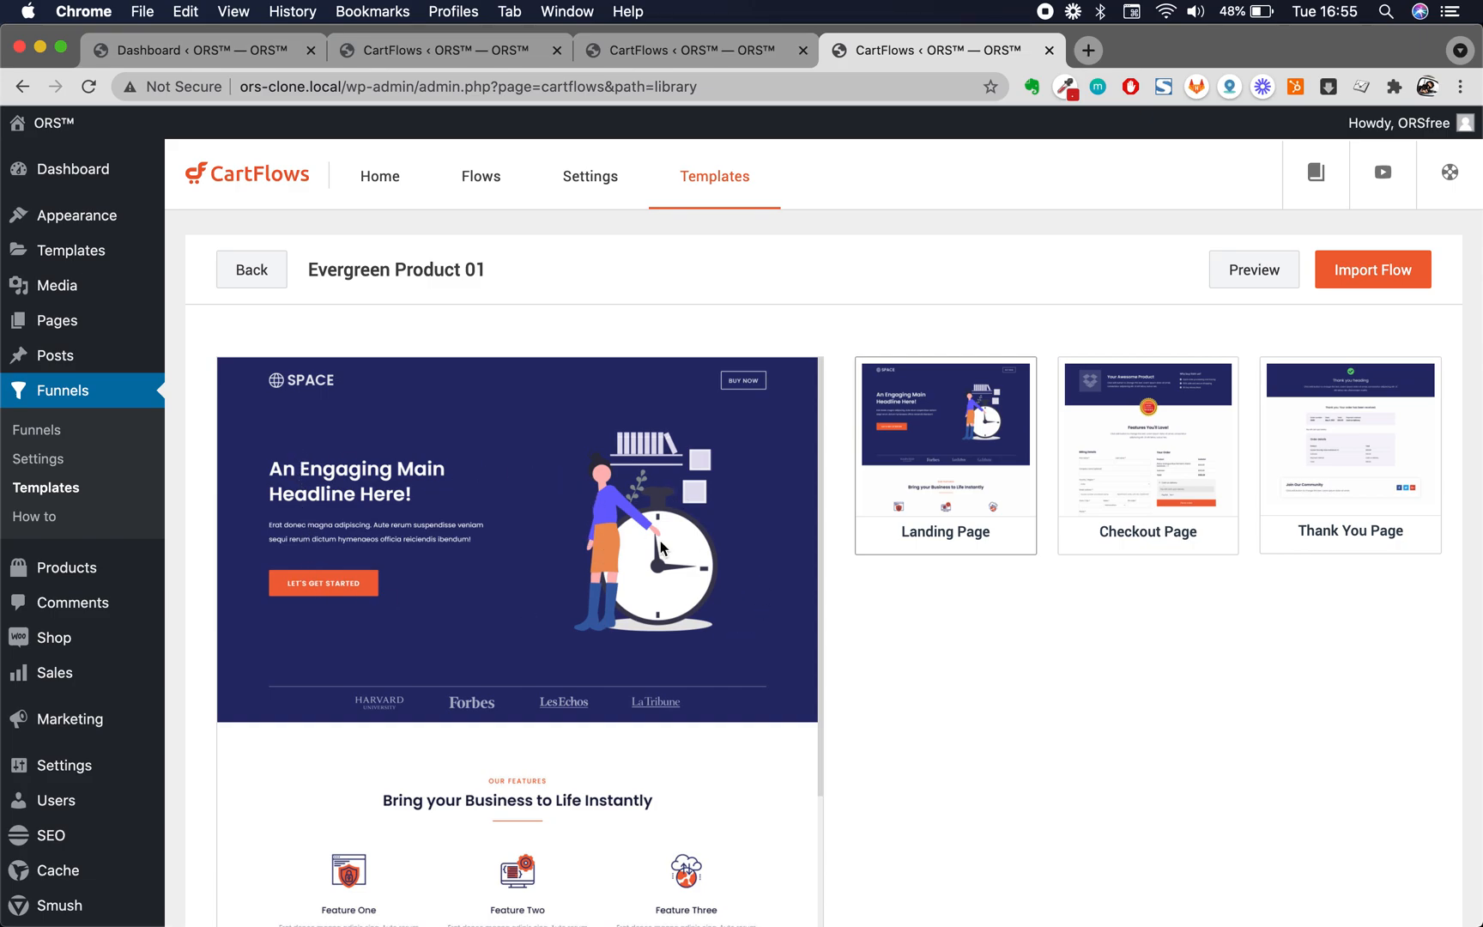
{"action": "scroll", "coordinate": [541, 736], "scroll_direction": "down", "scroll_amount": 1}
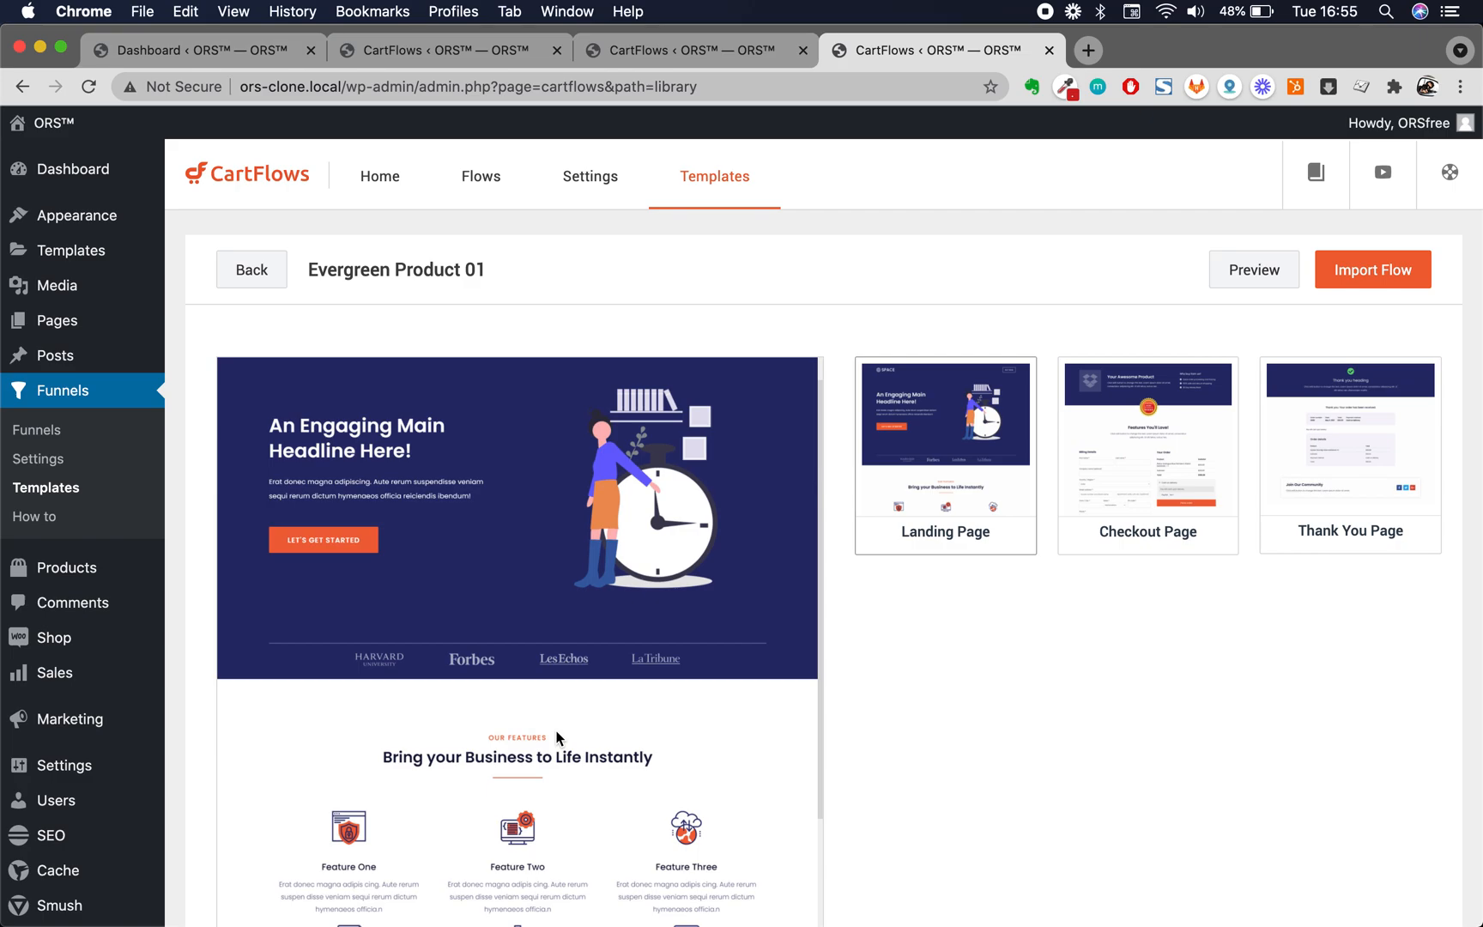
{"action": "scroll", "coordinate": [721, 772], "scroll_direction": "up", "scroll_amount": 1}
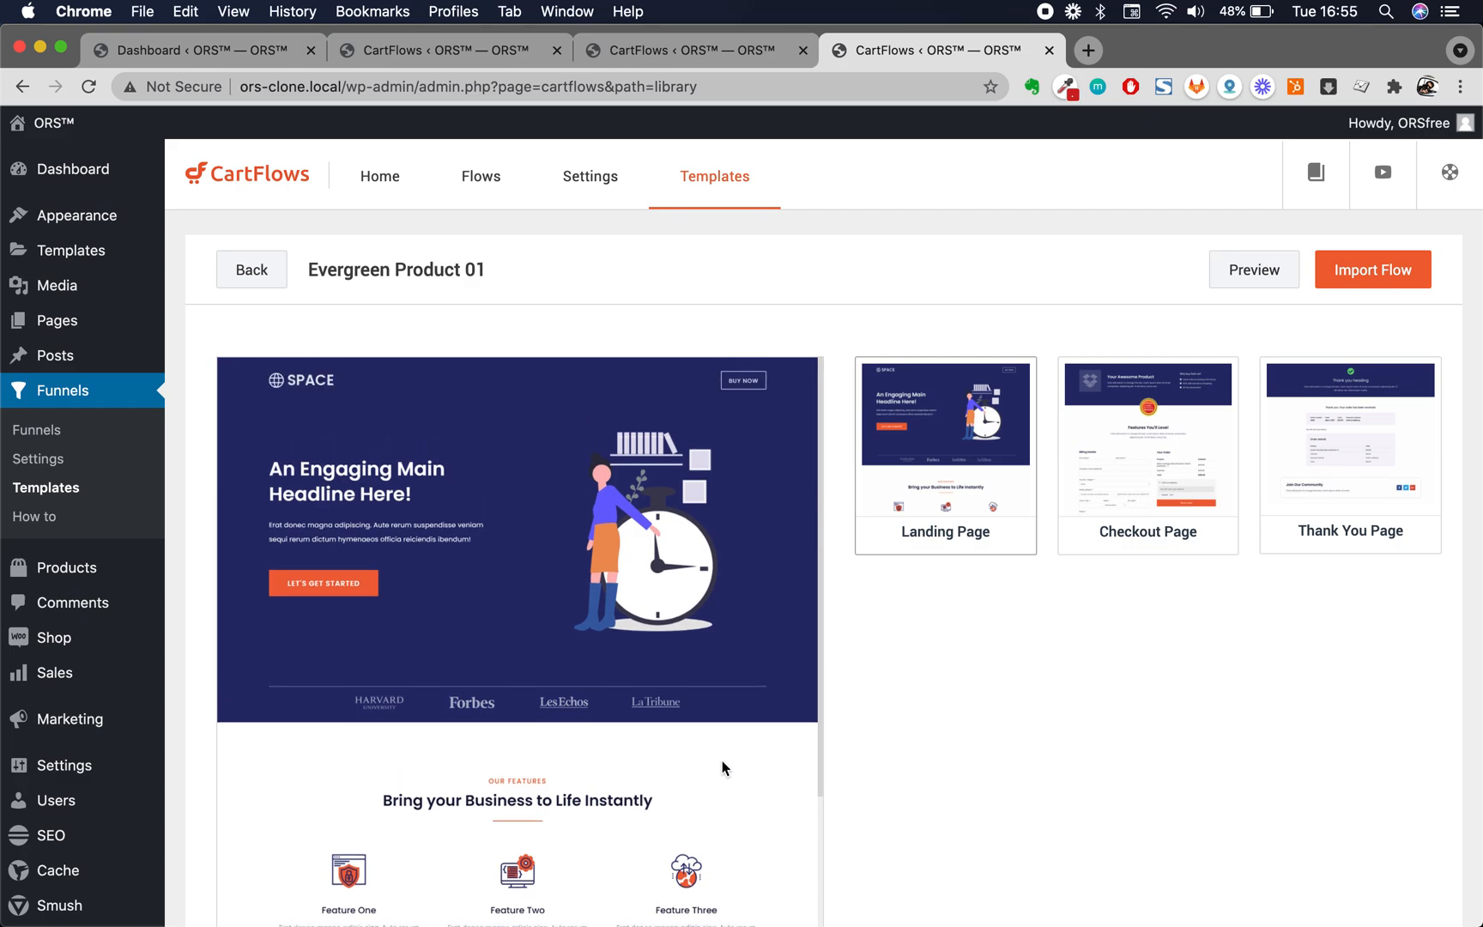
{"action": "scroll", "coordinate": [834, 773], "scroll_direction": "up", "scroll_amount": 2}
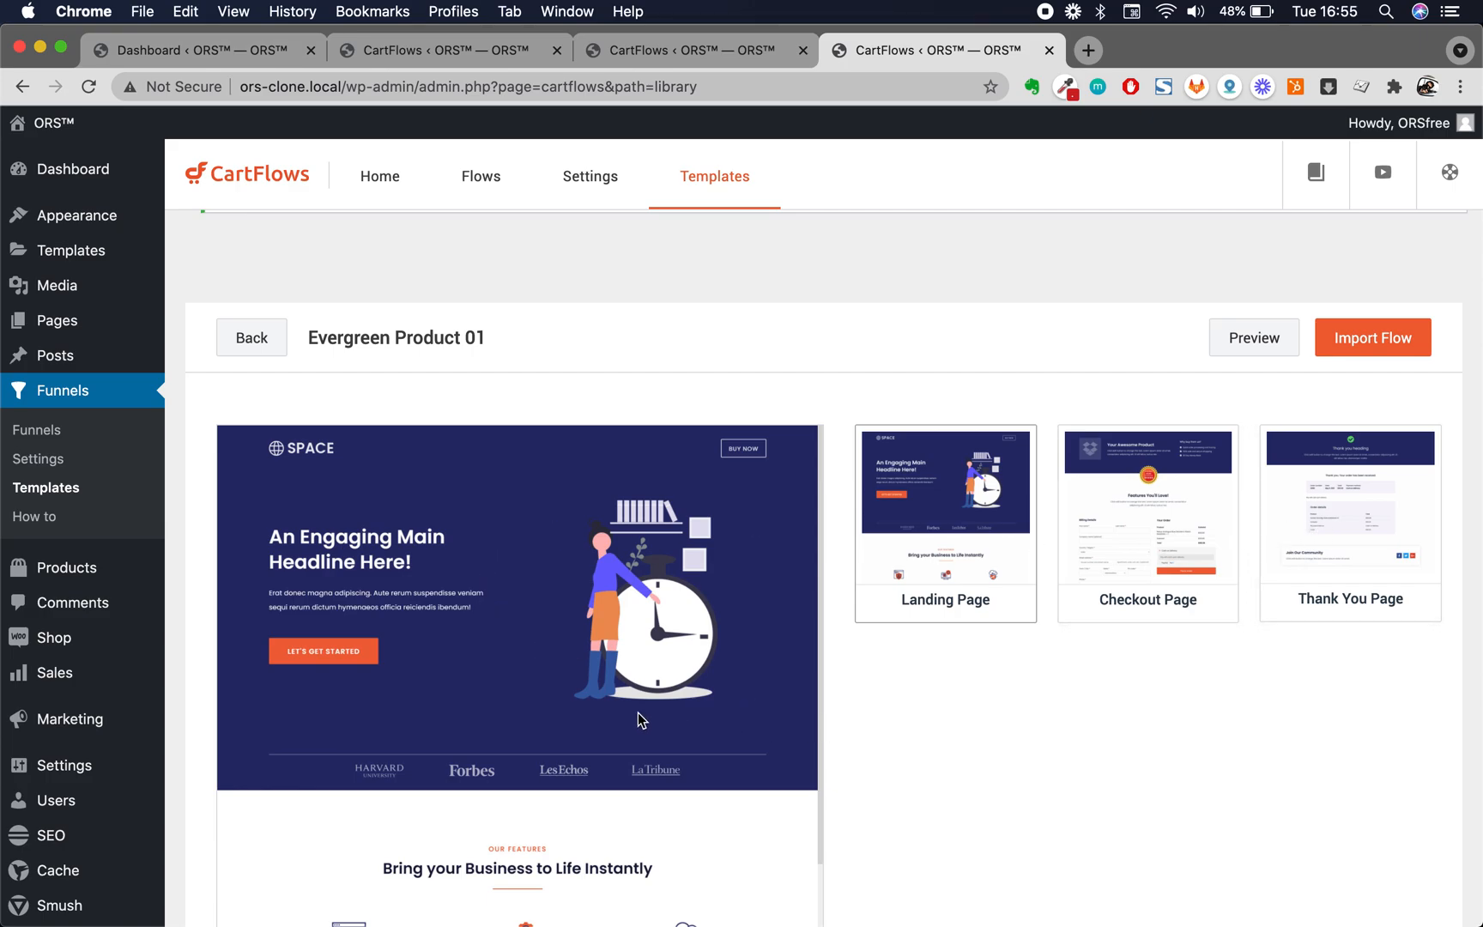
{"action": "scroll", "coordinate": [640, 719], "scroll_direction": "down", "scroll_amount": 1}
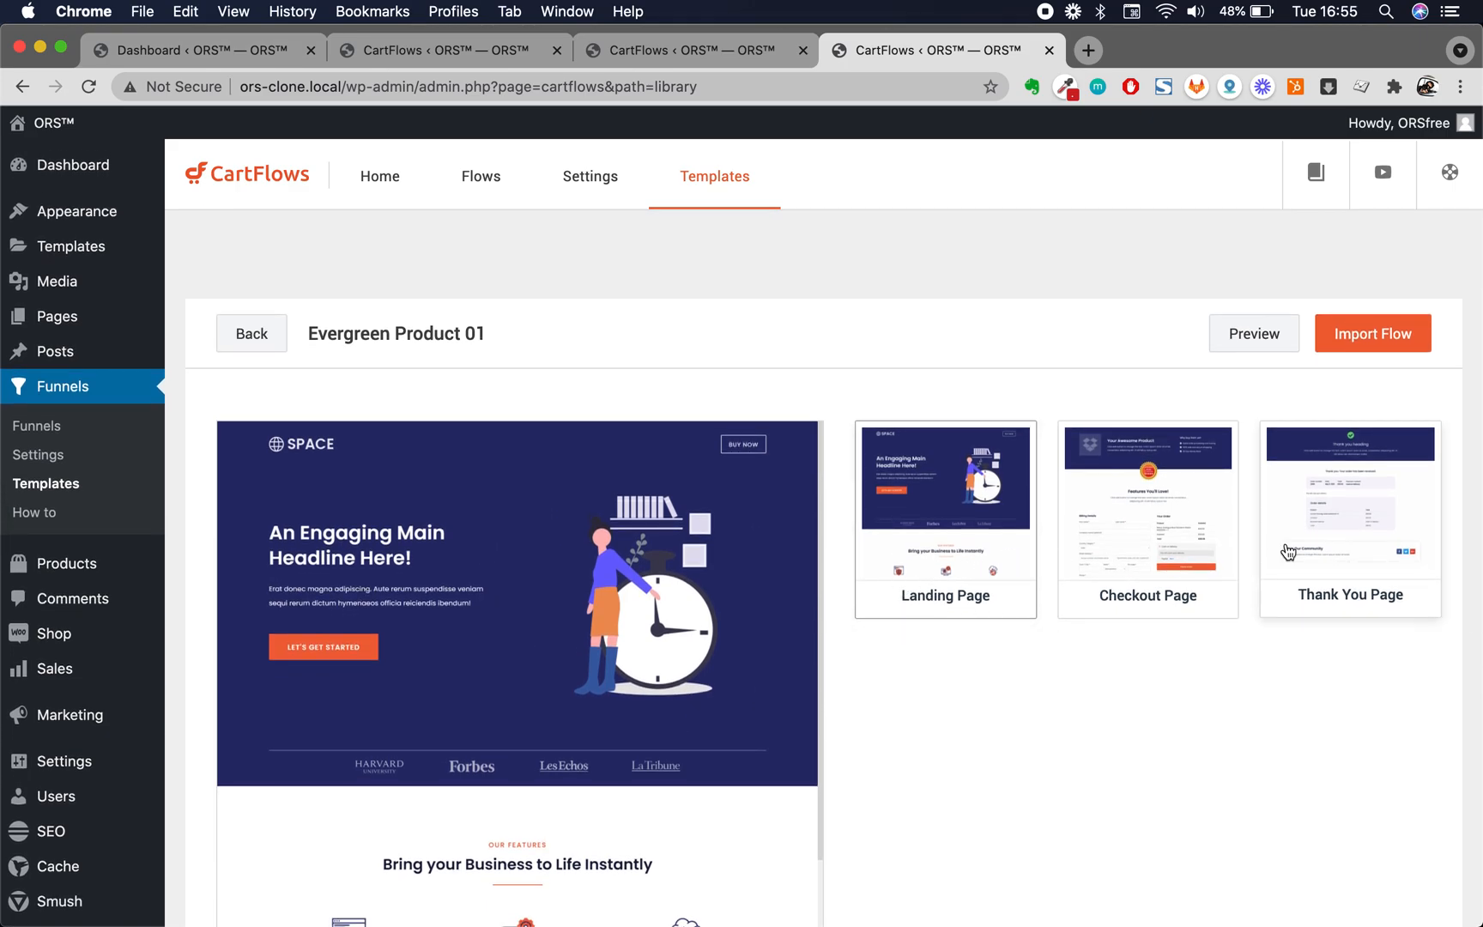
{"action": "scroll", "coordinate": [668, 686], "scroll_direction": "down", "scroll_amount": 1}
{"action": "scroll", "coordinate": [666, 687], "scroll_direction": "down", "scroll_amount": 10}
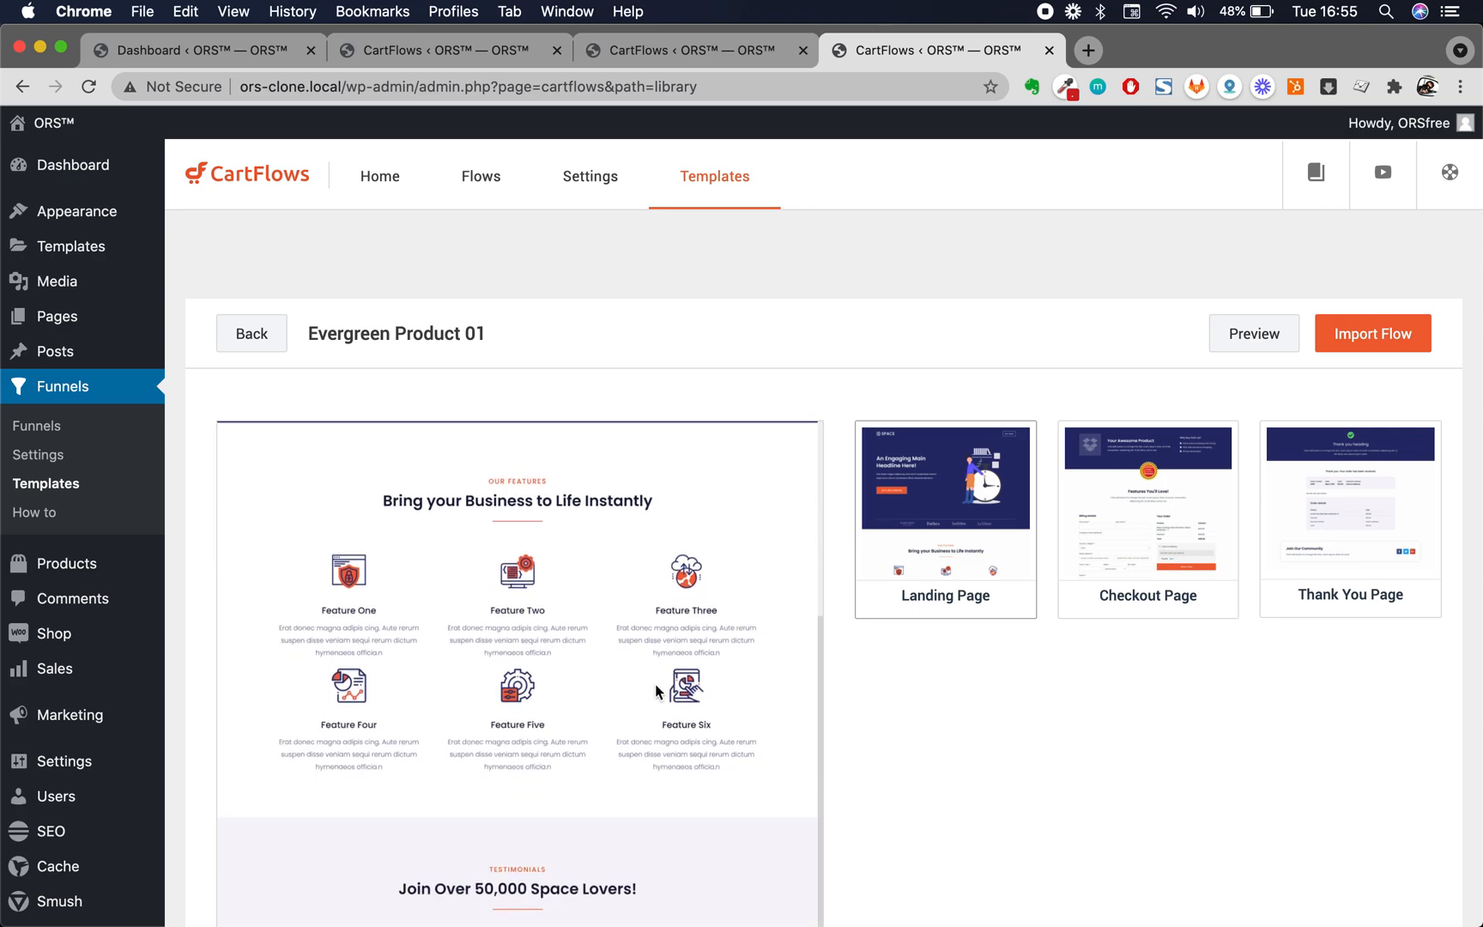
{"action": "scroll", "coordinate": [464, 720], "scroll_direction": "up", "scroll_amount": 5}
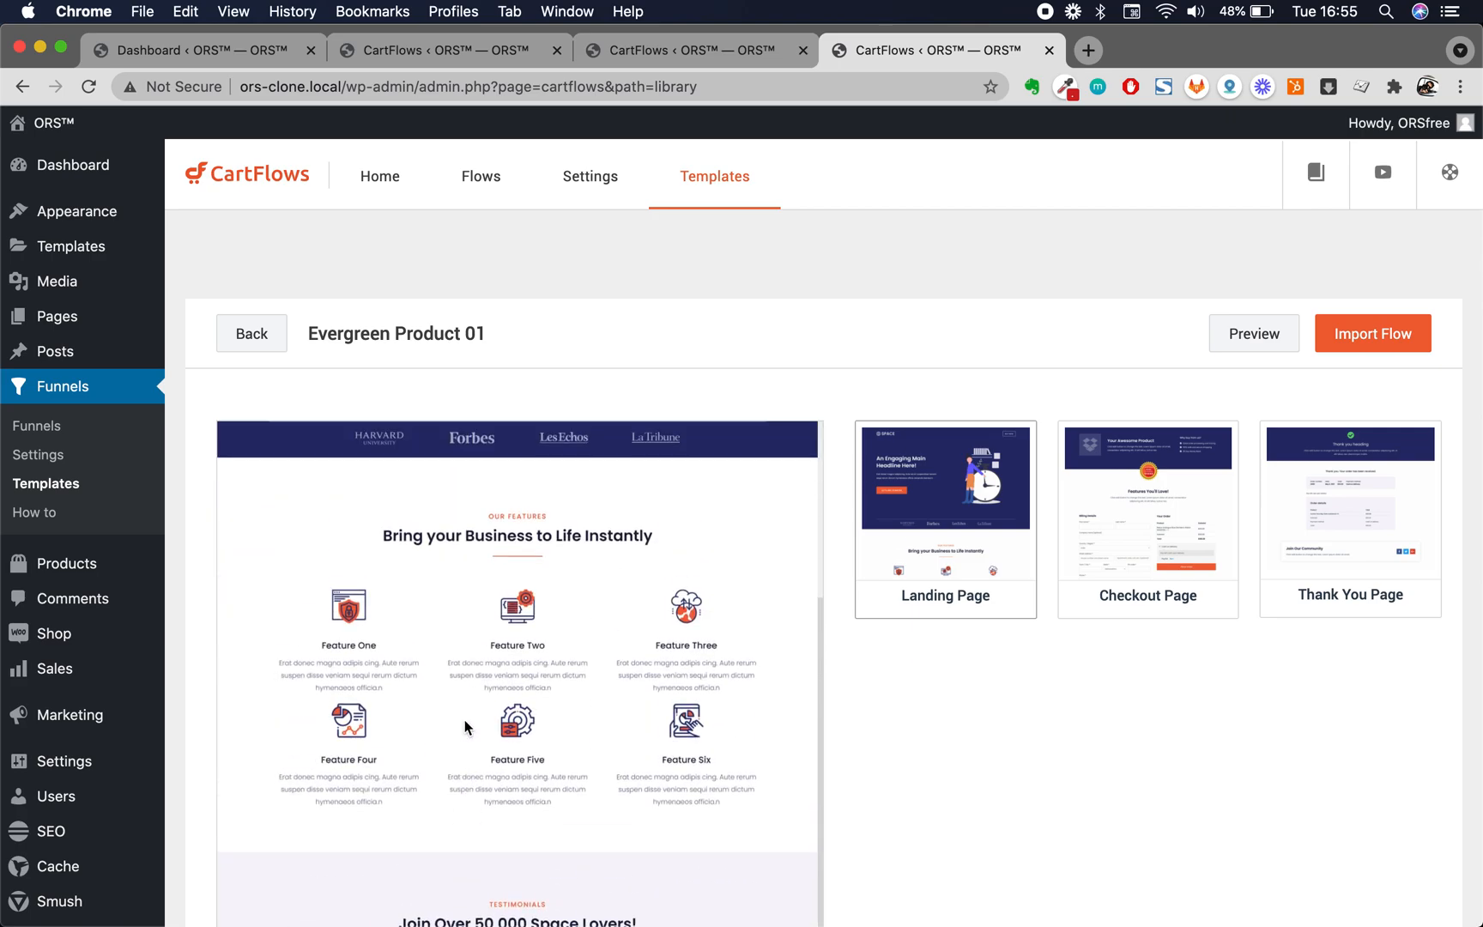
Return from the Evergreen Product 01 template to the flow templates library and look over the available templates
{"action": "scroll", "coordinate": [1036, 615], "scroll_direction": "up", "scroll_amount": 3}
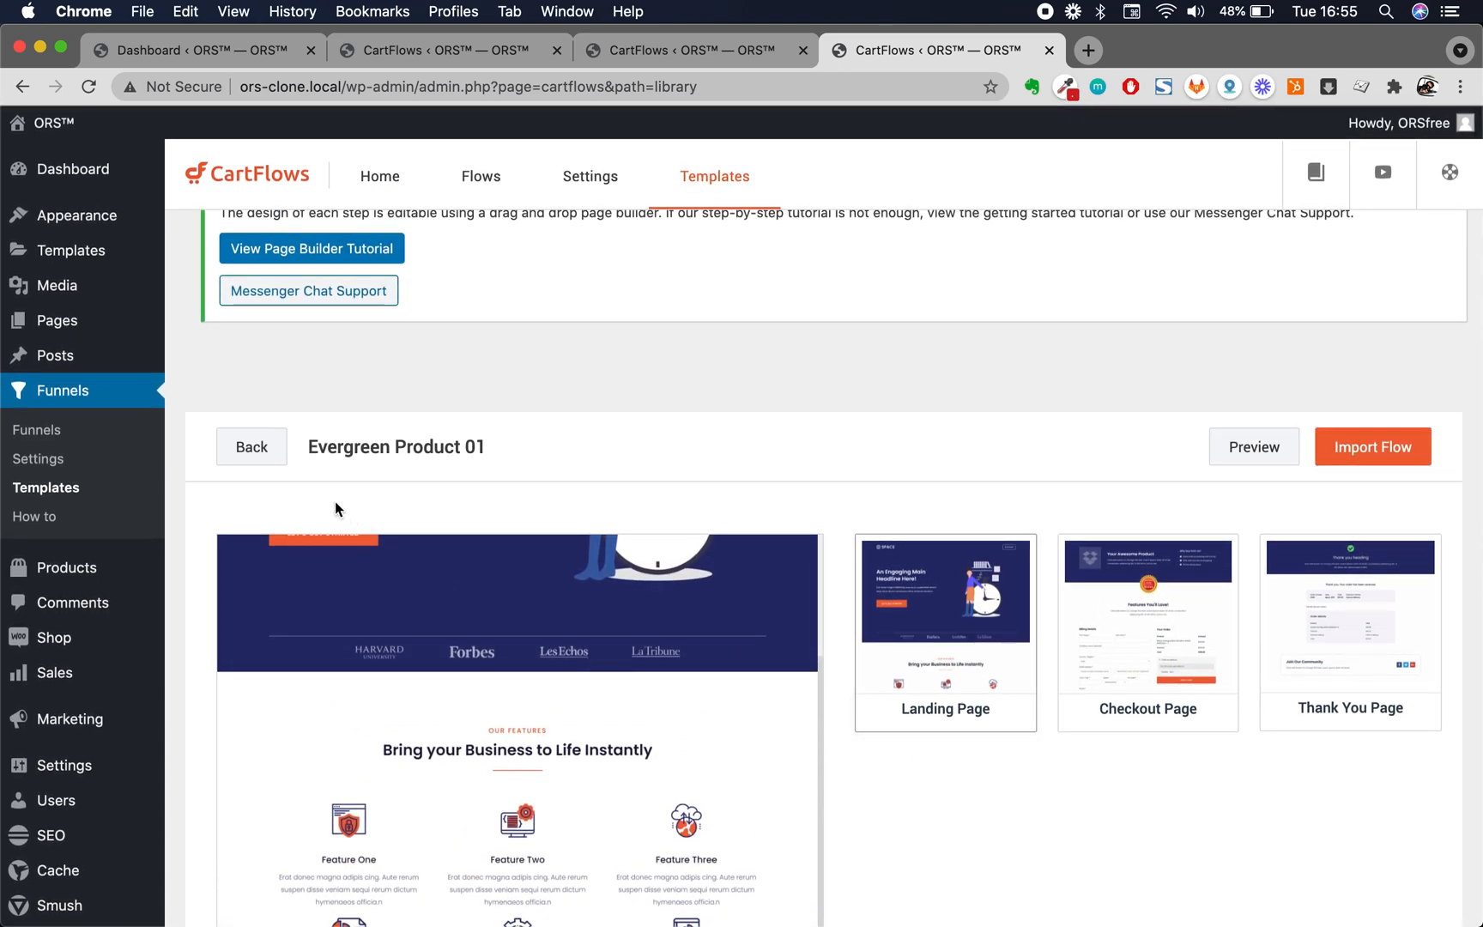
{"action": "left_click", "coordinate": [252, 446]}
{"action": "scroll", "coordinate": [569, 583], "scroll_direction": "down", "scroll_amount": 2}
{"action": "scroll", "coordinate": [569, 582], "scroll_direction": "up", "scroll_amount": 2}
{"action": "scroll", "coordinate": [796, 446], "scroll_direction": "down", "scroll_amount": 3}
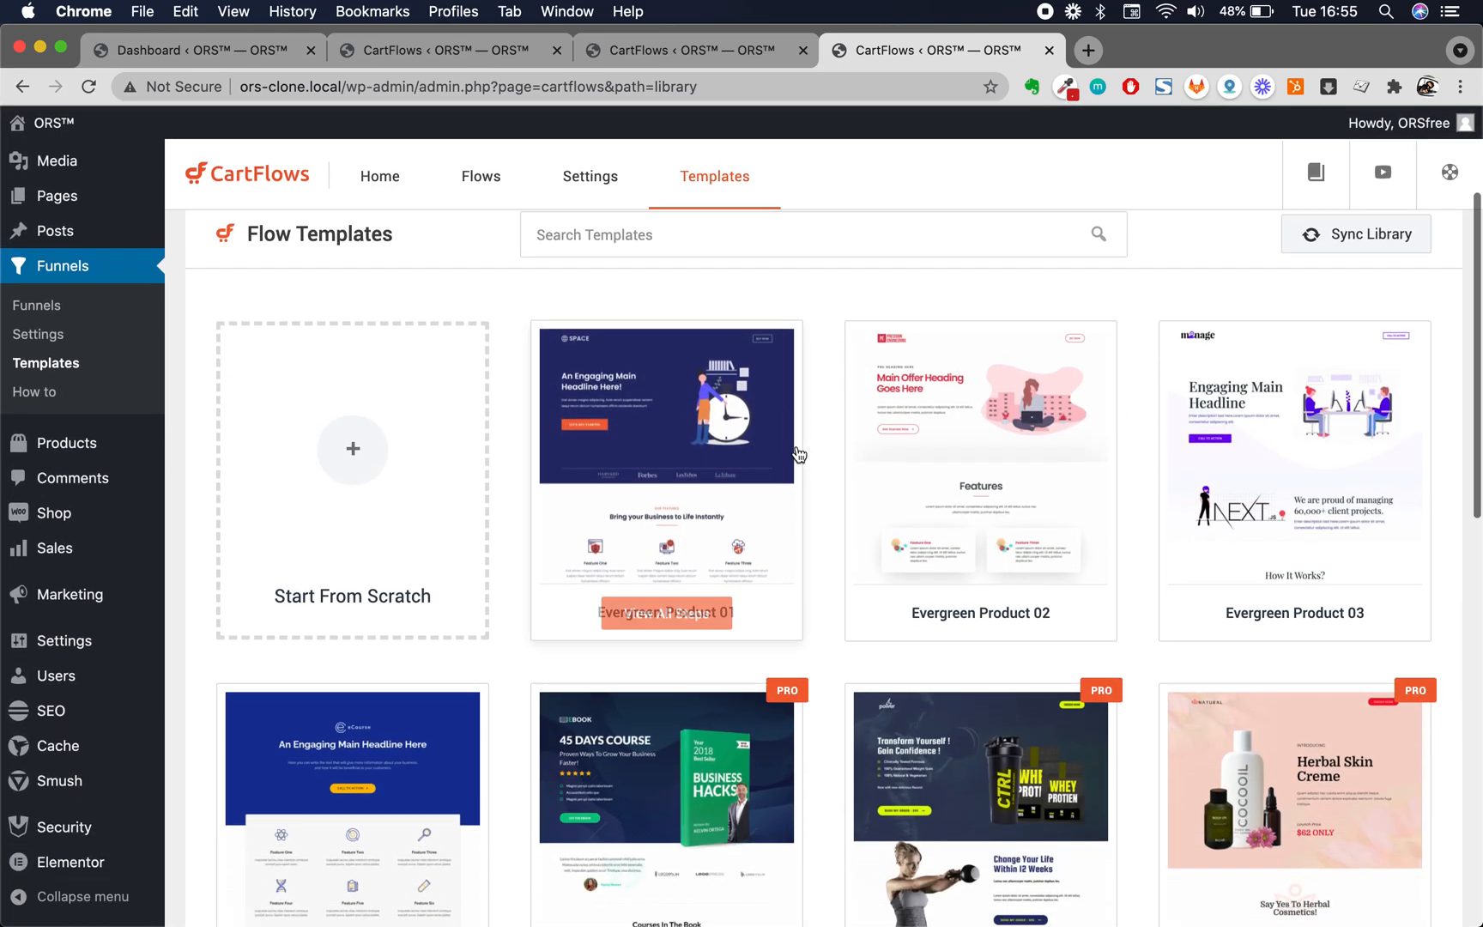
{"action": "scroll", "coordinate": [893, 515], "scroll_direction": "up", "scroll_amount": 3}
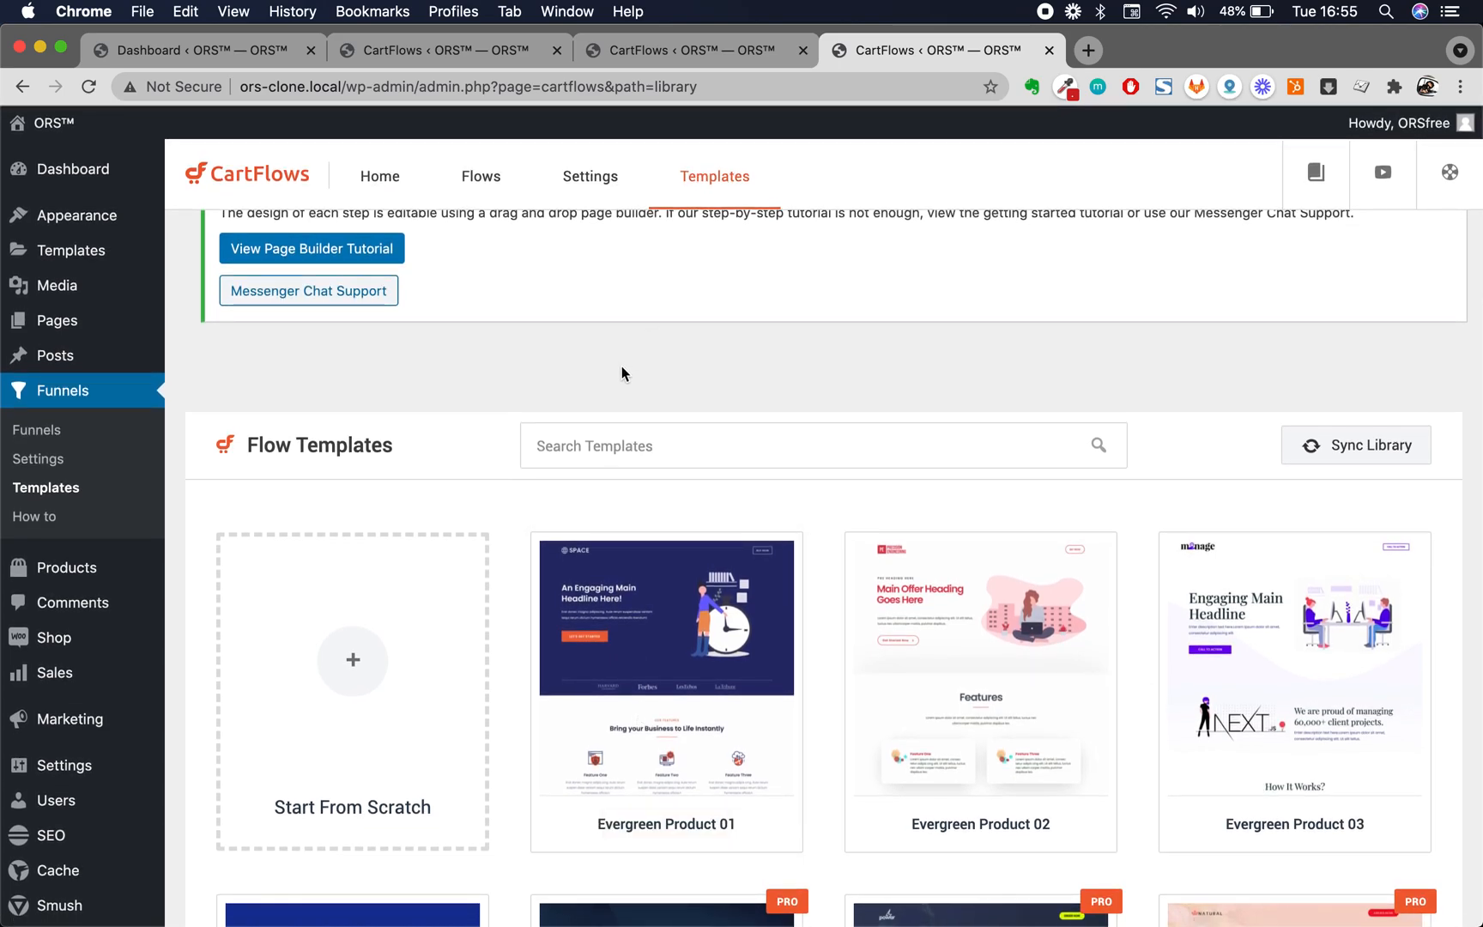
{"action": "mouse_move", "coordinate": [603, 623]}
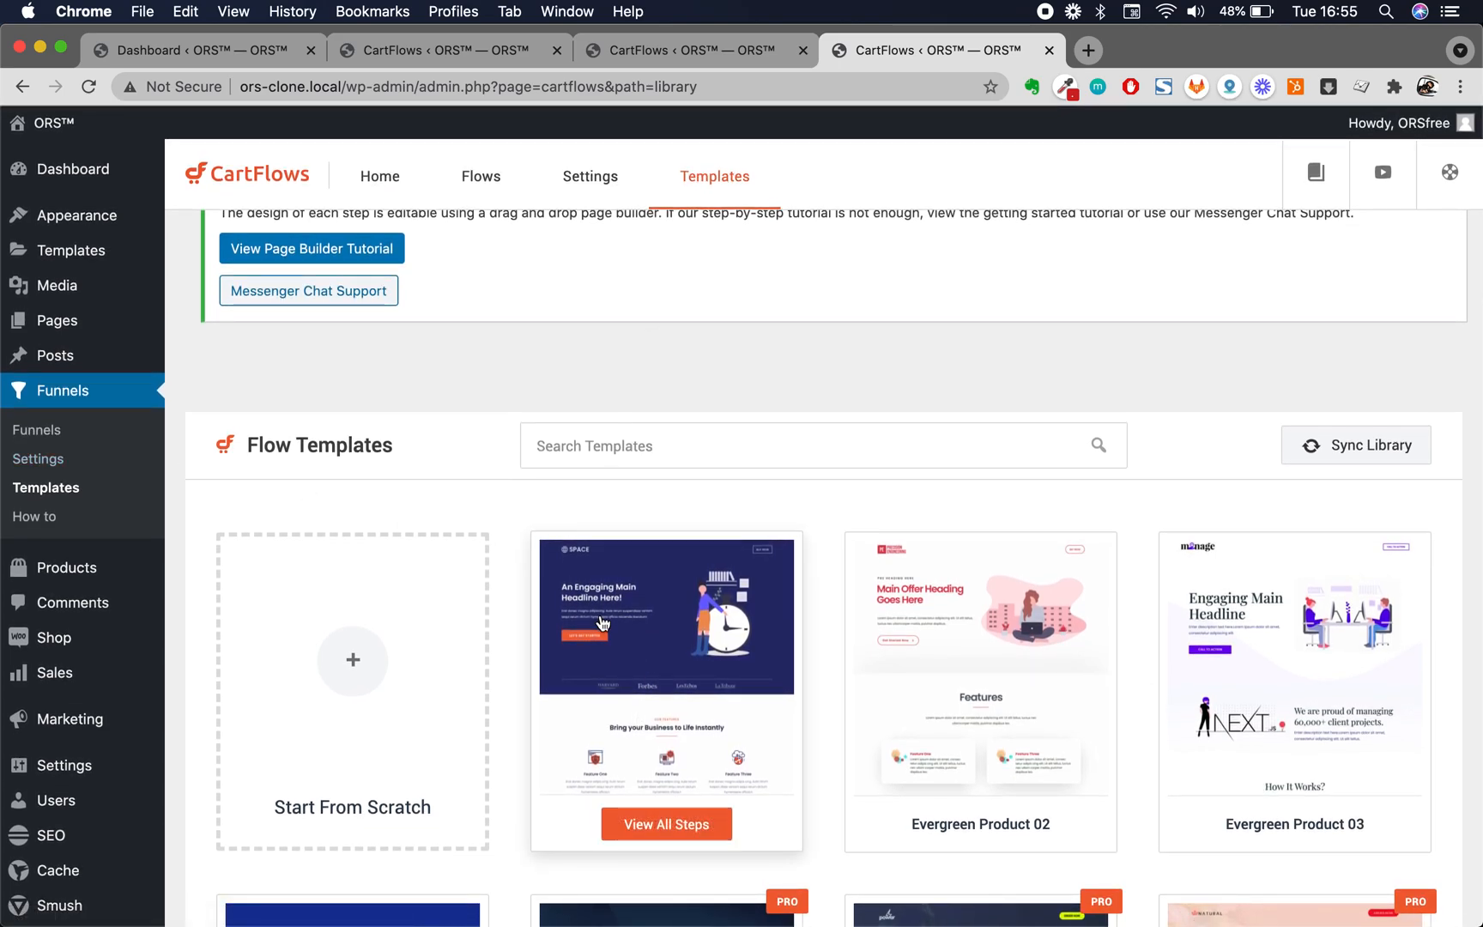
Show the flows list, switch to the SuperSeller Funnel's steps, and check the additional options of its Landing step
{"action": "left_click", "coordinate": [27, 429]}
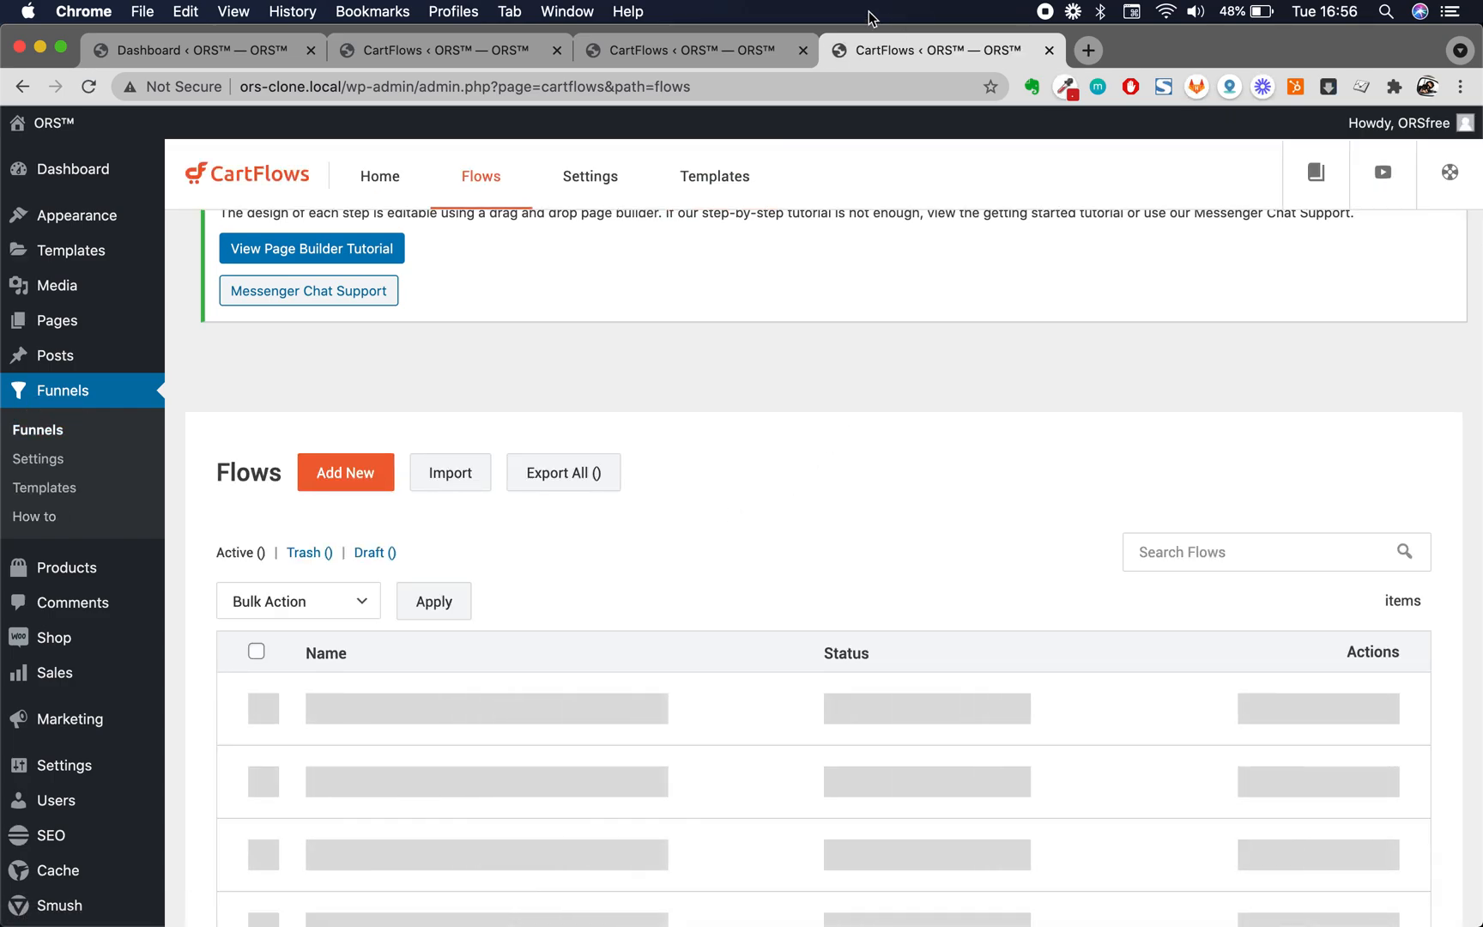
{"action": "left_click", "coordinate": [718, 43]}
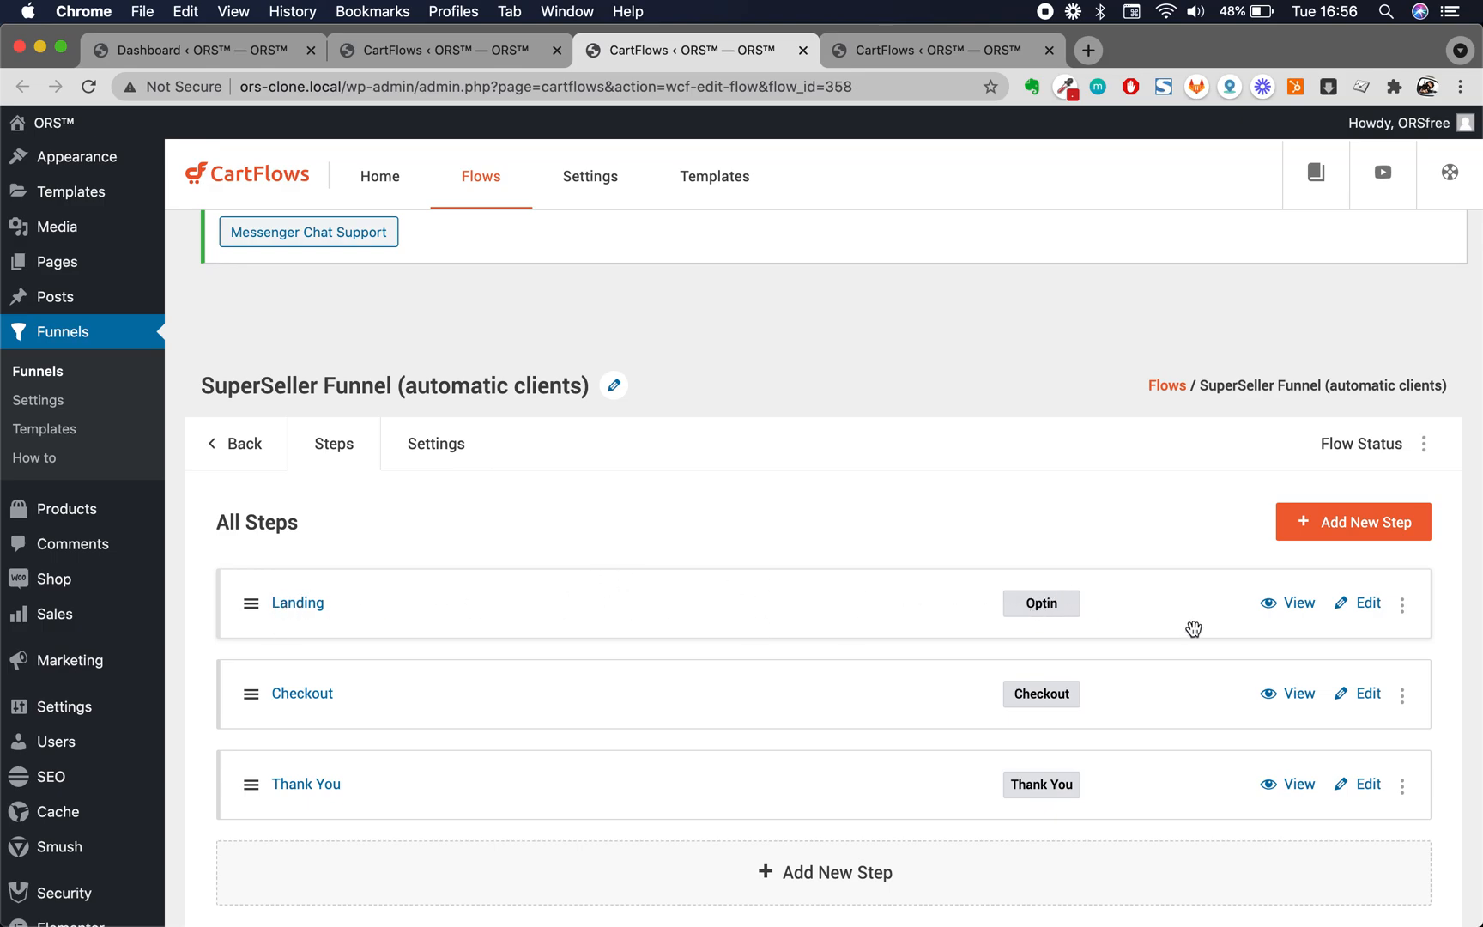
{"action": "left_click", "coordinate": [1402, 606]}
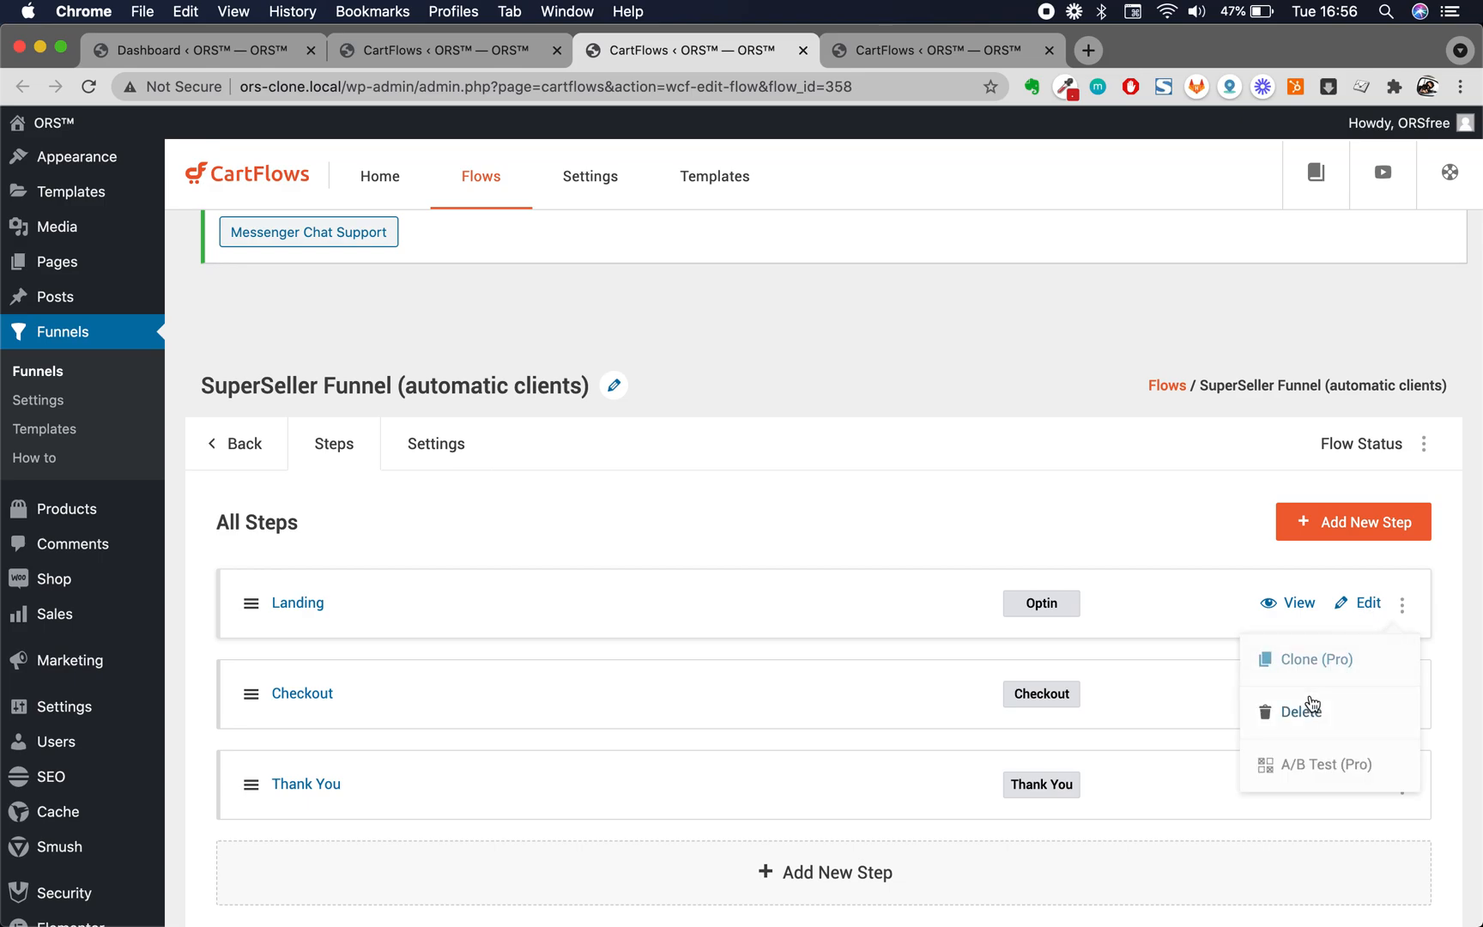
{"action": "left_click", "coordinate": [1219, 521]}
Open the library for adding a new step to the SuperSeller Funnel and browse the ready-made Optin (Woo) templates
{"action": "left_click", "coordinate": [1318, 523]}
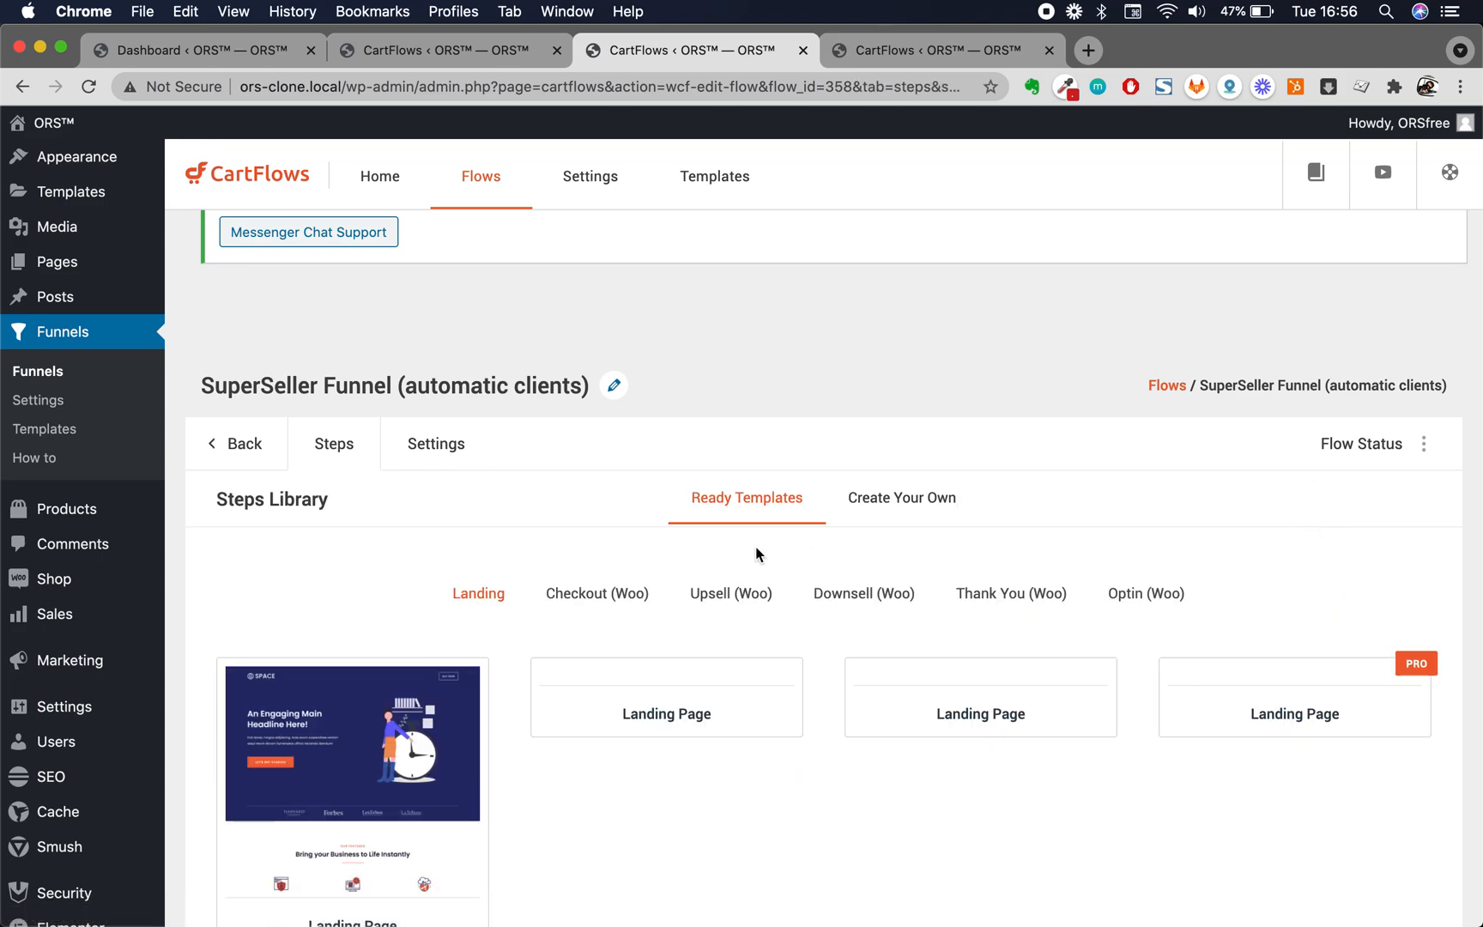
{"action": "scroll", "coordinate": [649, 791], "scroll_direction": "down", "scroll_amount": 2}
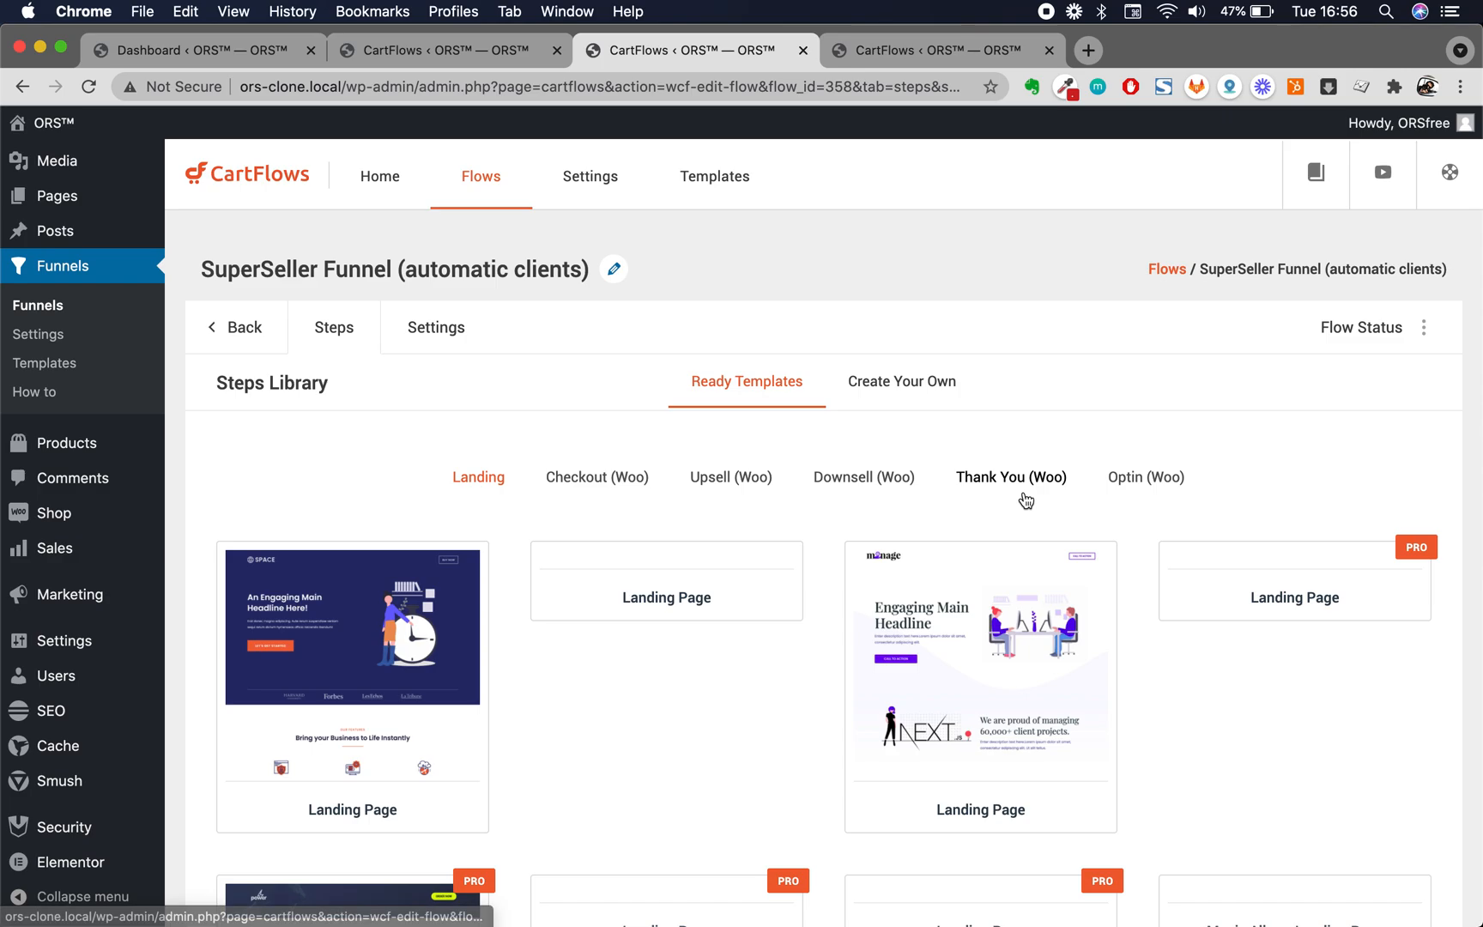
{"action": "left_click", "coordinate": [1146, 477]}
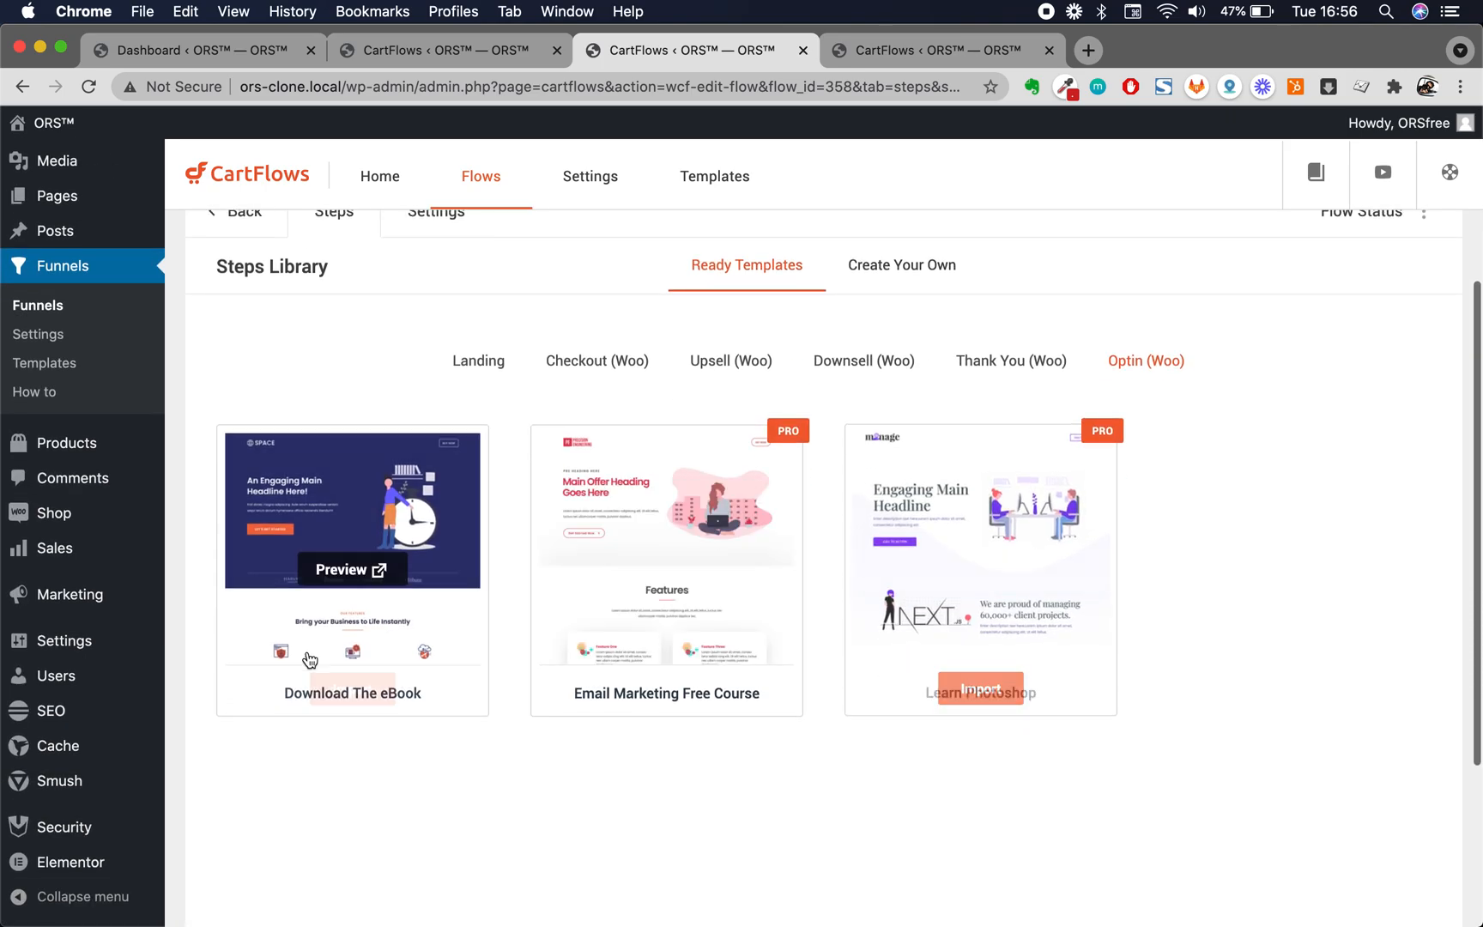
{"action": "scroll", "coordinate": [735, 754], "scroll_direction": "up", "scroll_amount": 2}
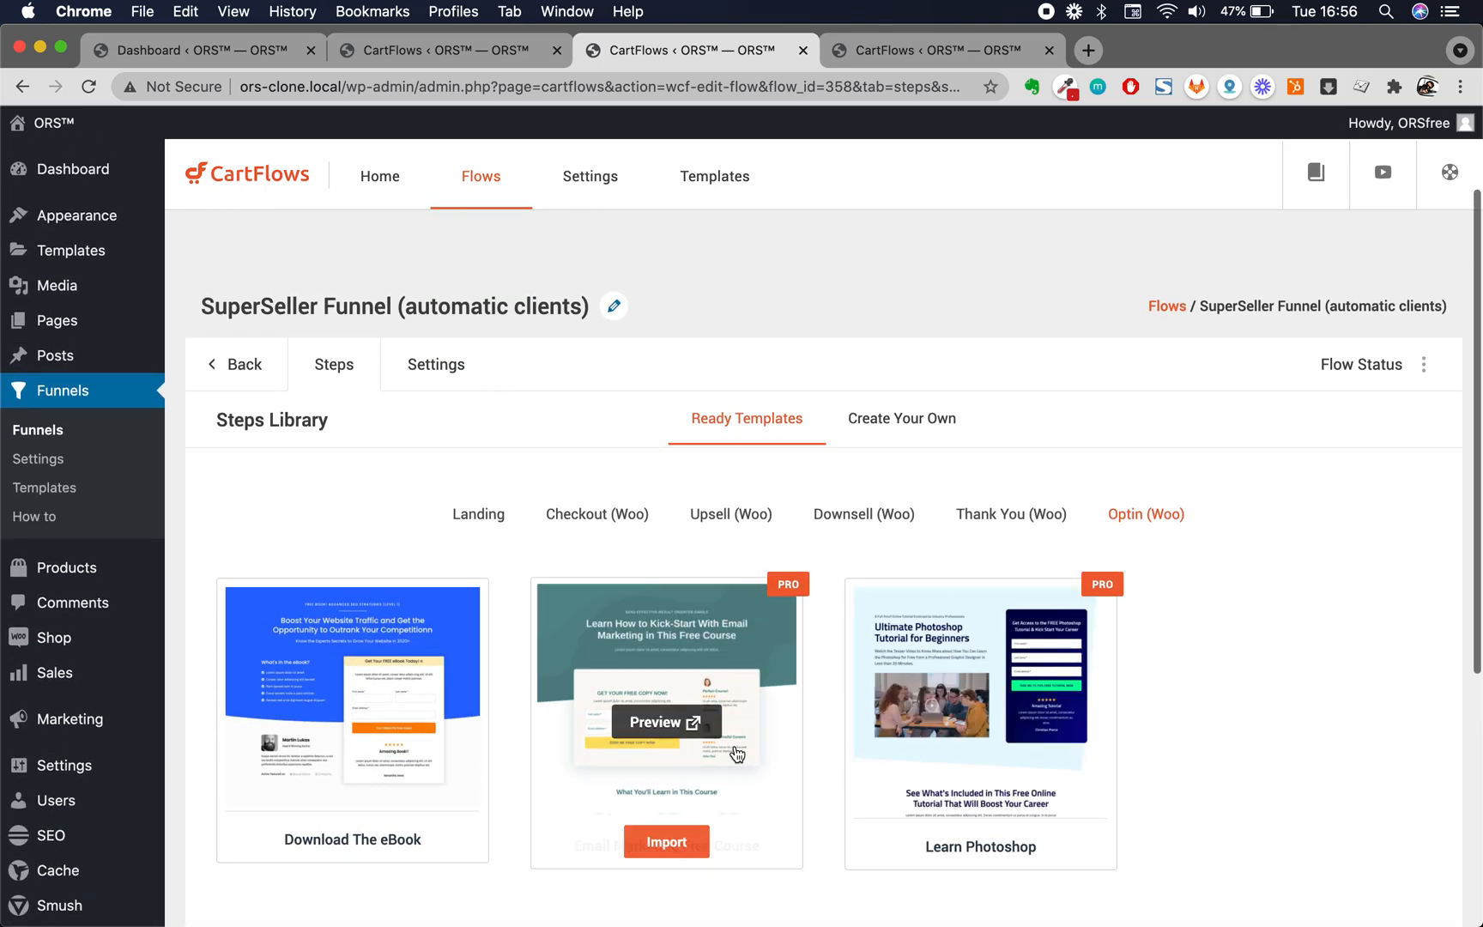
View the option to create a custom step, and return to the SuperSeller Funnel's steps list without creating one
{"action": "left_click", "coordinate": [917, 429]}
{"action": "scroll", "coordinate": [800, 705], "scroll_direction": "down", "scroll_amount": 3}
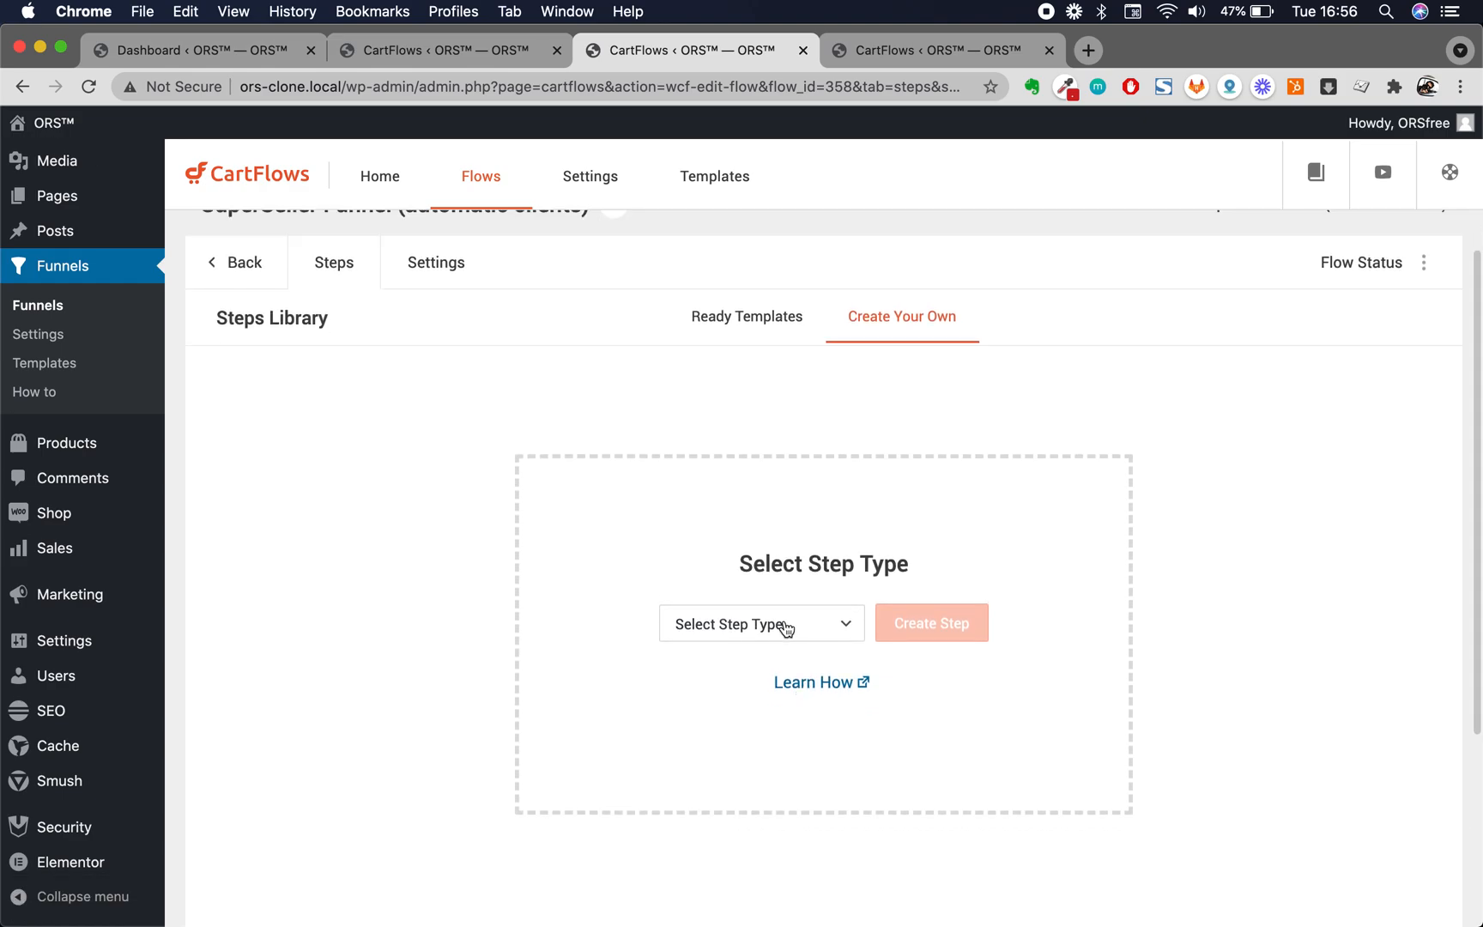
{"action": "scroll", "coordinate": [846, 721], "scroll_direction": "up", "scroll_amount": 3}
{"action": "scroll", "coordinate": [846, 717], "scroll_direction": "up", "scroll_amount": 1}
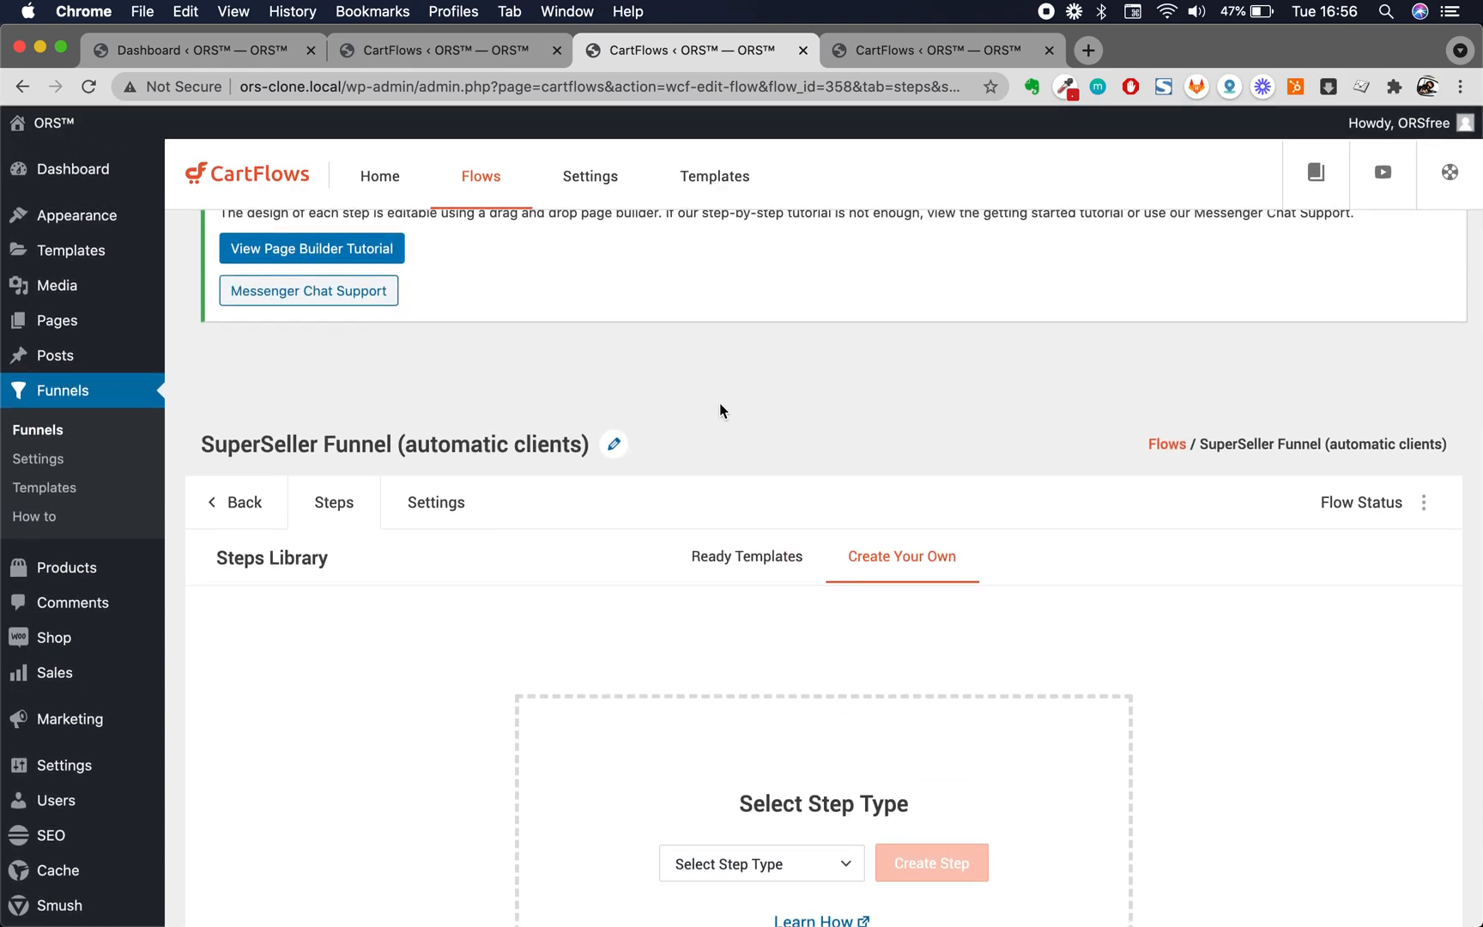
{"action": "left_click", "coordinate": [250, 503]}
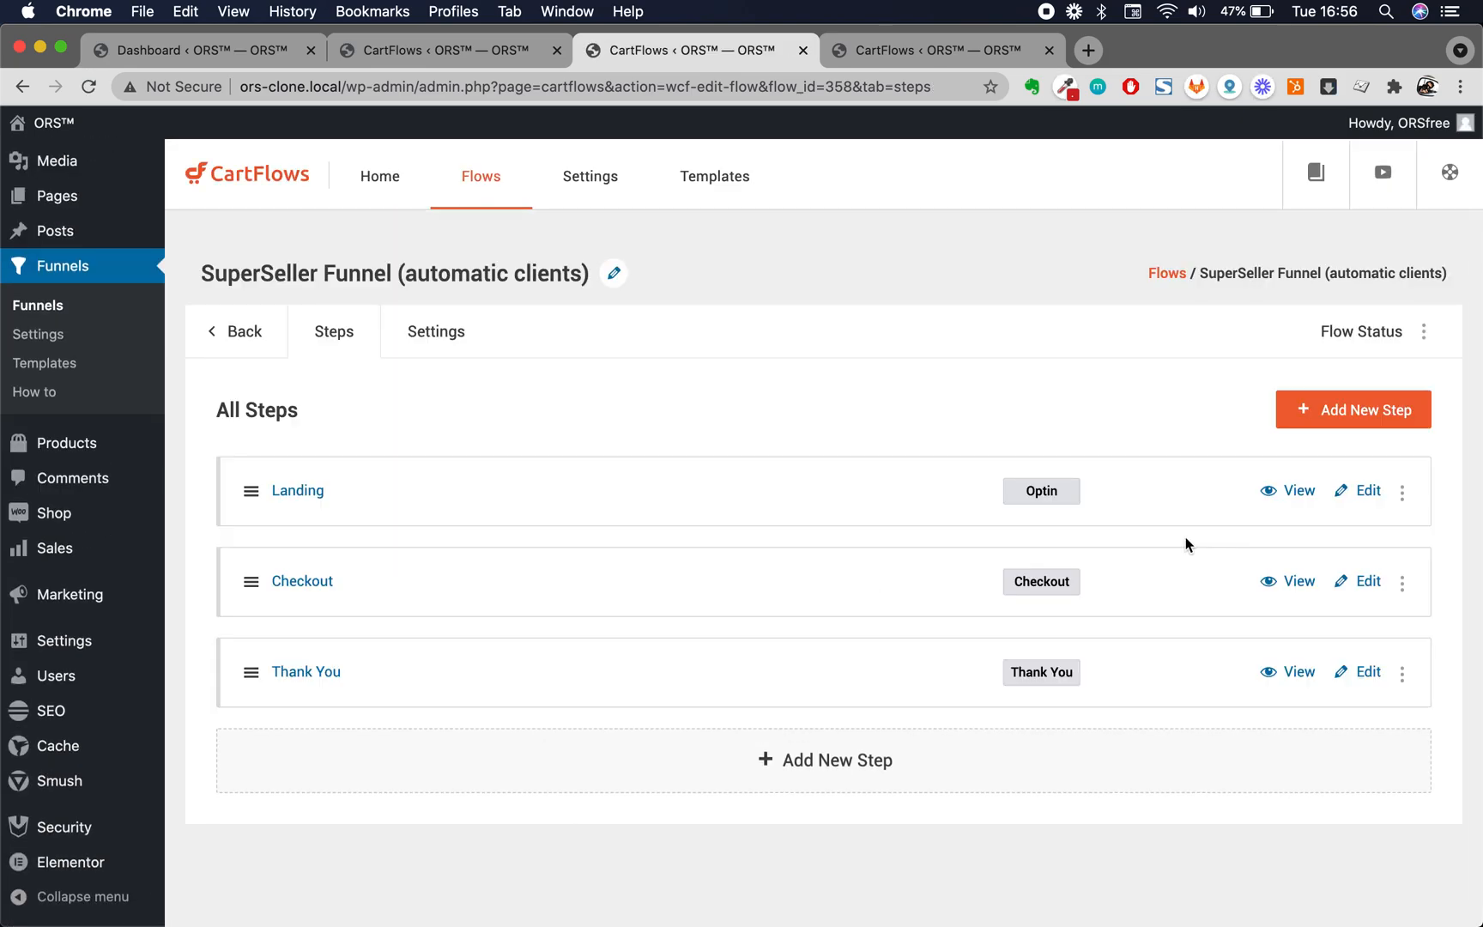
Close the browser tab with the flows list and open the Landing step's edit page in a new tab
{"action": "right_click", "coordinate": [1366, 496]}
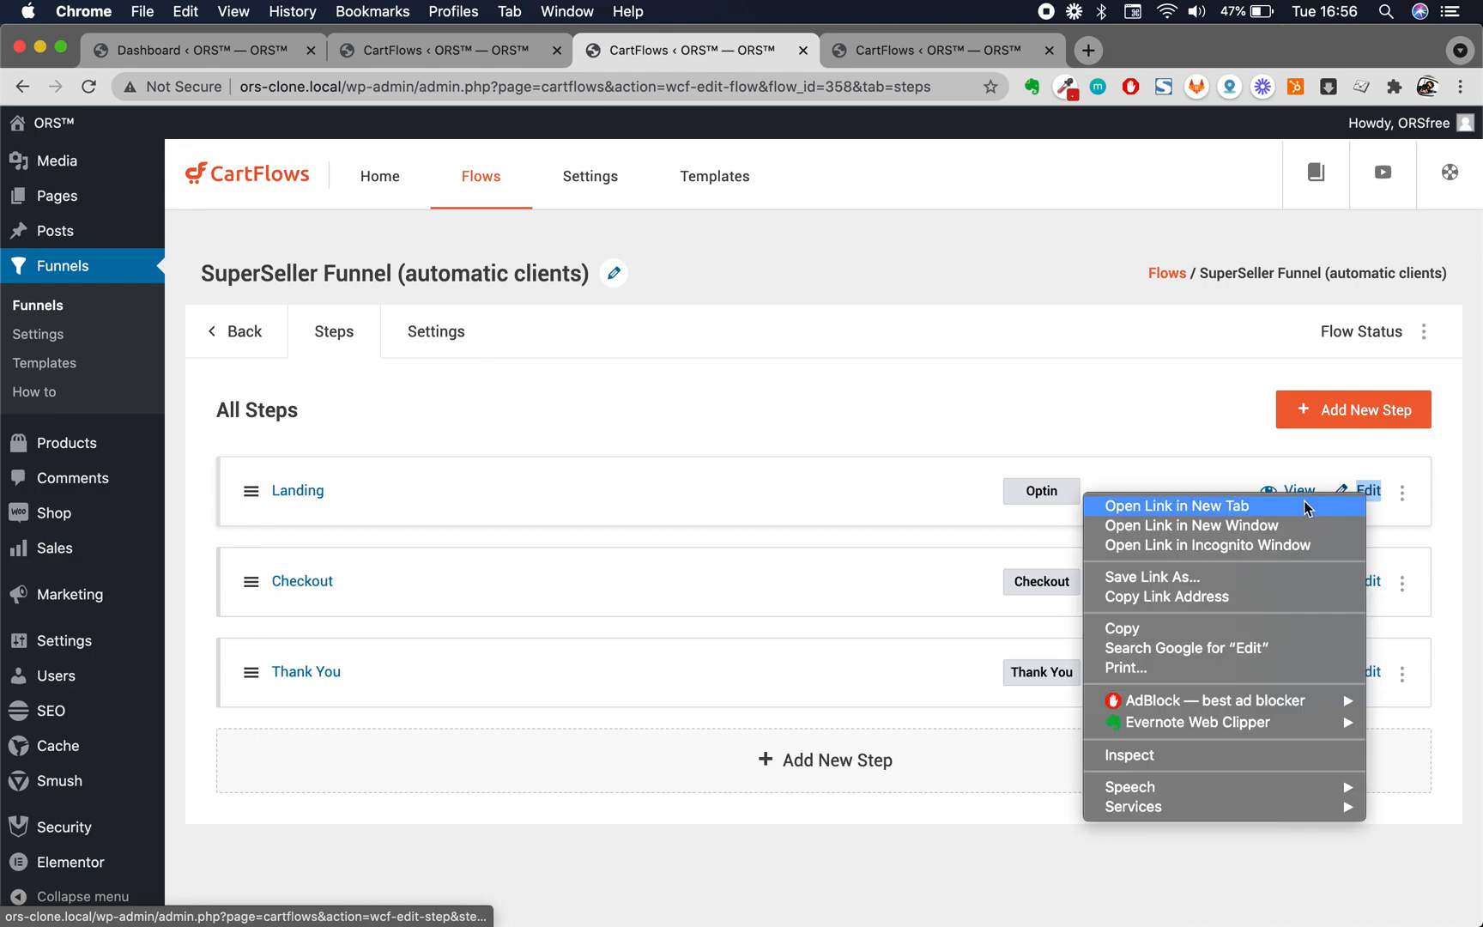
{"action": "left_click", "coordinate": [953, 56]}
{"action": "left_click", "coordinate": [953, 54]}
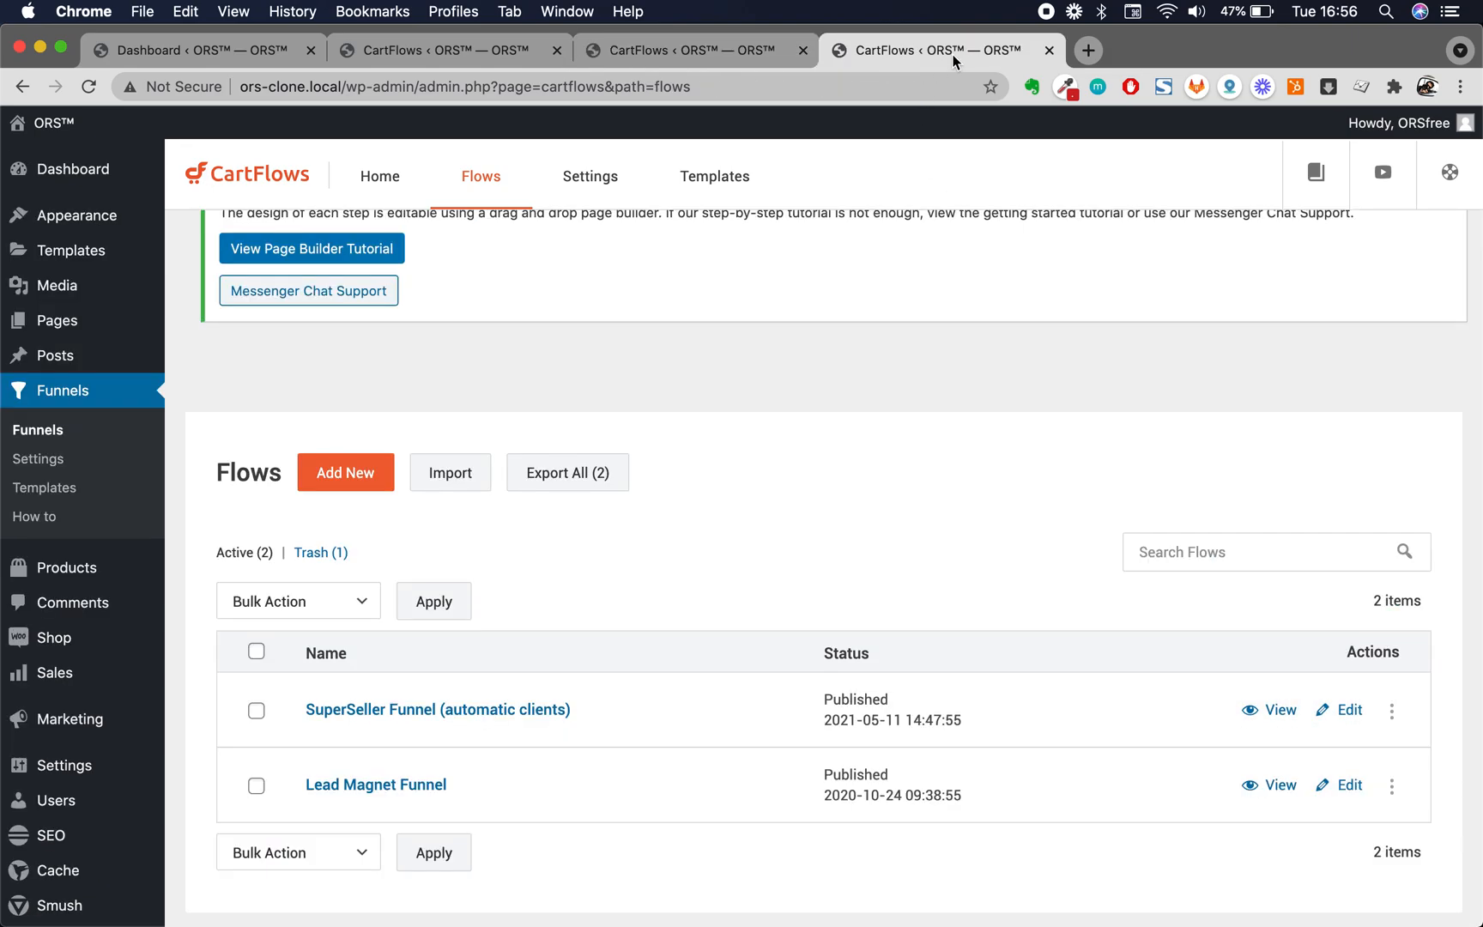
{"action": "left_click", "coordinate": [1049, 51]}
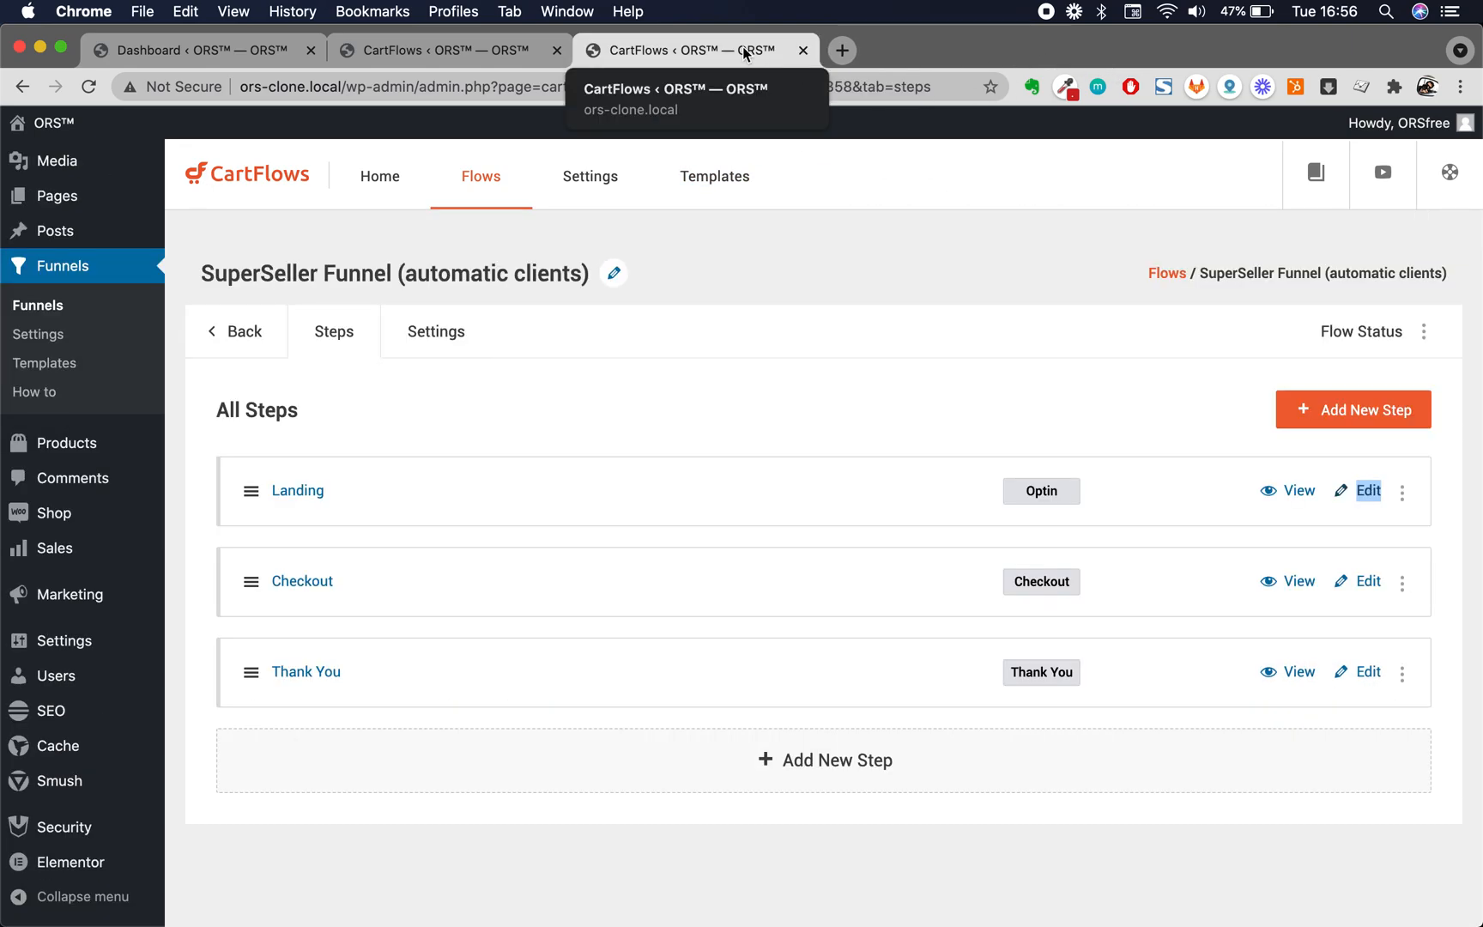
{"action": "right_click", "coordinate": [1367, 492]}
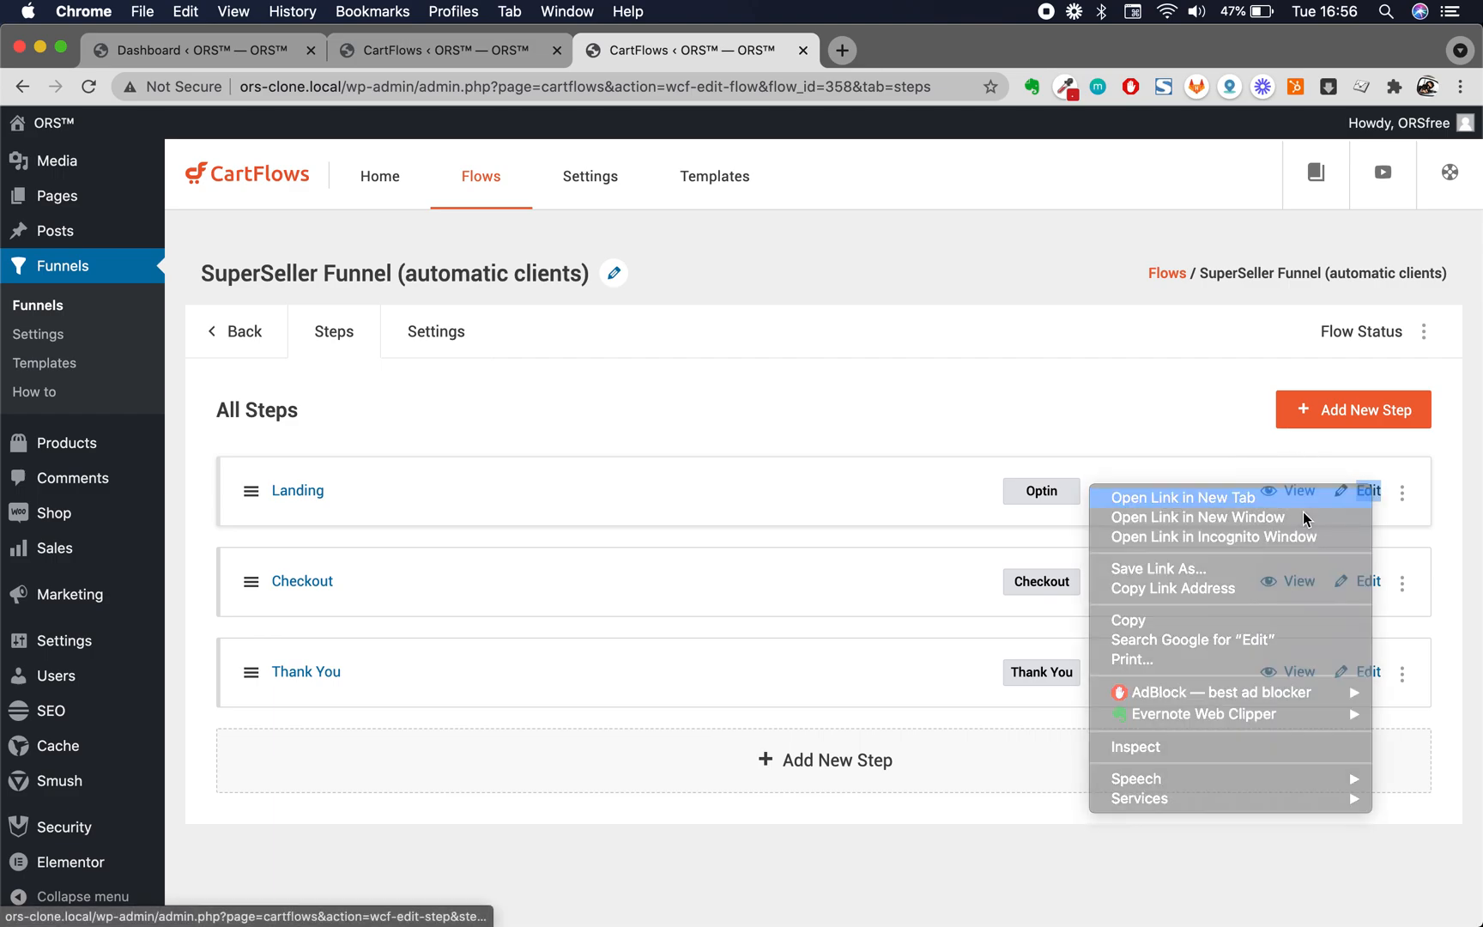
{"action": "left_click", "coordinate": [1313, 497]}
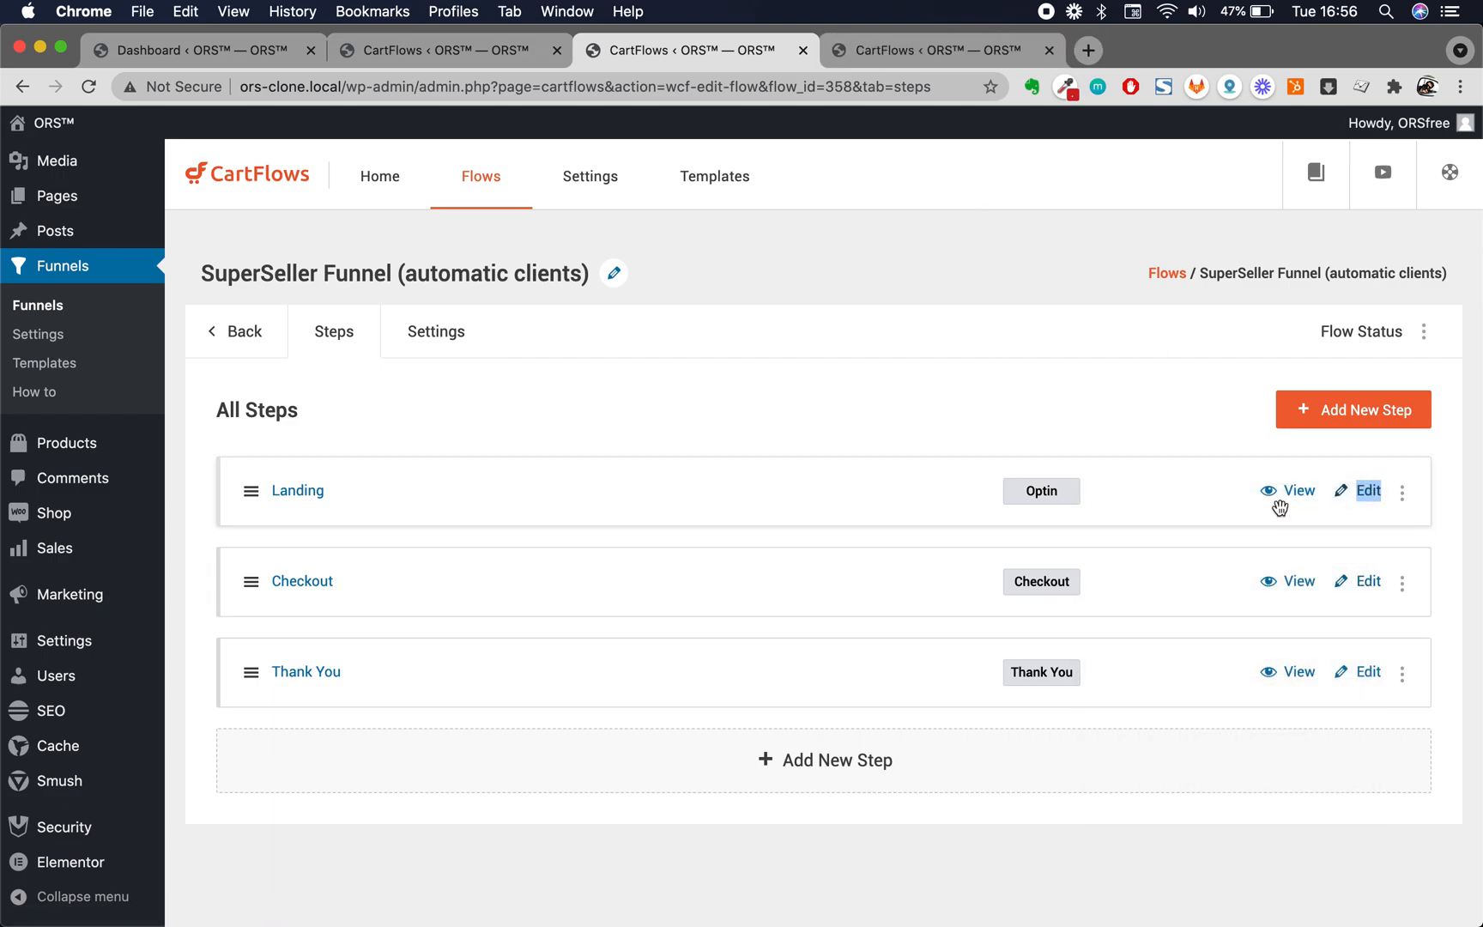
{"action": "left_click", "coordinate": [940, 65]}
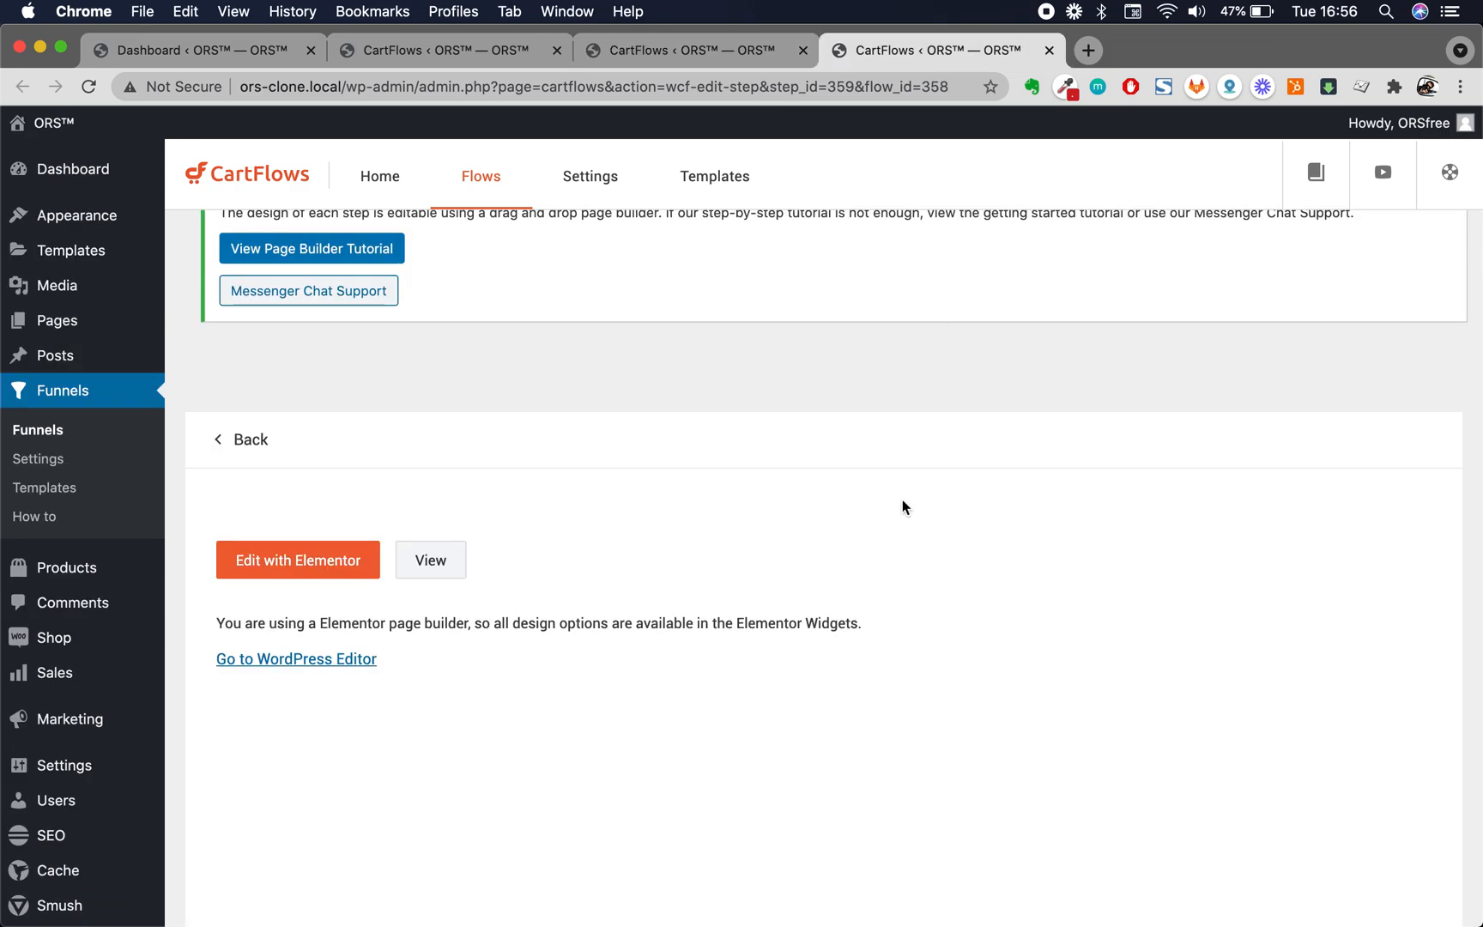
Examine the Landing step's design page, including its Elementor editing options and the global design settings
{"action": "scroll", "coordinate": [710, 601], "scroll_direction": "down", "scroll_amount": 5}
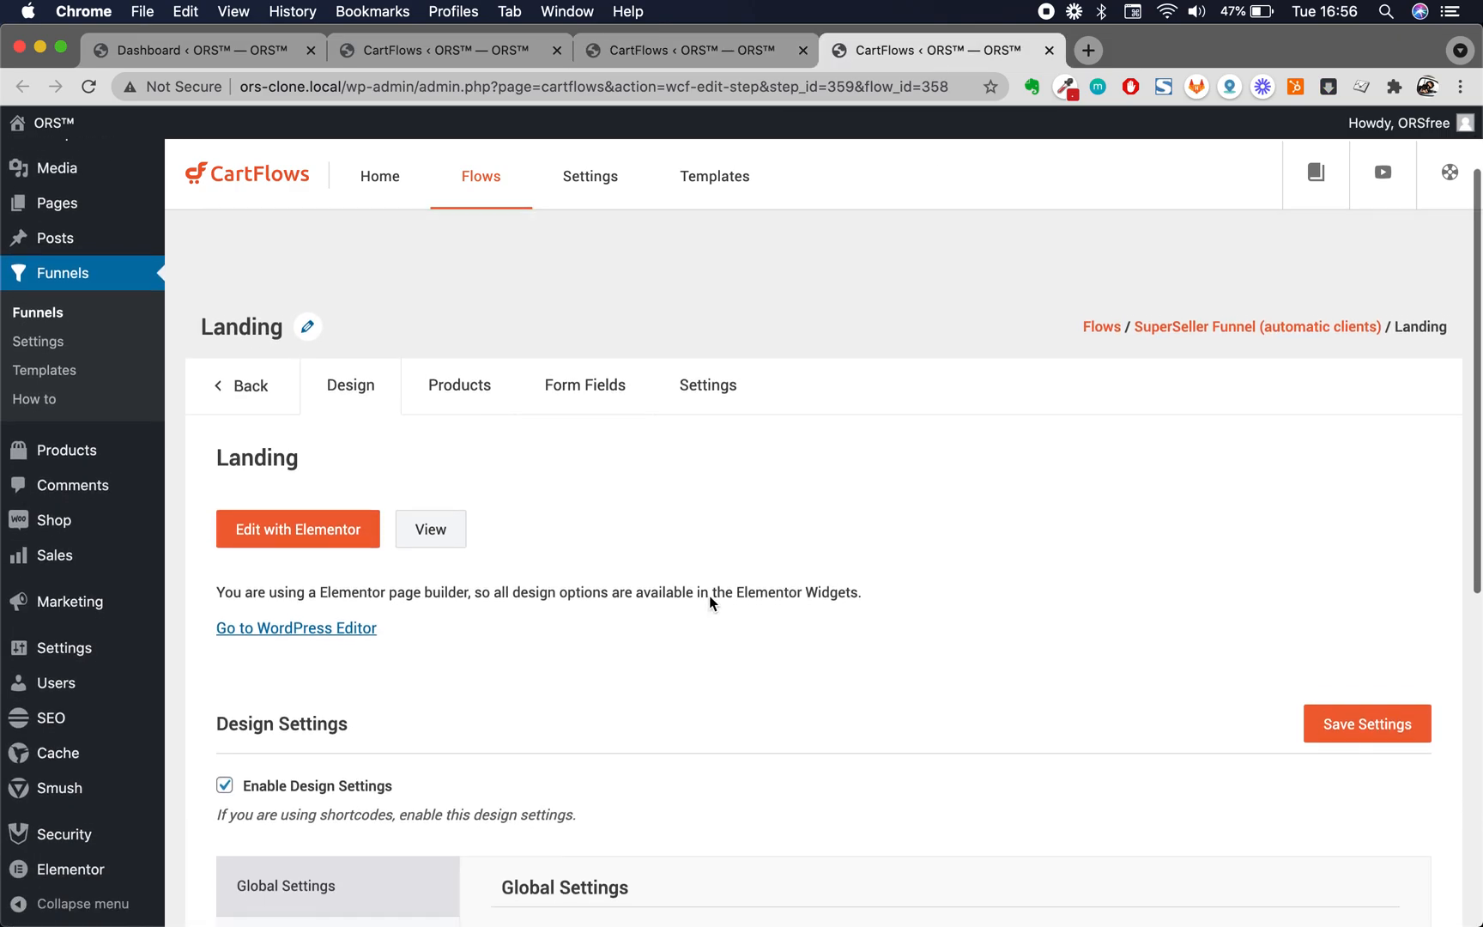
{"action": "scroll", "coordinate": [708, 603], "scroll_direction": "down", "scroll_amount": 2}
{"action": "scroll", "coordinate": [709, 603], "scroll_direction": "up", "scroll_amount": 1}
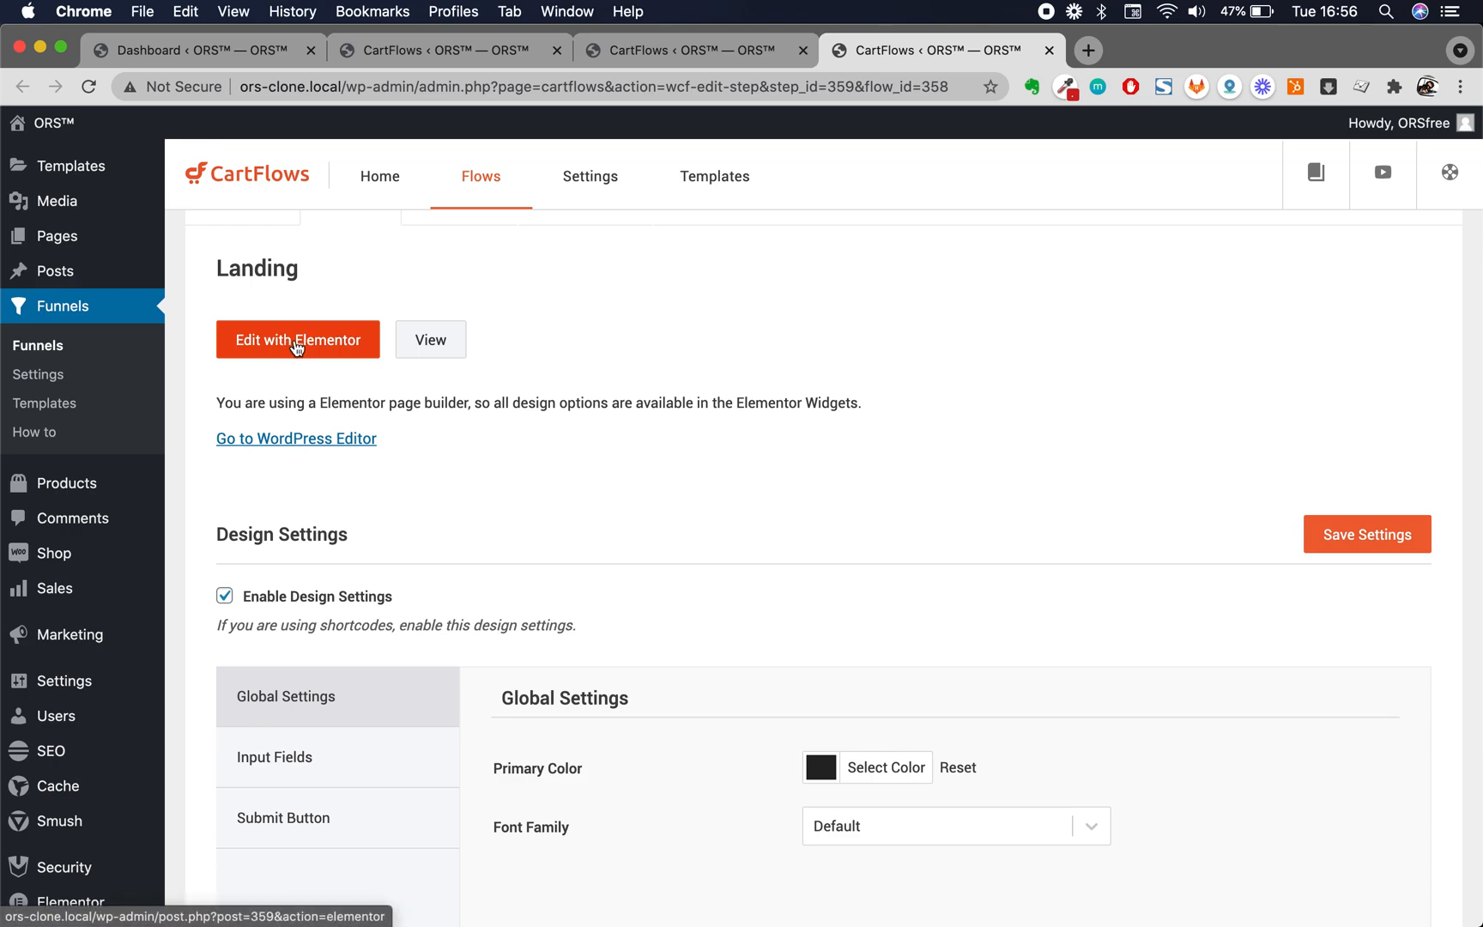
{"action": "scroll", "coordinate": [611, 454], "scroll_direction": "up", "scroll_amount": 3}
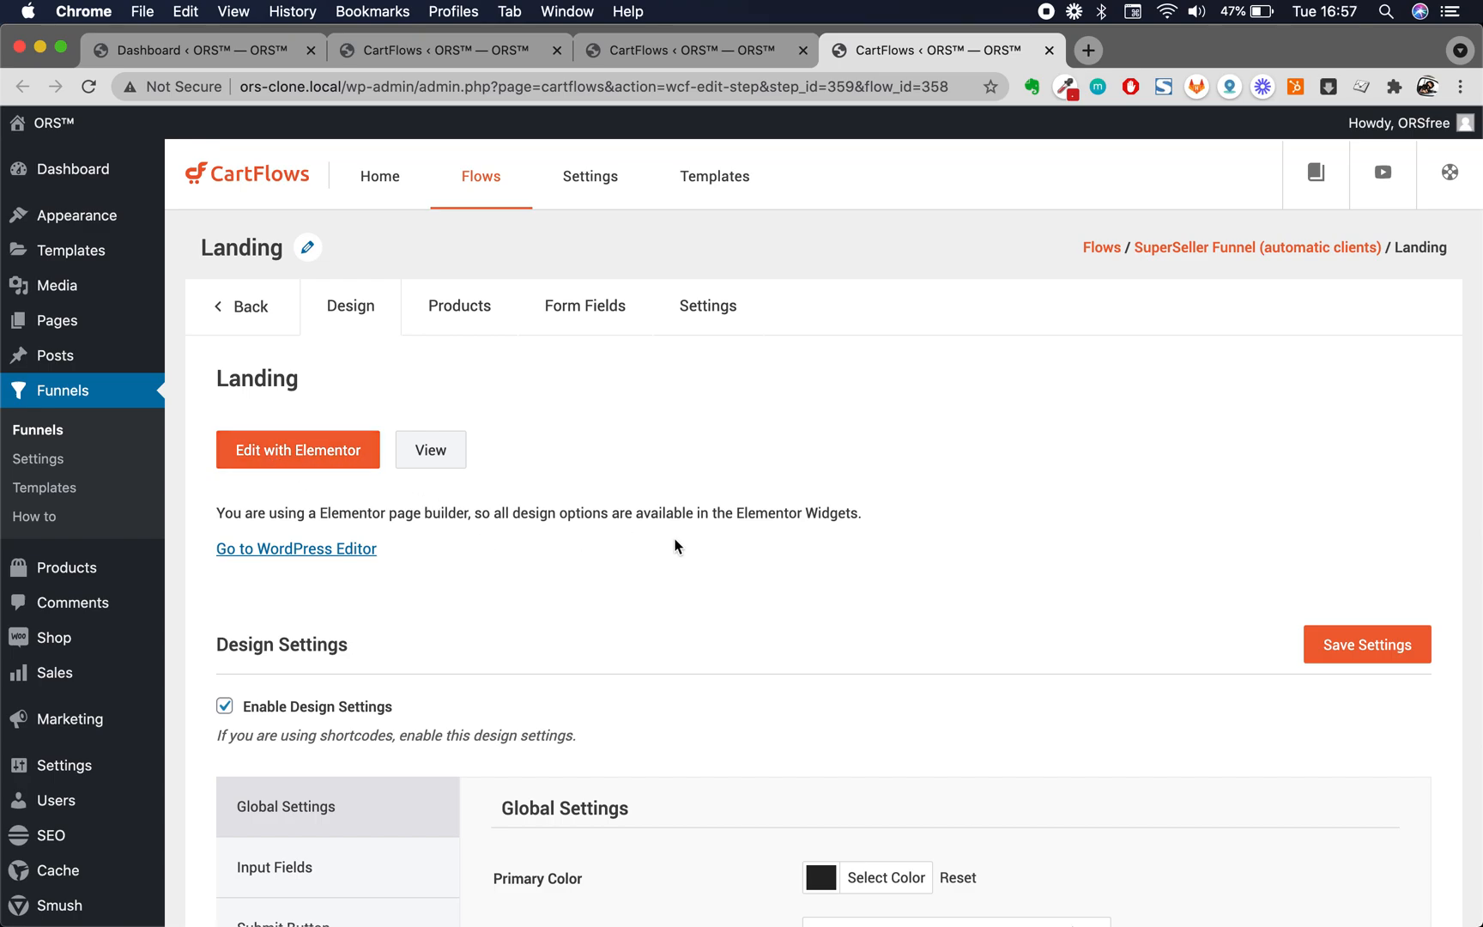
{"action": "scroll", "coordinate": [673, 539], "scroll_direction": "up", "scroll_amount": 1}
{"action": "scroll", "coordinate": [638, 528], "scroll_direction": "up", "scroll_amount": 1}
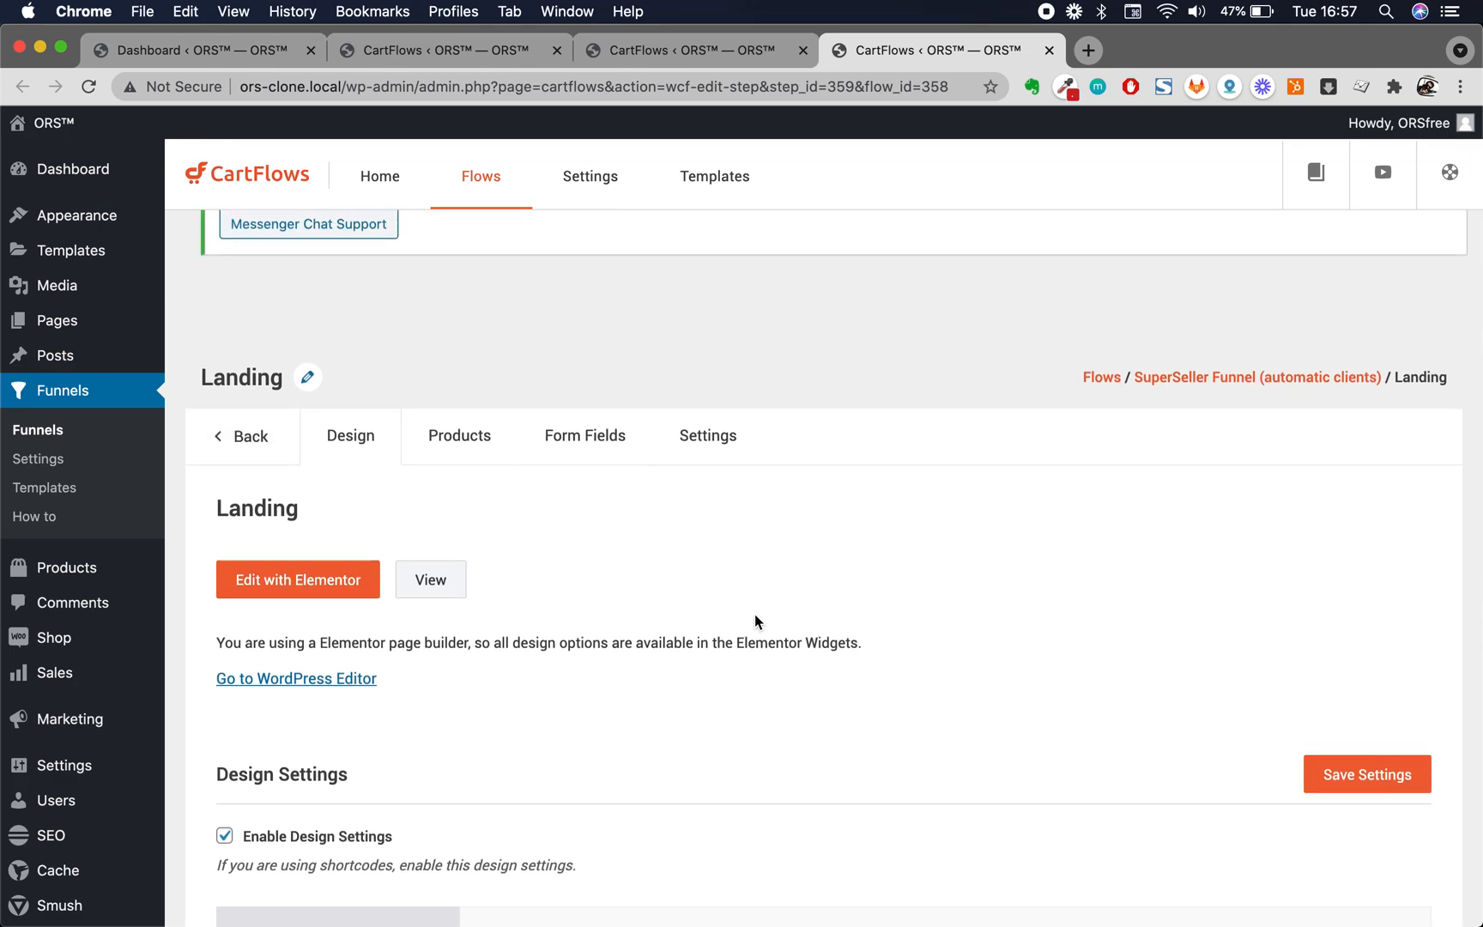
{"action": "scroll", "coordinate": [755, 614], "scroll_direction": "down", "scroll_amount": 5}
{"action": "scroll", "coordinate": [754, 621], "scroll_direction": "down", "scroll_amount": 1}
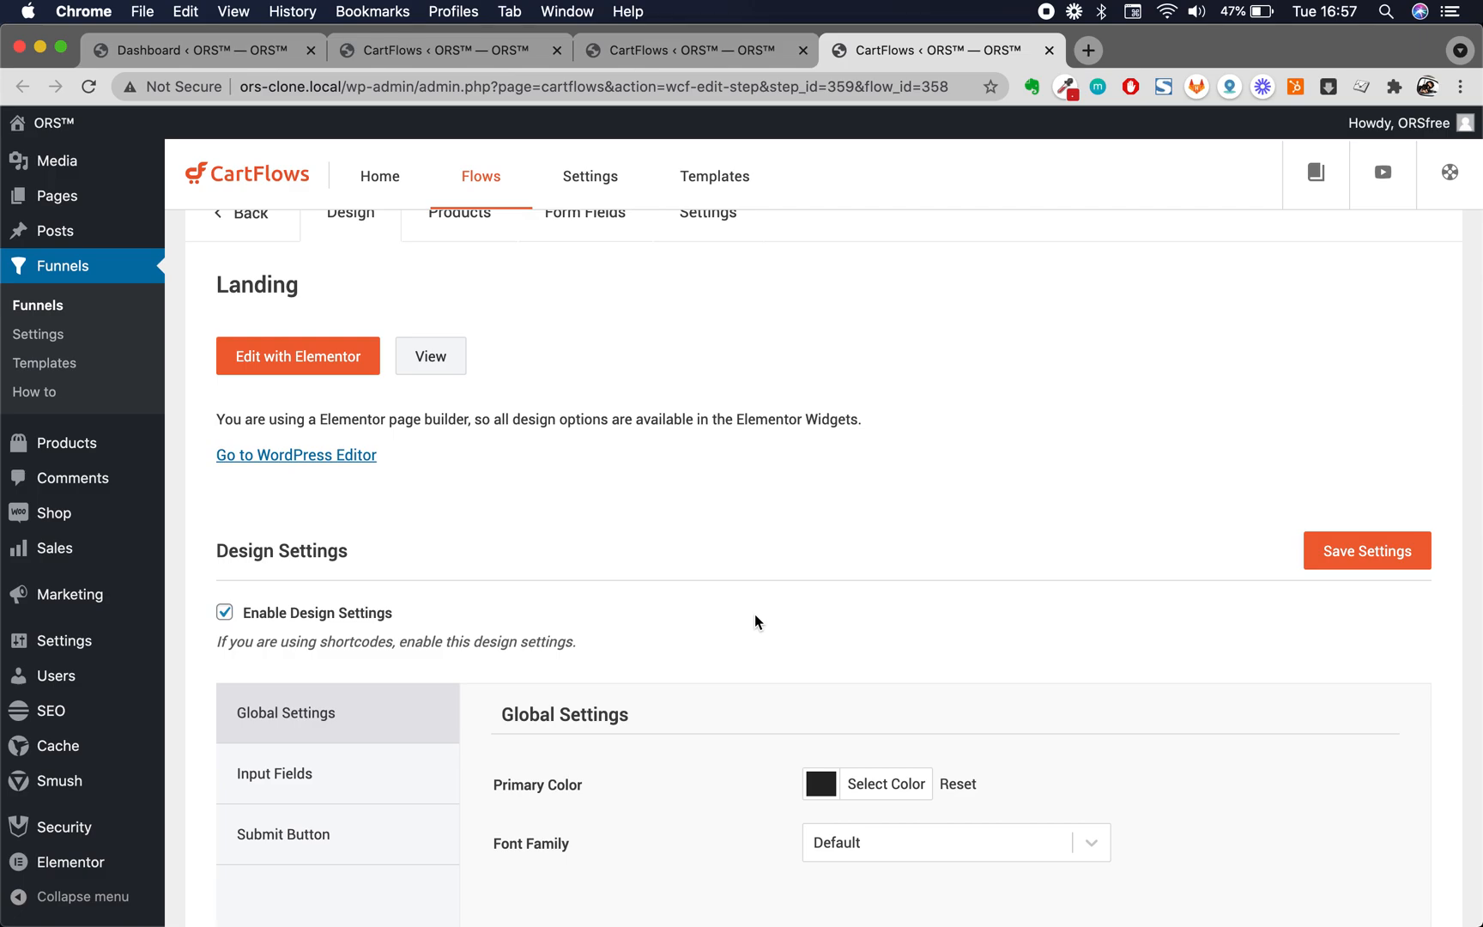
{"action": "scroll", "coordinate": [754, 620], "scroll_direction": "down", "scroll_amount": 2}
{"action": "scroll", "coordinate": [699, 748], "scroll_direction": "down", "scroll_amount": 3}
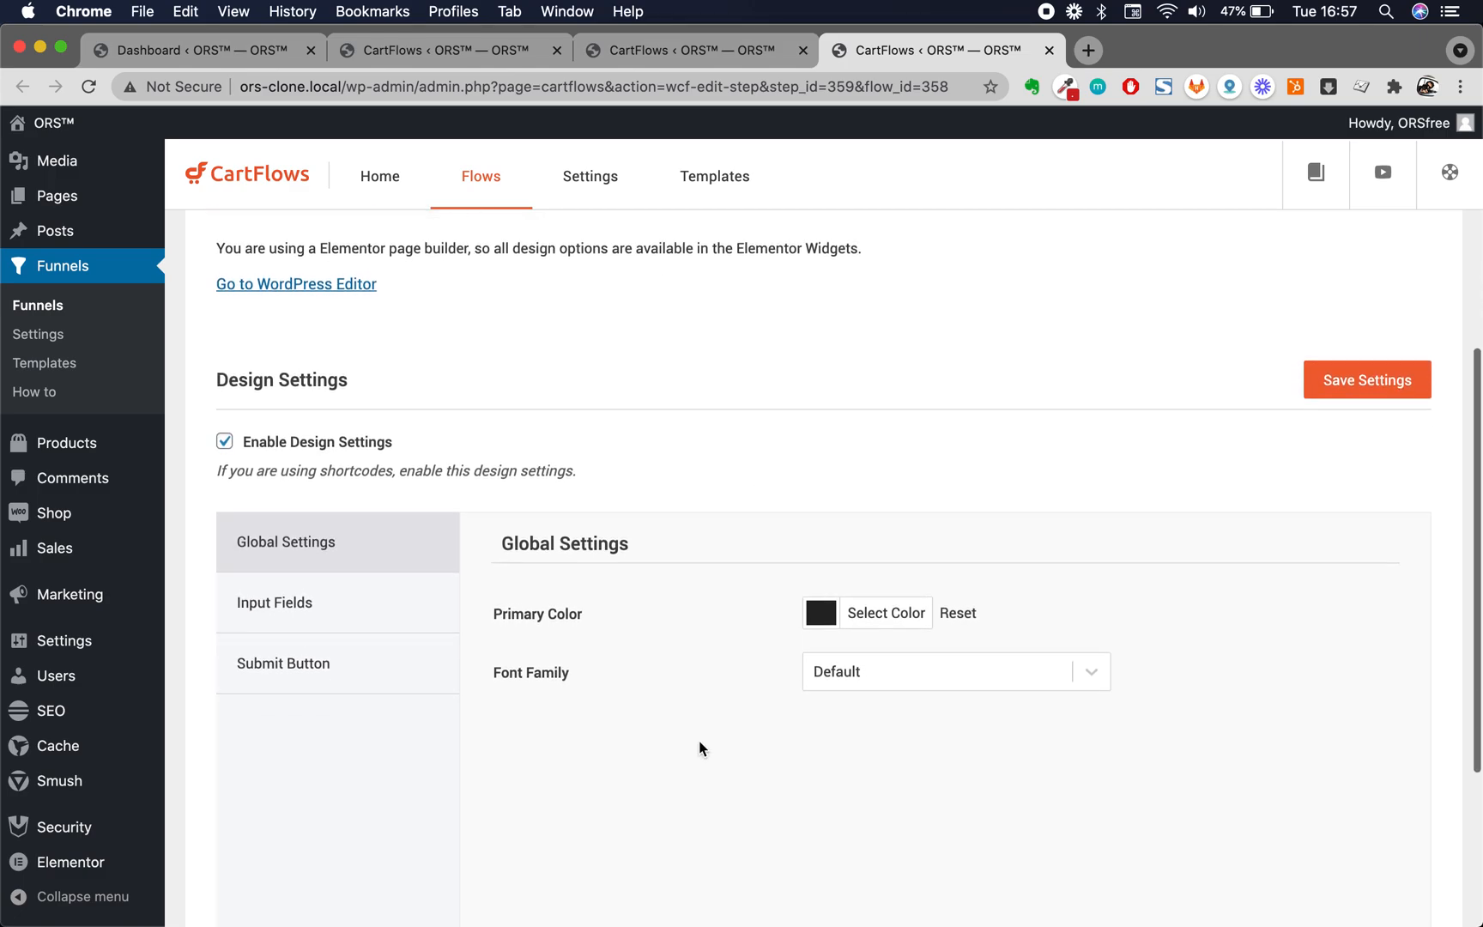
Look over the Landing step's design settings for the input fields and the submit button
{"action": "left_click", "coordinate": [364, 606]}
{"action": "scroll", "coordinate": [673, 755], "scroll_direction": "down", "scroll_amount": 5}
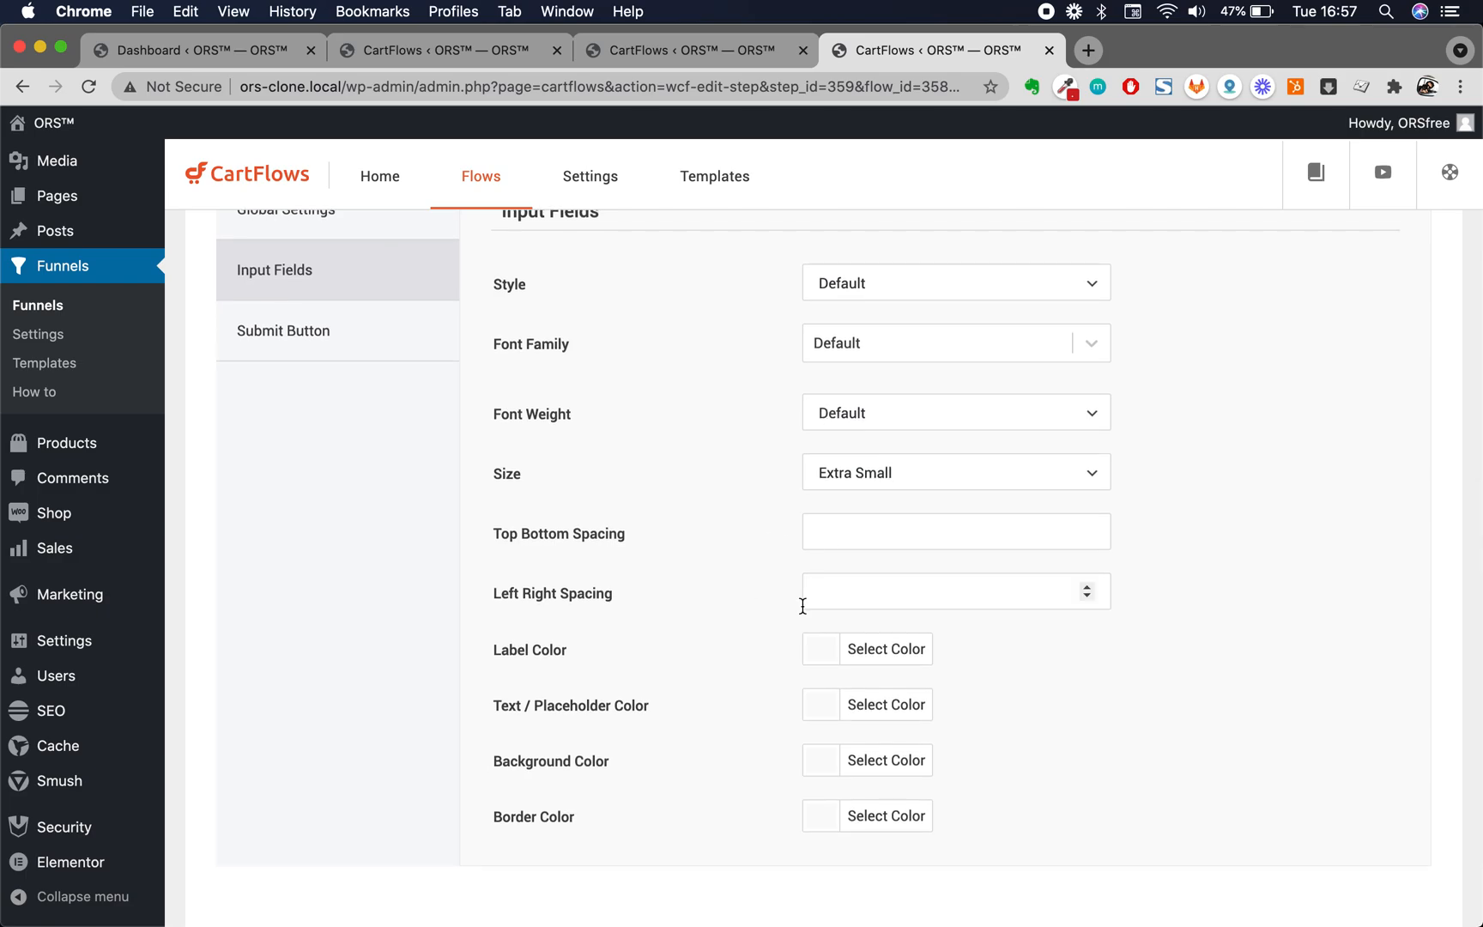
{"action": "scroll", "coordinate": [802, 606], "scroll_direction": "up", "scroll_amount": 3}
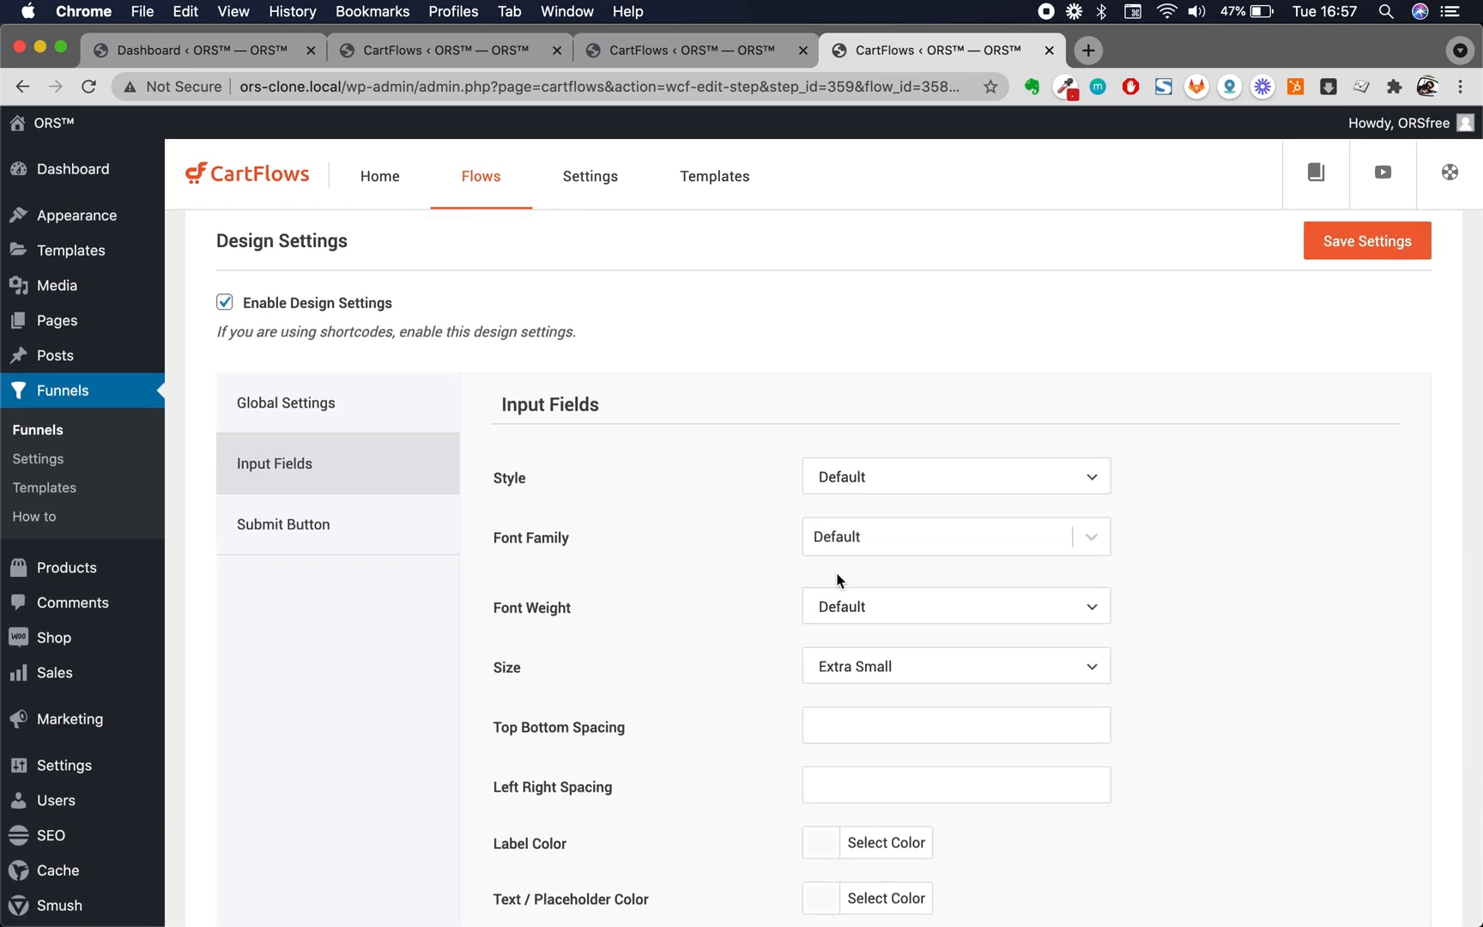
{"action": "left_click", "coordinate": [363, 527]}
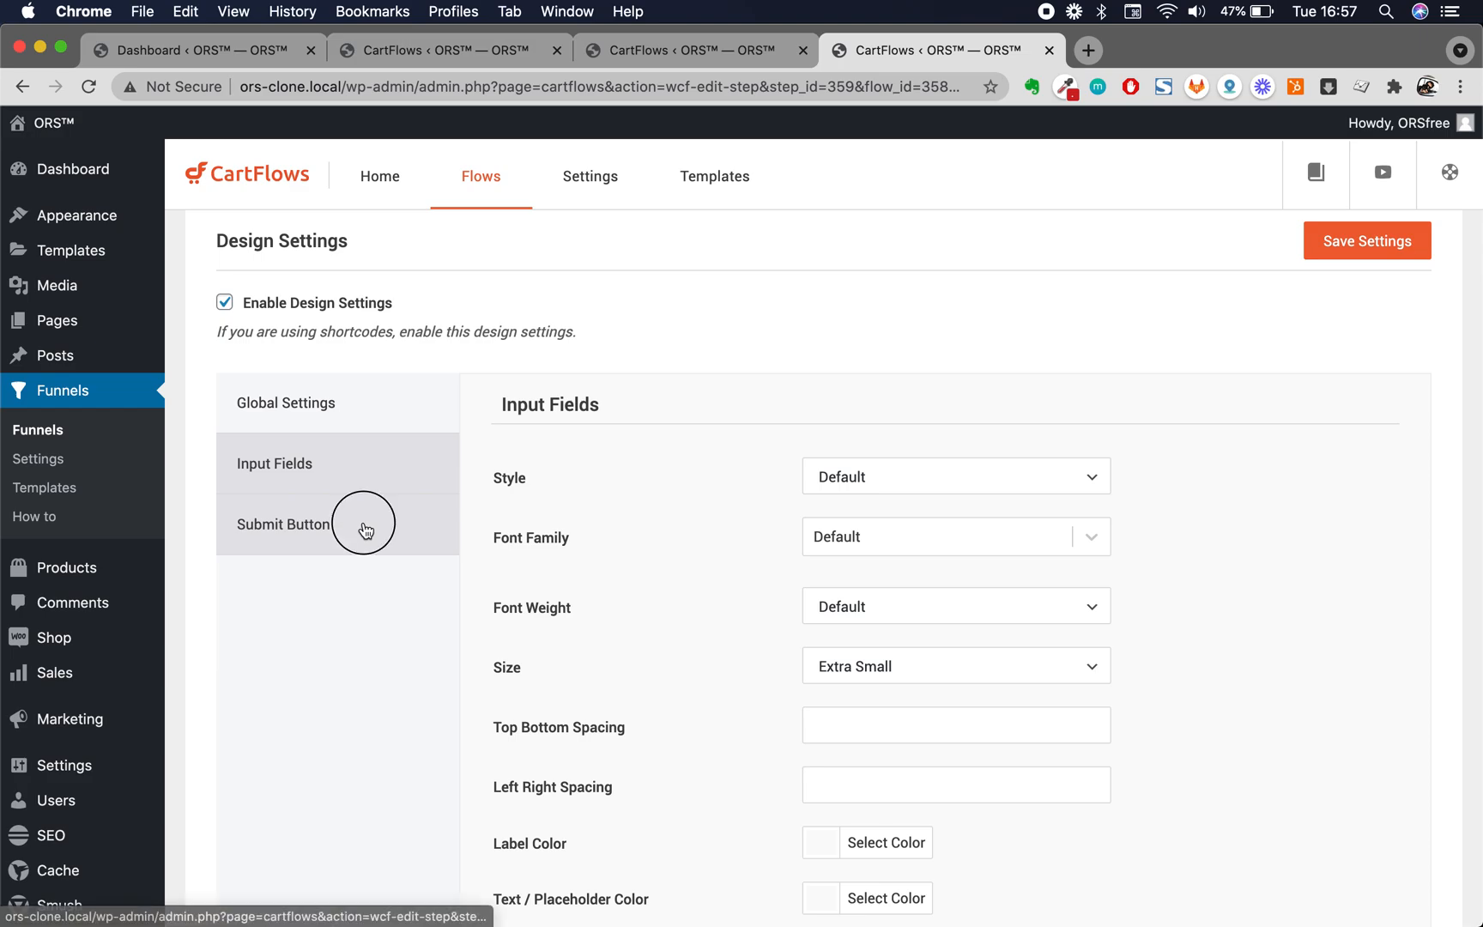
{"action": "scroll", "coordinate": [696, 682], "scroll_direction": "down", "scroll_amount": 1}
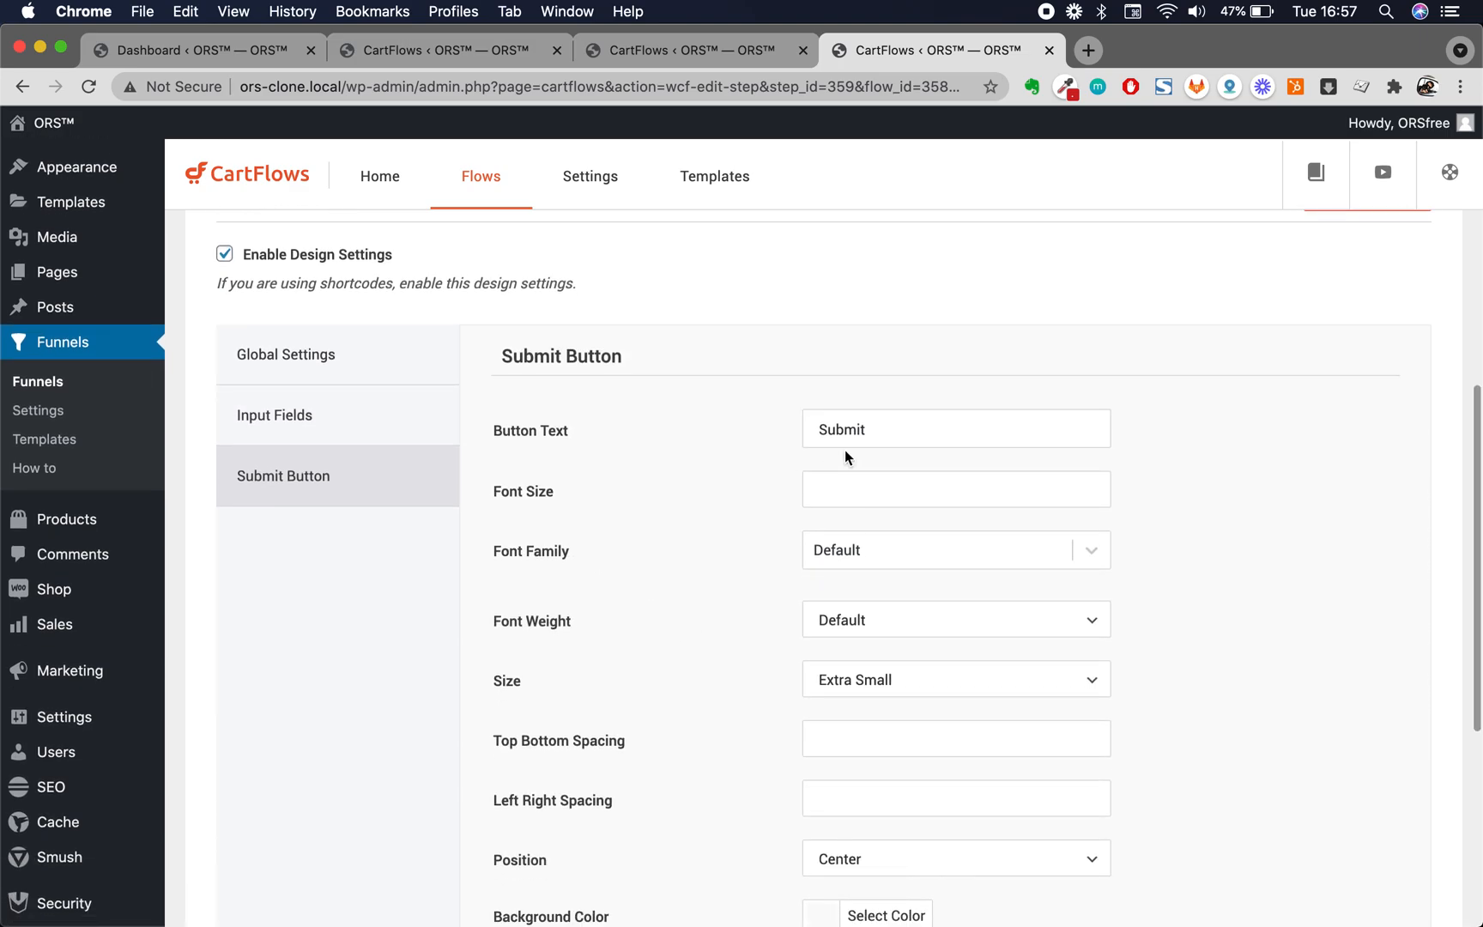
Replace the Landing step's submit button text with "Yes, I WANT MORE HIGH PAYING CLIENTS"
{"action": "double_click", "coordinate": [865, 429]}
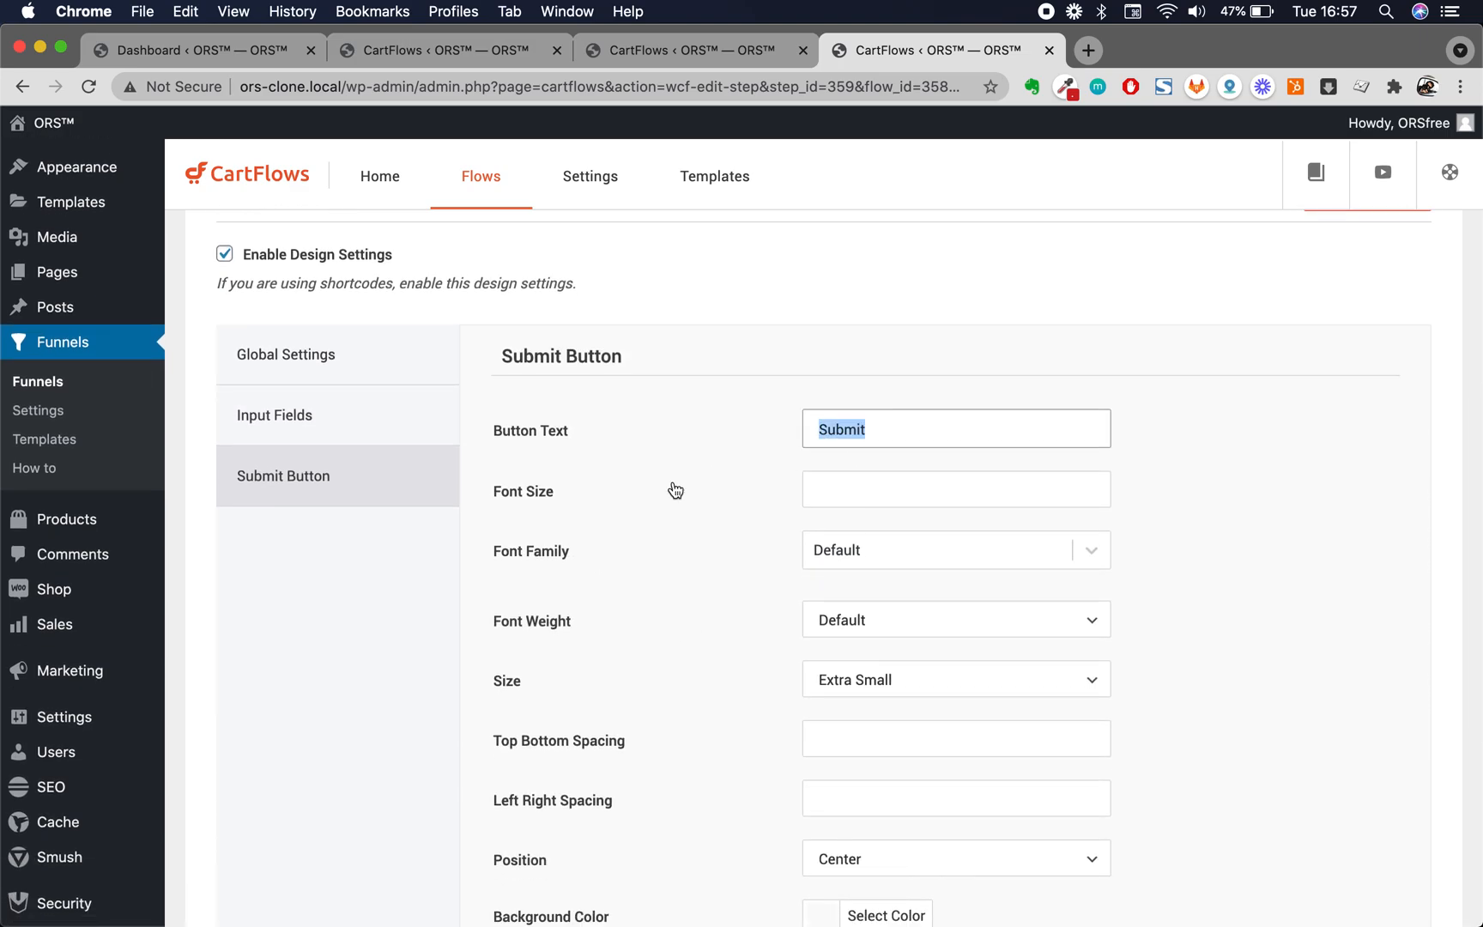
{"action": "scroll", "coordinate": [675, 489], "scroll_direction": "up", "scroll_amount": 3}
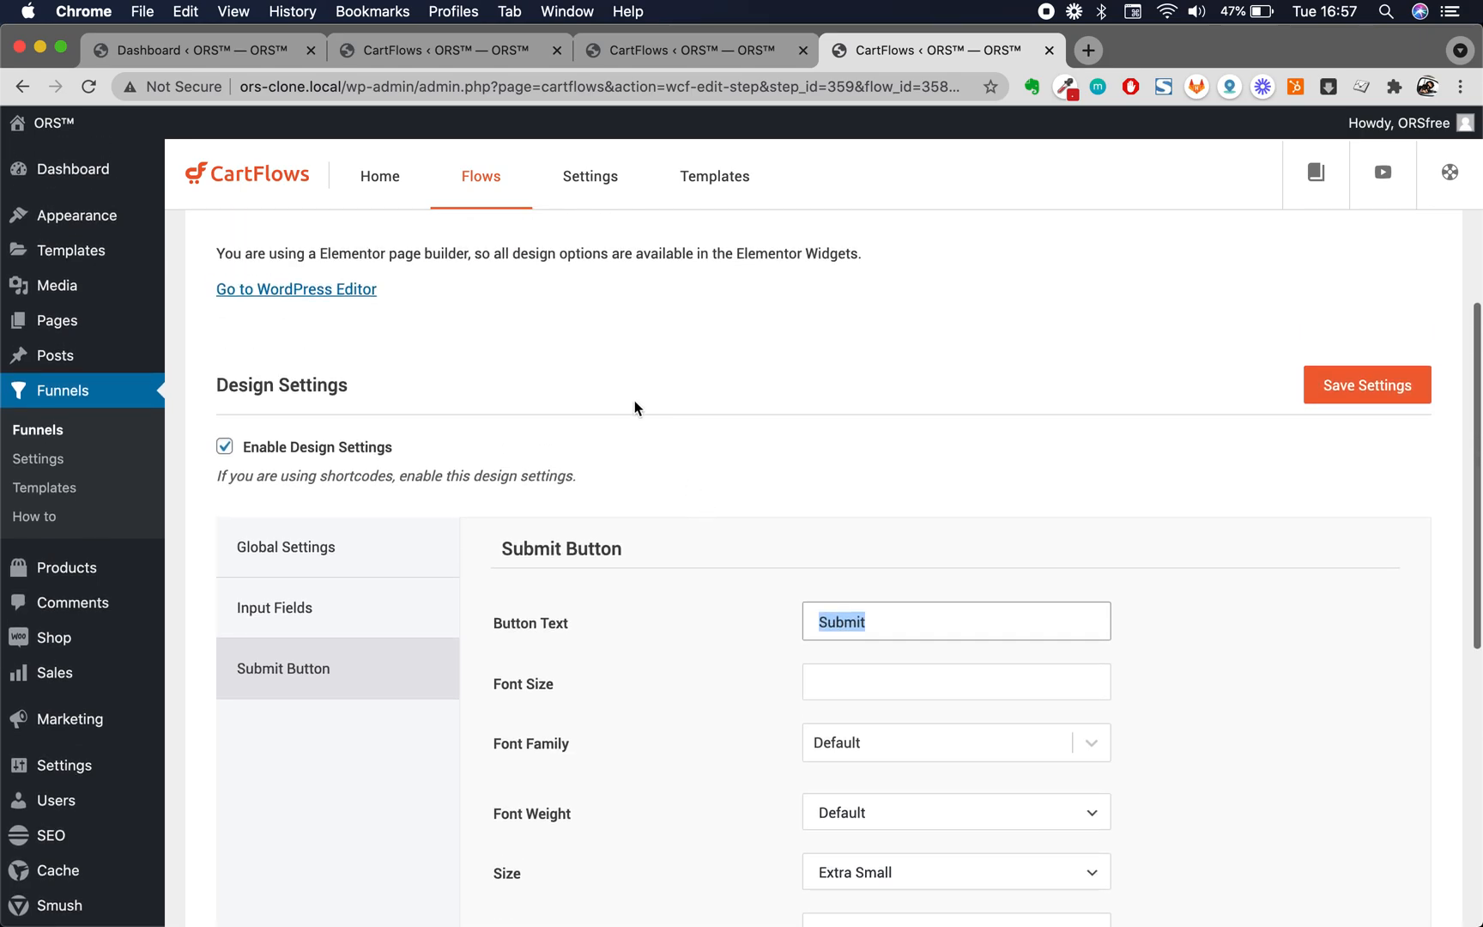
{"action": "double_click", "coordinate": [877, 619]}
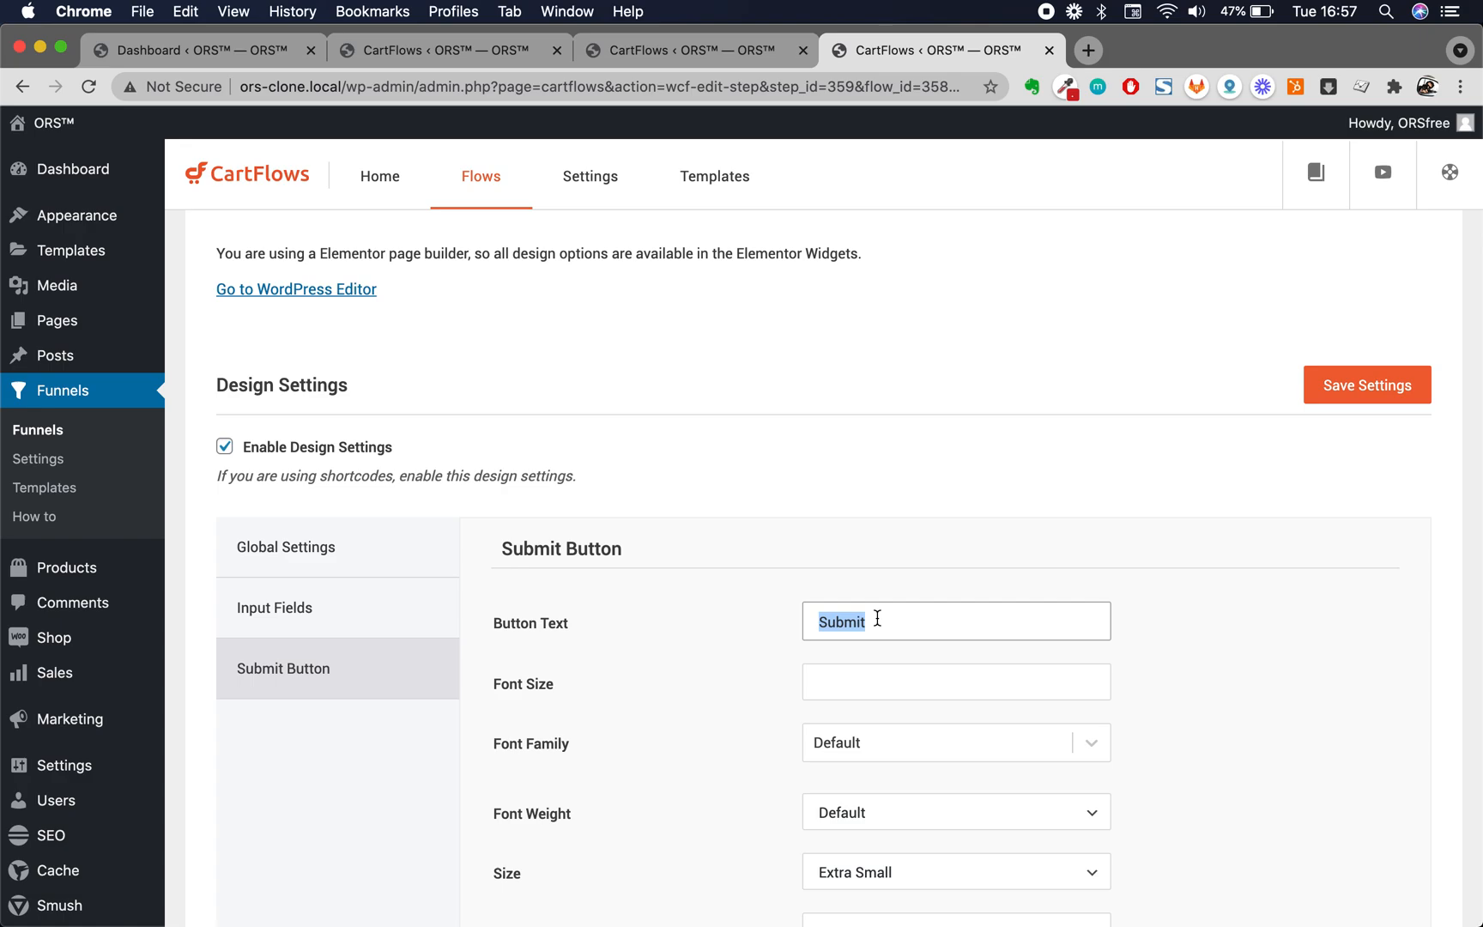
{"action": "double_click", "coordinate": [877, 618]}
{"action": "left_click", "coordinate": [912, 618]}
{"action": "double_click", "coordinate": [912, 618]}
{"action": "left_click", "coordinate": [926, 618]}
{"action": "double_click", "coordinate": [926, 619]}
{"action": "type", "text": "Yes"}
{"action": "type", "text": ", SE"}
{"action": "type", "text": "SEND ME TH"}
{"action": "type", "text": "E TAINGI"}
{"action": "key", "text": "BackSpace"}
{"action": "key", "text": "BackSpace"}
{"action": "key", "text": "BackSpace"}
{"action": "type", "text": "RAING"}
{"action": "key", "text": "BackSpace"}
{"action": "key", "text": "BackSpace"}
{"action": "key", "text": "BackSpace"}
{"action": "key", "text": "BackSpace"}
{"action": "key", "text": "BackSpace"}
{"action": "key", "text": "BackSpace"}
{"action": "key", "text": "BackSpace"}
{"action": "key", "text": "BackSpace"}
{"action": "key", "text": "BackSpace"}
{"action": "key", "text": "BackSpace"}
{"action": "key", "text": "BackSpace"}
{"action": "key", "text": "BackSpace"}
{"action": "key", "text": "BackSpace"}
{"action": "key", "text": "BackSpace"}
{"action": "key", "text": "BackSpace"}
{"action": "key", "text": "BackSpace"}
{"action": "key", "text": "BackSpace"}
{"action": "key", "text": "BackSpace"}
{"action": "type", "text": "I WANT MORE CL"}
{"action": "key", "text": "BackSpace"}
{"action": "type", "text": "HIGH PAYING LIC"}
{"action": "key", "text": "BackSpace"}
{"action": "key", "text": "BackSpace"}
{"action": "key", "text": "BackSpace"}
{"action": "type", "text": "CLIENTS"}
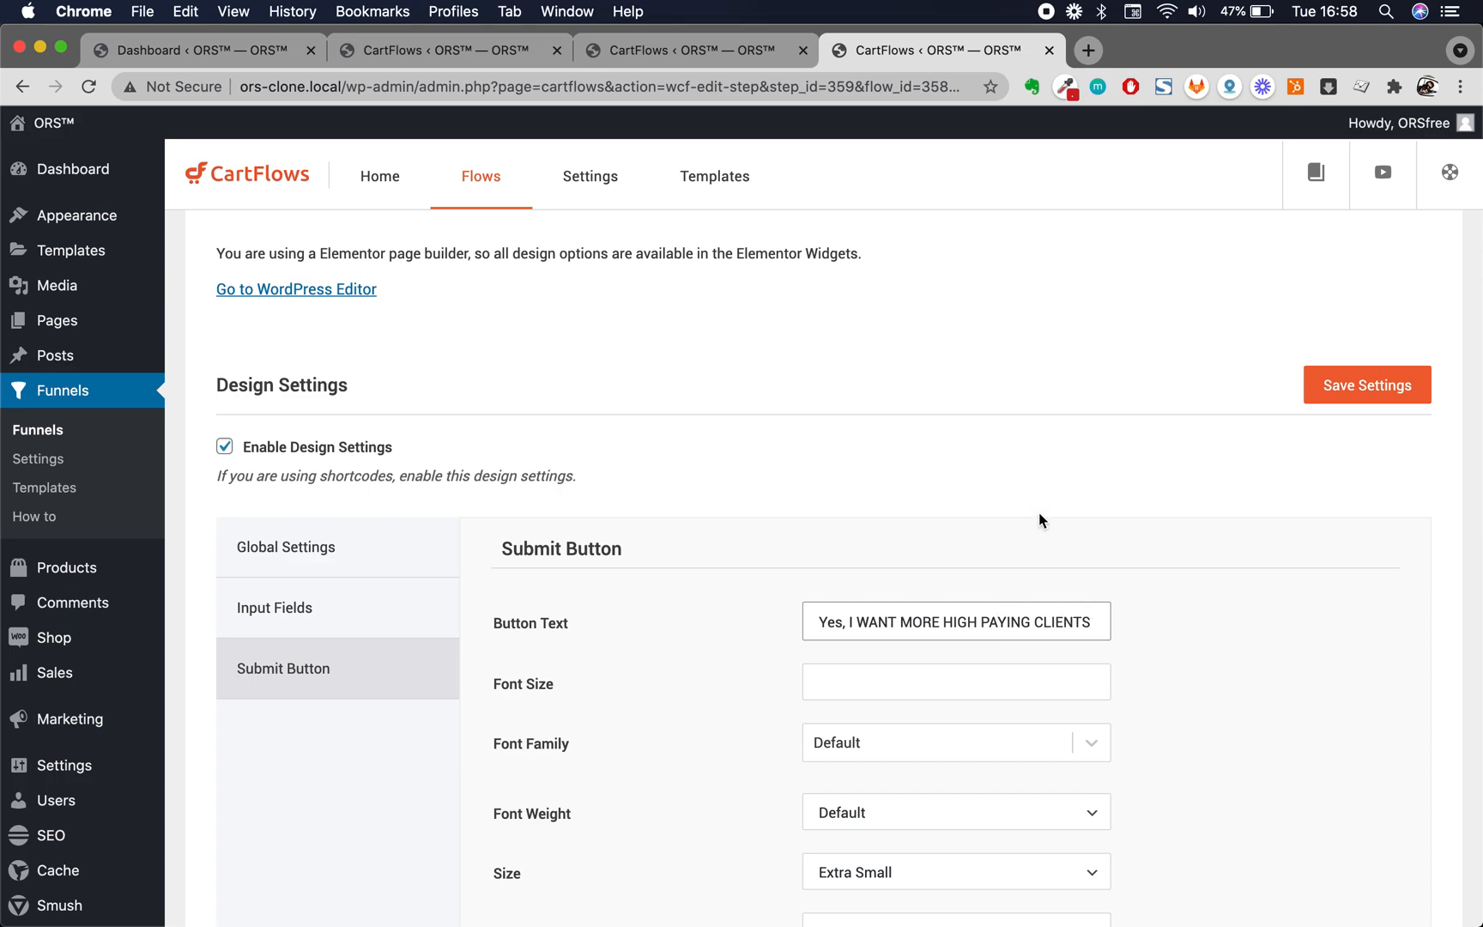
{"action": "scroll", "coordinate": [1038, 520], "scroll_direction": "up", "scroll_amount": 5}
{"action": "scroll", "coordinate": [980, 652], "scroll_direction": "down", "scroll_amount": 3}
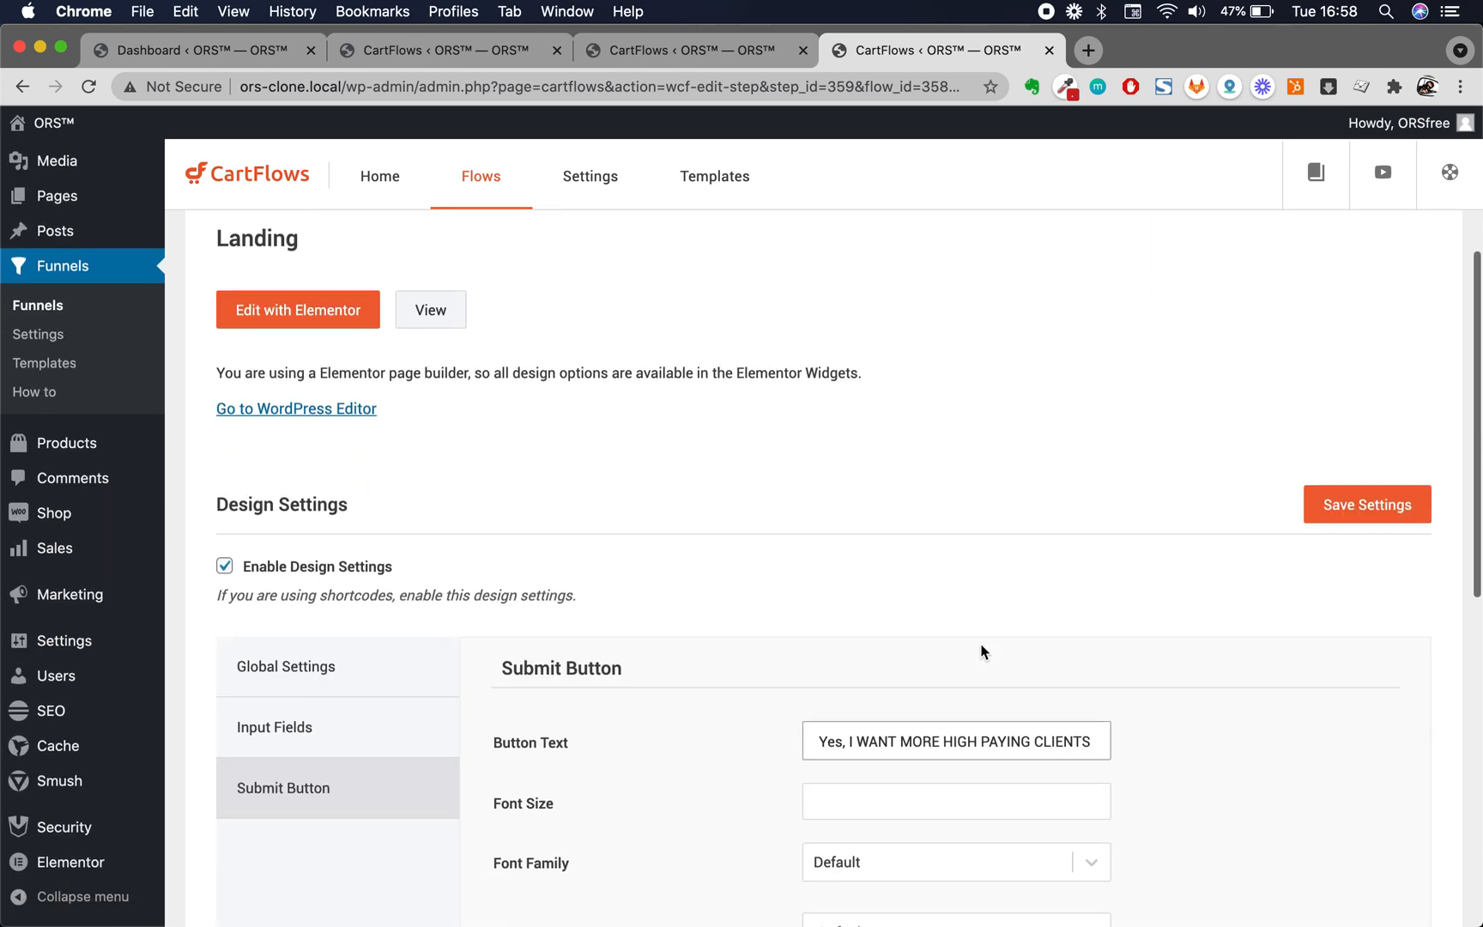
Clear the custom submit button text from the Landing step's design settings
{"action": "triple_click", "coordinate": [946, 738]}
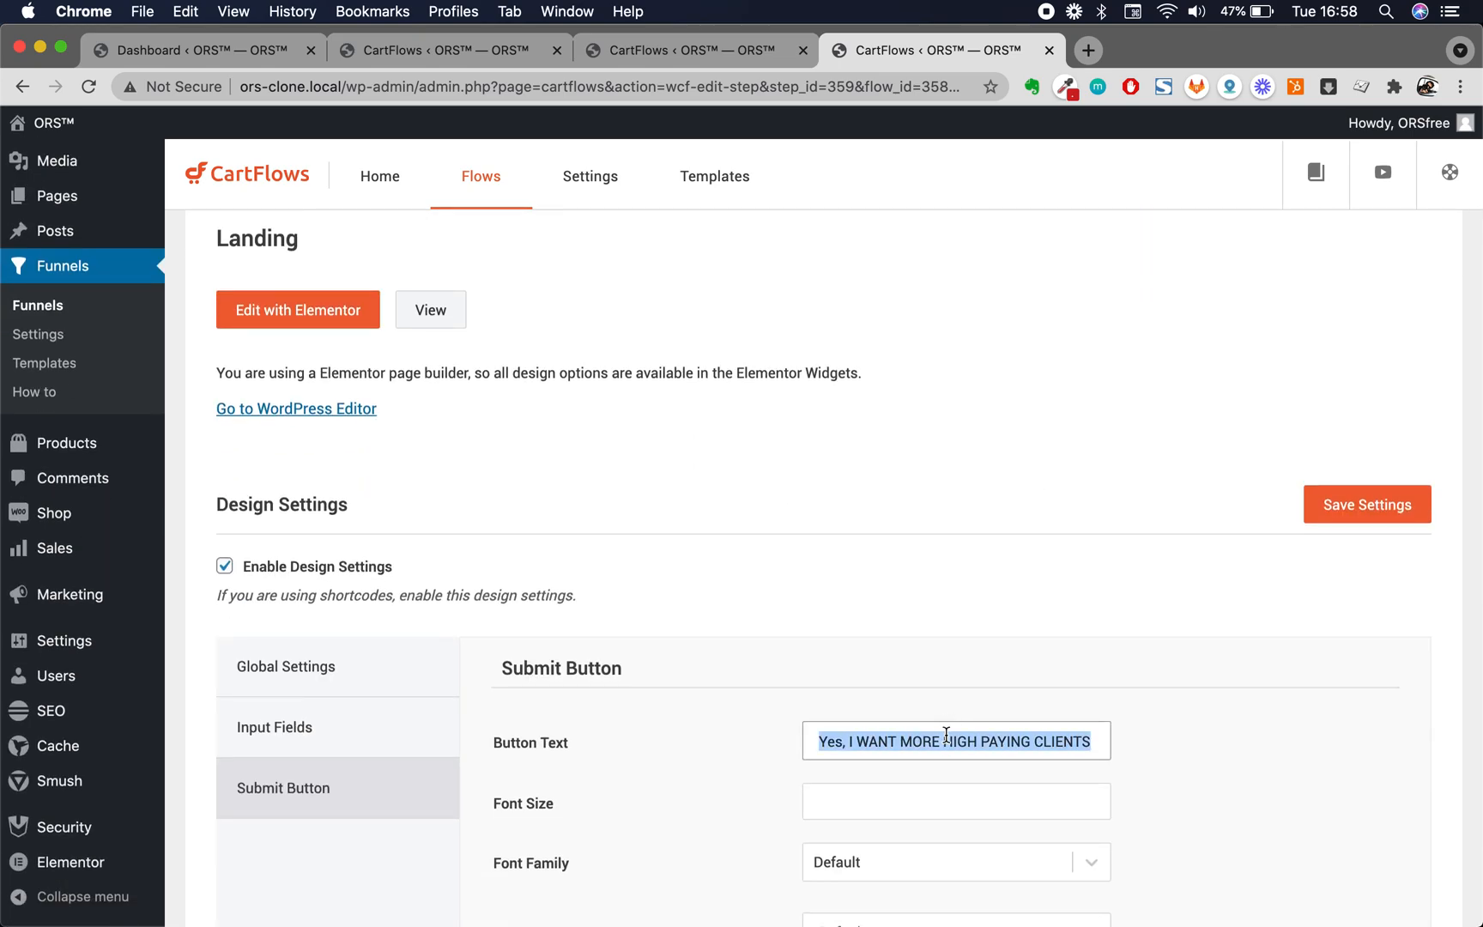
{"action": "key", "text": "BackSpace"}
{"action": "left_click", "coordinate": [643, 757]}
{"action": "scroll", "coordinate": [642, 757], "scroll_direction": "up", "scroll_amount": 5}
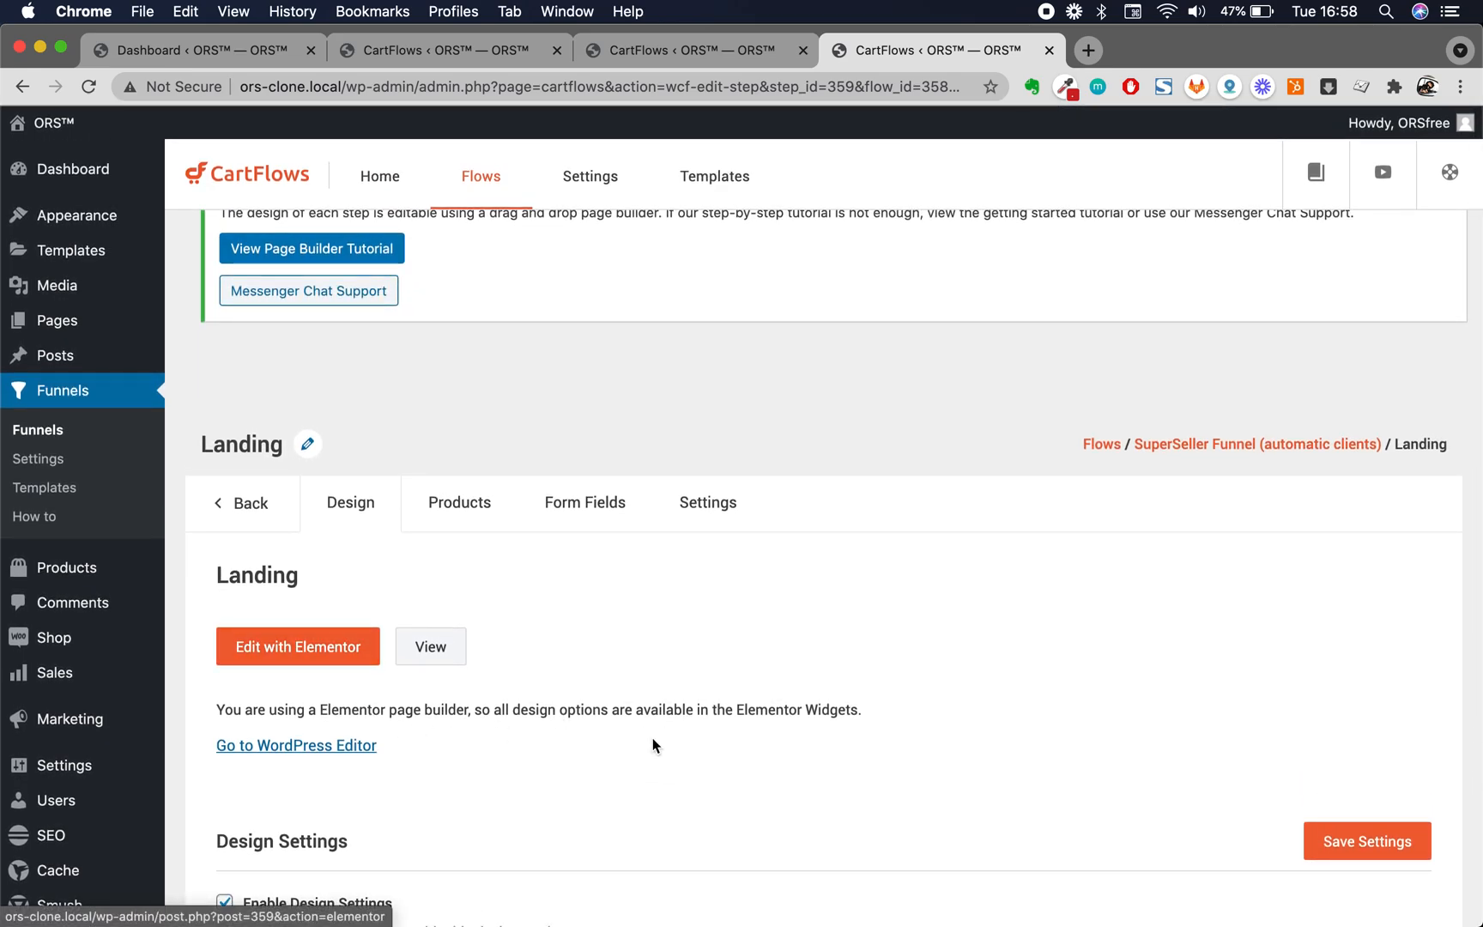
Examine the Landing step's product settings, including which free product is selected
{"action": "scroll", "coordinate": [652, 745], "scroll_direction": "down", "scroll_amount": 3}
{"action": "scroll", "coordinate": [652, 745], "scroll_direction": "up", "scroll_amount": 1}
{"action": "left_click", "coordinate": [477, 406]}
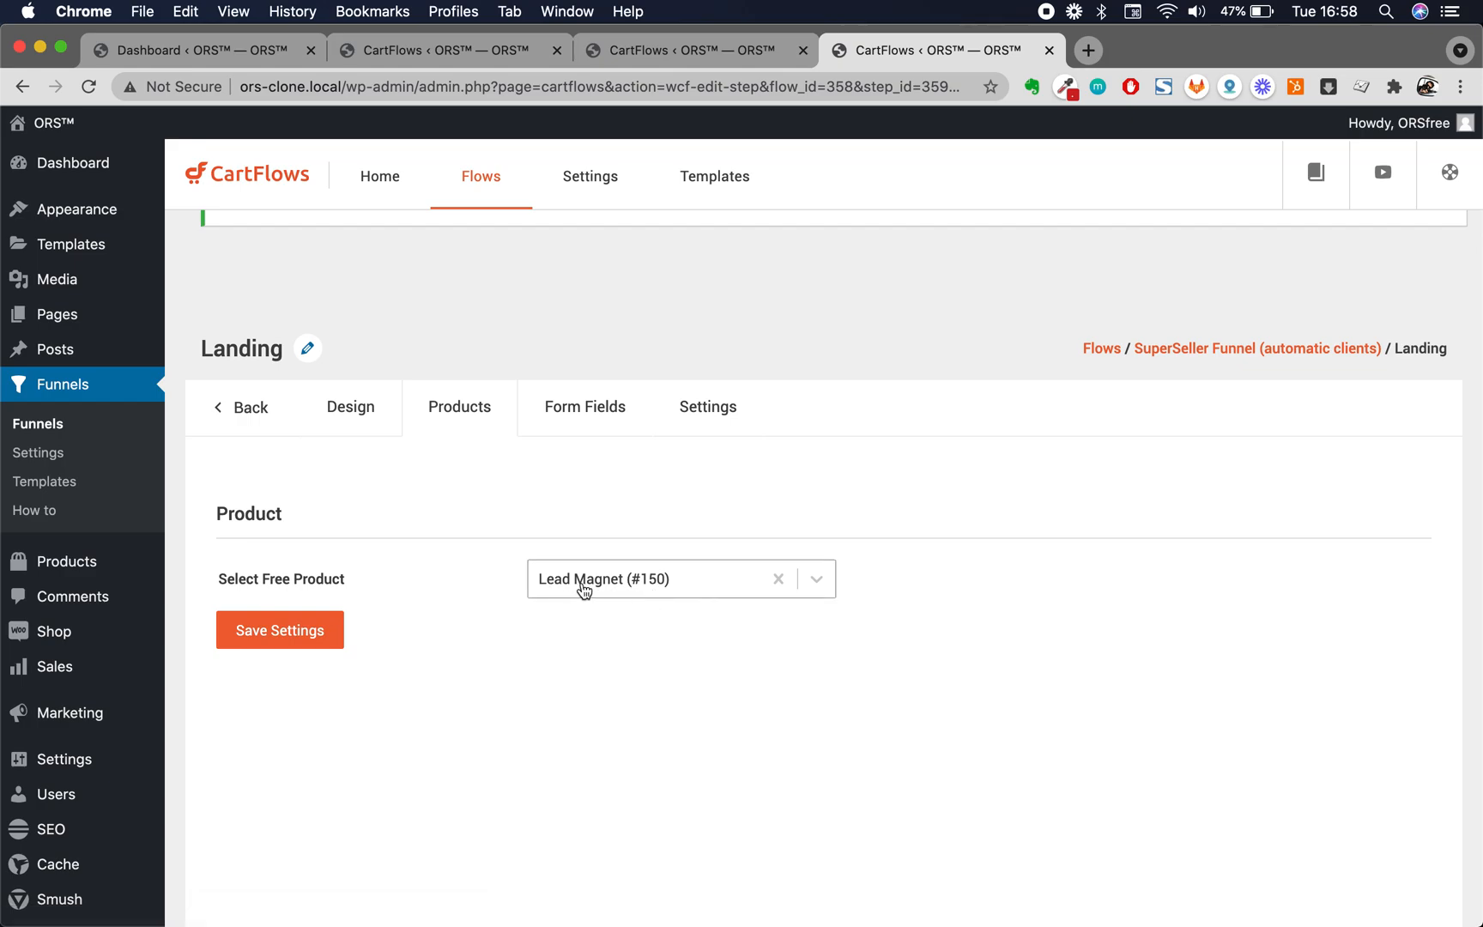
{"action": "scroll", "coordinate": [436, 586], "scroll_direction": "up", "scroll_amount": 1}
{"action": "scroll", "coordinate": [436, 586], "scroll_direction": "up", "scroll_amount": 1}
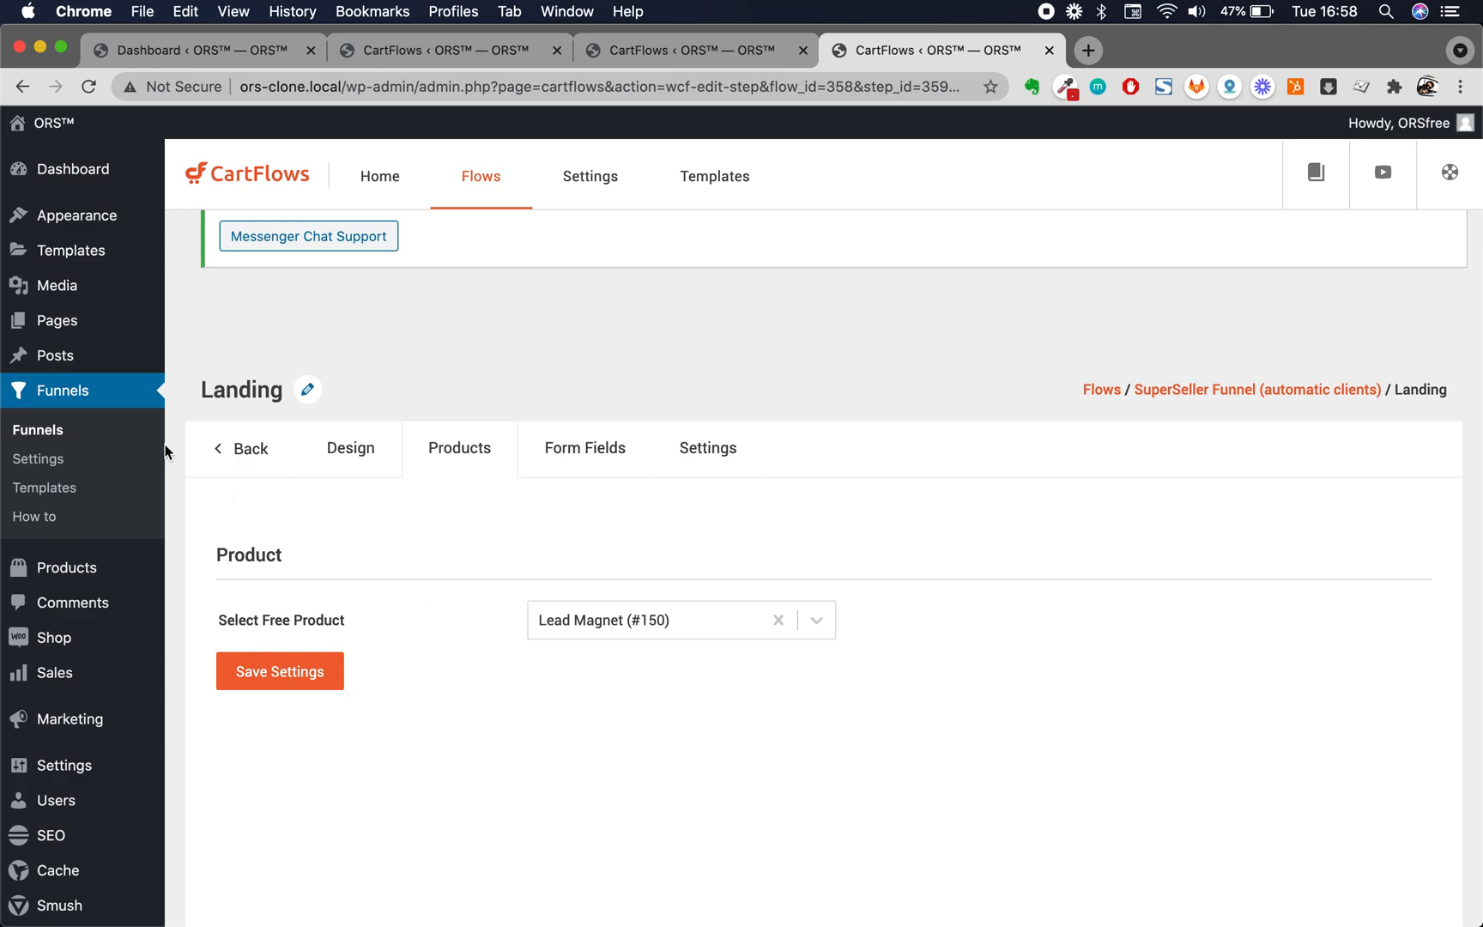
{"action": "mouse_move", "coordinate": [86, 571]}
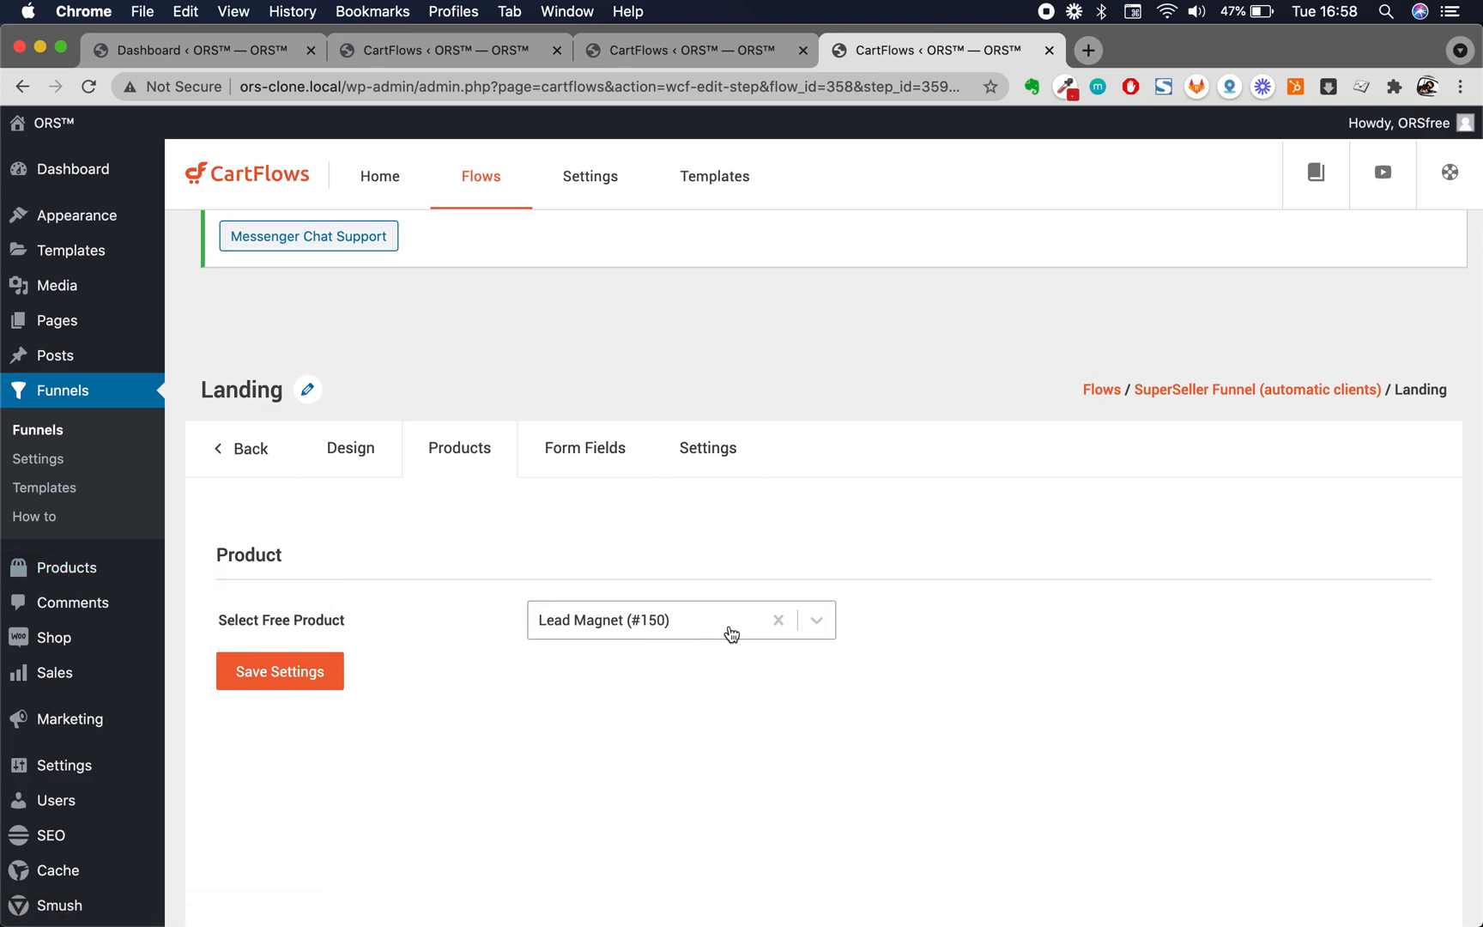
{"action": "scroll", "coordinate": [489, 515], "scroll_direction": "up", "scroll_amount": 2}
{"action": "scroll", "coordinate": [738, 406], "scroll_direction": "up", "scroll_amount": 1}
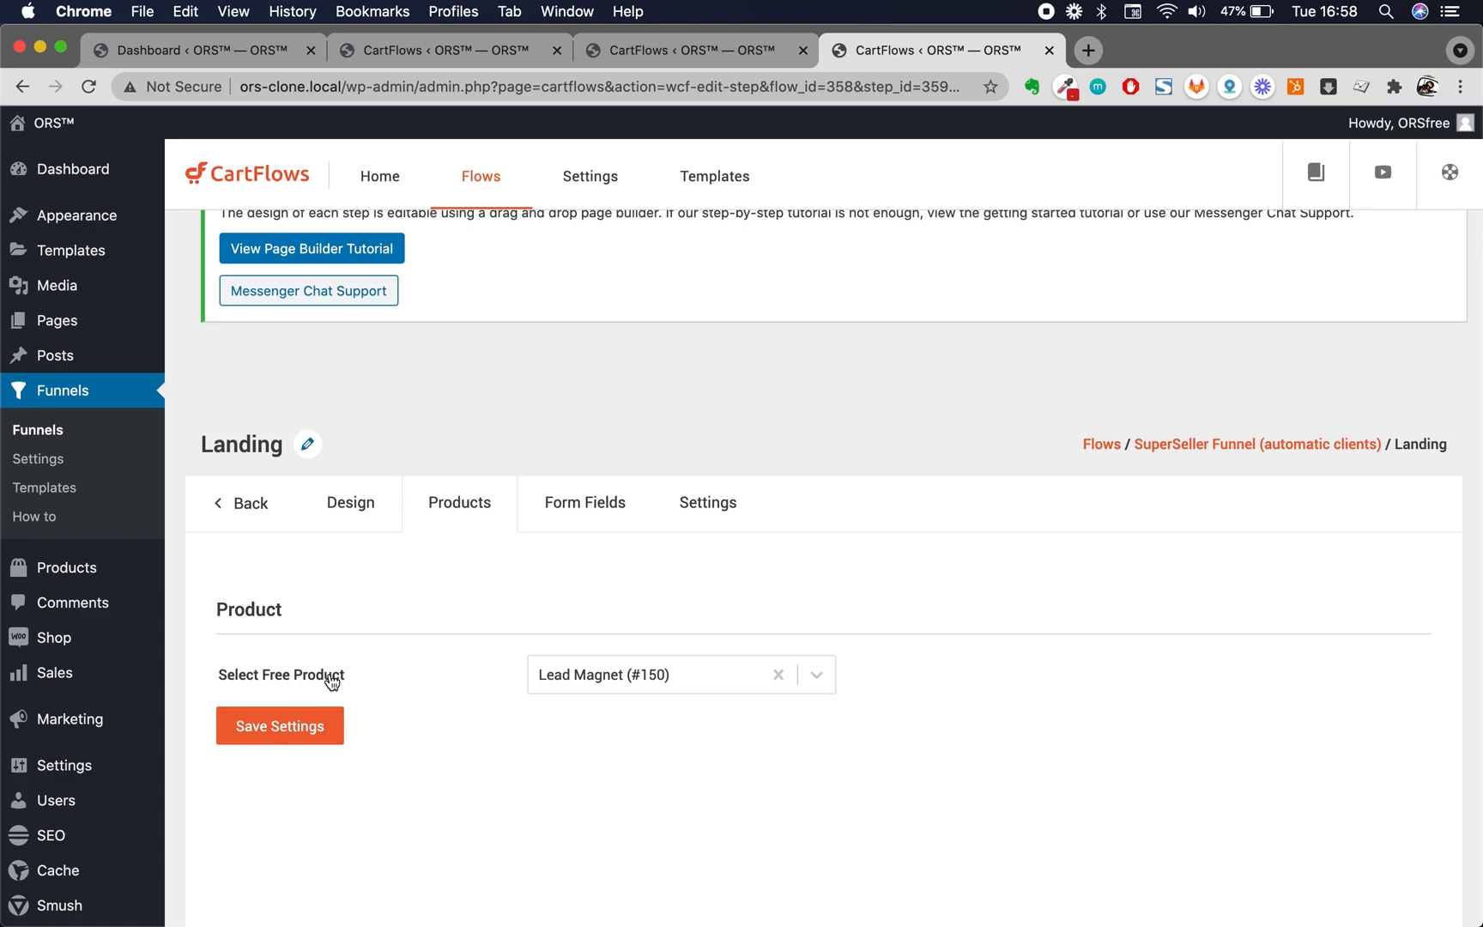
{"action": "left_click", "coordinate": [276, 744]}
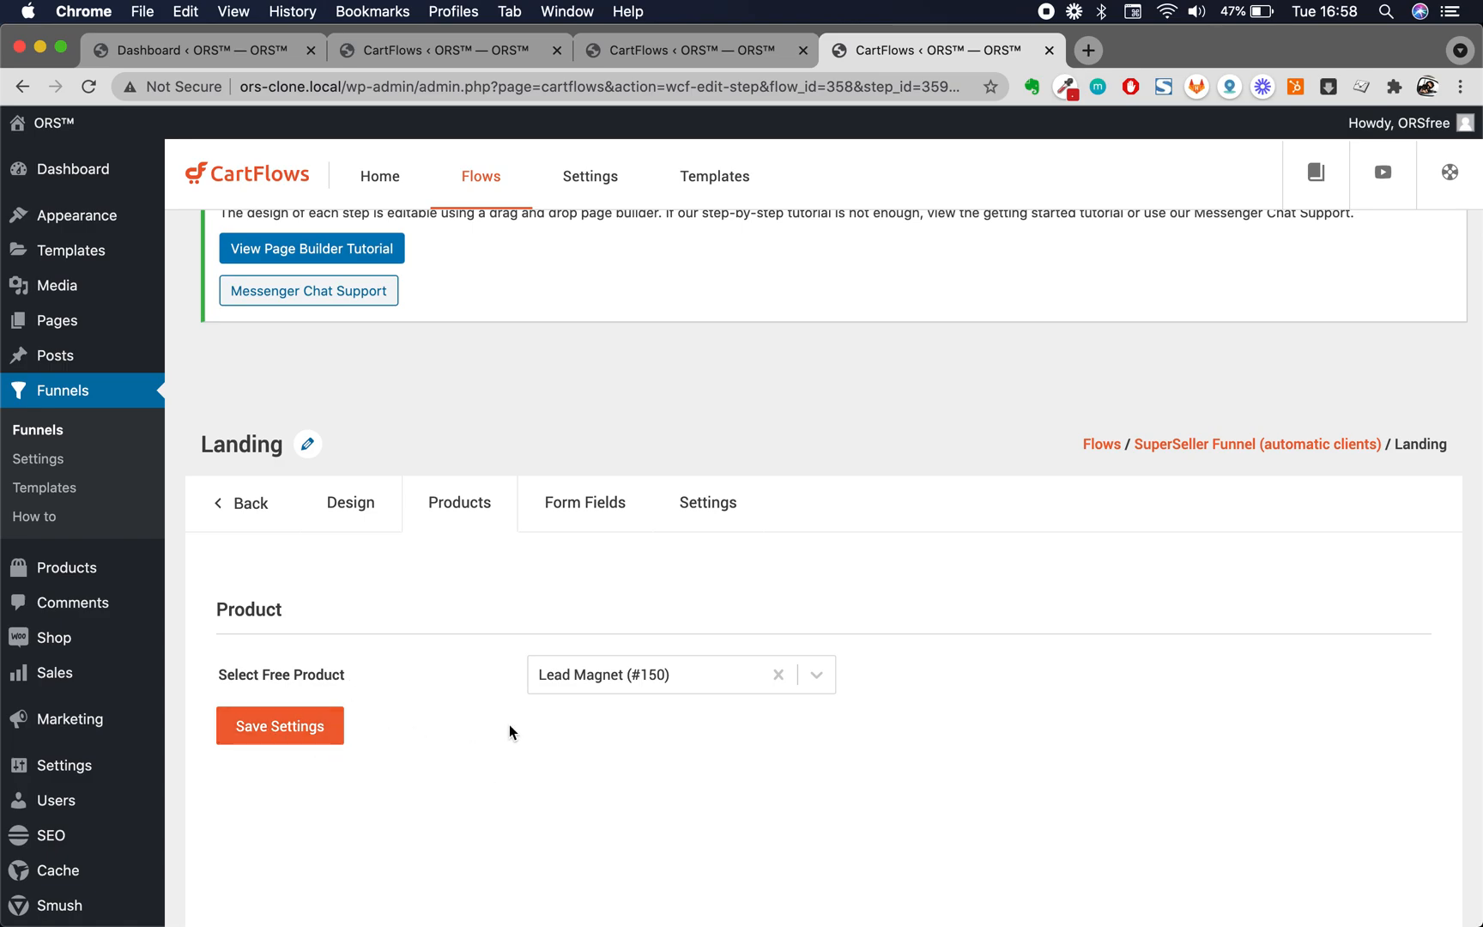
Check what the Landing step's form fields page offers for customizing the optin form
{"action": "left_click", "coordinate": [584, 512]}
{"action": "scroll", "coordinate": [448, 689], "scroll_direction": "down", "scroll_amount": 2}
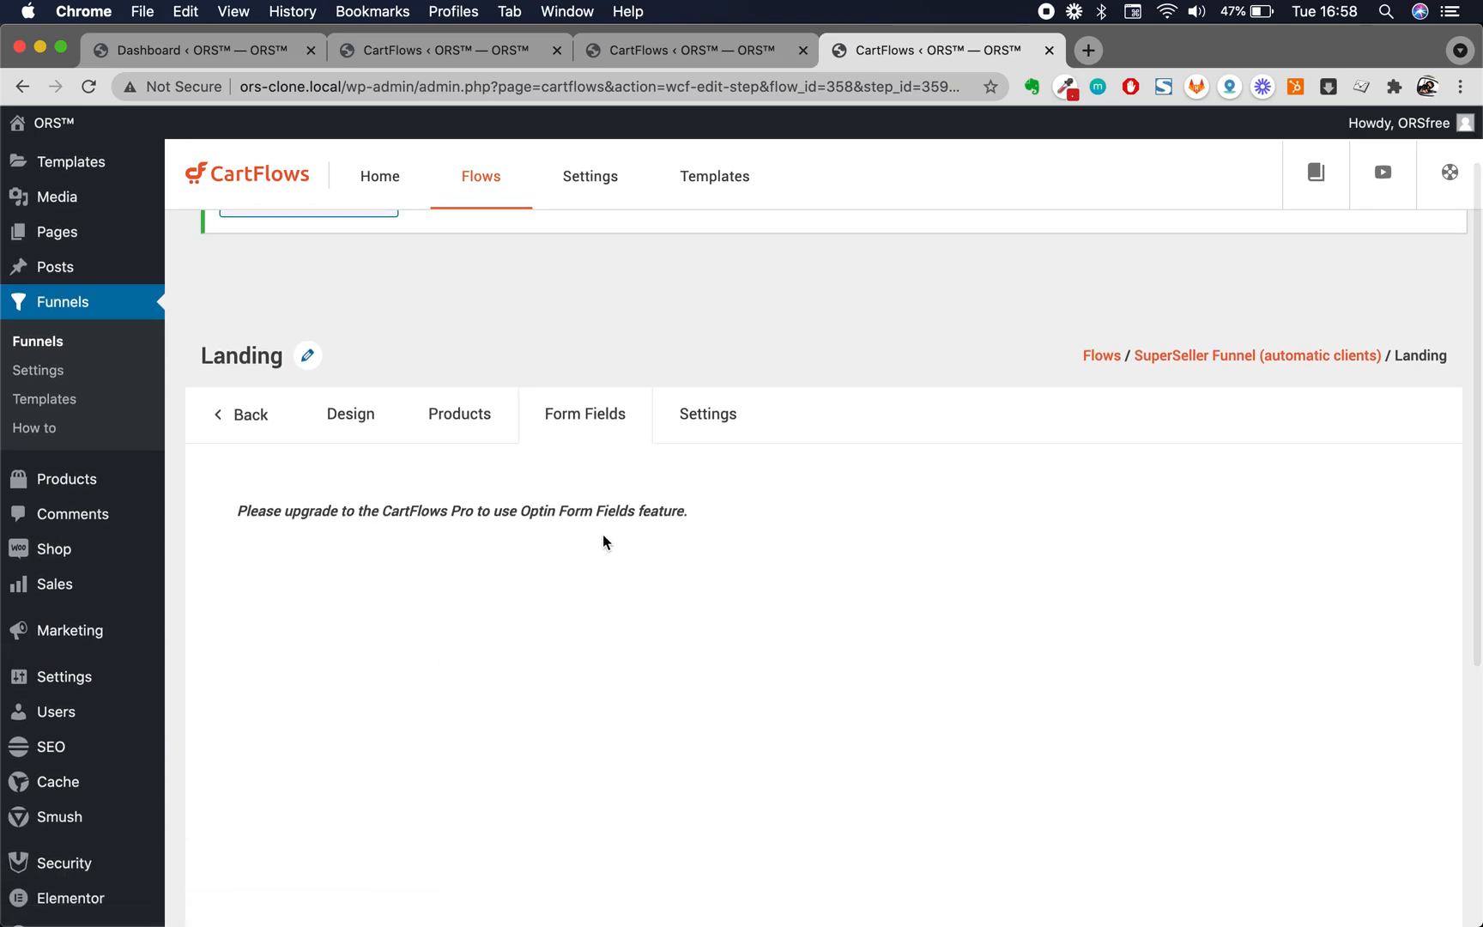
{"action": "double_click", "coordinate": [419, 509]}
{"action": "triple_click", "coordinate": [419, 509]}
{"action": "left_click", "coordinate": [478, 520]}
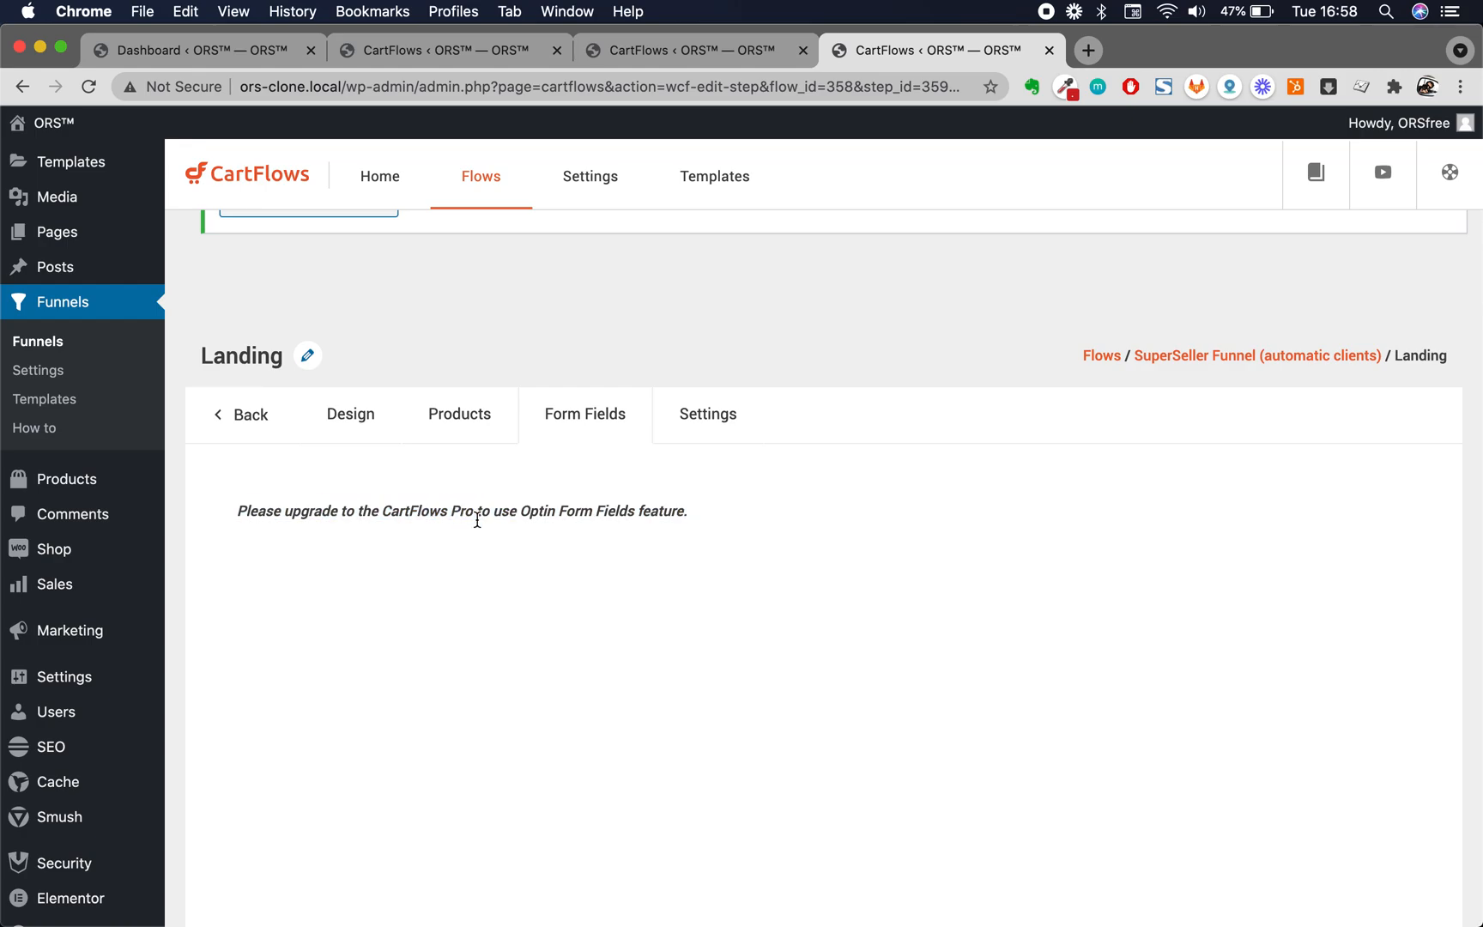
{"action": "scroll", "coordinate": [564, 637], "scroll_direction": "up", "scroll_amount": 3}
{"action": "mouse_move", "coordinate": [166, 682]}
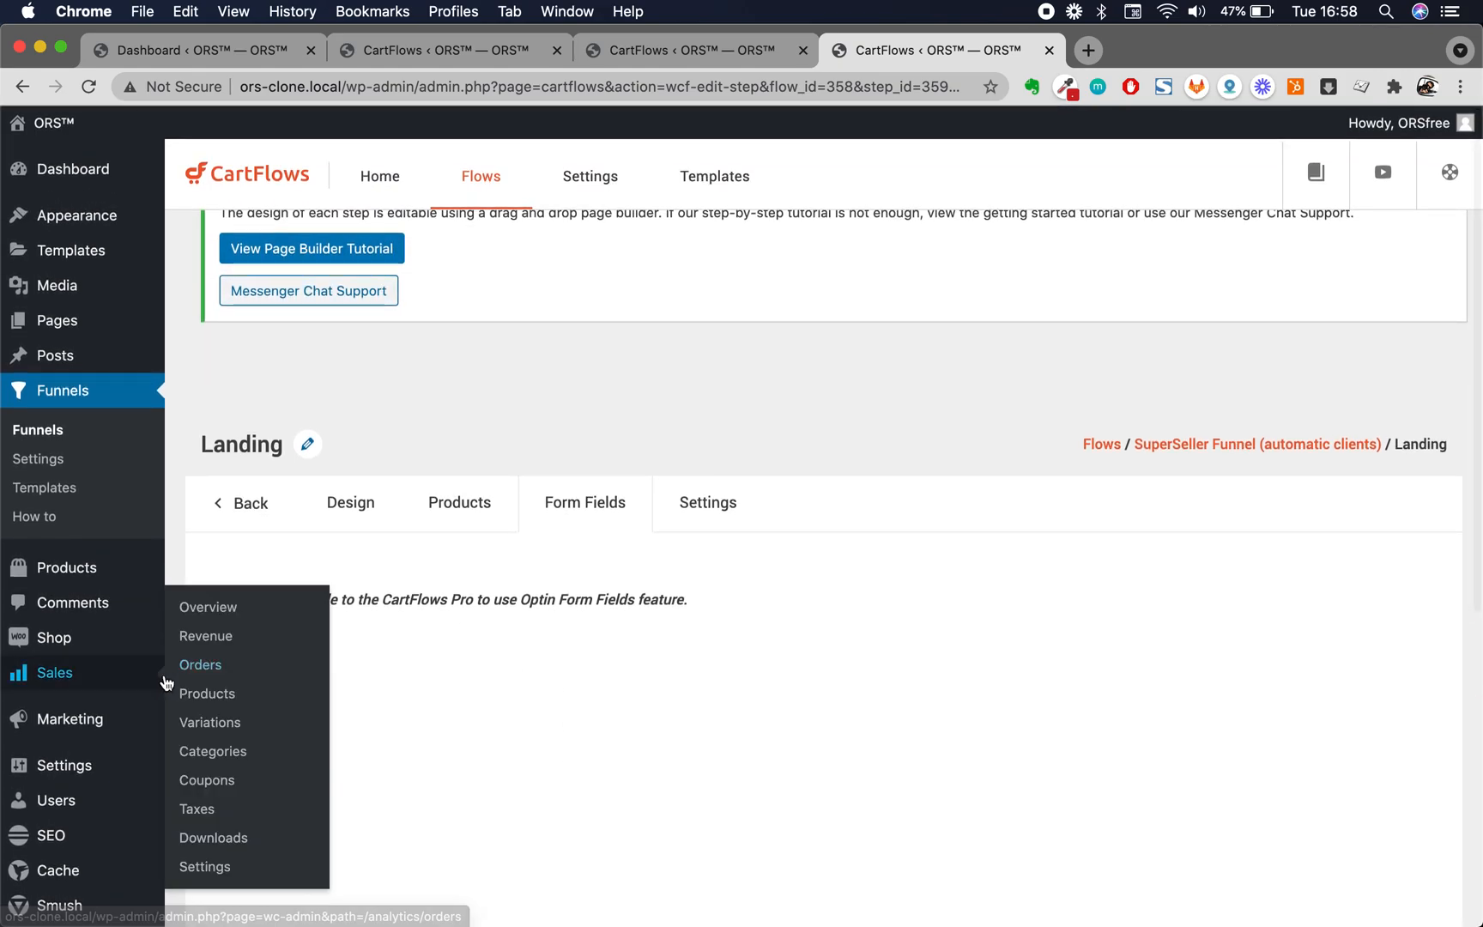
{"action": "scroll", "coordinate": [34, 772], "scroll_direction": "down", "scroll_amount": 5}
{"action": "mouse_move", "coordinate": [40, 729]}
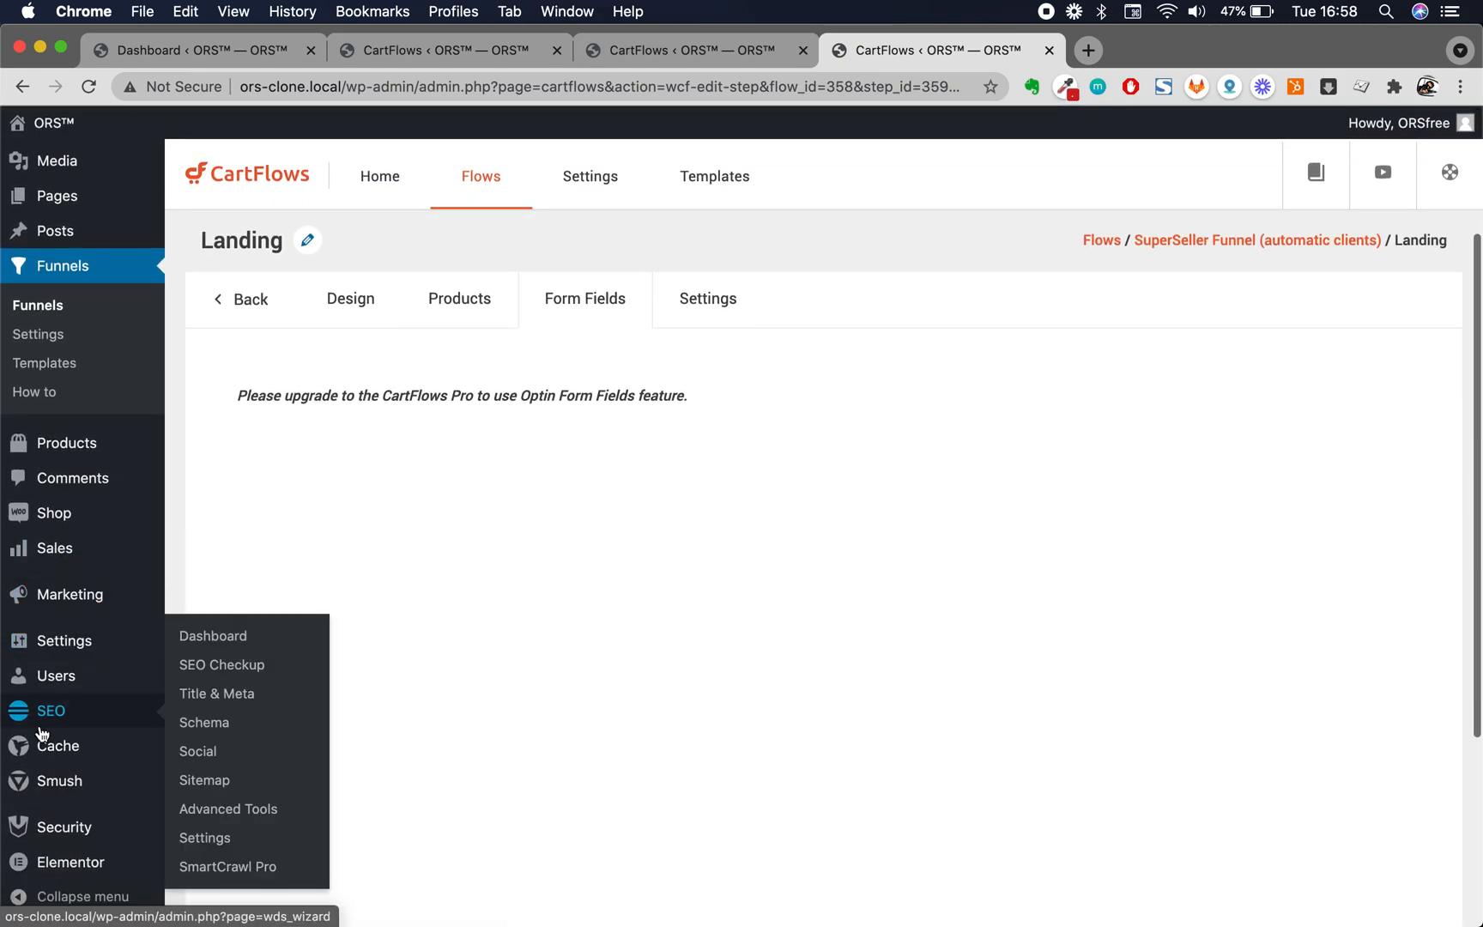
{"action": "scroll", "coordinate": [467, 574], "scroll_direction": "up", "scroll_amount": 5}
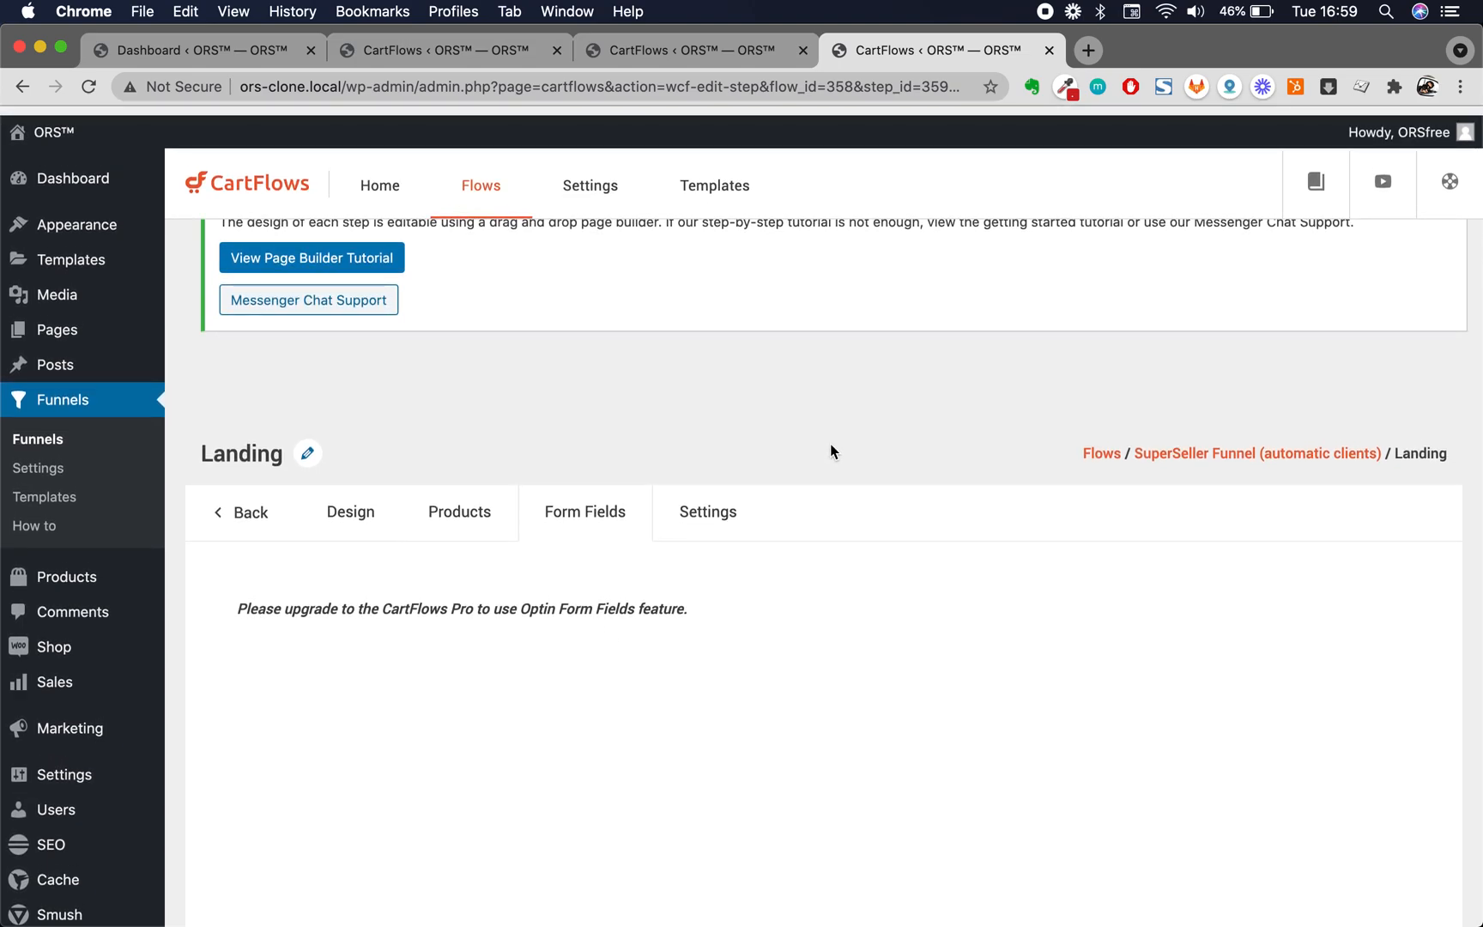
View the Landing step's shortcode settings and its general settings
{"action": "left_click", "coordinate": [716, 515]}
{"action": "scroll", "coordinate": [627, 762], "scroll_direction": "down", "scroll_amount": 1}
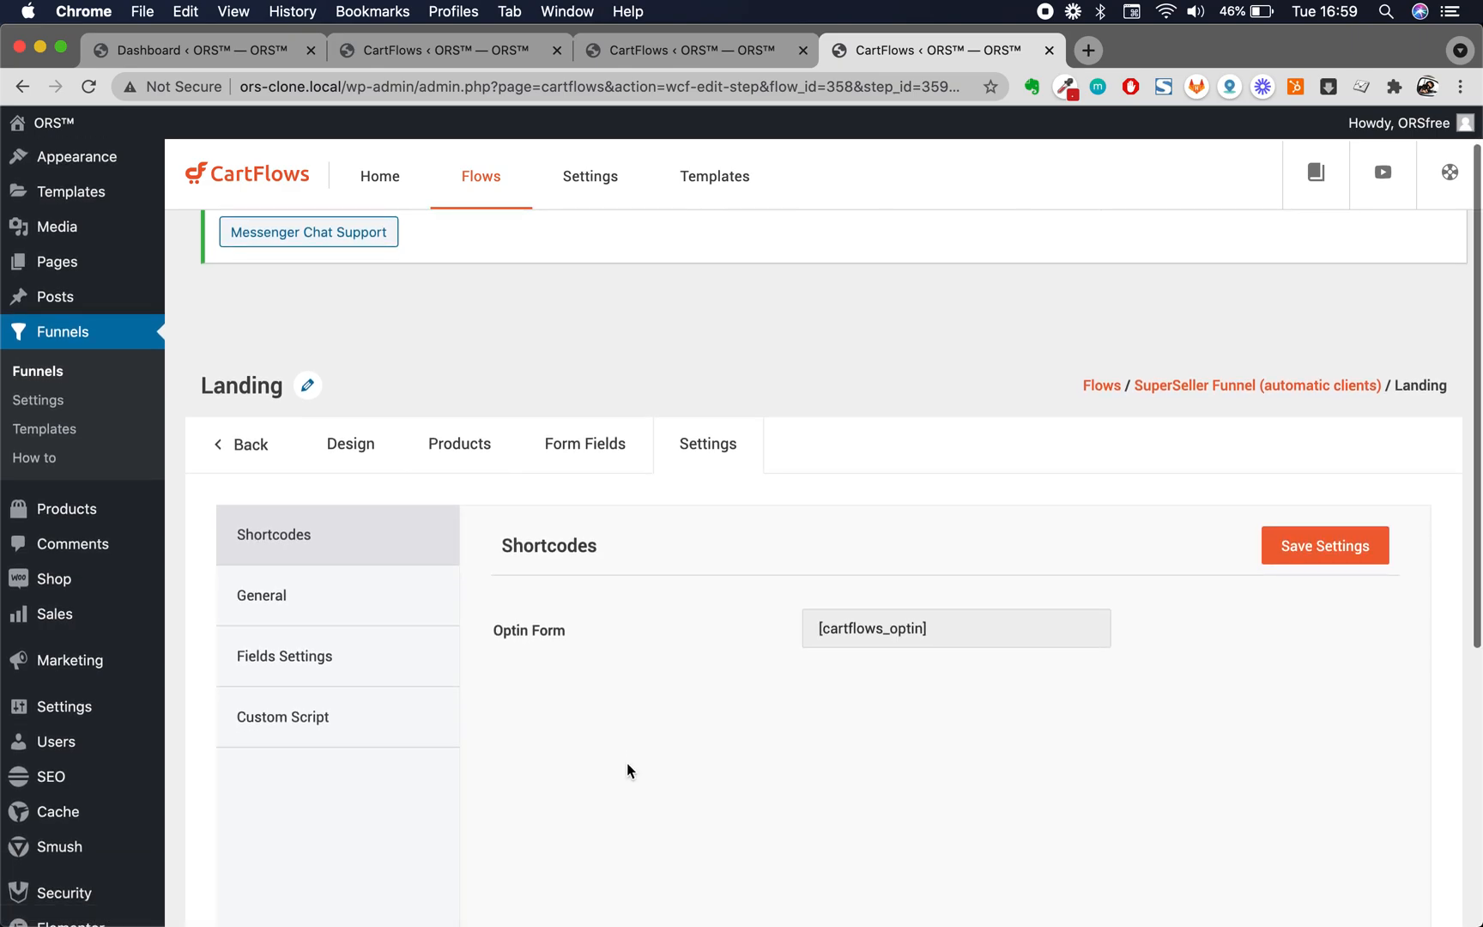
{"action": "scroll", "coordinate": [678, 743], "scroll_direction": "down", "scroll_amount": 3}
{"action": "left_click", "coordinate": [357, 403]}
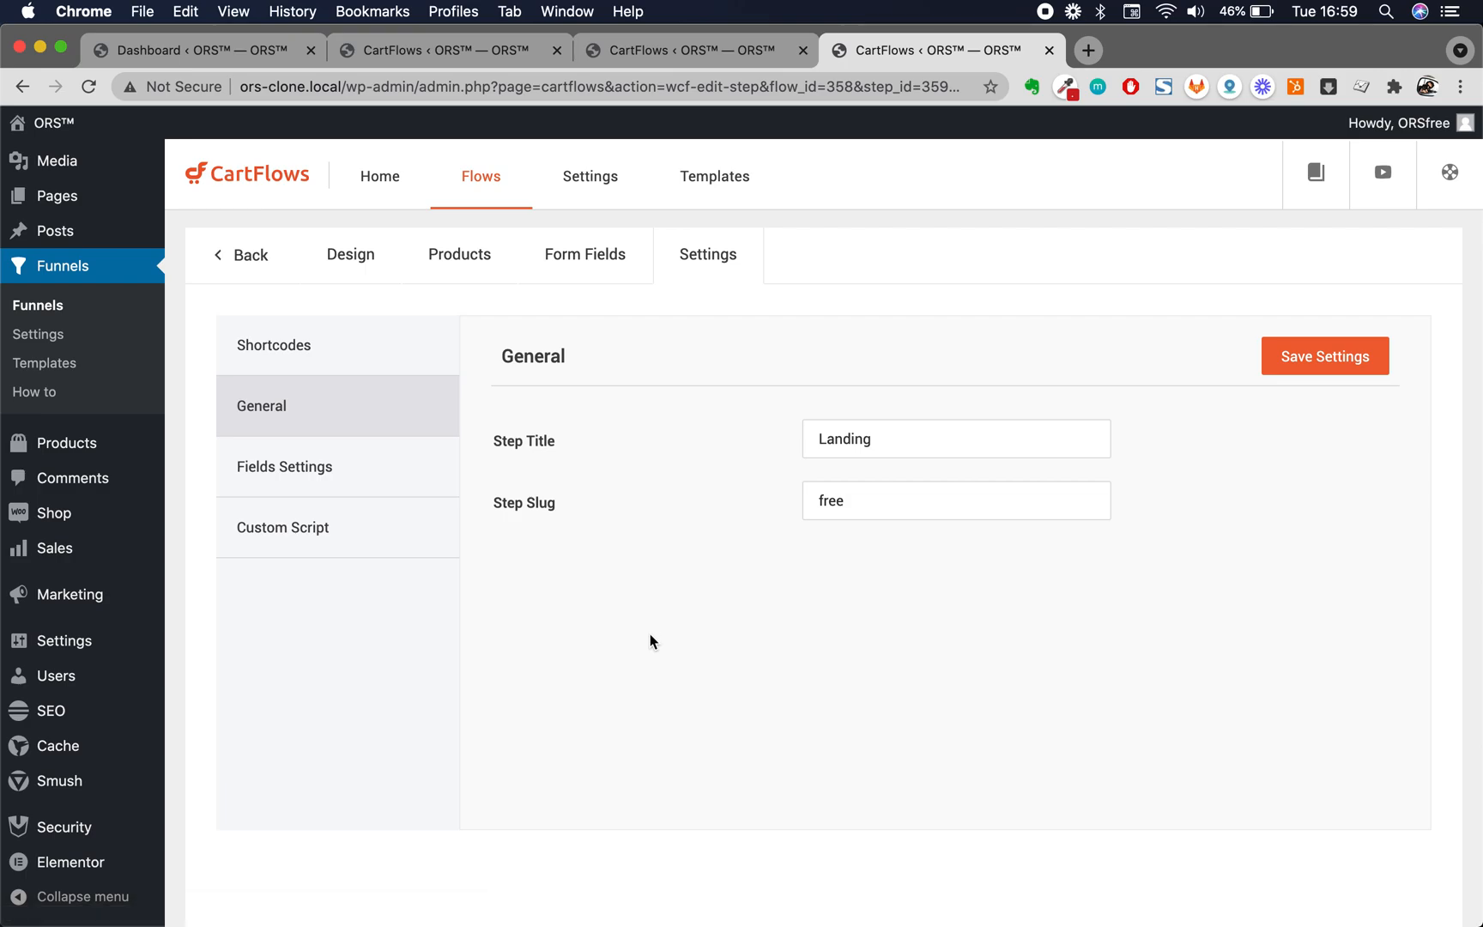
Examine the Landing step's title and slug fields in the general settings
{"action": "double_click", "coordinate": [907, 442]}
{"action": "left_click", "coordinate": [884, 504]}
{"action": "double_click", "coordinate": [883, 504]}
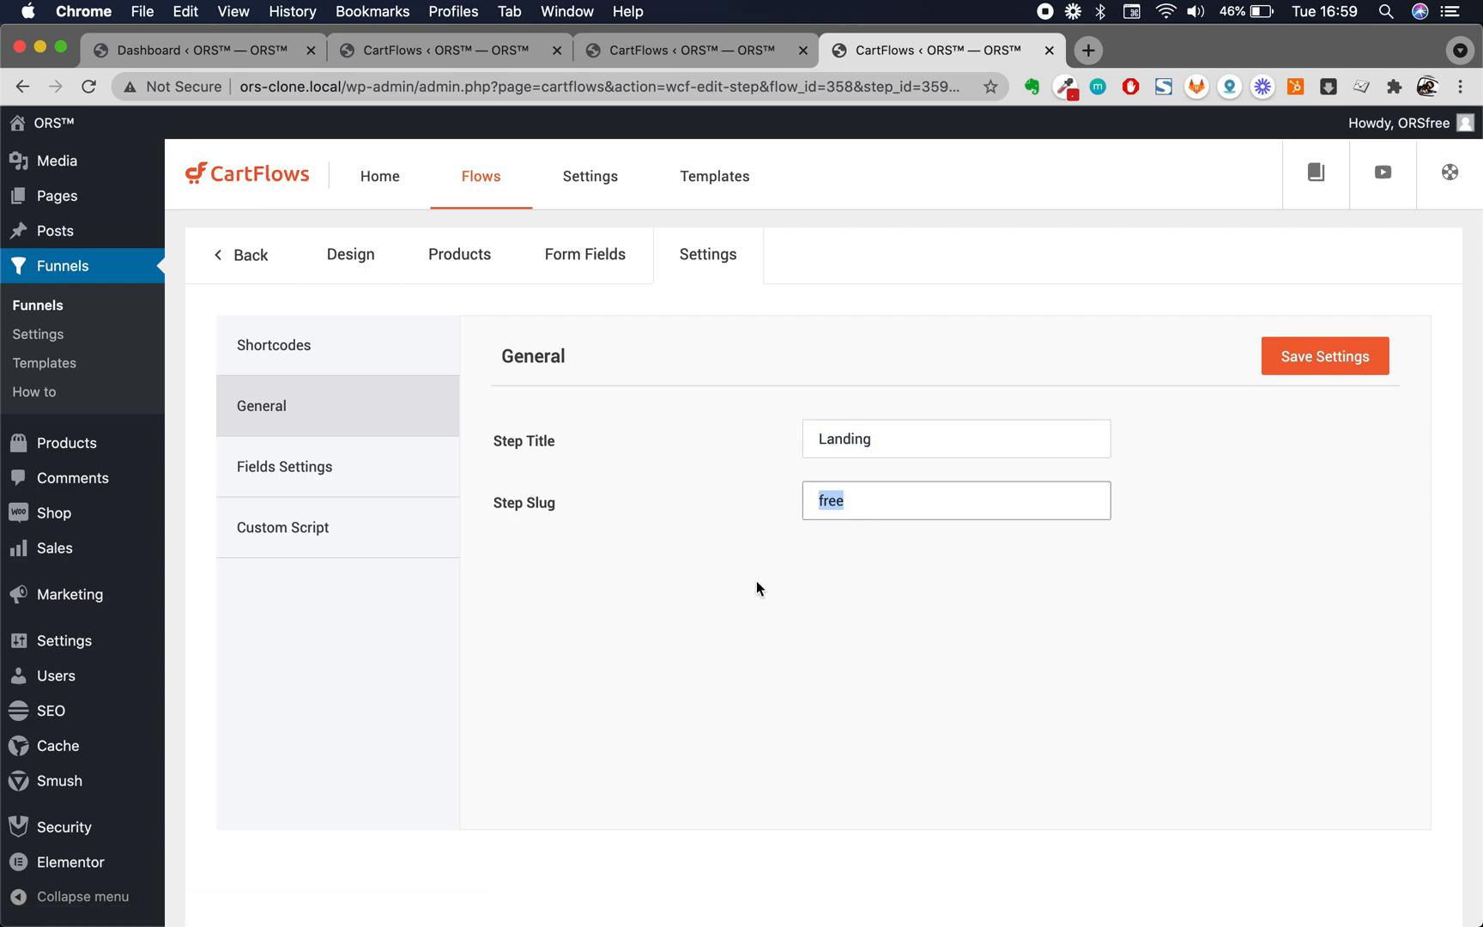
{"action": "scroll", "coordinate": [691, 612], "scroll_direction": "up", "scroll_amount": 3}
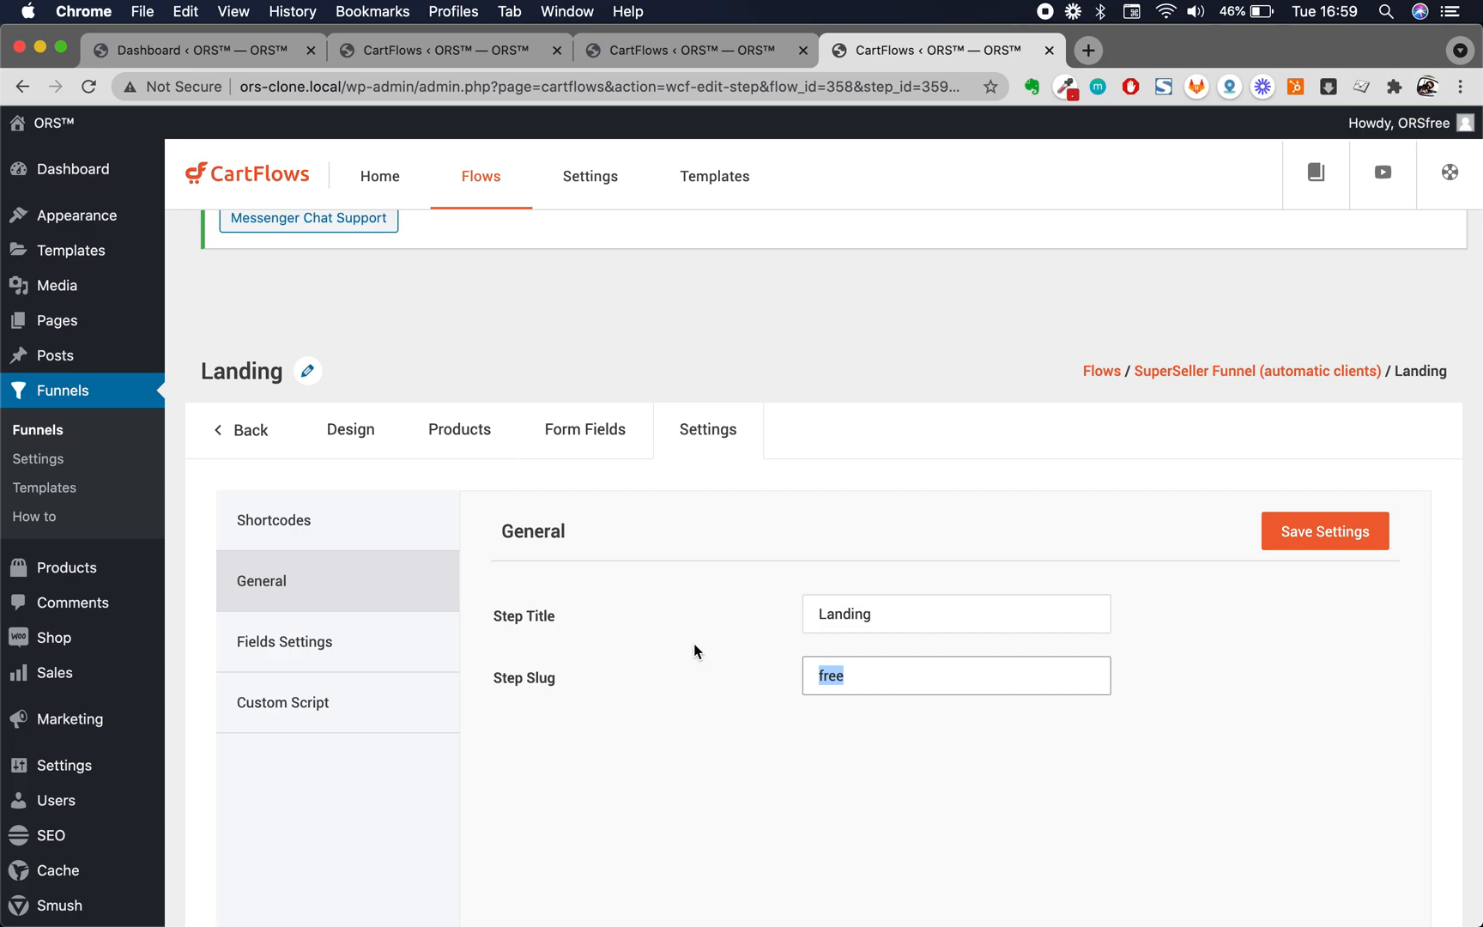
{"action": "left_click", "coordinate": [895, 678]}
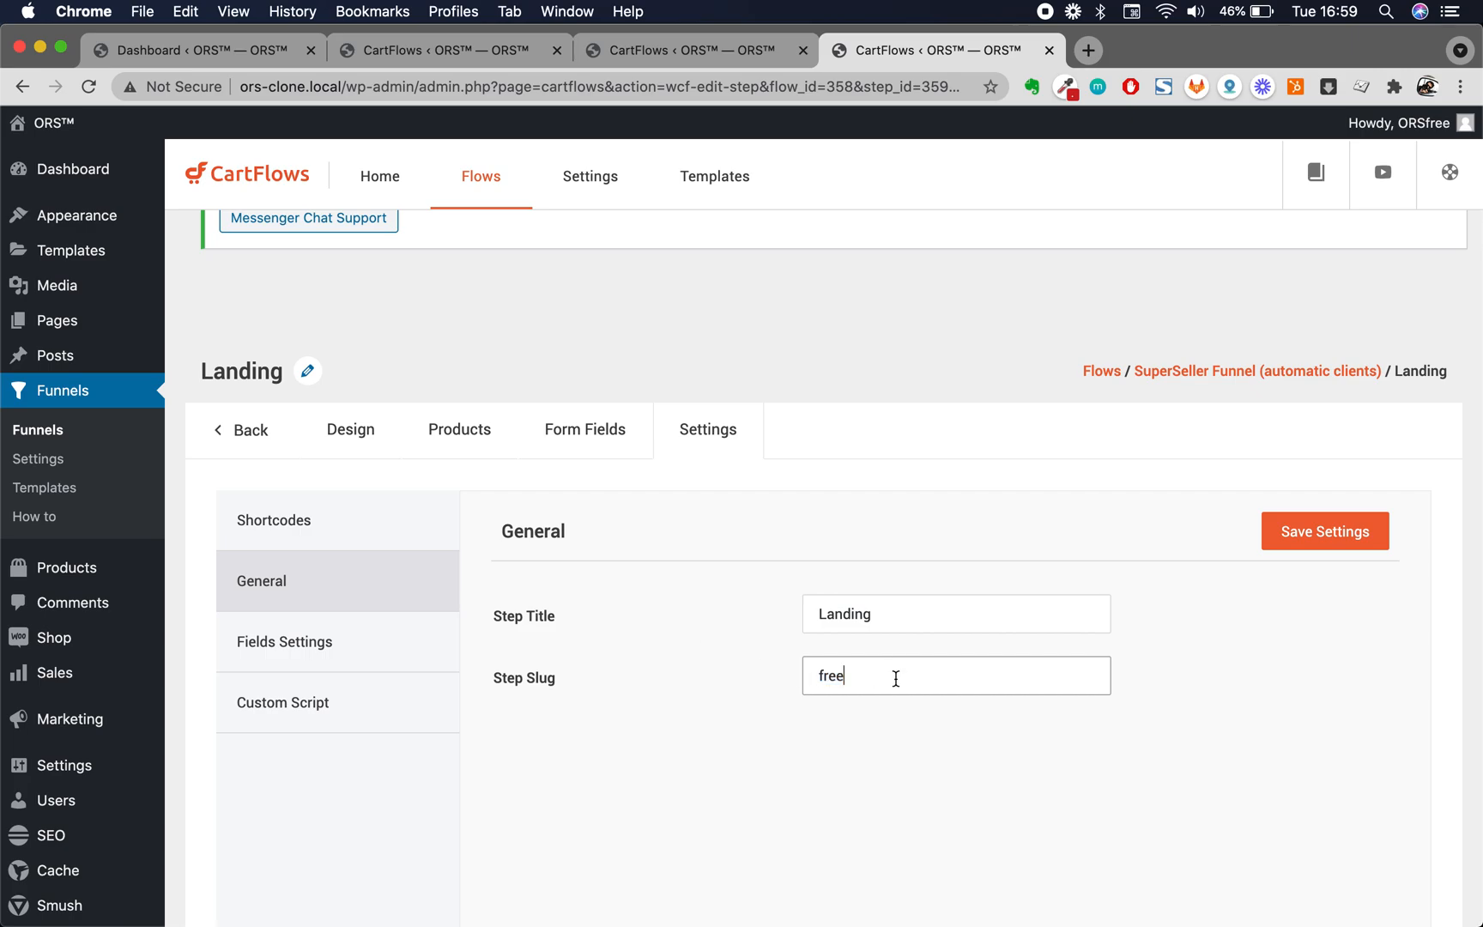
{"action": "double_click", "coordinate": [851, 677]}
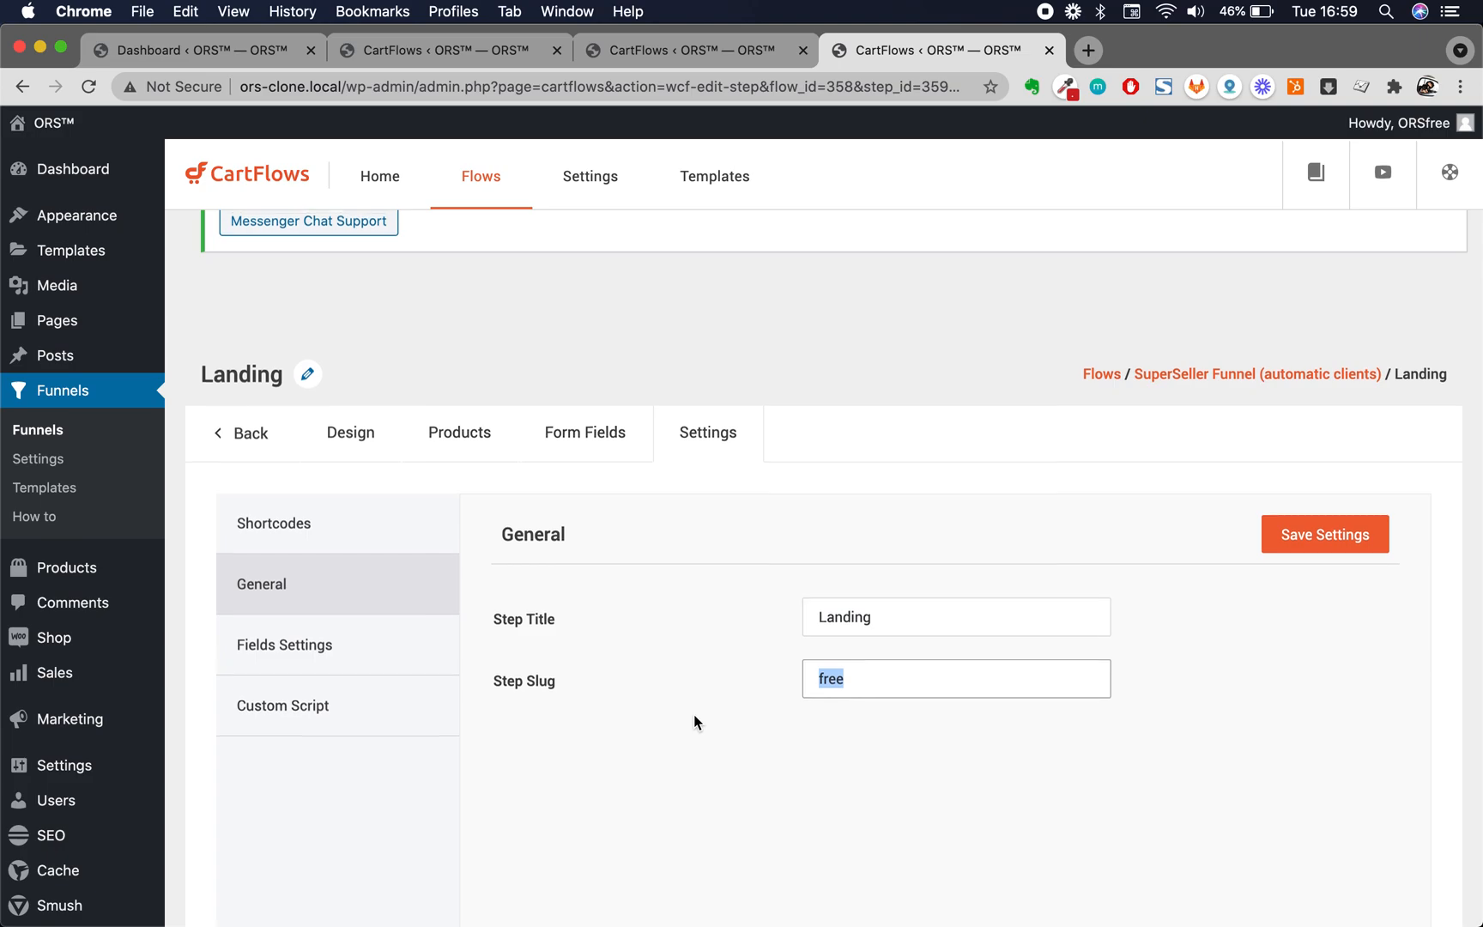
{"action": "scroll", "coordinate": [695, 721], "scroll_direction": "up", "scroll_amount": 1}
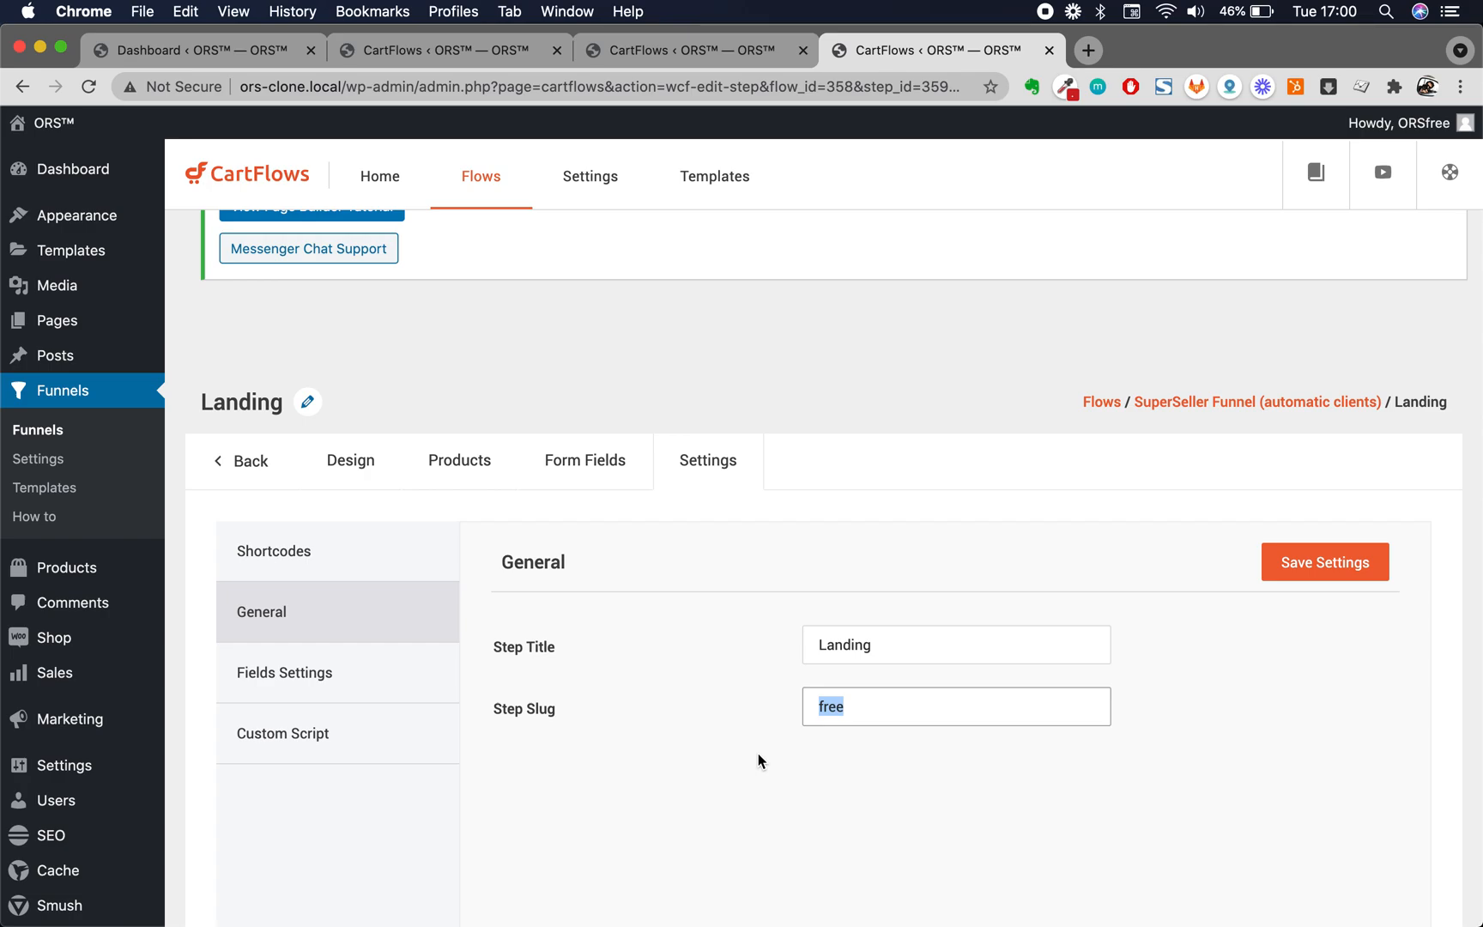
{"action": "left_click", "coordinate": [845, 715]}
{"action": "double_click", "coordinate": [845, 713]}
{"action": "left_click", "coordinate": [846, 712]}
{"action": "double_click", "coordinate": [845, 713]}
{"action": "left_click", "coordinate": [650, 819]}
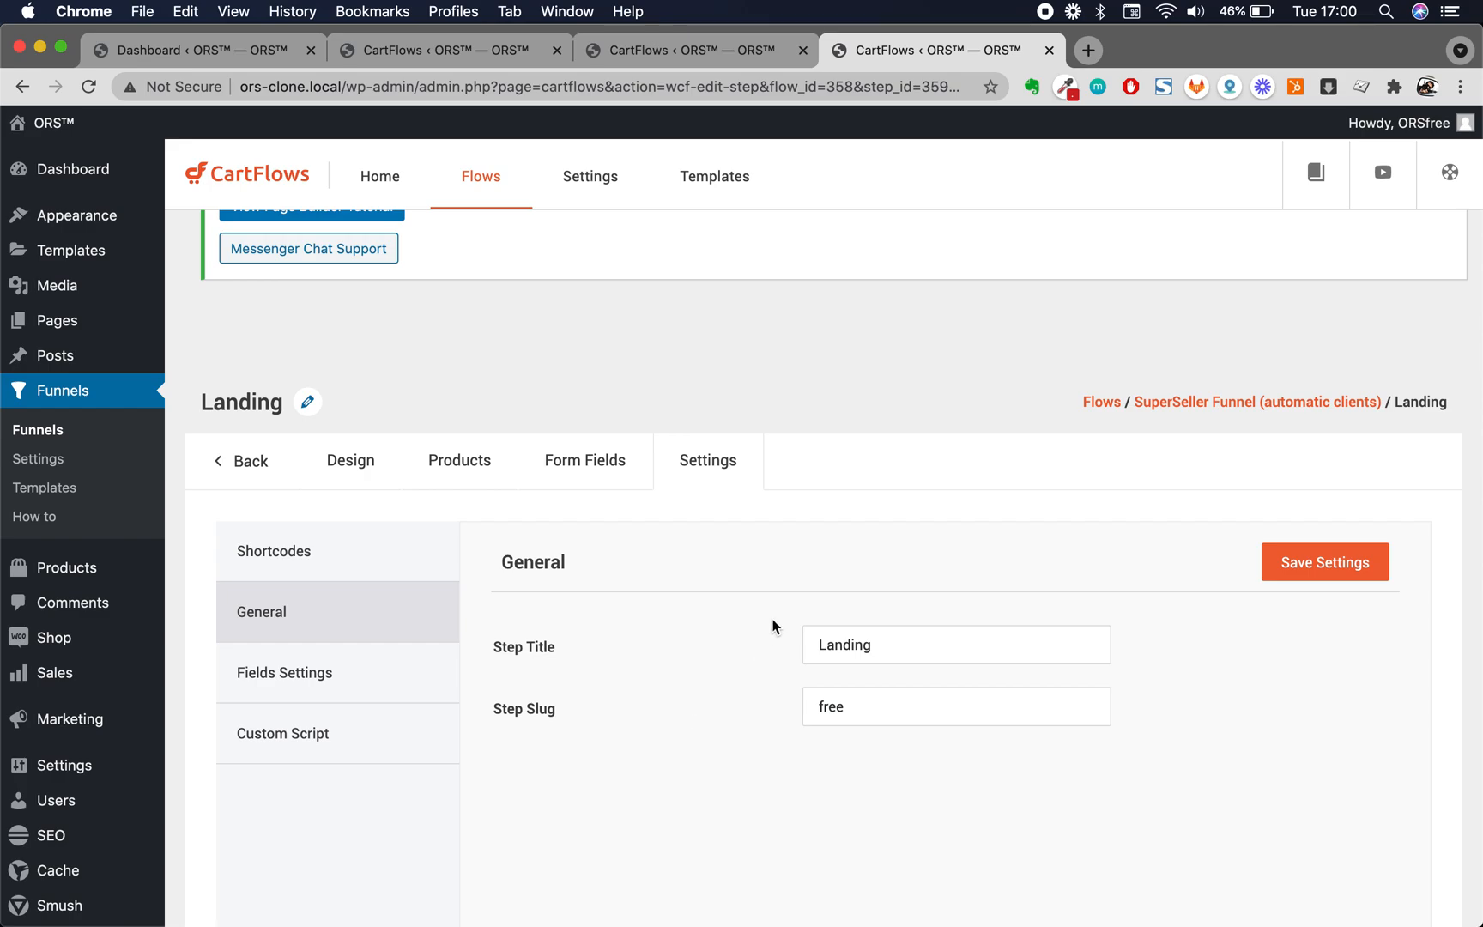
Reopen the Landing step from the funnel's step list, discarding unsaved changes, and open it in the Elementor editor
{"action": "scroll", "coordinate": [536, 631], "scroll_direction": "up", "scroll_amount": 2}
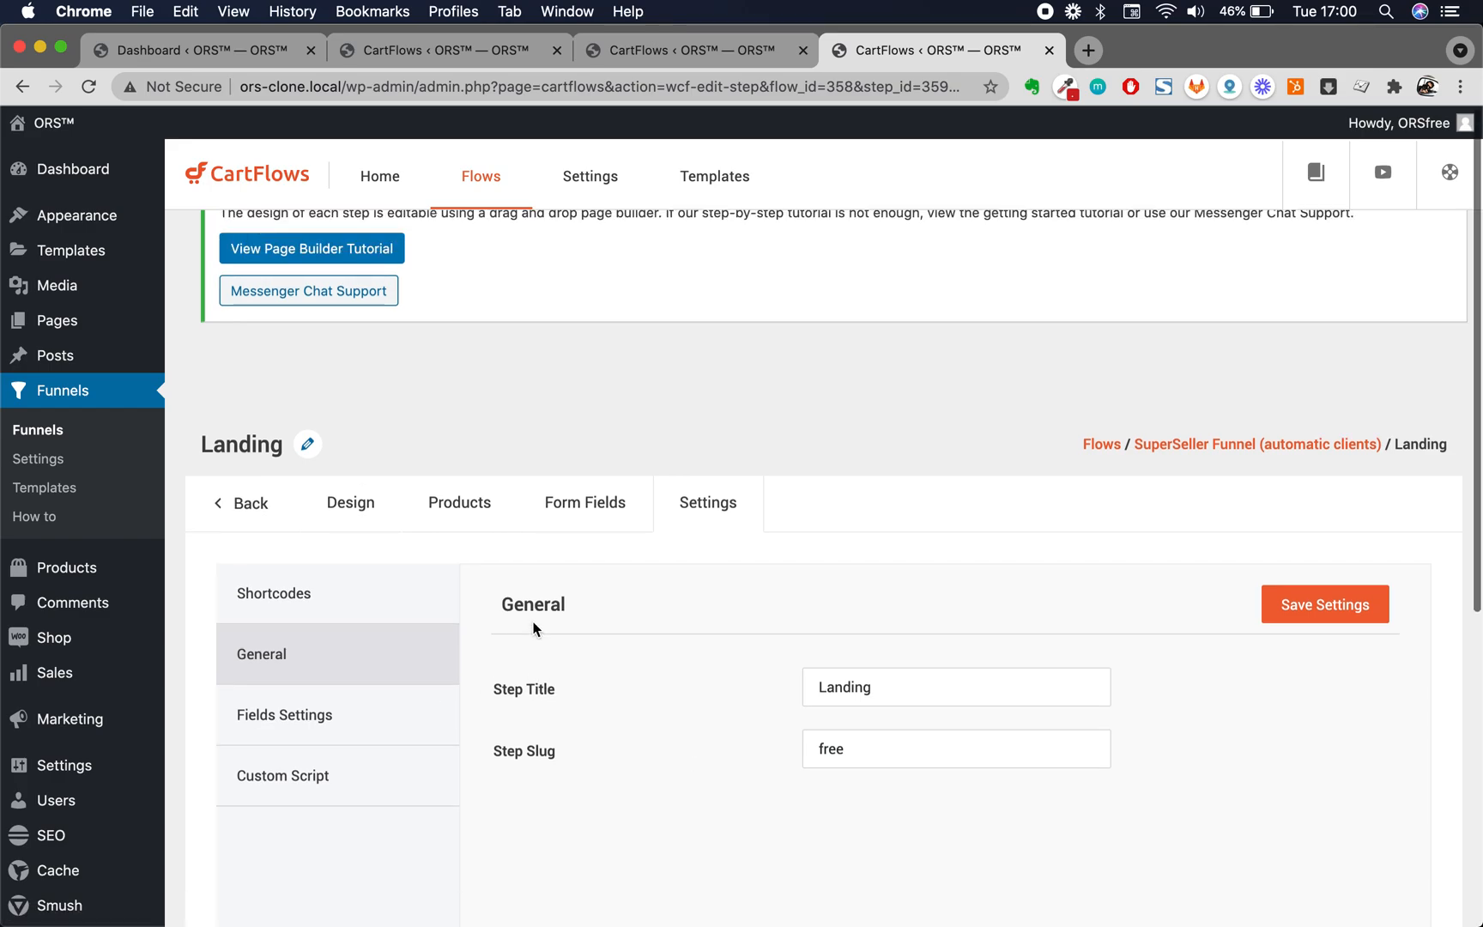
{"action": "left_click", "coordinate": [262, 503]}
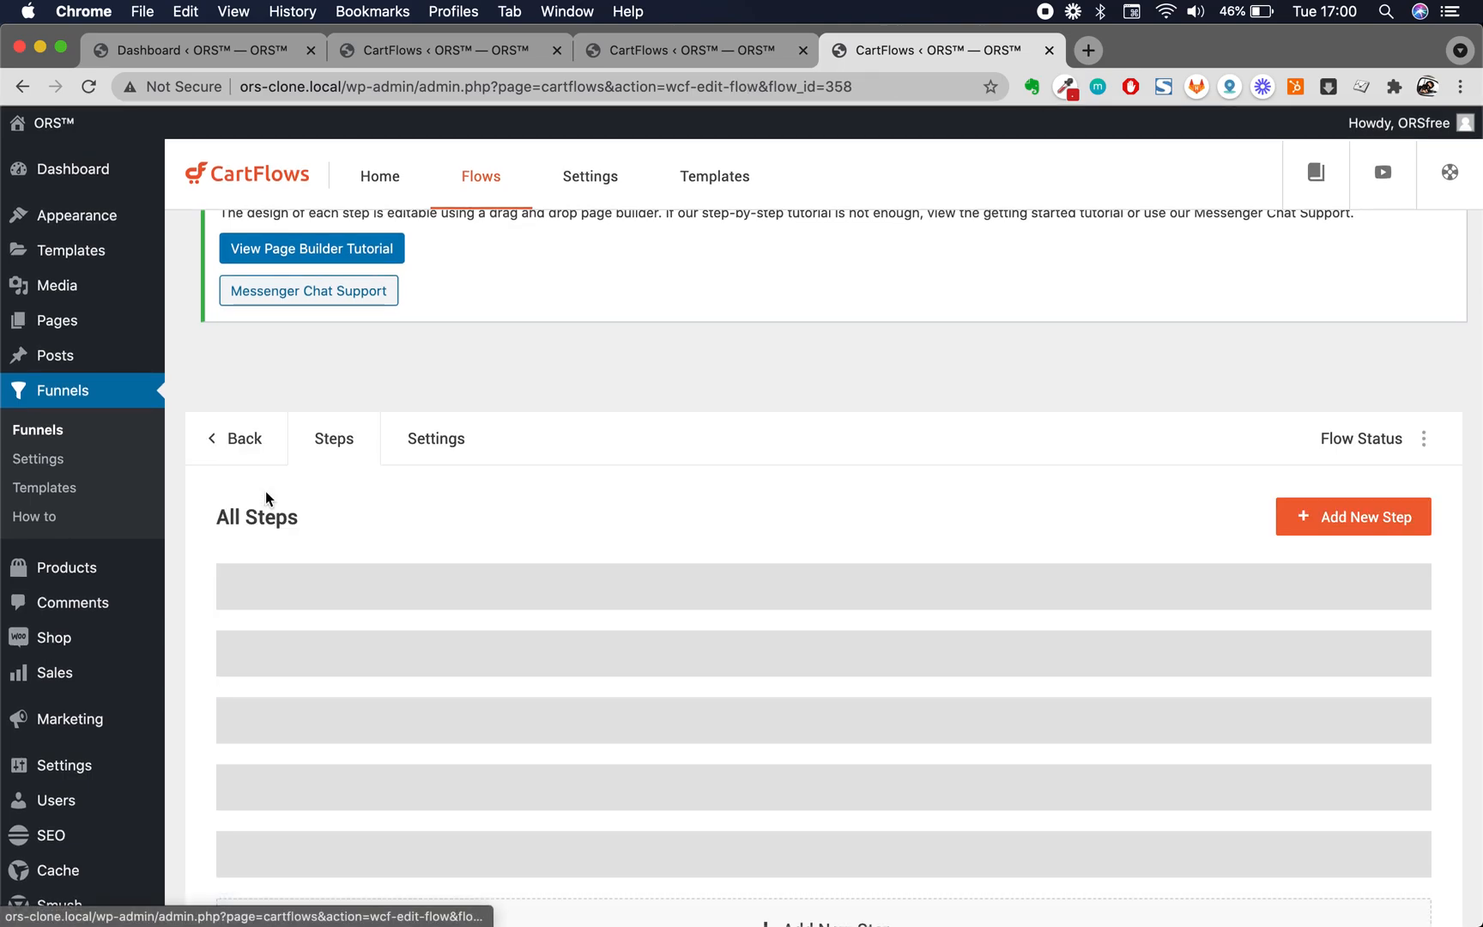
{"action": "scroll", "coordinate": [631, 639], "scroll_direction": "down", "scroll_amount": 3}
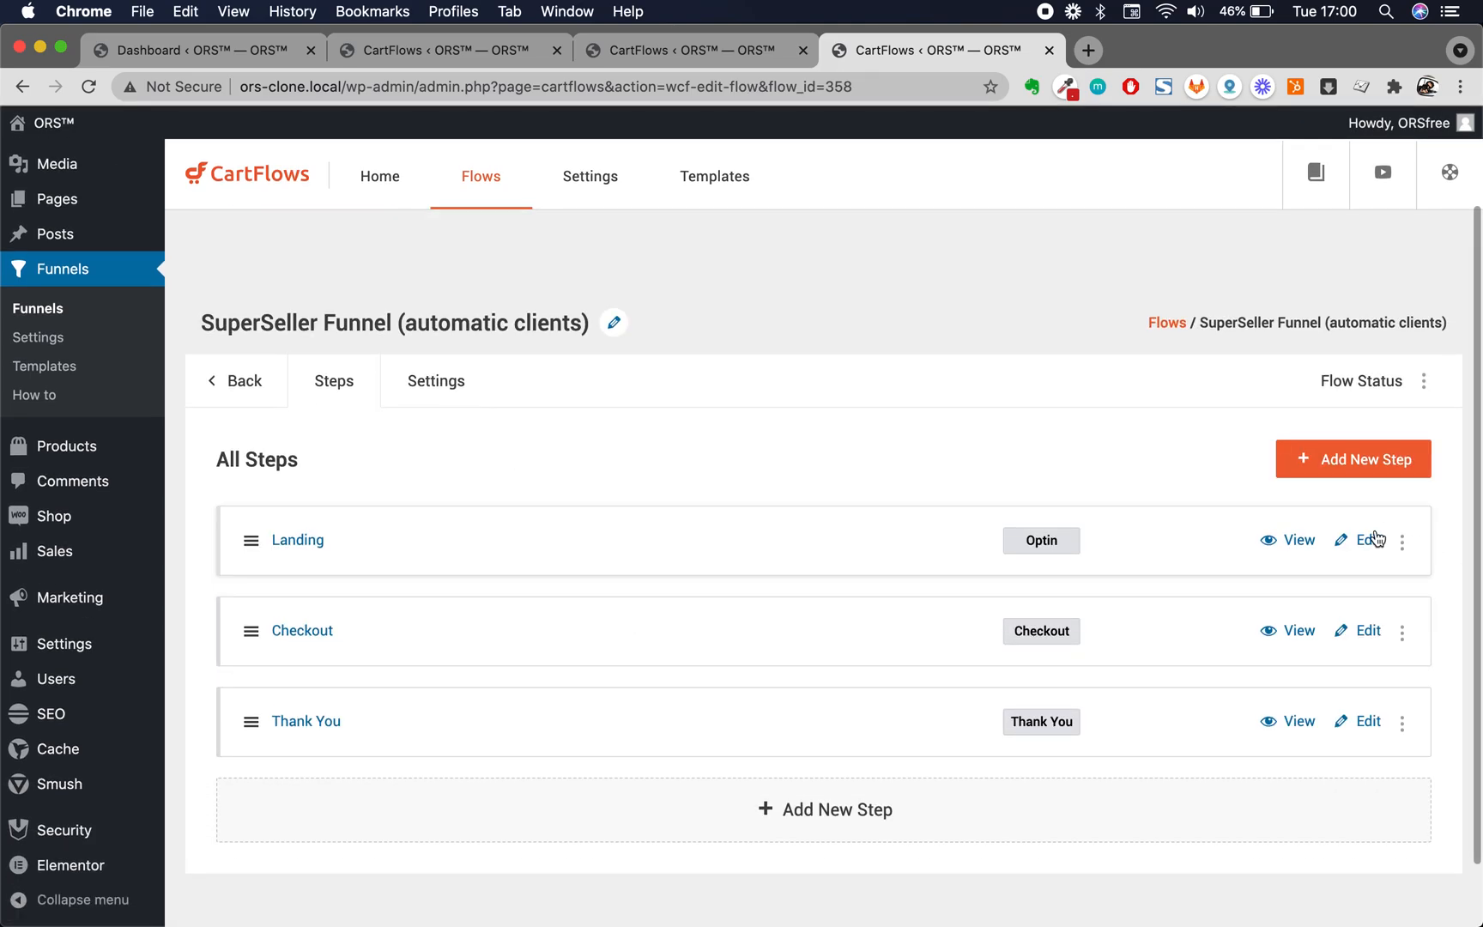
{"action": "left_click", "coordinate": [1368, 539]}
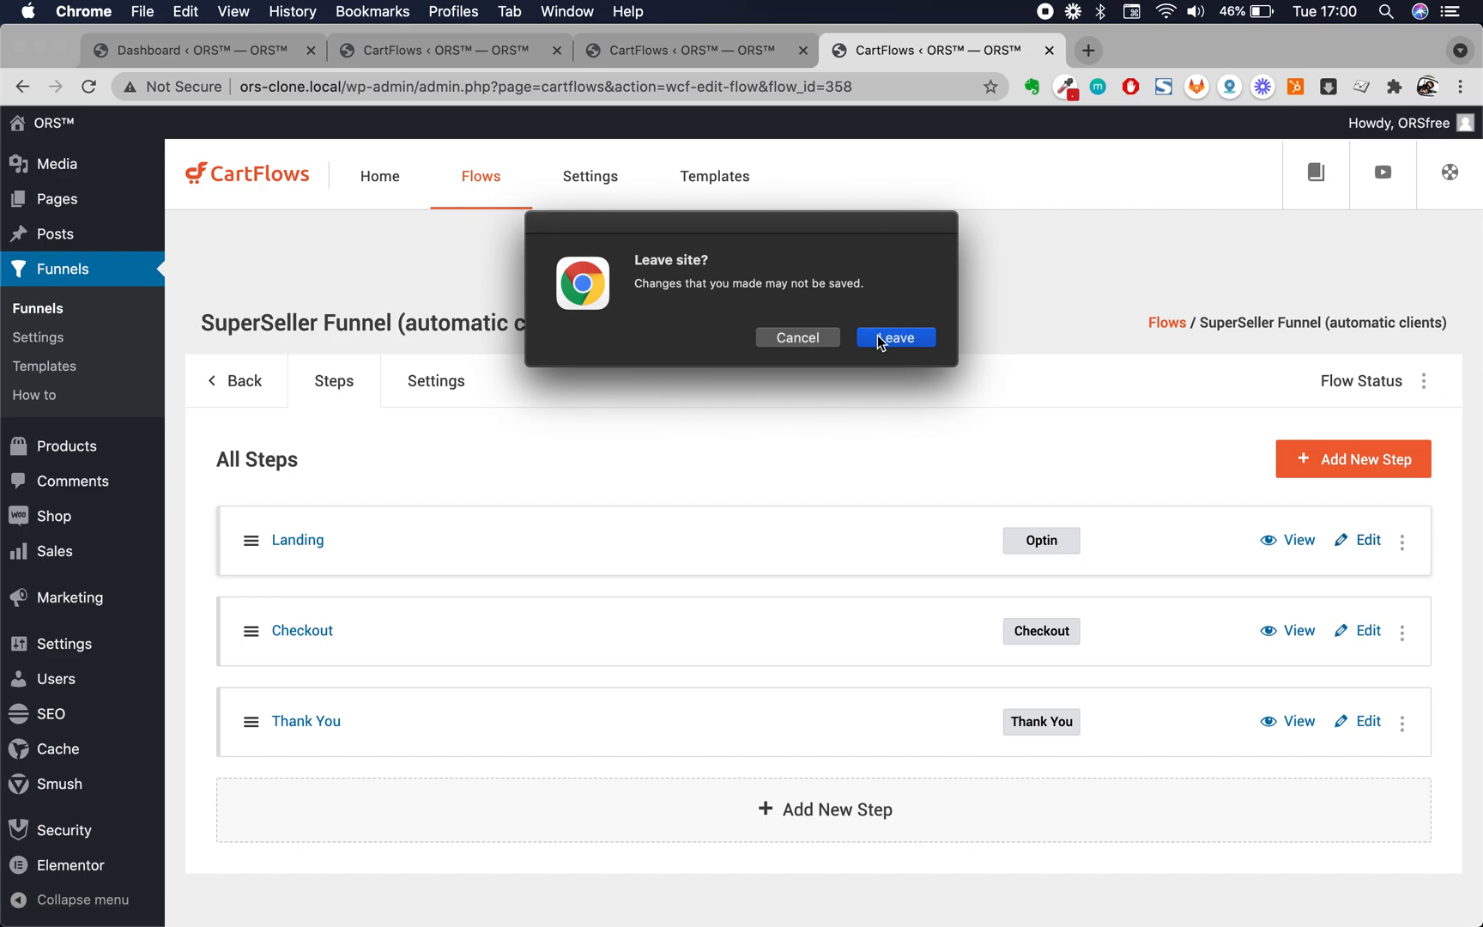
{"action": "left_click", "coordinate": [869, 339]}
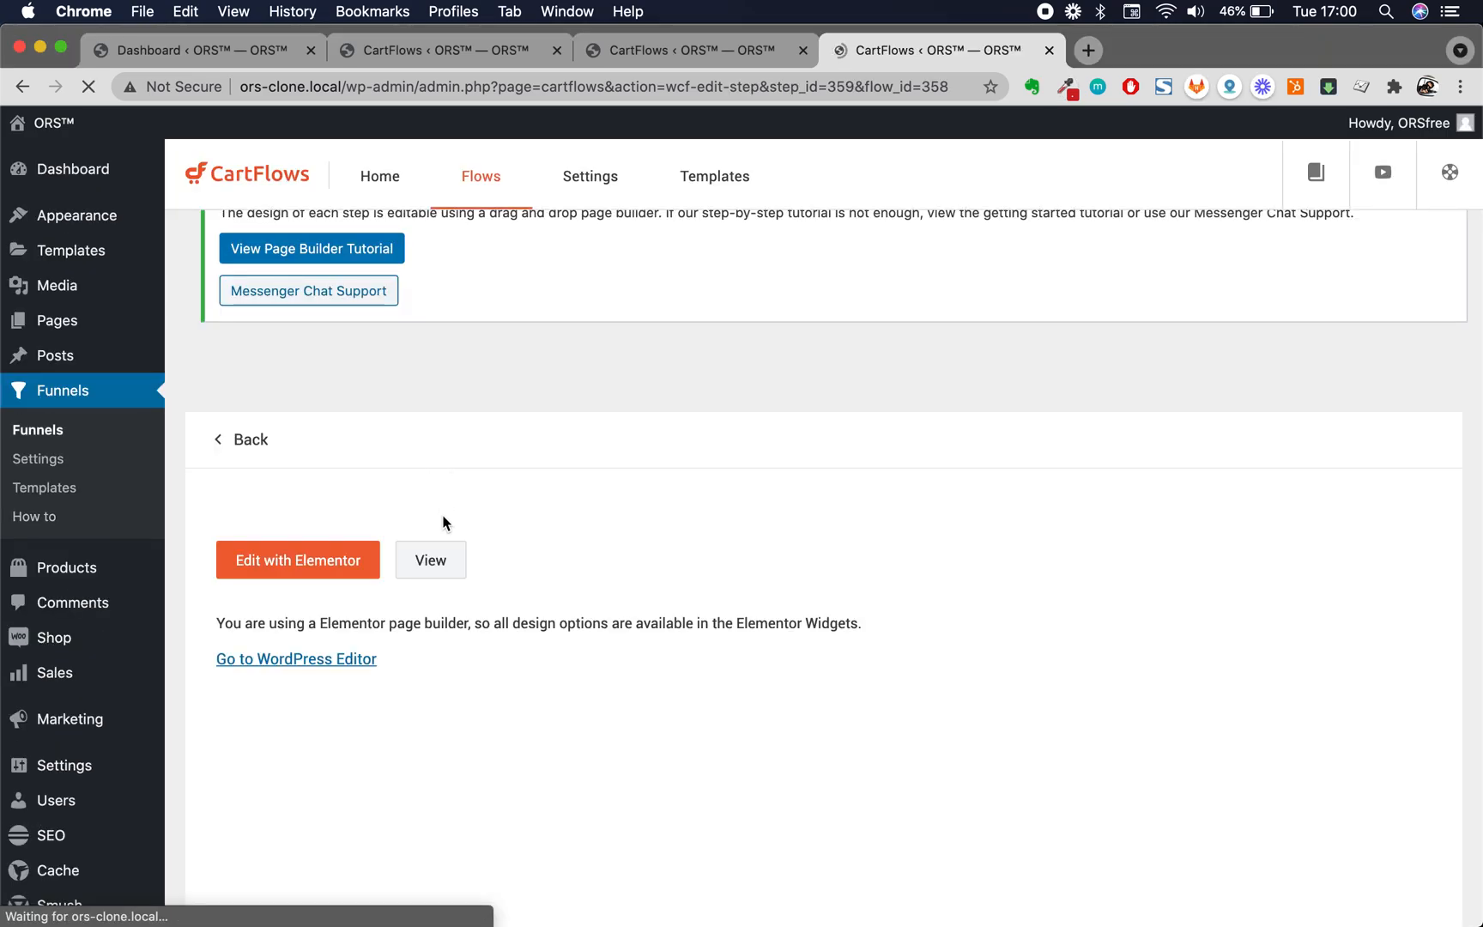
{"action": "left_click", "coordinate": [299, 656]}
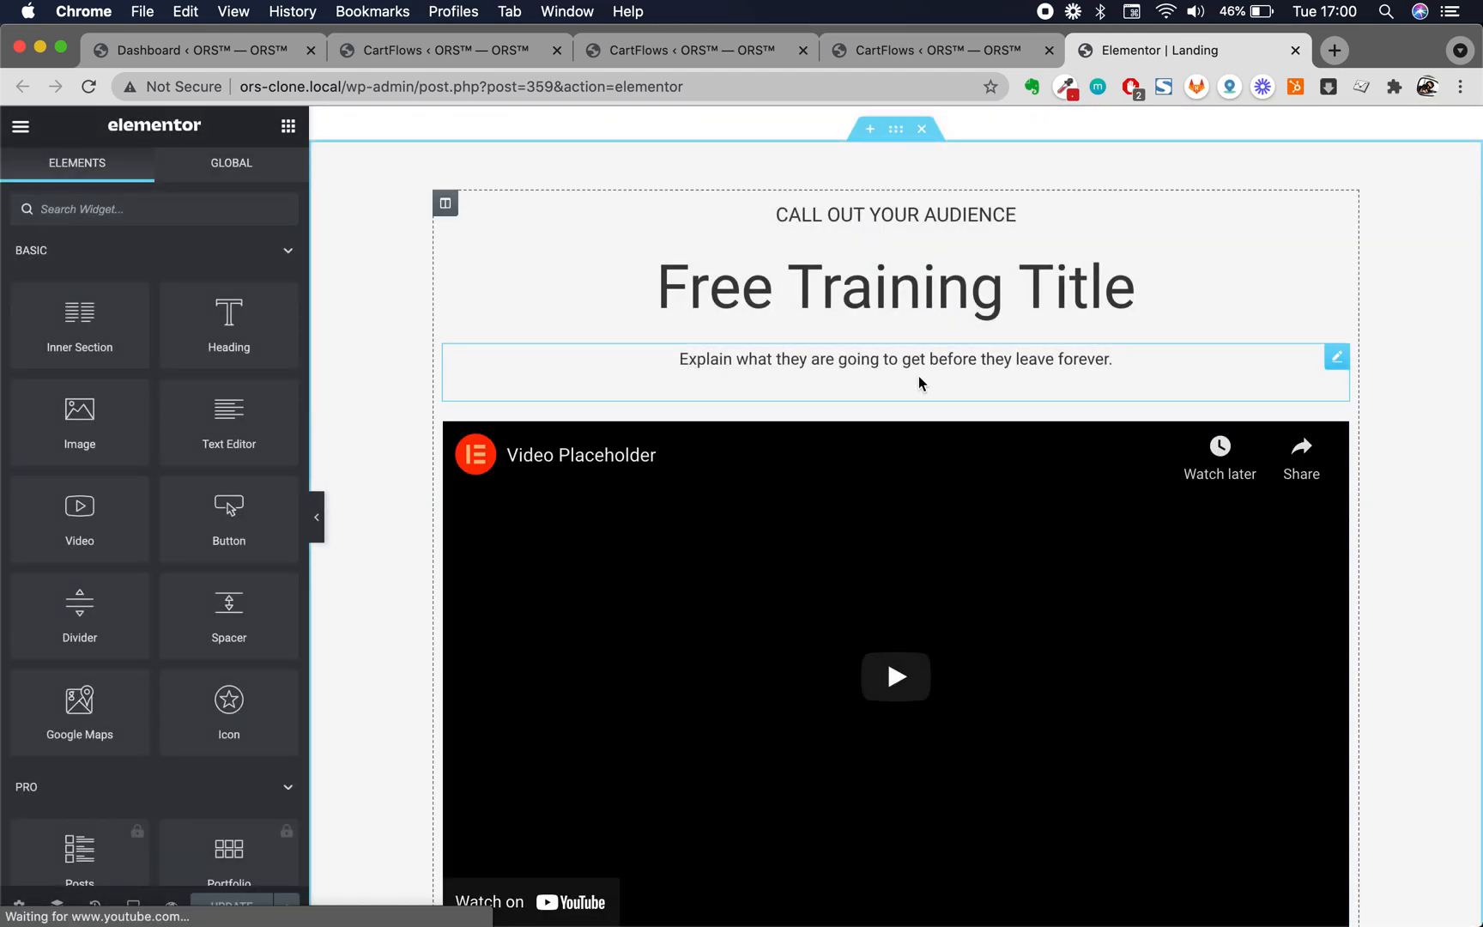
Look over the Landing page in Elementor, from the title and video to the benefit boxes, optin form and footer
{"action": "scroll", "coordinate": [919, 382], "scroll_direction": "down", "scroll_amount": 5}
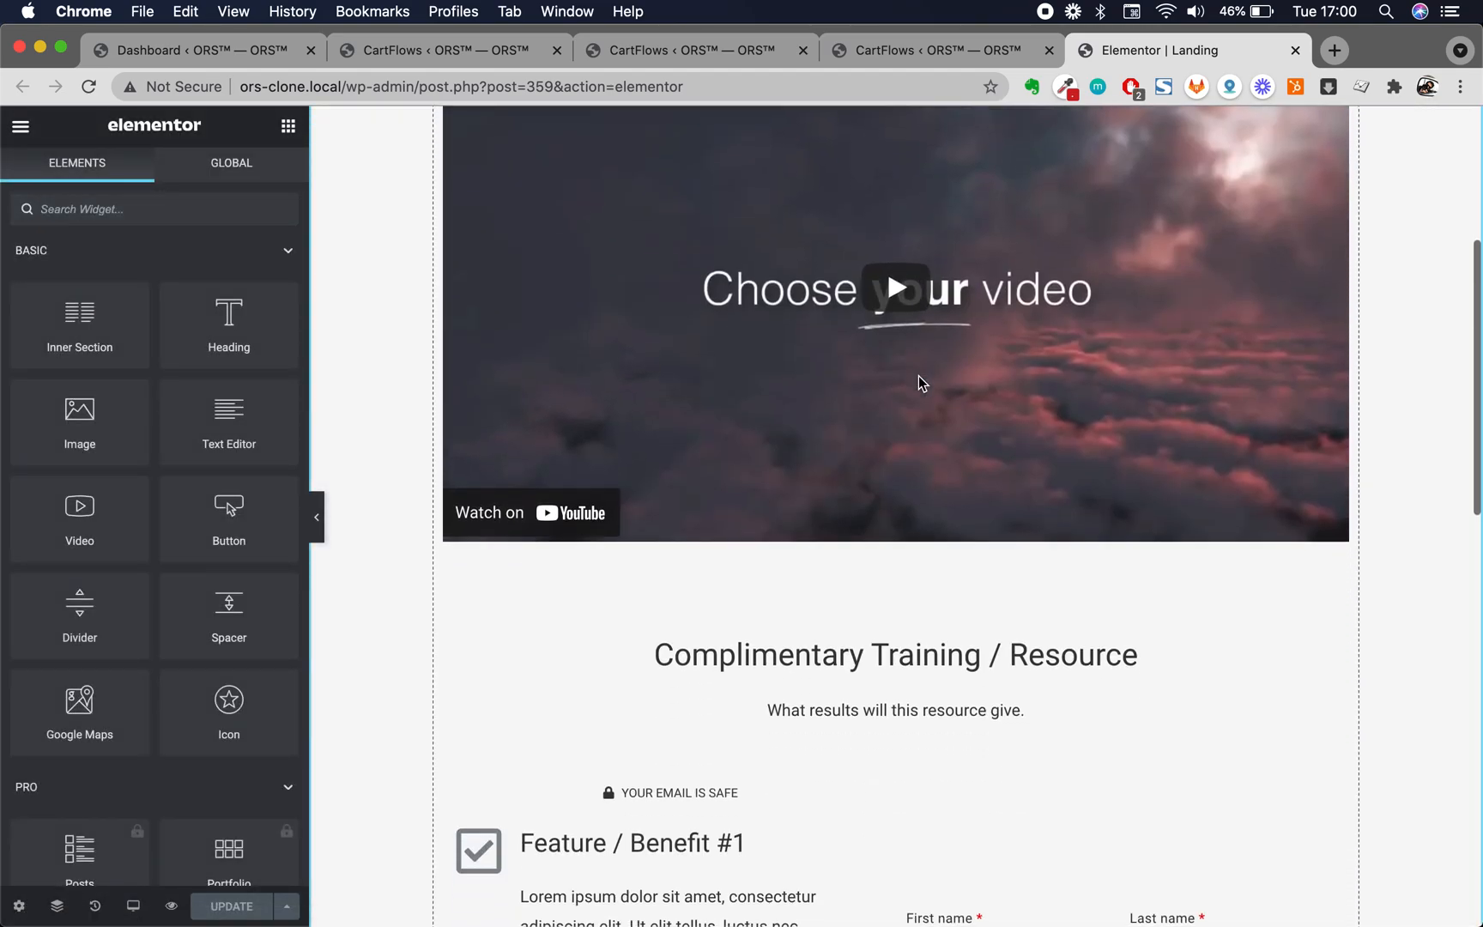
{"action": "scroll", "coordinate": [919, 379], "scroll_direction": "up", "scroll_amount": 5}
{"action": "scroll", "coordinate": [858, 354], "scroll_direction": "down", "scroll_amount": 10}
{"action": "scroll", "coordinate": [858, 356], "scroll_direction": "down", "scroll_amount": 4}
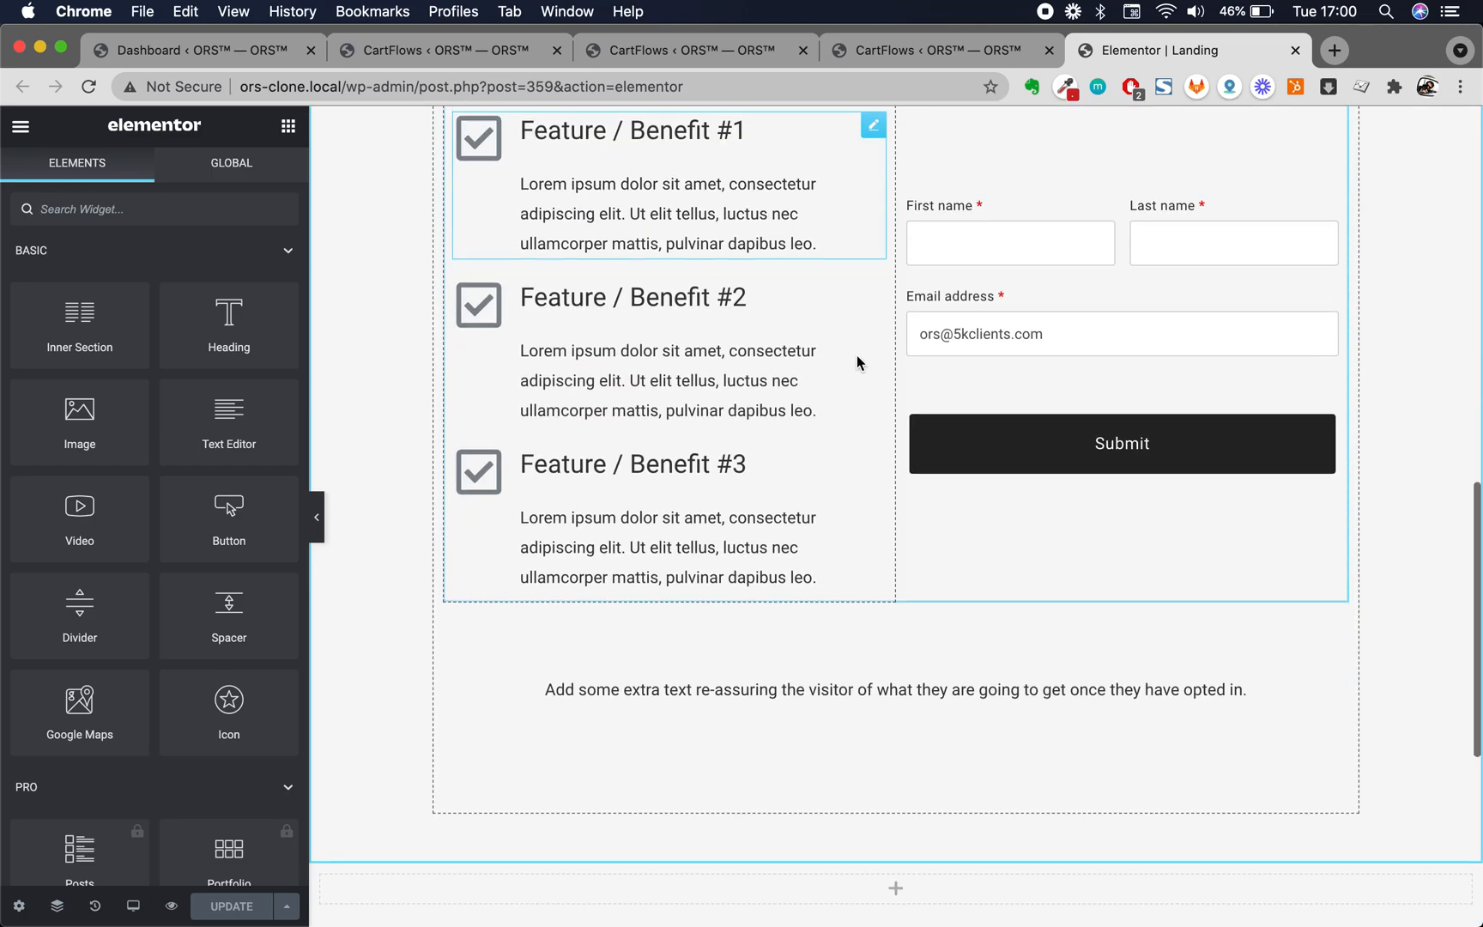
{"action": "scroll", "coordinate": [882, 696], "scroll_direction": "up", "scroll_amount": 5}
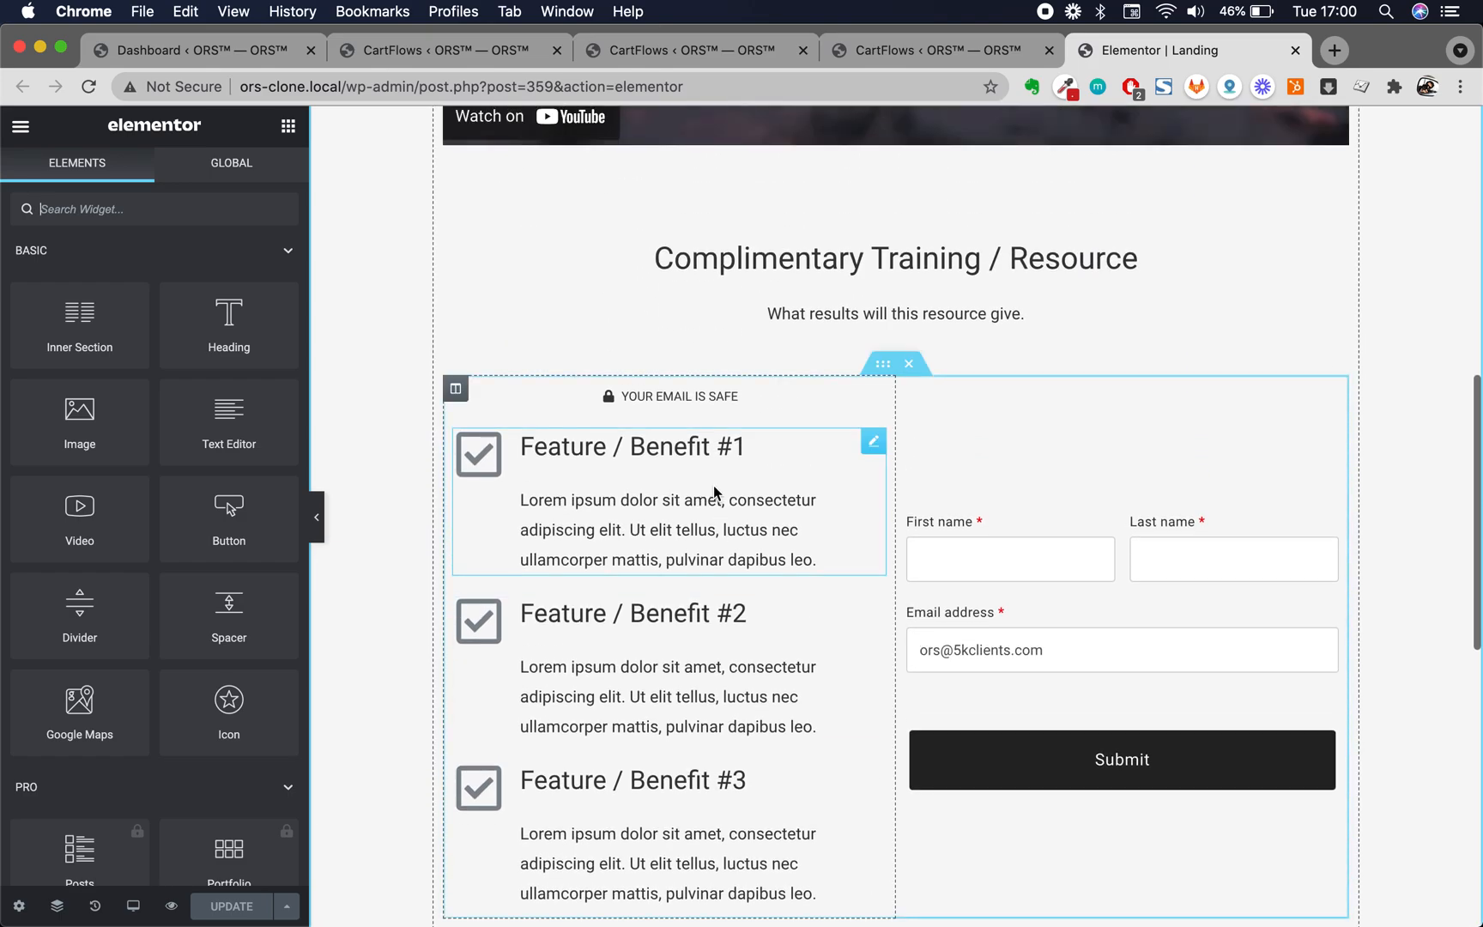
{"action": "triple_click", "coordinate": [695, 445]}
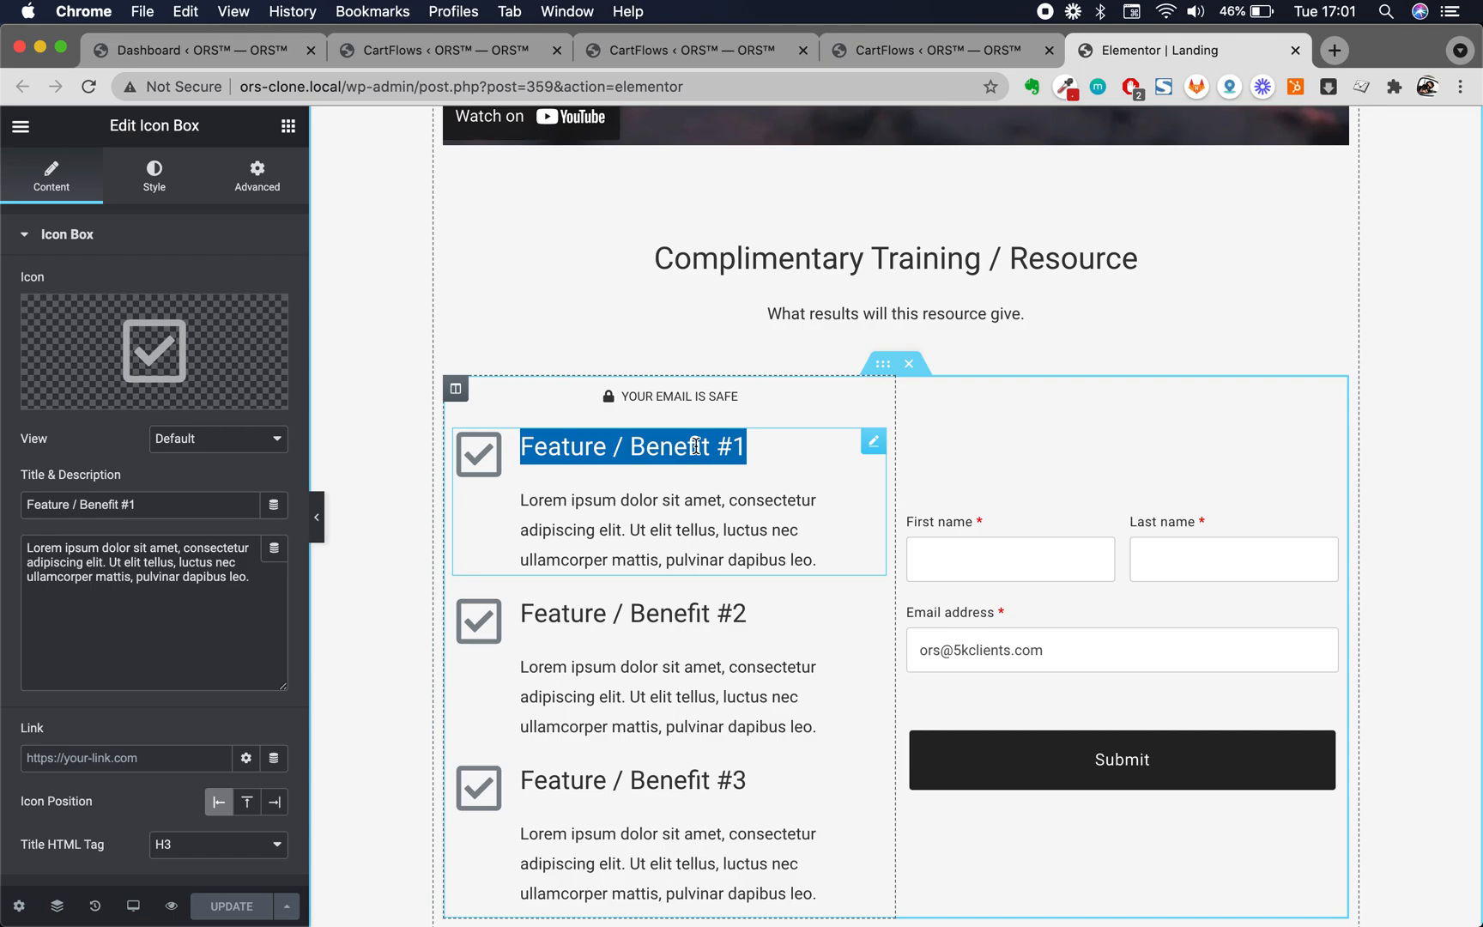
{"action": "scroll", "coordinate": [695, 445], "scroll_direction": "down", "scroll_amount": 10}
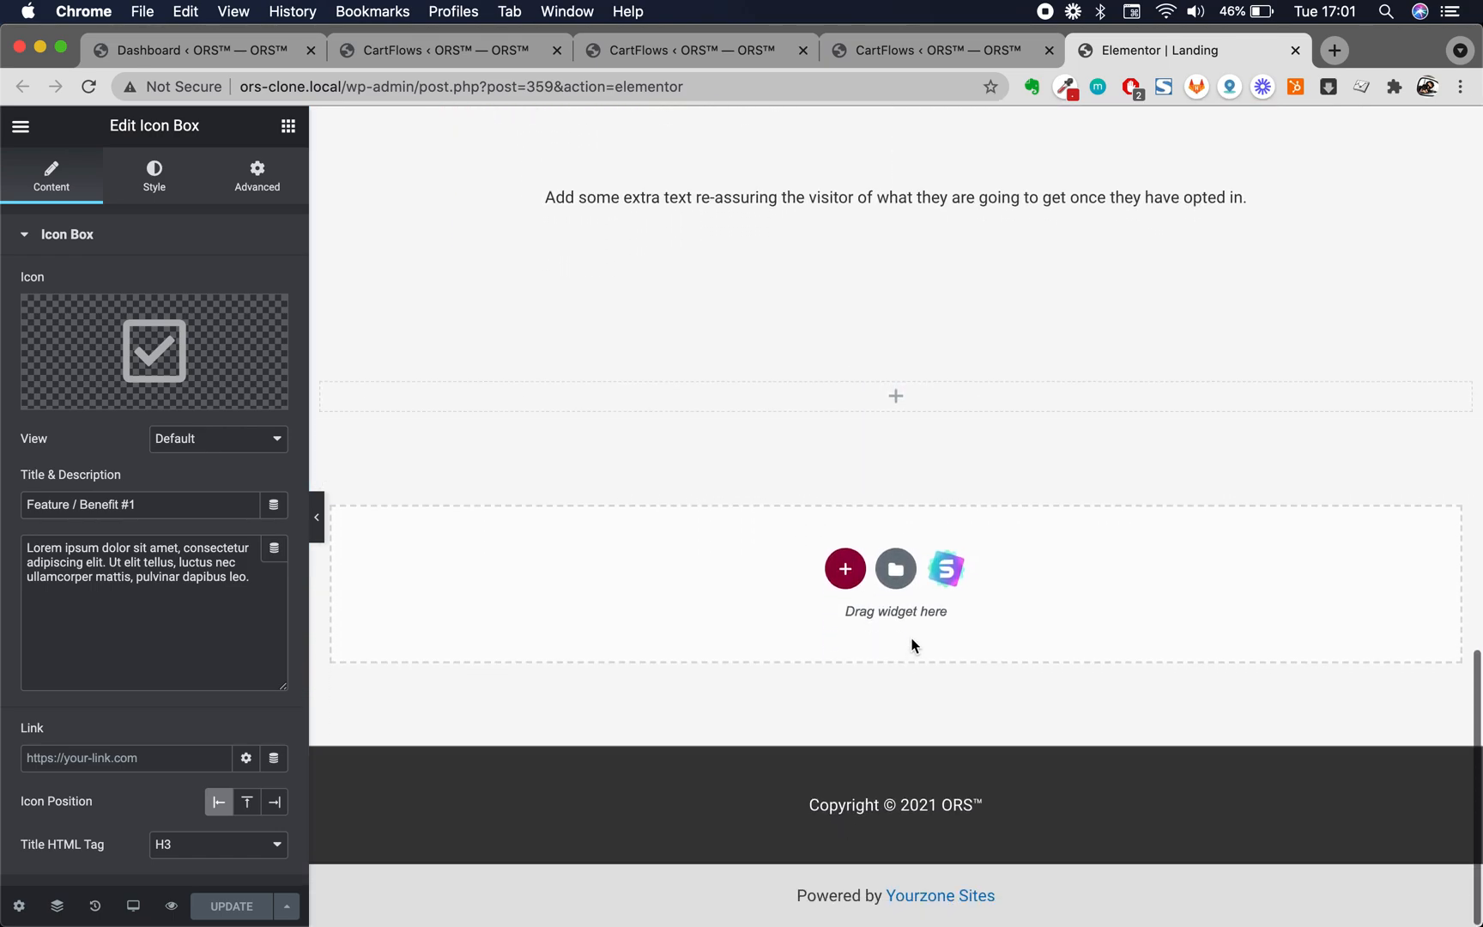
Open the Elementor template library and browse the available page templates
{"action": "left_click", "coordinate": [895, 569]}
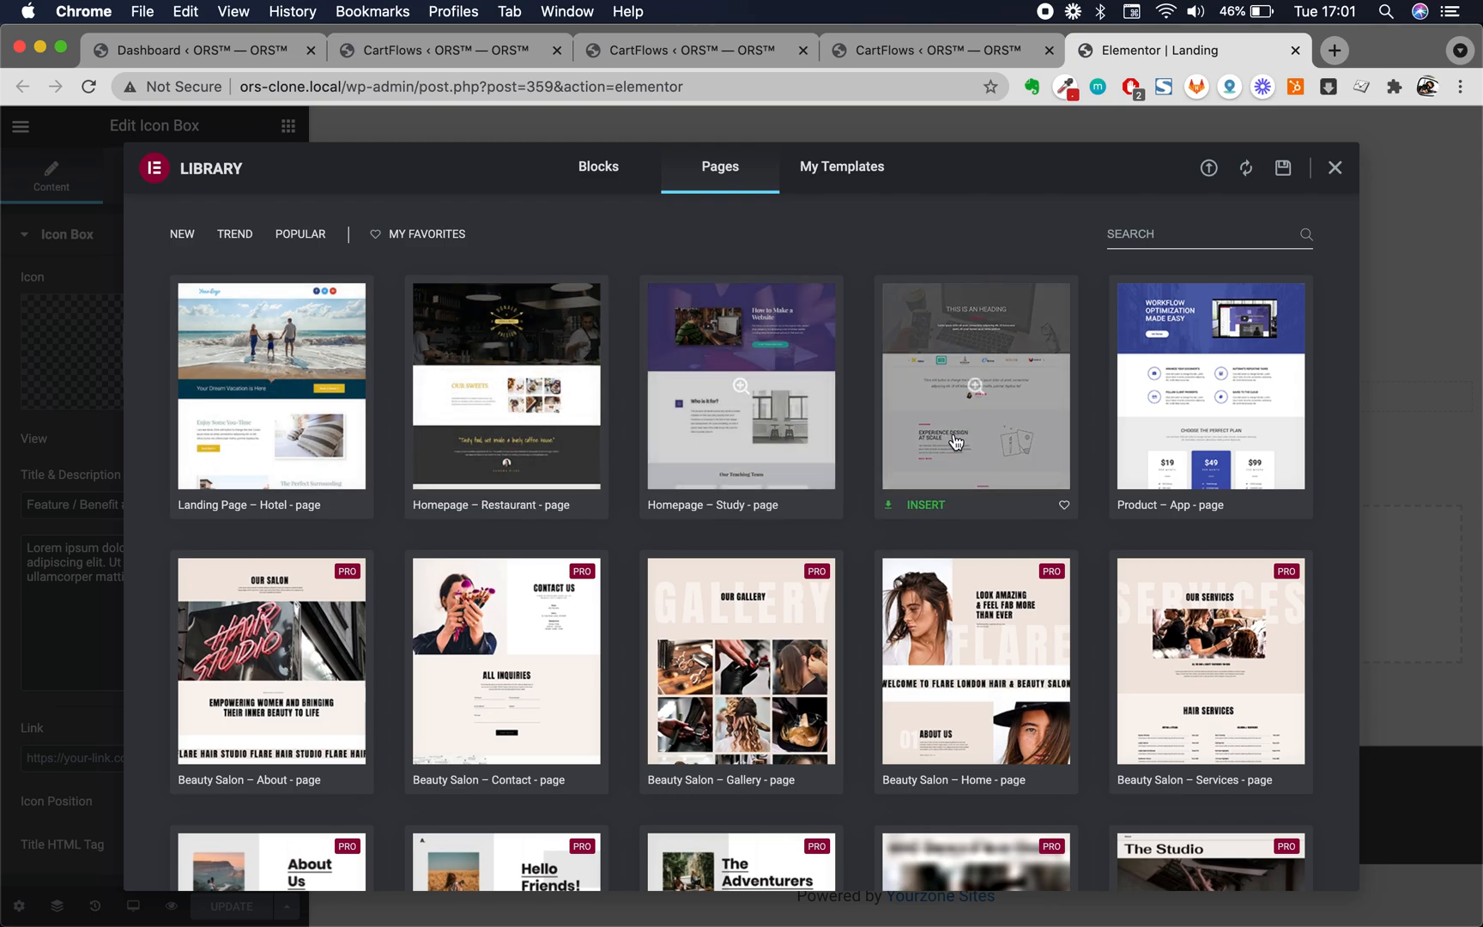
{"action": "scroll", "coordinate": [961, 411], "scroll_direction": "down", "scroll_amount": 1}
{"action": "scroll", "coordinate": [822, 527], "scroll_direction": "down", "scroll_amount": 1}
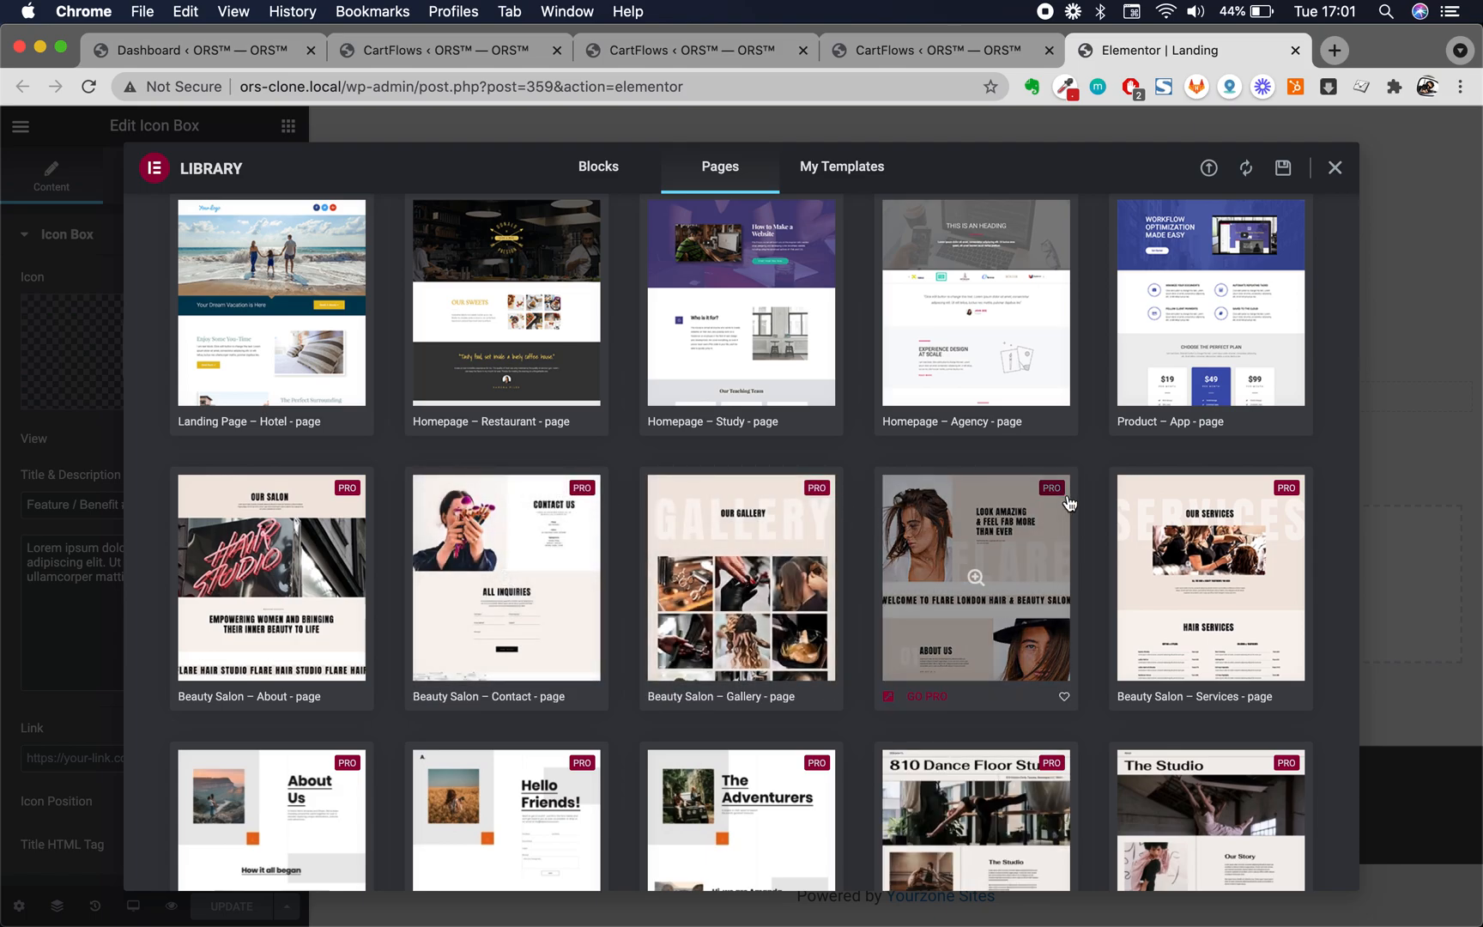
{"action": "scroll", "coordinate": [972, 607], "scroll_direction": "down", "scroll_amount": 10}
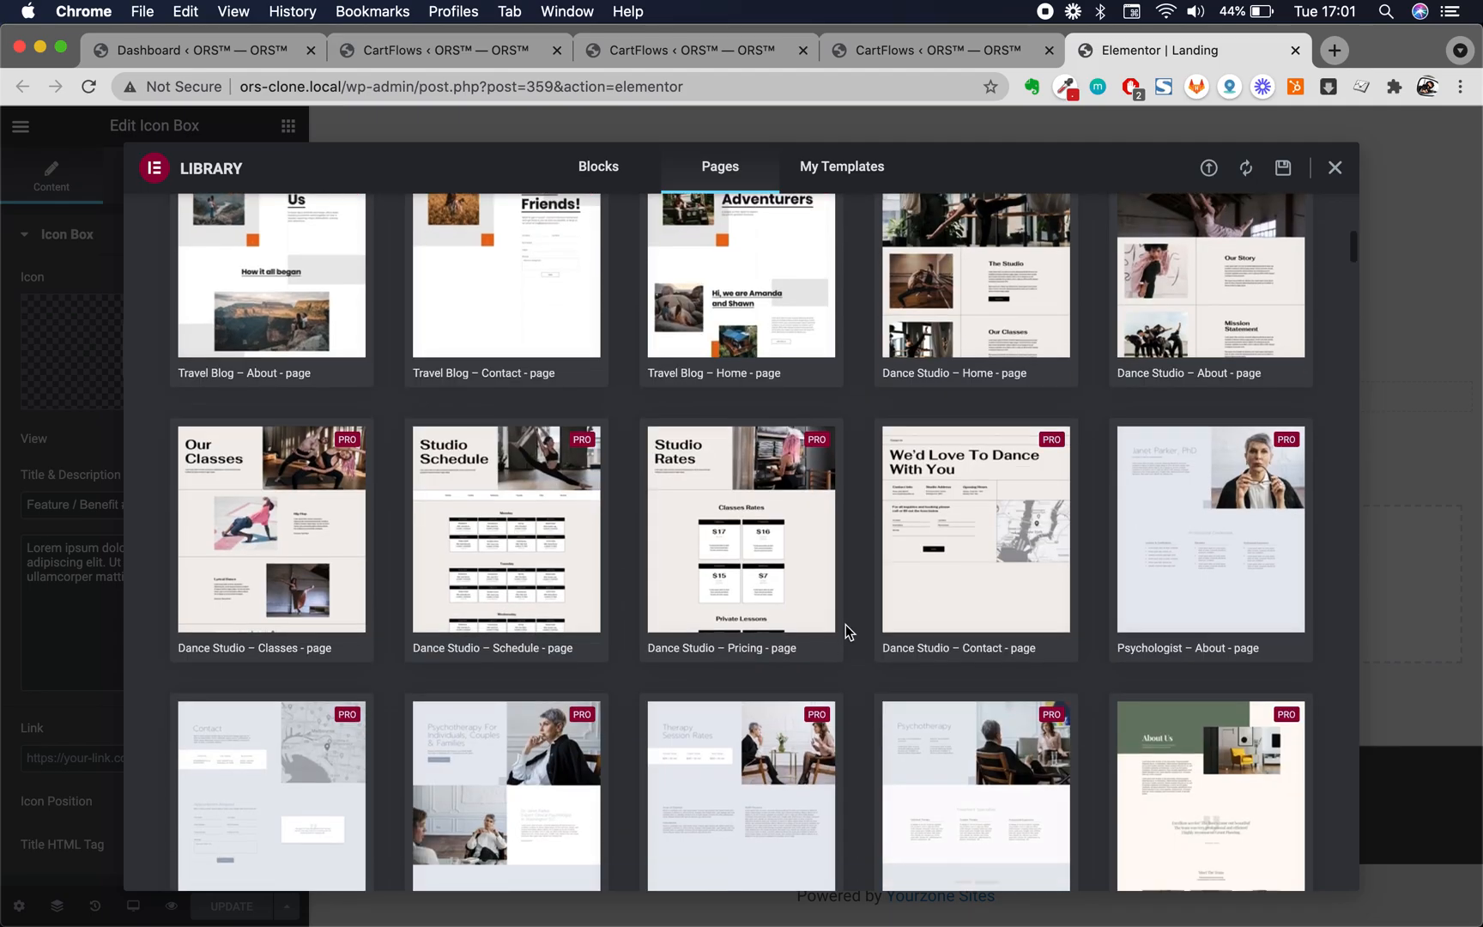
{"action": "scroll", "coordinate": [848, 632], "scroll_direction": "down", "scroll_amount": 20}
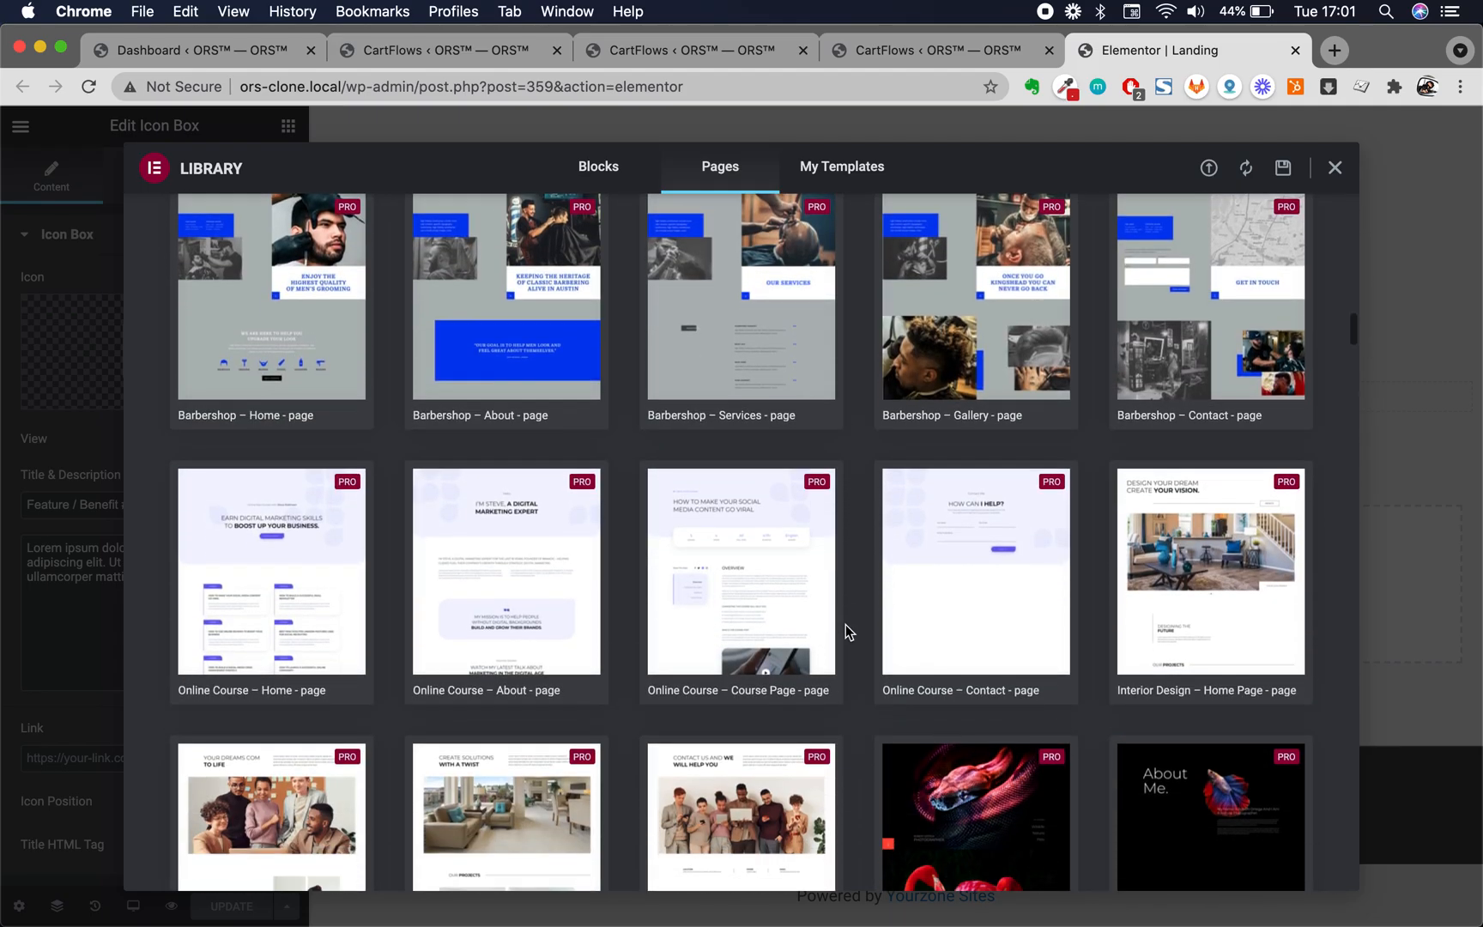
Look through more of the page templates and close the Elementor template library
{"action": "scroll", "coordinate": [848, 632], "scroll_direction": "down", "scroll_amount": 4}
{"action": "scroll", "coordinate": [843, 629], "scroll_direction": "up", "scroll_amount": 20}
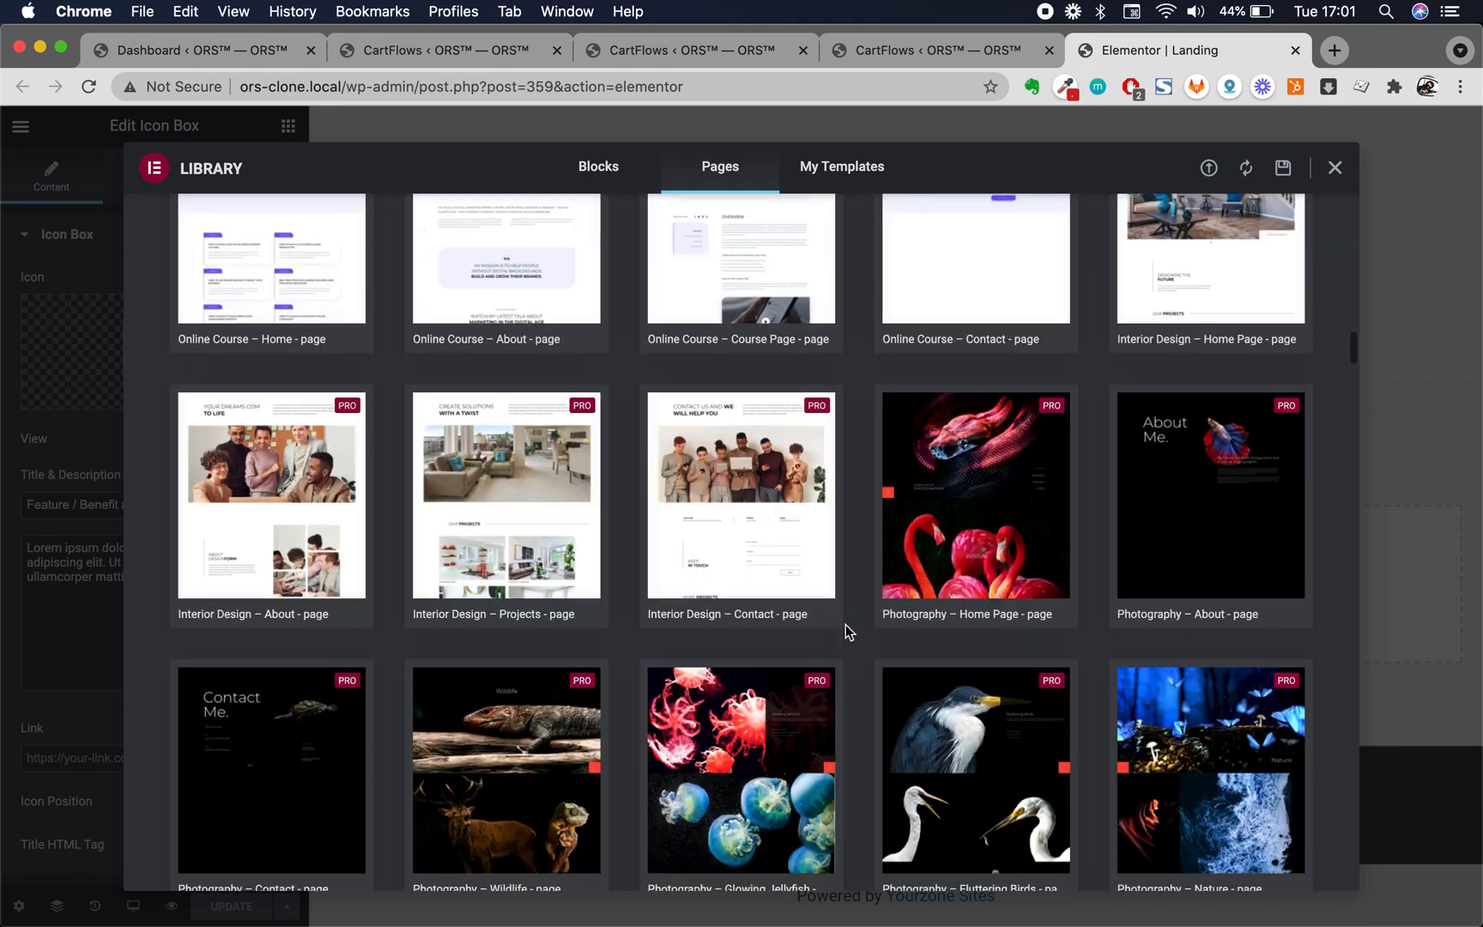
{"action": "left_click", "coordinate": [1335, 169]}
Review the Landing page's title, video placeholder, benefit boxes, optin form and reassurance text
{"action": "scroll", "coordinate": [949, 599], "scroll_direction": "up", "scroll_amount": 10}
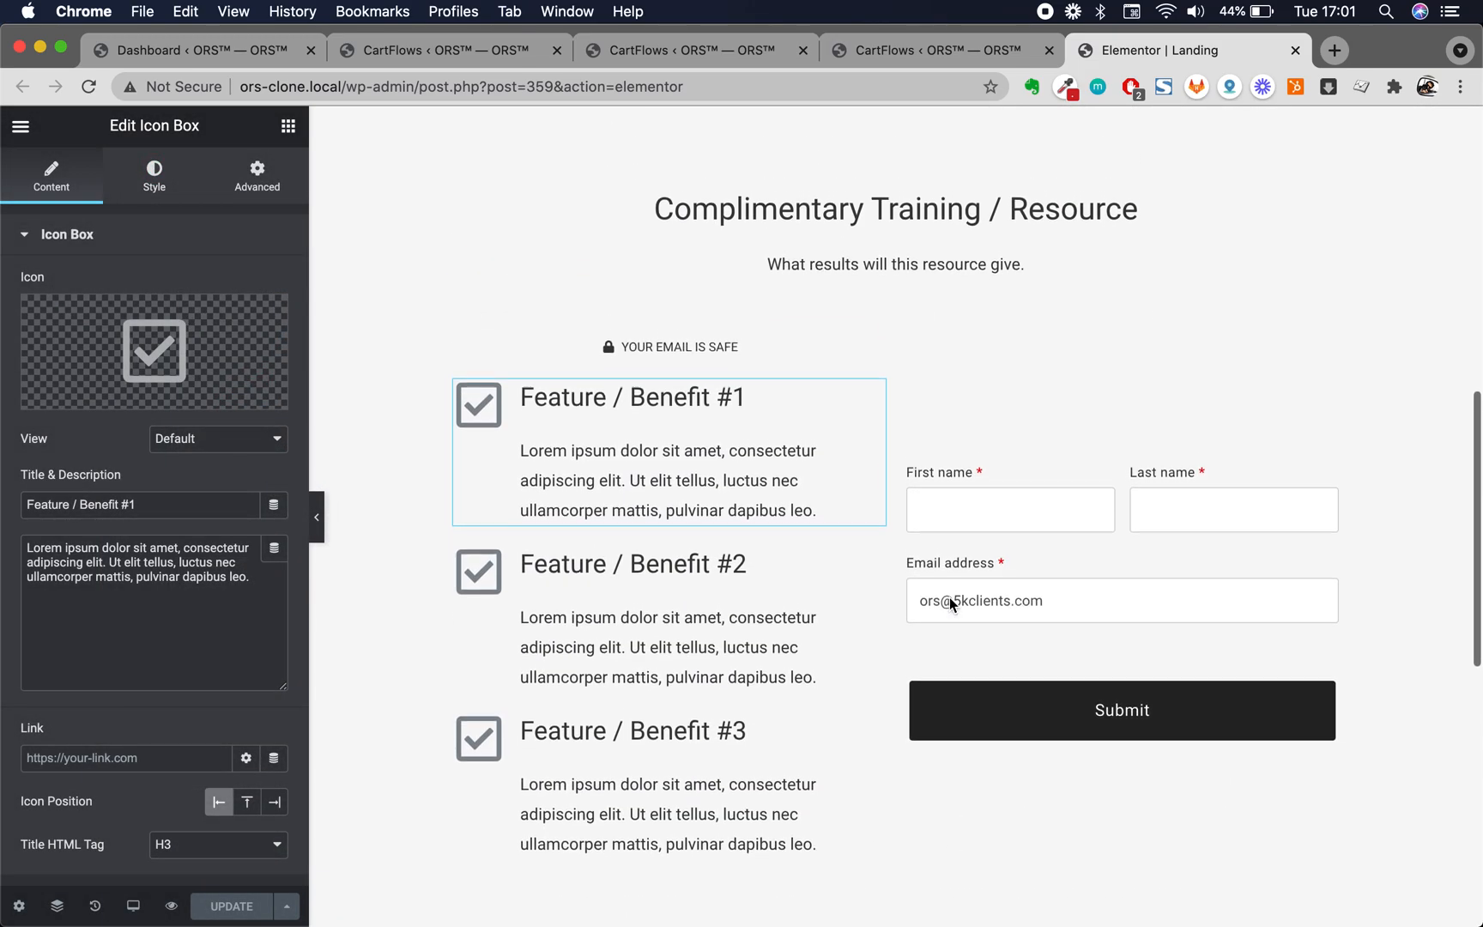
{"action": "scroll", "coordinate": [949, 598], "scroll_direction": "up", "scroll_amount": 10}
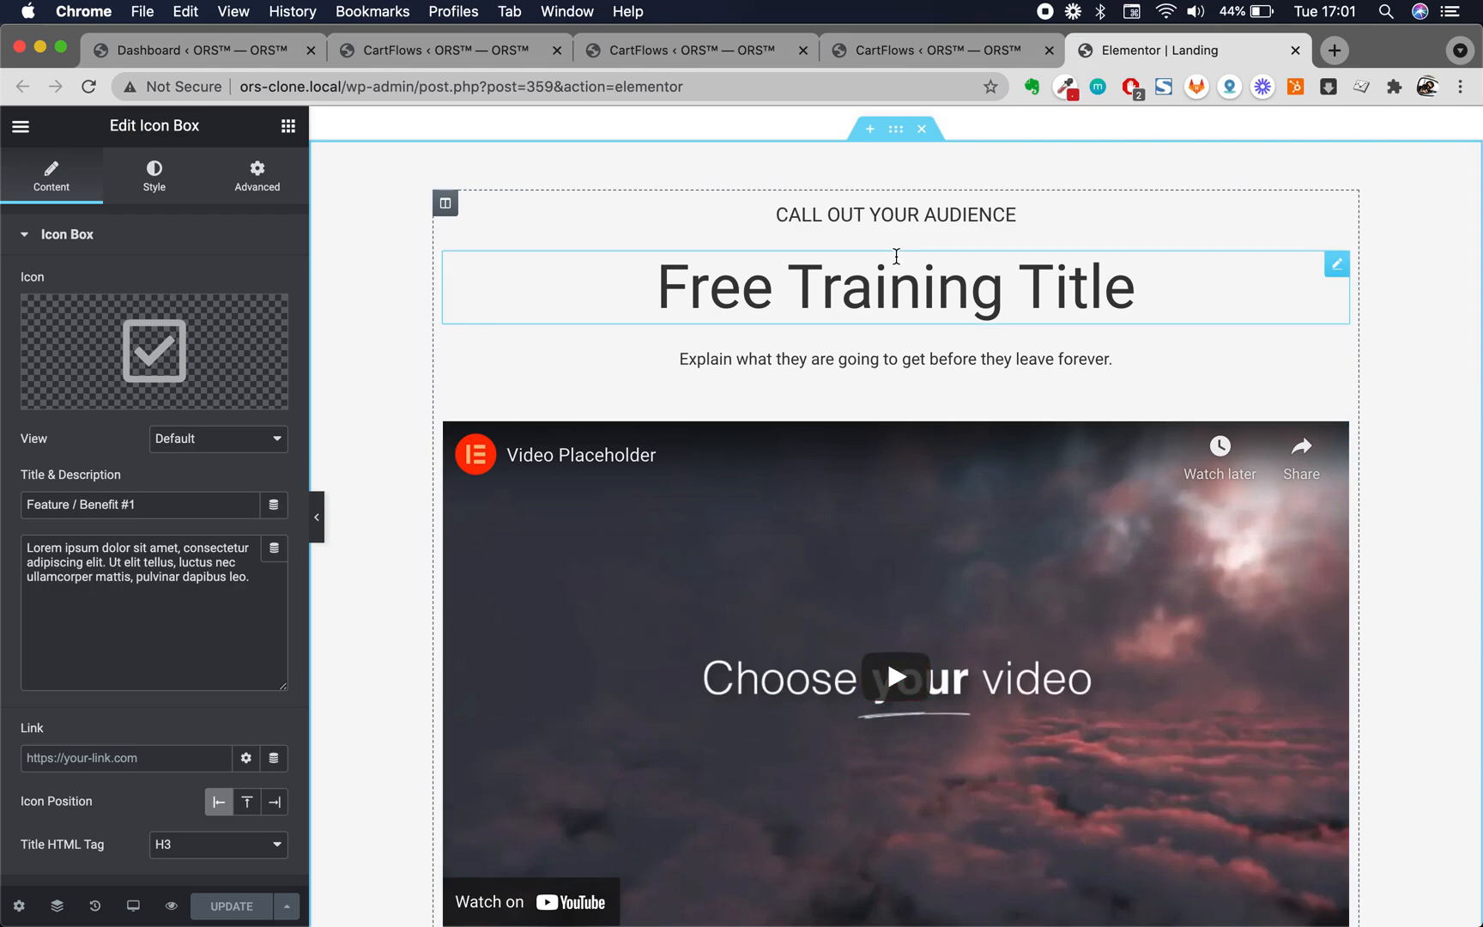
{"action": "scroll", "coordinate": [949, 598], "scroll_direction": "down", "scroll_amount": 5}
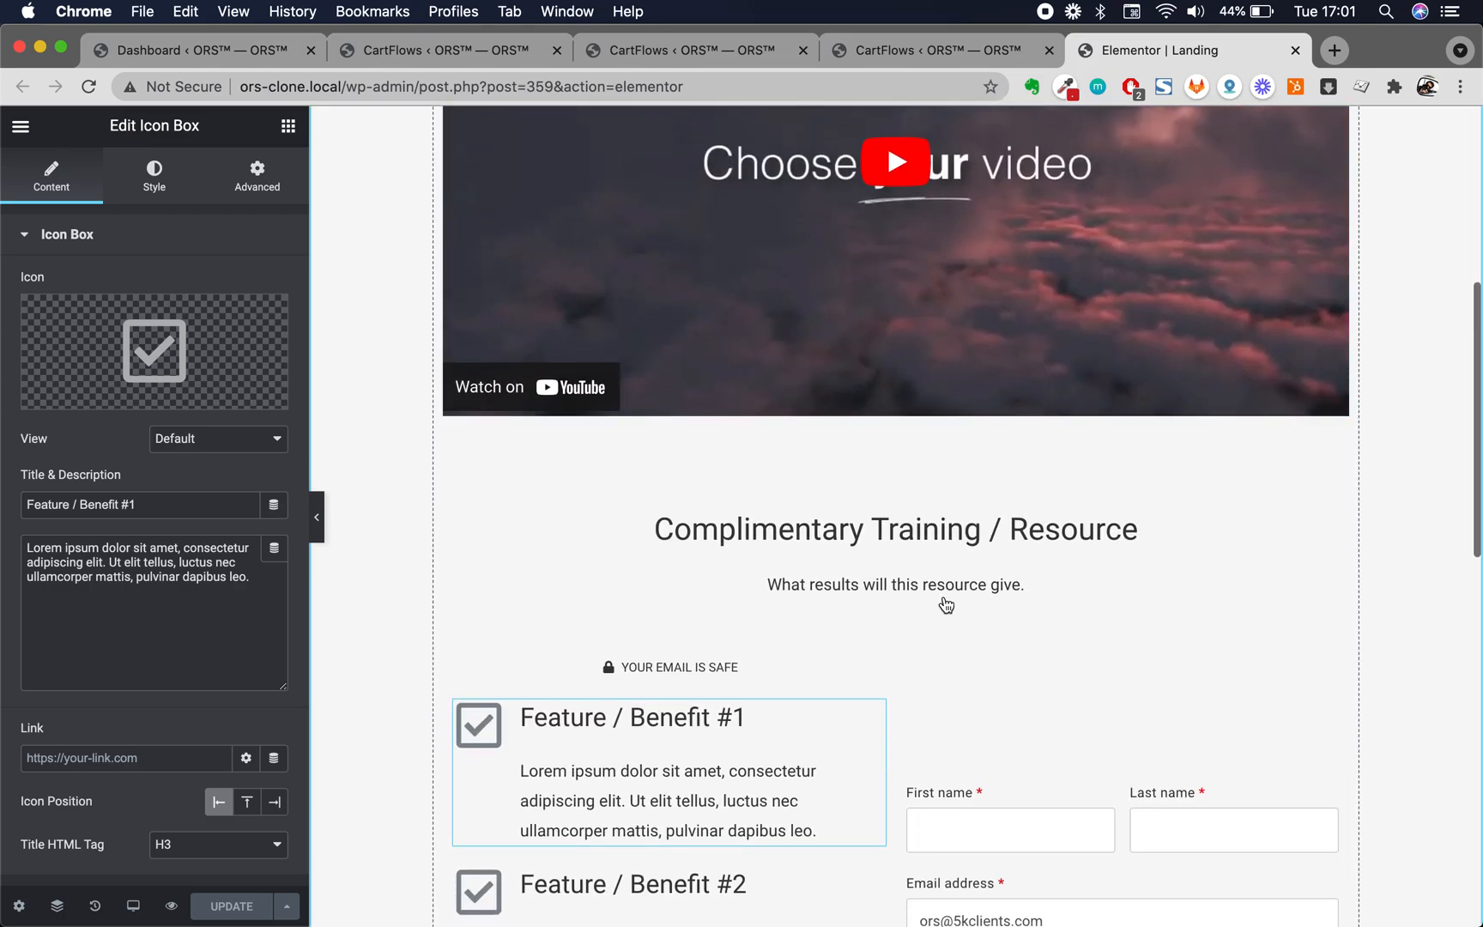
{"action": "scroll", "coordinate": [946, 604], "scroll_direction": "down", "scroll_amount": 4}
{"action": "scroll", "coordinate": [946, 604], "scroll_direction": "down", "scroll_amount": 4}
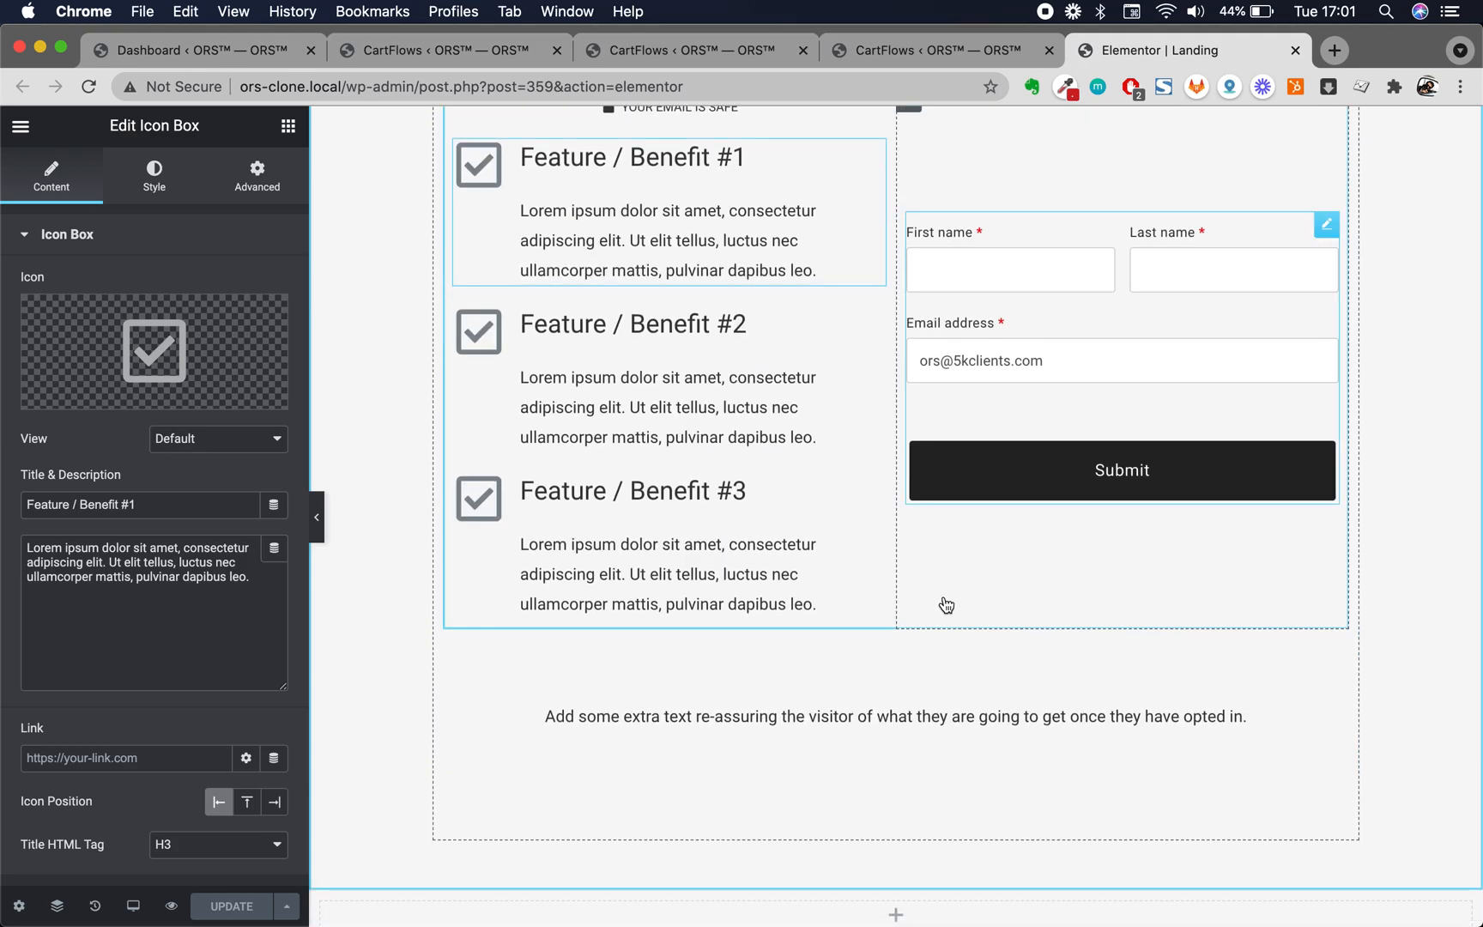
{"action": "scroll", "coordinate": [946, 605], "scroll_direction": "down", "scroll_amount": 3}
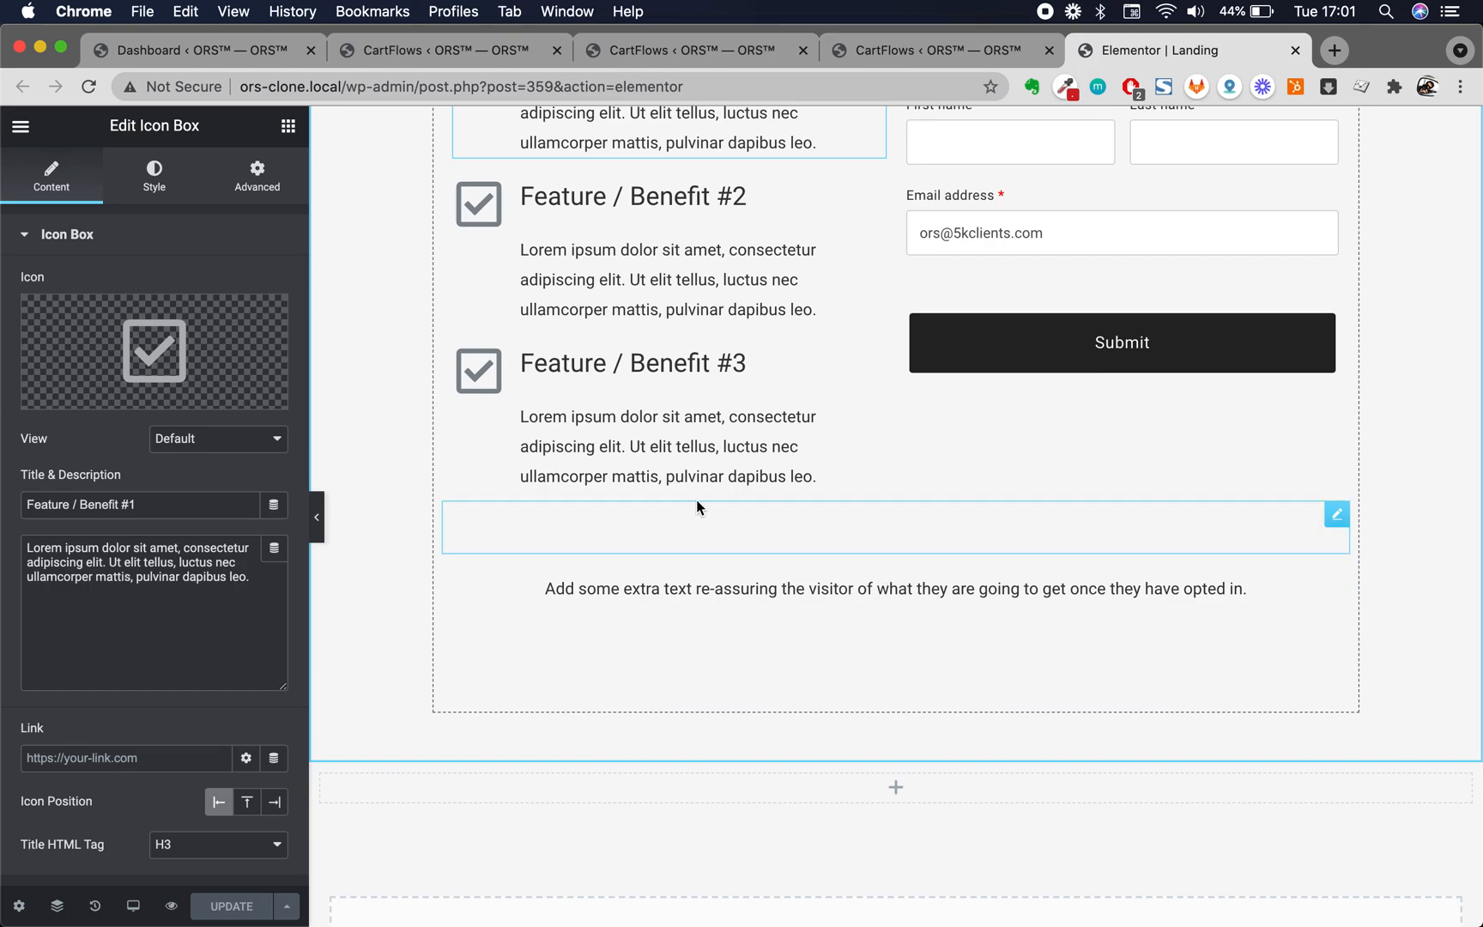
{"action": "scroll", "coordinate": [695, 463], "scroll_direction": "up", "scroll_amount": 9}
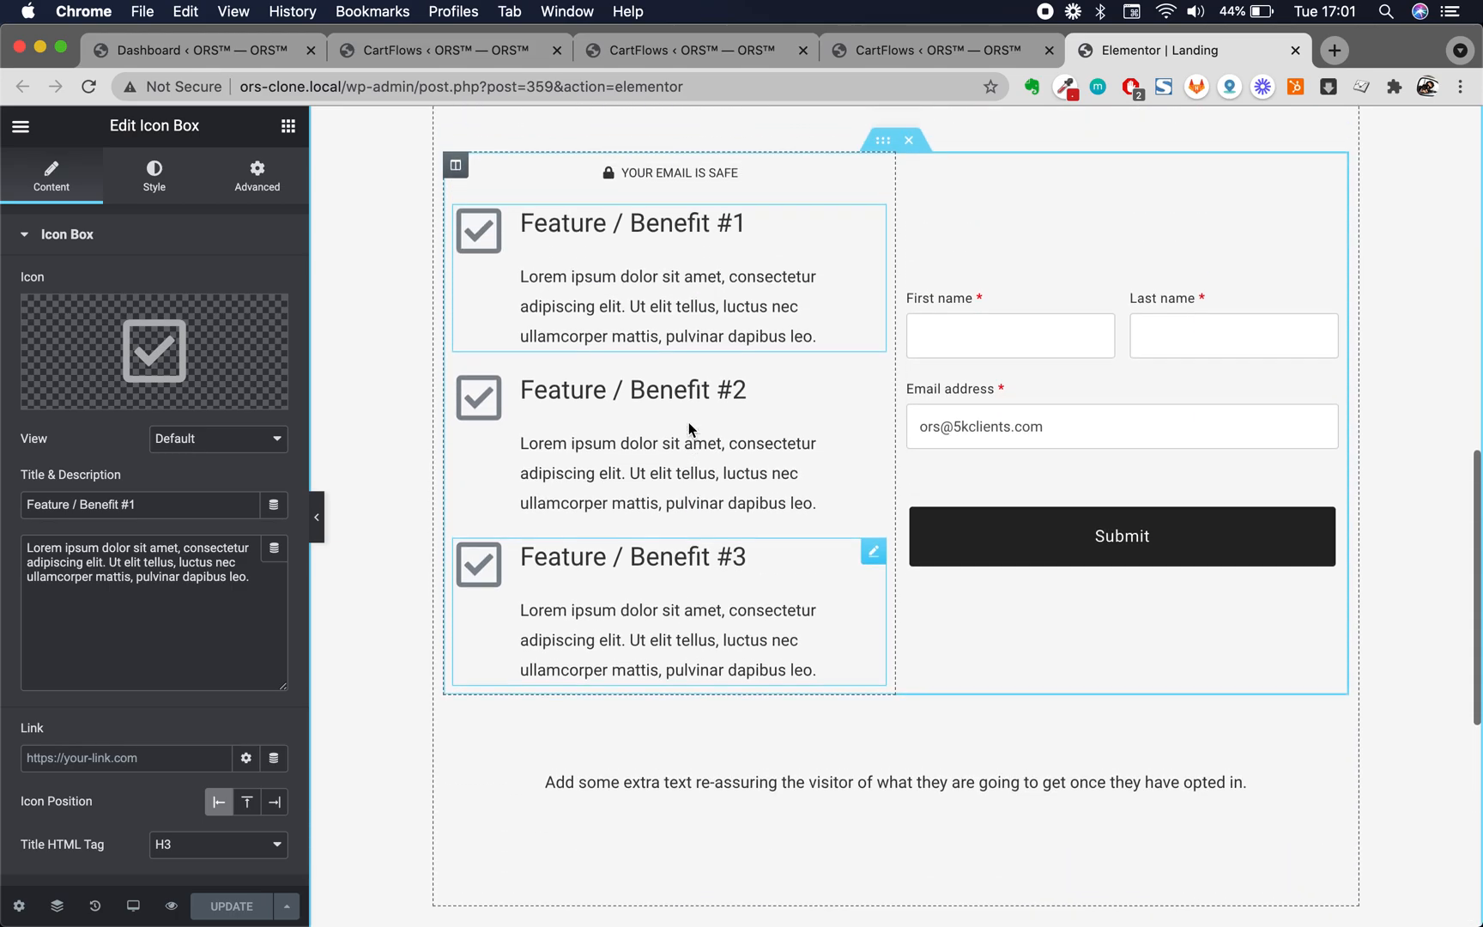
{"action": "scroll", "coordinate": [689, 422], "scroll_direction": "up", "scroll_amount": 11}
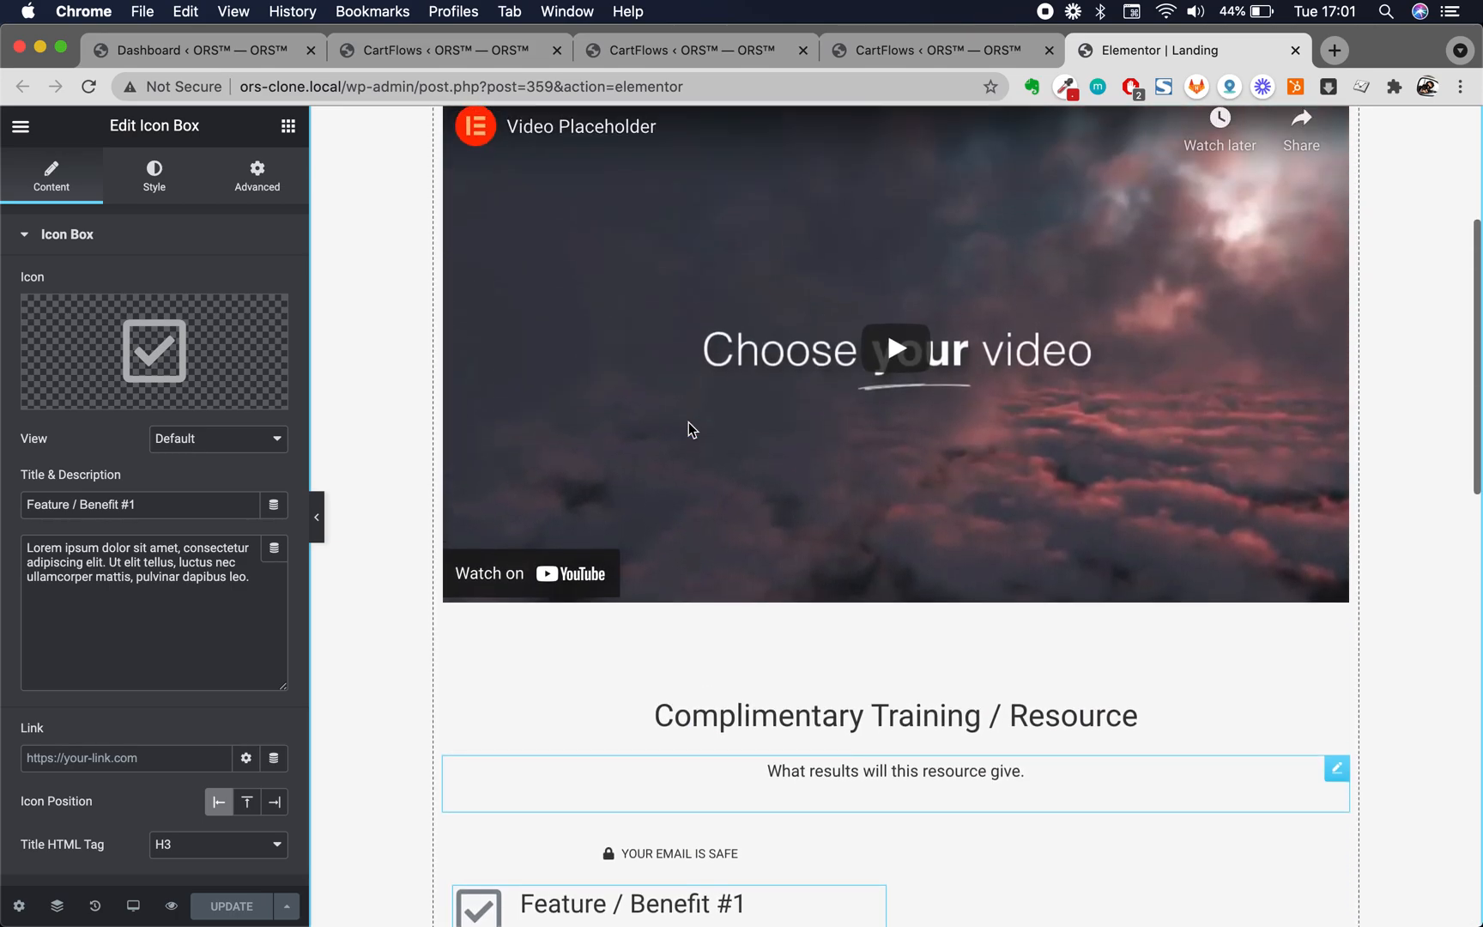
{"action": "scroll", "coordinate": [688, 421], "scroll_direction": "up", "scroll_amount": 7}
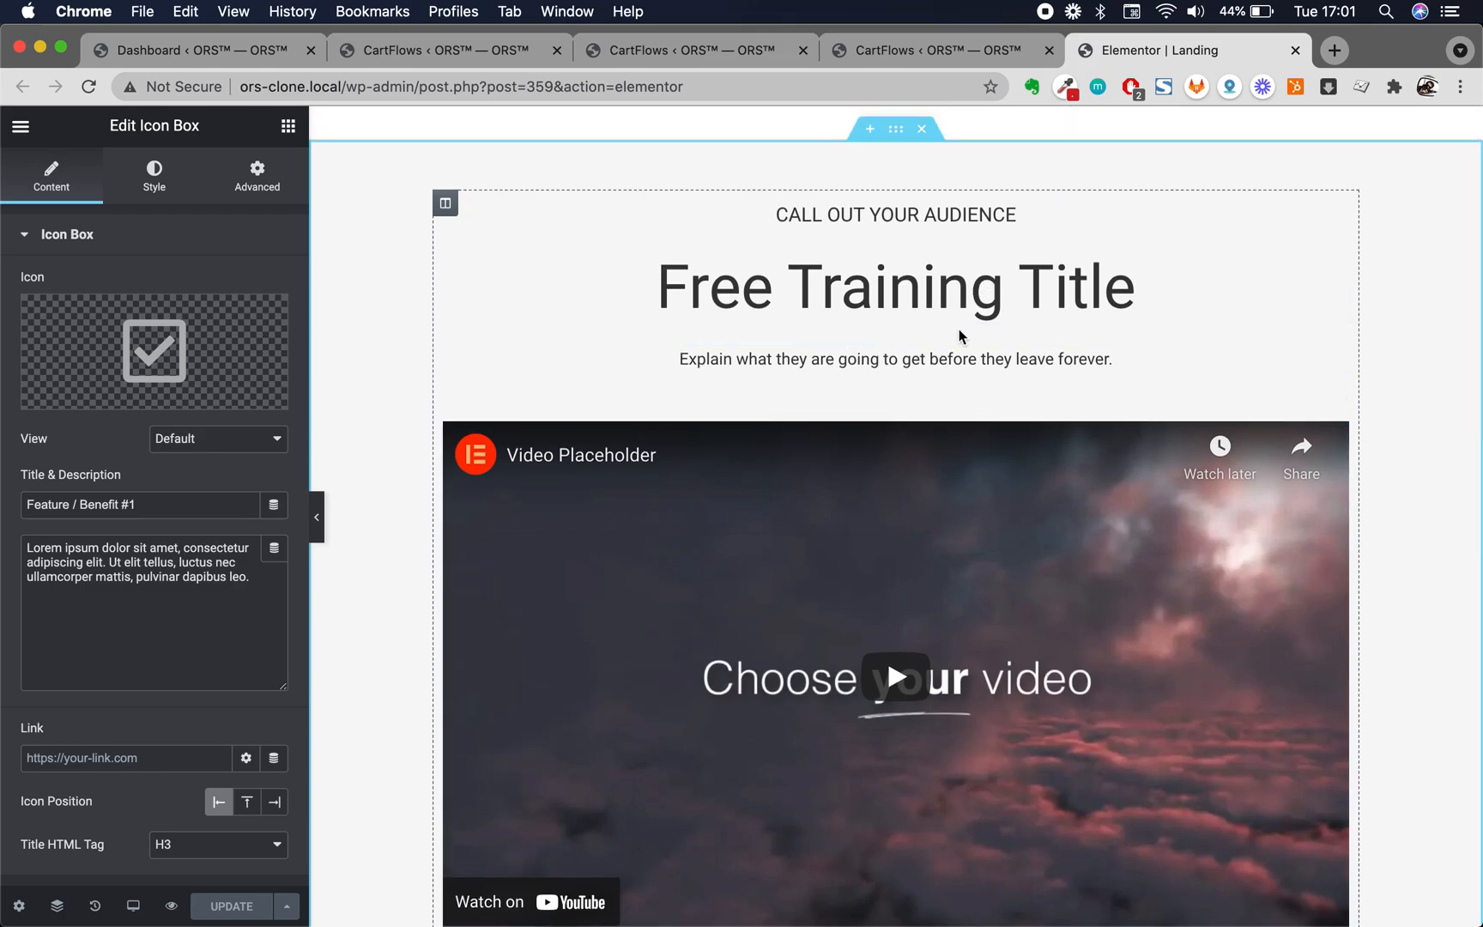
{"action": "scroll", "coordinate": [958, 332], "scroll_direction": "down", "scroll_amount": 1}
{"action": "scroll", "coordinate": [957, 331], "scroll_direction": "up", "scroll_amount": 1}
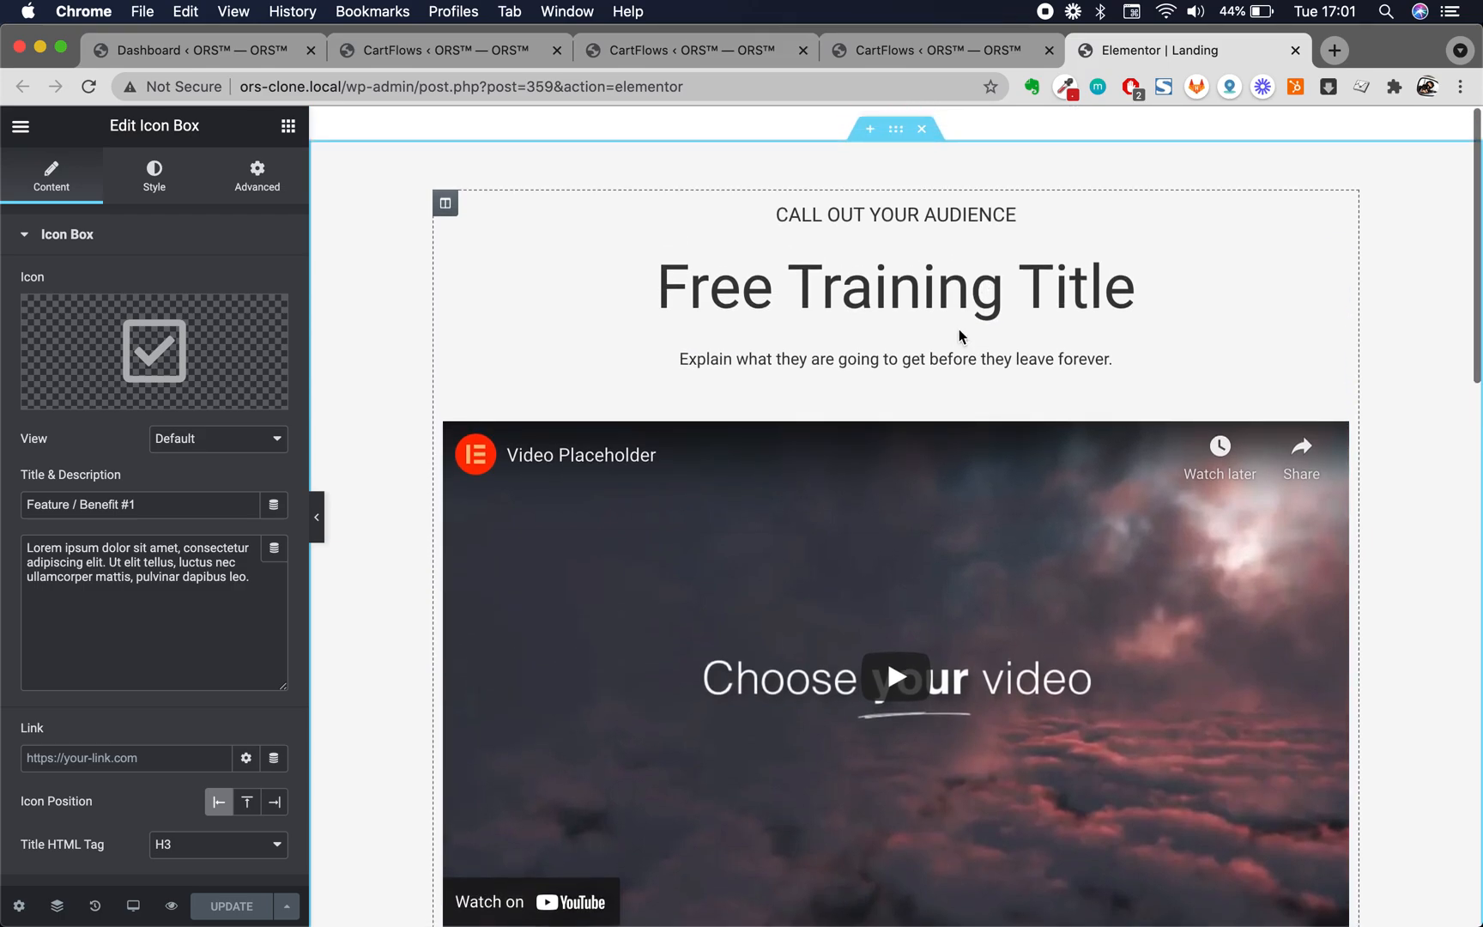
Select the Free Training Title heading's text and open the GetClients home page (getclients.com) in a new browser tab
{"action": "triple_click", "coordinate": [1082, 306]}
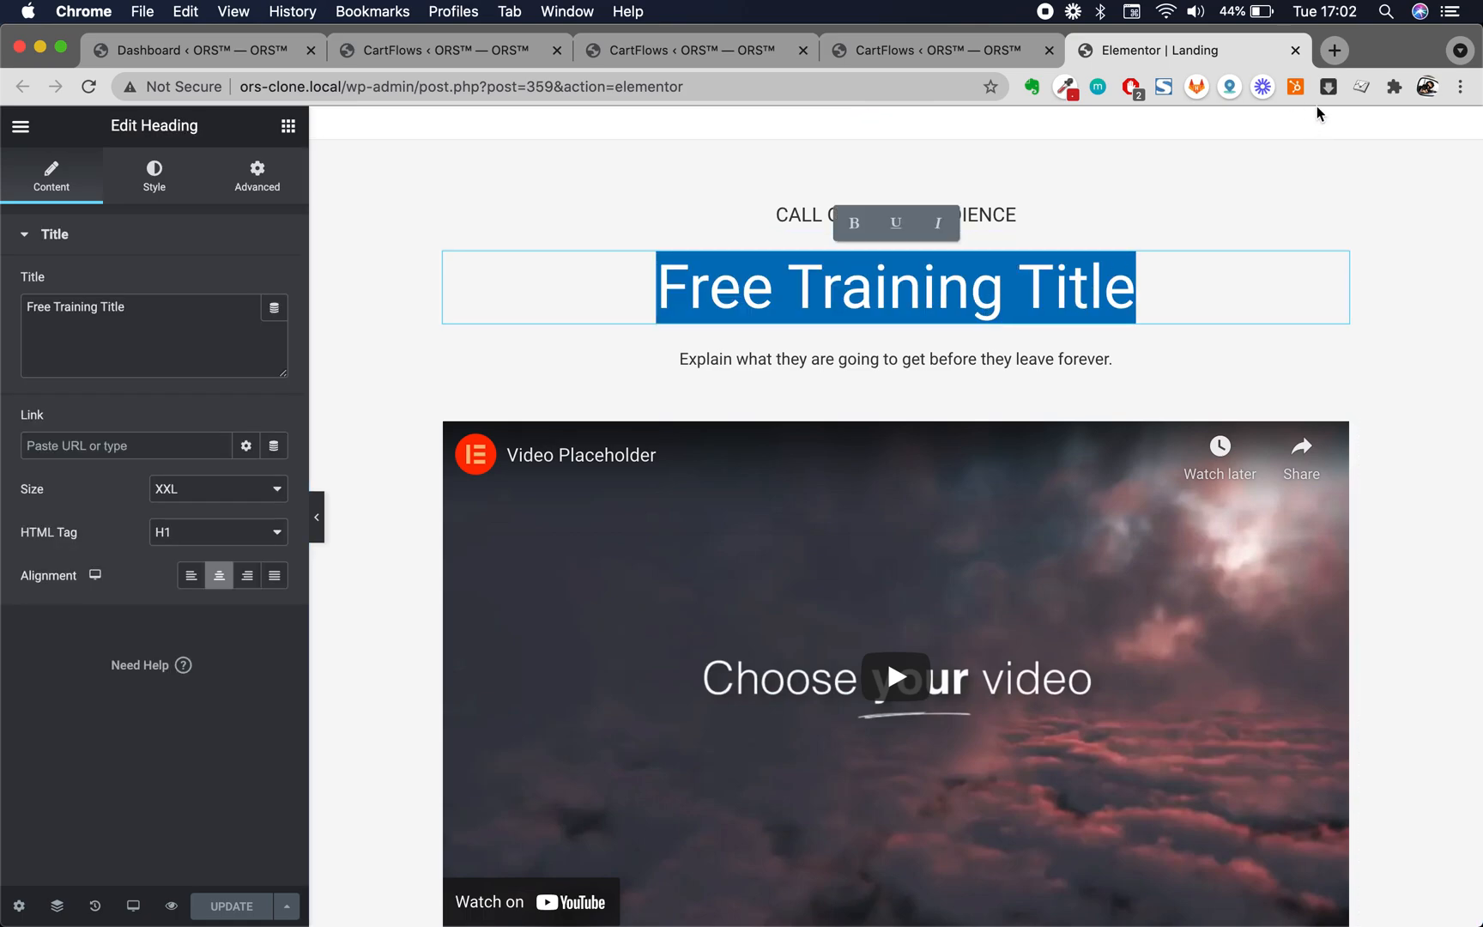
{"action": "left_click", "coordinate": [1336, 47]}
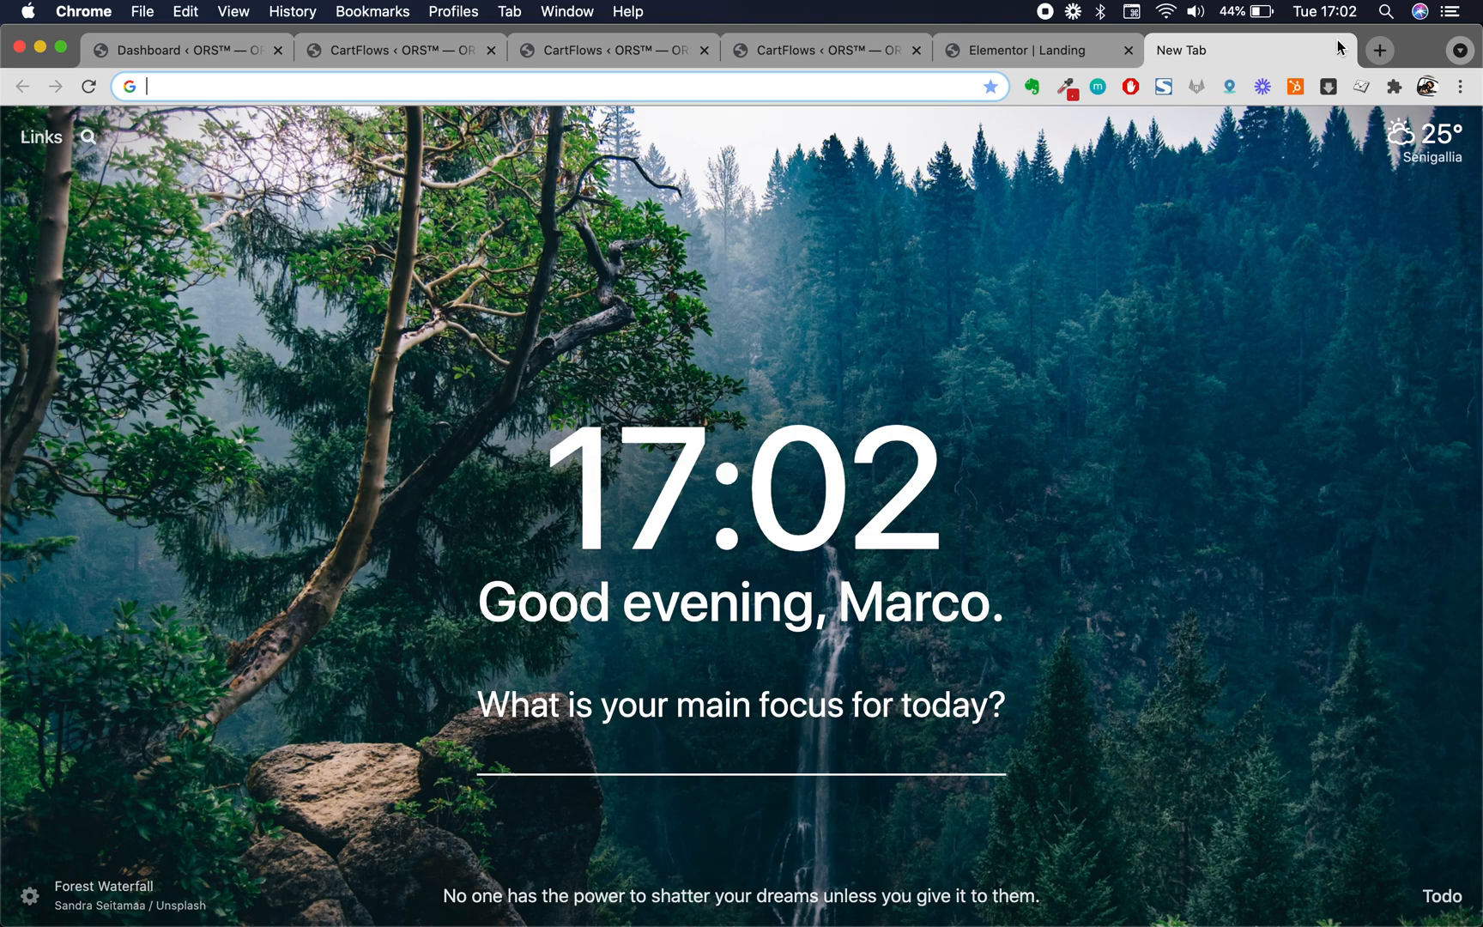
{"action": "type", "text": "getcl"}
{"action": "key", "text": "BackSpace"}
{"action": "type", "text": "c"}
{"action": "key", "text": "Return"}
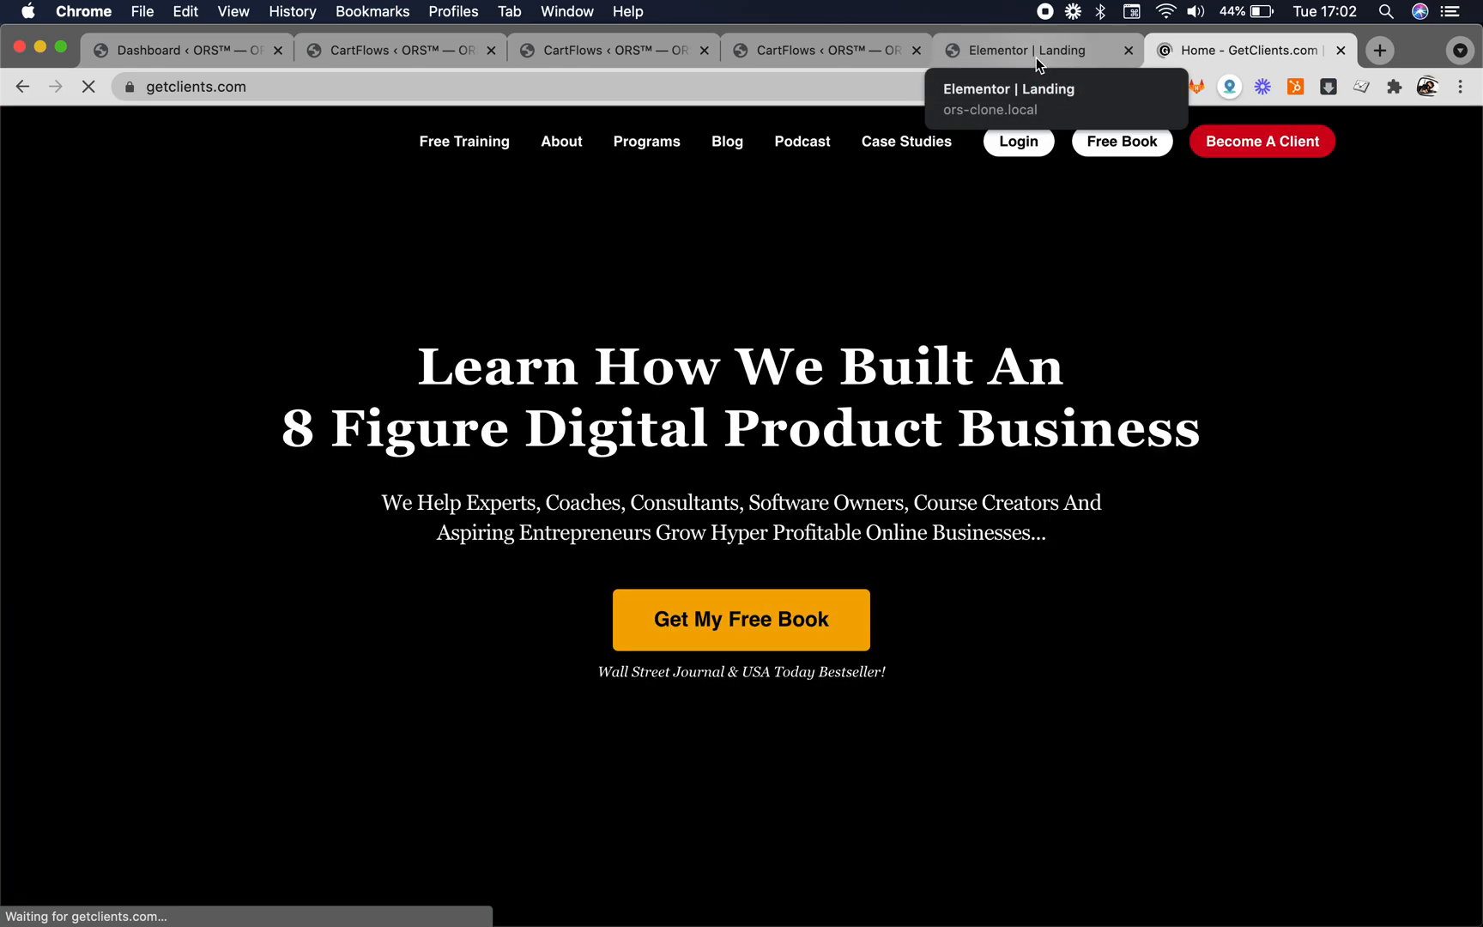
Compare the GetClients home page headline with the Free Training Title heading on the Landing page in Elementor
{"action": "scroll", "coordinate": [903, 767], "scroll_direction": "down", "scroll_amount": 15}
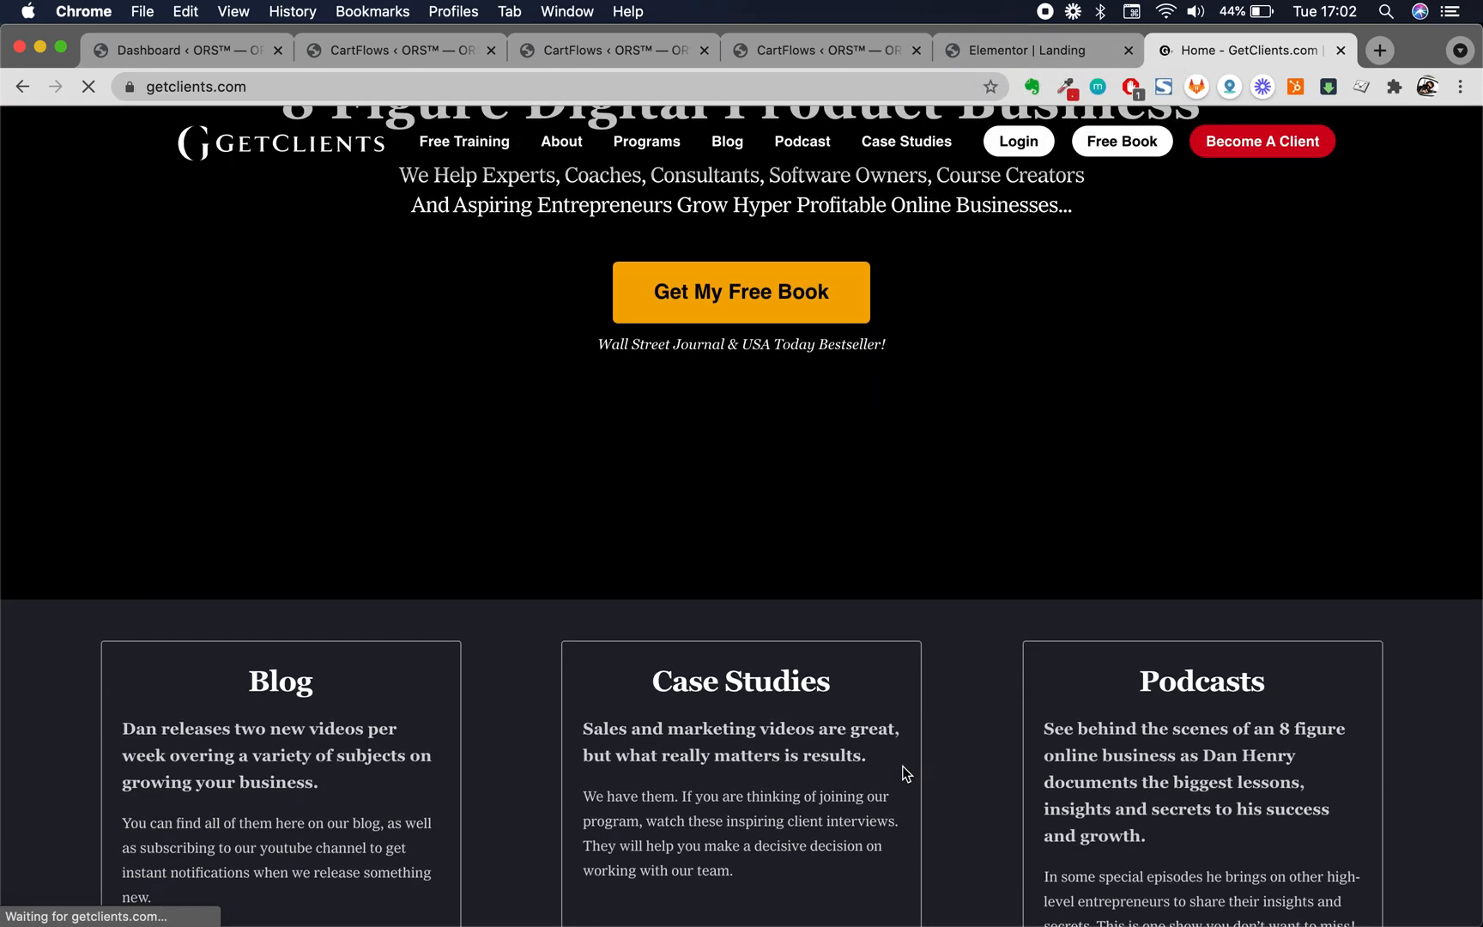
{"action": "scroll", "coordinate": [902, 766], "scroll_direction": "up", "scroll_amount": 12}
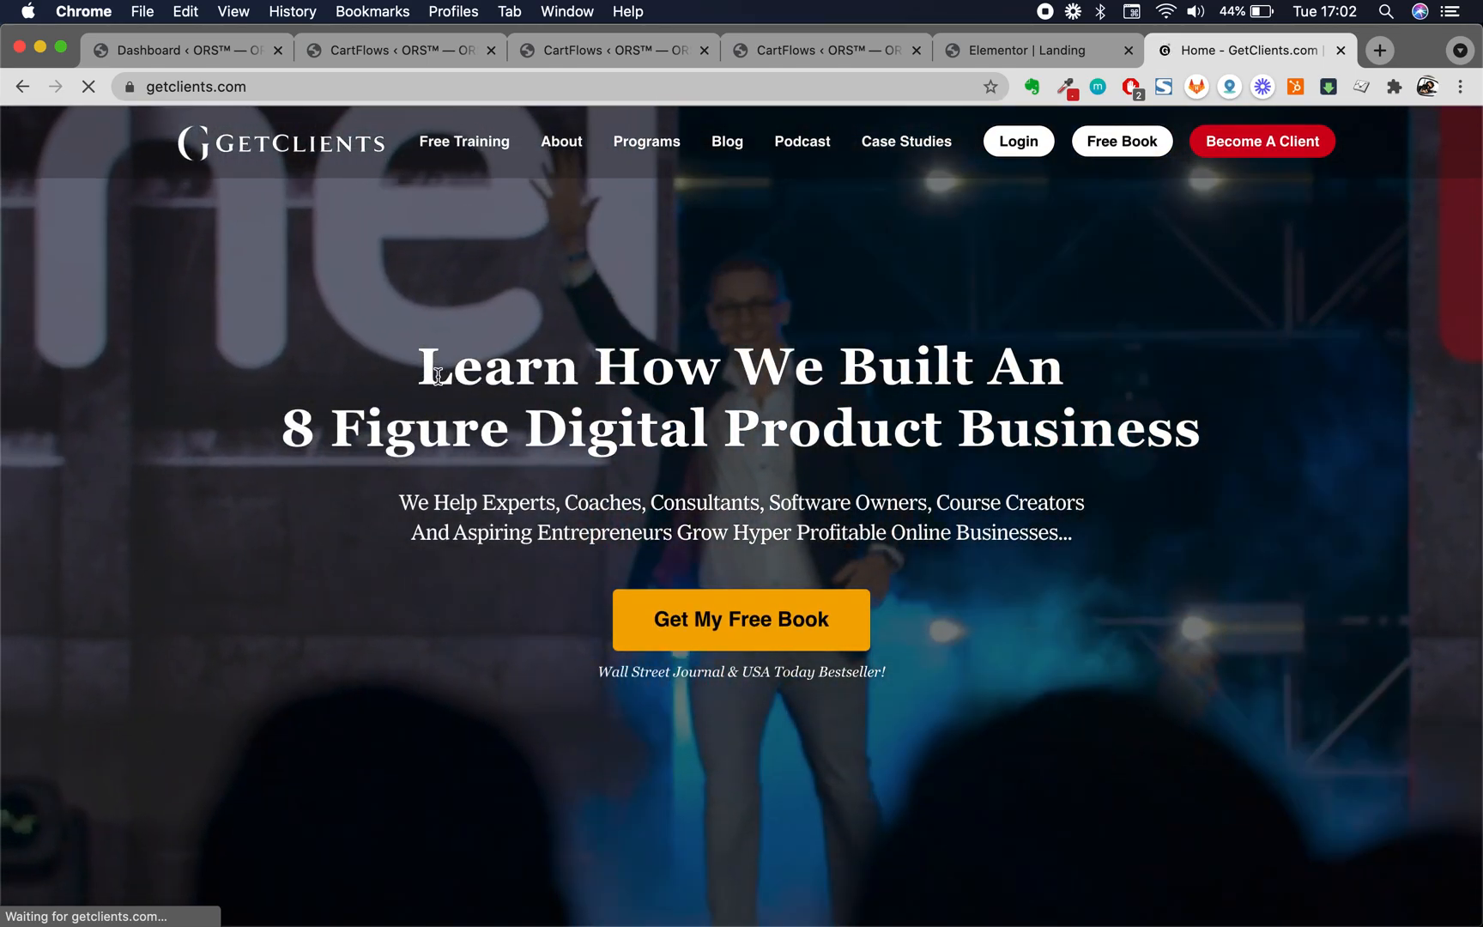
{"action": "triple_click", "coordinate": [552, 418]}
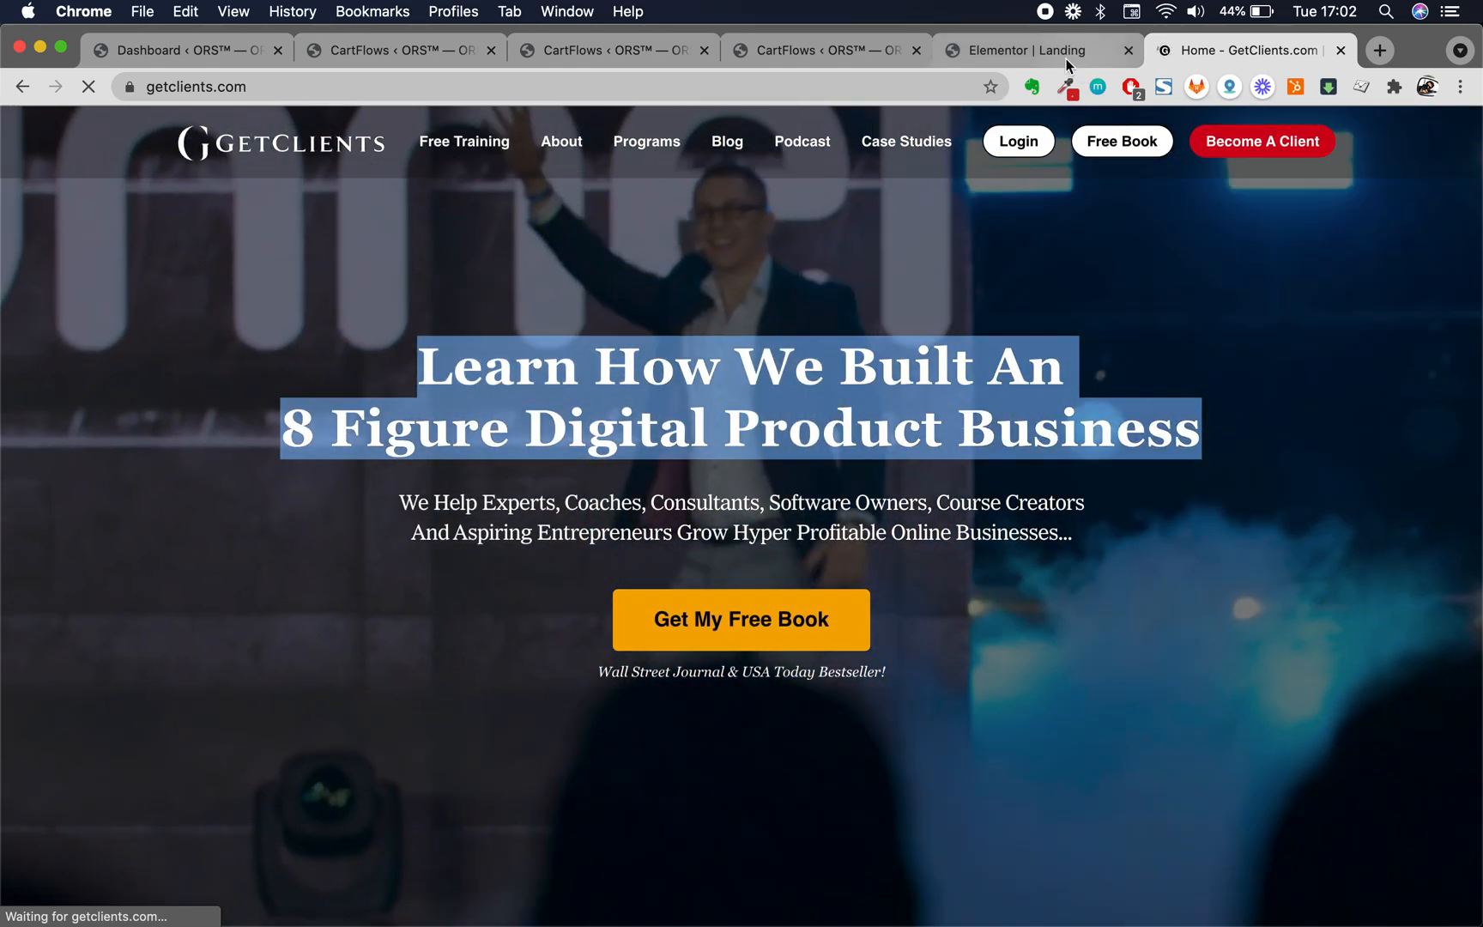
{"action": "left_click", "coordinate": [1064, 57]}
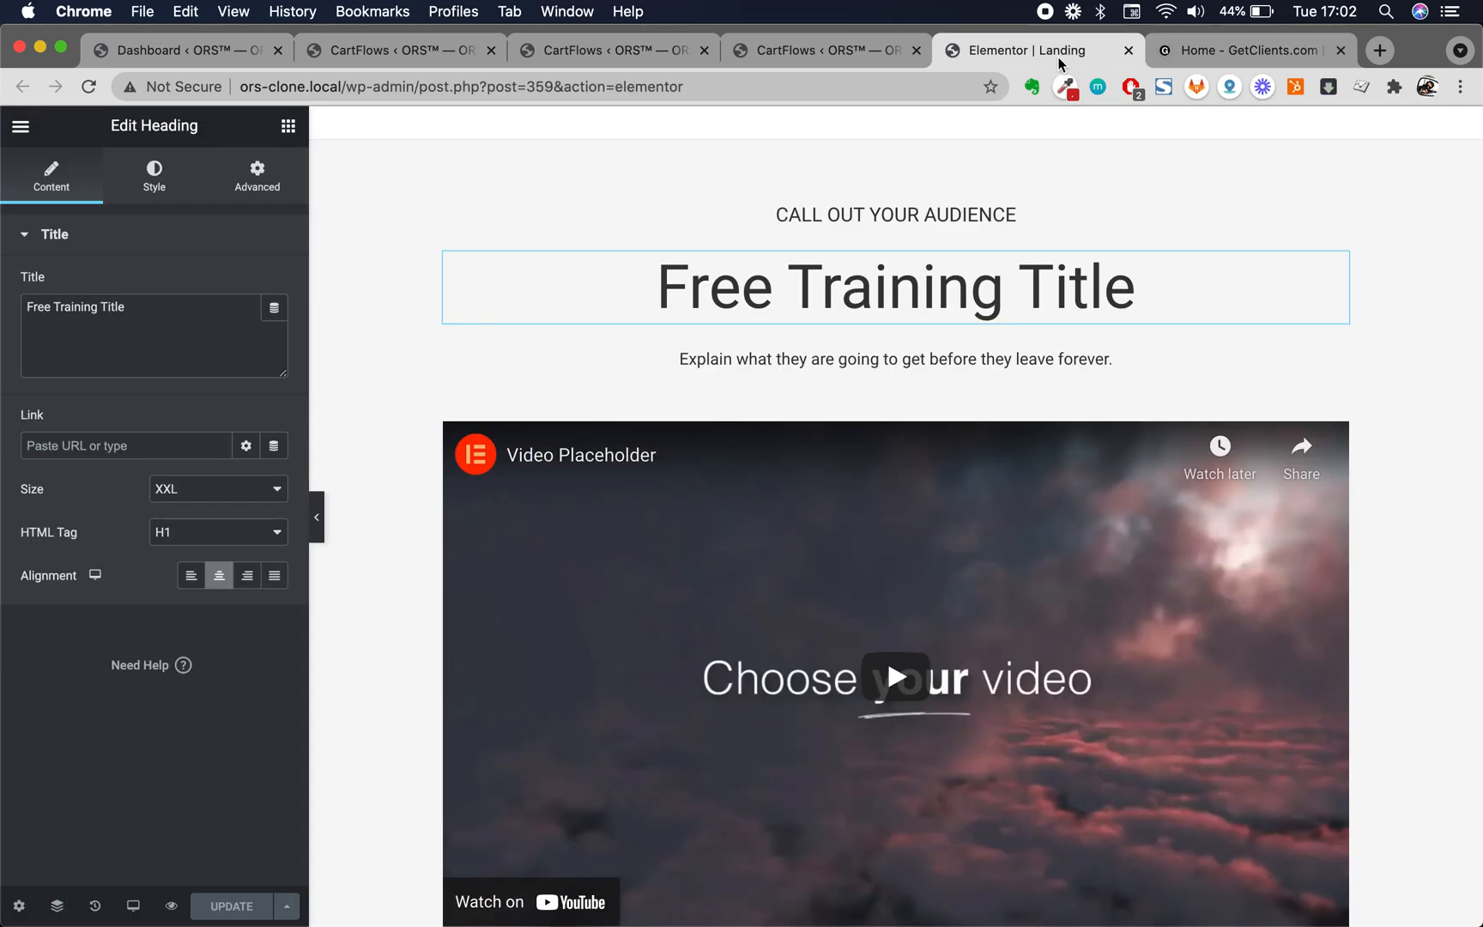
{"action": "left_click", "coordinate": [1210, 53]}
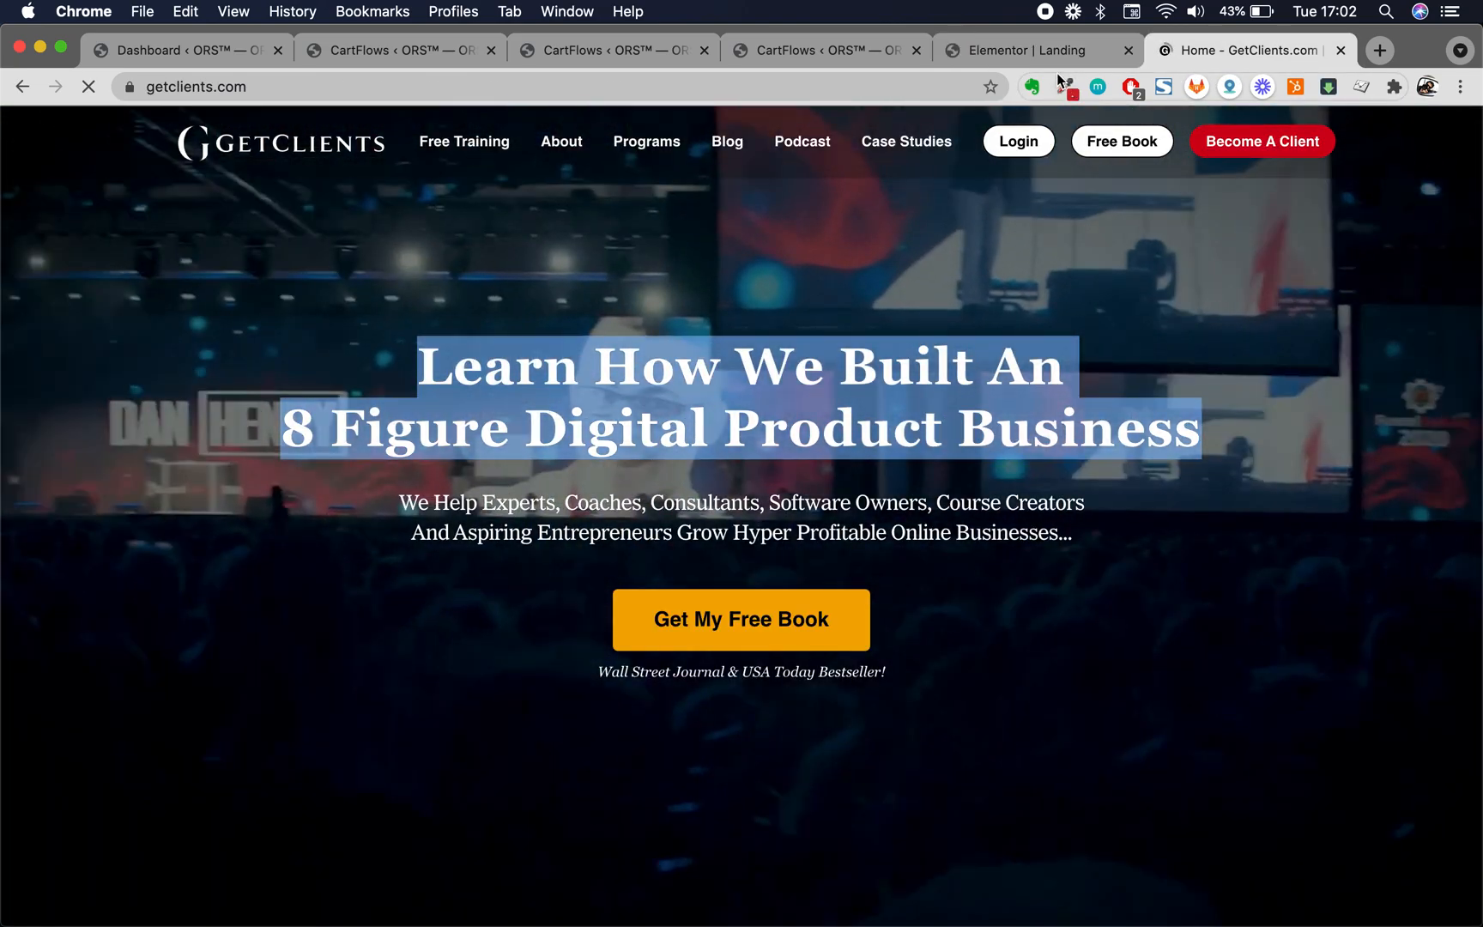
{"action": "left_click", "coordinate": [1054, 53]}
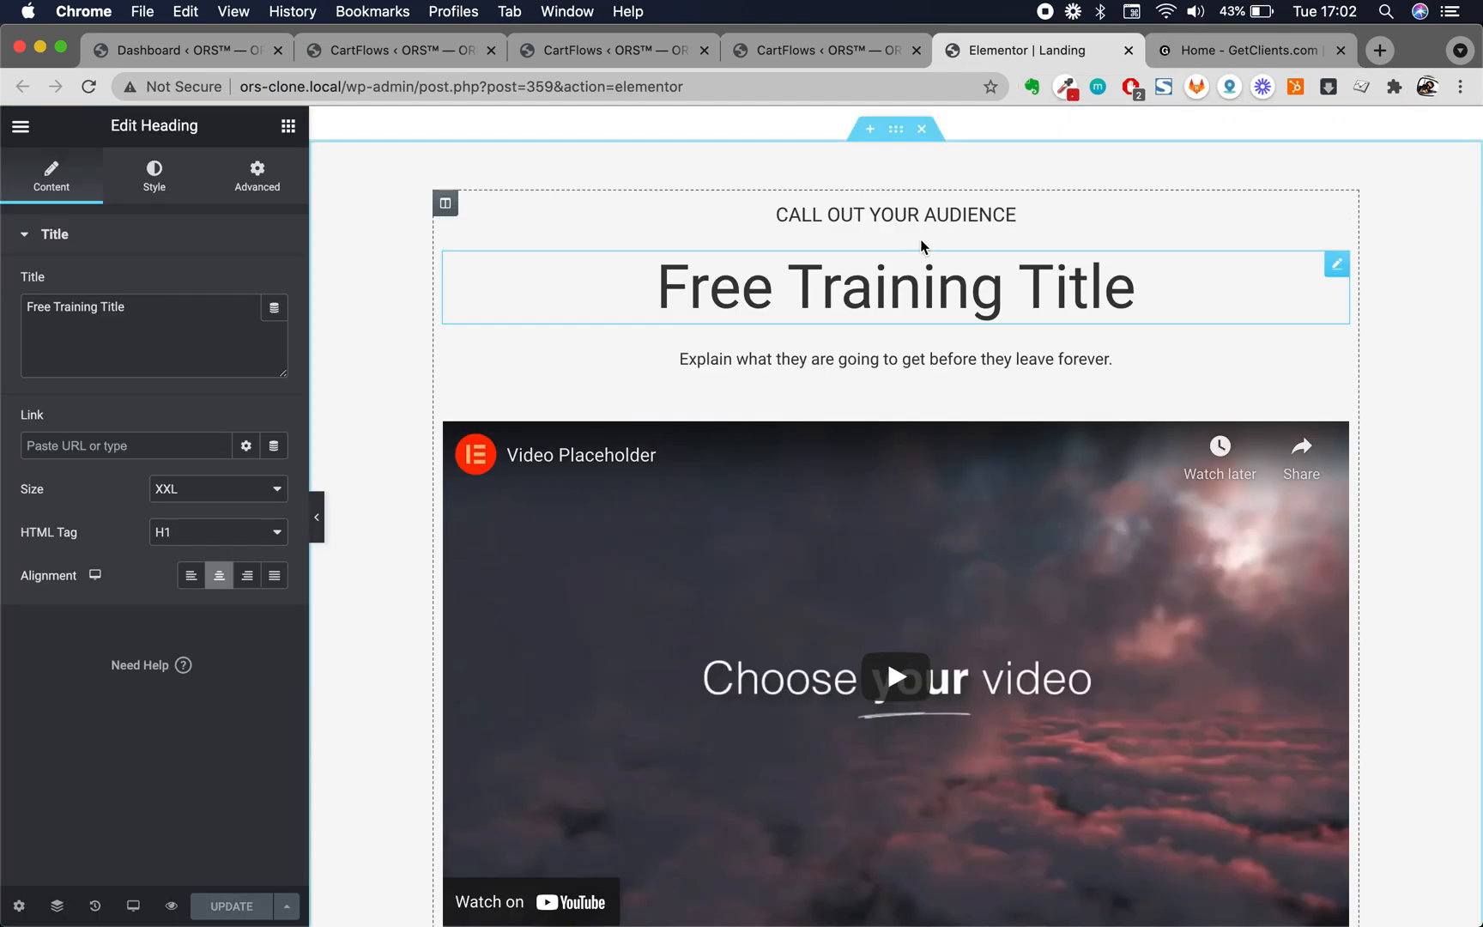
Try "HEY CAOCH" in place of the CALL OUT YOUR AUDIENCE heading and clear the heading's text
{"action": "triple_click", "coordinate": [946, 212]}
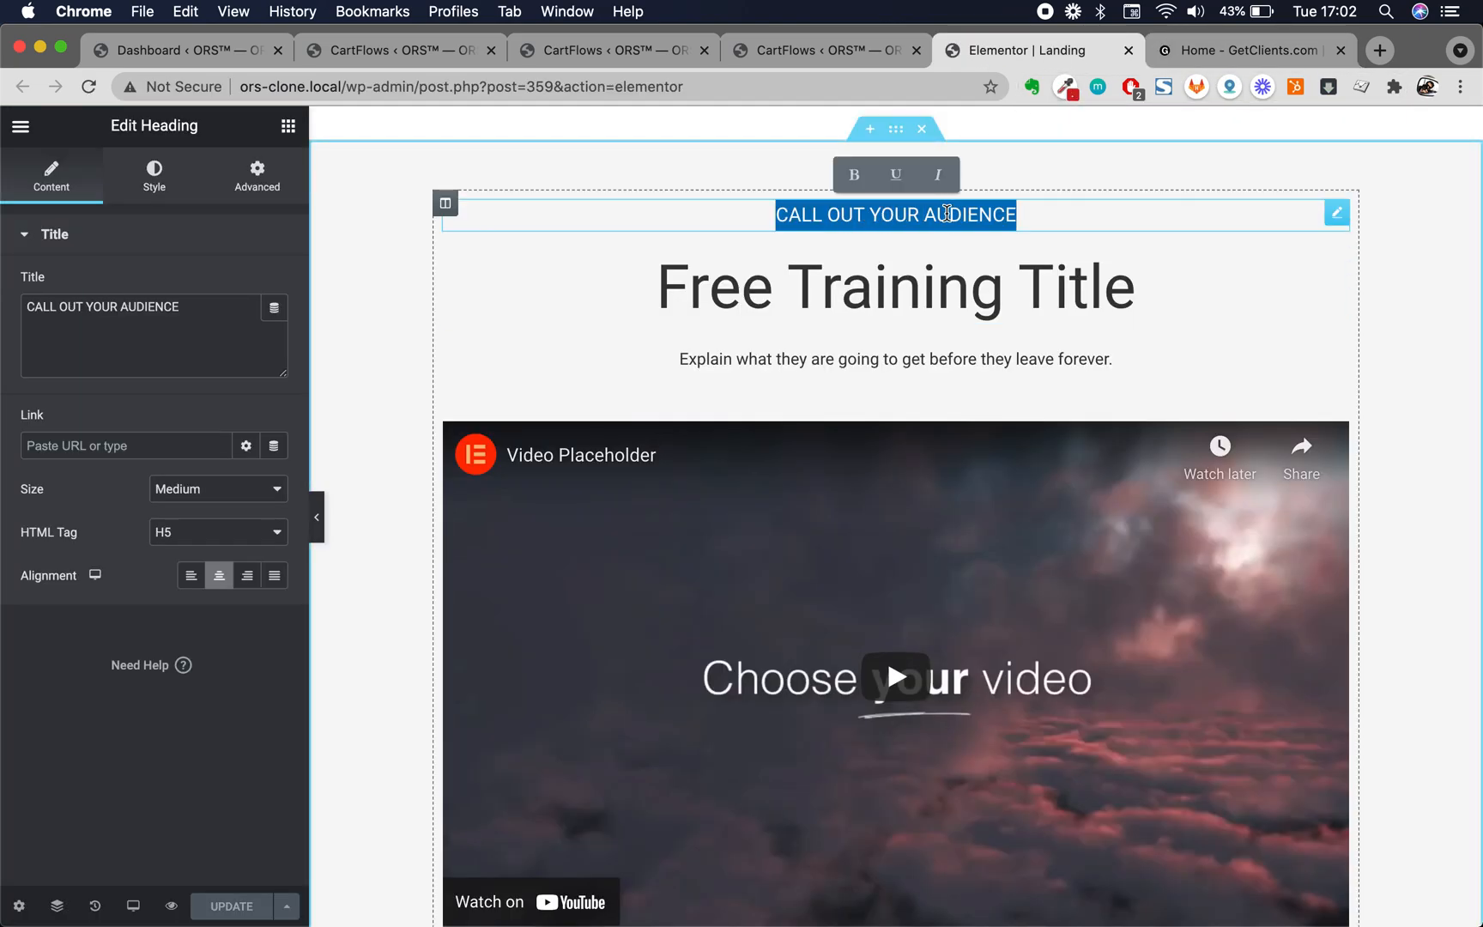
{"action": "type", "text": "HEY CAOCH"}
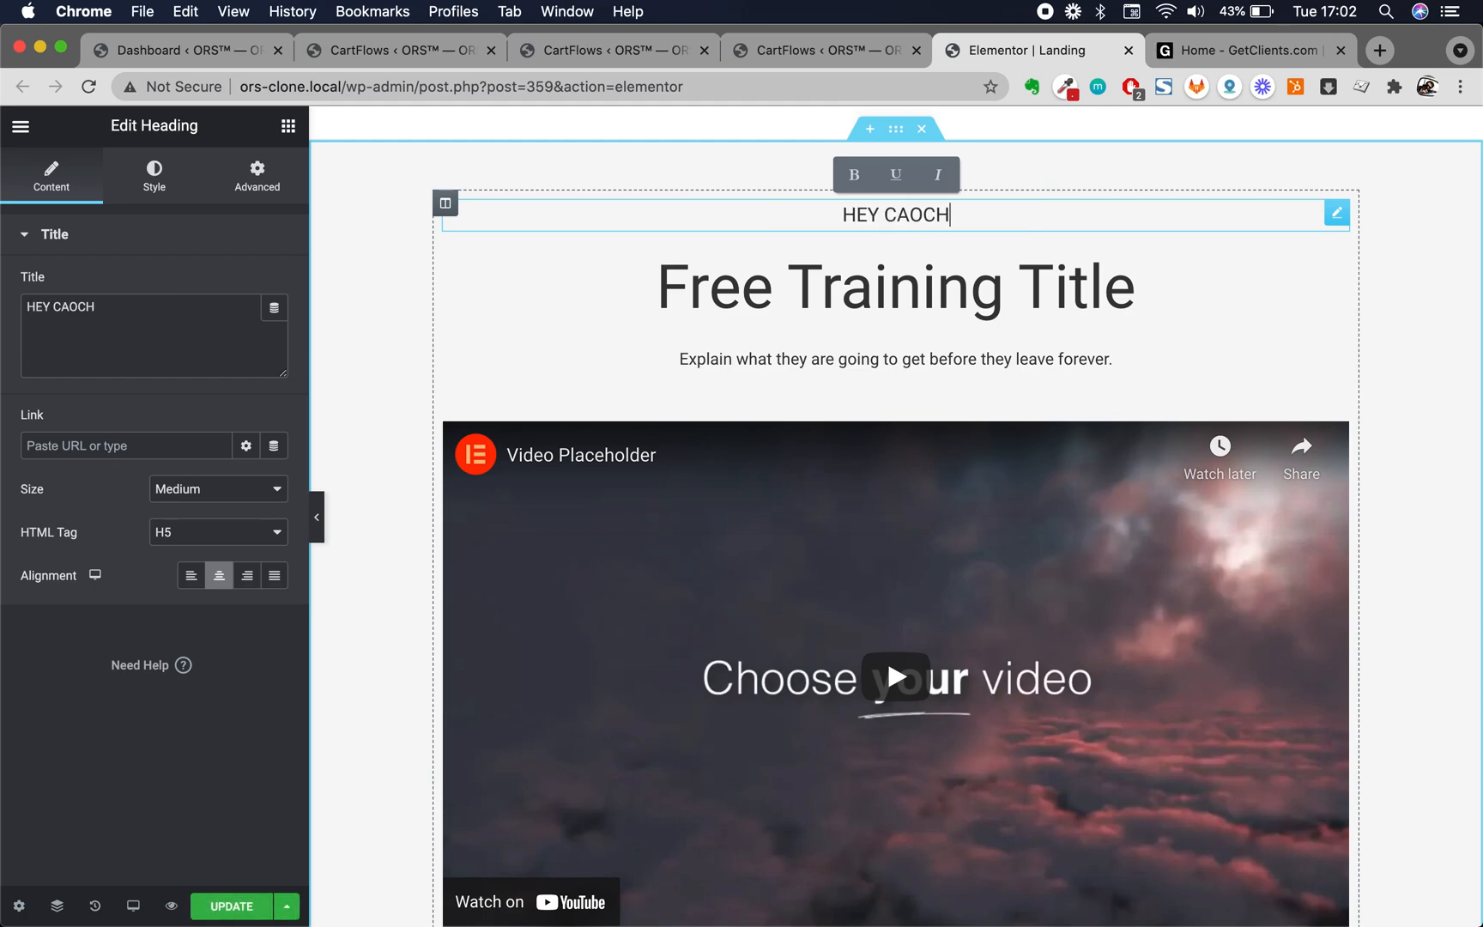
{"action": "key", "text": "BackSpace"}
{"action": "key", "text": "BackSpace"}
{"action": "key", "text": "BackSpace"}
{"action": "key", "text": "BackSpace"}
{"action": "key", "text": "BackSpace"}
{"action": "key", "text": "BackSpace"}
{"action": "key", "text": "BackSpace"}
{"action": "key", "text": "BackSpace"}
{"action": "key", "text": "BackSpace"}
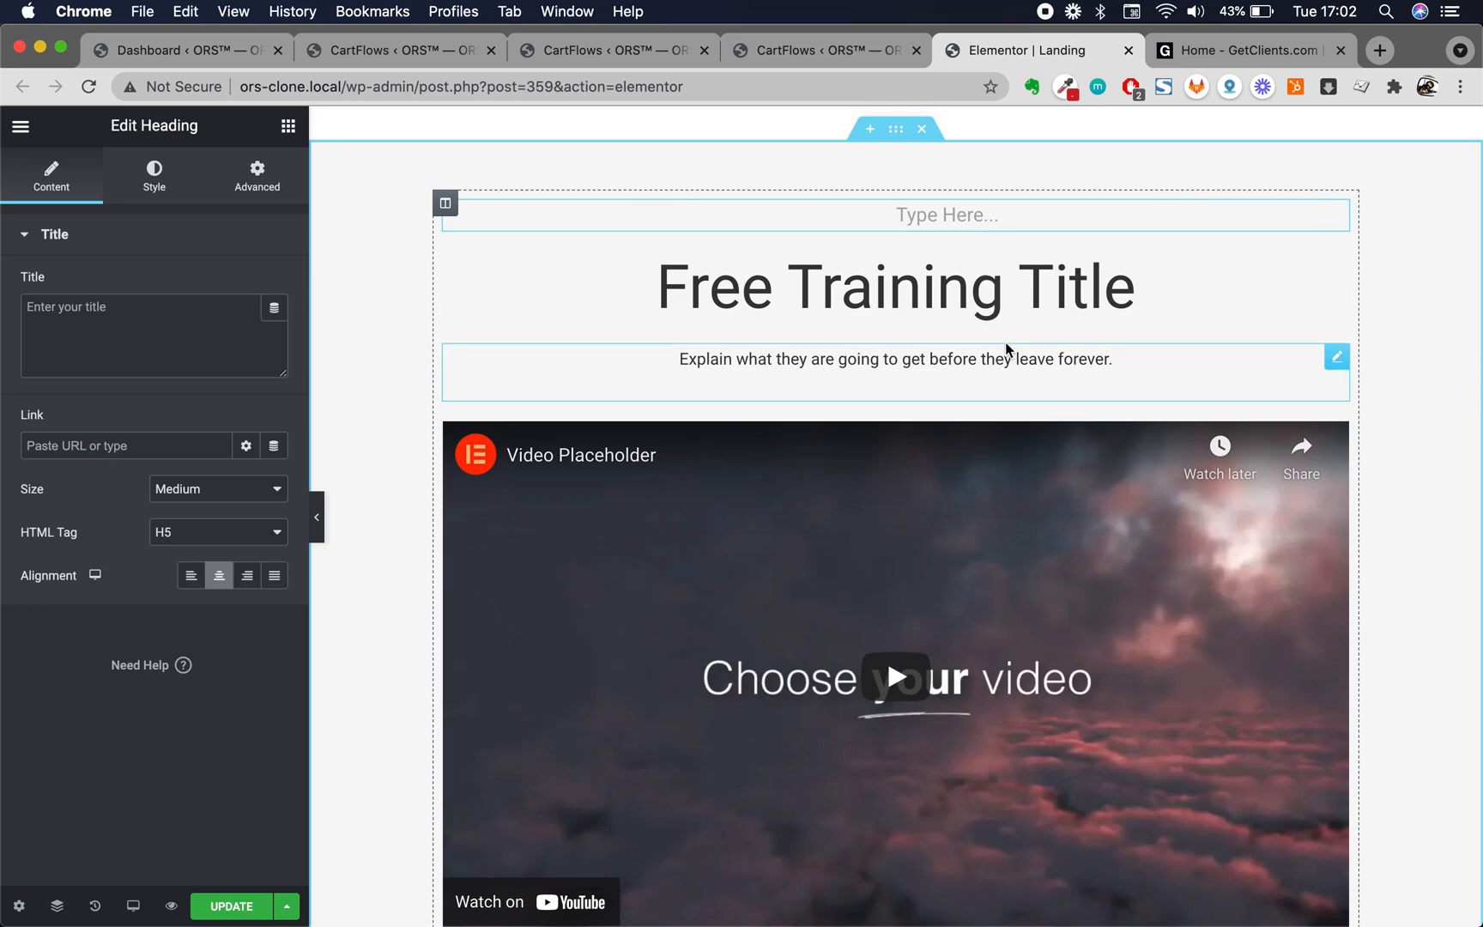
Check how the GetClients subheadline names its audience, starting with "Experts", and return to the Landing page in Elementor
{"action": "left_click", "coordinate": [1220, 51]}
{"action": "double_click", "coordinate": [525, 508]}
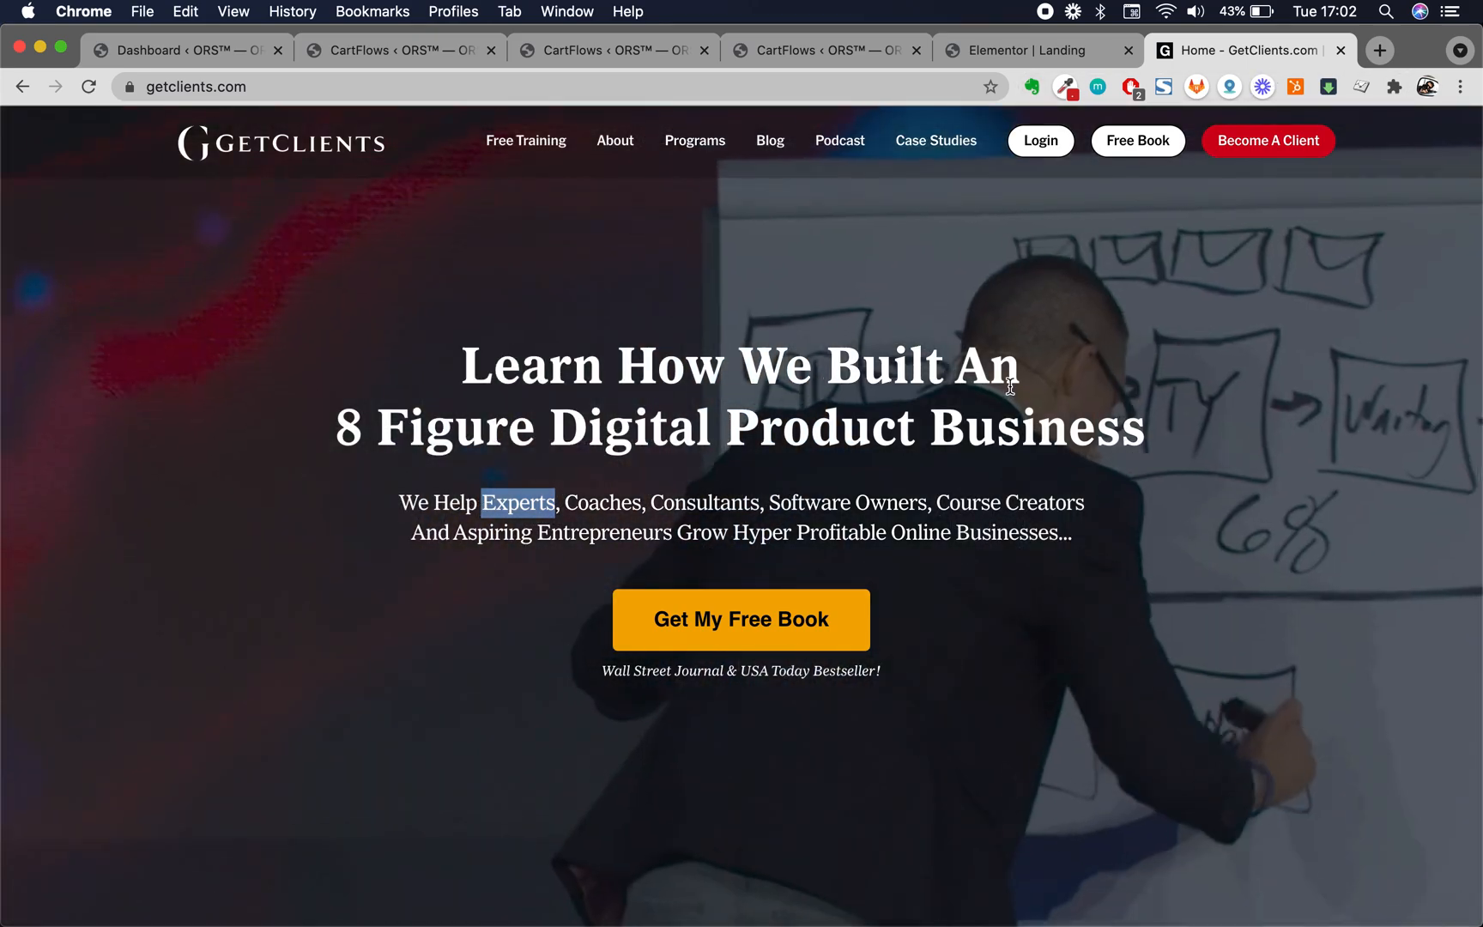
{"action": "left_click", "coordinate": [1027, 50]}
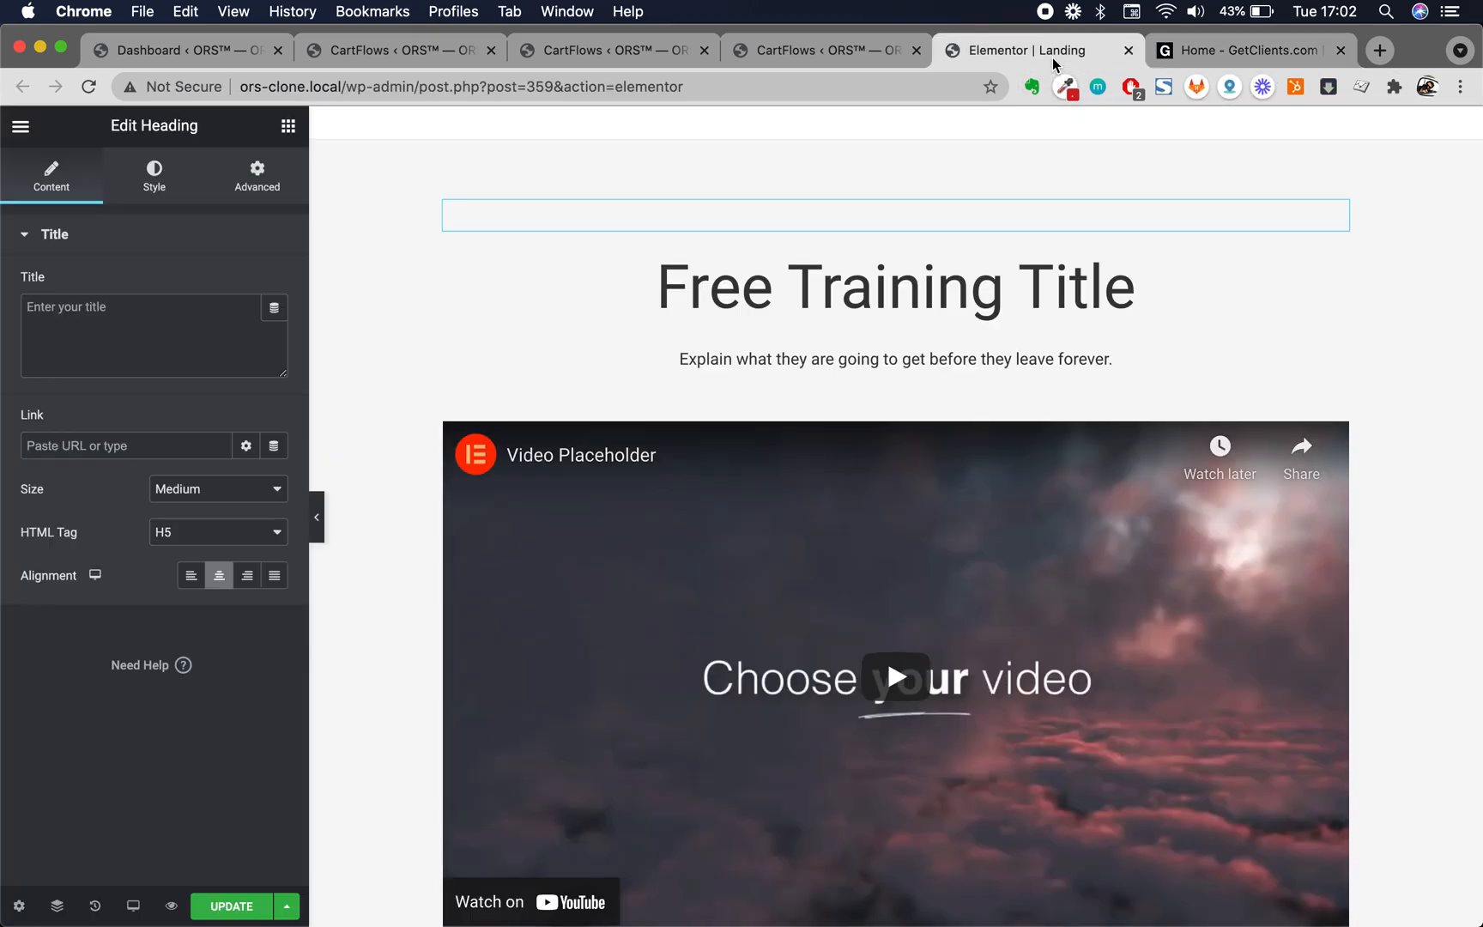
Select the explanatory text below the Free Training Title and examine it together with the video placeholder
{"action": "left_click", "coordinate": [944, 359]}
{"action": "scroll", "coordinate": [943, 359], "scroll_direction": "down", "scroll_amount": 3}
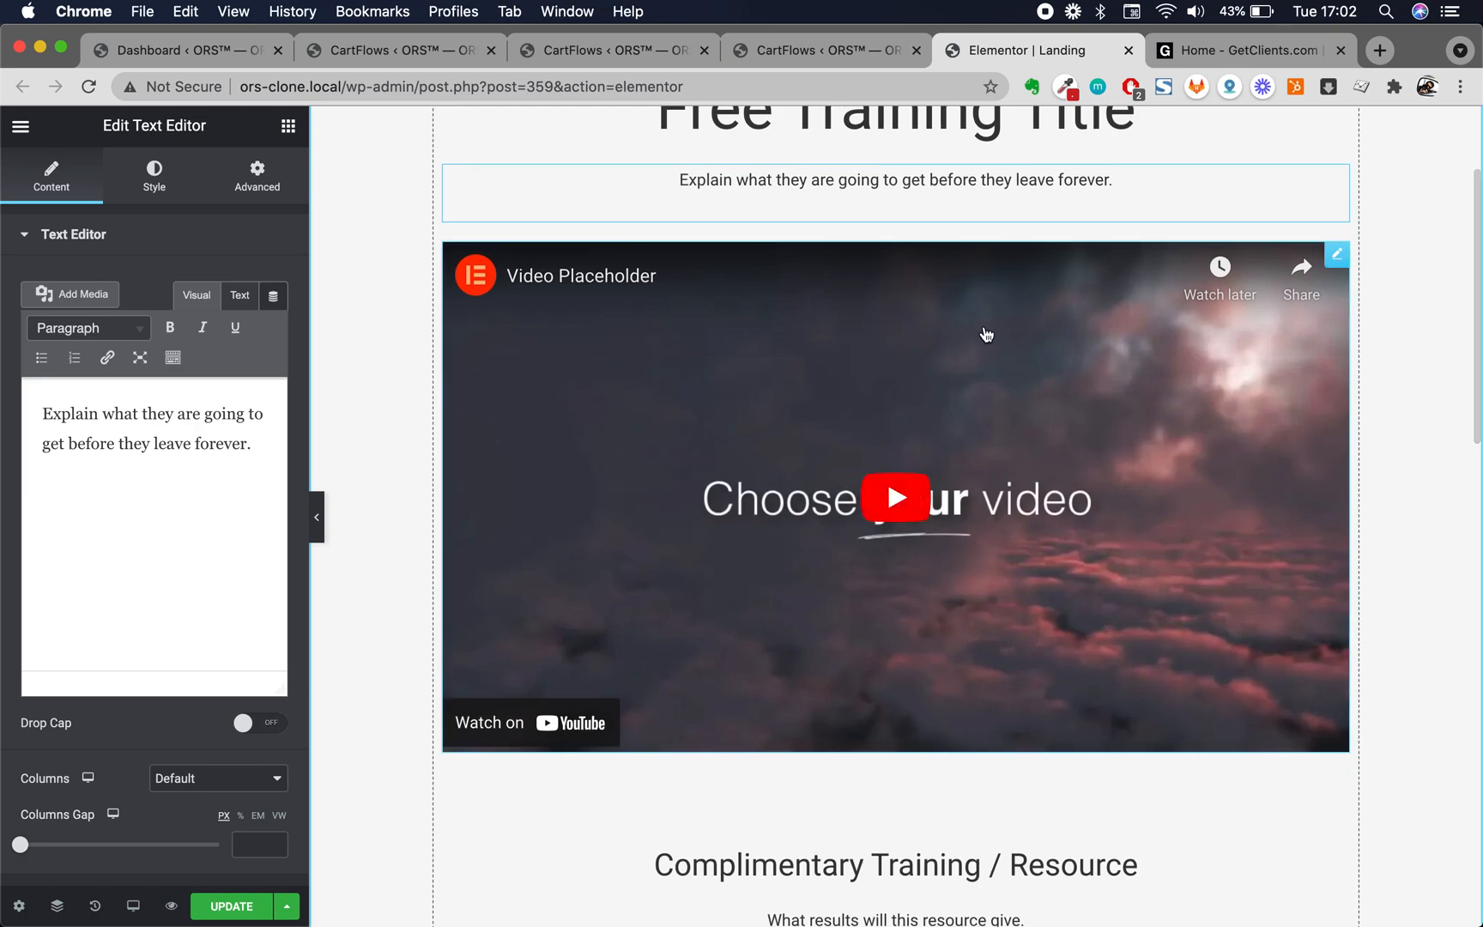
{"action": "scroll", "coordinate": [900, 560], "scroll_direction": "down", "scroll_amount": 1}
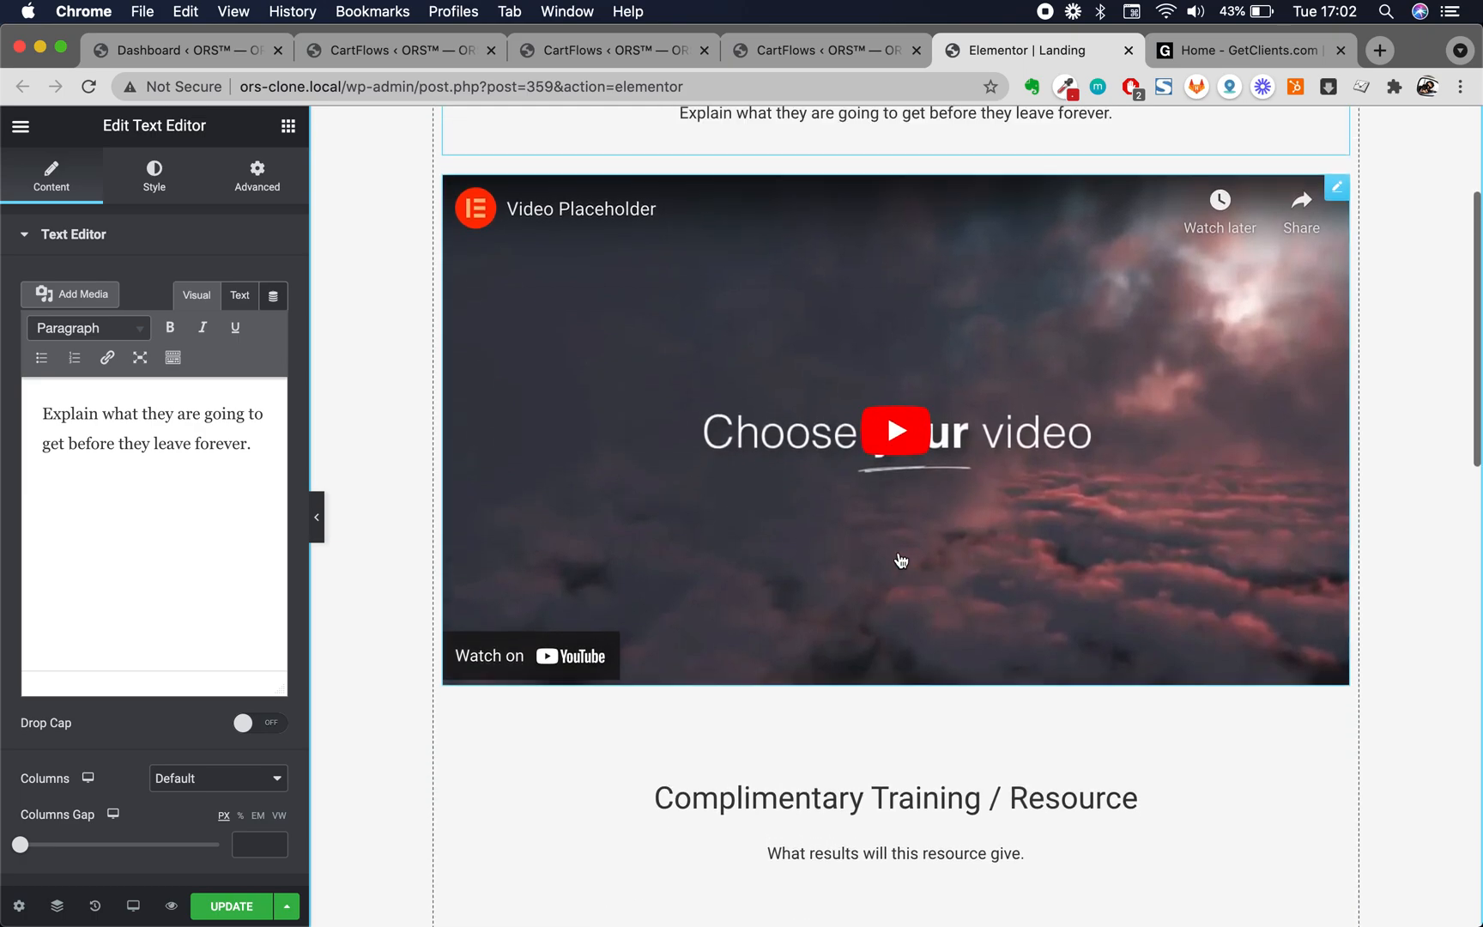
{"action": "scroll", "coordinate": [899, 559], "scroll_direction": "up", "scroll_amount": 2}
{"action": "scroll", "coordinate": [899, 559], "scroll_direction": "up", "scroll_amount": 1}
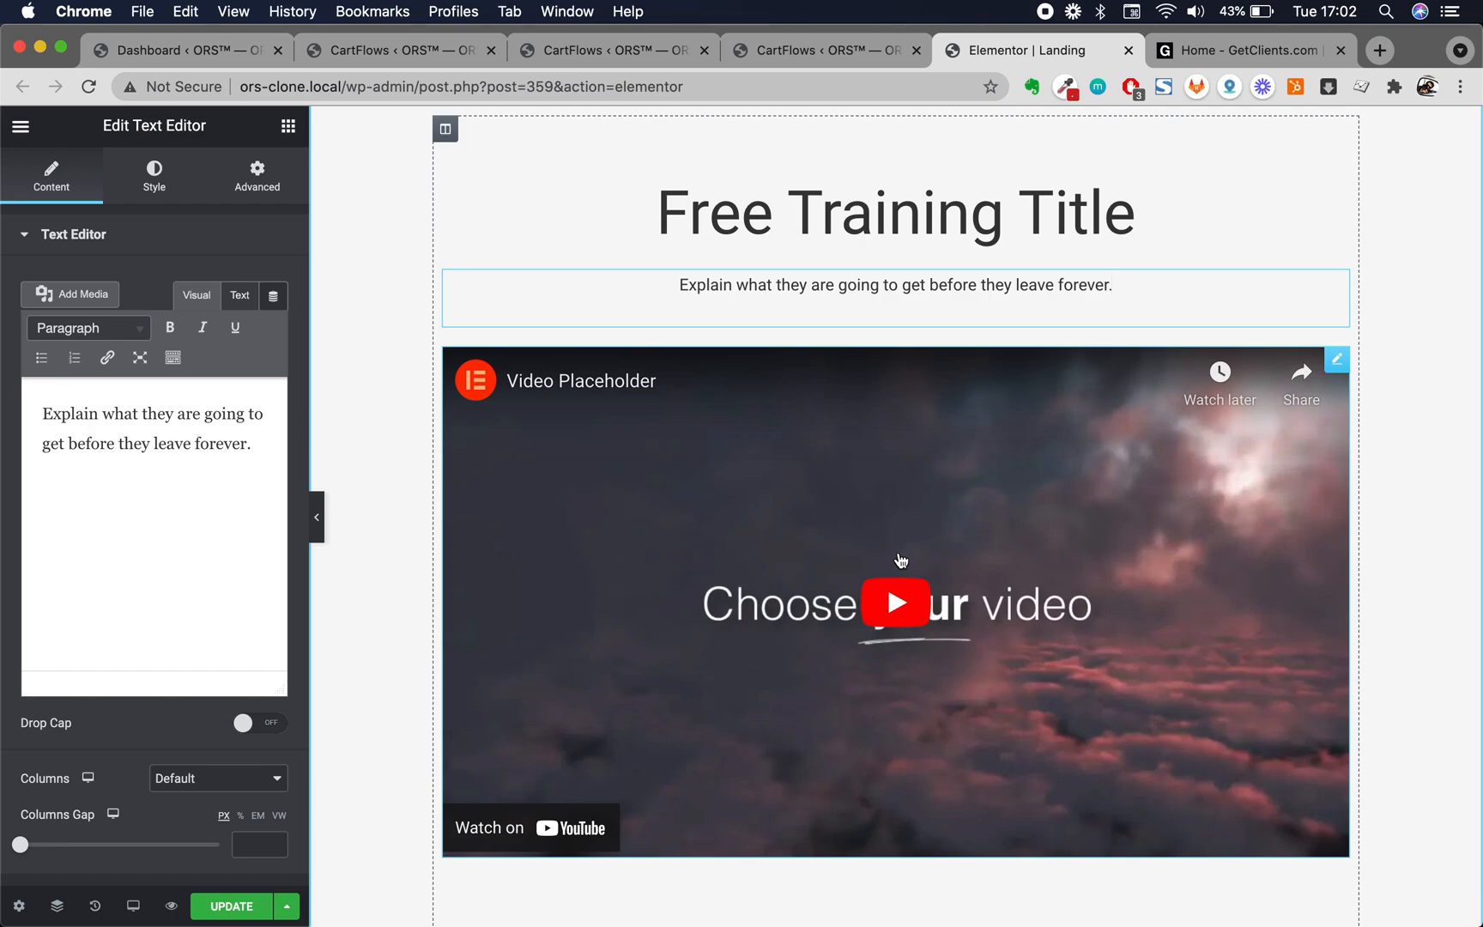
Examine how the video leads into the Complimentary Training / Resource section and its optin form, and select that section's heading
{"action": "scroll", "coordinate": [900, 561], "scroll_direction": "down", "scroll_amount": 10}
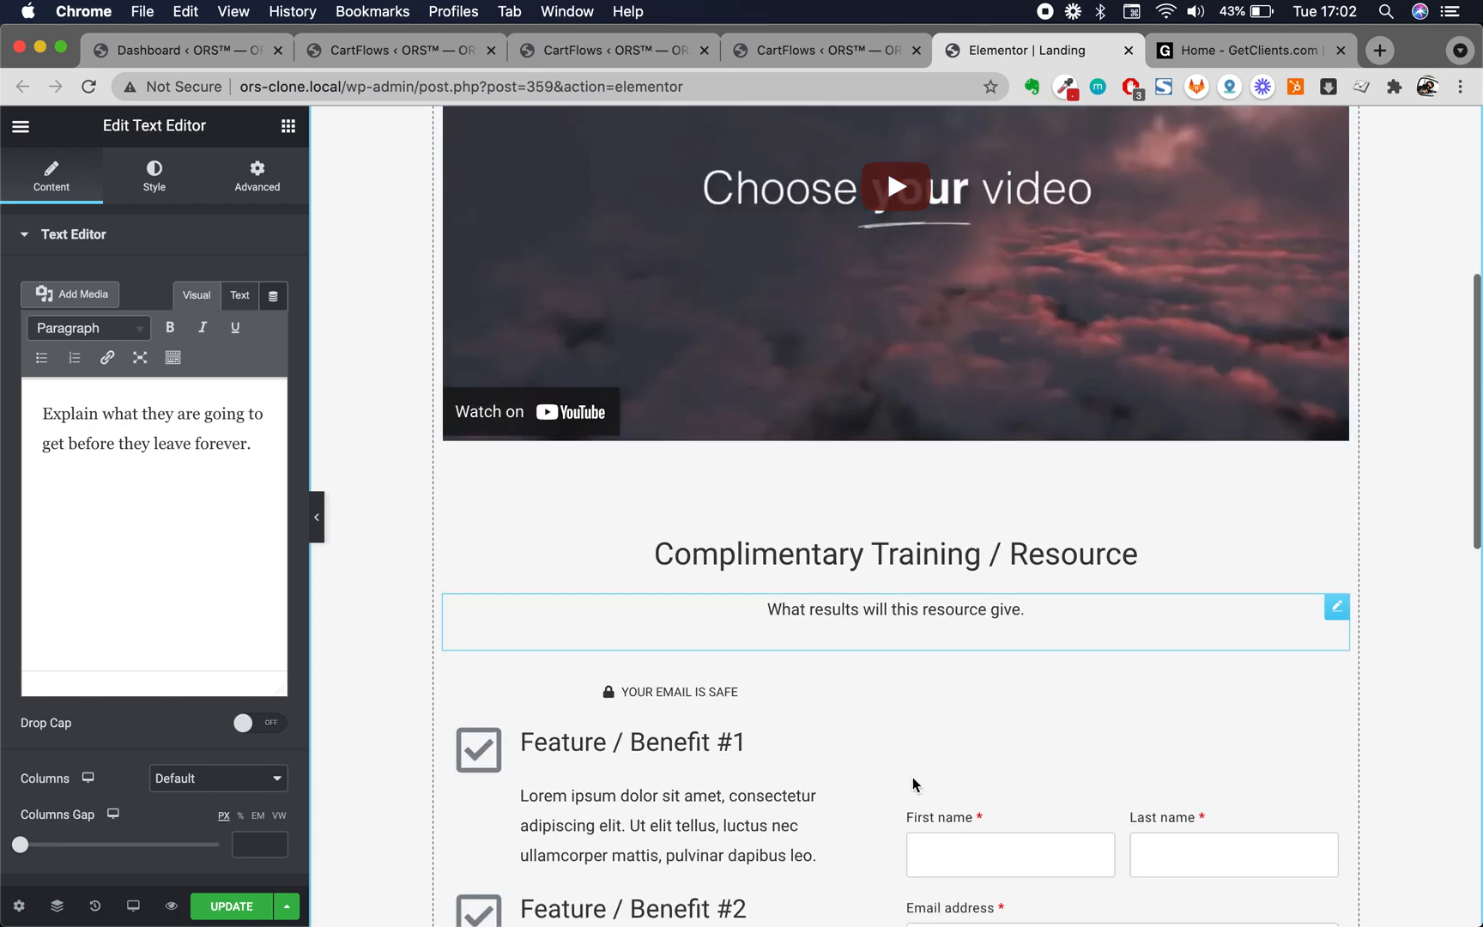
{"action": "scroll", "coordinate": [998, 695], "scroll_direction": "up", "scroll_amount": 5}
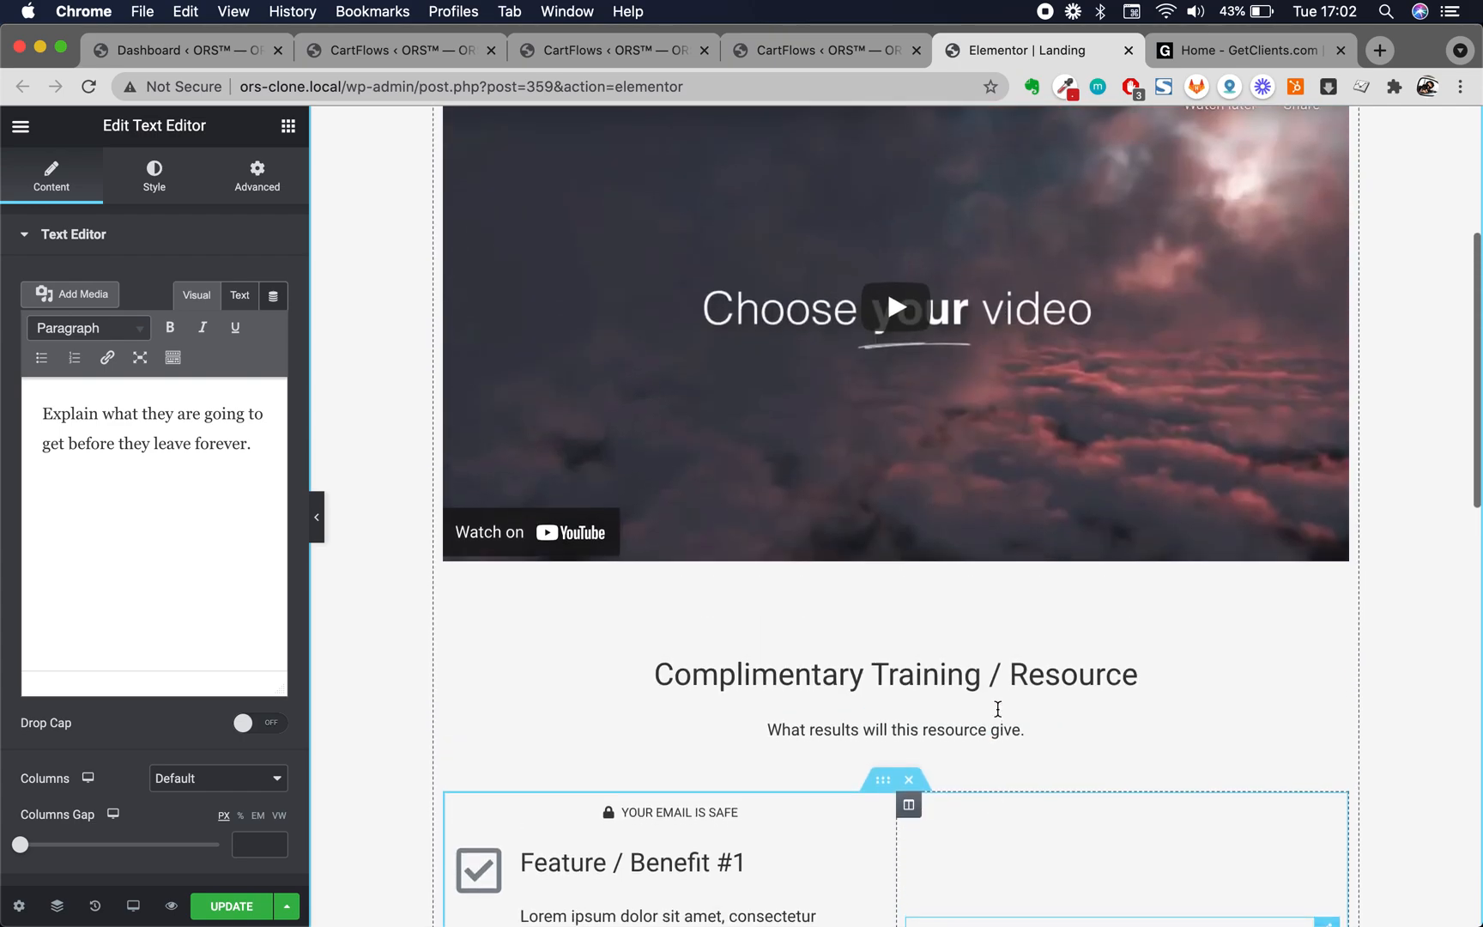
{"action": "scroll", "coordinate": [998, 486], "scroll_direction": "up", "scroll_amount": 2}
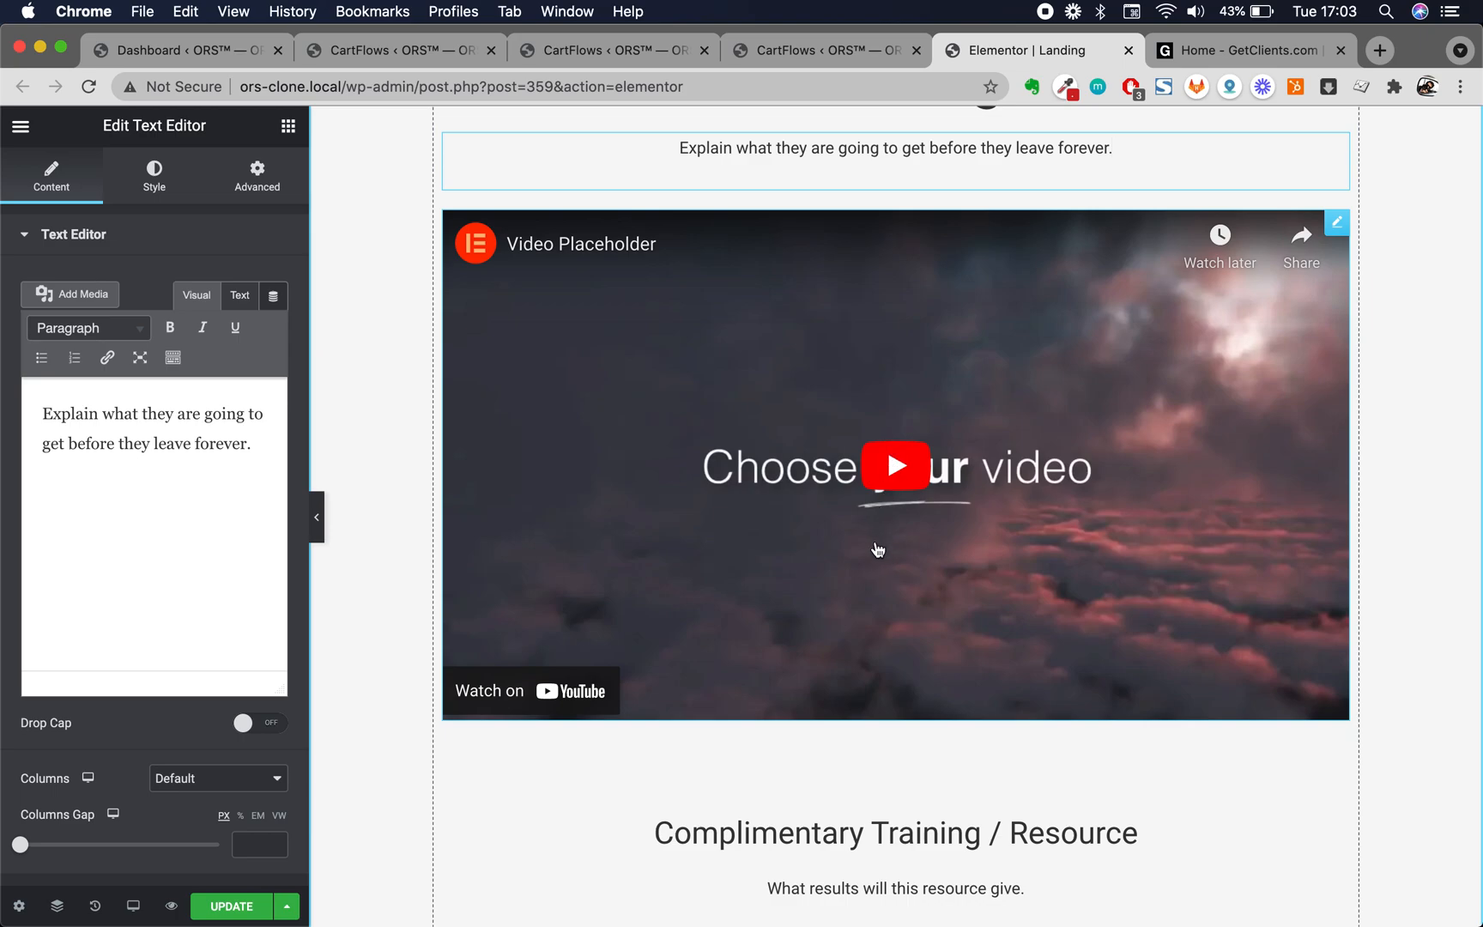
{"action": "scroll", "coordinate": [868, 616], "scroll_direction": "down", "scroll_amount": 6}
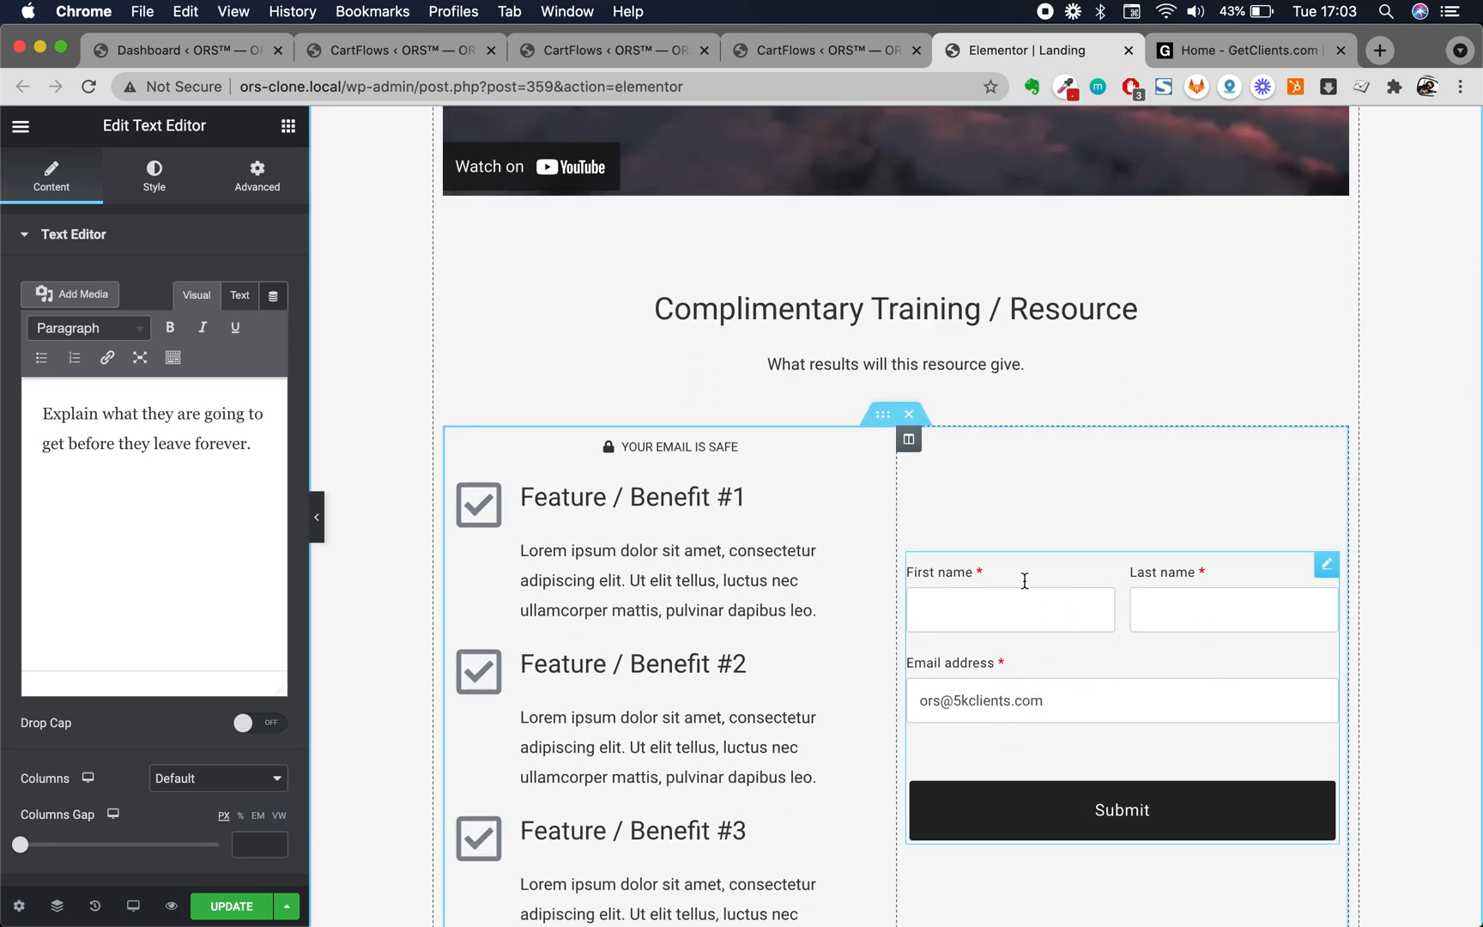
{"action": "scroll", "coordinate": [920, 549], "scroll_direction": "up", "scroll_amount": 8}
{"action": "scroll", "coordinate": [920, 549], "scroll_direction": "up", "scroll_amount": 1}
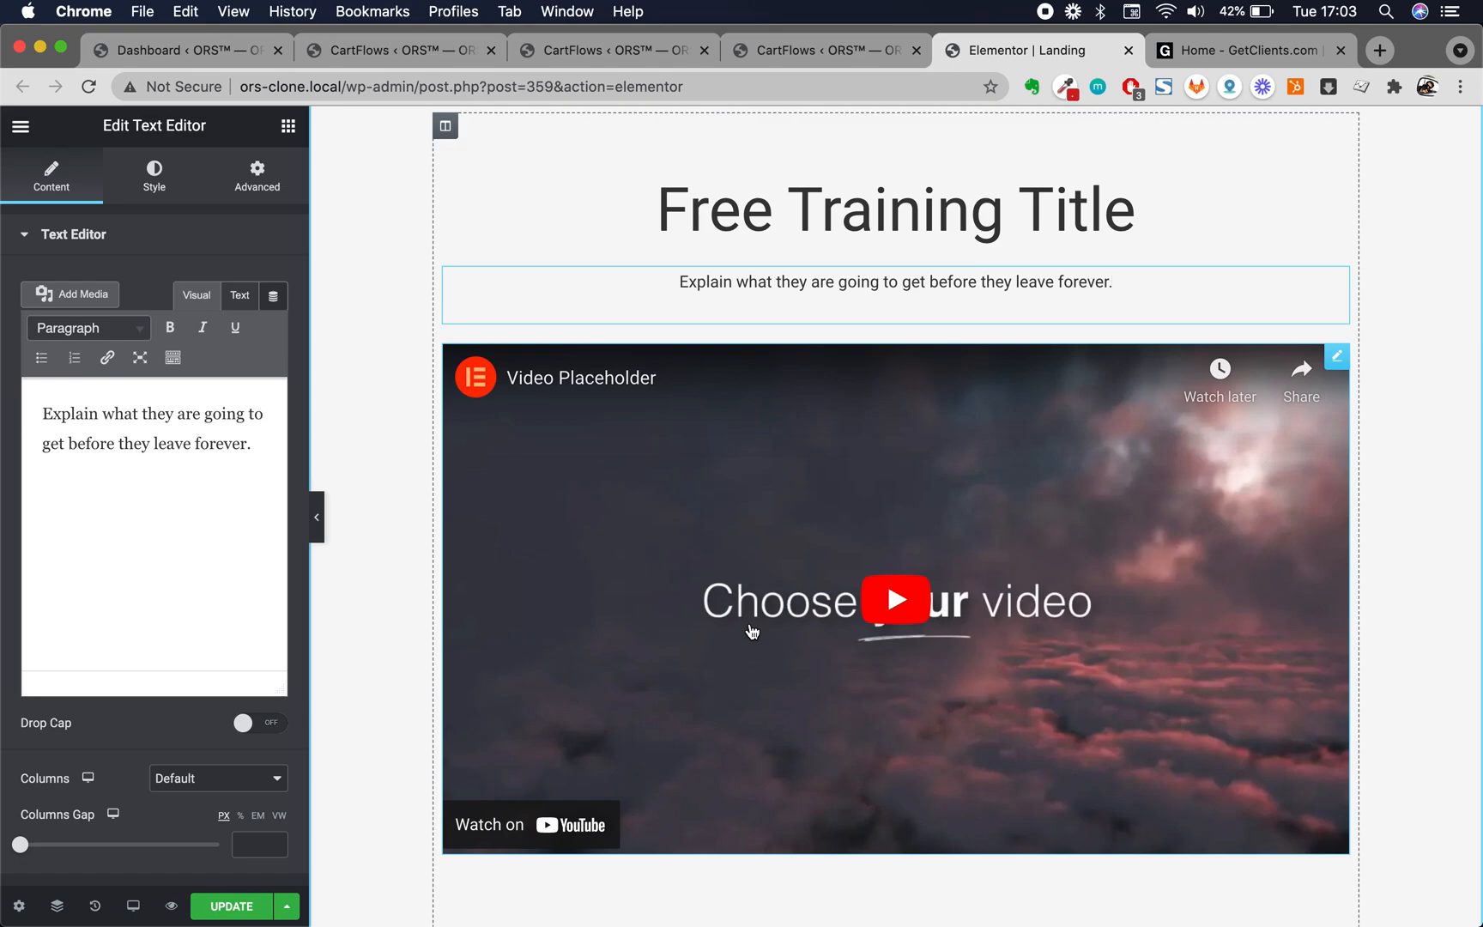
{"action": "scroll", "coordinate": [752, 632], "scroll_direction": "down", "scroll_amount": 6}
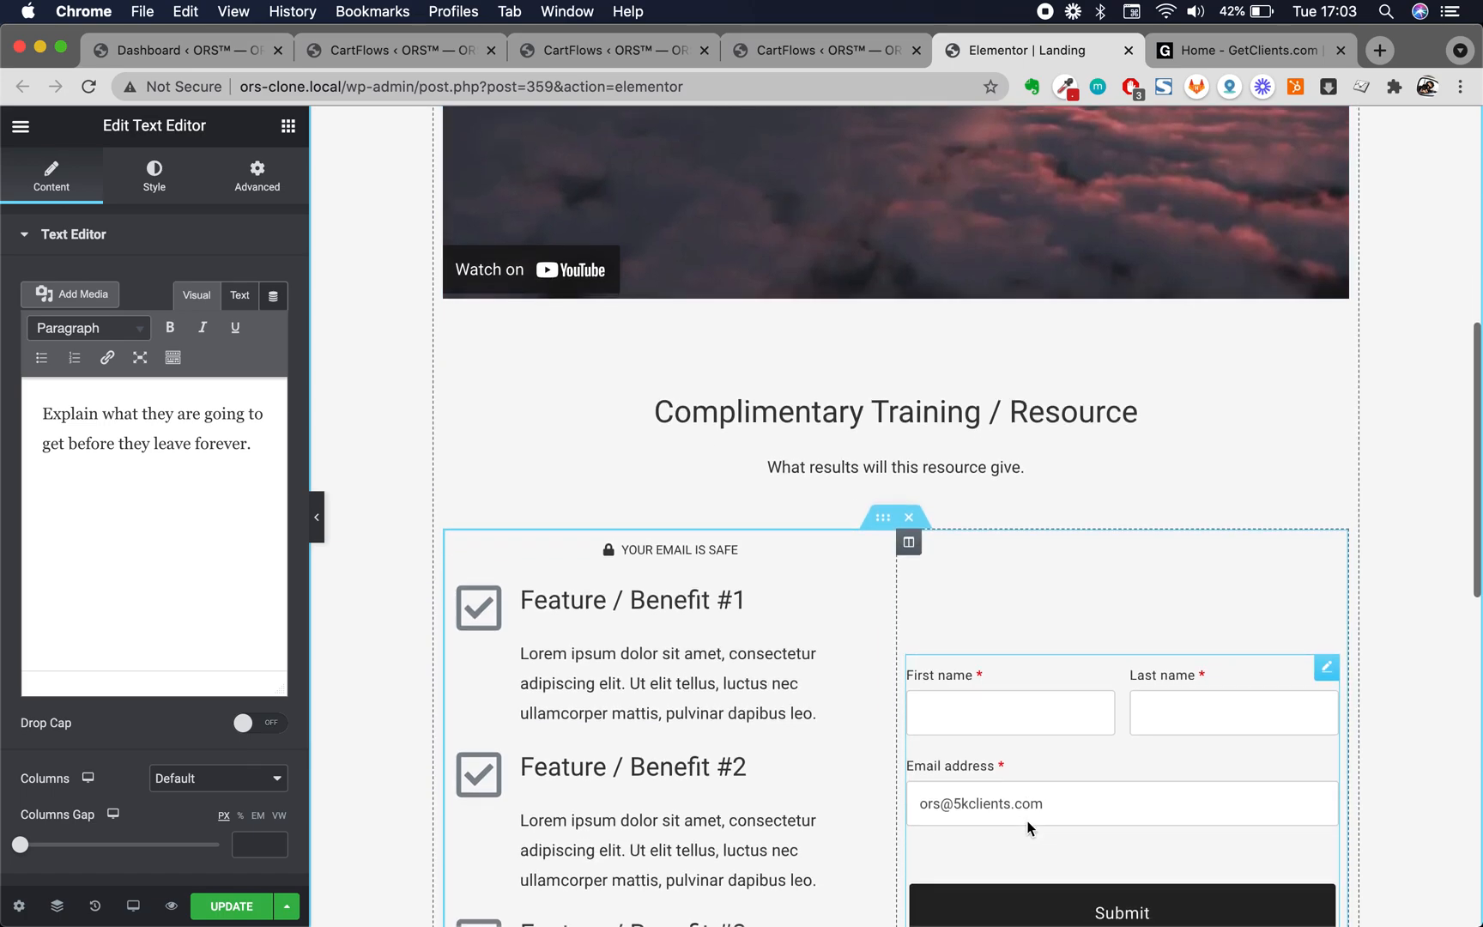
{"action": "scroll", "coordinate": [1064, 895], "scroll_direction": "up", "scroll_amount": 2}
{"action": "scroll", "coordinate": [1135, 795], "scroll_direction": "down", "scroll_amount": 1}
{"action": "scroll", "coordinate": [1136, 794], "scroll_direction": "up", "scroll_amount": 3}
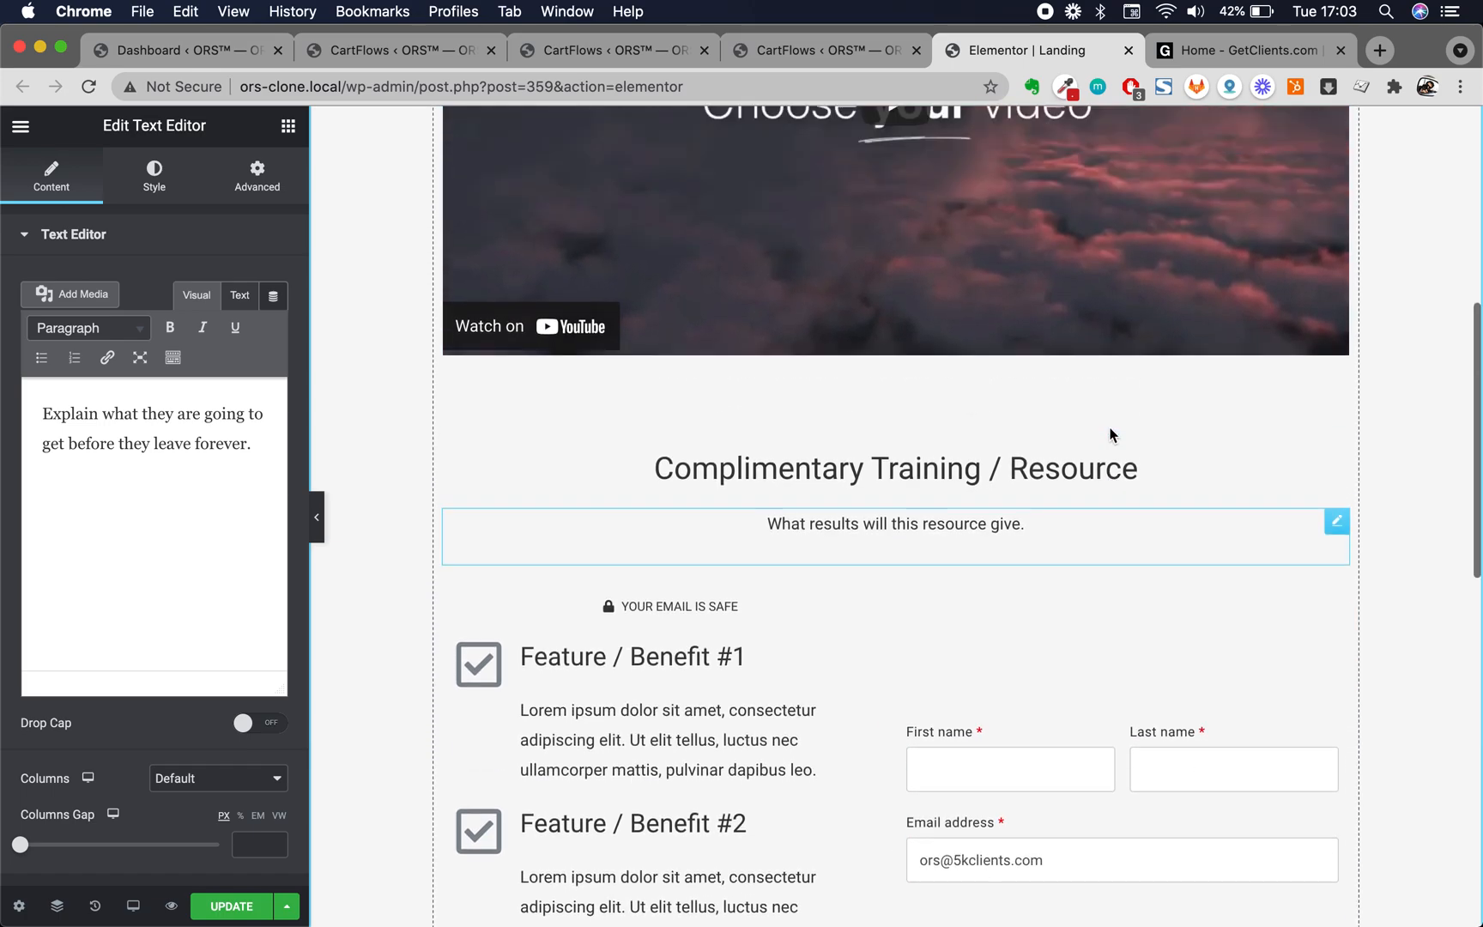
{"action": "left_click", "coordinate": [854, 740]}
{"action": "scroll", "coordinate": [798, 635], "scroll_direction": "up", "scroll_amount": 3}
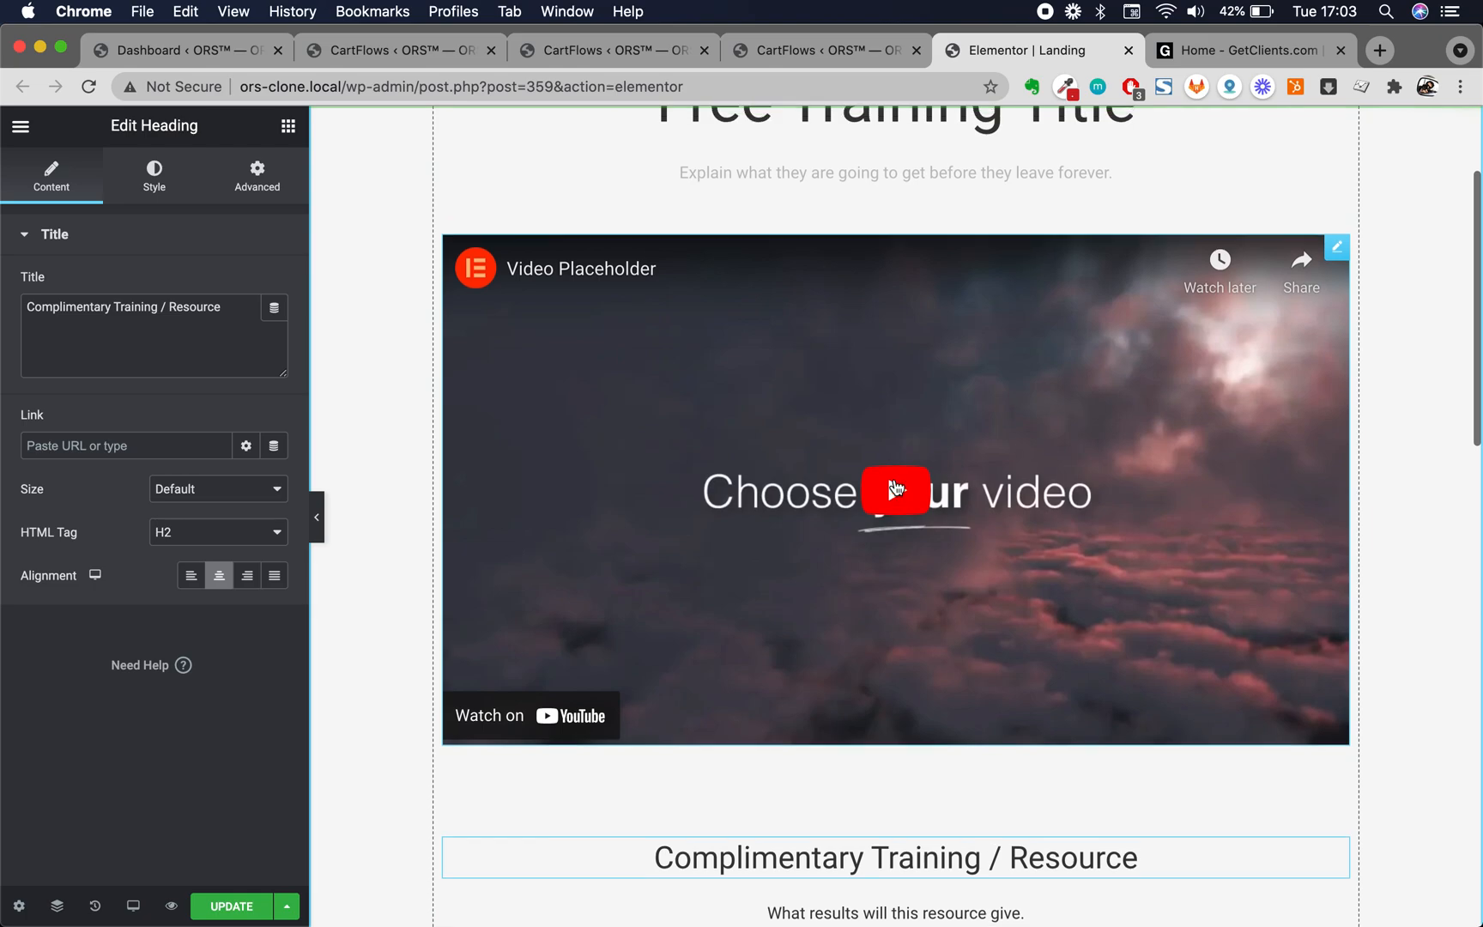
Select the Complimentary Training / Resource heading and examine the feature list and optin form beneath it
{"action": "scroll", "coordinate": [790, 626], "scroll_direction": "down", "scroll_amount": 4}
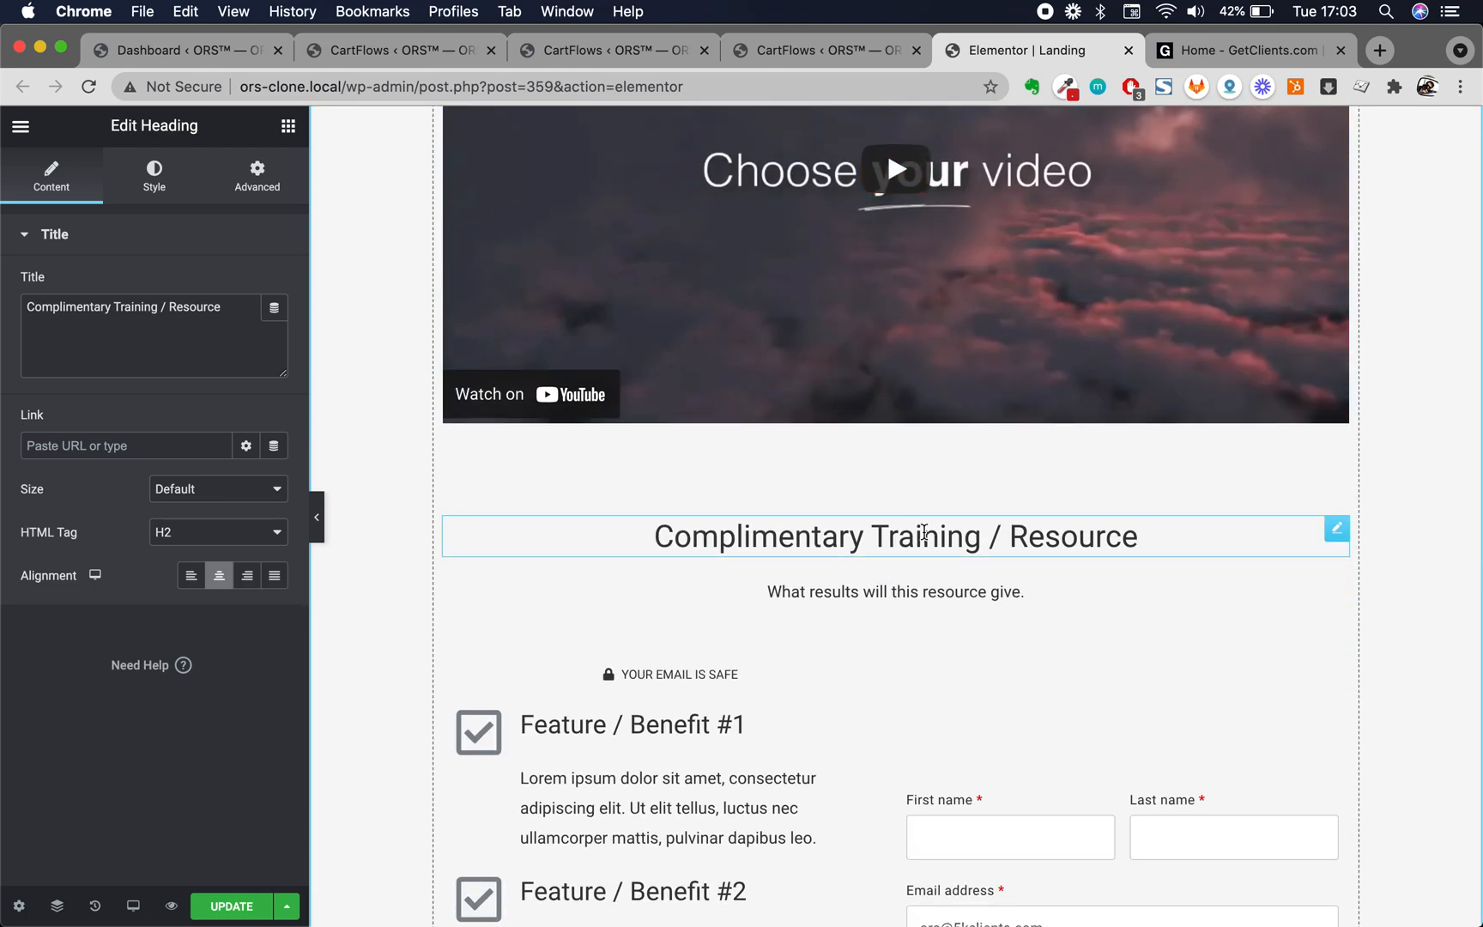
{"action": "double_click", "coordinate": [870, 541]}
{"action": "triple_click", "coordinate": [870, 540]}
{"action": "scroll", "coordinate": [794, 530], "scroll_direction": "up", "scroll_amount": 1}
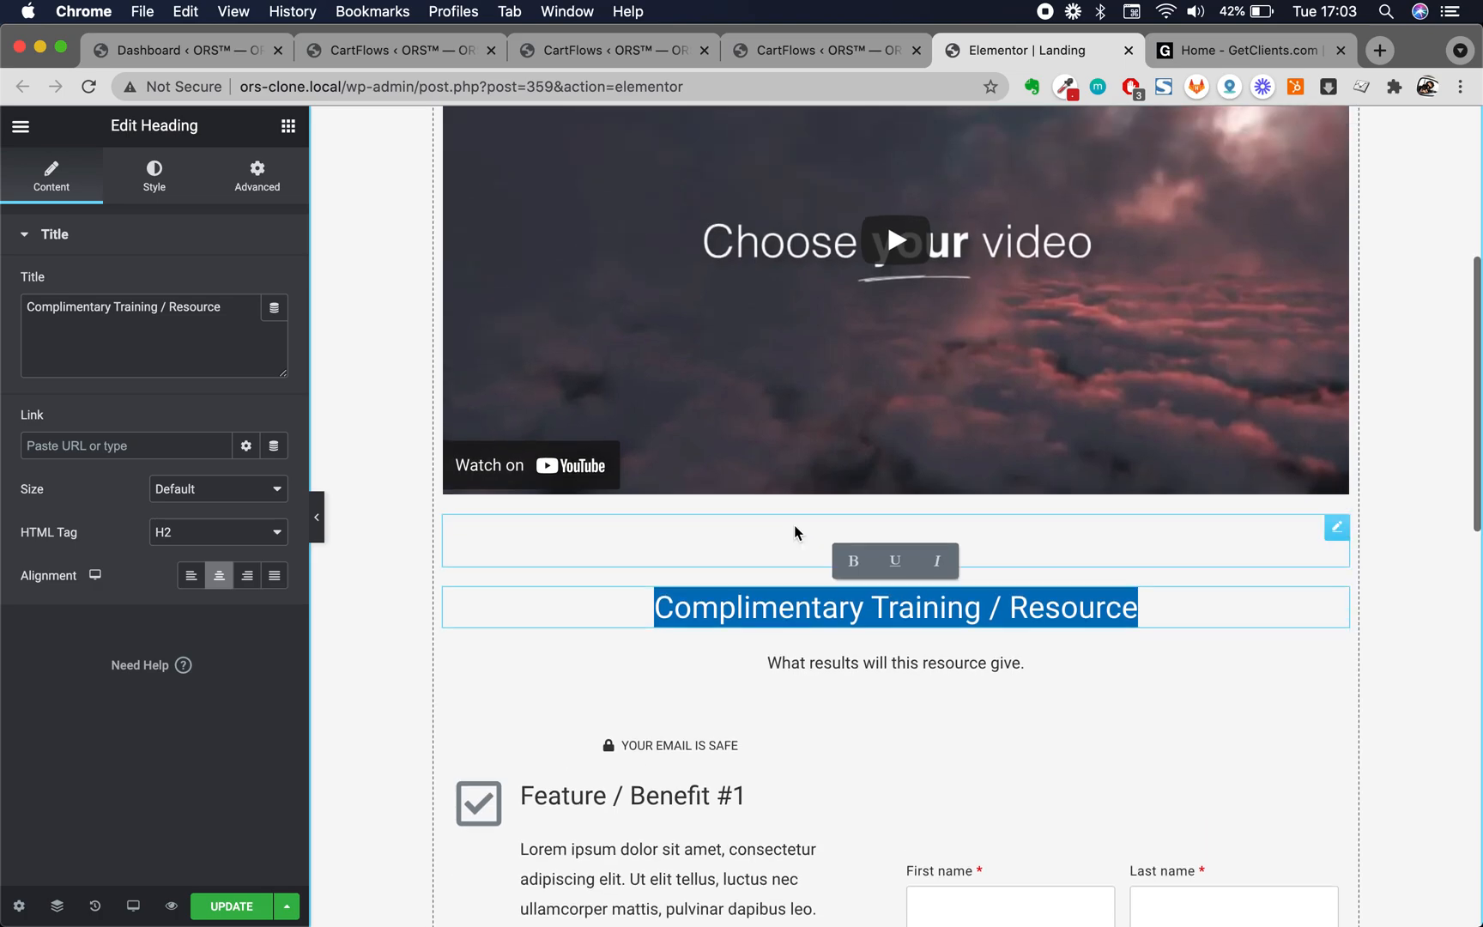
{"action": "scroll", "coordinate": [858, 600], "scroll_direction": "down", "scroll_amount": 2}
{"action": "scroll", "coordinate": [890, 753], "scroll_direction": "down", "scroll_amount": 1}
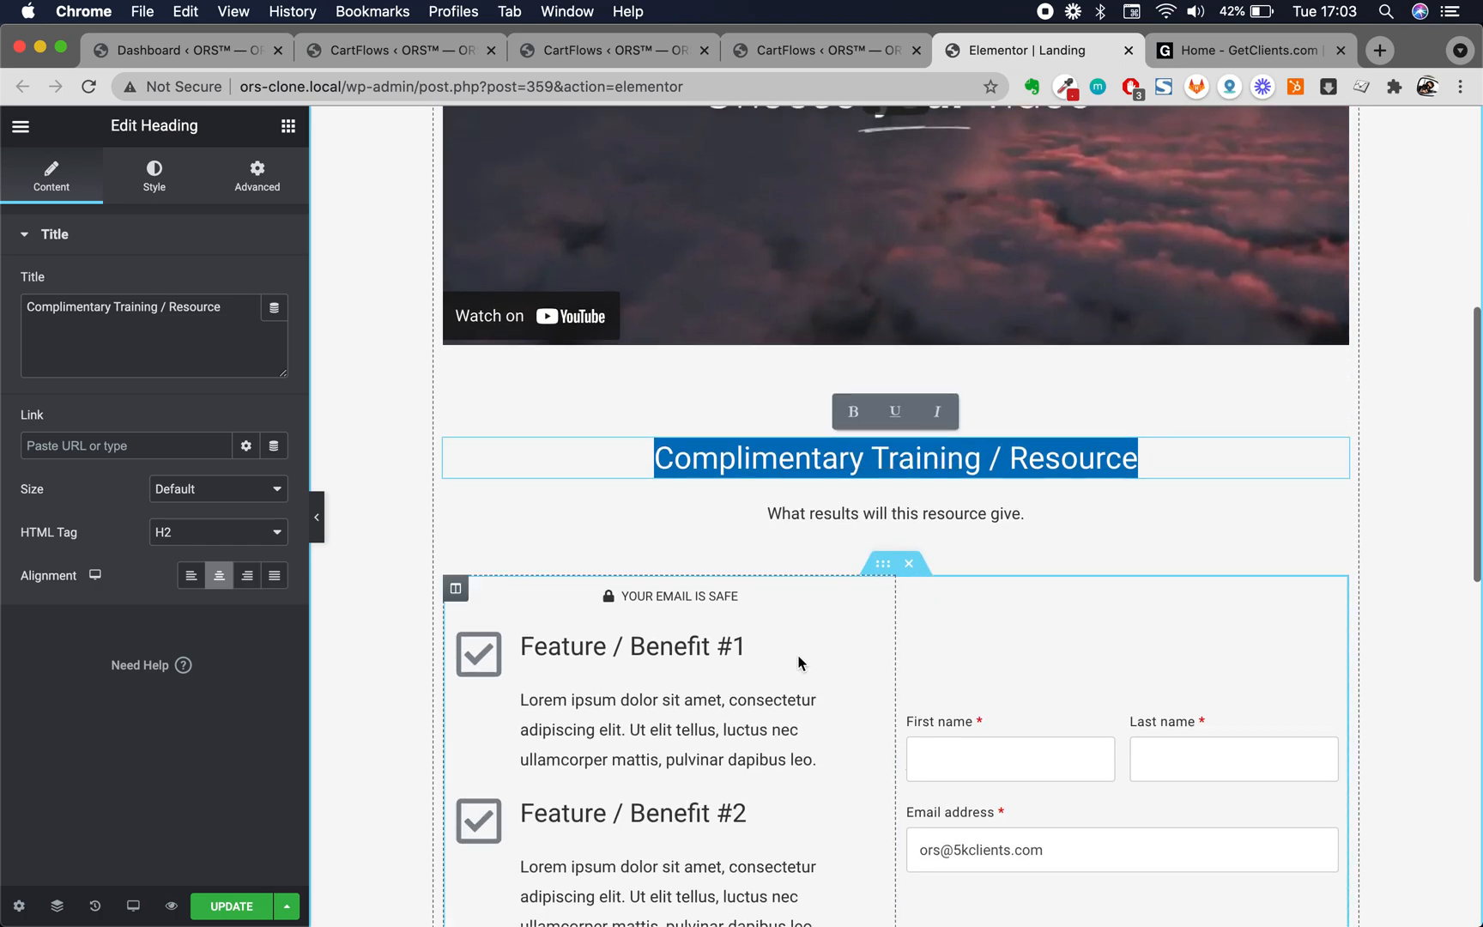
{"action": "scroll", "coordinate": [776, 773], "scroll_direction": "up", "scroll_amount": 4}
{"action": "triple_click", "coordinate": [768, 709]}
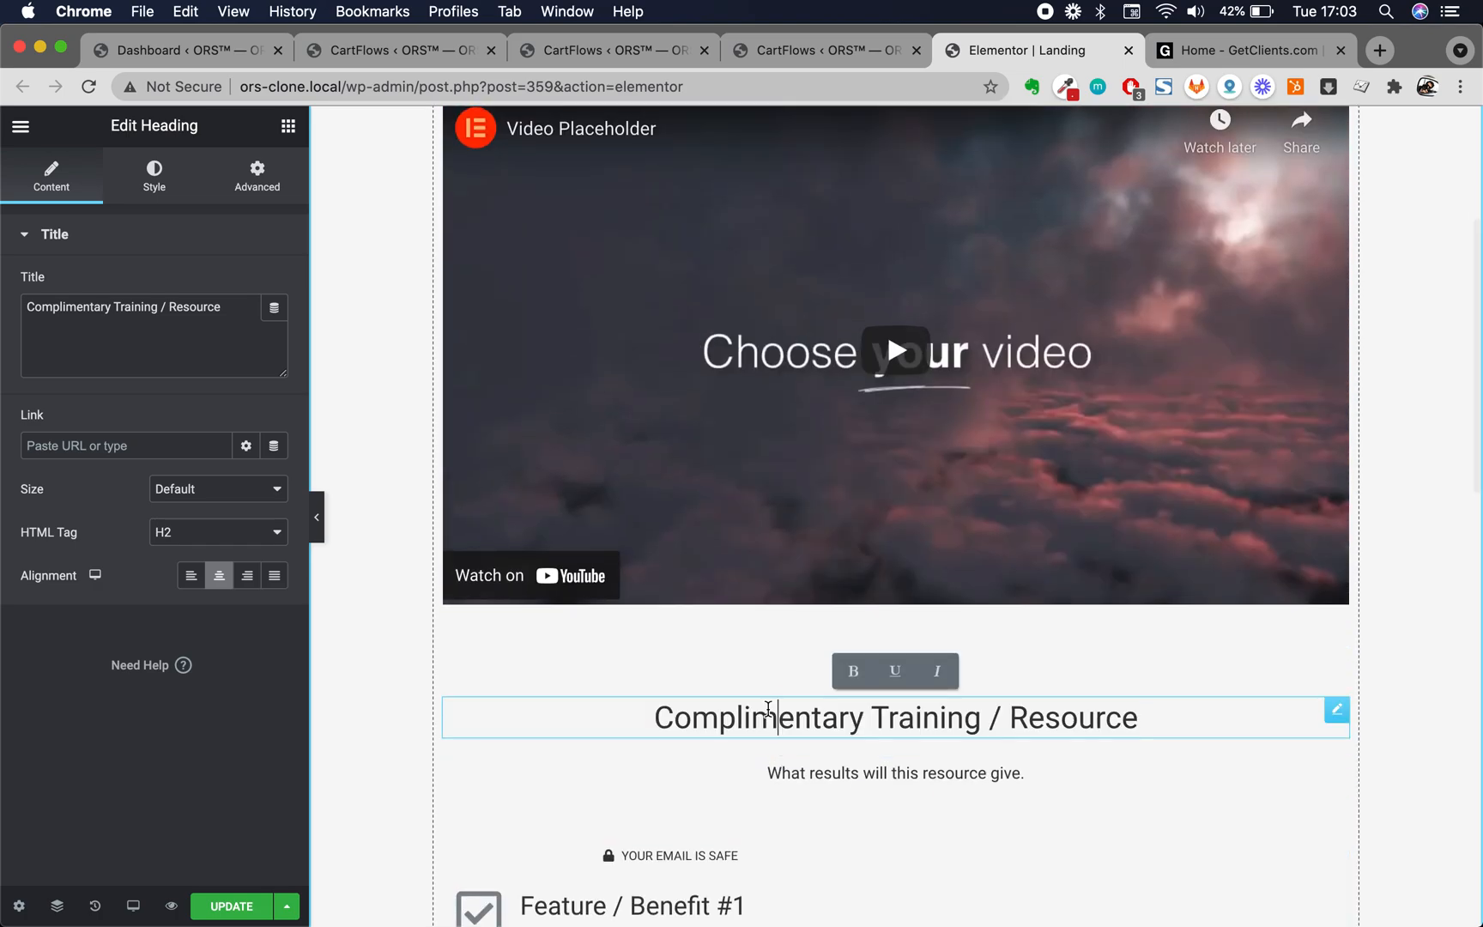
Review the Free Training Title and video placeholder above the resource section, and reselect the Complimentary Training / Resource heading
{"action": "scroll", "coordinate": [795, 470], "scroll_direction": "up", "scroll_amount": 1}
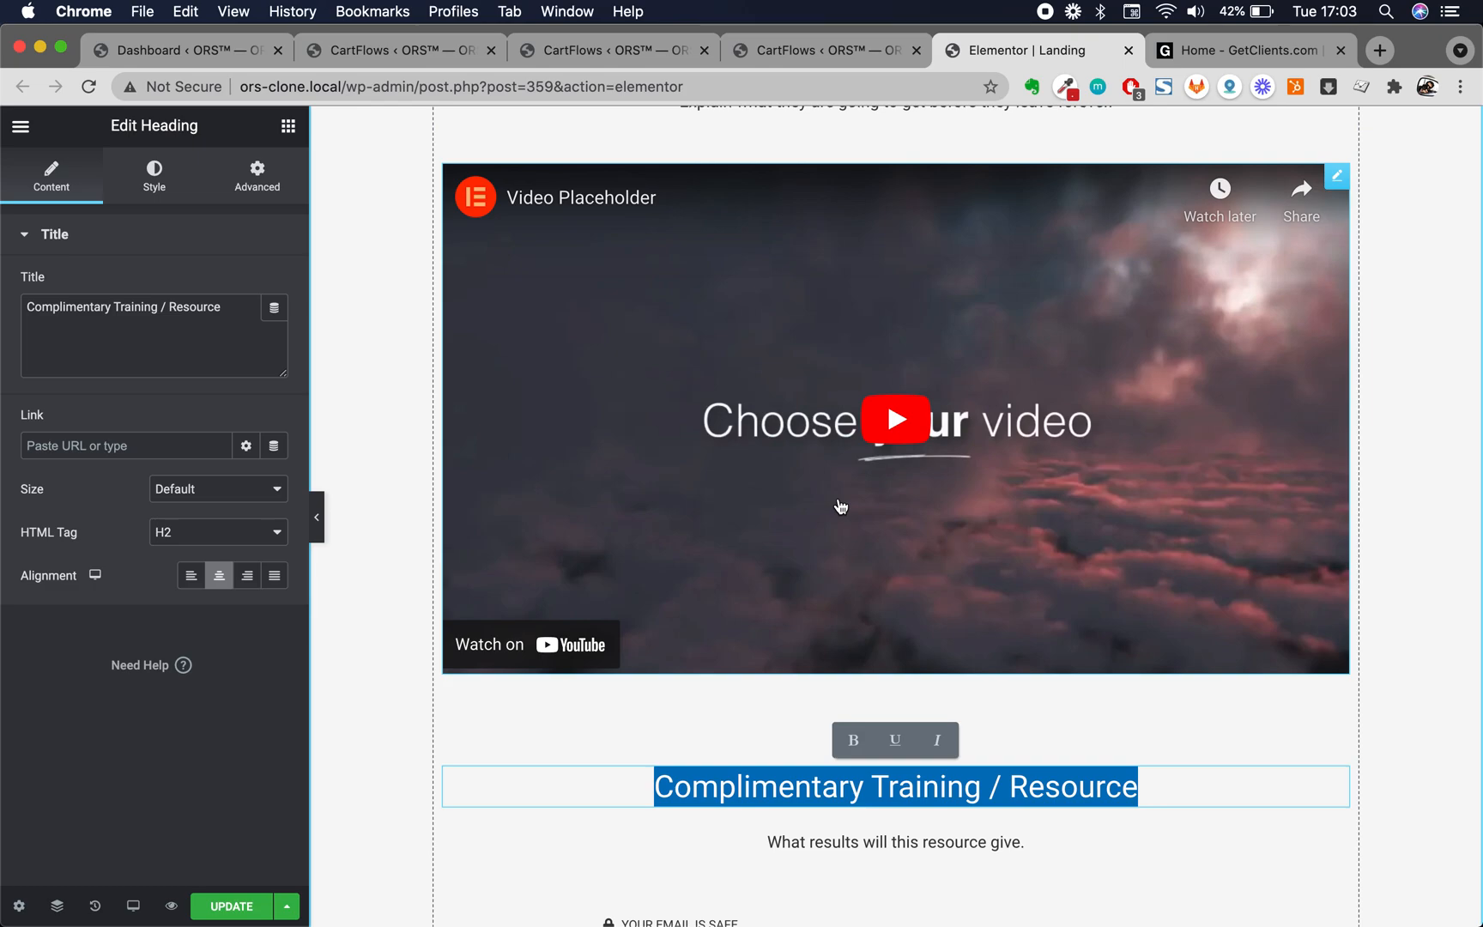
{"action": "scroll", "coordinate": [840, 506], "scroll_direction": "down", "scroll_amount": 1}
{"action": "scroll", "coordinate": [840, 506], "scroll_direction": "up", "scroll_amount": 3}
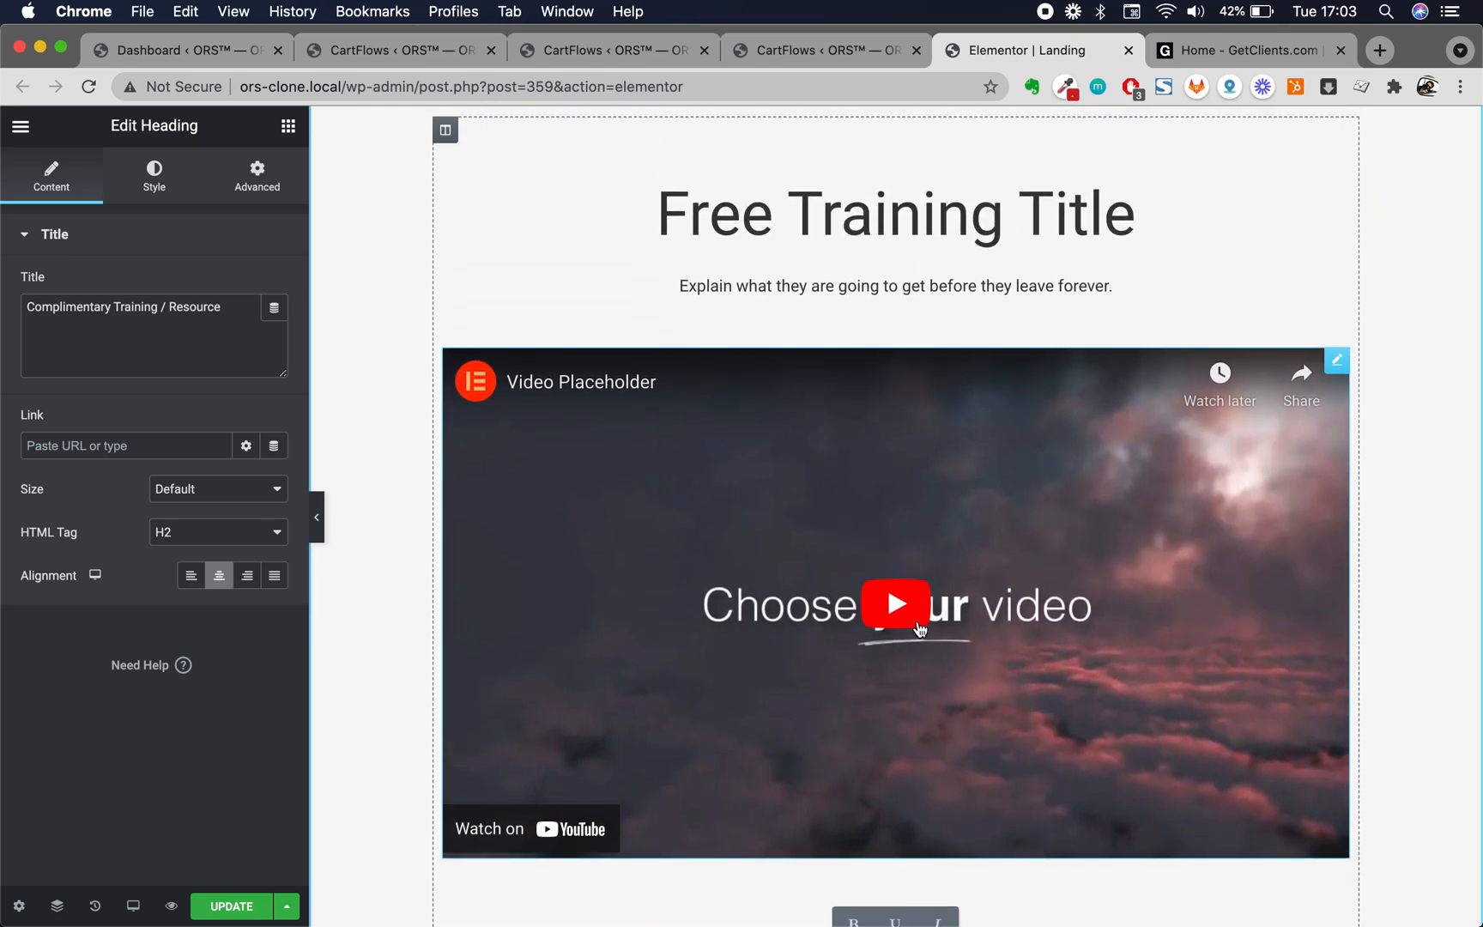
{"action": "scroll", "coordinate": [874, 734], "scroll_direction": "down", "scroll_amount": 1}
{"action": "scroll", "coordinate": [874, 734], "scroll_direction": "up", "scroll_amount": 2}
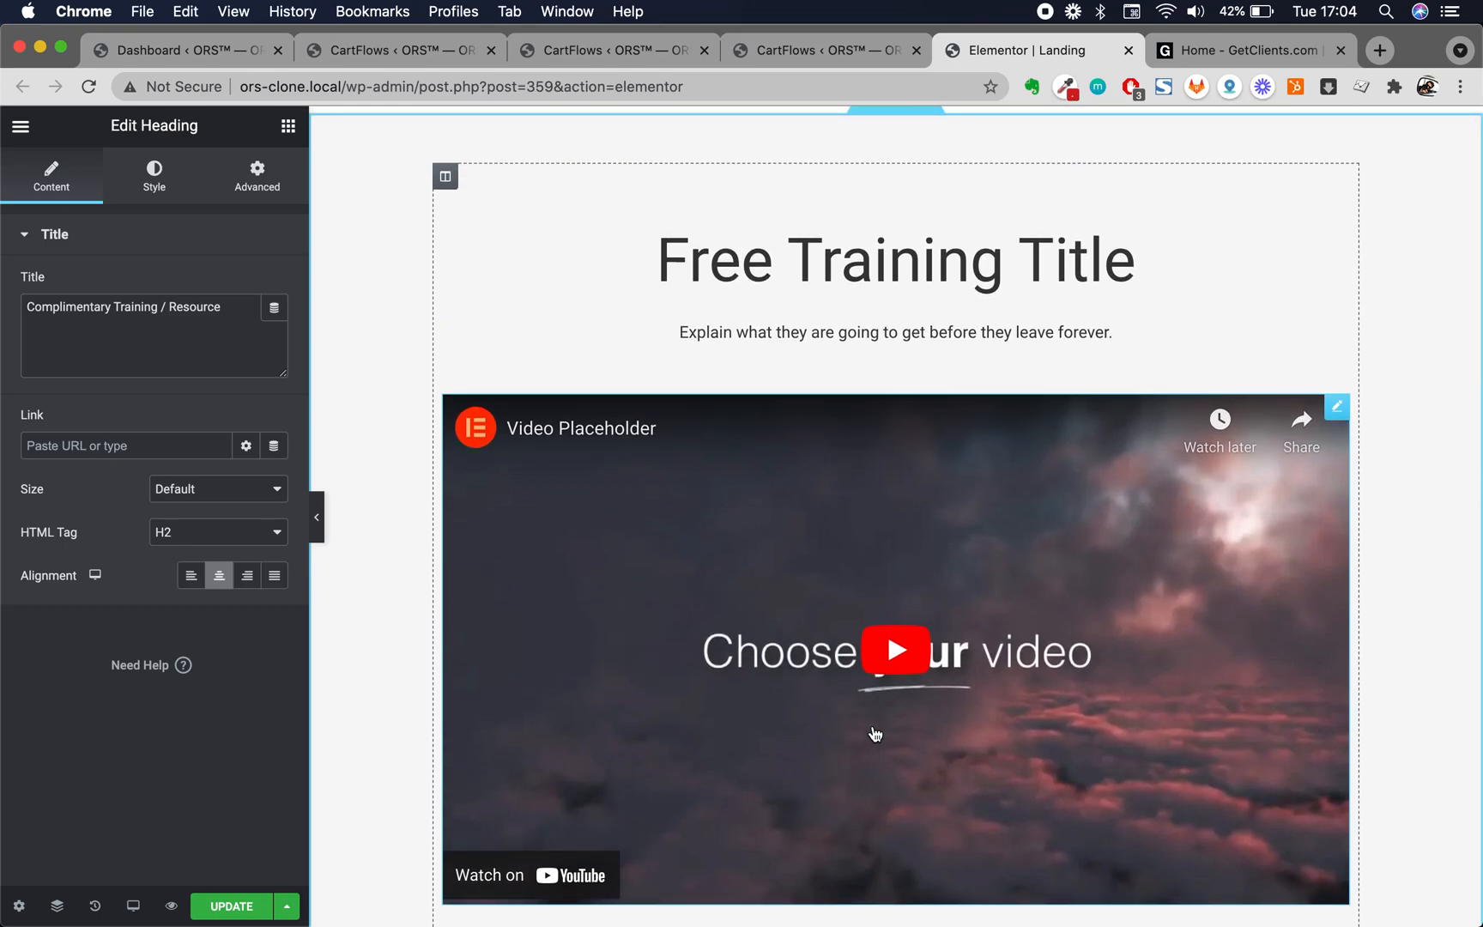
{"action": "scroll", "coordinate": [874, 734], "scroll_direction": "down", "scroll_amount": 6}
{"action": "left_click", "coordinate": [823, 487]}
{"action": "triple_click", "coordinate": [823, 486]}
{"action": "scroll", "coordinate": [894, 713], "scroll_direction": "down", "scroll_amount": 1}
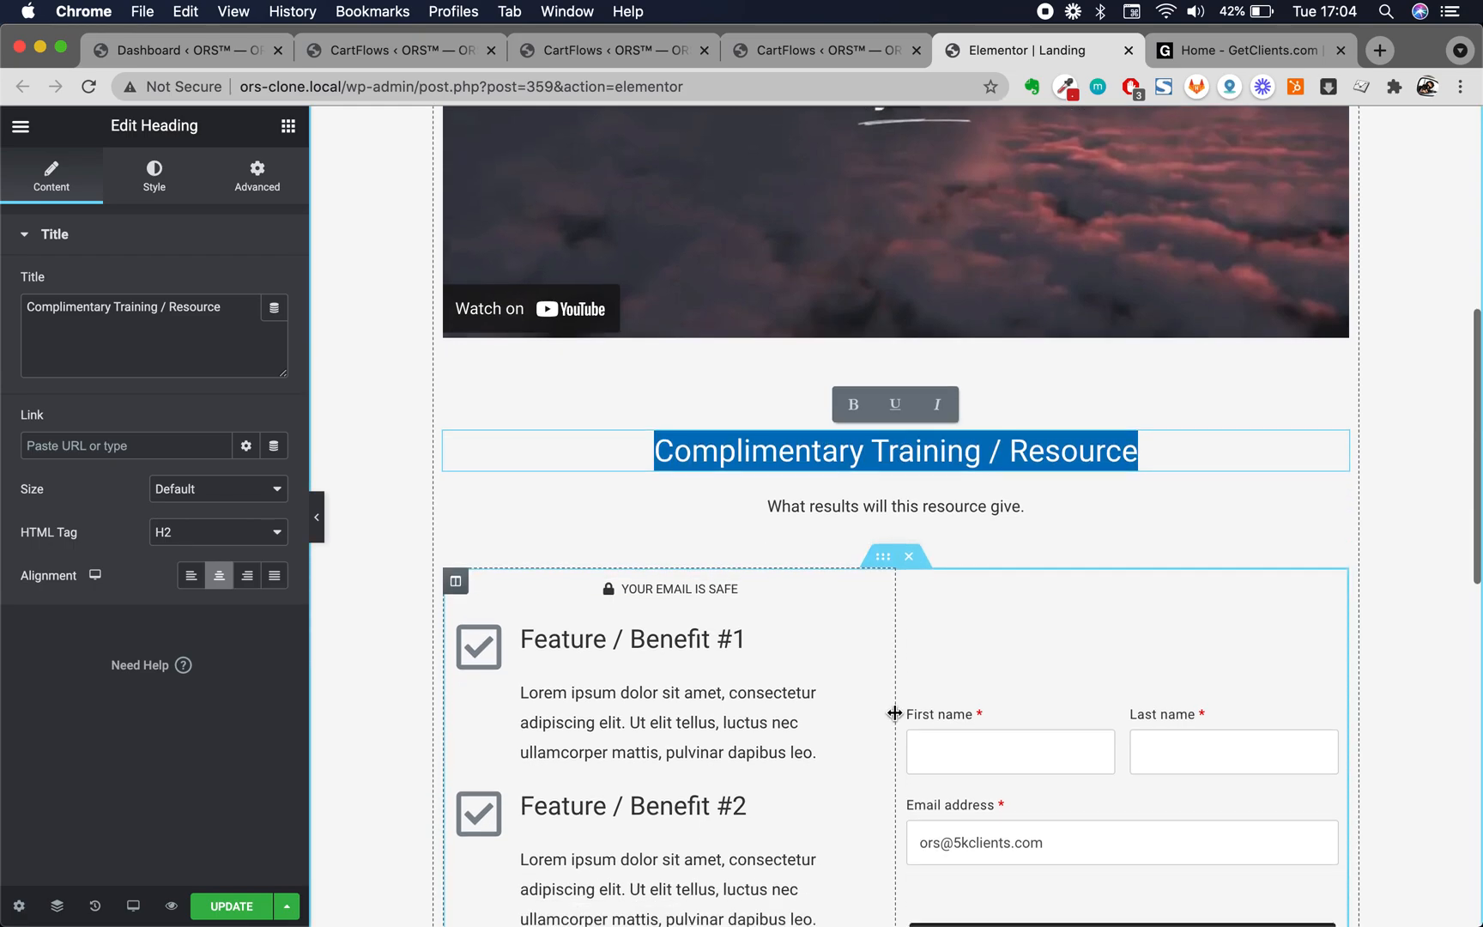
Inspect the Feature / Benefit #1, #2 and #3 icon boxes by selecting their title text in turn
{"action": "scroll", "coordinate": [894, 714], "scroll_direction": "down", "scroll_amount": 1}
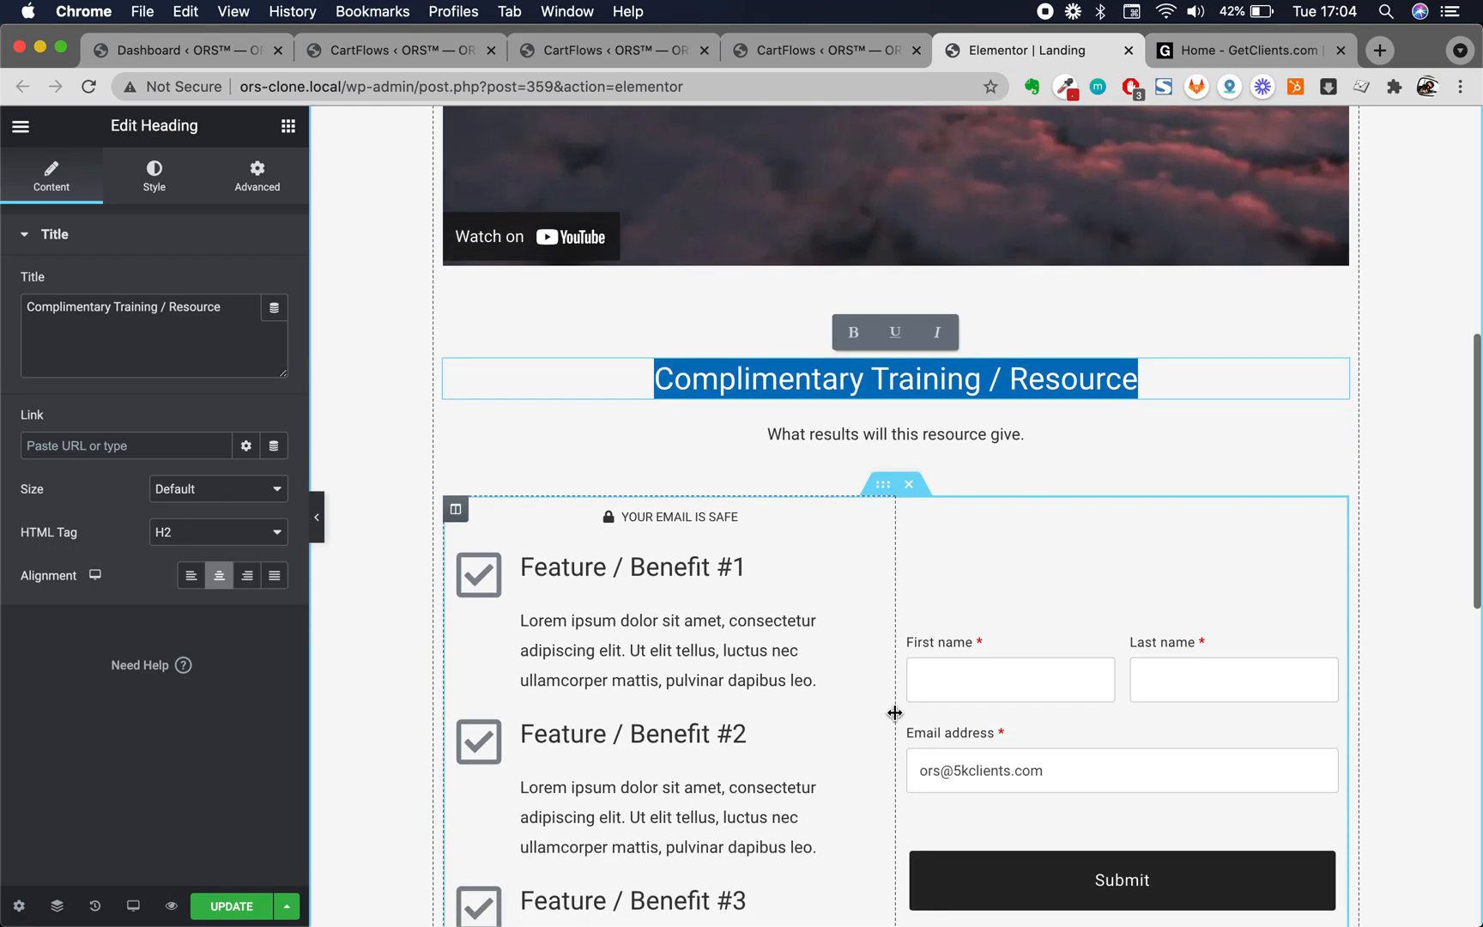
{"action": "scroll", "coordinate": [894, 713], "scroll_direction": "down", "scroll_amount": 2}
{"action": "double_click", "coordinate": [659, 459]}
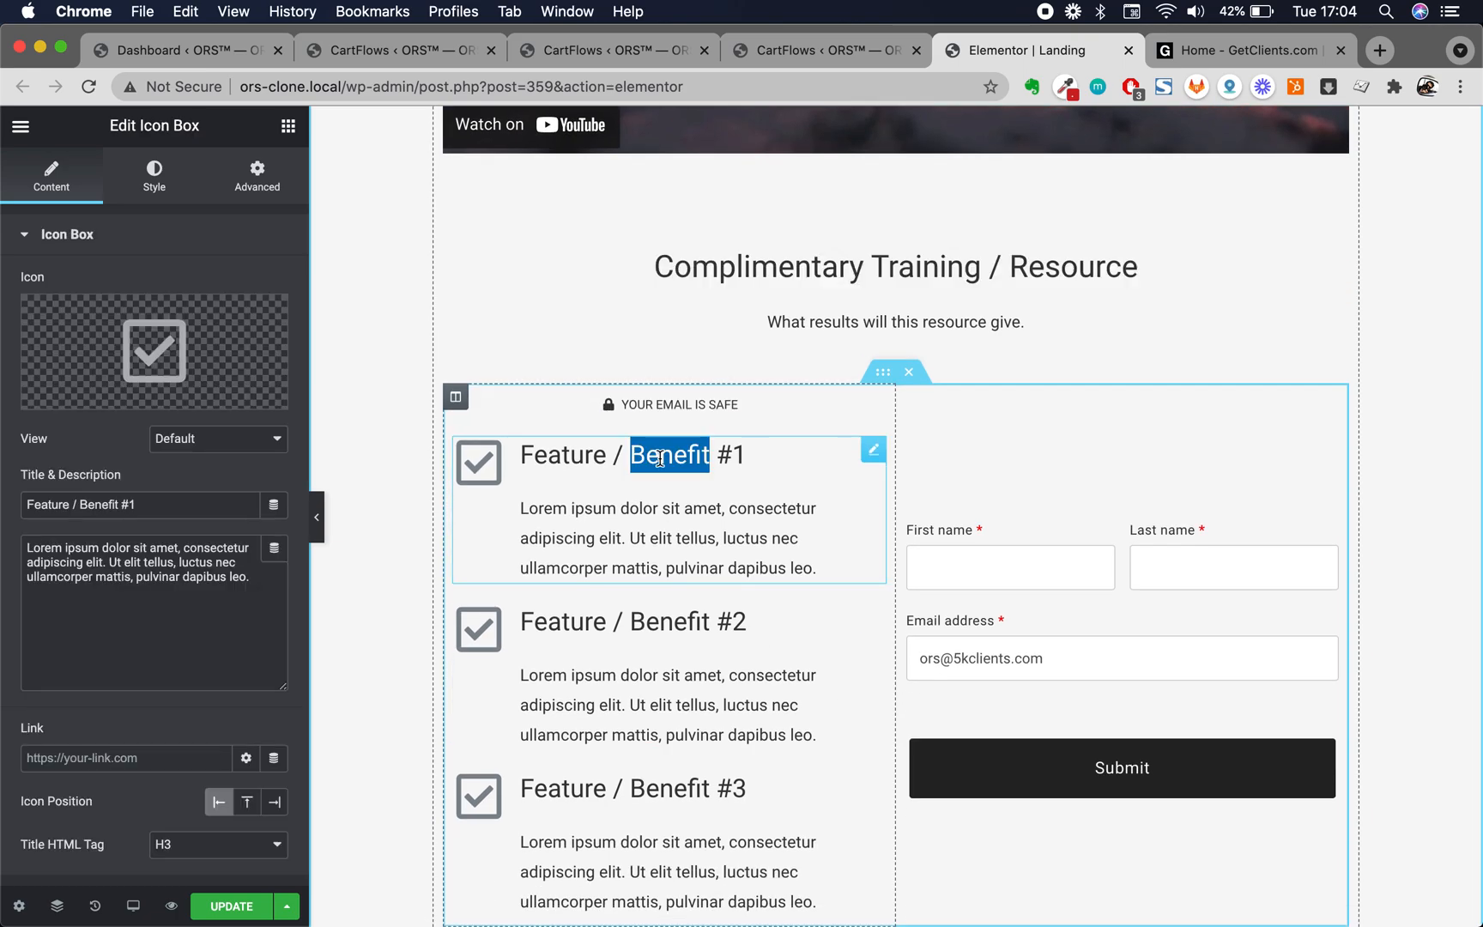
{"action": "triple_click", "coordinate": [659, 458]}
{"action": "triple_click", "coordinate": [659, 458]}
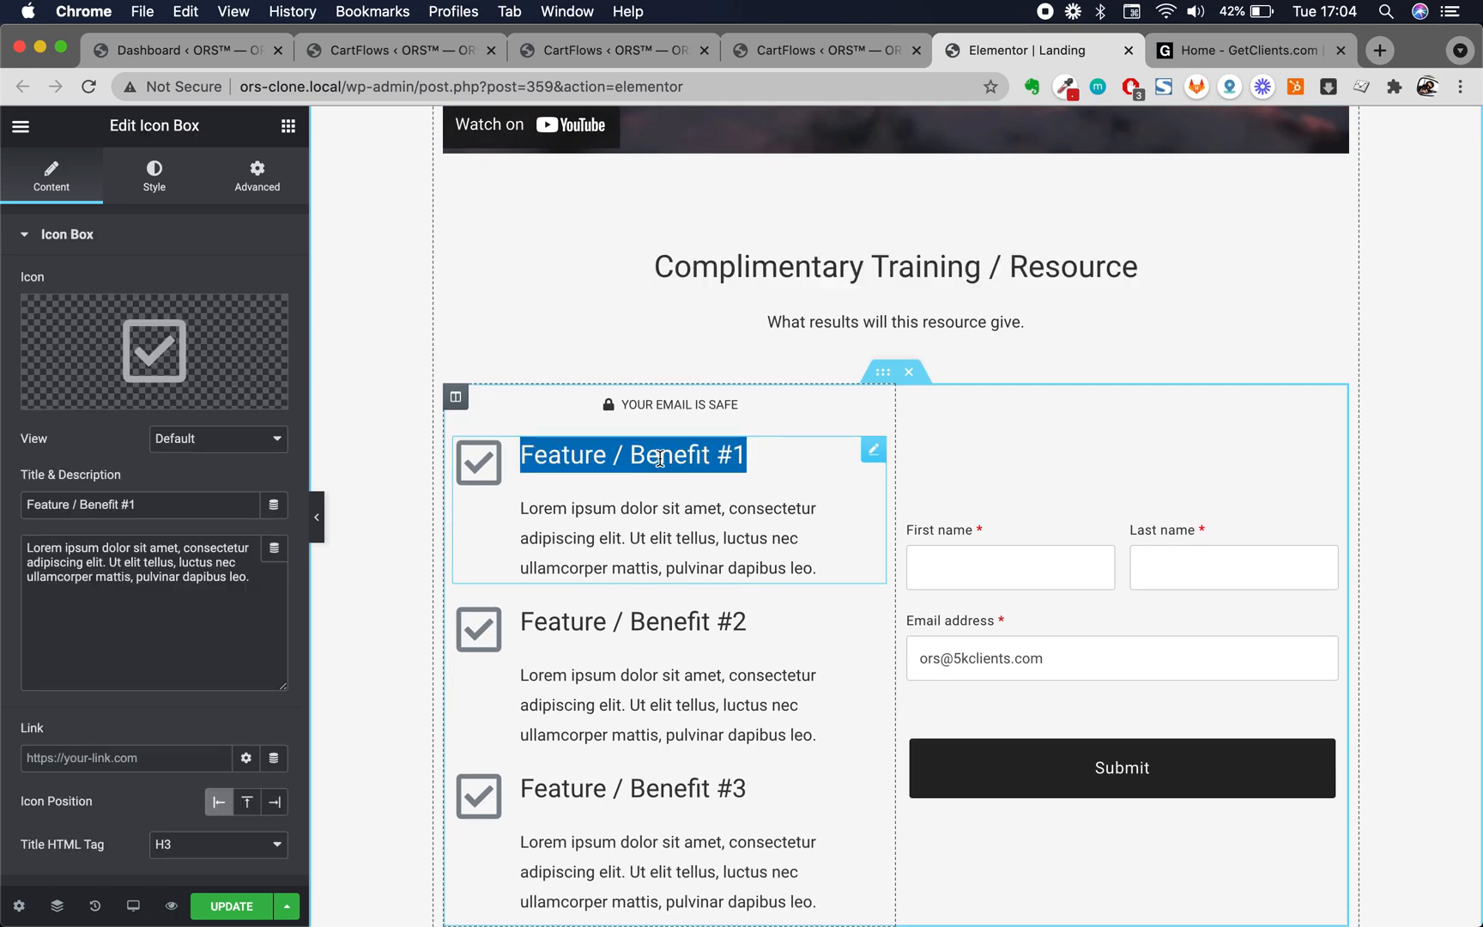
{"action": "triple_click", "coordinate": [659, 458]}
{"action": "triple_click", "coordinate": [684, 634]}
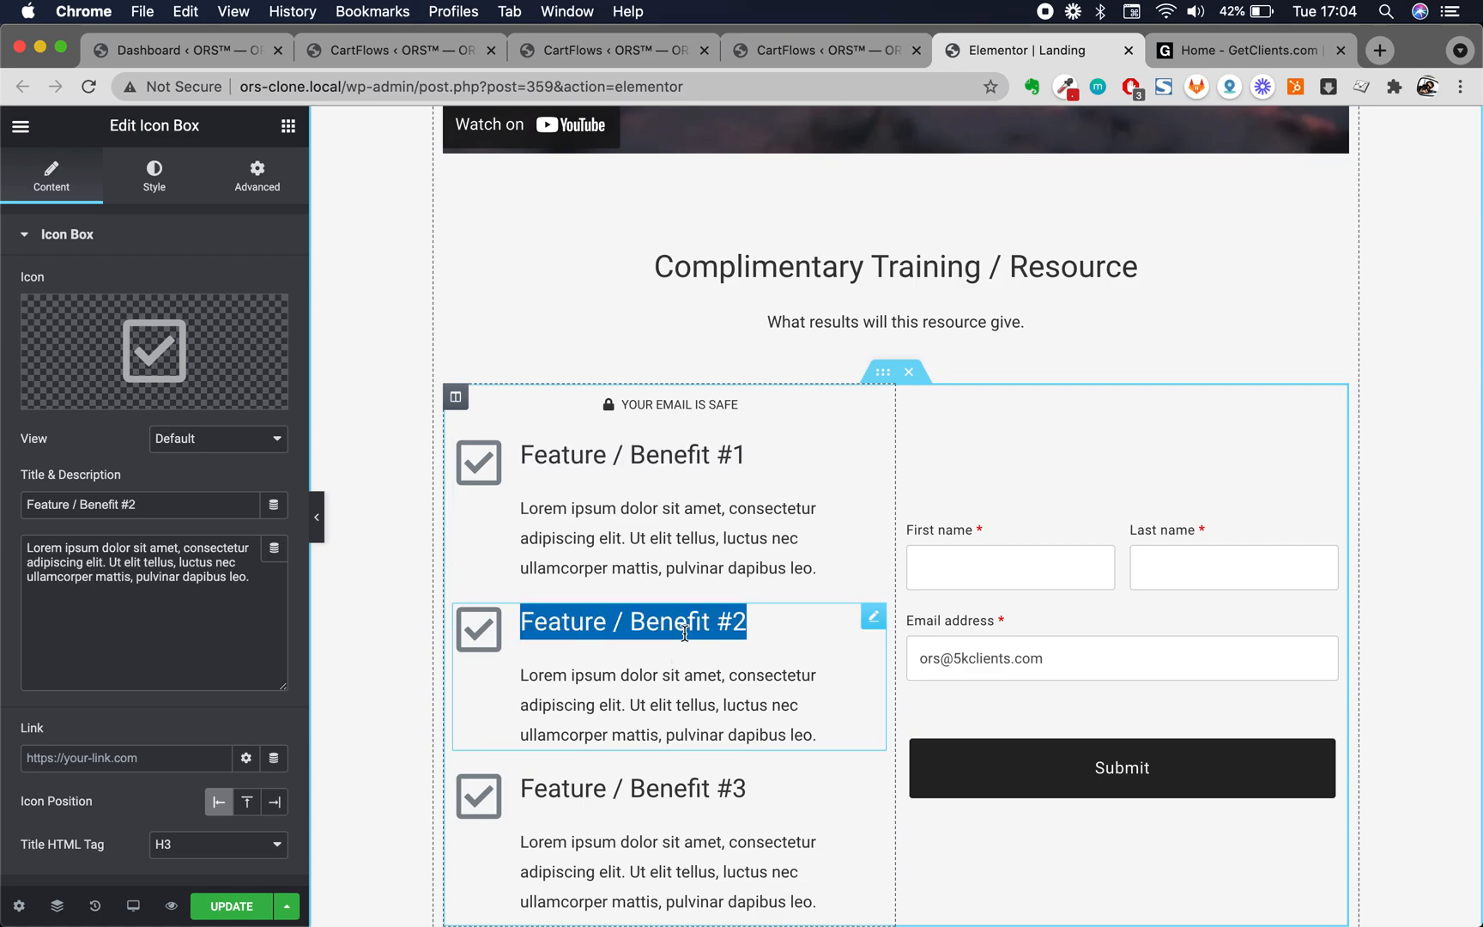
{"action": "triple_click", "coordinate": [673, 790]}
{"action": "scroll", "coordinate": [670, 792], "scroll_direction": "down", "scroll_amount": 2}
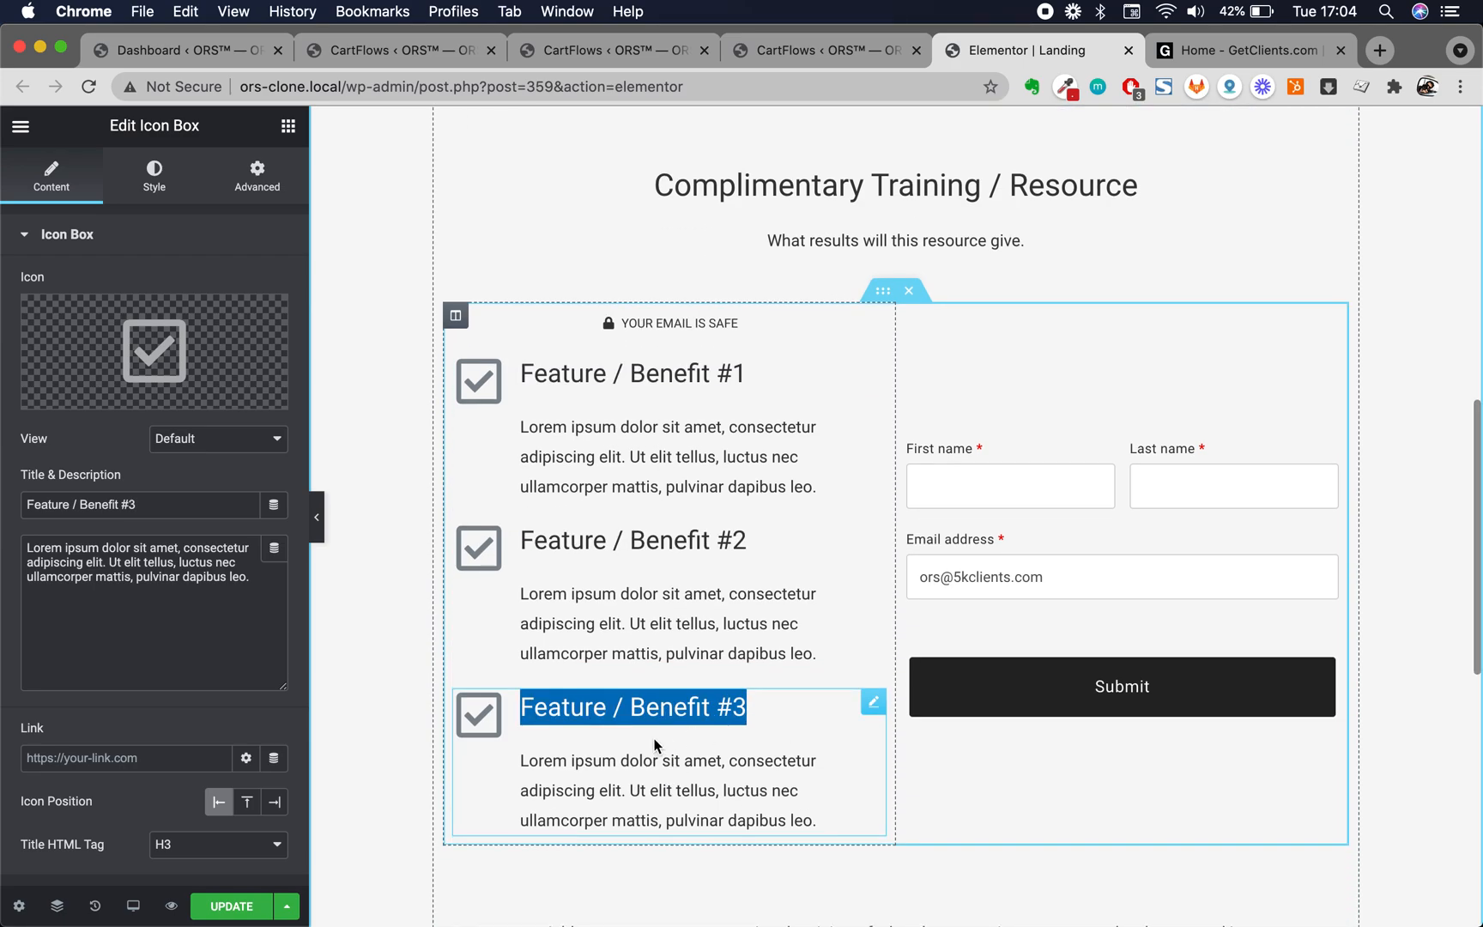
{"action": "left_click", "coordinate": [746, 540]}
{"action": "double_click", "coordinate": [669, 540]}
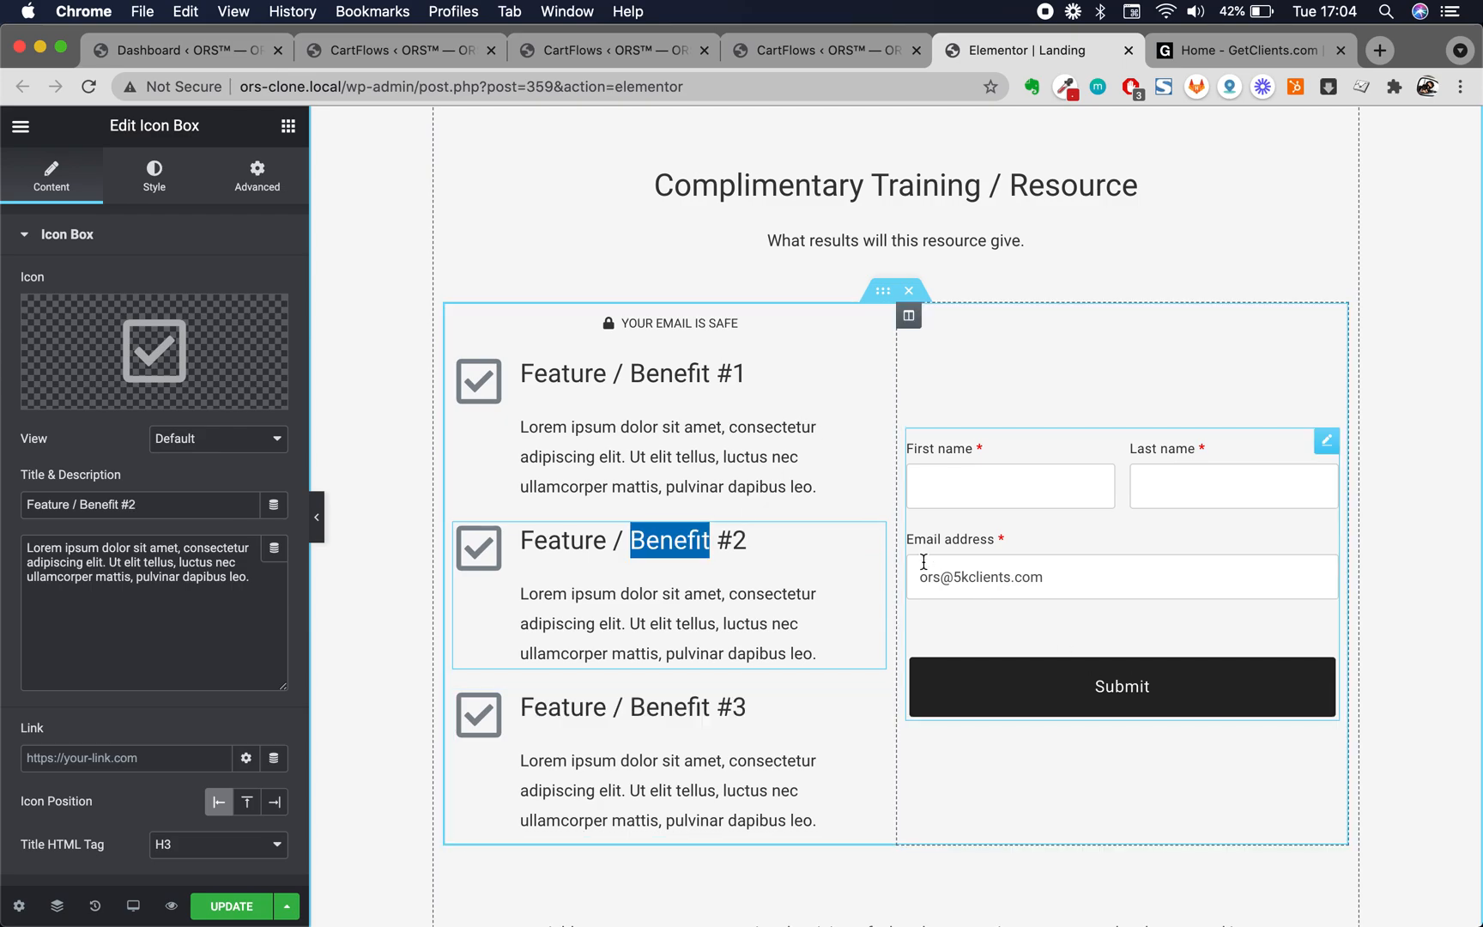
Move the YOUR EMAIL IS SAFE icon list from above the features to below the optin form's Submit button
{"action": "scroll", "coordinate": [789, 483], "scroll_direction": "up", "scroll_amount": 1}
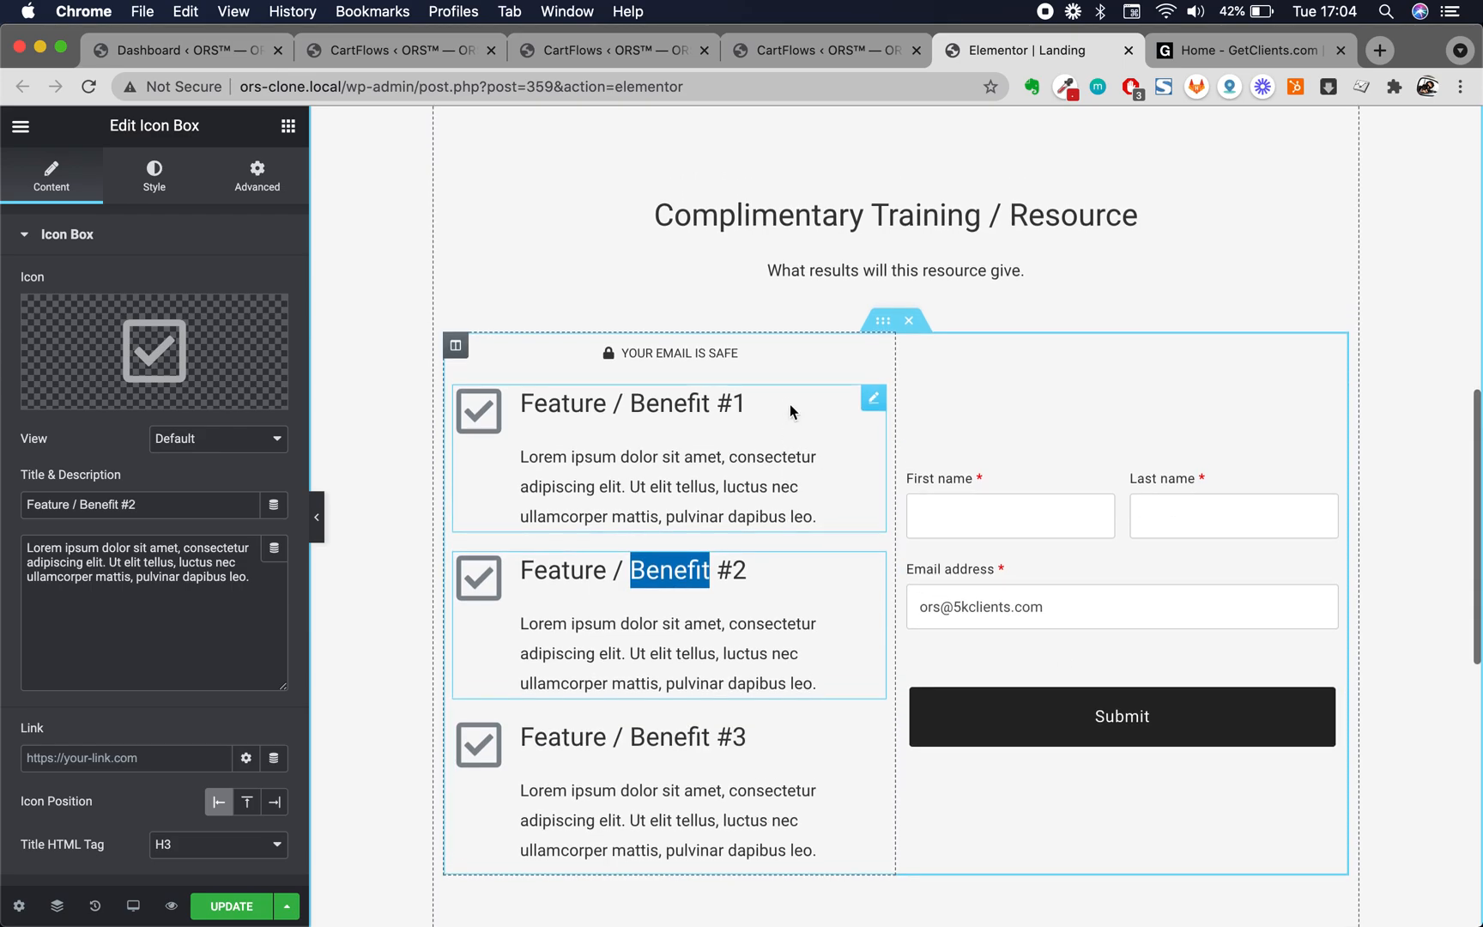
{"action": "left_click_drag", "start_coordinate": [871, 359], "coordinate": [1142, 754]}
{"action": "scroll", "coordinate": [876, 601], "scroll_direction": "up", "scroll_amount": 4}
{"action": "scroll", "coordinate": [876, 592], "scroll_direction": "down", "scroll_amount": 3}
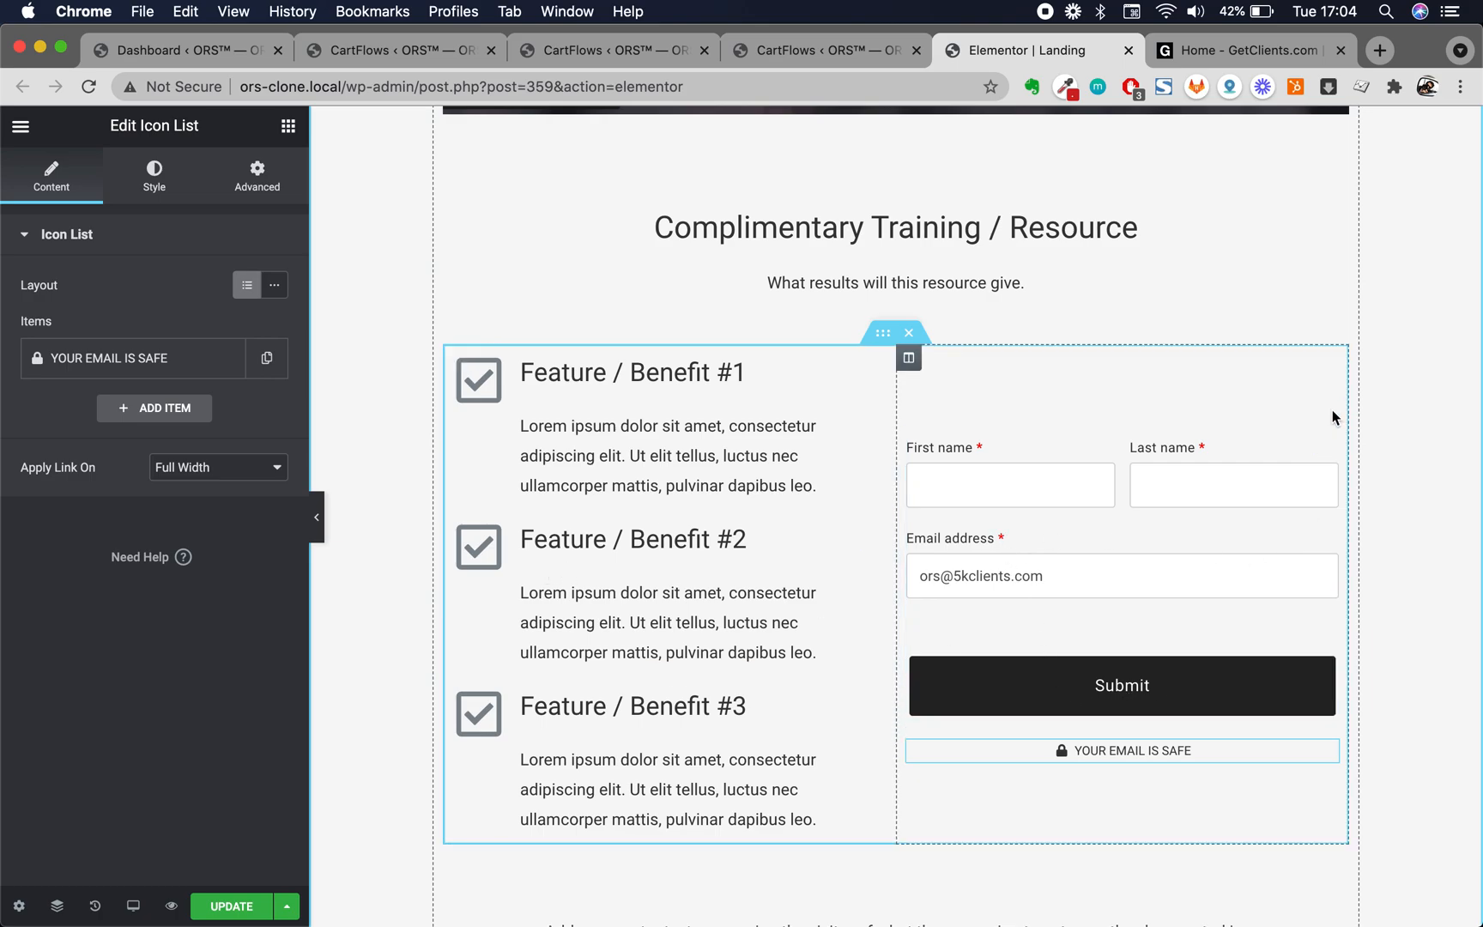
Open the optin form for editing and review its Submit Button and Input Fields style settings
{"action": "left_click", "coordinate": [1327, 437]}
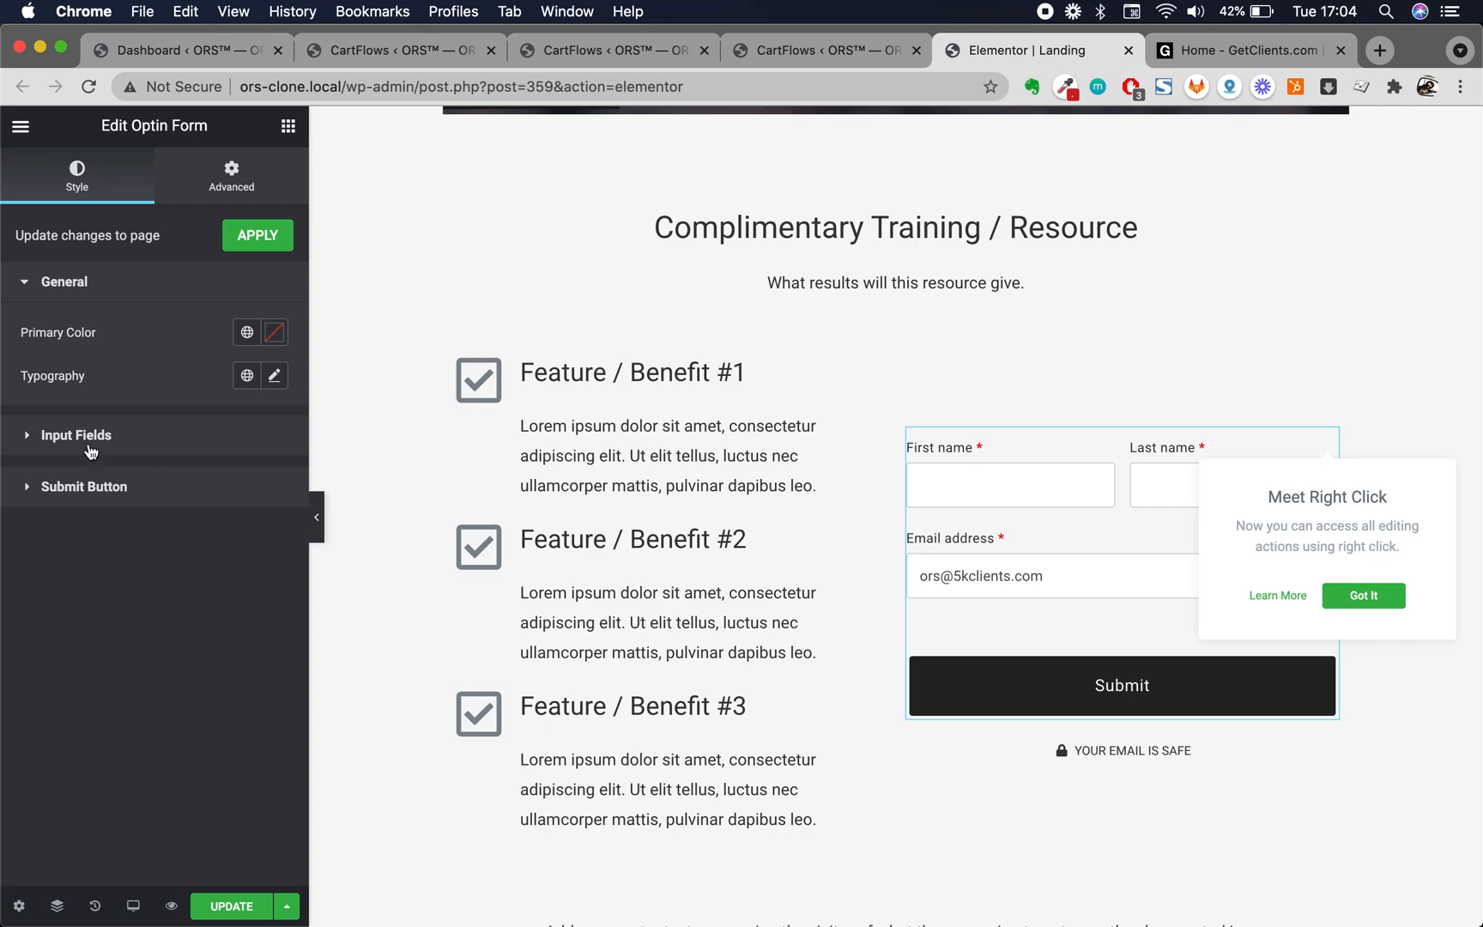
{"action": "left_click", "coordinate": [65, 488]}
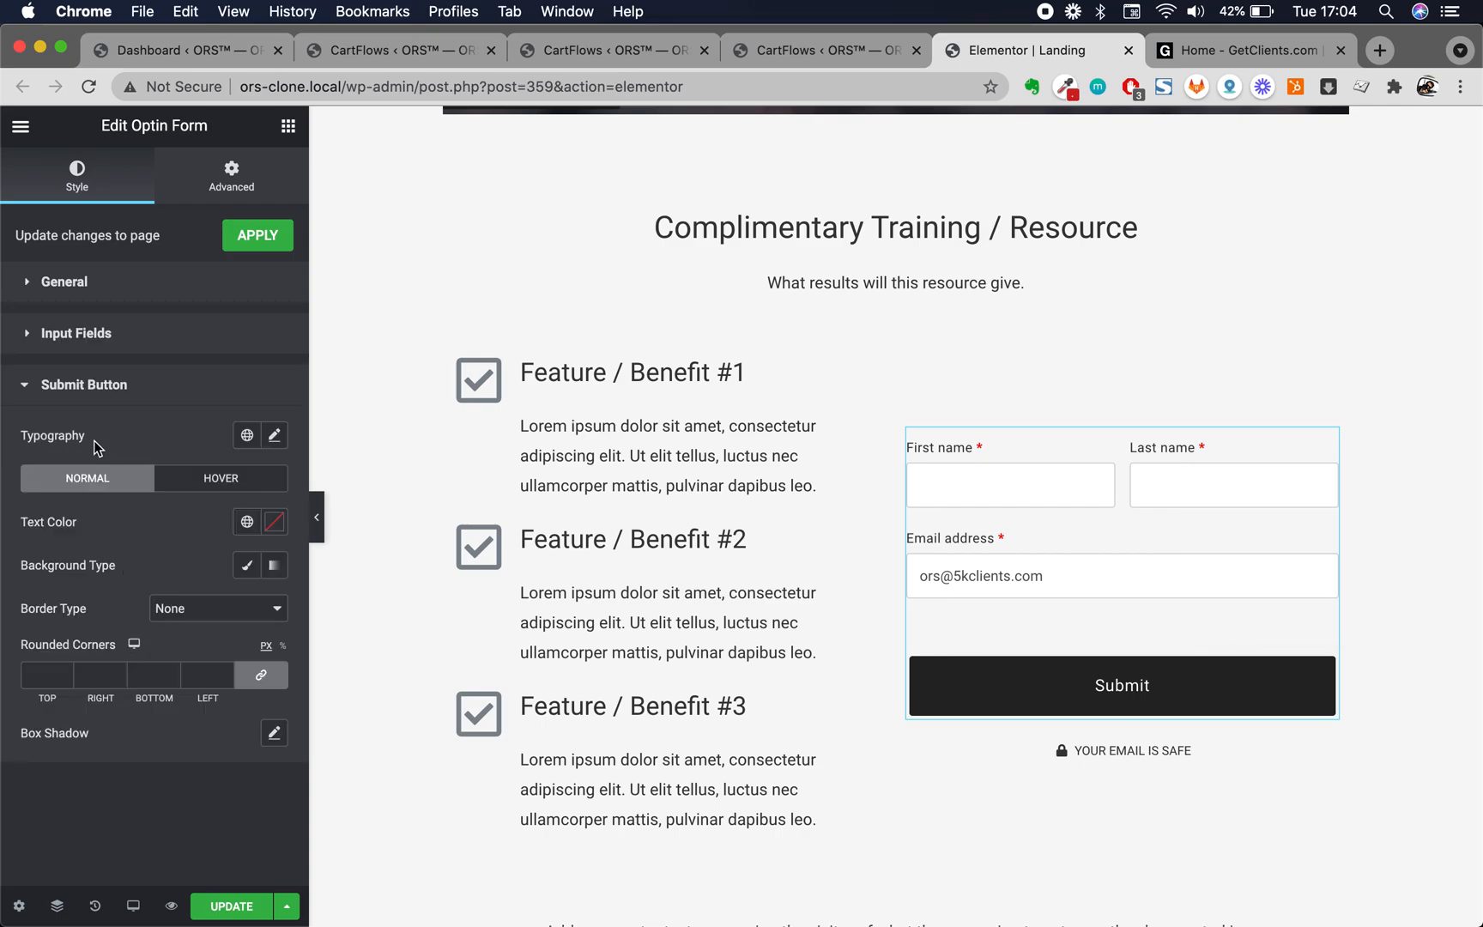
{"action": "left_click", "coordinate": [59, 337]}
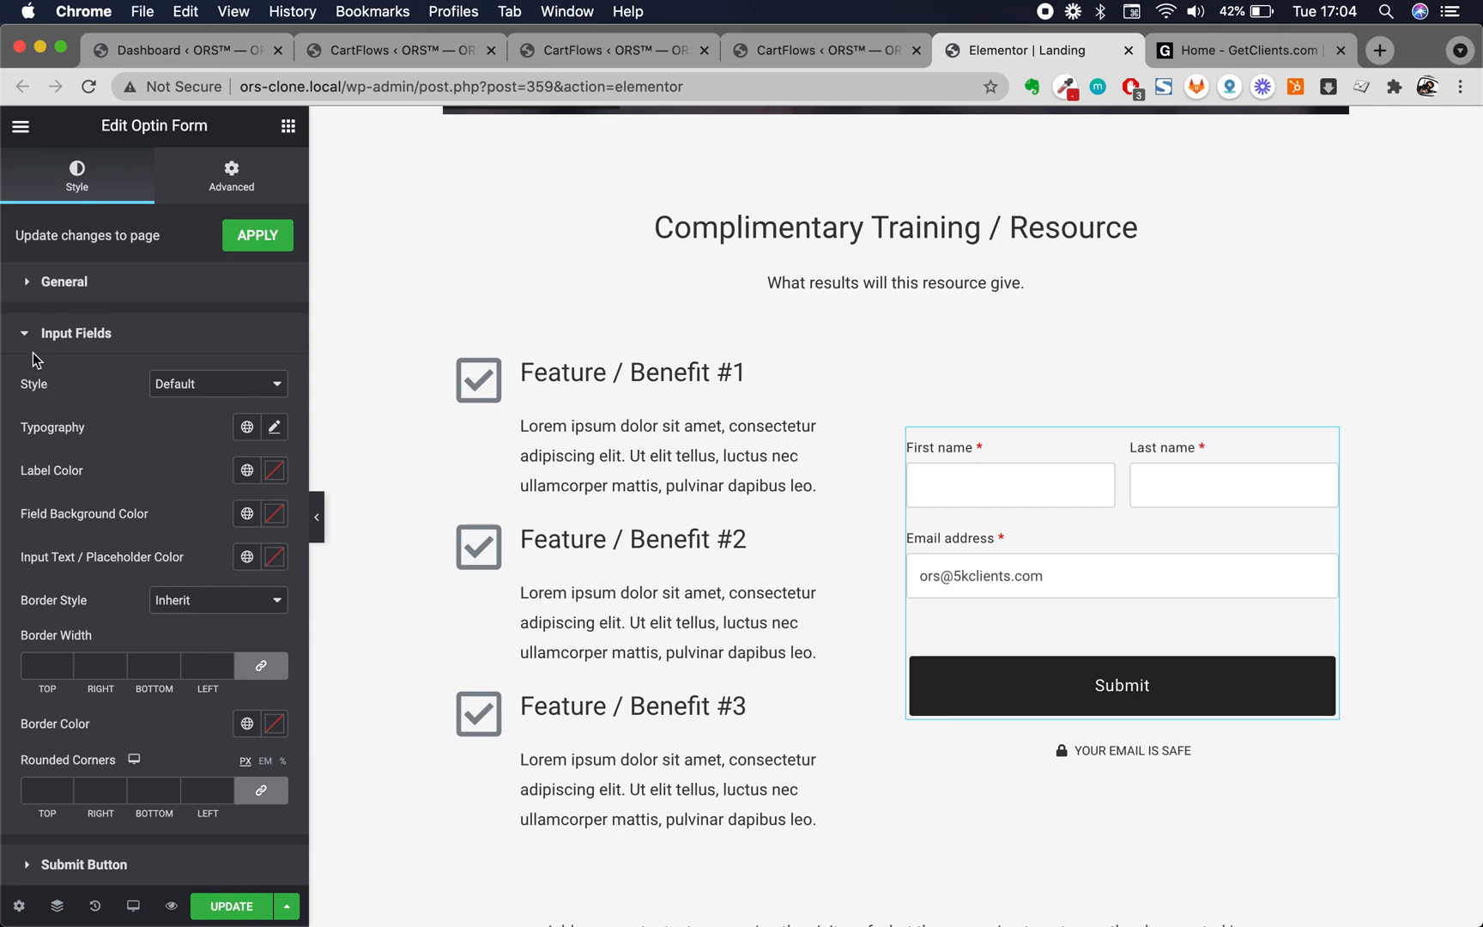
{"action": "left_click", "coordinate": [24, 342]}
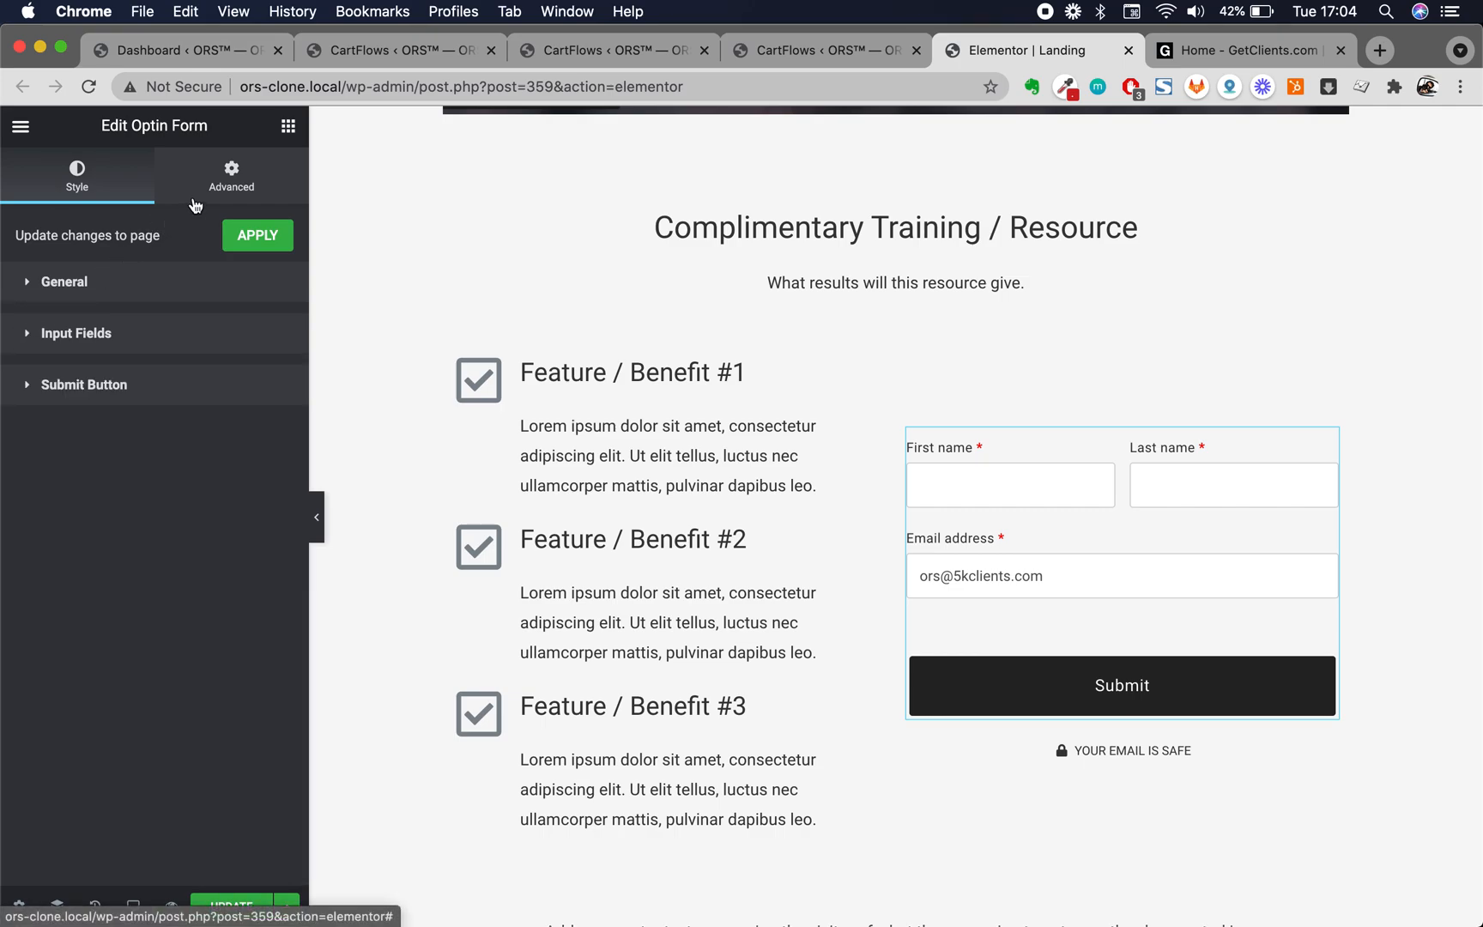
{"action": "left_click", "coordinate": [1326, 439]}
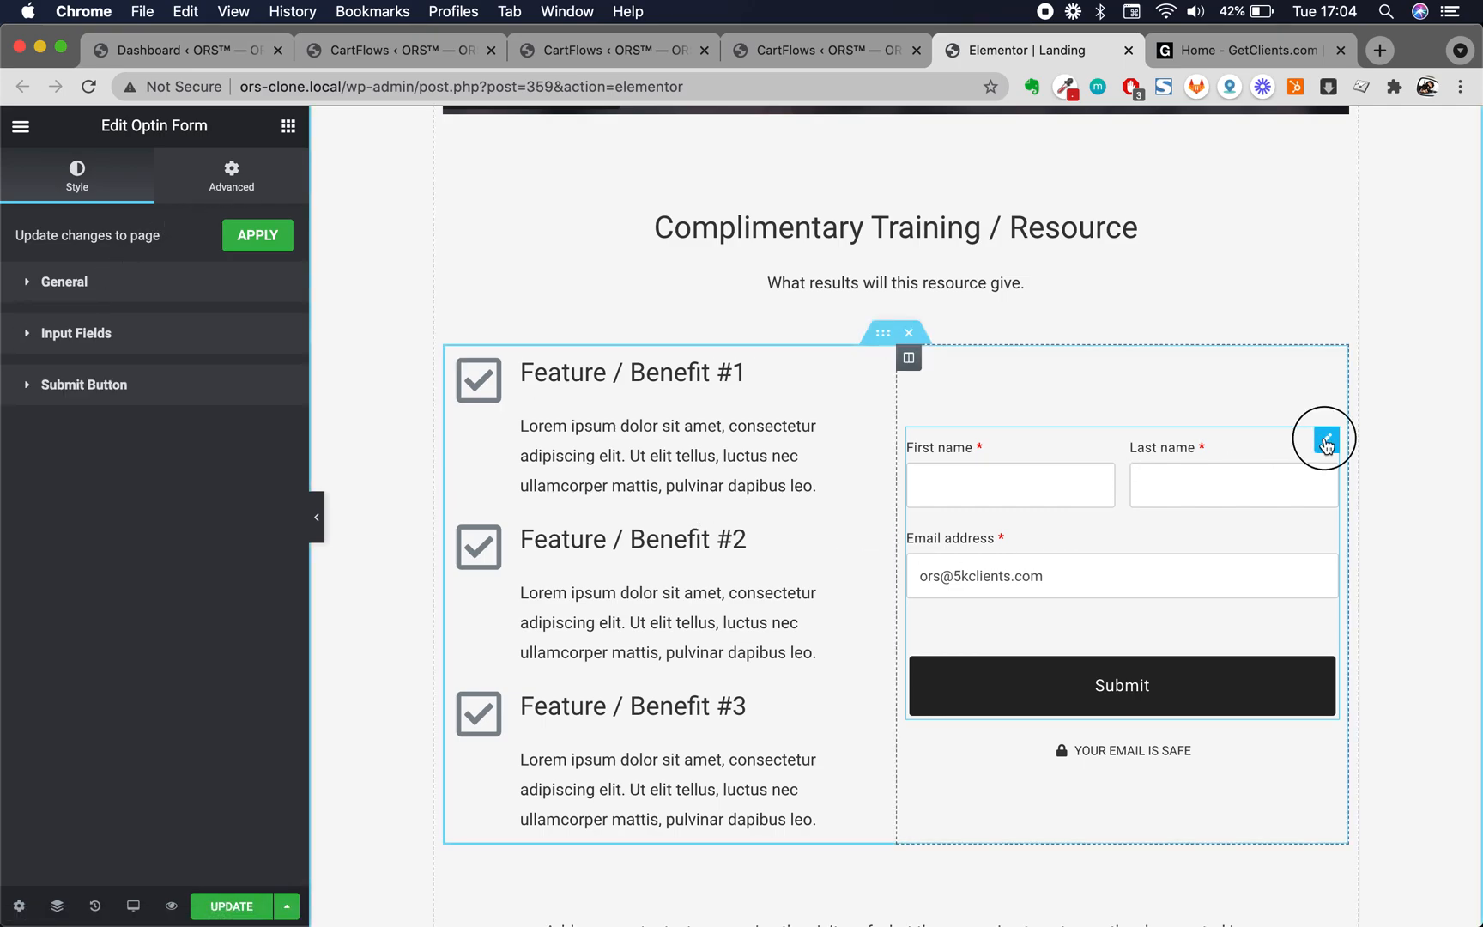
Try adding "asdf" to the end of the Free Training Title heading and remove it again
{"action": "scroll", "coordinate": [1048, 436], "scroll_direction": "up", "scroll_amount": 5}
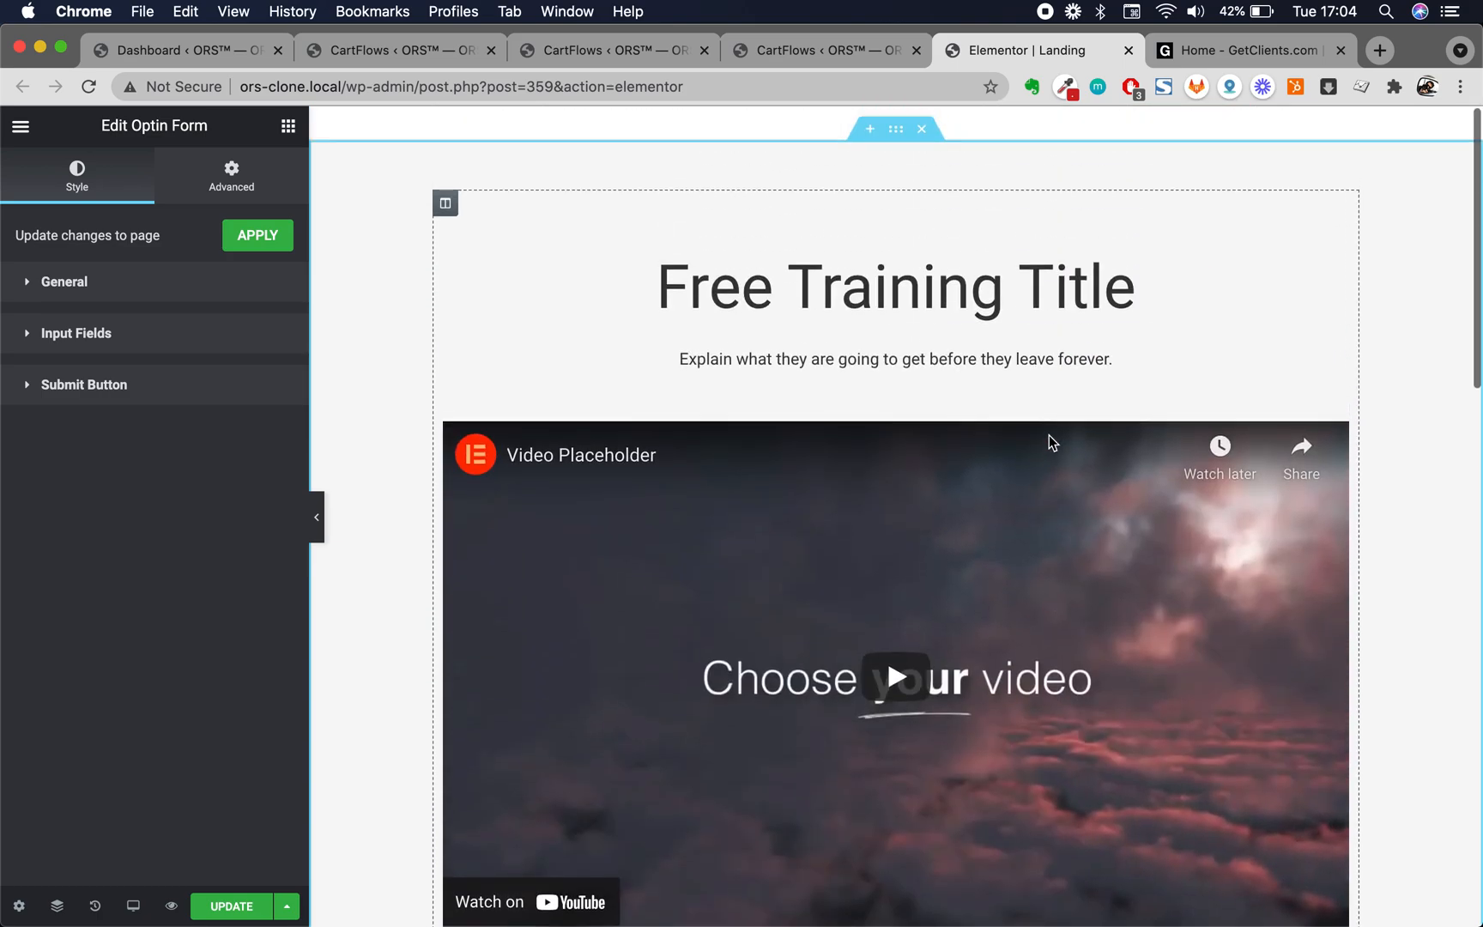
{"action": "scroll", "coordinate": [866, 558], "scroll_direction": "down", "scroll_amount": 2}
{"action": "scroll", "coordinate": [857, 479], "scroll_direction": "up", "scroll_amount": 2}
{"action": "left_click", "coordinate": [768, 285]}
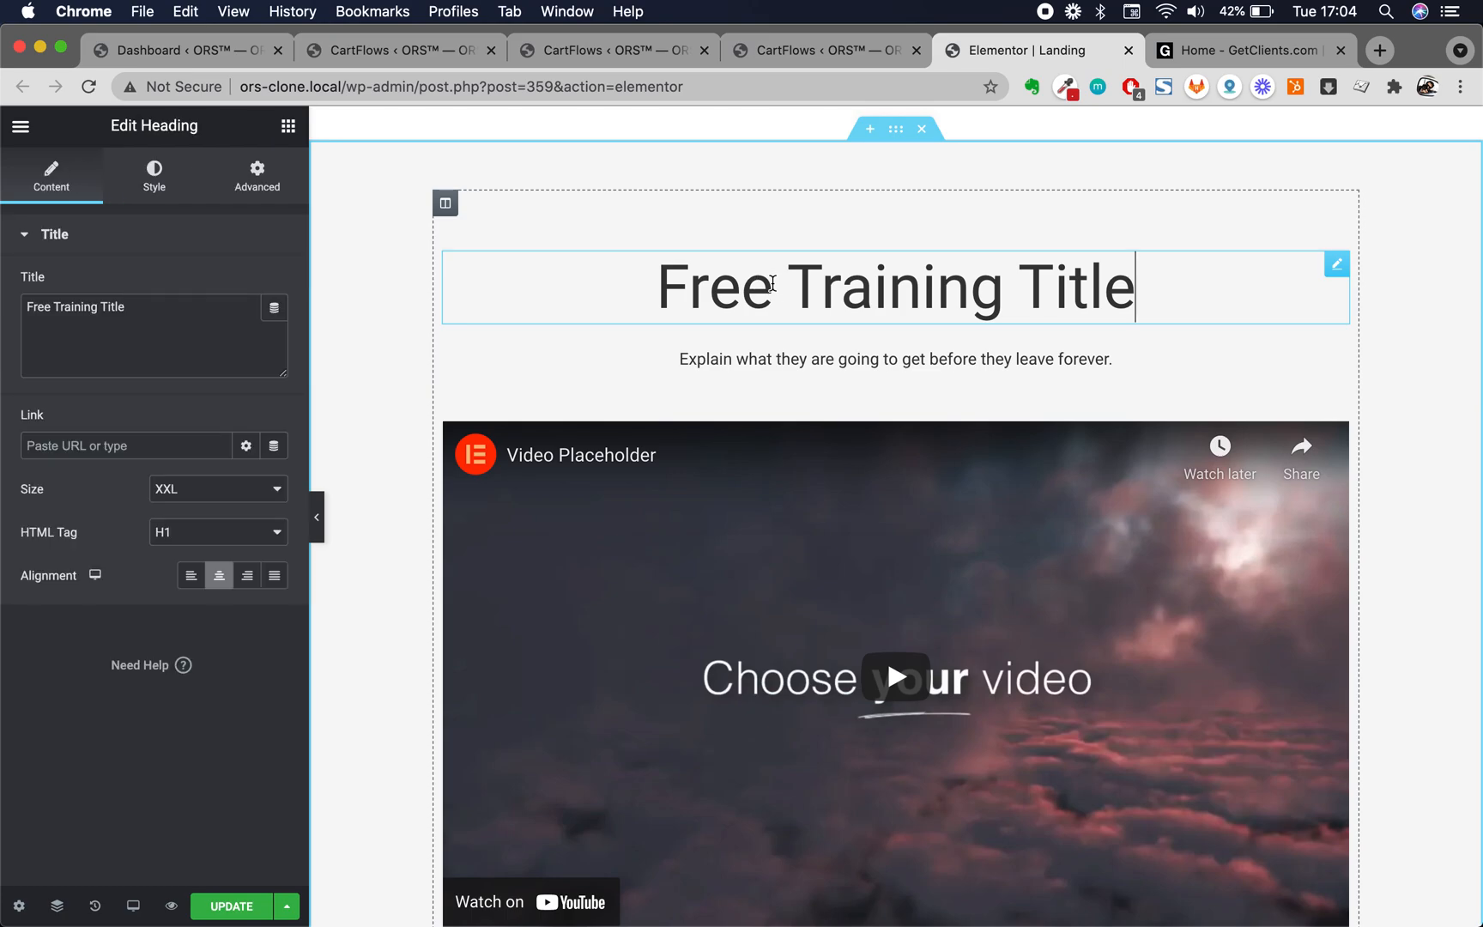
{"action": "triple_click", "coordinate": [877, 280]}
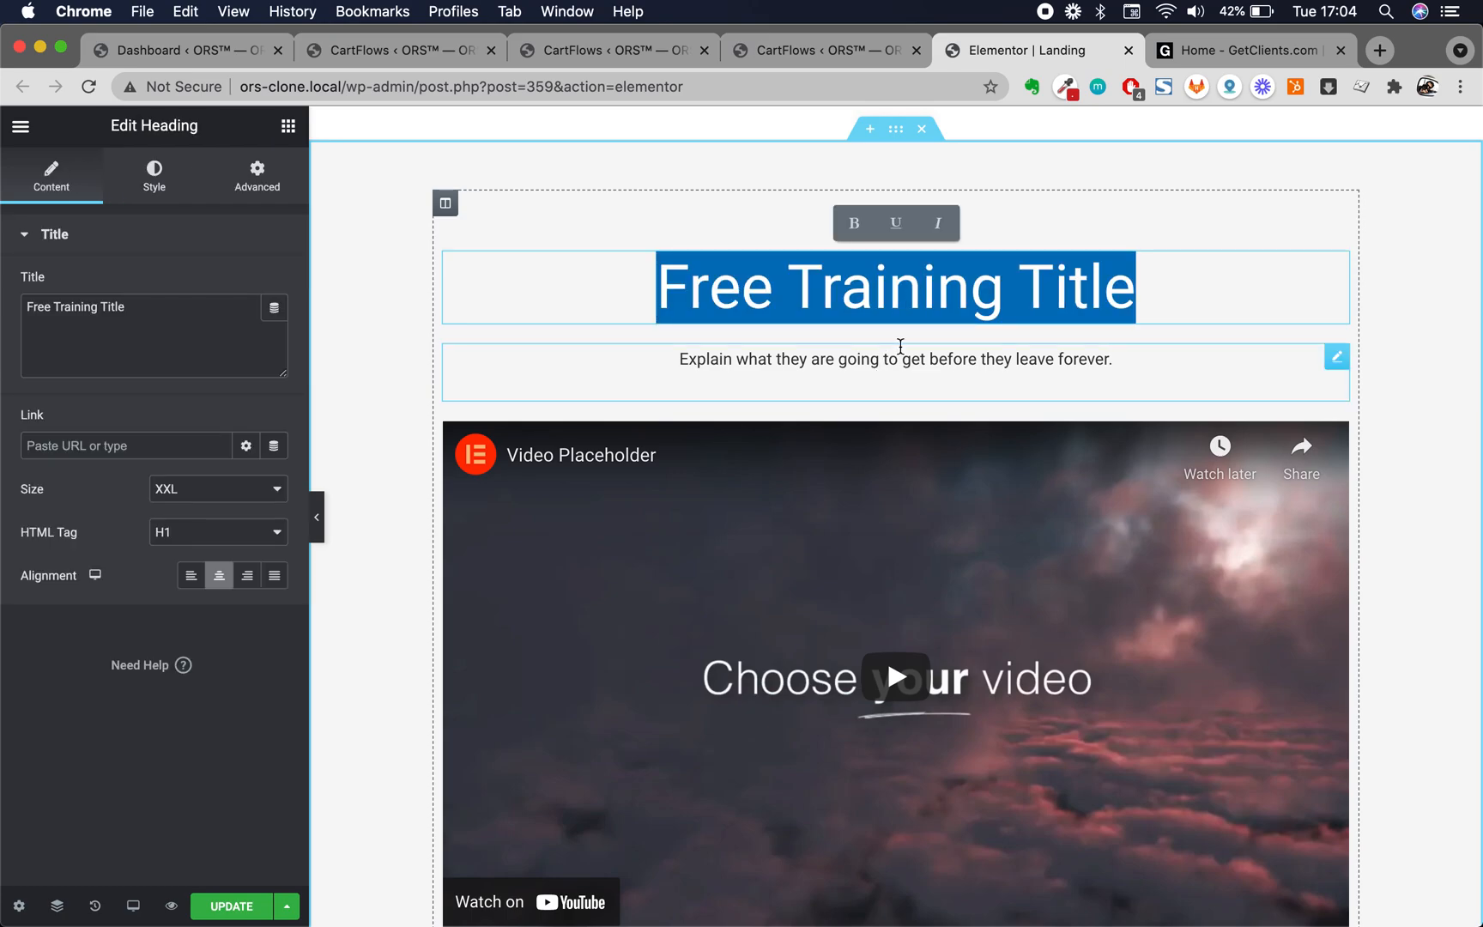
{"action": "left_click", "coordinate": [1056, 296]}
{"action": "left_click", "coordinate": [1172, 291]}
{"action": "type", "text": "asdf"}
{"action": "key", "text": "BackSpace"}
{"action": "key", "text": "BackSpace"}
{"action": "key", "text": "BackSpace"}
{"action": "key", "text": "BackSpace"}
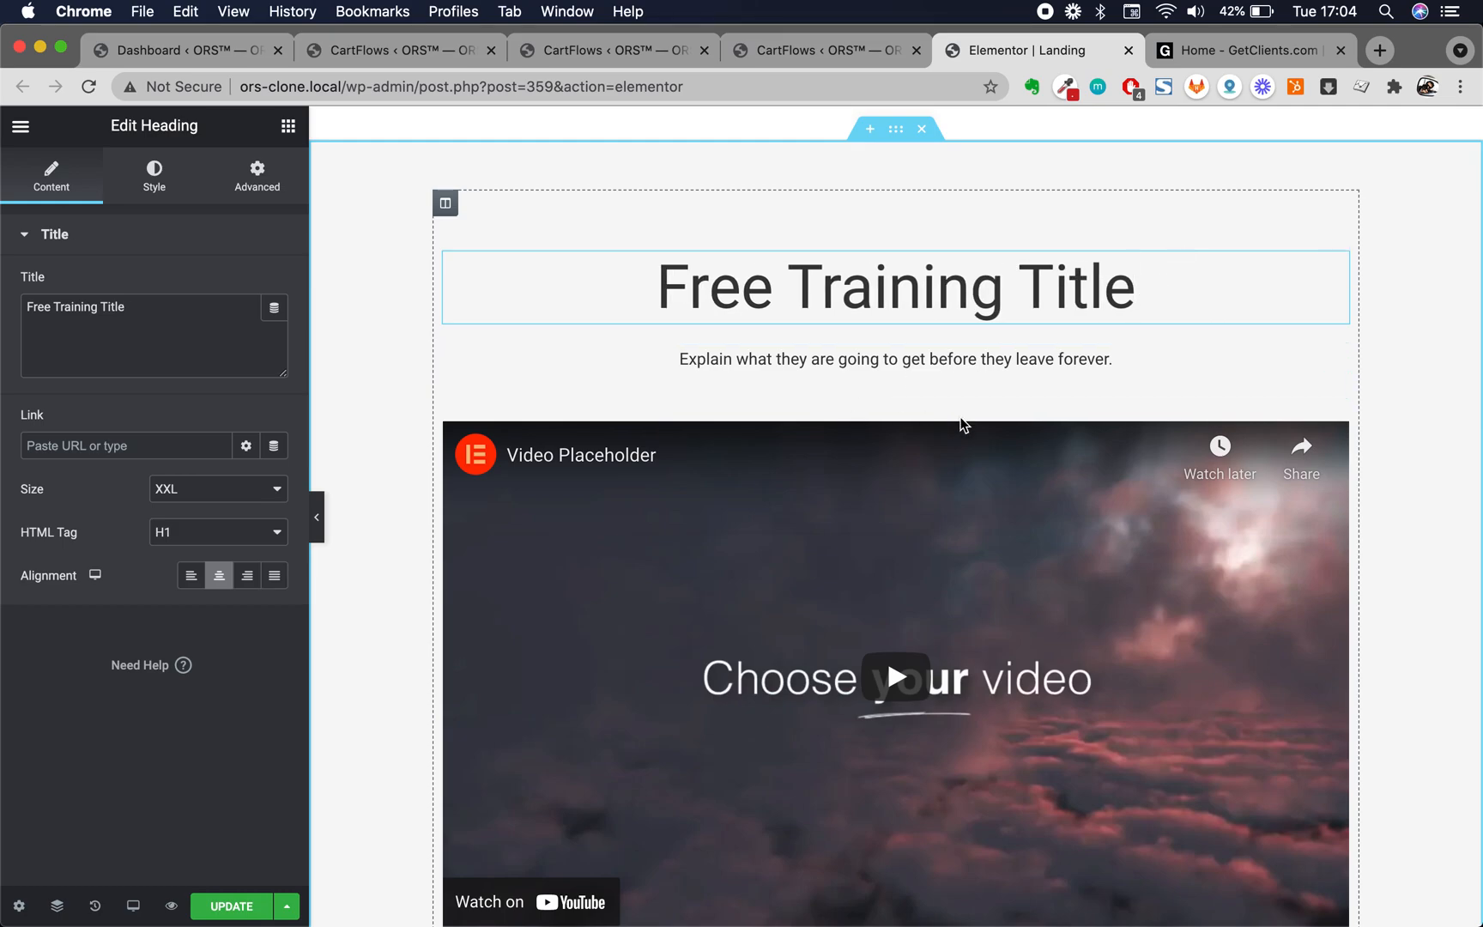
Open the video placeholder for editing, select its YouTube link and review the playback options
{"action": "scroll", "coordinate": [964, 424], "scroll_direction": "down", "scroll_amount": 3}
{"action": "scroll", "coordinate": [966, 545], "scroll_direction": "down", "scroll_amount": 3}
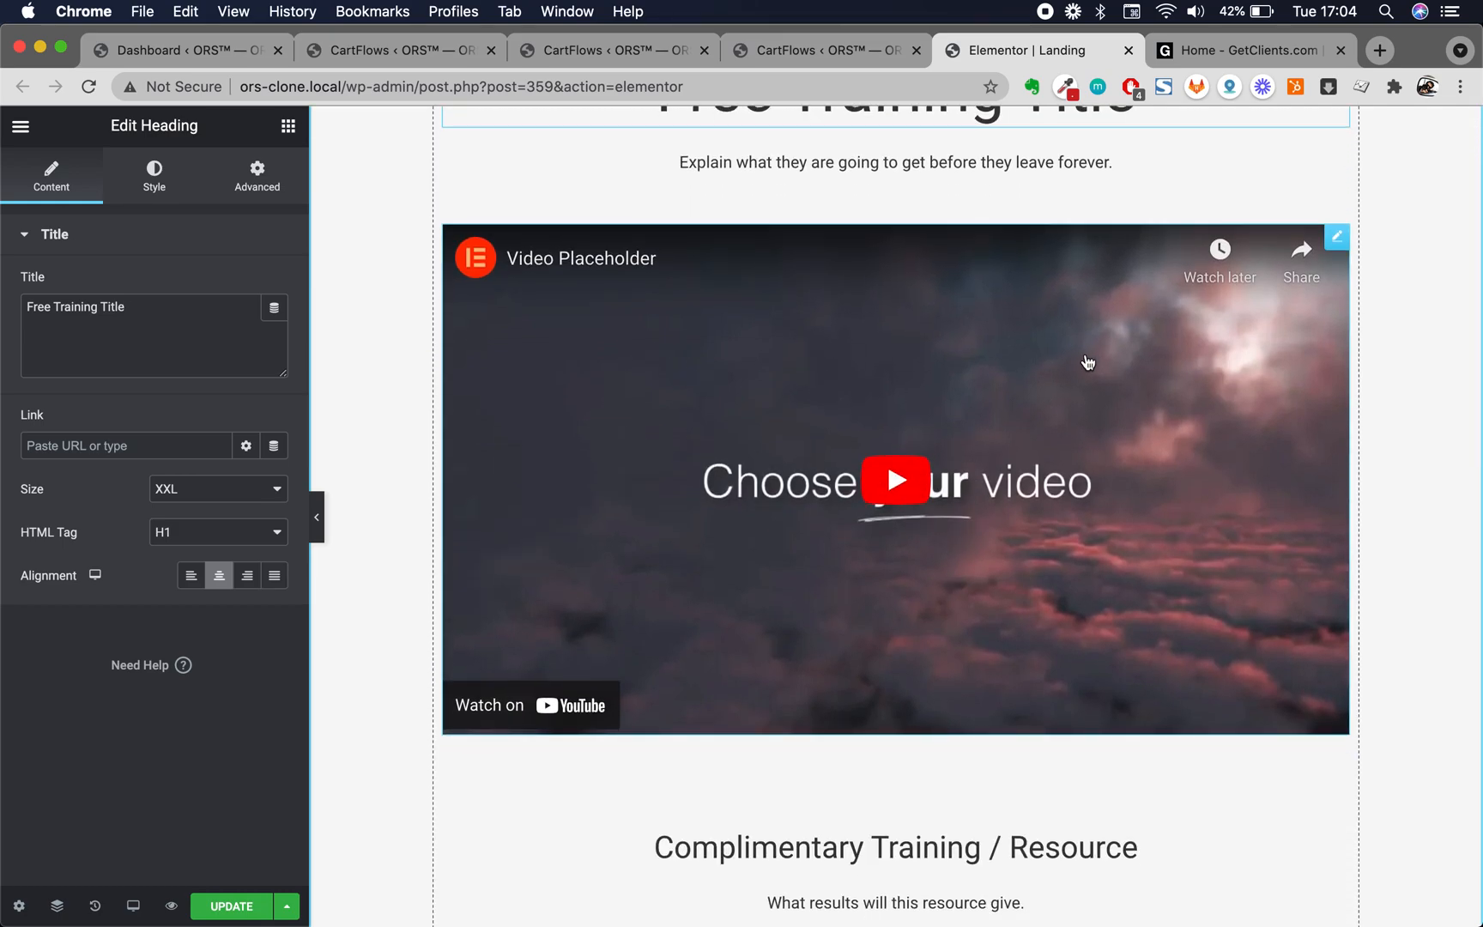
{"action": "left_click", "coordinate": [1336, 236]}
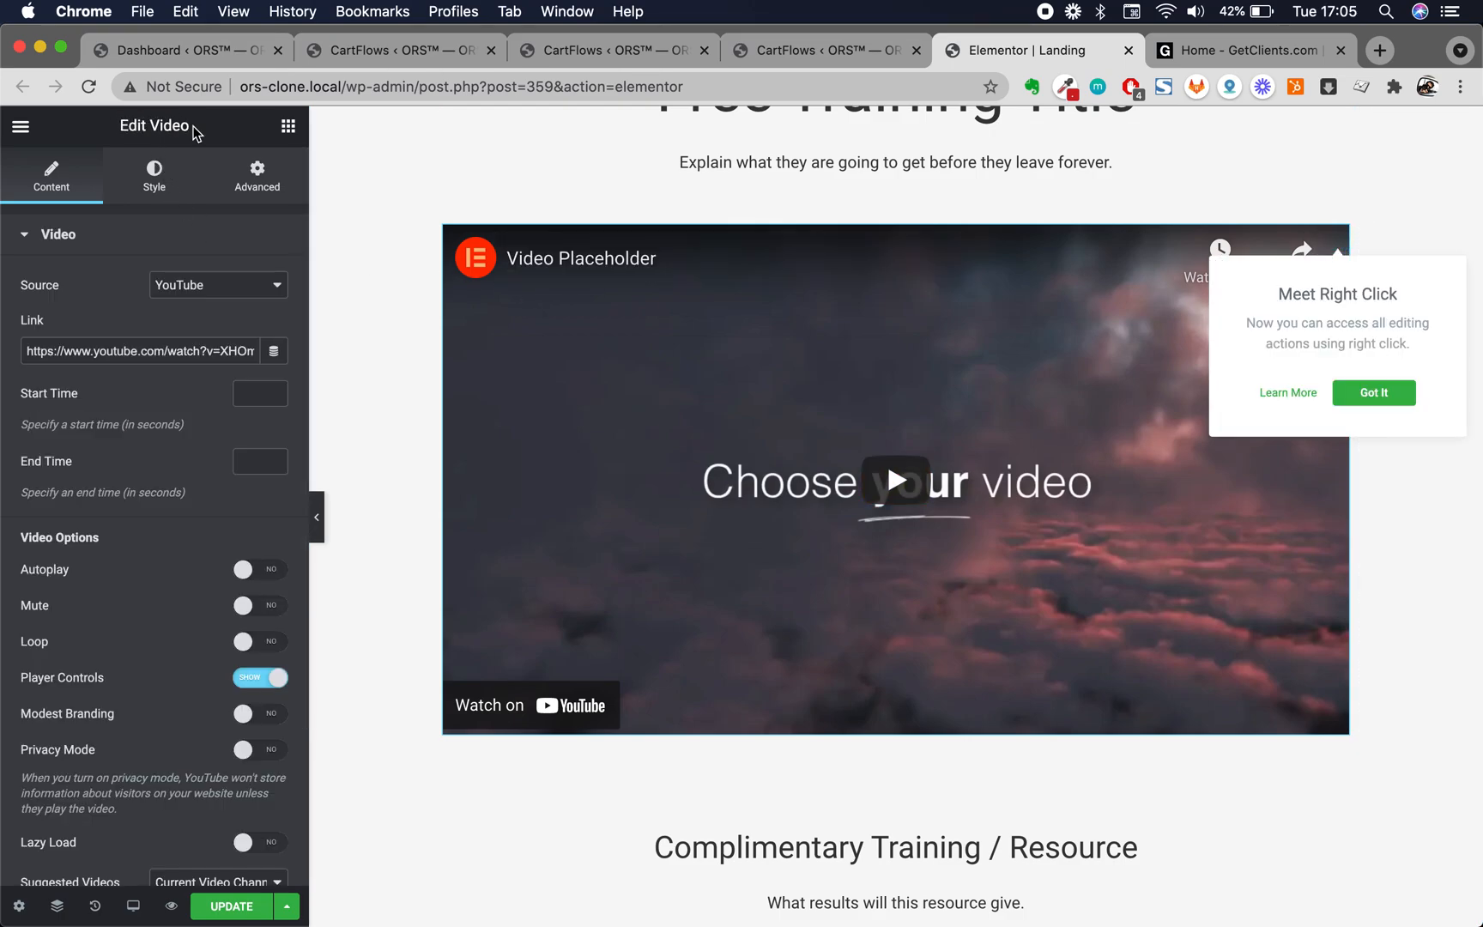
{"action": "triple_click", "coordinate": [164, 358]}
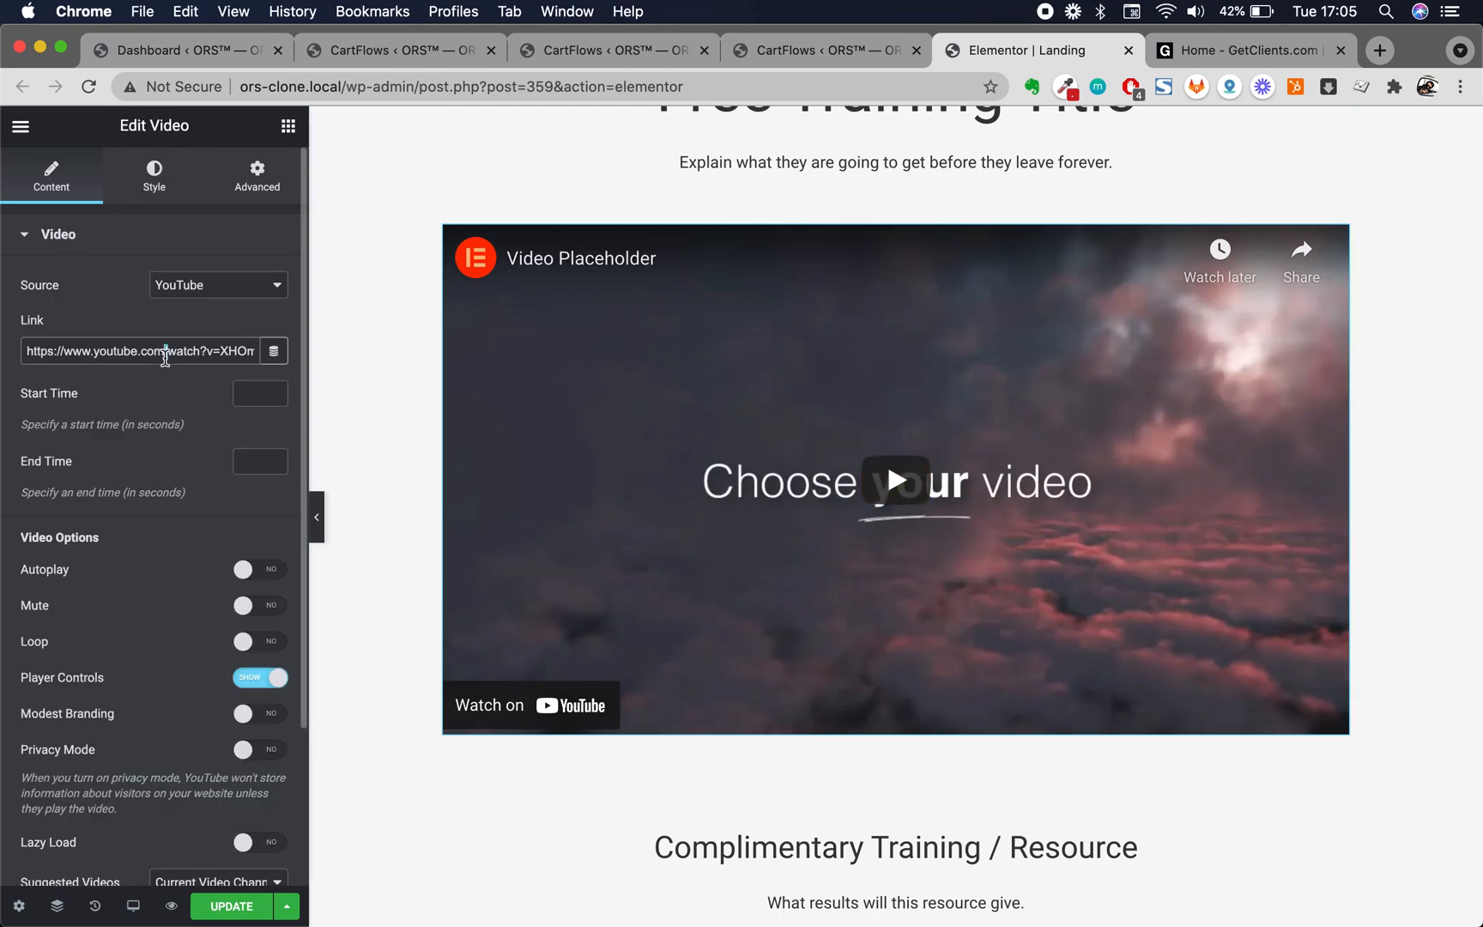
{"action": "scroll", "coordinate": [176, 412], "scroll_direction": "down", "scroll_amount": 2}
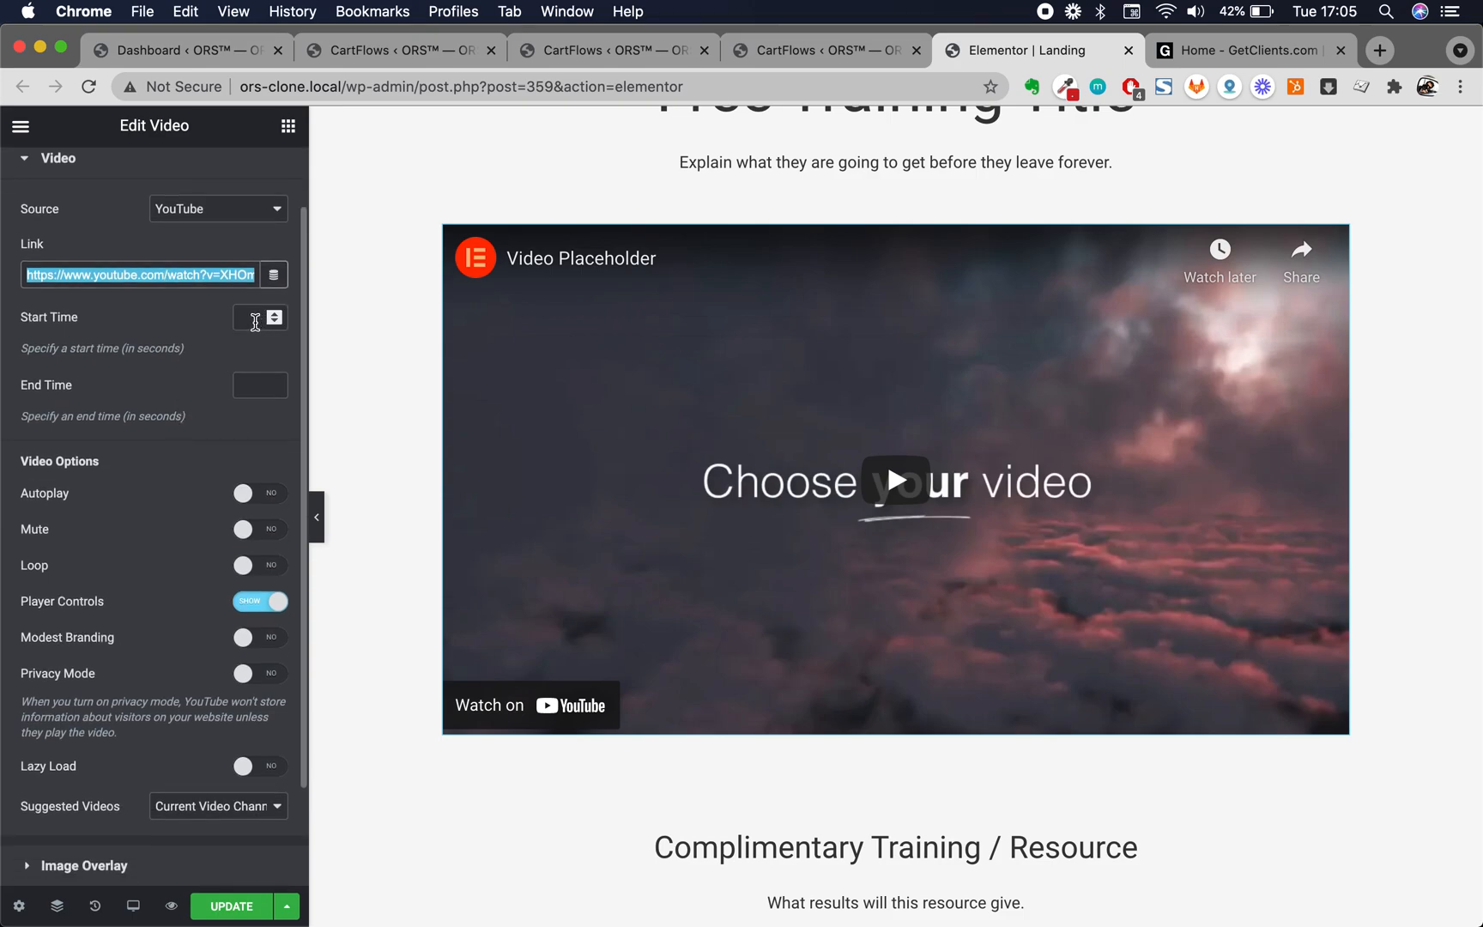
{"action": "scroll", "coordinate": [176, 502], "scroll_direction": "down", "scroll_amount": 3}
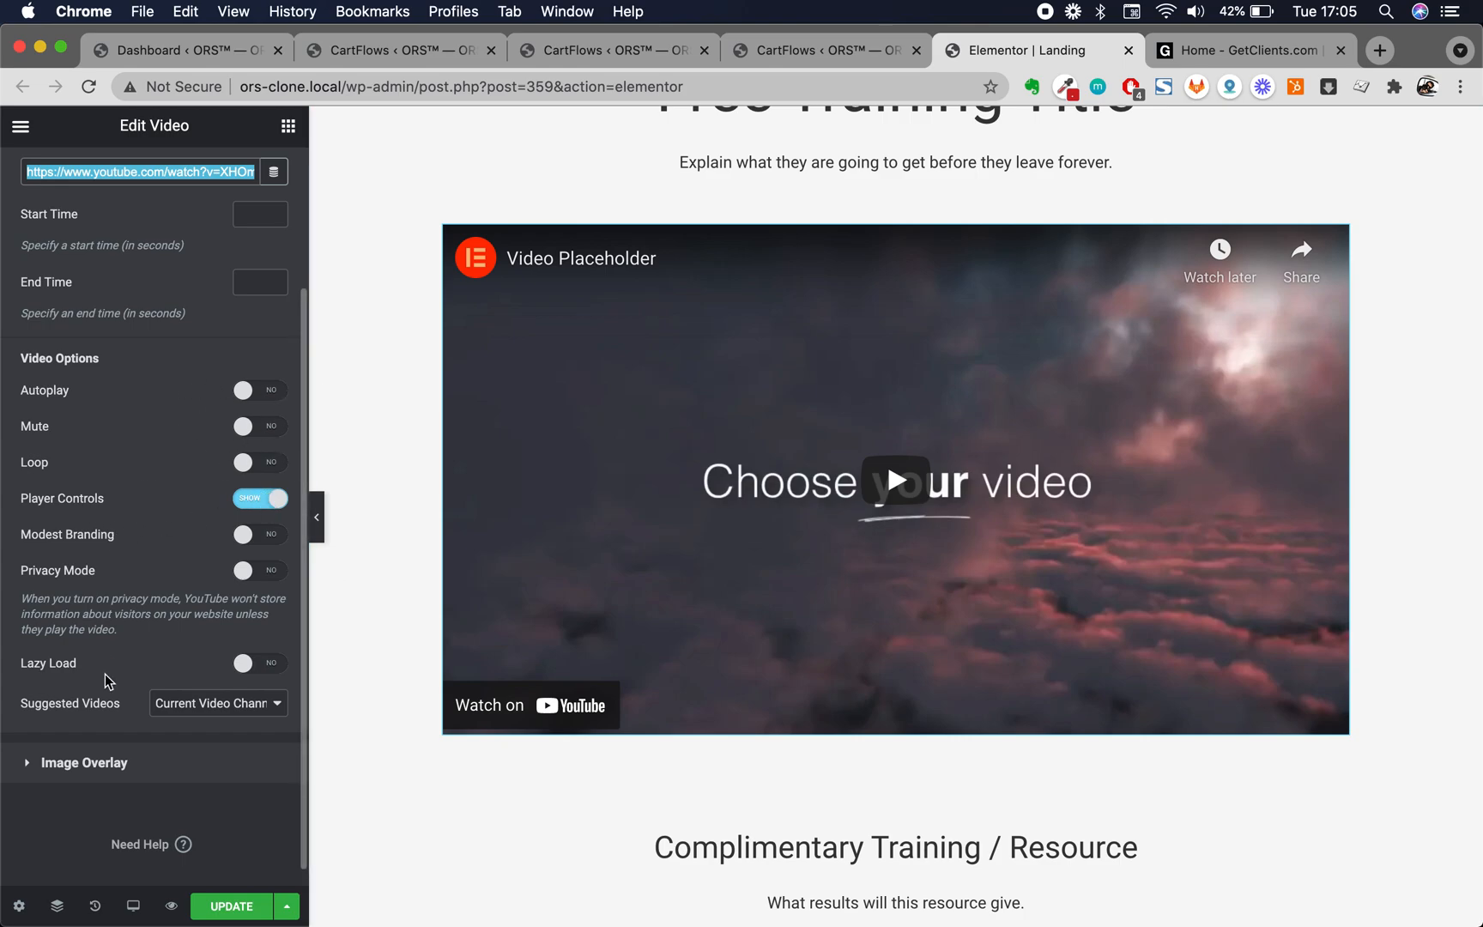
{"action": "scroll", "coordinate": [120, 643], "scroll_direction": "down", "scroll_amount": 1}
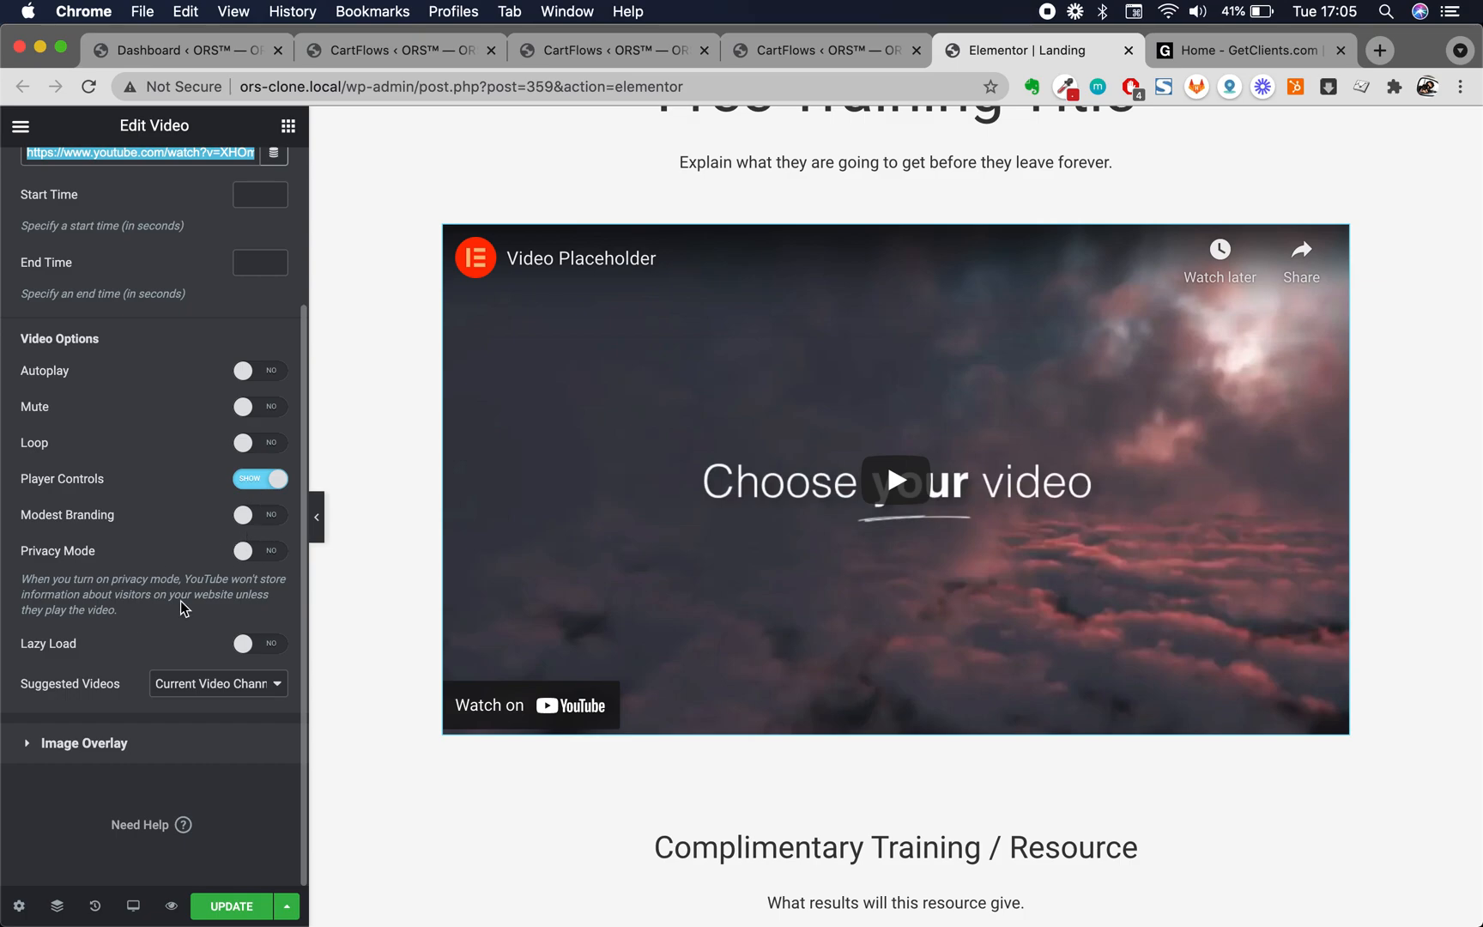
{"action": "scroll", "coordinate": [720, 539], "scroll_direction": "up", "scroll_amount": 1}
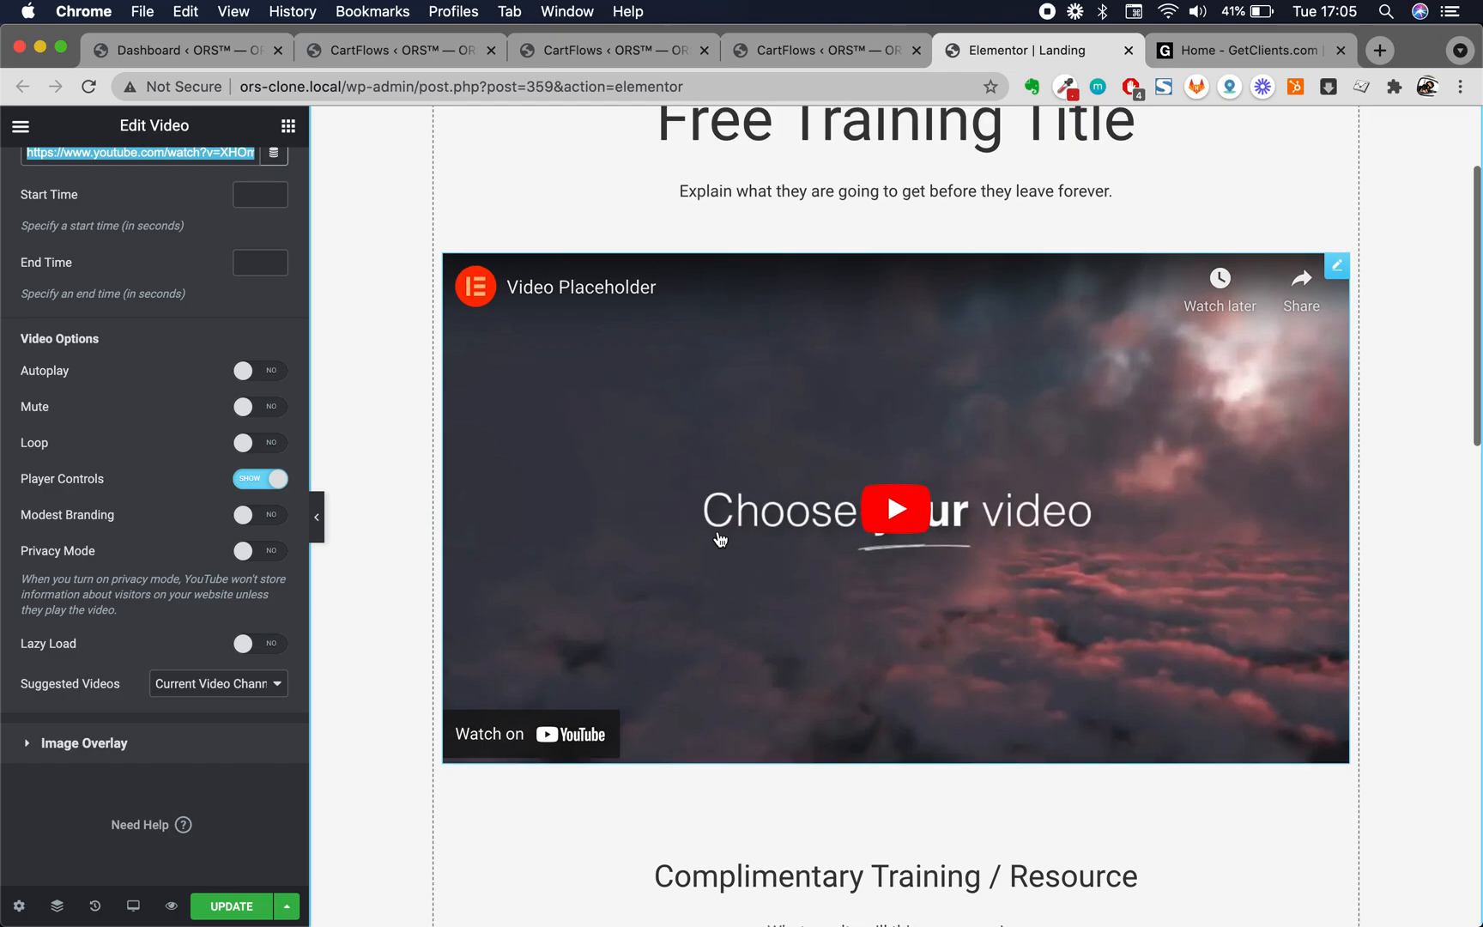
{"action": "scroll", "coordinate": [149, 502], "scroll_direction": "up", "scroll_amount": 5}
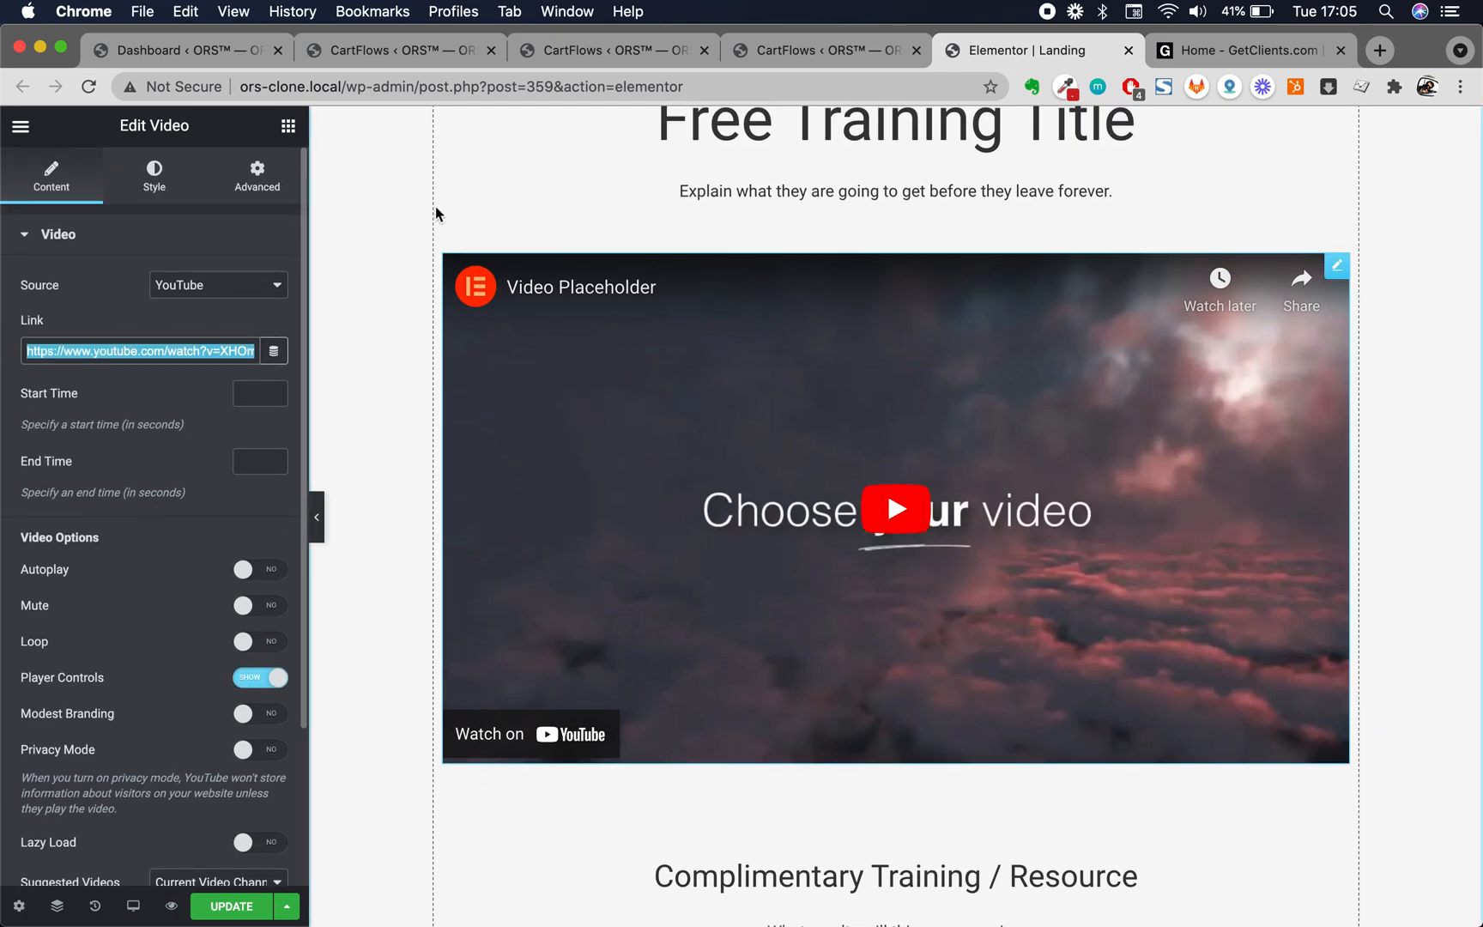
Show the widget library and collapse its Pro category to reach the General widgets
{"action": "left_click", "coordinate": [288, 126]}
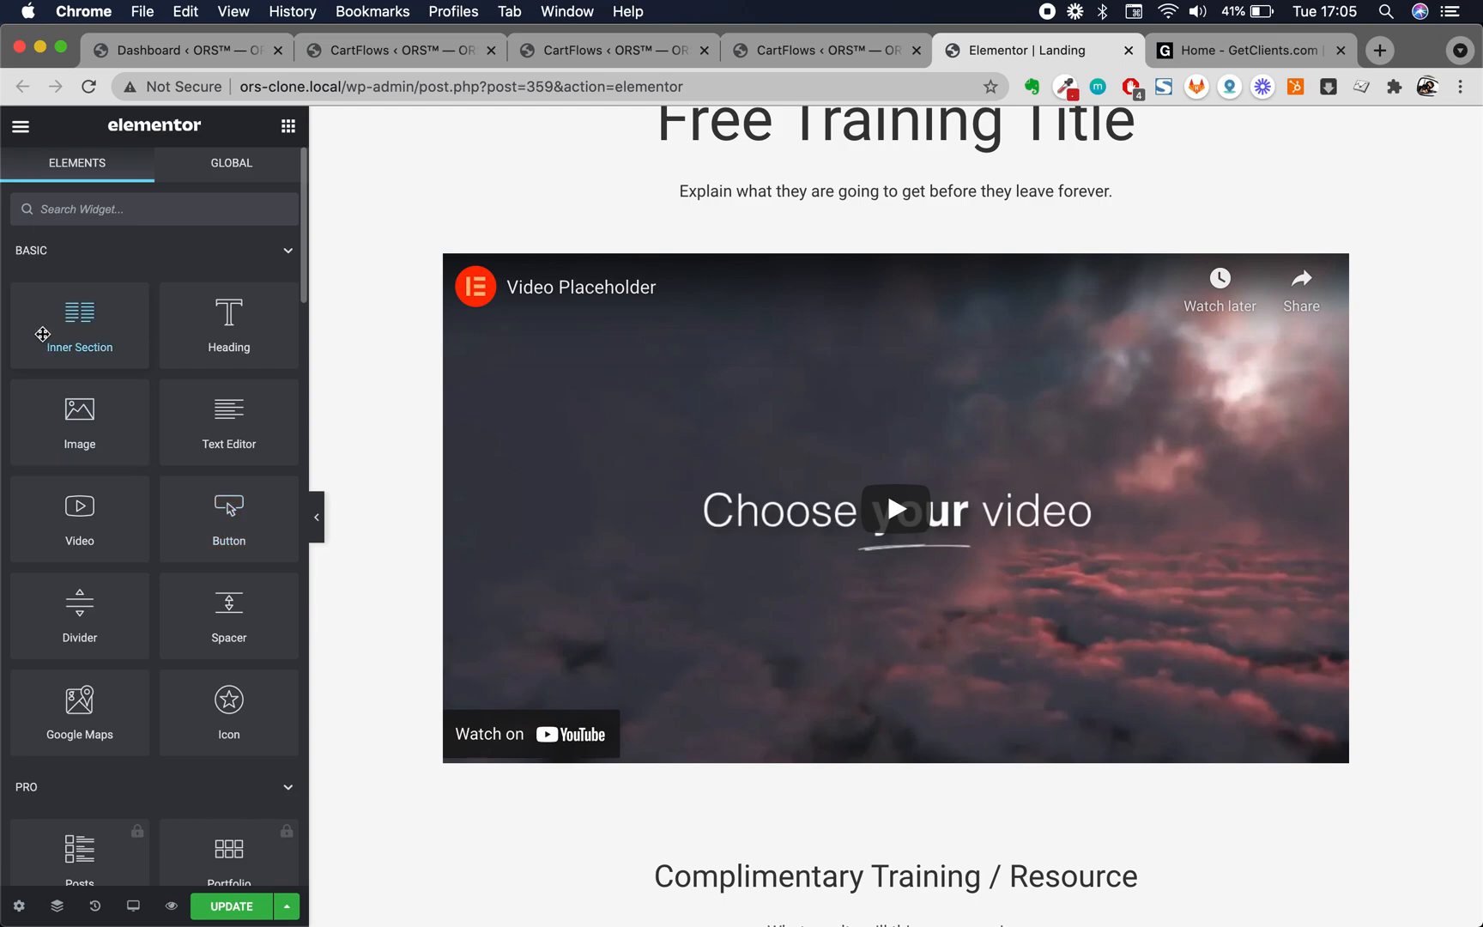
{"action": "scroll", "coordinate": [188, 680], "scroll_direction": "down", "scroll_amount": 5}
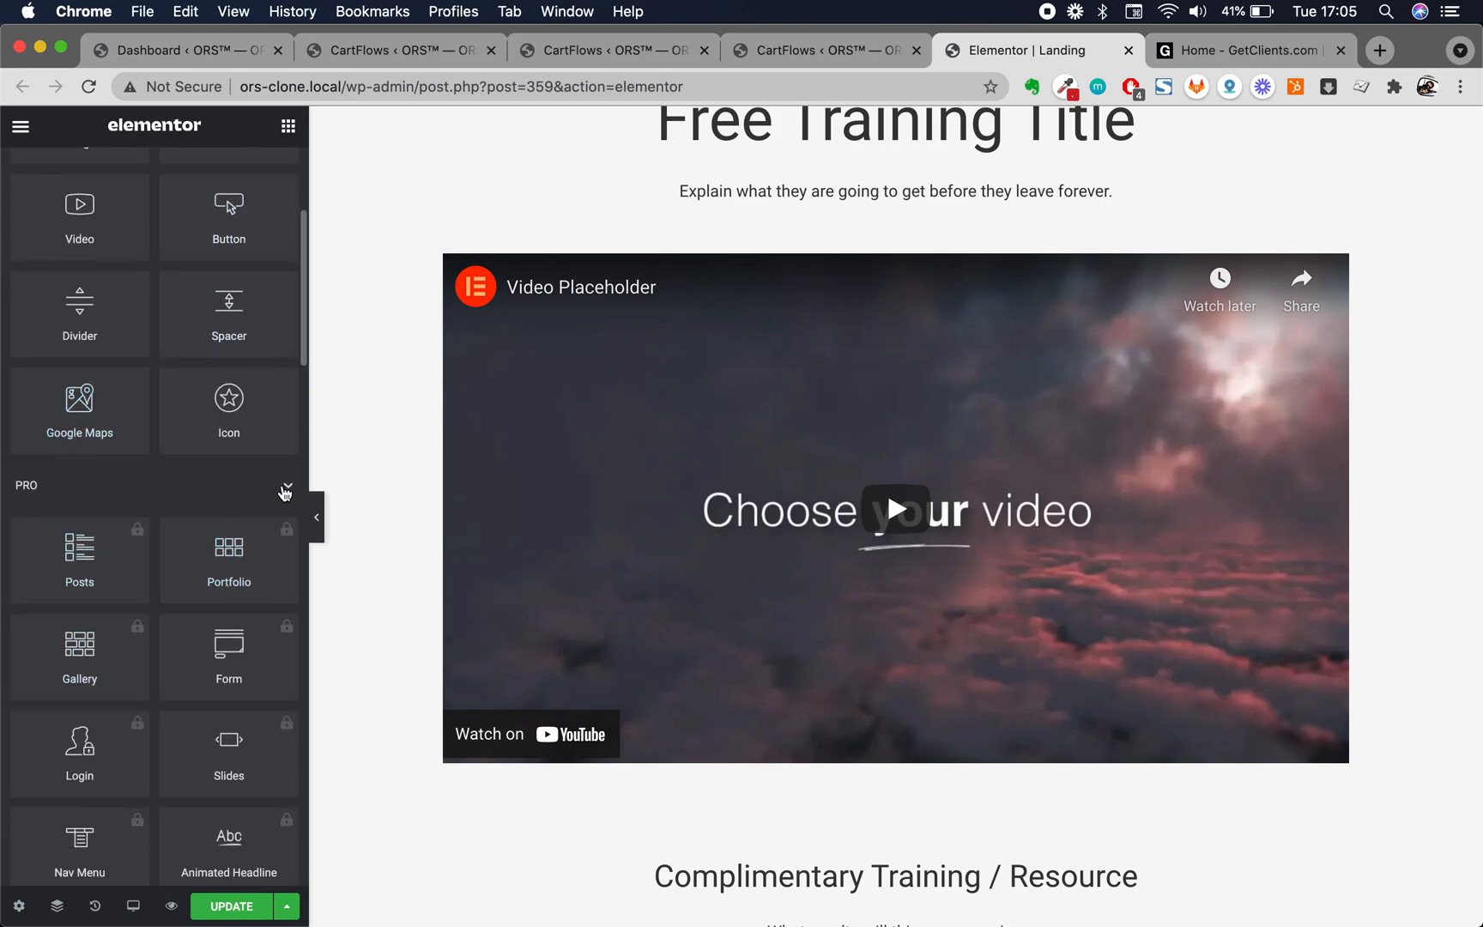
{"action": "left_click", "coordinate": [287, 486]}
{"action": "scroll", "coordinate": [208, 519], "scroll_direction": "down", "scroll_amount": 3}
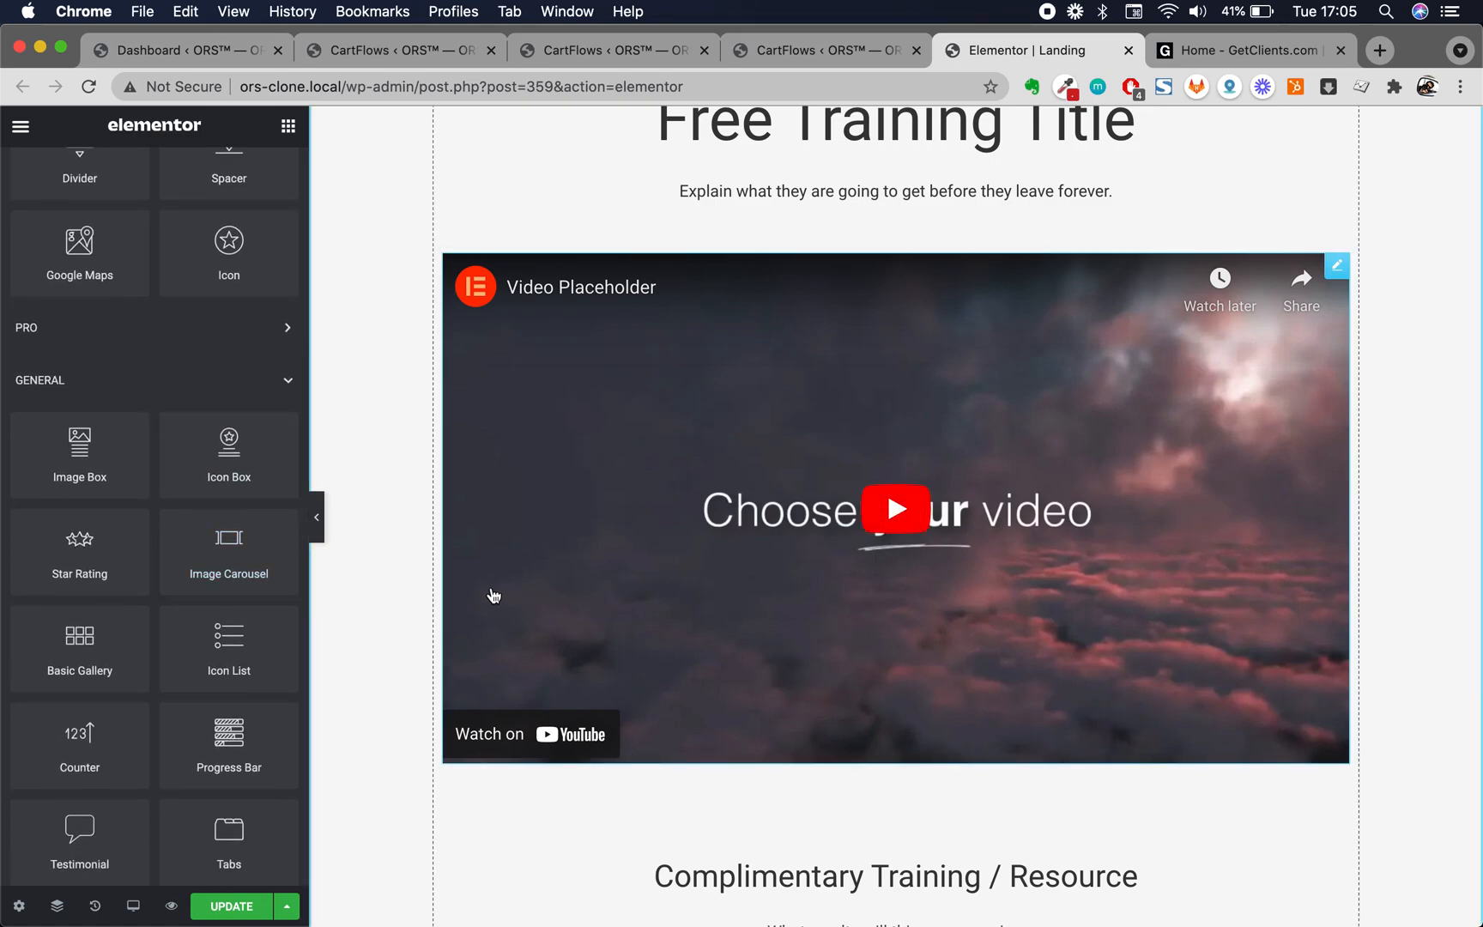
Review the widgets in the General category and the CartFlows Optin Form widget in the widget library
{"action": "scroll", "coordinate": [447, 627], "scroll_direction": "down", "scroll_amount": 2}
{"action": "scroll", "coordinate": [129, 515], "scroll_direction": "down", "scroll_amount": 2}
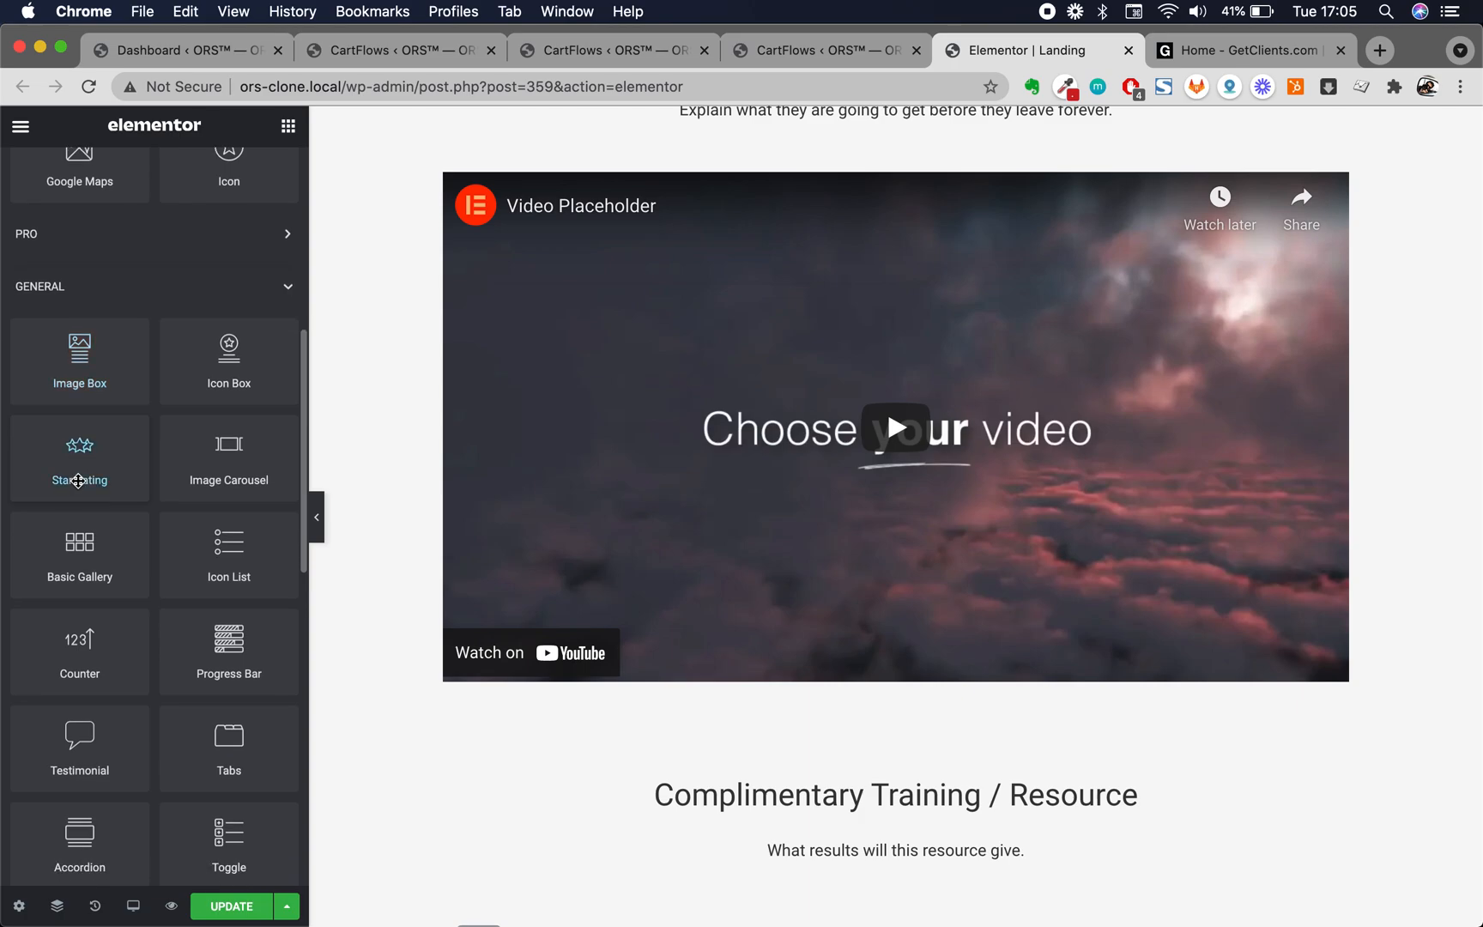
{"action": "scroll", "coordinate": [100, 635], "scroll_direction": "down", "scroll_amount": 5}
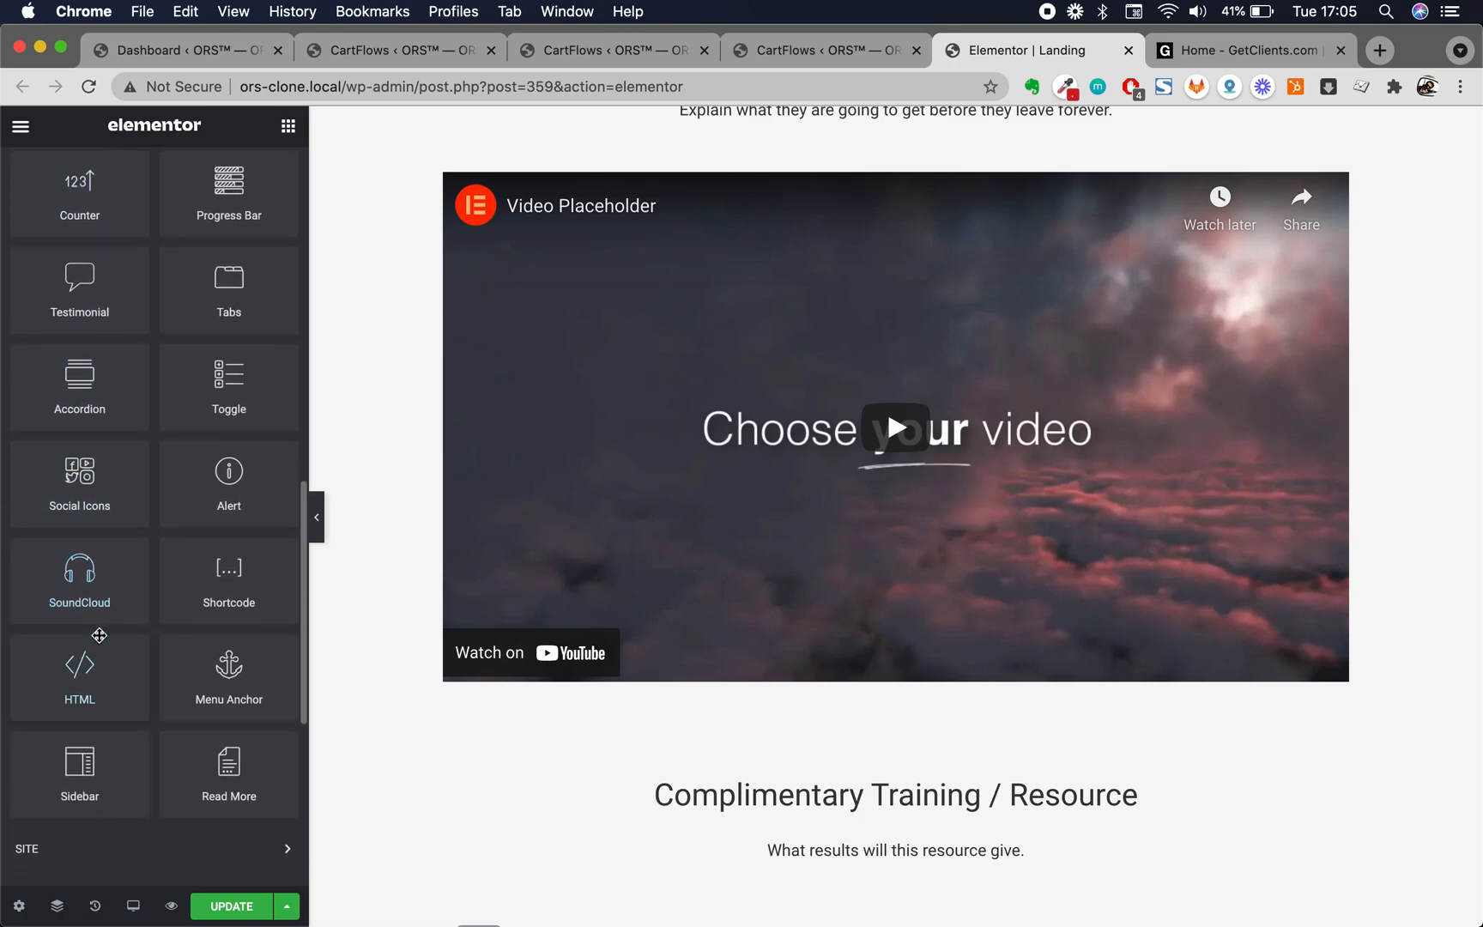
{"action": "scroll", "coordinate": [165, 691], "scroll_direction": "up", "scroll_amount": 1}
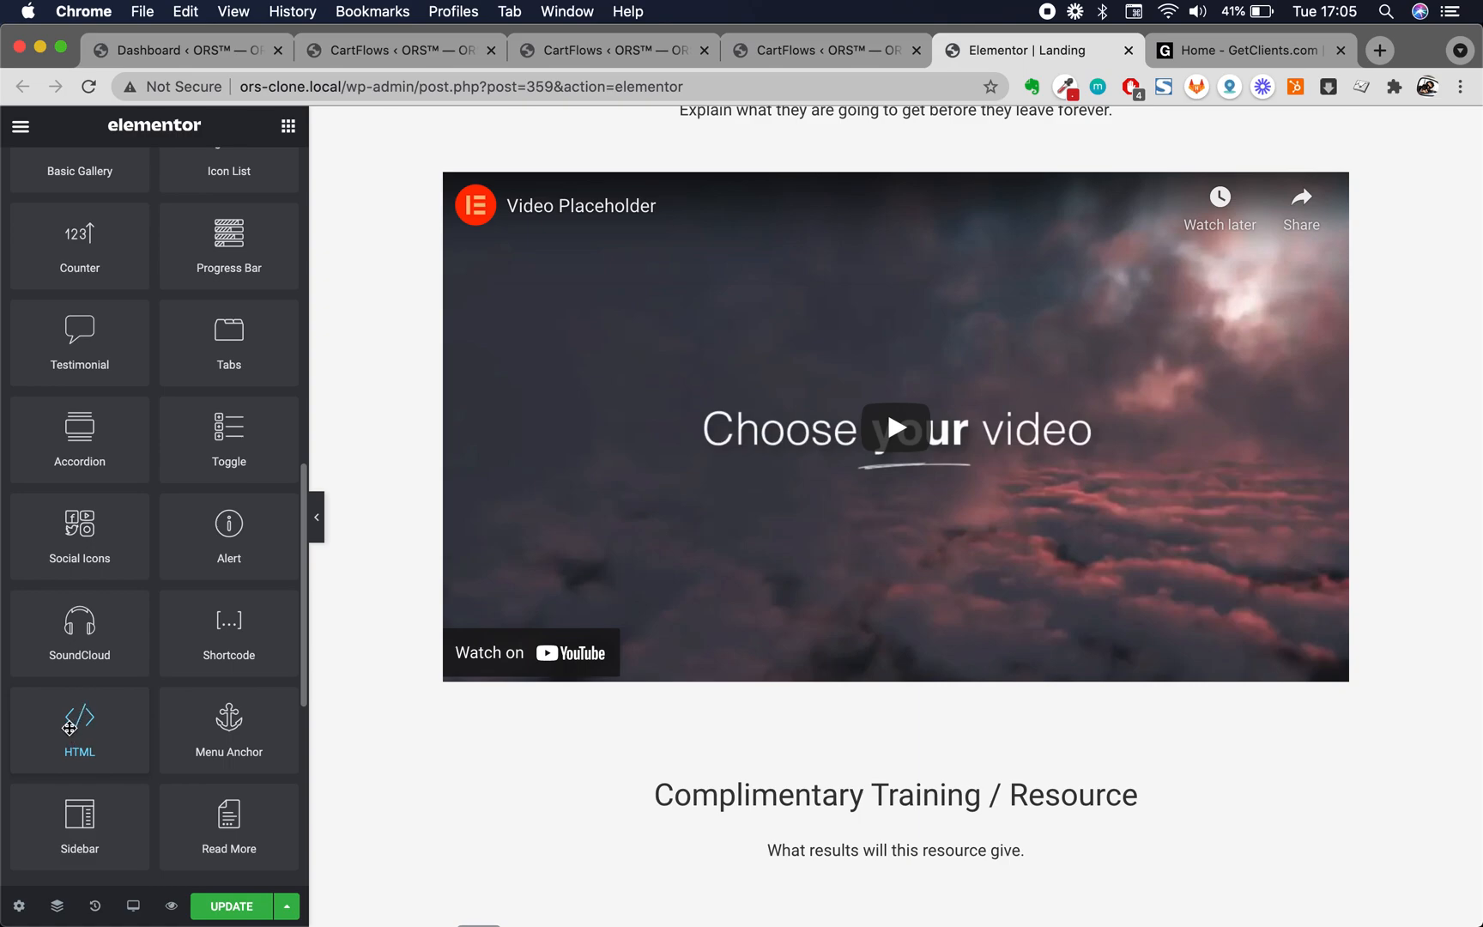
{"action": "scroll", "coordinate": [69, 728], "scroll_direction": "up", "scroll_amount": 5}
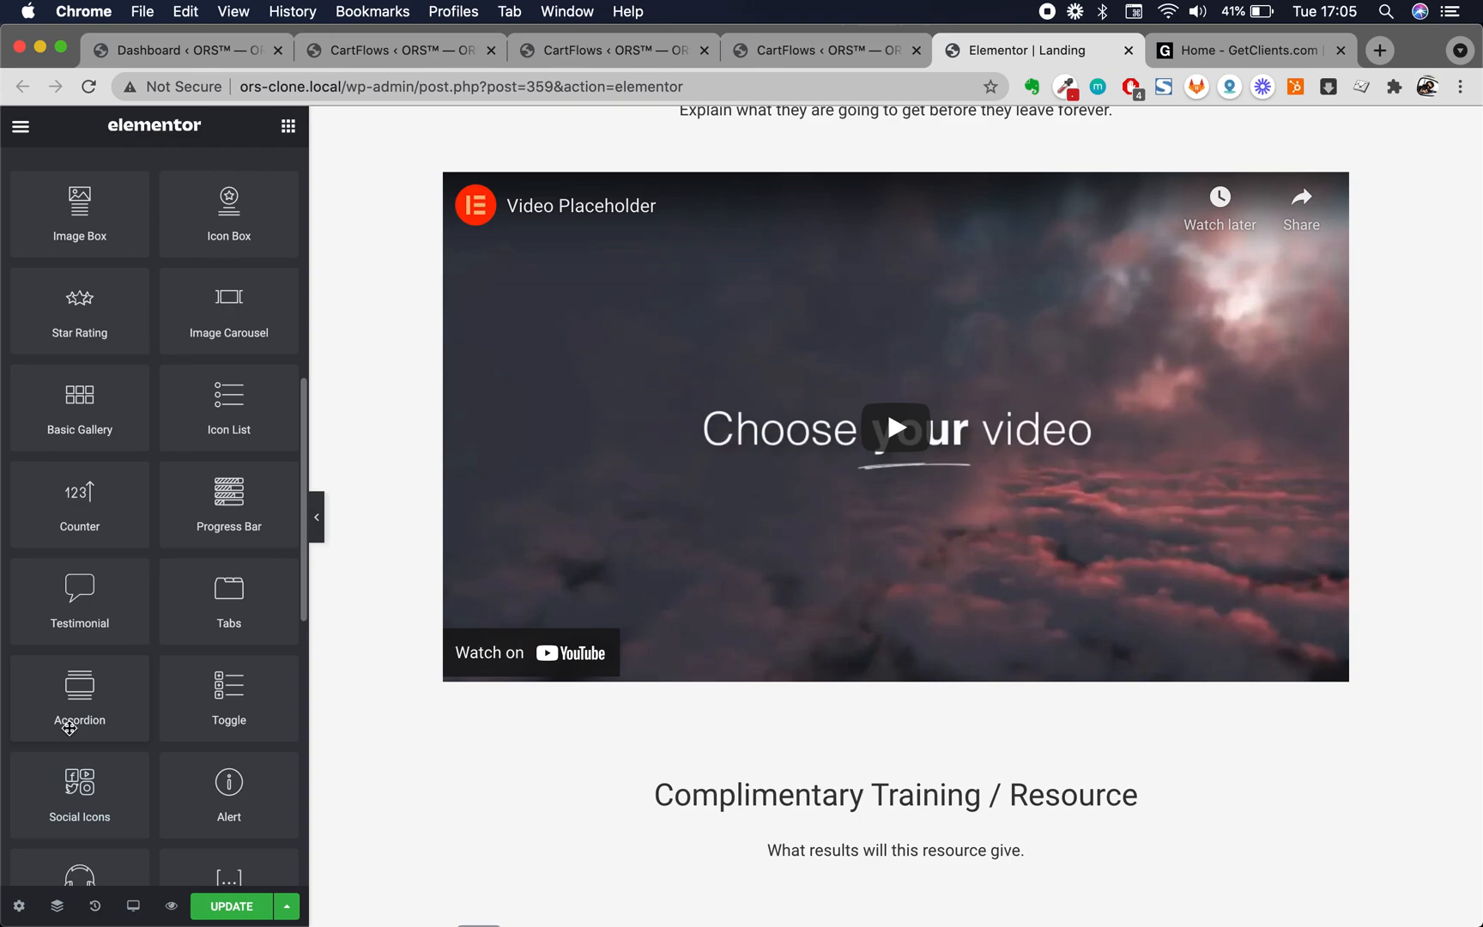
{"action": "scroll", "coordinate": [163, 310], "scroll_direction": "down", "scroll_amount": 8}
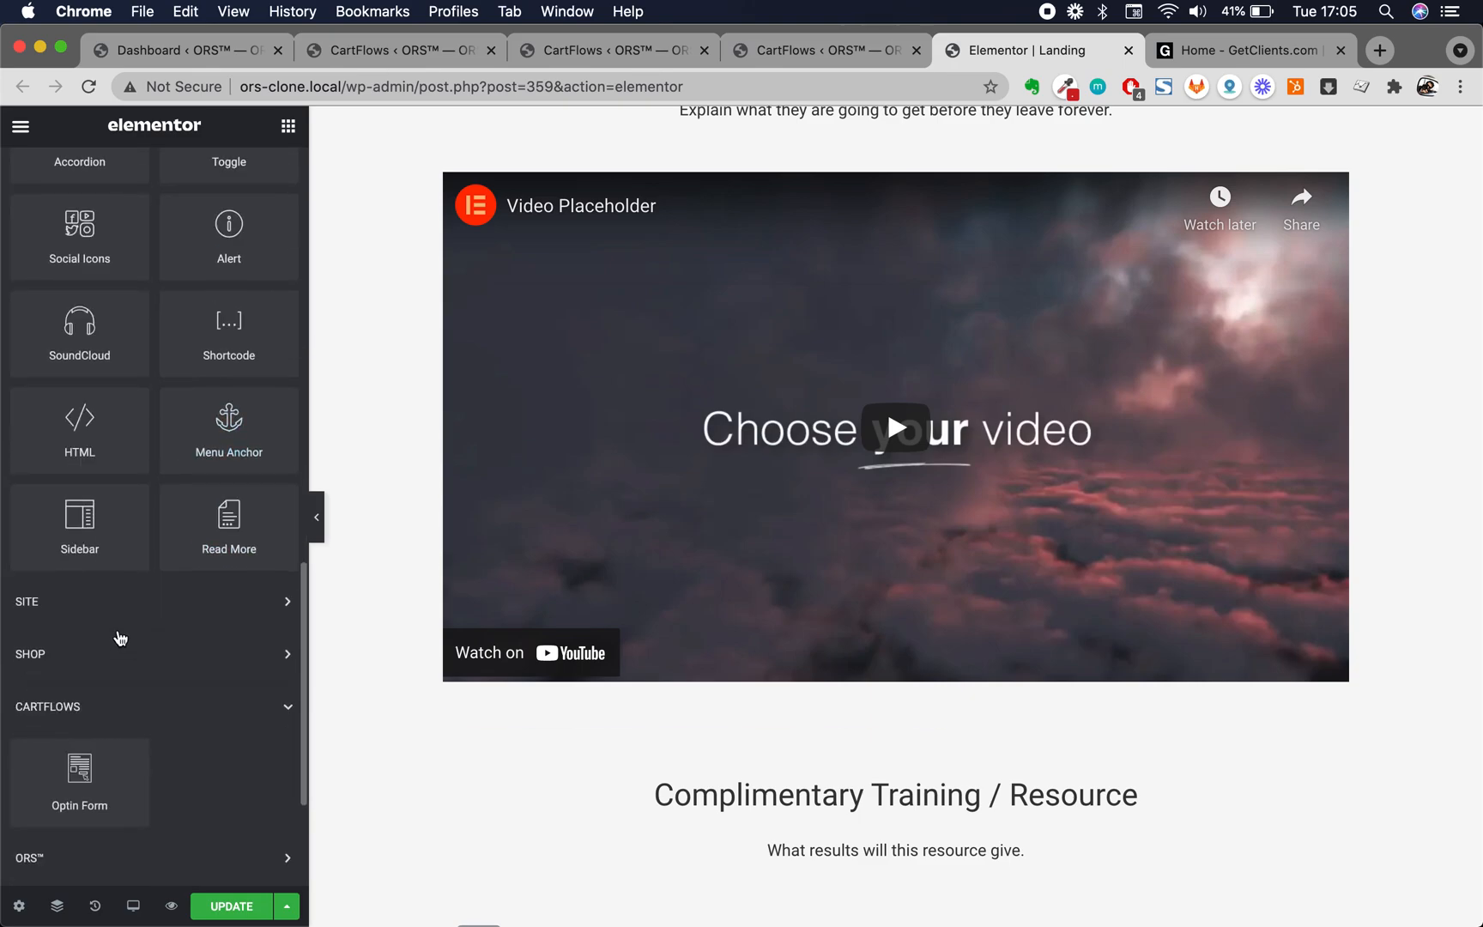
{"action": "scroll", "coordinate": [221, 679], "scroll_direction": "down", "scroll_amount": 2}
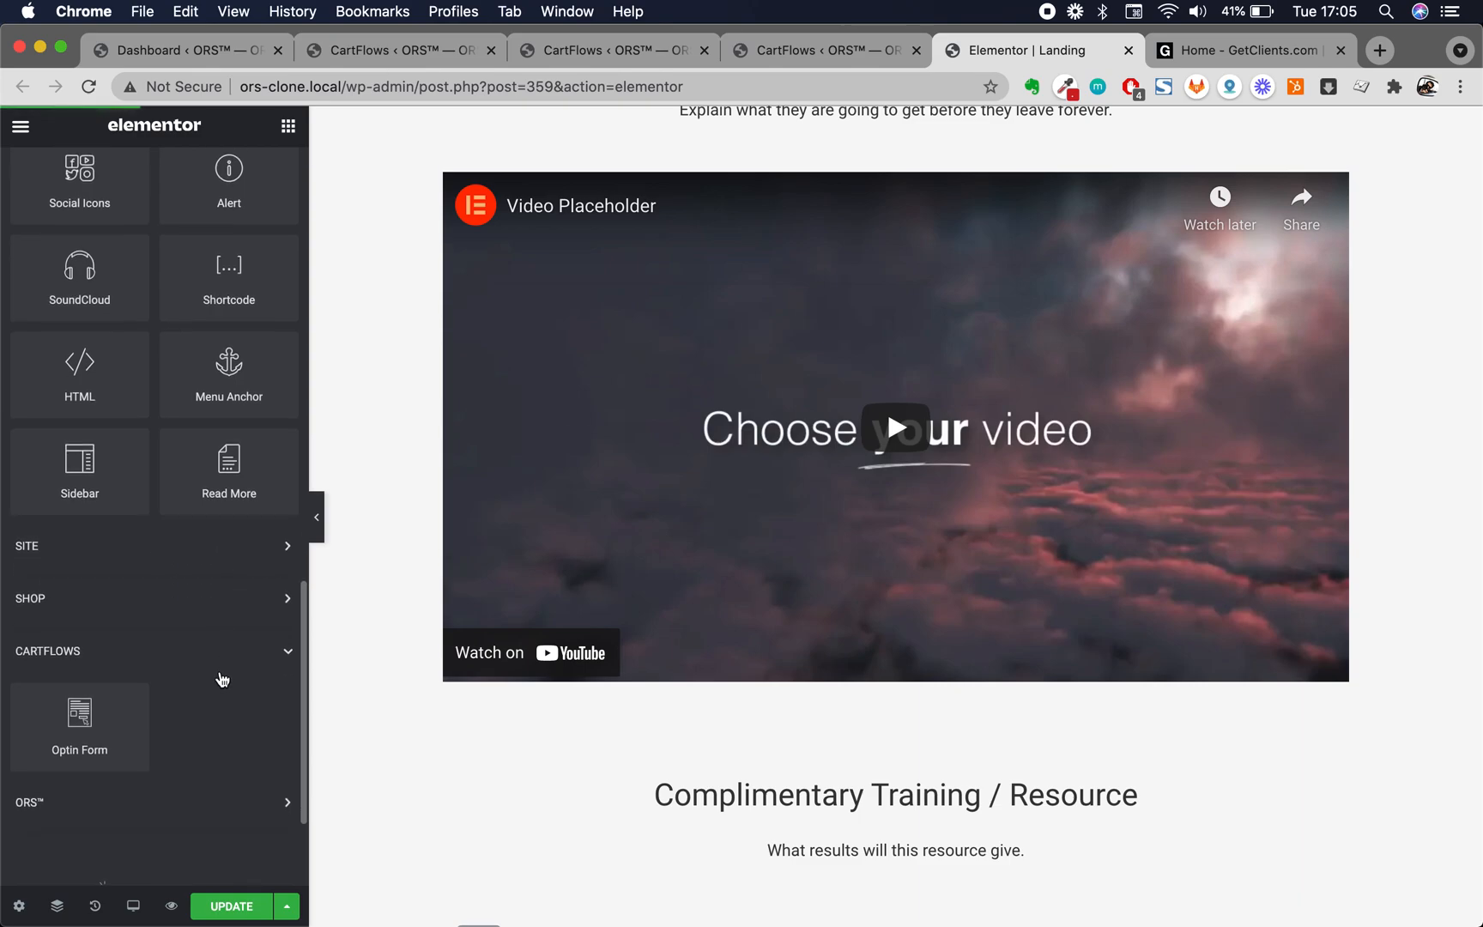
{"action": "scroll", "coordinate": [206, 661], "scroll_direction": "down", "scroll_amount": 1}
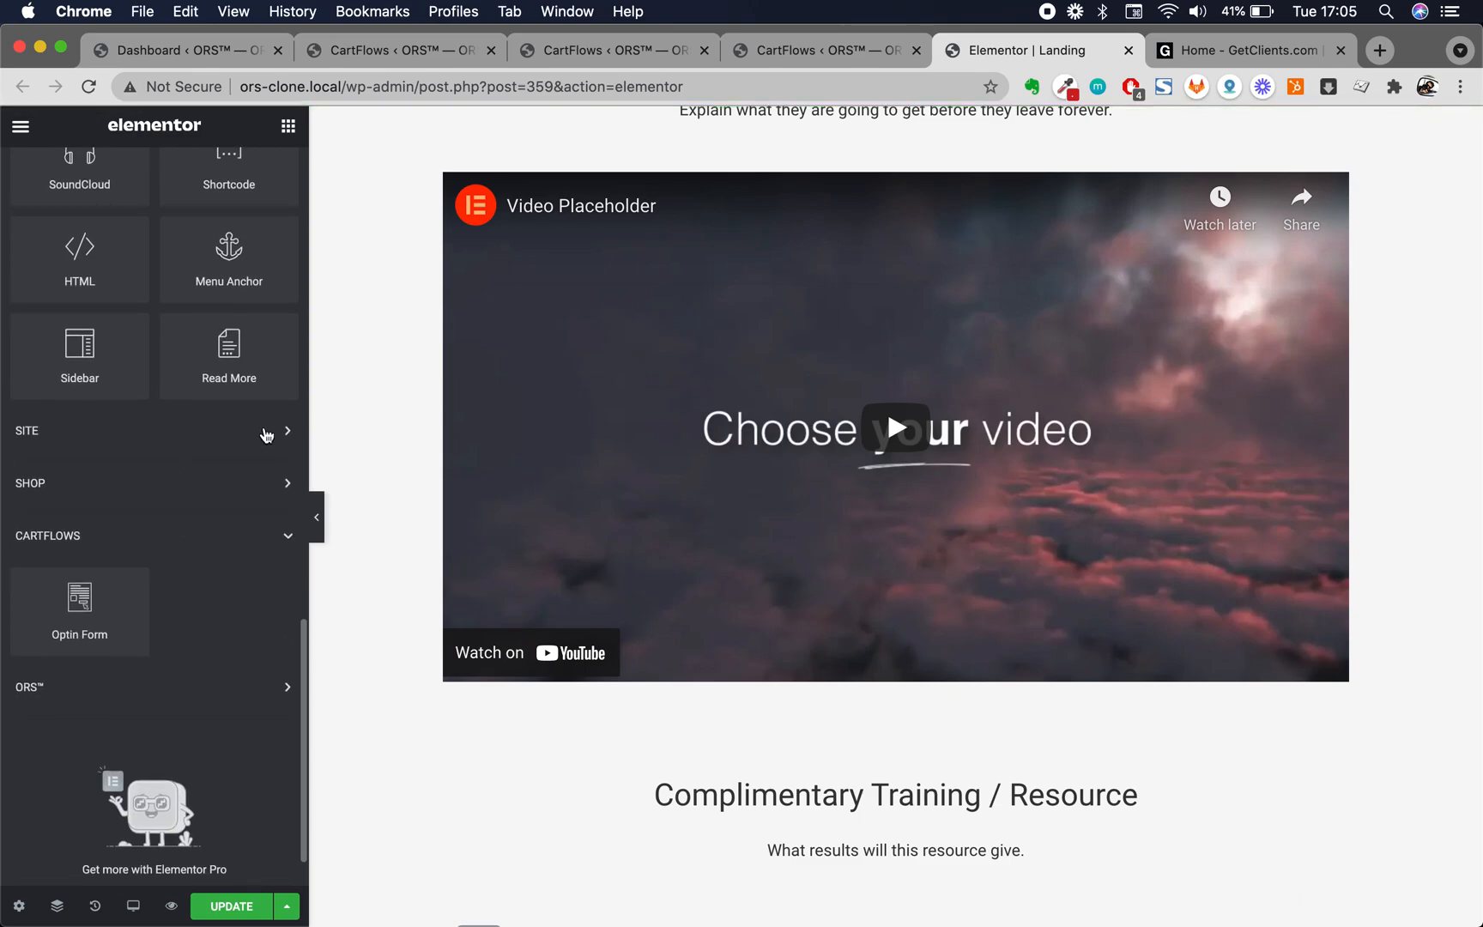
{"action": "scroll", "coordinate": [269, 703], "scroll_direction": "down", "scroll_amount": 1}
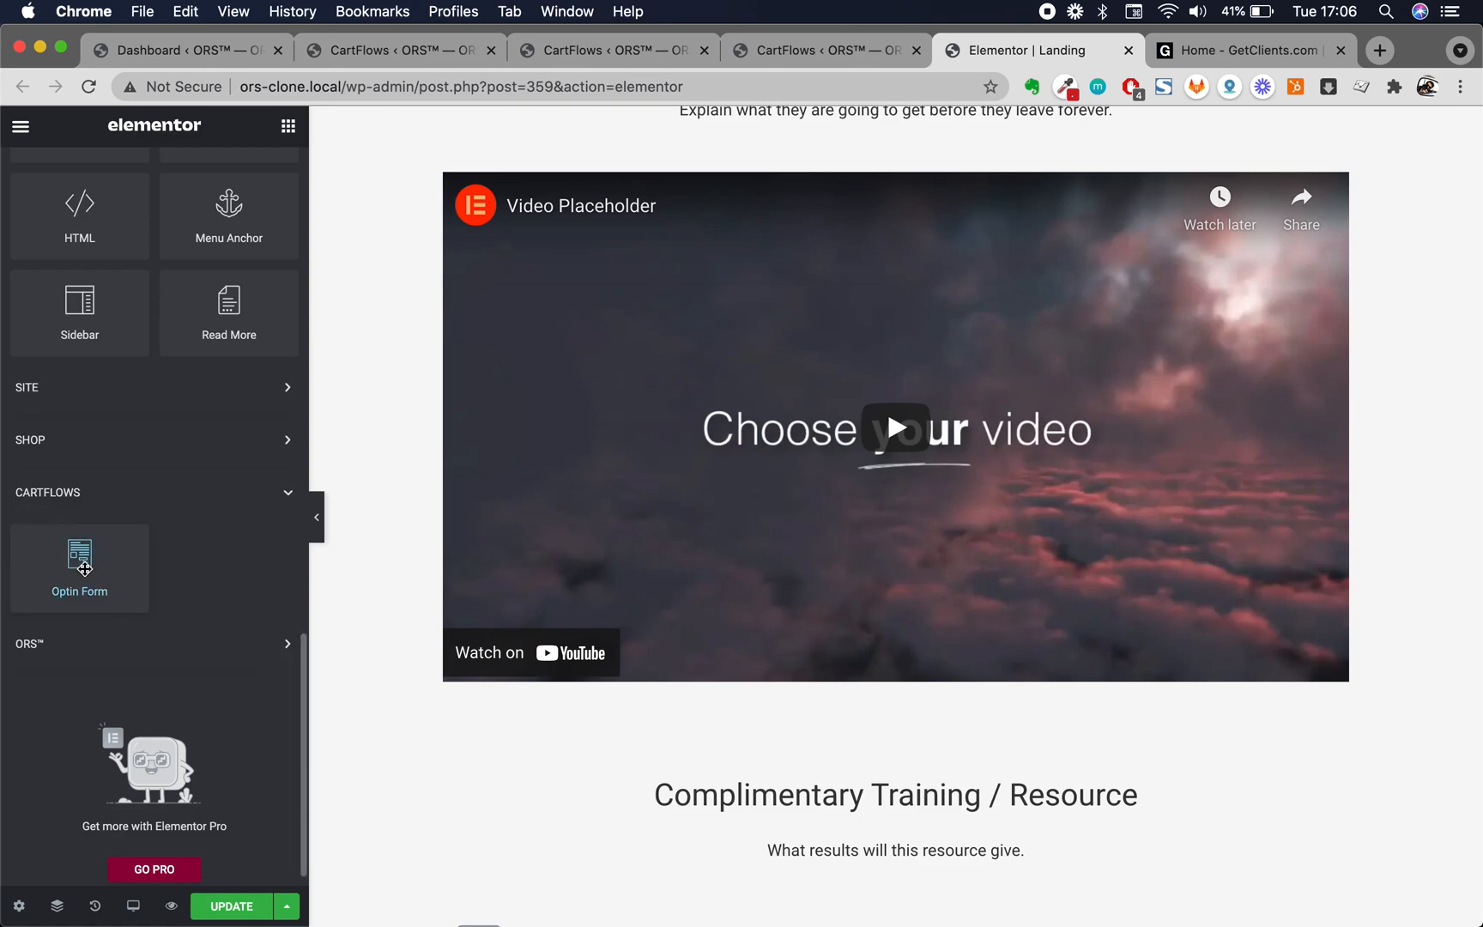
Review the page from the Free Training Title to the benefits section and open the optin form for editing
{"action": "scroll", "coordinate": [718, 493], "scroll_direction": "up", "scroll_amount": 3}
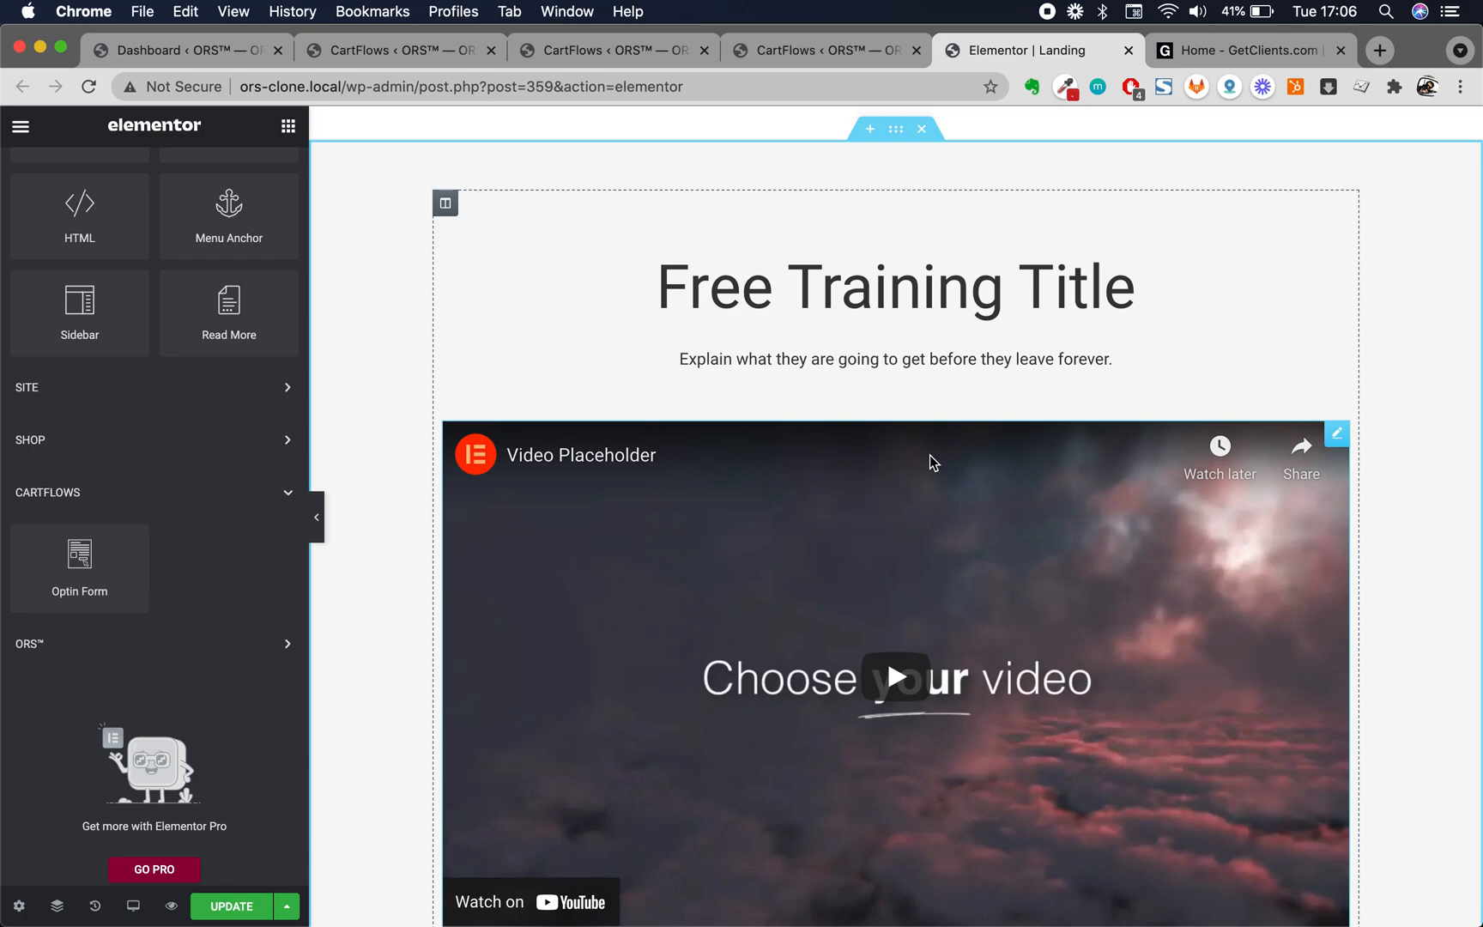
{"action": "scroll", "coordinate": [929, 456], "scroll_direction": "down", "scroll_amount": 1}
{"action": "scroll", "coordinate": [597, 631], "scroll_direction": "down", "scroll_amount": 4}
{"action": "scroll", "coordinate": [597, 631], "scroll_direction": "down", "scroll_amount": 4}
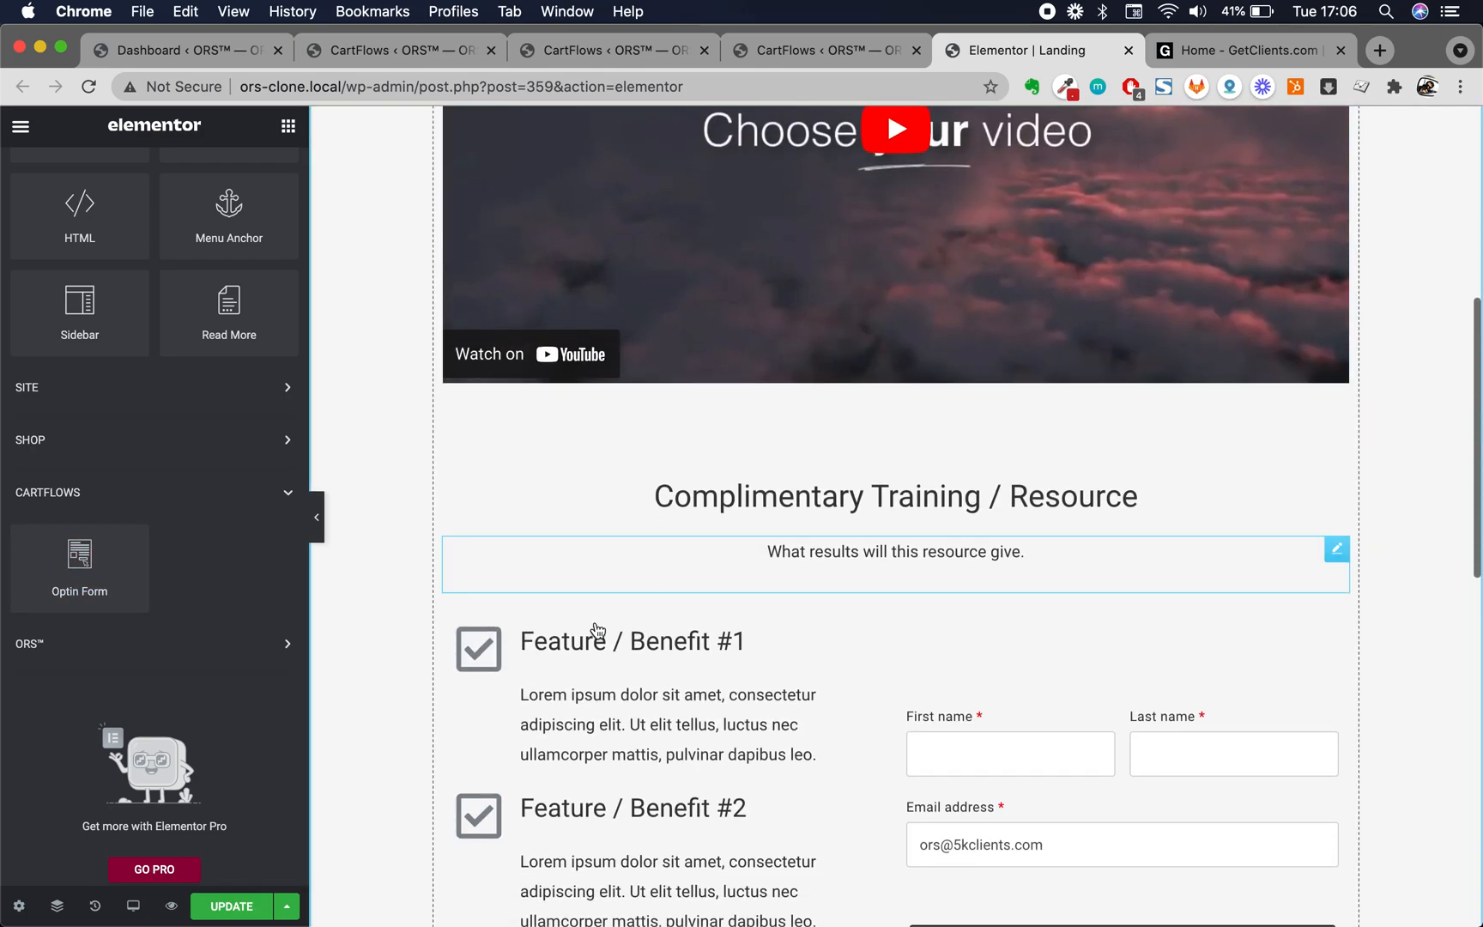
{"action": "scroll", "coordinate": [941, 766], "scroll_direction": "down", "scroll_amount": 3}
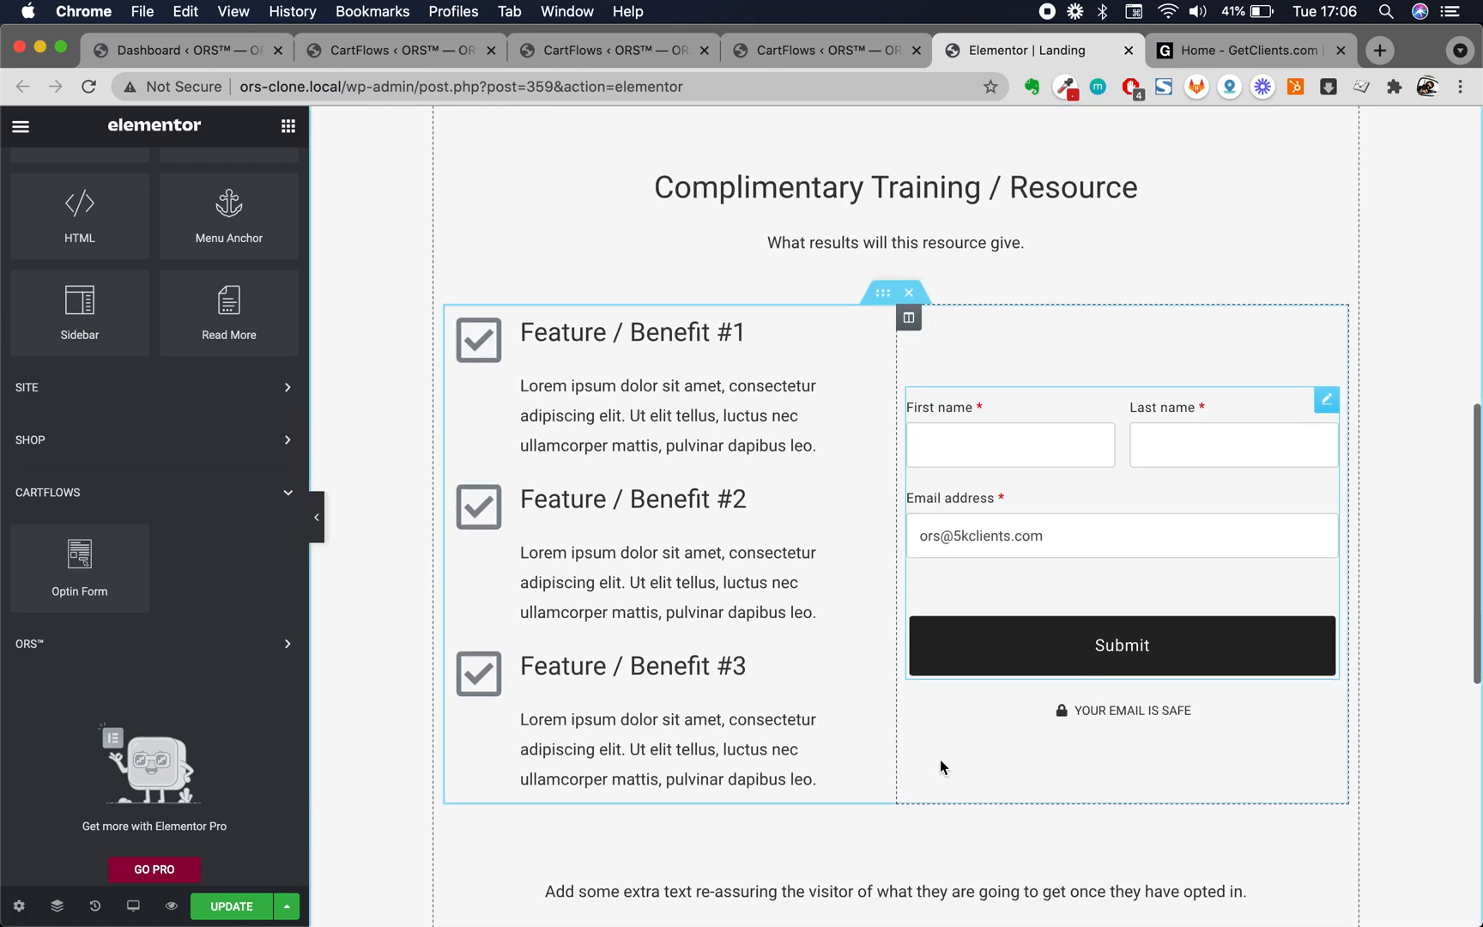
{"action": "left_click", "coordinate": [1120, 451]}
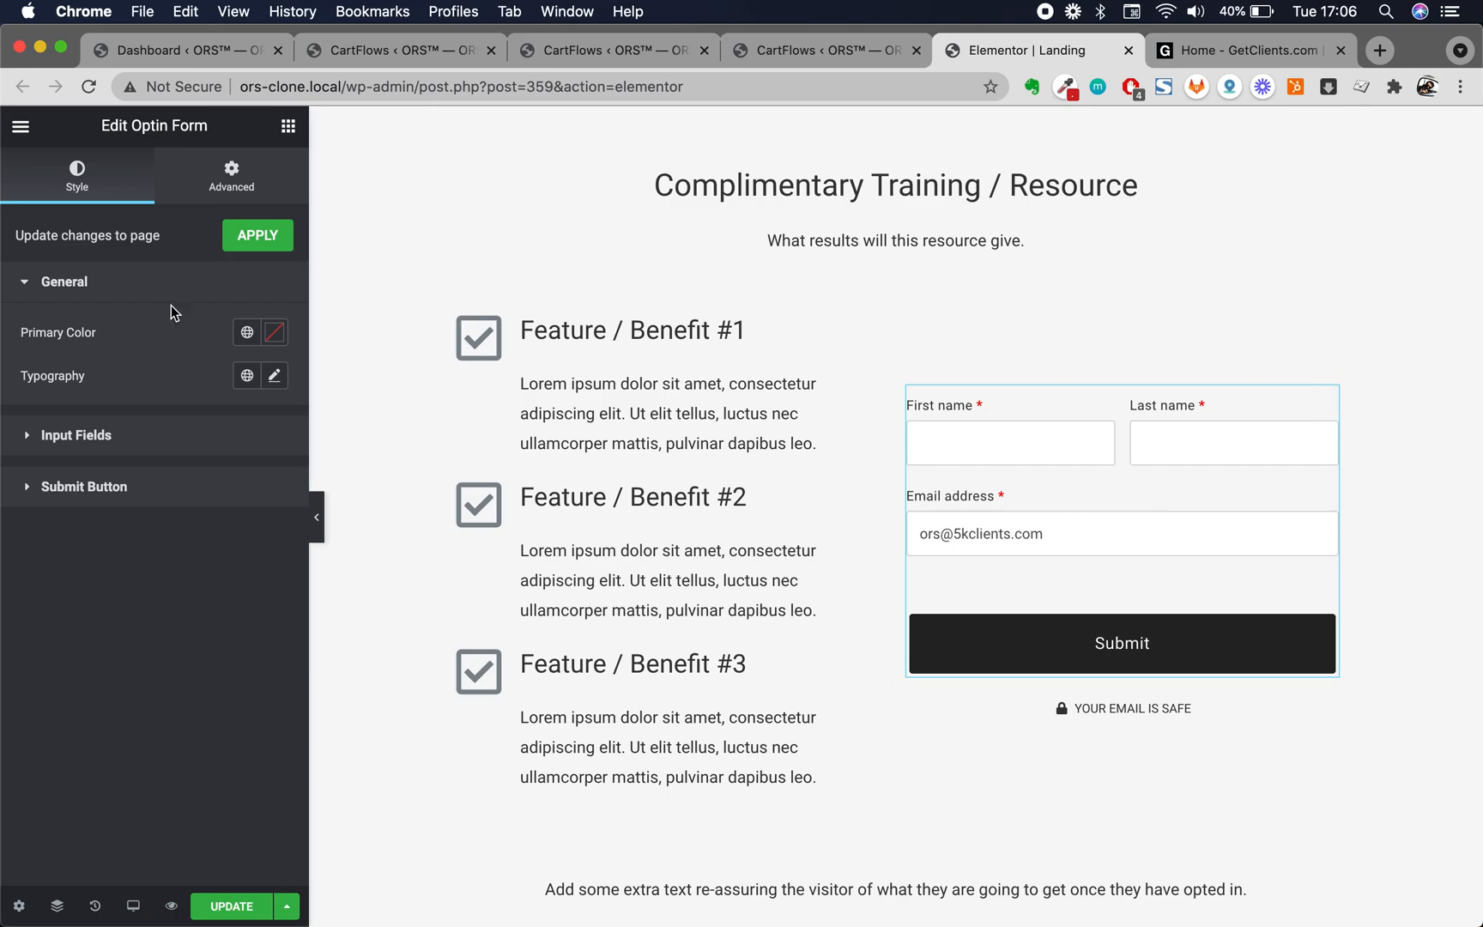
Search the widgets for "optin" and try placing another Optin Form above the existing form, without dropping it
{"action": "left_click", "coordinate": [287, 127]}
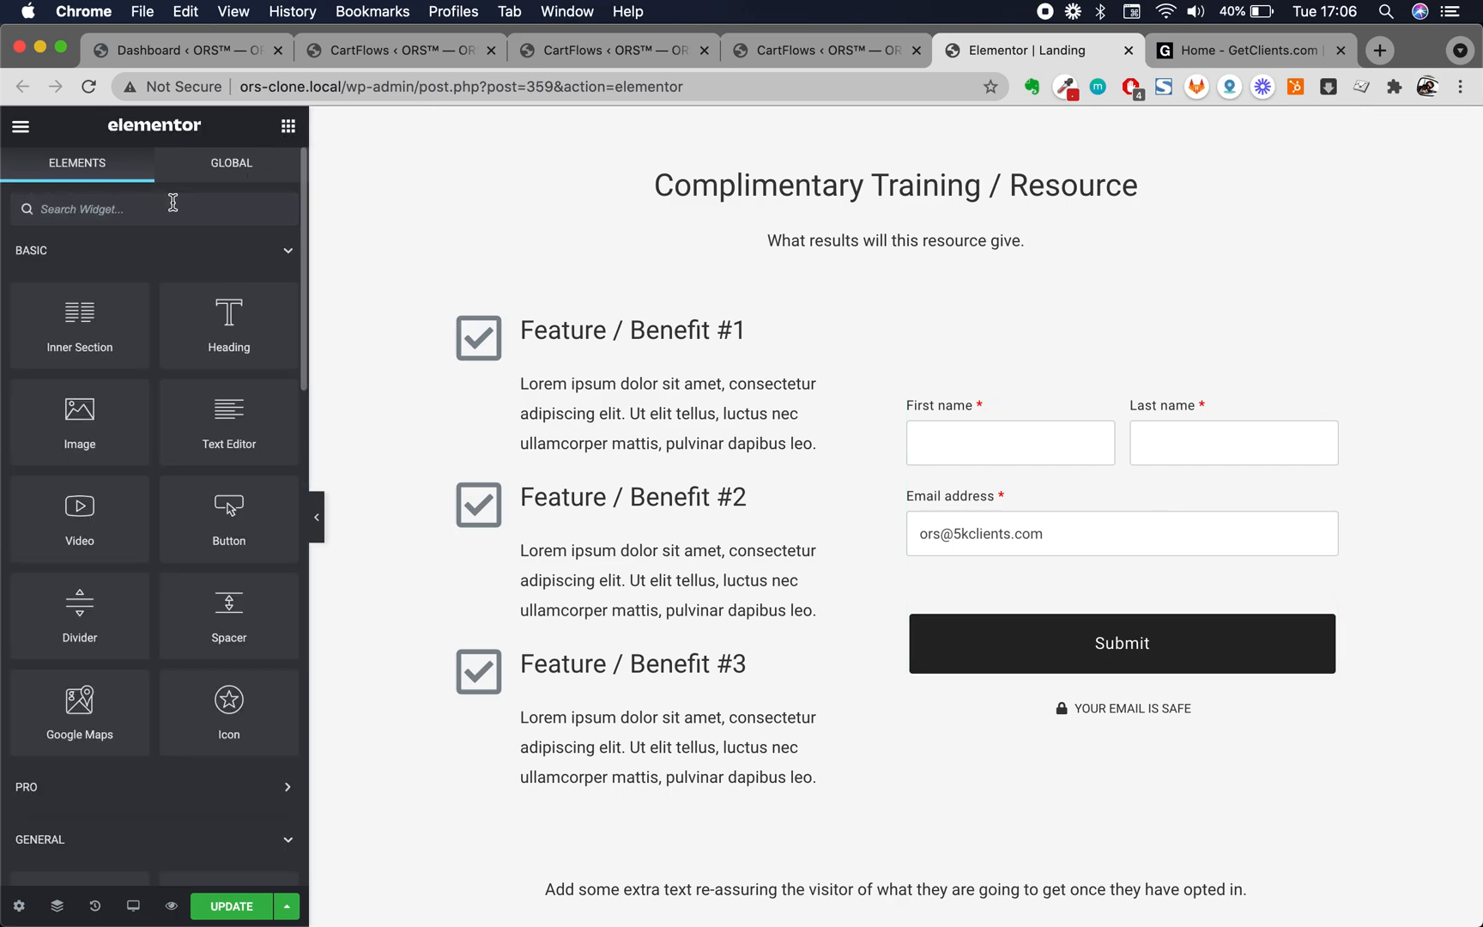
{"action": "type", "text": "optin"}
{"action": "left_click_drag", "start_coordinate": [75, 306], "coordinate": [1057, 442]}
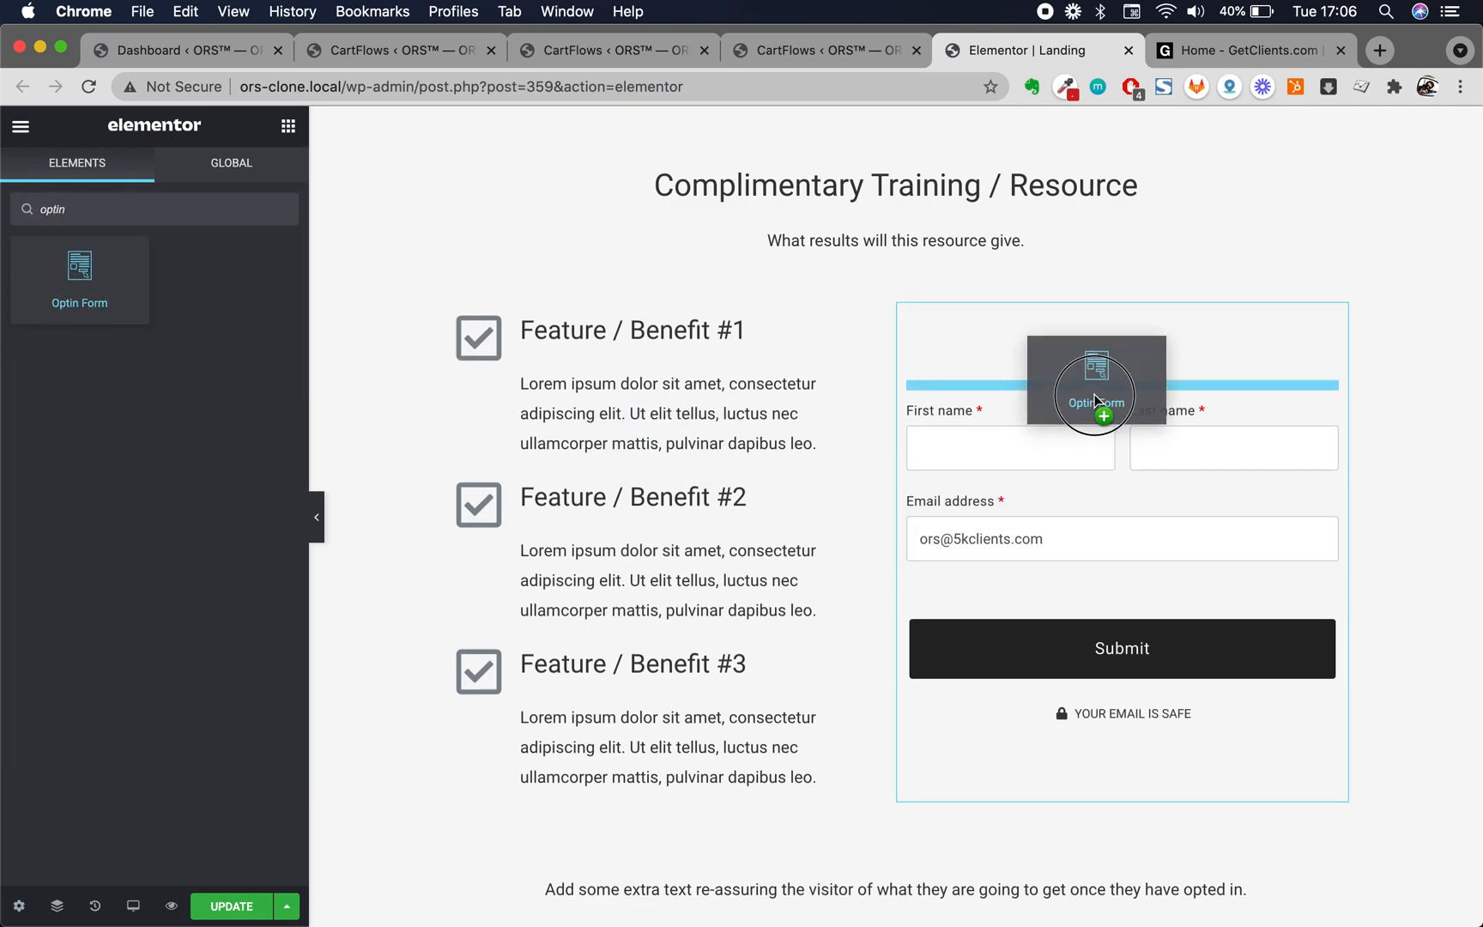
{"action": "left_click_drag", "start_coordinate": [1094, 400], "coordinate": [127, 298]}
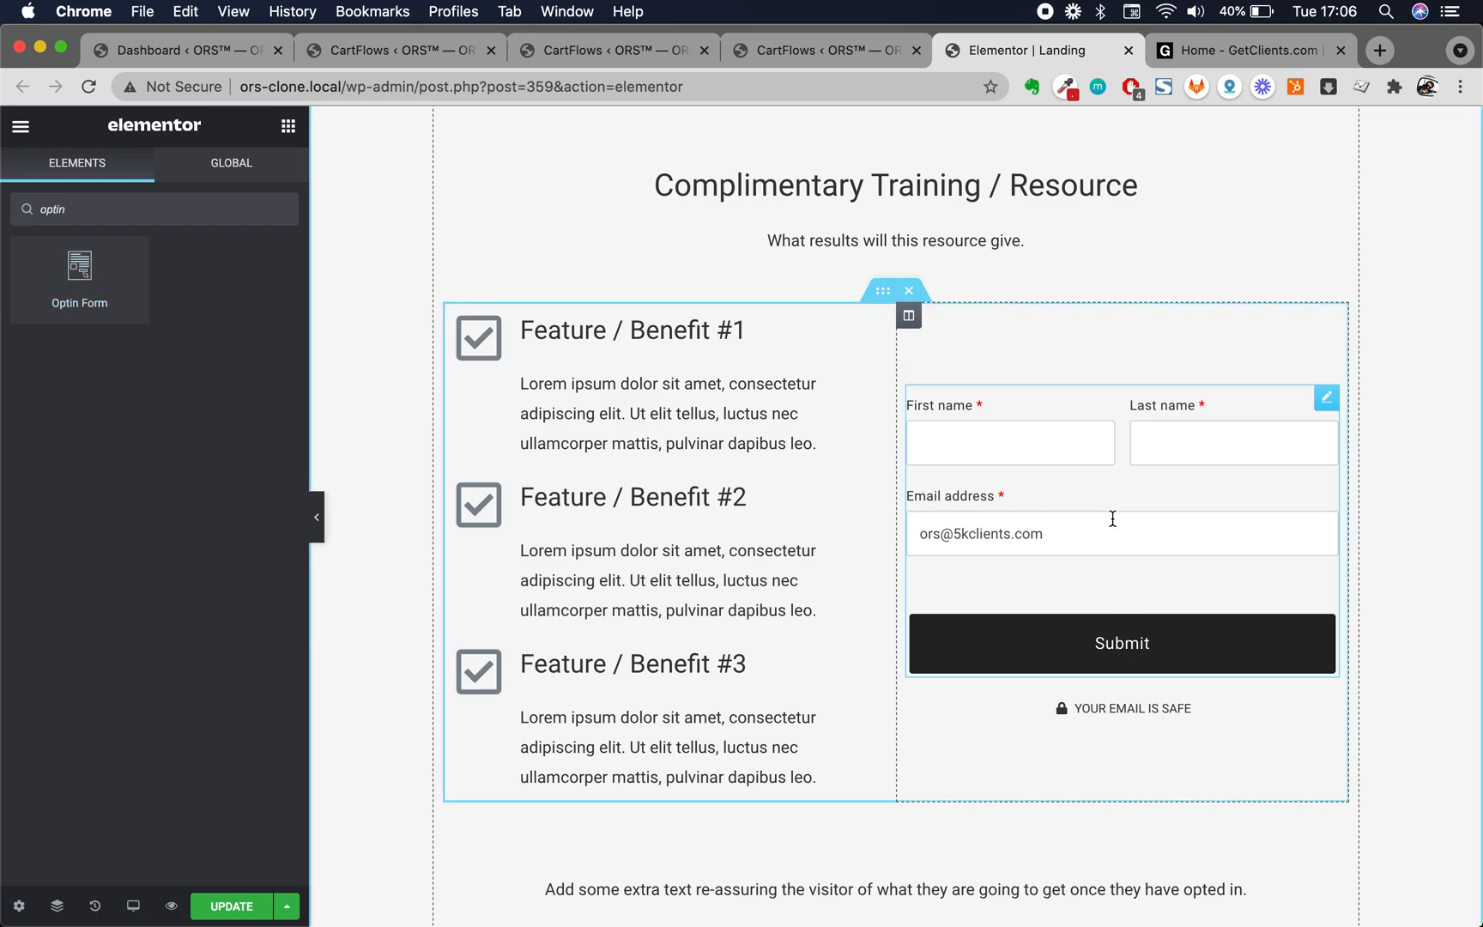
Open the Feature / Benefit #1 icon box for editing and select its title text
{"action": "scroll", "coordinate": [1112, 518], "scroll_direction": "up", "scroll_amount": 12}
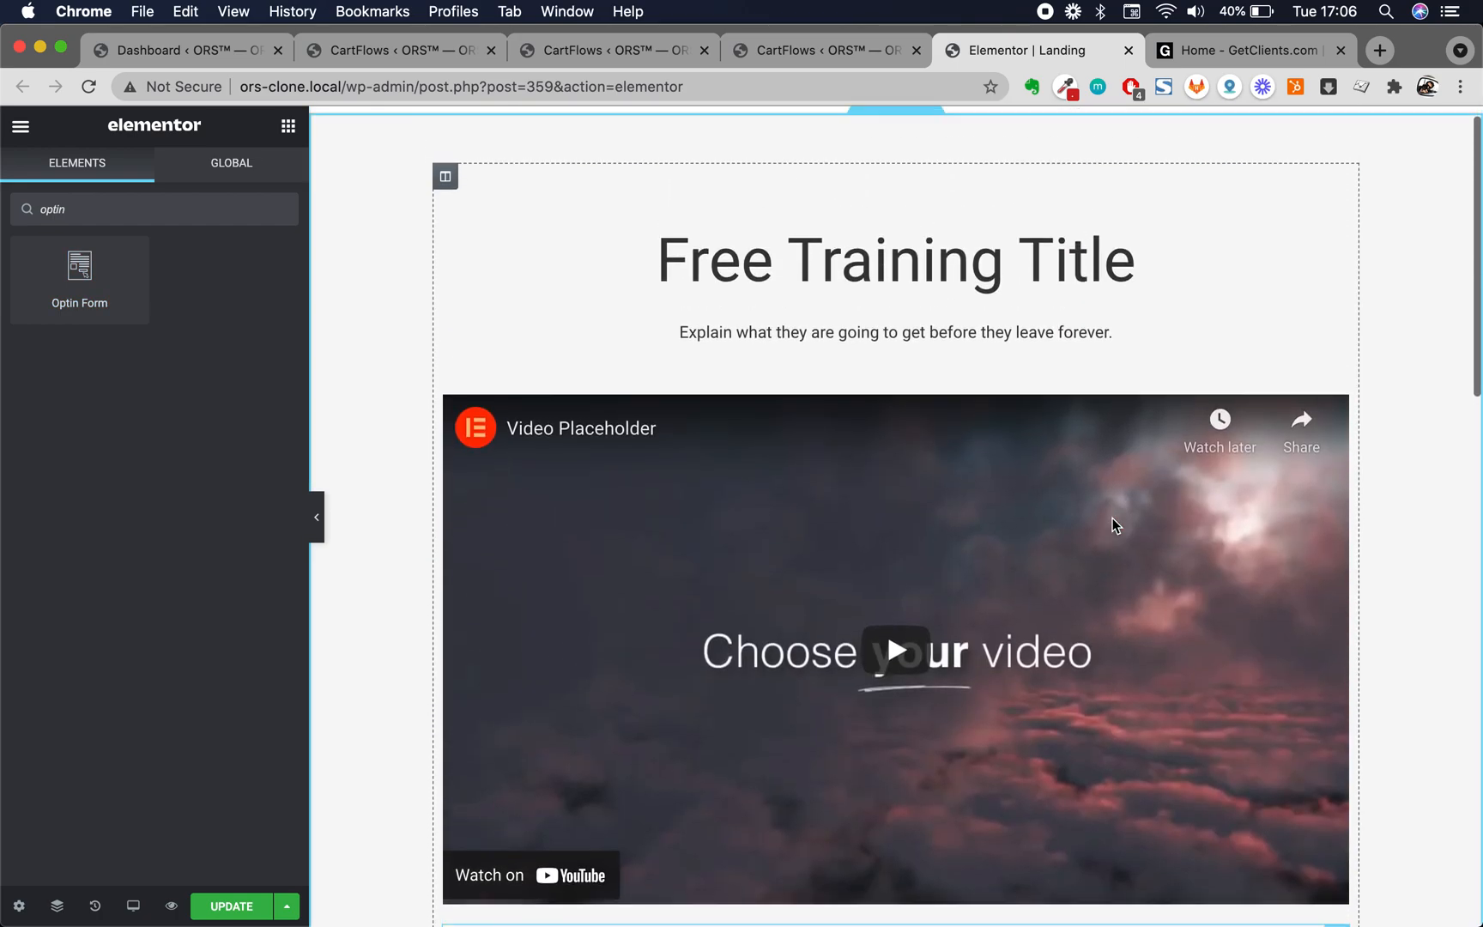
{"action": "scroll", "coordinate": [1112, 517], "scroll_direction": "down", "scroll_amount": 7}
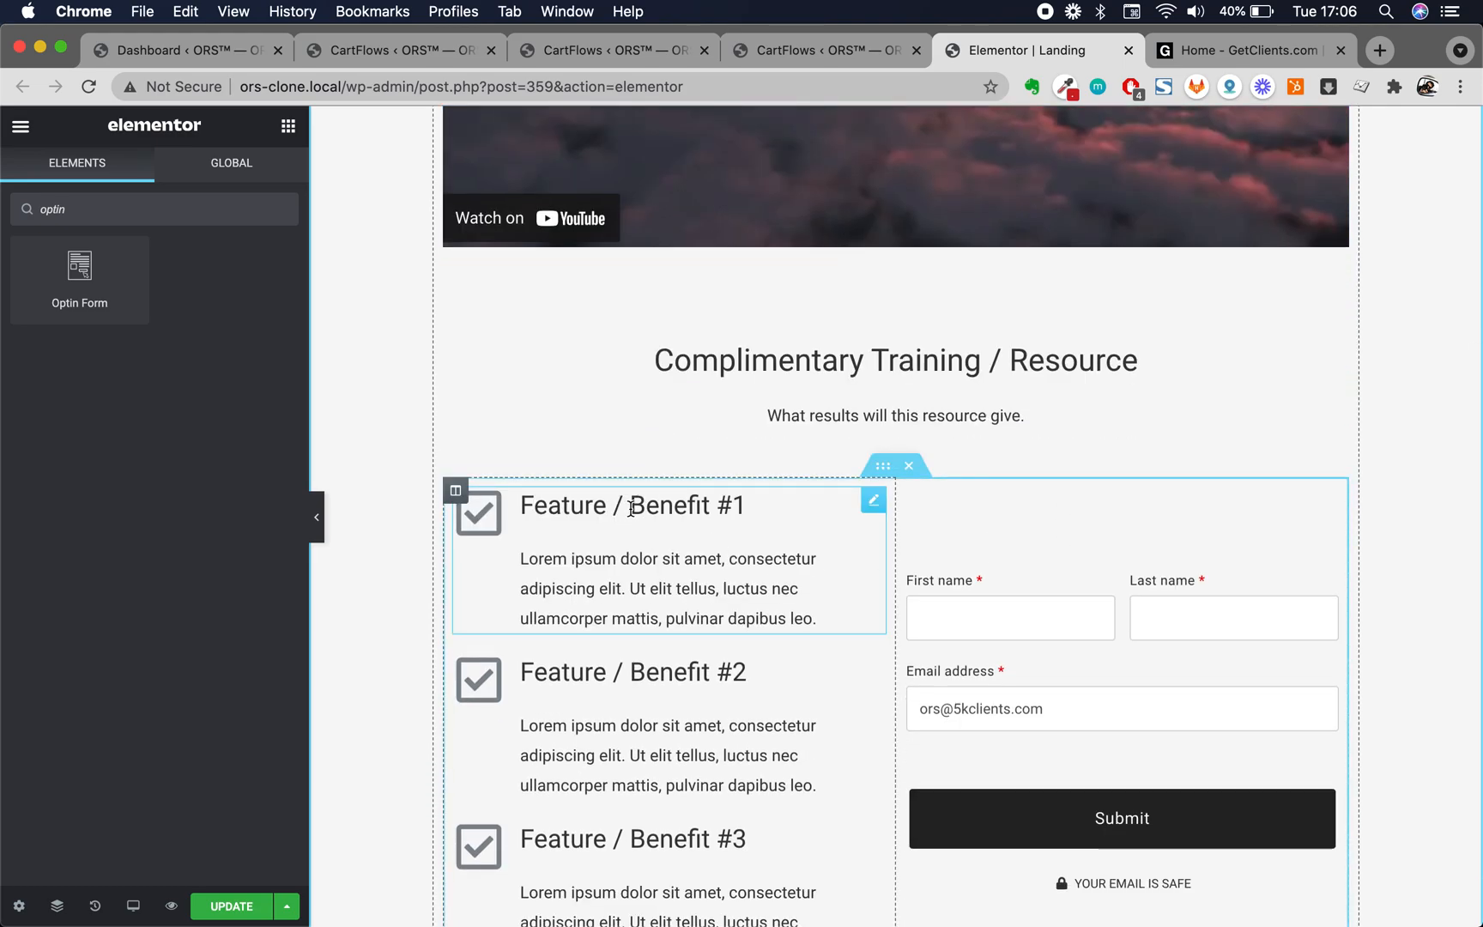
{"action": "left_click", "coordinate": [630, 507]}
{"action": "triple_click", "coordinate": [631, 507]}
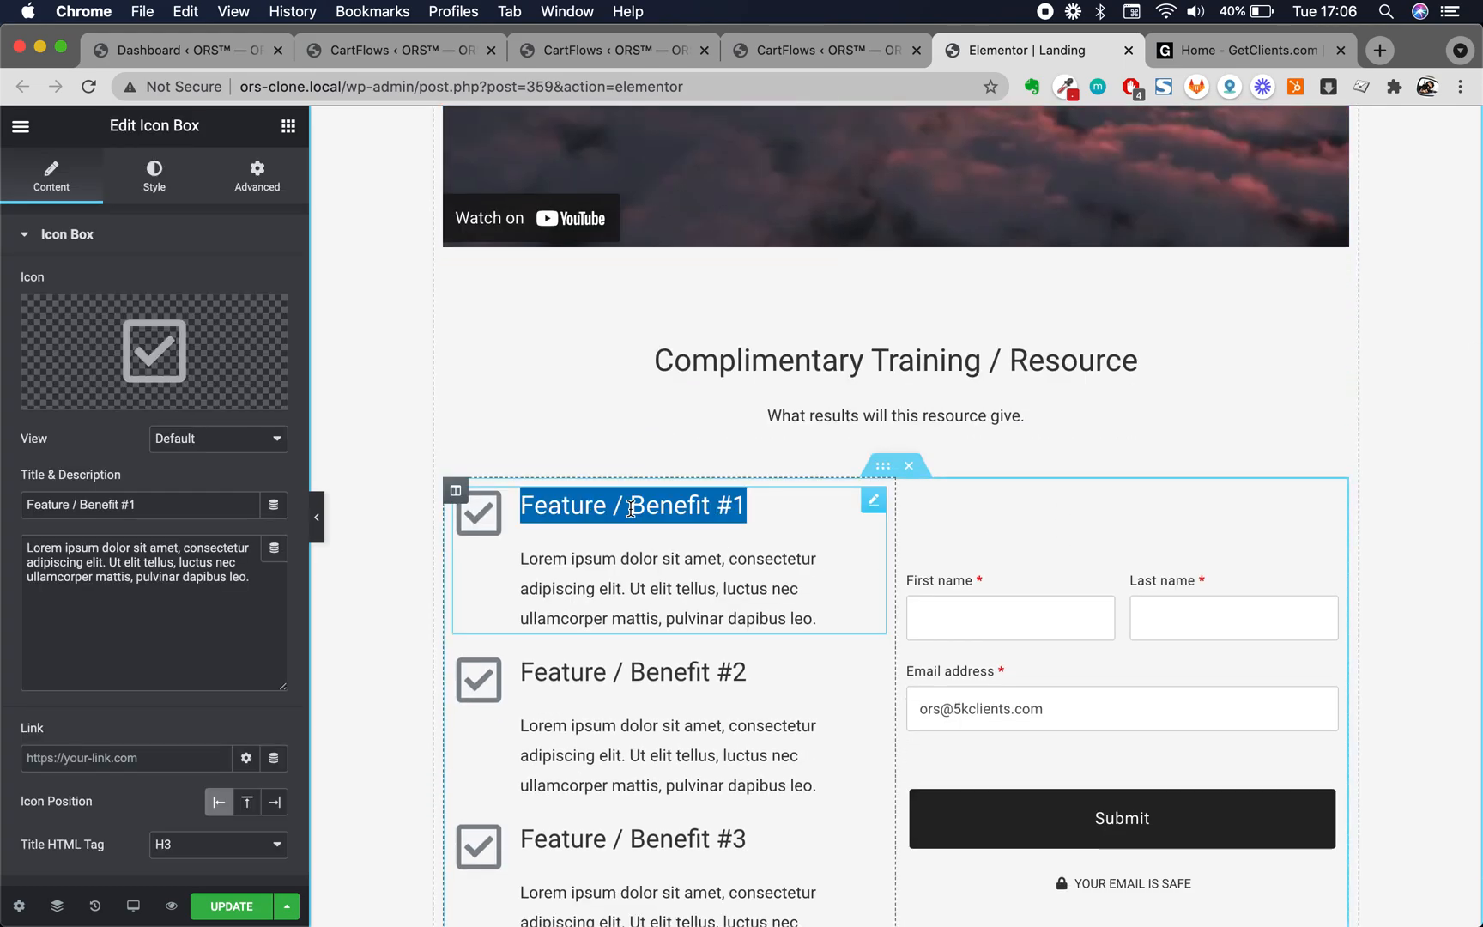
{"action": "scroll", "coordinate": [707, 668], "scroll_direction": "down", "scroll_amount": 3}
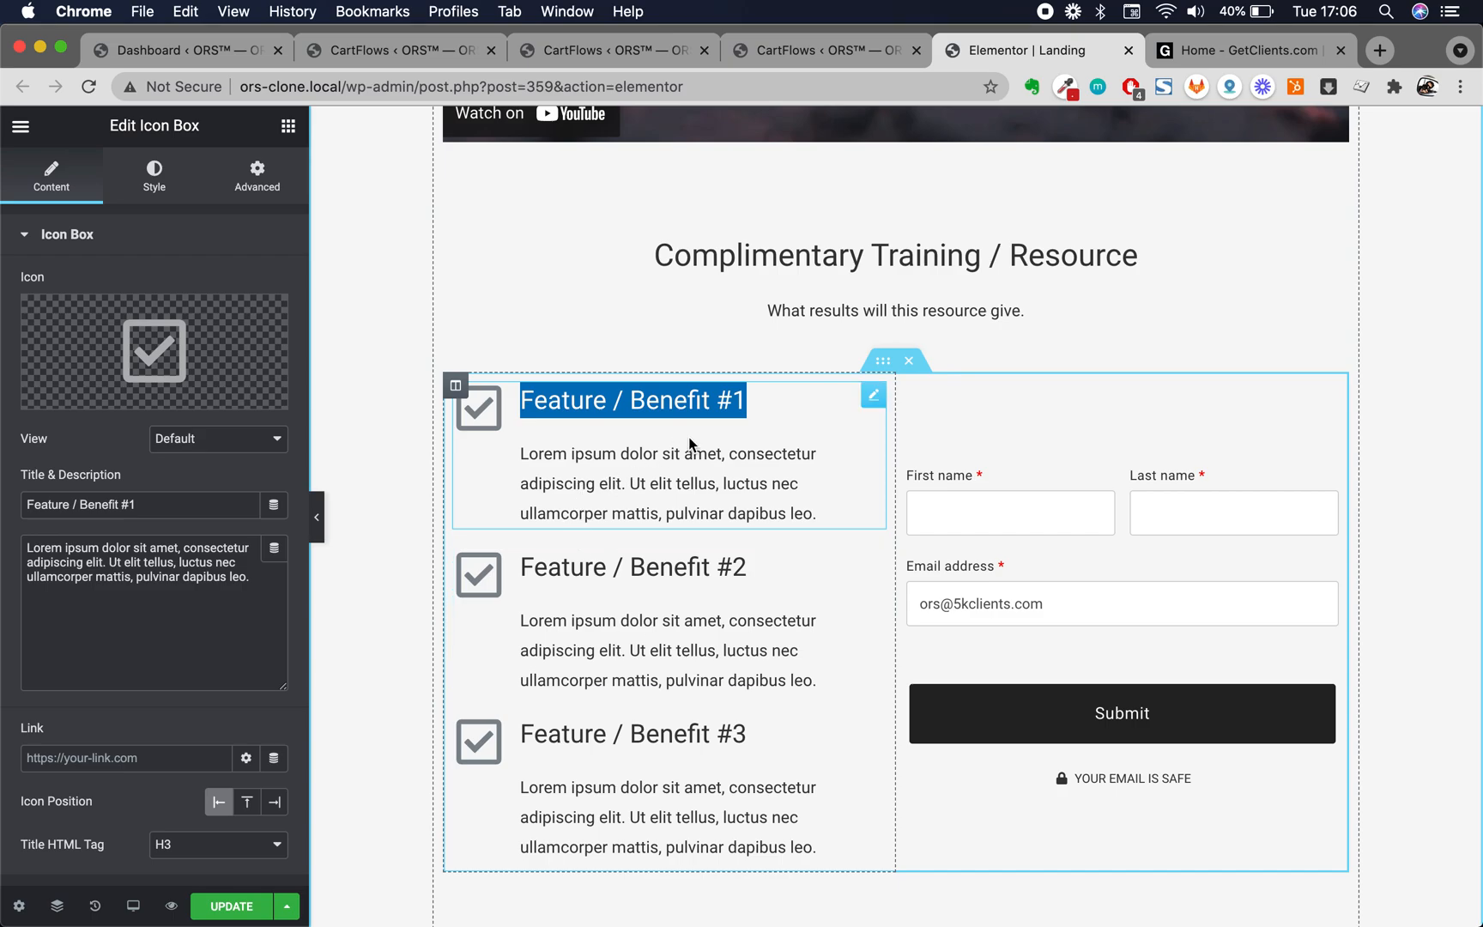
{"action": "left_click", "coordinate": [730, 408]}
{"action": "triple_click", "coordinate": [732, 405]}
Try to move the optin form within its column beside the benefits and undo the change
{"action": "left_click", "coordinate": [996, 494]}
{"action": "mouse_move", "coordinate": [1141, 708]}
{"action": "left_mouse_down"}
{"action": "mouse_move", "coordinate": [815, 699]}
{"action": "mouse_move", "coordinate": [870, 599]}
{"action": "mouse_move", "coordinate": [960, 689]}
{"action": "mouse_move", "coordinate": [1007, 543]}
{"action": "left_mouse_up"}
{"action": "key", "text": "super+z"}
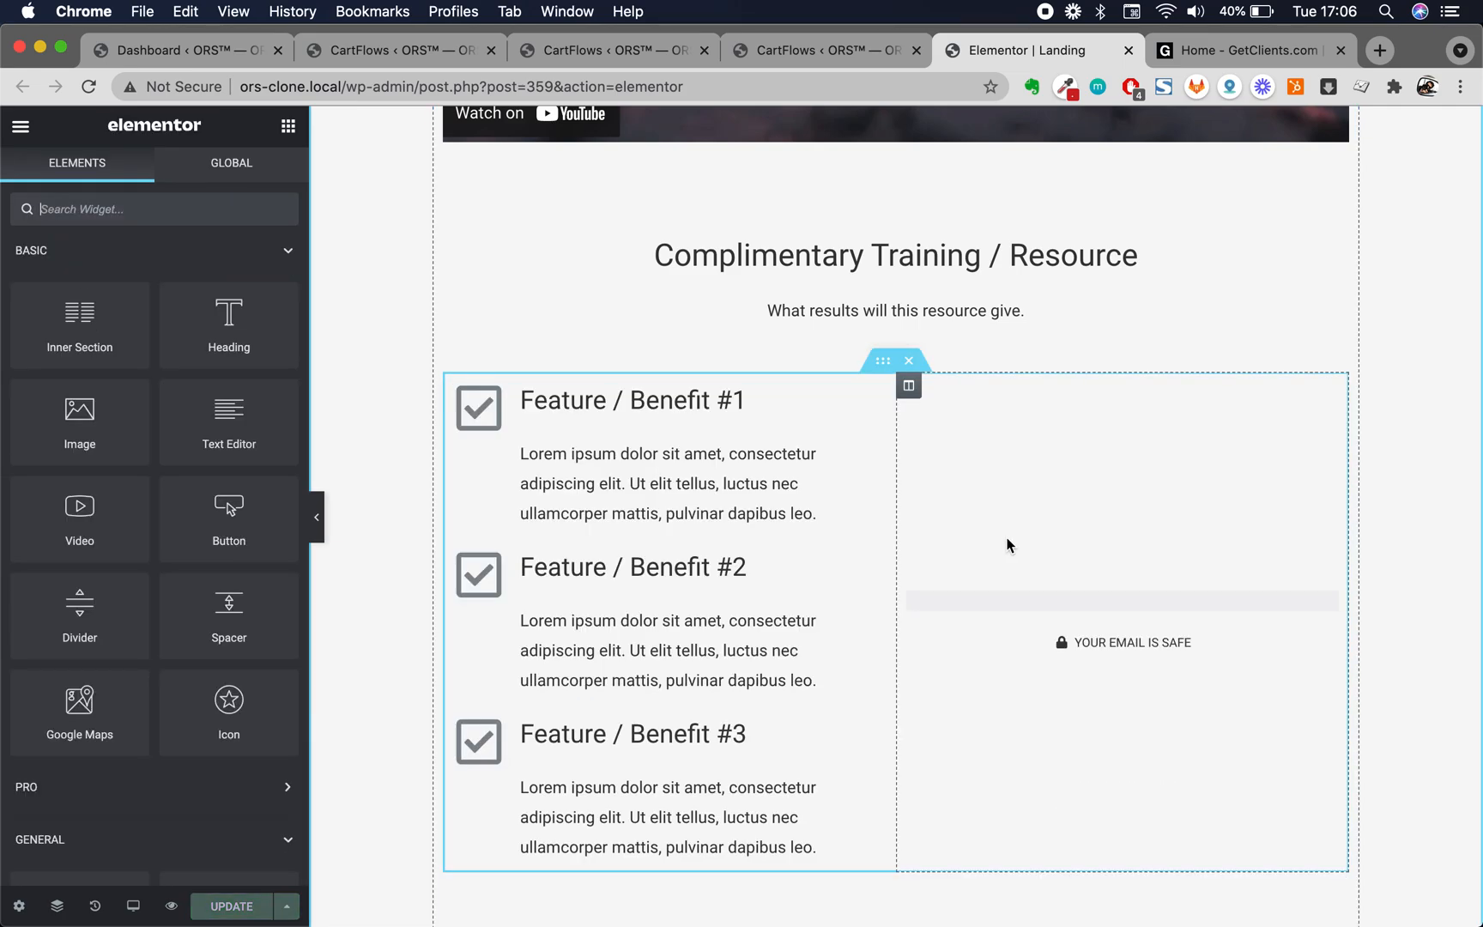
Look over the page again and reopen the Feature / Benefit #1 icon box for editing
{"action": "scroll", "coordinate": [840, 562], "scroll_direction": "up", "scroll_amount": 8}
{"action": "scroll", "coordinate": [1040, 647], "scroll_direction": "down", "scroll_amount": 7}
{"action": "scroll", "coordinate": [1041, 651], "scroll_direction": "down", "scroll_amount": 4}
{"action": "scroll", "coordinate": [1042, 652], "scroll_direction": "up", "scroll_amount": 3}
{"action": "left_click", "coordinate": [709, 381]}
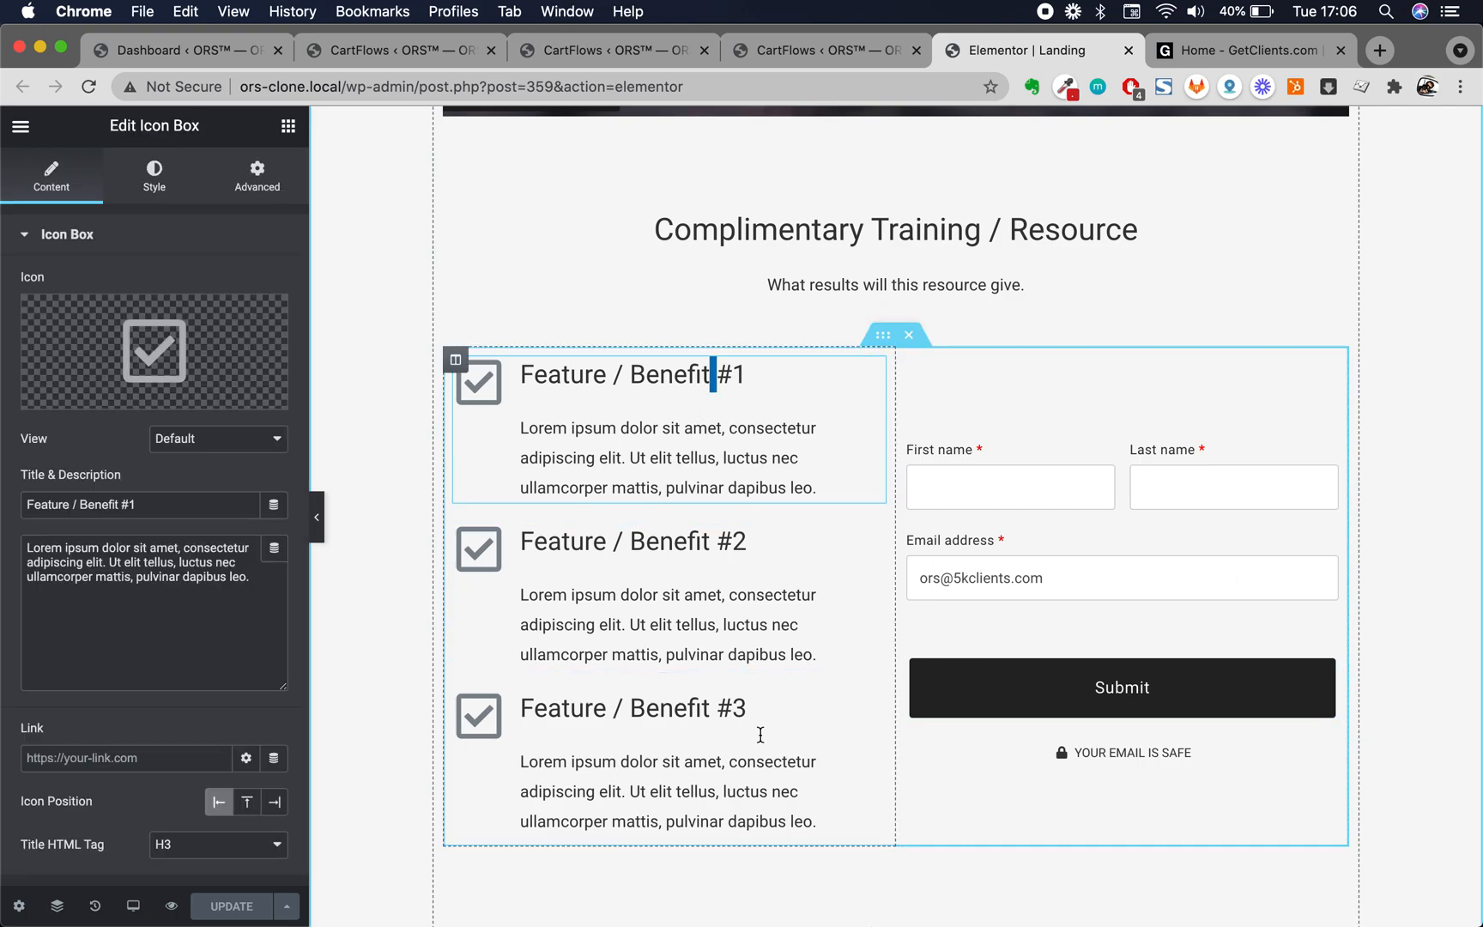
Open the 5kclients.com website in a new browser tab
{"action": "left_click", "coordinate": [1384, 57]}
{"action": "type", "text": "5kc"}
{"action": "key", "text": "Return"}
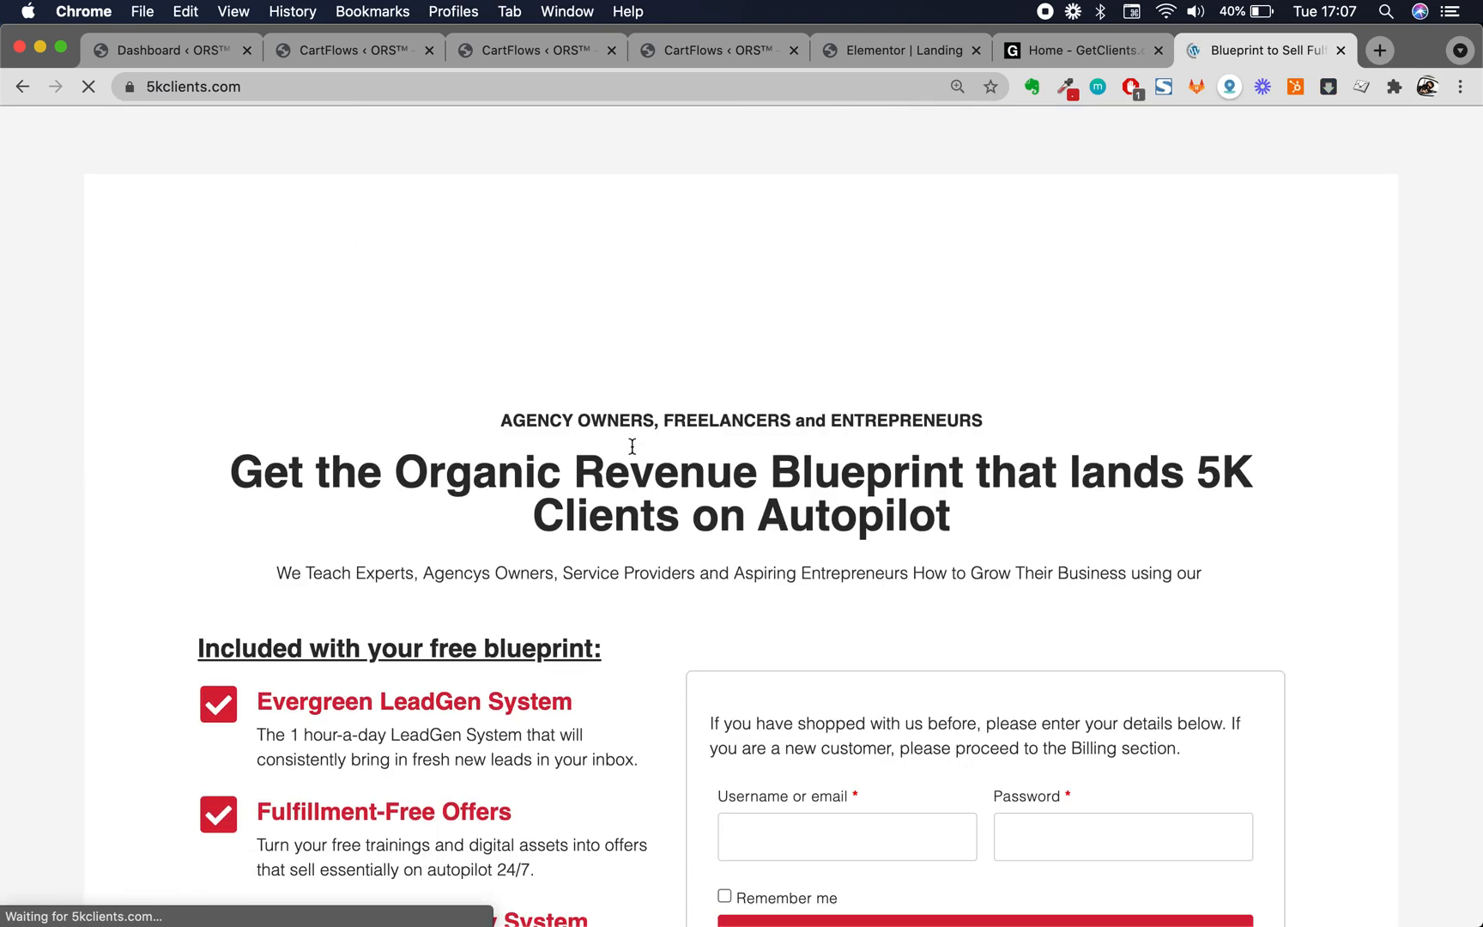
Examine the example page's benefits, highlighting Evergreen LeadGen System, Fulfillment-Free Offers and Installable PlugNPlay System
{"action": "scroll", "coordinate": [632, 445], "scroll_direction": "down", "scroll_amount": 5}
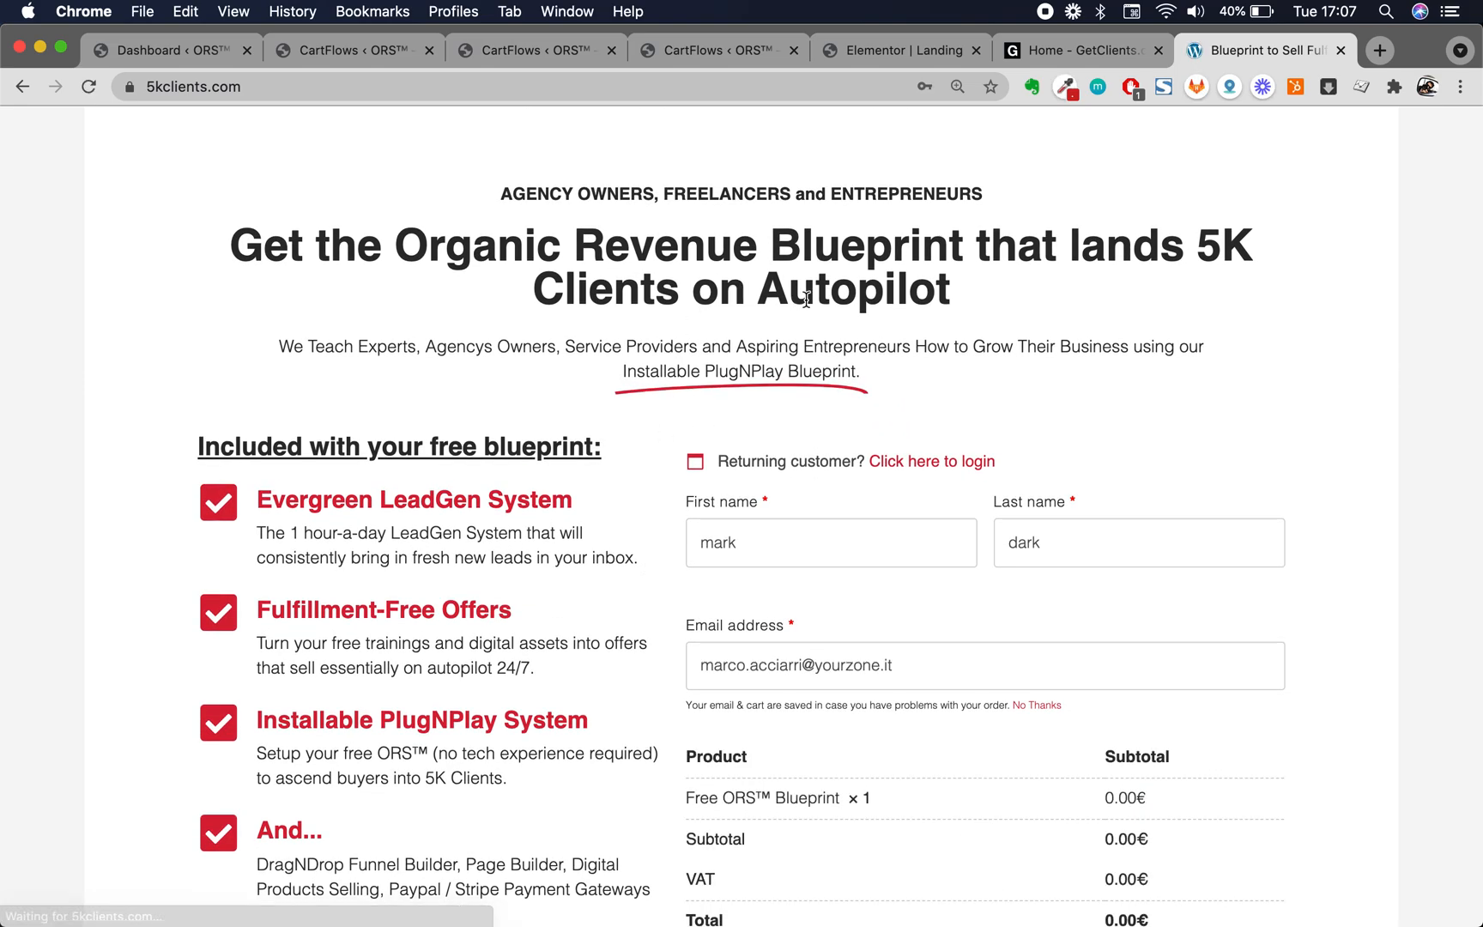
{"action": "scroll", "coordinate": [794, 657], "scroll_direction": "down", "scroll_amount": 2}
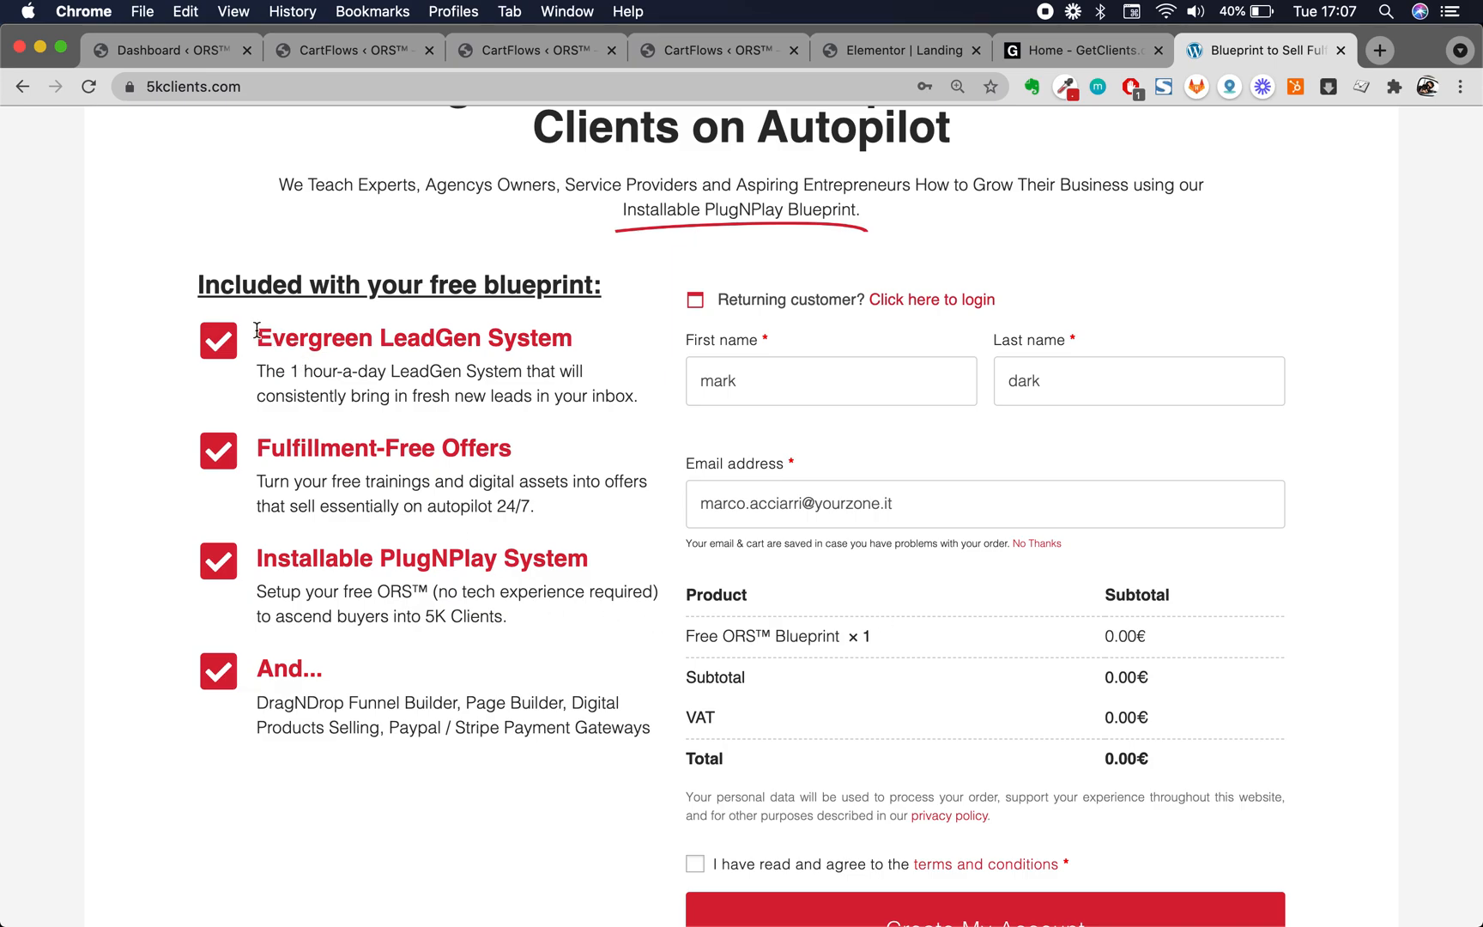
{"action": "left_click_drag", "start_coordinate": [257, 338], "coordinate": [543, 351]}
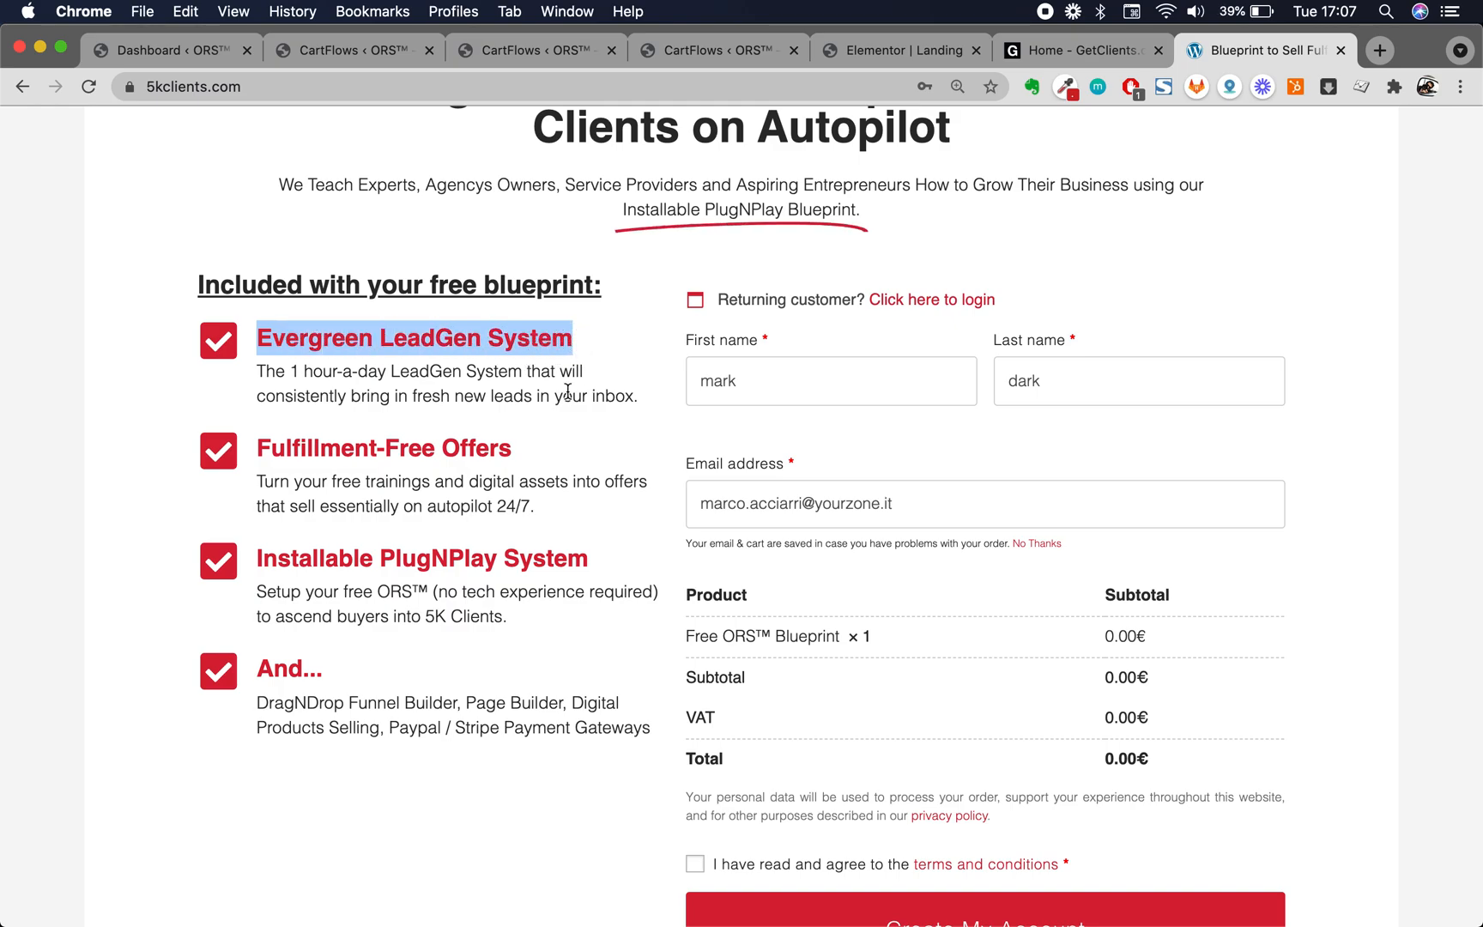
{"action": "left_click_drag", "start_coordinate": [258, 439], "coordinate": [442, 436]}
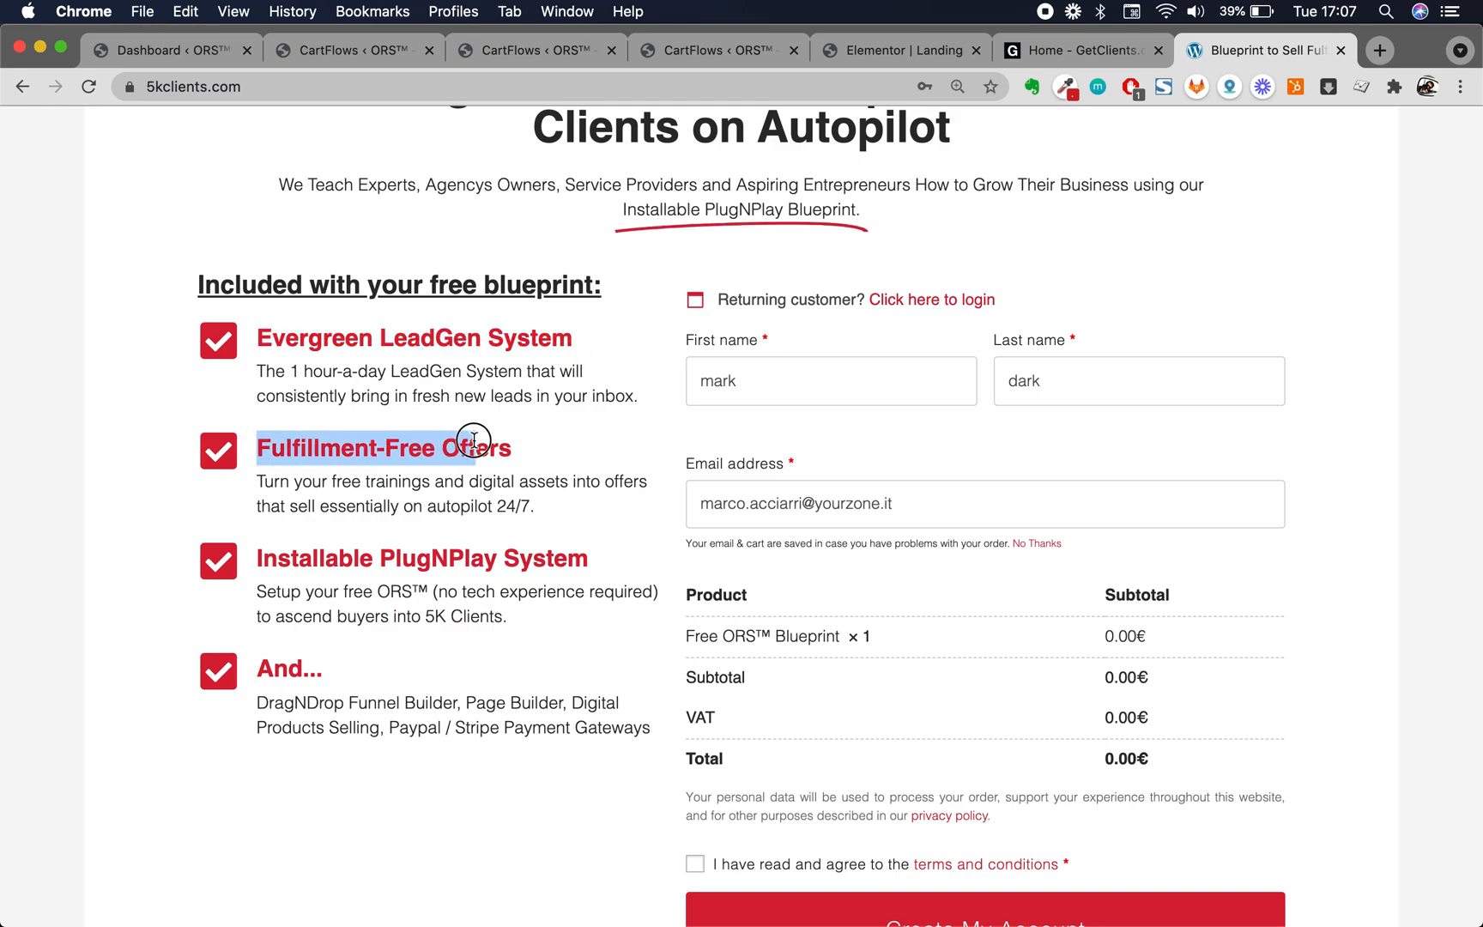
{"action": "left_click_drag", "start_coordinate": [257, 562], "coordinate": [466, 566]}
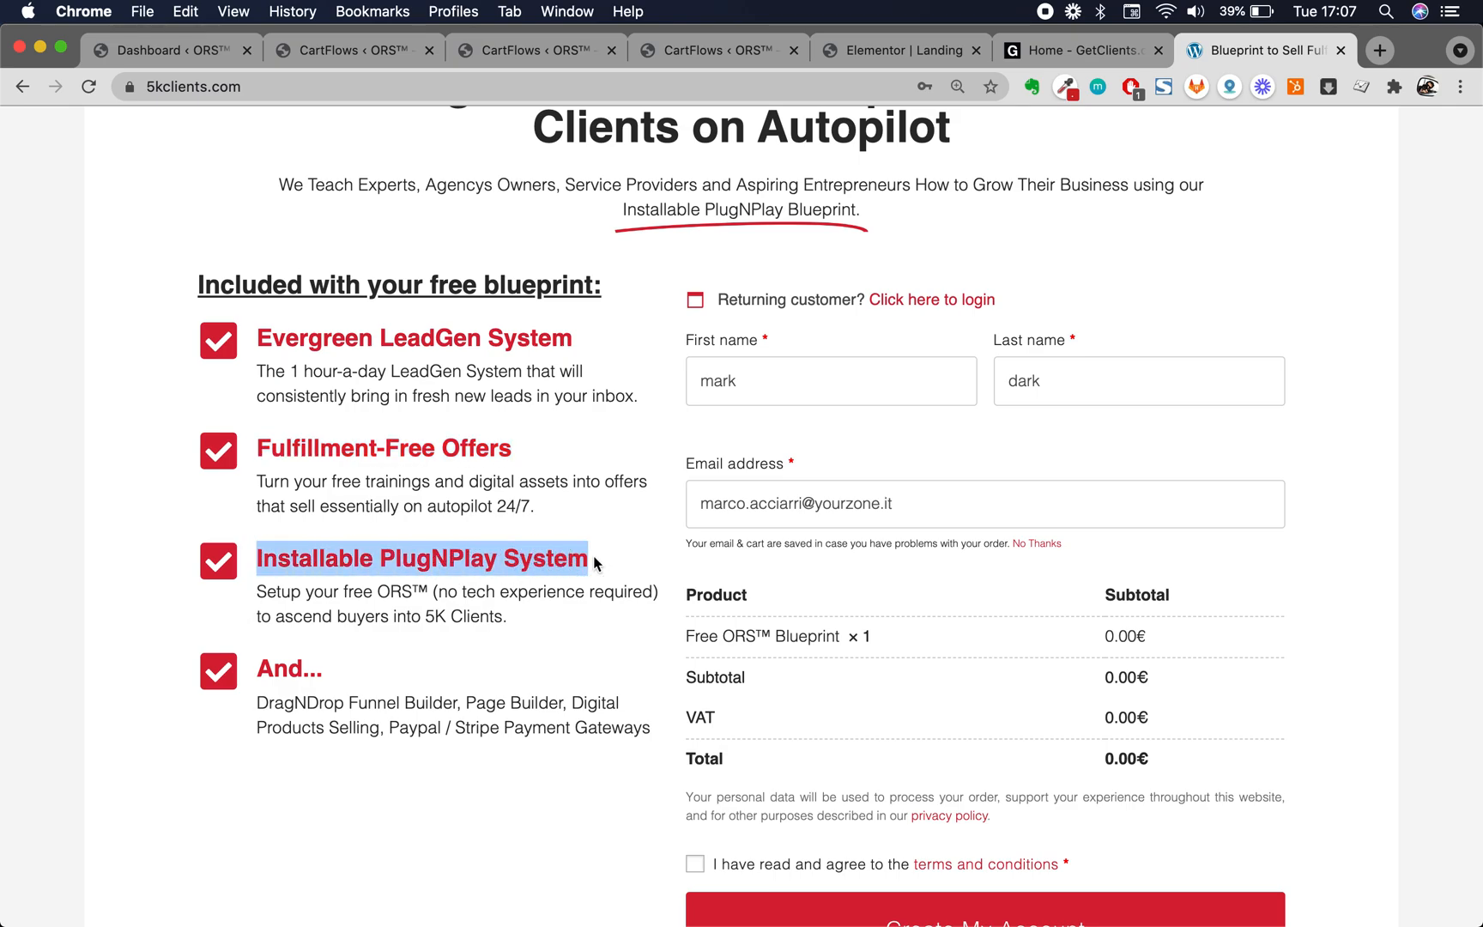
{"action": "scroll", "coordinate": [595, 563], "scroll_direction": "down", "scroll_amount": 1}
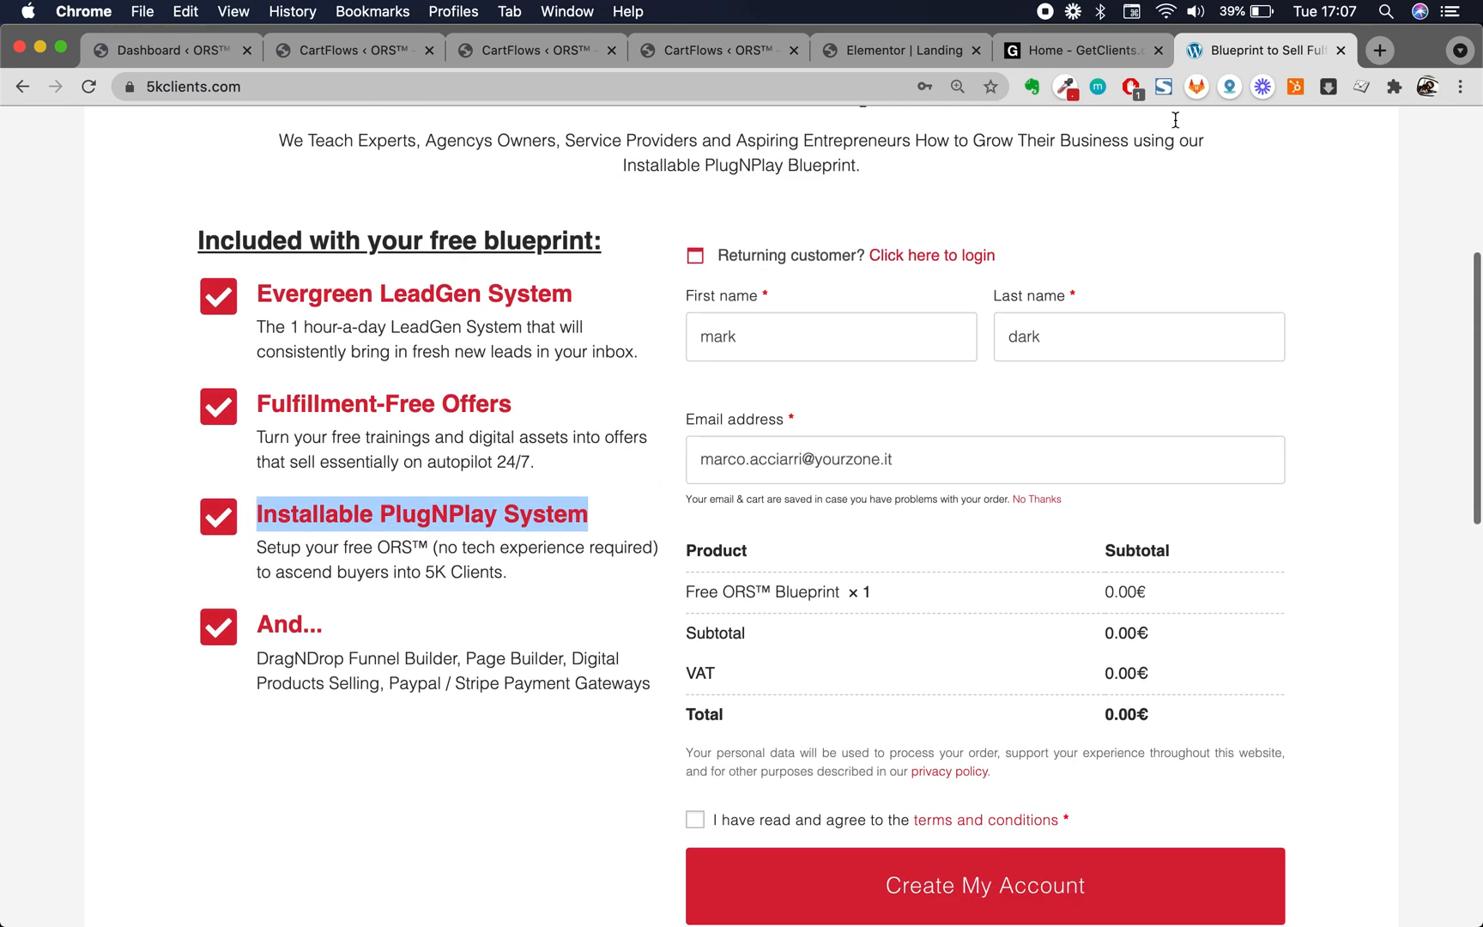
Return to the Landing page in Elementor and review the optin form, benefits and video placeholder
{"action": "left_click", "coordinate": [1096, 57]}
{"action": "left_click", "coordinate": [917, 56]}
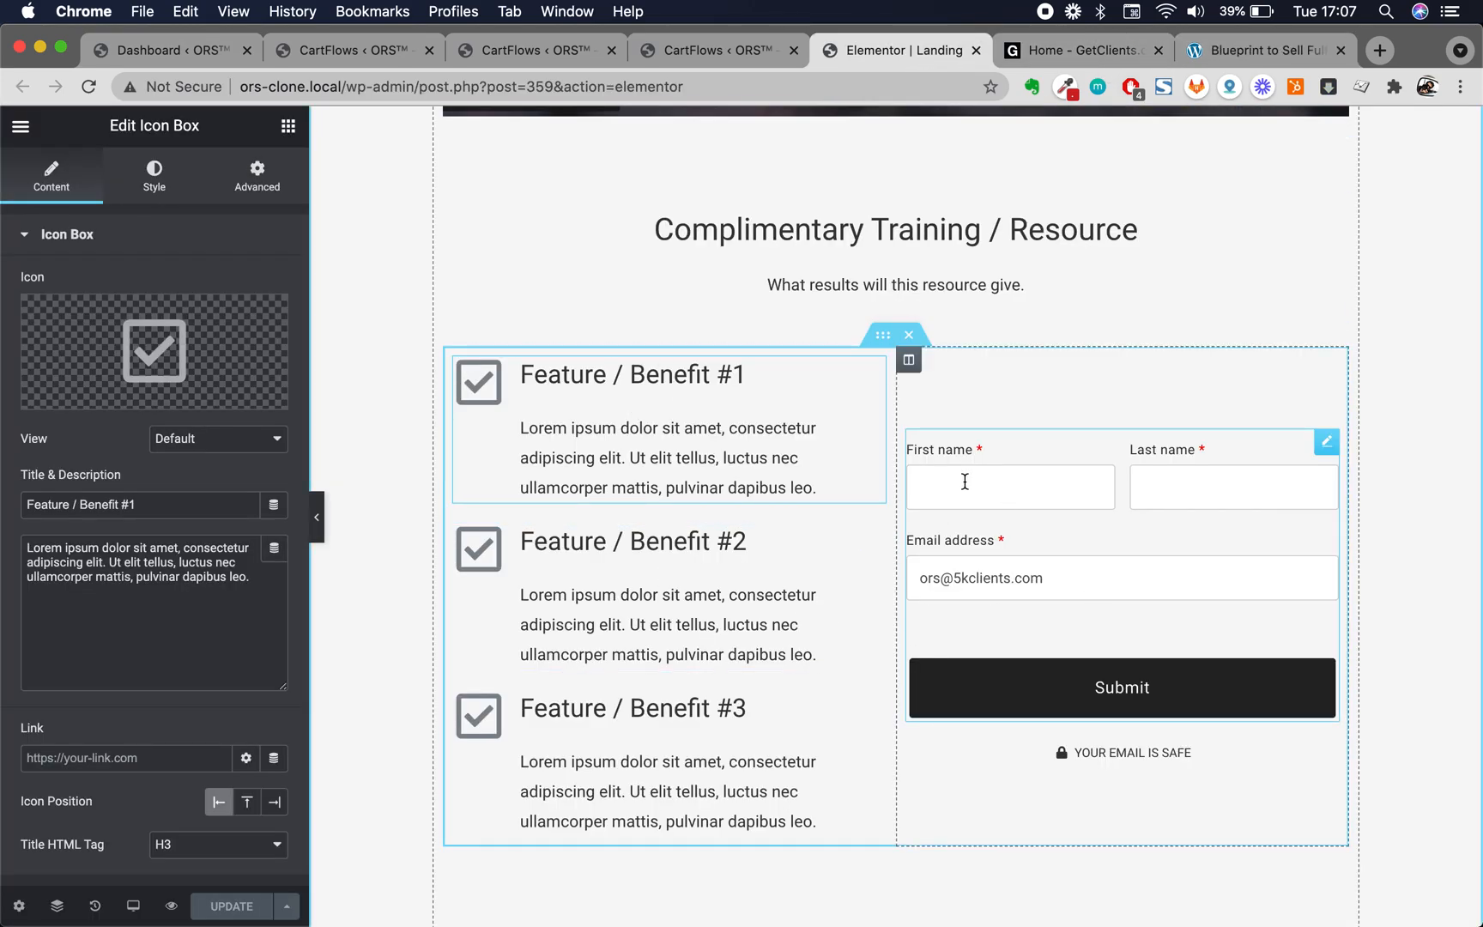
{"action": "scroll", "coordinate": [949, 658], "scroll_direction": "up", "scroll_amount": 5}
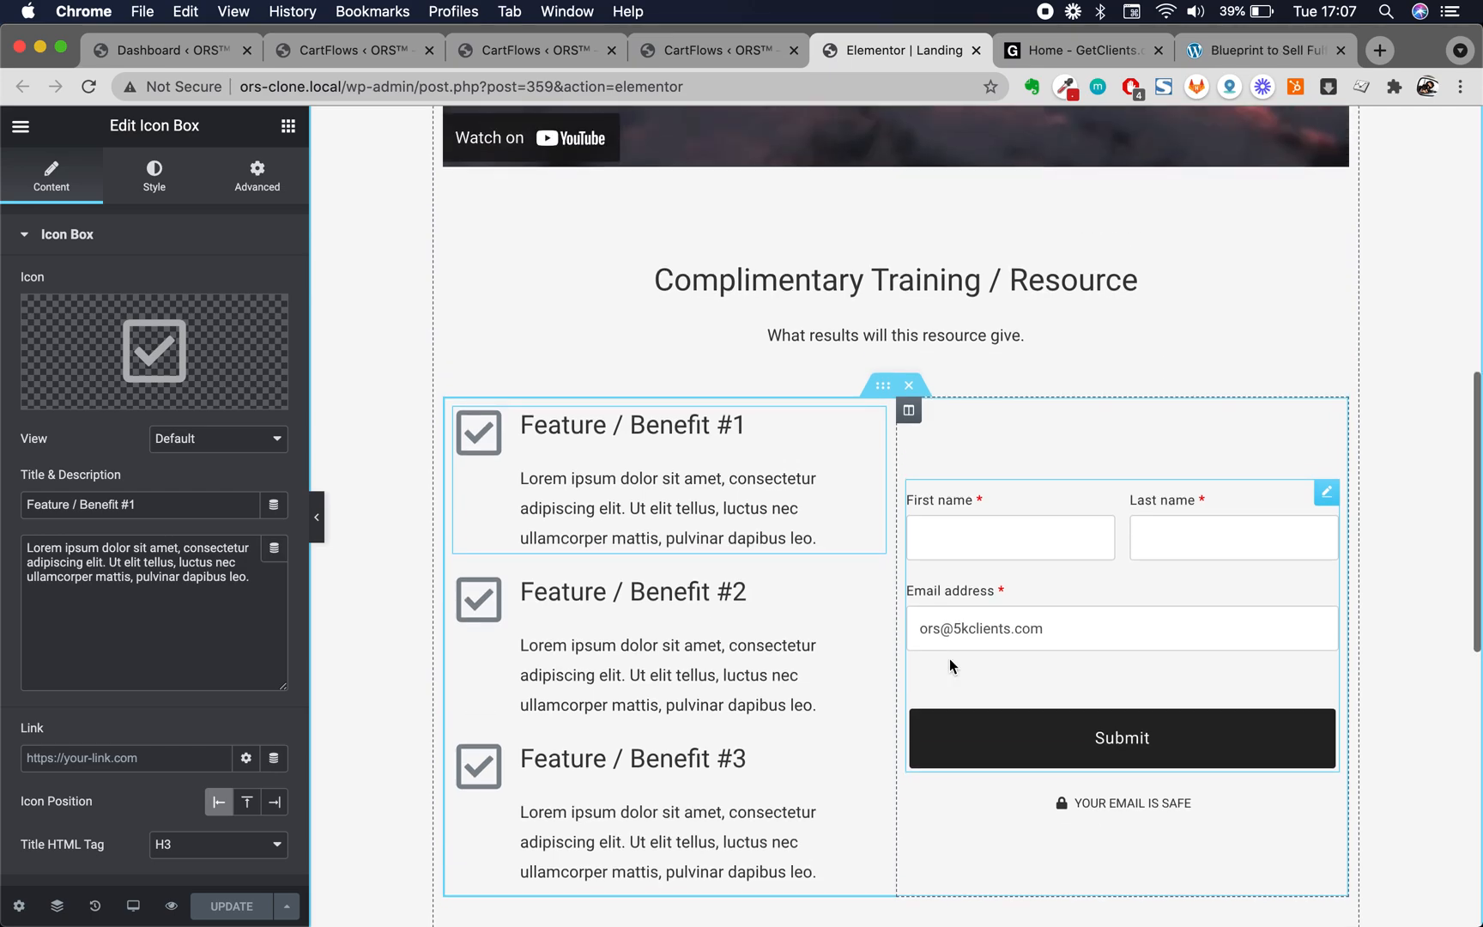
{"action": "scroll", "coordinate": [885, 338], "scroll_direction": "up", "scroll_amount": 2}
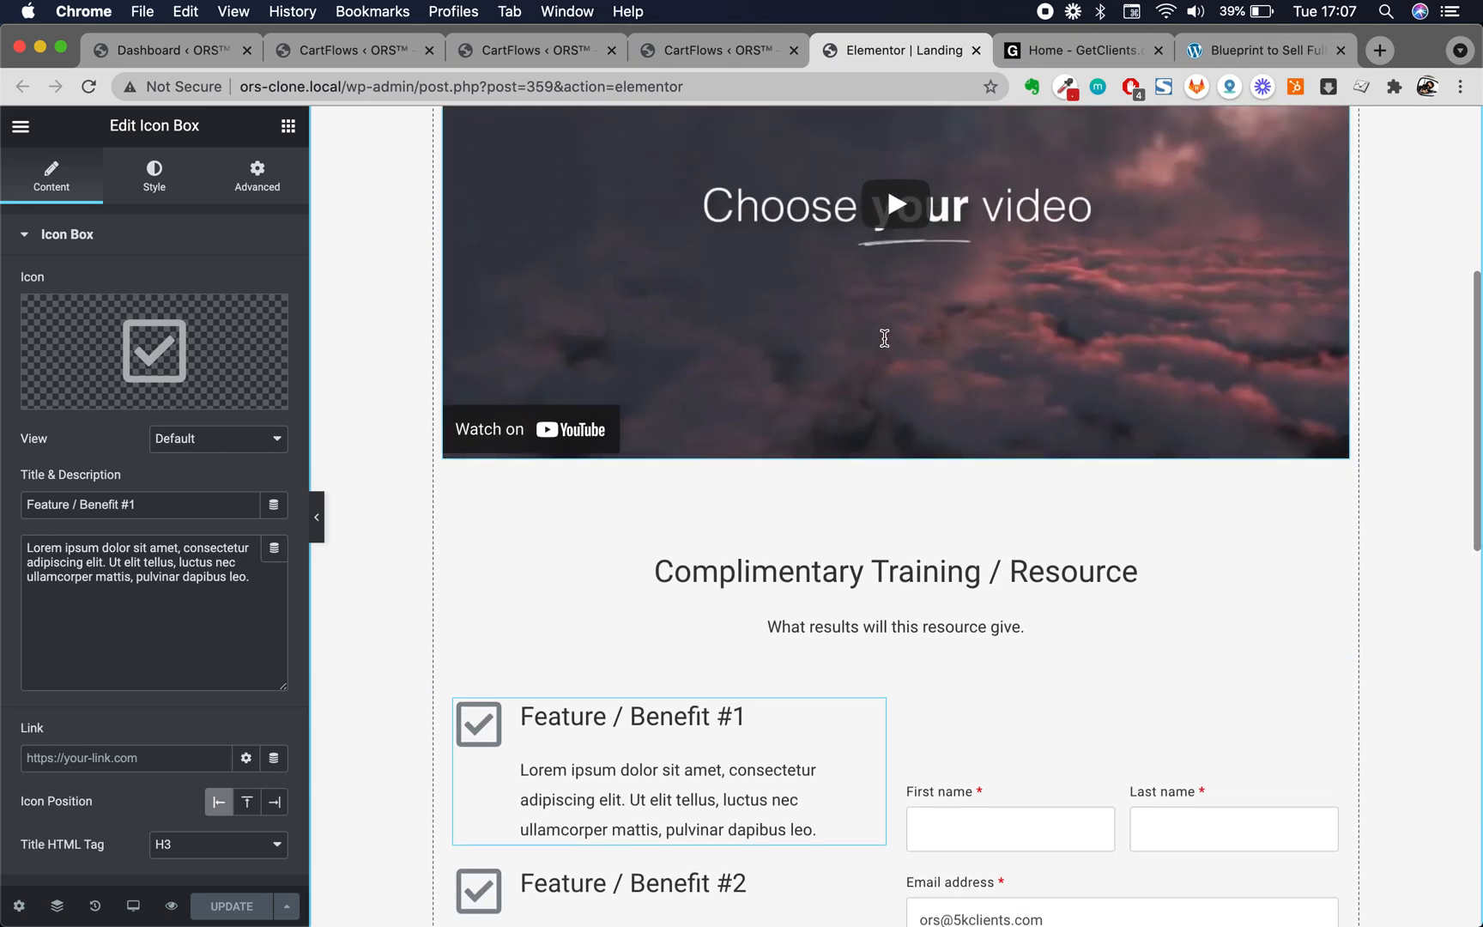
{"action": "scroll", "coordinate": [849, 532], "scroll_direction": "up", "scroll_amount": 6}
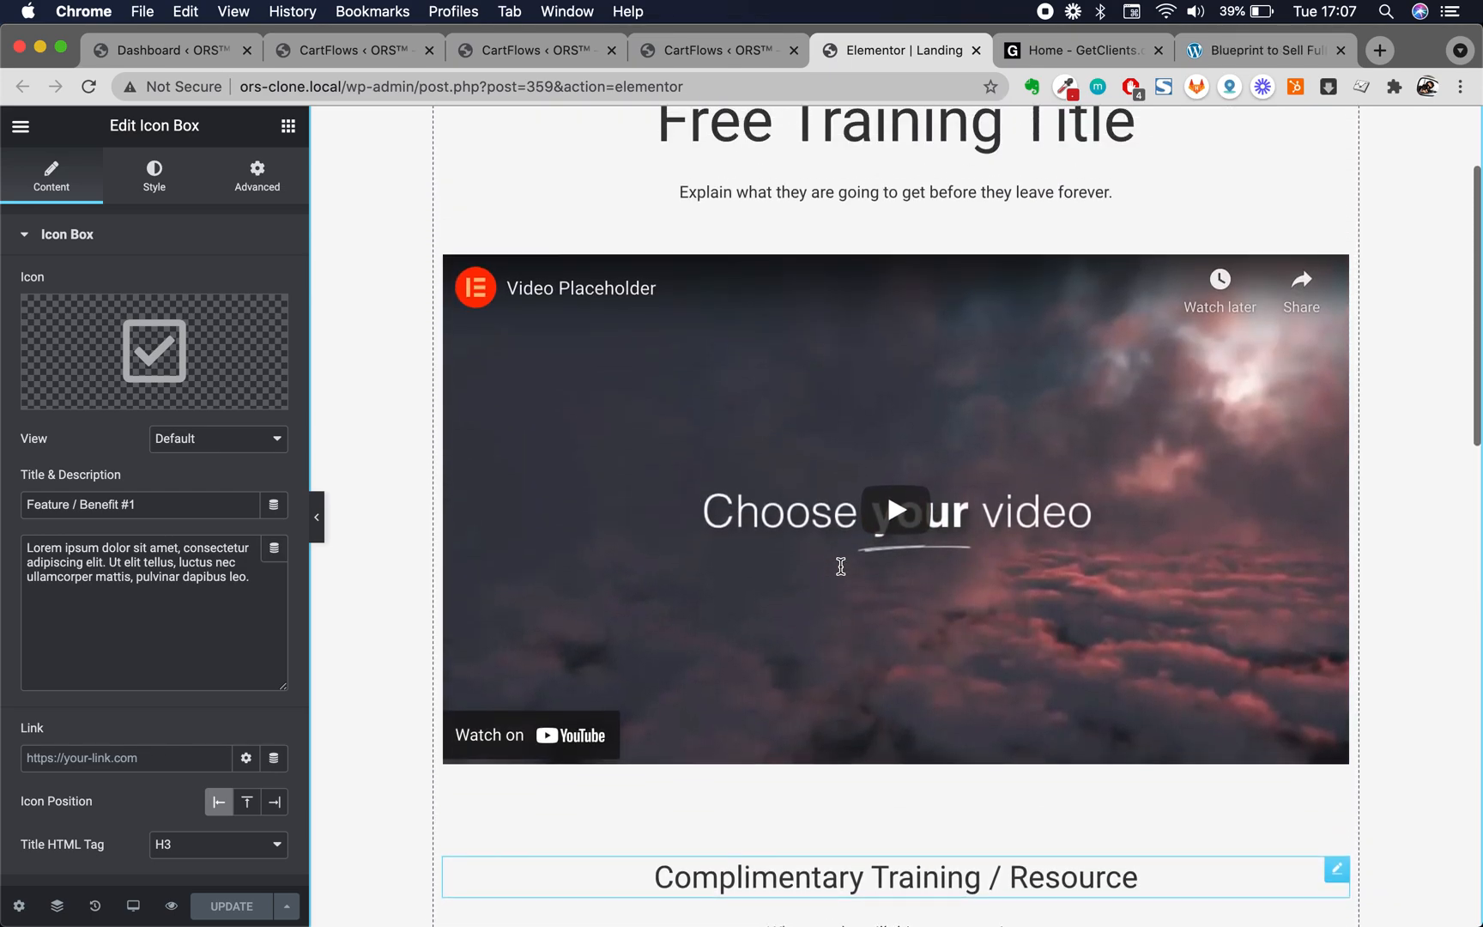
Select the Free Training Title heading and the explanatory text beneath it to review their editing settings
{"action": "scroll", "coordinate": [944, 575], "scroll_direction": "up", "scroll_amount": 2}
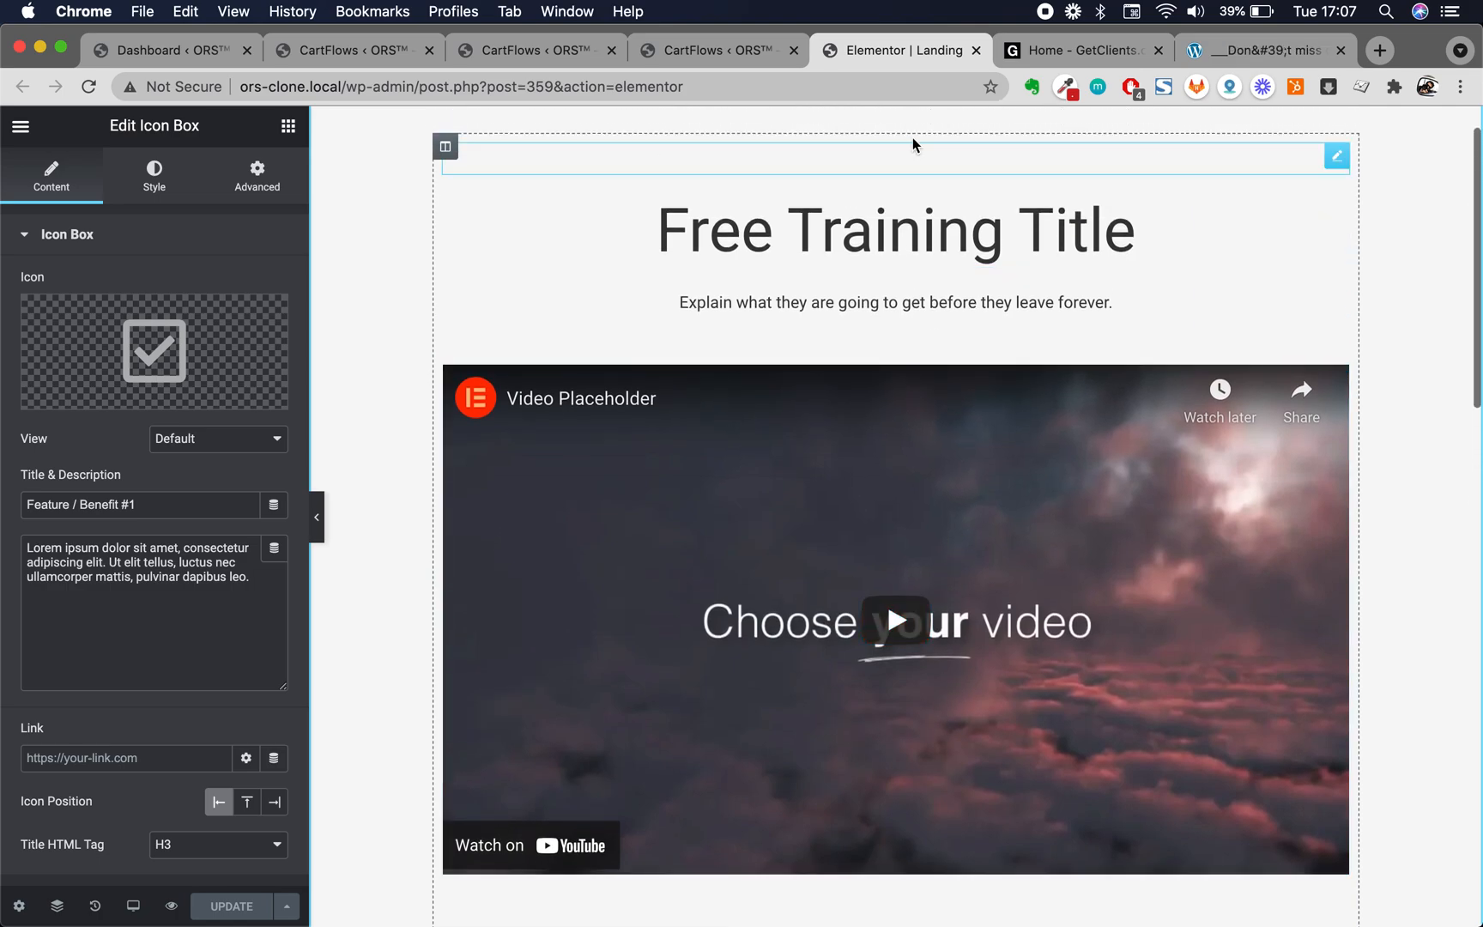
{"action": "left_click", "coordinate": [868, 255]}
{"action": "double_click", "coordinate": [868, 253]}
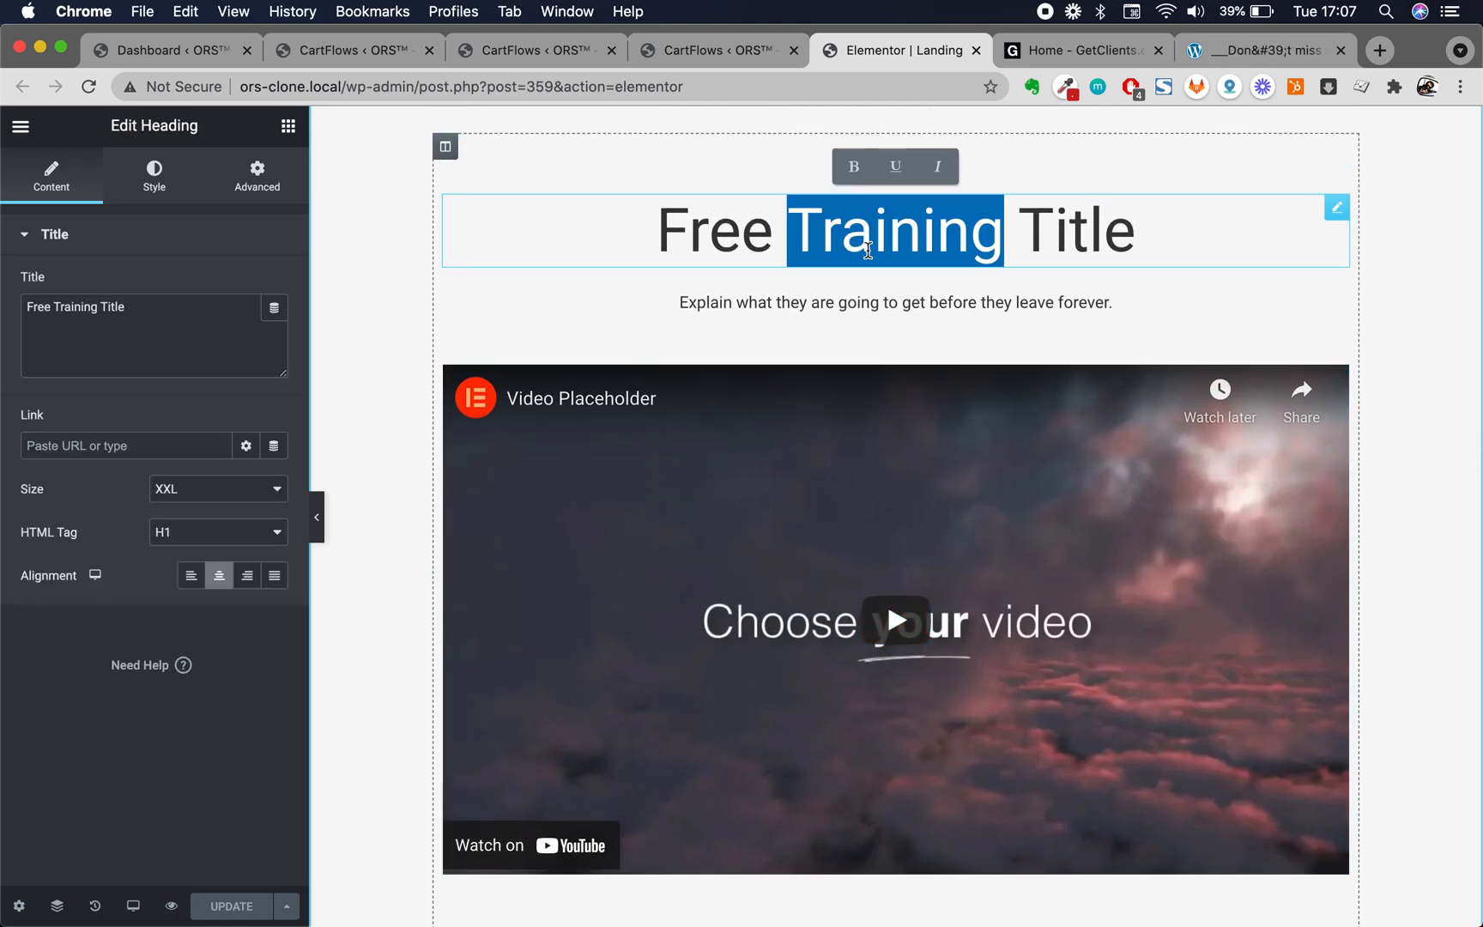
{"action": "triple_click", "coordinate": [710, 249]}
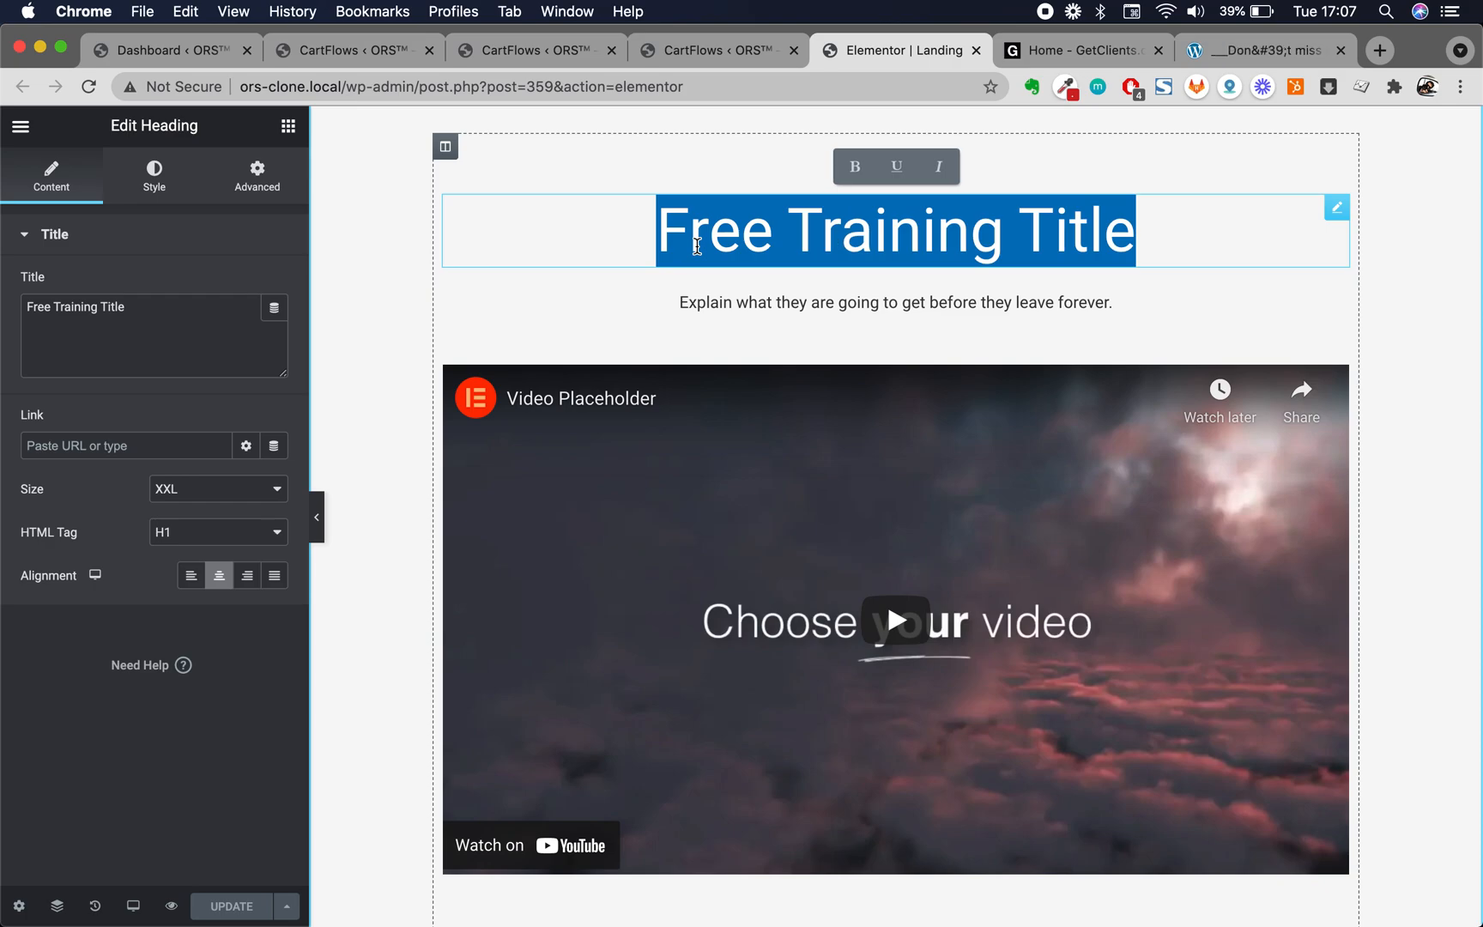
{"action": "left_click", "coordinate": [729, 309]}
{"action": "triple_click", "coordinate": [729, 309]}
Open the Complimentary Training / Resource heading and the reassurance text beneath the optin form in the editing panel
{"action": "scroll", "coordinate": [729, 311], "scroll_direction": "down", "scroll_amount": 7}
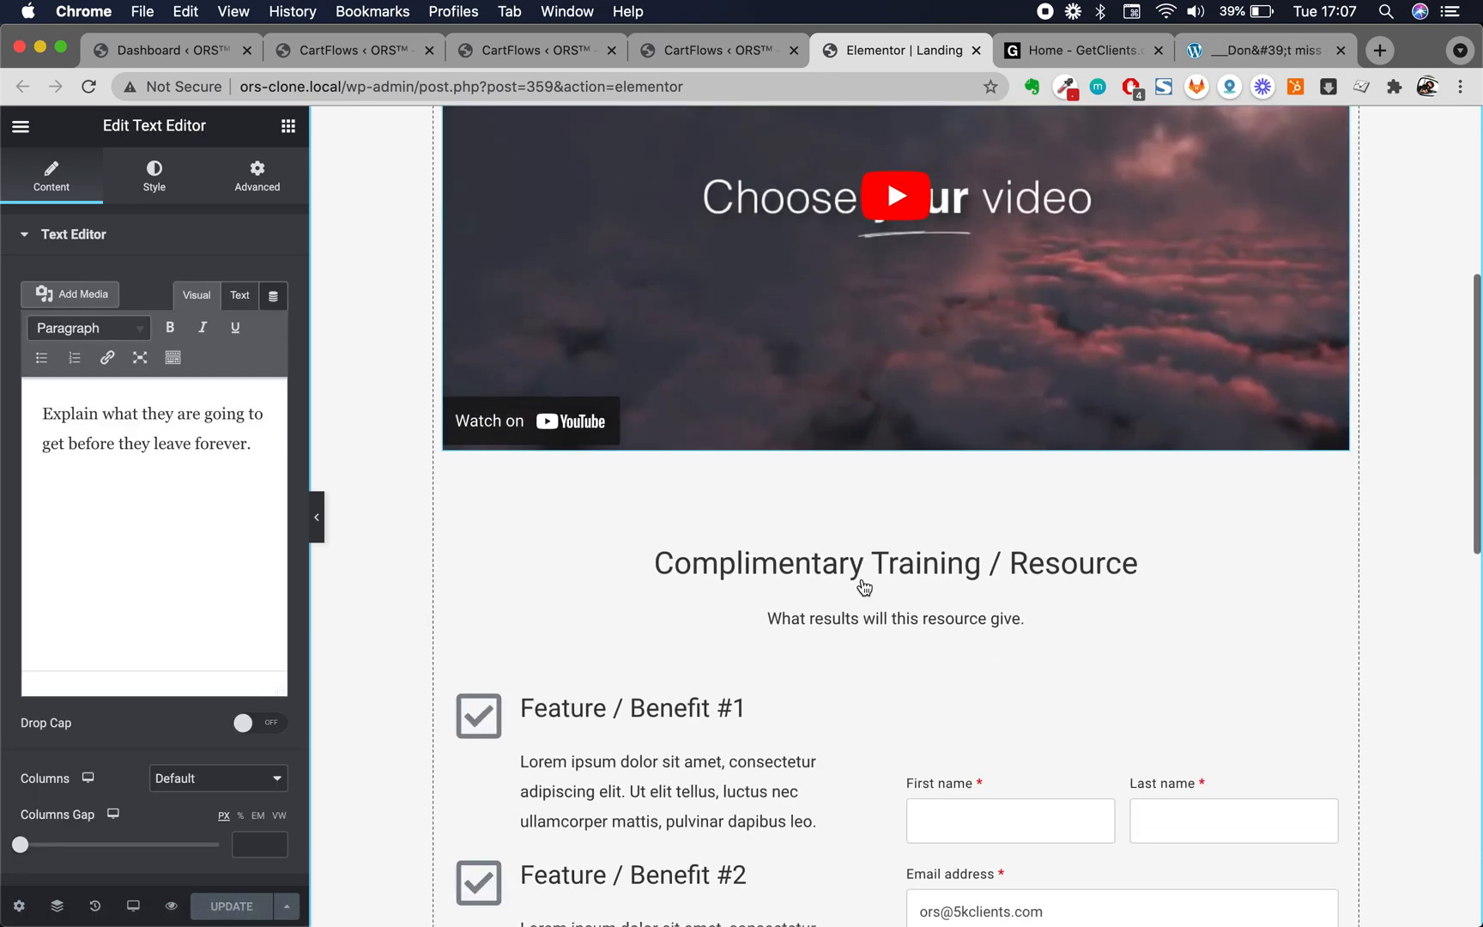
{"action": "triple_click", "coordinate": [813, 360]}
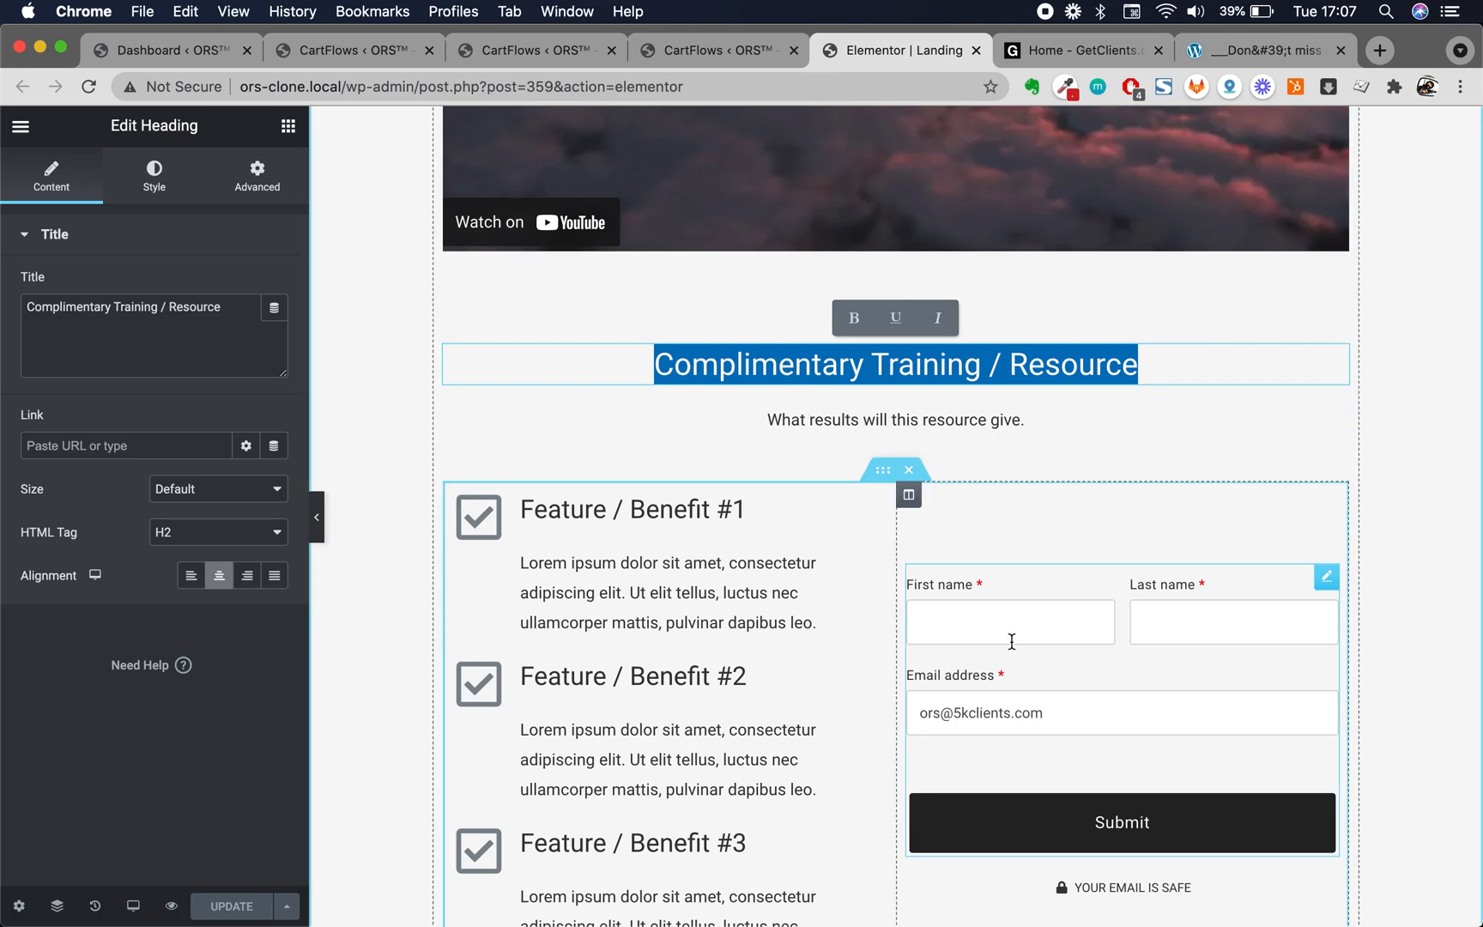
{"action": "scroll", "coordinate": [1011, 642], "scroll_direction": "down", "scroll_amount": 1}
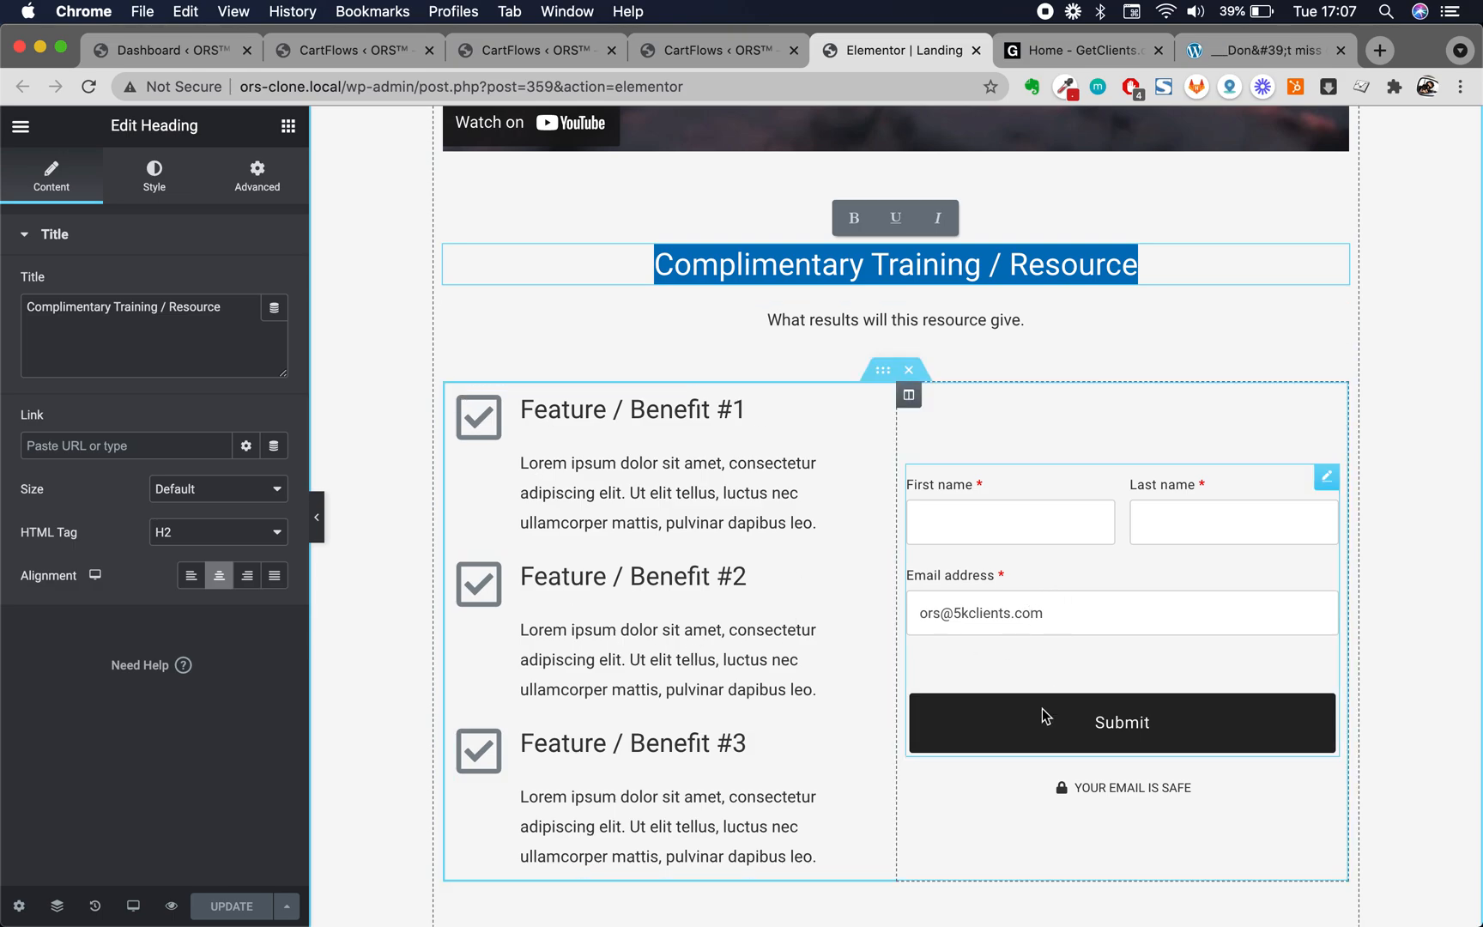
{"action": "scroll", "coordinate": [1042, 708], "scroll_direction": "down", "scroll_amount": 2}
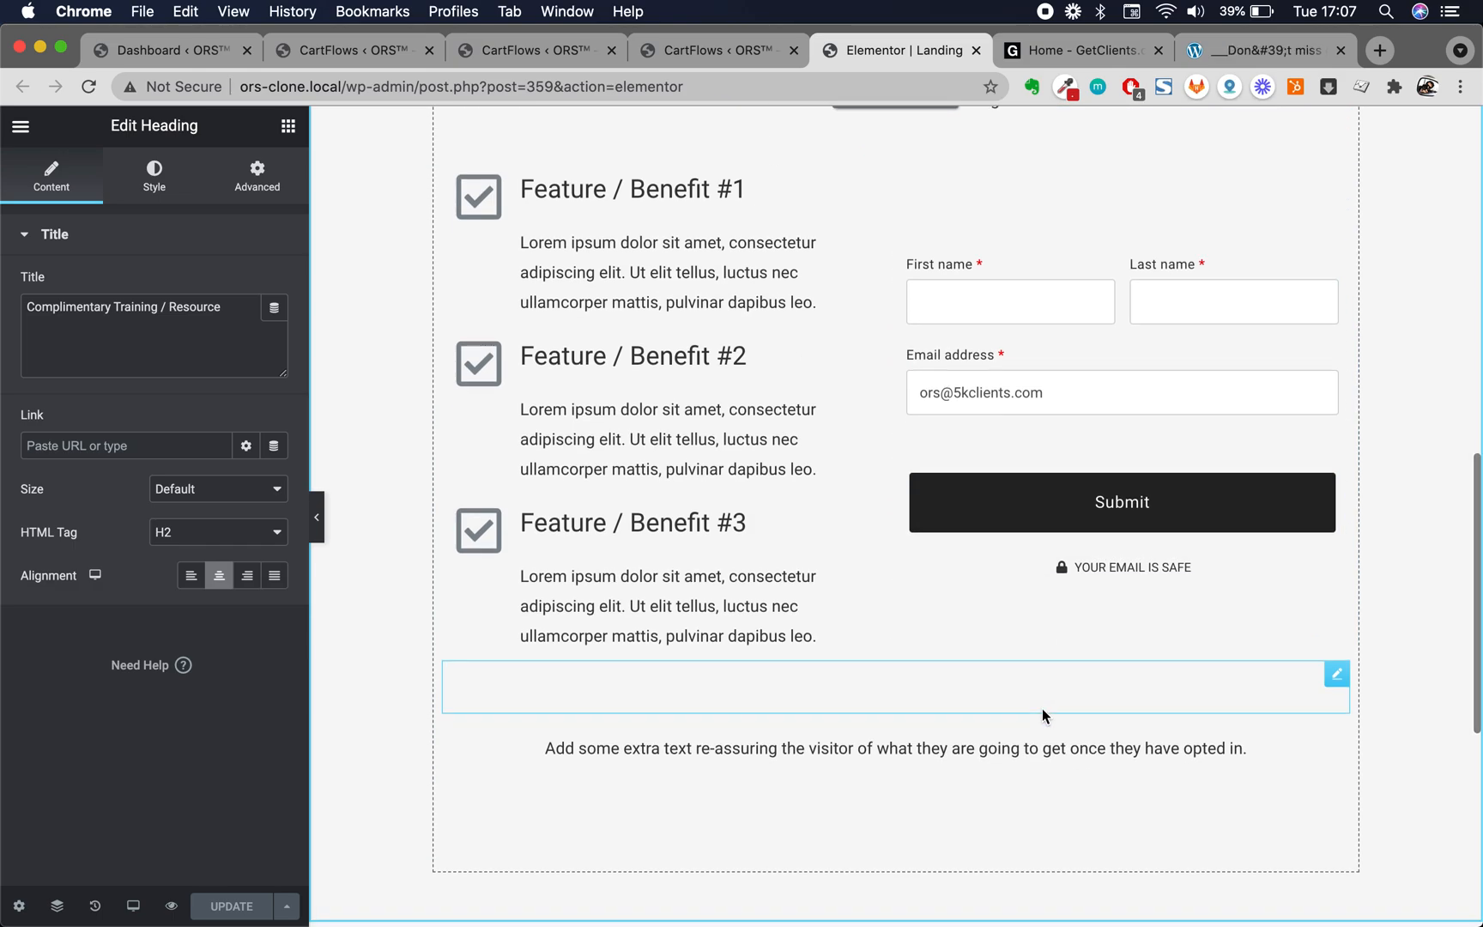
{"action": "left_click", "coordinate": [990, 745]}
{"action": "scroll", "coordinate": [990, 742], "scroll_direction": "down", "scroll_amount": 2}
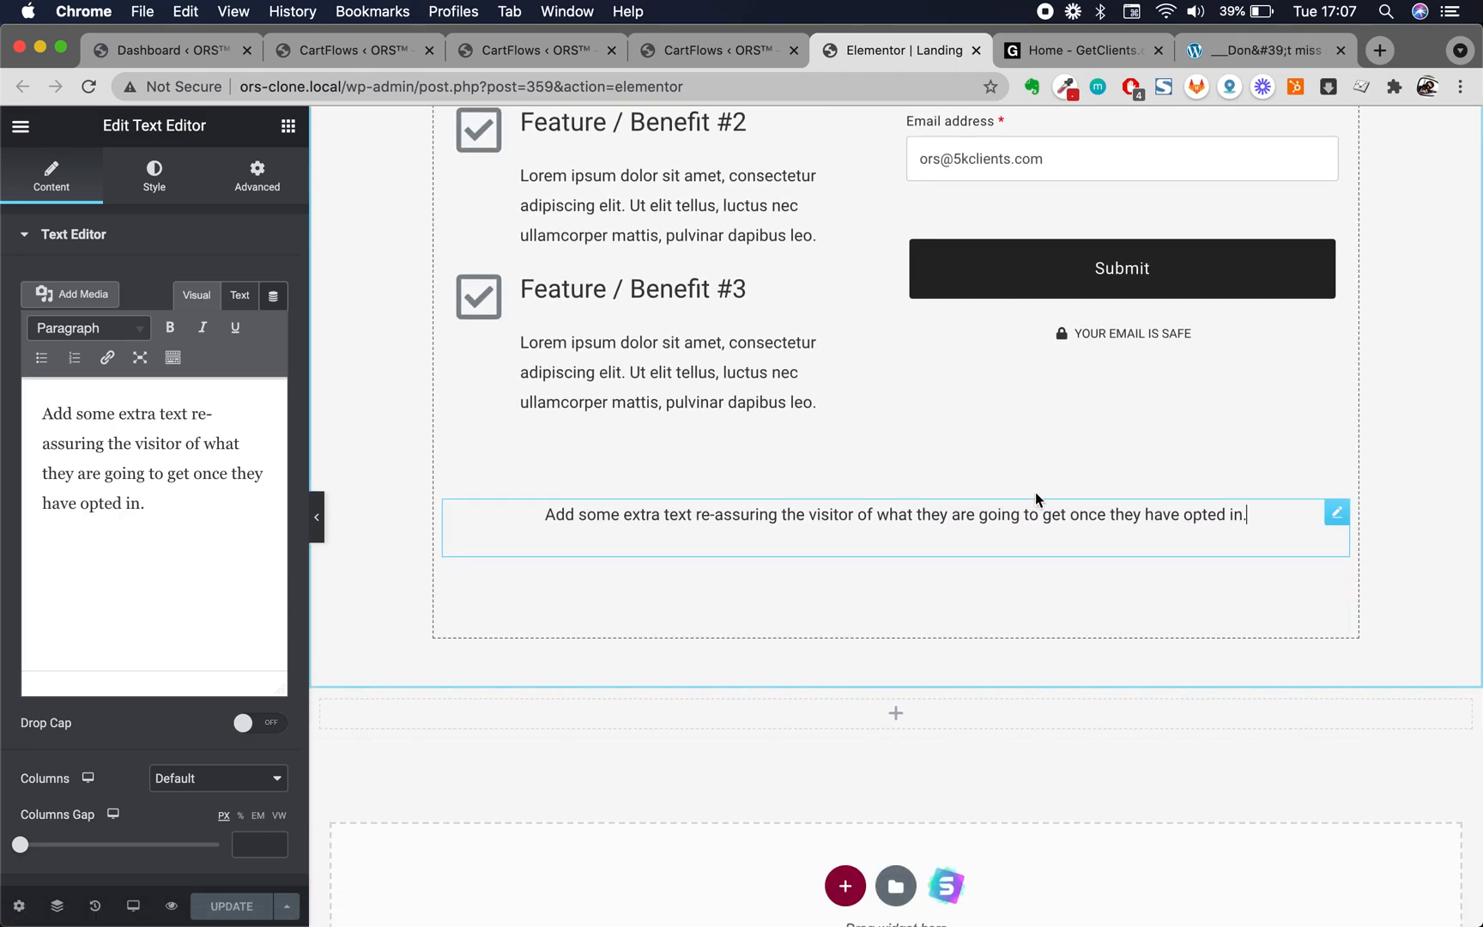
Glance at the 5kclients.com example, and open GetClients' Get My Free Book page in a new browser tab
{"action": "left_click", "coordinate": [1266, 66]}
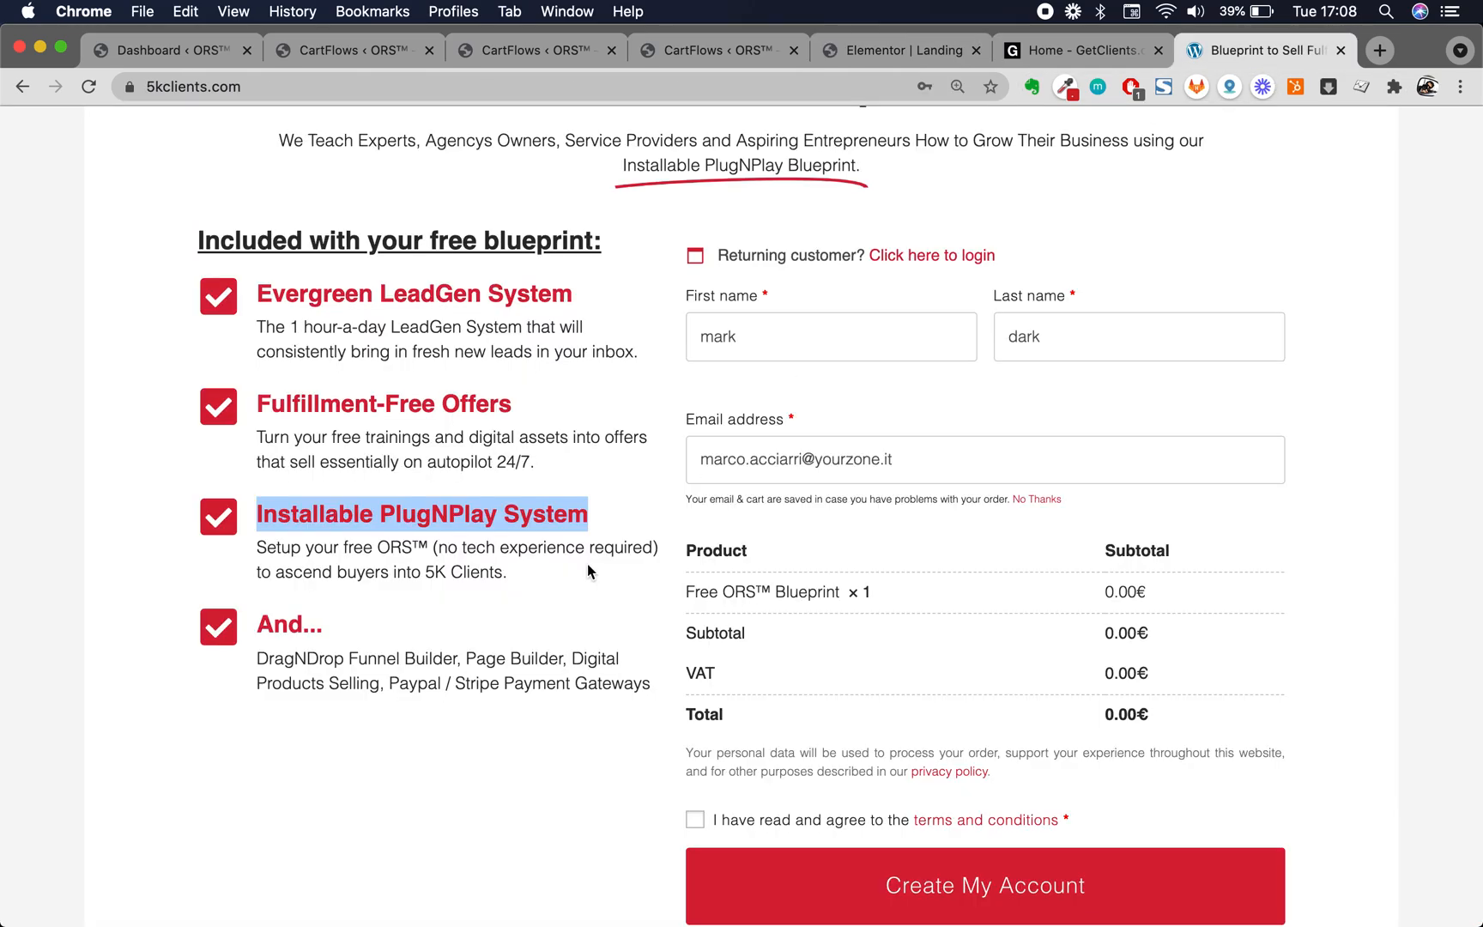
{"action": "scroll", "coordinate": [589, 569], "scroll_direction": "up", "scroll_amount": 5}
{"action": "left_click", "coordinate": [1081, 50]}
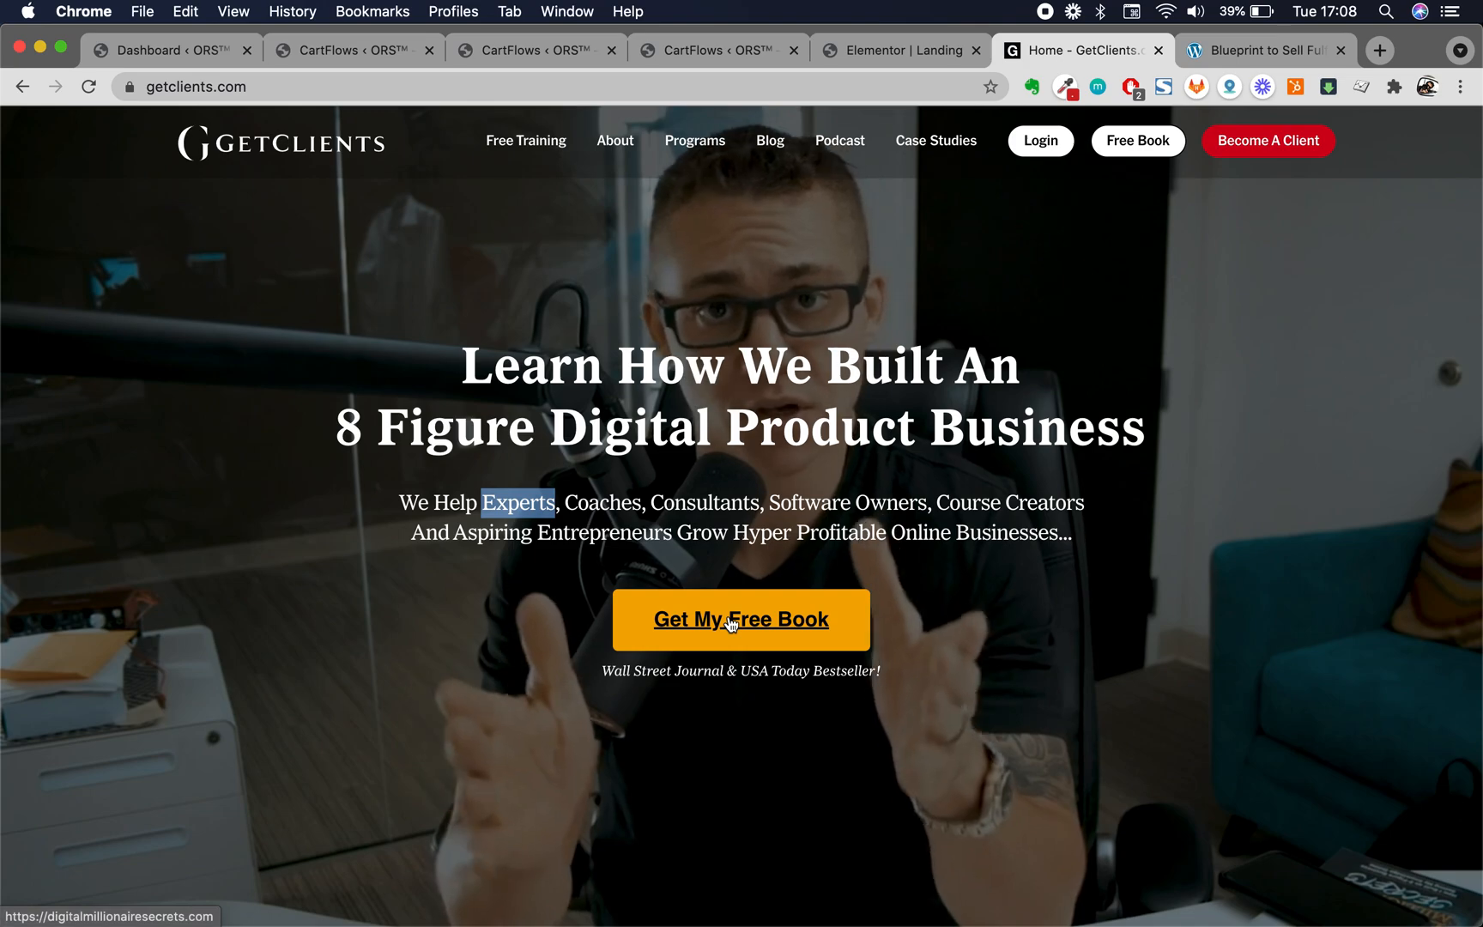
{"action": "right_click", "coordinate": [730, 618]}
{"action": "left_click", "coordinate": [807, 605]}
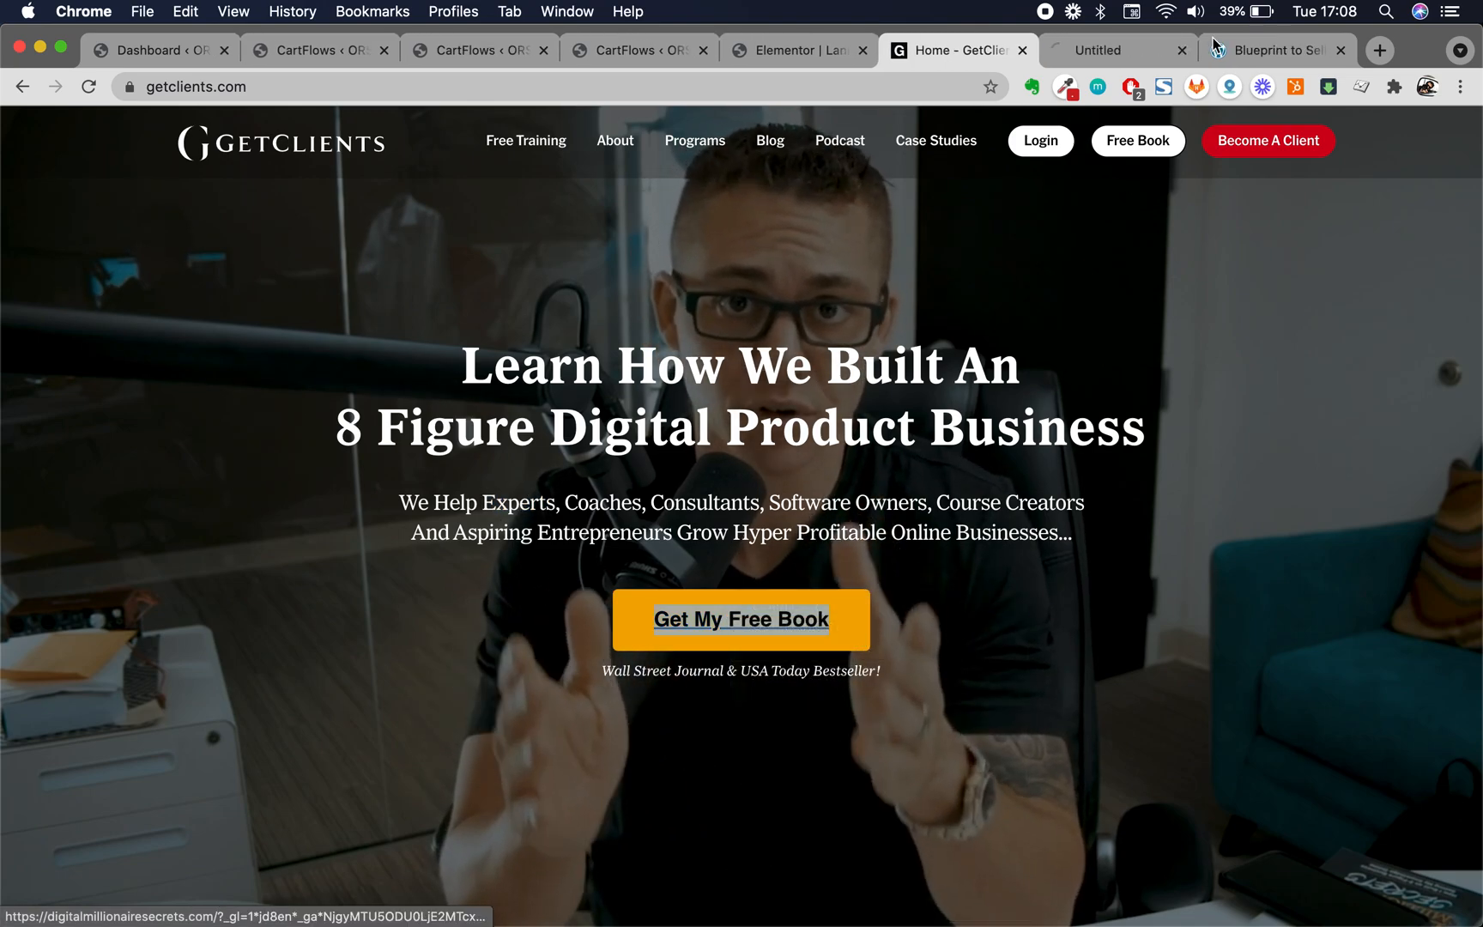
{"action": "left_click", "coordinate": [1126, 53]}
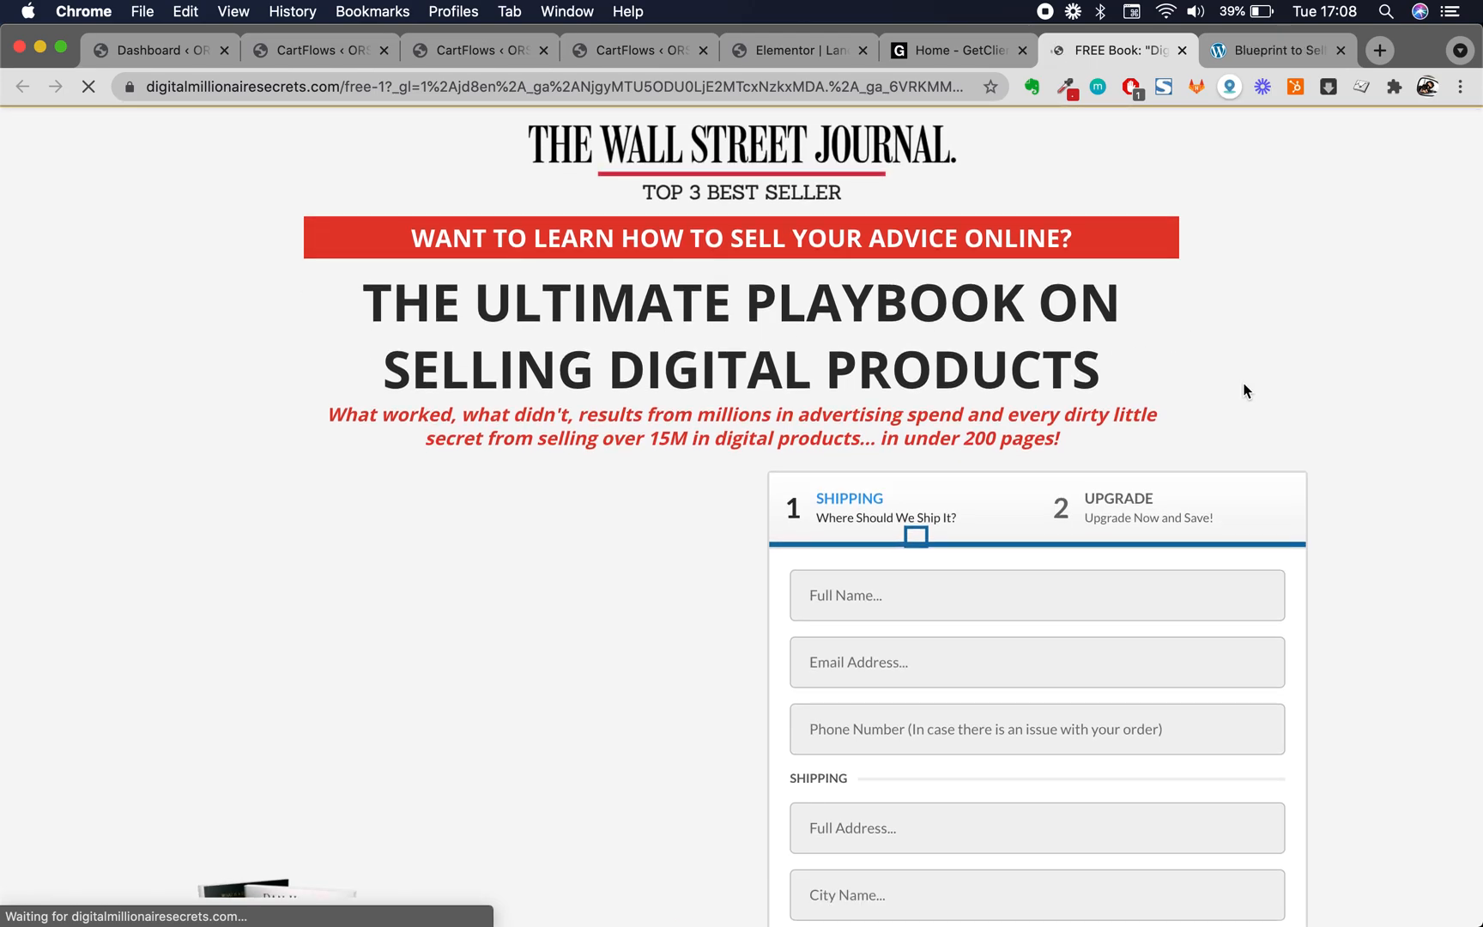
Examine the free book page's shipping form, learning points, book sections and offer text as a longer landing page example
{"action": "scroll", "coordinate": [1199, 377], "scroll_direction": "down", "scroll_amount": 10}
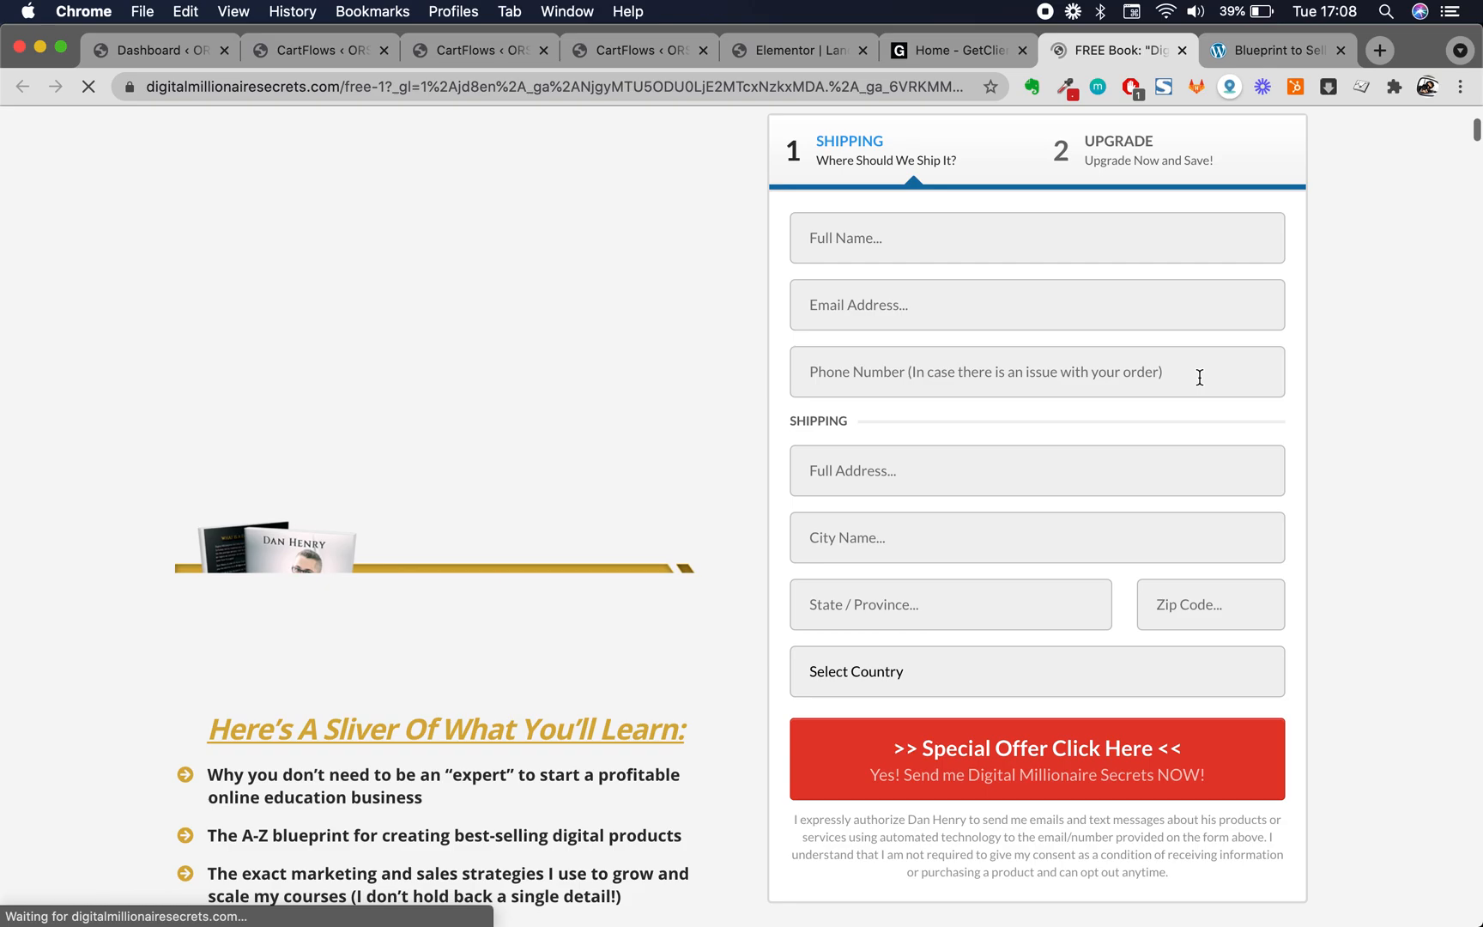
{"action": "scroll", "coordinate": [1051, 687], "scroll_direction": "down", "scroll_amount": 13}
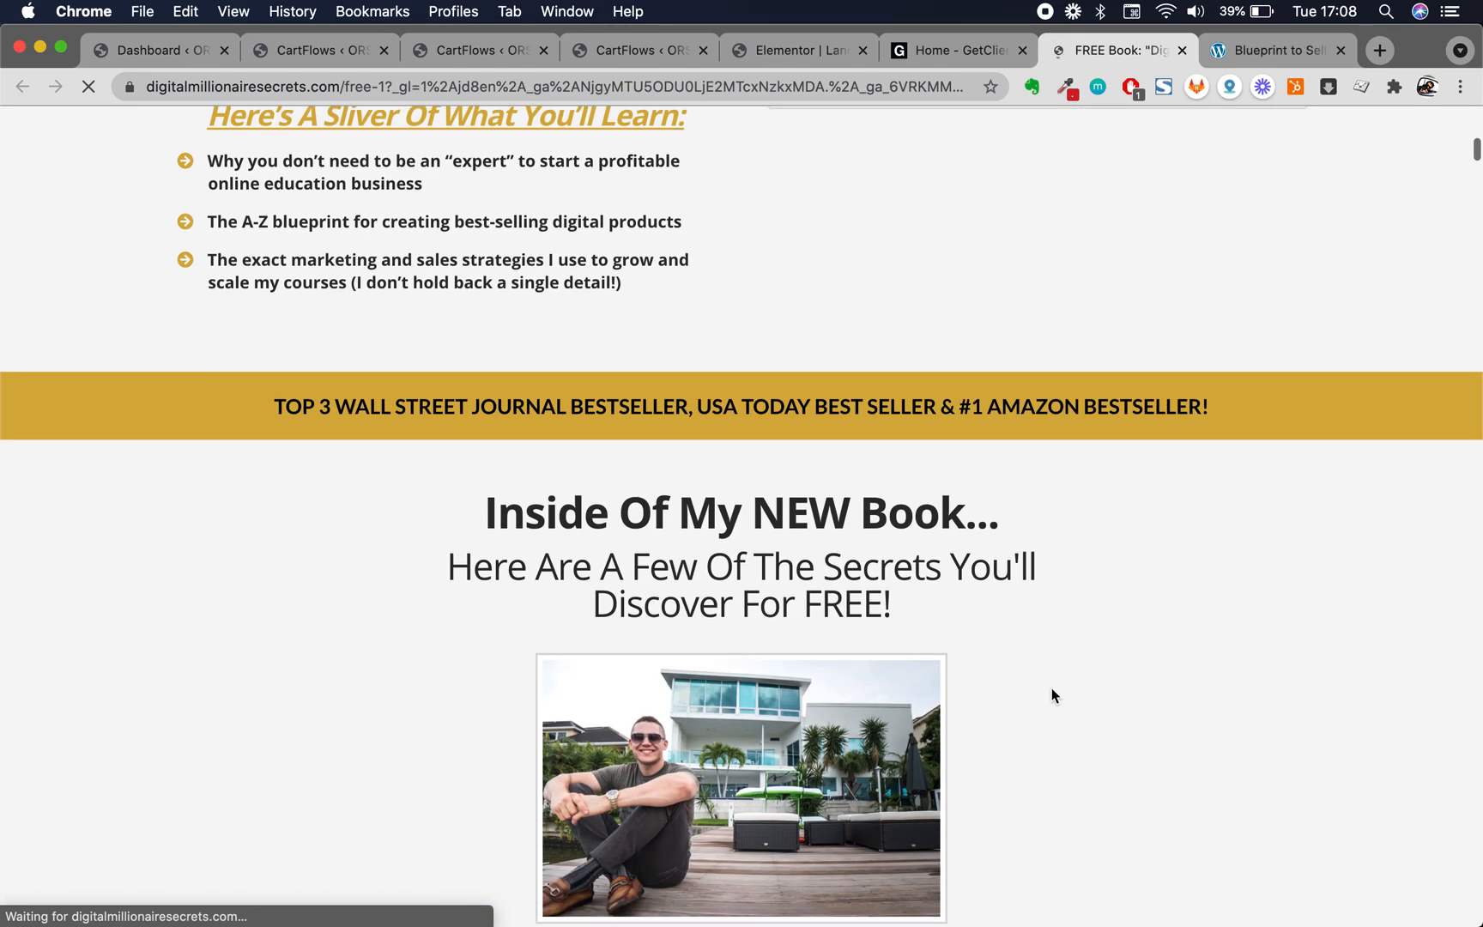
{"action": "scroll", "coordinate": [960, 629], "scroll_direction": "down", "scroll_amount": 20}
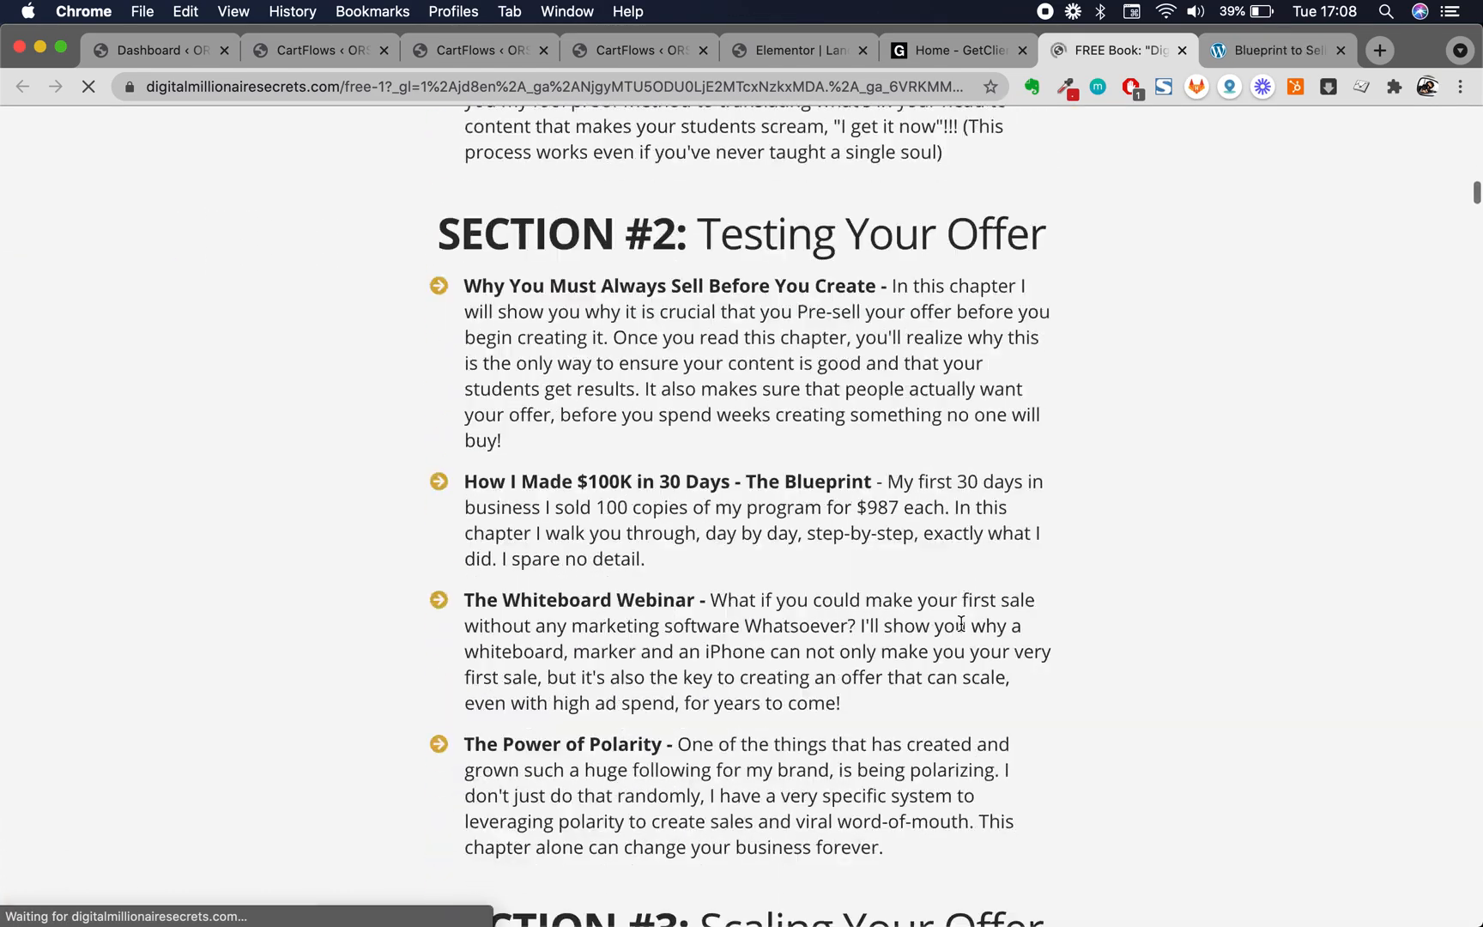
{"action": "scroll", "coordinate": [961, 622], "scroll_direction": "up", "scroll_amount": 20}
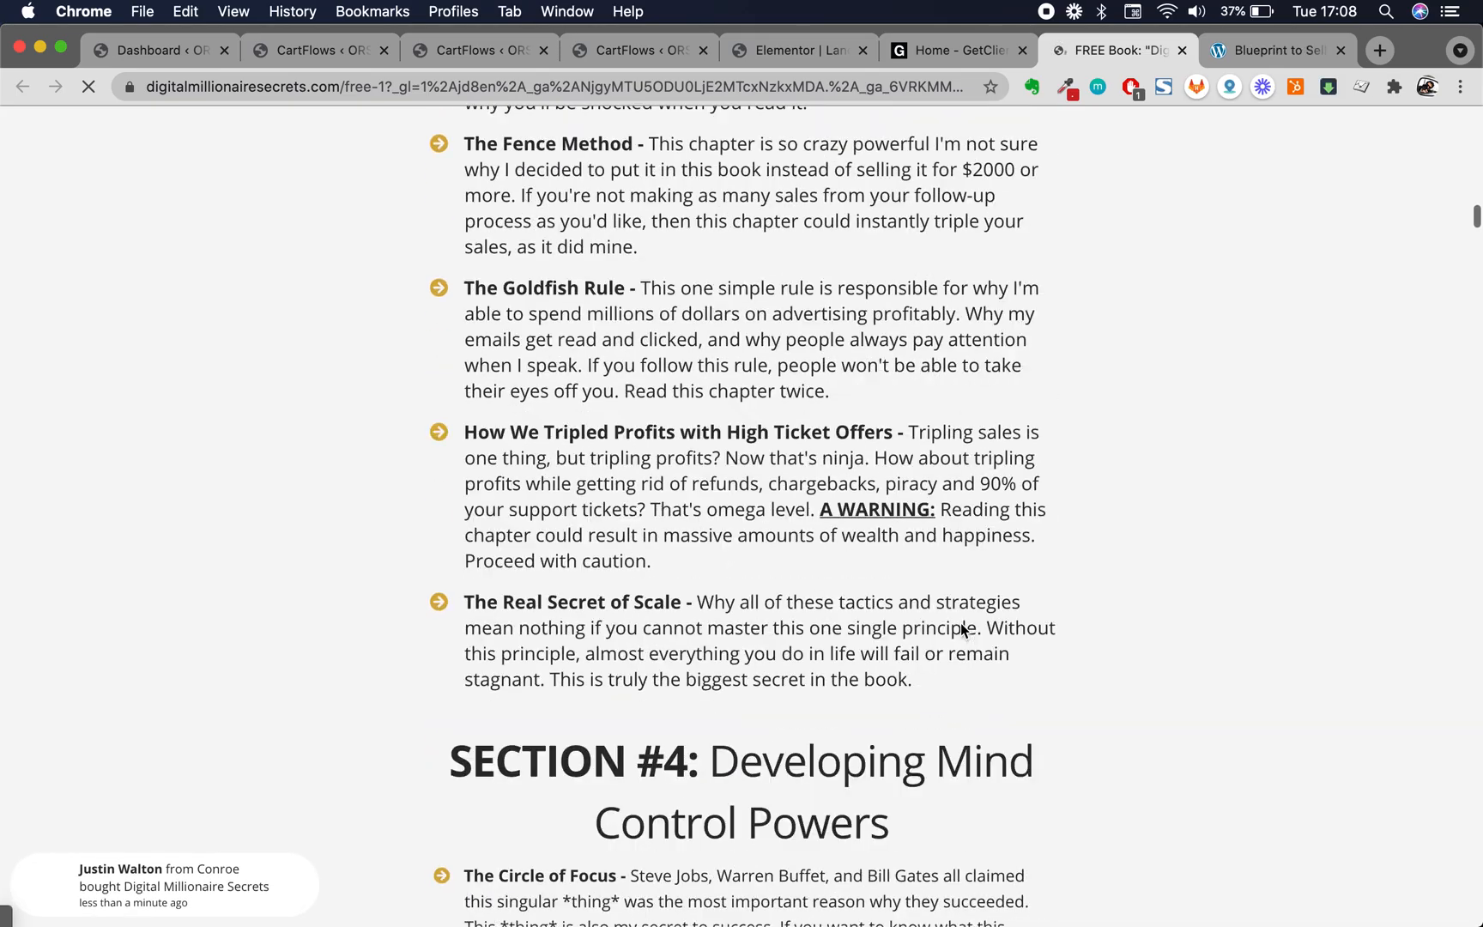
{"action": "scroll", "coordinate": [961, 622], "scroll_direction": "down", "scroll_amount": 12}
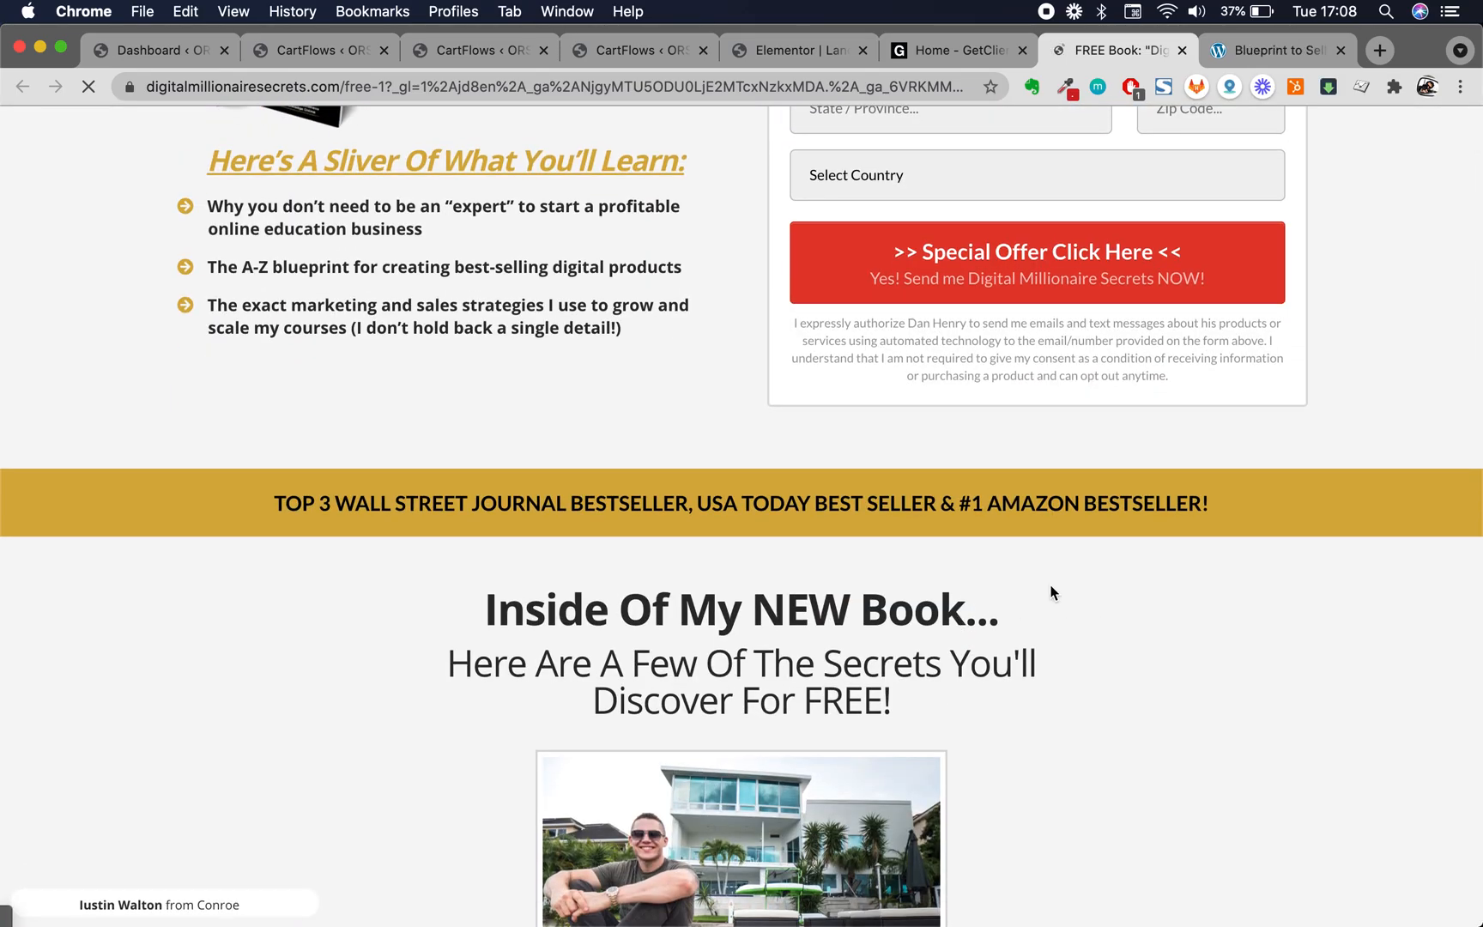
{"action": "left_click", "coordinate": [974, 57]}
{"action": "left_click", "coordinate": [1129, 53]}
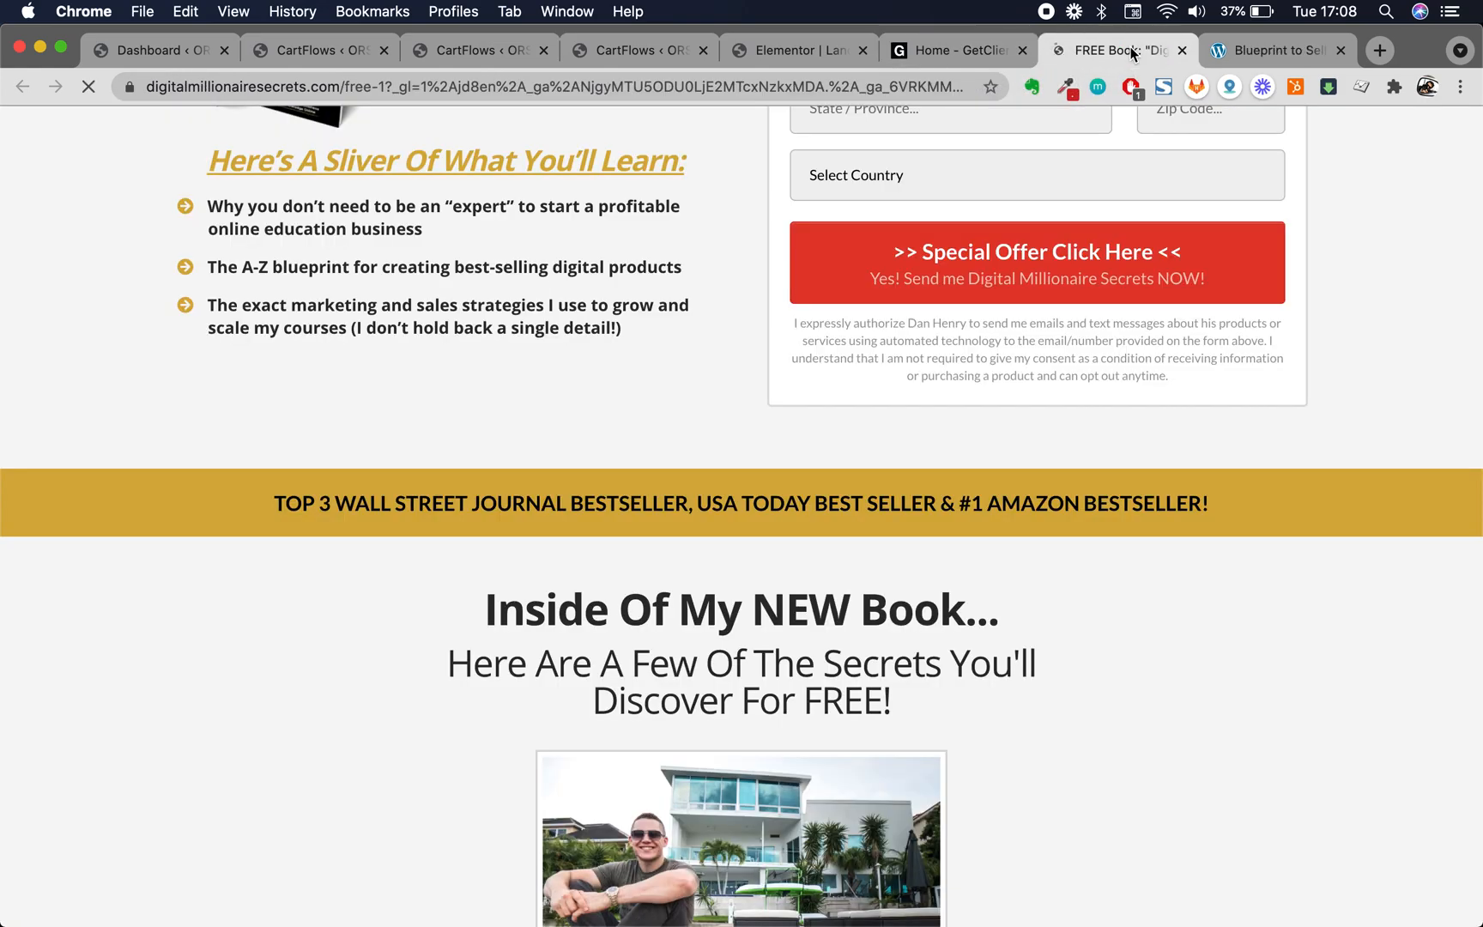
{"action": "left_click", "coordinate": [962, 44]}
{"action": "left_click", "coordinate": [1054, 54]}
{"action": "scroll", "coordinate": [920, 620], "scroll_direction": "down", "scroll_amount": 10}
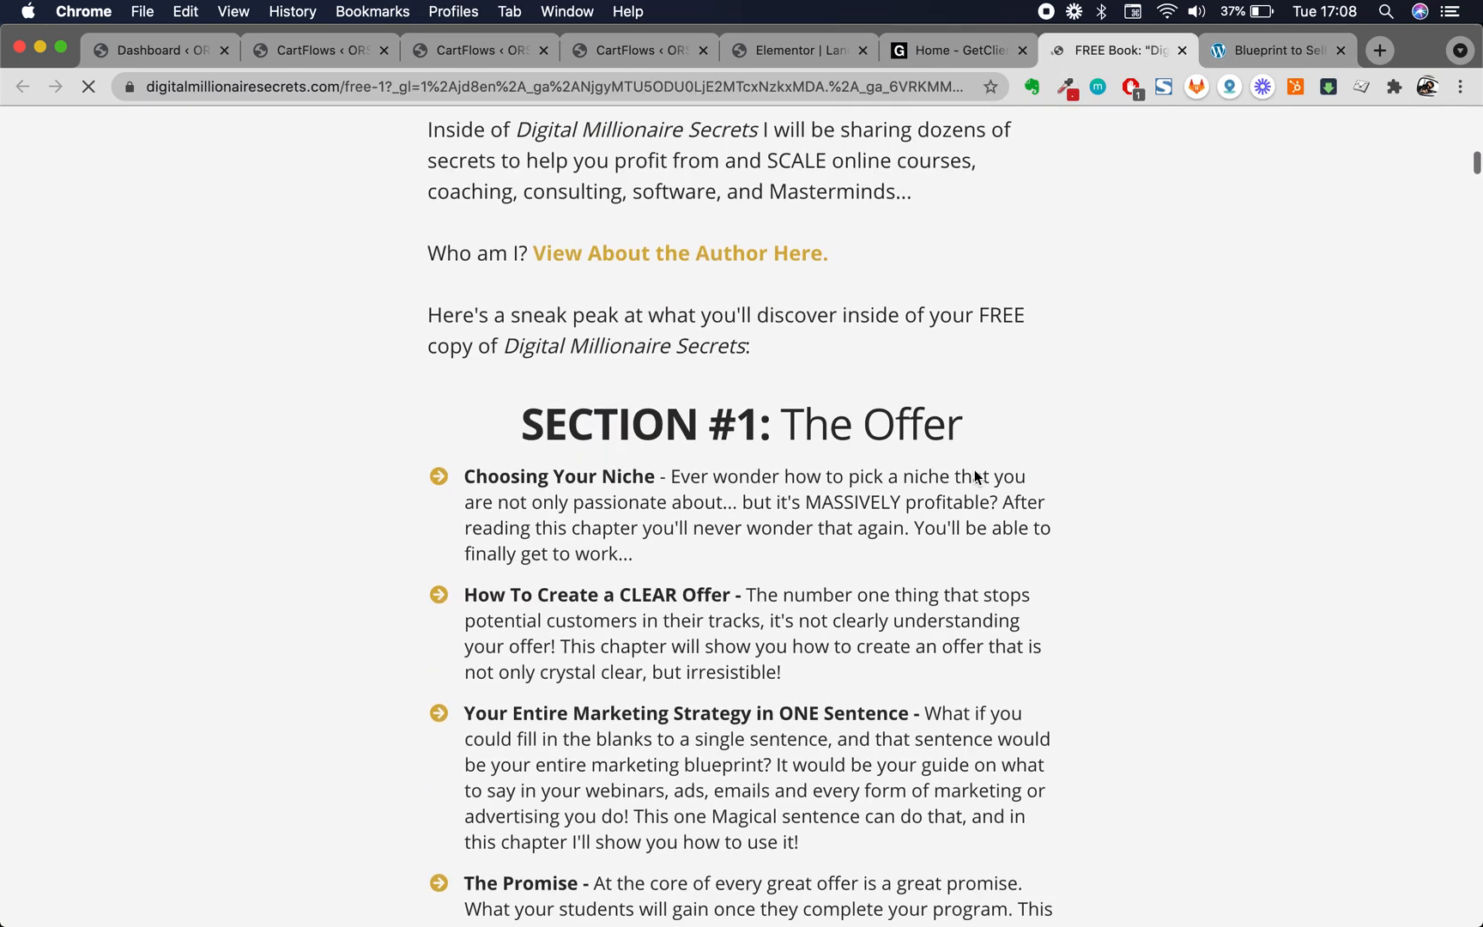
Return to the Landing page in Elementor and review its reassurance text, benefits and optin form
{"action": "left_click", "coordinate": [768, 50]}
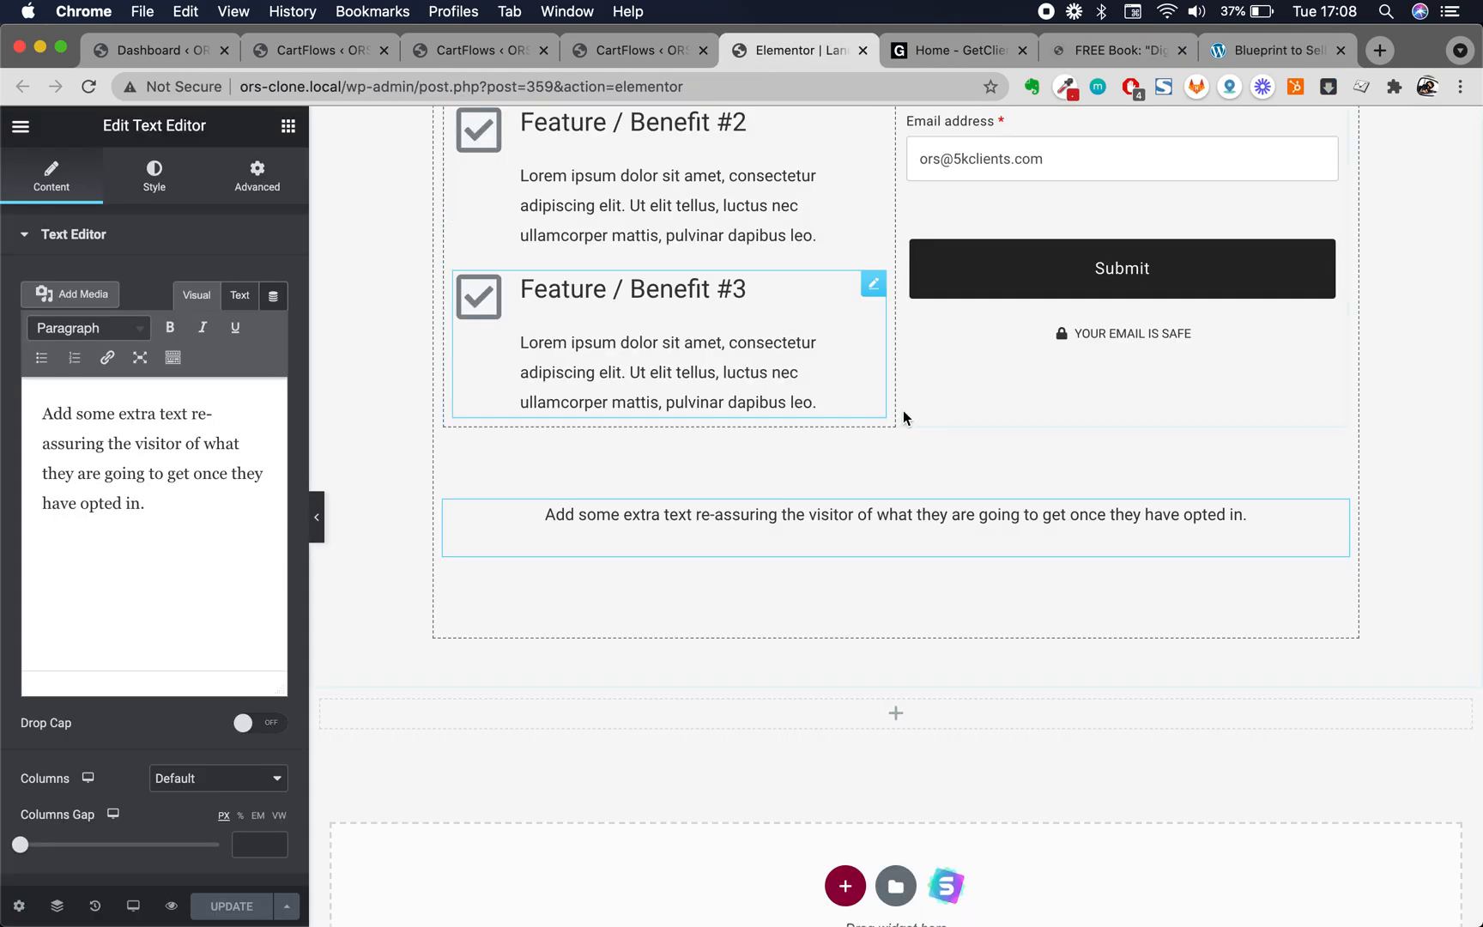
{"action": "double_click", "coordinate": [886, 517]}
{"action": "scroll", "coordinate": [858, 515], "scroll_direction": "up", "scroll_amount": 10}
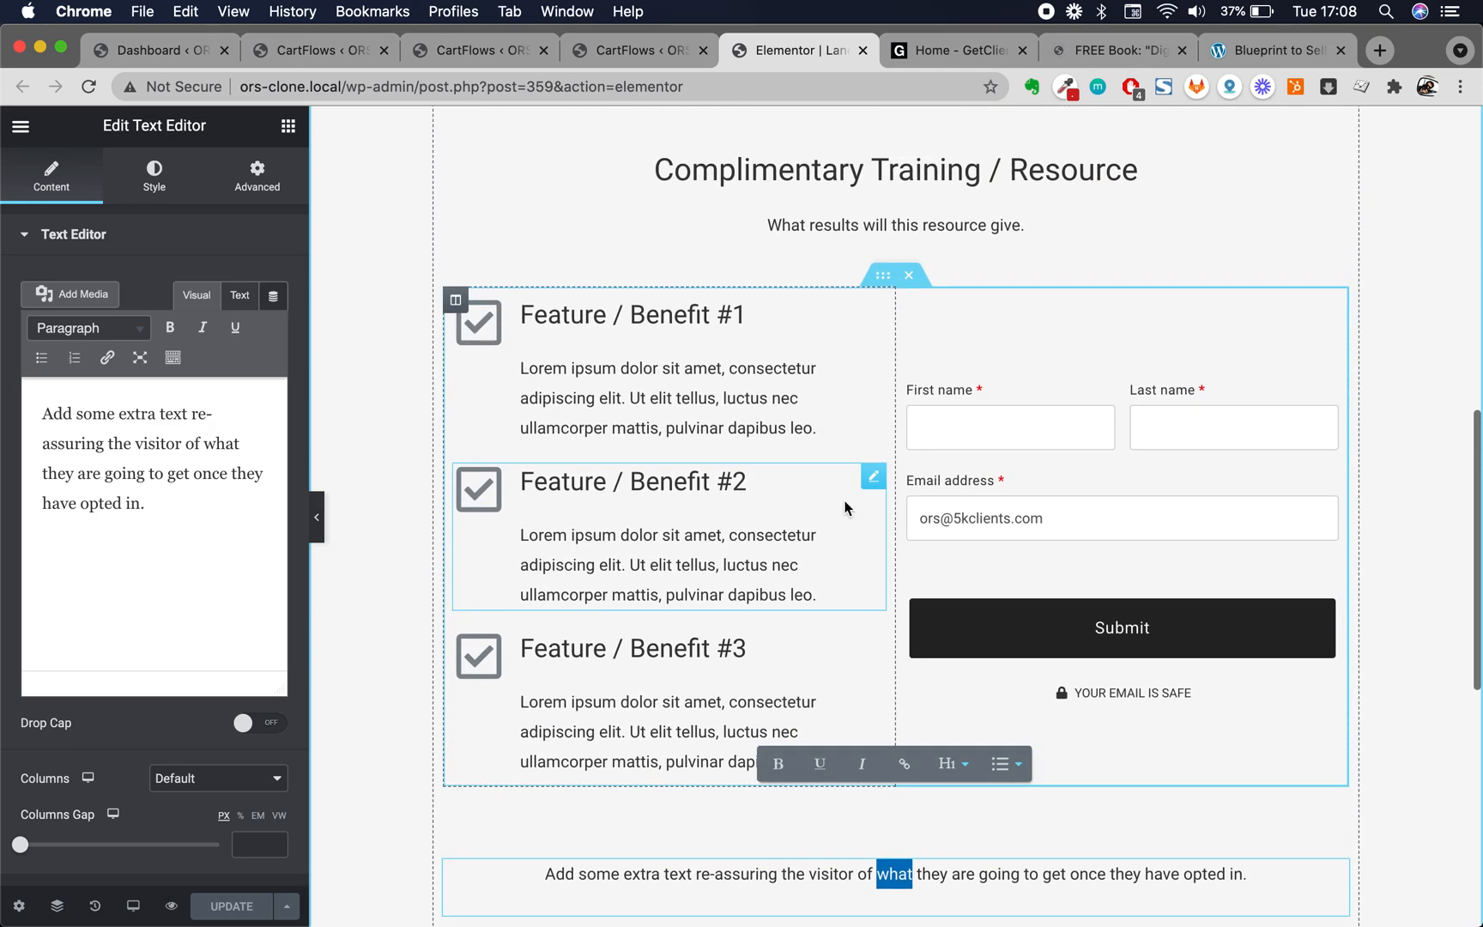
{"action": "scroll", "coordinate": [845, 505], "scroll_direction": "up", "scroll_amount": 3}
{"action": "scroll", "coordinate": [1185, 523], "scroll_direction": "down", "scroll_amount": 8}
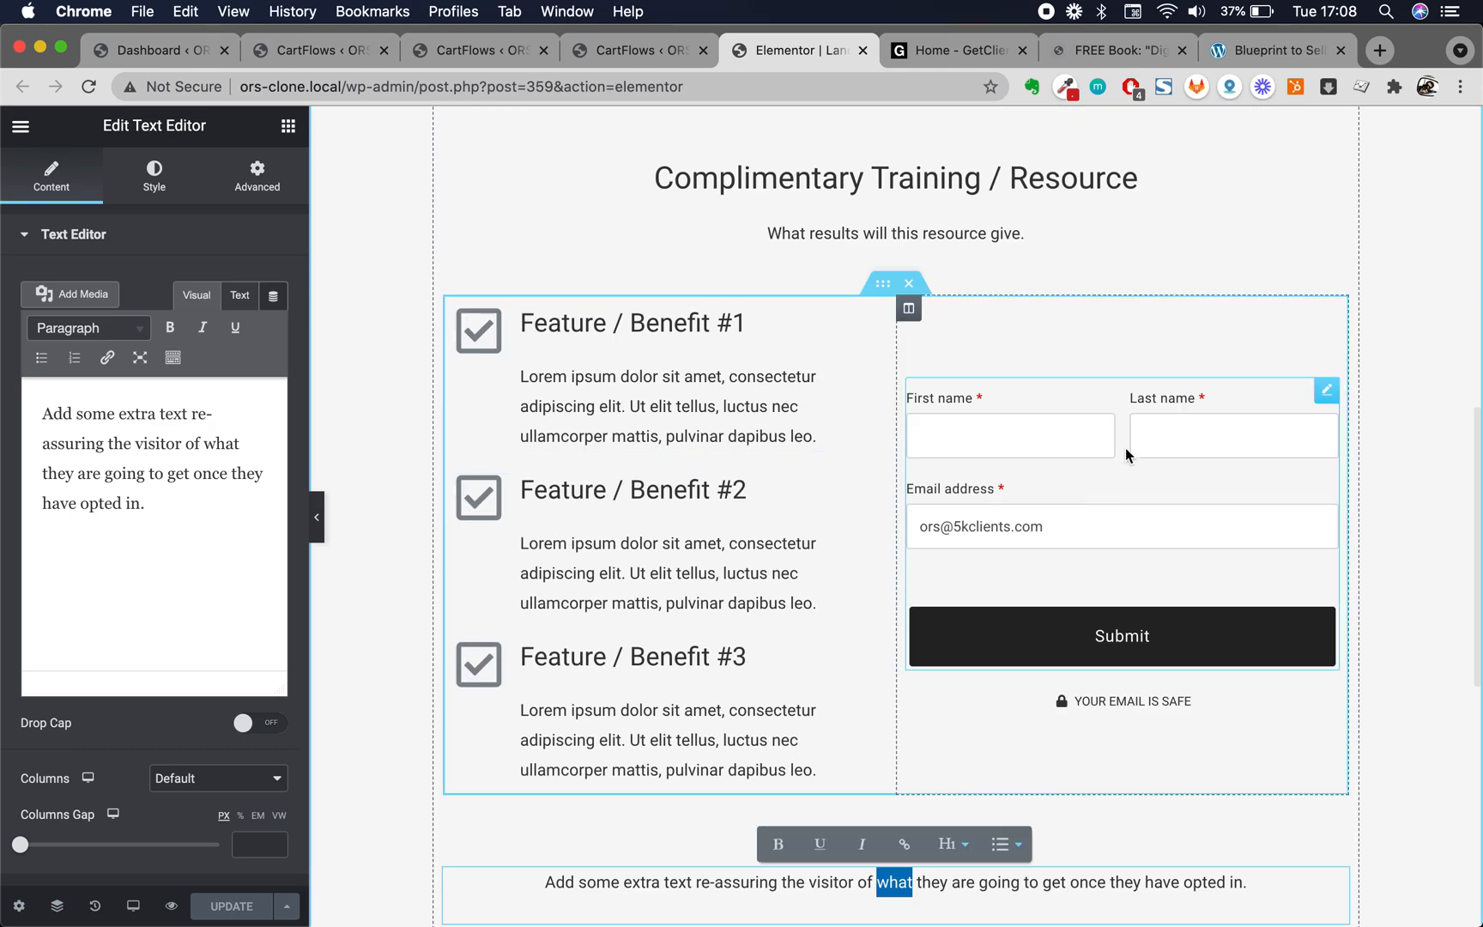
{"action": "scroll", "coordinate": [821, 496], "scroll_direction": "up", "scroll_amount": 2}
{"action": "scroll", "coordinate": [822, 496], "scroll_direction": "down", "scroll_amount": 2}
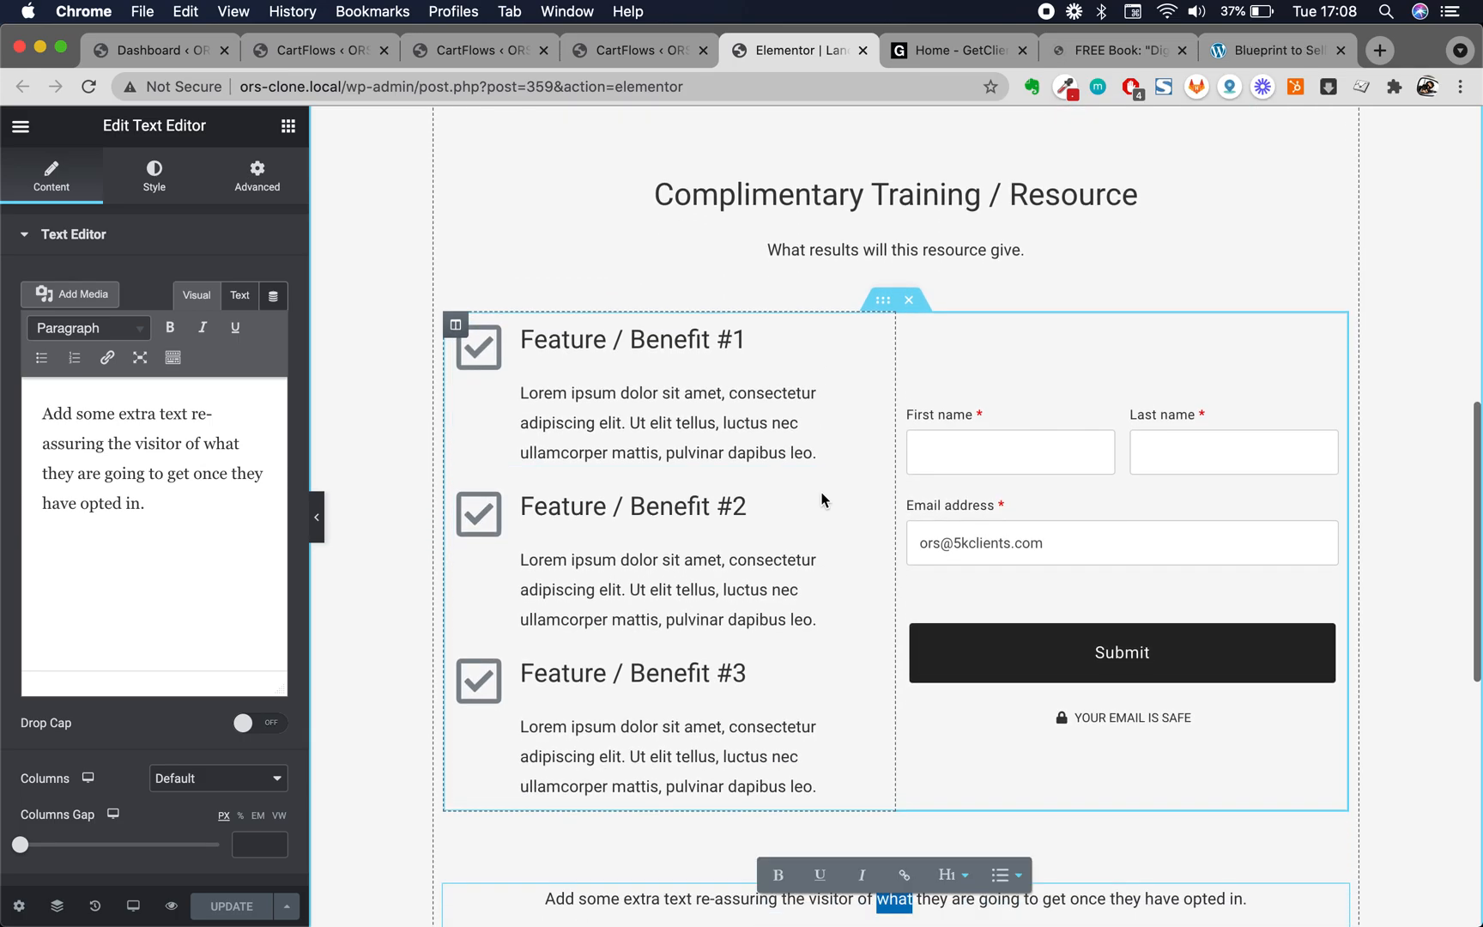
Look over the Landing page down to the footer and place the cursor in the reassurance text
{"action": "scroll", "coordinate": [921, 599], "scroll_direction": "down", "scroll_amount": 6}
{"action": "scroll", "coordinate": [921, 599], "scroll_direction": "up", "scroll_amount": 12}
{"action": "scroll", "coordinate": [920, 595], "scroll_direction": "up", "scroll_amount": 2}
{"action": "scroll", "coordinate": [921, 595], "scroll_direction": "down", "scroll_amount": 12}
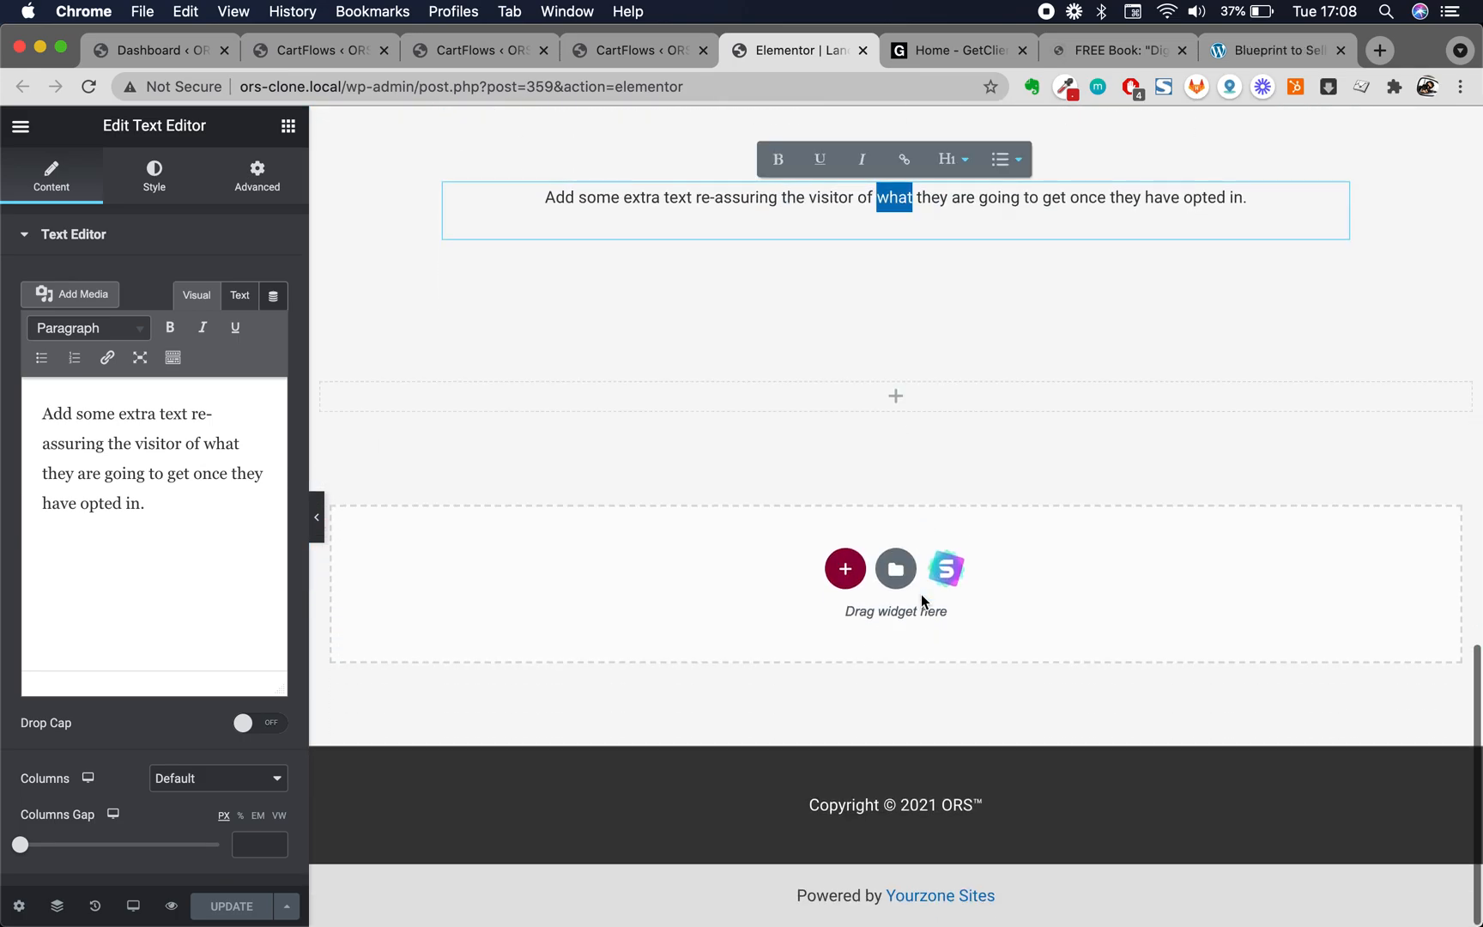
{"action": "scroll", "coordinate": [901, 592], "scroll_direction": "up", "scroll_amount": 6}
{"action": "scroll", "coordinate": [887, 592], "scroll_direction": "down", "scroll_amount": 4}
{"action": "left_click", "coordinate": [987, 651]}
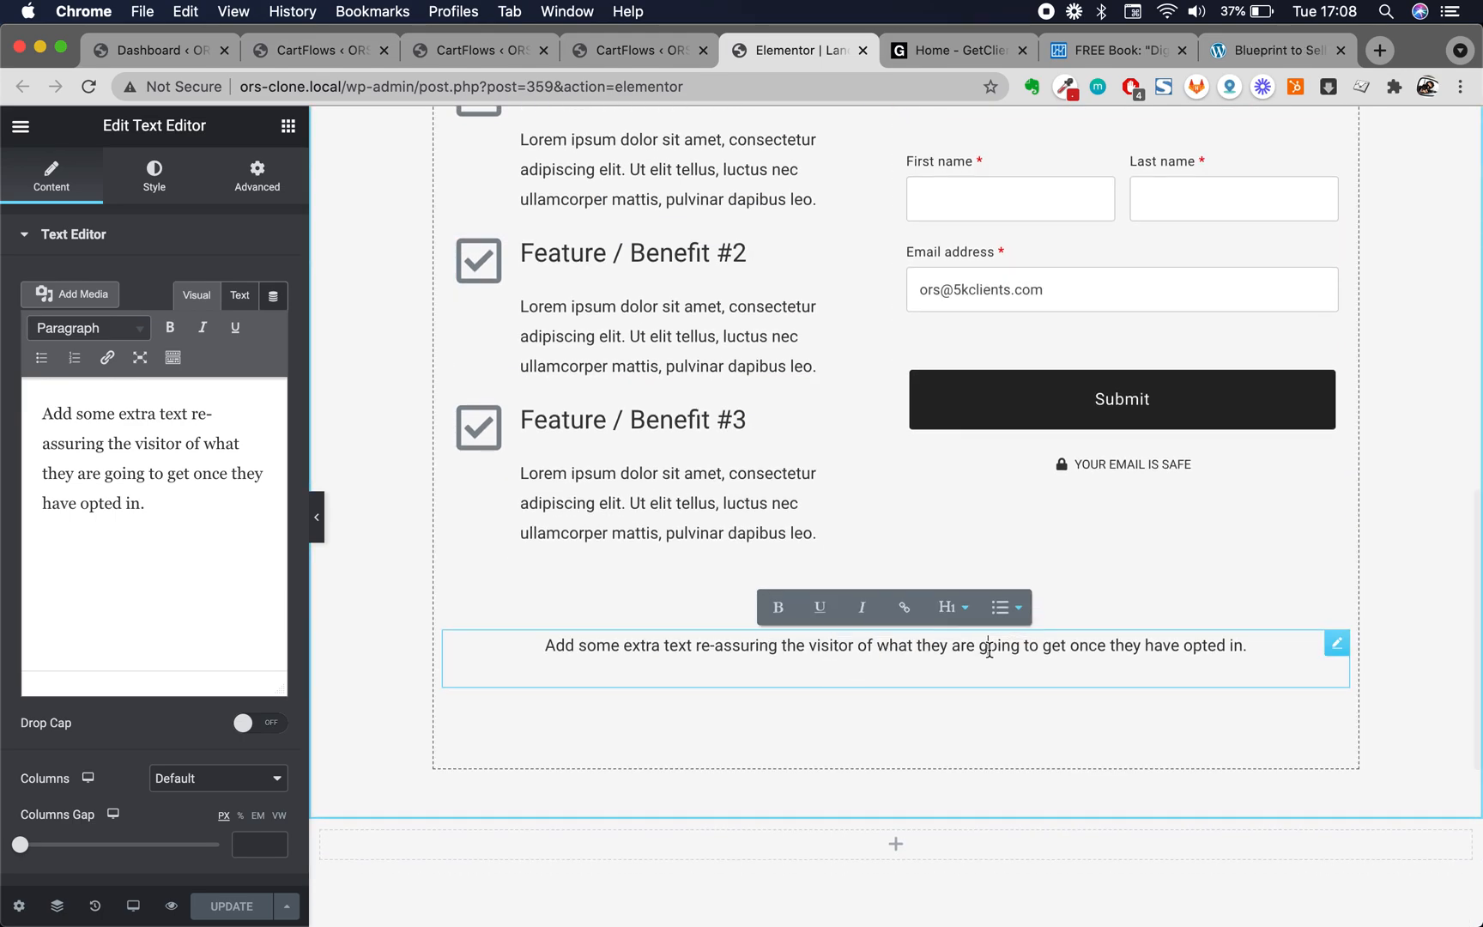
Examine the video placeholder, benefits list and optin form once more
{"action": "scroll", "coordinate": [989, 650], "scroll_direction": "up", "scroll_amount": 4}
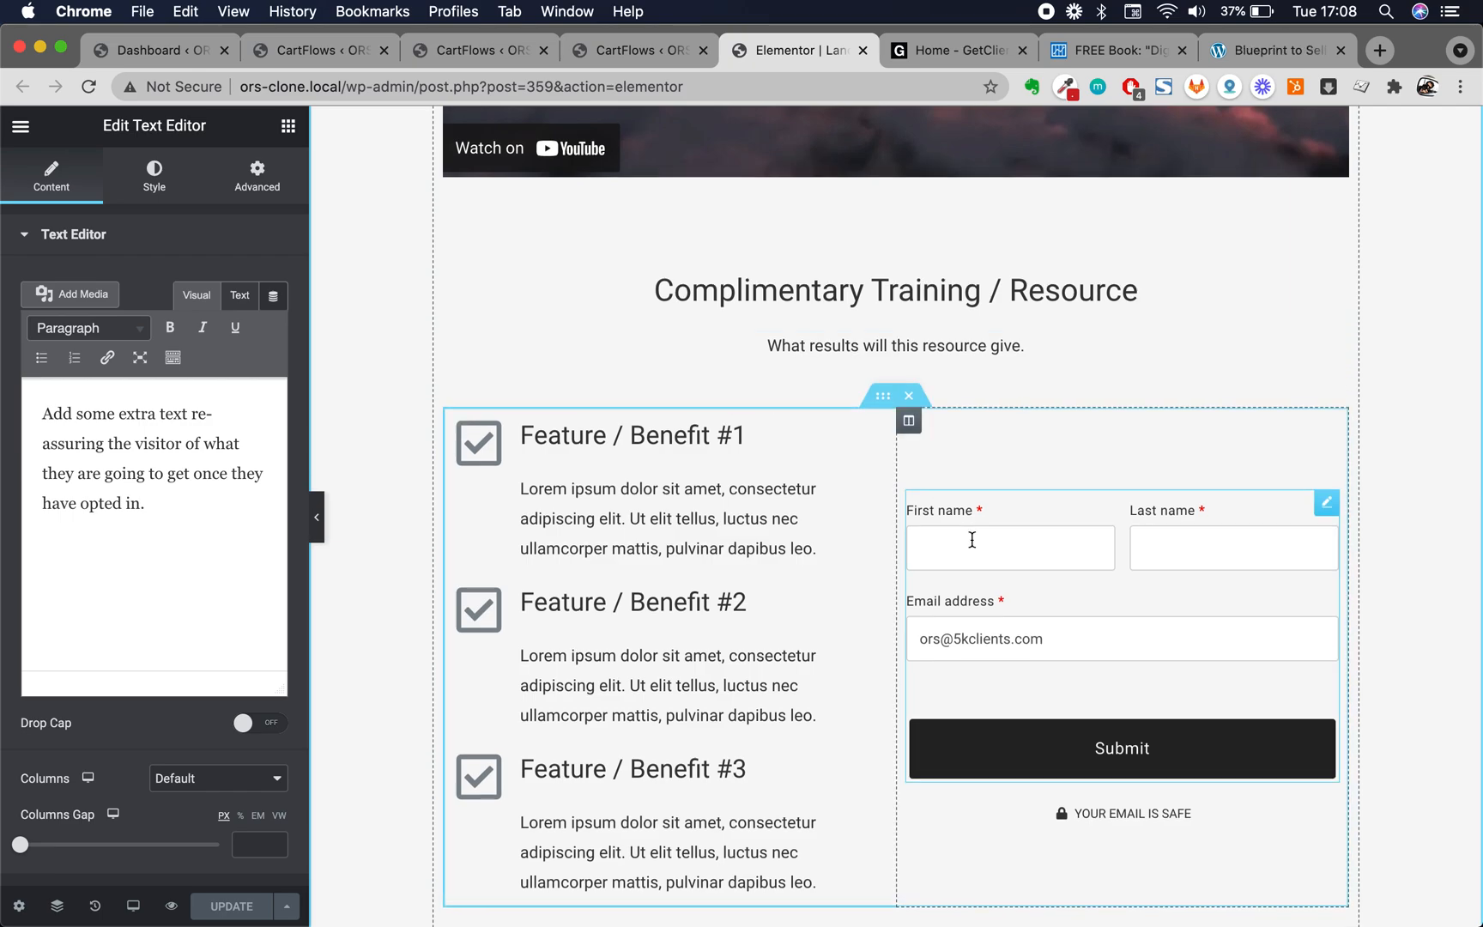
{"action": "scroll", "coordinate": [755, 463], "scroll_direction": "up", "scroll_amount": 5}
{"action": "scroll", "coordinate": [937, 536], "scroll_direction": "down", "scroll_amount": 5}
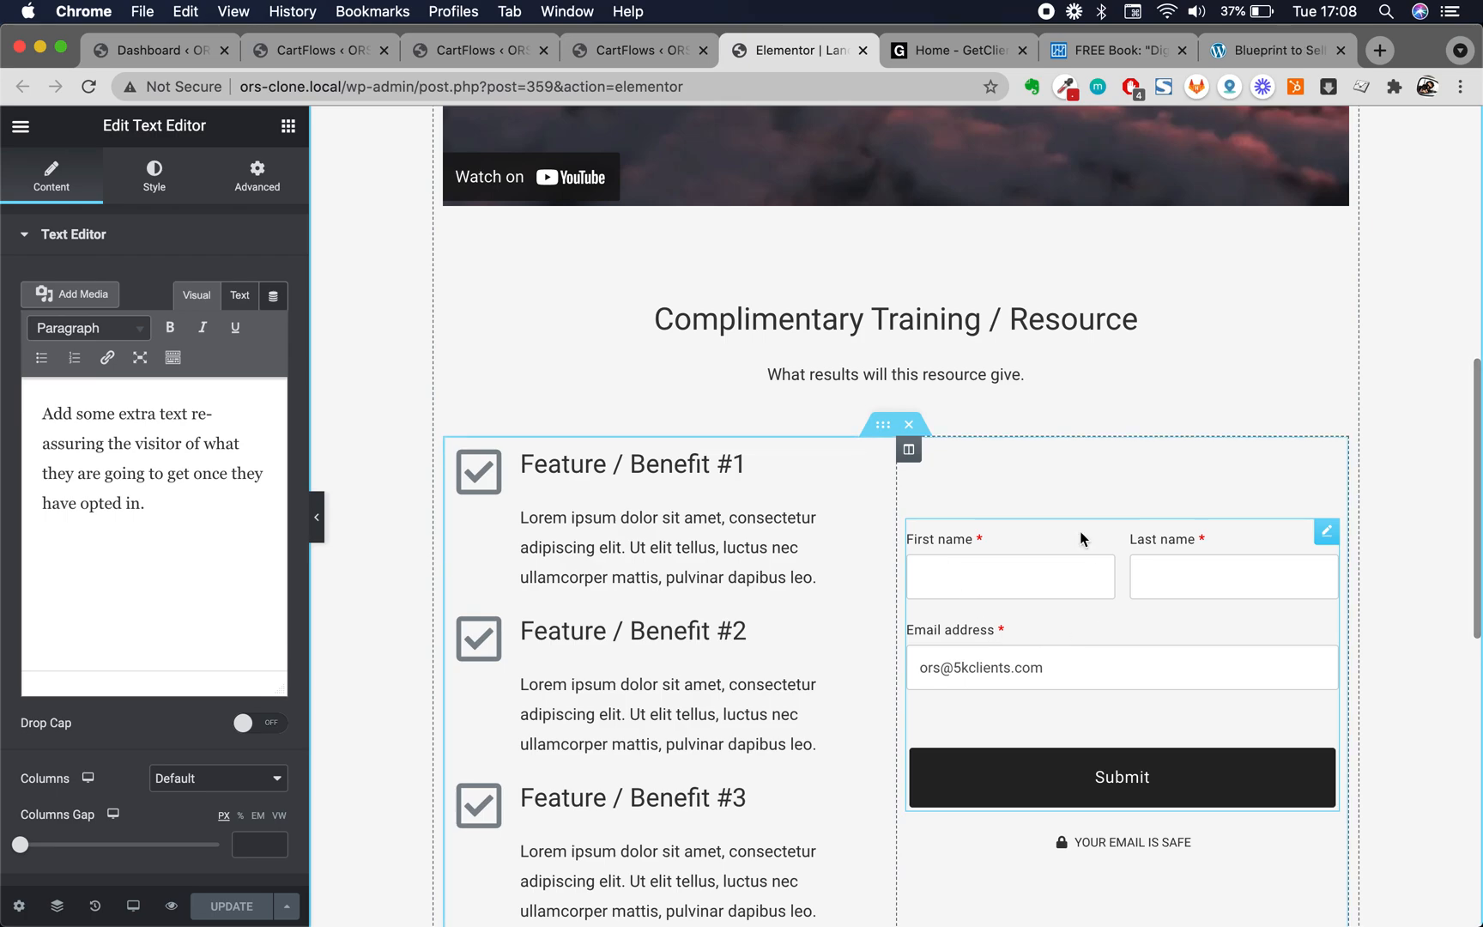
{"action": "scroll", "coordinate": [1062, 794], "scroll_direction": "down", "scroll_amount": 4}
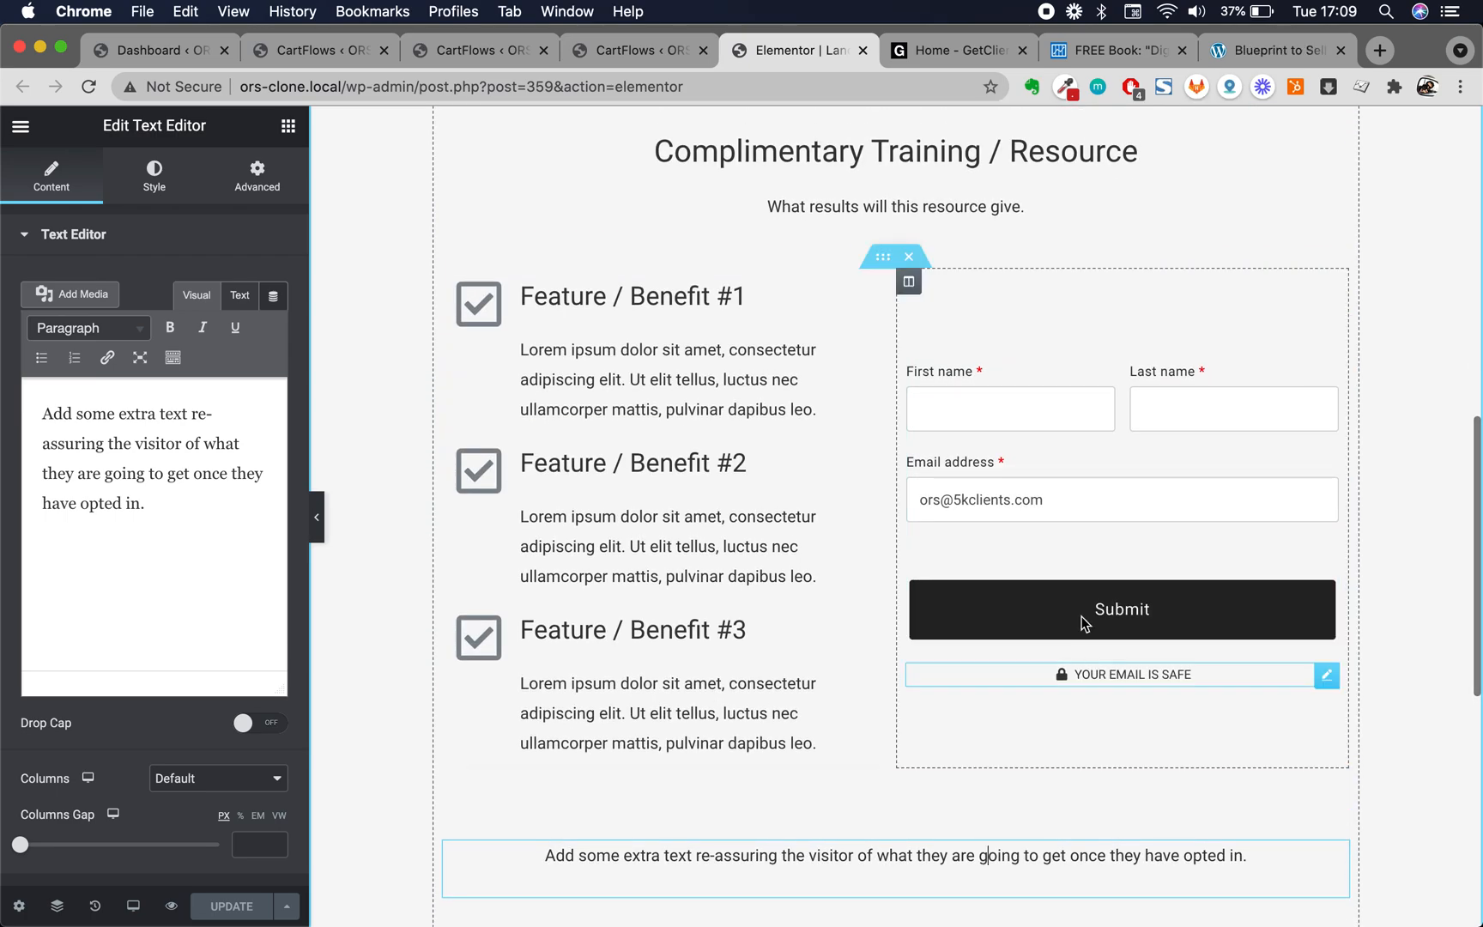
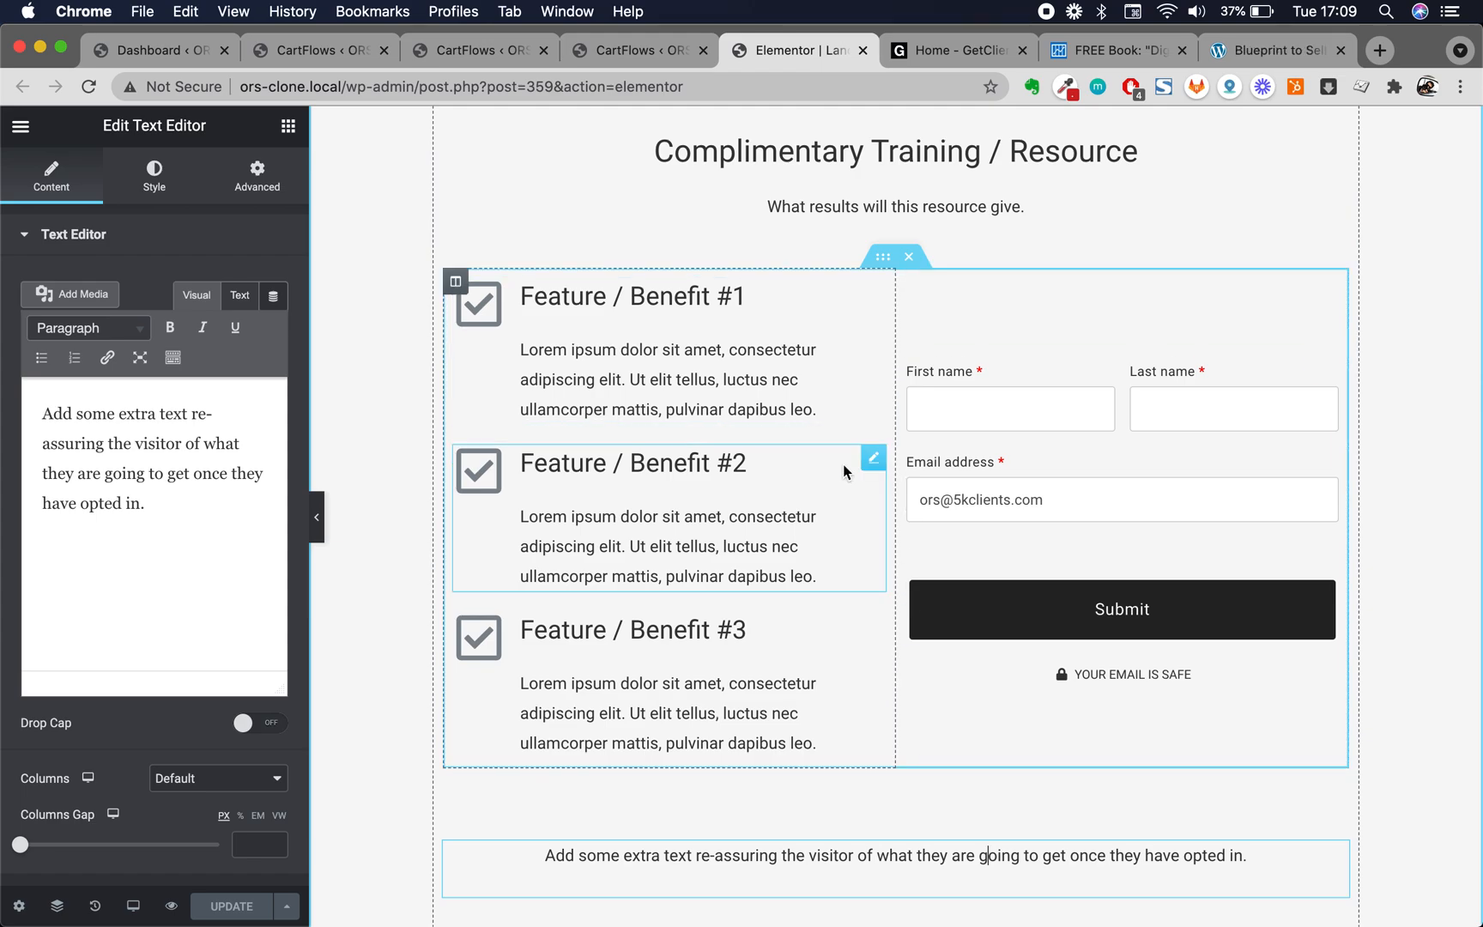
{"action": "scroll", "coordinate": [843, 468], "scroll_direction": "up", "scroll_amount": 2}
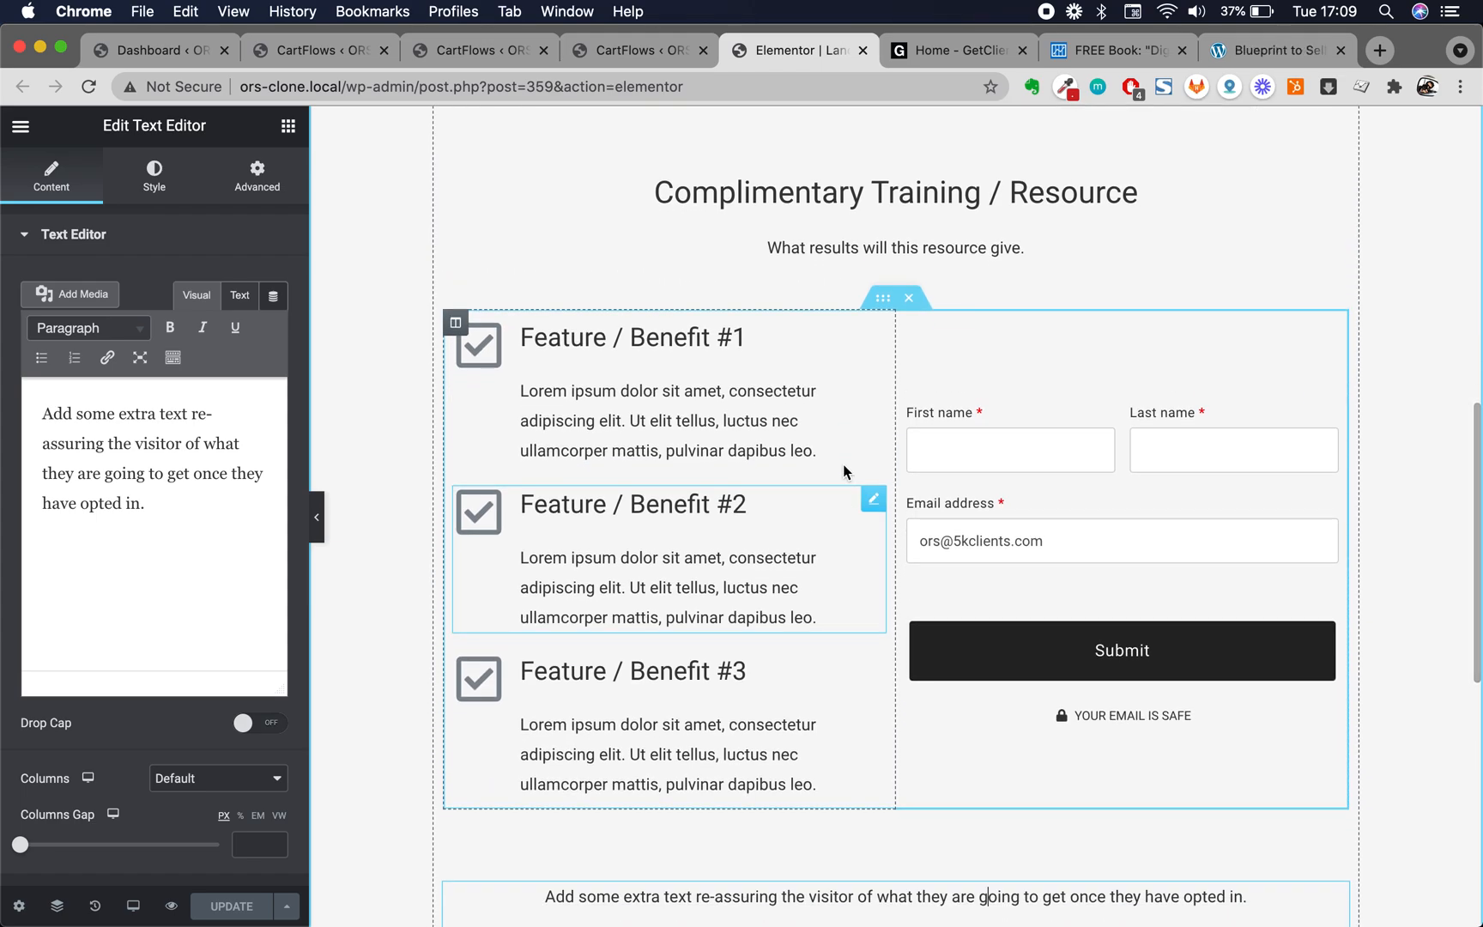
{"action": "scroll", "coordinate": [844, 470], "scroll_direction": "down", "scroll_amount": 2}
{"action": "scroll", "coordinate": [843, 470], "scroll_direction": "down", "scroll_amount": 5}
{"action": "scroll", "coordinate": [844, 470], "scroll_direction": "up", "scroll_amount": 10}
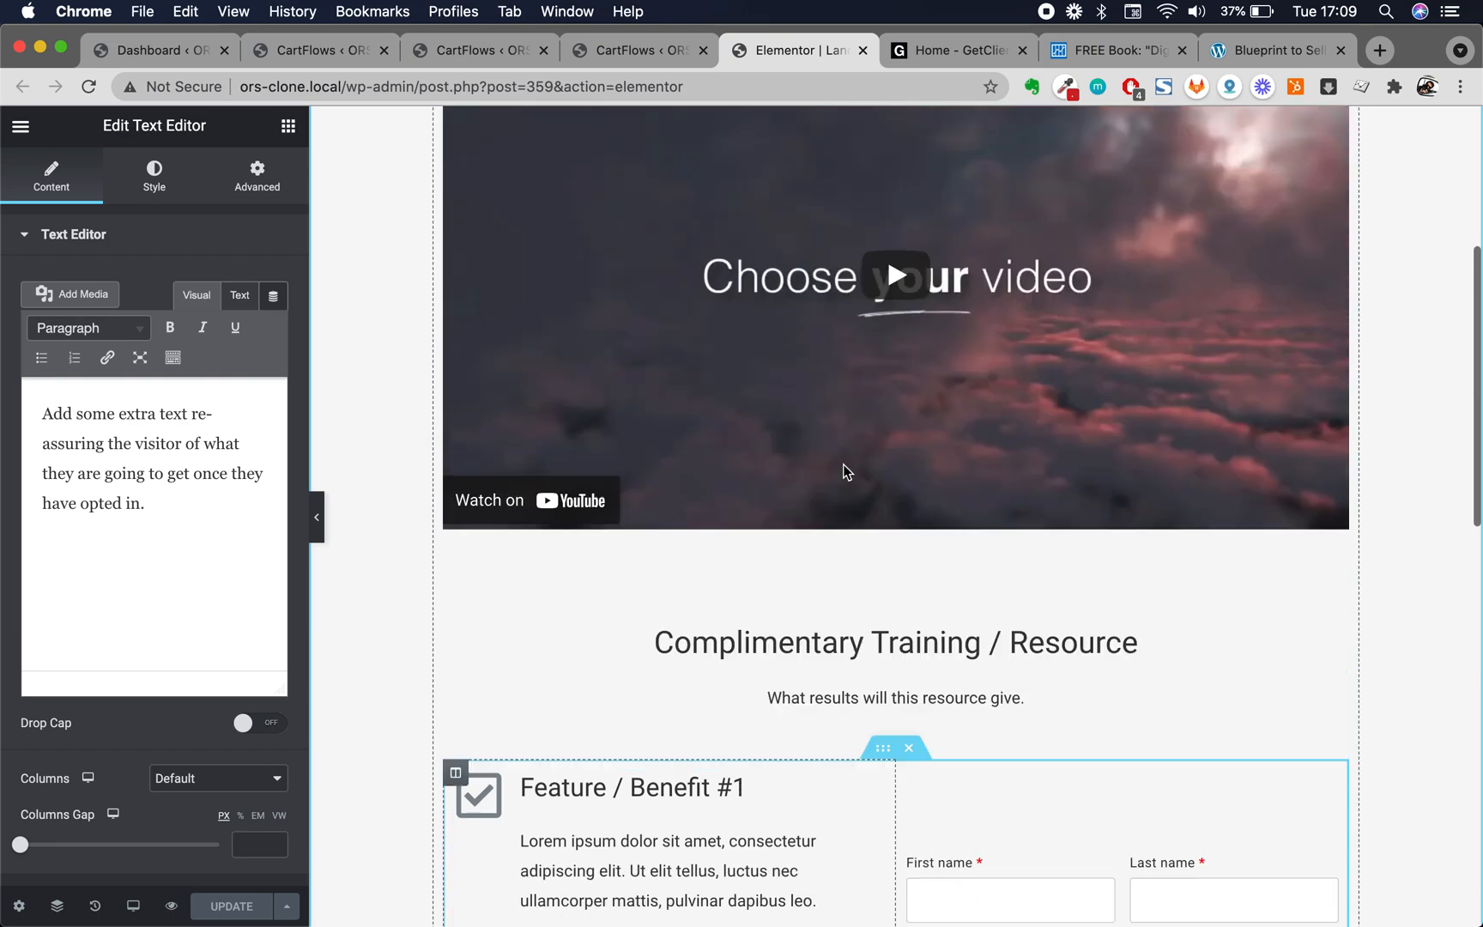
View Elementor's main settings menu, and reopen the Free Training Title heading with its full text selected
{"action": "left_click", "coordinate": [19, 126]}
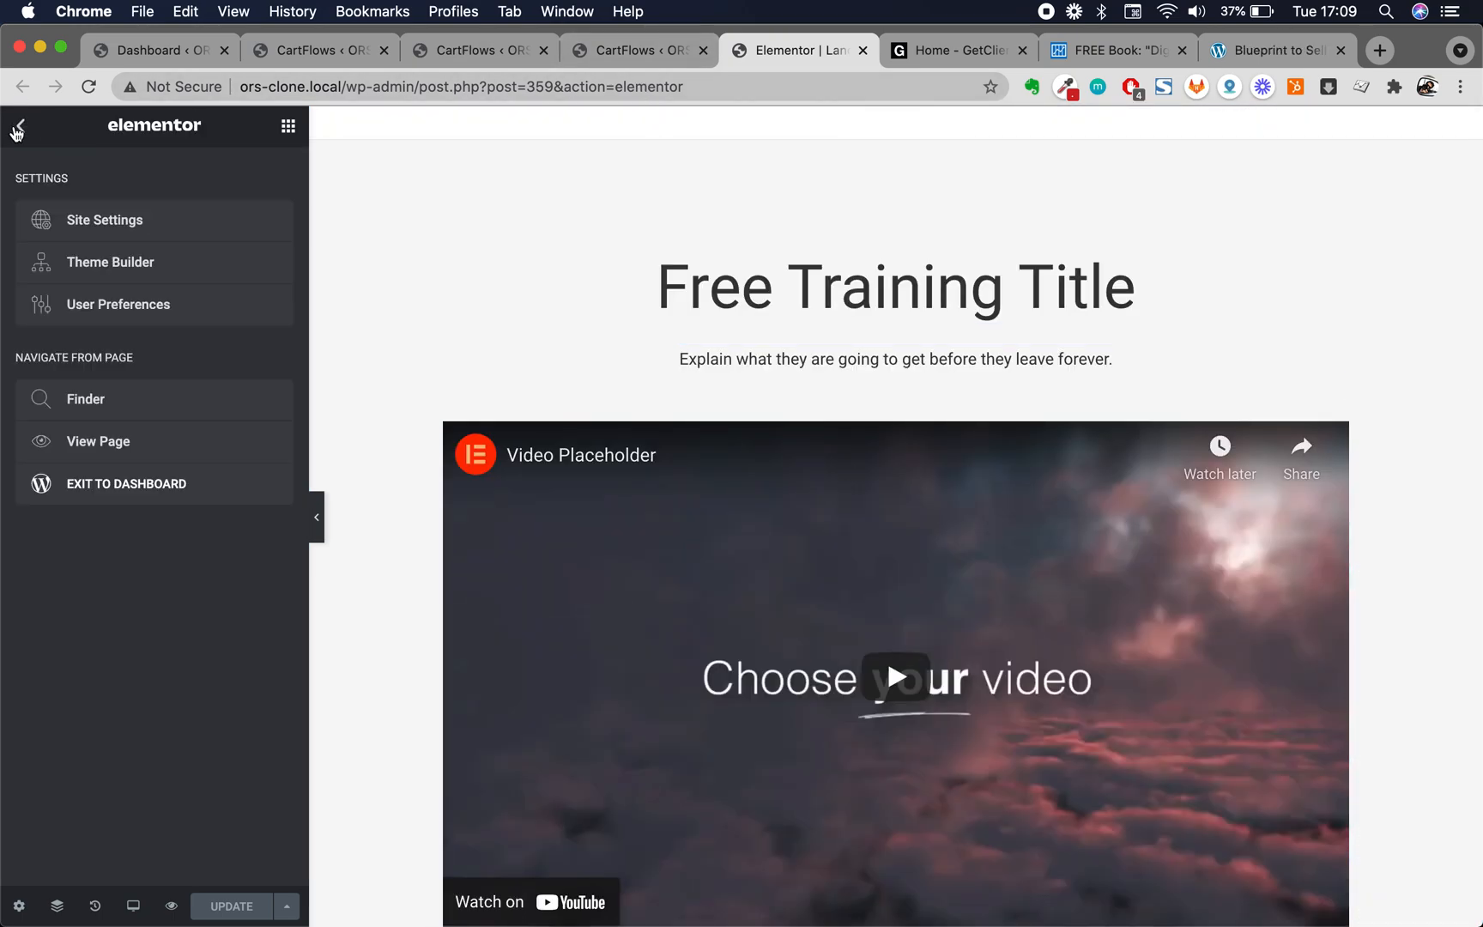
{"action": "left_click", "coordinate": [708, 273]}
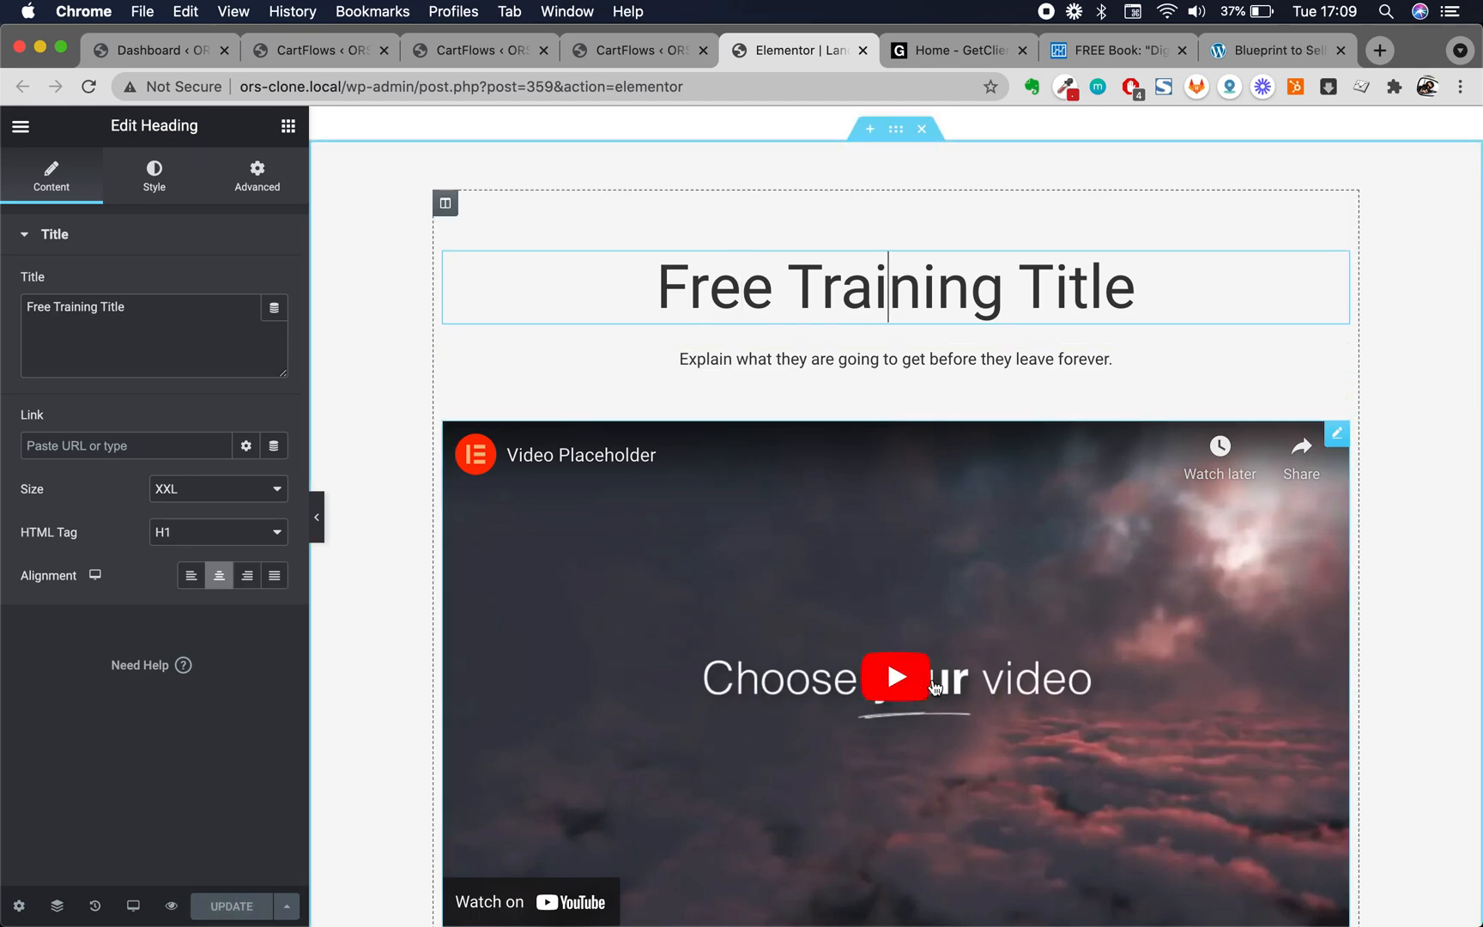
{"action": "scroll", "coordinate": [937, 691], "scroll_direction": "down", "scroll_amount": 5}
{"action": "scroll", "coordinate": [937, 687], "scroll_direction": "up", "scroll_amount": 5}
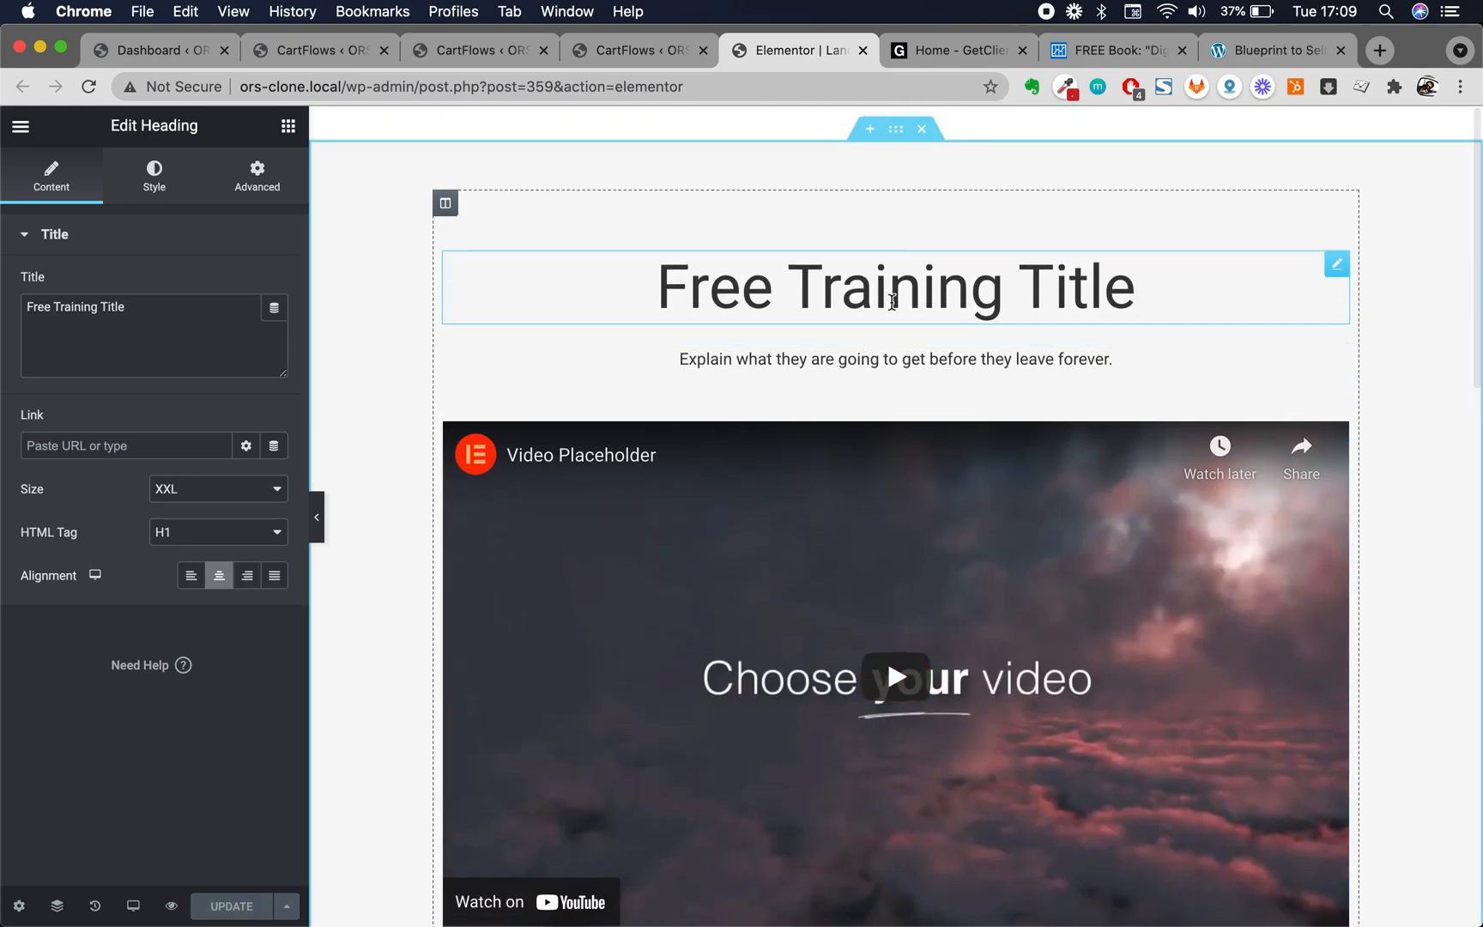
{"action": "triple_click", "coordinate": [891, 302]}
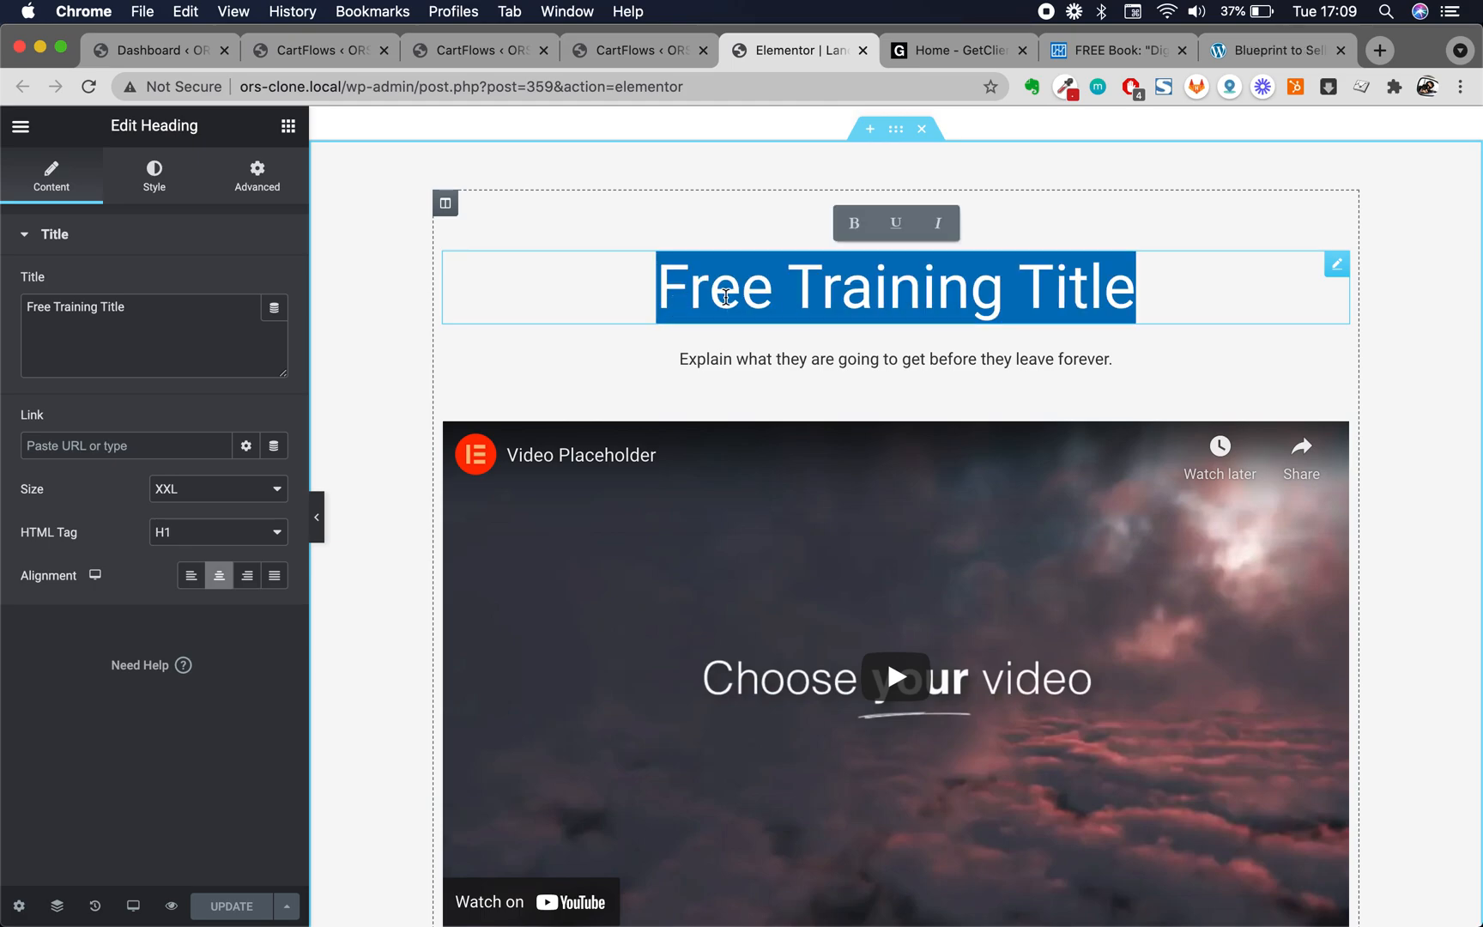
Set the Free Training Title heading's text colour to the custom red #B62E2E, after viewing the global colours
{"action": "left_click", "coordinate": [725, 296]}
{"action": "triple_click", "coordinate": [725, 296]}
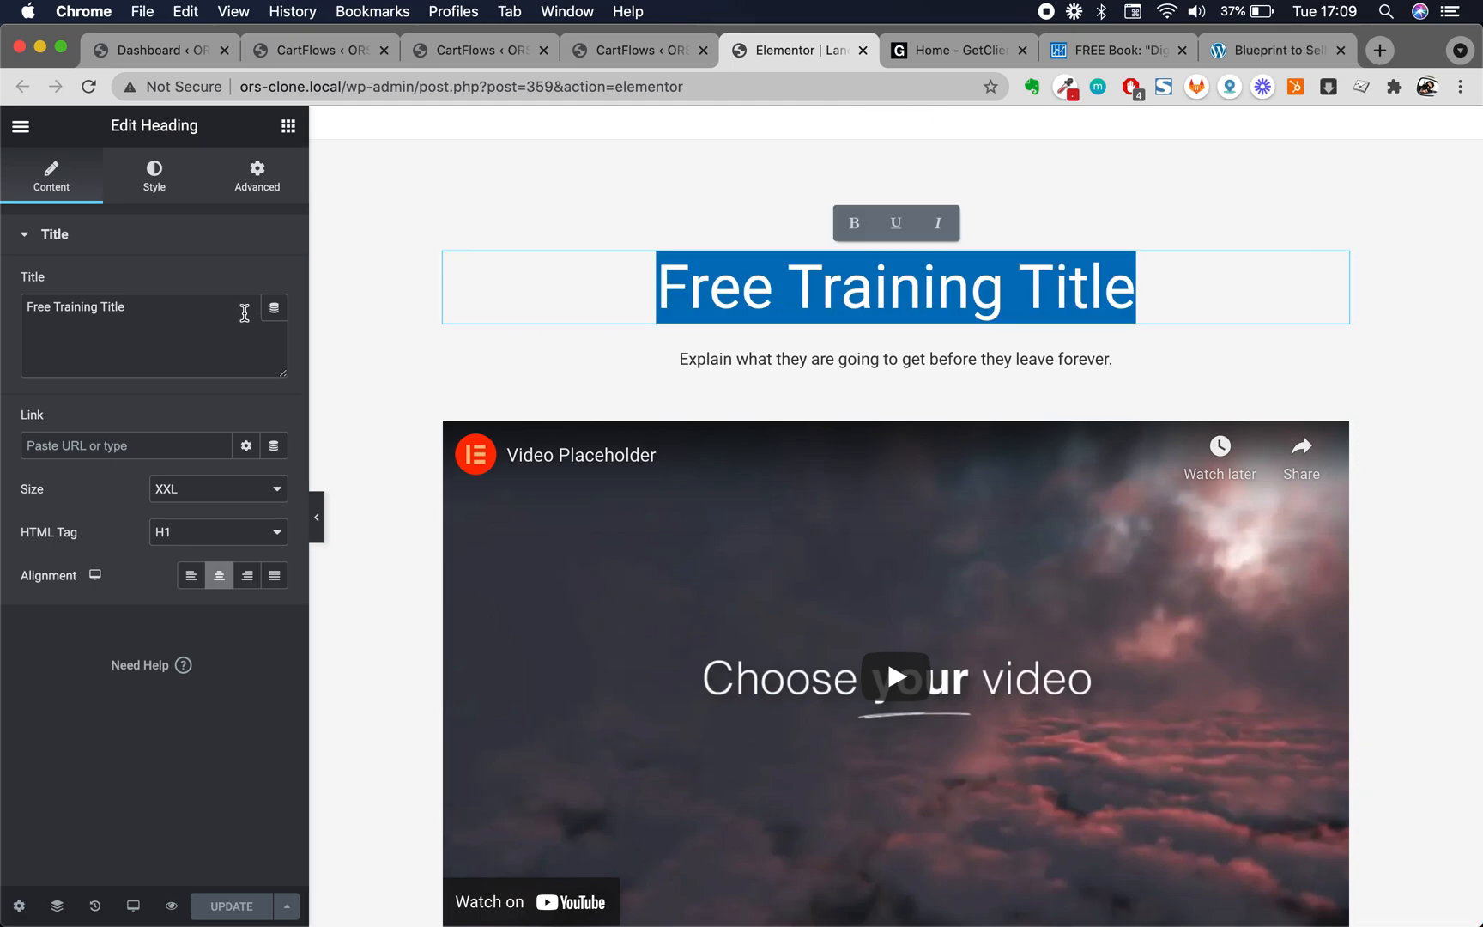
{"action": "left_click", "coordinate": [157, 179]}
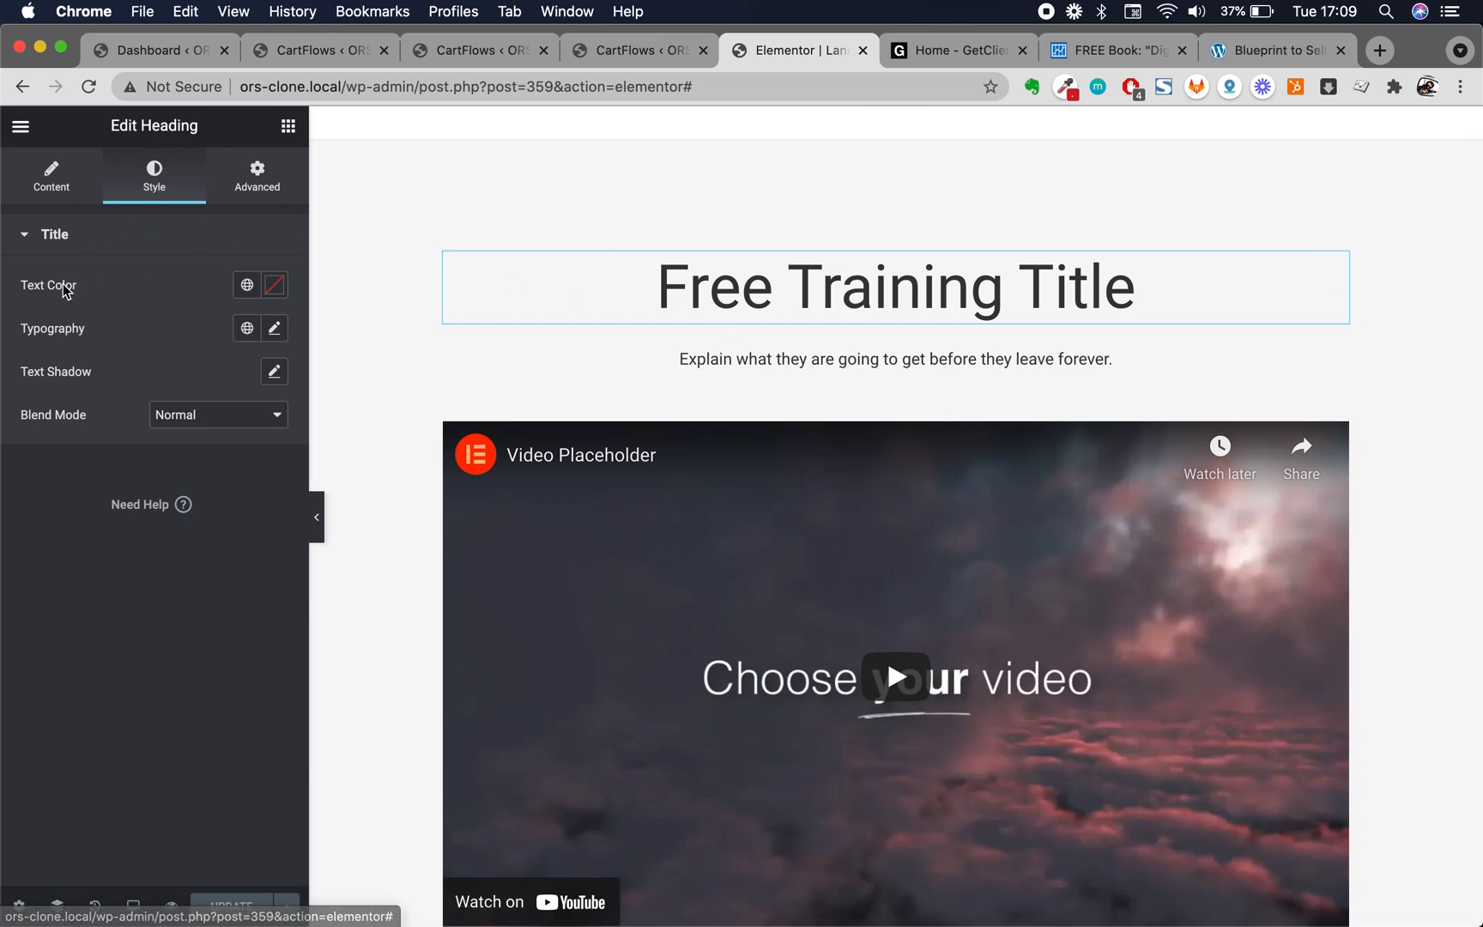
{"action": "left_click", "coordinate": [247, 286]}
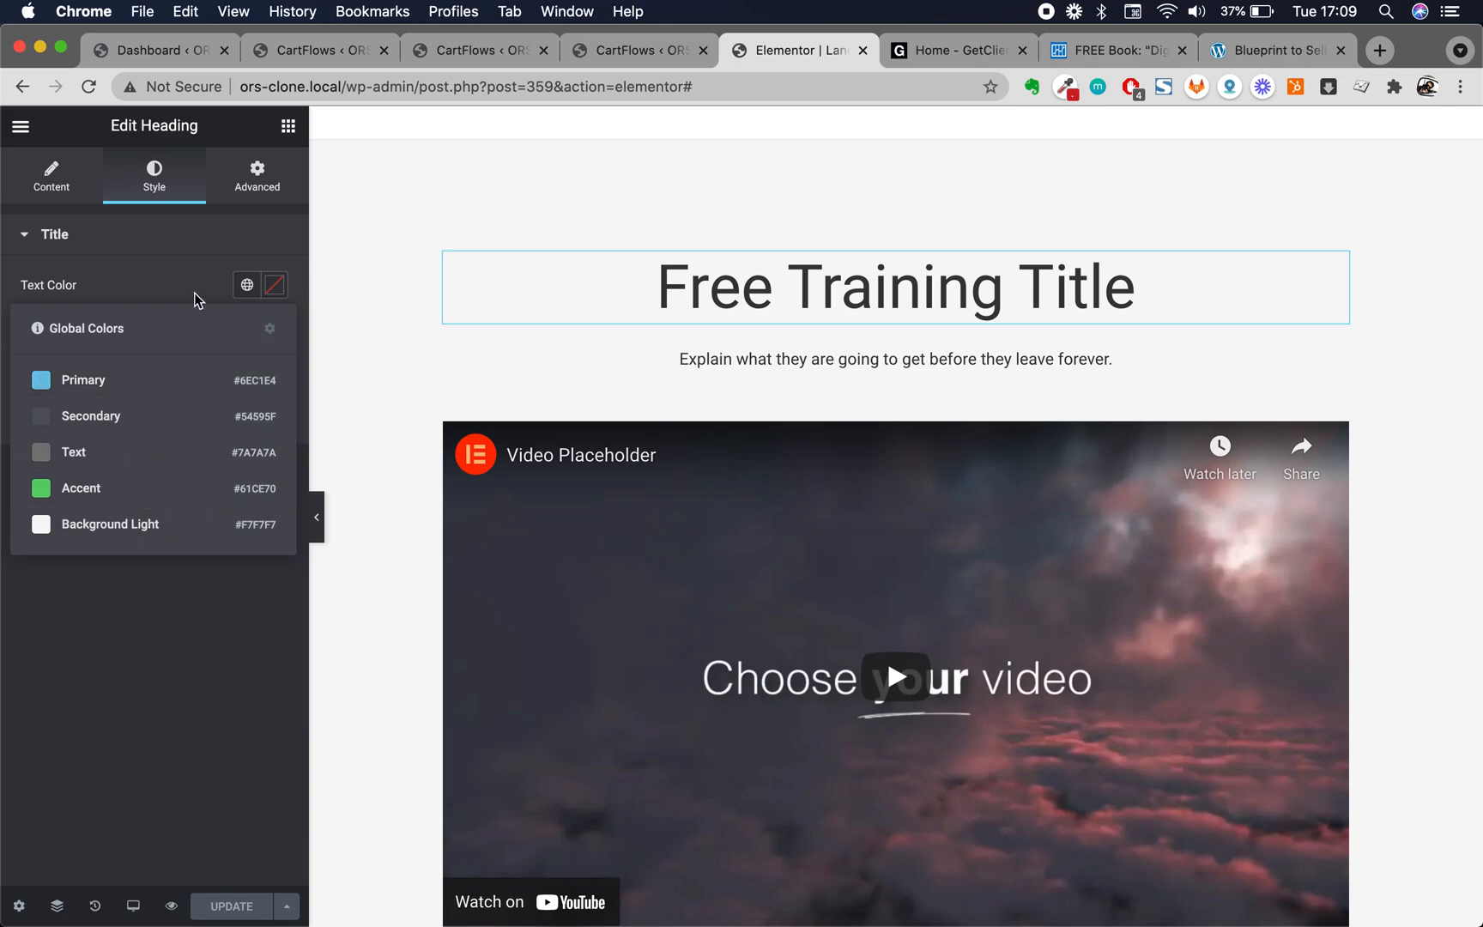
{"action": "left_click", "coordinate": [247, 285]}
{"action": "left_click", "coordinate": [273, 286]}
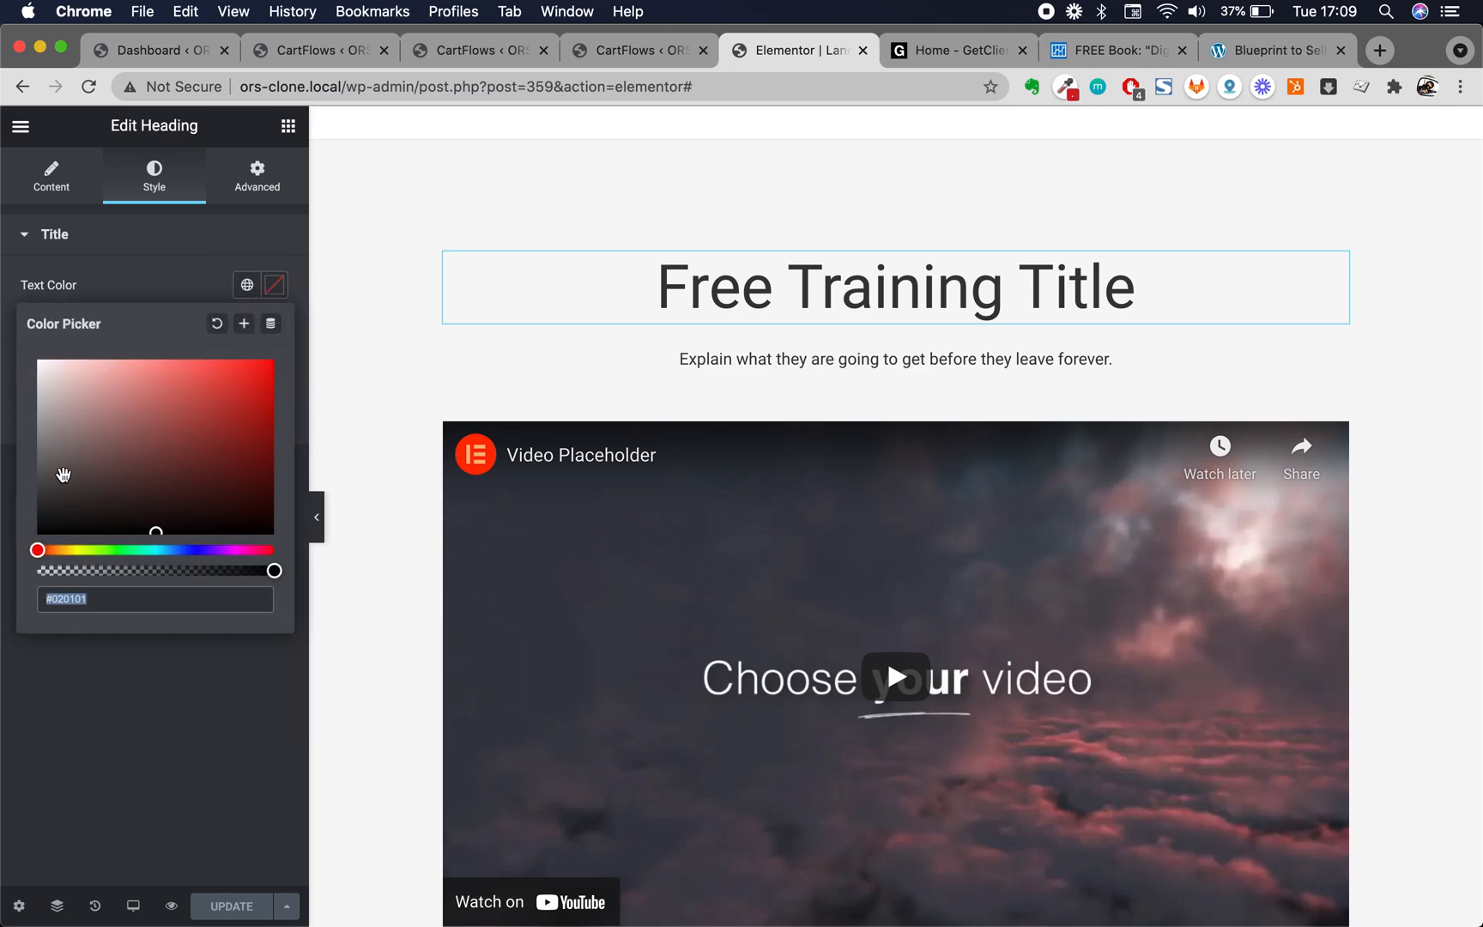
{"action": "left_click", "coordinate": [165, 287]}
{"action": "left_click", "coordinate": [273, 286]}
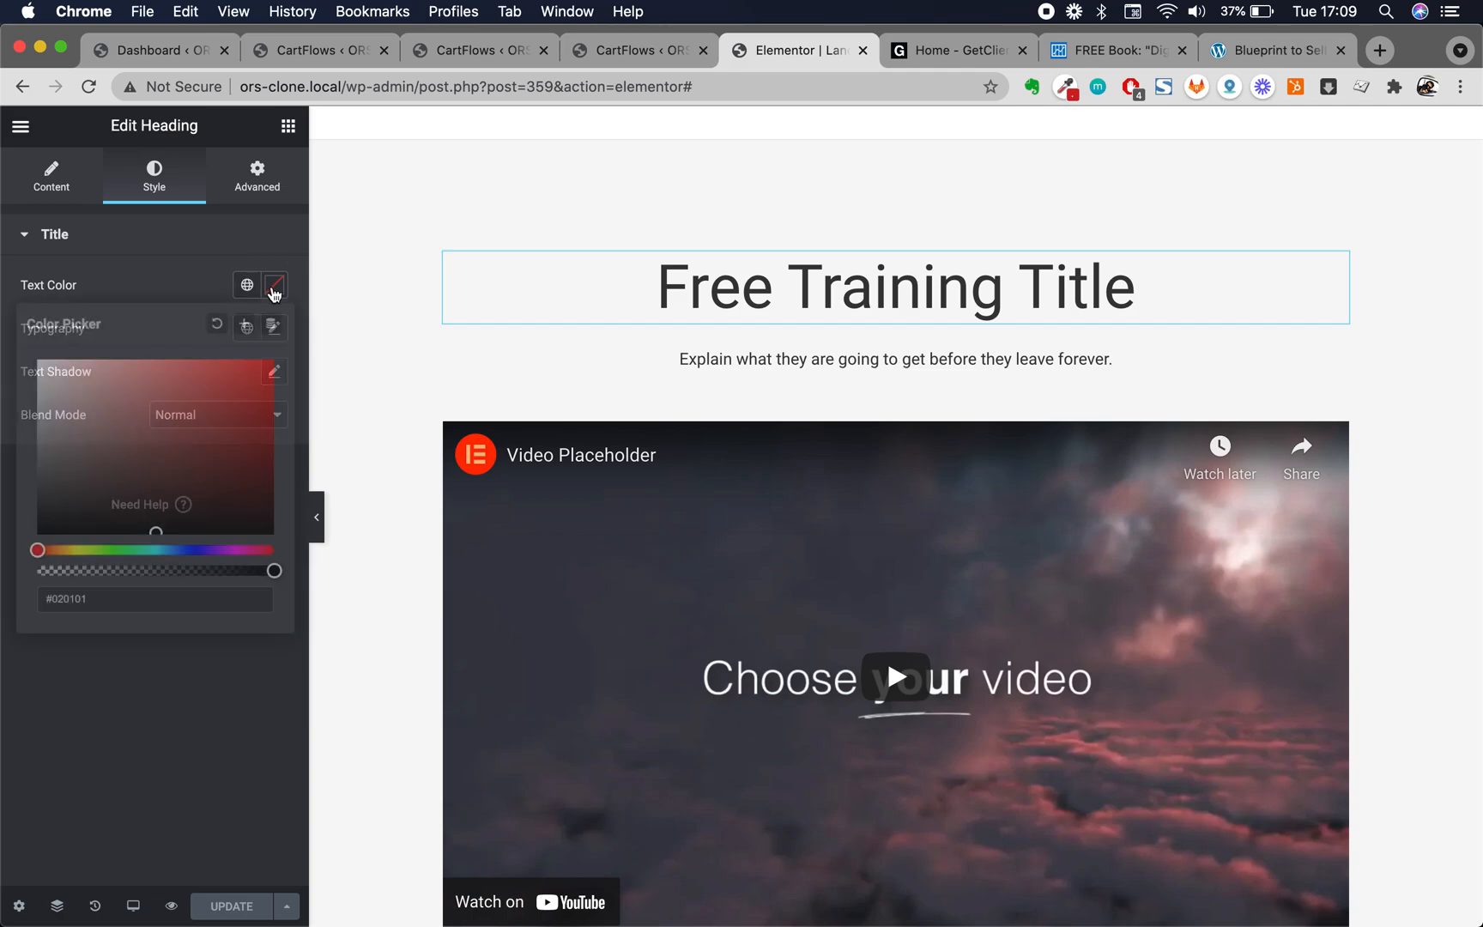
{"action": "left_click", "coordinate": [215, 411]}
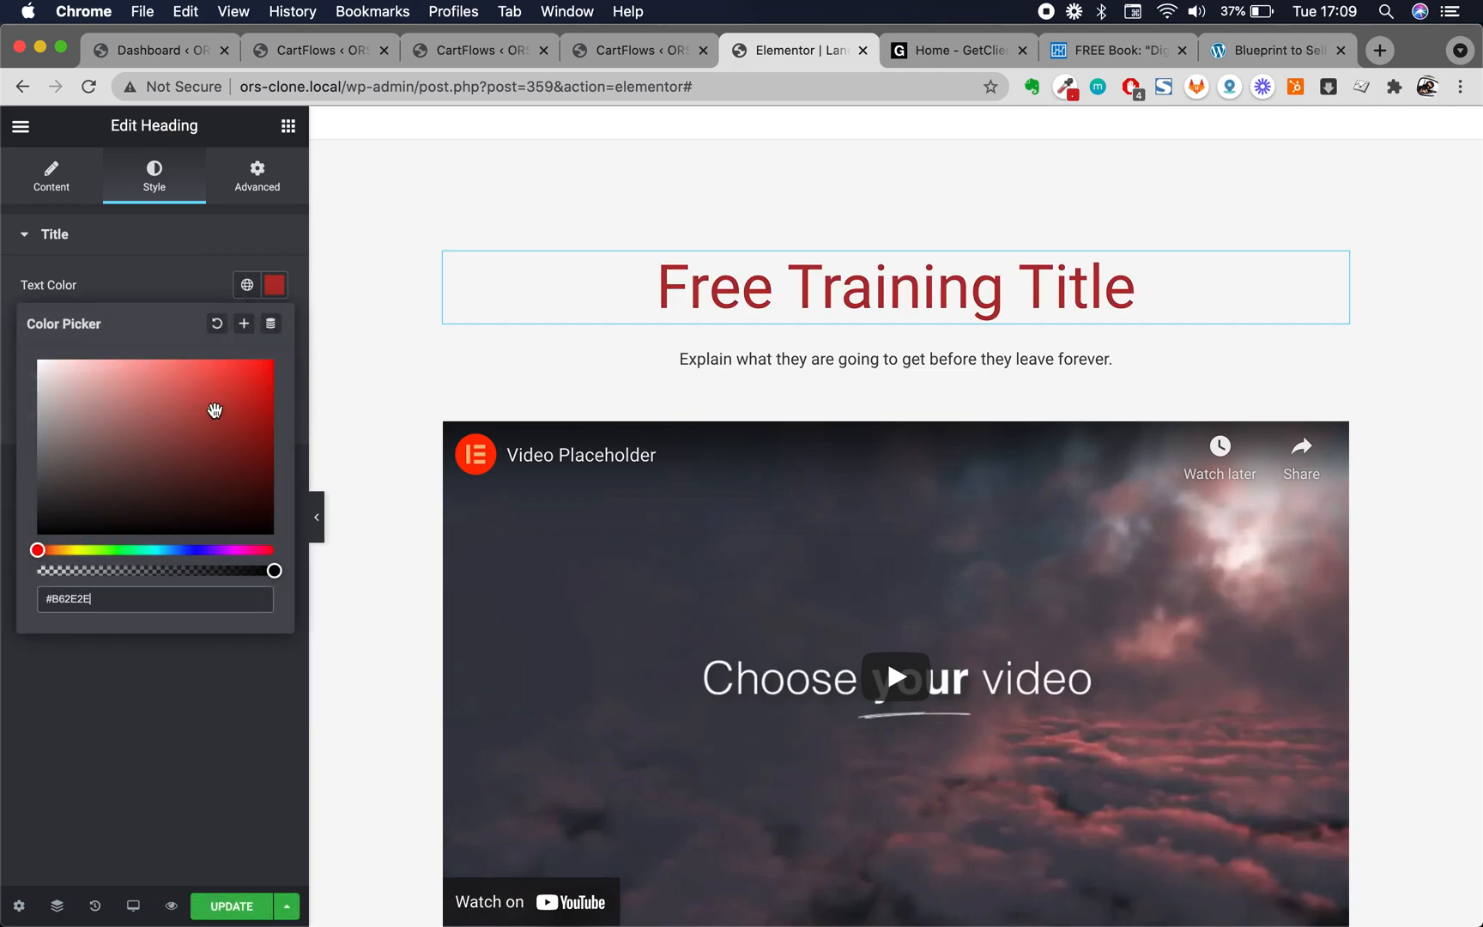
{"action": "left_click", "coordinate": [203, 285]}
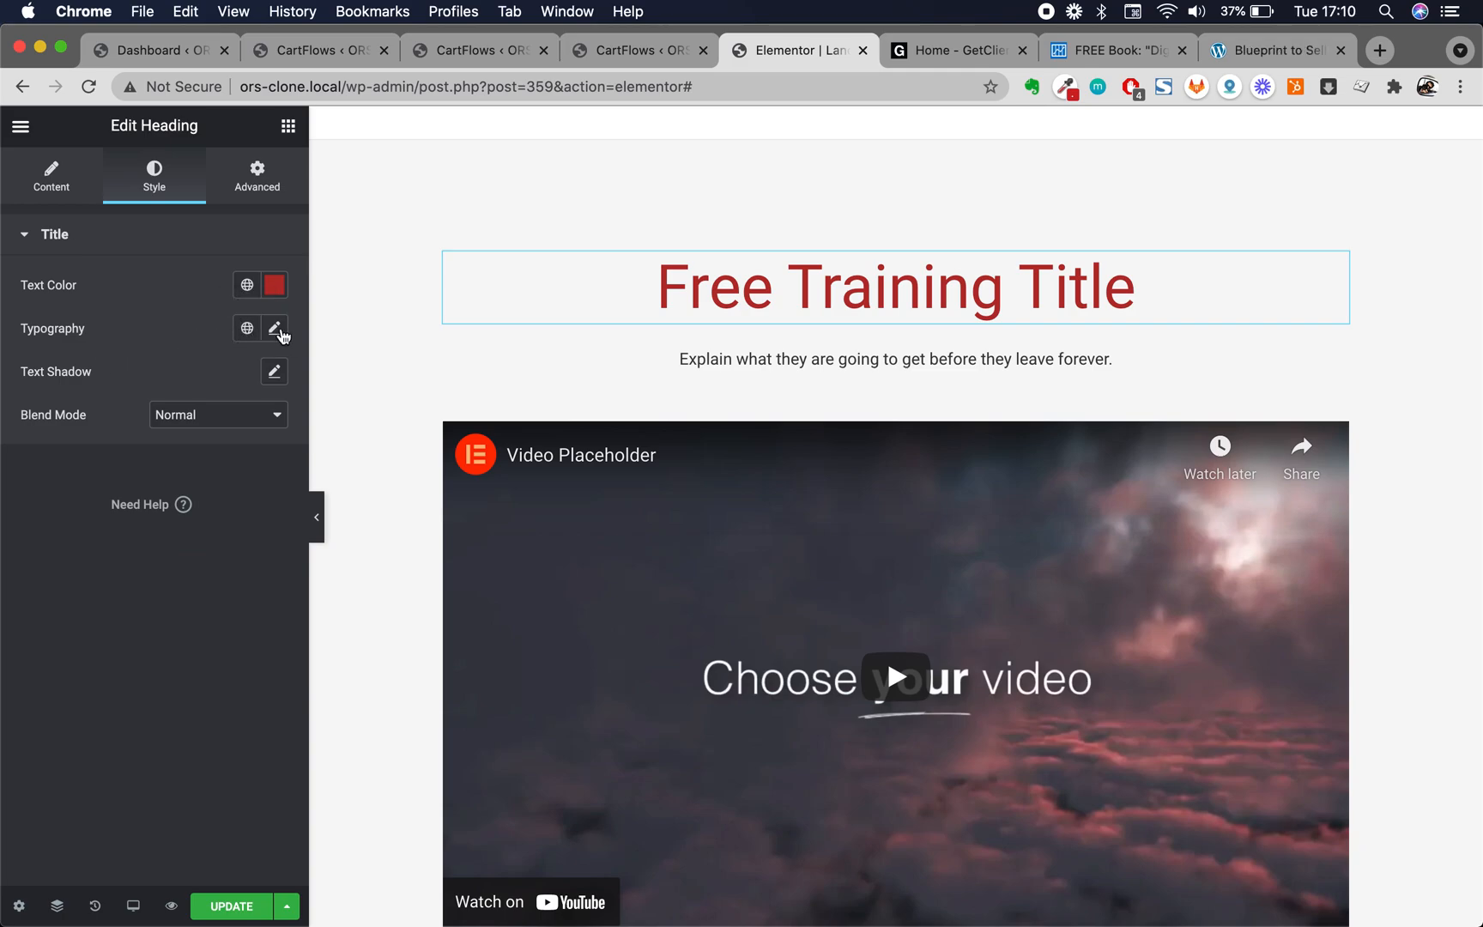
Try a font size of 1.2 em for the heading and change it to 2.1 em
{"action": "left_click", "coordinate": [281, 334]}
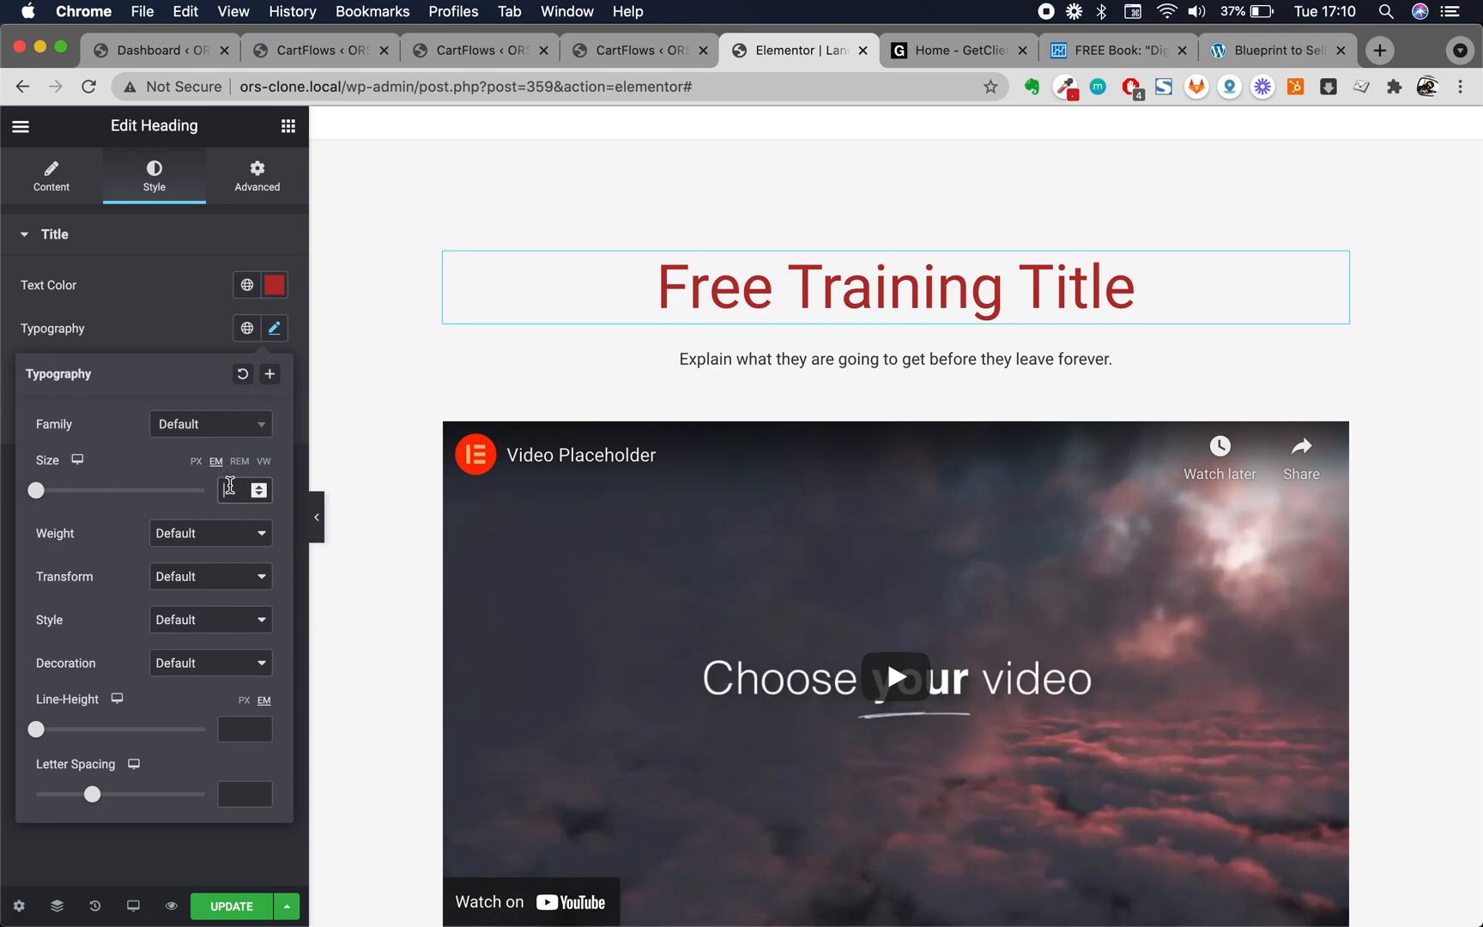
{"action": "type", "text": "1.2"}
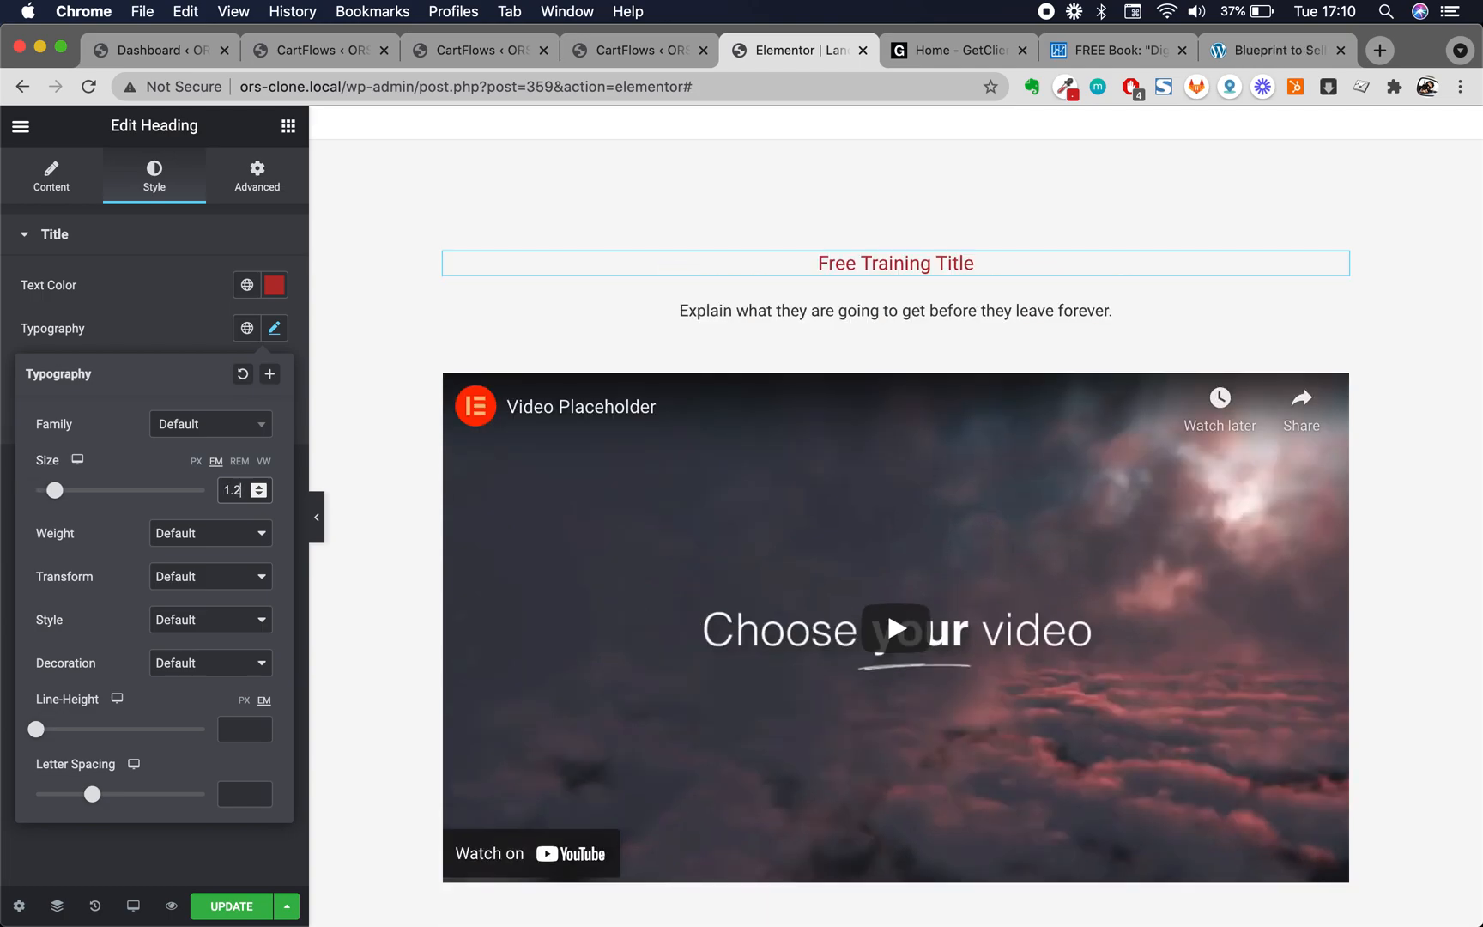
{"action": "key", "text": "BackSpace"}
{"action": "key", "text": "BackSpace"}
{"action": "type", "text": "2"}
{"action": "key", "text": "BackSpace"}
{"action": "key", "text": "BackSpace"}
{"action": "type", "text": "2"}
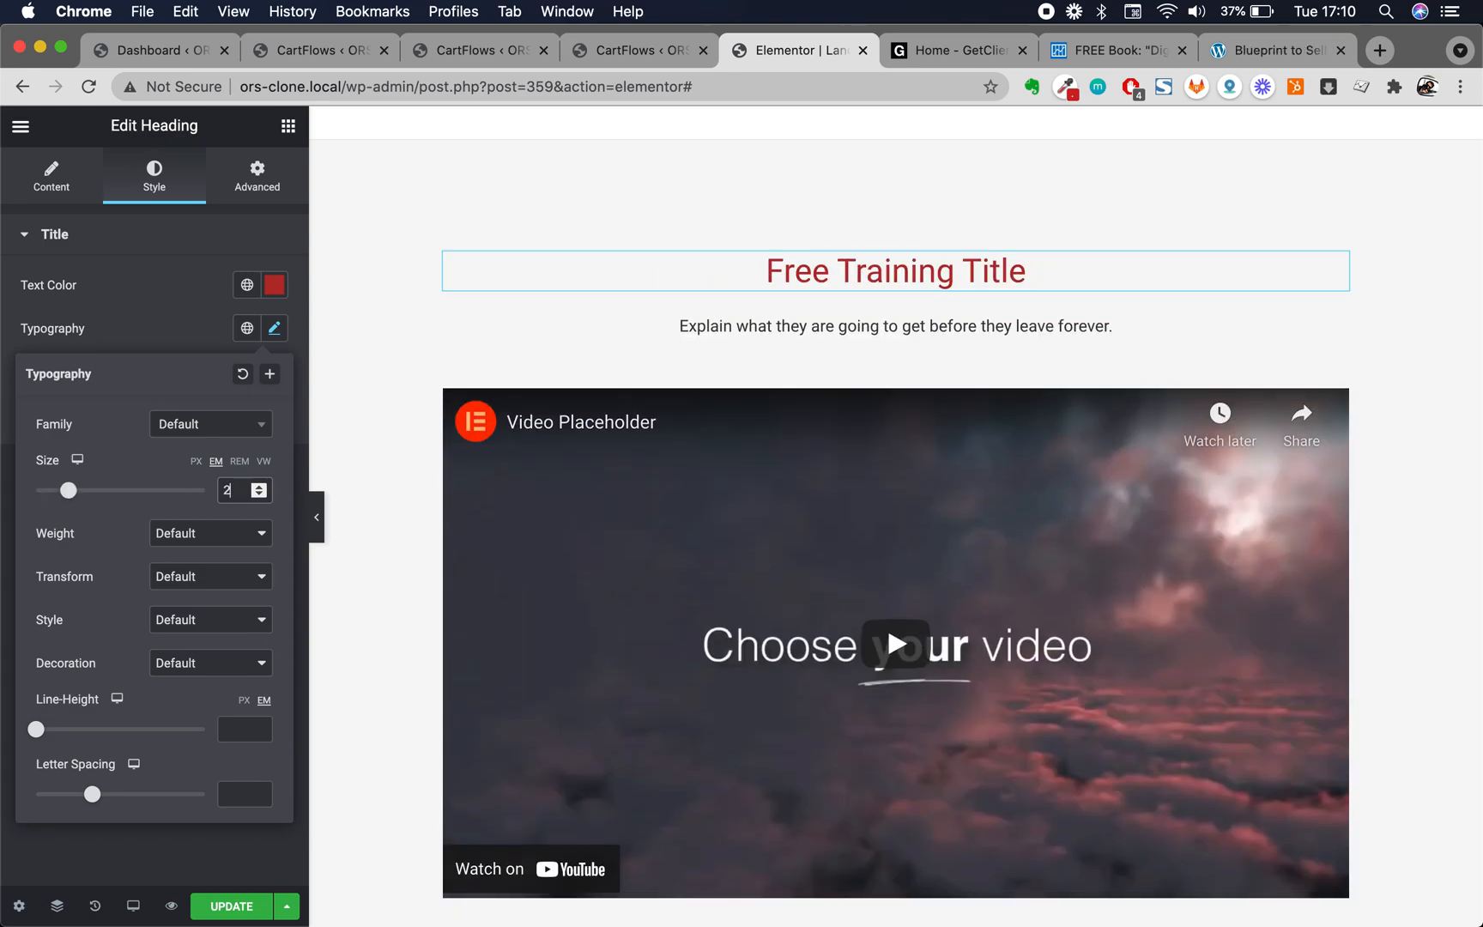
{"action": "type", "text": ".1"}
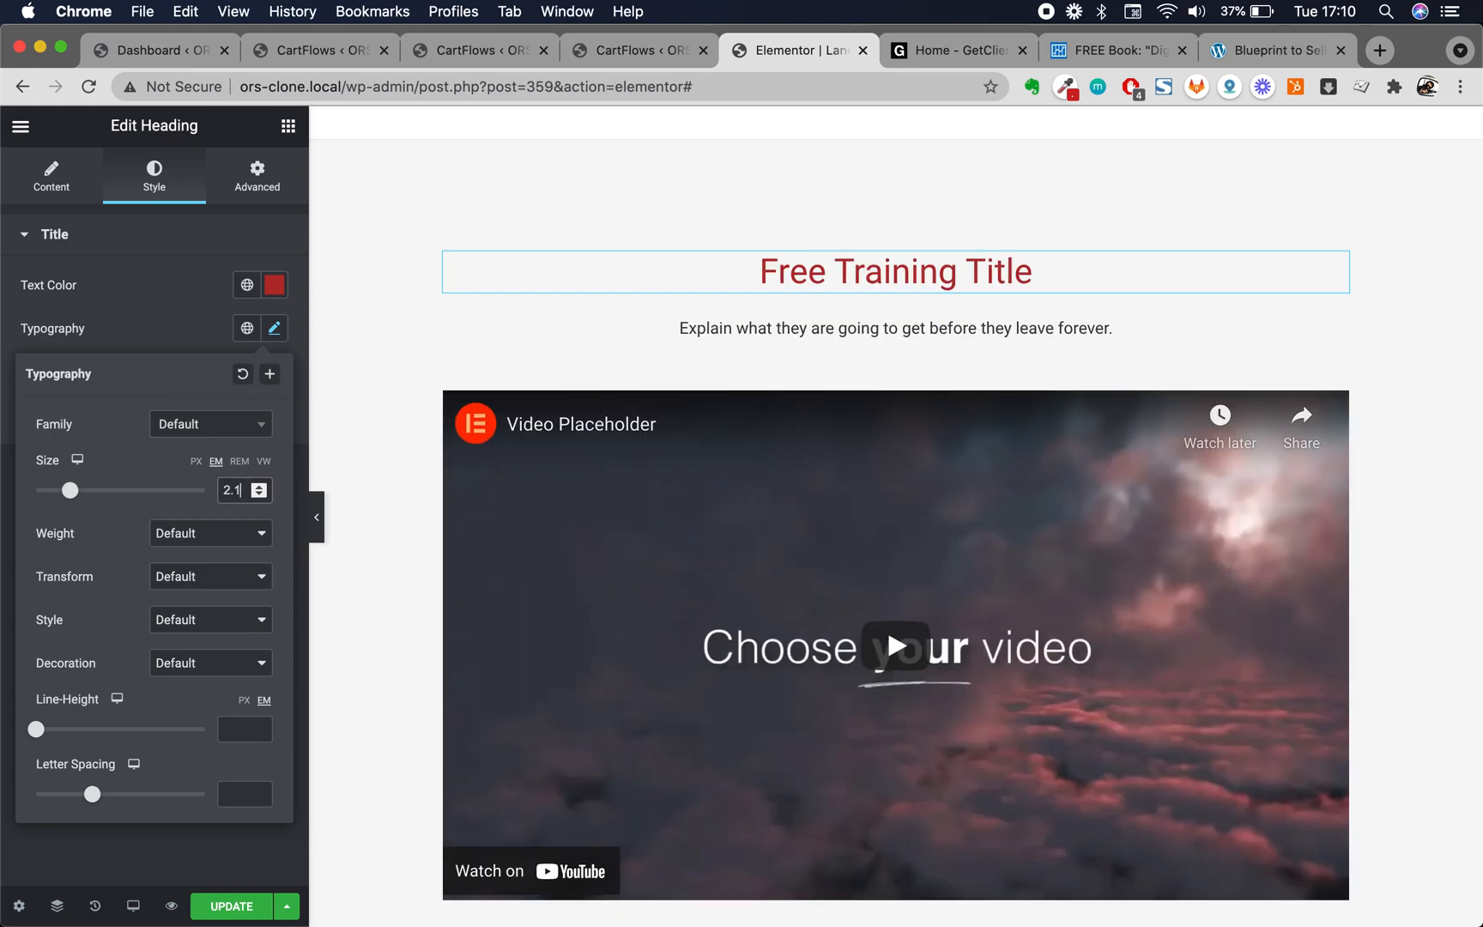
Raise the heading's font size in small increments to 3.3 em
{"action": "key", "text": "Up"}
{"action": "key", "text": "Up"}
{"action": "key", "text": "Up"}
{"action": "key", "text": "Up"}
{"action": "key", "text": "Up"}
{"action": "key", "text": "Up"}
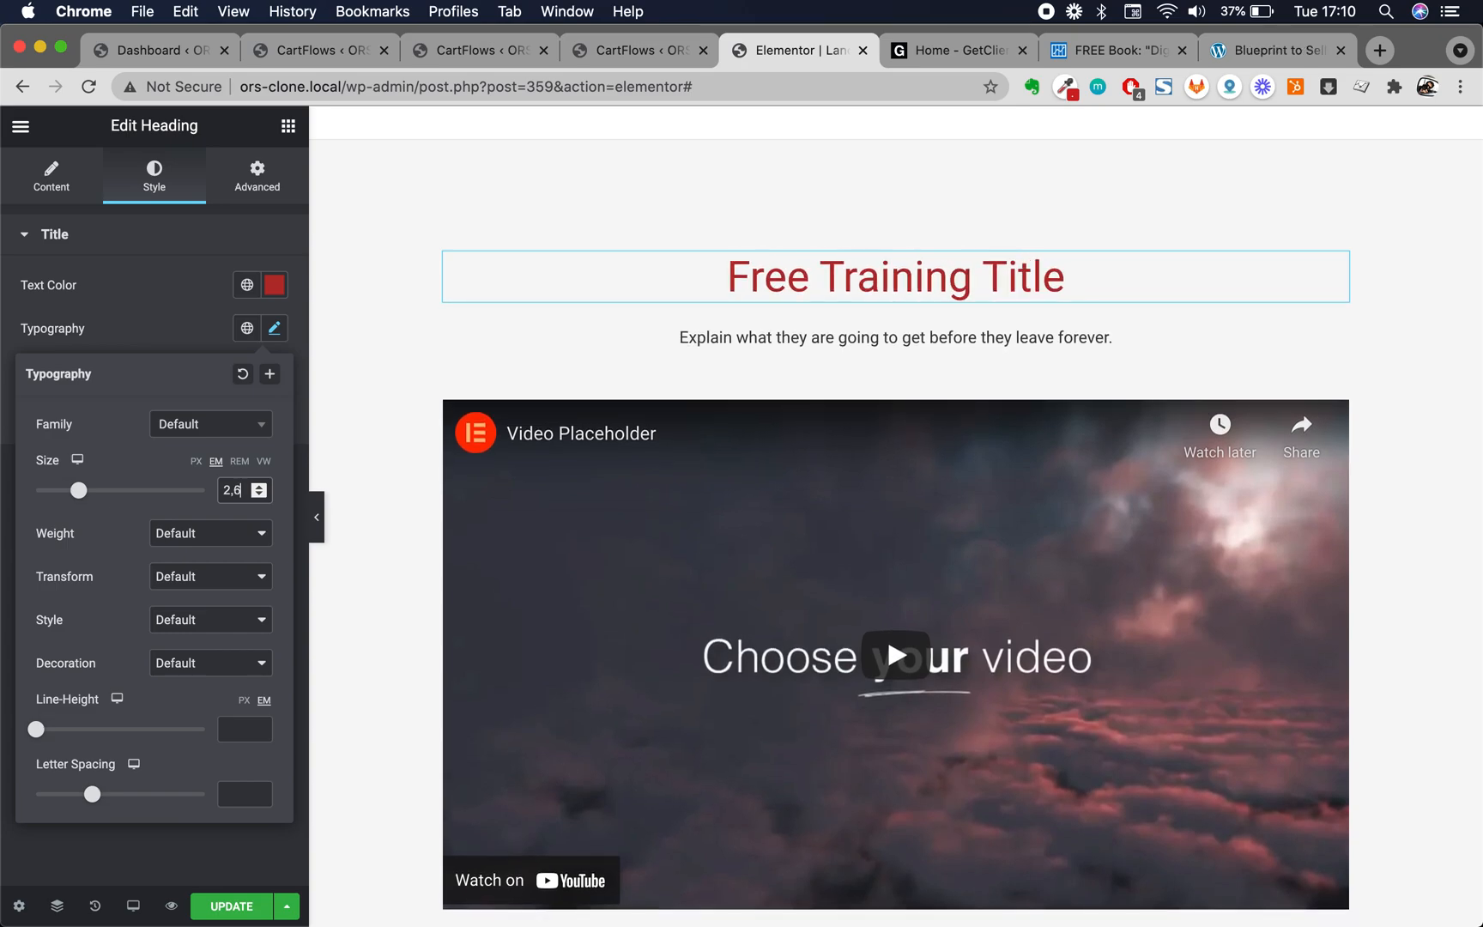
{"action": "key", "text": "Up"}
{"action": "key", "text": "Up"}
{"action": "key", "text": "Up"}
{"action": "key", "text": "Up"}
{"action": "key", "text": "Up"}
{"action": "key", "text": "Up"}
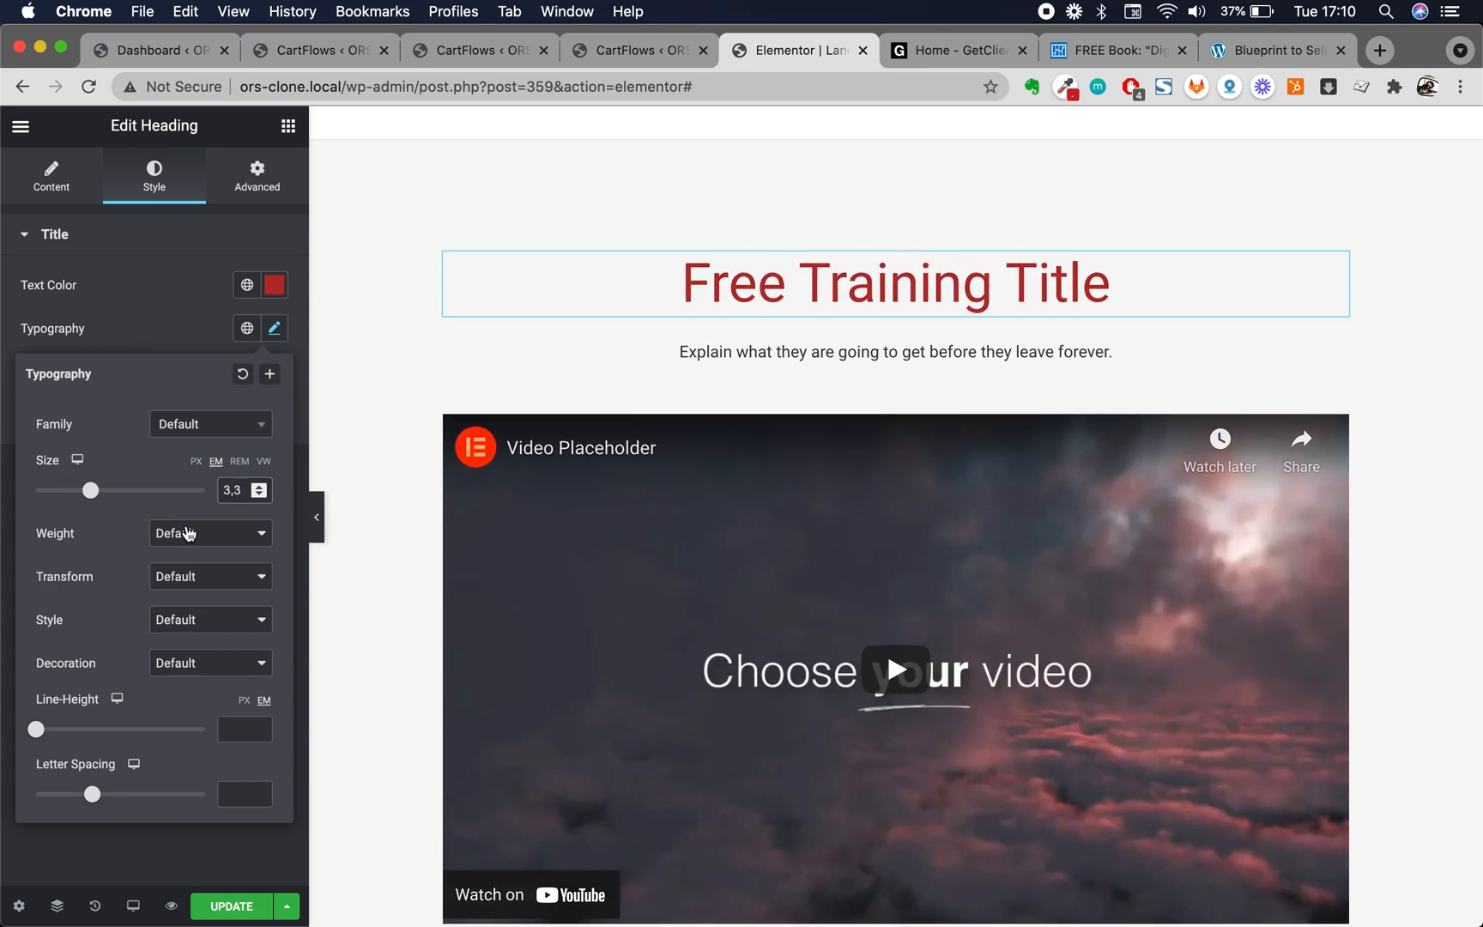
View the font weight options, leave the weight at Default, and make the whole heading text bold with inline formatting
{"action": "left_click", "coordinate": [207, 531]}
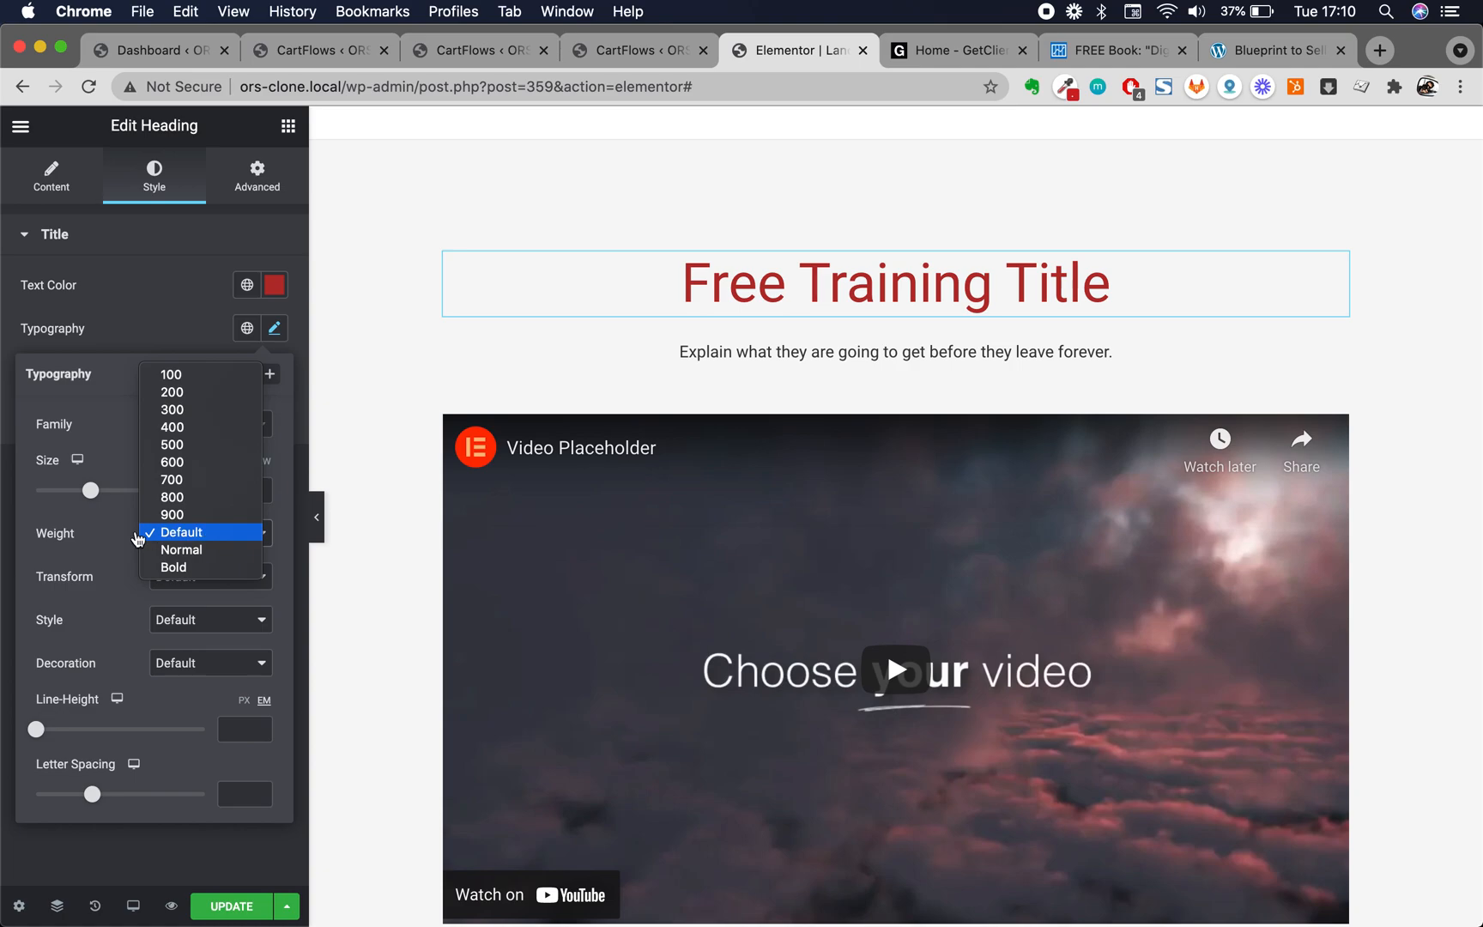
{"action": "left_click", "coordinate": [148, 532]}
{"action": "triple_click", "coordinate": [835, 254]}
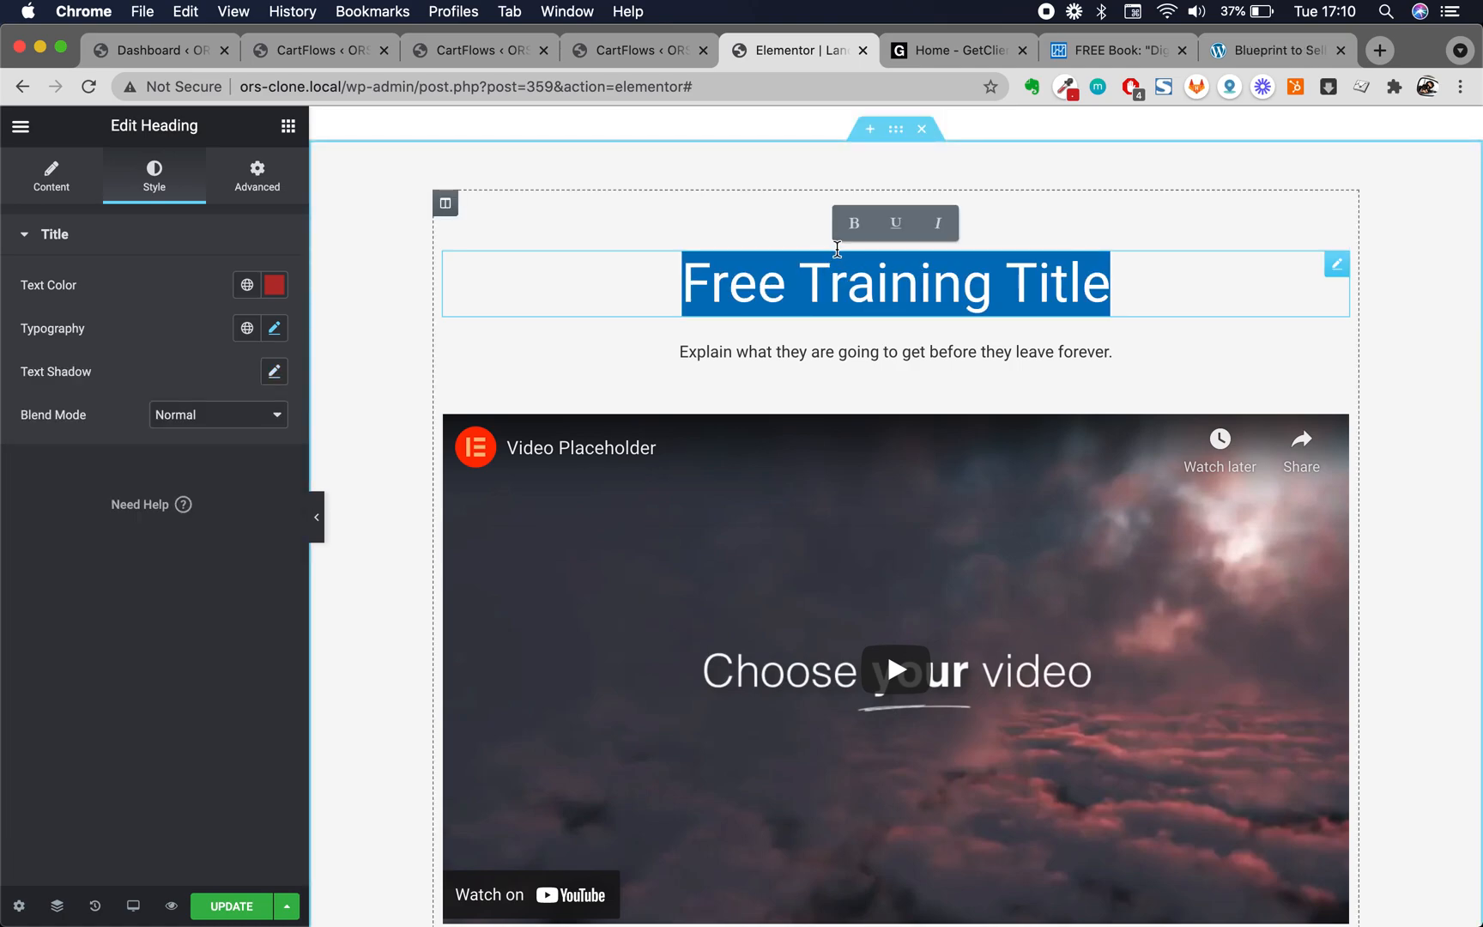
{"action": "left_click", "coordinate": [851, 222]}
{"action": "left_click", "coordinate": [820, 299]}
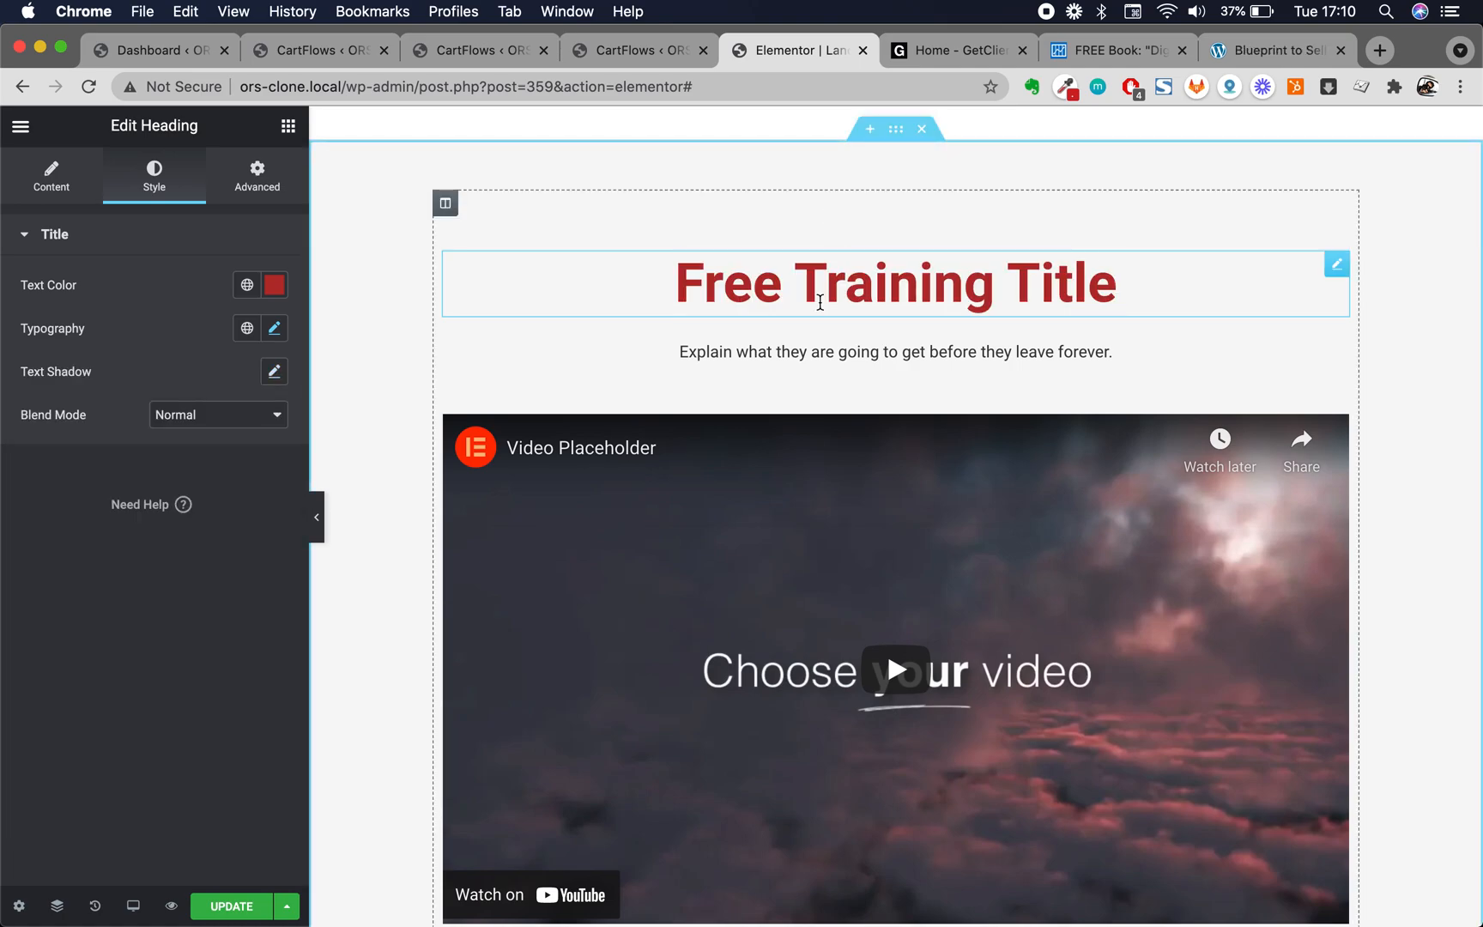
Try Uppercase as the heading's text transform and switch it to Lowercase
{"action": "double_click", "coordinate": [754, 273]}
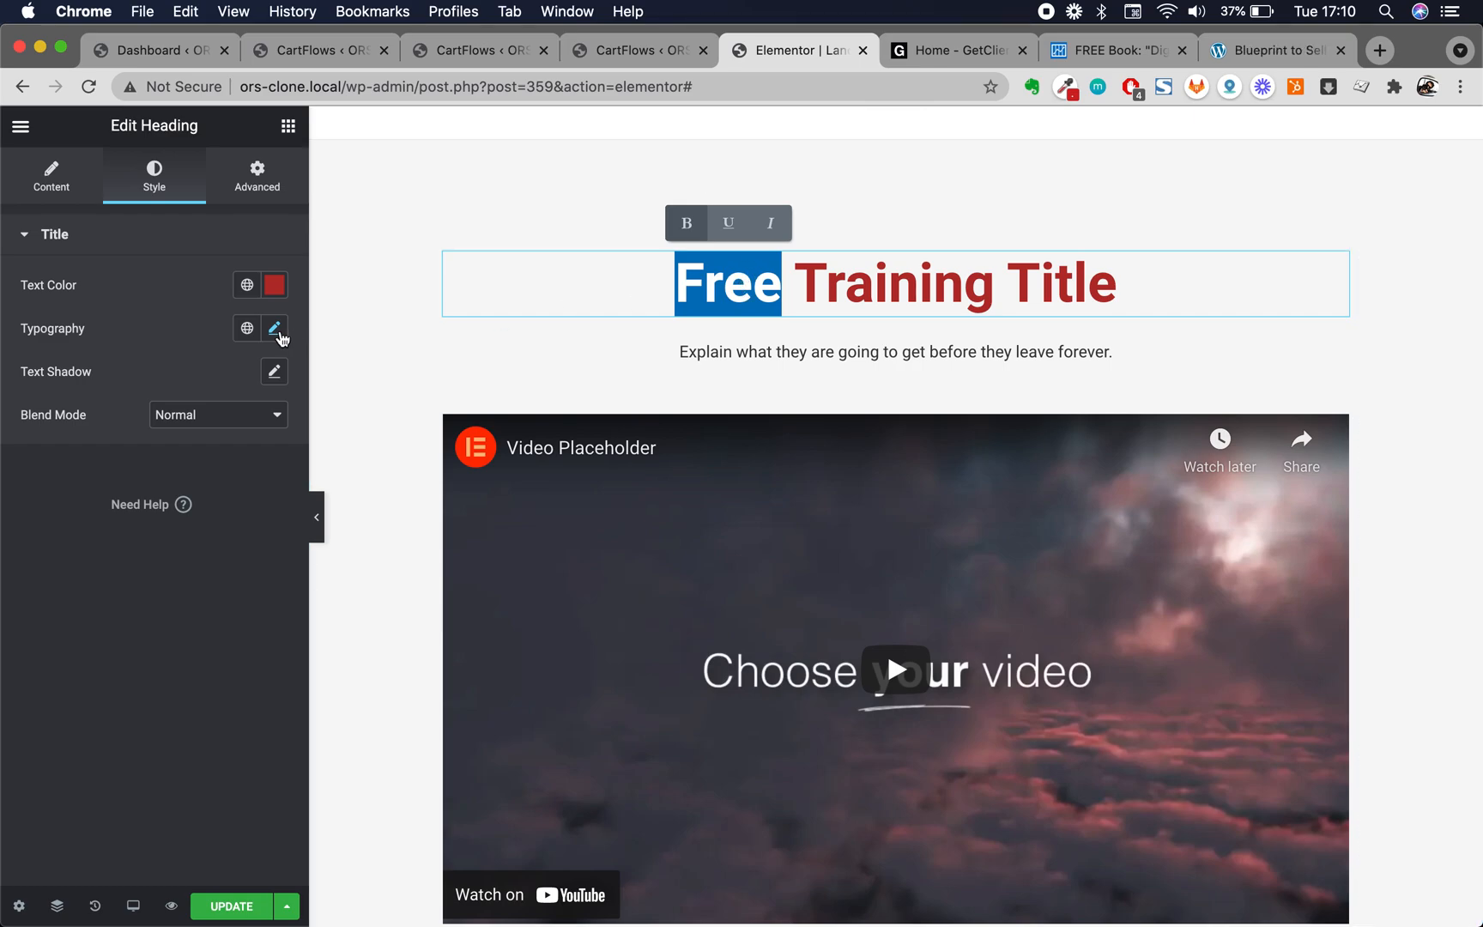
{"action": "left_click", "coordinate": [276, 329]}
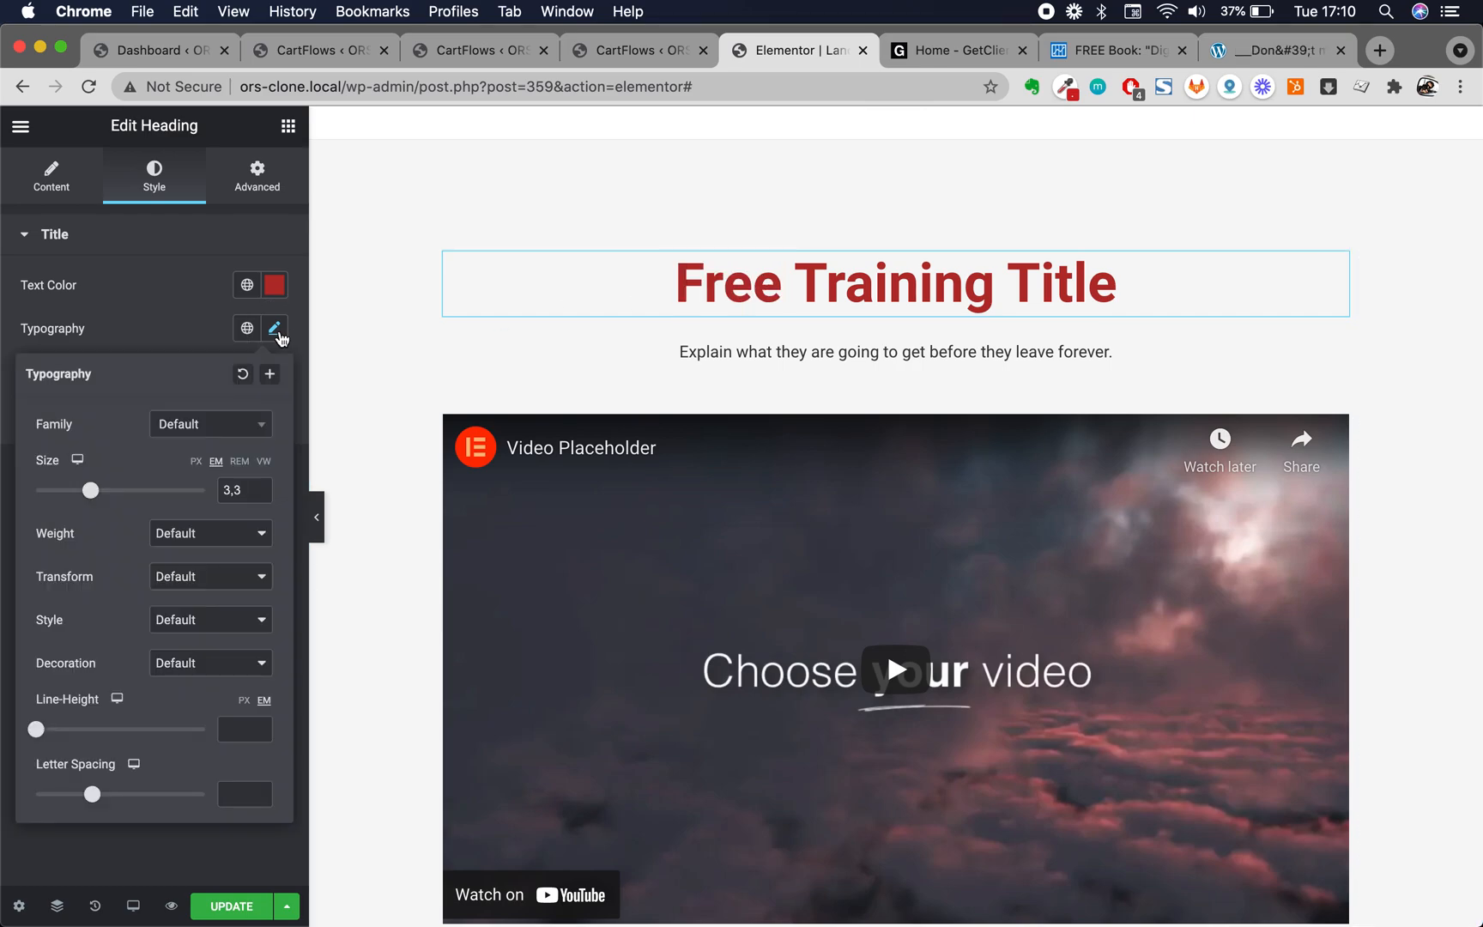
{"action": "left_click", "coordinate": [189, 576]}
{"action": "left_click", "coordinate": [187, 597]}
{"action": "left_click", "coordinate": [199, 580]}
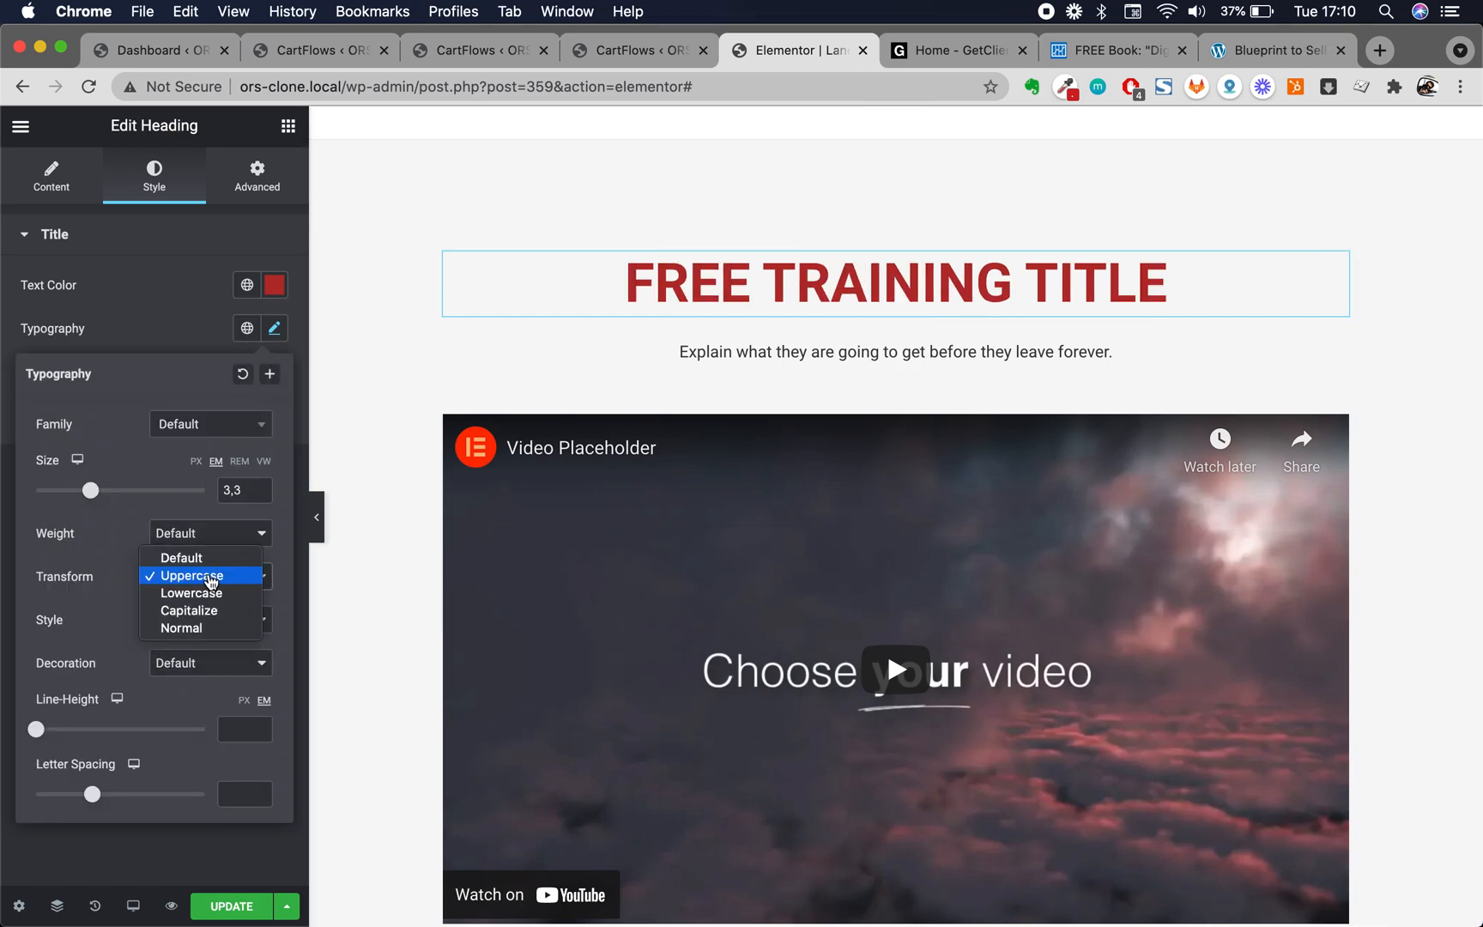
{"action": "key", "text": "Escape"}
{"action": "left_click", "coordinate": [204, 598]}
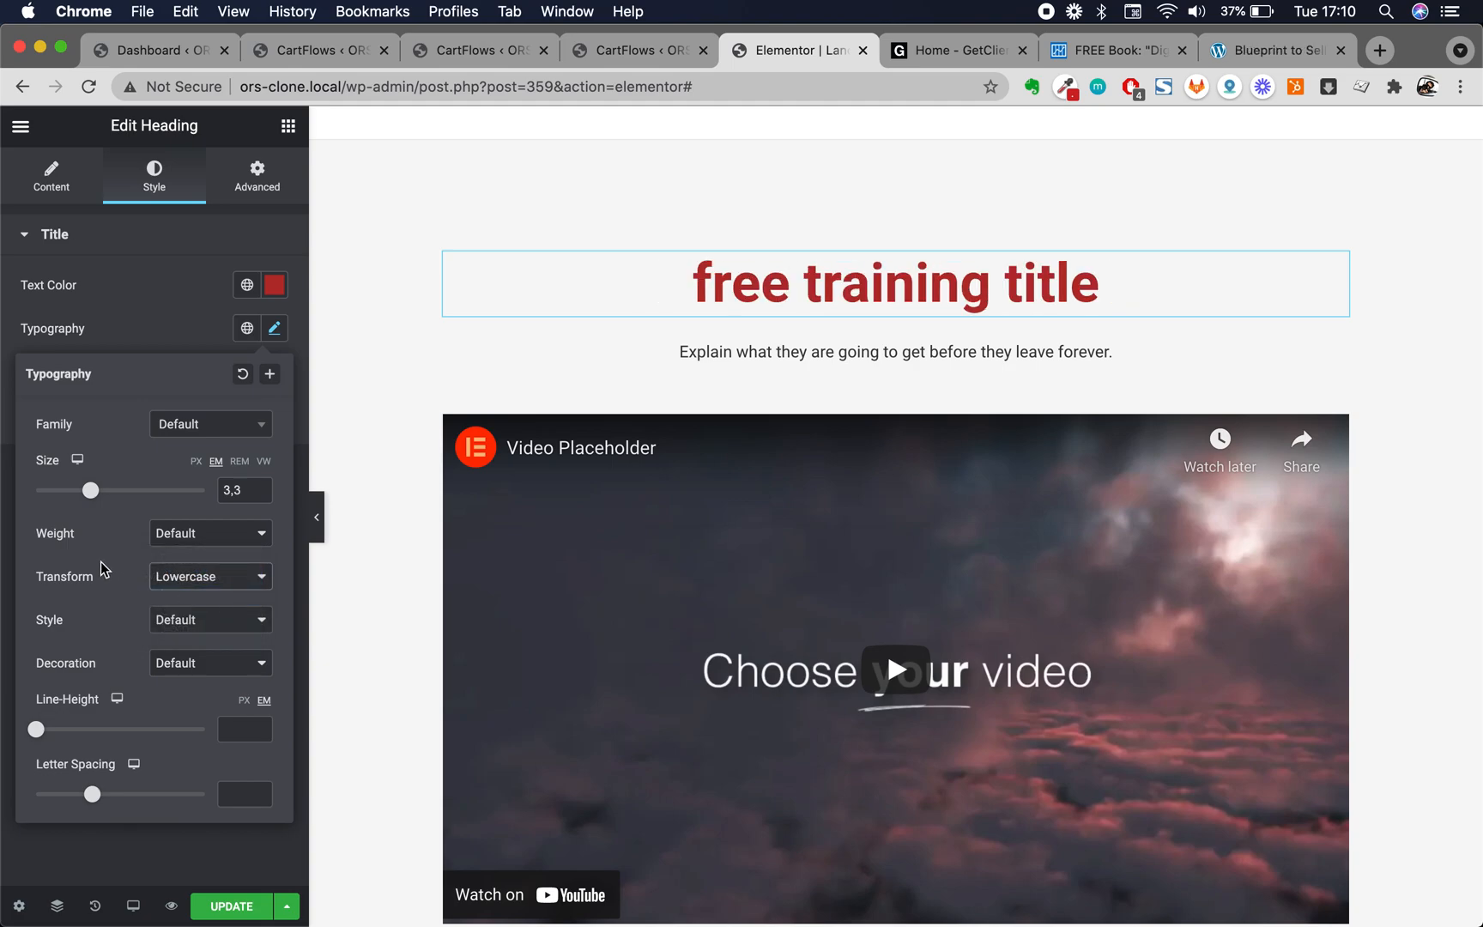
Try the Italic and Oblique font styles on the heading and return the style to Default
{"action": "left_click", "coordinate": [171, 634]}
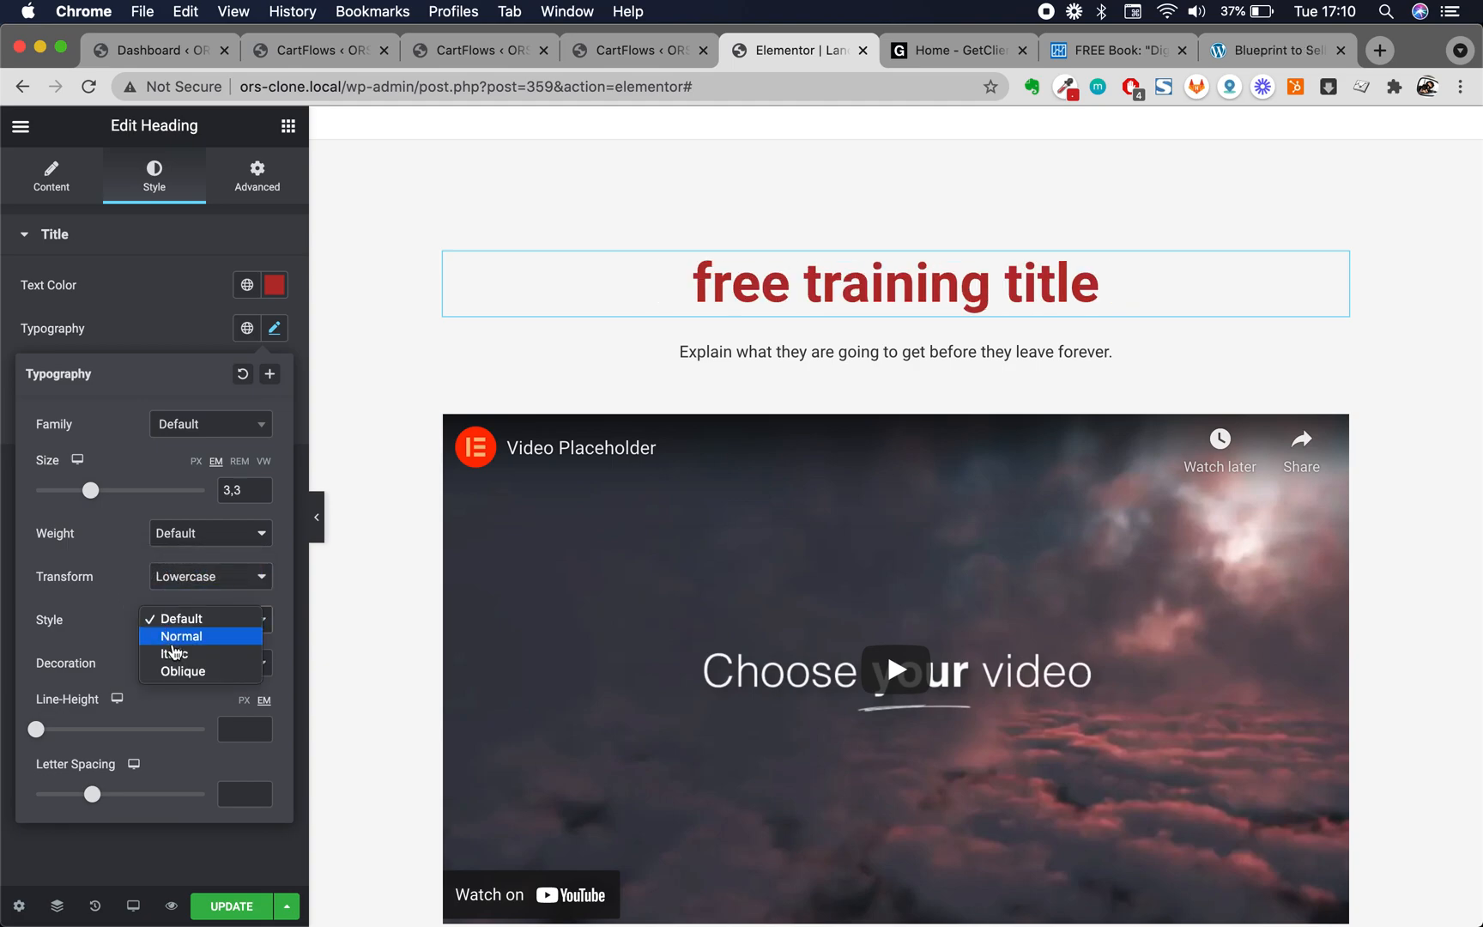
{"action": "left_click", "coordinate": [172, 653]}
{"action": "left_click", "coordinate": [193, 625]}
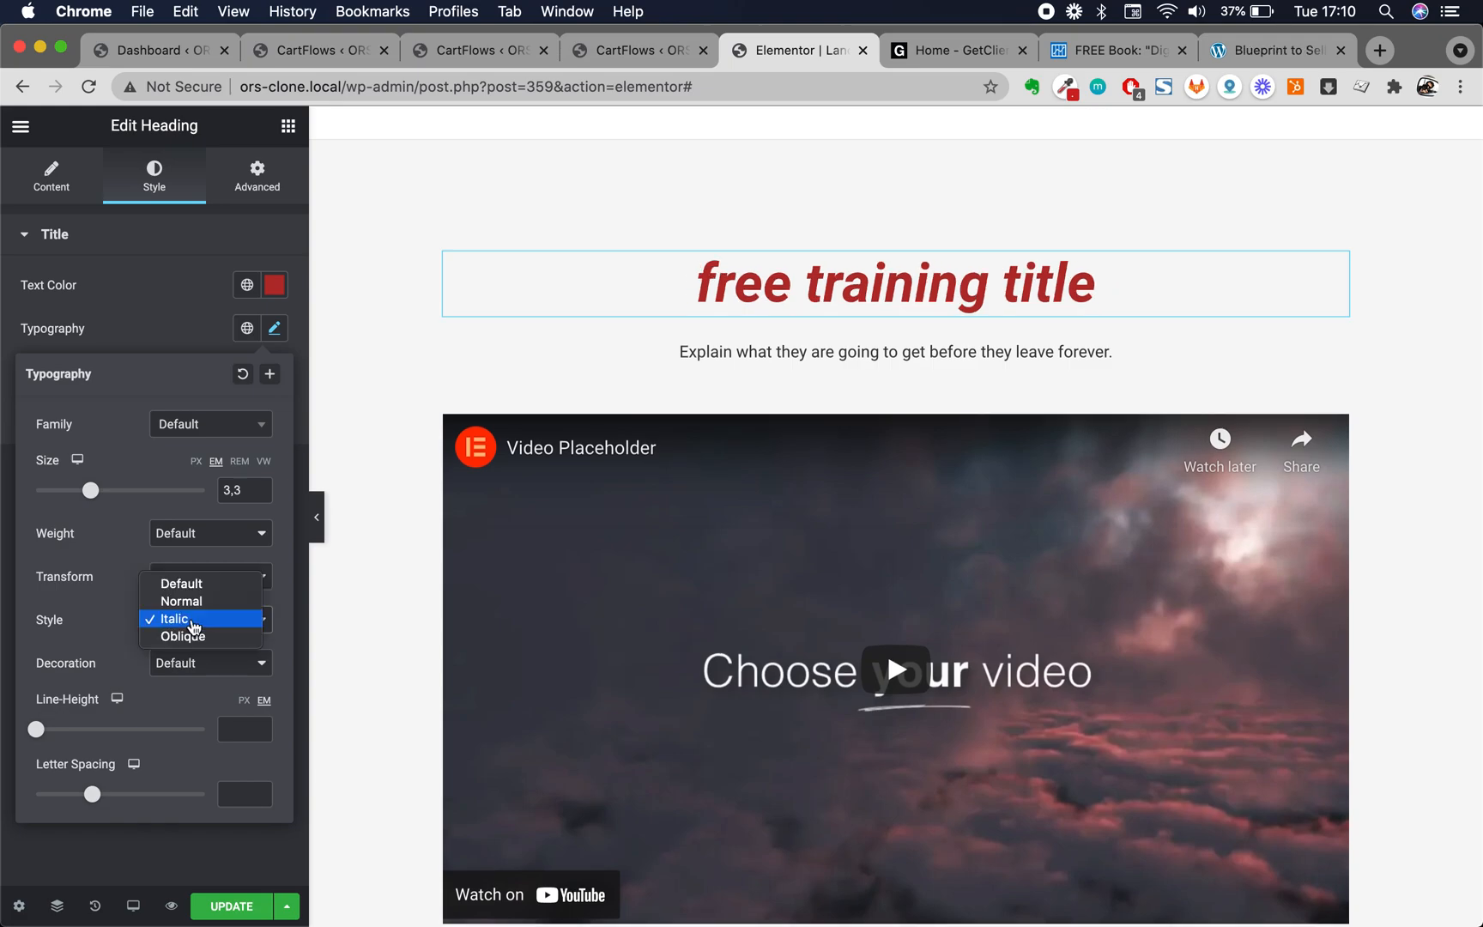
{"action": "left_click", "coordinate": [192, 637]}
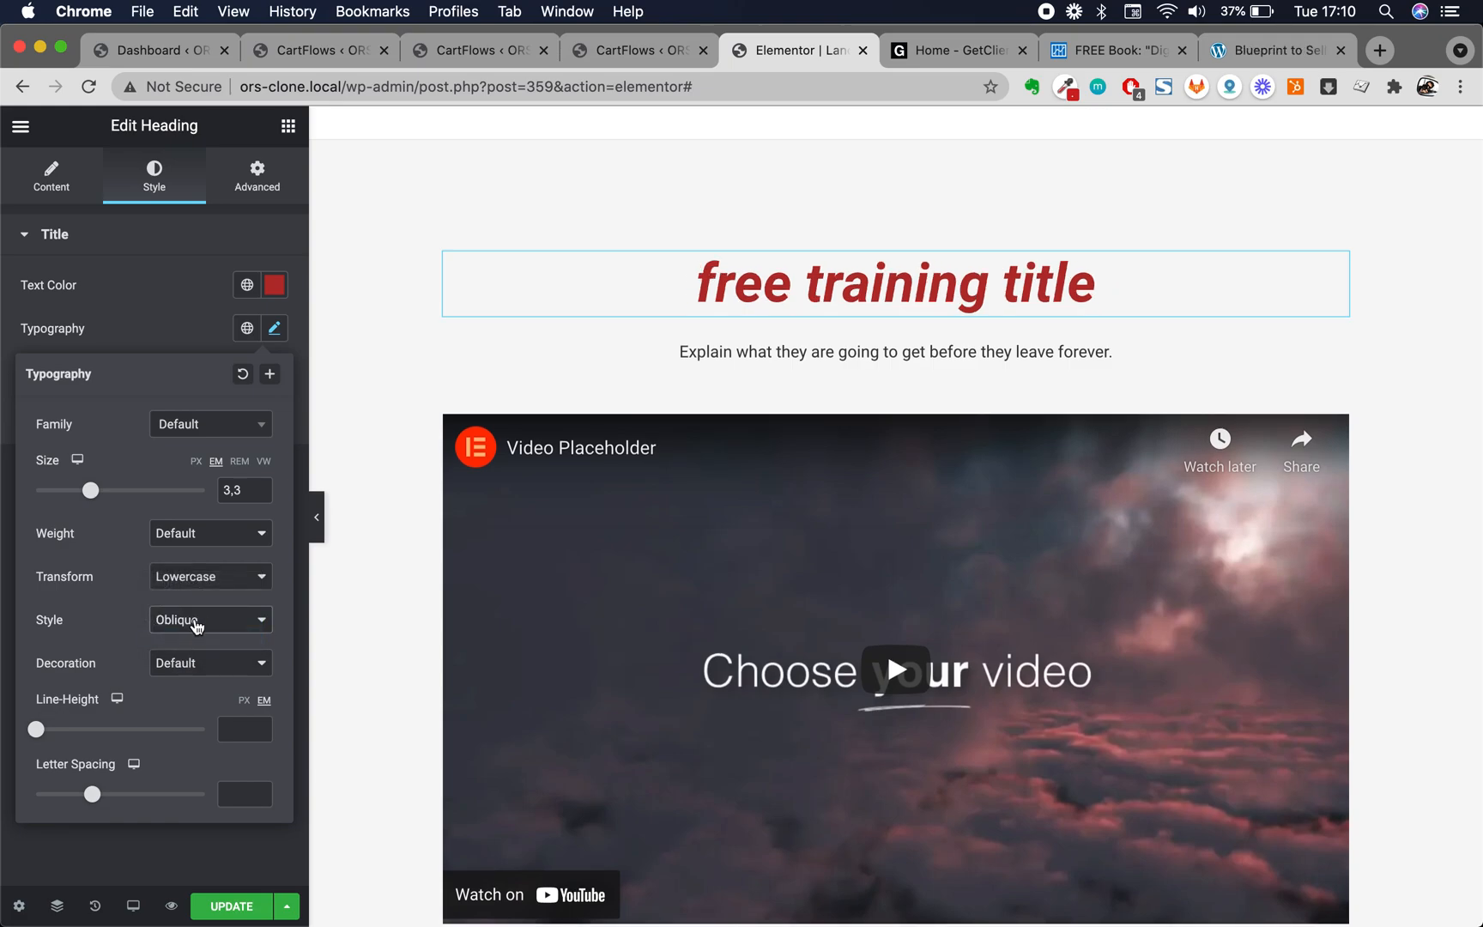
{"action": "left_click", "coordinate": [197, 626]}
{"action": "left_click", "coordinate": [196, 603]}
{"action": "left_click", "coordinate": [199, 619]}
{"action": "left_click", "coordinate": [198, 590]}
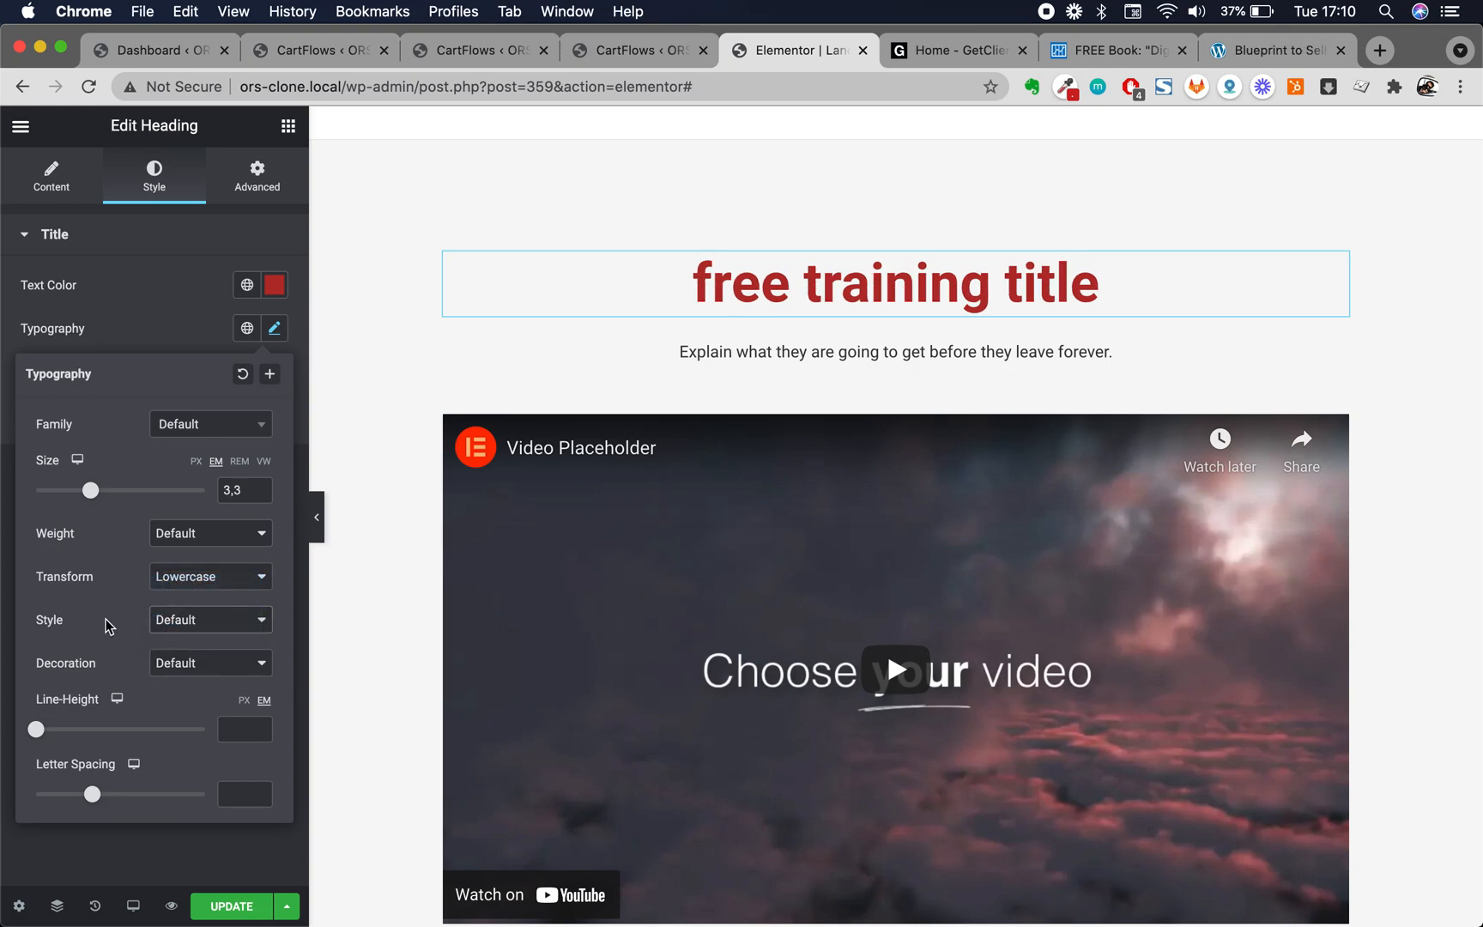
Try the Underline and Overline decorations on the heading and set its decoration to Line Through
{"action": "left_click", "coordinate": [182, 661]}
{"action": "left_click", "coordinate": [204, 680]}
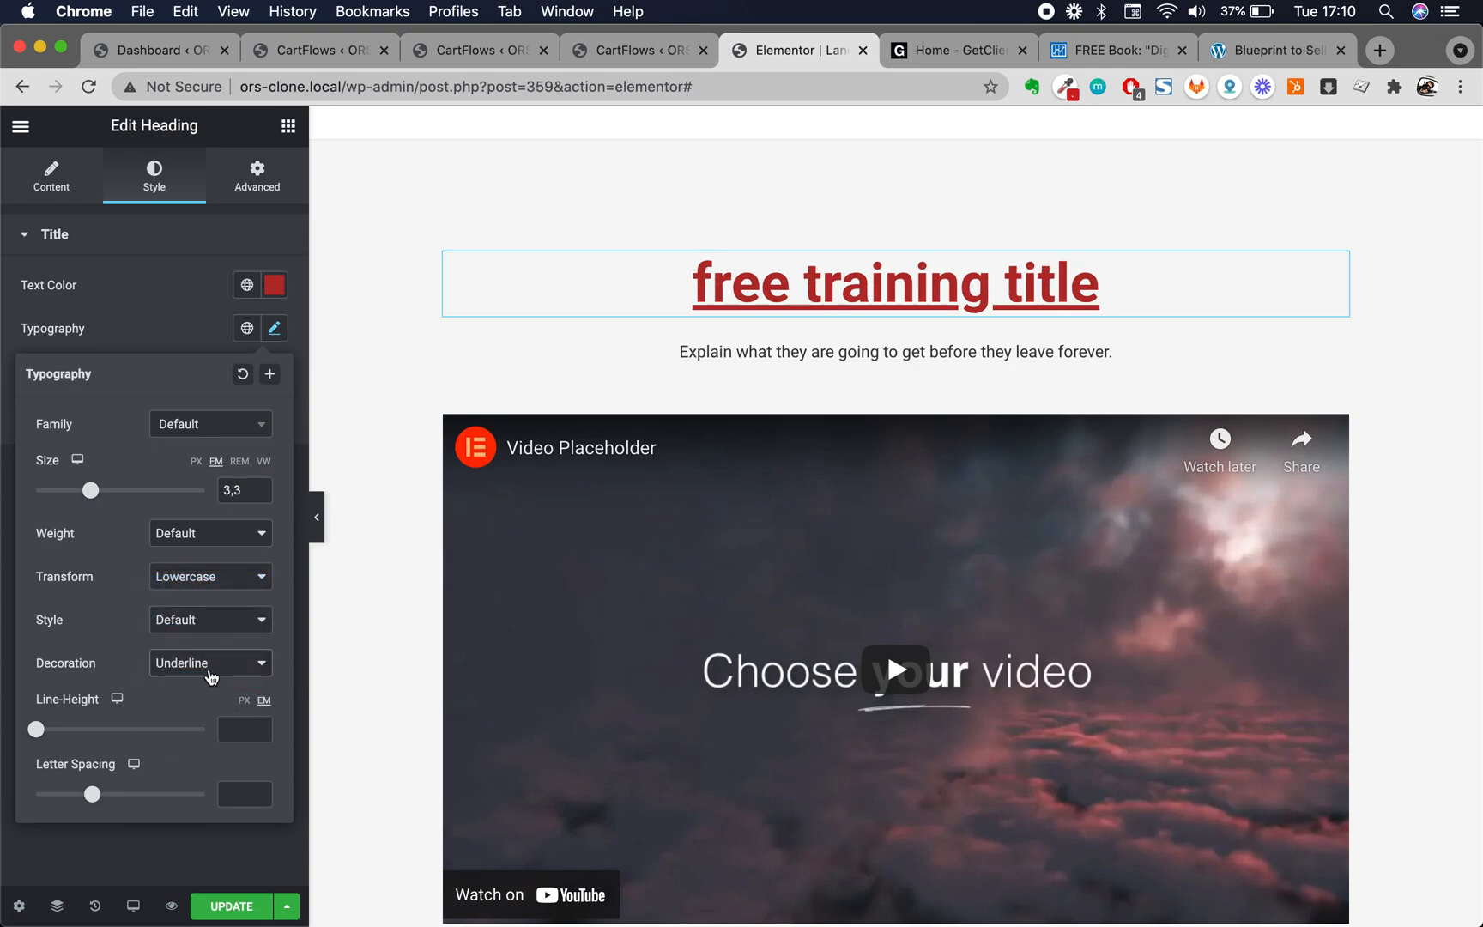
{"action": "left_click", "coordinate": [211, 675]}
{"action": "left_click", "coordinate": [212, 680]}
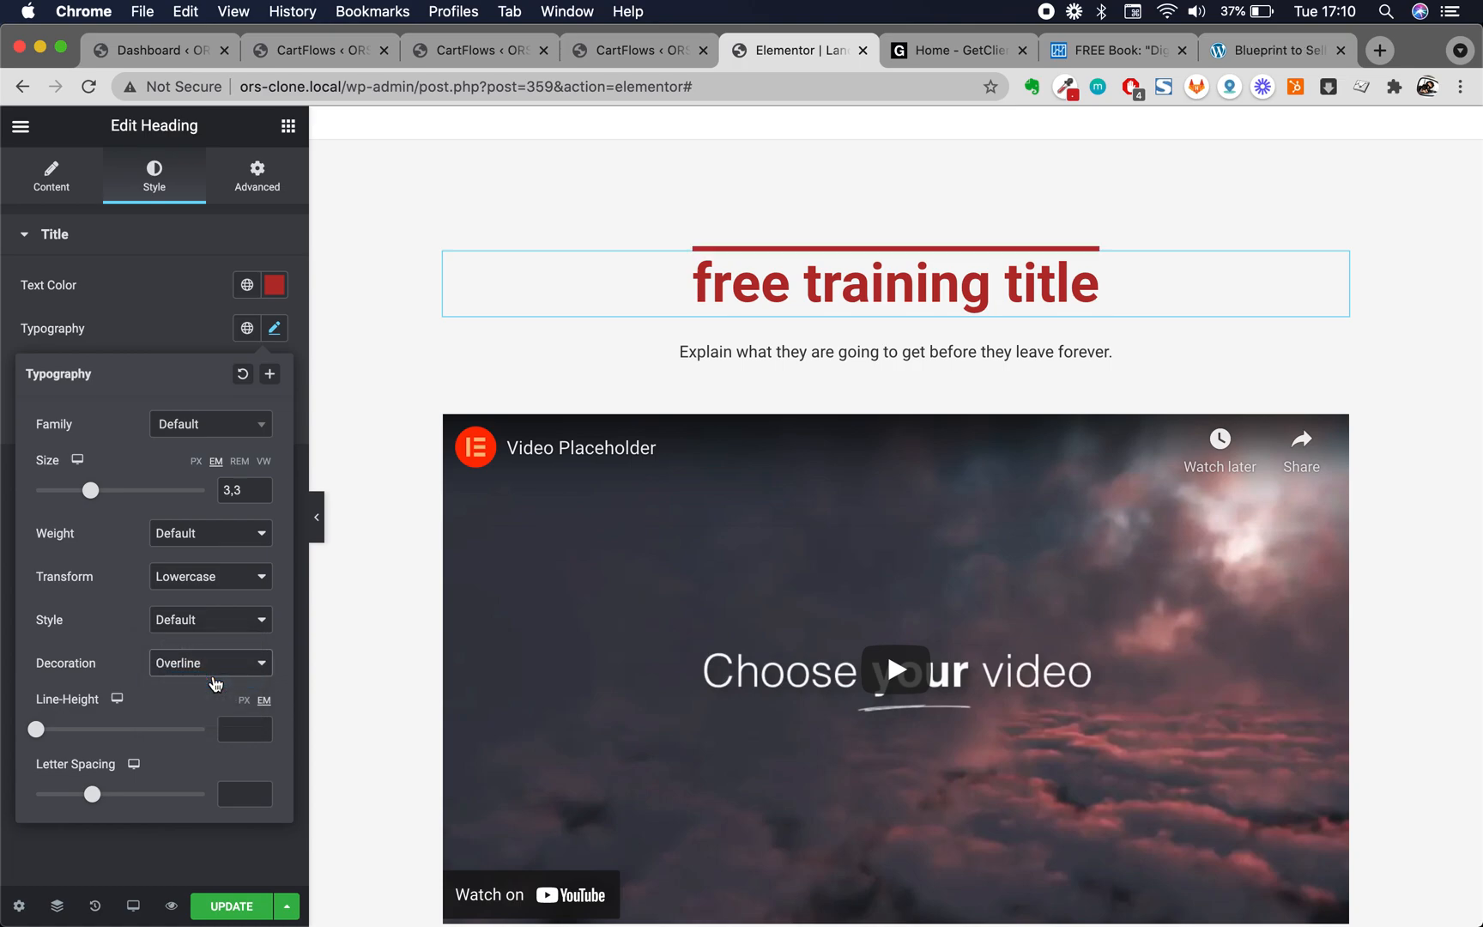
{"action": "left_click", "coordinate": [214, 662]}
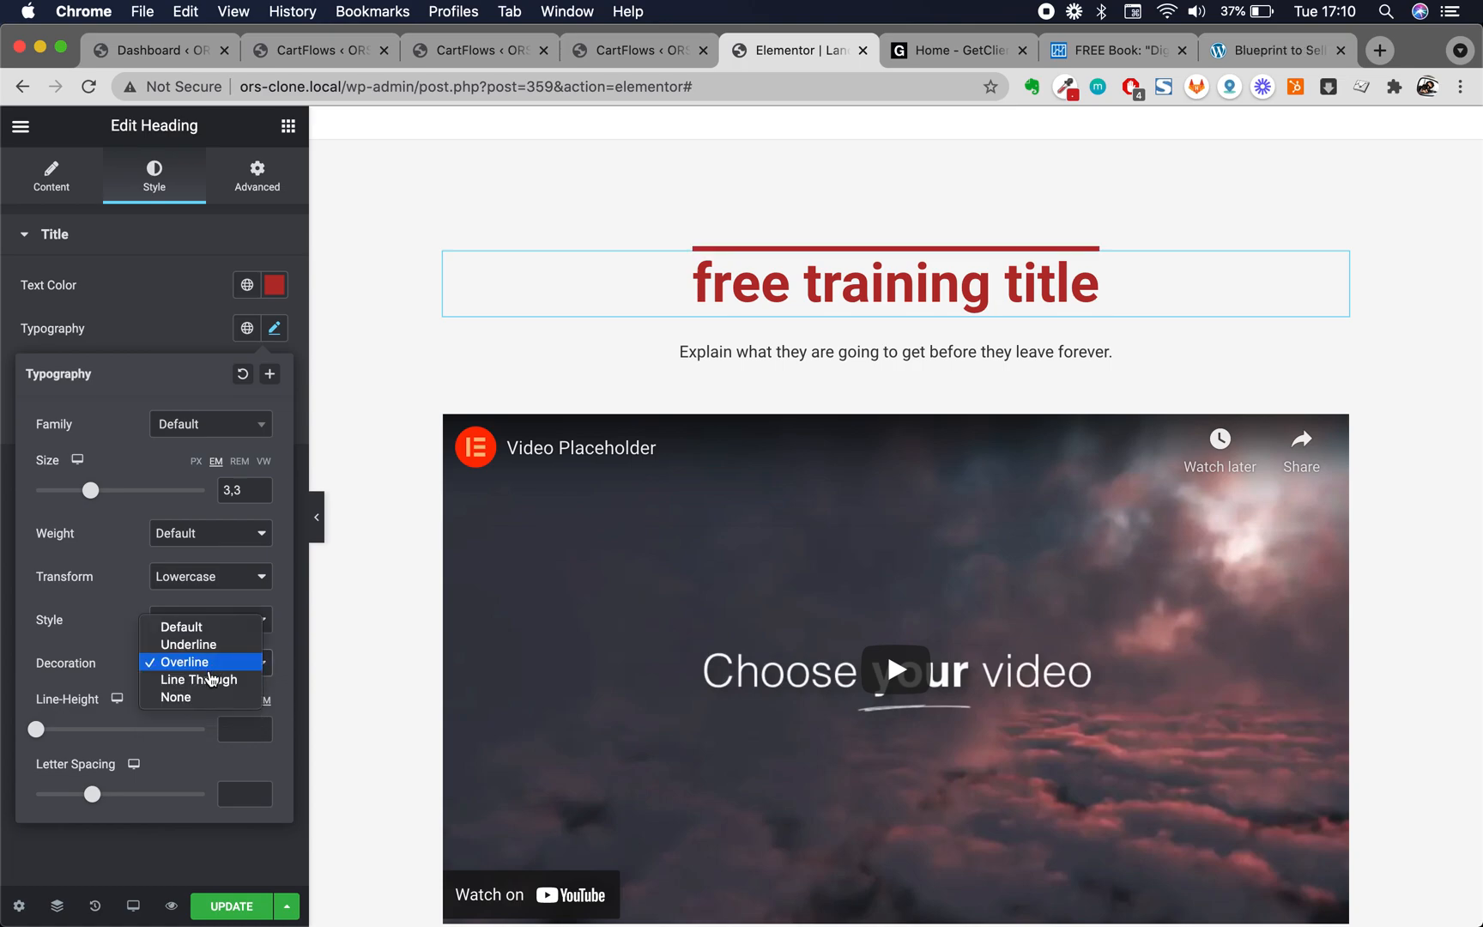
{"action": "left_click", "coordinate": [210, 678]}
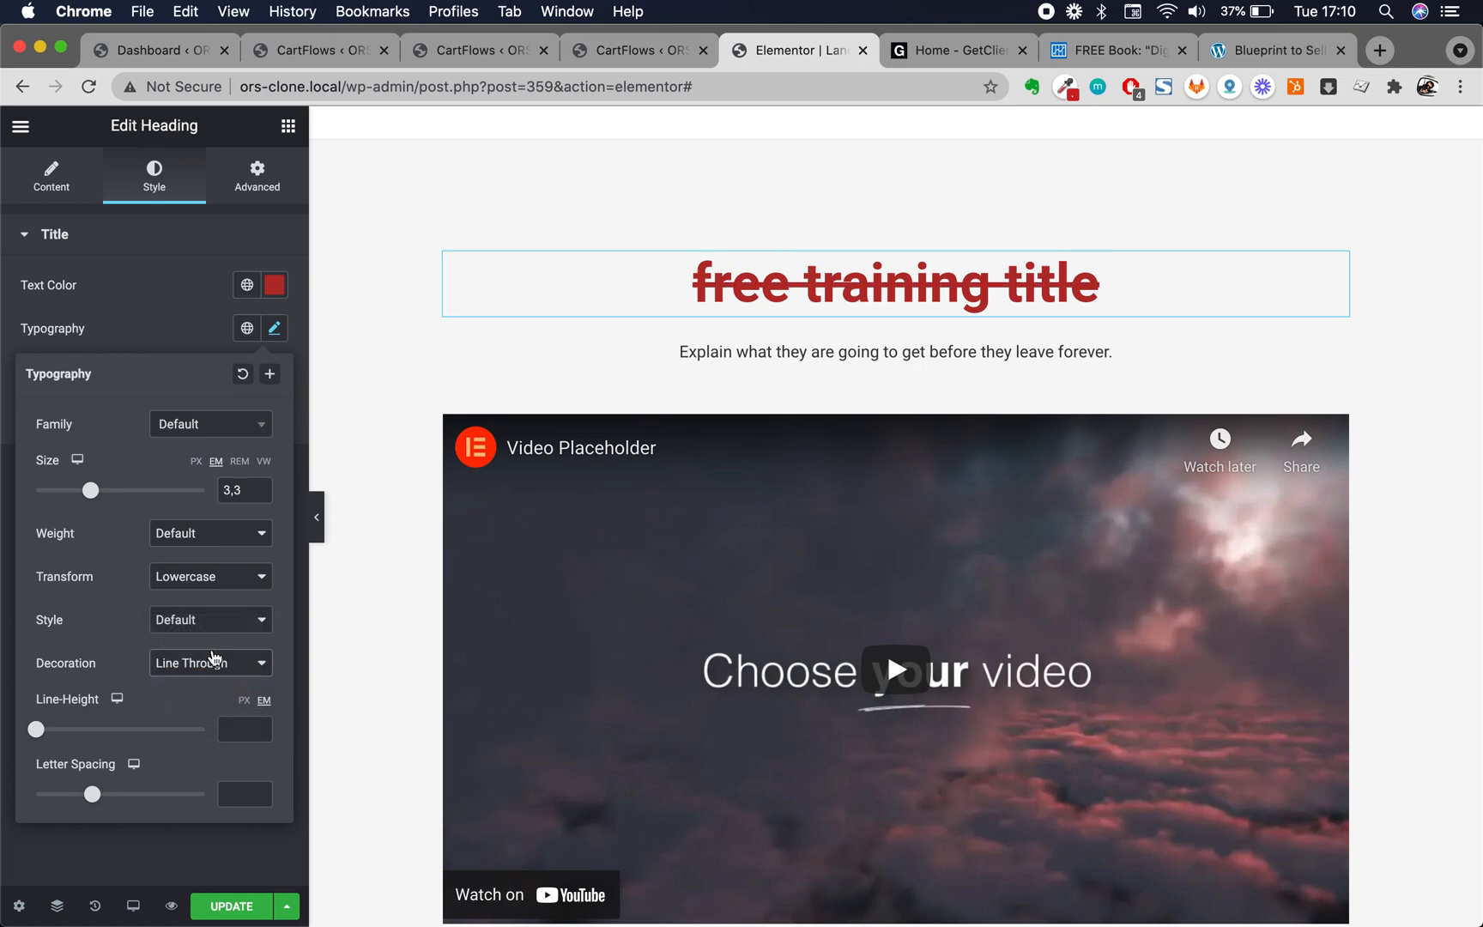
Set the heading's text decoration to Default, and try a much wider letter spacing of about 8 before clearing the value
{"action": "left_click", "coordinate": [215, 661]}
{"action": "left_click", "coordinate": [180, 607]}
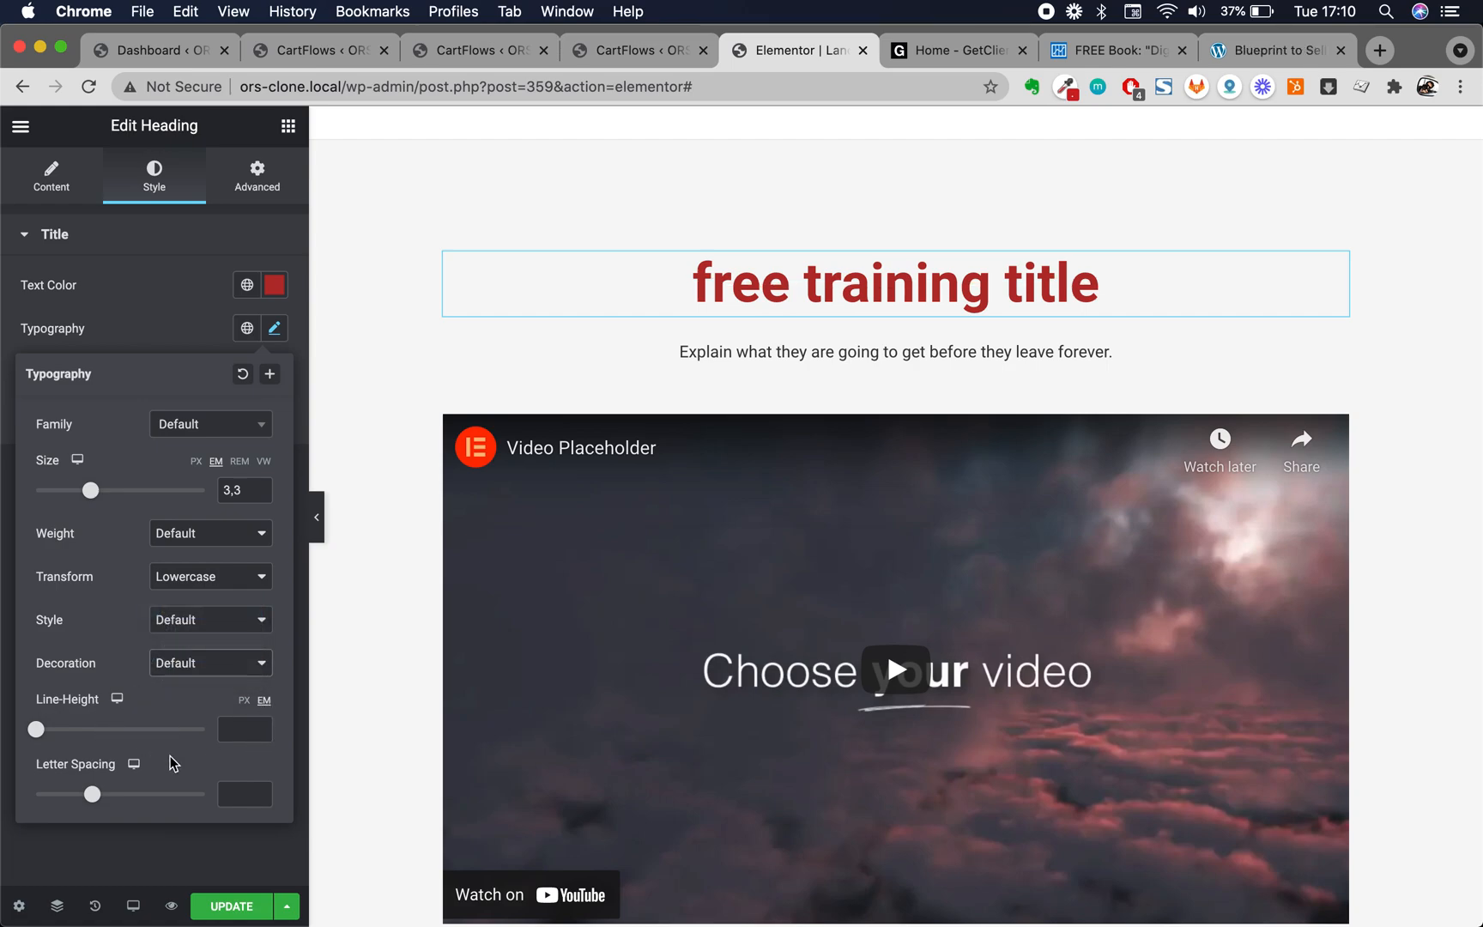
{"action": "left_click", "coordinate": [239, 799]}
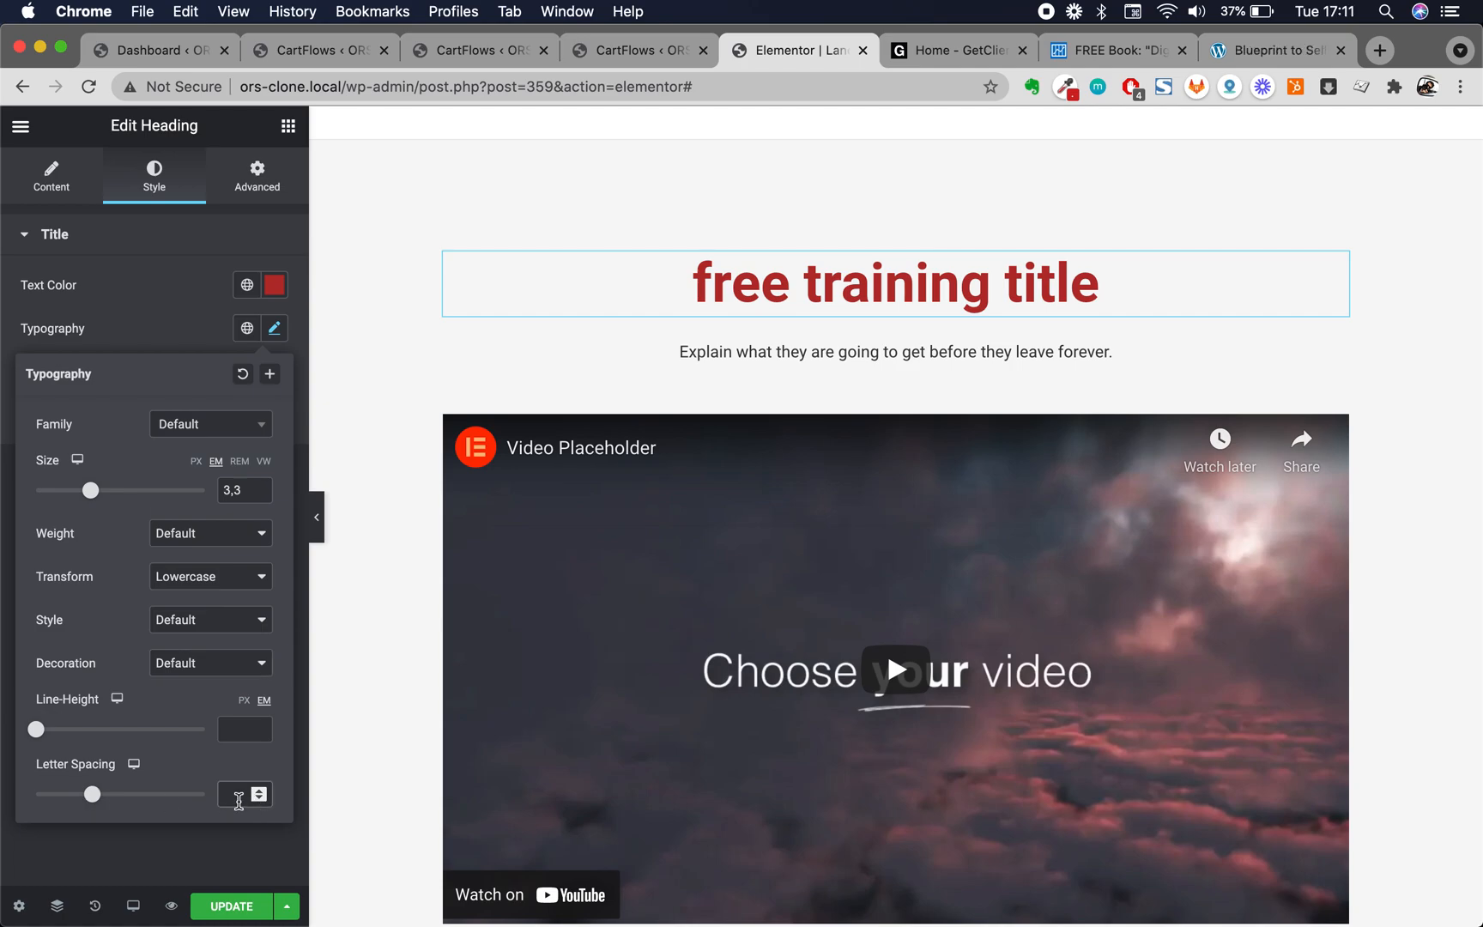
{"action": "type", "text": "1,3"}
{"action": "key", "text": "Up"}
{"action": "key", "text": "Up"}
{"action": "key", "text": "Up"}
{"action": "key", "text": "Up"}
{"action": "key", "text": "Up"}
{"action": "key", "text": "Up"}
{"action": "key", "text": "Up"}
{"action": "key", "text": "Up"}
{"action": "key", "text": "Up"}
{"action": "key", "text": "Up"}
{"action": "key", "text": "Up"}
{"action": "key", "text": "Up"}
{"action": "key", "text": "Up"}
{"action": "key", "text": "Up"}
{"action": "key", "text": "Up"}
{"action": "key", "text": "Up"}
{"action": "key", "text": "Up"}
{"action": "key", "text": "Up"}
{"action": "key", "text": "Up"}
{"action": "key", "text": "Up"}
{"action": "key", "text": "Up"}
{"action": "key", "text": "Up"}
{"action": "key", "text": "Up"}
{"action": "key", "text": "Up"}
{"action": "key", "text": "Up"}
{"action": "key", "text": "Up"}
{"action": "key", "text": "Up"}
{"action": "key", "text": "Up"}
{"action": "key", "text": "Up"}
{"action": "key", "text": "Up"}
{"action": "key", "text": "Up"}
{"action": "key", "text": "Up"}
{"action": "key", "text": "Up"}
{"action": "key", "text": "Up"}
{"action": "key", "text": "Up"}
{"action": "key", "text": "Up"}
{"action": "key", "text": "Up"}
{"action": "key", "text": "Up"}
{"action": "key", "text": "Up"}
{"action": "key", "text": "Up"}
{"action": "key", "text": "Up"}
{"action": "key", "text": "Up"}
{"action": "key", "text": "Up"}
{"action": "key", "text": "Up"}
{"action": "key", "text": "Up"}
{"action": "key", "text": "Up"}
{"action": "key", "text": "Up"}
{"action": "key", "text": "Up"}
{"action": "key", "text": "Up"}
{"action": "key", "text": "Up"}
{"action": "key", "text": "Up"}
{"action": "key", "text": "Up"}
{"action": "key", "text": "Up"}
{"action": "key", "text": "Up"}
{"action": "key", "text": "Up"}
{"action": "key", "text": "Up"}
{"action": "key", "text": "Up"}
{"action": "key", "text": "Up"}
{"action": "key", "text": "Up"}
{"action": "key", "text": "Up"}
{"action": "key", "text": "Up"}
{"action": "key", "text": "Up"}
{"action": "key", "text": "Up"}
{"action": "key", "text": "Up"}
{"action": "key", "text": "Up"}
{"action": "key", "text": "Up"}
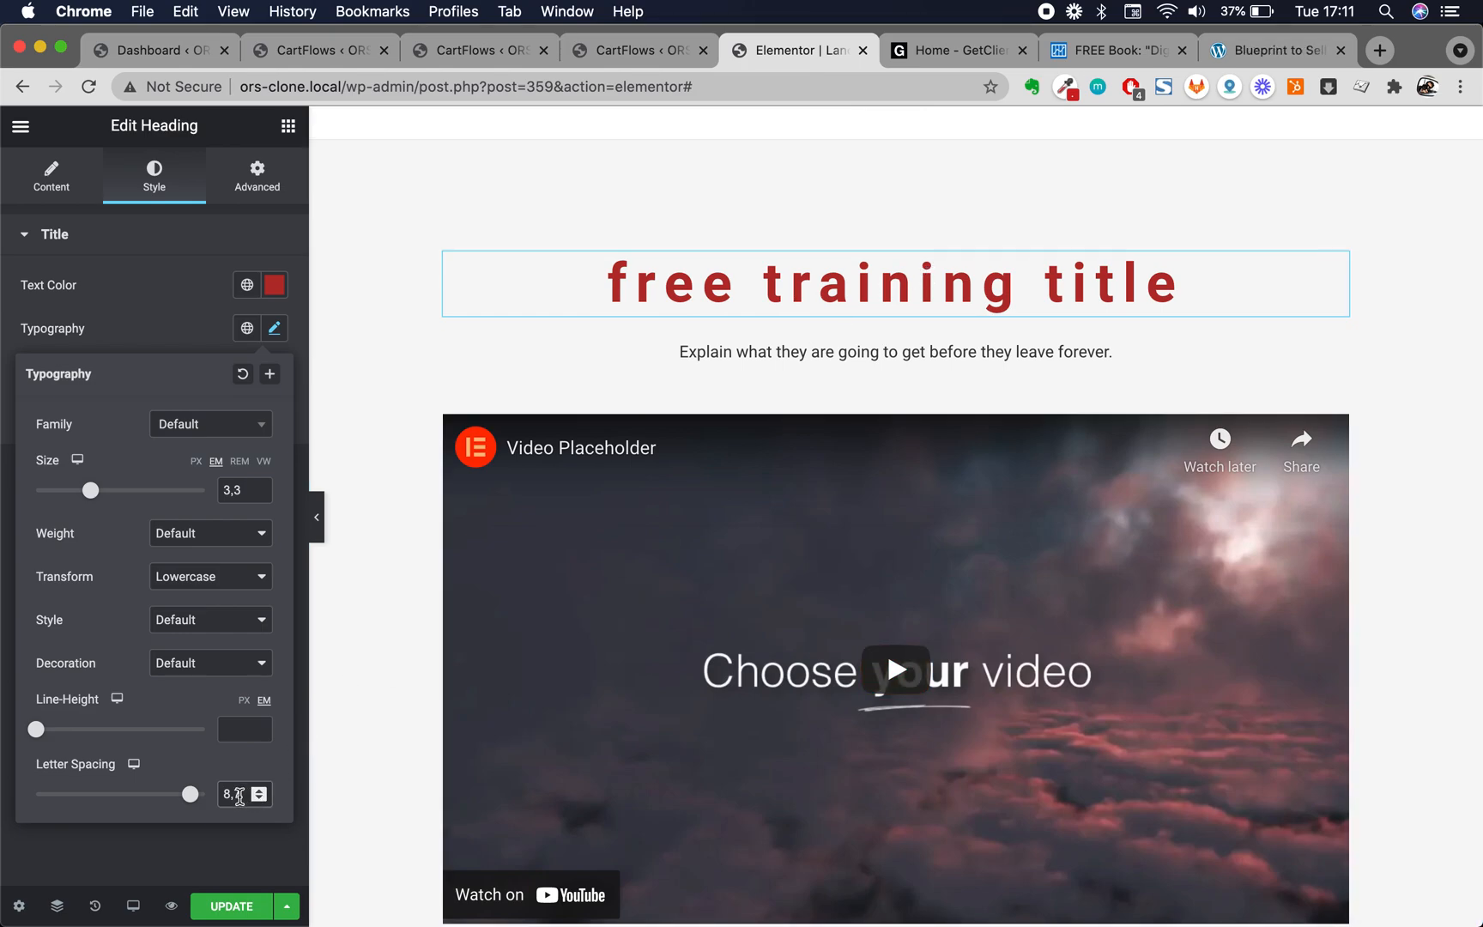
{"action": "key", "text": "BackSpace"}
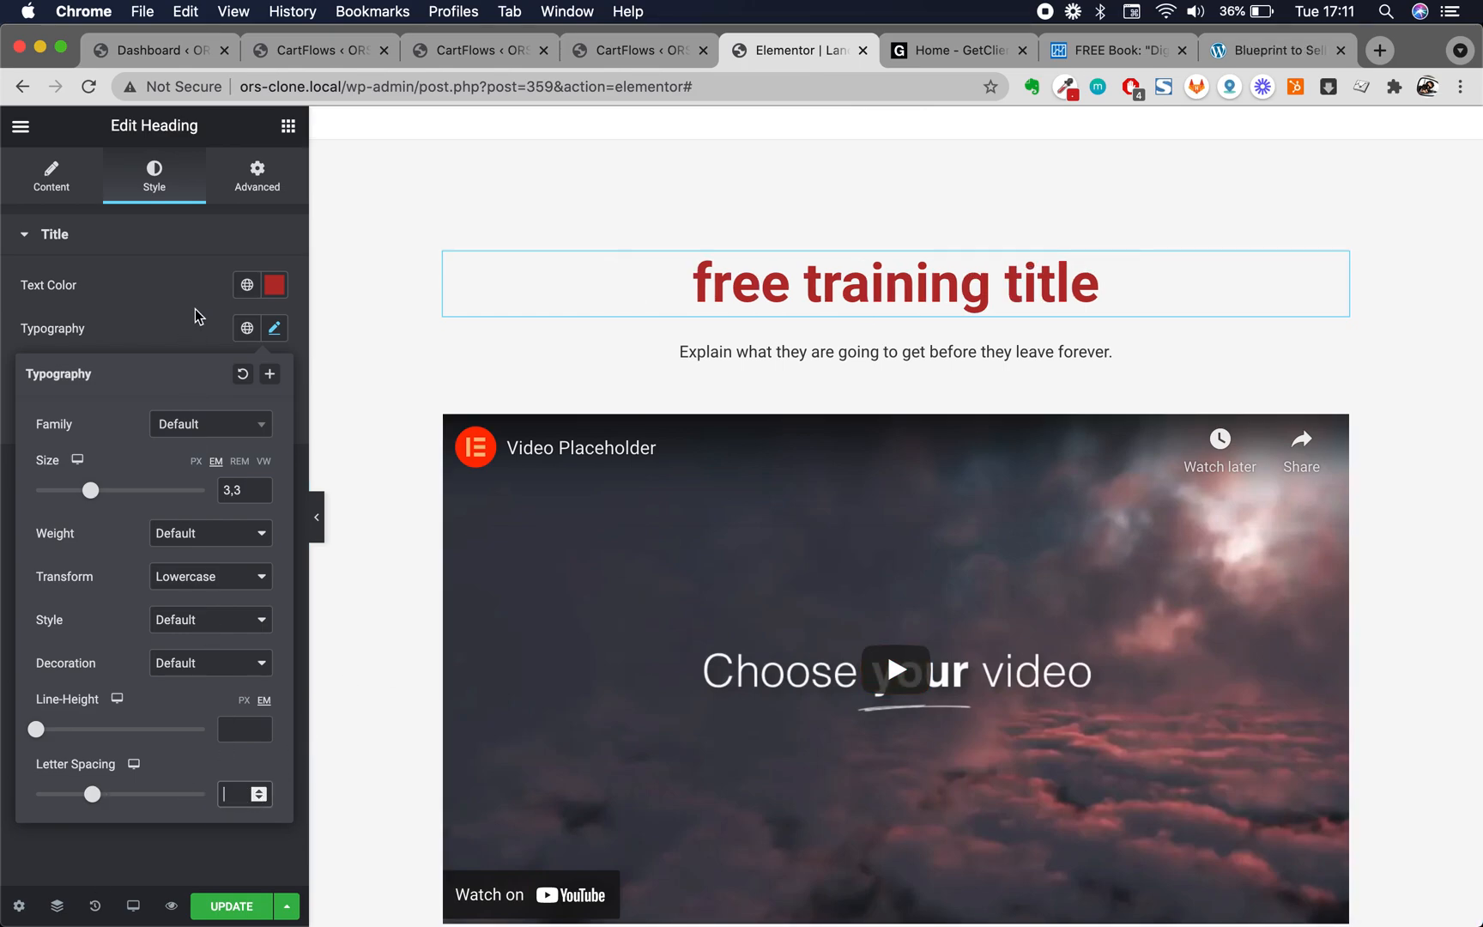
Reset the heading's typography and text color to their defaults, keeping the blend mode at Normal
{"action": "left_click", "coordinate": [243, 375]}
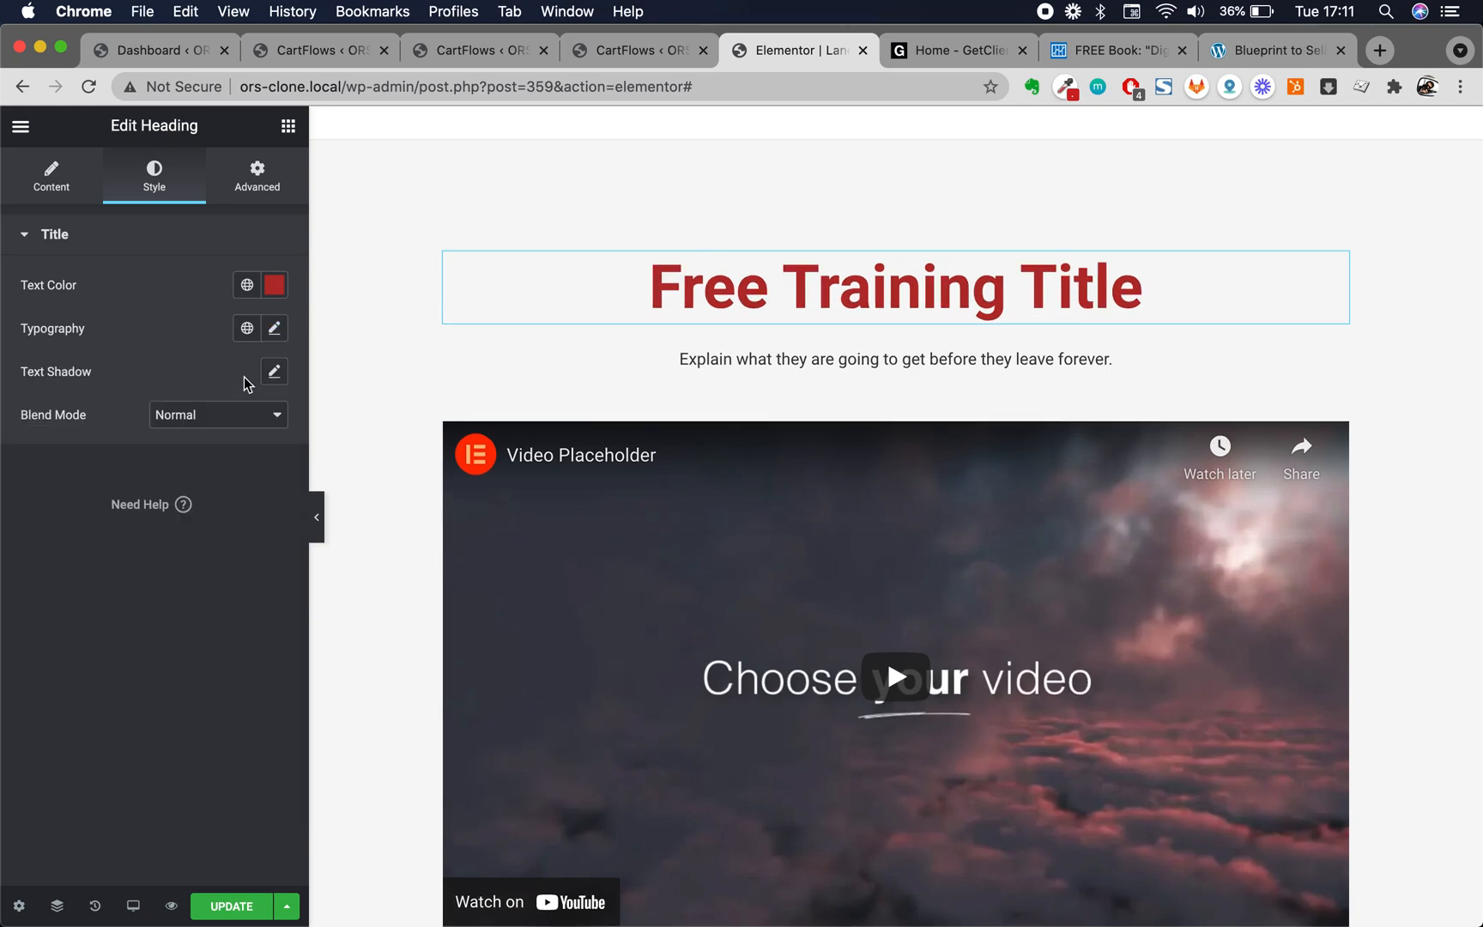
{"action": "left_click", "coordinate": [275, 284]}
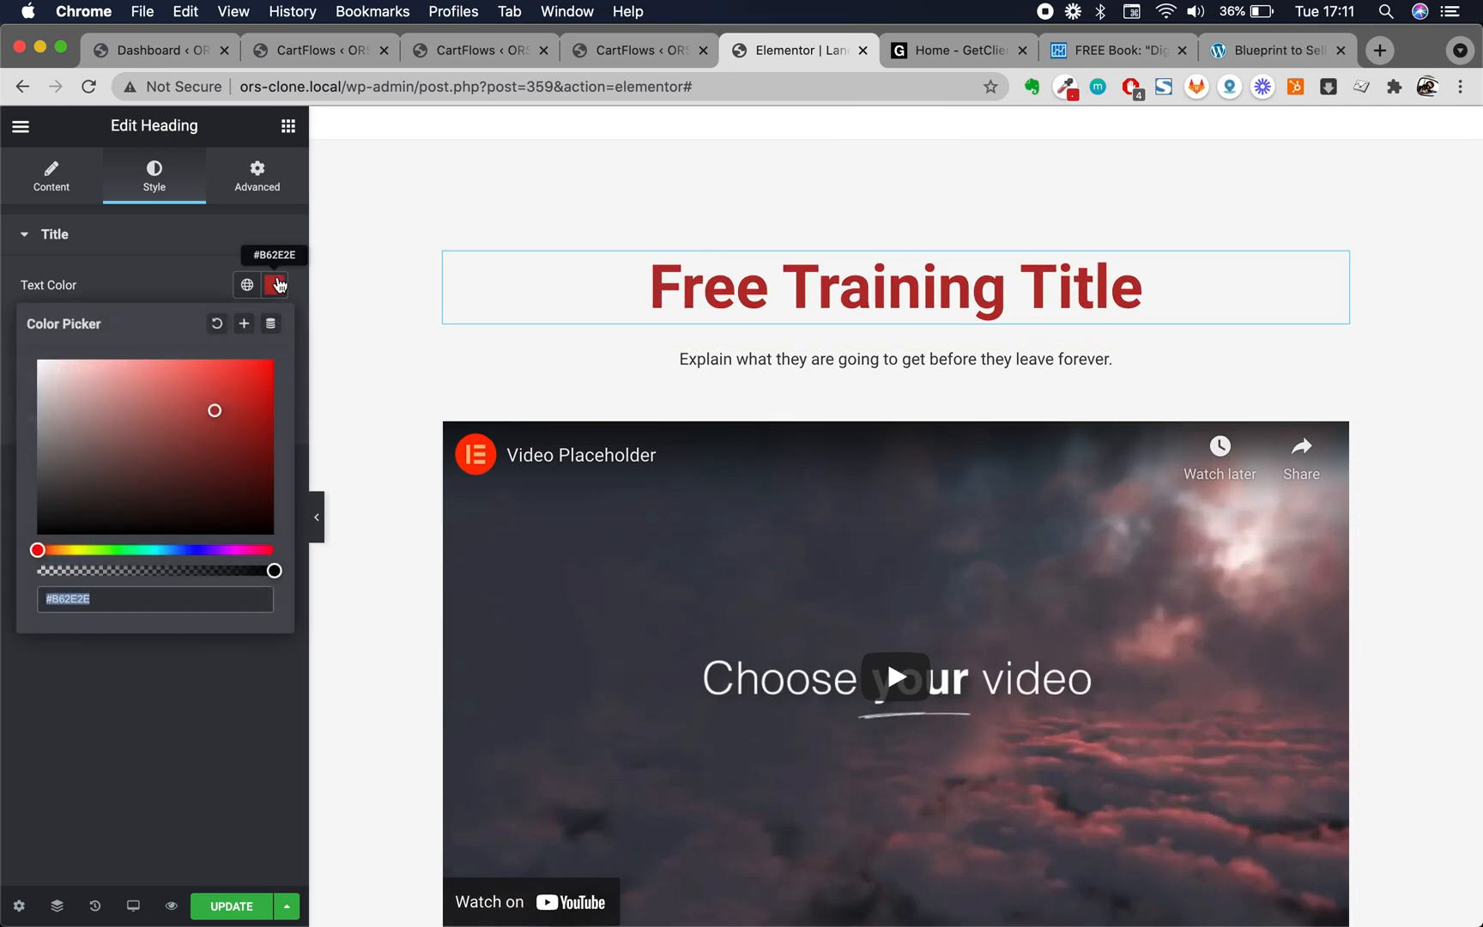
{"action": "left_click", "coordinate": [219, 324]}
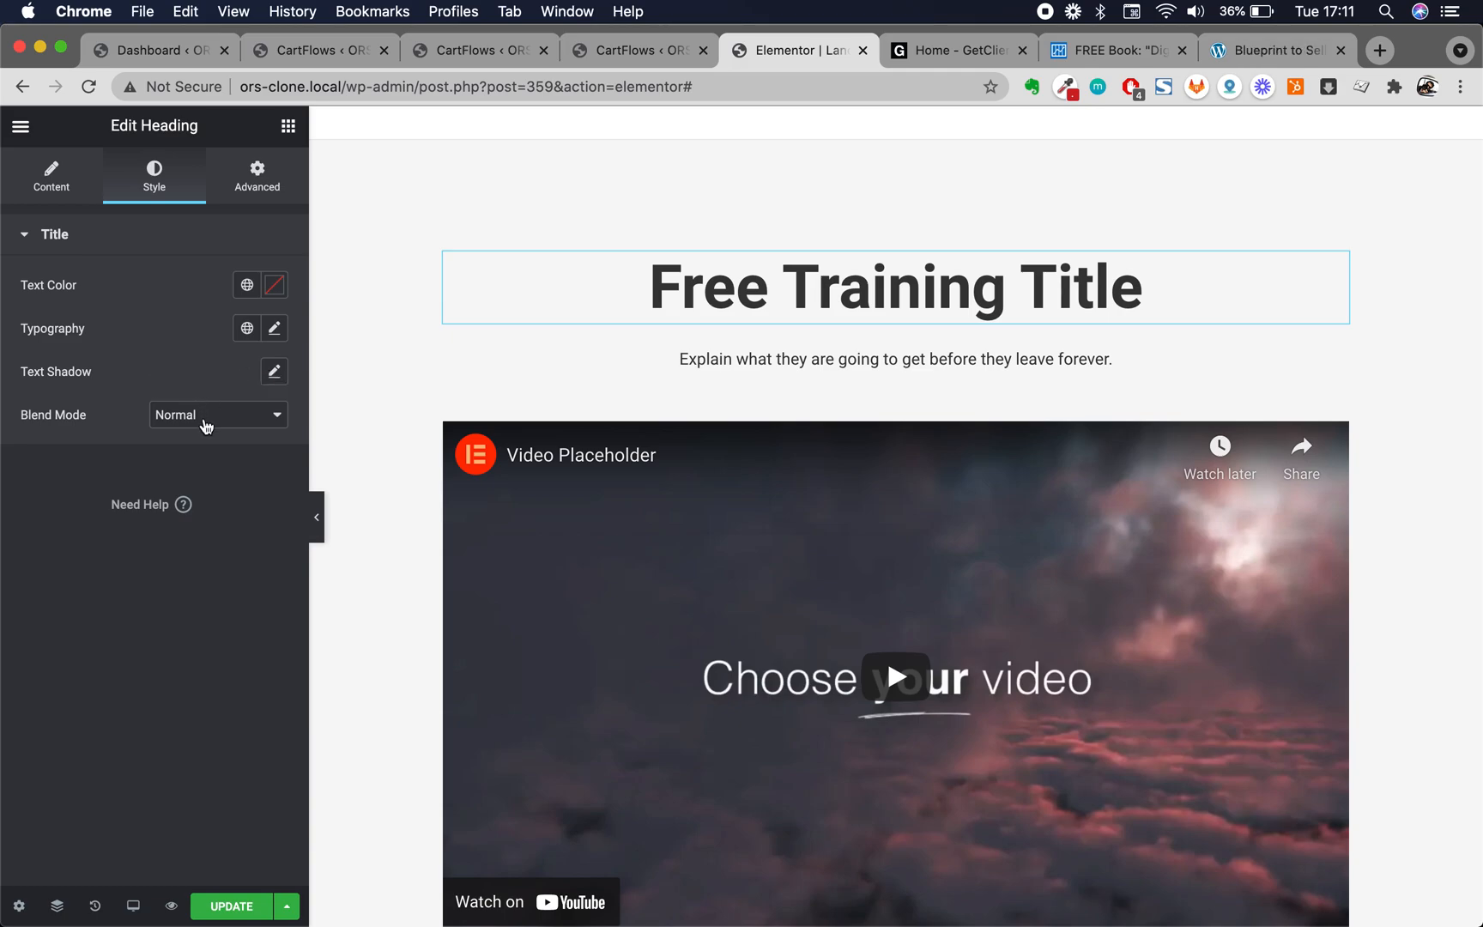
{"action": "left_click", "coordinate": [205, 424]}
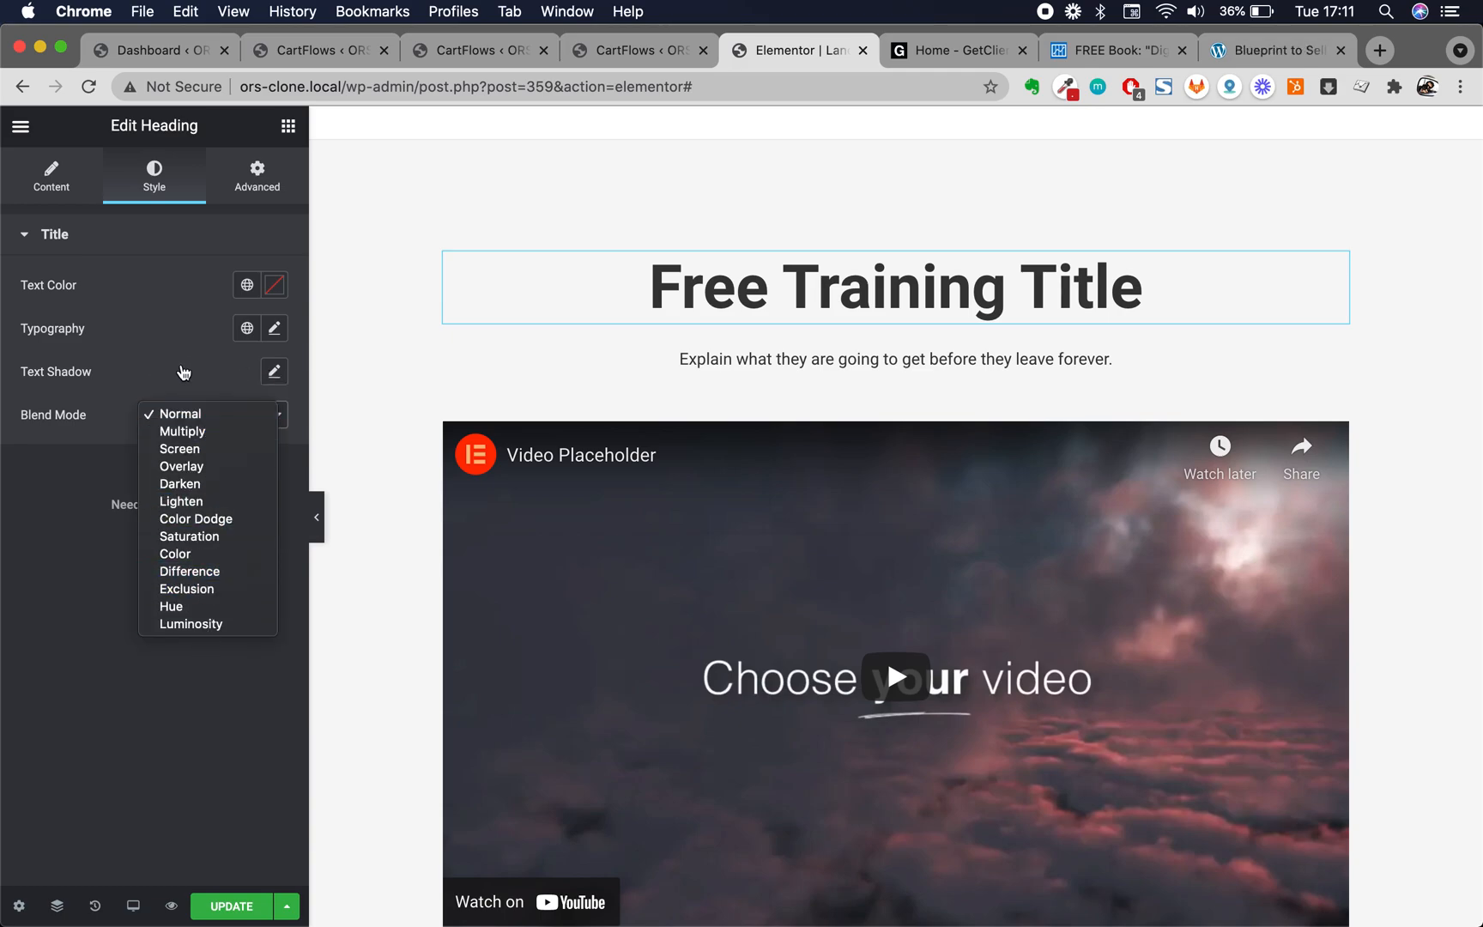
{"action": "left_click", "coordinate": [183, 371]}
Compare the landing page draft with the GetClients home page and the Digital Millionaire Secrets free book page
{"action": "scroll", "coordinate": [546, 477], "scroll_direction": "down", "scroll_amount": 2}
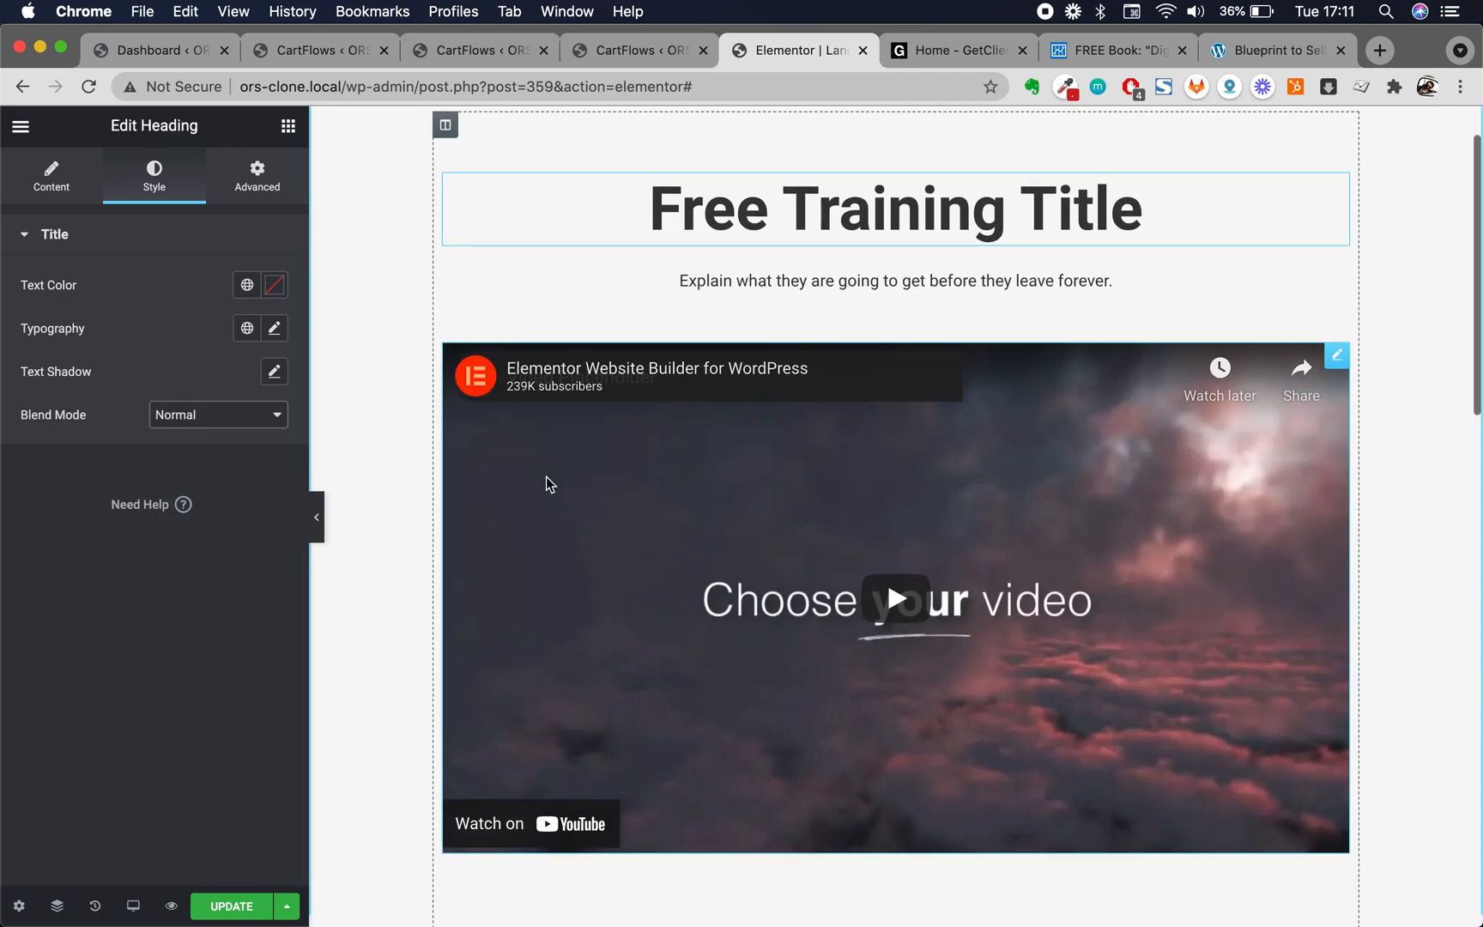
{"action": "scroll", "coordinate": [770, 647], "scroll_direction": "down", "scroll_amount": 3}
{"action": "scroll", "coordinate": [884, 596], "scroll_direction": "up", "scroll_amount": 4}
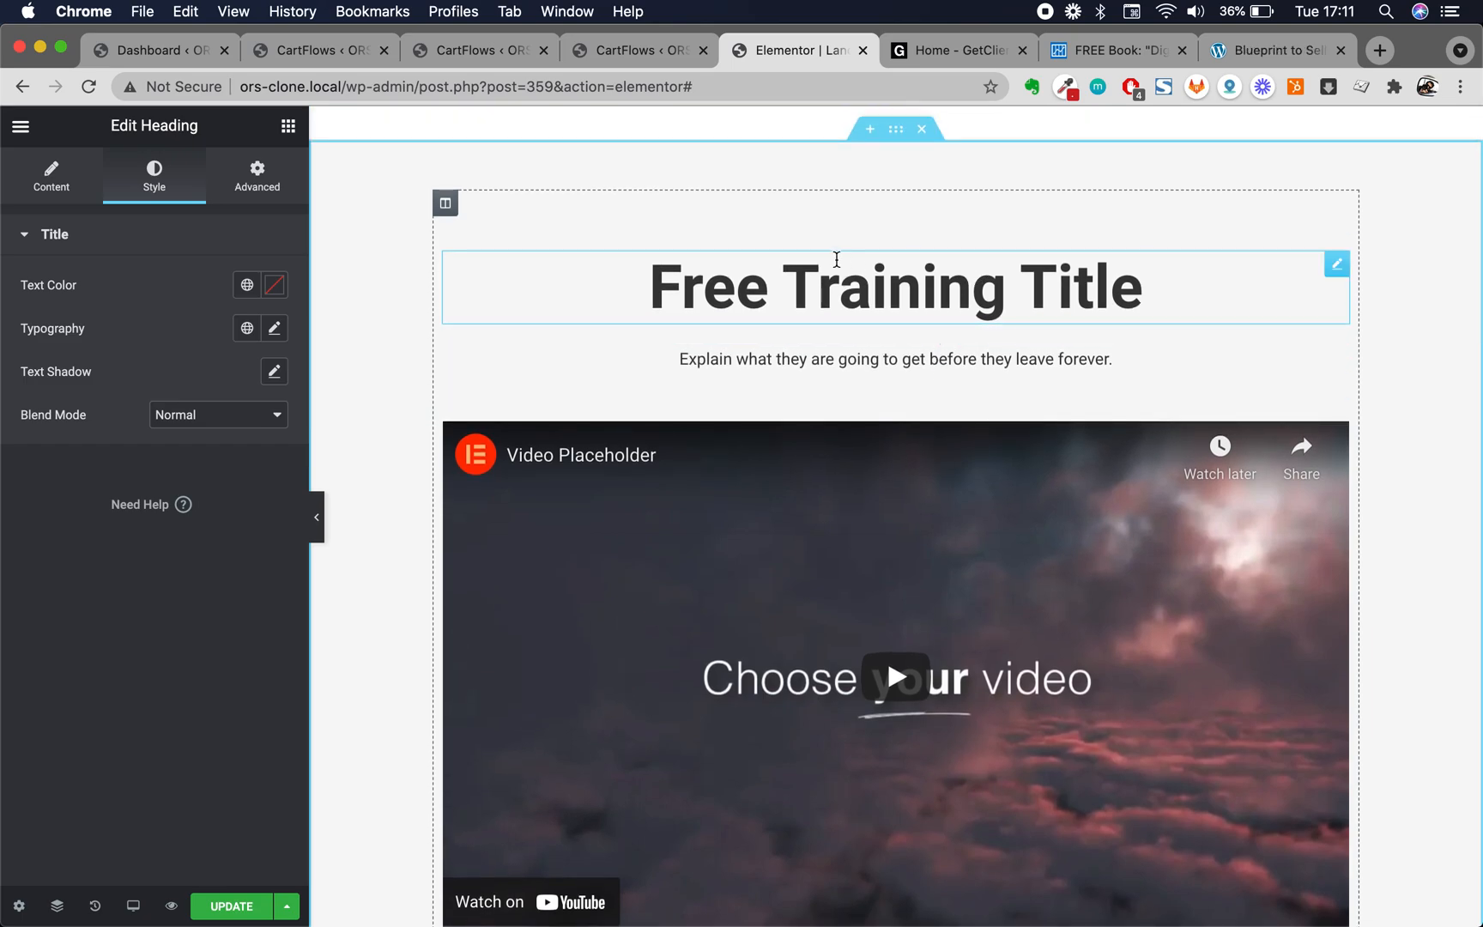
{"action": "left_click", "coordinate": [944, 49]}
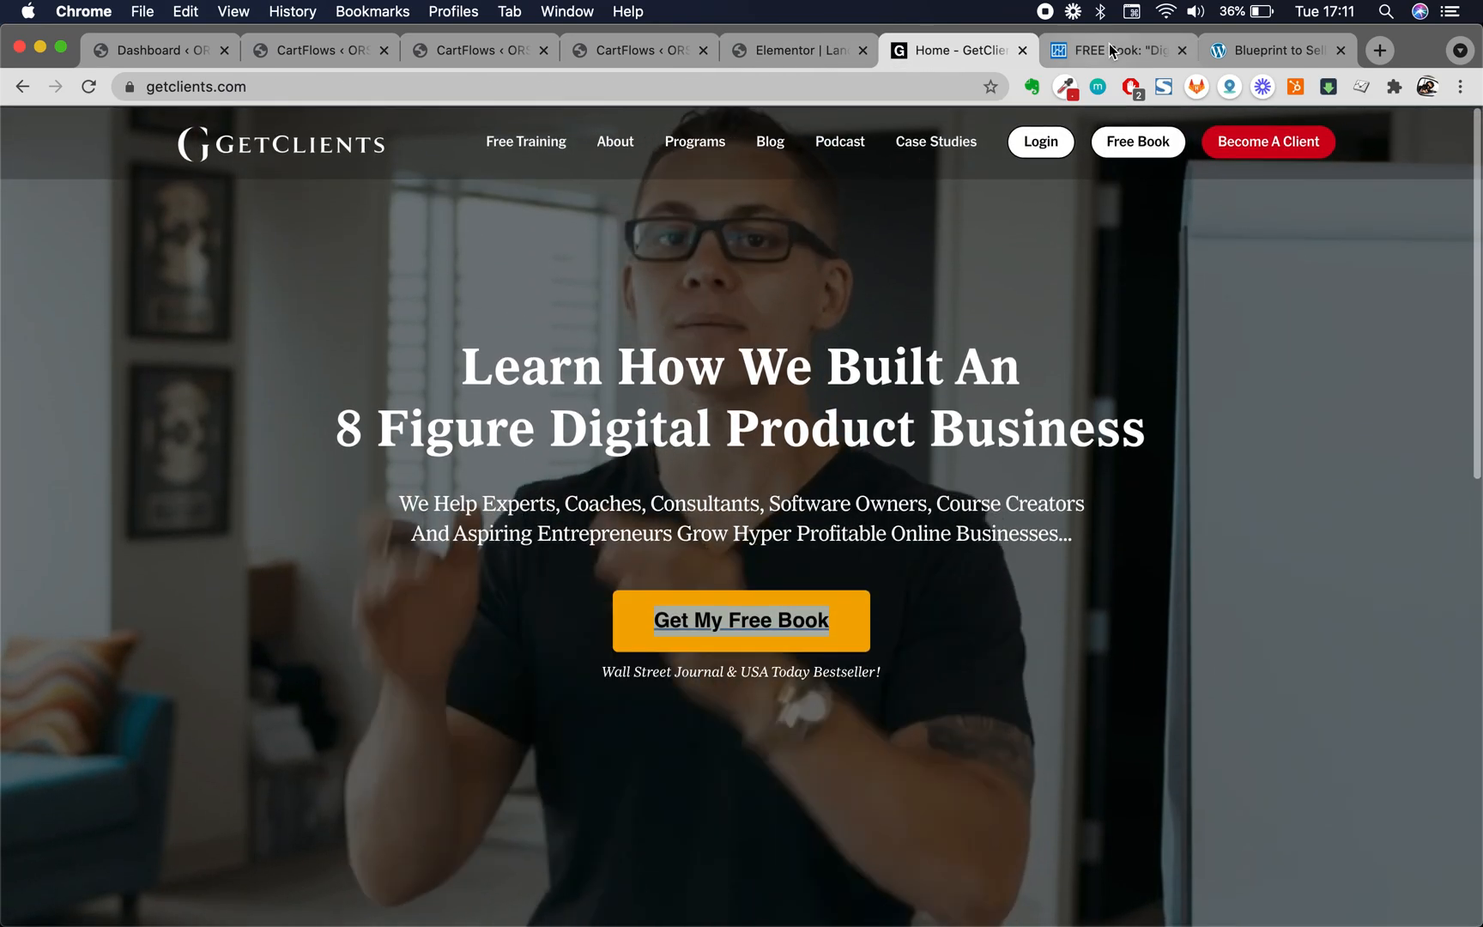
{"action": "left_click", "coordinate": [1113, 45]}
{"action": "scroll", "coordinate": [821, 505], "scroll_direction": "up", "scroll_amount": 18}
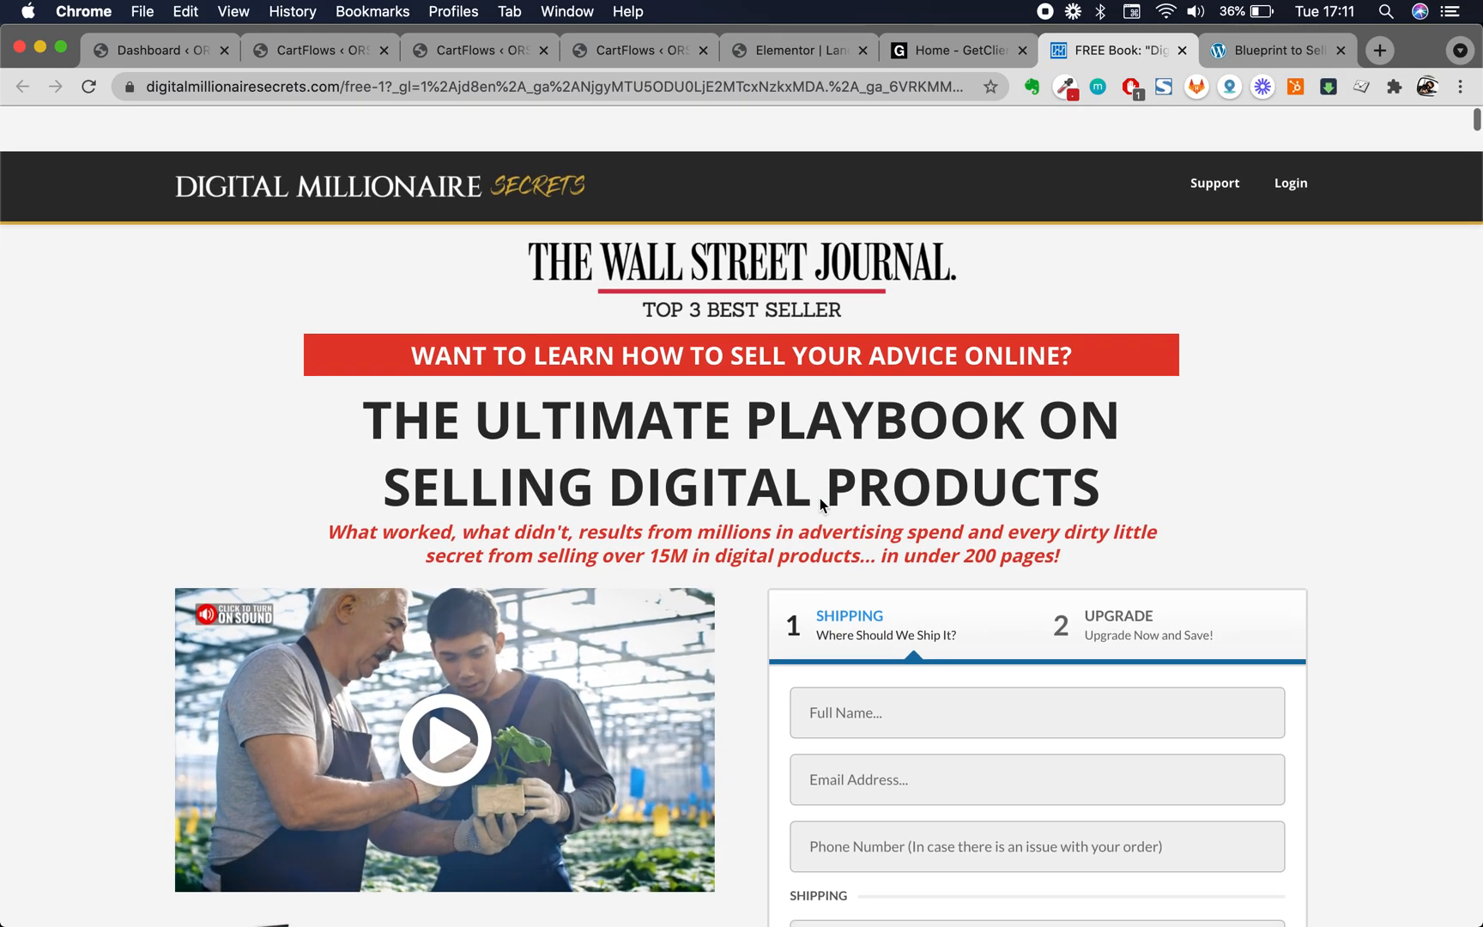
{"action": "scroll", "coordinate": [629, 538], "scroll_direction": "down", "scroll_amount": 15}
{"action": "scroll", "coordinate": [628, 533], "scroll_direction": "up", "scroll_amount": 15}
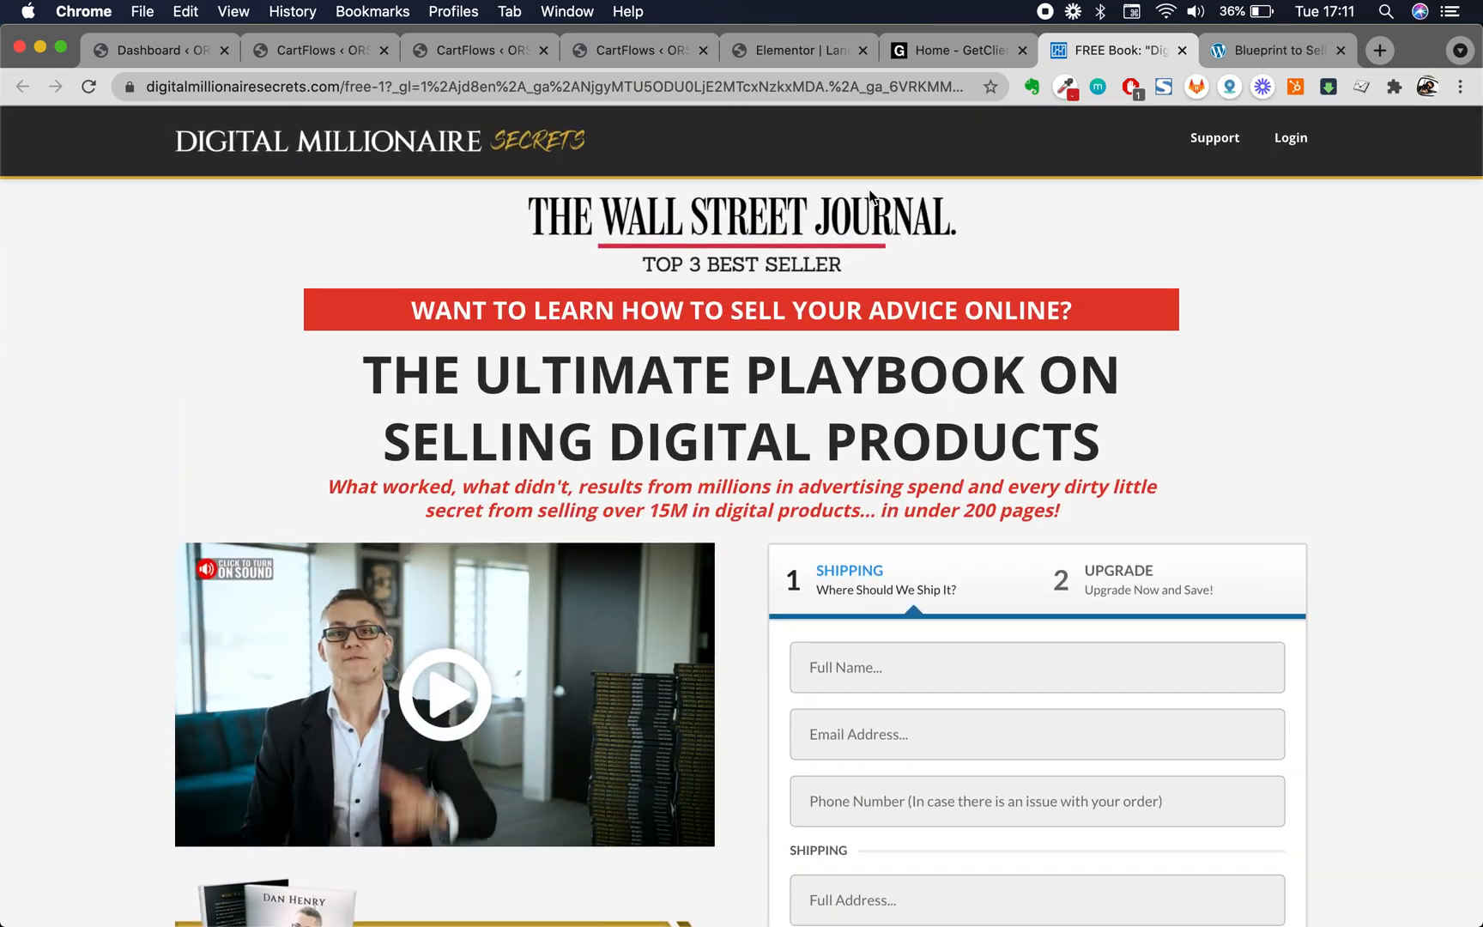
Review the Elementor landing page from the title and video through the feature list and opt-in form
{"action": "left_click", "coordinate": [798, 50]}
{"action": "scroll", "coordinate": [822, 515], "scroll_direction": "down", "scroll_amount": 6}
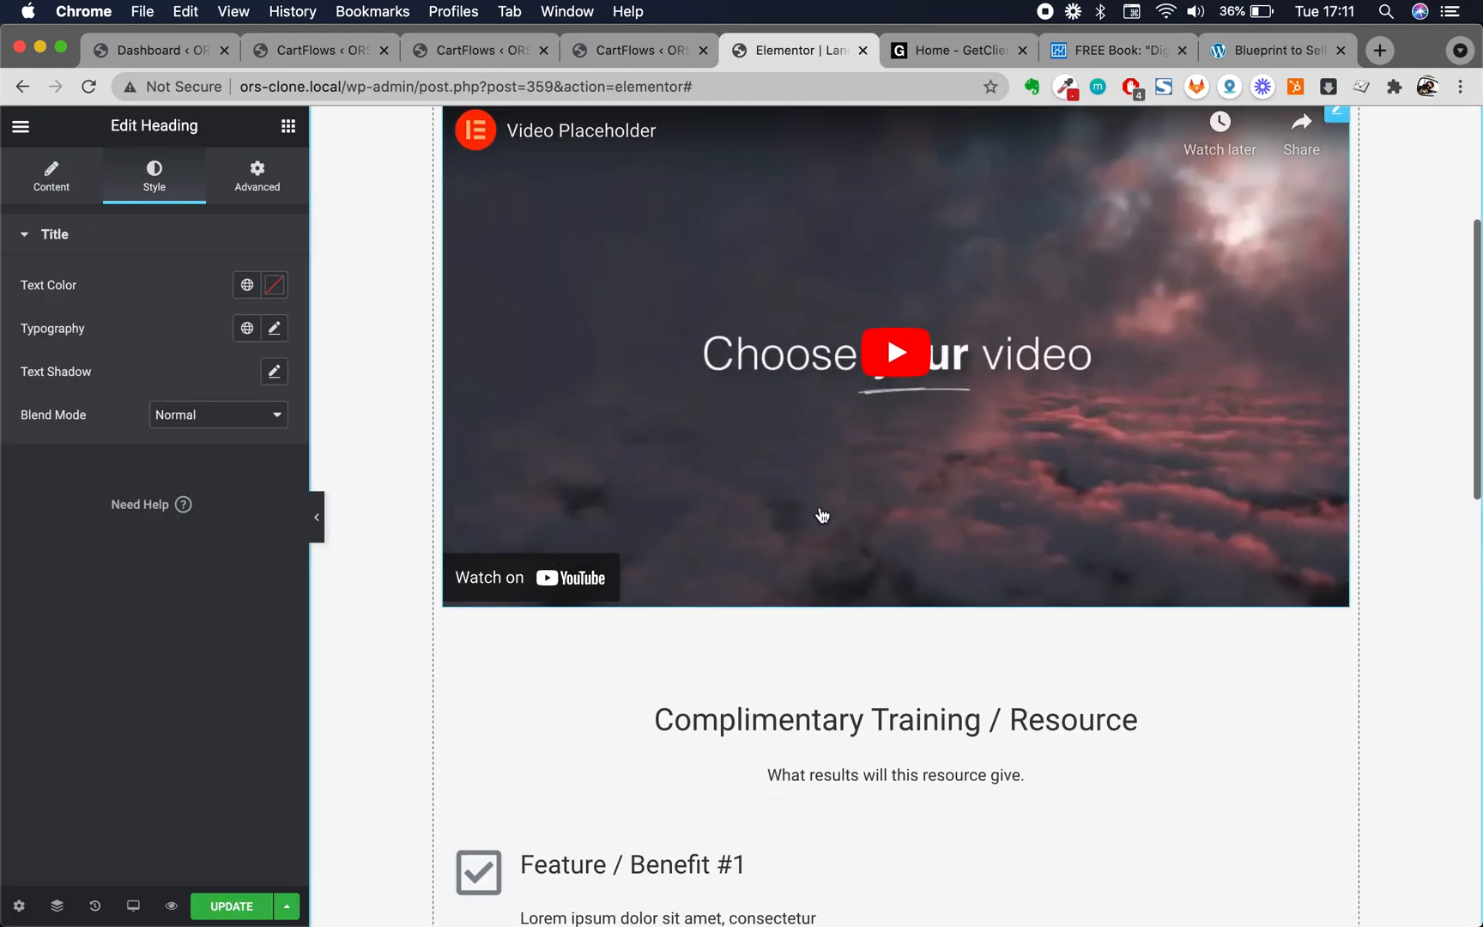
{"action": "scroll", "coordinate": [789, 659], "scroll_direction": "up", "scroll_amount": 1}
{"action": "scroll", "coordinate": [788, 659], "scroll_direction": "up", "scroll_amount": 4}
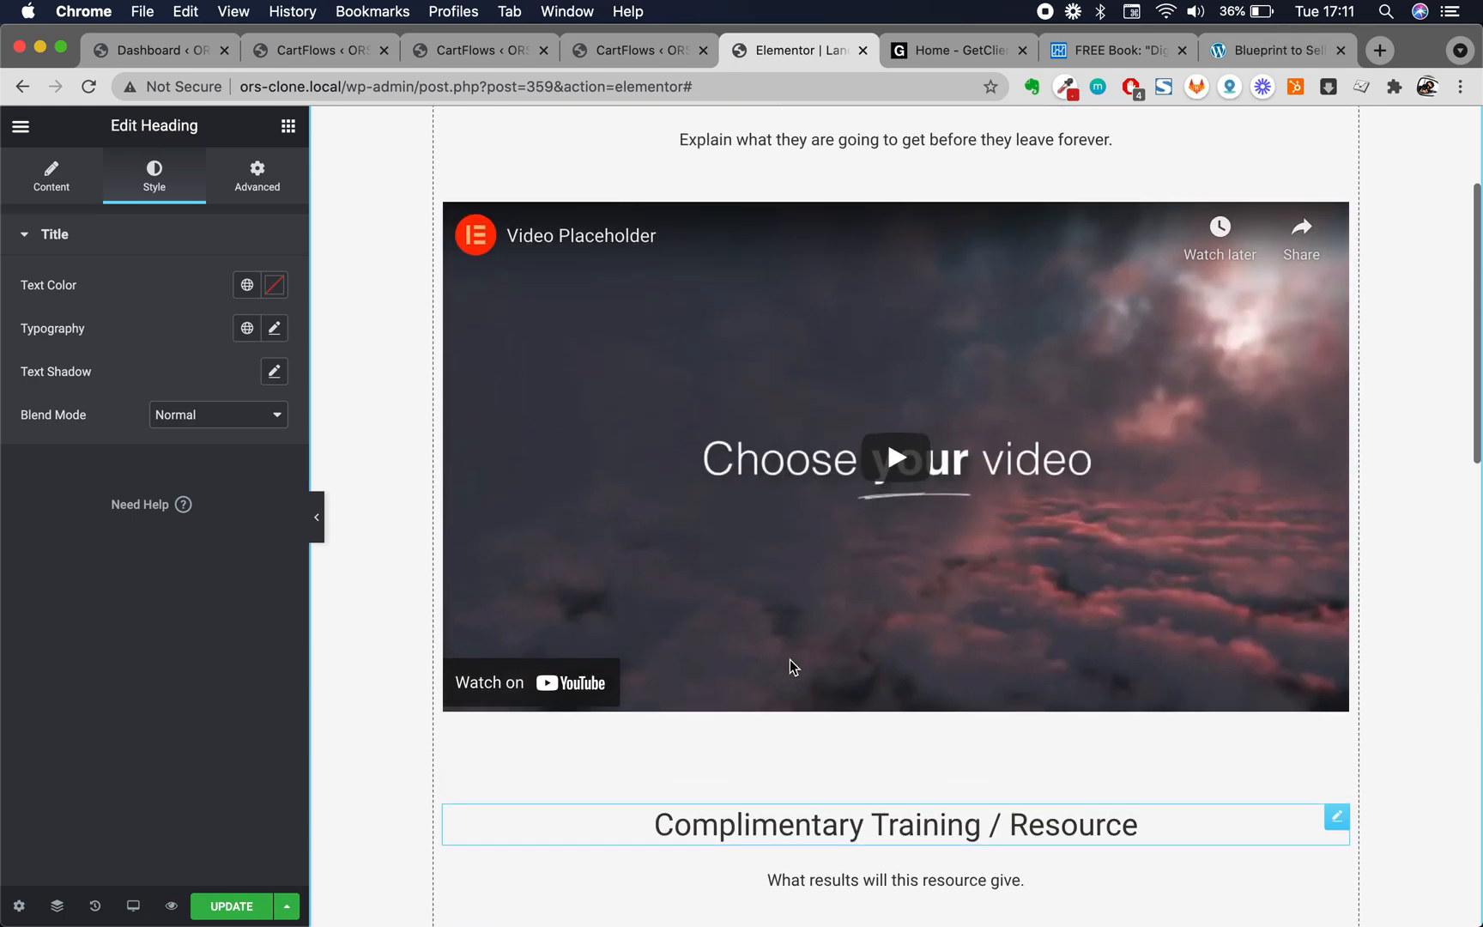
{"action": "scroll", "coordinate": [789, 659], "scroll_direction": "up", "scroll_amount": 5}
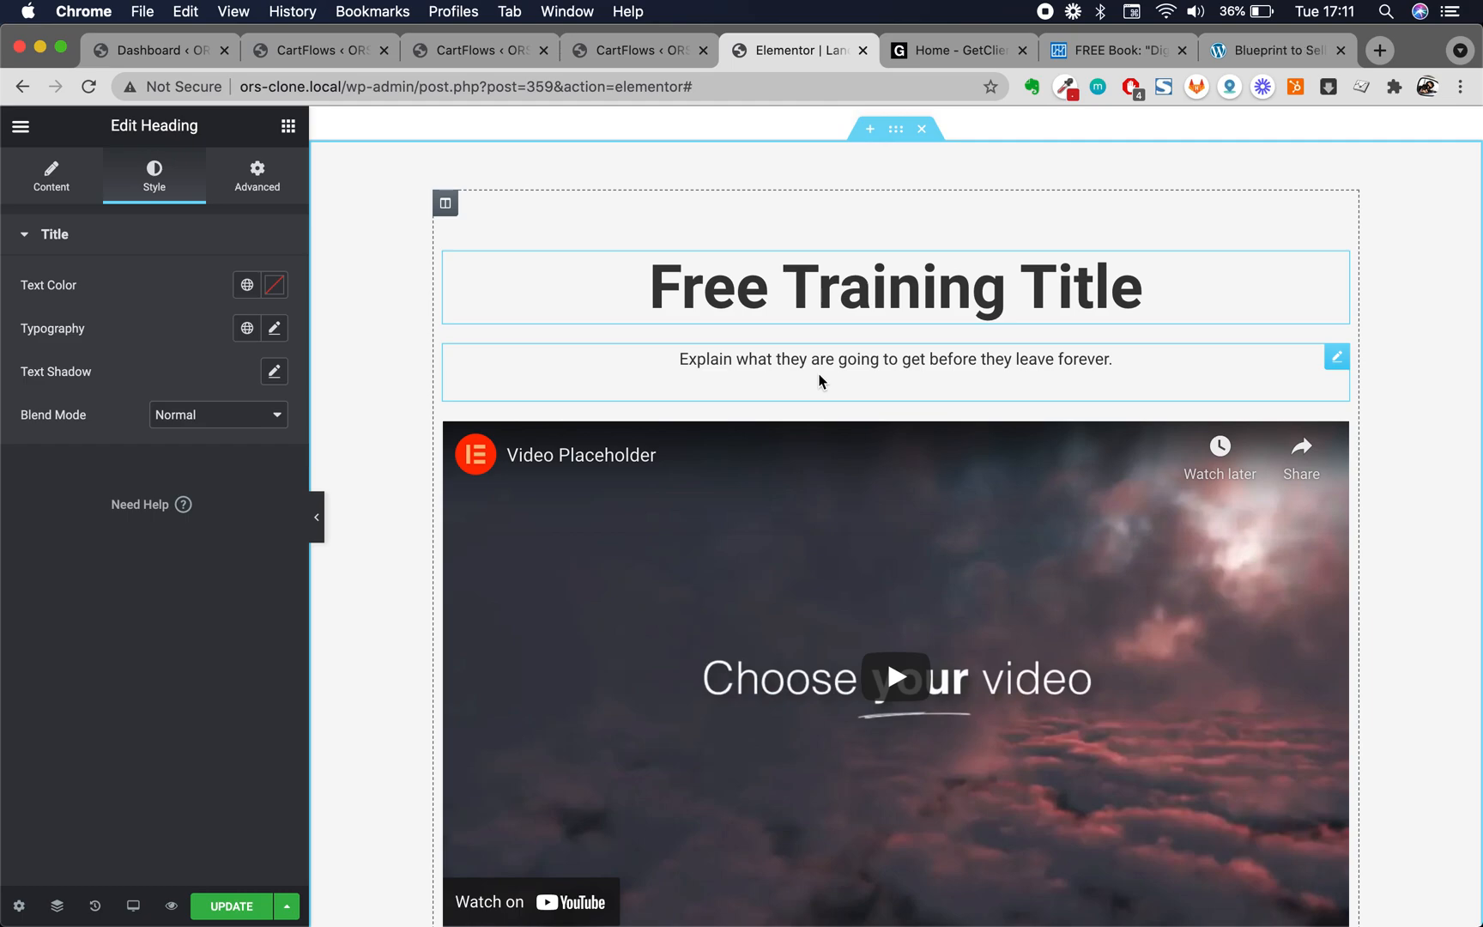
{"action": "scroll", "coordinate": [821, 381], "scroll_direction": "down", "scroll_amount": 7}
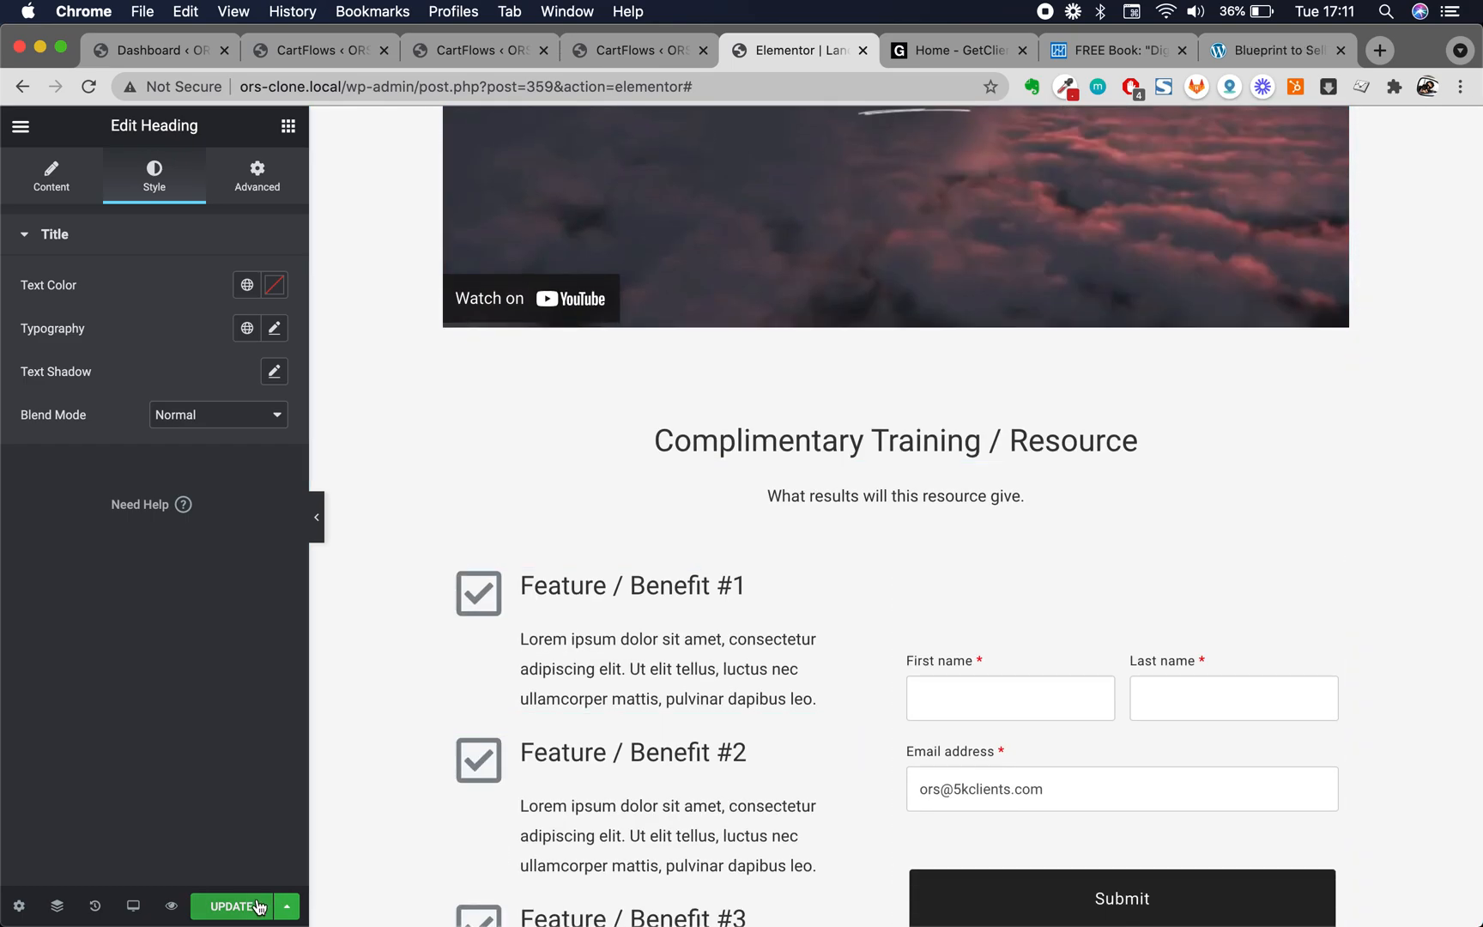
{"action": "scroll", "coordinate": [599, 601], "scroll_direction": "down", "scroll_amount": 8}
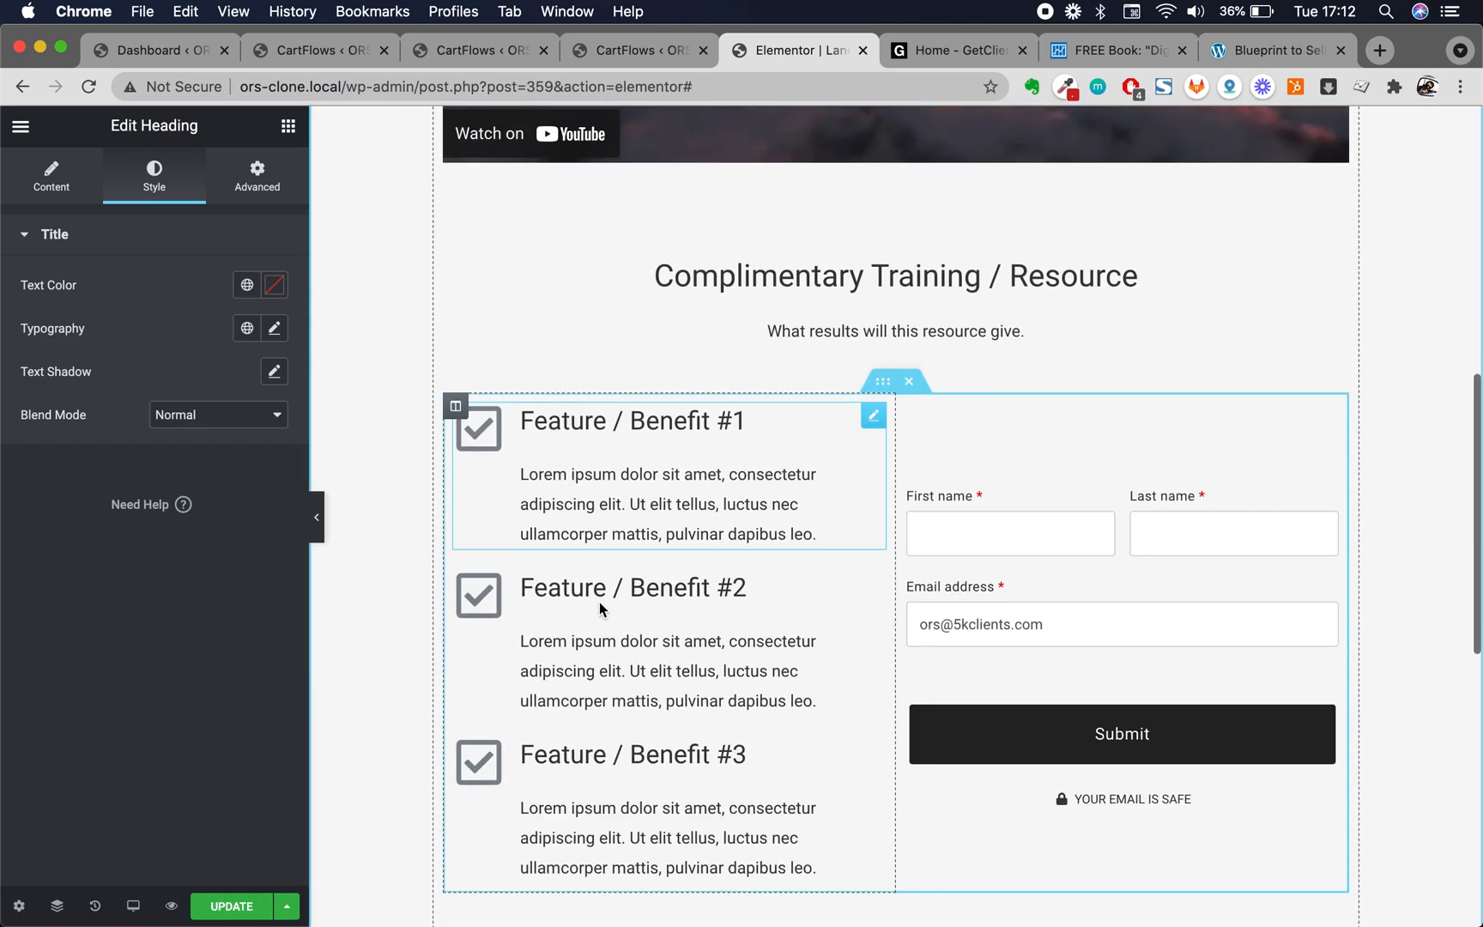
{"action": "scroll", "coordinate": [599, 602], "scroll_direction": "up", "scroll_amount": 6}
{"action": "scroll", "coordinate": [600, 606], "scroll_direction": "up", "scroll_amount": 5}
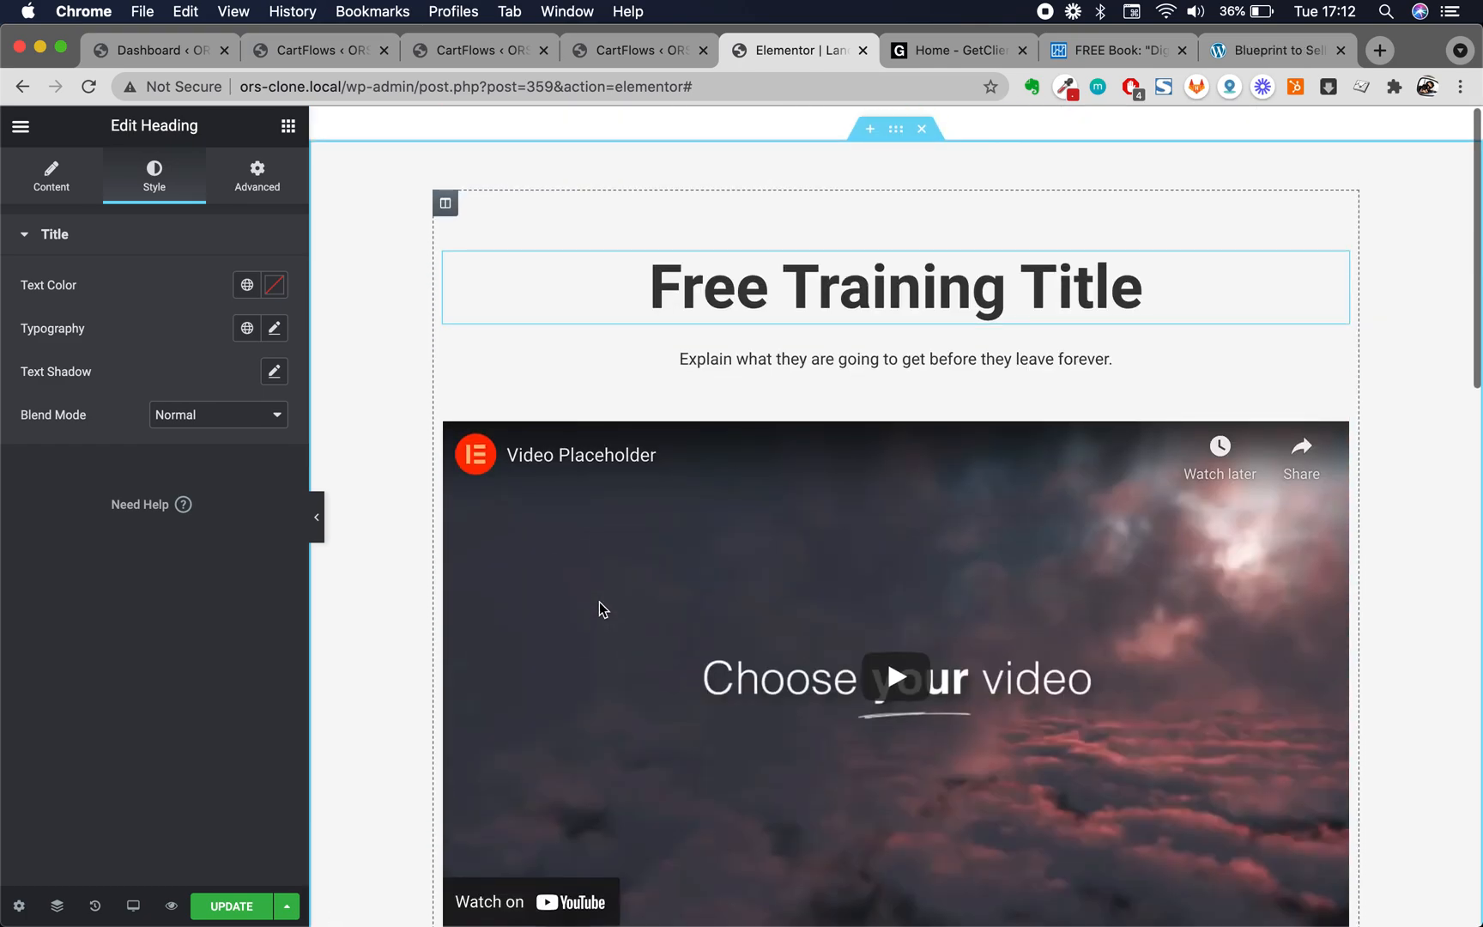
Exit Elementor to the dashboard without saving the page changes, and dismiss the block editor welcome guide
{"action": "left_click", "coordinate": [618, 53]}
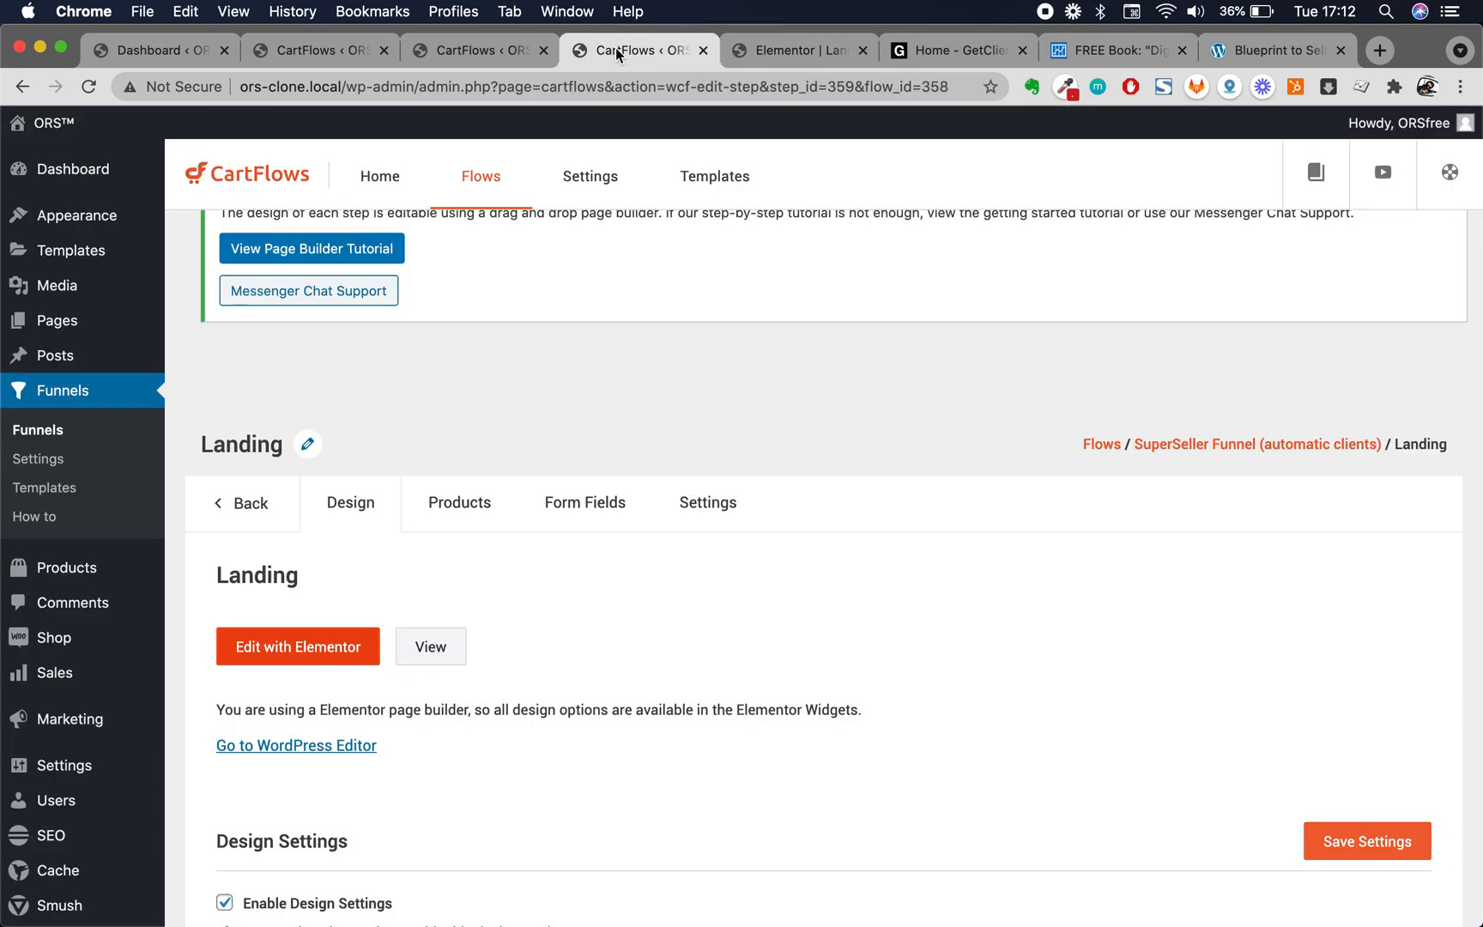
{"action": "left_click", "coordinate": [775, 50]}
{"action": "left_click", "coordinate": [24, 127]}
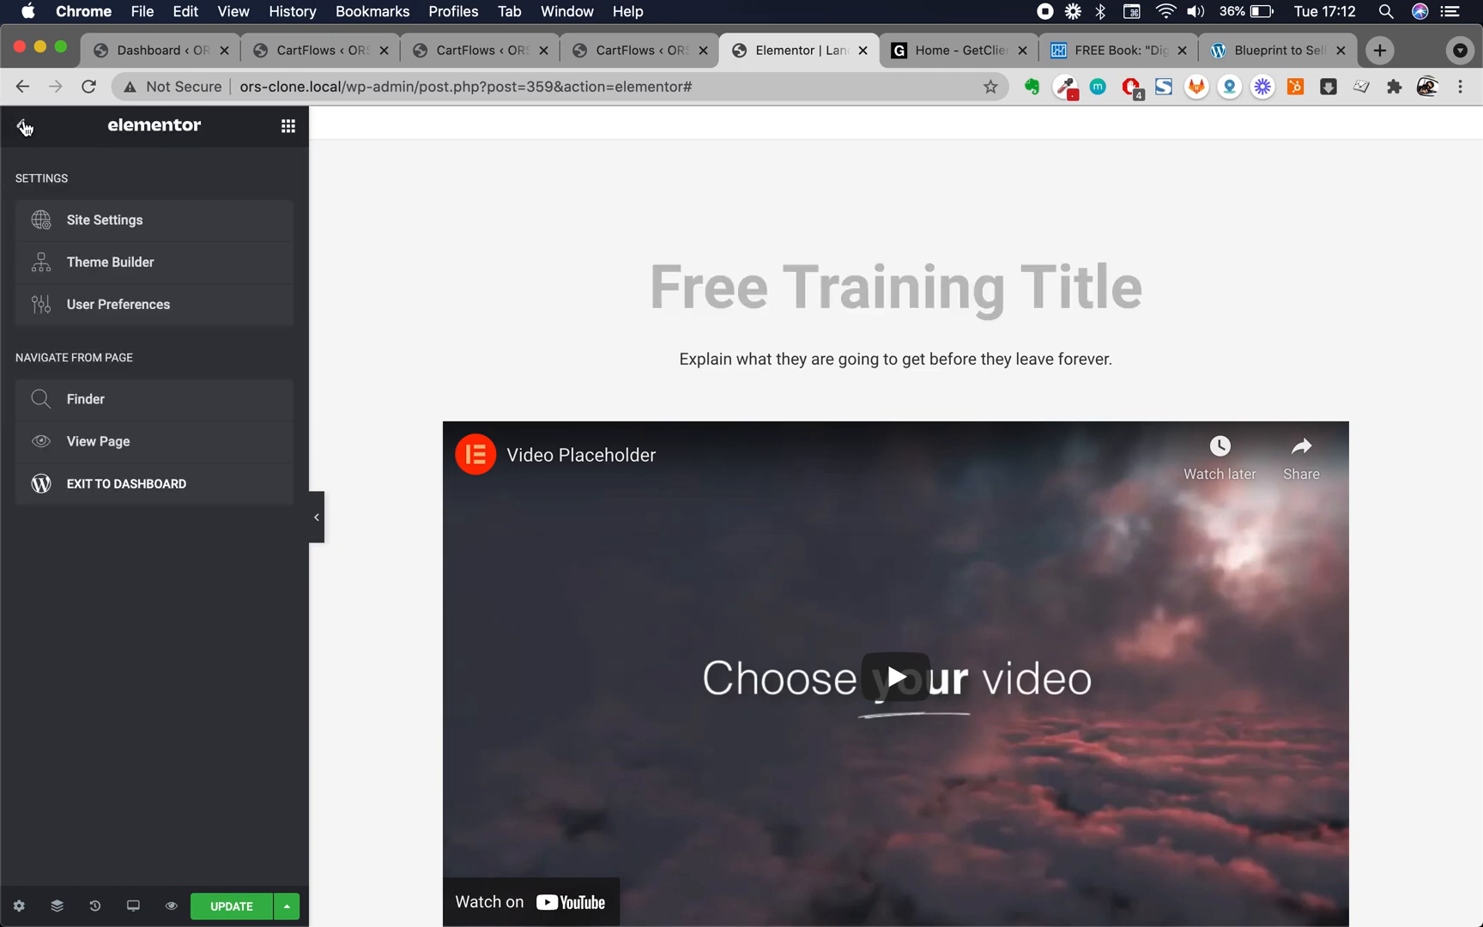
{"action": "left_click", "coordinate": [92, 485]}
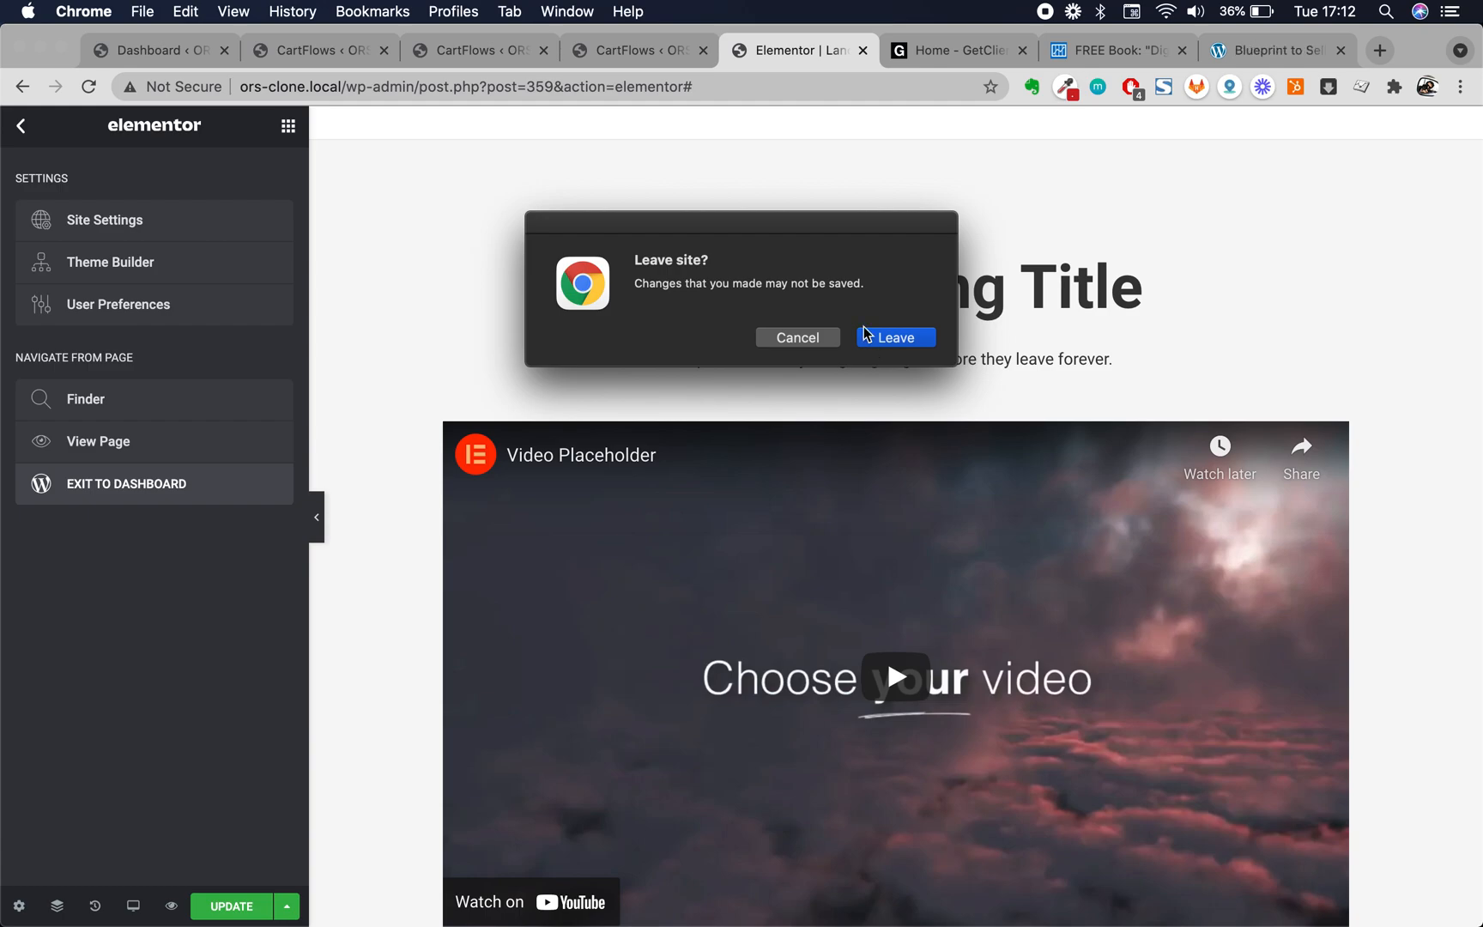
{"action": "left_click", "coordinate": [893, 338]}
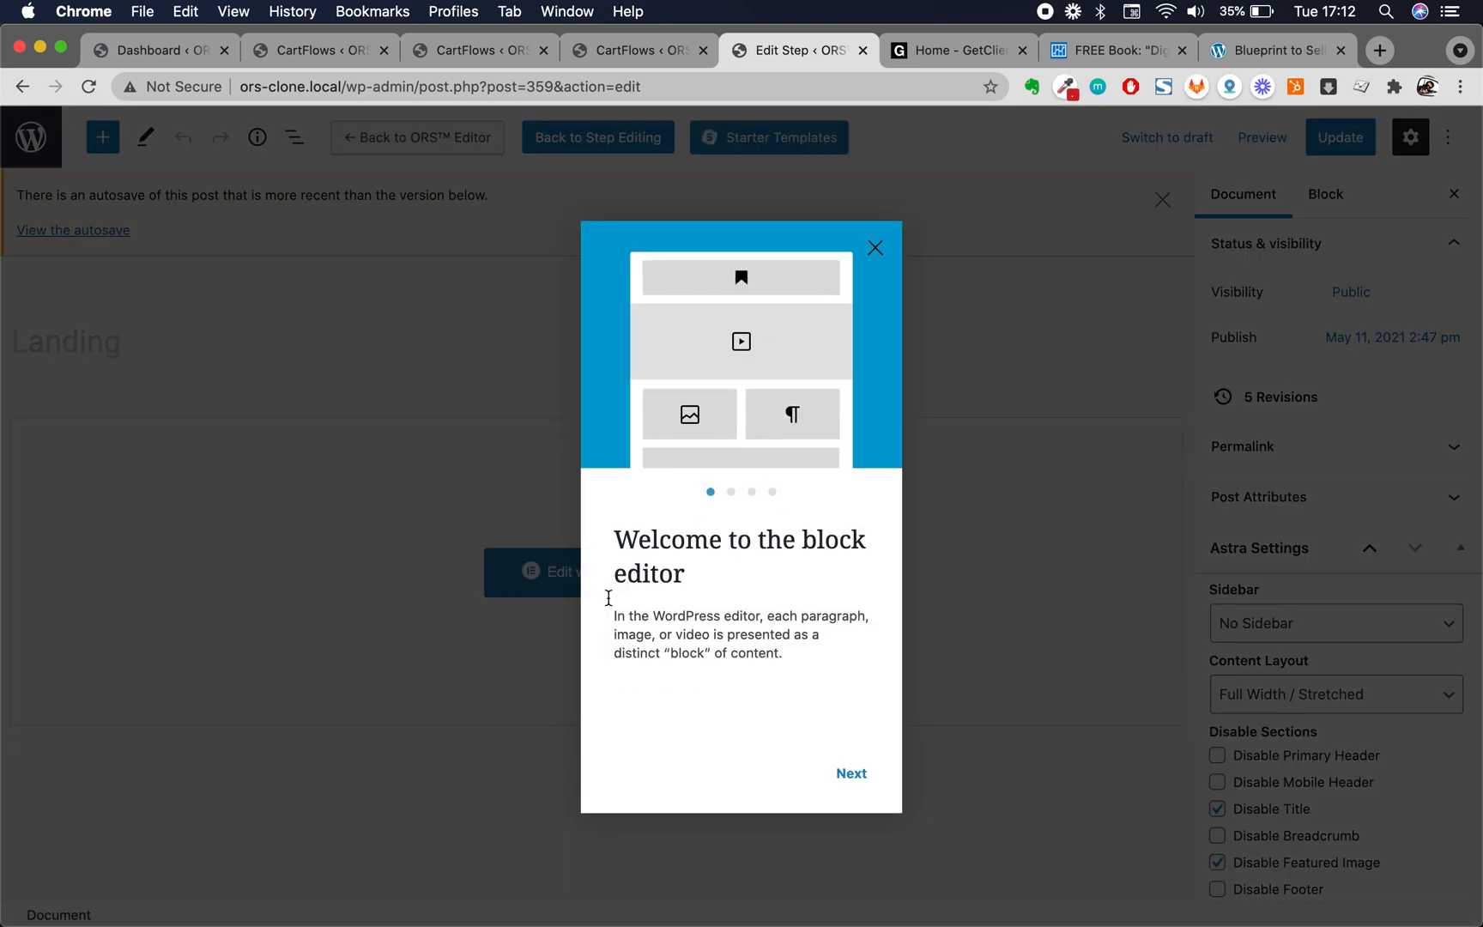
{"action": "left_click", "coordinate": [876, 249]}
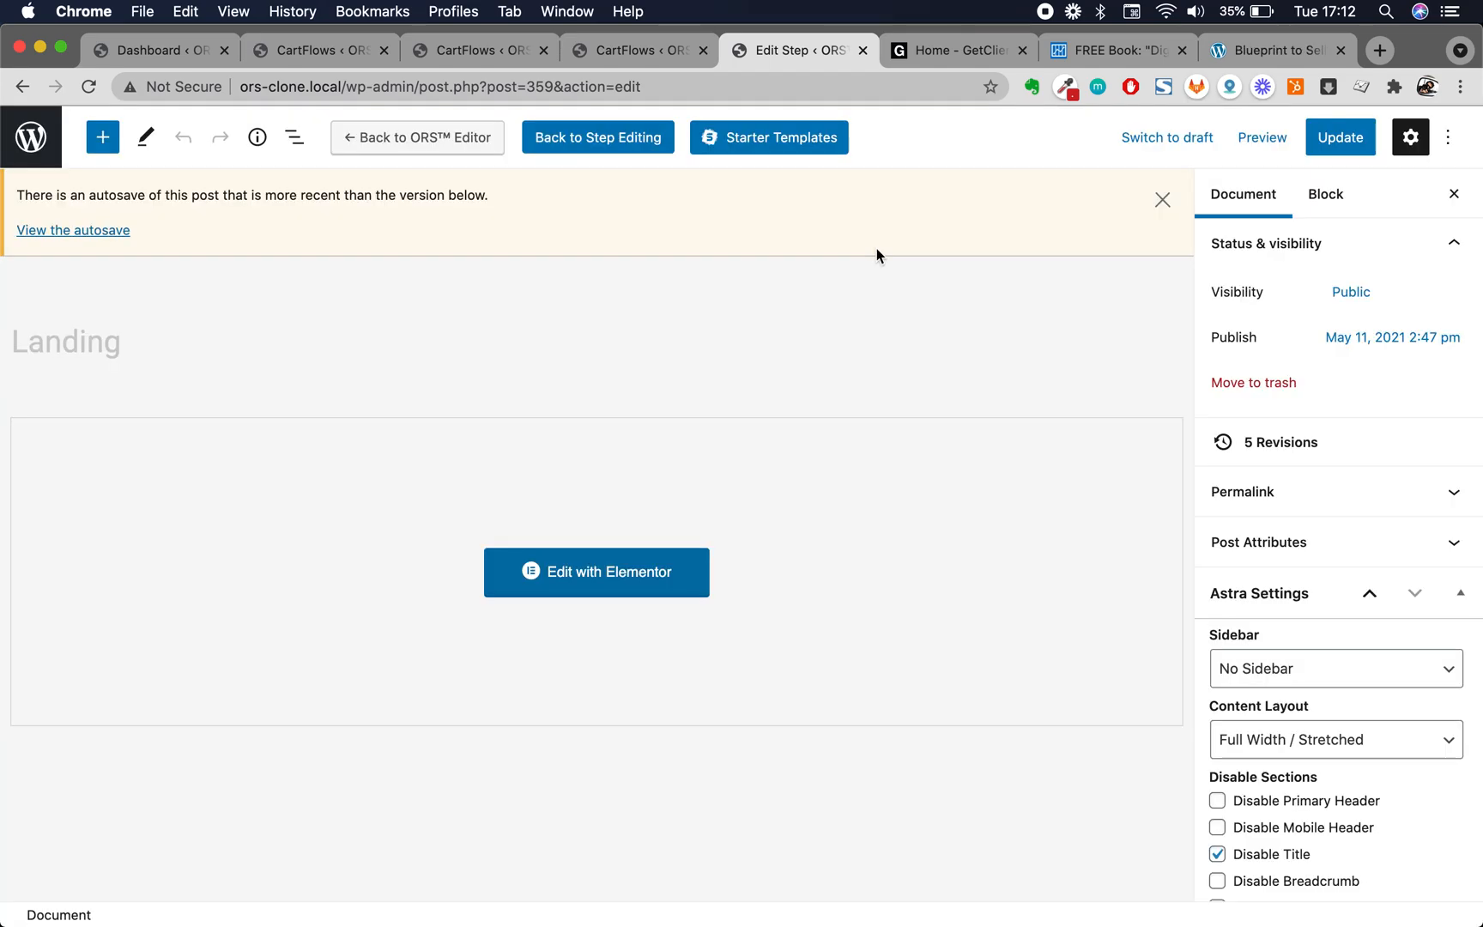
Return from the WordPress block editor to the Landing step's editing page in CartFlows
{"action": "scroll", "coordinate": [1020, 609], "scroll_direction": "down", "scroll_amount": 3}
{"action": "scroll", "coordinate": [1018, 609], "scroll_direction": "down", "scroll_amount": 3}
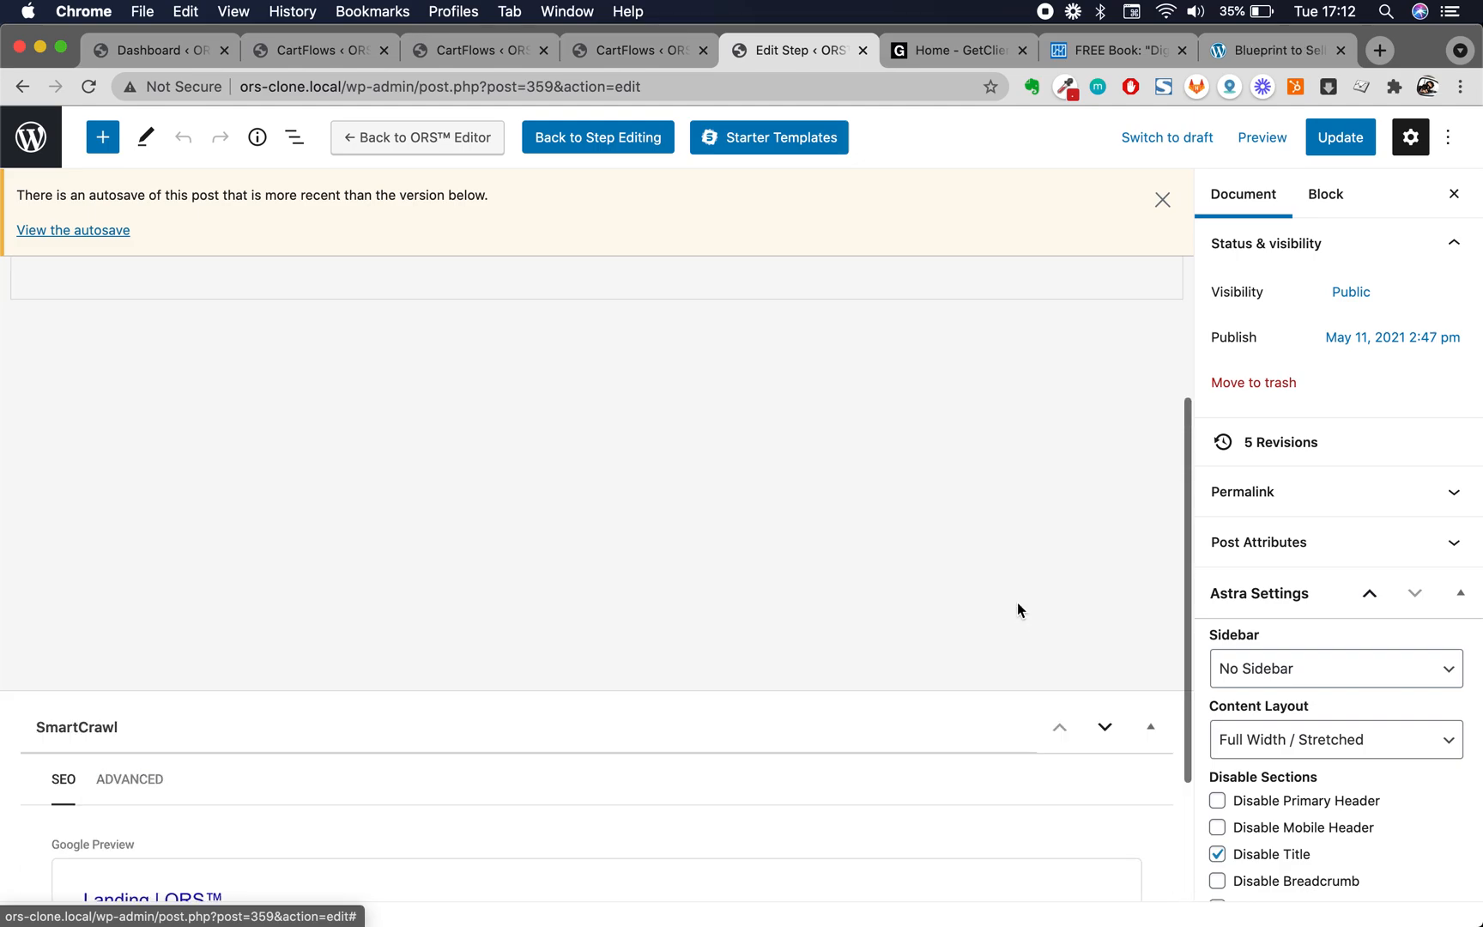
{"action": "scroll", "coordinate": [1016, 608], "scroll_direction": "up", "scroll_amount": 10}
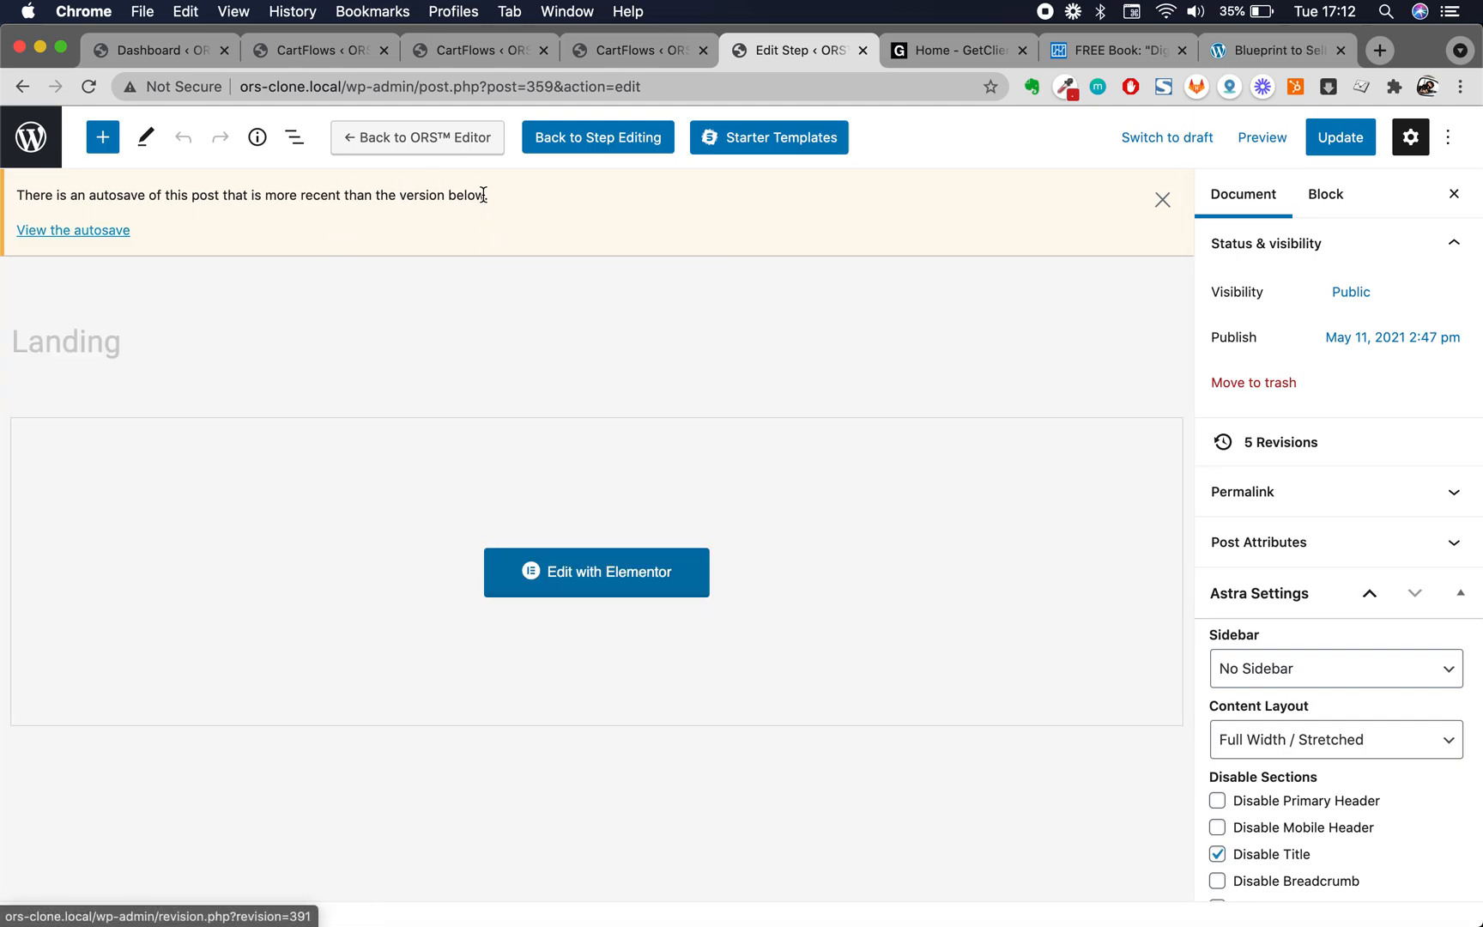
{"action": "left_click", "coordinate": [615, 151]}
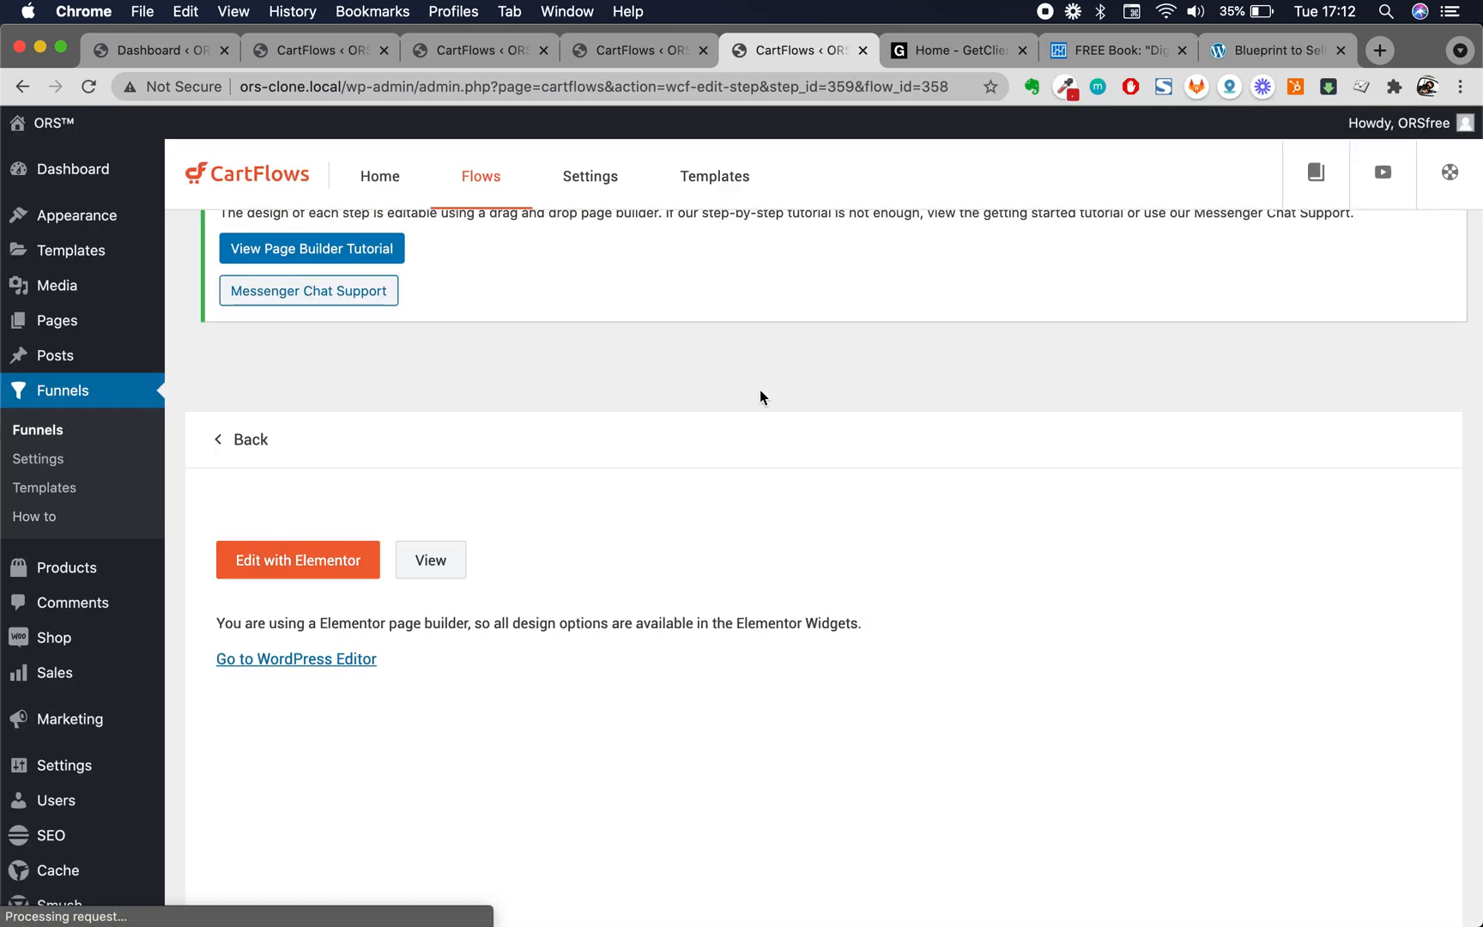
Look through the Landing step's design options and settings
{"action": "scroll", "coordinate": [416, 623], "scroll_direction": "down", "scroll_amount": 4}
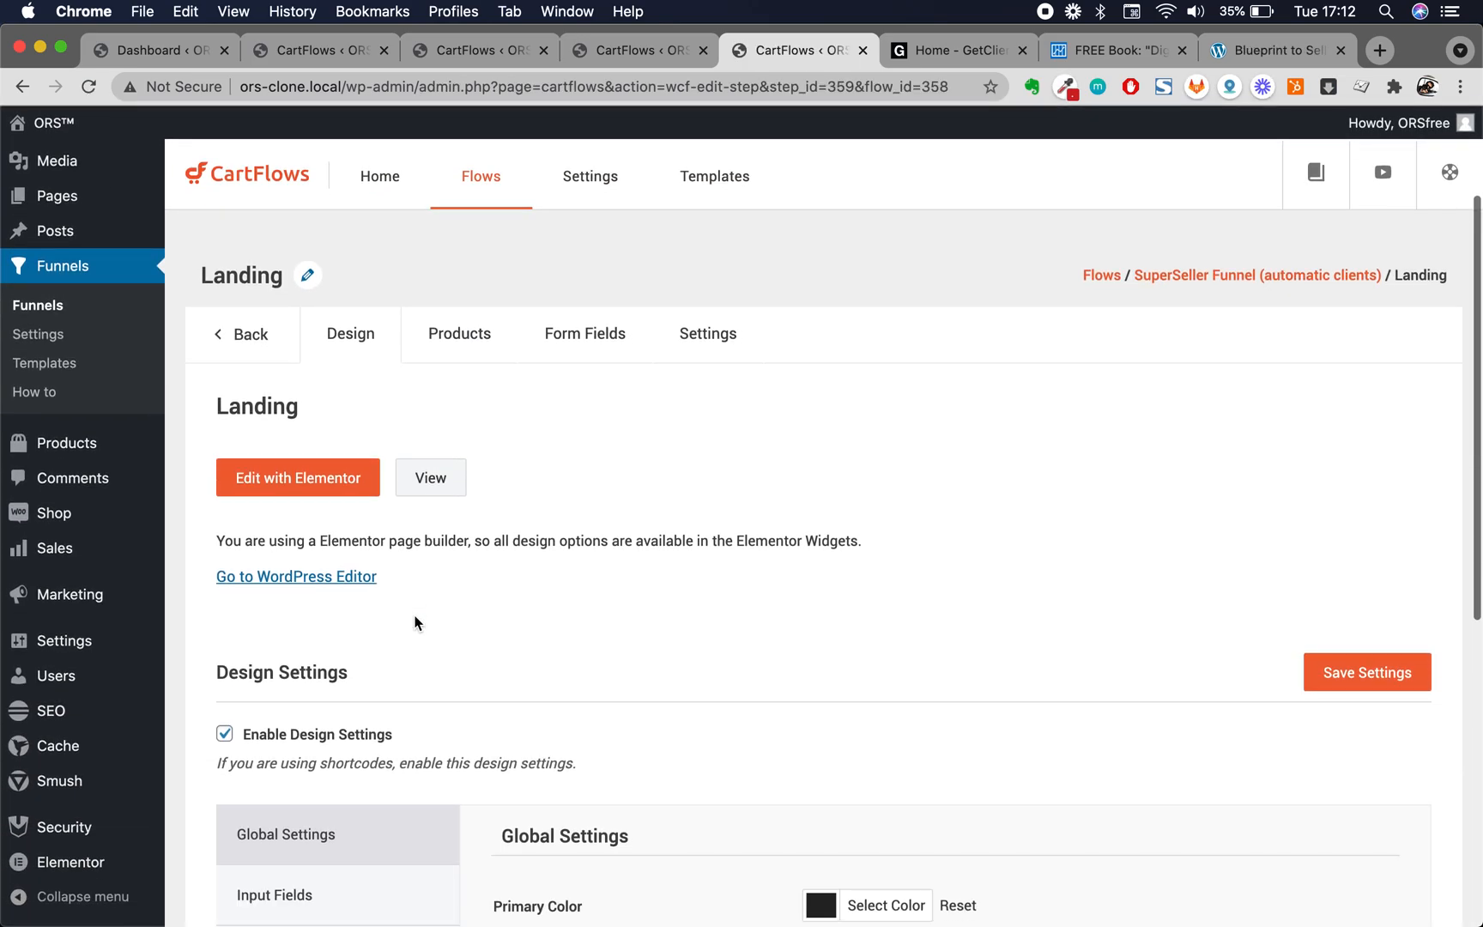
{"action": "scroll", "coordinate": [729, 661], "scroll_direction": "down", "scroll_amount": 4}
{"action": "scroll", "coordinate": [729, 660], "scroll_direction": "up", "scroll_amount": 10}
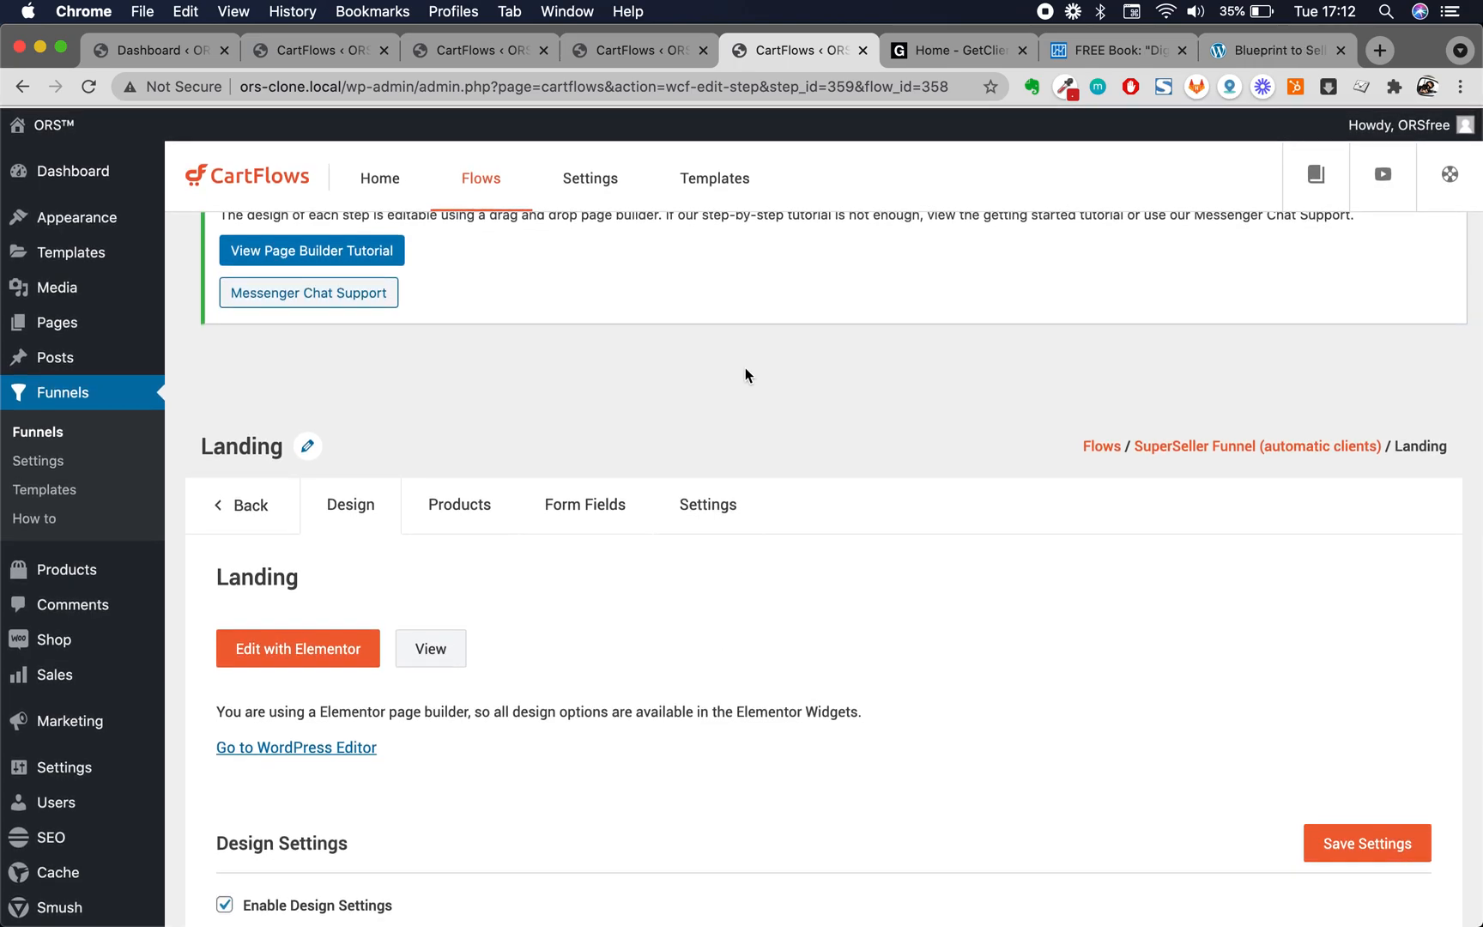
{"action": "scroll", "coordinate": [824, 514], "scroll_direction": "down", "scroll_amount": 2}
{"action": "scroll", "coordinate": [824, 513], "scroll_direction": "down", "scroll_amount": 2}
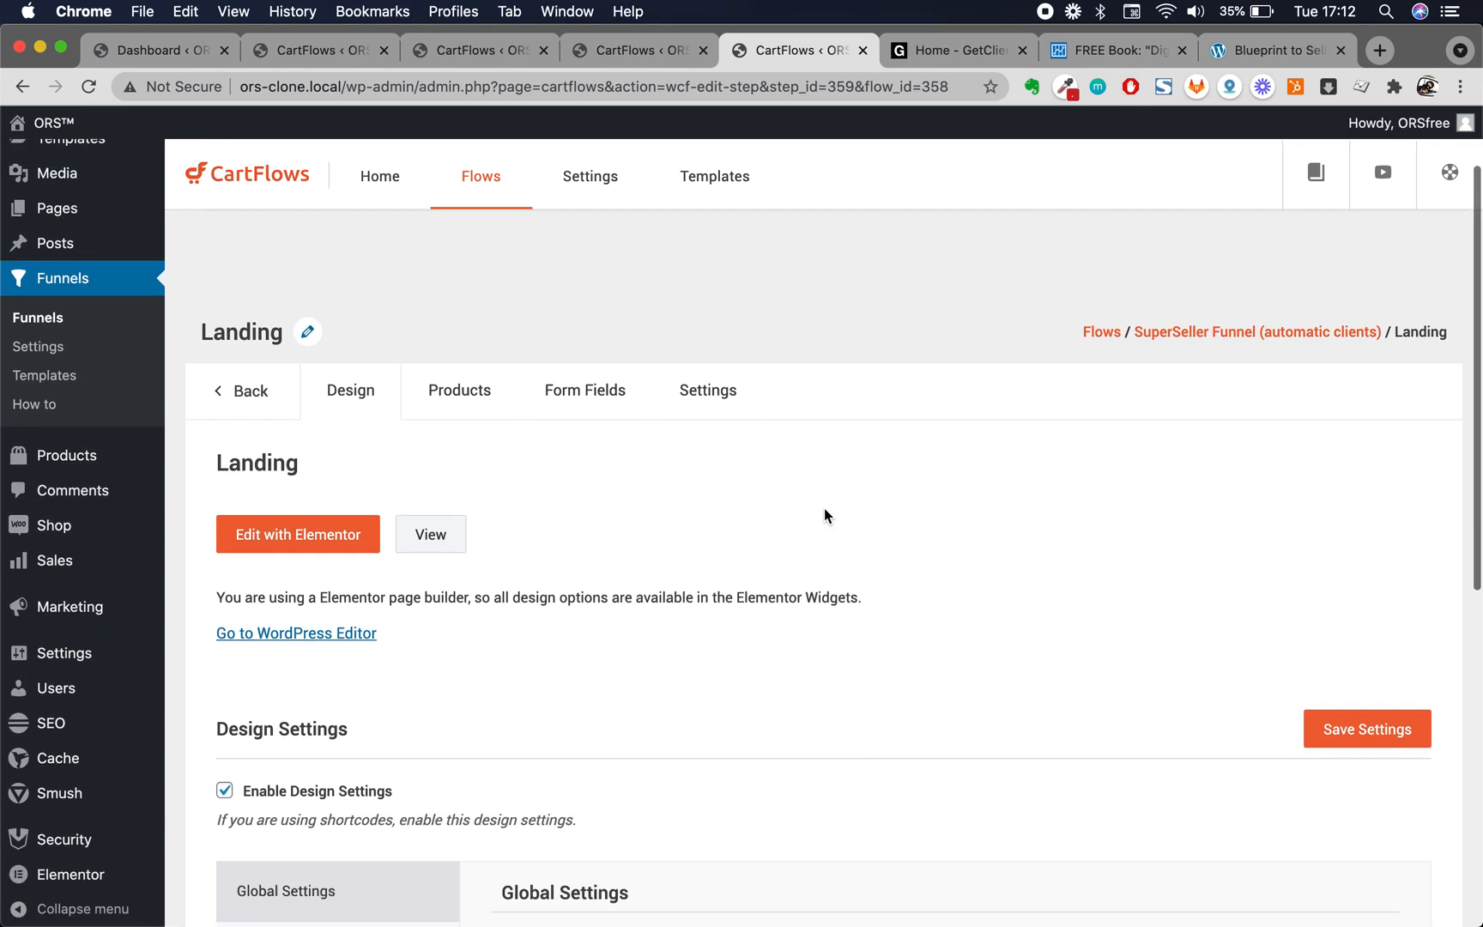
{"action": "scroll", "coordinate": [616, 568], "scroll_direction": "up", "scroll_amount": 5}
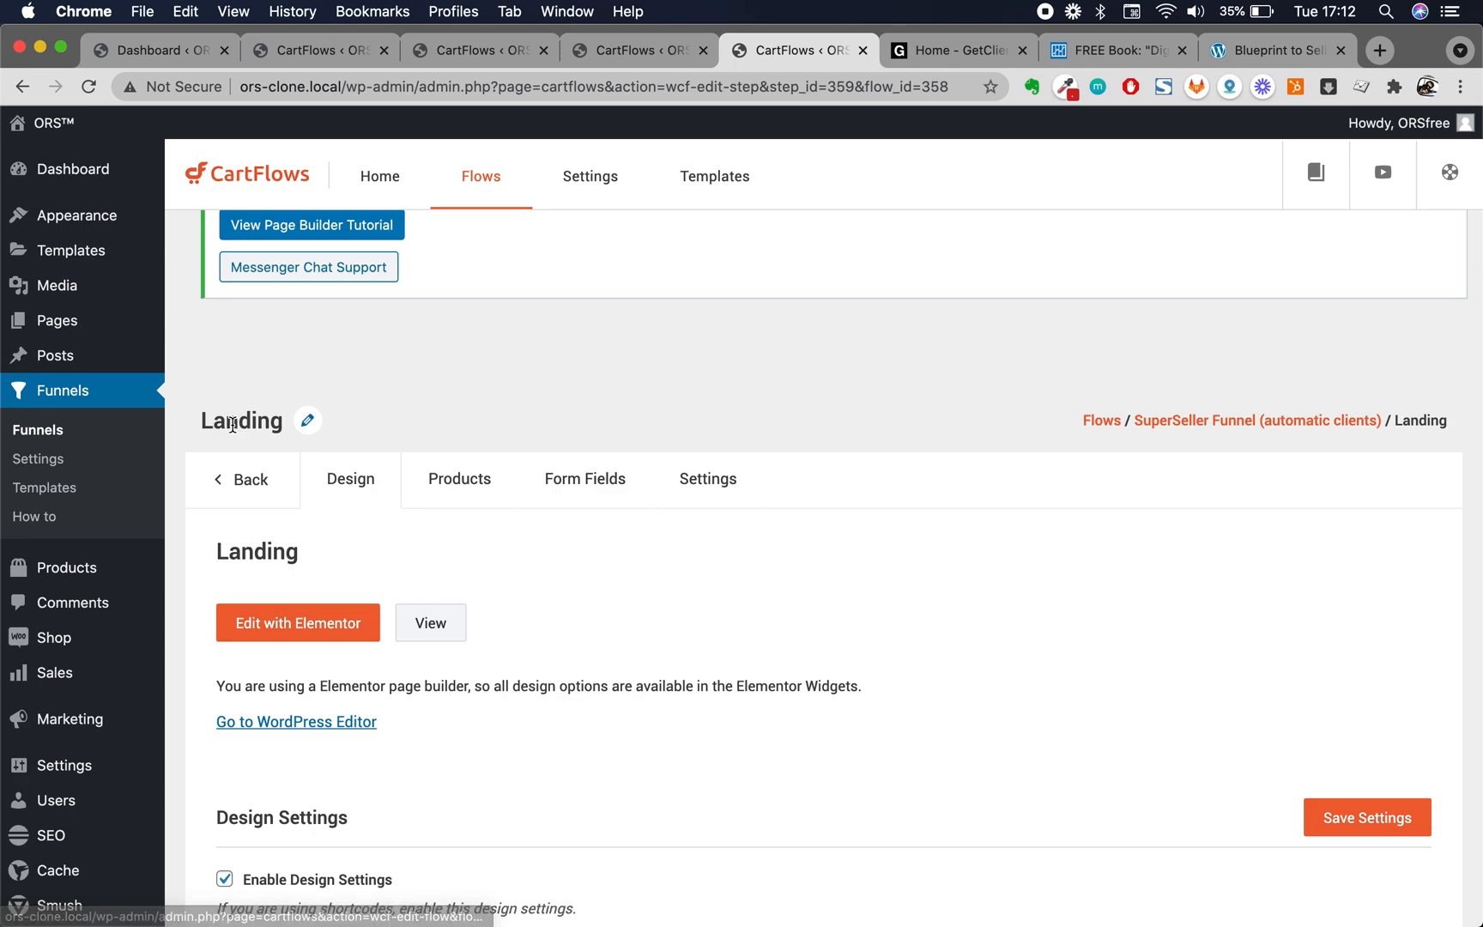
{"action": "scroll", "coordinate": [533, 436], "scroll_direction": "up", "scroll_amount": 1}
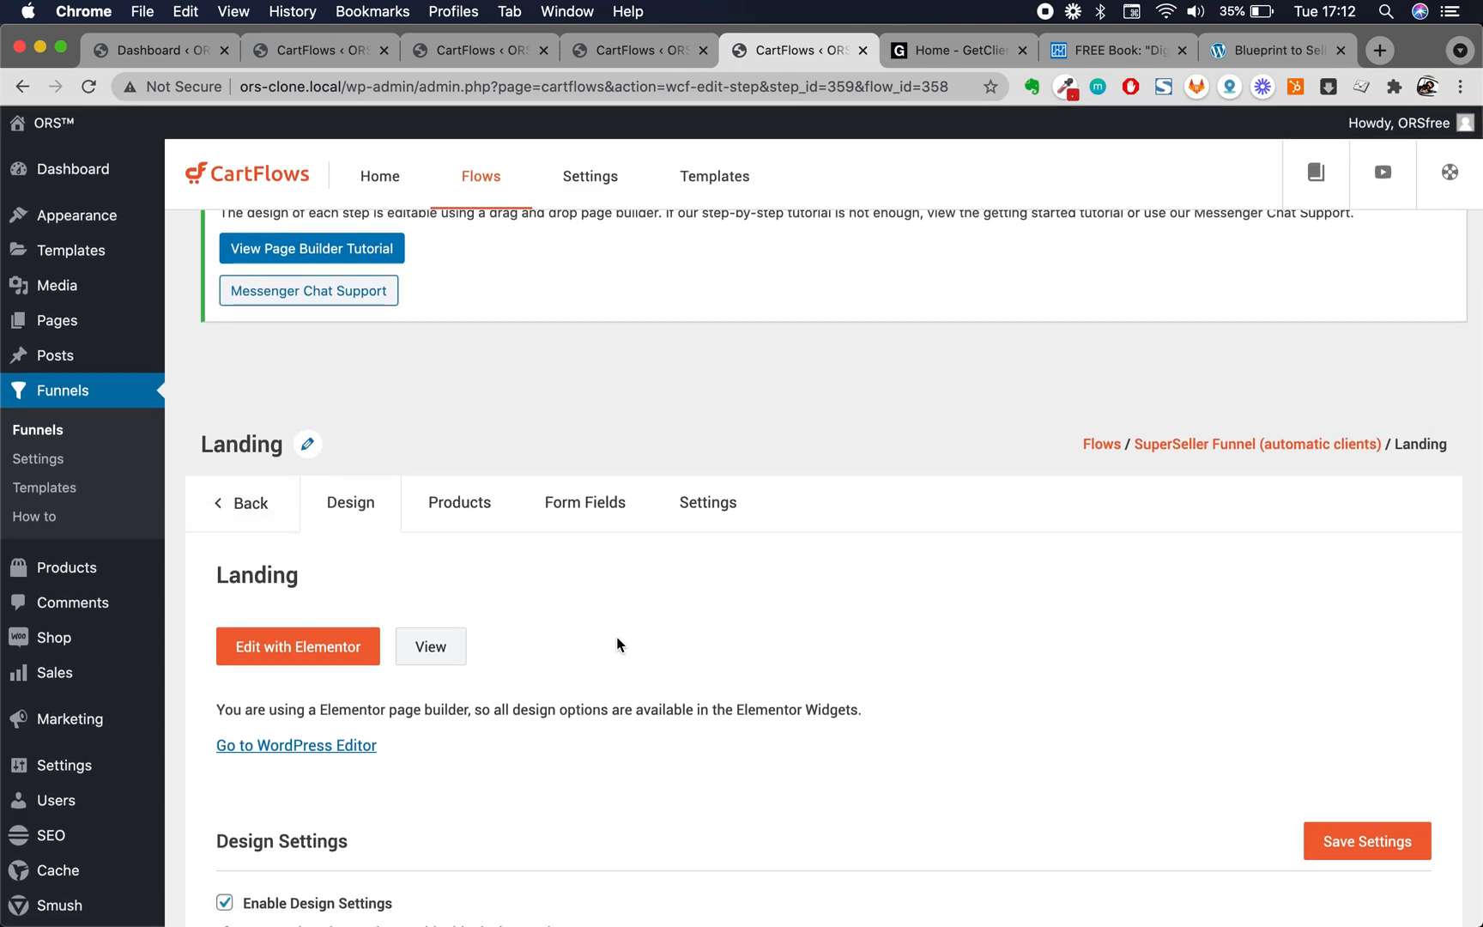
Go back to the SuperSeller Funnel's steps, and open the Checkout step for editing at its design settings
{"action": "left_click", "coordinate": [248, 440]}
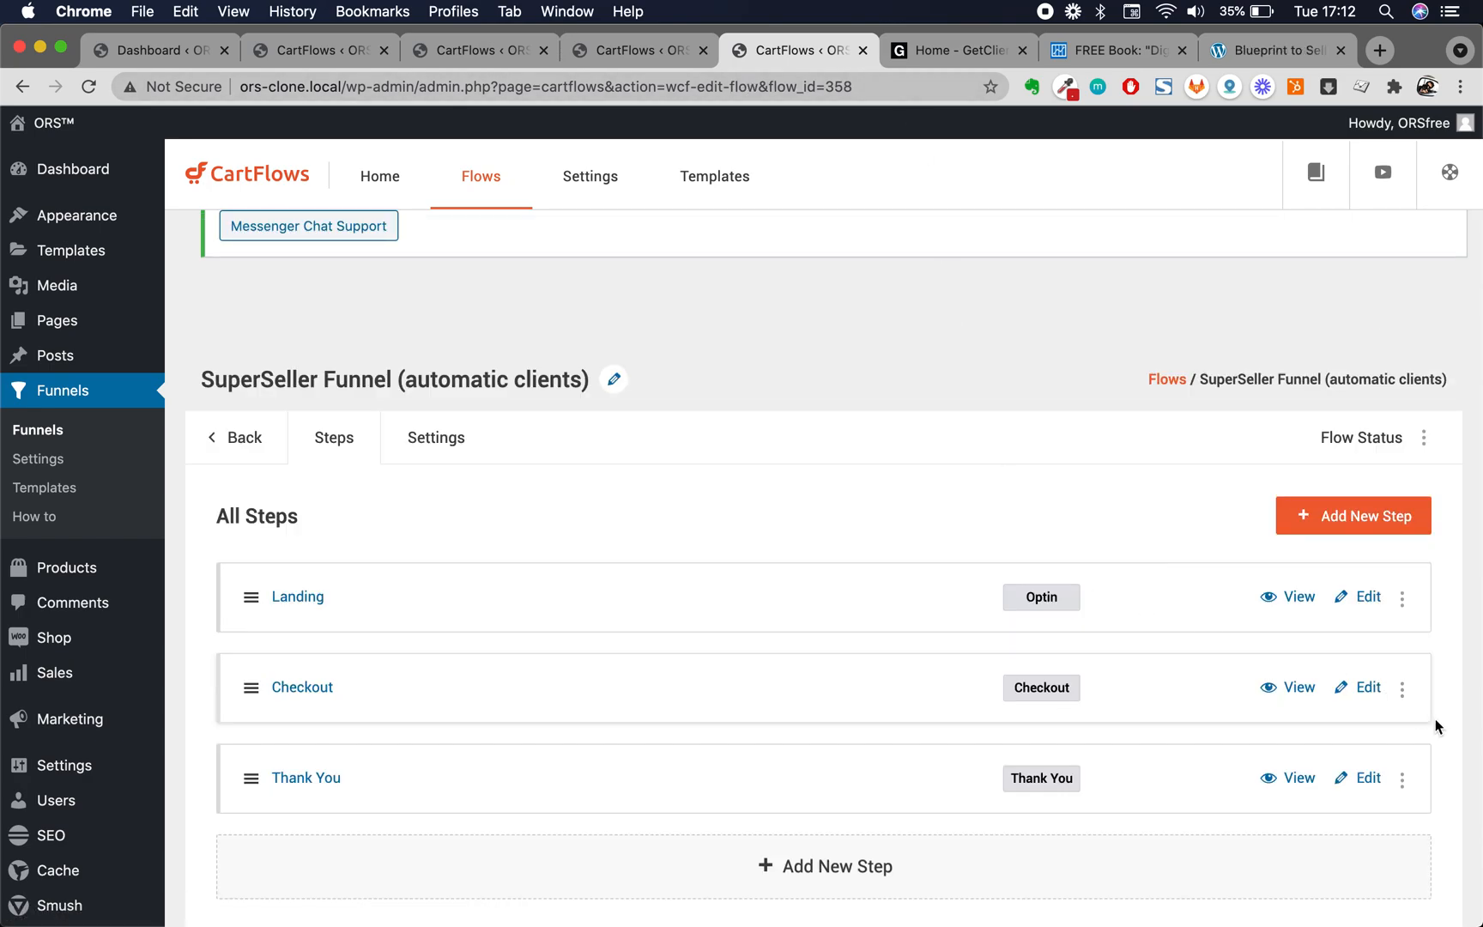
{"action": "left_click", "coordinate": [1367, 691]}
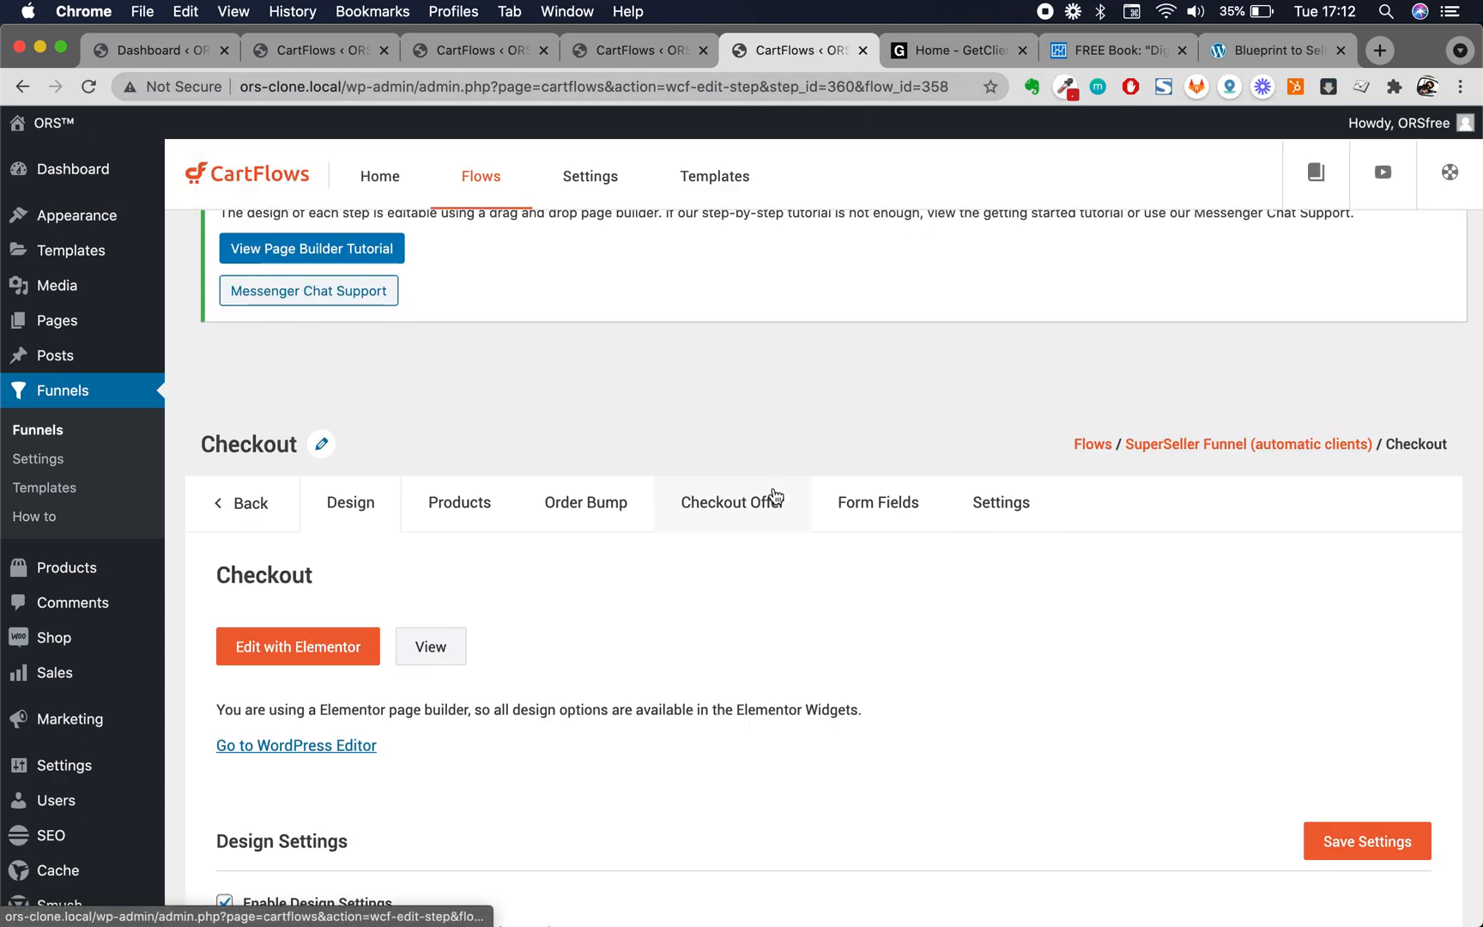
{"action": "scroll", "coordinate": [772, 496], "scroll_direction": "down", "scroll_amount": 5}
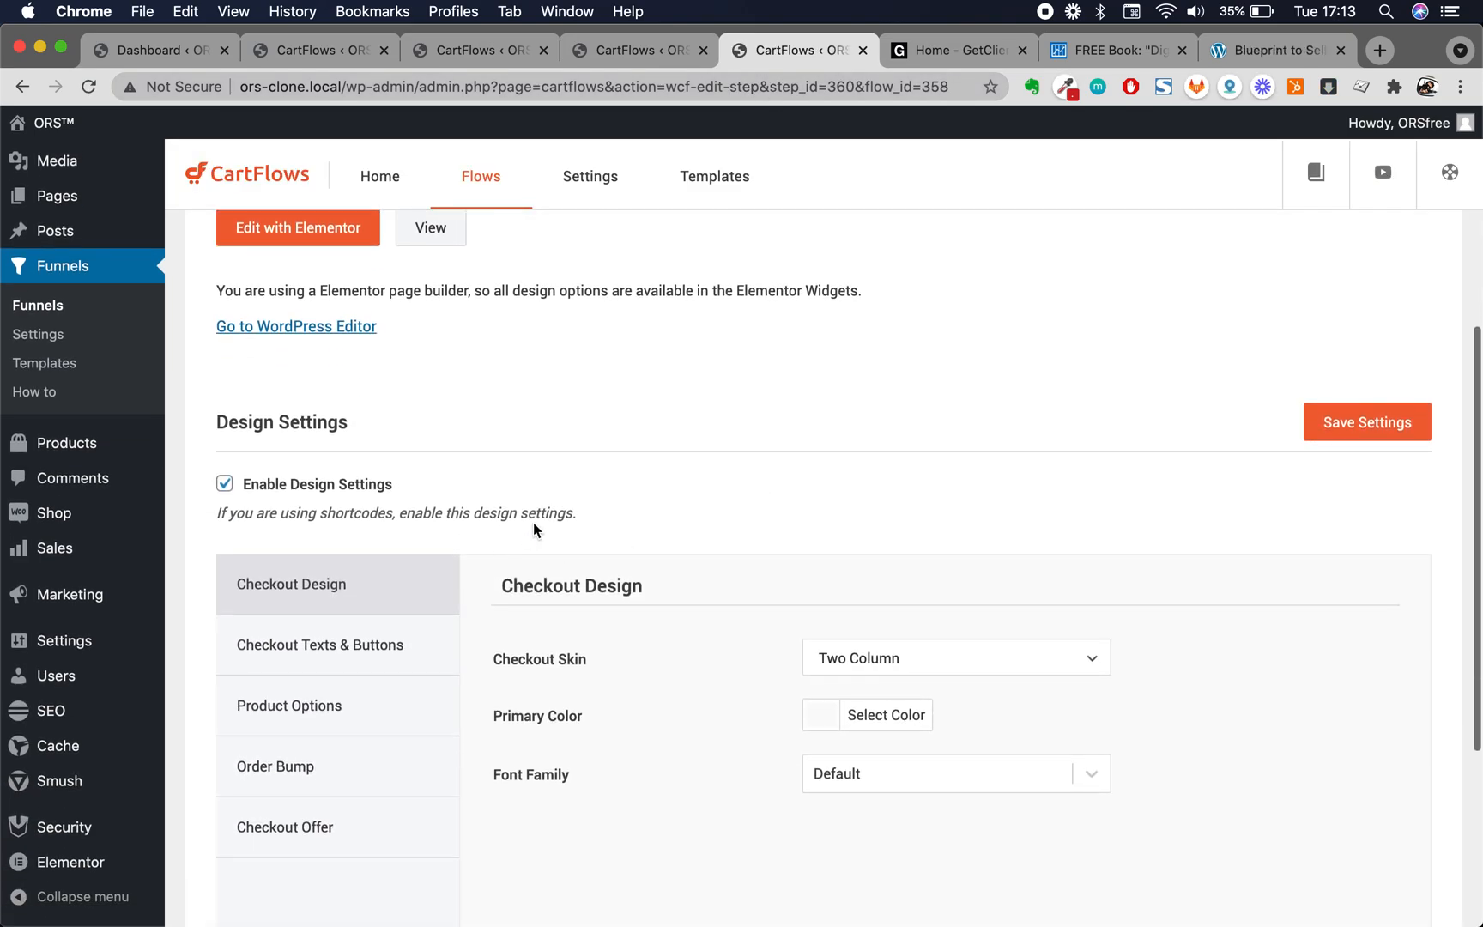
Review the Checkout Design section, and enable the advance options for checkout texts and buttons to inspect them before disabling them again
{"action": "scroll", "coordinate": [487, 530], "scroll_direction": "down", "scroll_amount": 4}
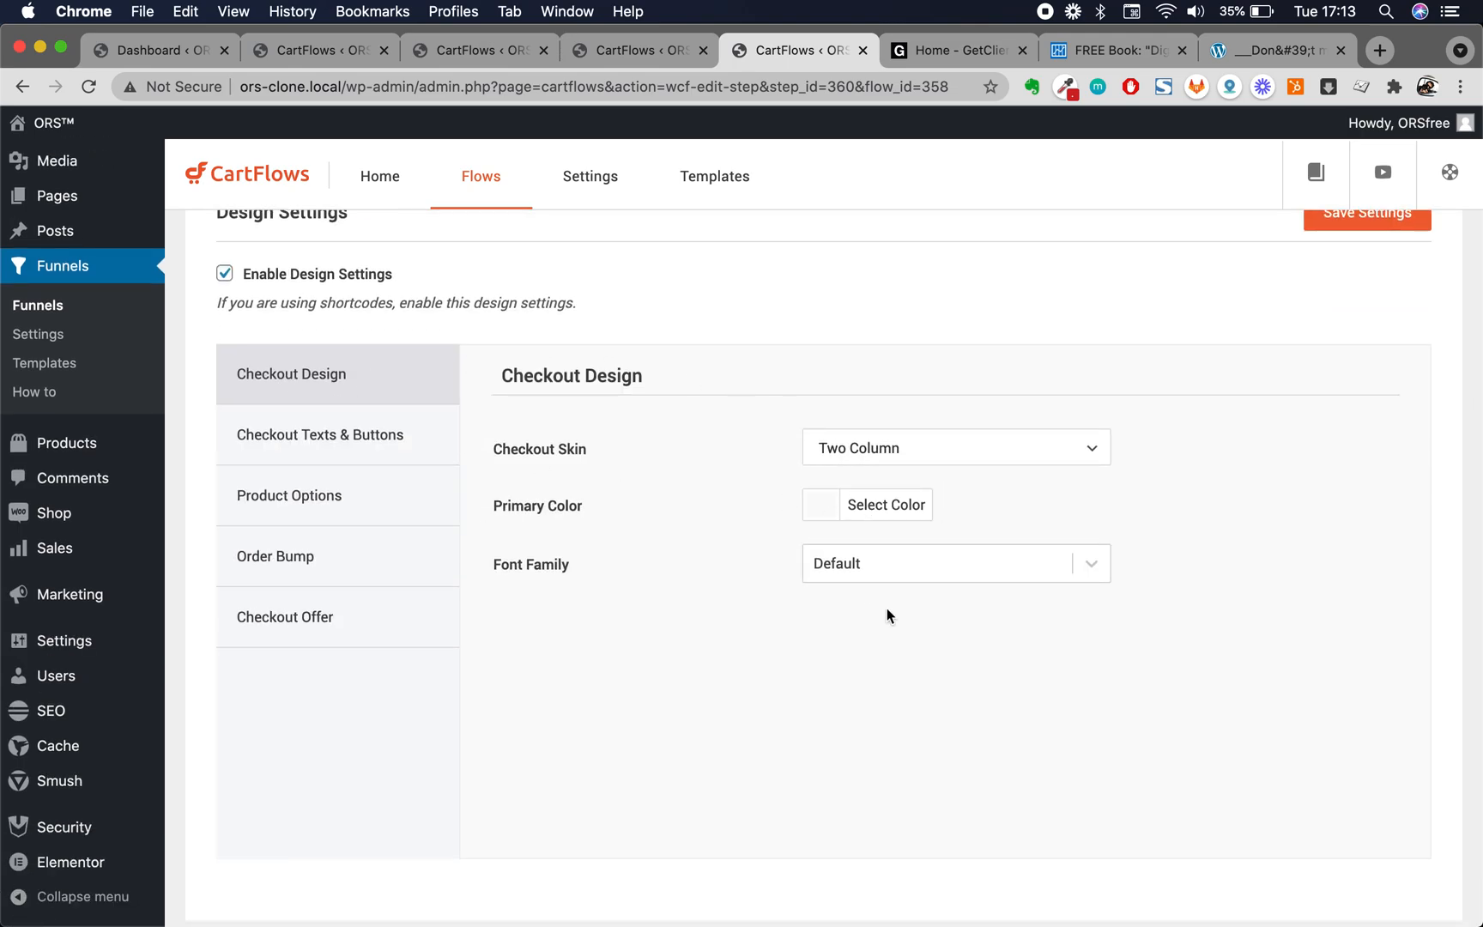
{"action": "scroll", "coordinate": [675, 517], "scroll_direction": "up", "scroll_amount": 3}
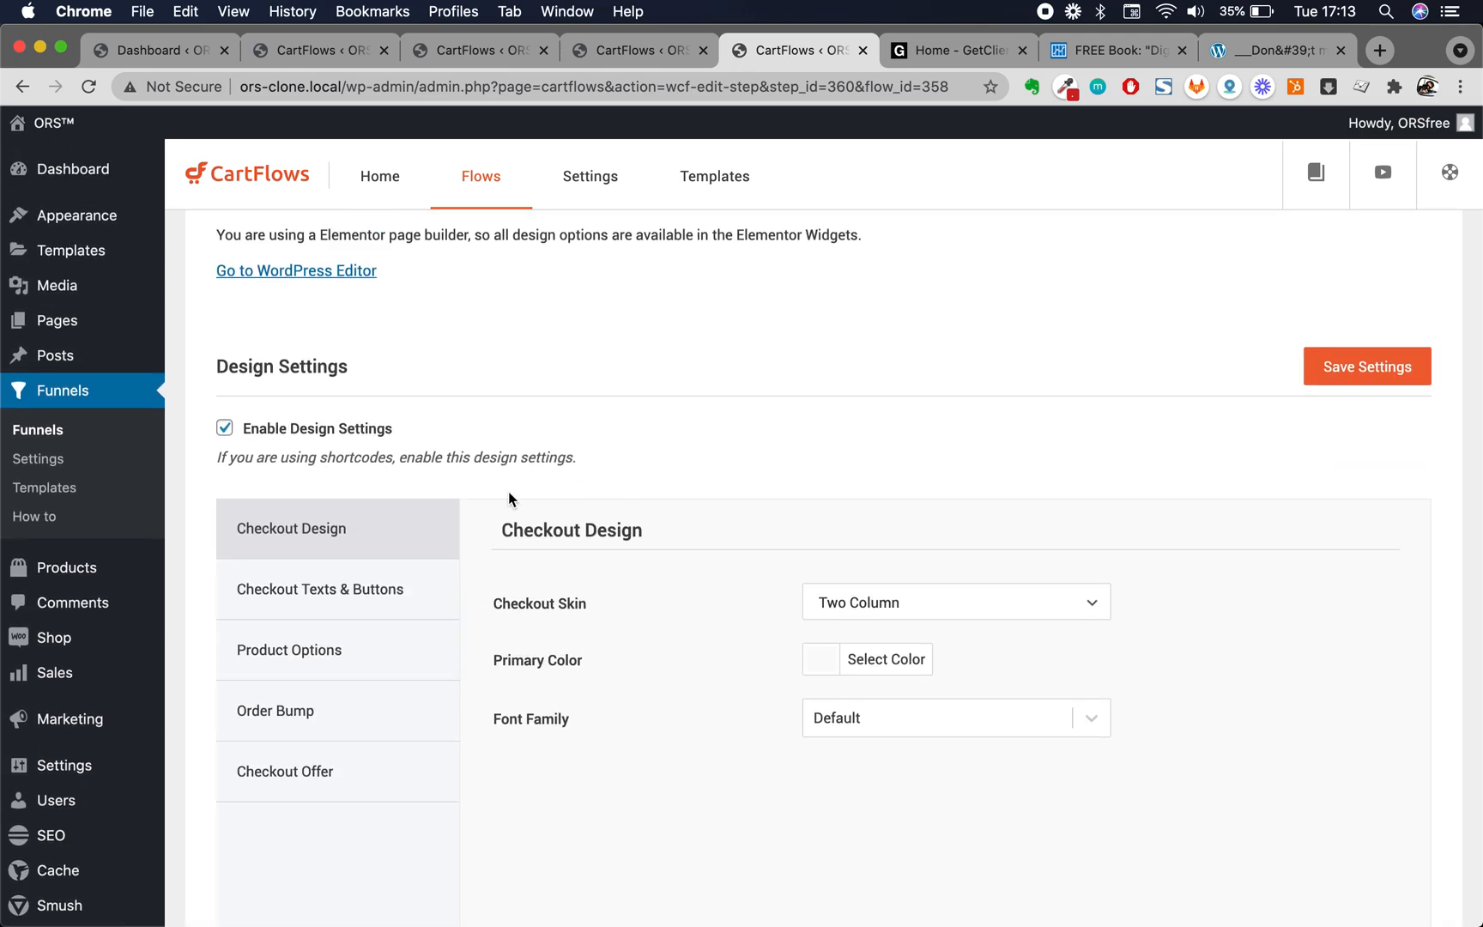
{"action": "left_click", "coordinate": [359, 603]}
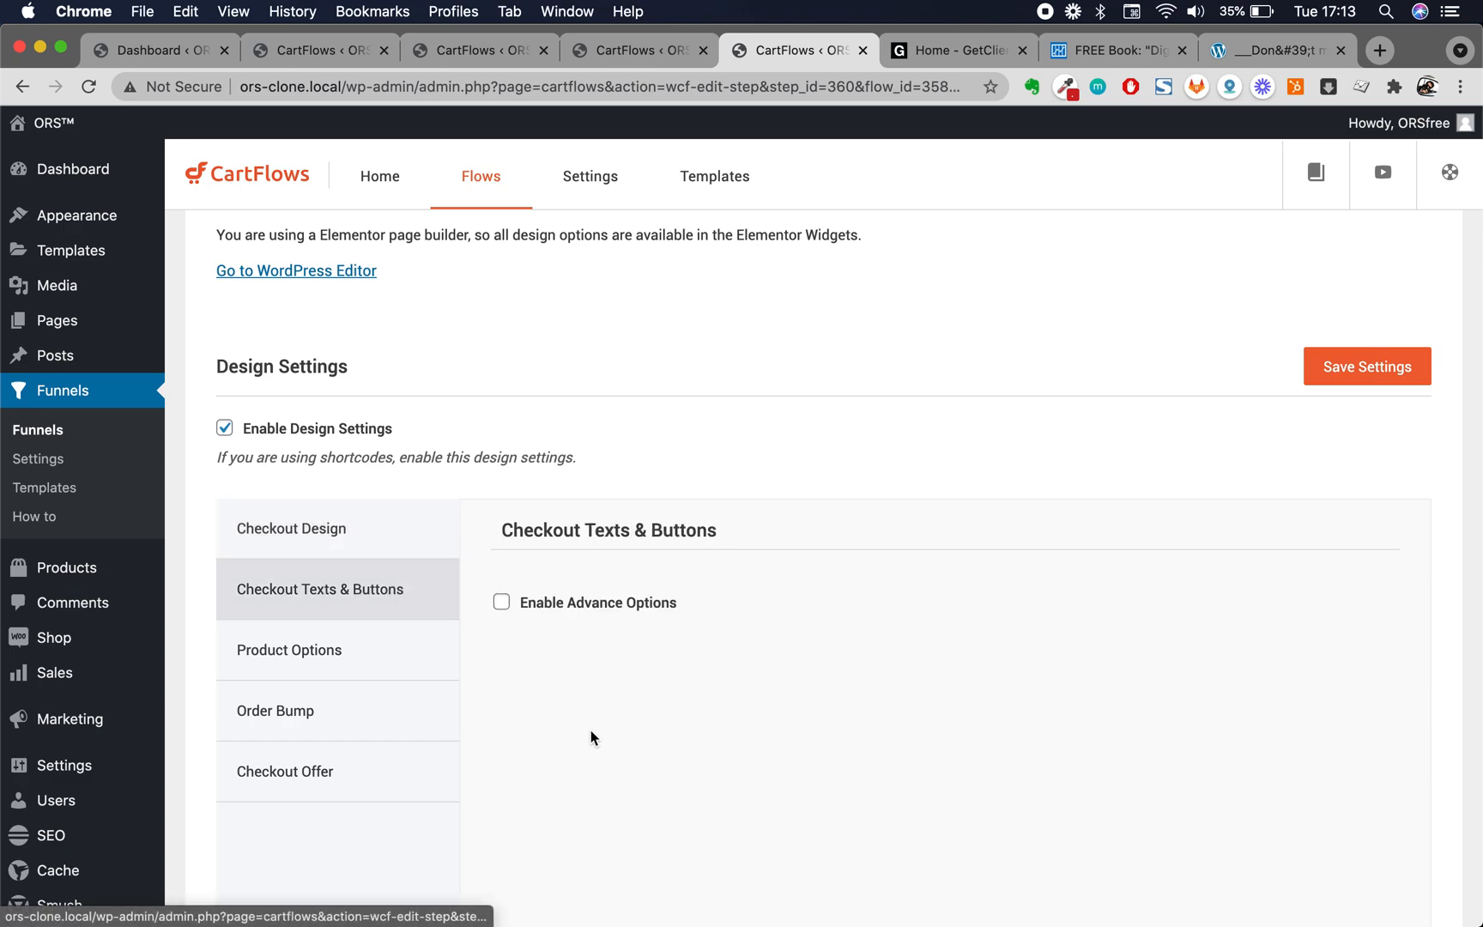
{"action": "left_click", "coordinate": [501, 601]}
{"action": "scroll", "coordinate": [808, 705], "scroll_direction": "down", "scroll_amount": 10}
{"action": "scroll", "coordinate": [808, 709], "scroll_direction": "down", "scroll_amount": 7}
{"action": "scroll", "coordinate": [807, 705], "scroll_direction": "up", "scroll_amount": 6}
{"action": "scroll", "coordinate": [807, 703], "scroll_direction": "up", "scroll_amount": 12}
{"action": "left_click", "coordinate": [501, 588]}
Look through the Product Options, Order Bump and Checkout Offer sections of the Checkout step's design settings
{"action": "left_click", "coordinate": [368, 639]}
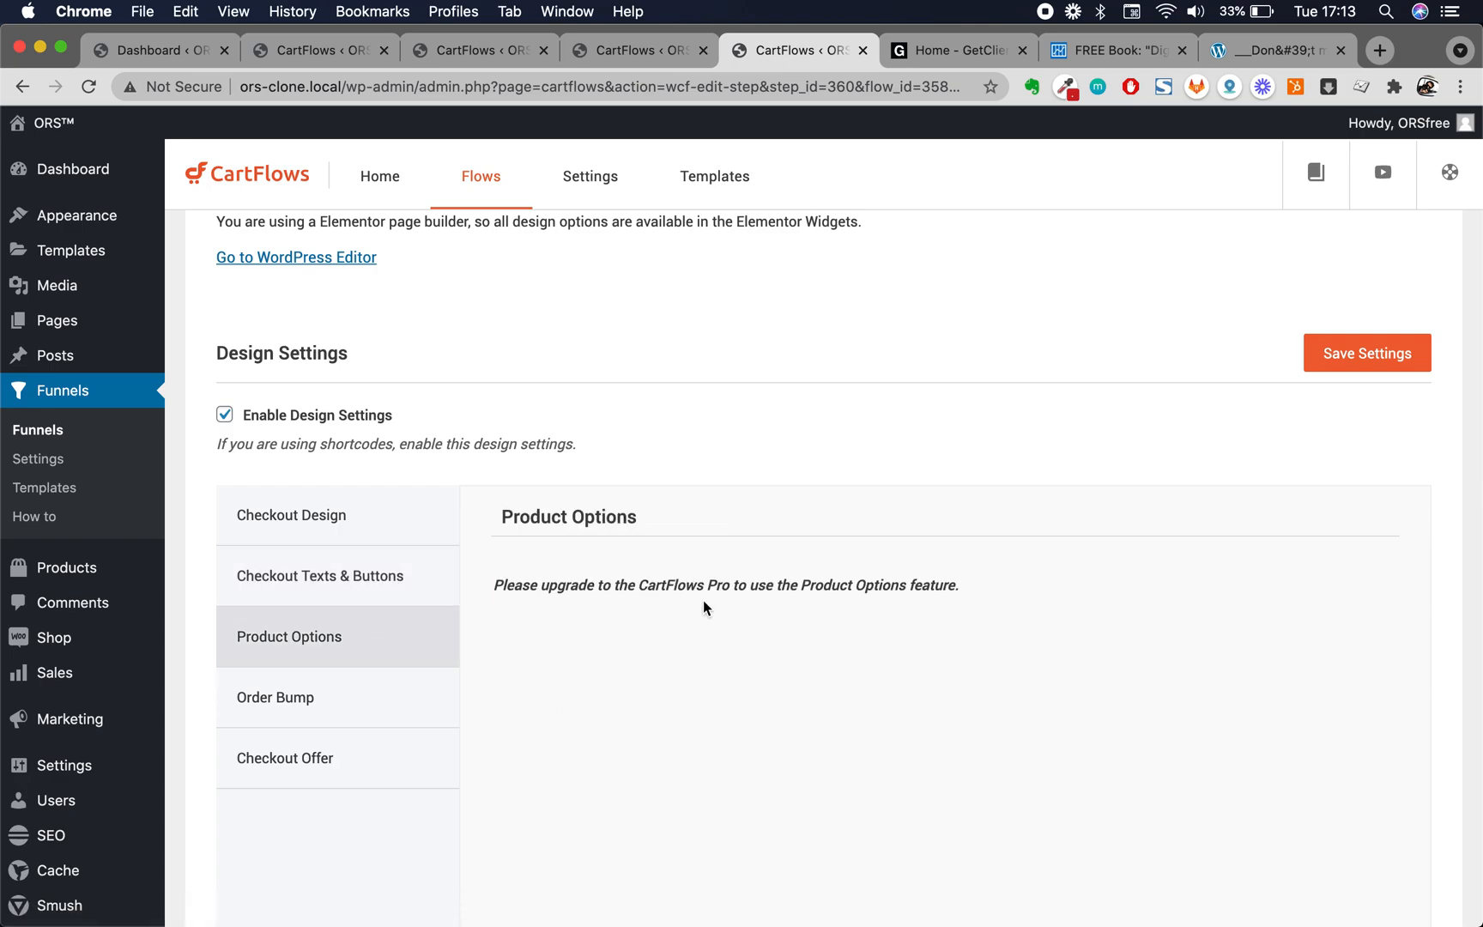
{"action": "left_click", "coordinate": [320, 704]}
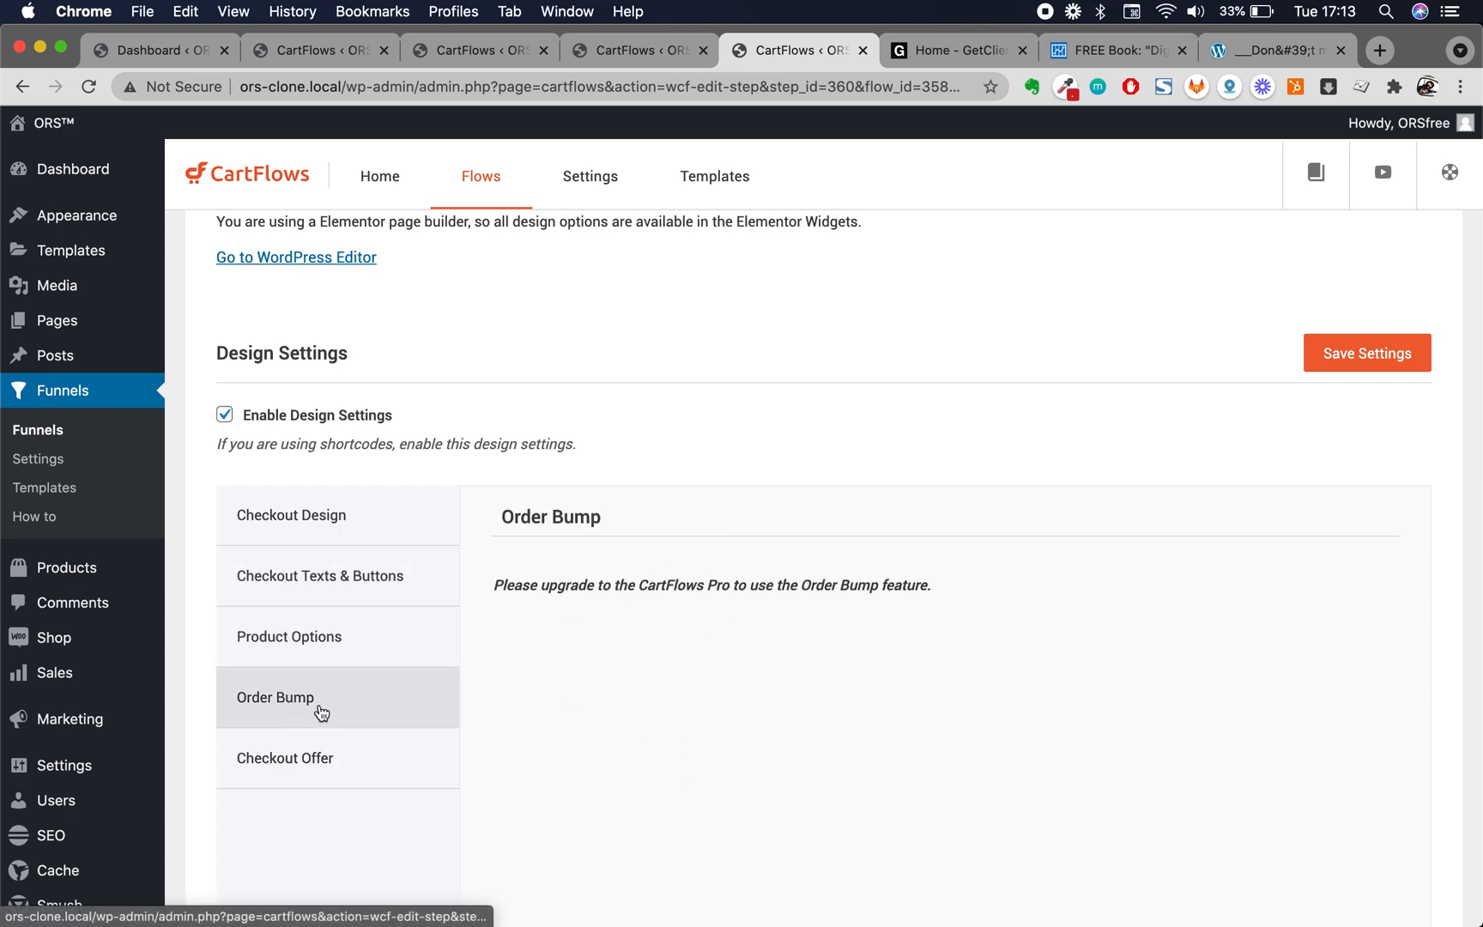
{"action": "left_click", "coordinate": [329, 775]}
{"action": "scroll", "coordinate": [544, 607], "scroll_direction": "up", "scroll_amount": 3}
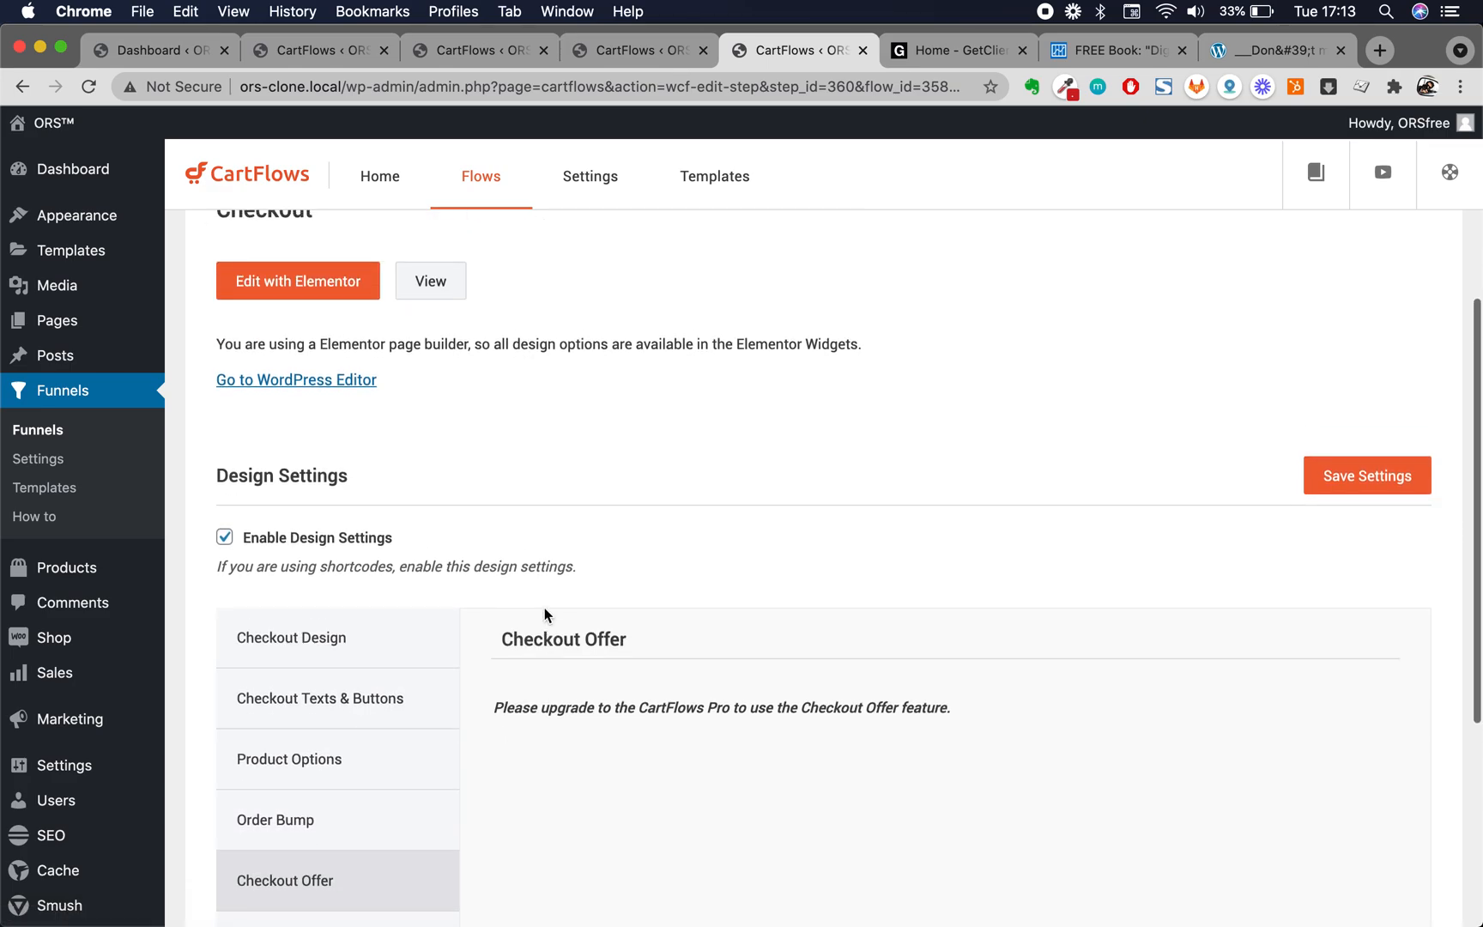
{"action": "scroll", "coordinate": [771, 560], "scroll_direction": "up", "scroll_amount": 4}
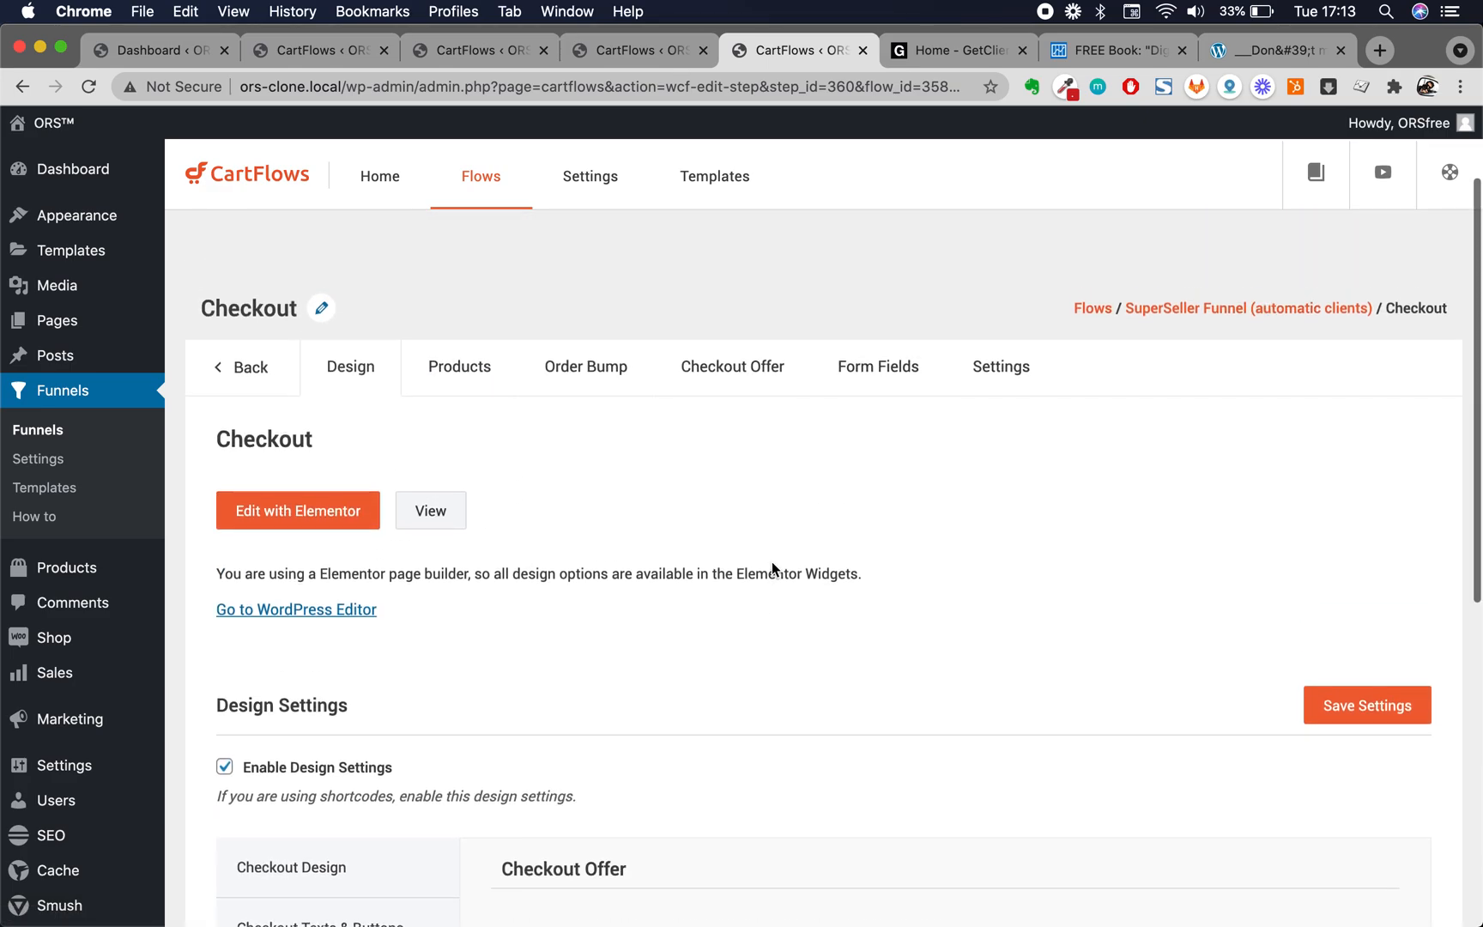
{"action": "scroll", "coordinate": [772, 560], "scroll_direction": "down", "scroll_amount": 5}
{"action": "scroll", "coordinate": [577, 705], "scroll_direction": "down", "scroll_amount": 2}
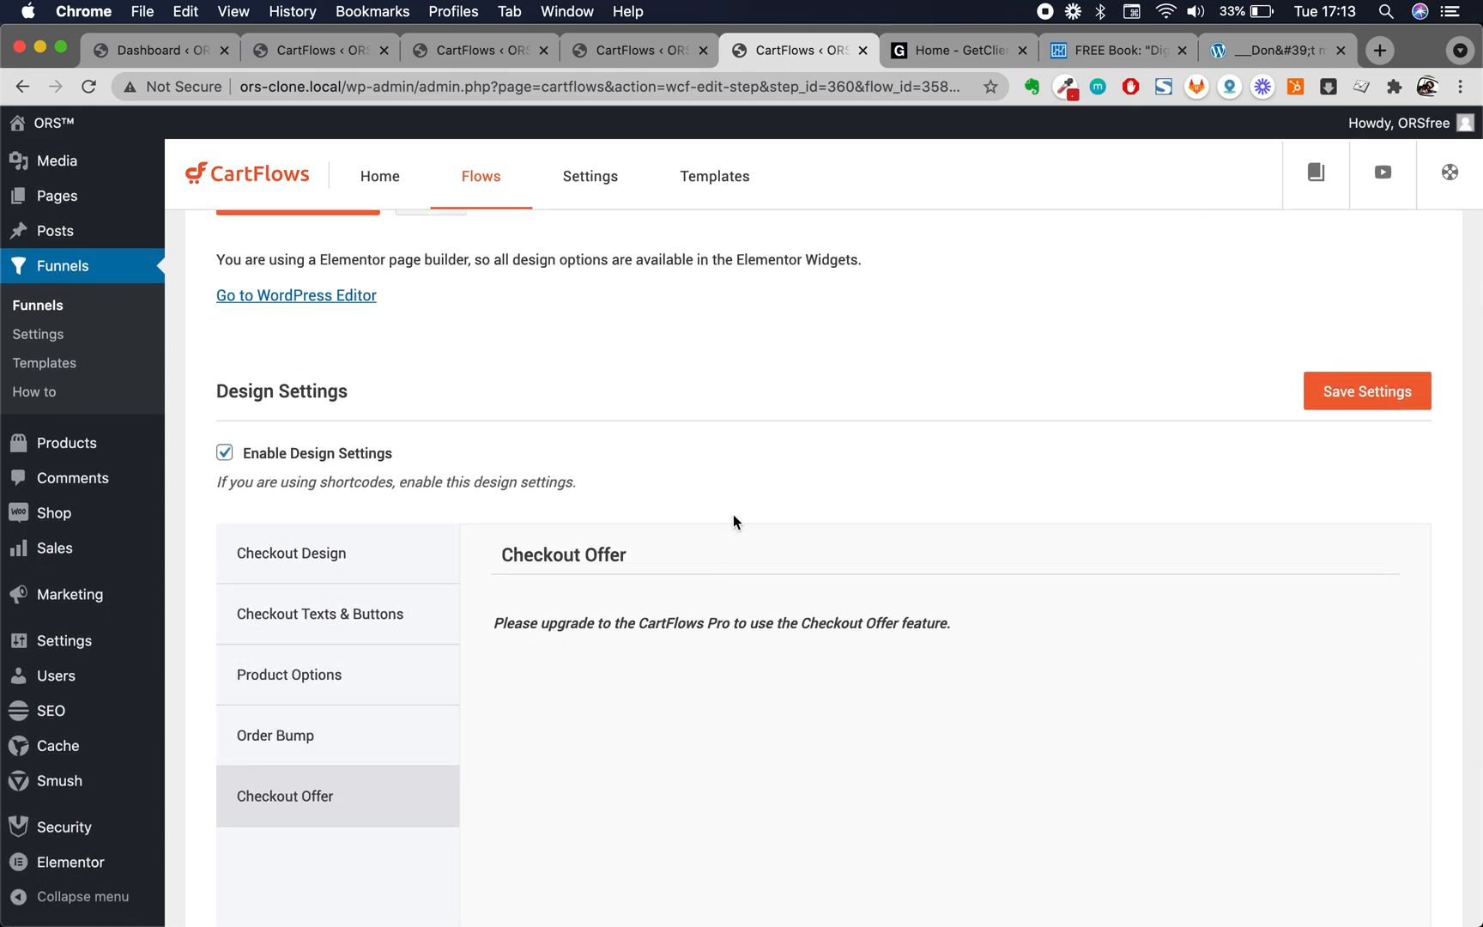
{"action": "scroll", "coordinate": [733, 518], "scroll_direction": "up", "scroll_amount": 3}
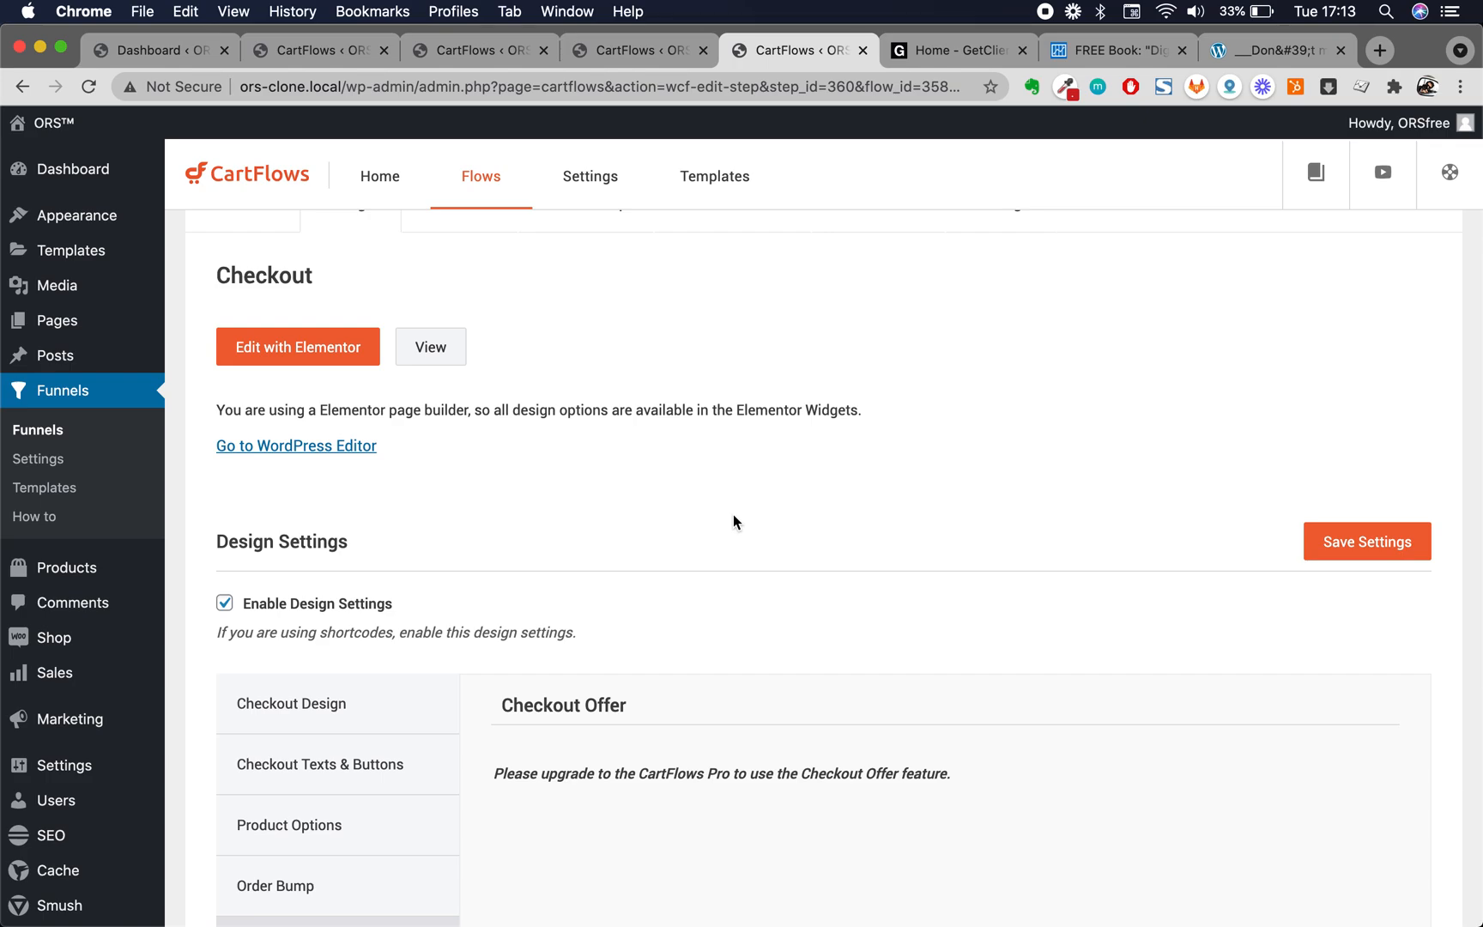
{"action": "scroll", "coordinate": [733, 515], "scroll_direction": "up", "scroll_amount": 1}
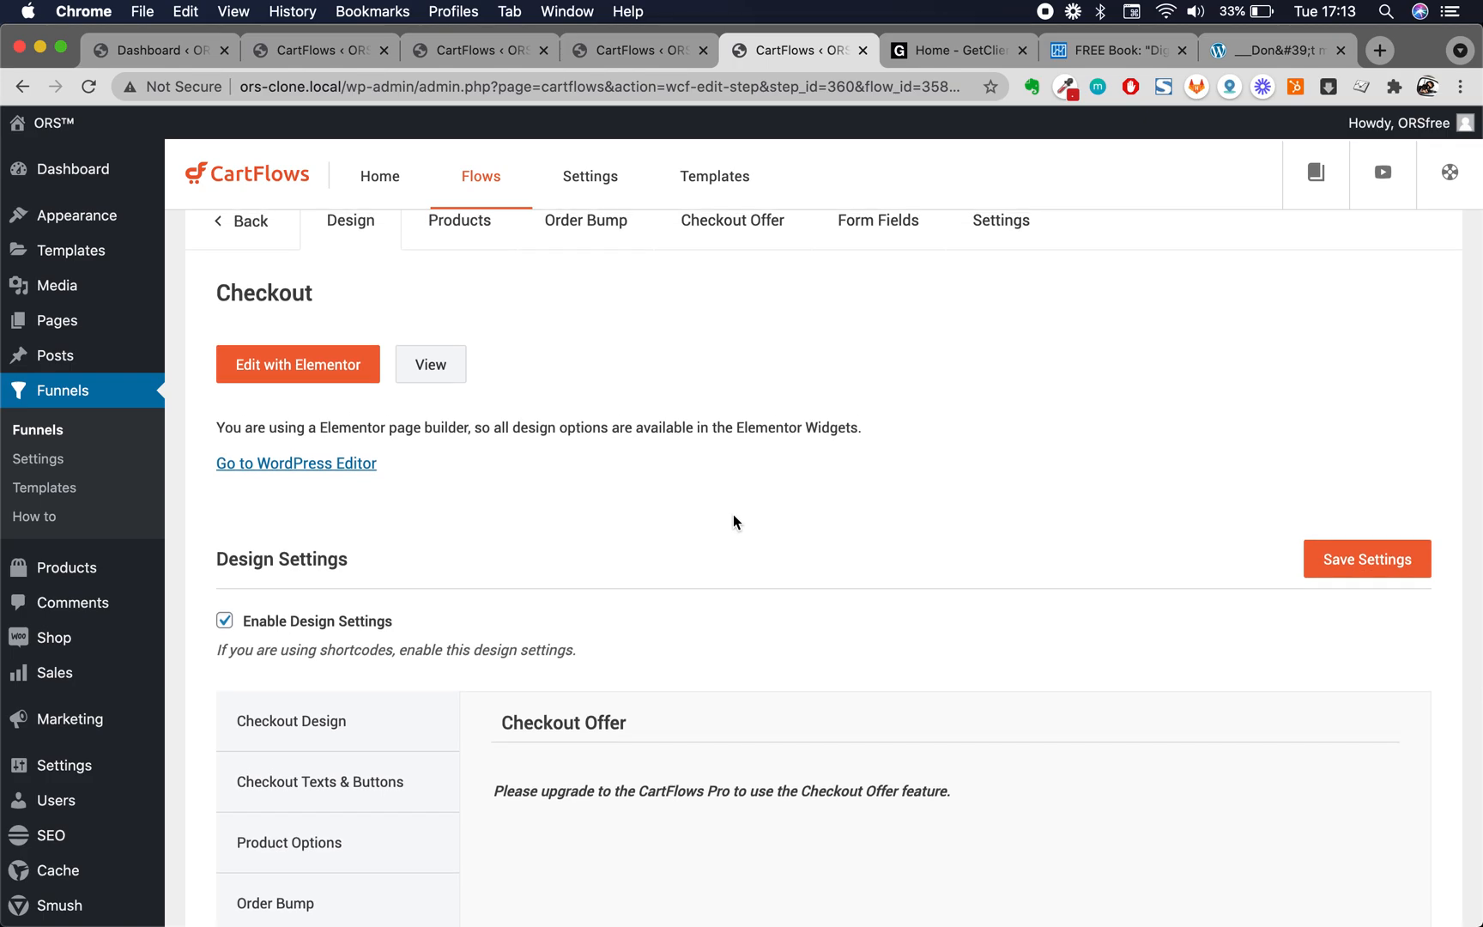
{"action": "scroll", "coordinate": [734, 521], "scroll_direction": "up", "scroll_amount": 3}
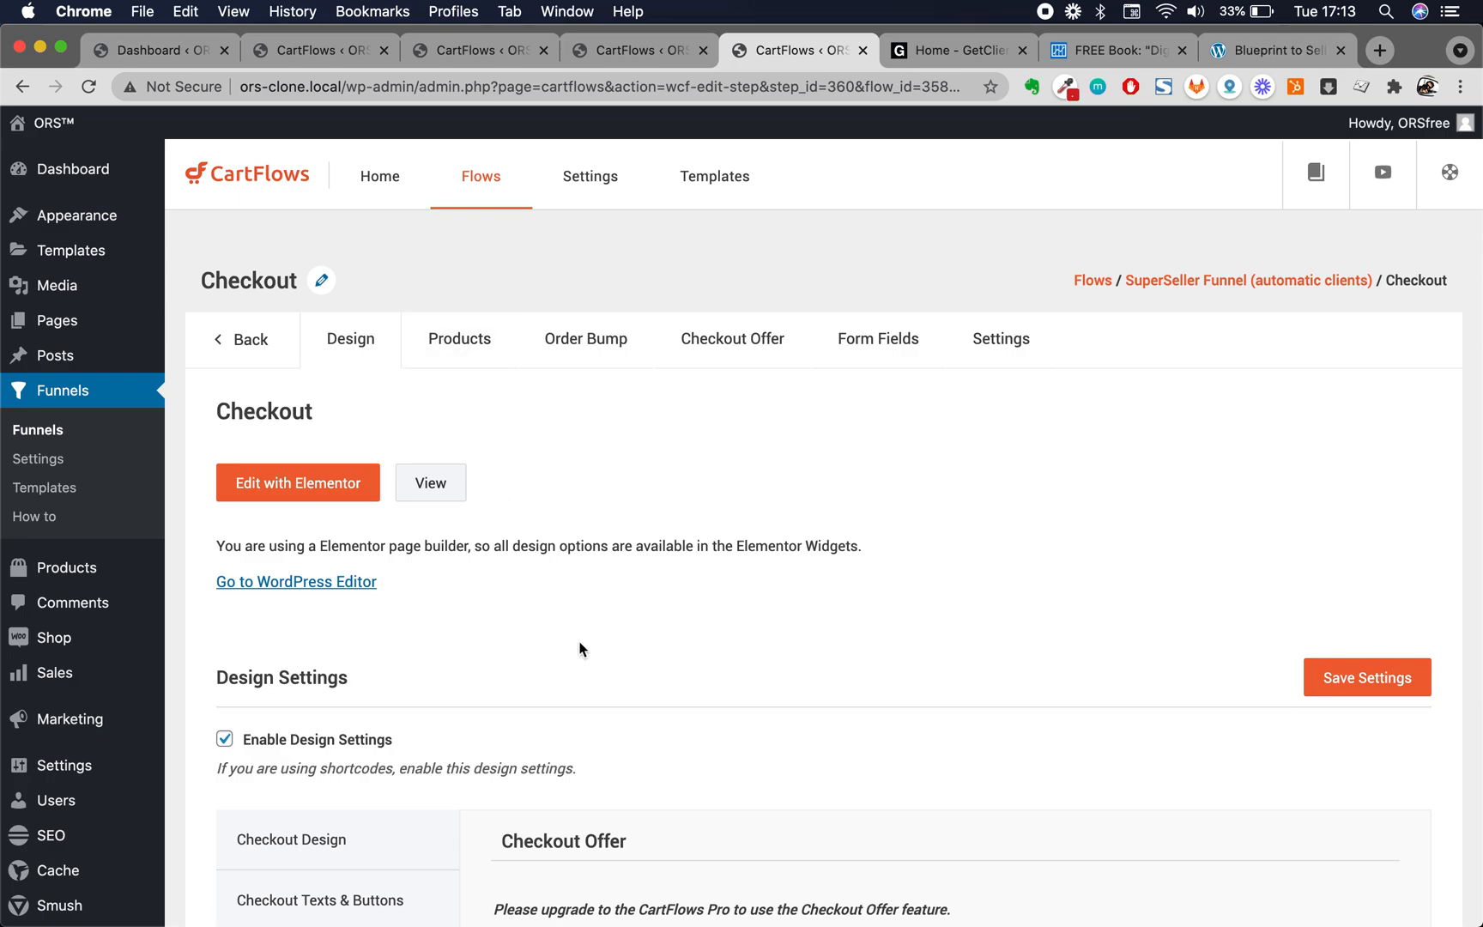
Open the Checkout step's products and set the Core Offer's discount type to Percentage
{"action": "left_click", "coordinate": [466, 411]}
{"action": "scroll", "coordinate": [711, 815], "scroll_direction": "down", "scroll_amount": 3}
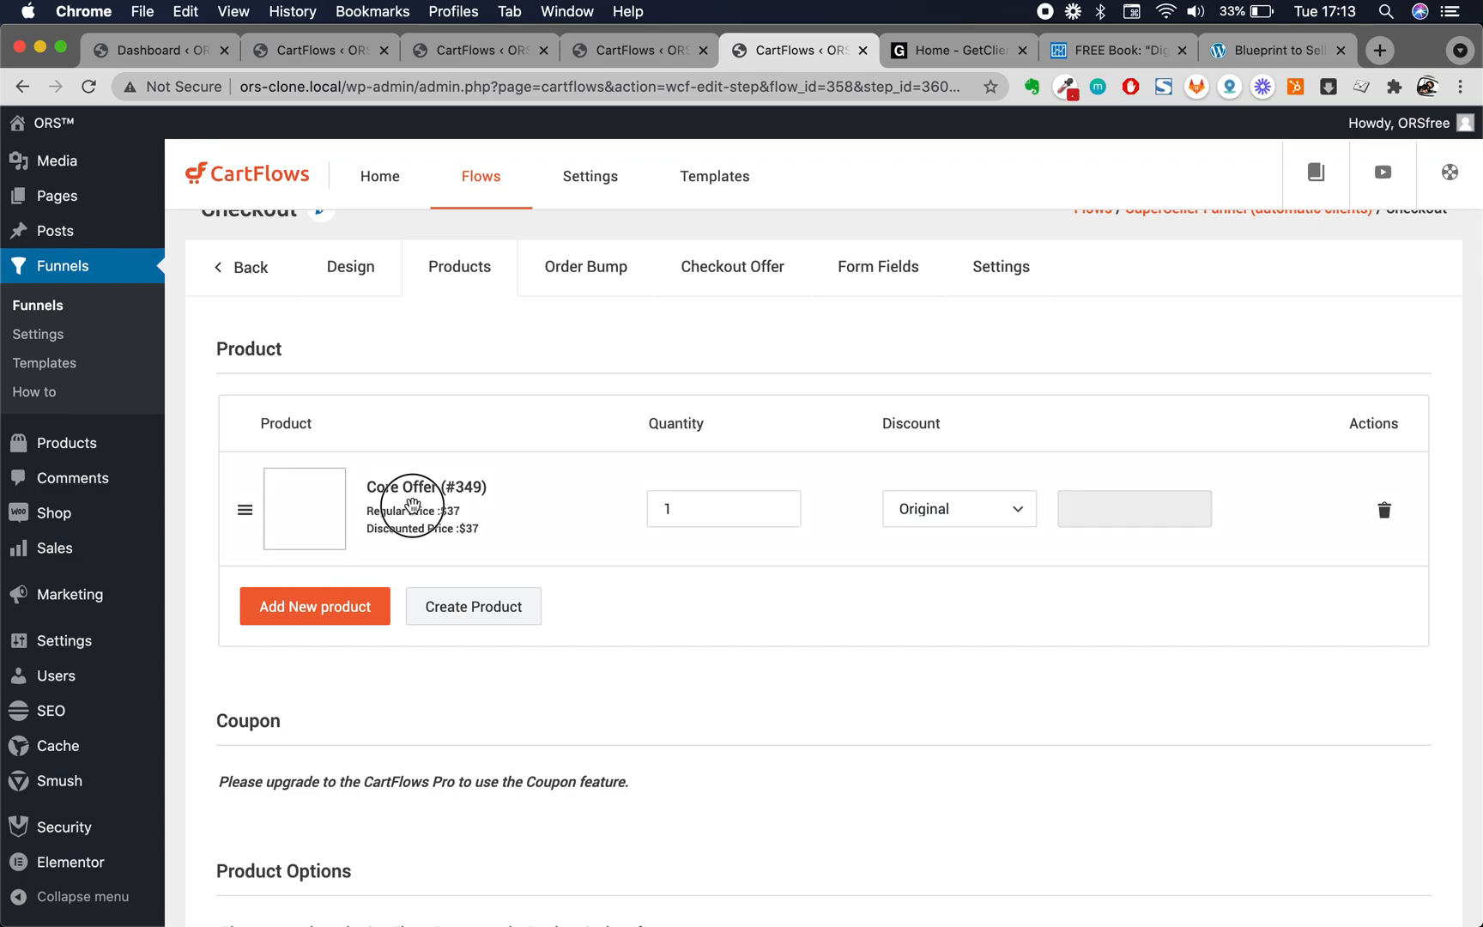
{"action": "left_click", "coordinate": [706, 510]}
{"action": "left_click", "coordinate": [944, 513]}
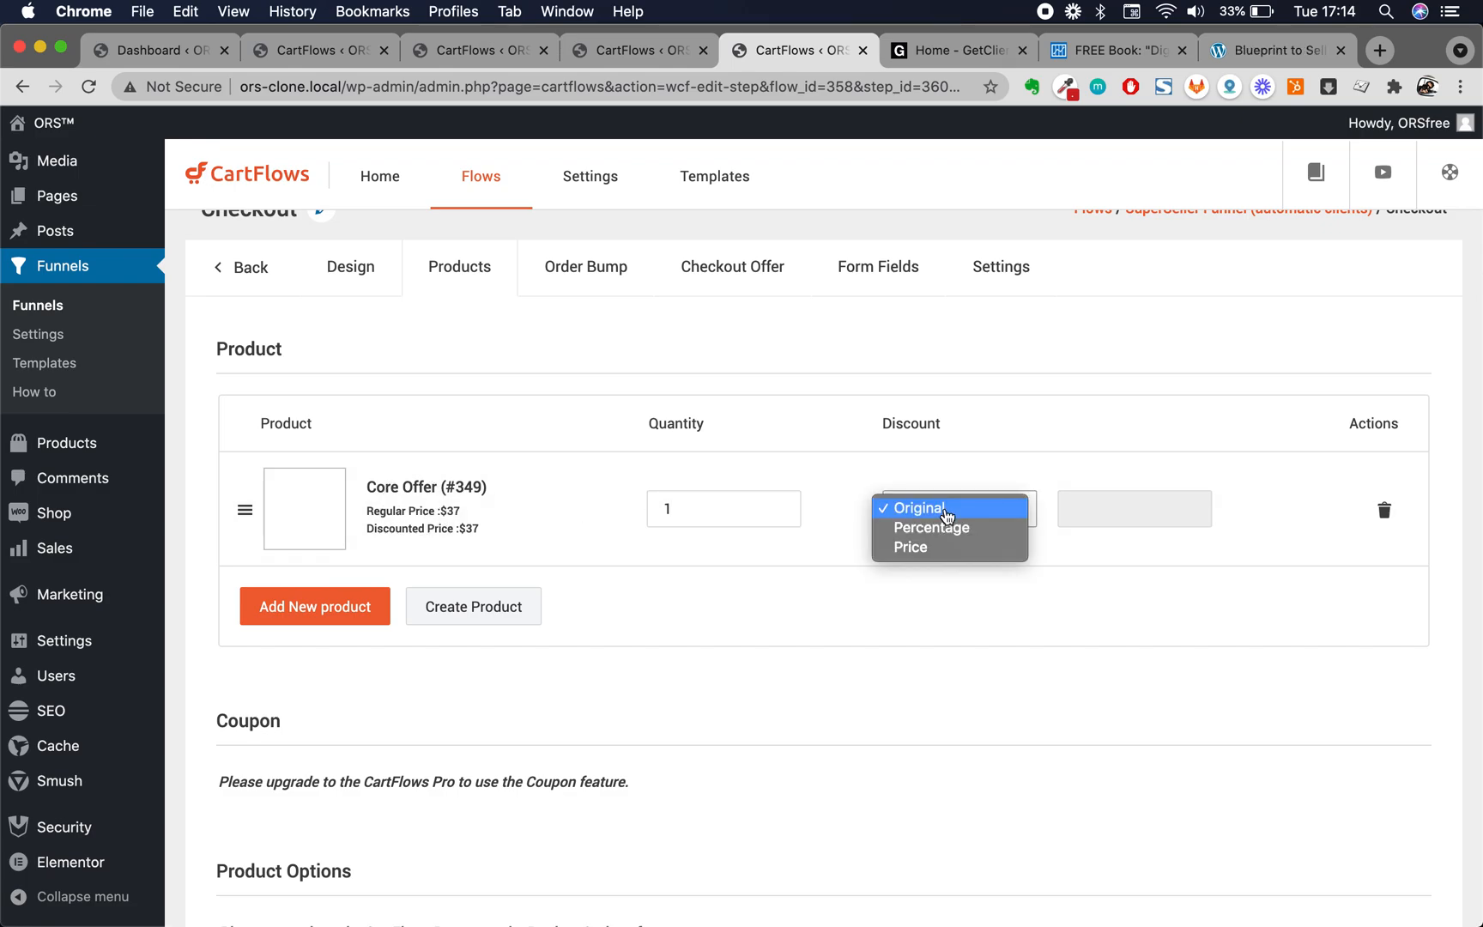
{"action": "left_click", "coordinate": [975, 508]}
{"action": "left_click", "coordinate": [980, 512]}
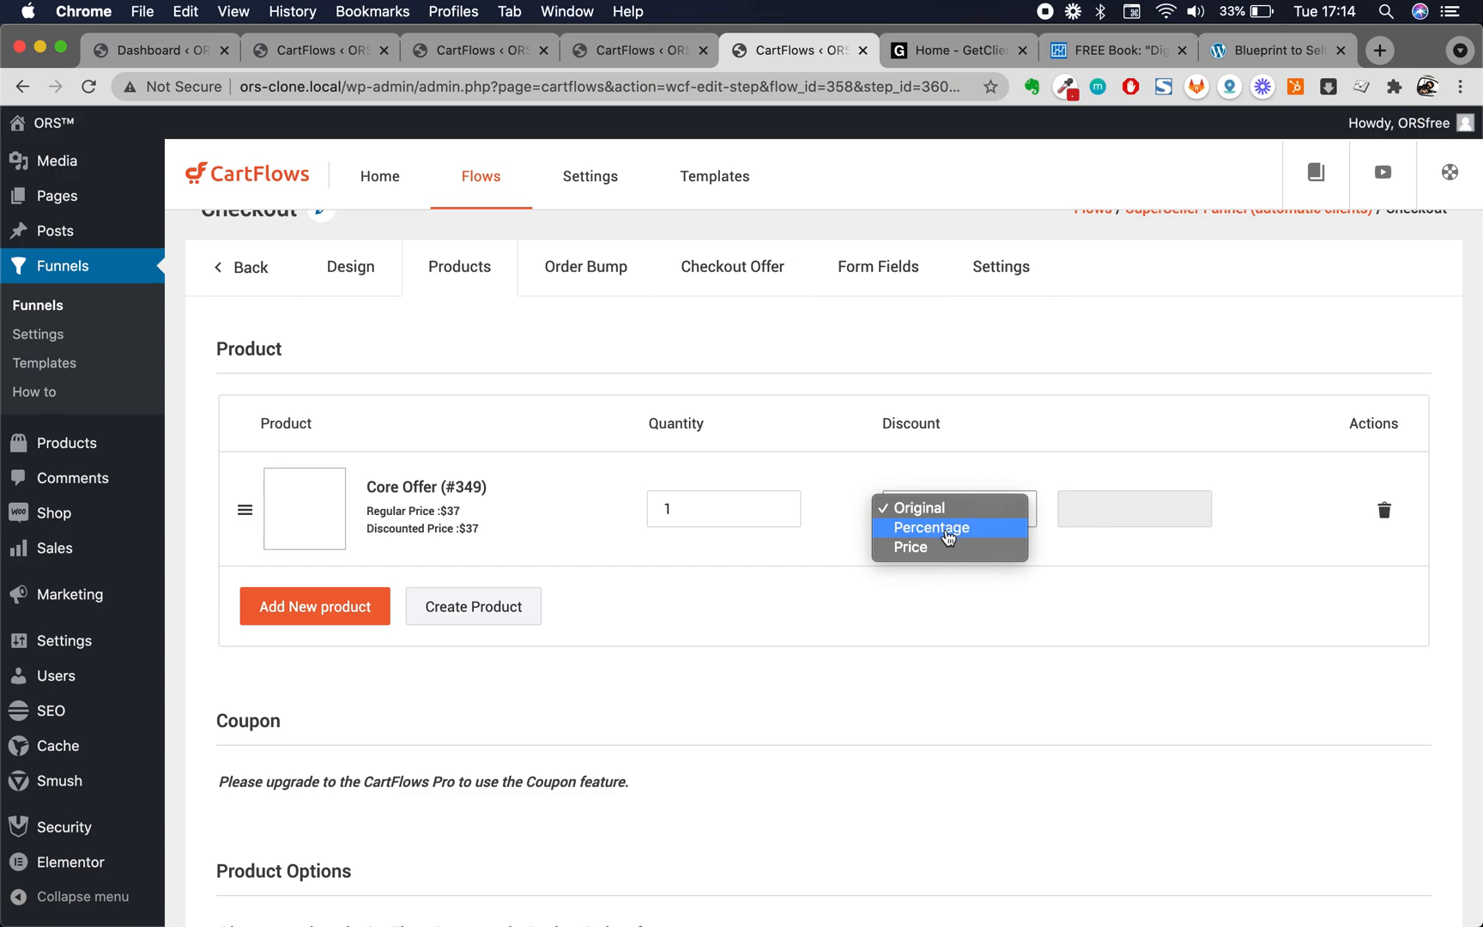
{"action": "left_click", "coordinate": [948, 523]}
{"action": "left_click", "coordinate": [1110, 516]}
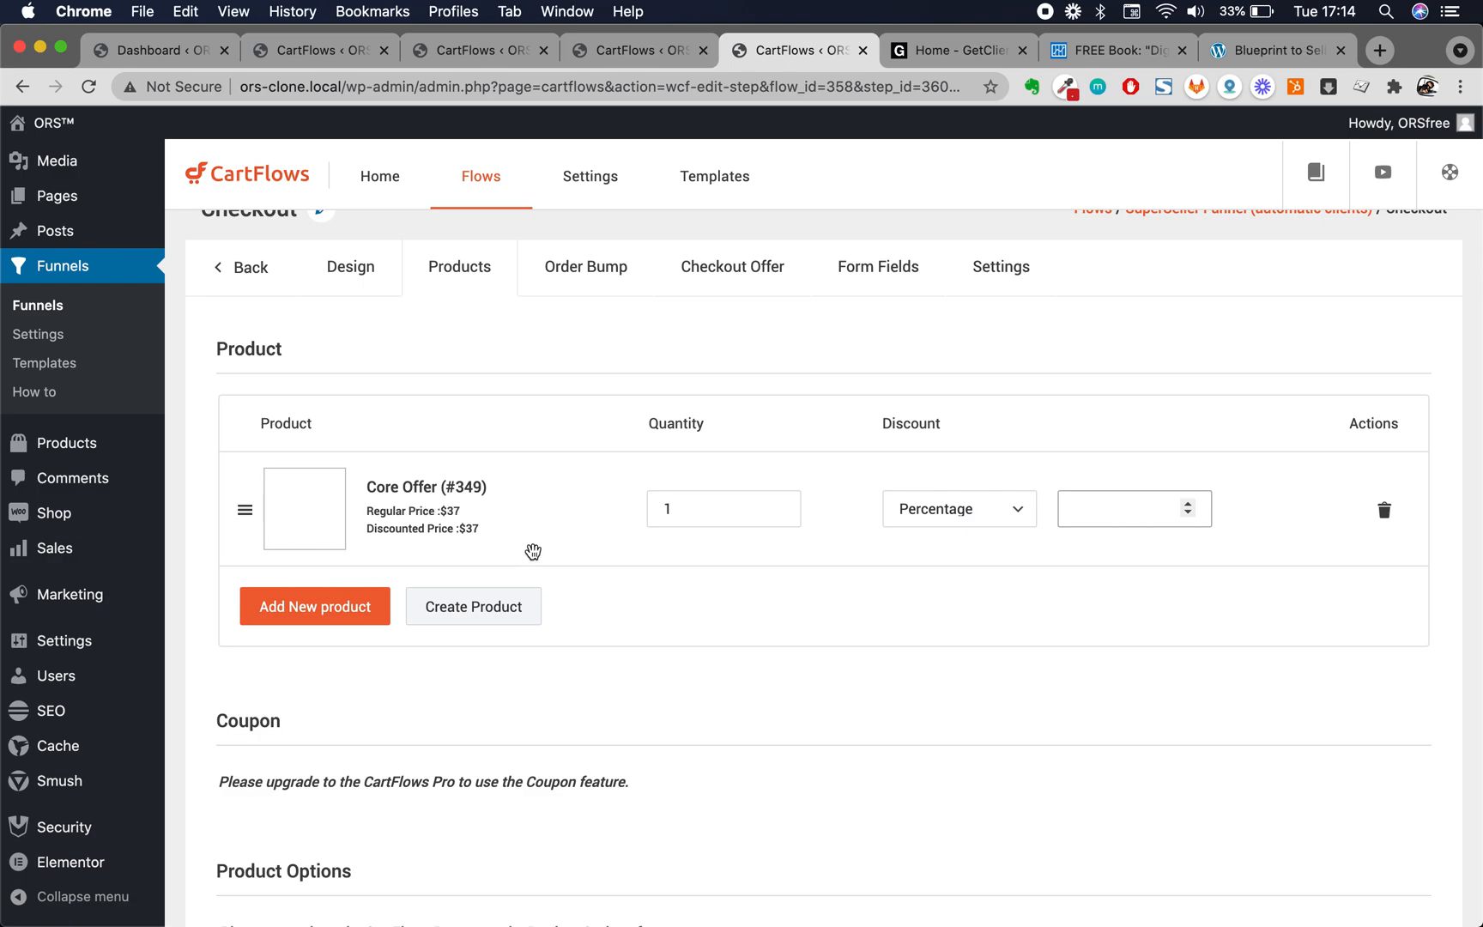
Change the Core Offer's discount type to Price, leaving the discount amount empty
{"action": "mouse_move", "coordinate": [122, 449]}
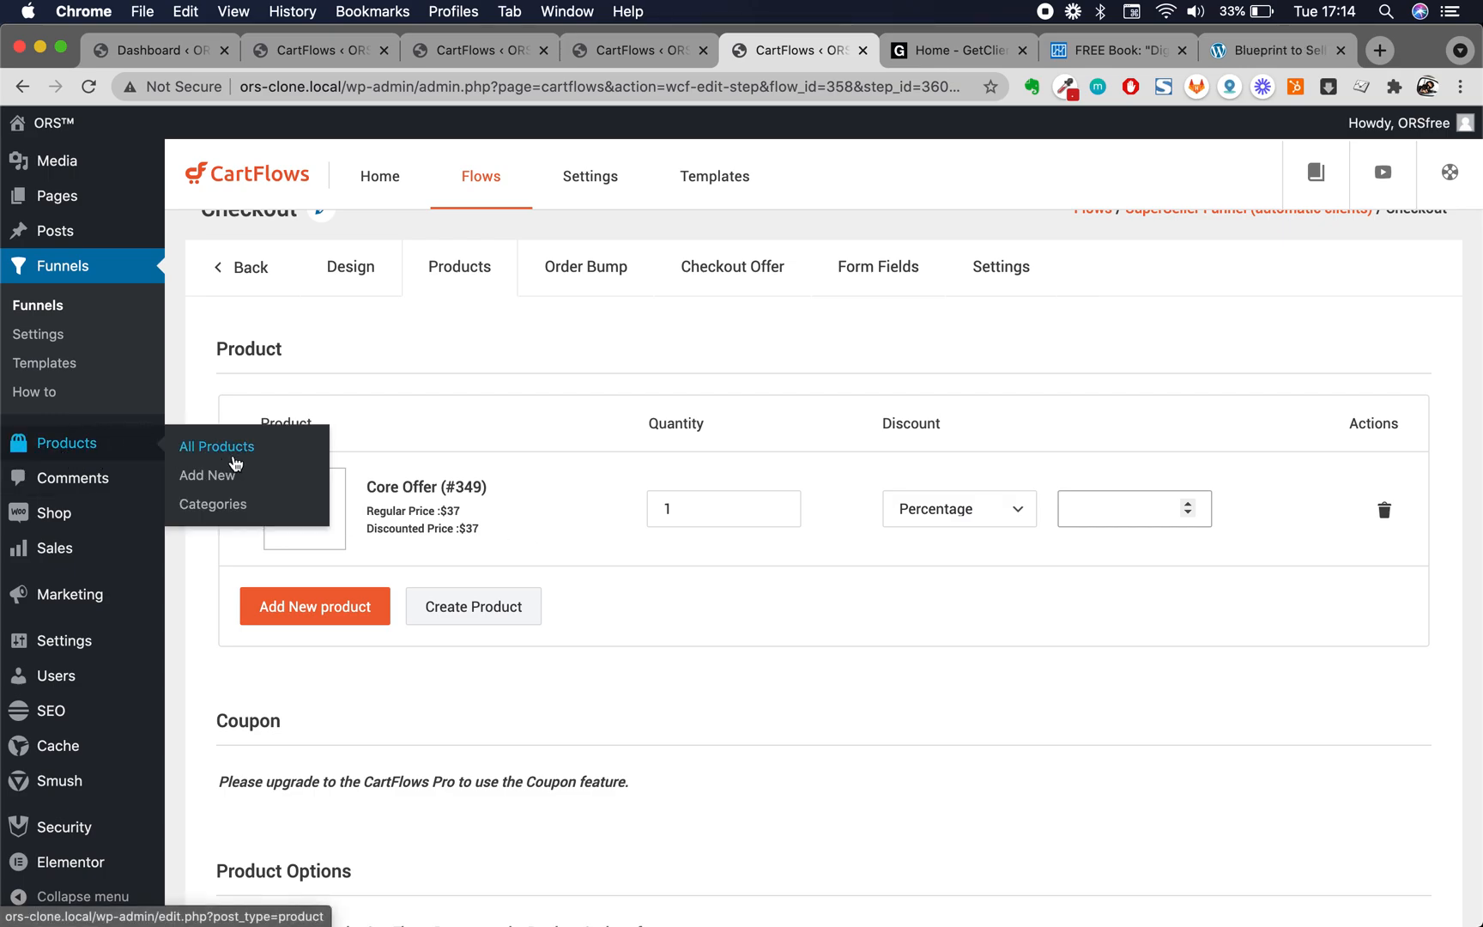
{"action": "left_click", "coordinate": [1016, 509]}
{"action": "left_click", "coordinate": [957, 525]}
{"action": "left_click", "coordinate": [1080, 512]}
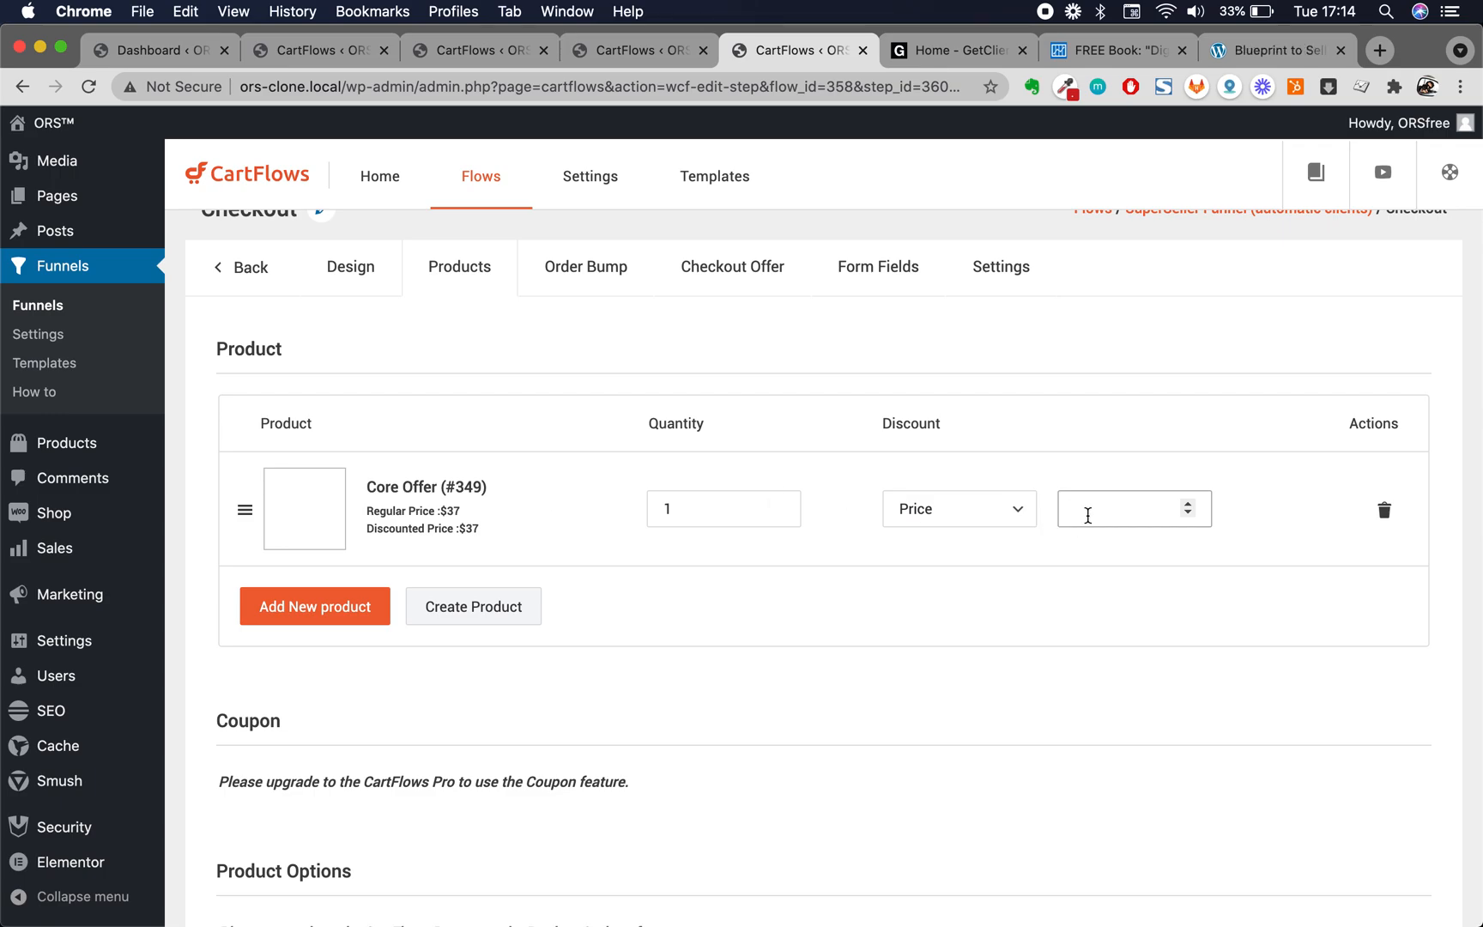
{"action": "left_click", "coordinate": [1037, 459]}
{"action": "mouse_move", "coordinate": [135, 562]}
{"action": "left_click", "coordinate": [1101, 512]}
{"action": "left_click", "coordinate": [863, 445]}
{"action": "scroll", "coordinate": [301, 472], "scroll_direction": "up", "scroll_amount": 3}
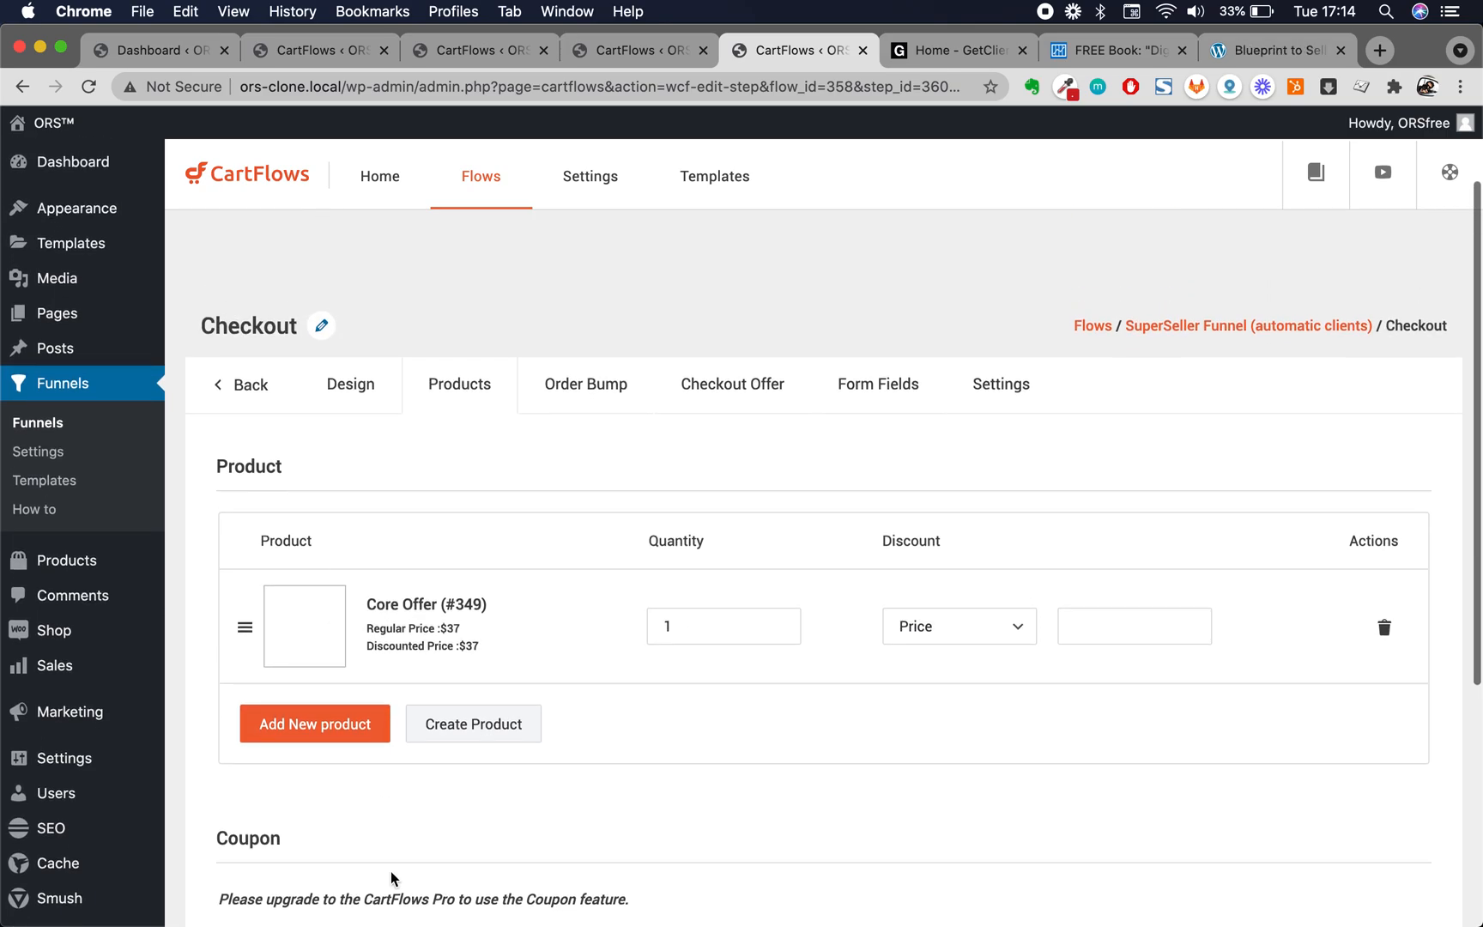
Look through the Checkout step's product, coupon and product options sections
{"action": "scroll", "coordinate": [424, 847], "scroll_direction": "down", "scroll_amount": 2}
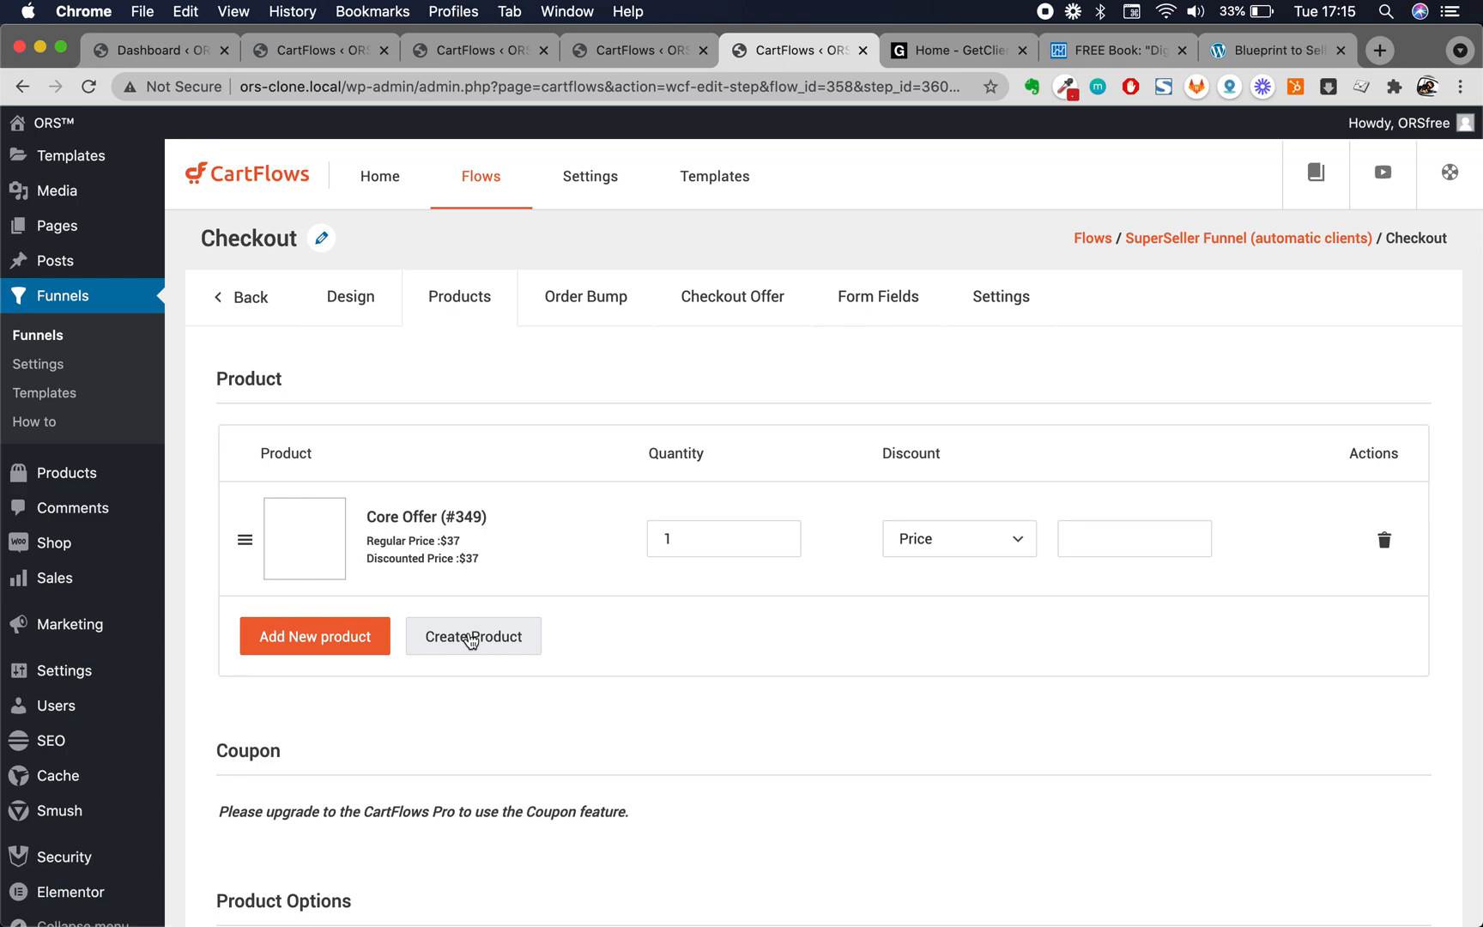
{"action": "mouse_move", "coordinate": [62, 480]}
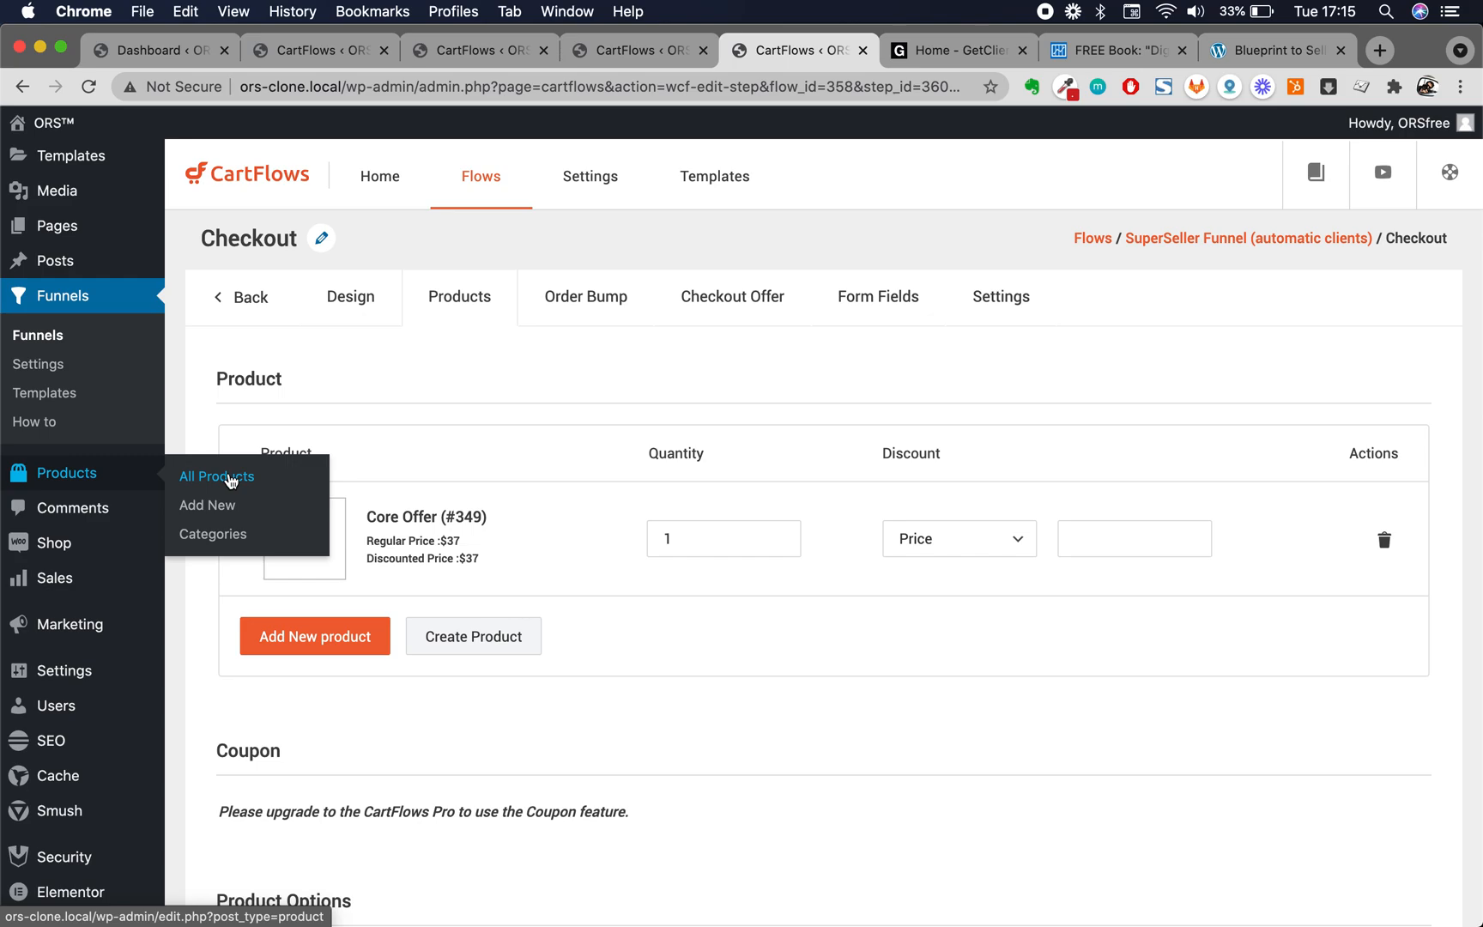
{"action": "scroll", "coordinate": [648, 740], "scroll_direction": "down", "scroll_amount": 3}
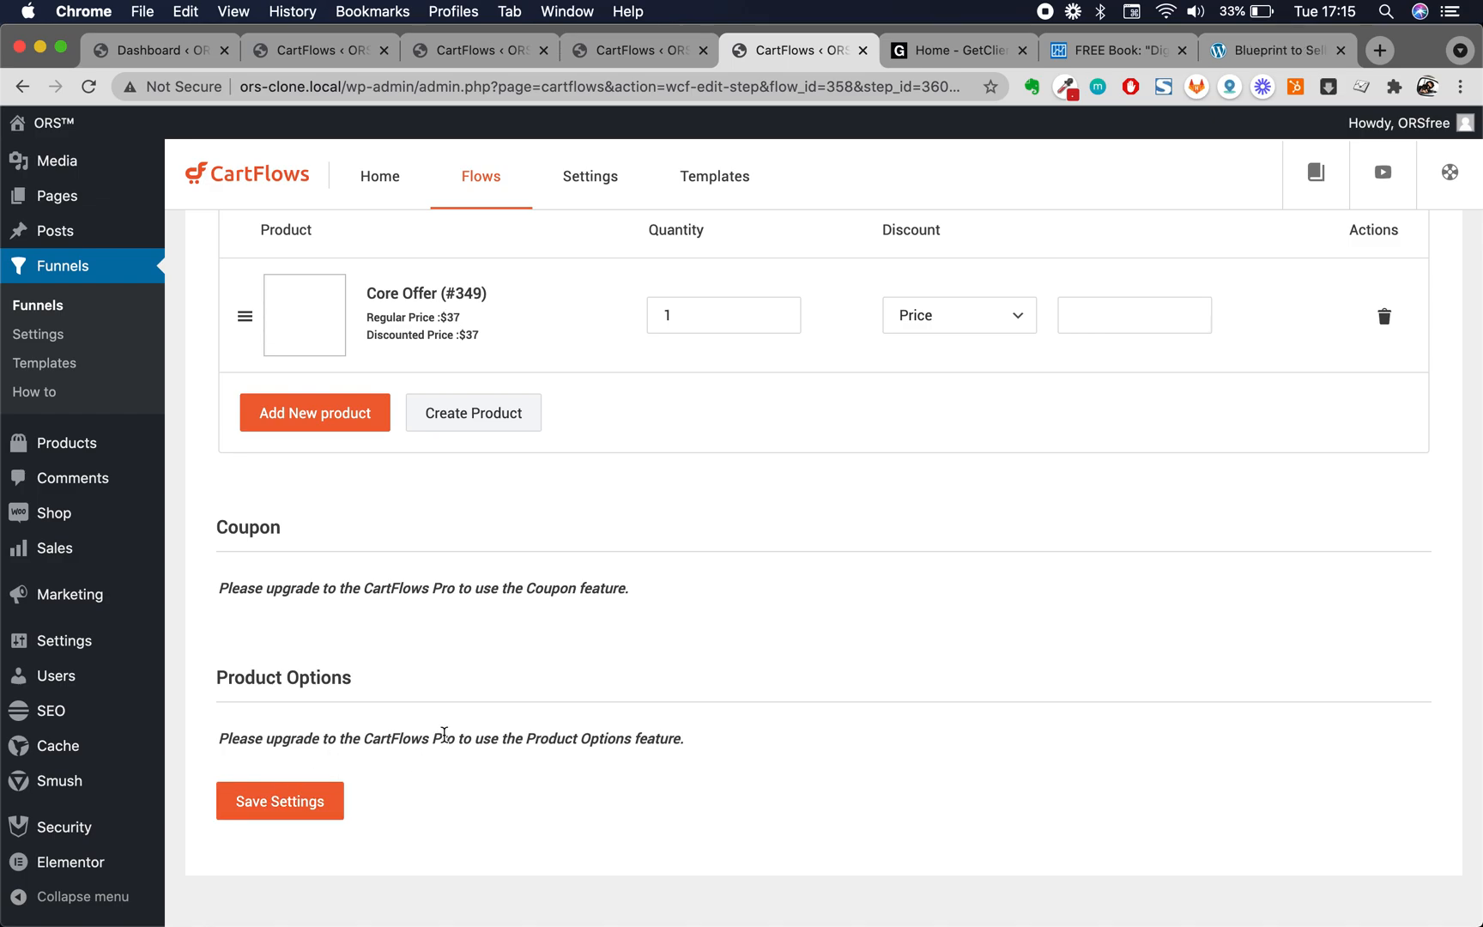
{"action": "scroll", "coordinate": [444, 734], "scroll_direction": "up", "scroll_amount": 1}
{"action": "scroll", "coordinate": [444, 735], "scroll_direction": "up", "scroll_amount": 4}
{"action": "scroll", "coordinate": [515, 695], "scroll_direction": "down", "scroll_amount": 3}
{"action": "scroll", "coordinate": [564, 675], "scroll_direction": "up", "scroll_amount": 1}
{"action": "scroll", "coordinate": [563, 675], "scroll_direction": "up", "scroll_amount": 1}
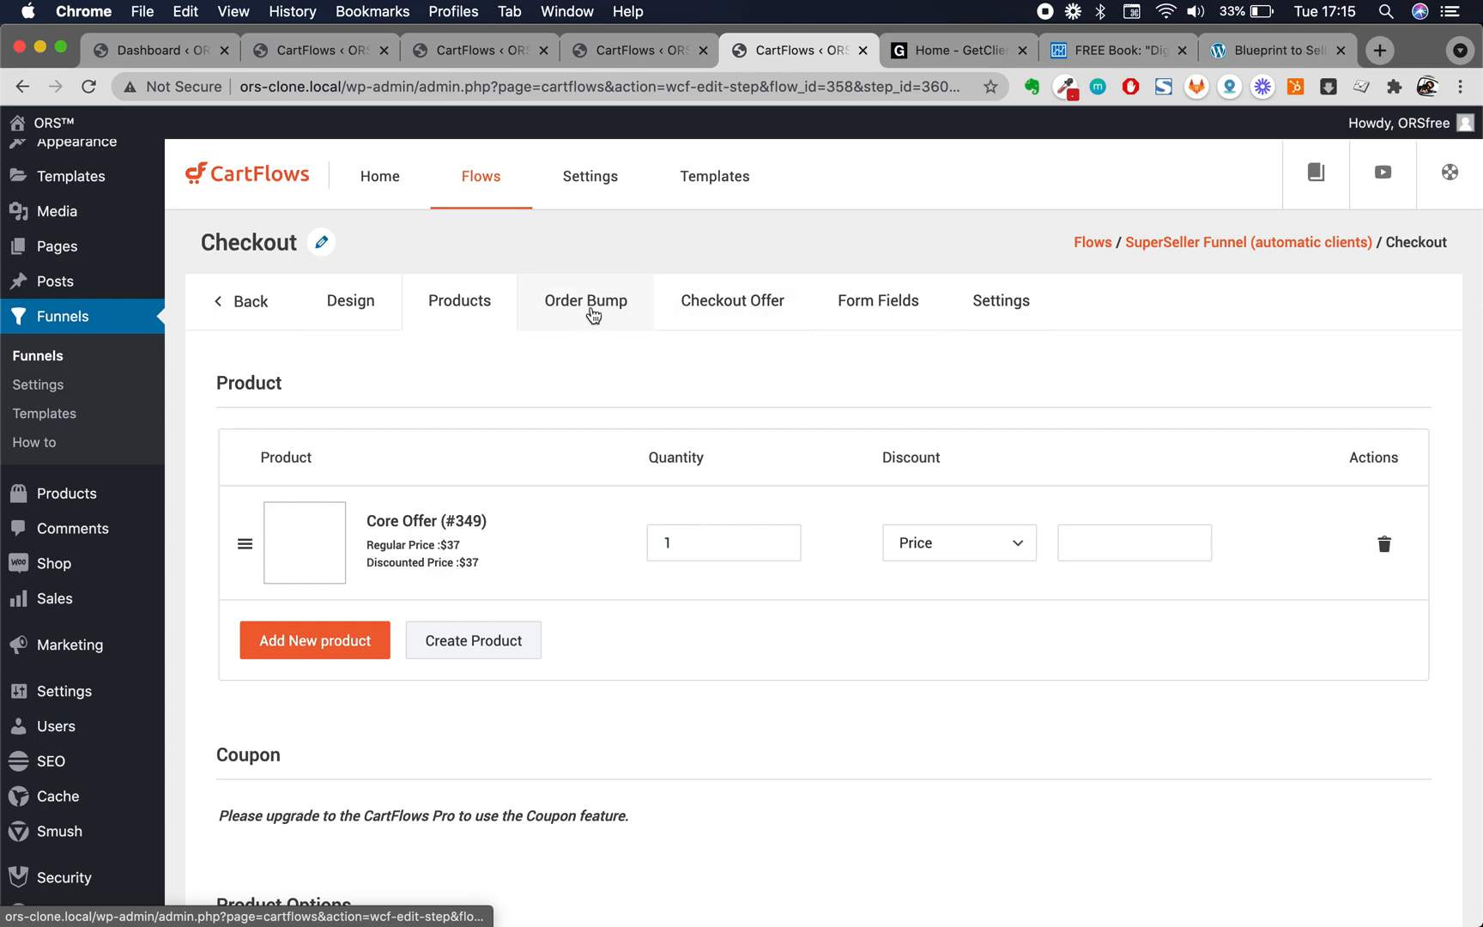
Examine the Checkout step's form fields, shortcode, and general title and slug, and open its checkout settings
{"action": "left_click", "coordinate": [895, 315]}
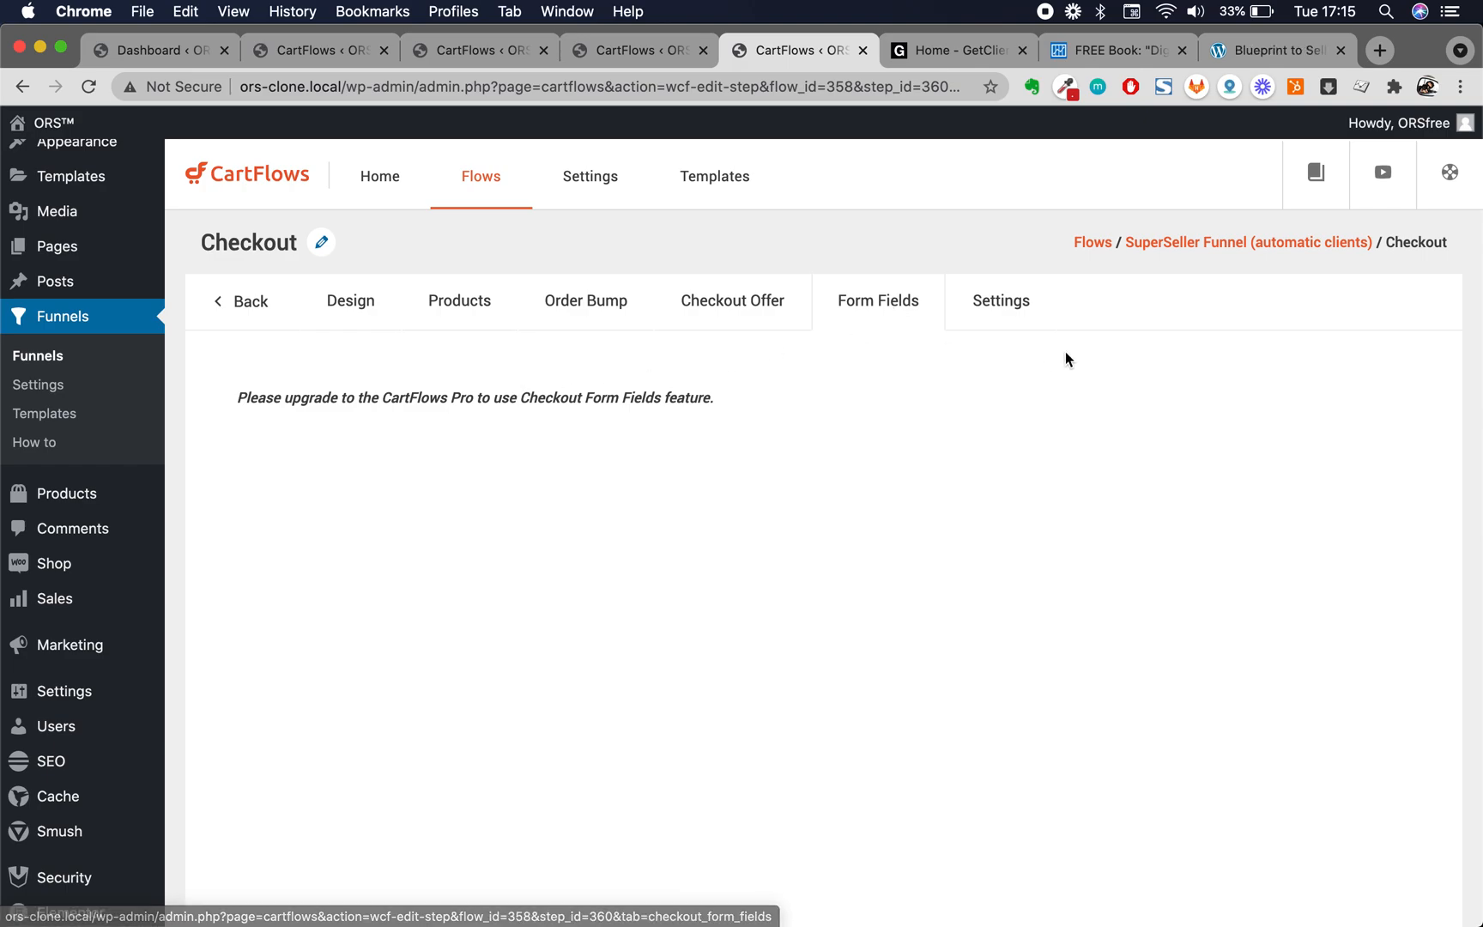
{"action": "left_click", "coordinate": [994, 311]}
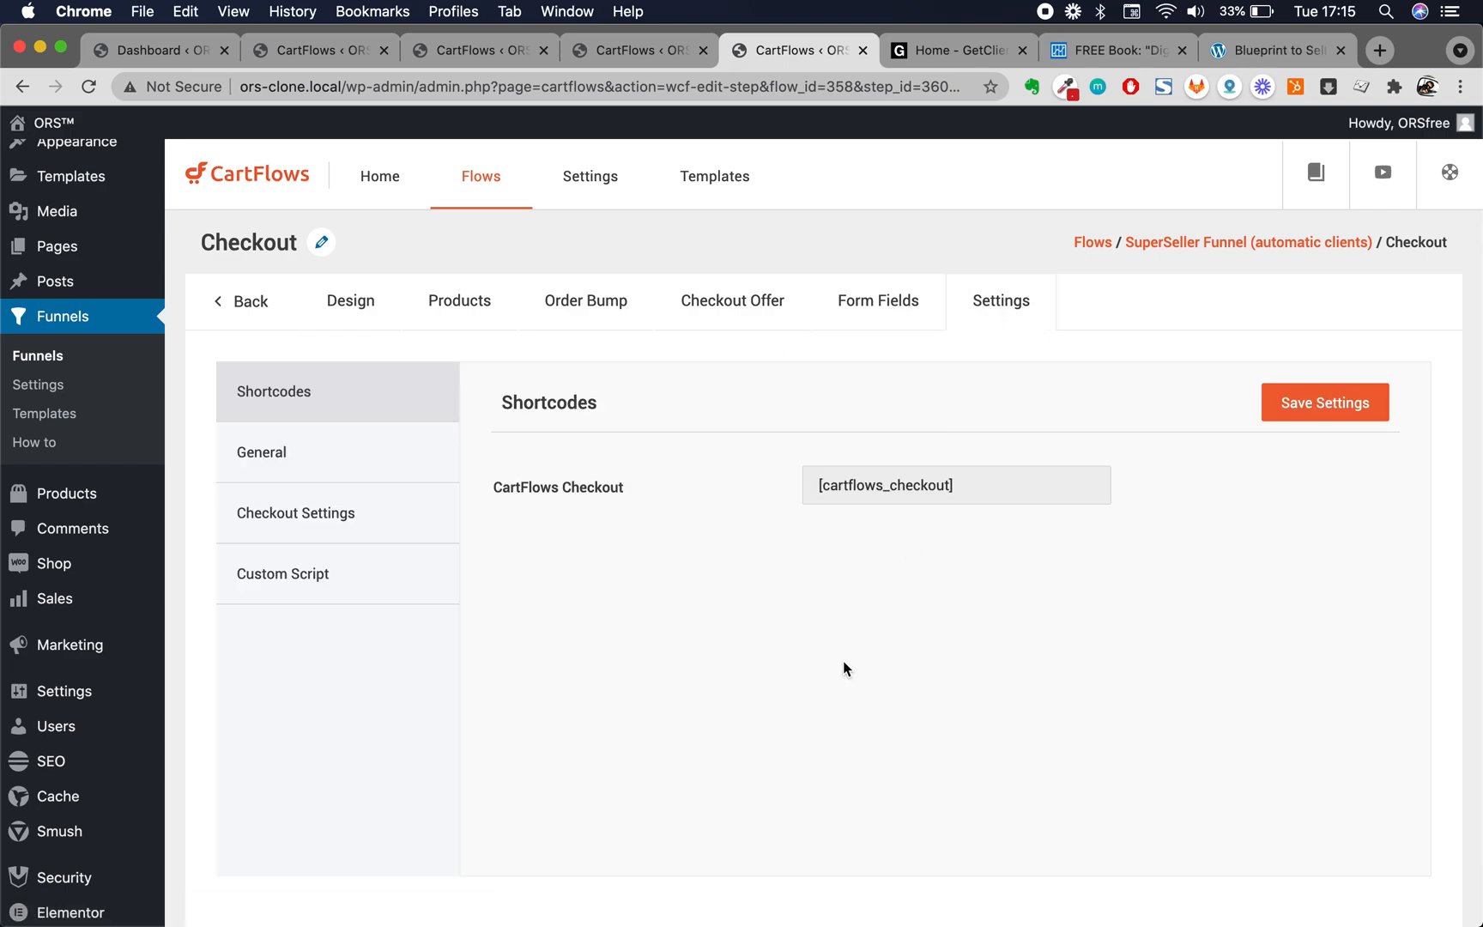
{"action": "left_click", "coordinate": [372, 468]}
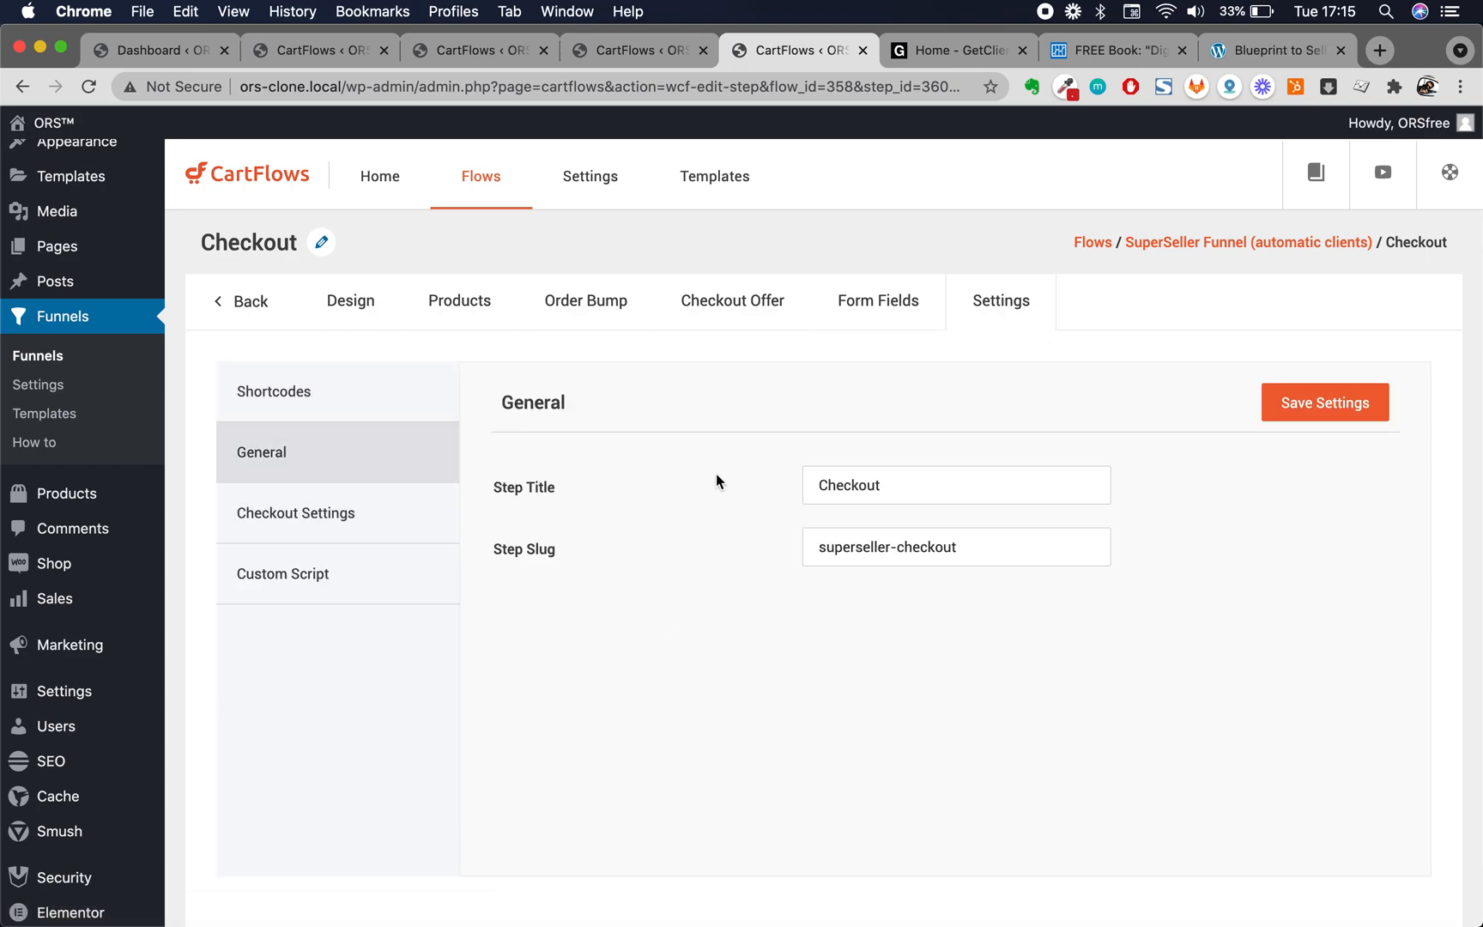
{"action": "double_click", "coordinate": [883, 496]}
{"action": "triple_click", "coordinate": [934, 543]}
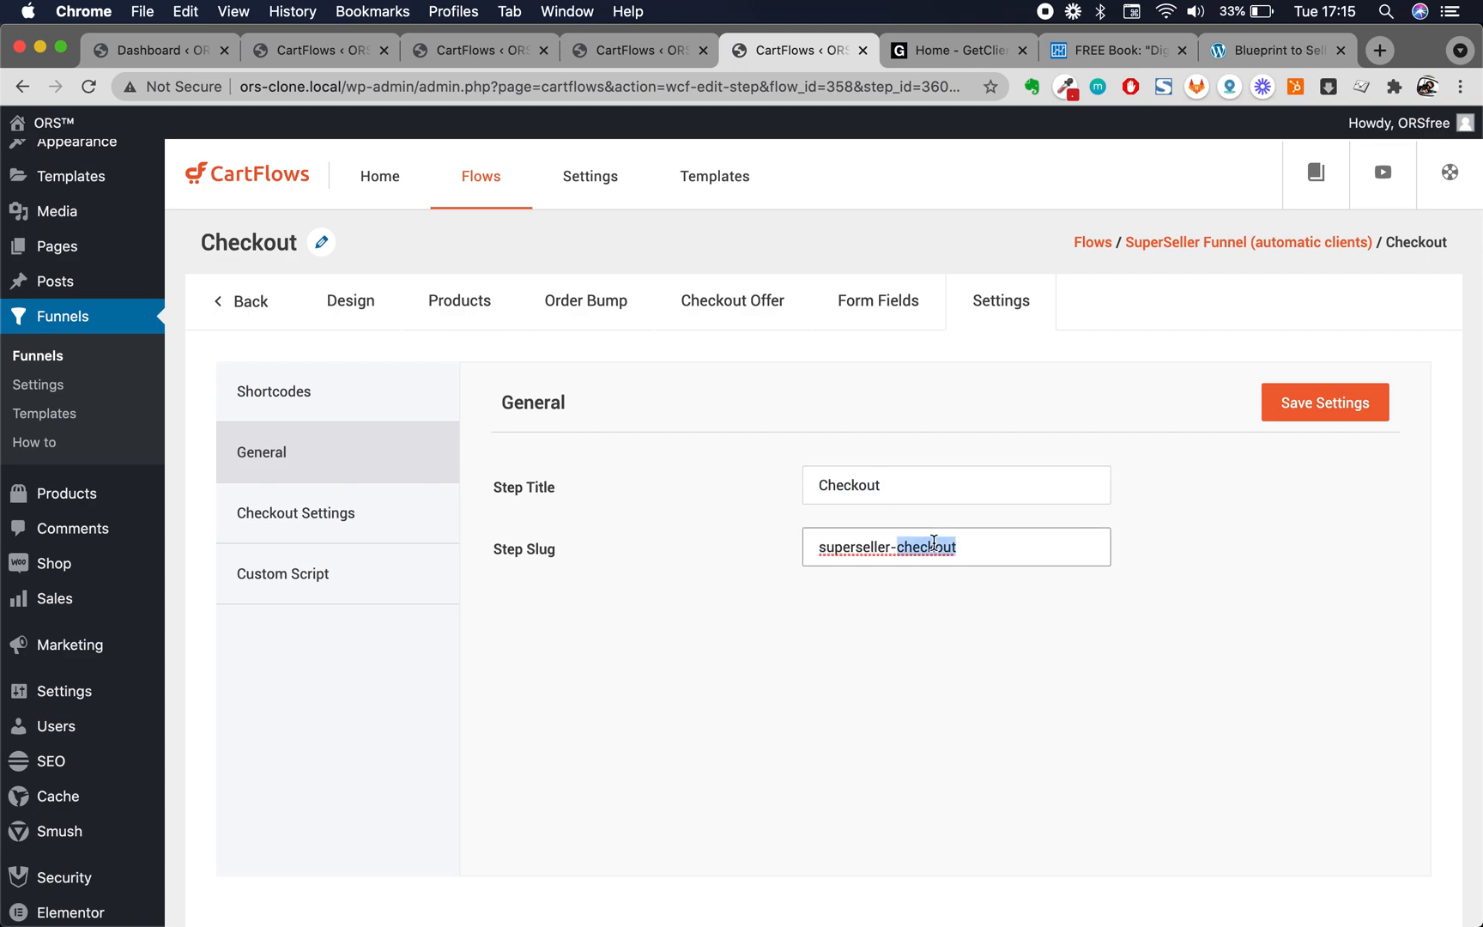
{"action": "triple_click", "coordinate": [934, 542]}
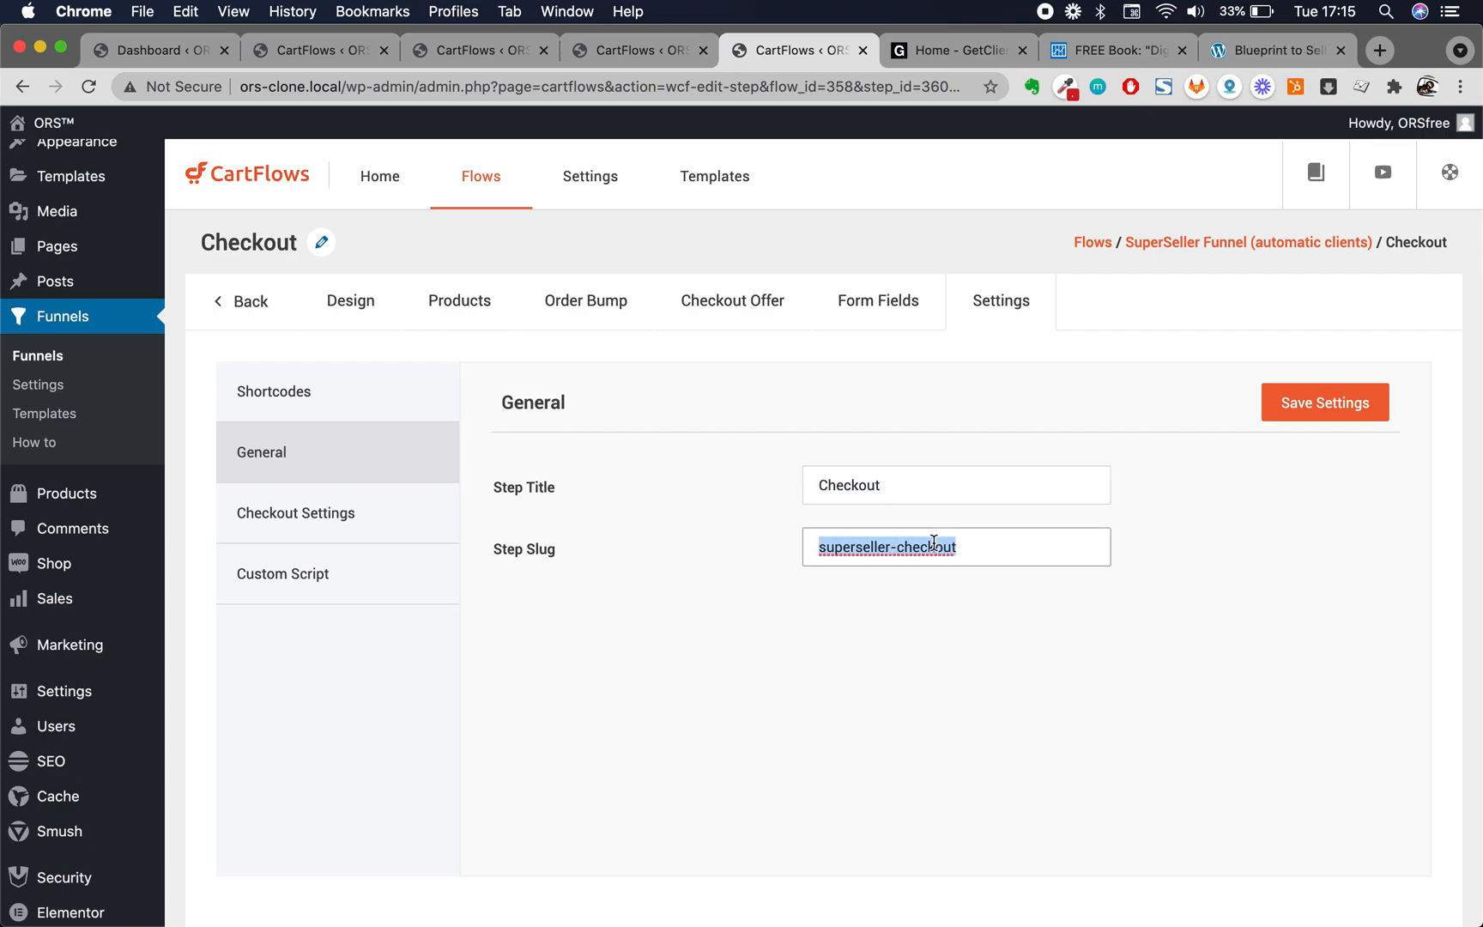
{"action": "triple_click", "coordinate": [1007, 545]}
{"action": "triple_click", "coordinate": [880, 551]}
{"action": "scroll", "coordinate": [778, 466], "scroll_direction": "up", "scroll_amount": 2}
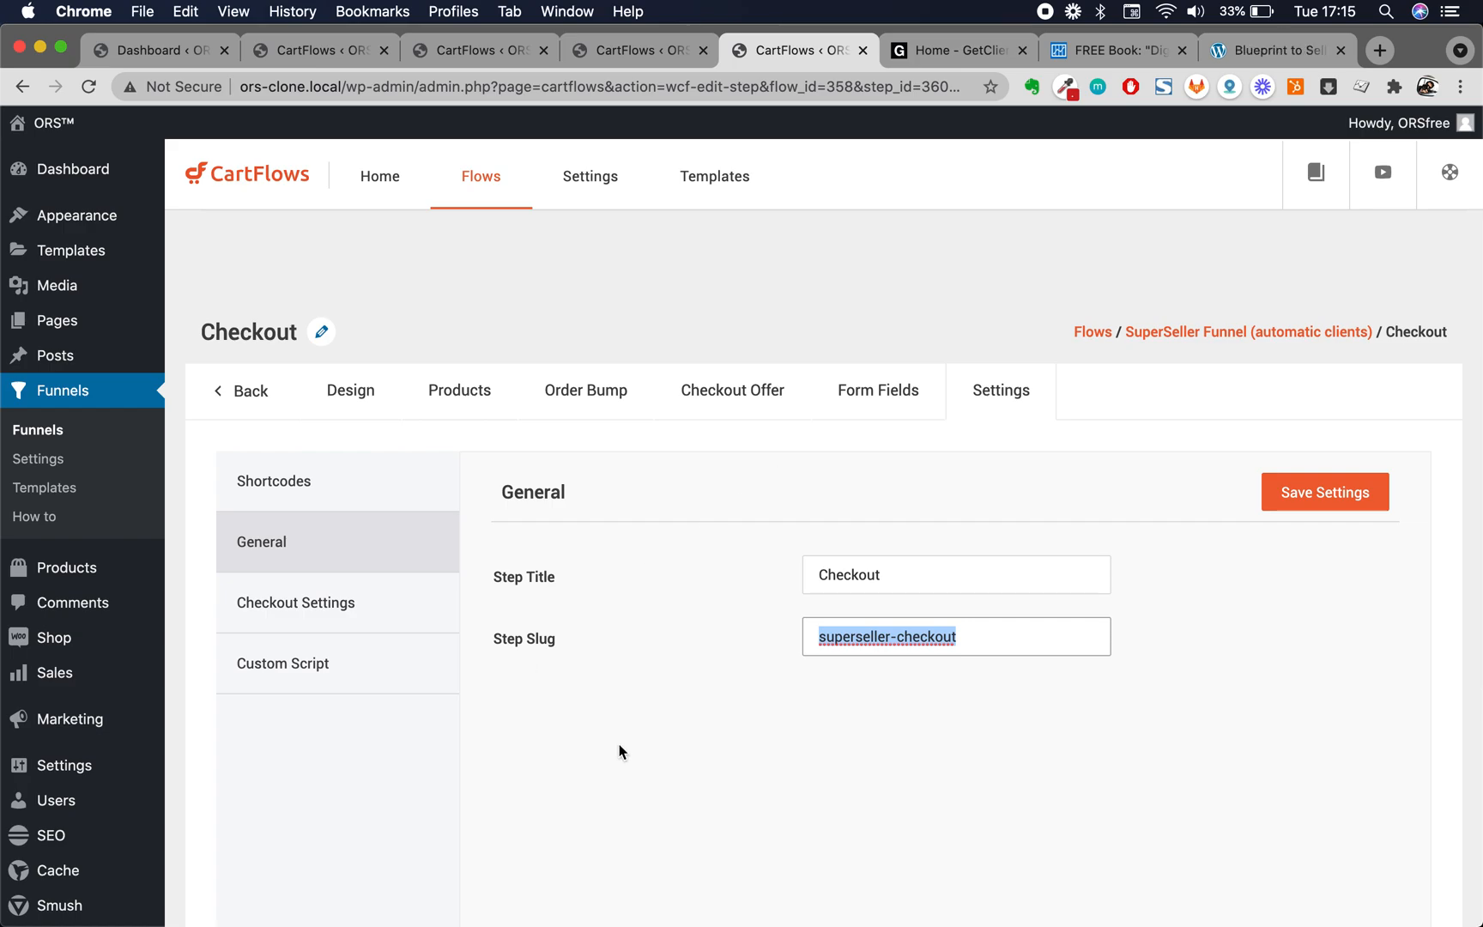
{"action": "left_click", "coordinate": [342, 600]}
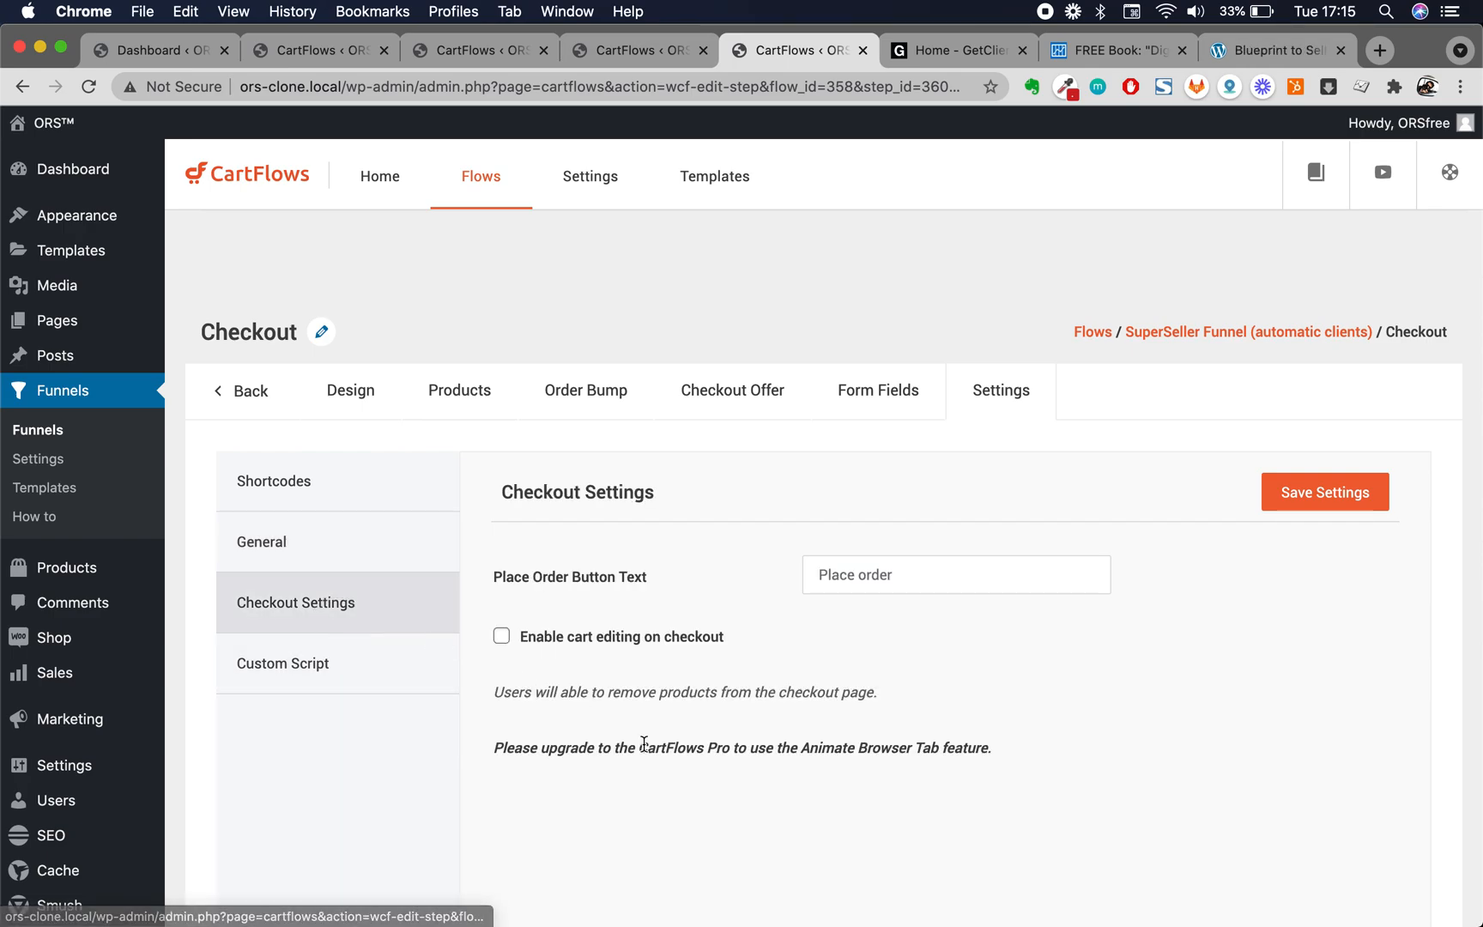
{"action": "scroll", "coordinate": [644, 743], "scroll_direction": "down", "scroll_amount": 1}
Set the Place Order button text to "GET EBOOK"
{"action": "left_click", "coordinate": [934, 529]}
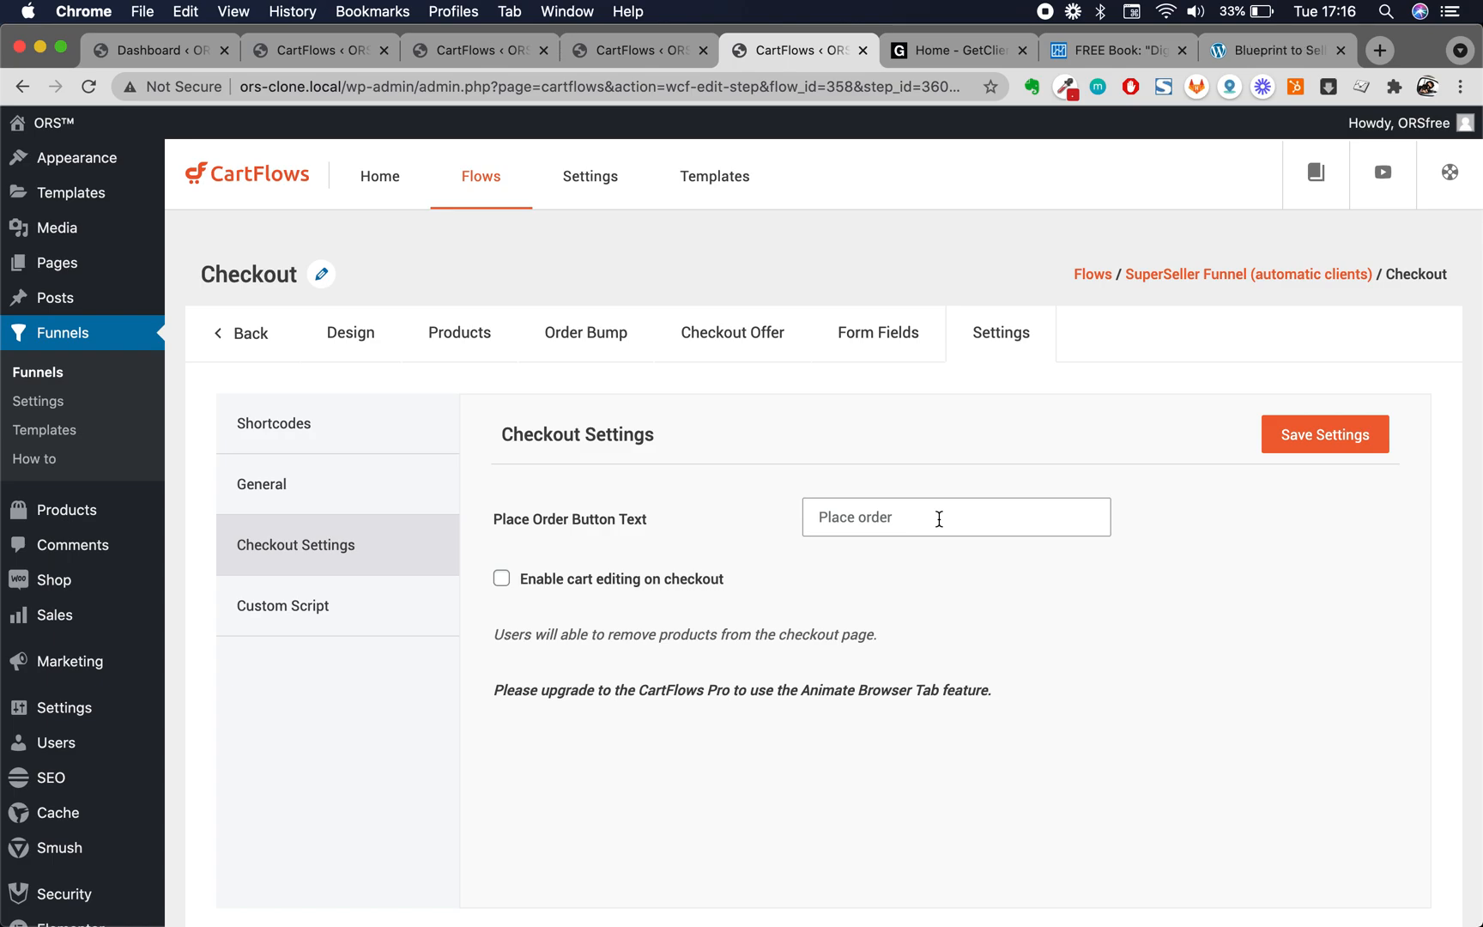
{"action": "type", "text": "GET FREE EB"}
{"action": "left_click", "coordinate": [881, 525]}
{"action": "key", "text": "BackSpace"}
{"action": "key", "text": "BackSpace"}
{"action": "key", "text": "BackSpace"}
{"action": "key", "text": "BackSpace"}
Check the order form's button wording on the FREE Book page, view the GetClients page, and return to the Checkout step's settings
{"action": "left_click", "coordinate": [1124, 37]}
{"action": "scroll", "coordinate": [956, 552], "scroll_direction": "down", "scroll_amount": 5}
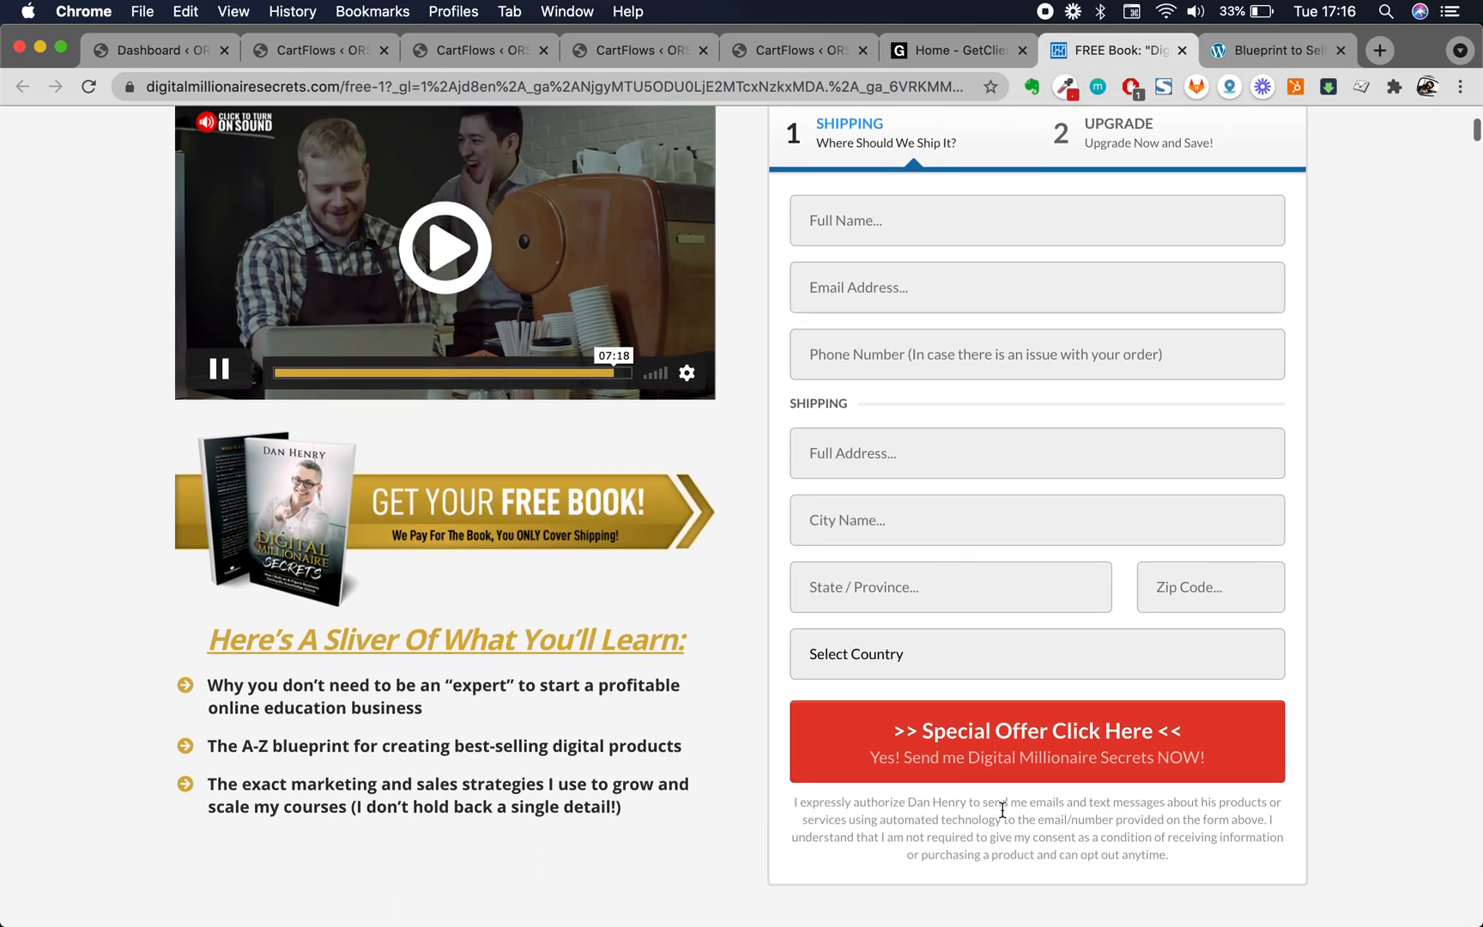
{"action": "scroll", "coordinate": [908, 767], "scroll_direction": "down", "scroll_amount": 2}
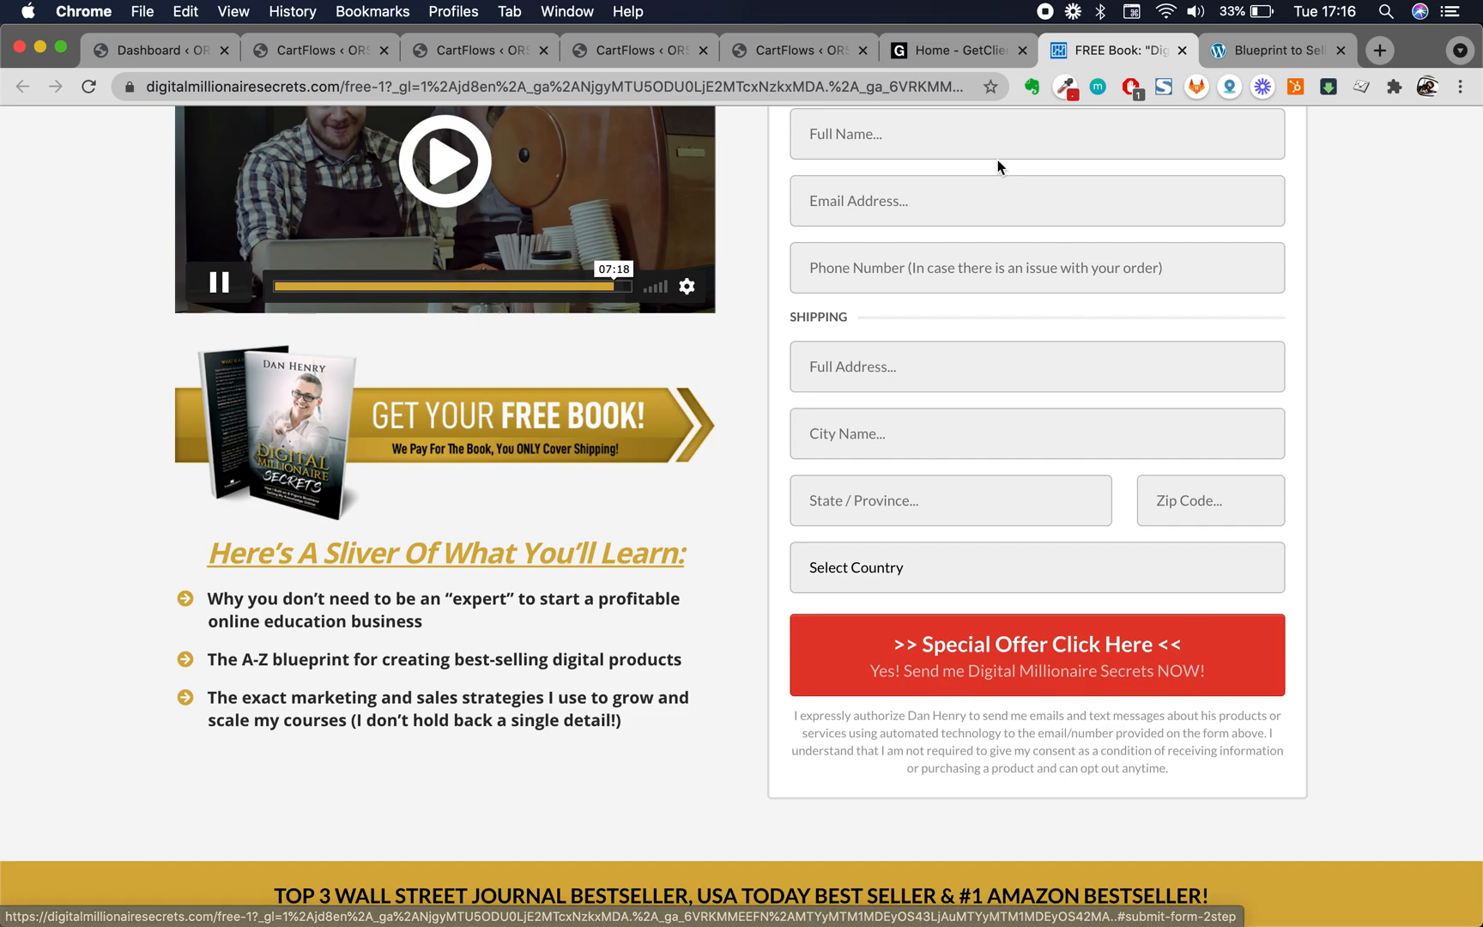
{"action": "left_click", "coordinate": [966, 58]}
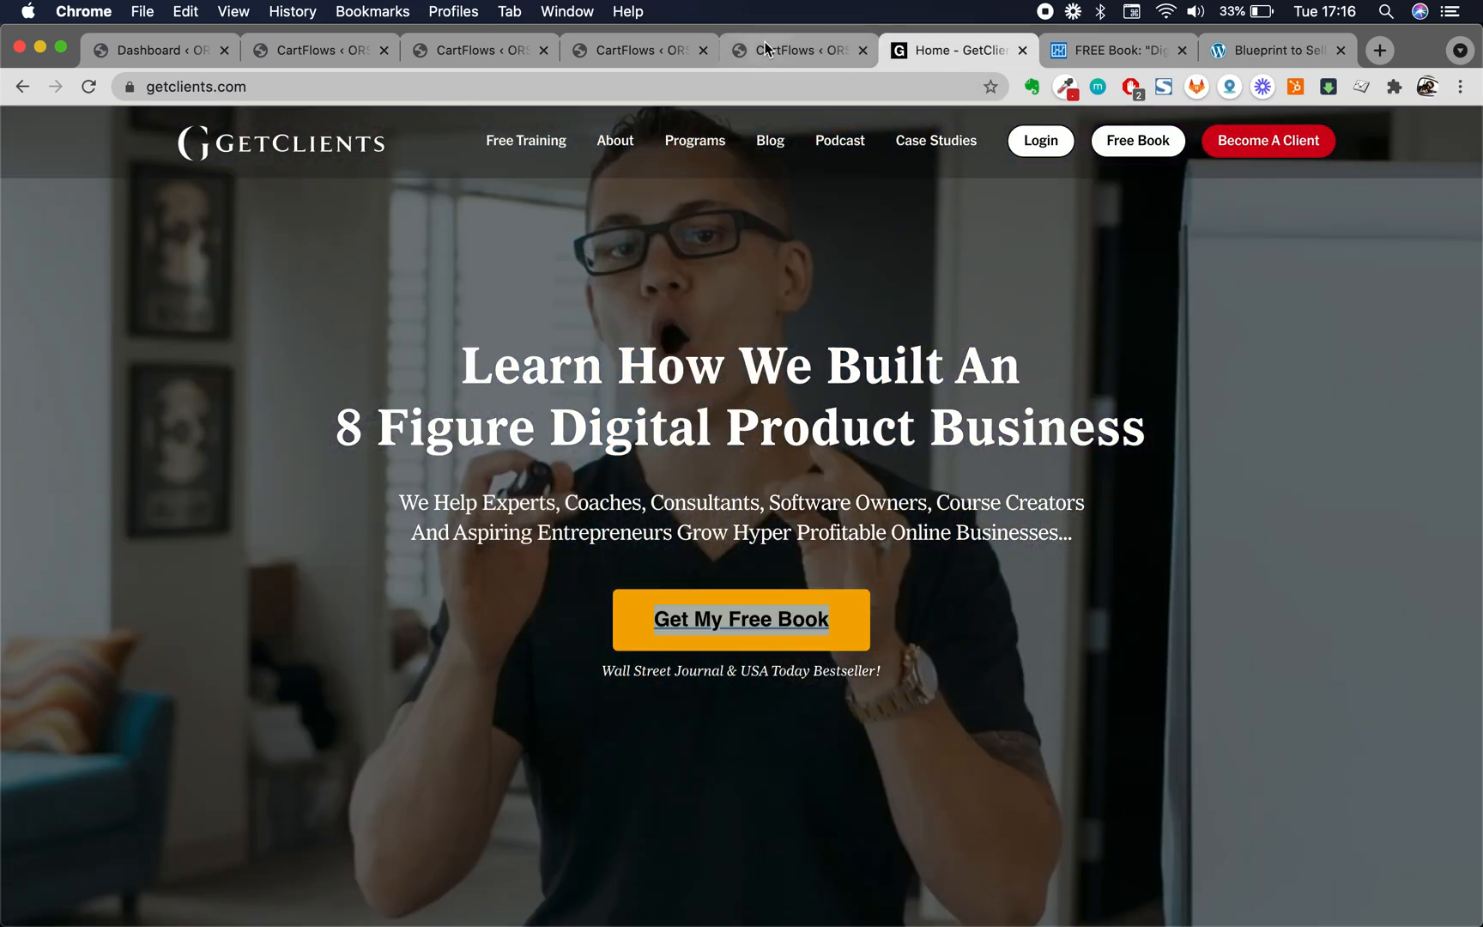
{"action": "left_click", "coordinate": [794, 50]}
Clear the custom Place Order button text
{"action": "triple_click", "coordinate": [911, 501]}
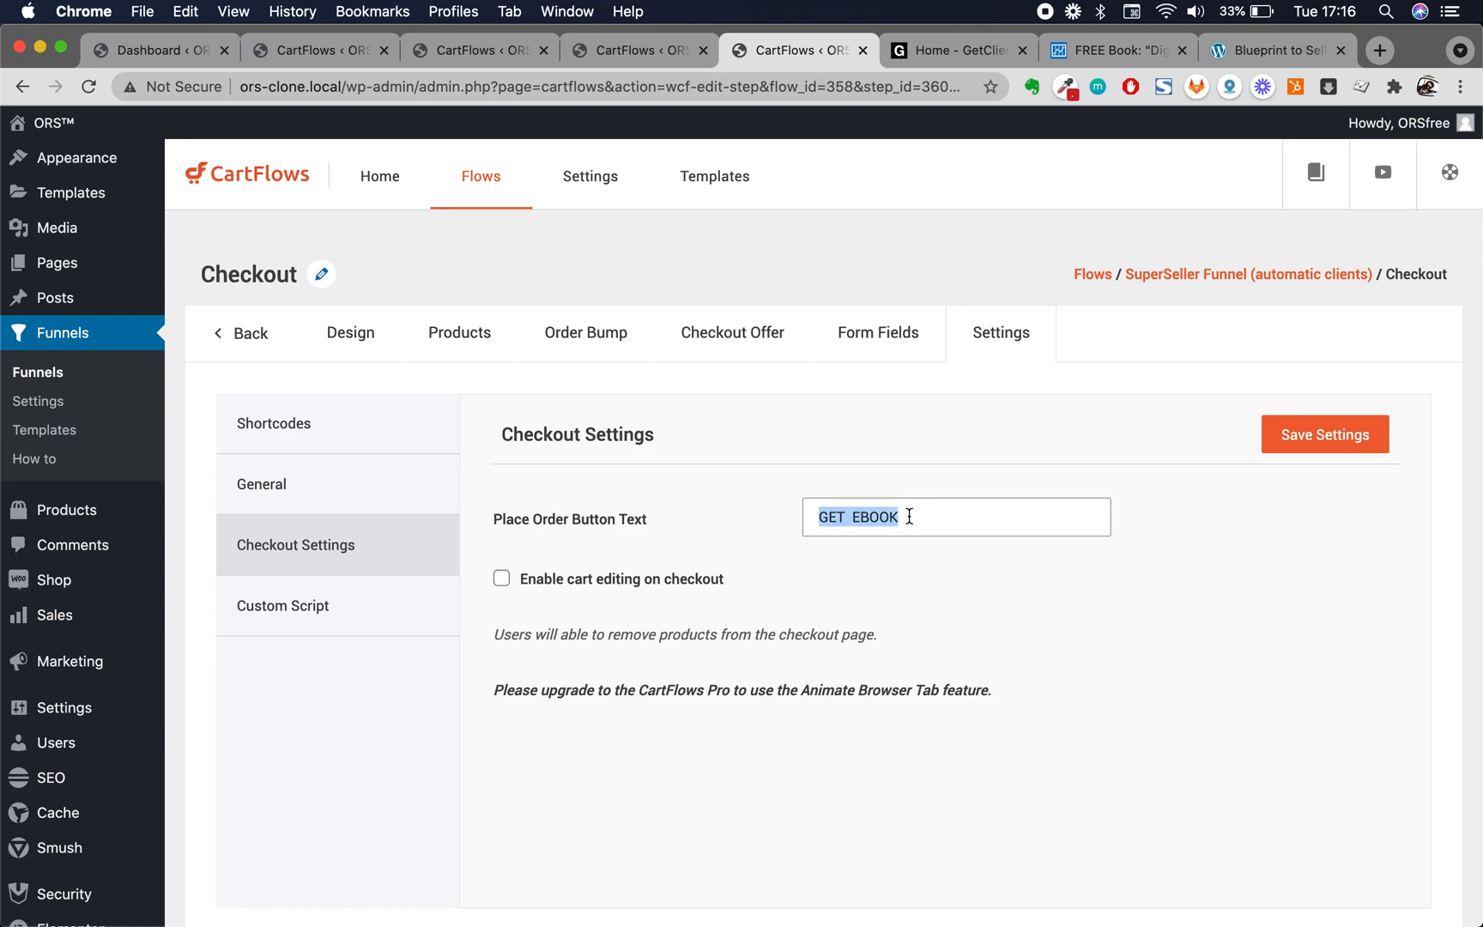
{"action": "key", "text": "BackSpace"}
{"action": "left_click", "coordinate": [857, 586]}
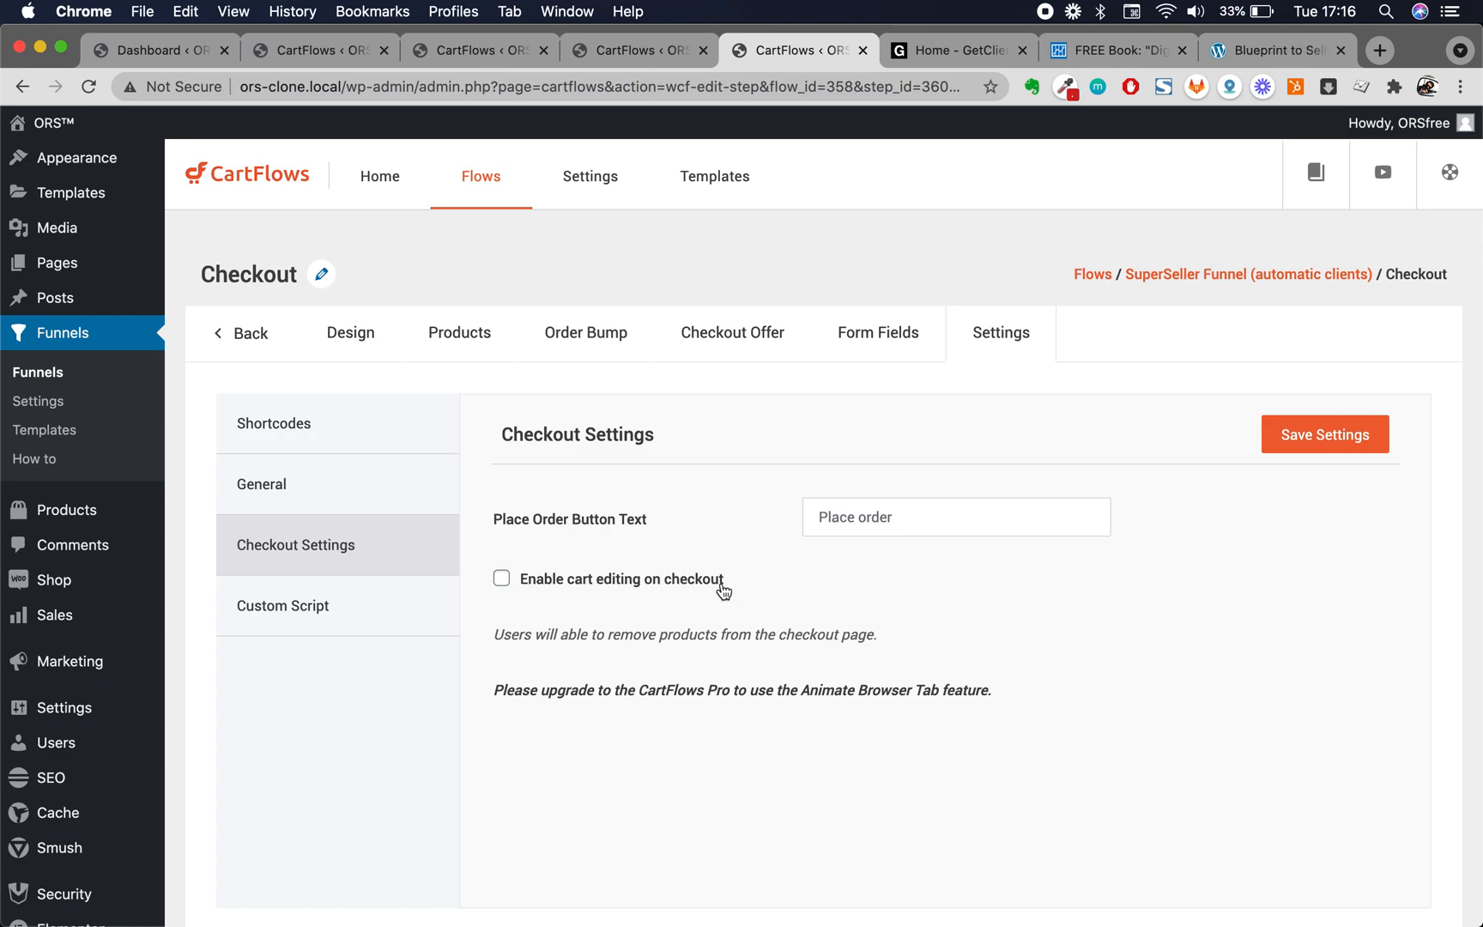
Review the rest of the Checkout Settings and the Checkout step's Custom Script section
{"action": "scroll", "coordinate": [846, 649], "scroll_direction": "down", "scroll_amount": 2}
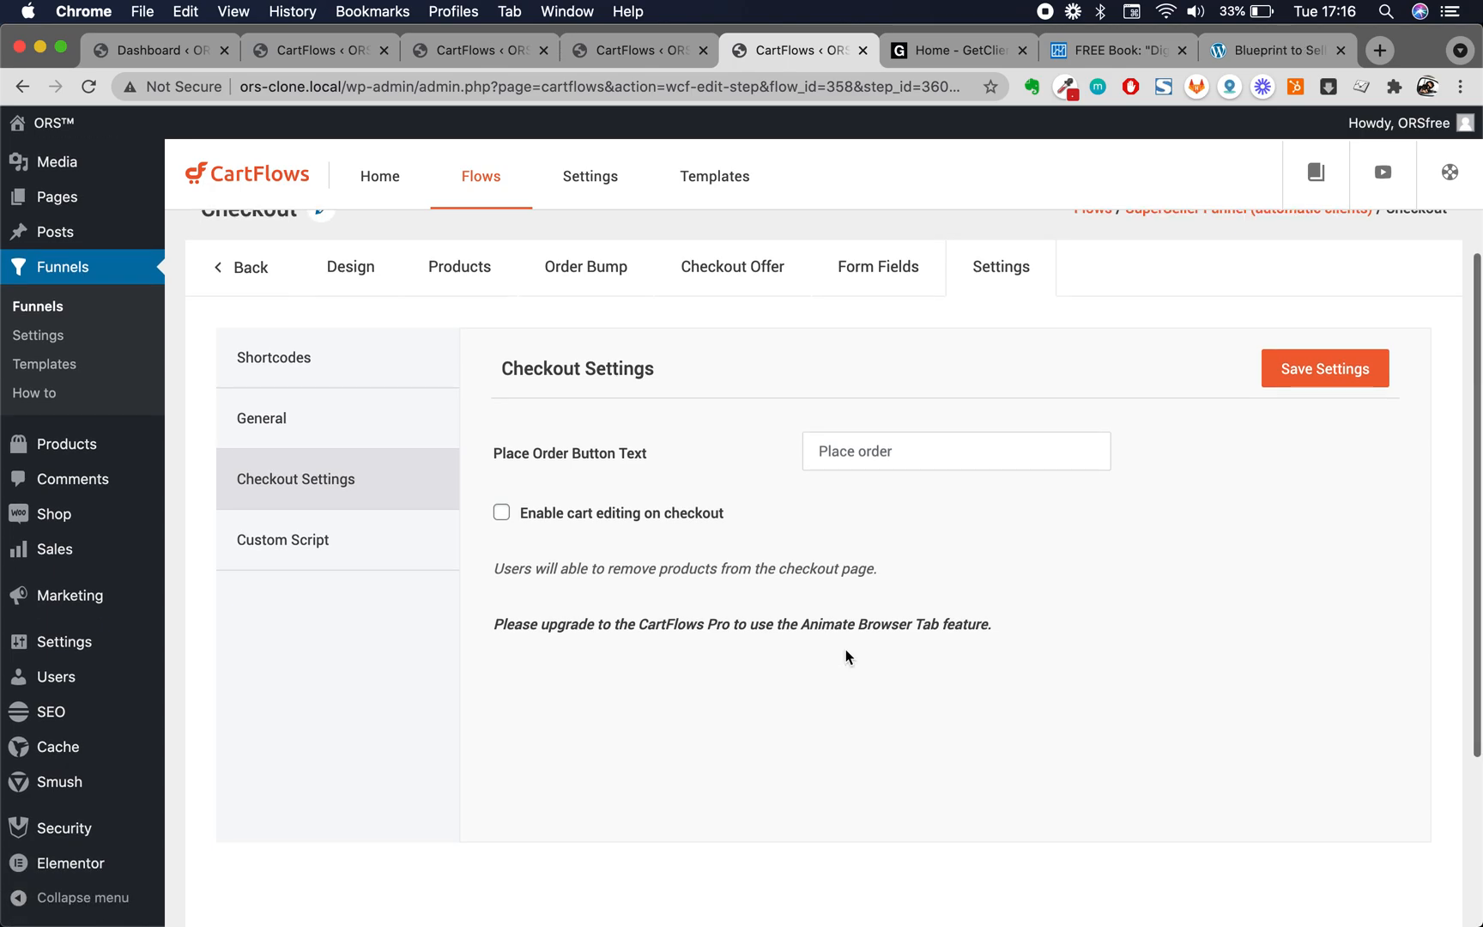
{"action": "scroll", "coordinate": [846, 650], "scroll_direction": "up", "scroll_amount": 2}
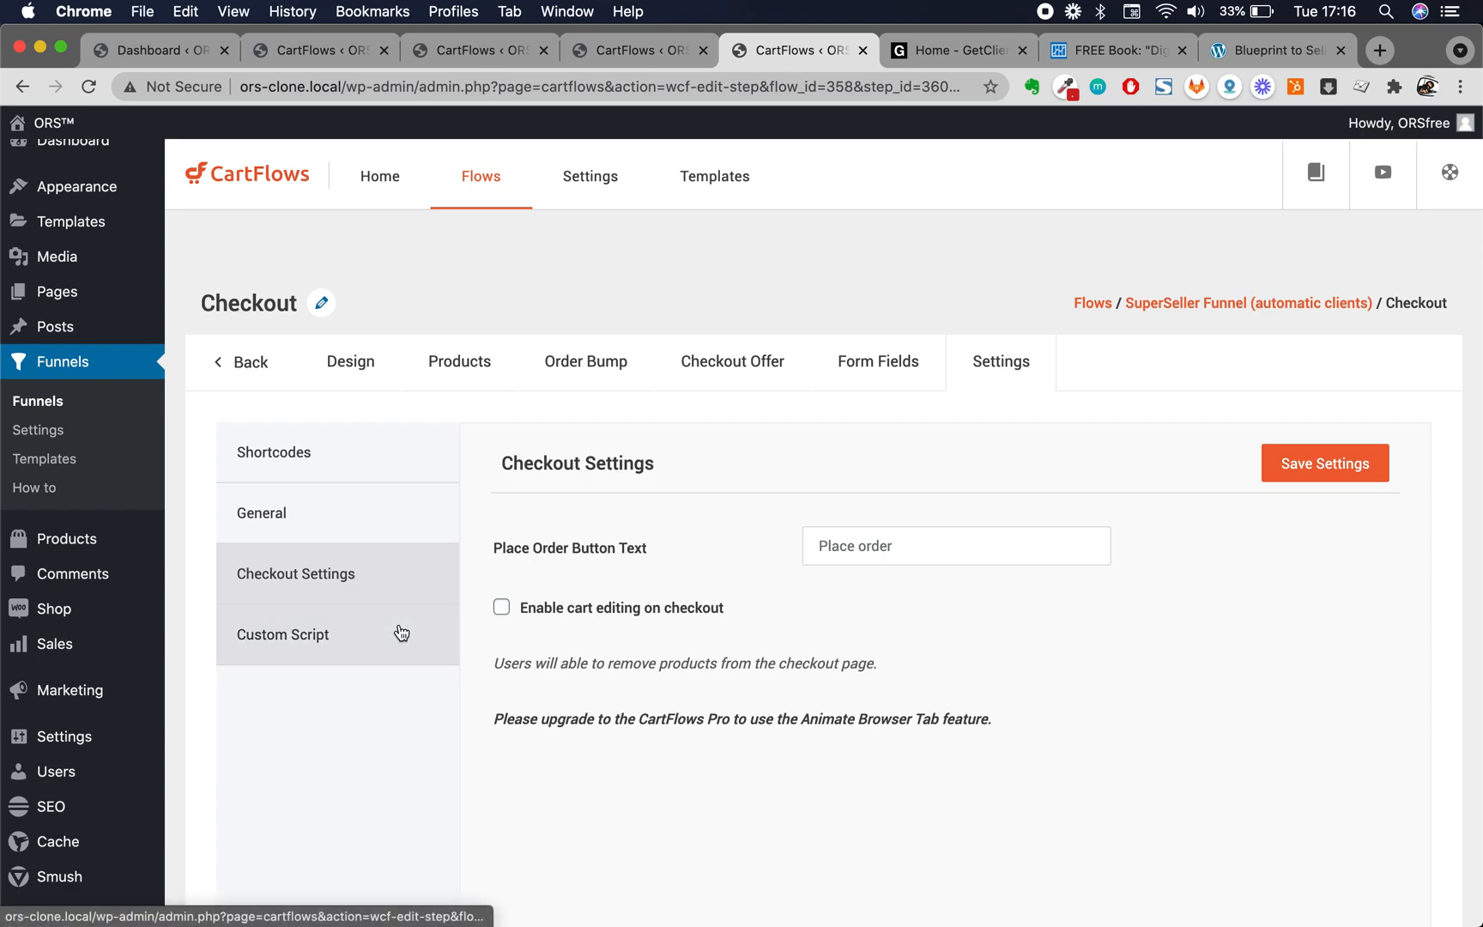
{"action": "left_click", "coordinate": [360, 637]}
{"action": "left_click", "coordinate": [978, 583]}
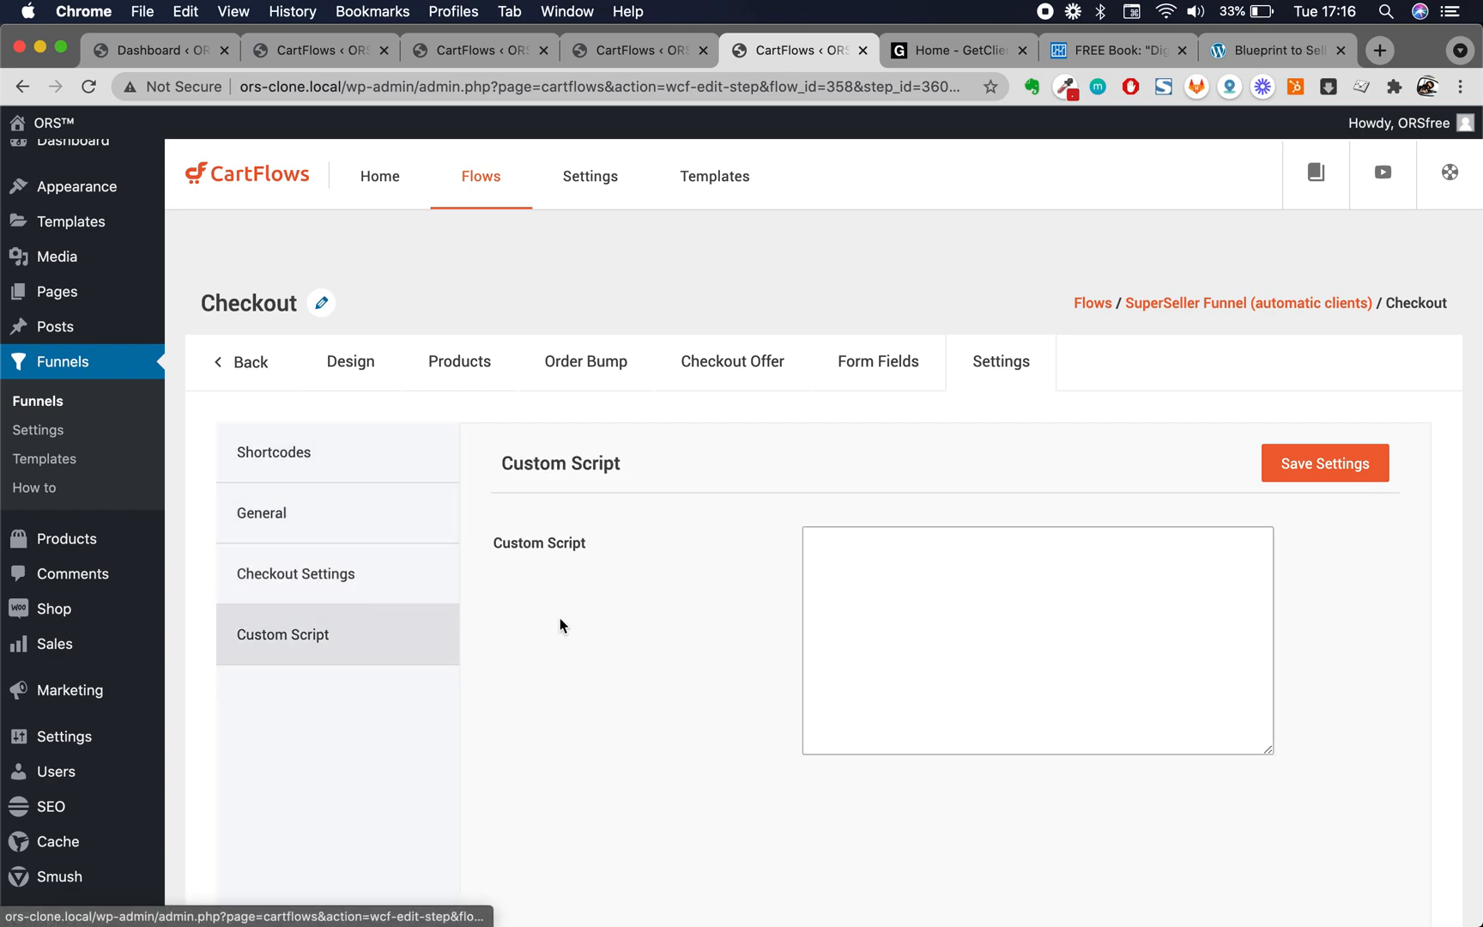
Open the Checkout step's page design in Elementor, leaving the step settings without saving
{"action": "left_click", "coordinate": [351, 451]}
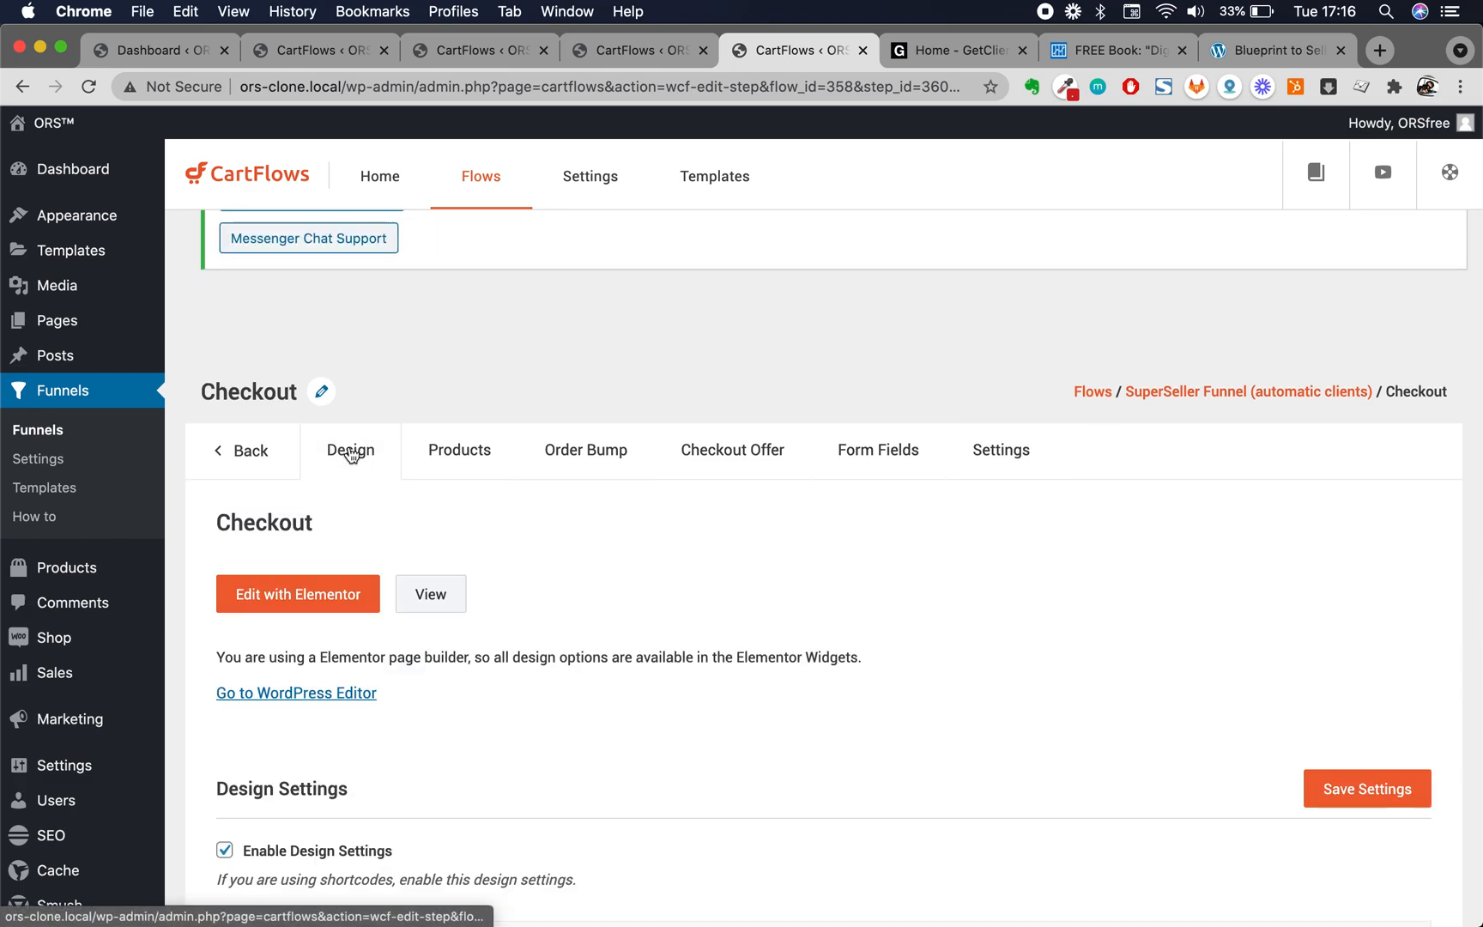
{"action": "scroll", "coordinate": [566, 675], "scroll_direction": "down", "scroll_amount": 2}
{"action": "left_click", "coordinate": [314, 515]}
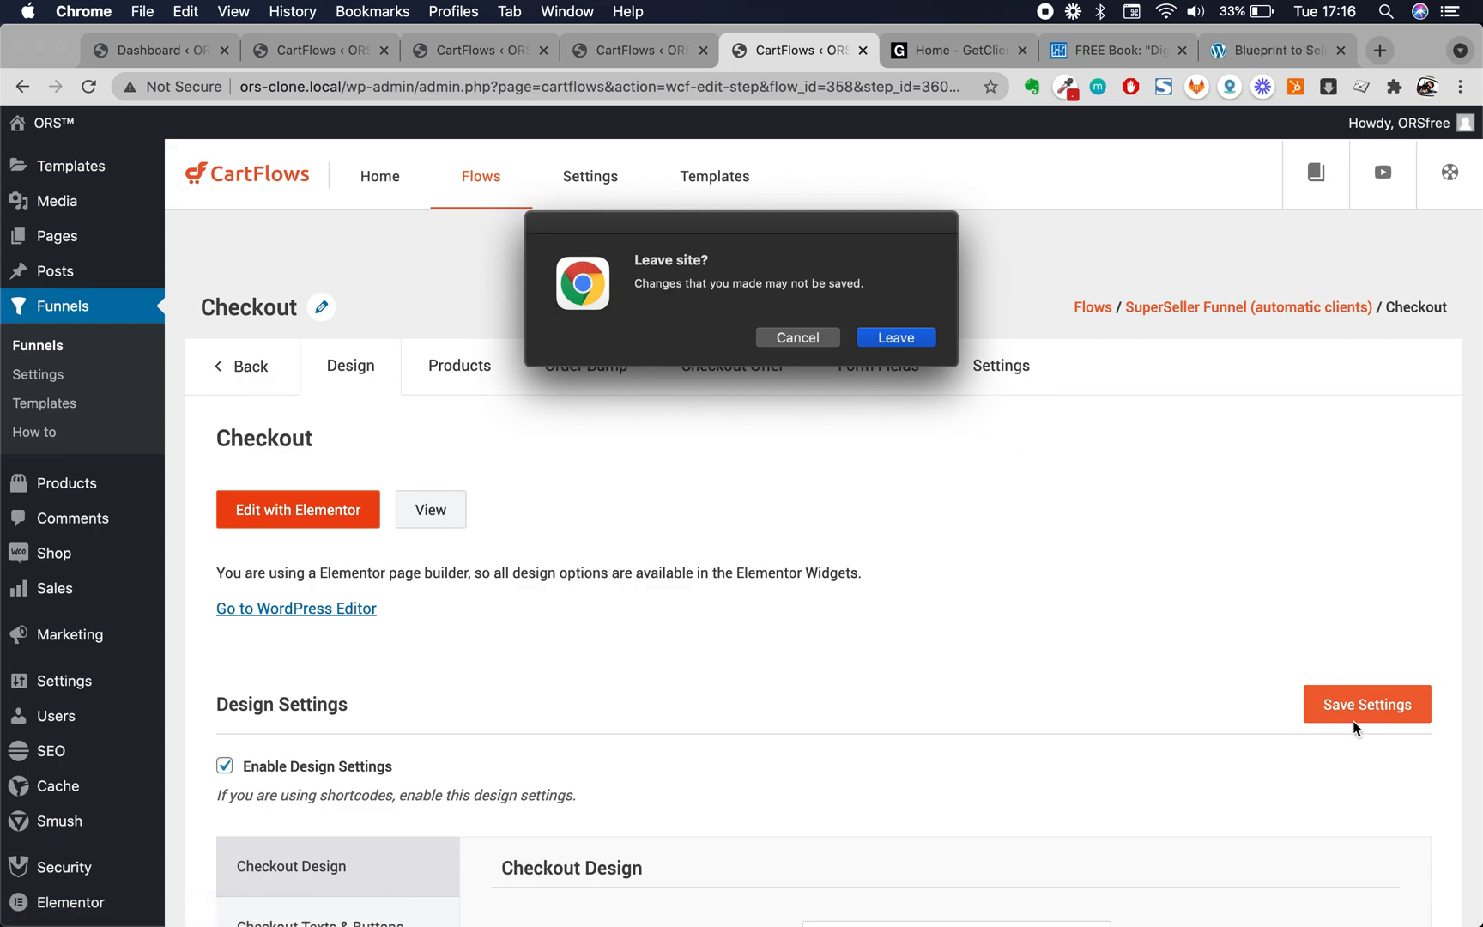
{"action": "left_click", "coordinate": [888, 335]}
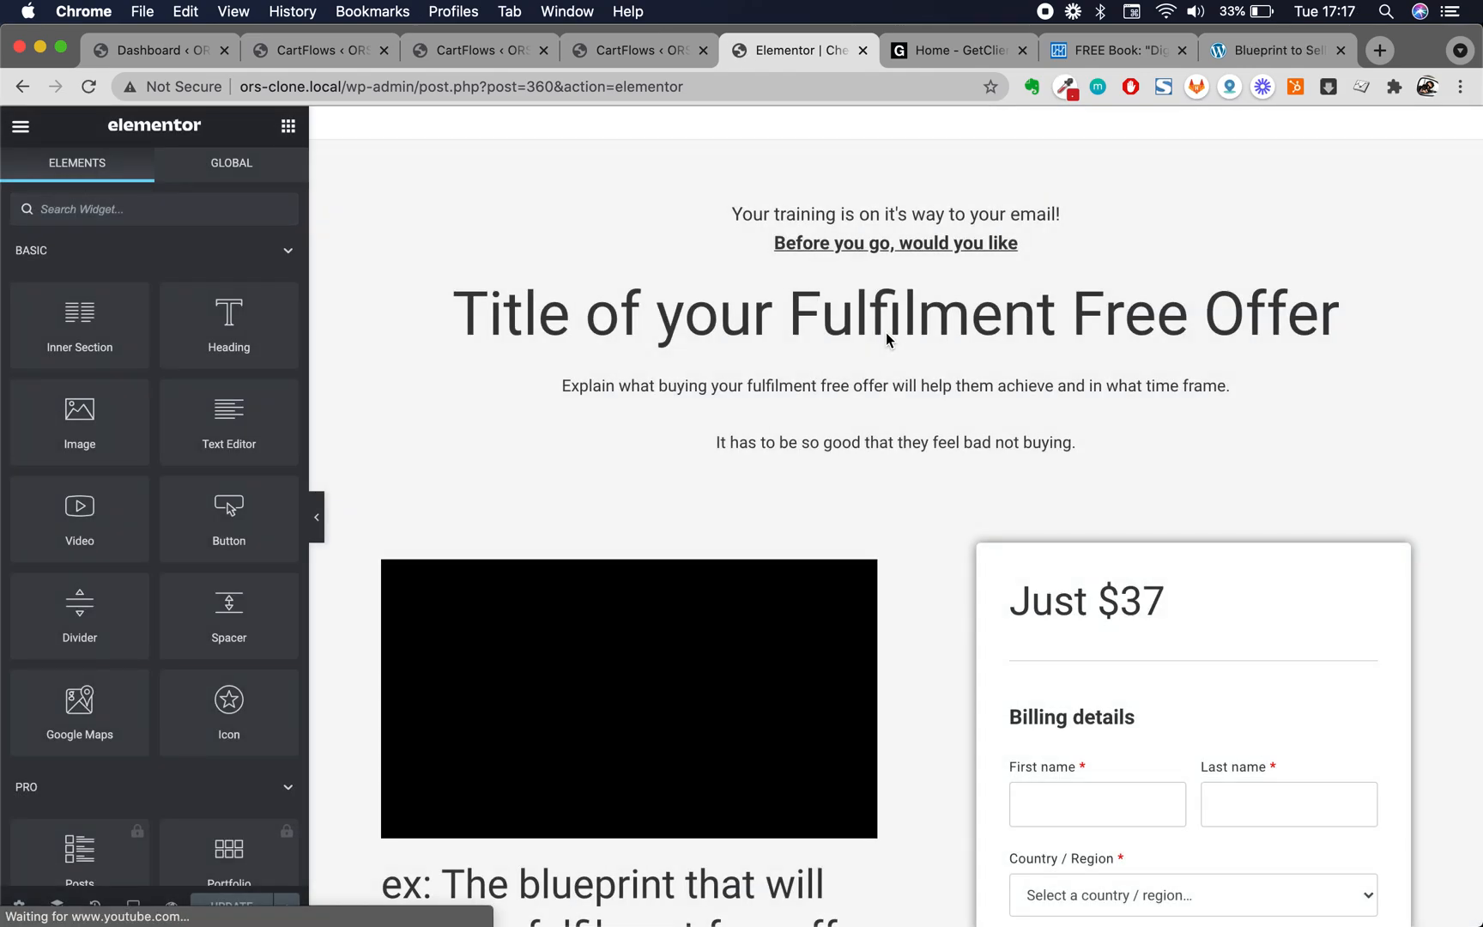
Examine the introductory heading about the training being emailed, along with the offer title beneath it
{"action": "left_click", "coordinate": [1061, 281]}
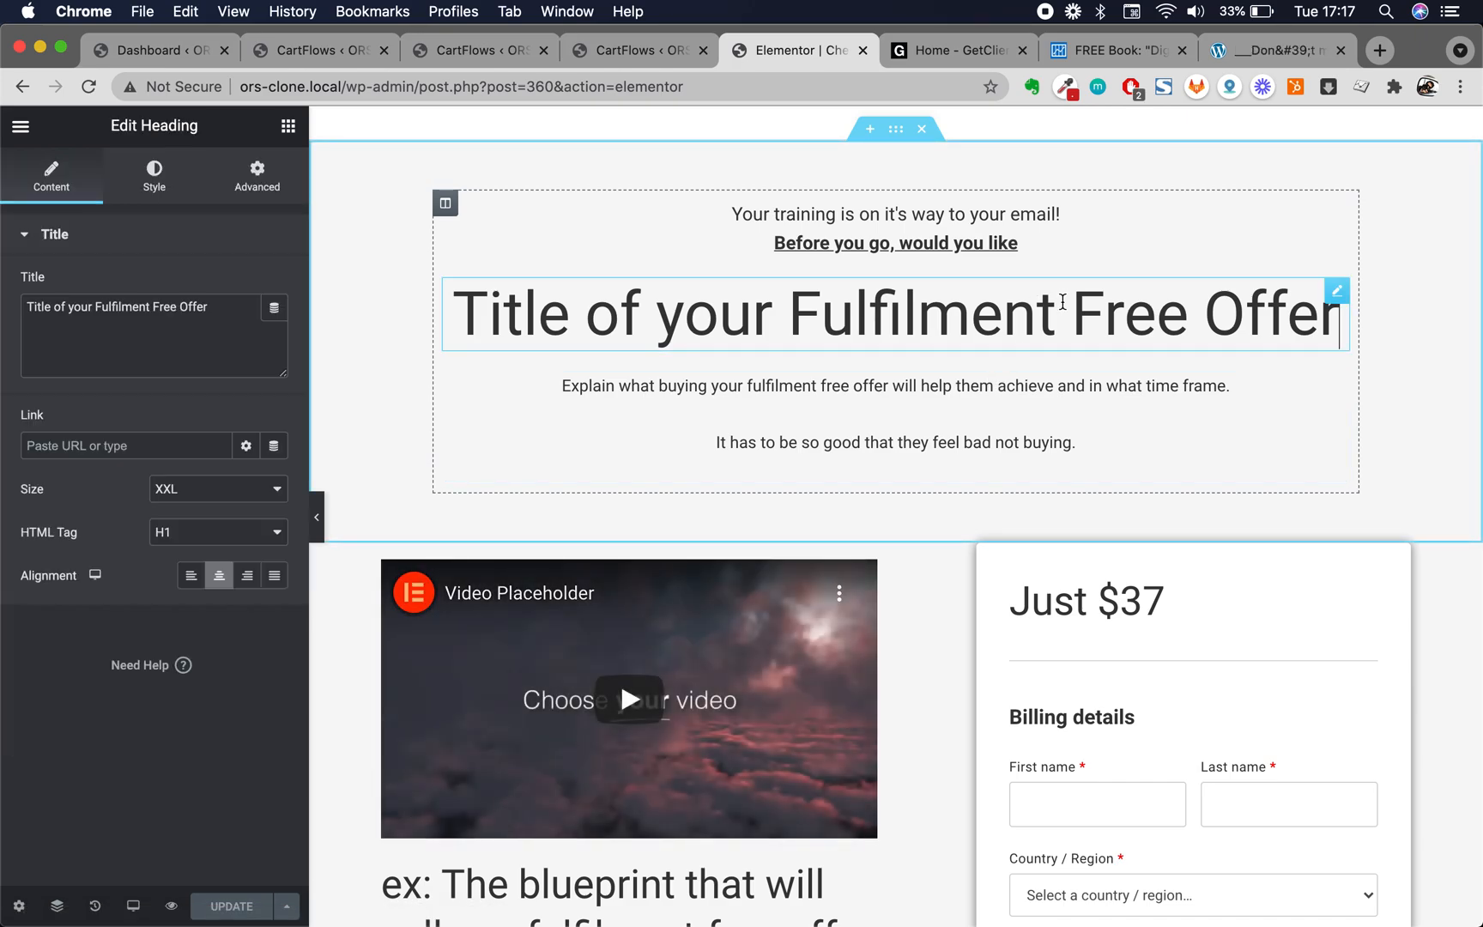
{"action": "left_click", "coordinate": [865, 211]}
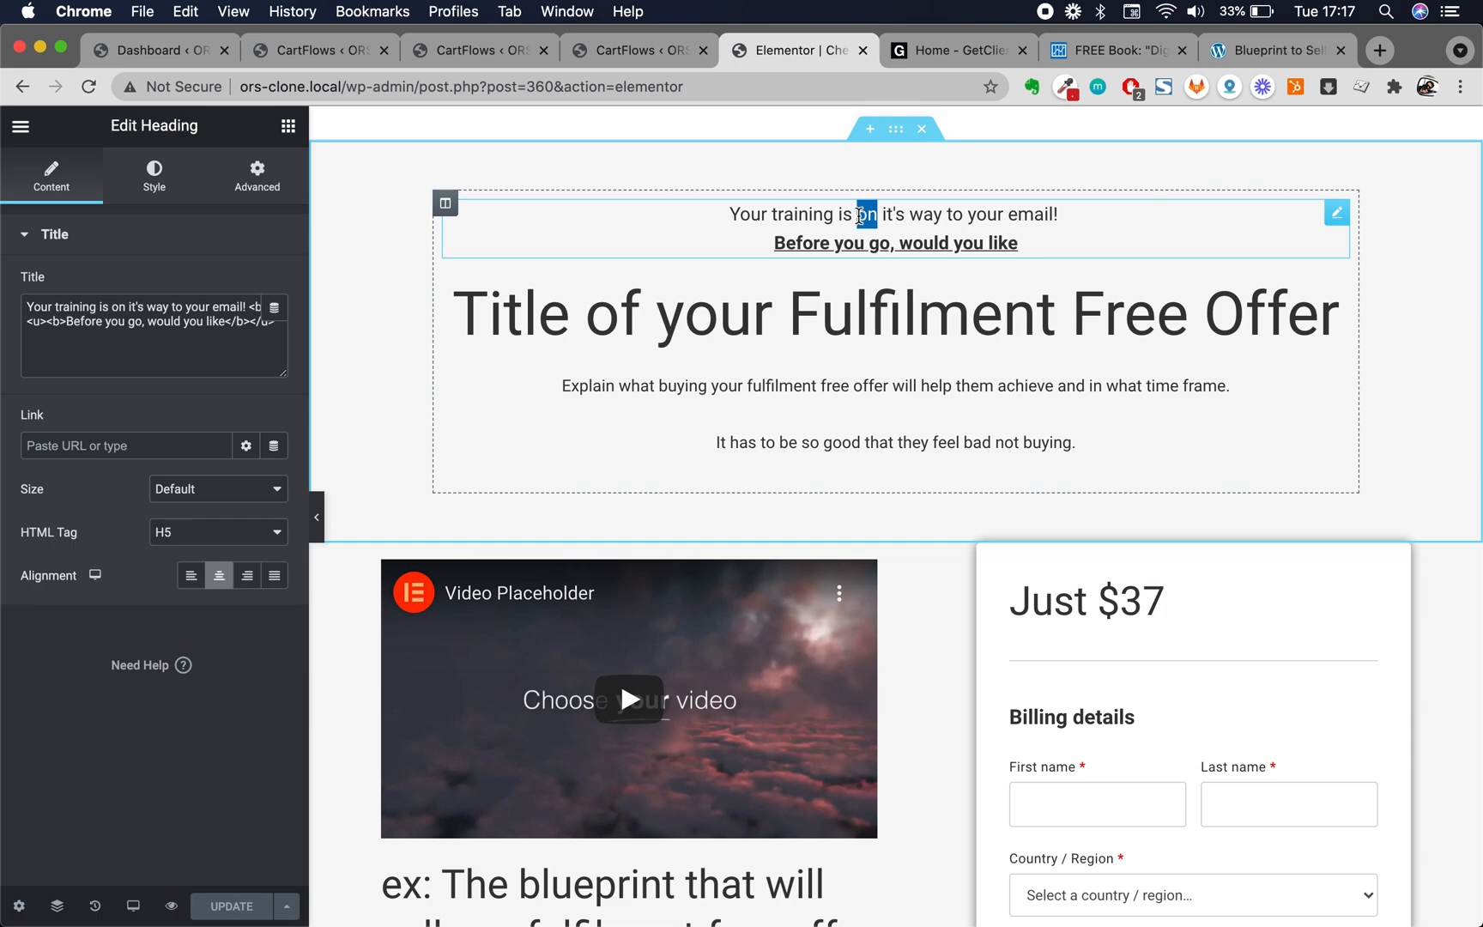
{"action": "triple_click", "coordinate": [865, 212]}
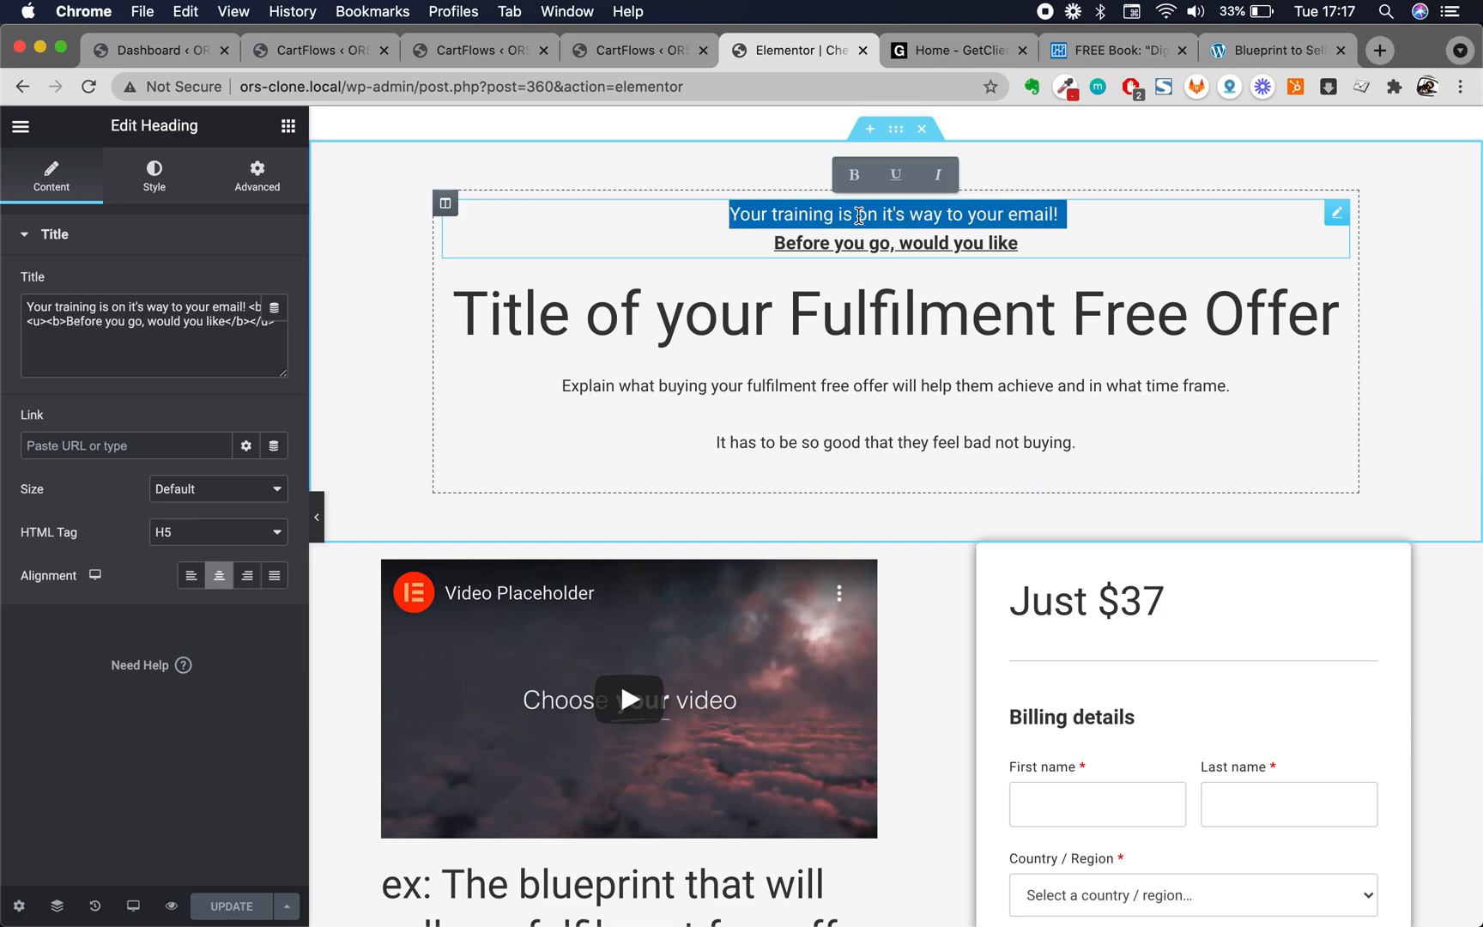
{"action": "left_click", "coordinate": [728, 212]}
{"action": "left_click_drag", "start_coordinate": [717, 212], "coordinate": [1106, 268]}
{"action": "left_click", "coordinate": [1064, 221]}
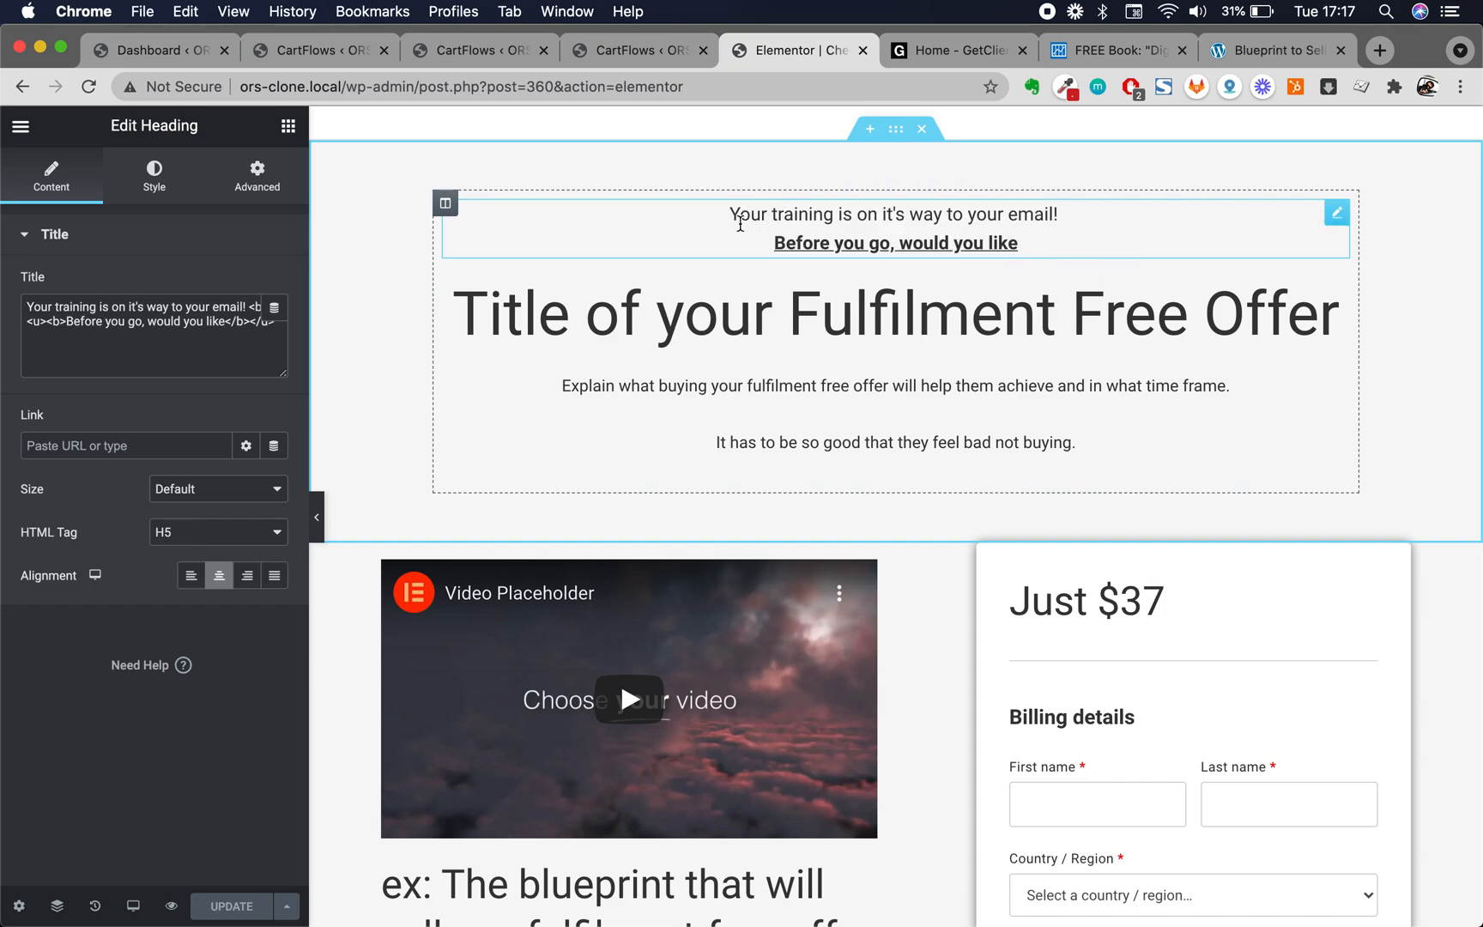
{"action": "left_click_drag", "start_coordinate": [723, 216], "coordinate": [1119, 225]}
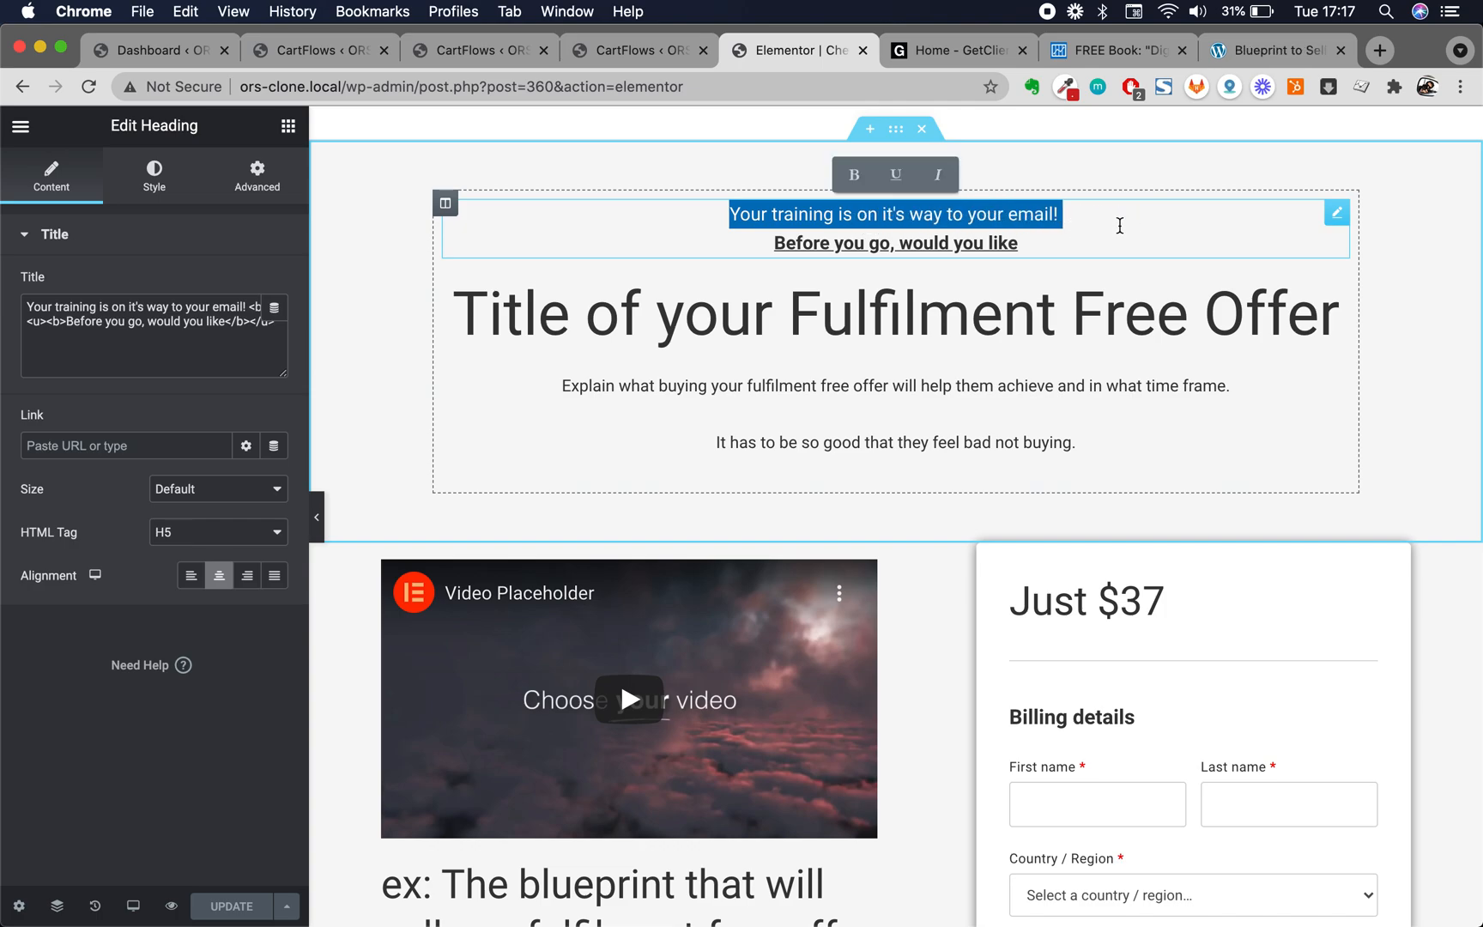
{"action": "double_click", "coordinate": [760, 225]}
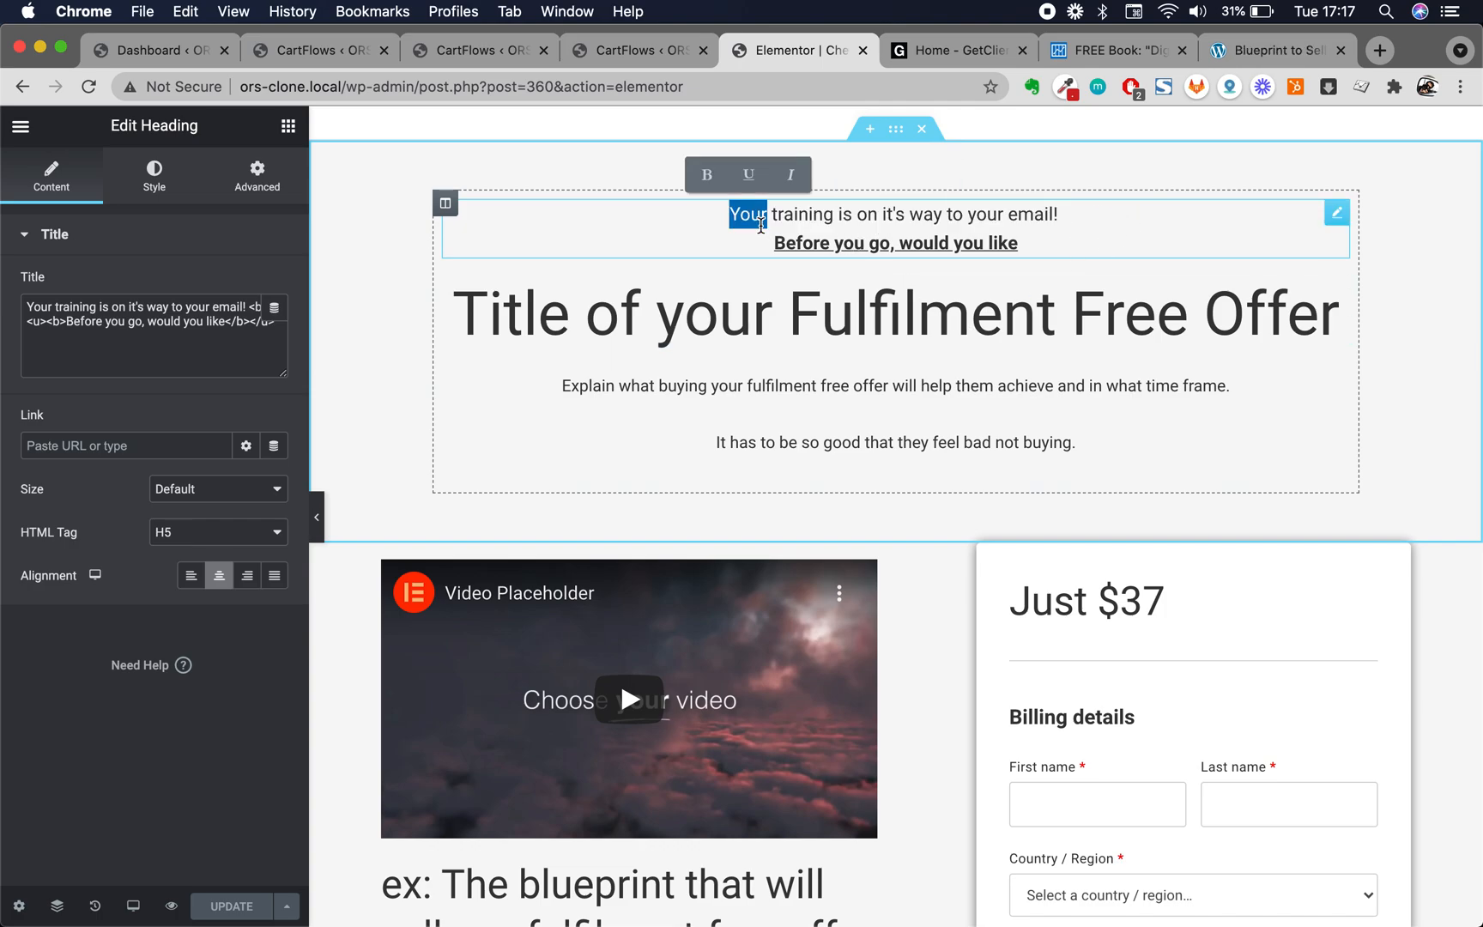
{"action": "triple_click", "coordinate": [699, 309]}
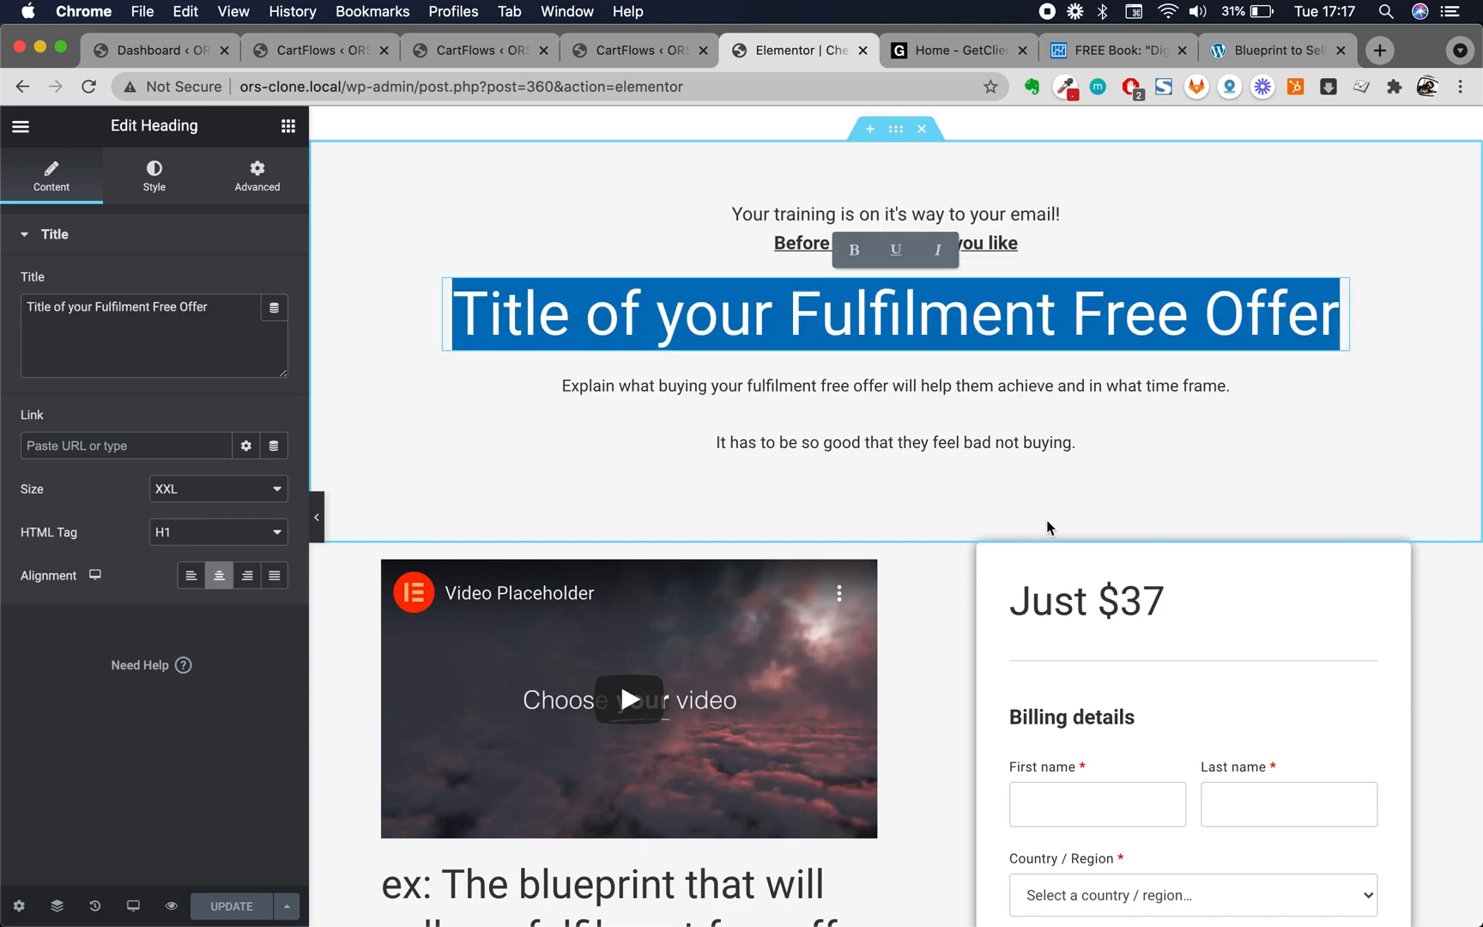
{"action": "left_click", "coordinate": [1103, 318]}
{"action": "left_click", "coordinate": [1050, 214]}
{"action": "double_click", "coordinate": [1050, 215]}
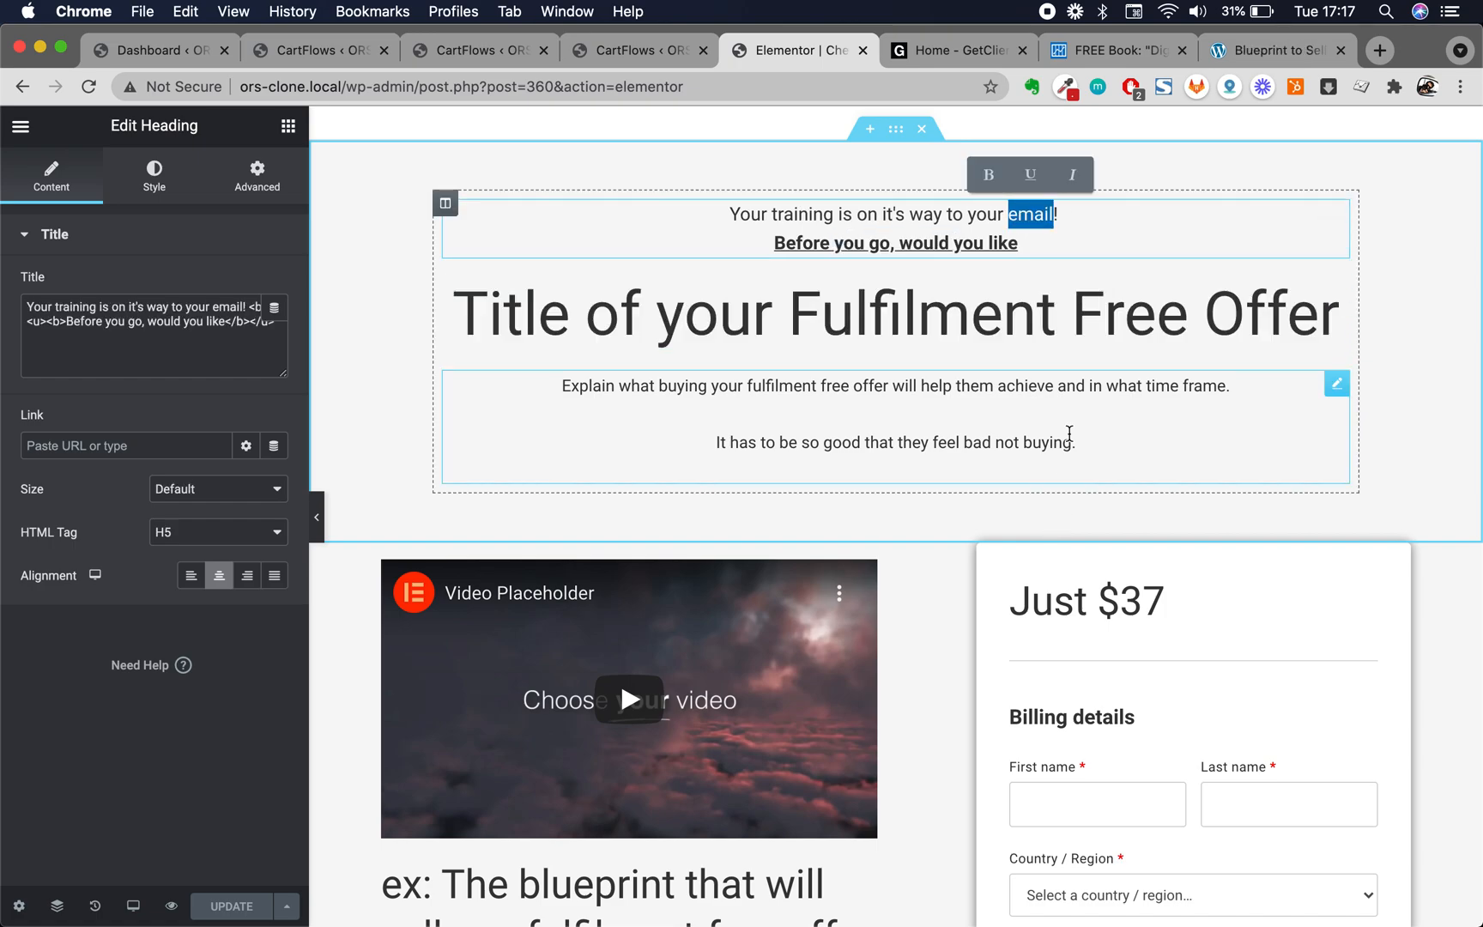
{"action": "double_click", "coordinate": [971, 215]}
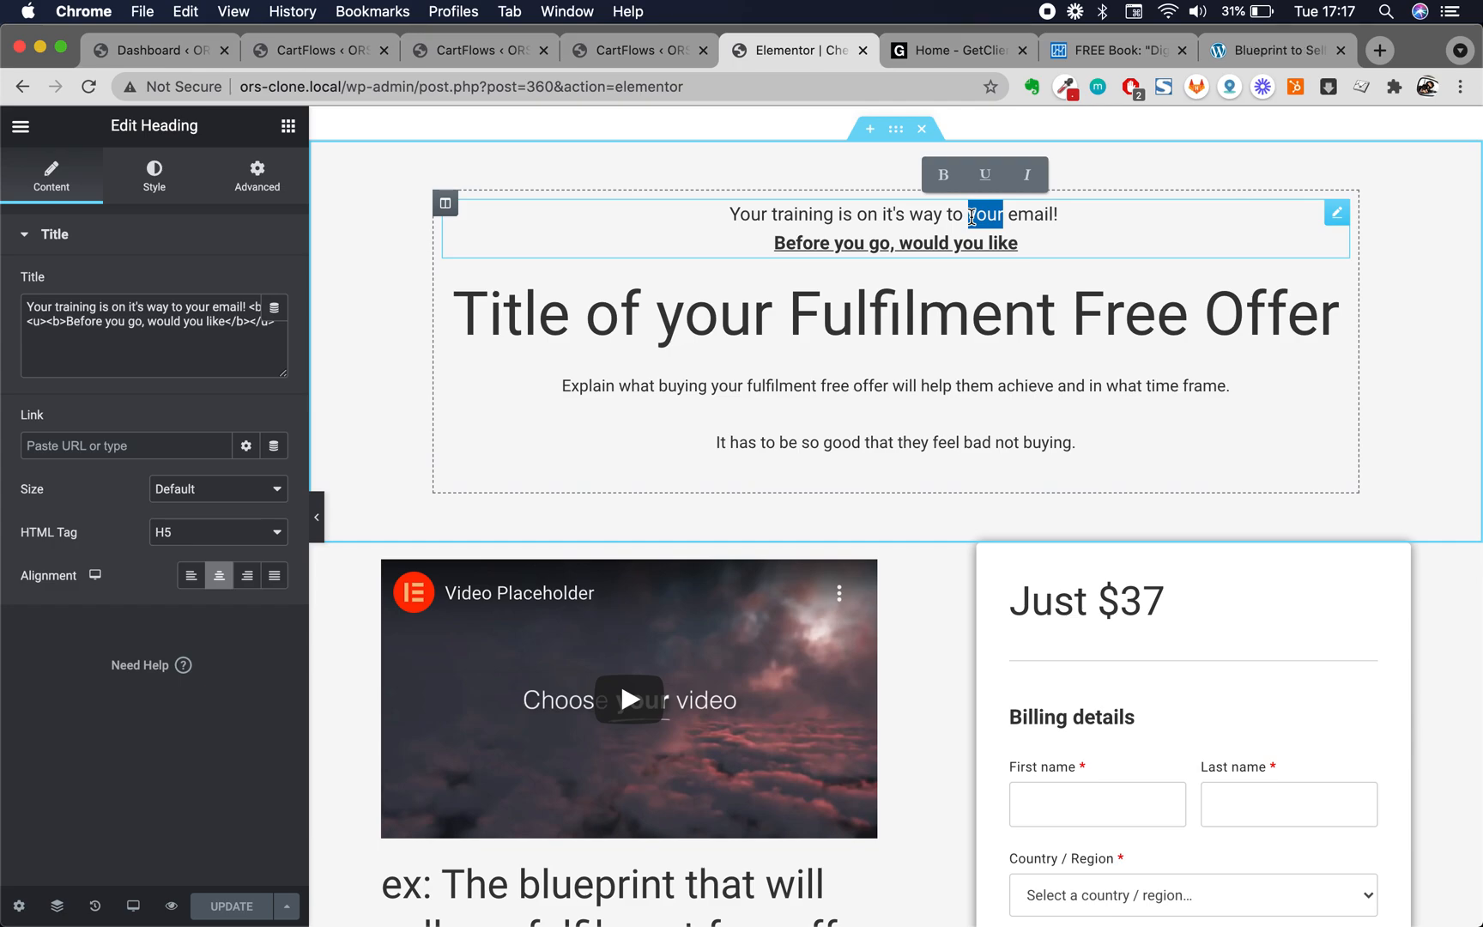
Read the "Before you go, would you like" line together with the "Title of your Fulfilment Free Offer" heading
{"action": "left_click", "coordinate": [941, 337]}
{"action": "triple_click", "coordinate": [940, 337]}
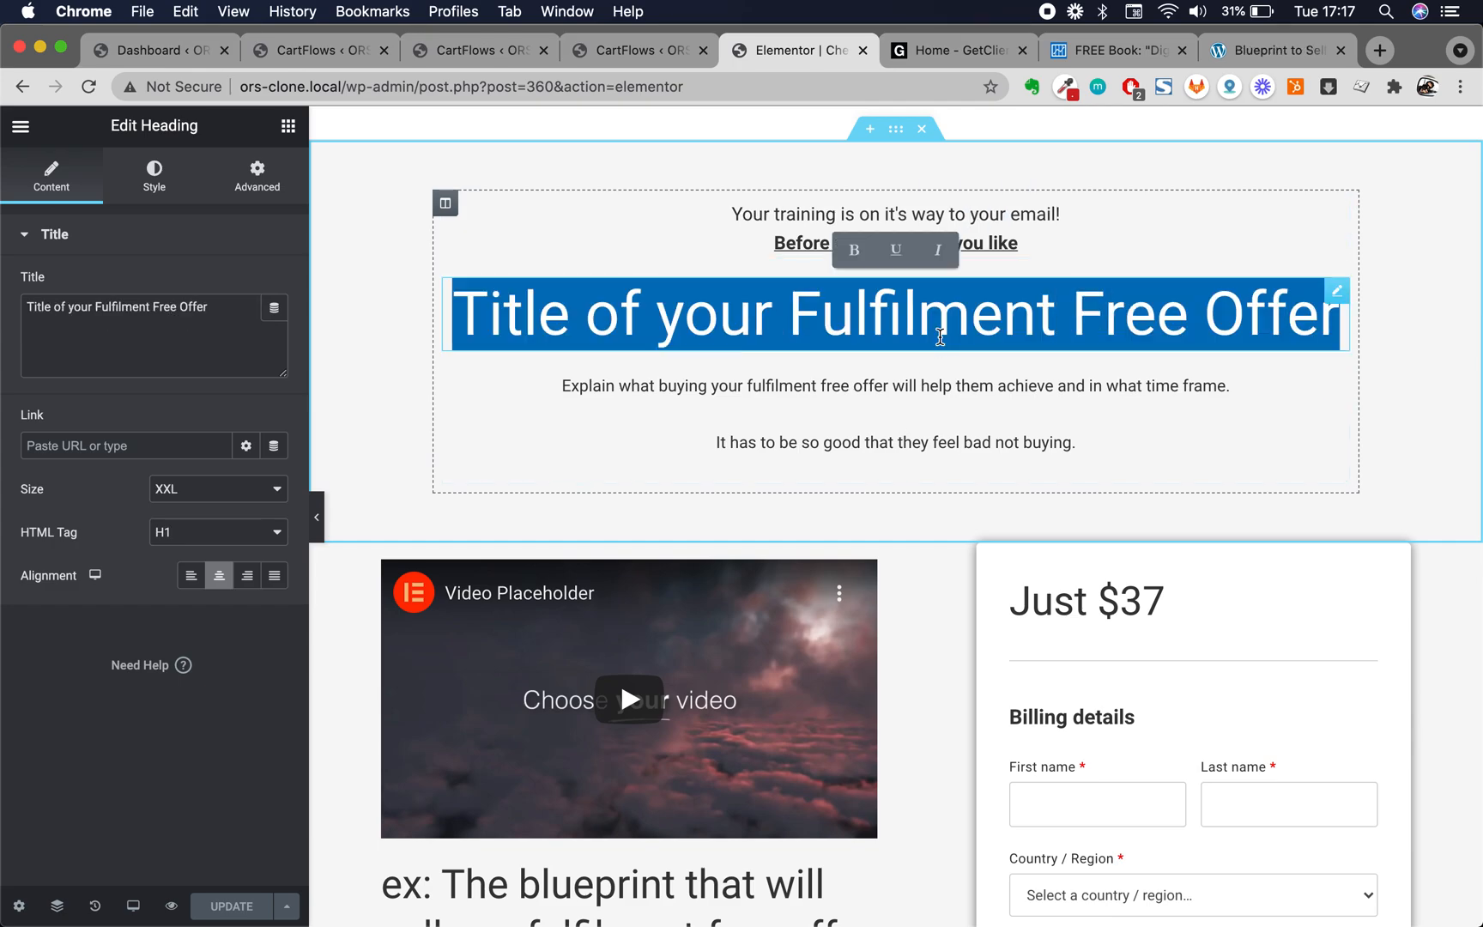
{"action": "left_click", "coordinate": [1063, 266]}
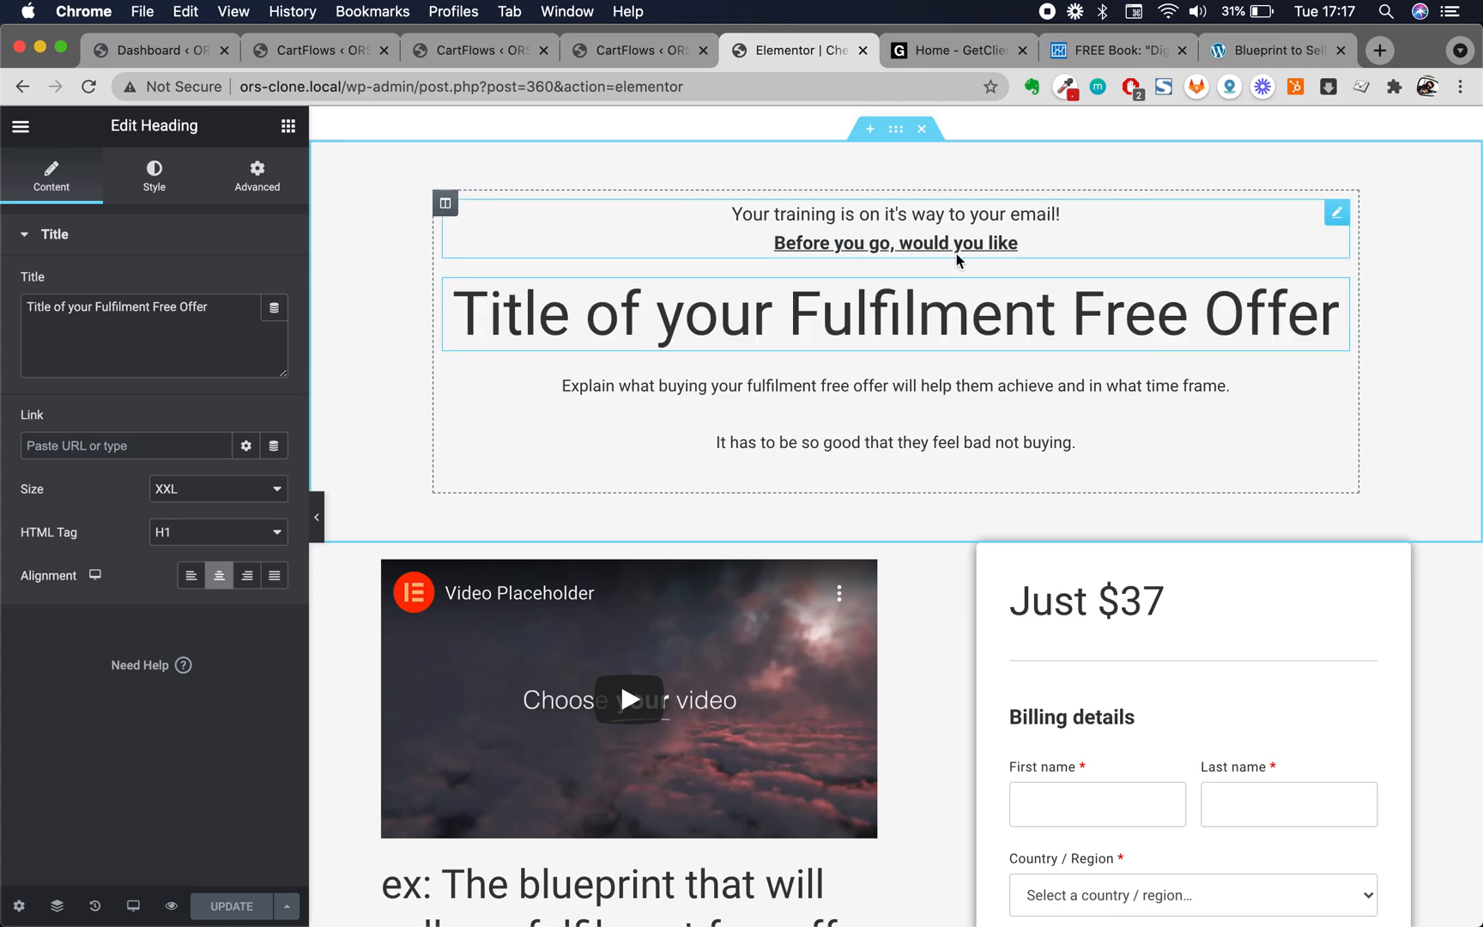
{"action": "triple_click", "coordinate": [901, 243]}
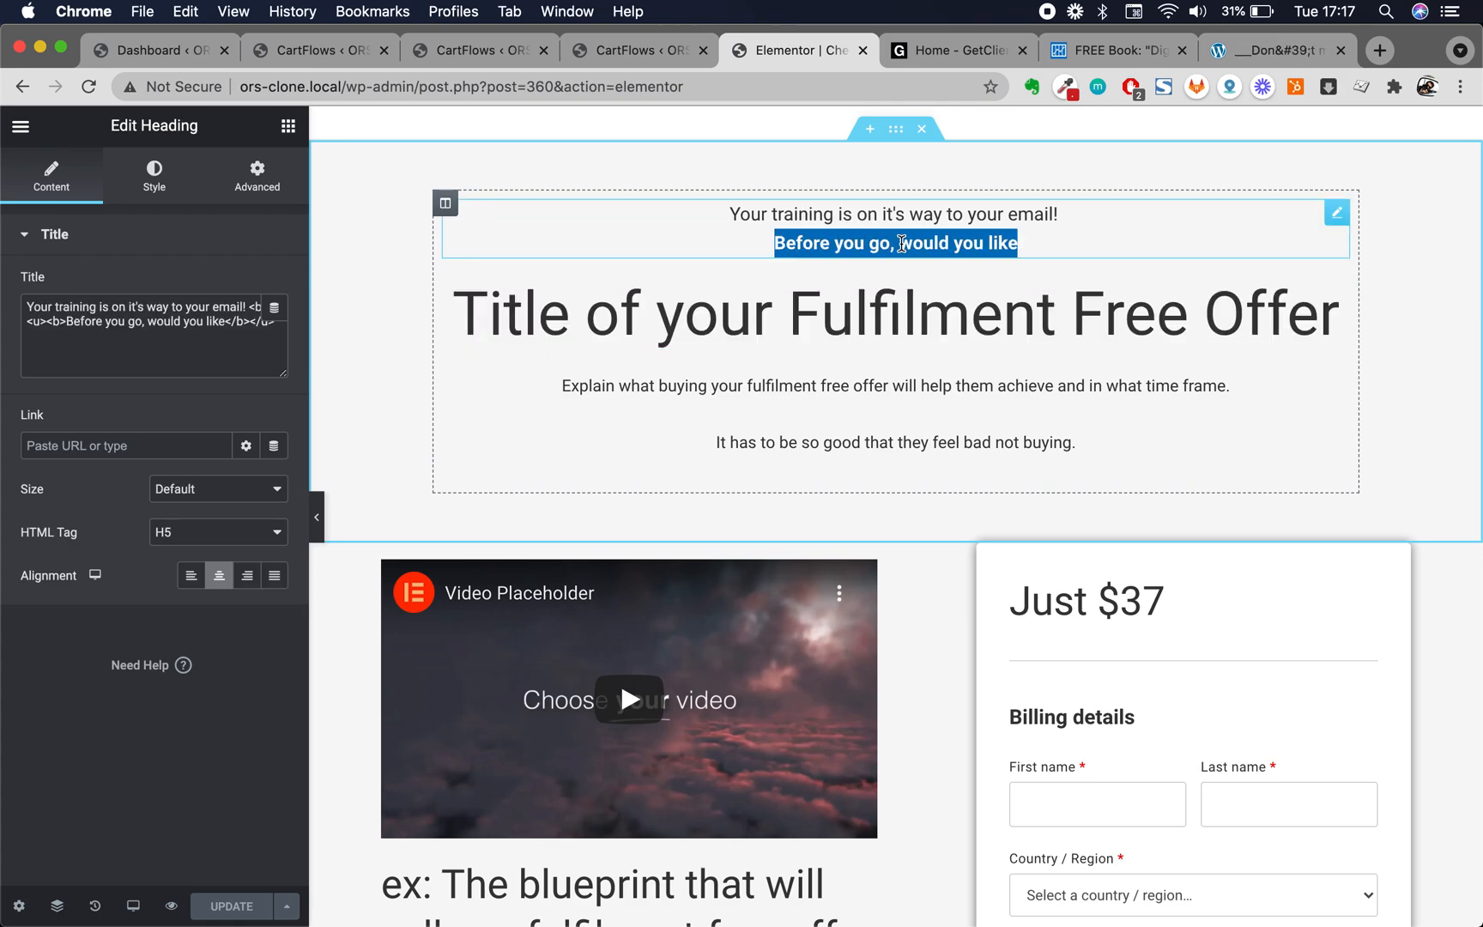
{"action": "triple_click", "coordinate": [898, 329]}
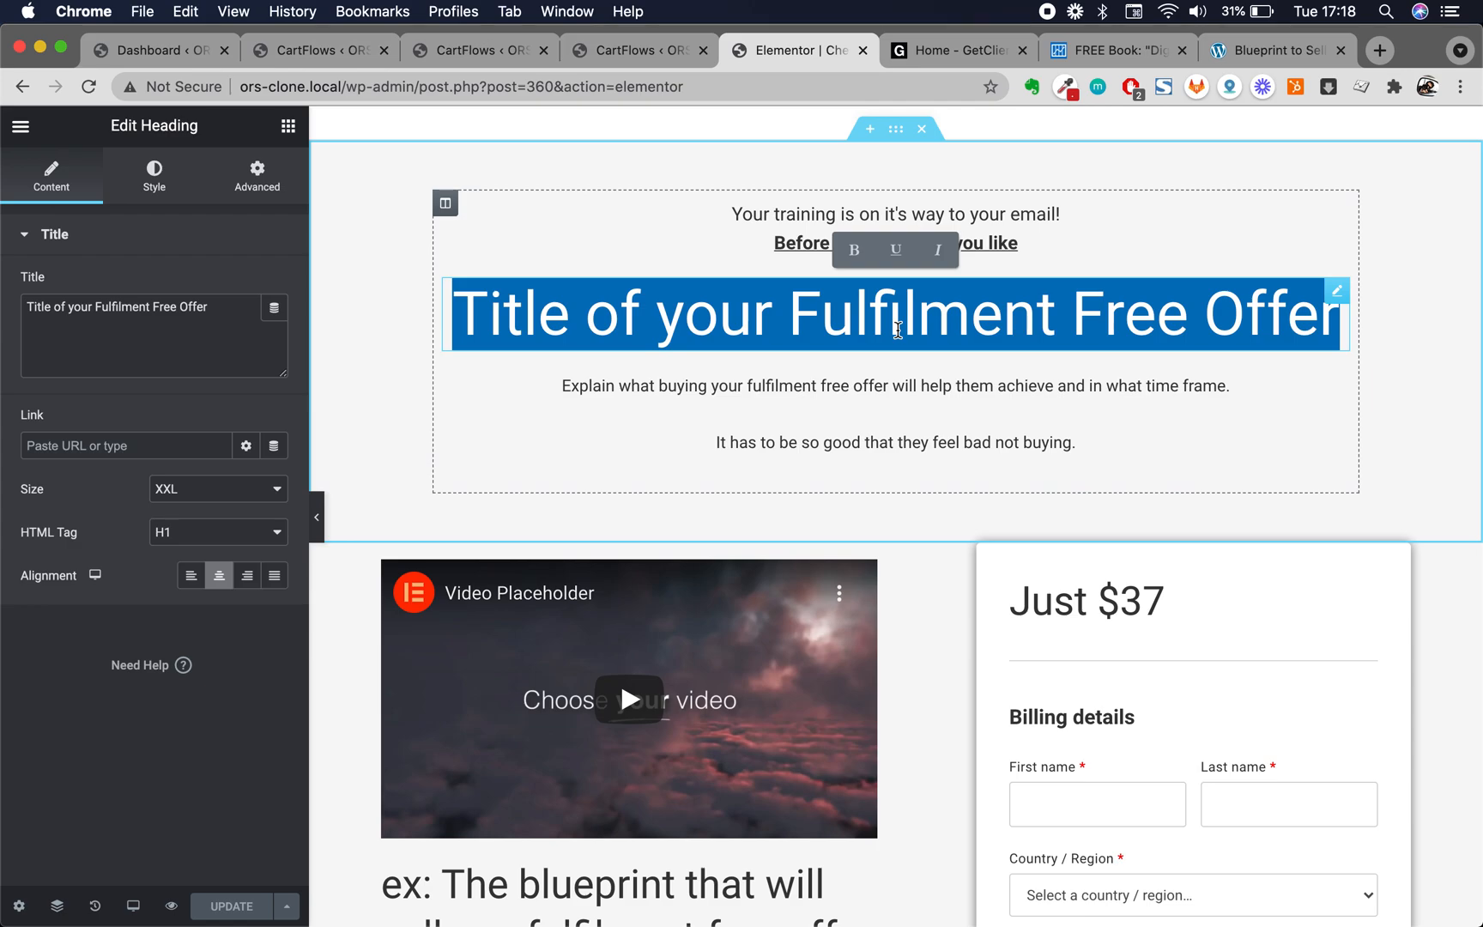
{"action": "double_click", "coordinate": [896, 331]}
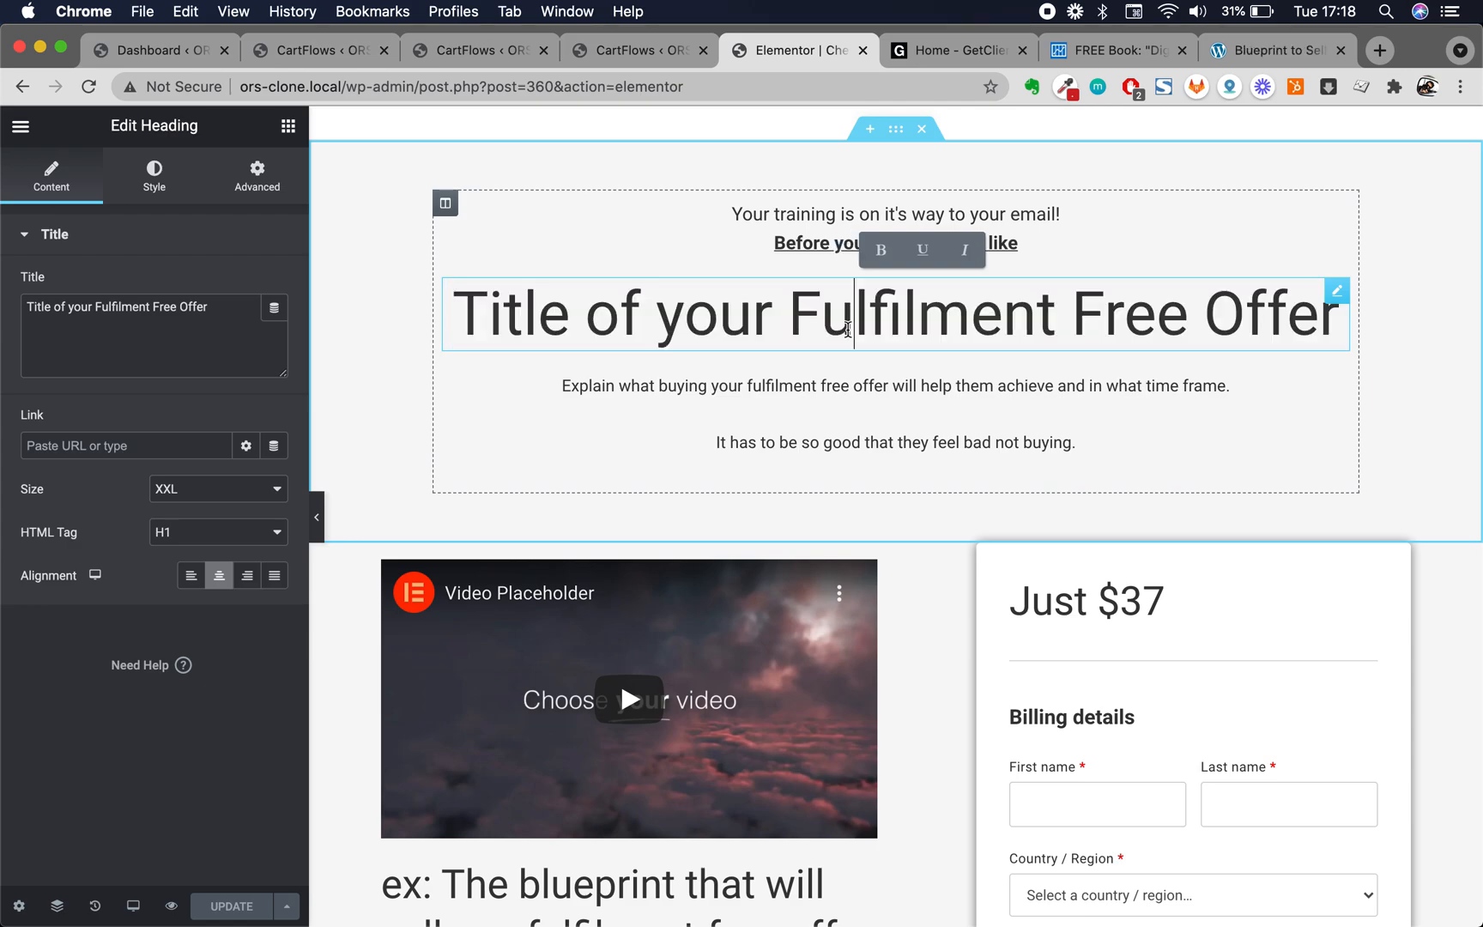
{"action": "double_click", "coordinate": [848, 344]}
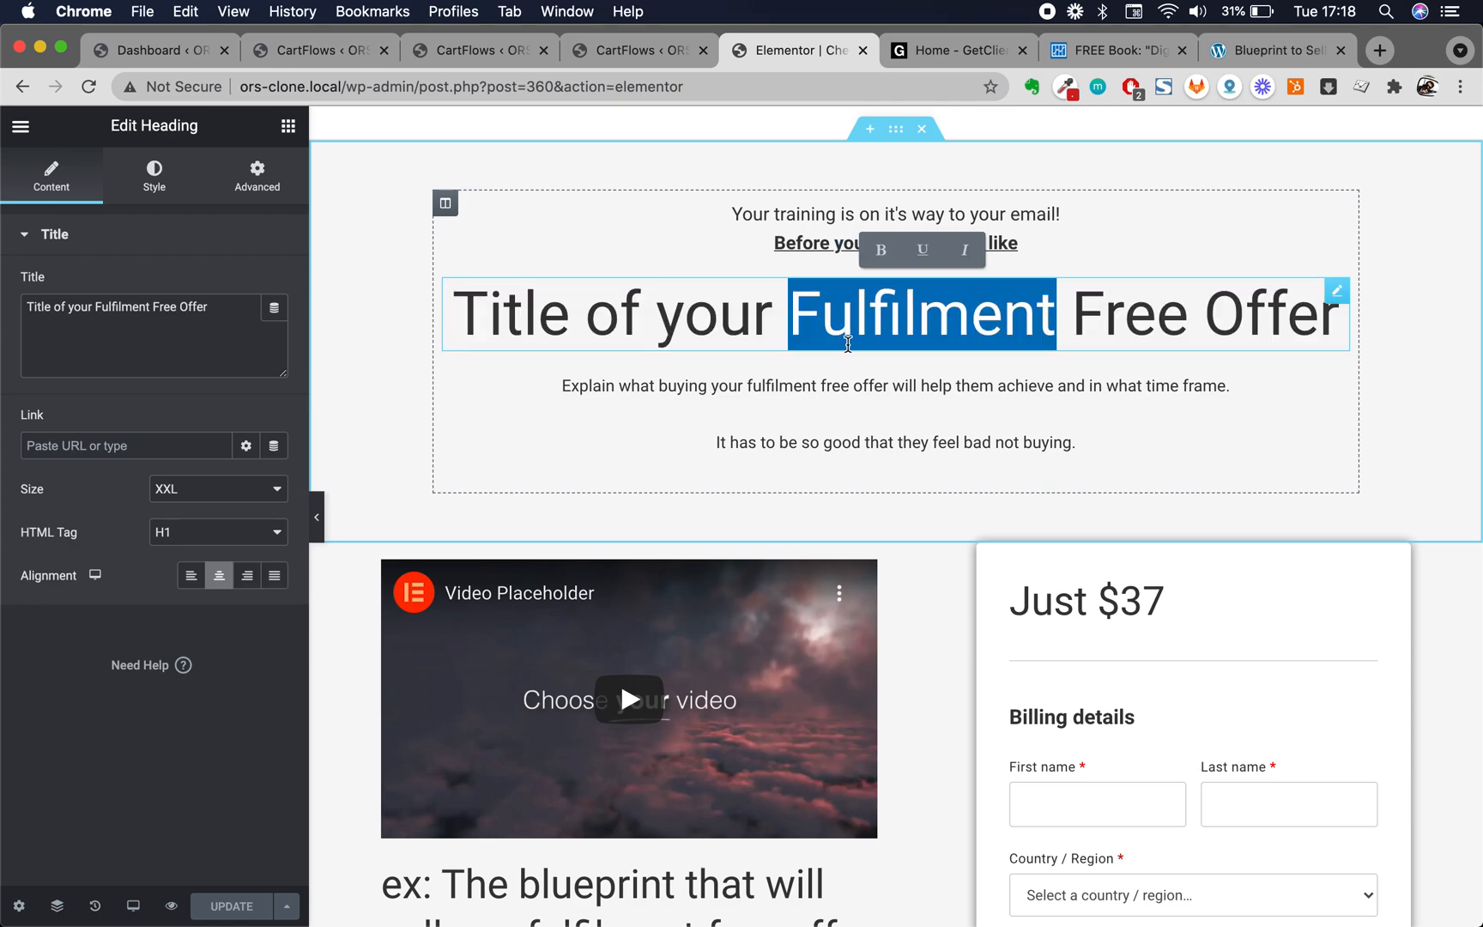
{"action": "triple_click", "coordinate": [716, 305]}
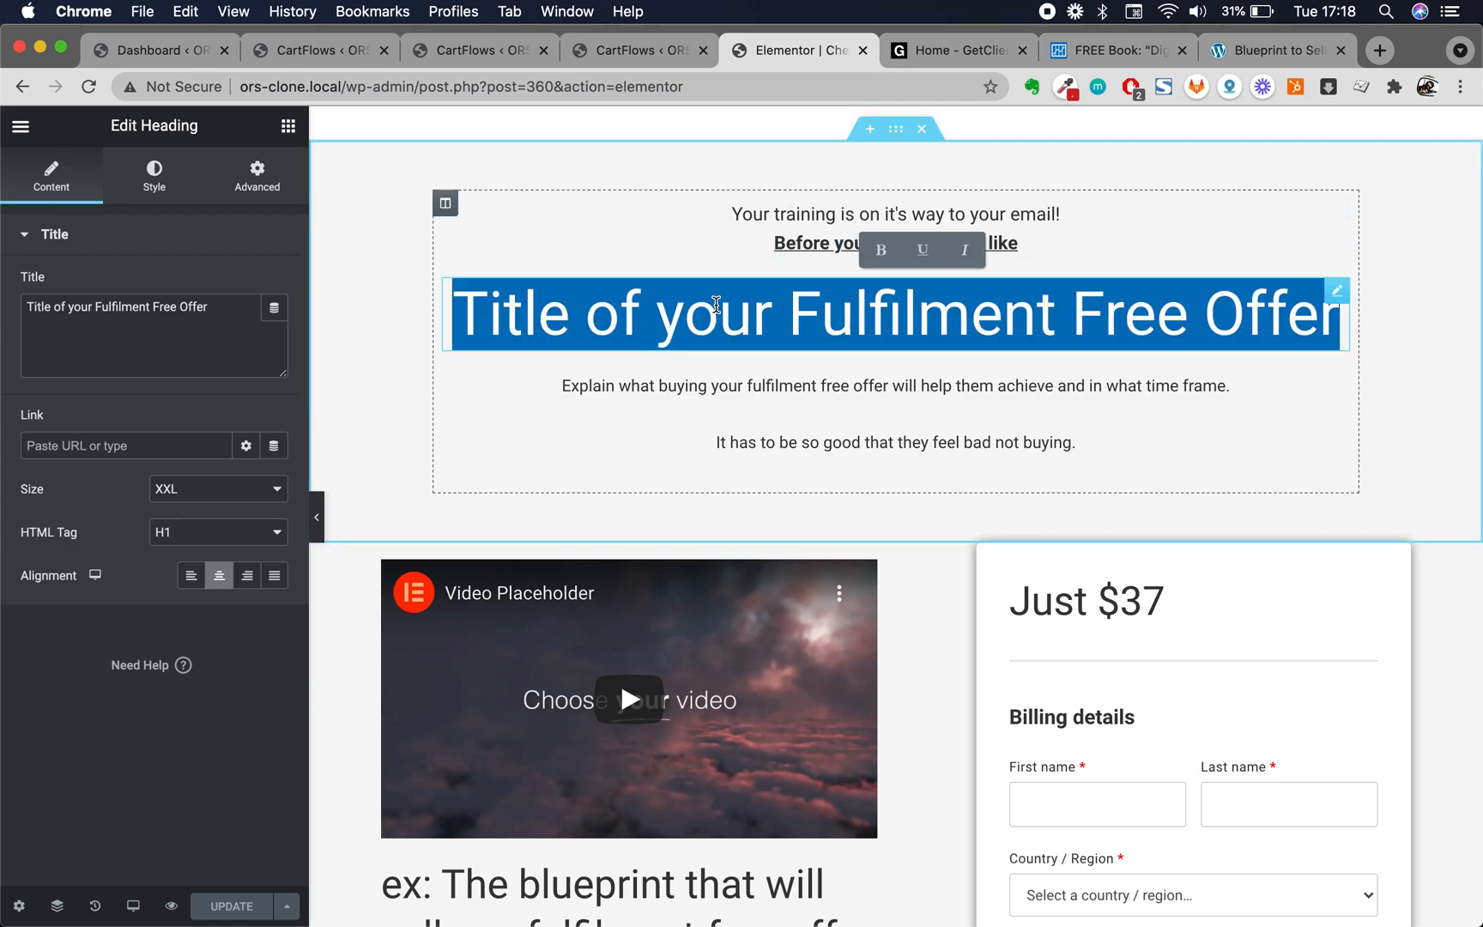
{"action": "left_click", "coordinate": [919, 293]}
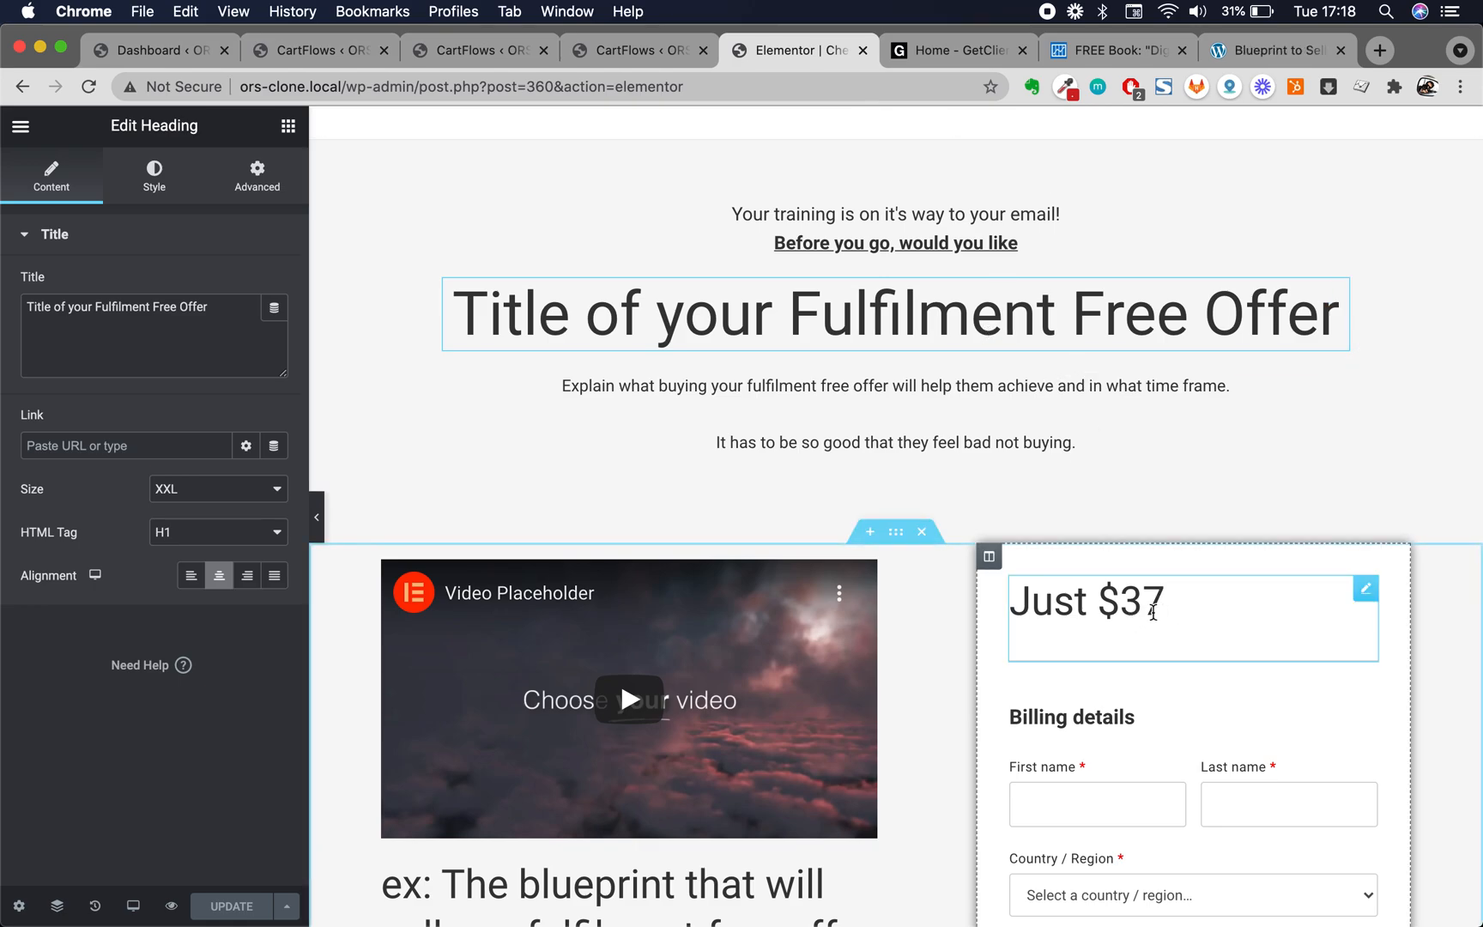
{"action": "left_click", "coordinate": [955, 303]}
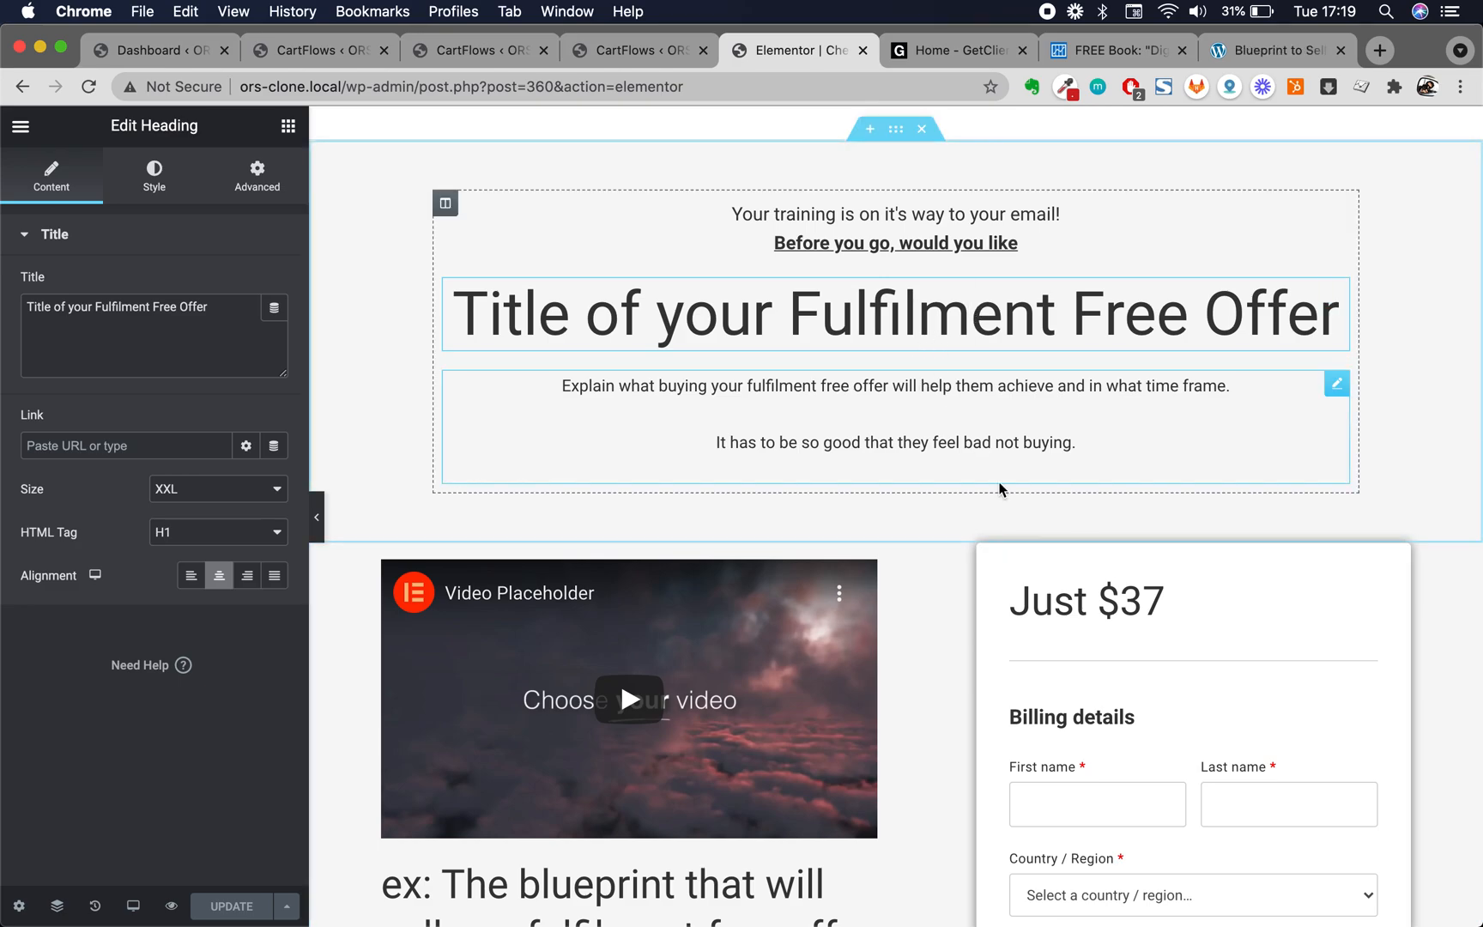
Review the "Just $37" price heading above the billing form against the wording of the main offer title
{"action": "triple_click", "coordinate": [1098, 605]}
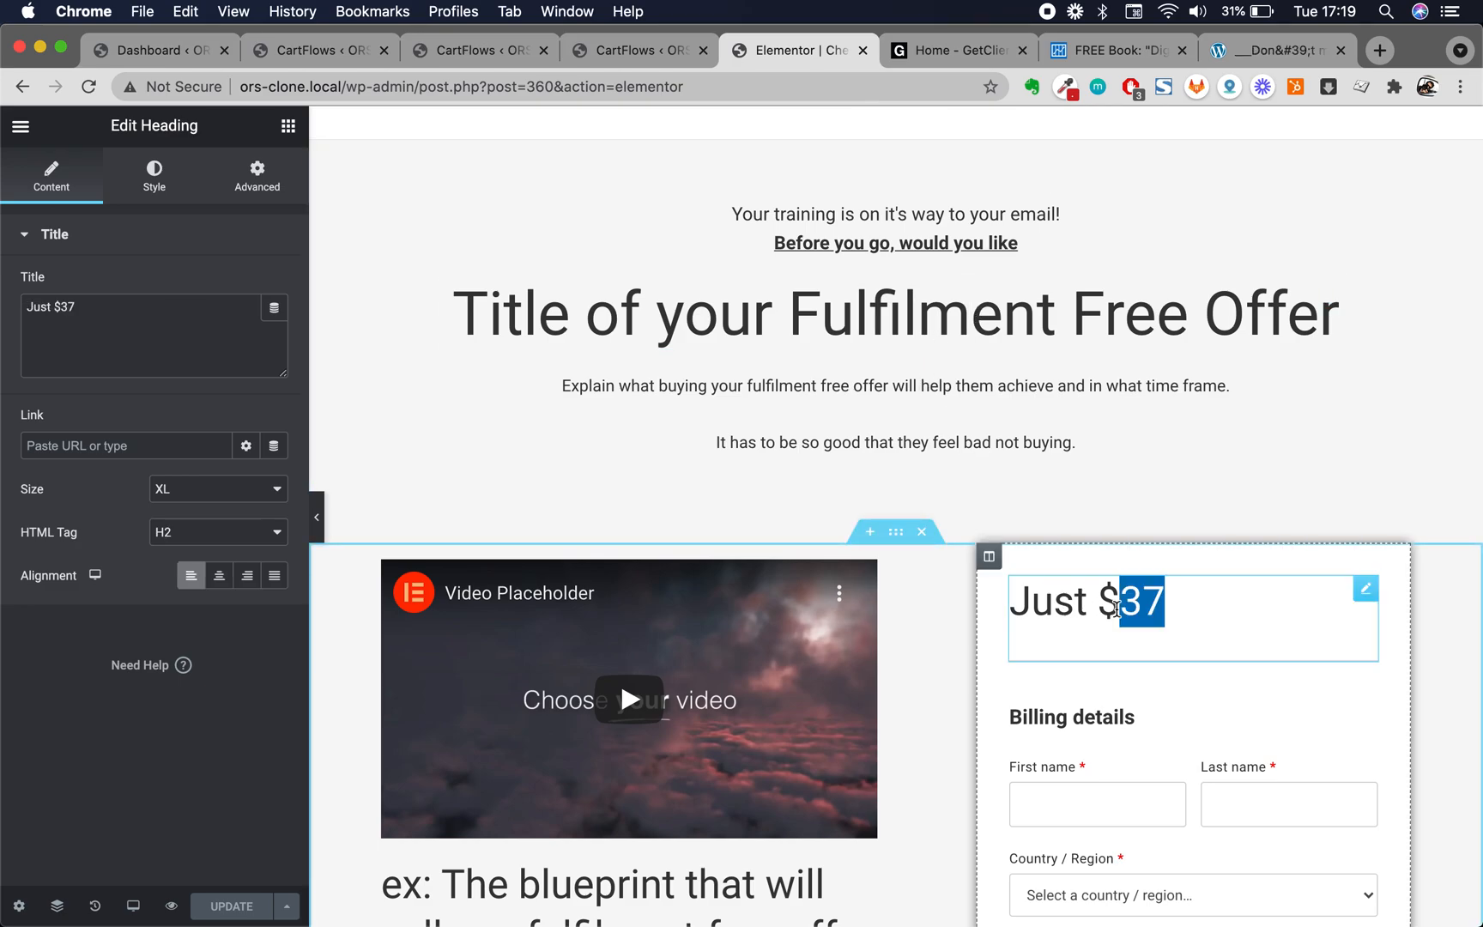
{"action": "triple_click", "coordinate": [927, 334]}
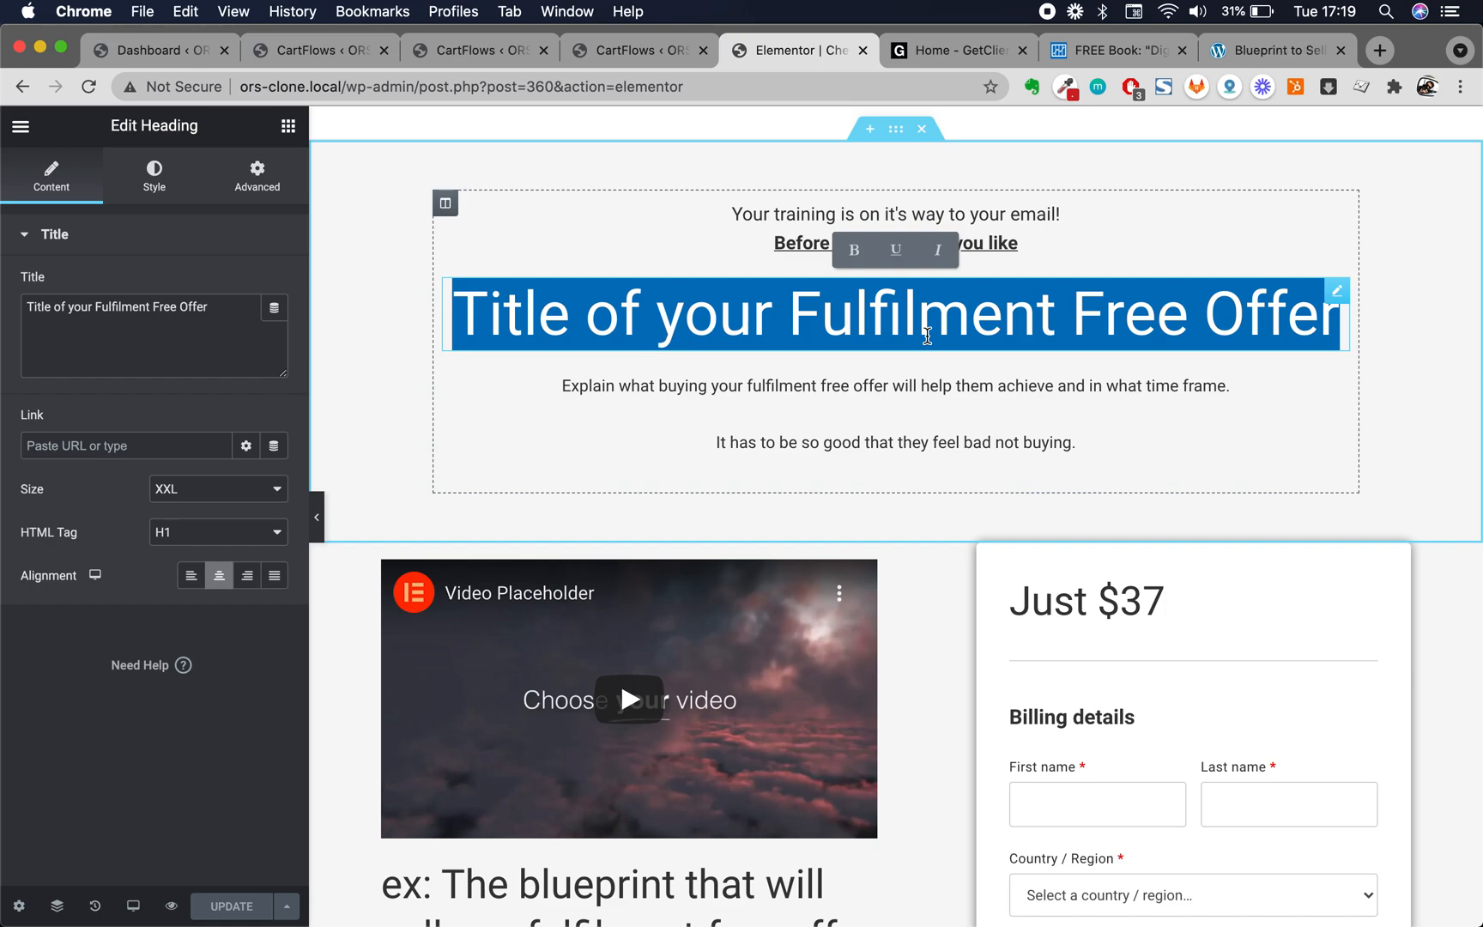
{"action": "double_click", "coordinate": [926, 335]}
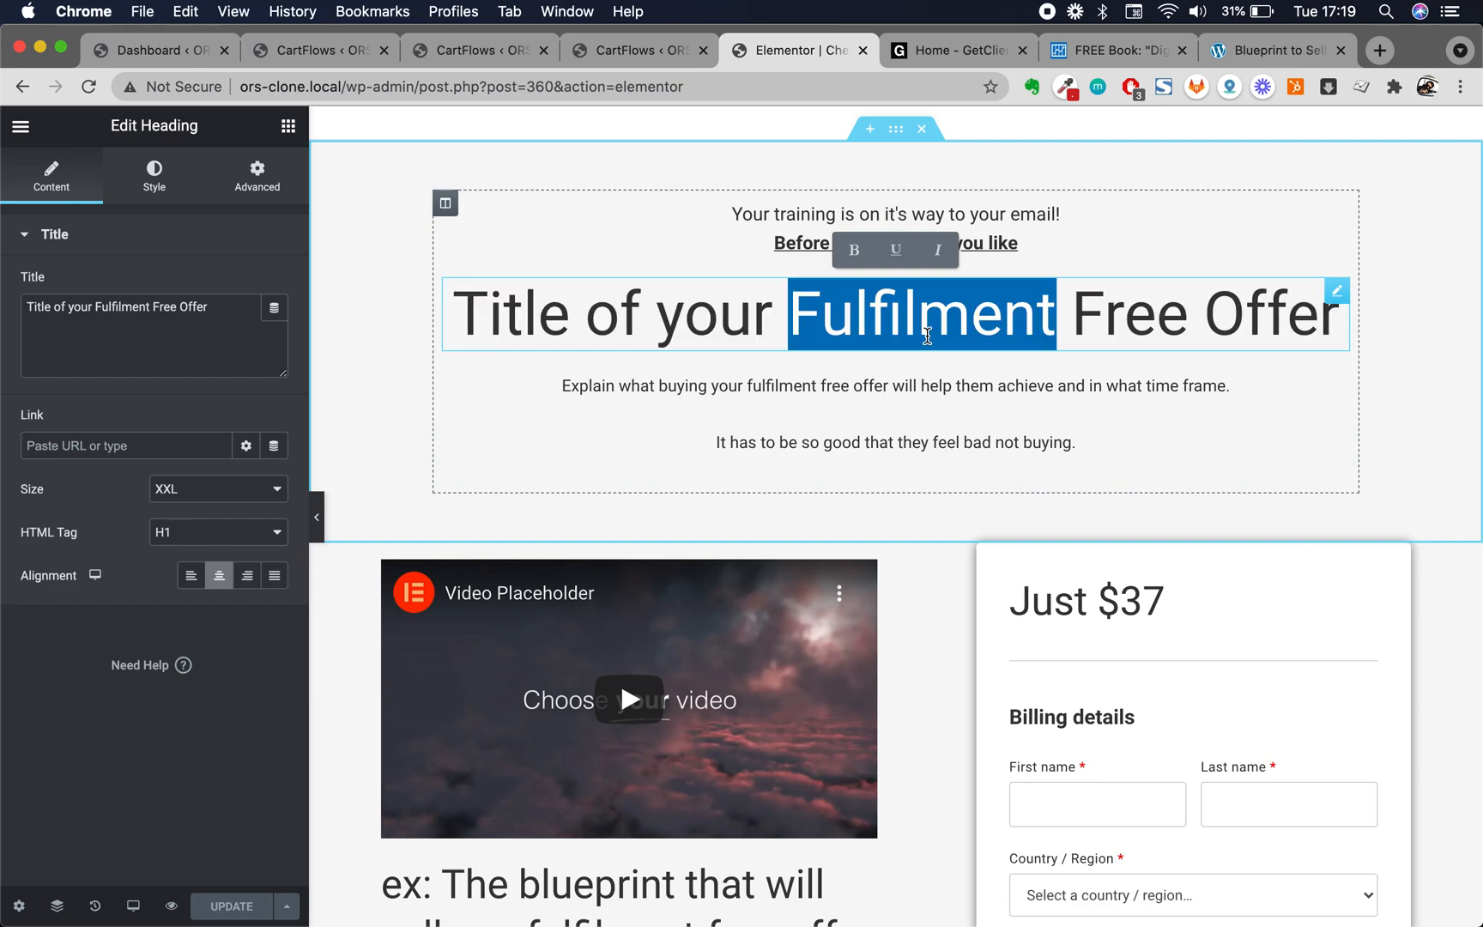
{"action": "double_click", "coordinate": [904, 335]}
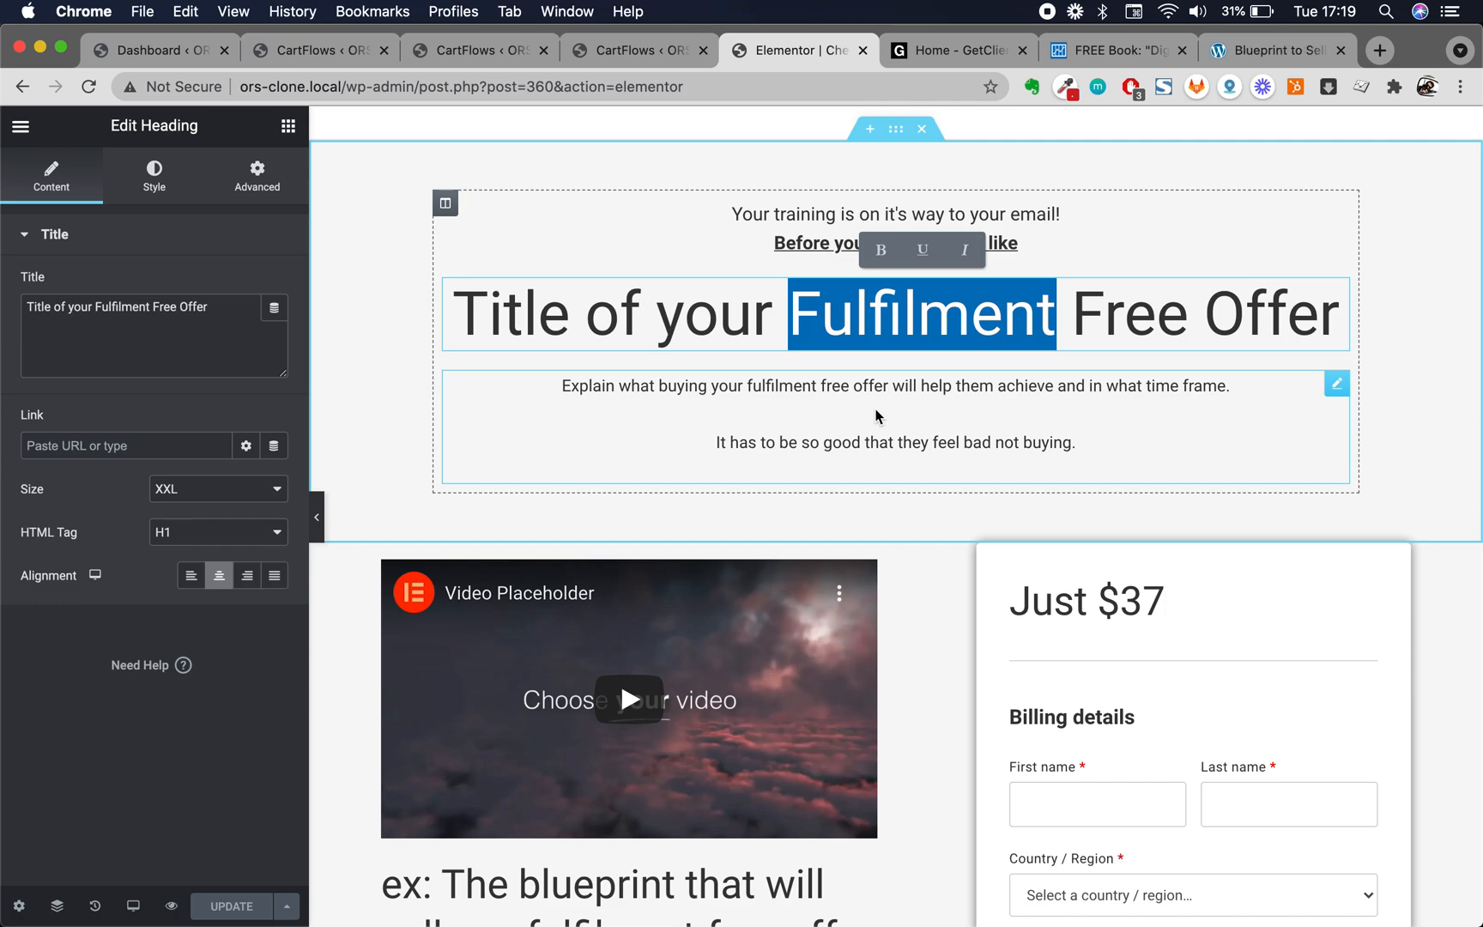
{"action": "left_click", "coordinate": [897, 331]}
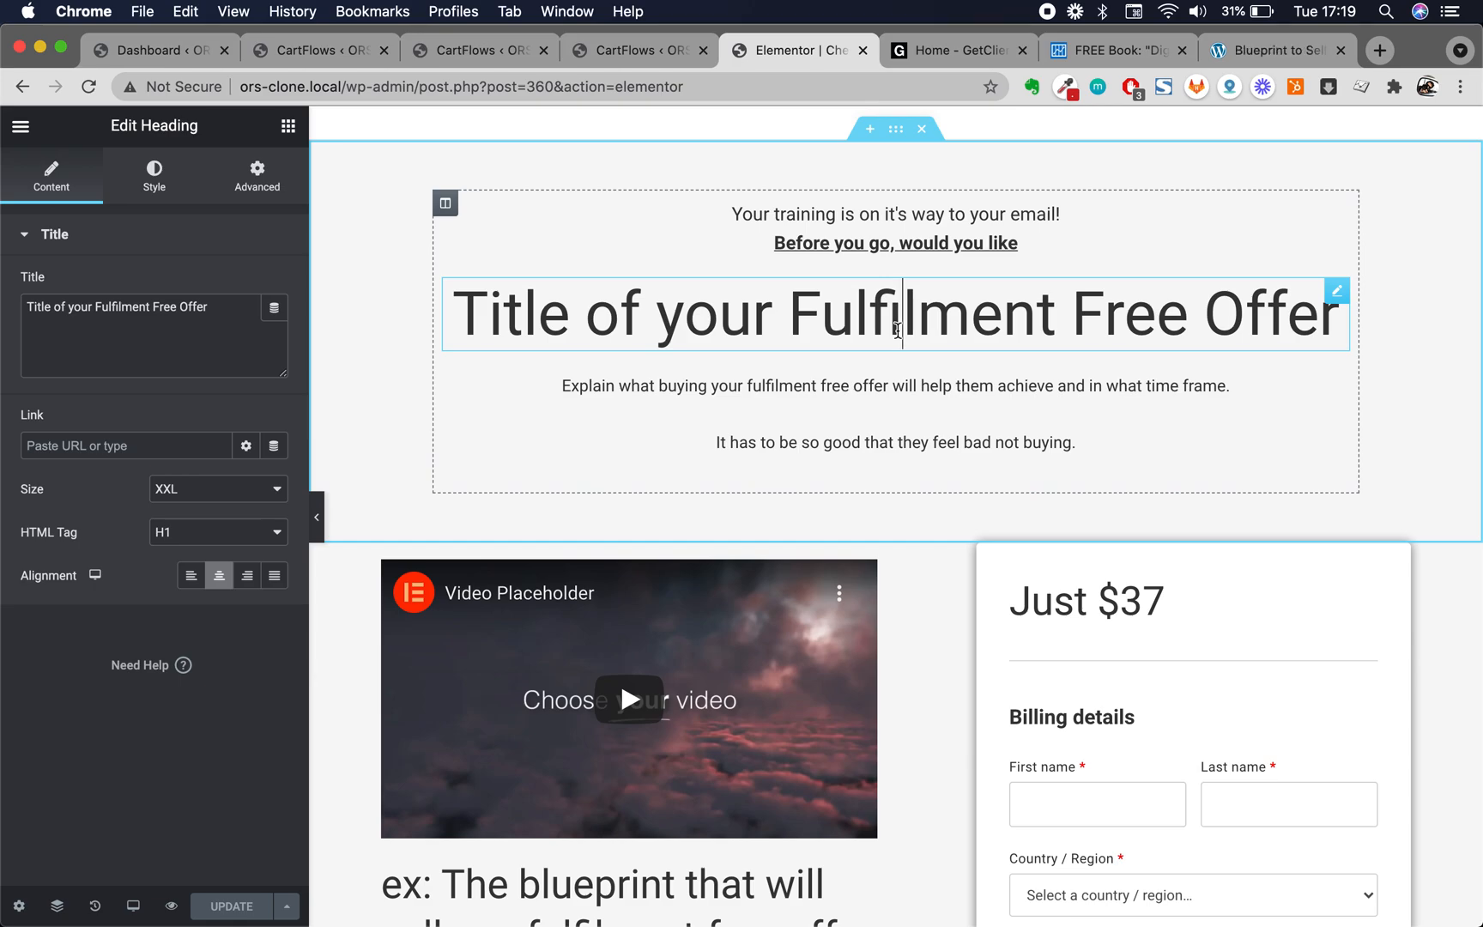
{"action": "left_click", "coordinate": [1050, 583]}
{"action": "triple_click", "coordinate": [1134, 599]}
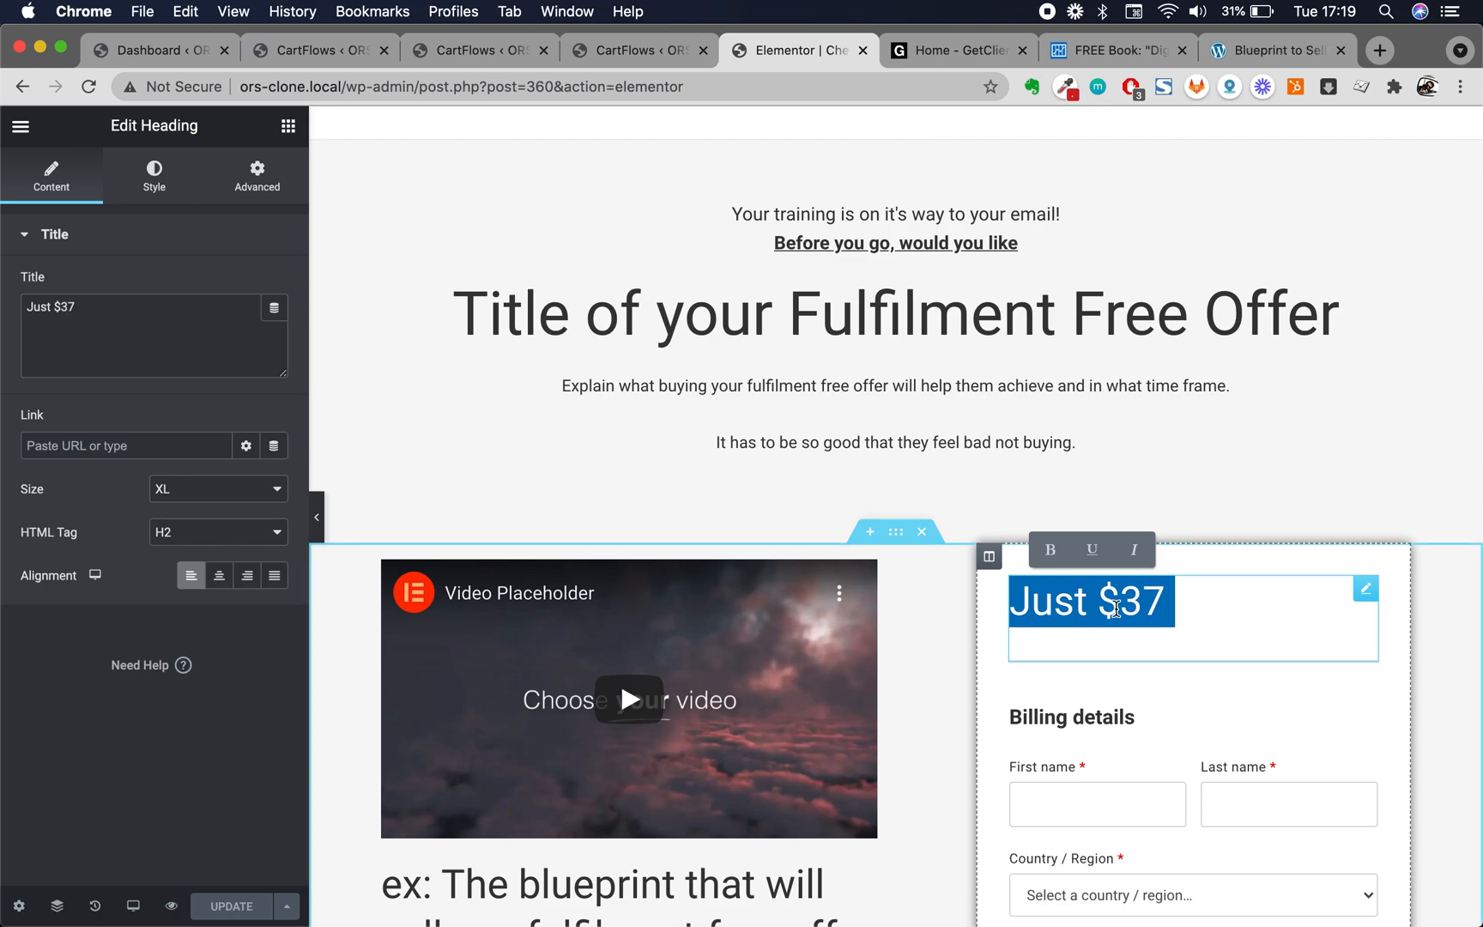
{"action": "left_click", "coordinate": [979, 330]}
{"action": "double_click", "coordinate": [981, 333]}
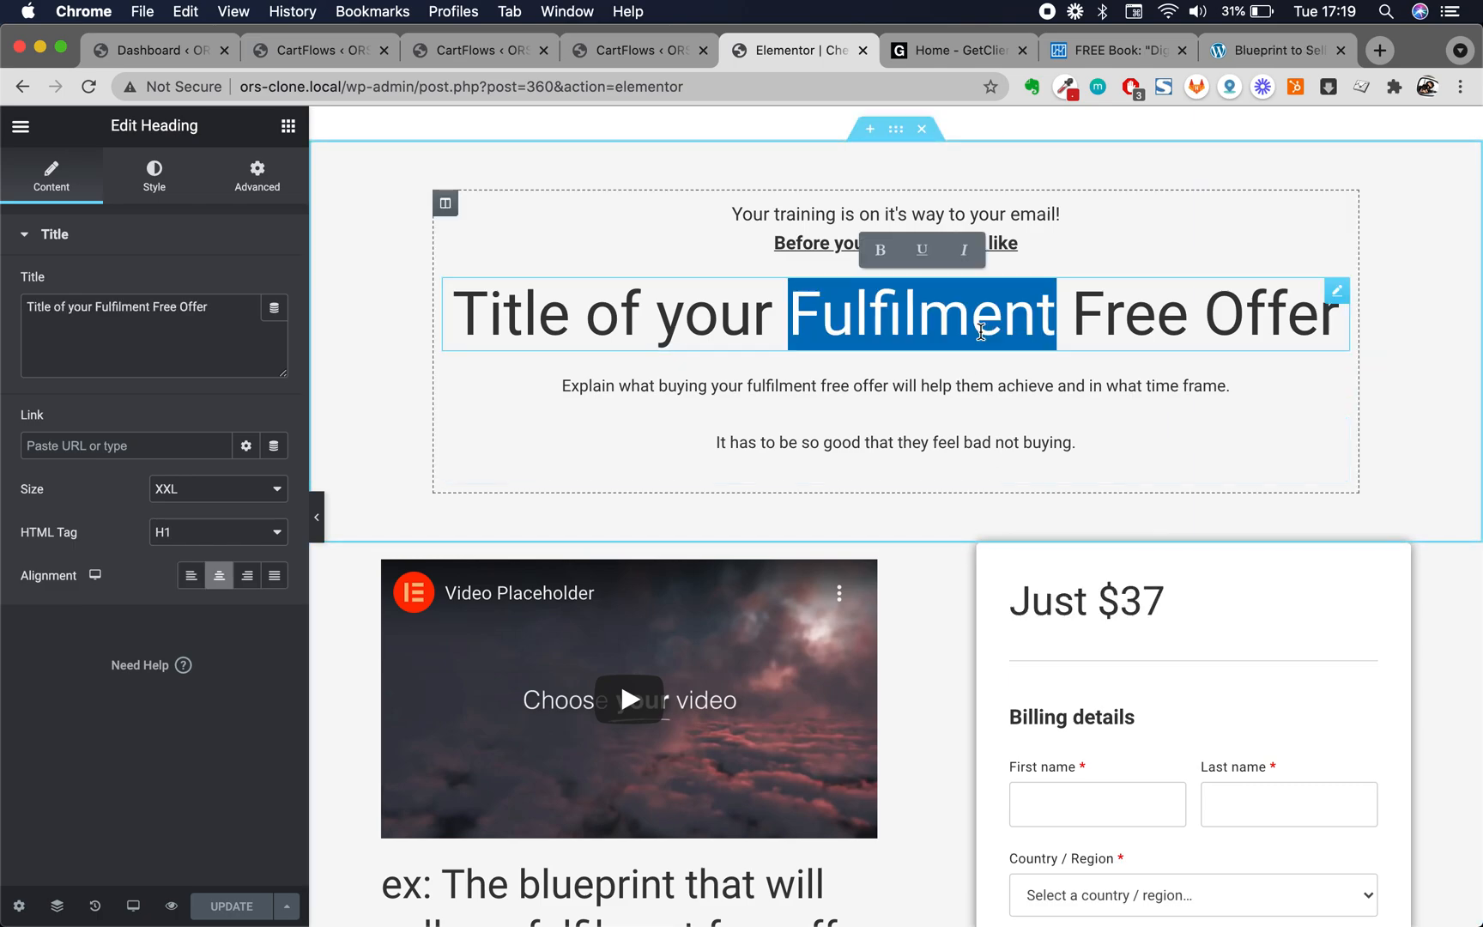
{"action": "left_click", "coordinate": [978, 327]}
Move the video widget into the header section, between the offer title and the explanatory text
{"action": "scroll", "coordinate": [962, 438], "scroll_direction": "down", "scroll_amount": 1}
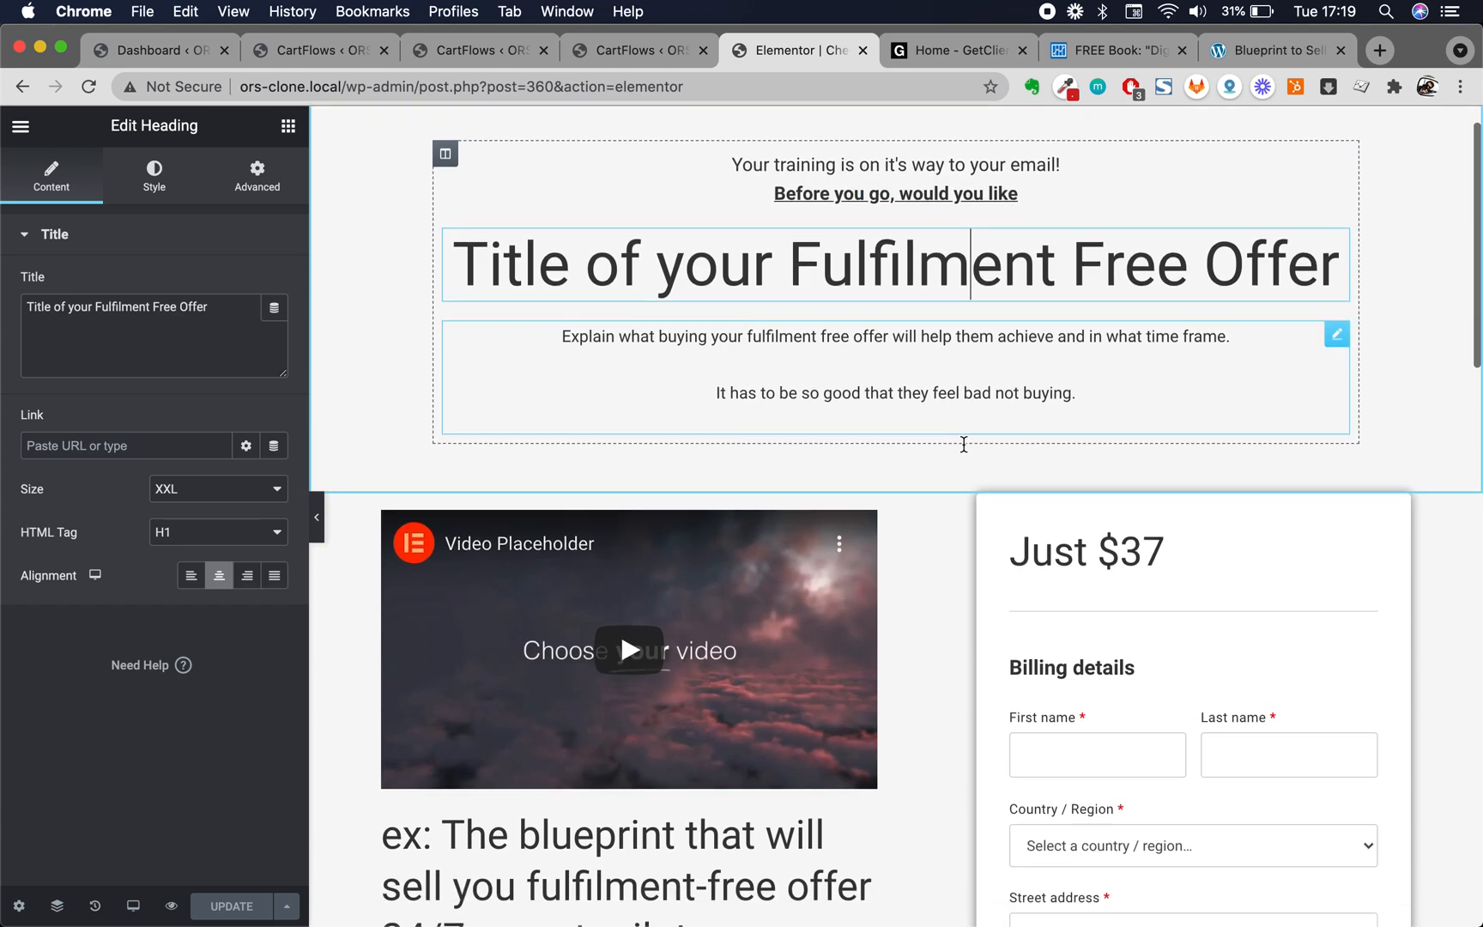
{"action": "scroll", "coordinate": [963, 444], "scroll_direction": "down", "scroll_amount": 3}
{"action": "scroll", "coordinate": [963, 443], "scroll_direction": "up", "scroll_amount": 4}
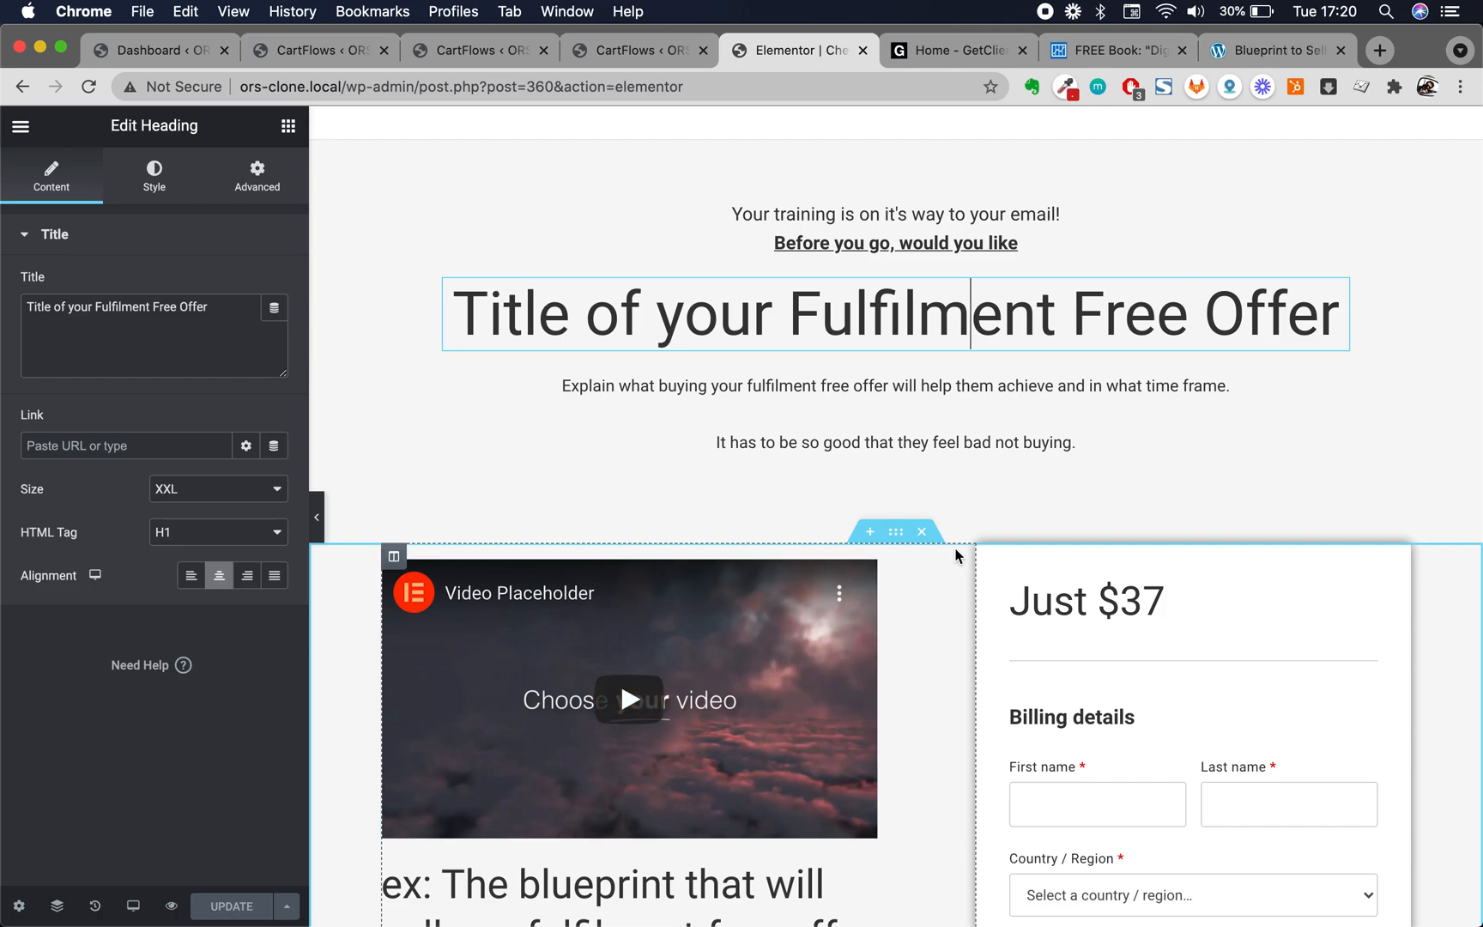
{"action": "left_click_drag", "start_coordinate": [867, 572], "coordinate": [923, 345]}
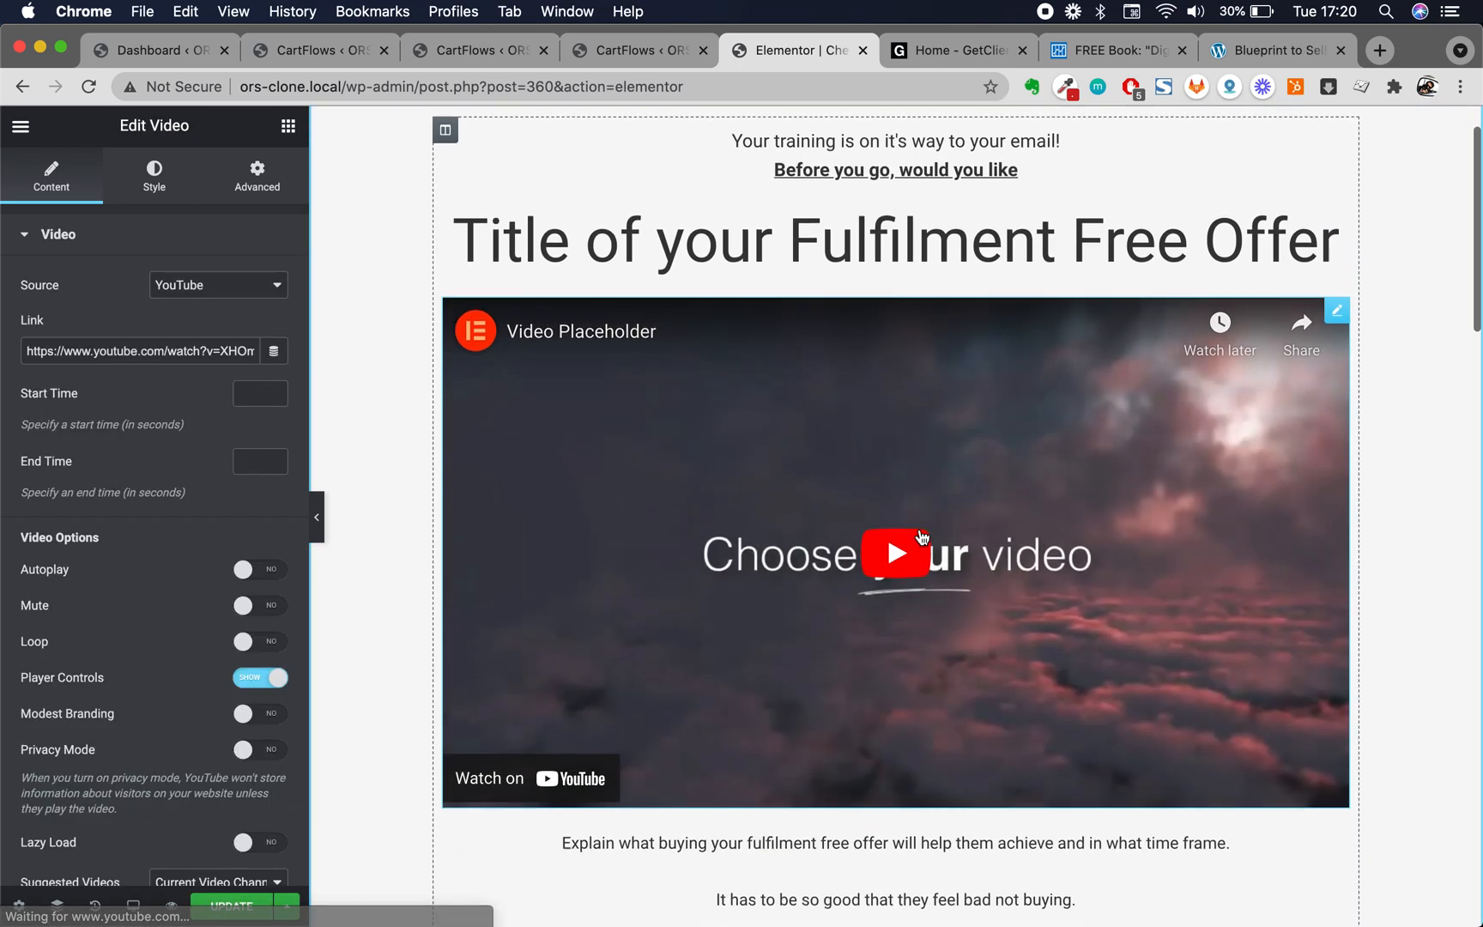
{"action": "scroll", "coordinate": [921, 536], "scroll_direction": "down", "scroll_amount": 5}
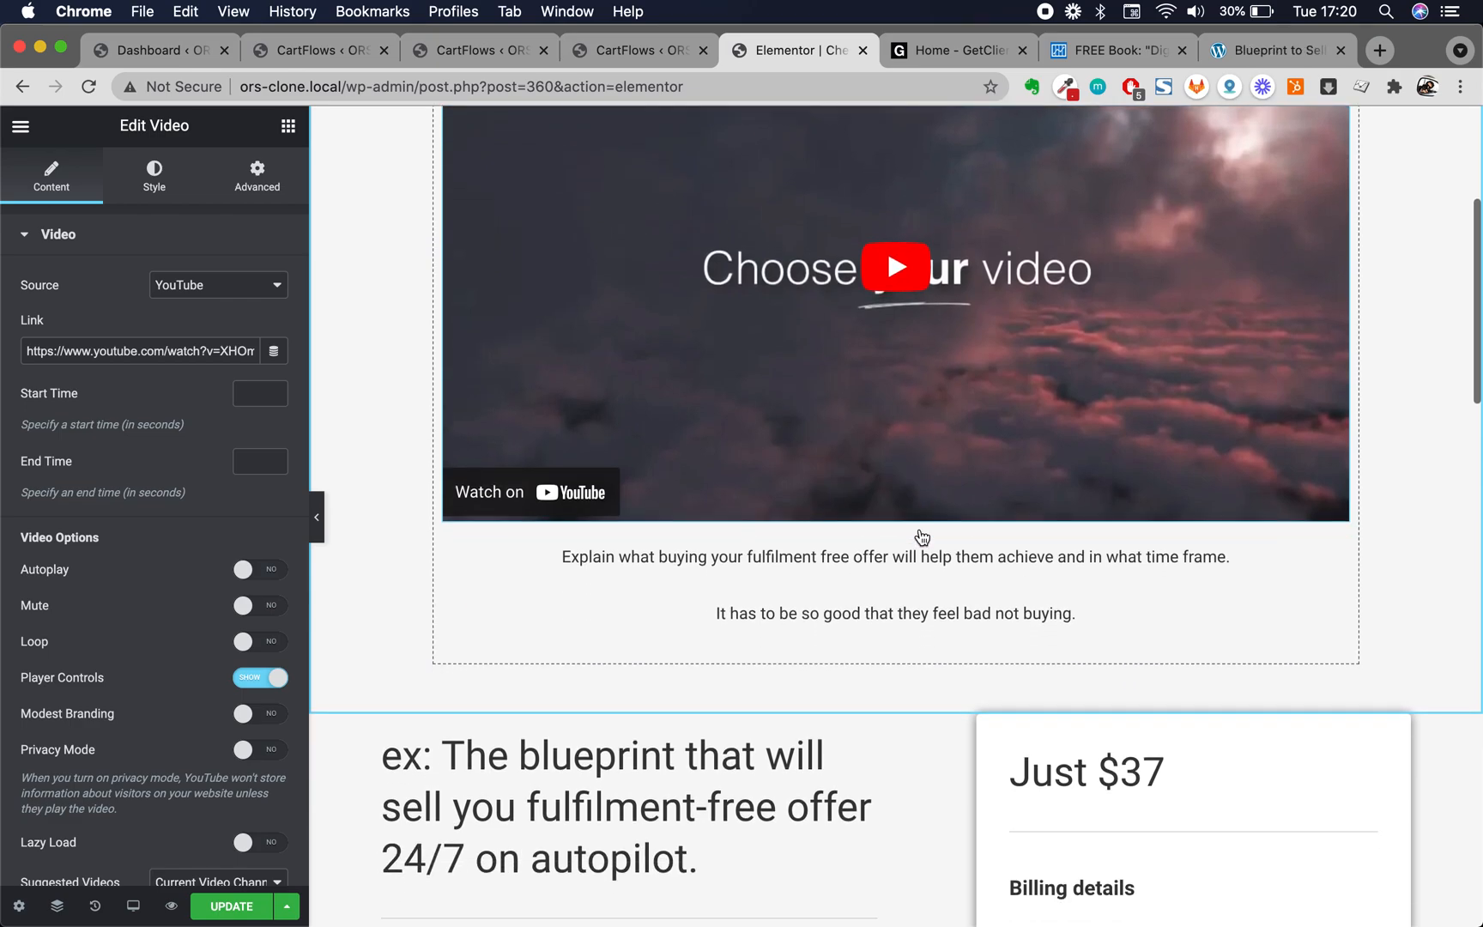
Check the header section's layout from the offer title through the relocated video to the section below it
{"action": "scroll", "coordinate": [920, 536], "scroll_direction": "down", "scroll_amount": 4}
{"action": "scroll", "coordinate": [835, 749], "scroll_direction": "up", "scroll_amount": 5}
{"action": "scroll", "coordinate": [835, 749], "scroll_direction": "up", "scroll_amount": 2}
{"action": "scroll", "coordinate": [835, 748], "scroll_direction": "down", "scroll_amount": 4}
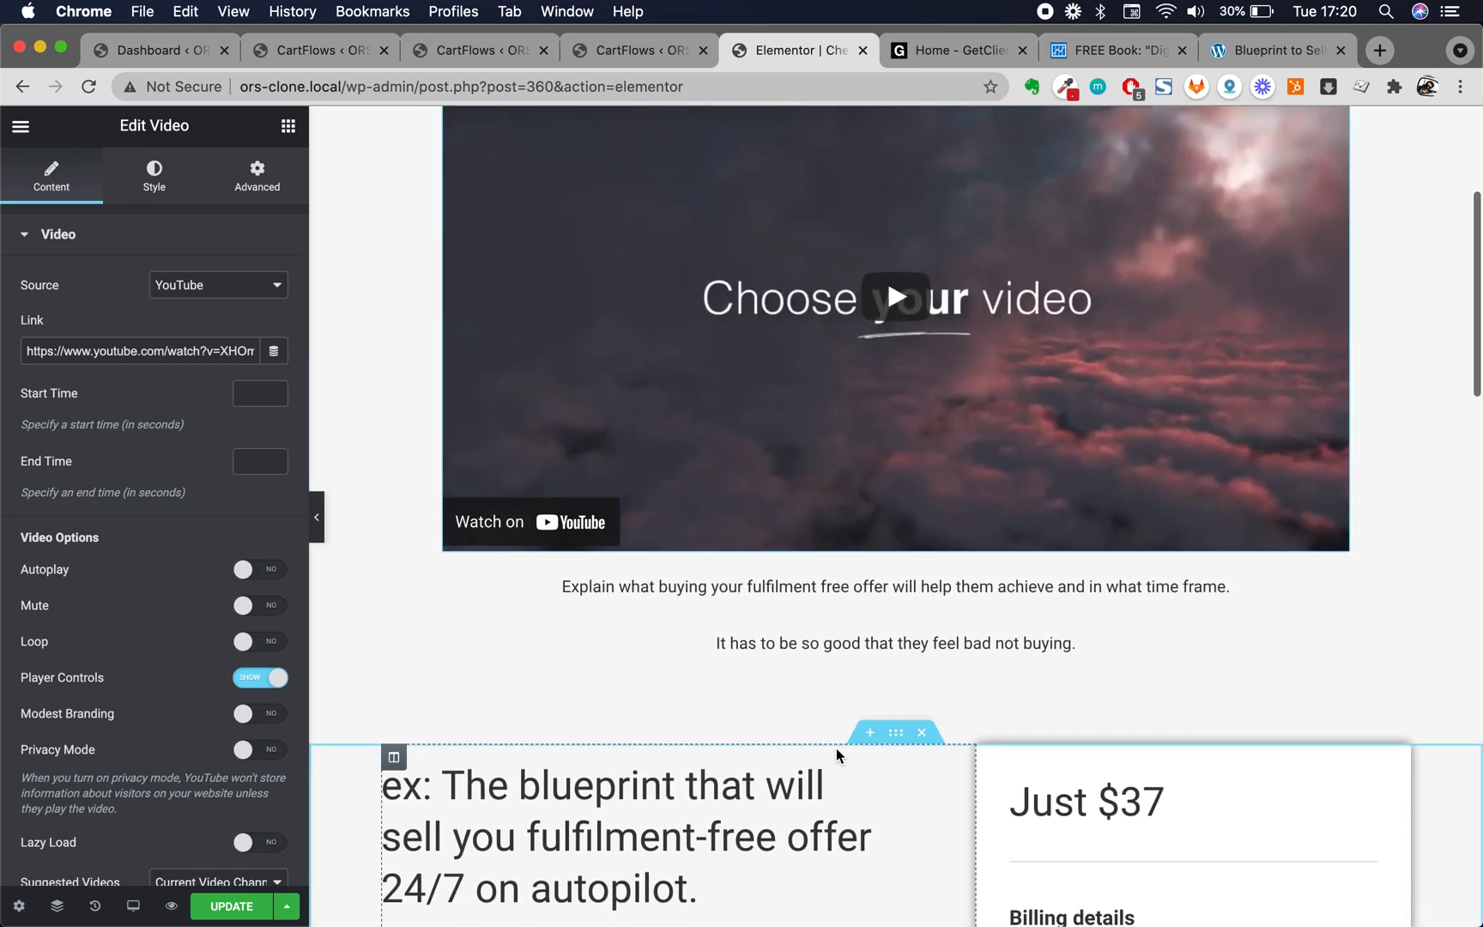
{"action": "scroll", "coordinate": [835, 748], "scroll_direction": "up", "scroll_amount": 5}
{"action": "scroll", "coordinate": [907, 480], "scroll_direction": "down", "scroll_amount": 6}
{"action": "scroll", "coordinate": [907, 482], "scroll_direction": "up", "scroll_amount": 6}
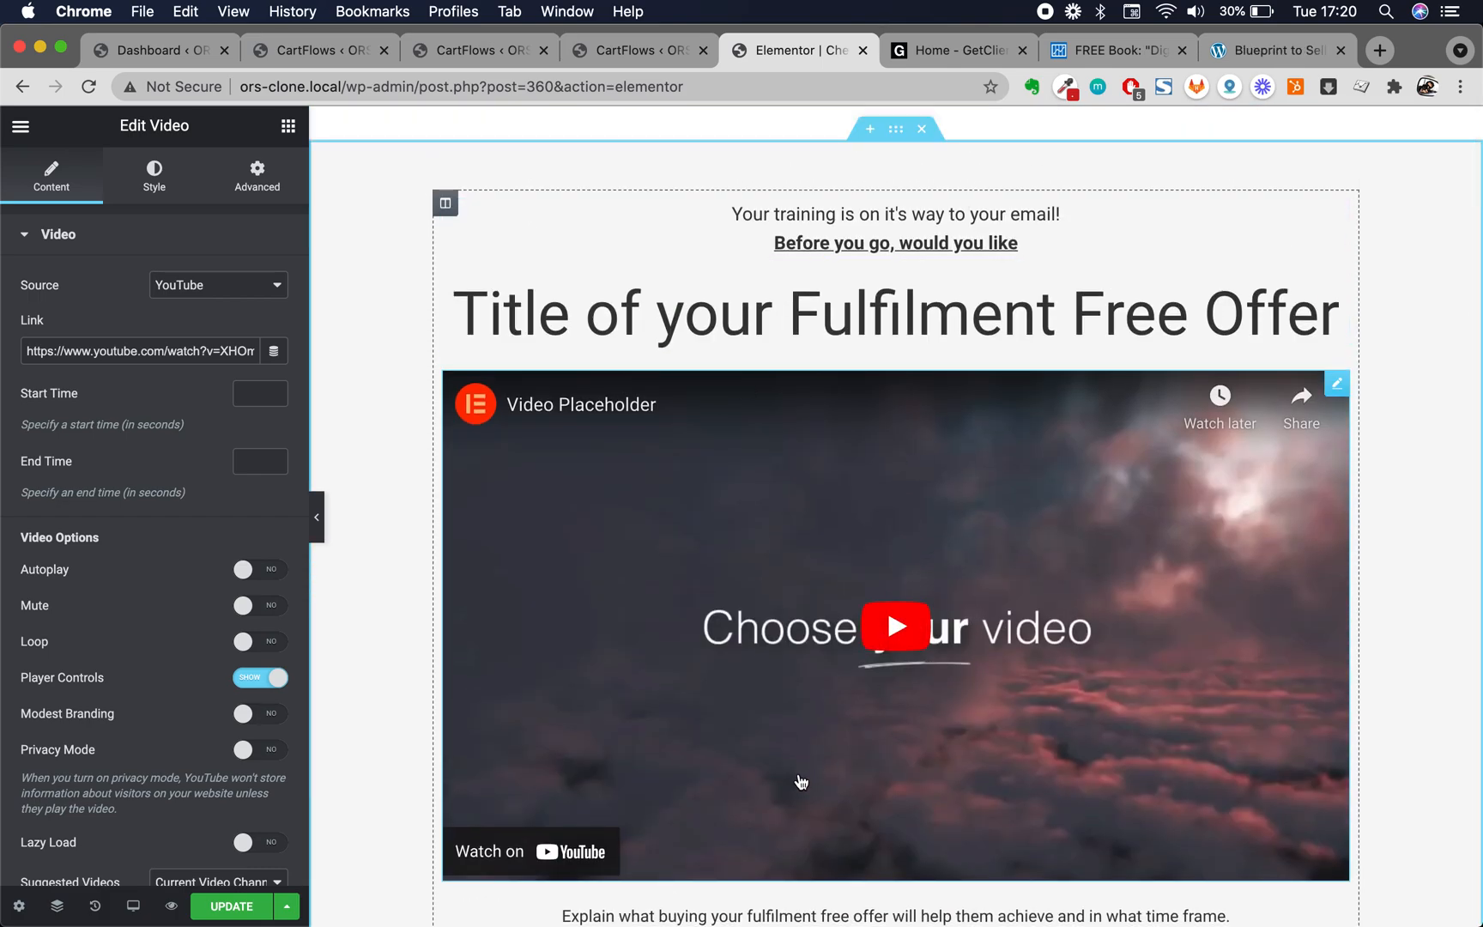
{"action": "scroll", "coordinate": [803, 780], "scroll_direction": "down", "scroll_amount": 3}
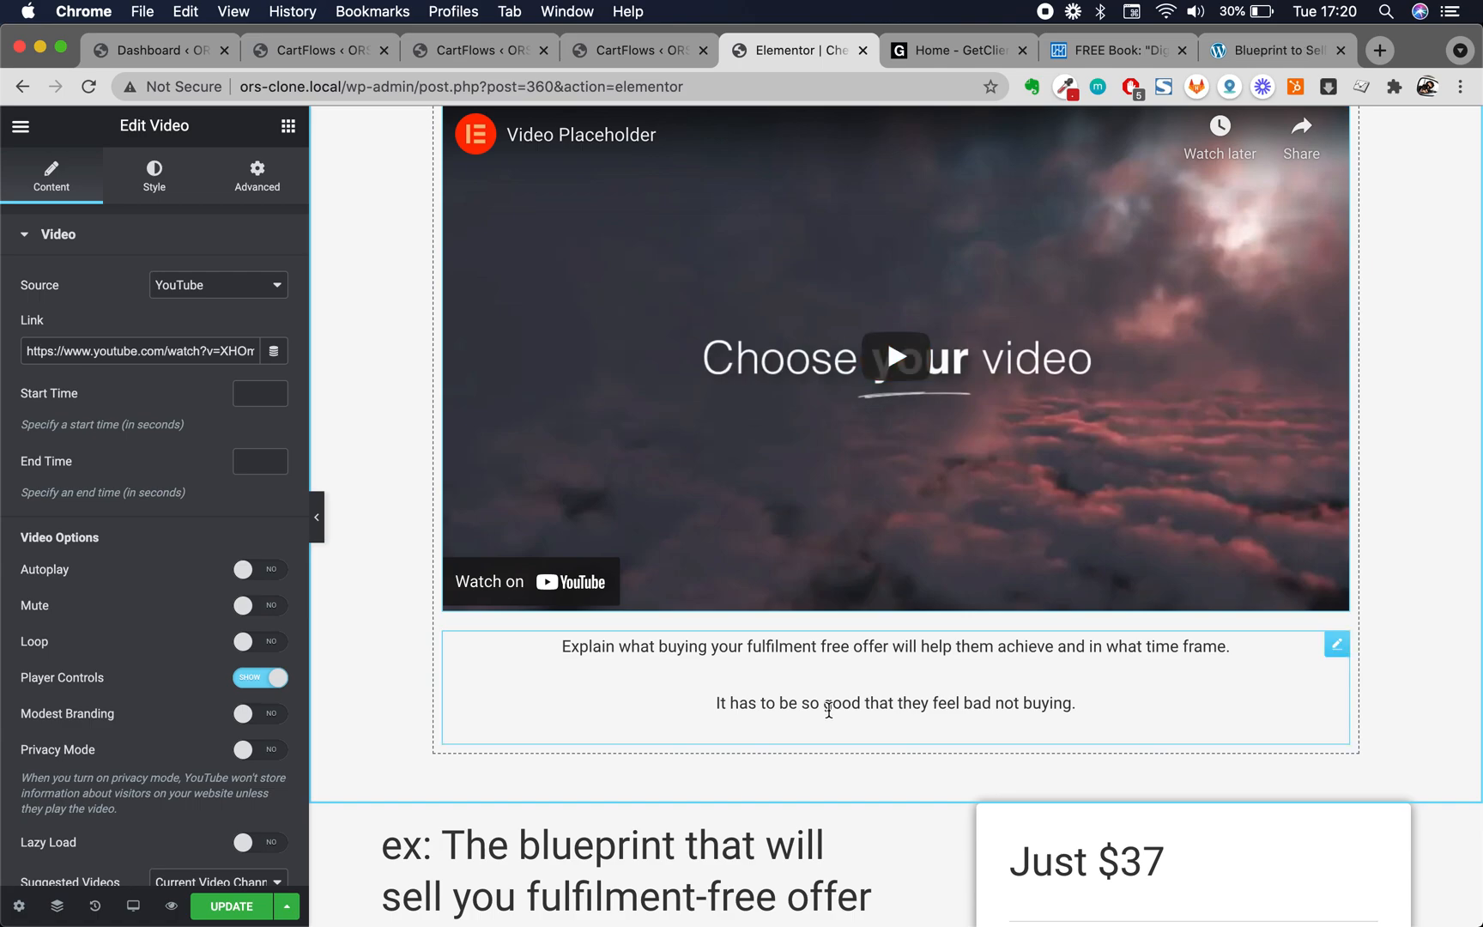
{"action": "scroll", "coordinate": [857, 517], "scroll_direction": "up", "scroll_amount": 3}
{"action": "scroll", "coordinate": [954, 705], "scroll_direction": "down", "scroll_amount": 4}
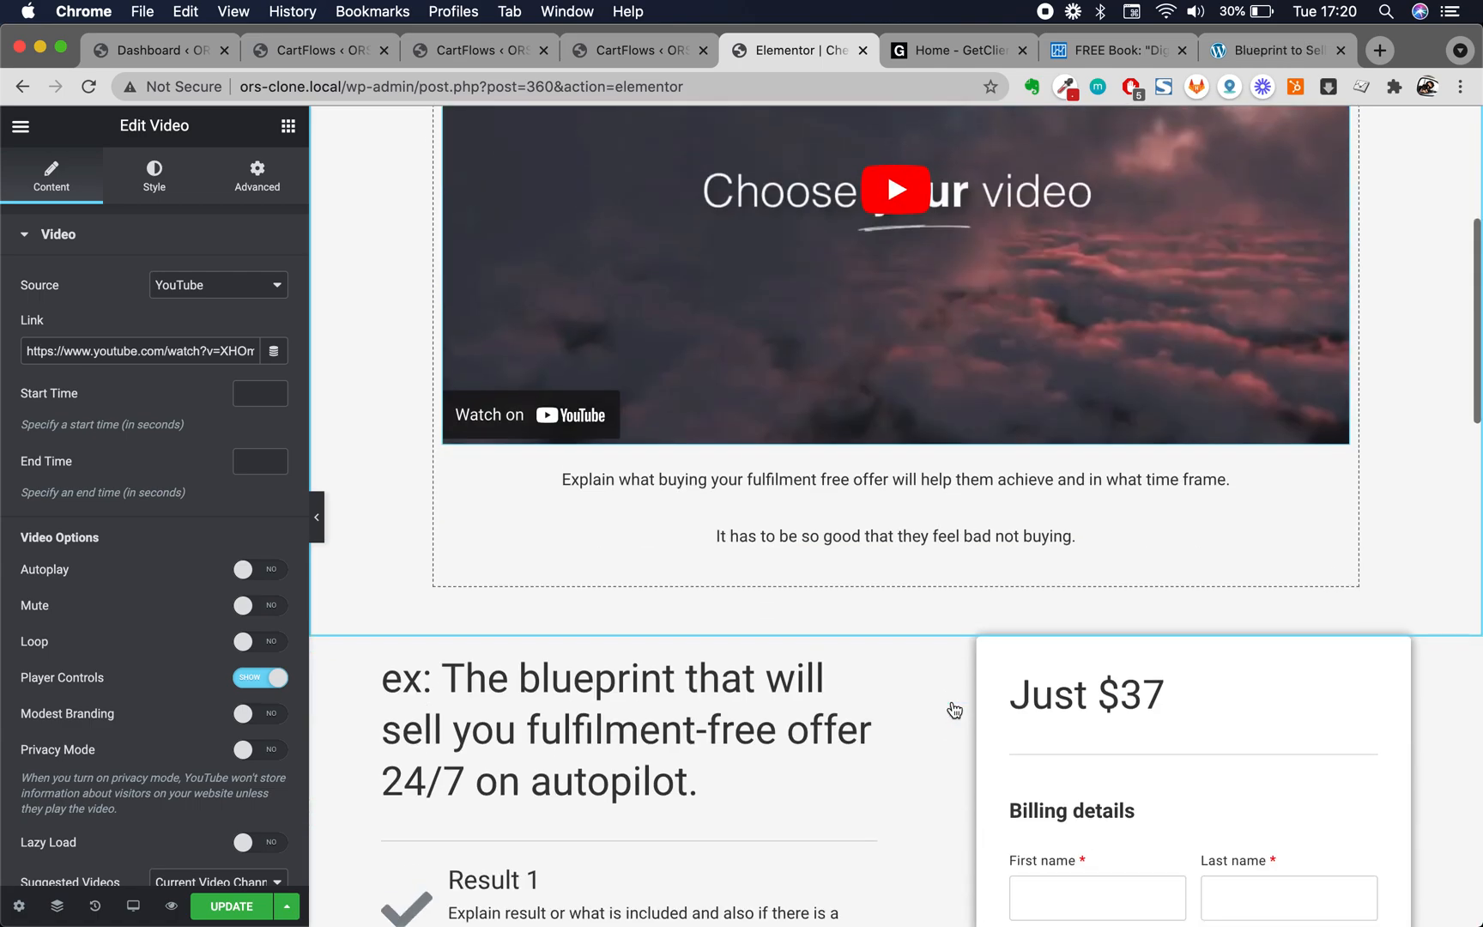
Review the two lines of explanatory text under the video about what the fulfilment free offer achieves
{"action": "triple_click", "coordinate": [831, 474]}
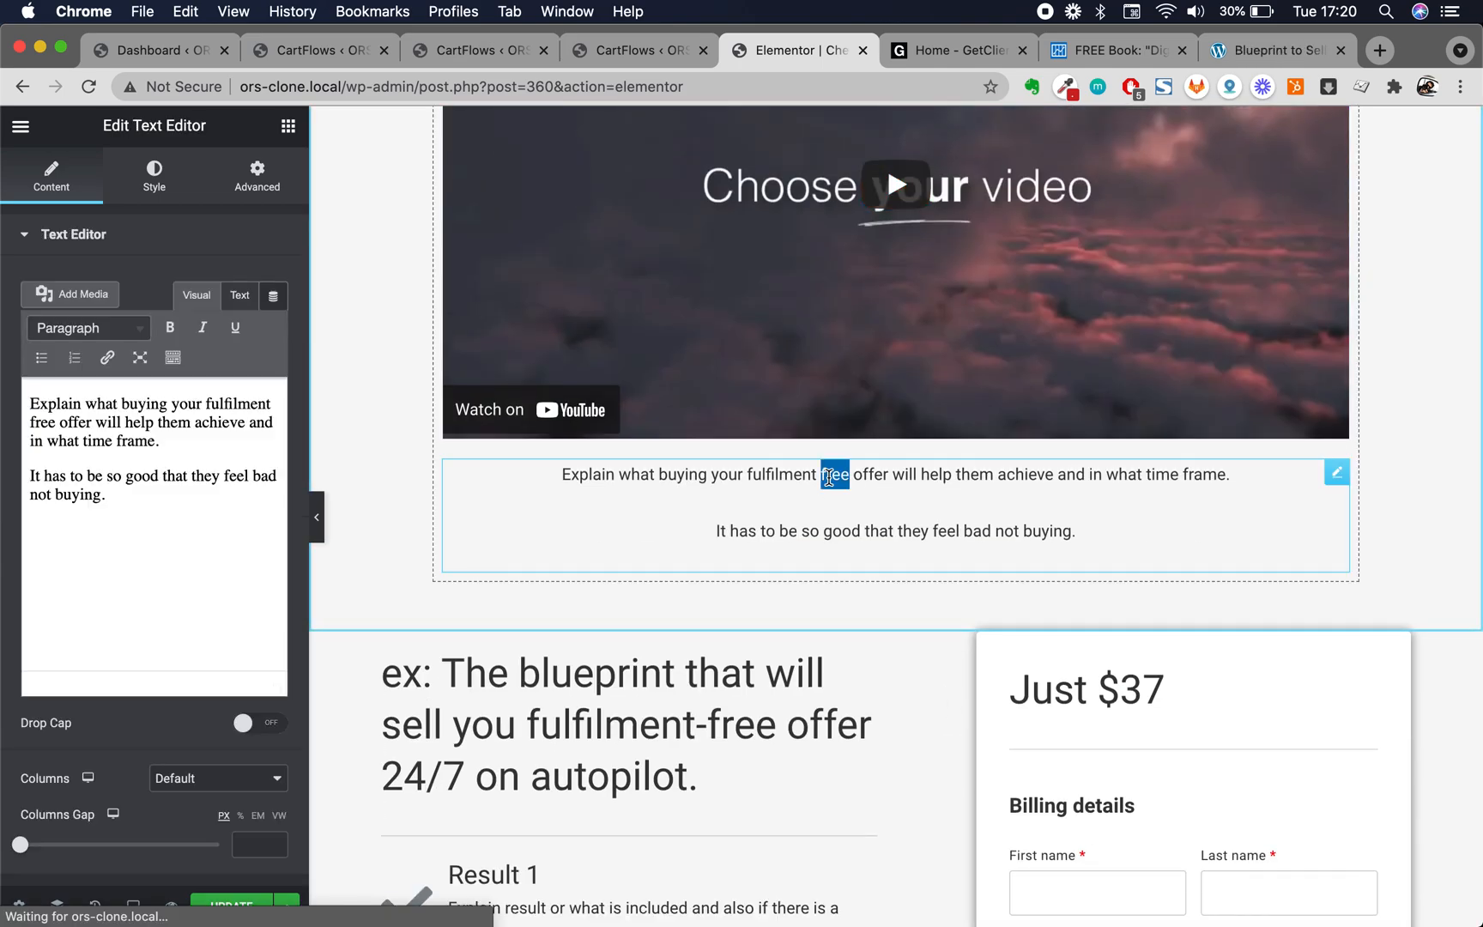
{"action": "double_click", "coordinate": [841, 531]}
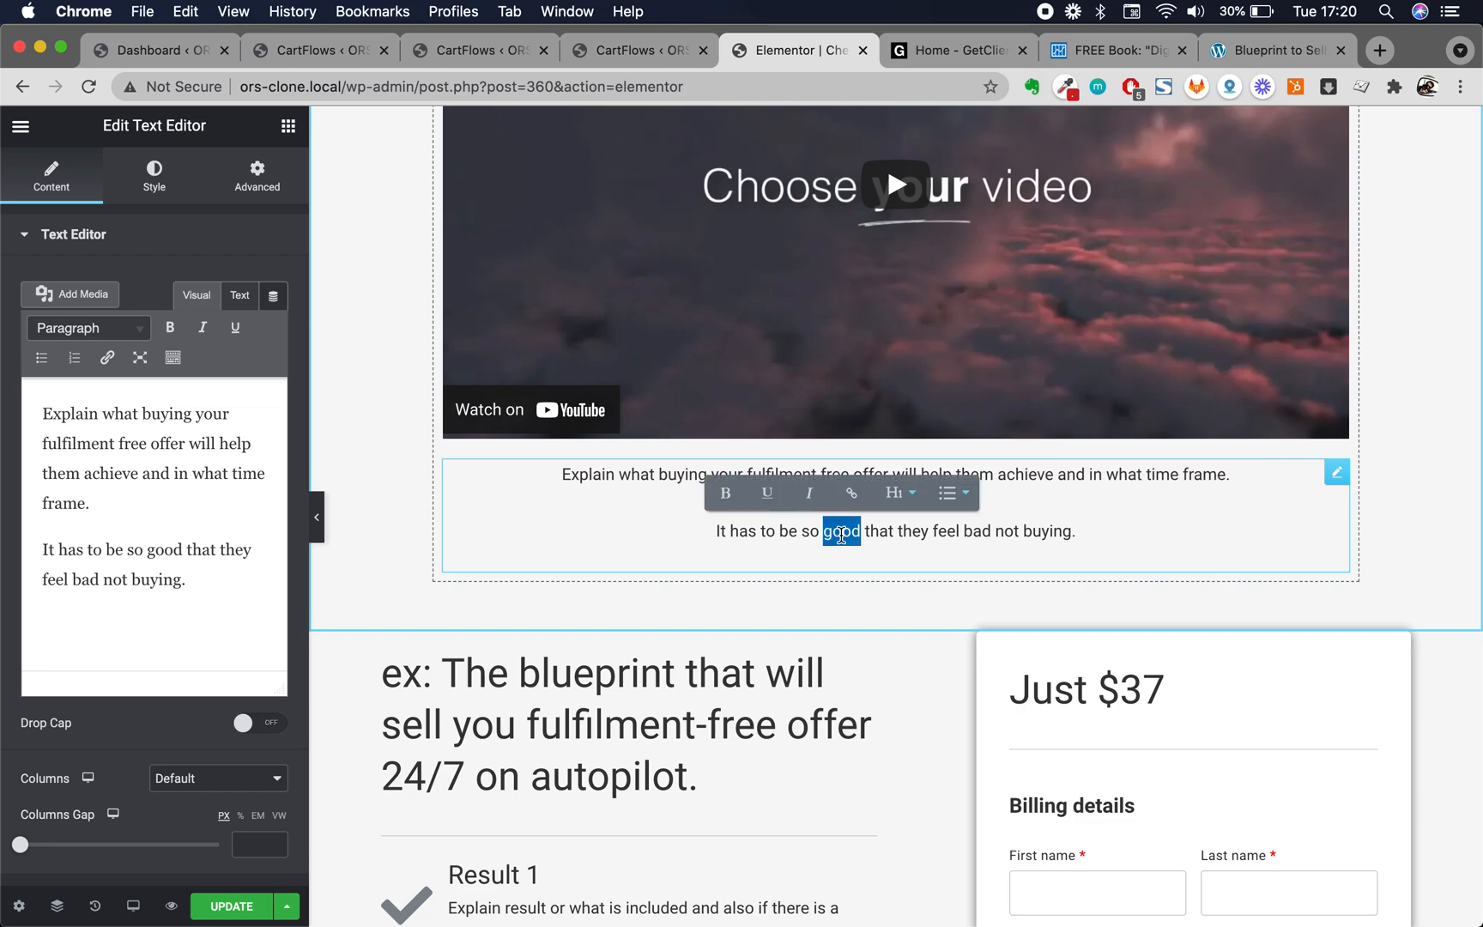
{"action": "scroll", "coordinate": [870, 530], "scroll_direction": "up", "scroll_amount": 3}
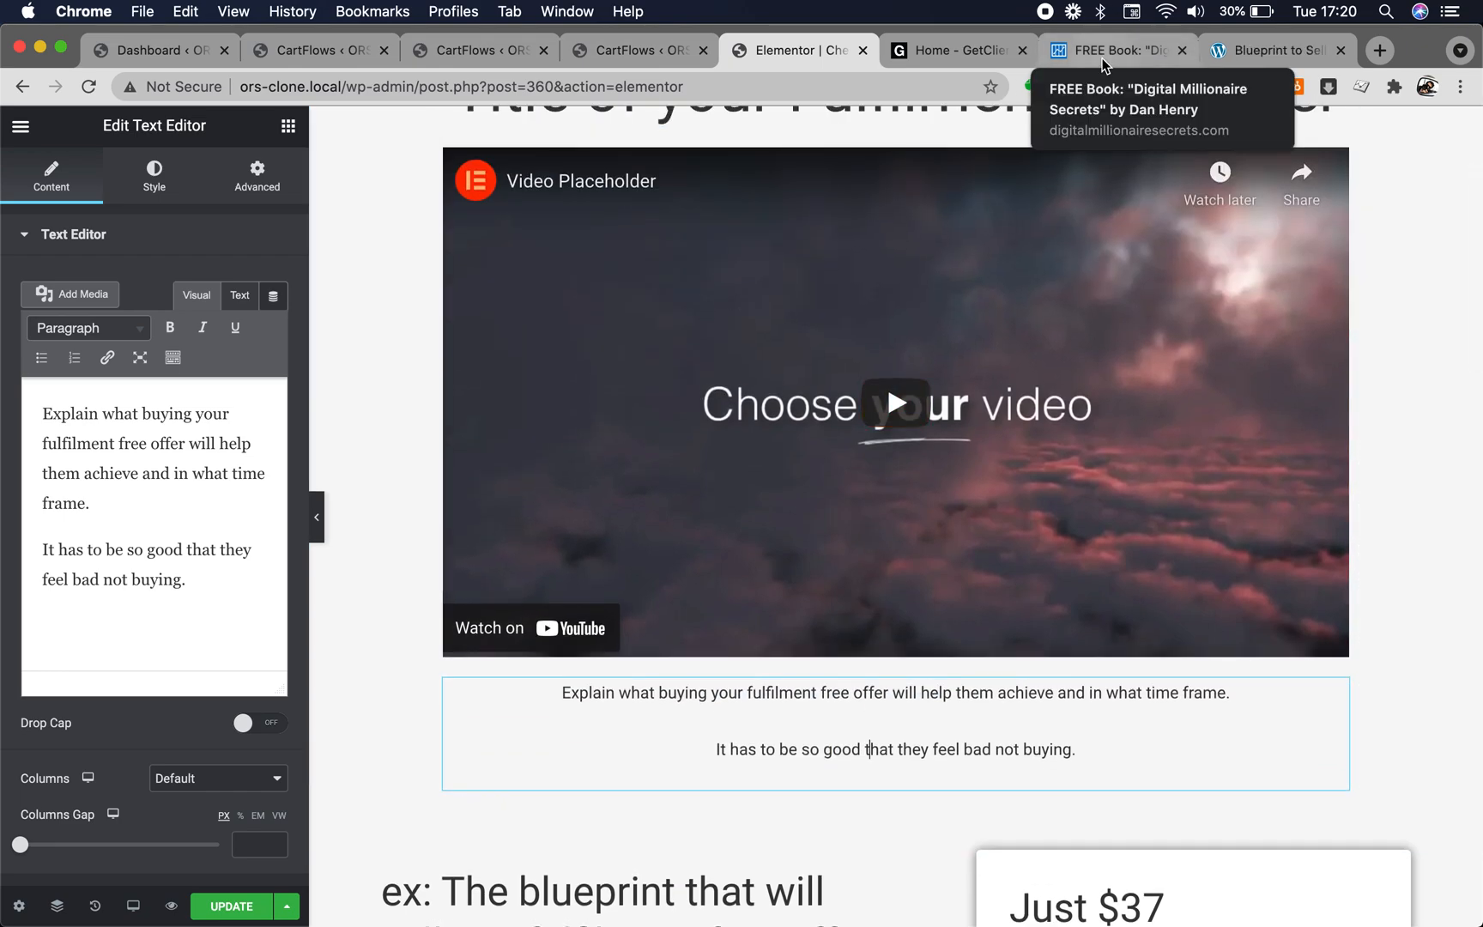
Switch to the Digital Millionaire Secrets free book page and examine its section headings and offer layout for reference
{"action": "left_click", "coordinate": [1115, 49]}
{"action": "scroll", "coordinate": [901, 520], "scroll_direction": "down", "scroll_amount": 5}
{"action": "triple_click", "coordinate": [720, 528]}
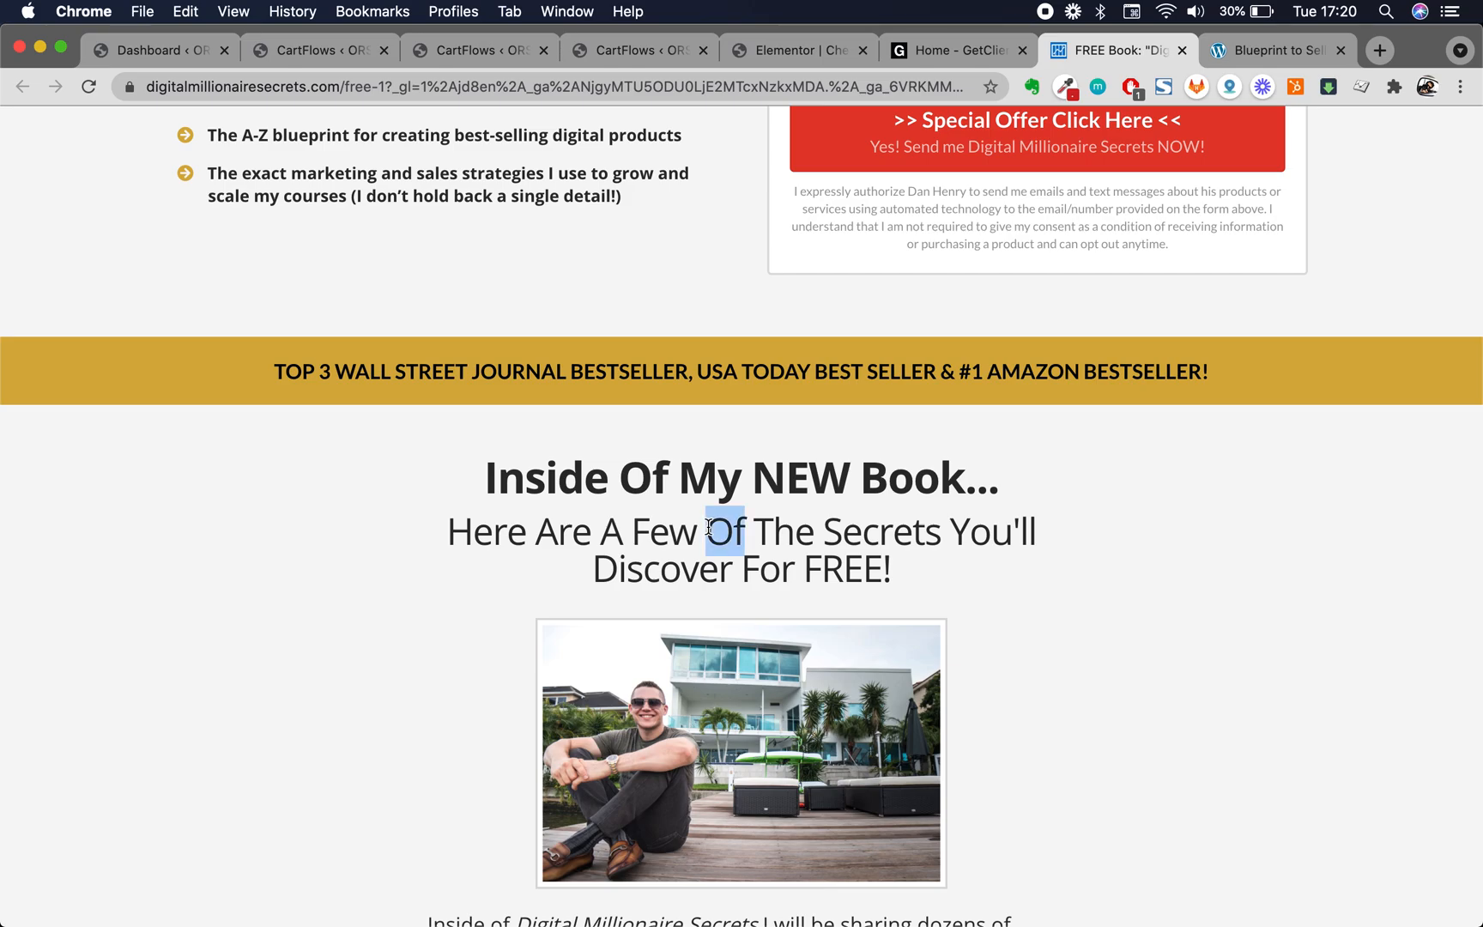
{"action": "double_click", "coordinate": [671, 502]}
{"action": "scroll", "coordinate": [671, 502], "scroll_direction": "down", "scroll_amount": 7}
{"action": "scroll", "coordinate": [671, 502], "scroll_direction": "up", "scroll_amount": 16}
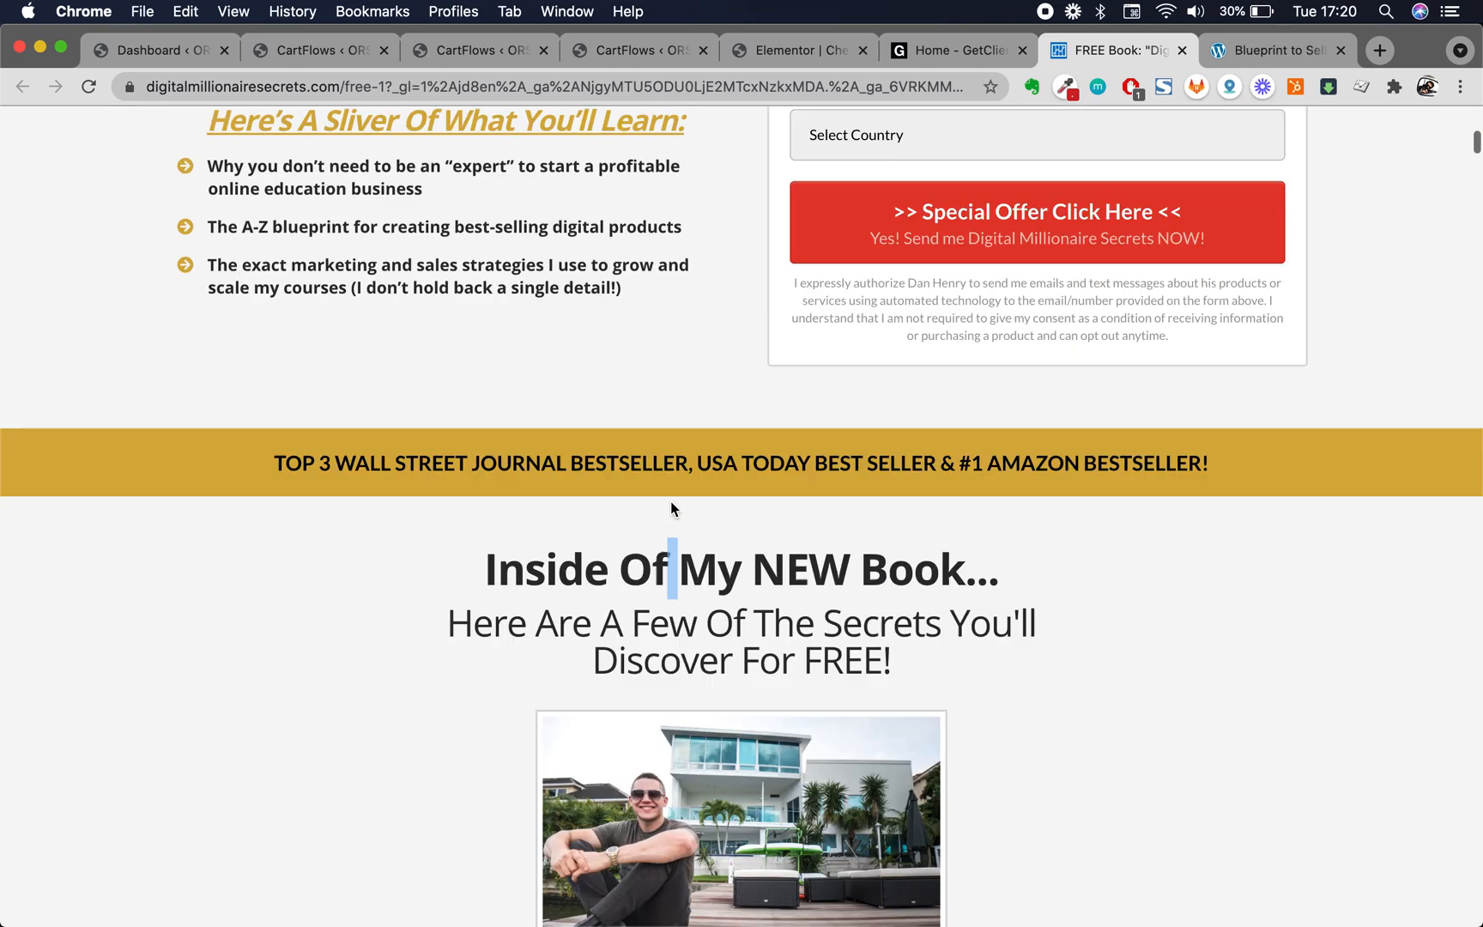
{"action": "left_click", "coordinate": [913, 42]}
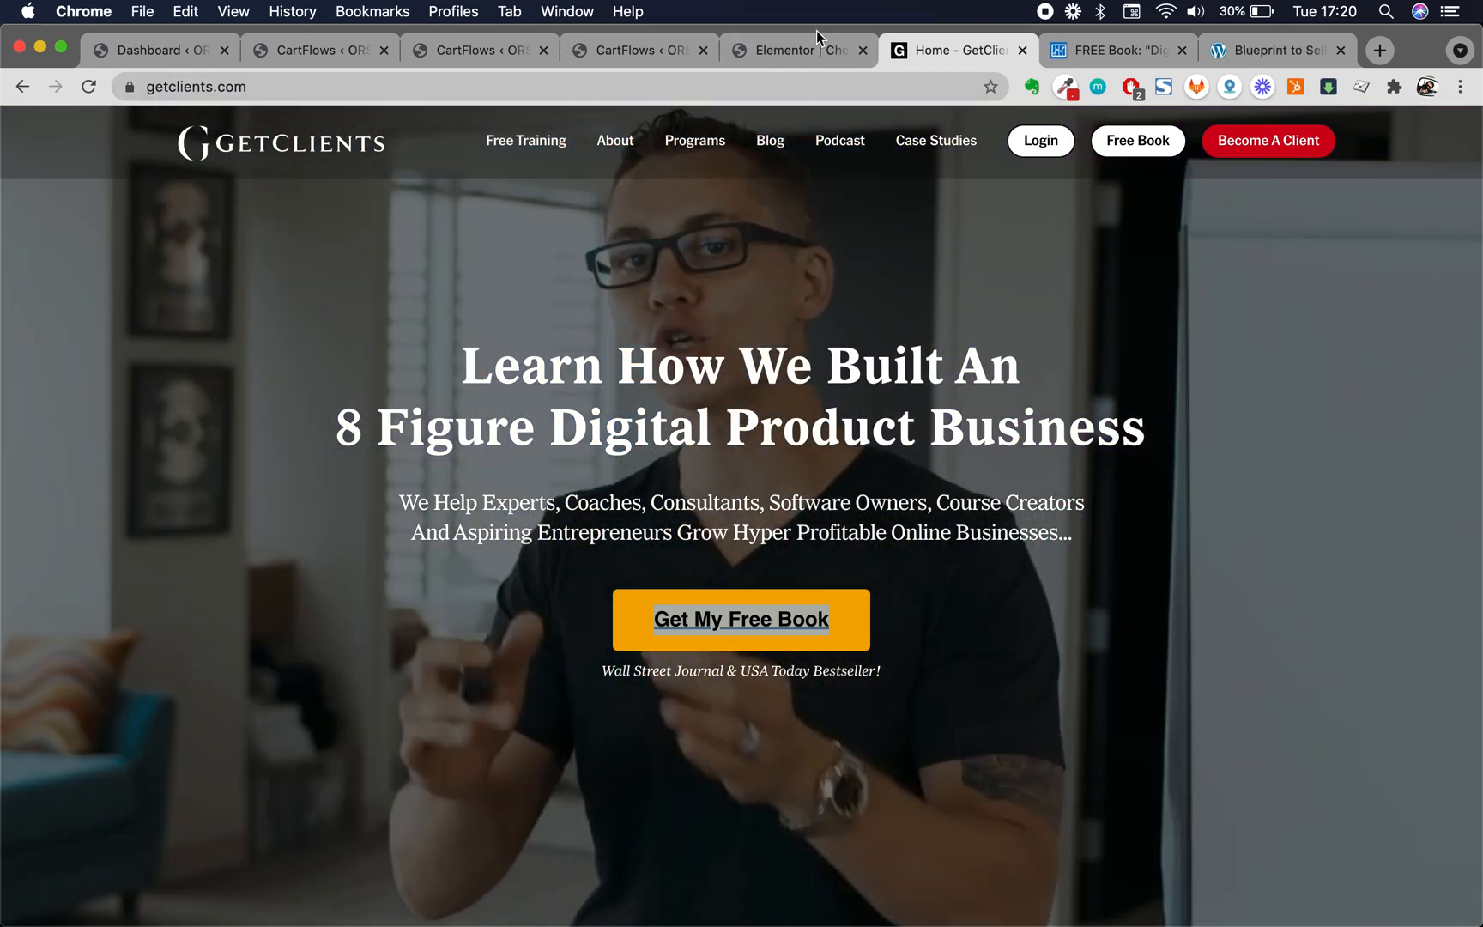
{"action": "double_click", "coordinate": [816, 31]}
{"action": "double_click", "coordinate": [441, 563]}
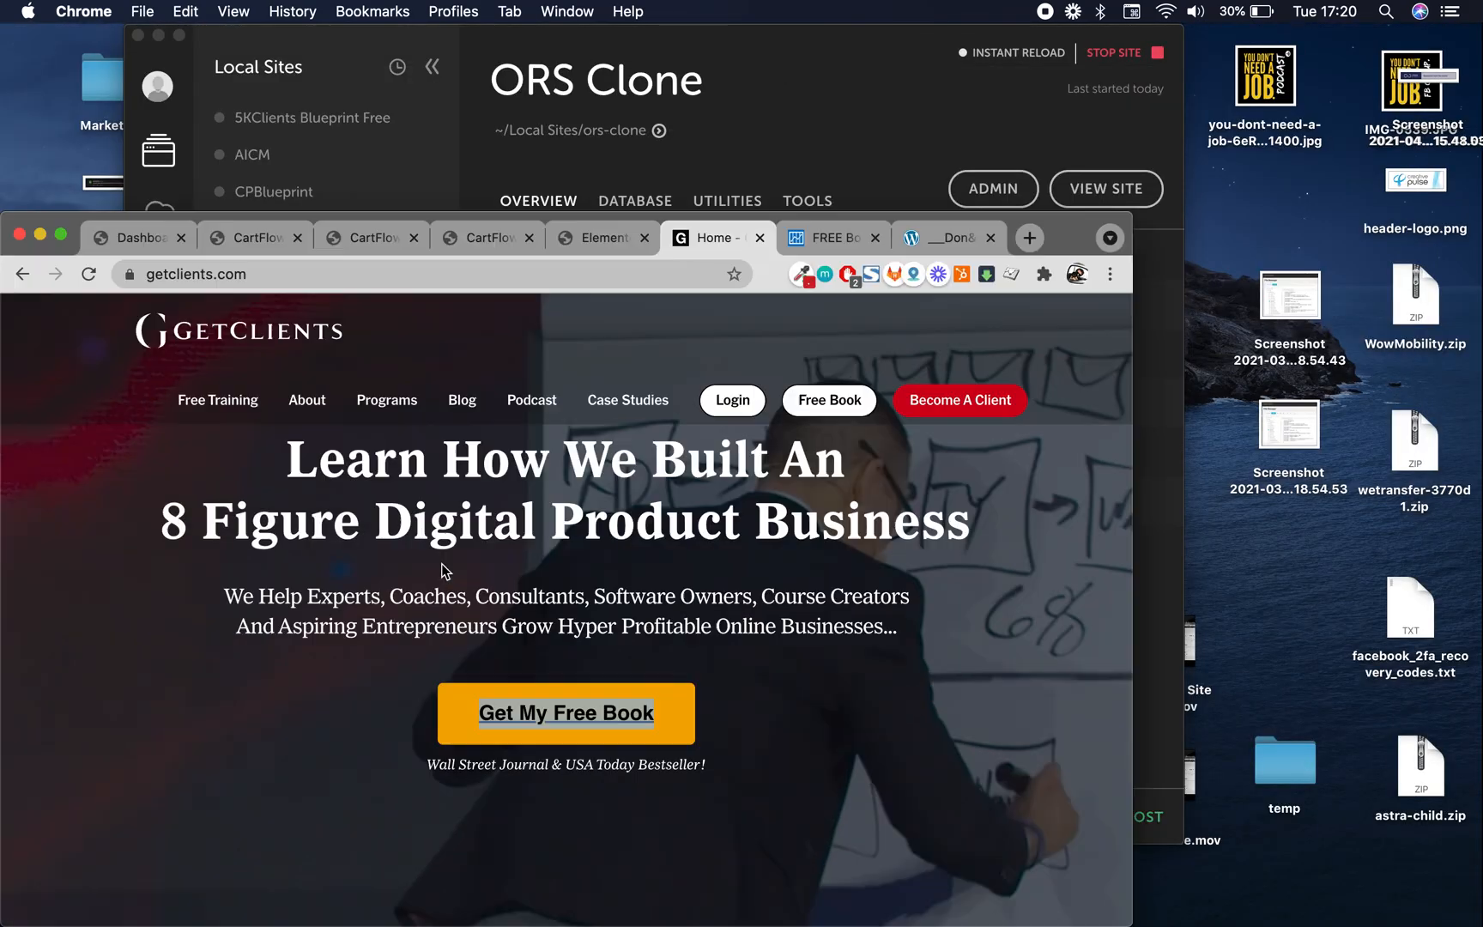
Return to the Checkout page in Elementor and review the blueprint example heading below the header section
{"action": "left_click", "coordinate": [798, 50]}
{"action": "scroll", "coordinate": [858, 515], "scroll_direction": "down", "scroll_amount": 6}
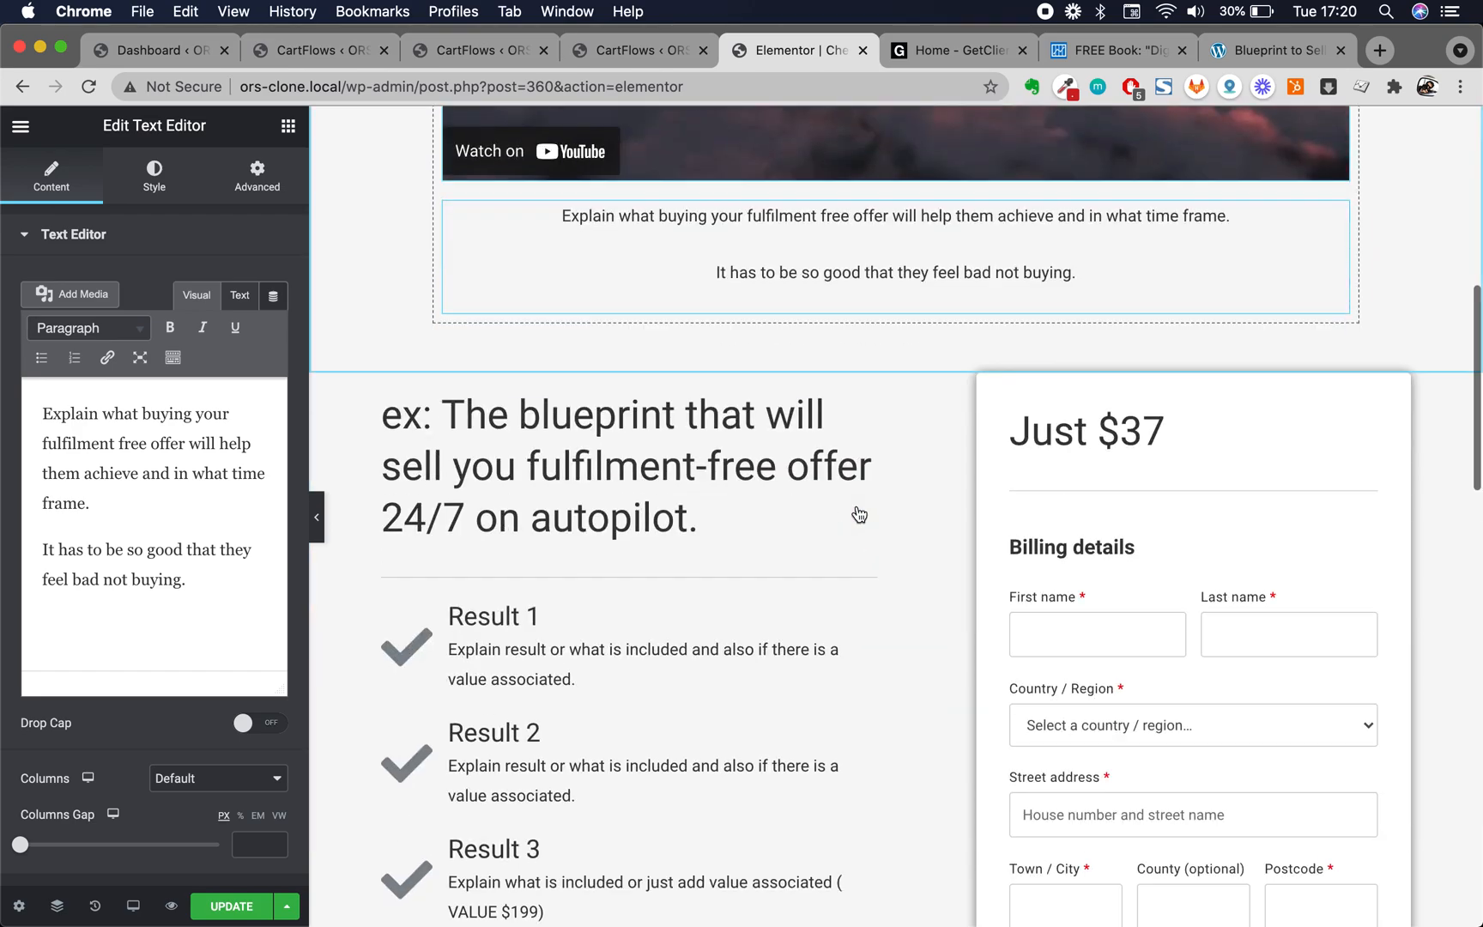
{"action": "scroll", "coordinate": [599, 460], "scroll_direction": "up", "scroll_amount": 8}
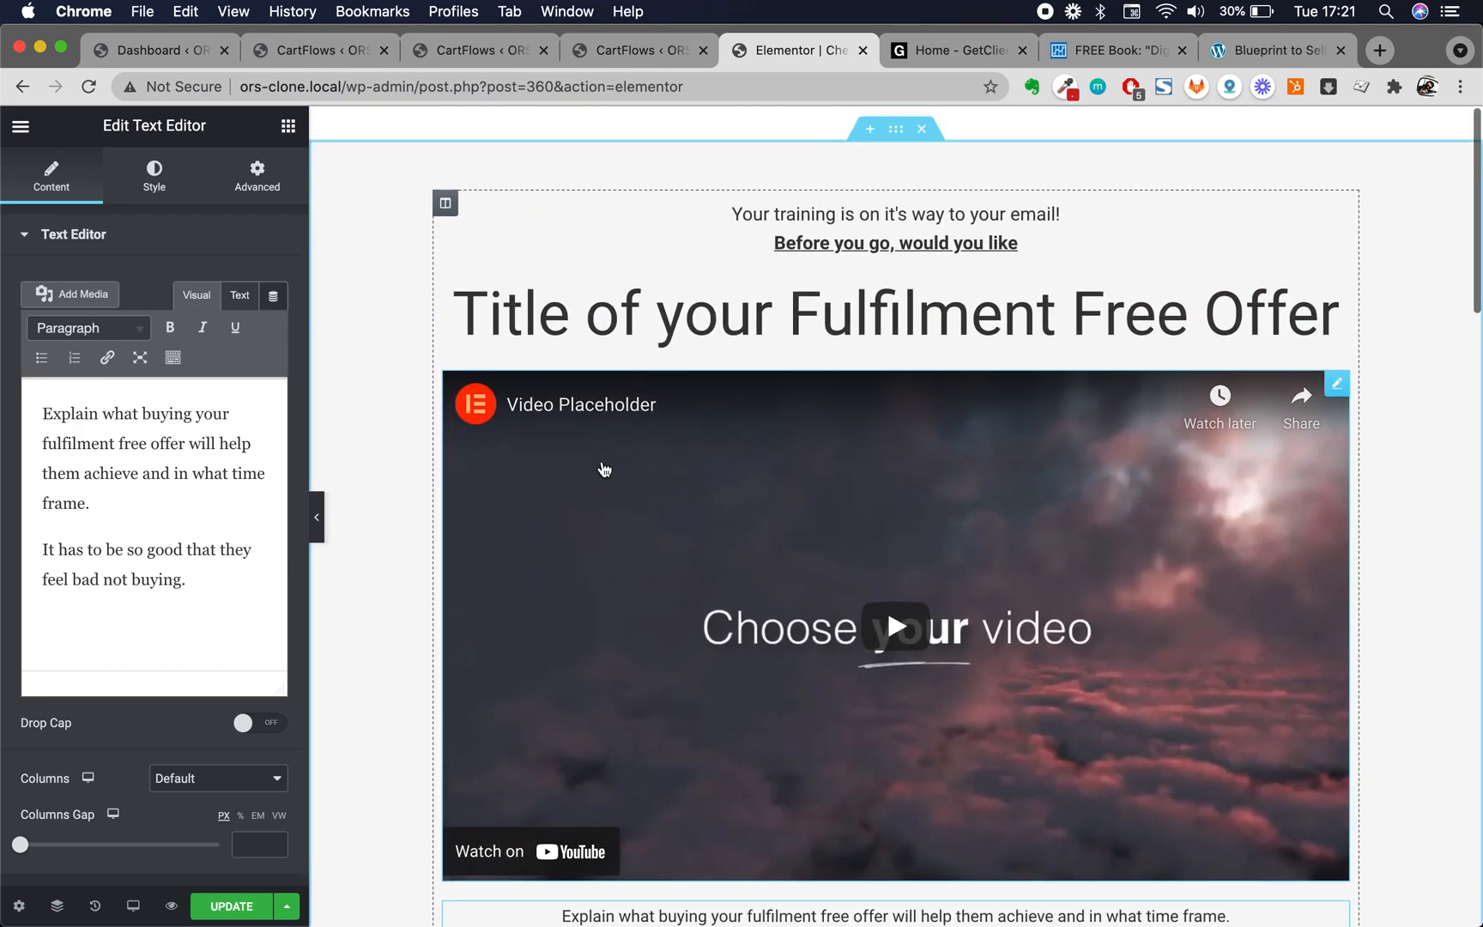
{"action": "scroll", "coordinate": [768, 663], "scroll_direction": "down", "scroll_amount": 8}
{"action": "left_click", "coordinate": [601, 482]}
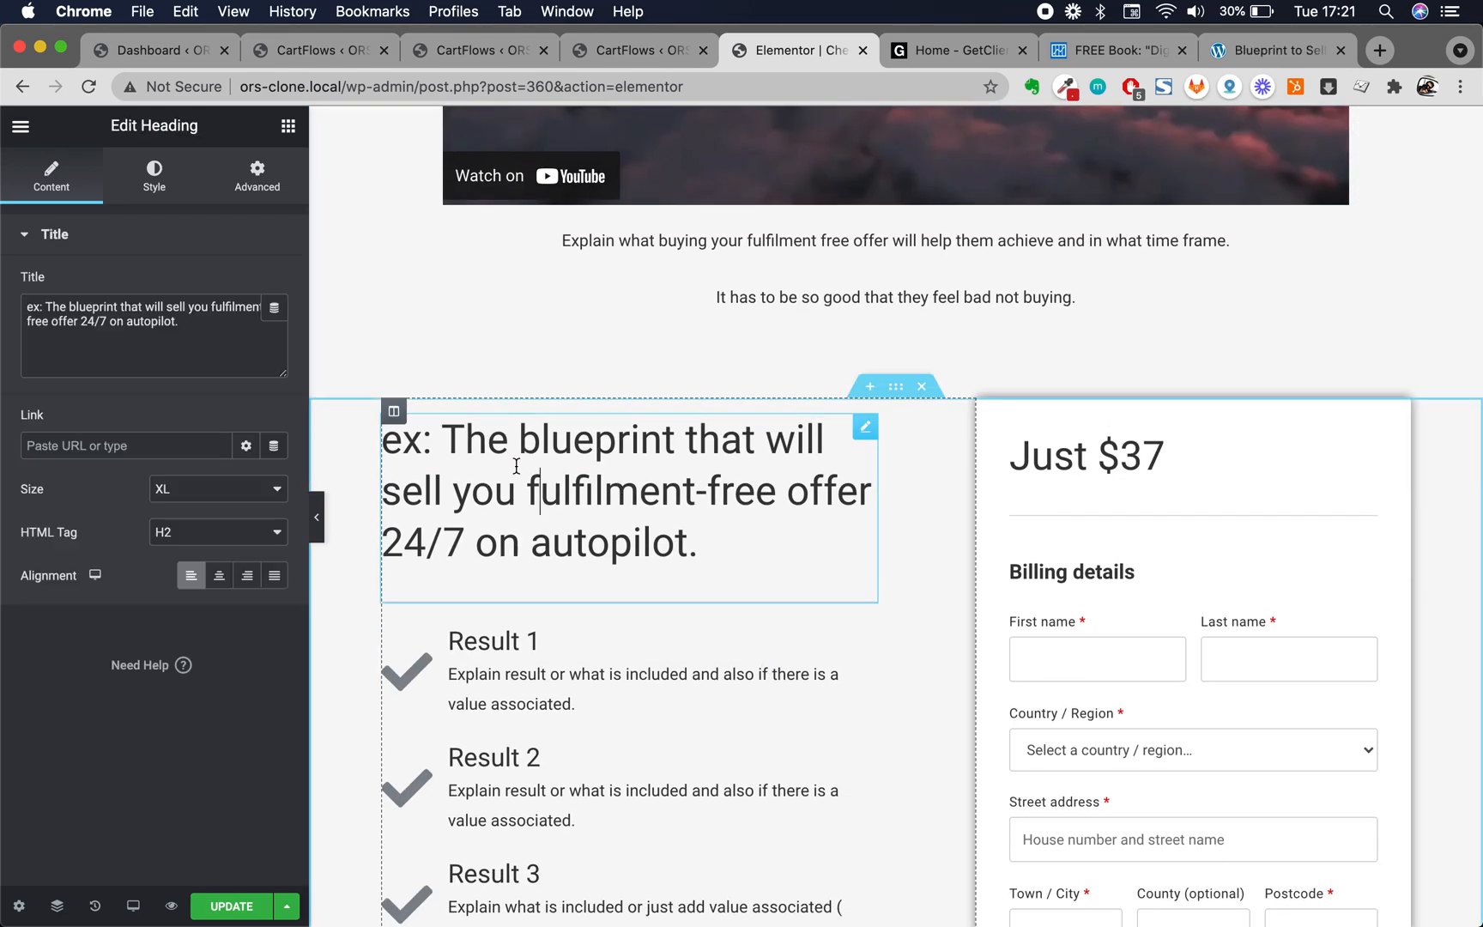
{"action": "scroll", "coordinate": [450, 455], "scroll_direction": "down", "scroll_amount": 4}
{"action": "scroll", "coordinate": [687, 557], "scroll_direction": "up", "scroll_amount": 10}
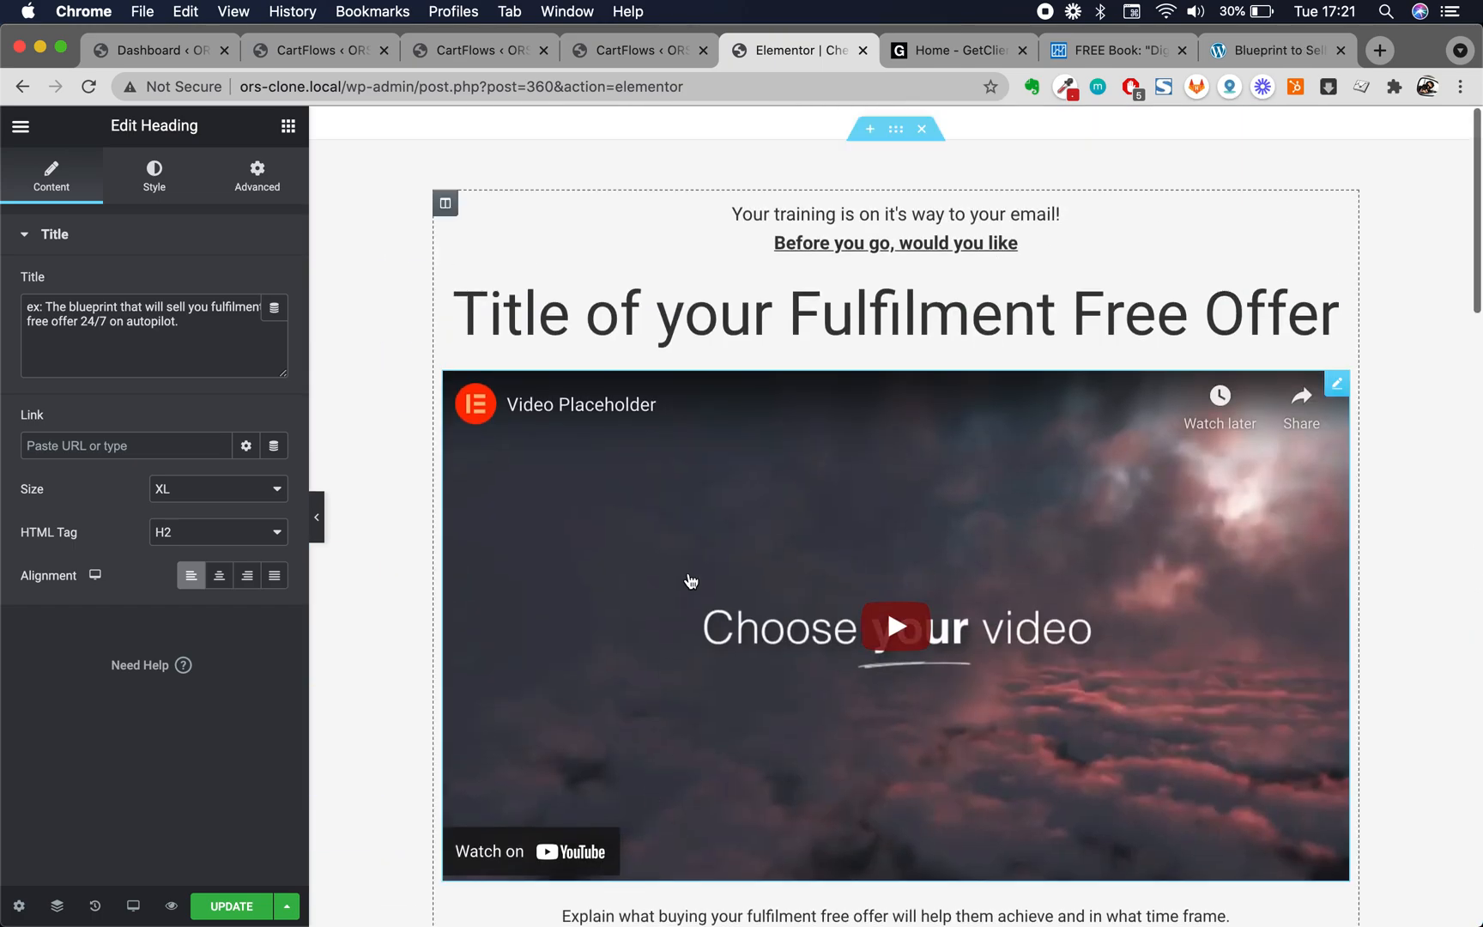
Examine the wording of the "Title of your Fulfilment Free Offer" heading above the video
{"action": "double_click", "coordinate": [832, 320]}
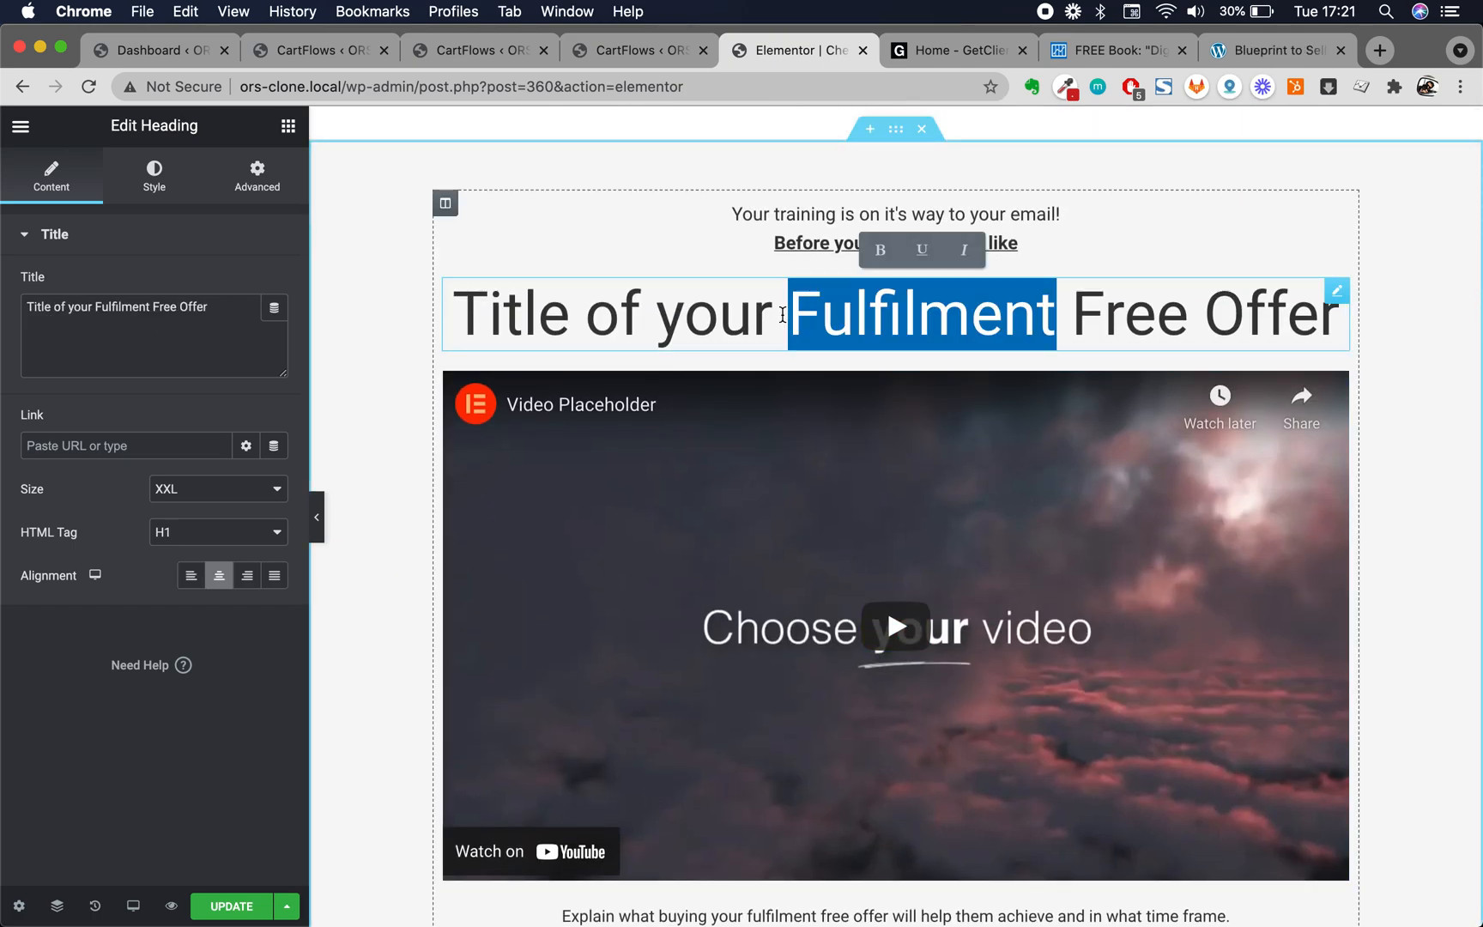
{"action": "triple_click", "coordinate": [782, 314]}
{"action": "left_click", "coordinate": [781, 314]}
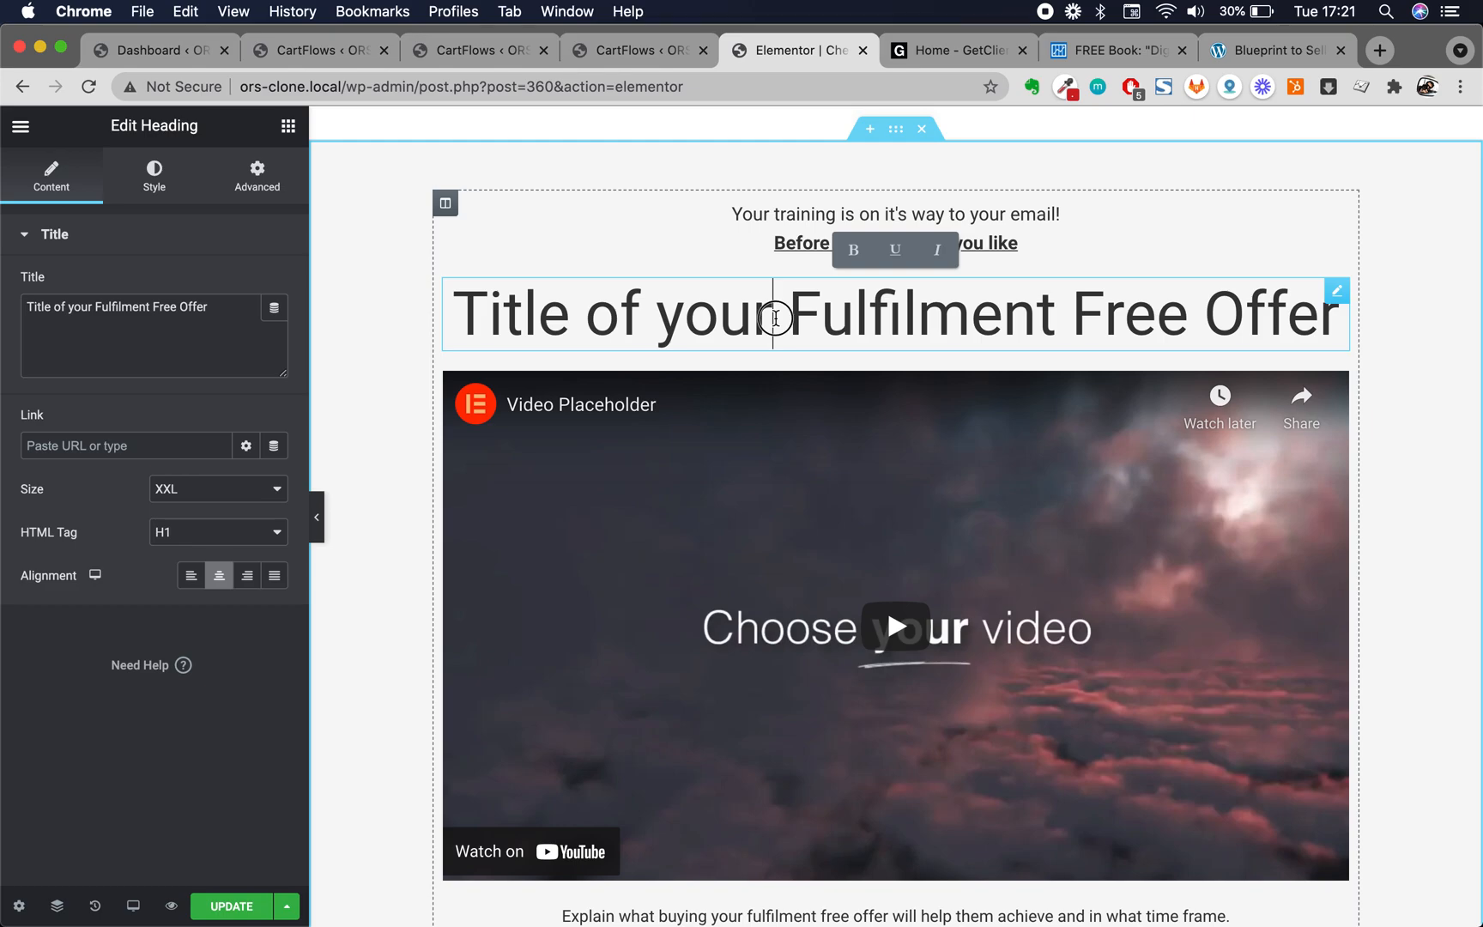
{"action": "triple_click", "coordinate": [776, 317]}
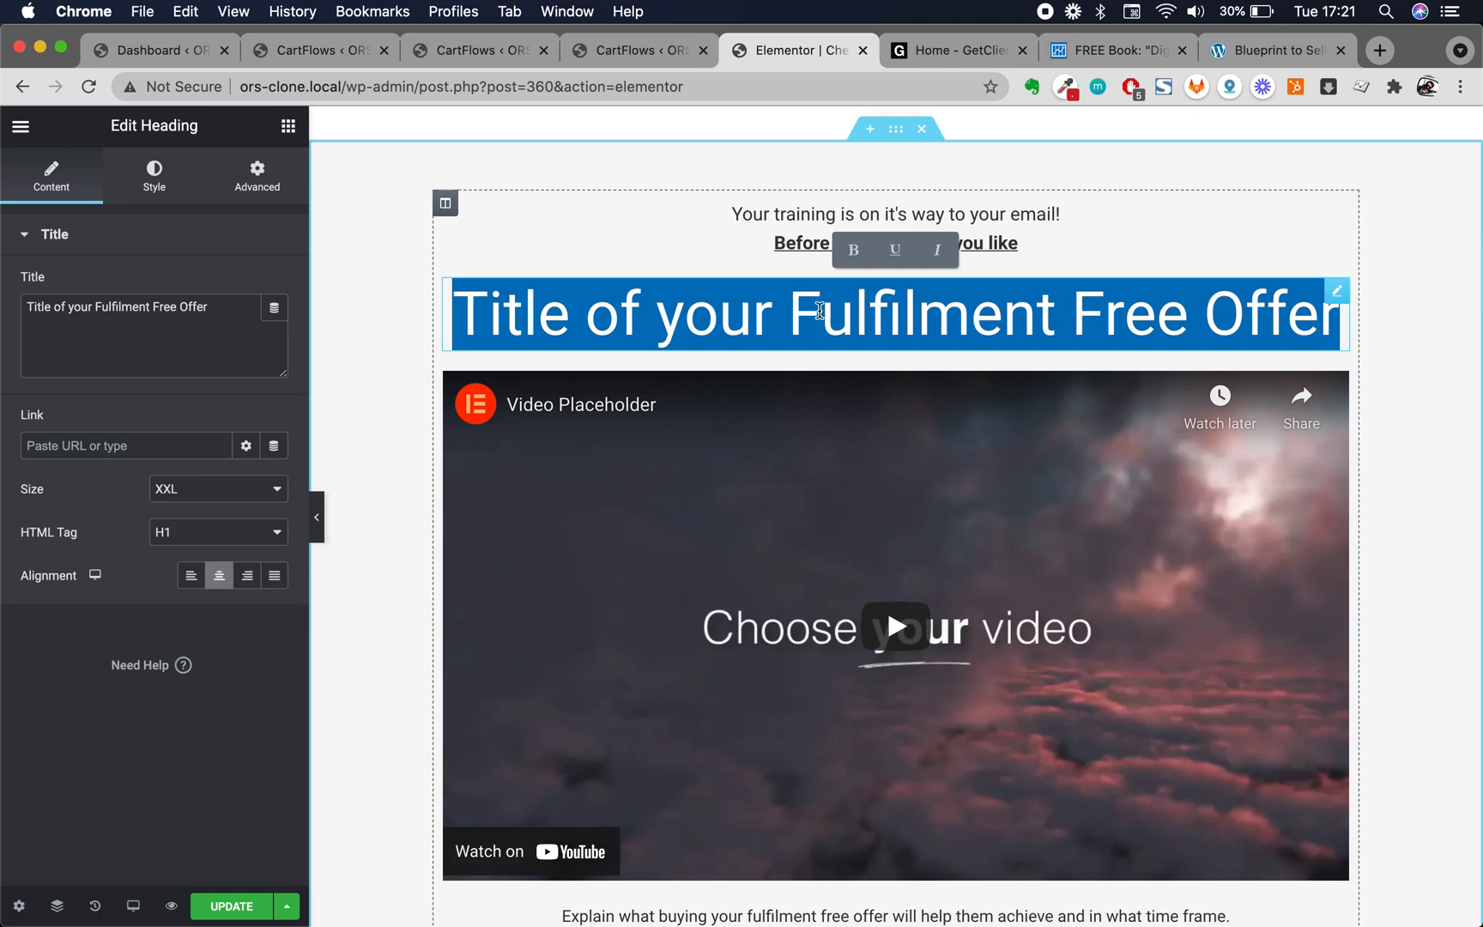
{"action": "left_click", "coordinate": [816, 322]}
{"action": "triple_click", "coordinate": [816, 322]}
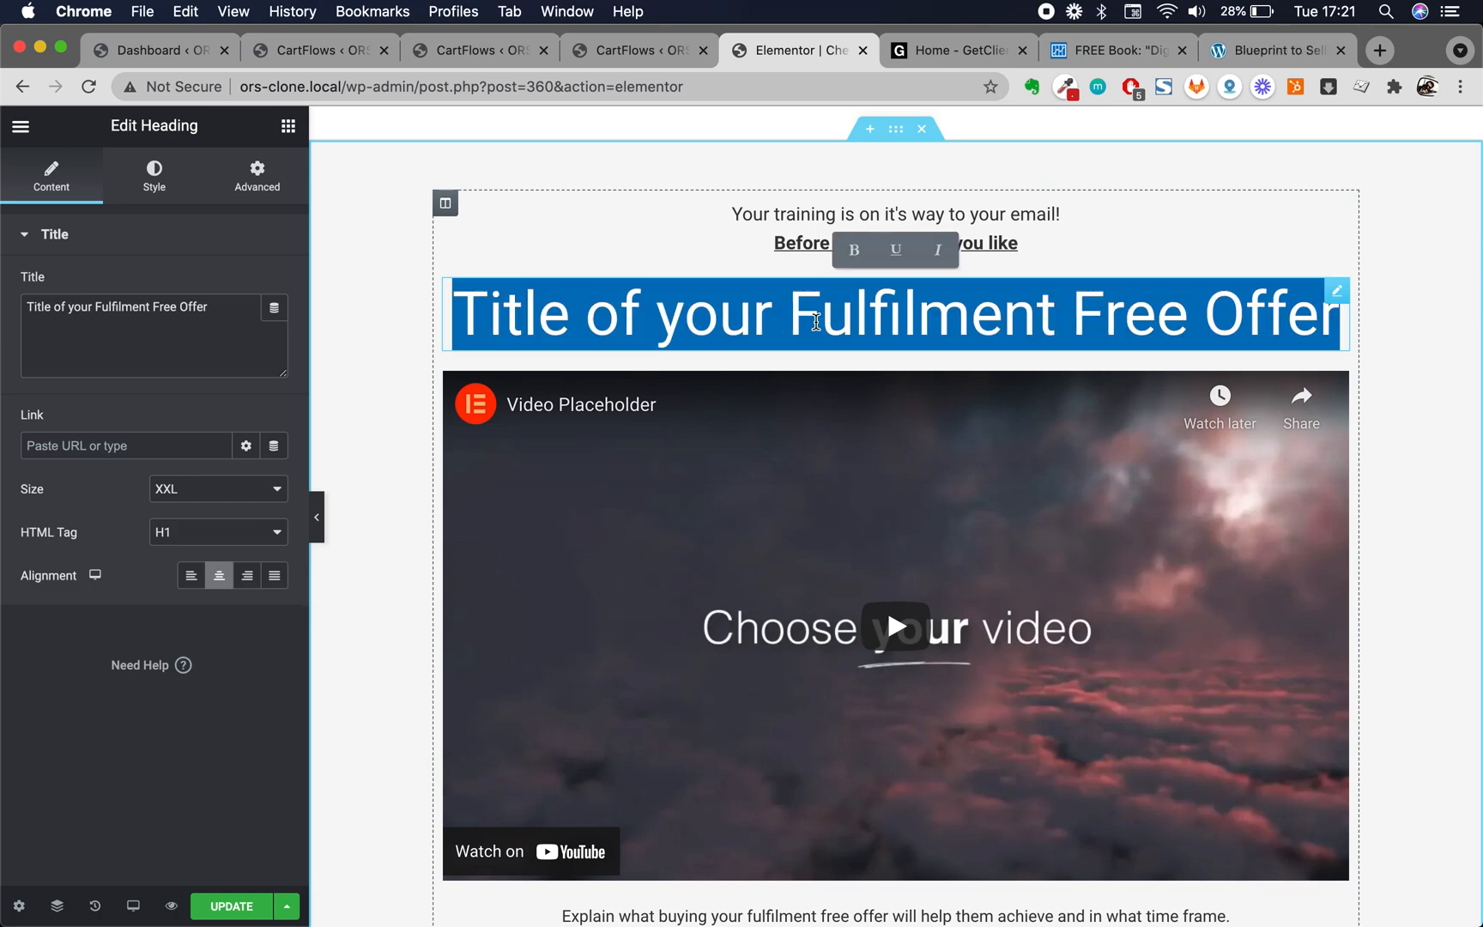
{"action": "left_click", "coordinate": [816, 322]}
Read through the "ex: The blueprint that will sell you fulfilment-free offer 24/7 on autopilot." heading above the results list
{"action": "scroll", "coordinate": [817, 343], "scroll_direction": "down", "scroll_amount": 6}
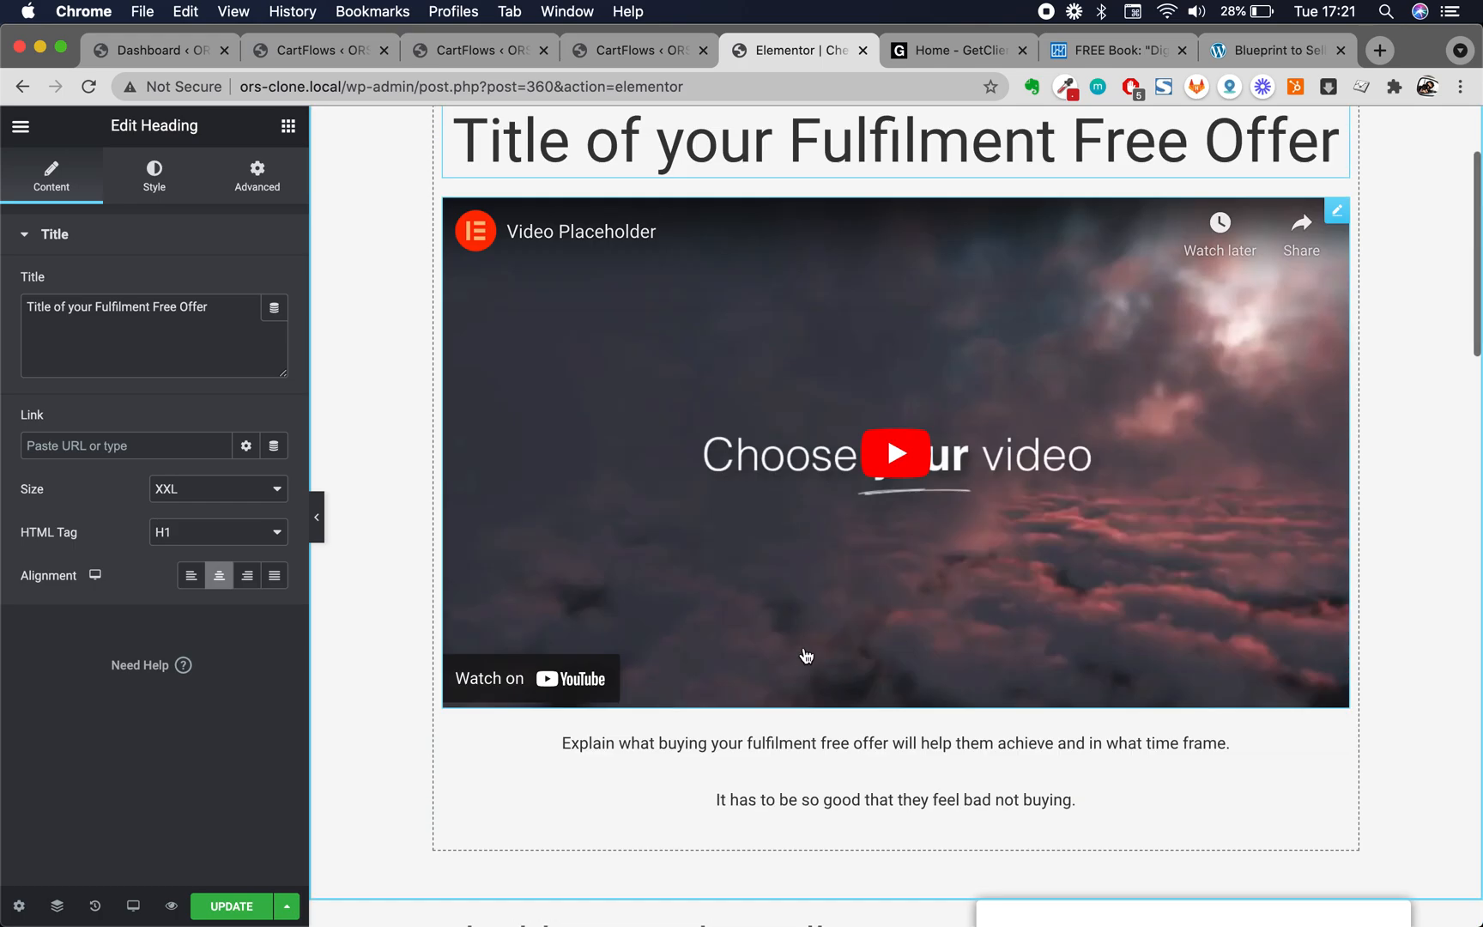
{"action": "double_click", "coordinate": [689, 702]}
{"action": "left_click", "coordinate": [689, 702]}
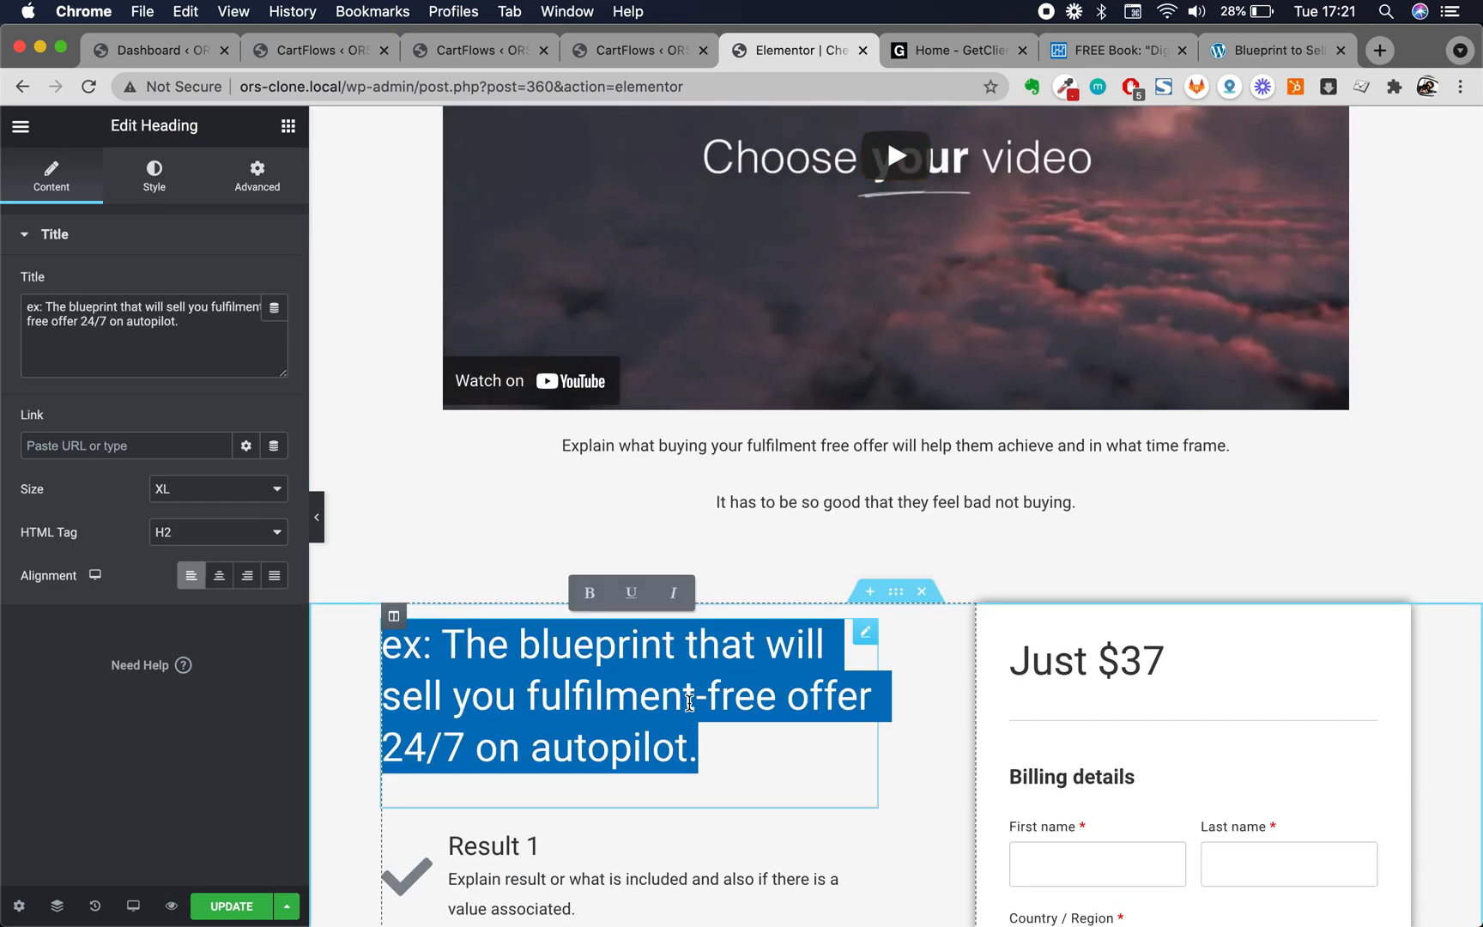
{"action": "left_click", "coordinate": [636, 713]}
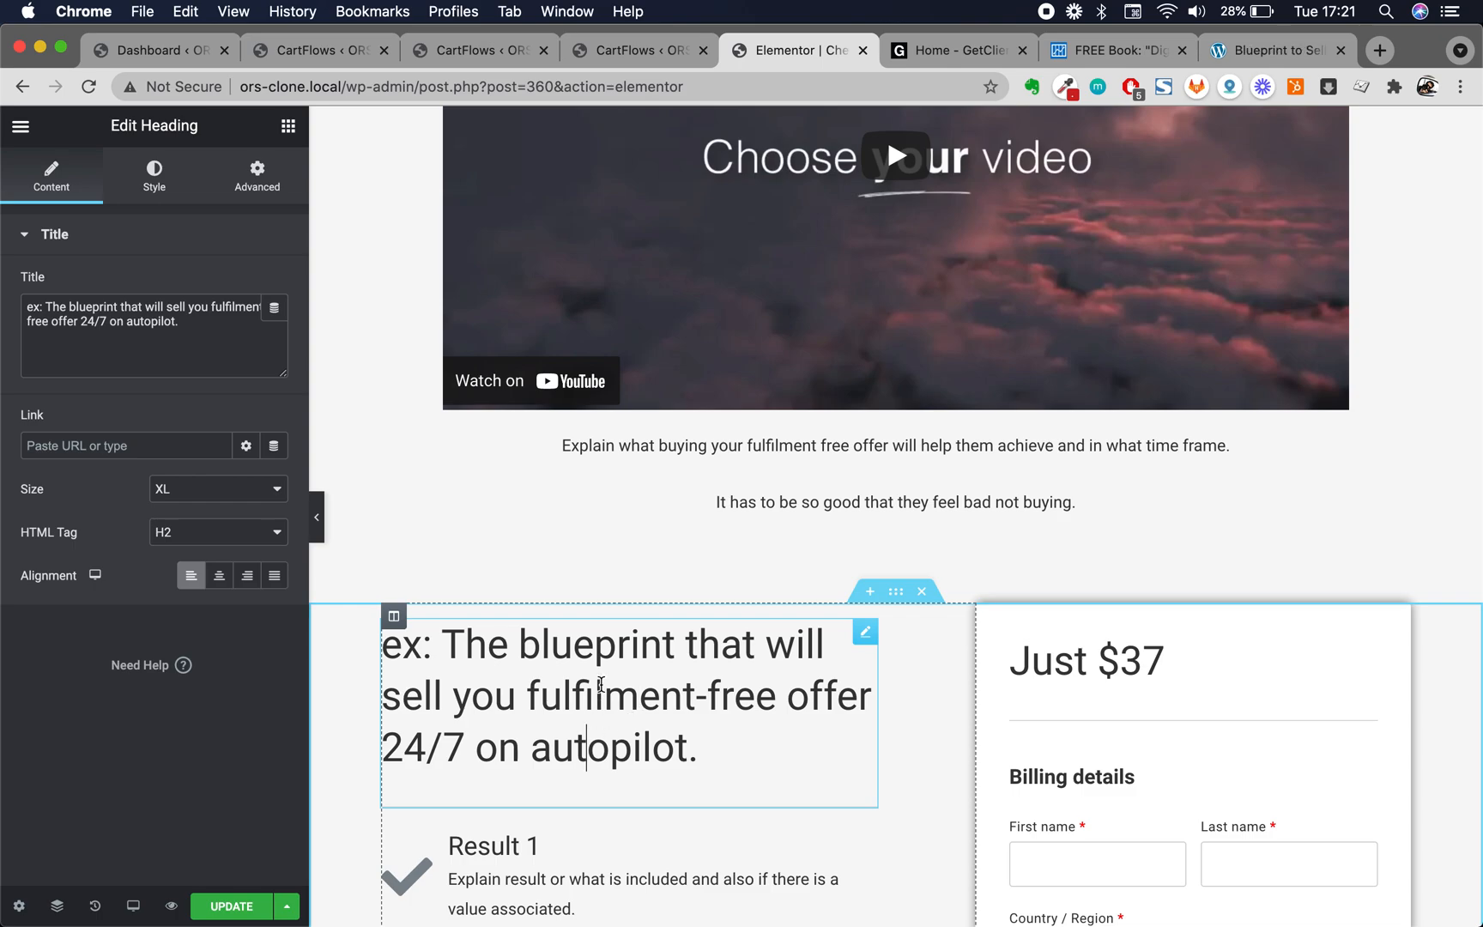
{"action": "left_click", "coordinate": [474, 662]}
{"action": "scroll", "coordinate": [607, 691], "scroll_direction": "down", "scroll_amount": 2}
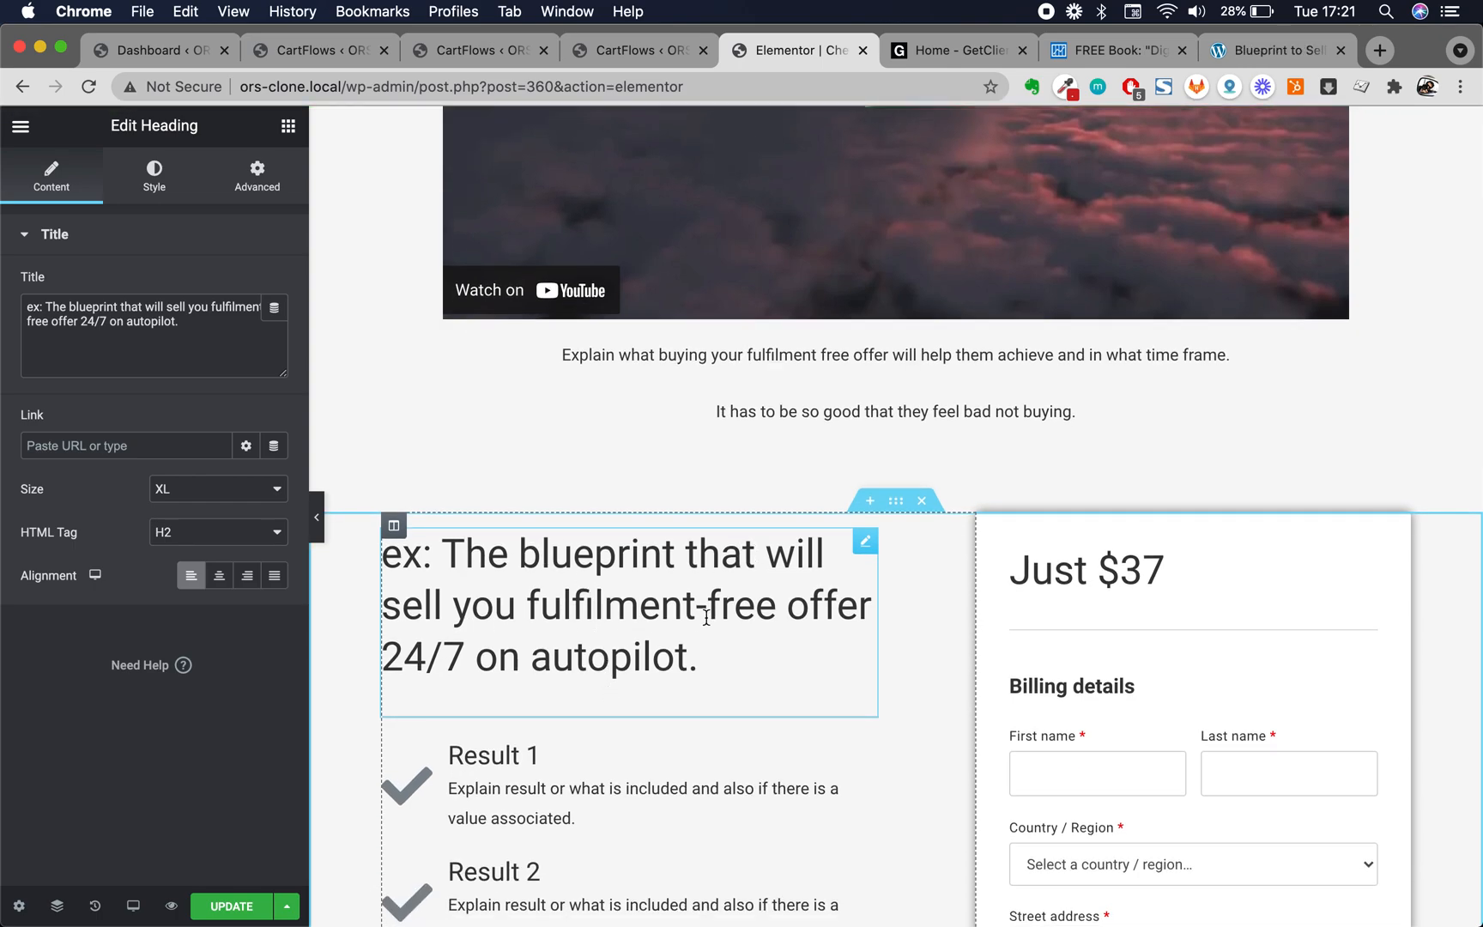
{"action": "left_click", "coordinate": [611, 659]}
{"action": "scroll", "coordinate": [601, 665], "scroll_direction": "down", "scroll_amount": 3}
{"action": "scroll", "coordinate": [735, 735], "scroll_direction": "down", "scroll_amount": 4}
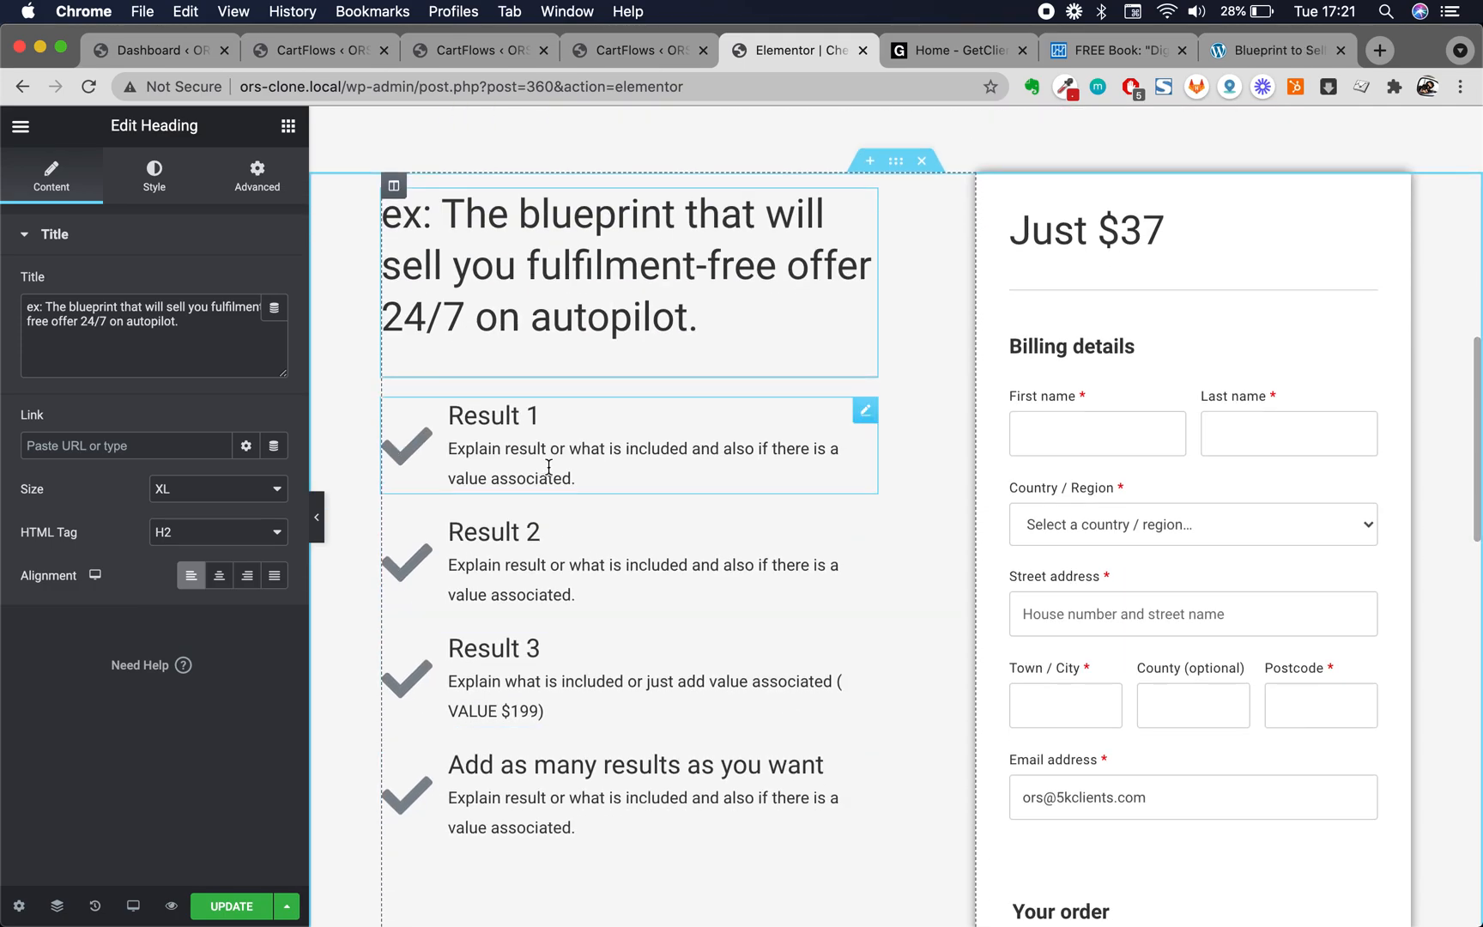
Review the Result 1, Result 2 and Result 3 icon boxes, highlighting the value note in Result 3's description
{"action": "left_click", "coordinate": [549, 451]}
{"action": "left_click", "coordinate": [544, 540]}
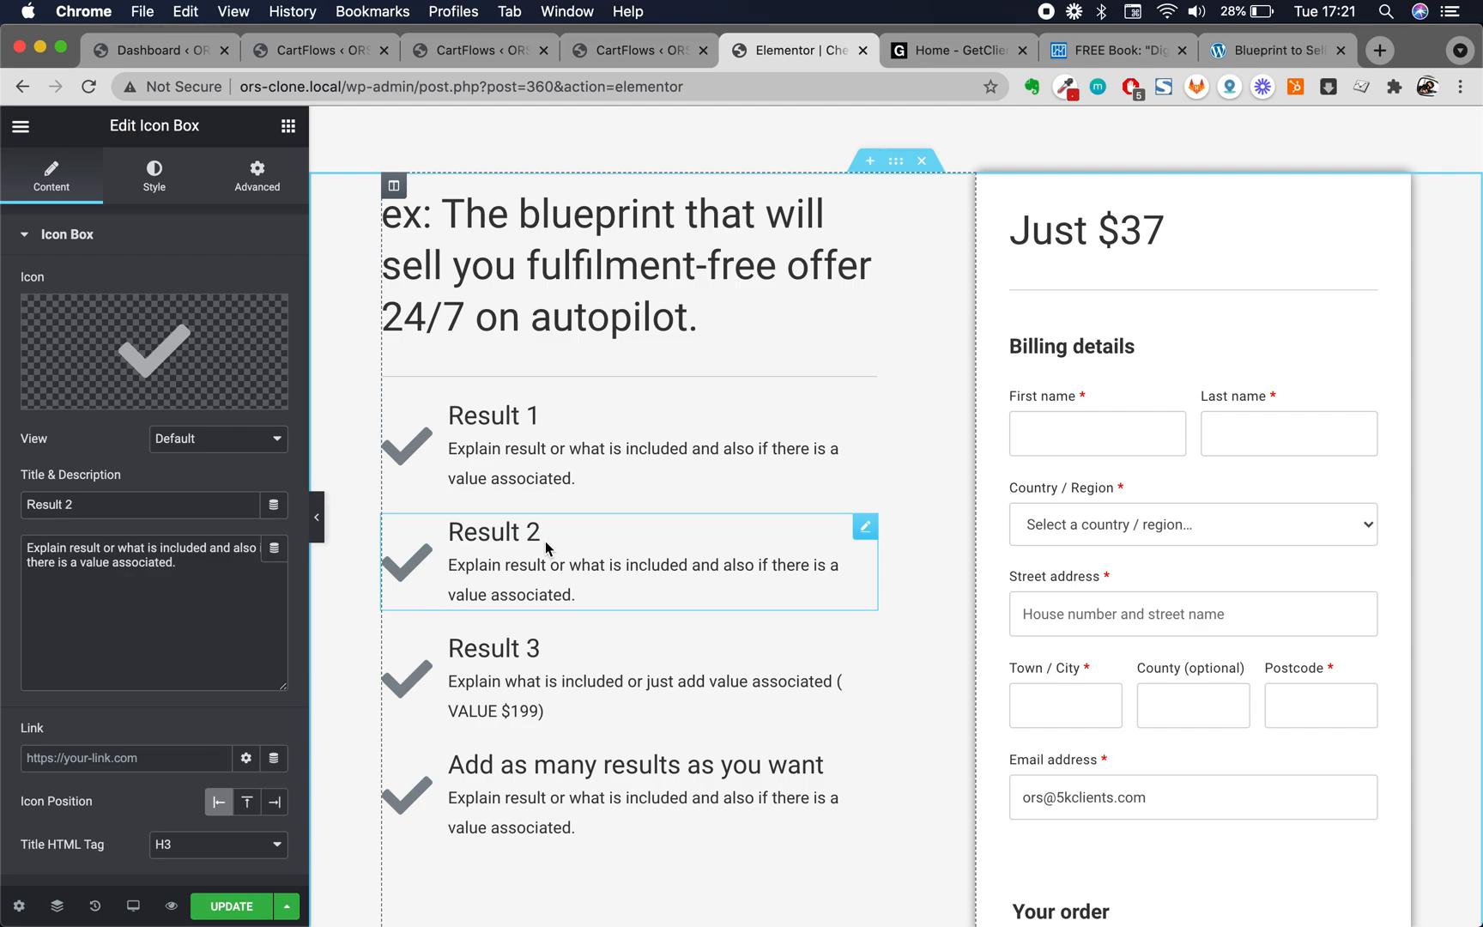
{"action": "left_click", "coordinate": [606, 666]}
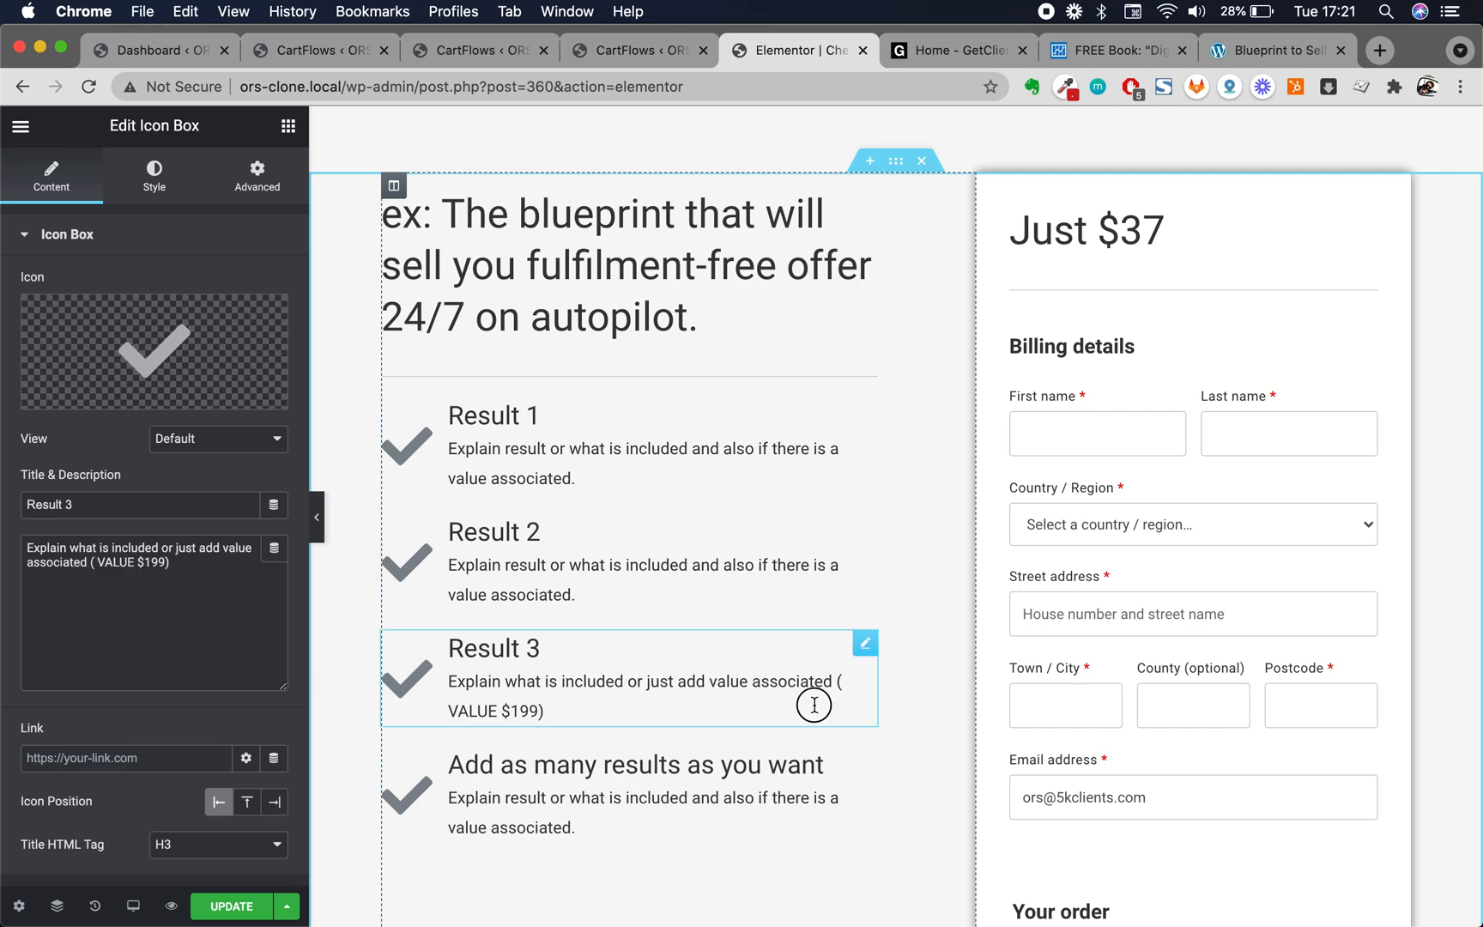
{"action": "left_click_drag", "start_coordinate": [811, 704], "coordinate": [831, 685]}
{"action": "left_click", "coordinate": [548, 710]}
{"action": "left_click_drag", "start_coordinate": [804, 697], "coordinate": [831, 682]}
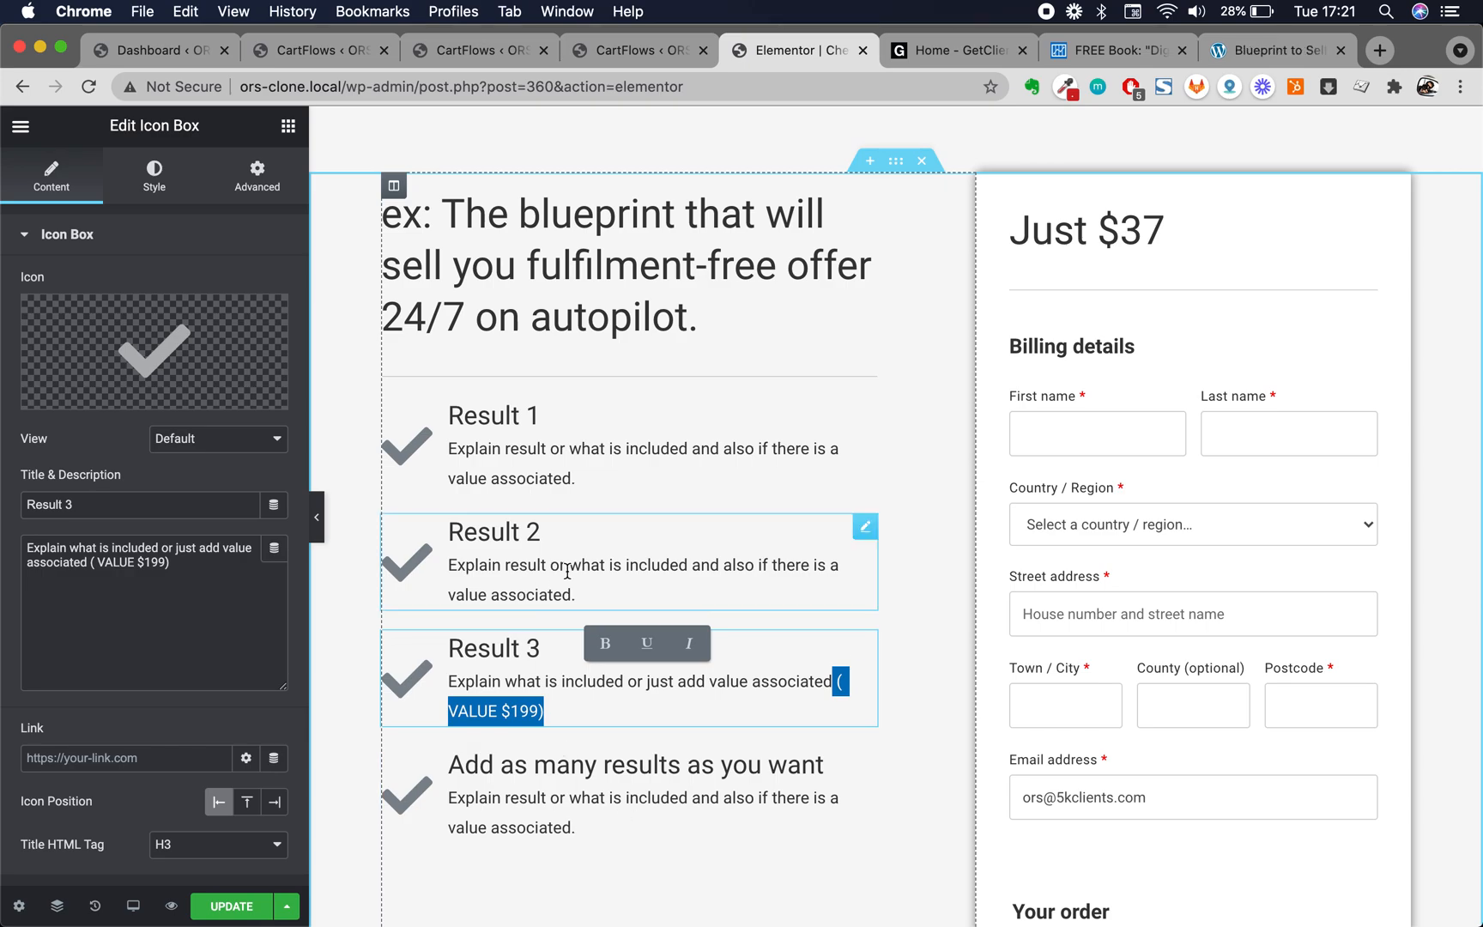
{"action": "scroll", "coordinate": [730, 686], "scroll_direction": "down", "scroll_amount": 3}
{"action": "scroll", "coordinate": [854, 807], "scroll_direction": "up", "scroll_amount": 2}
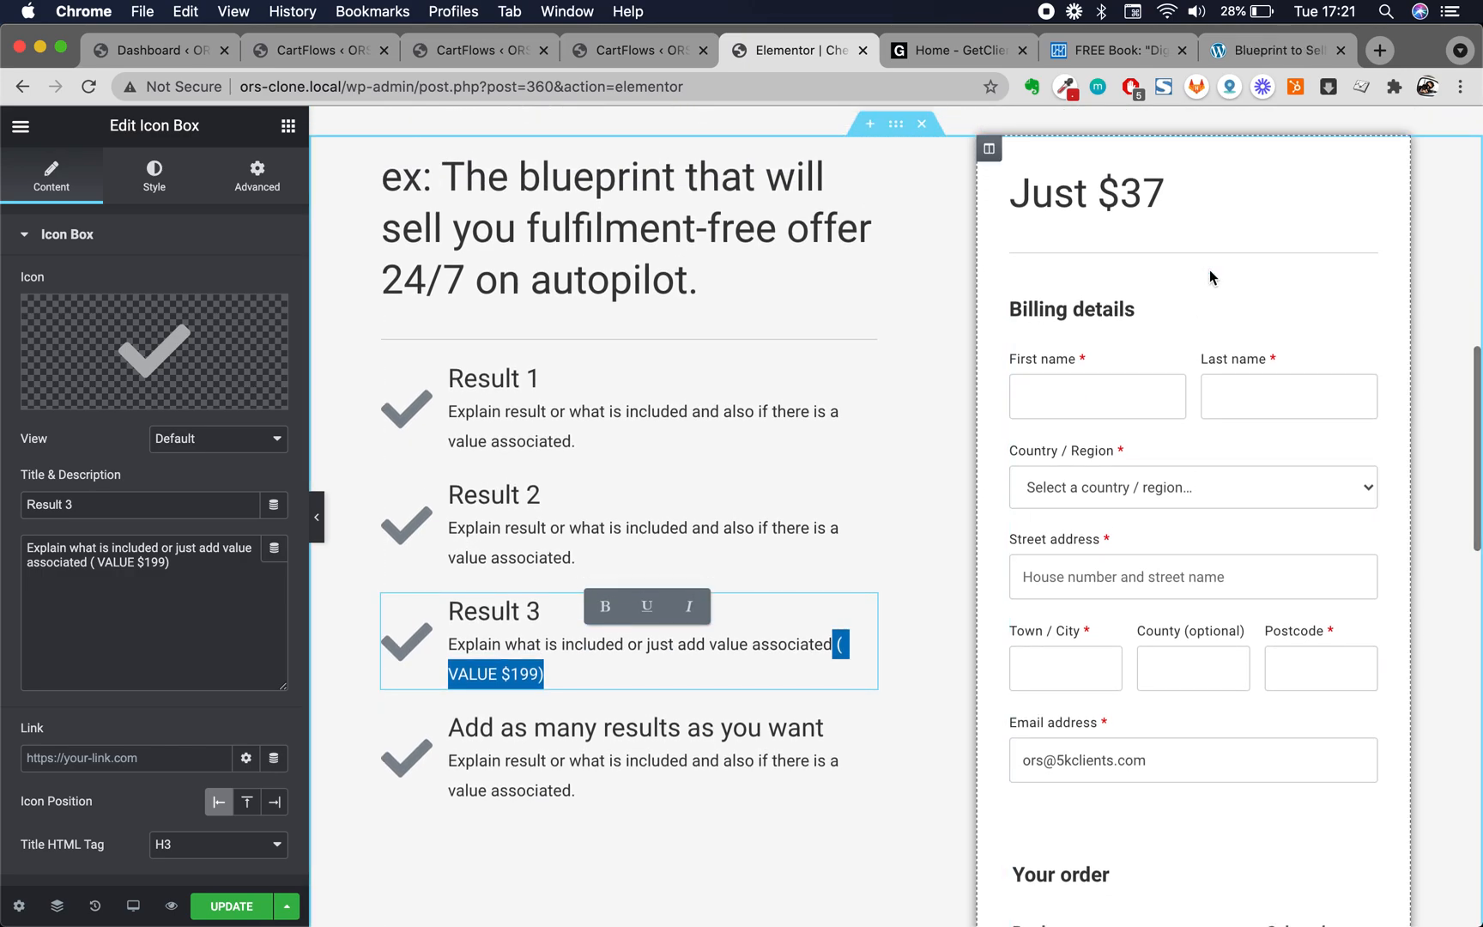
Inspect the price heading and the checkout form beneath it, from the billing fields to the order summary
{"action": "left_click", "coordinate": [1116, 173]}
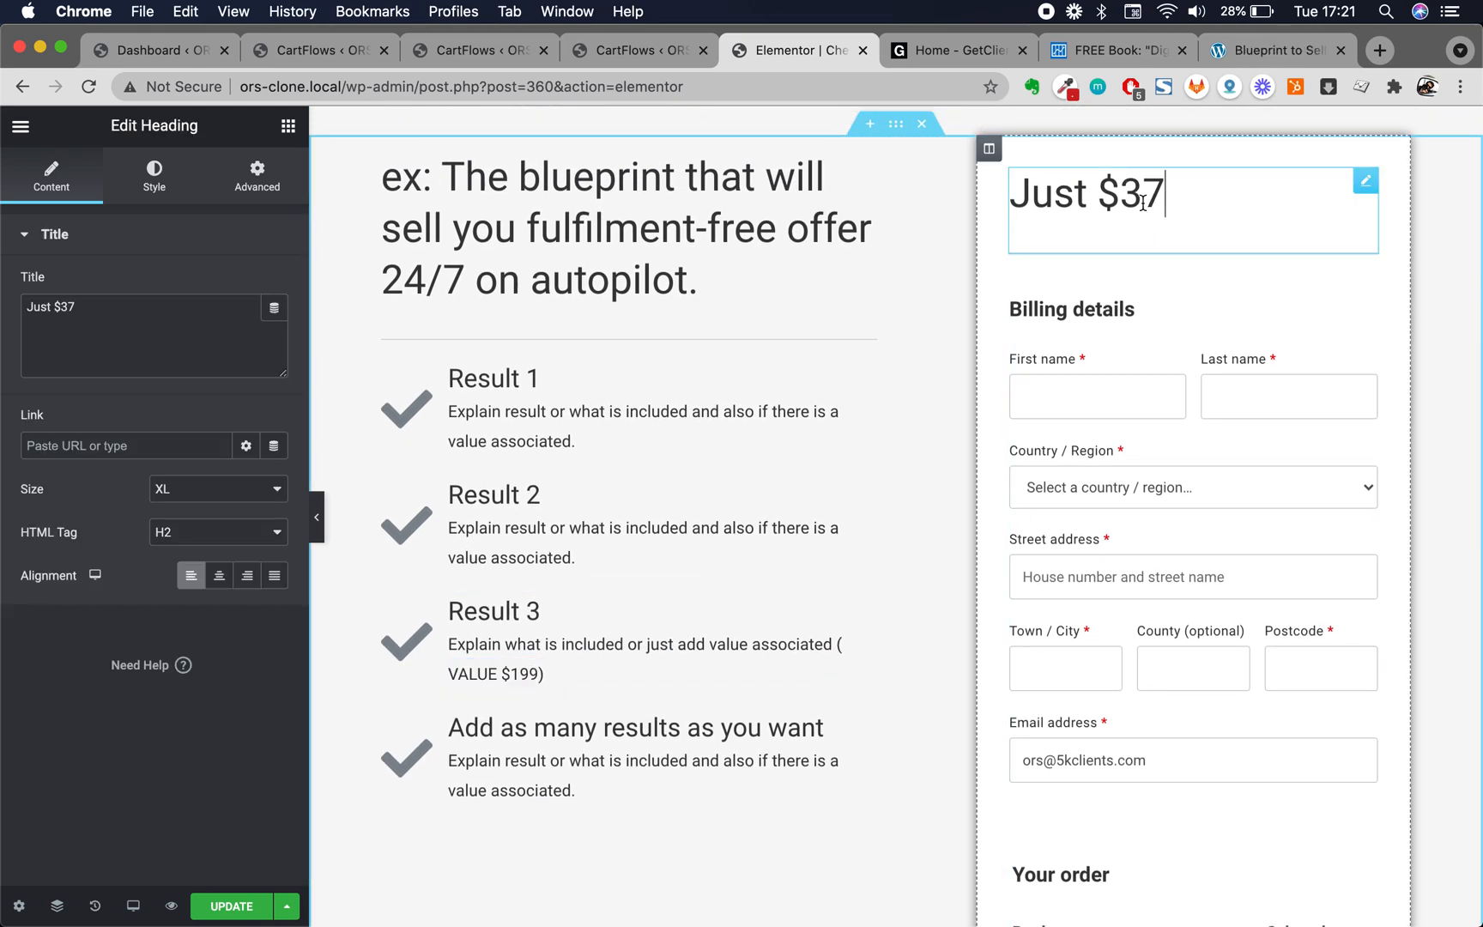
{"action": "left_click", "coordinate": [1205, 516]}
{"action": "scroll", "coordinate": [1205, 516], "scroll_direction": "down", "scroll_amount": 5}
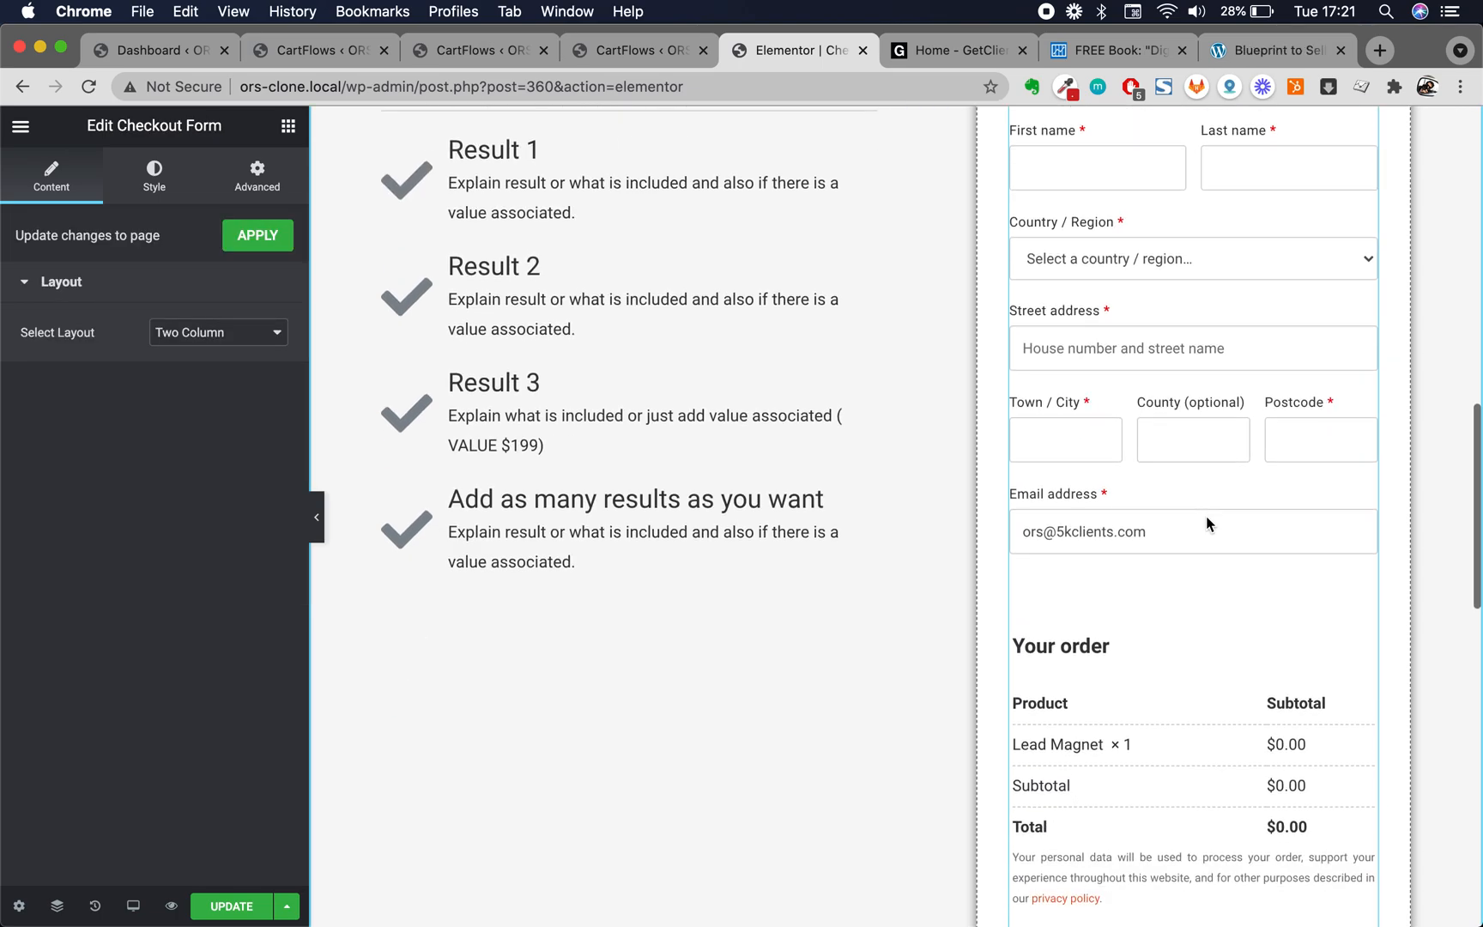
{"action": "scroll", "coordinate": [1184, 761], "scroll_direction": "up", "scroll_amount": 3}
{"action": "scroll", "coordinate": [1210, 687], "scroll_direction": "down", "scroll_amount": 5}
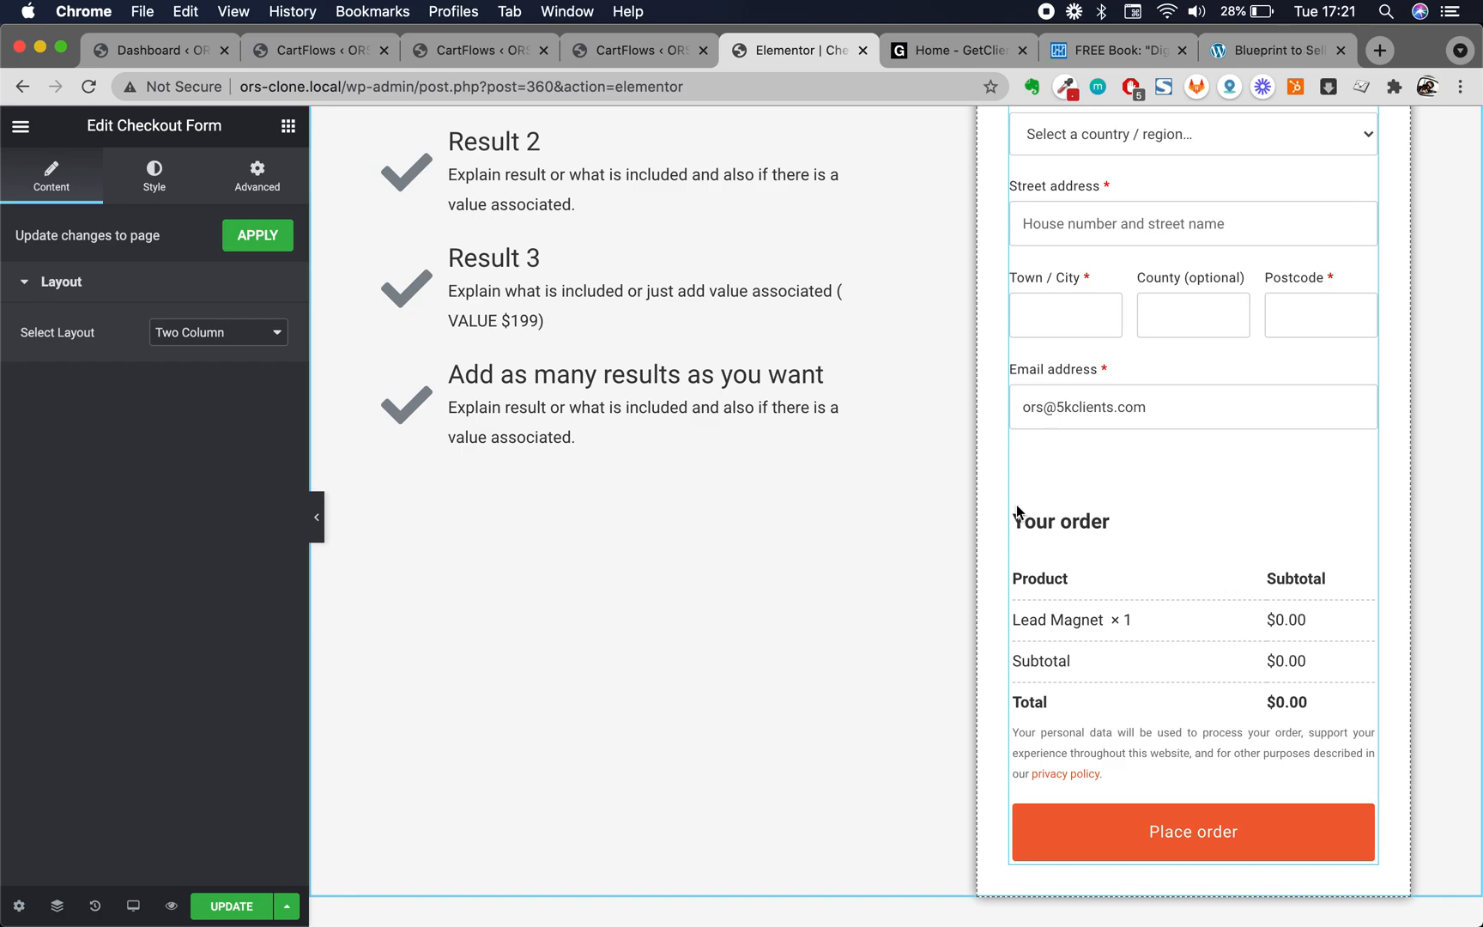
{"action": "scroll", "coordinate": [1016, 505], "scroll_direction": "up", "scroll_amount": 2}
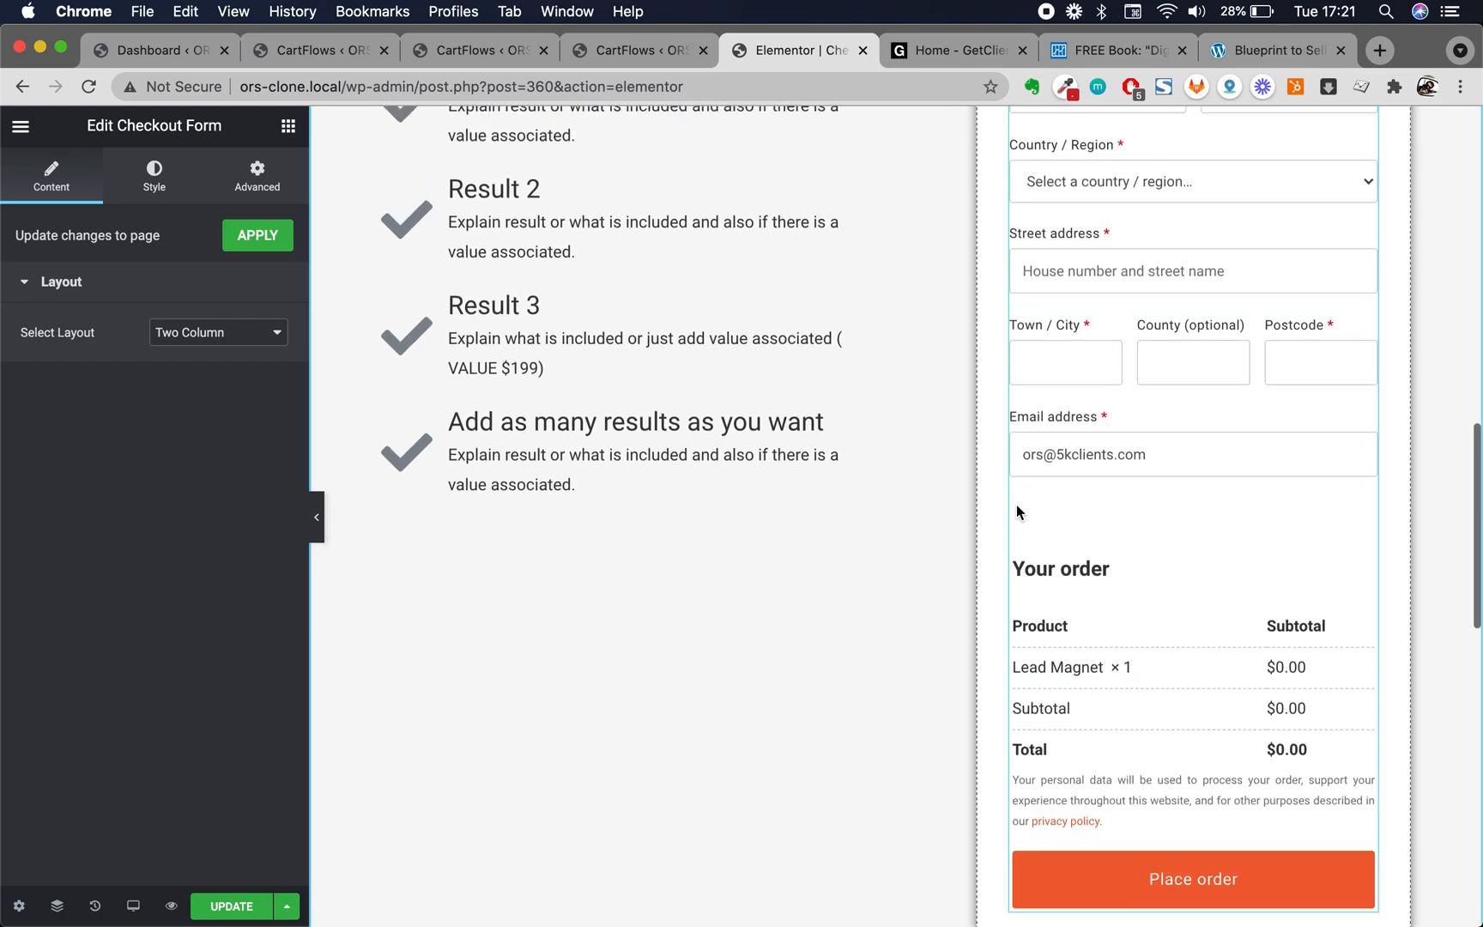
{"action": "scroll", "coordinate": [1284, 678], "scroll_direction": "down", "scroll_amount": 1}
{"action": "left_click_drag", "start_coordinate": [1274, 632], "coordinate": [1176, 418]}
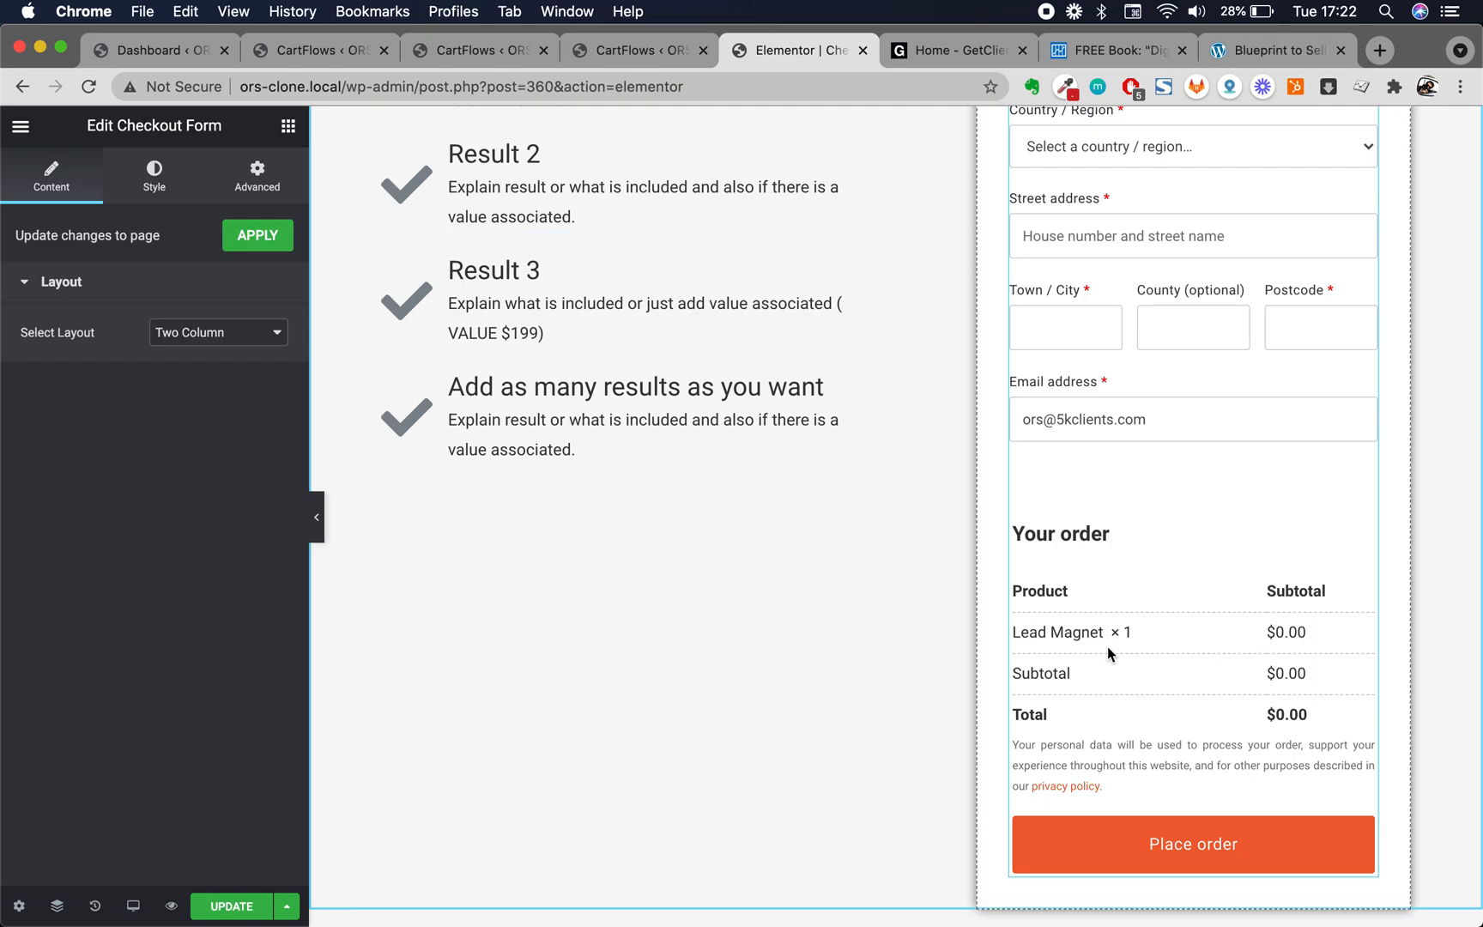
Compare the "Just $37" price heading with the product and subtotal shown in the order summary
{"action": "scroll", "coordinate": [1149, 636], "scroll_direction": "up", "scroll_amount": 6}
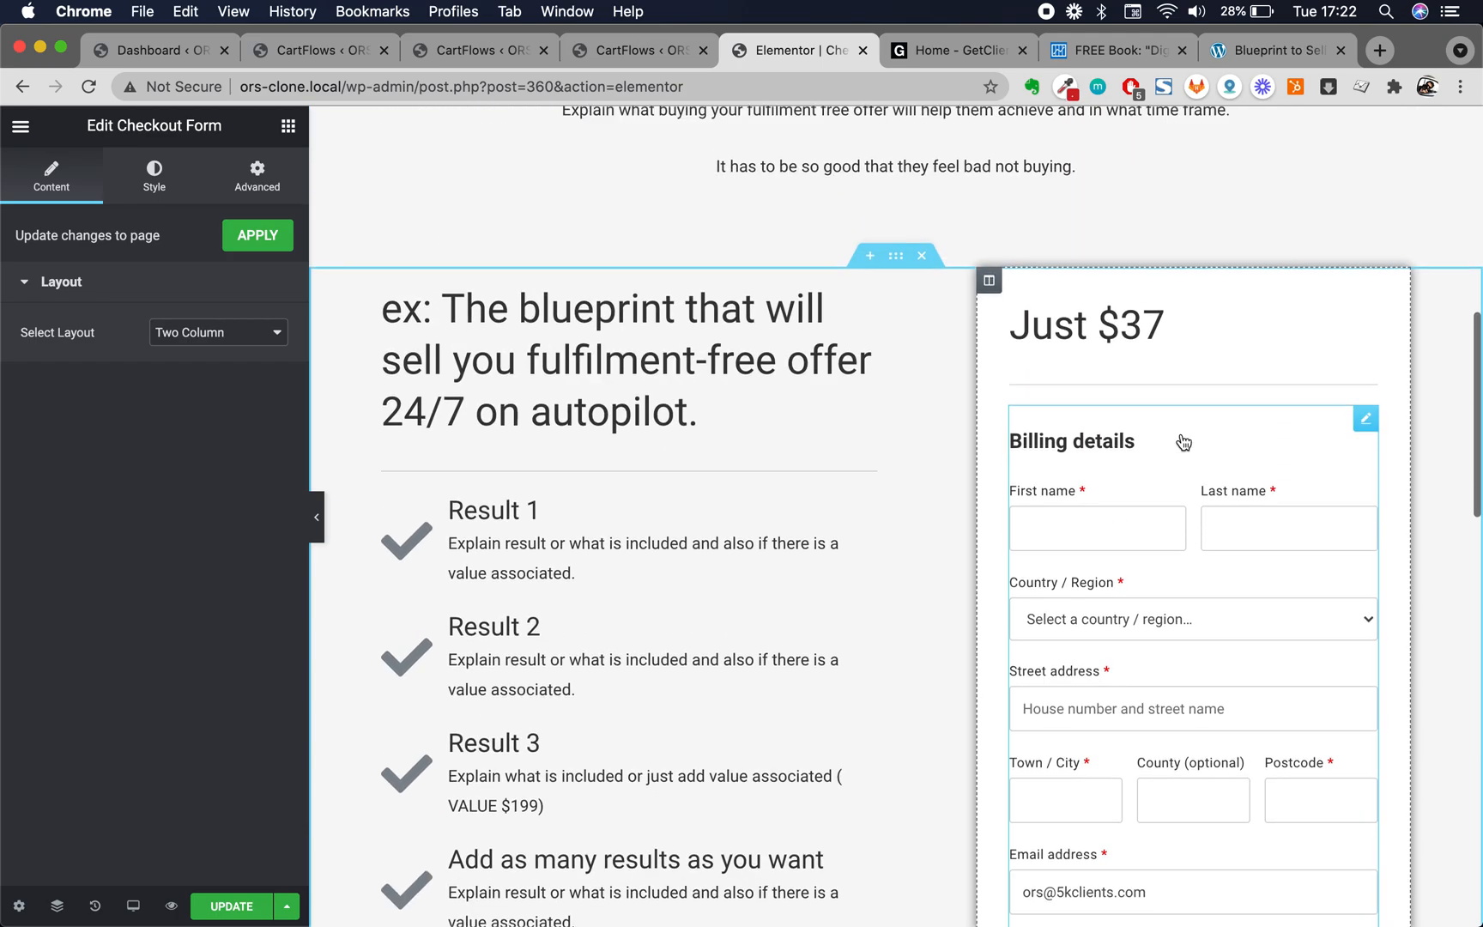
{"action": "double_click", "coordinate": [1107, 328]}
{"action": "double_click", "coordinate": [1124, 328]}
{"action": "scroll", "coordinate": [1244, 807], "scroll_direction": "down", "scroll_amount": 6}
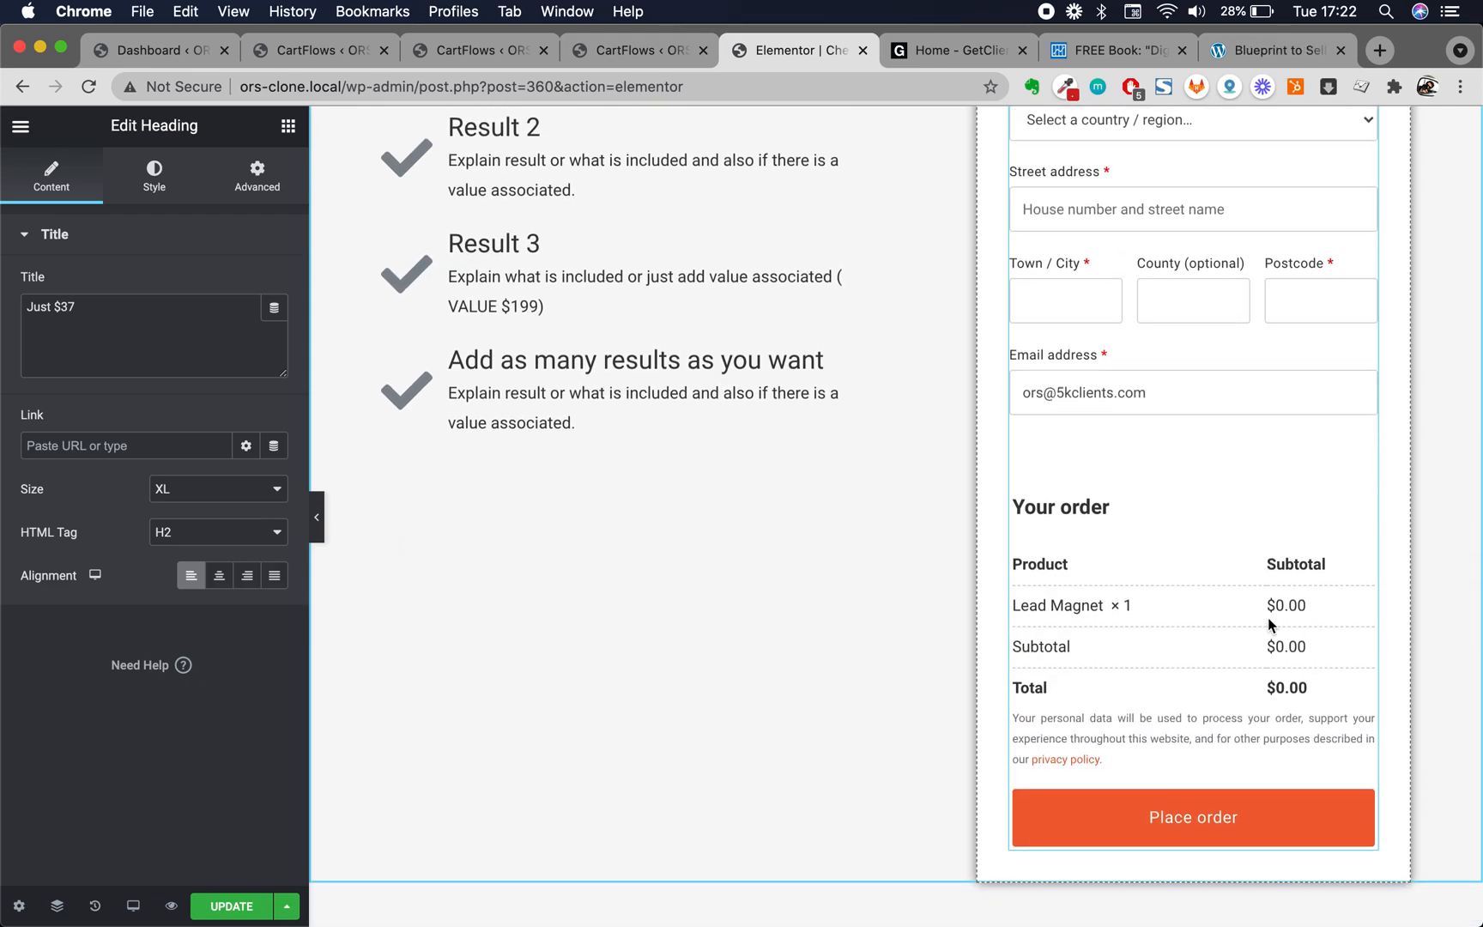
Look over the billing details form beneath the price heading and open the Checkout Form widget's settings
{"action": "scroll", "coordinate": [1270, 624], "scroll_direction": "up", "scroll_amount": 4}
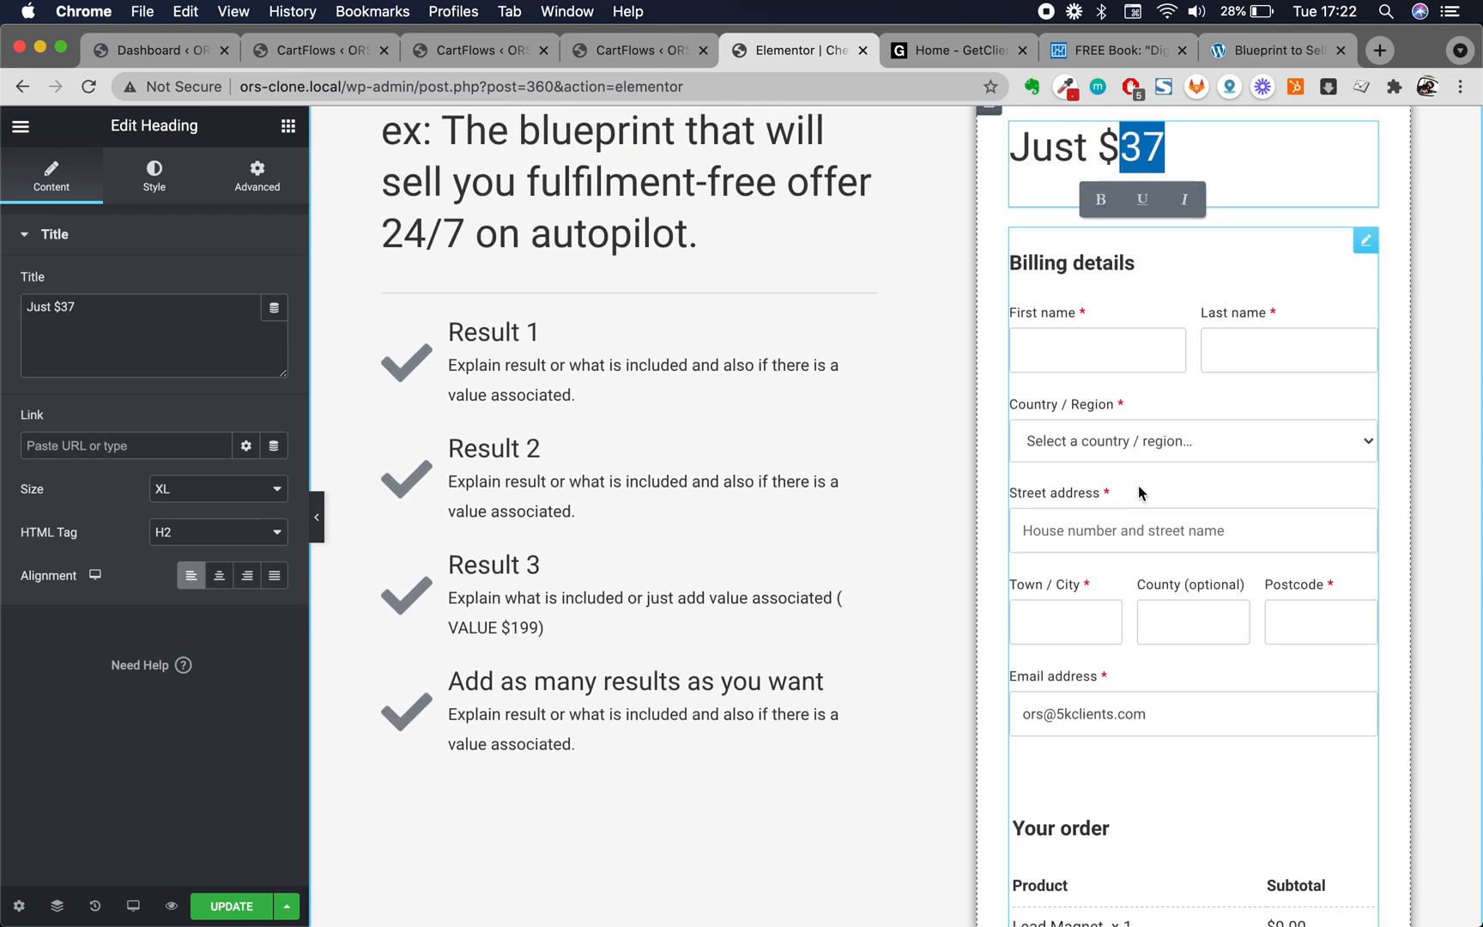
{"action": "scroll", "coordinate": [1145, 442], "scroll_direction": "down", "scroll_amount": 2}
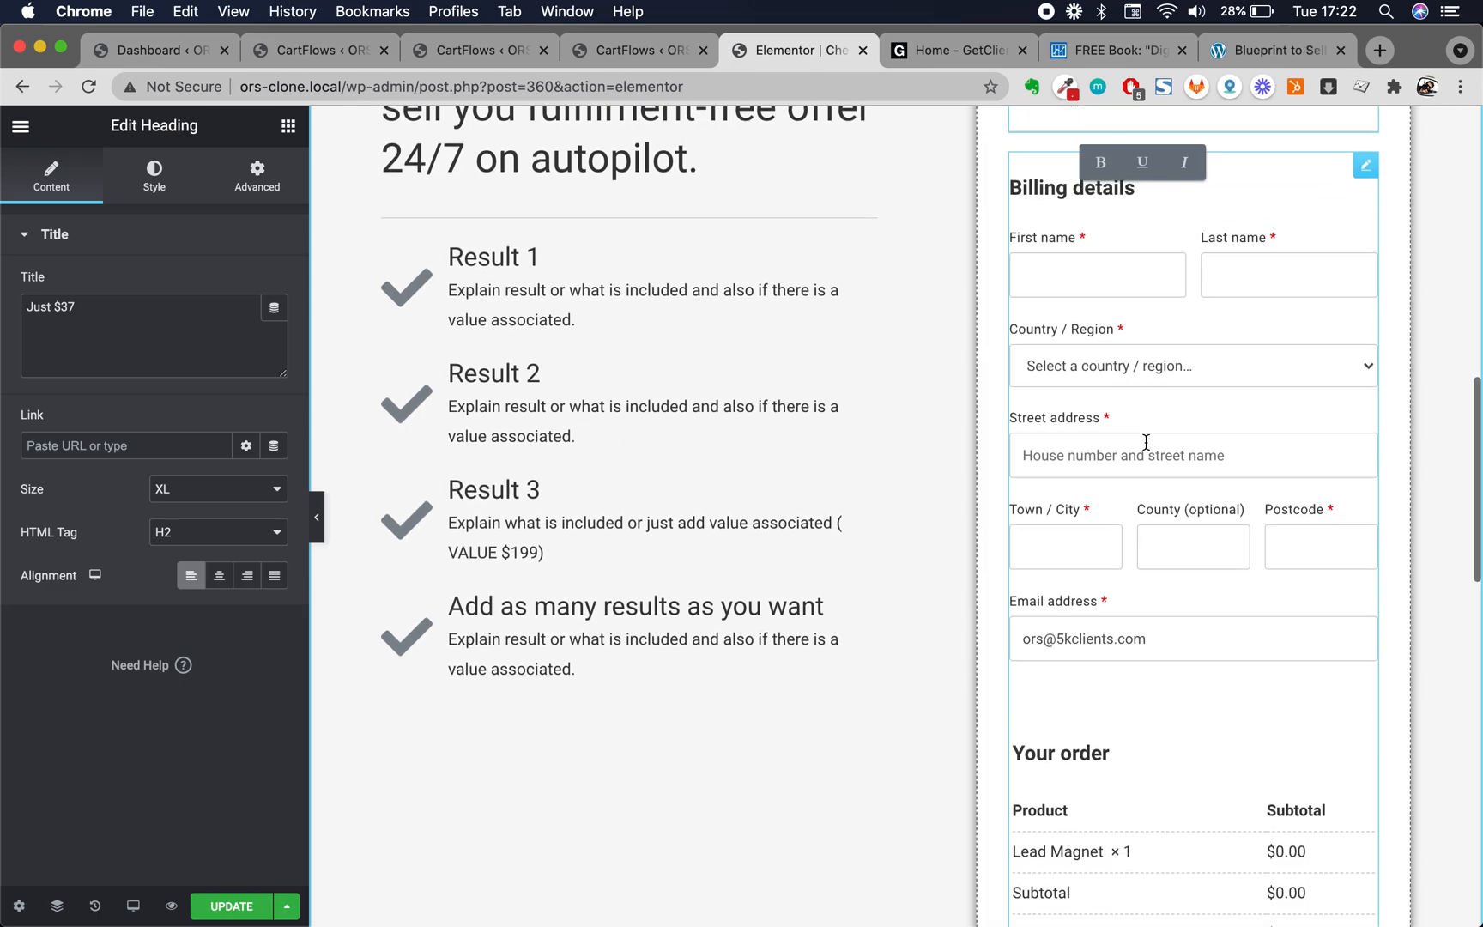
{"action": "scroll", "coordinate": [1146, 442], "scroll_direction": "up", "scroll_amount": 3}
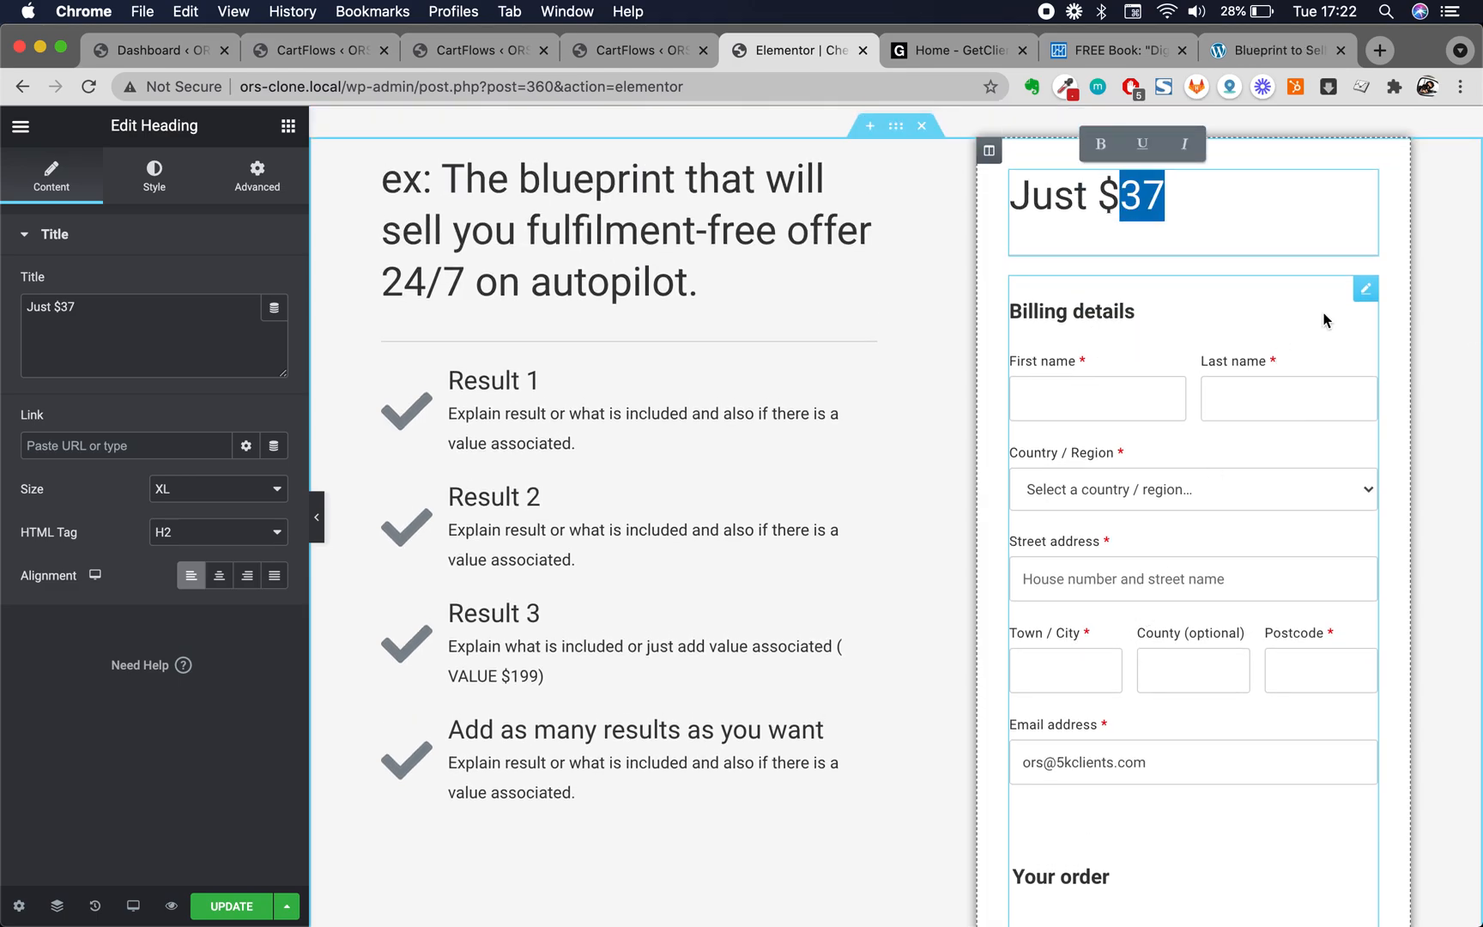
{"action": "left_click", "coordinate": [1364, 289]}
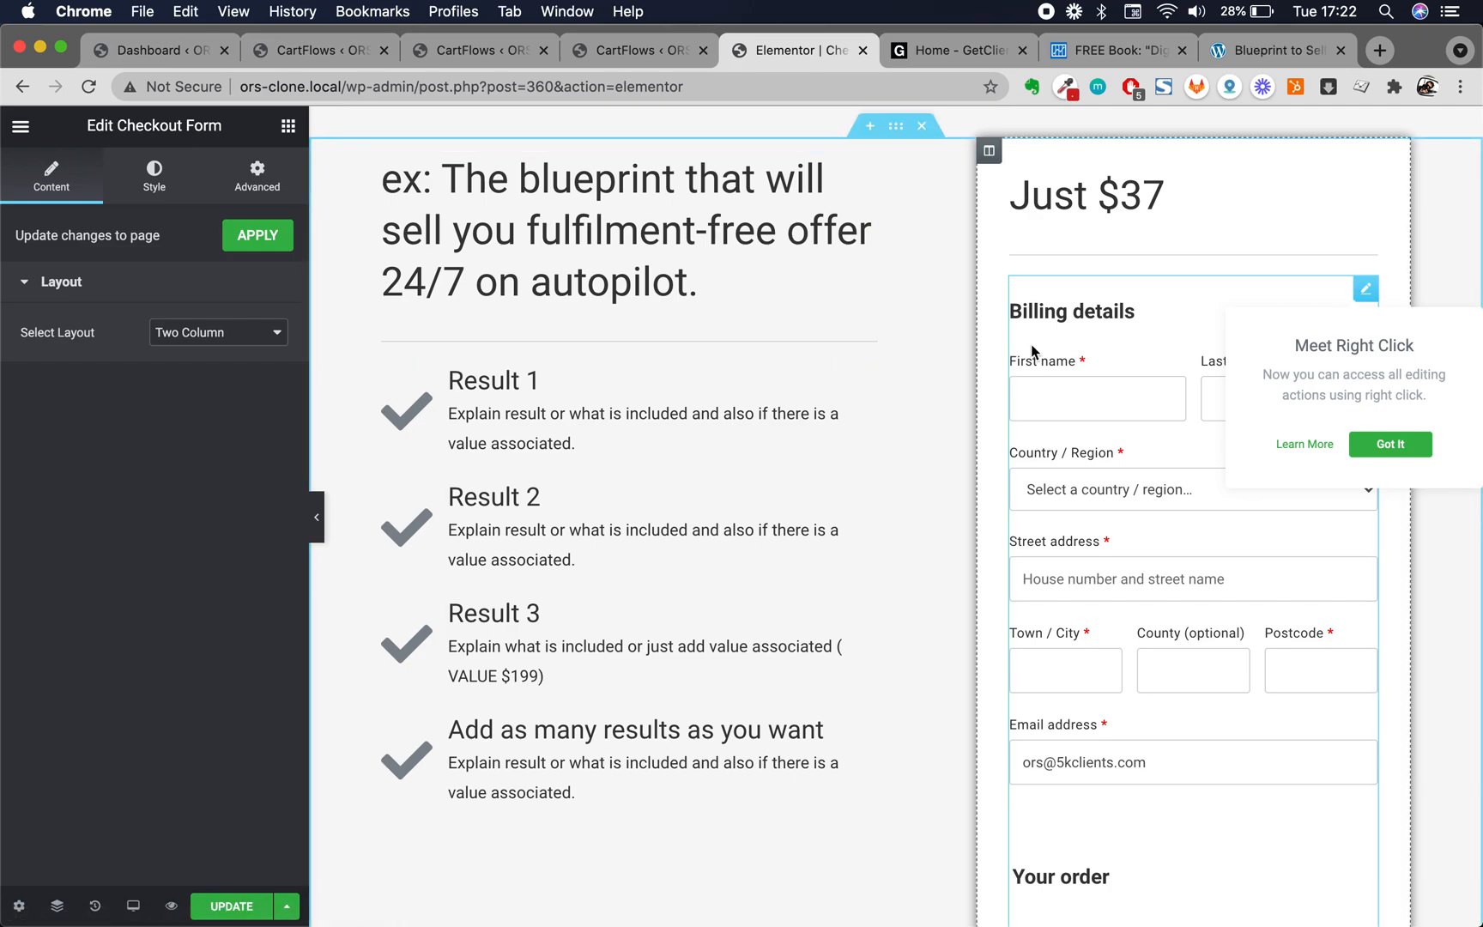
Search the widget library for "check" to locate the Checkout Form widget
{"action": "scroll", "coordinate": [1051, 420], "scroll_direction": "up", "scroll_amount": 5}
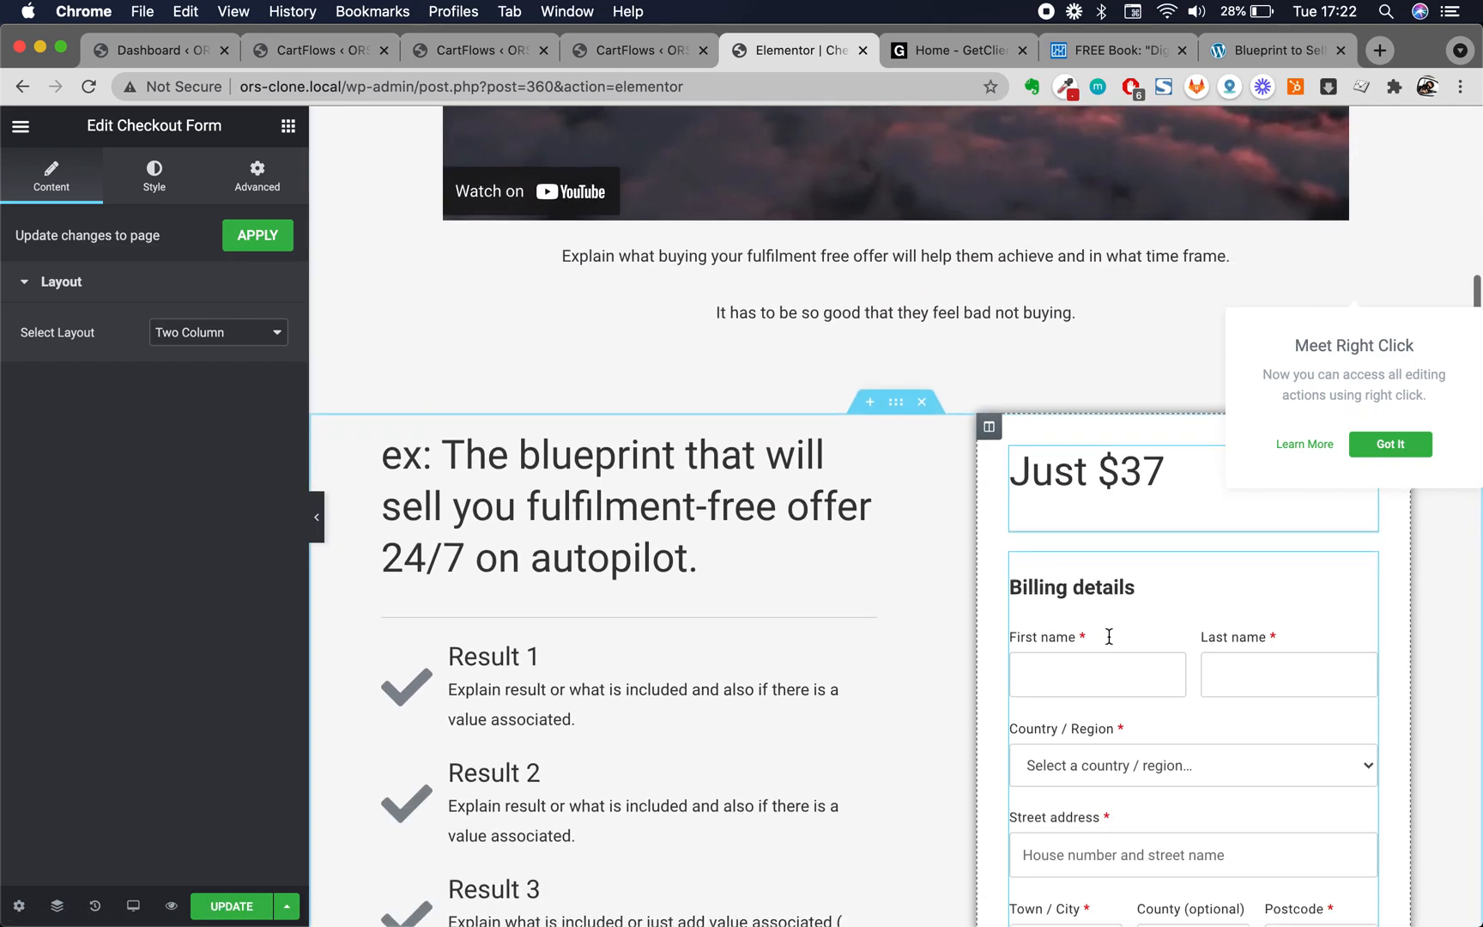
{"action": "left_click", "coordinate": [288, 129]}
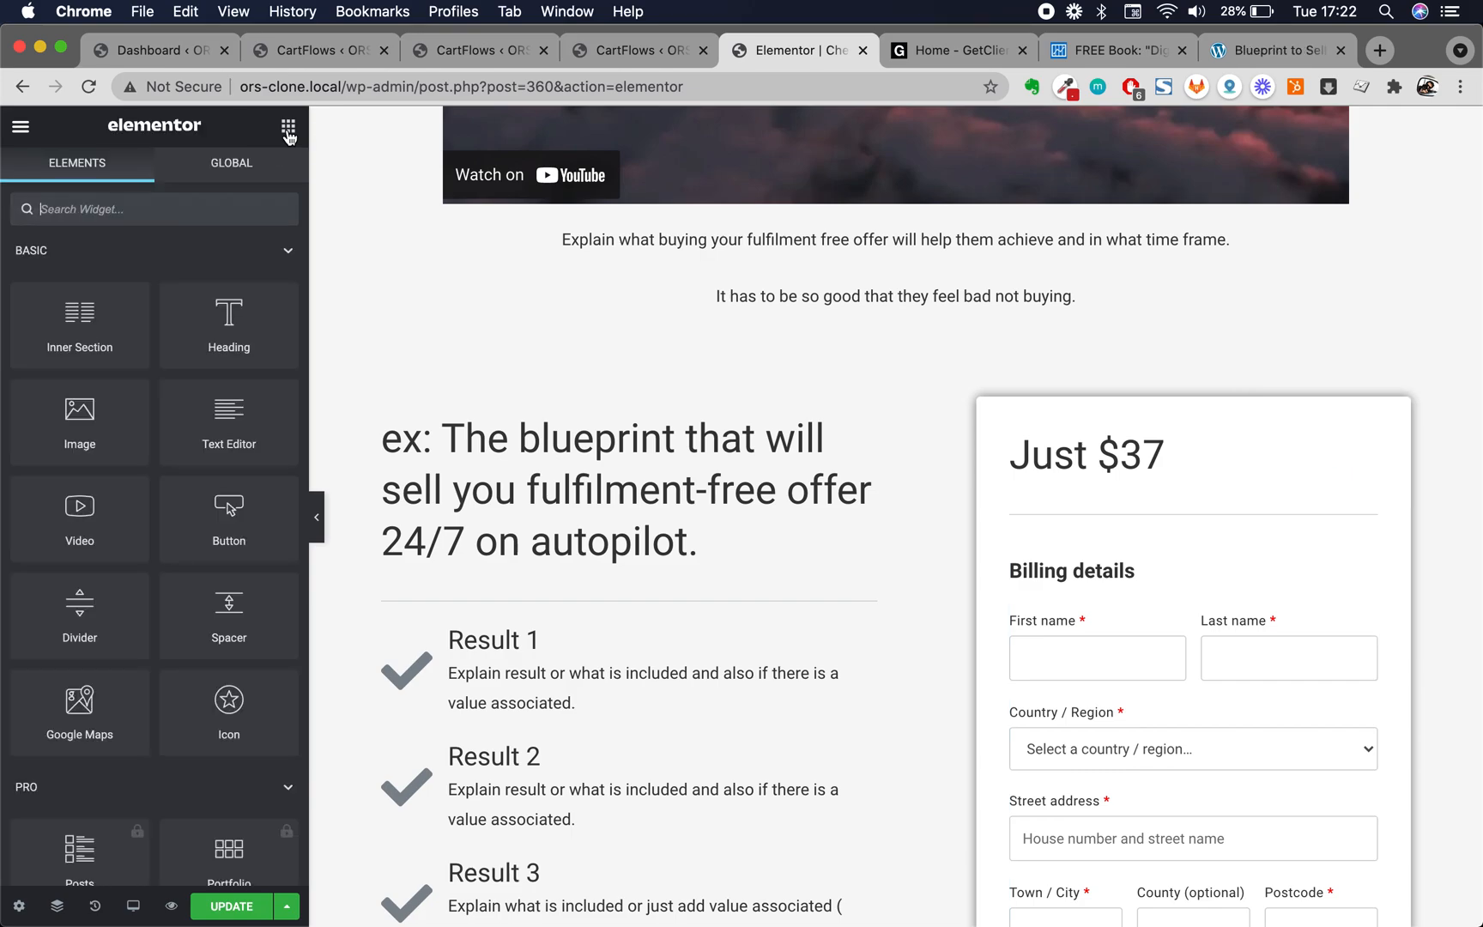
{"action": "type", "text": "check"}
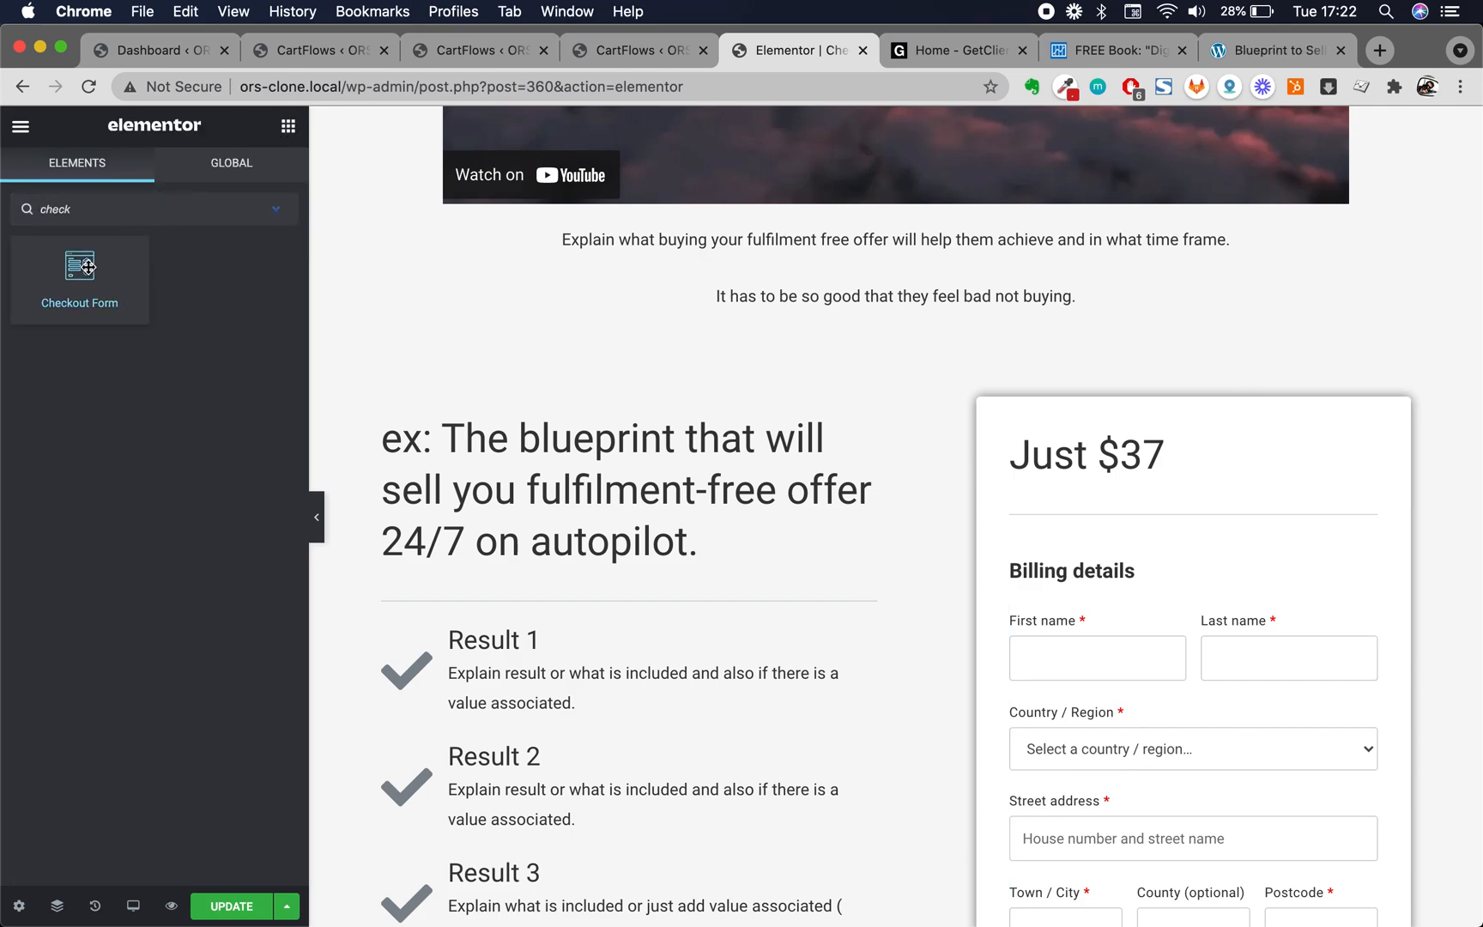
Reopen the Checkout Form's settings, view its style options and keep the layout set to Two Column
{"action": "scroll", "coordinate": [1027, 562], "scroll_direction": "down", "scroll_amount": 5}
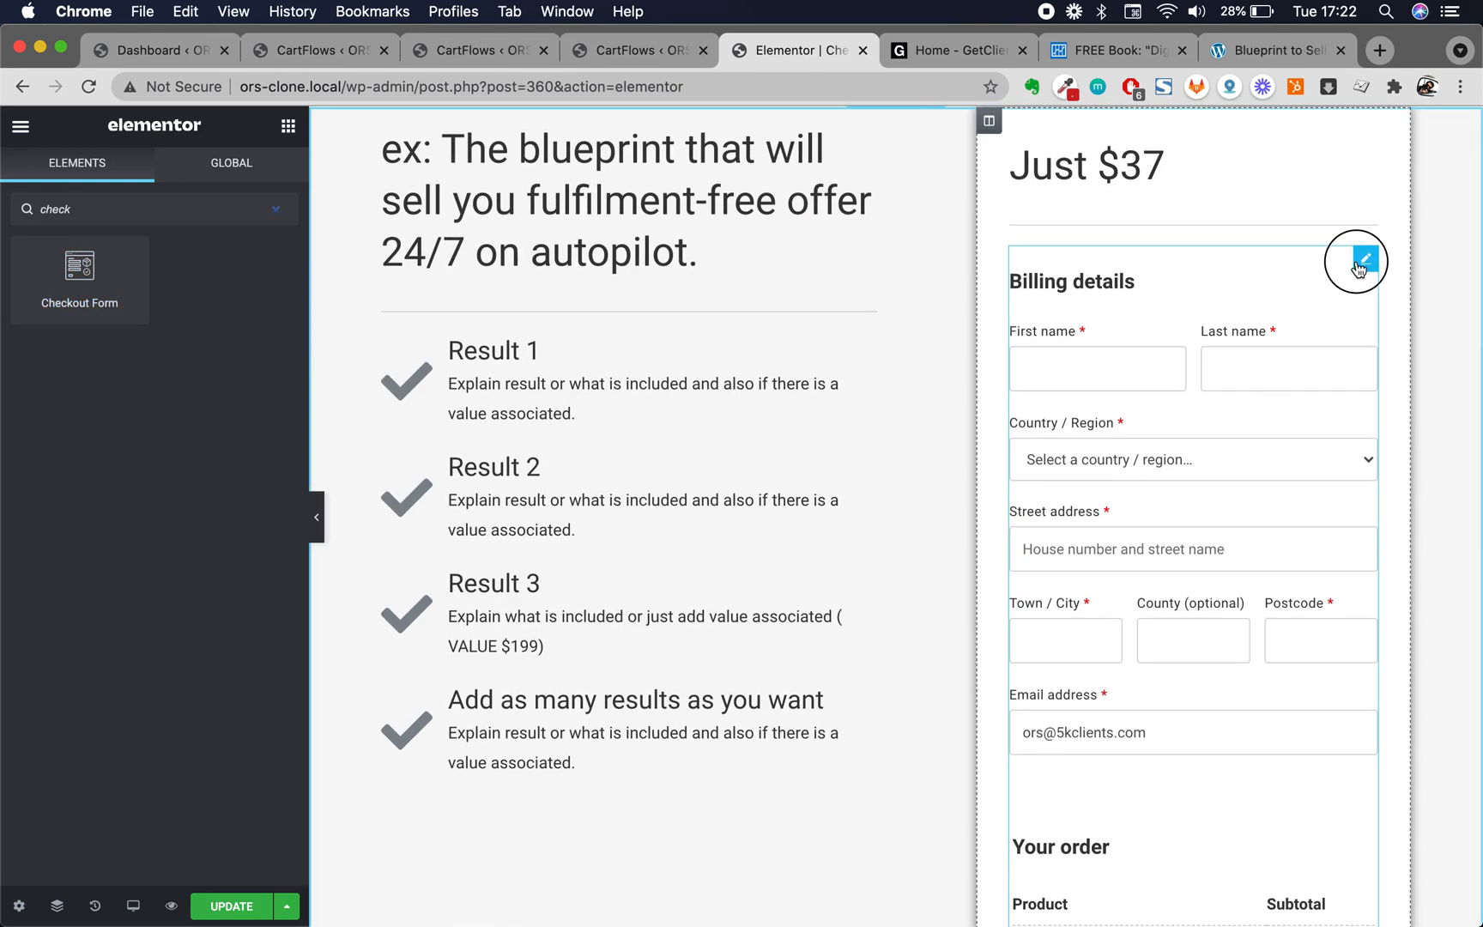
{"action": "left_click", "coordinate": [1364, 257]}
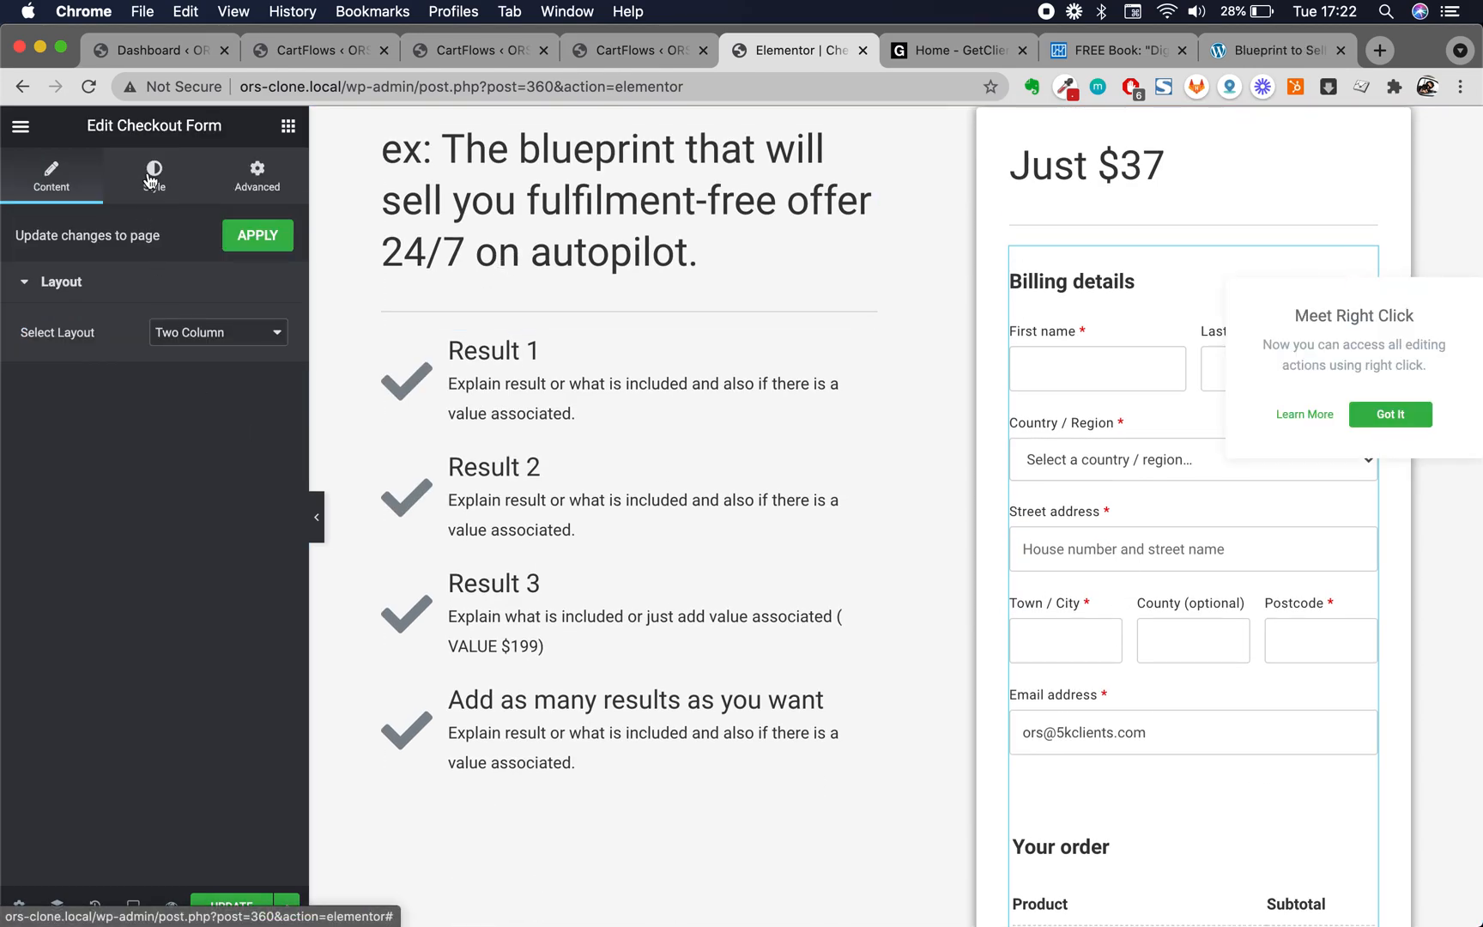
{"action": "left_click", "coordinate": [154, 176]}
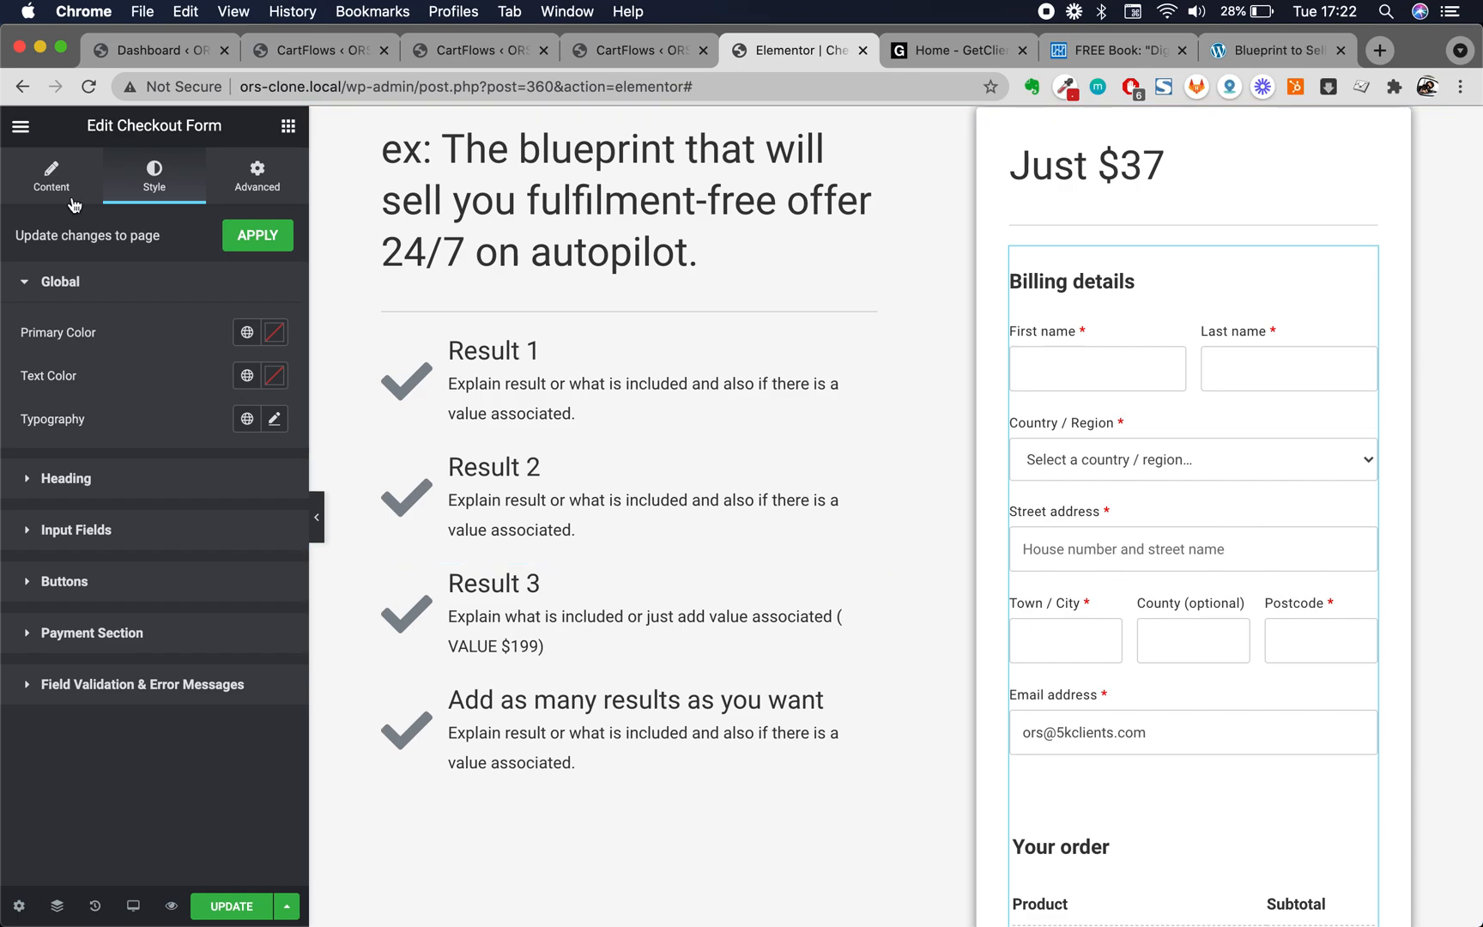
{"action": "left_click", "coordinate": [53, 181]}
{"action": "left_click", "coordinate": [244, 335]}
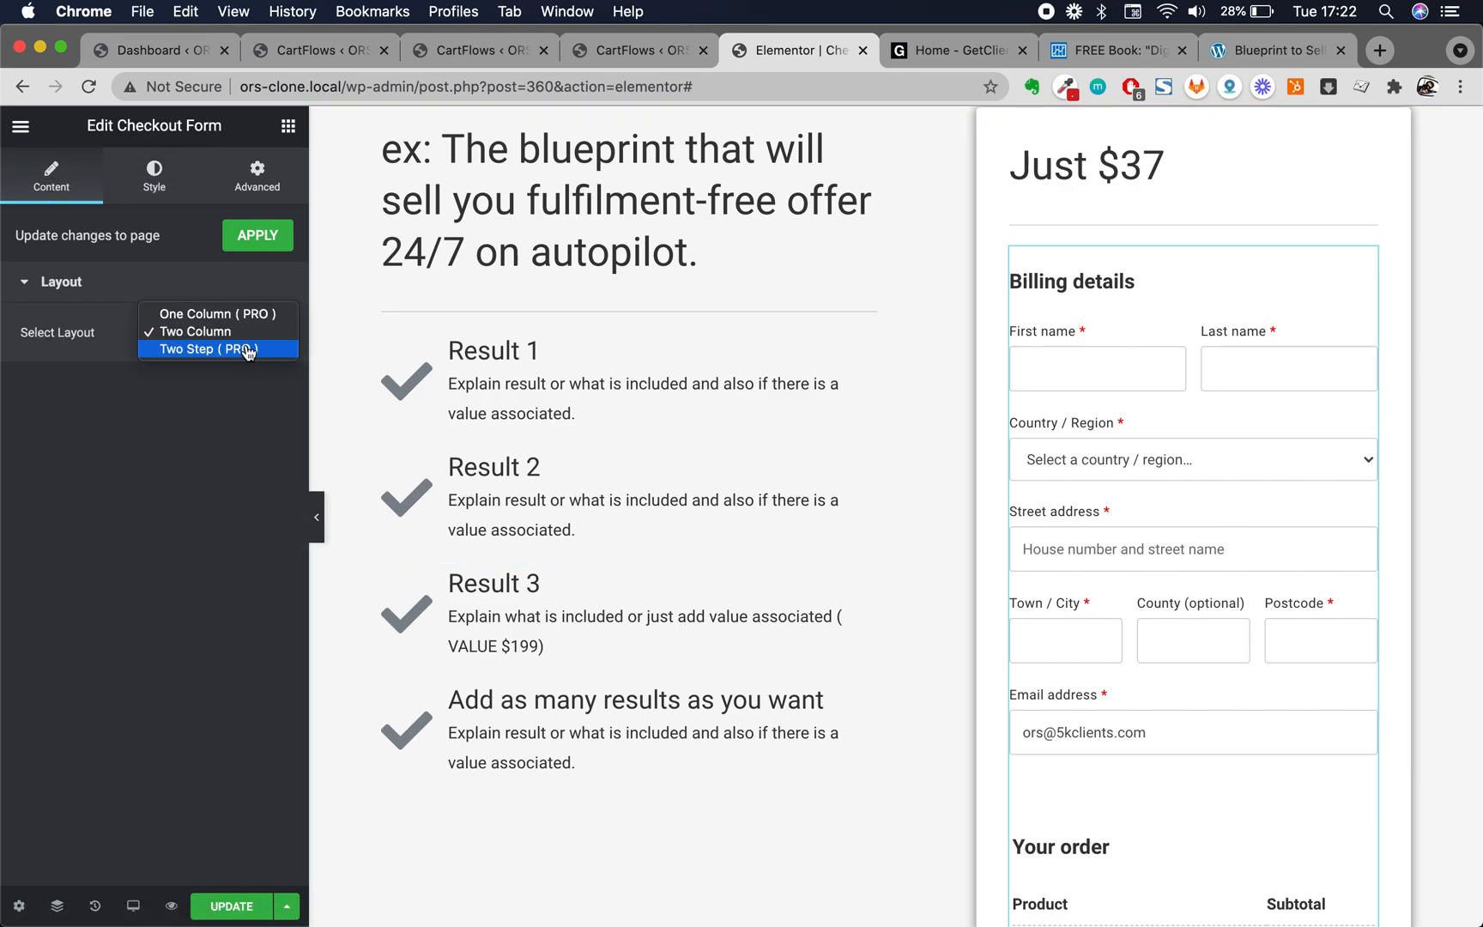
{"action": "left_click", "coordinate": [179, 331]}
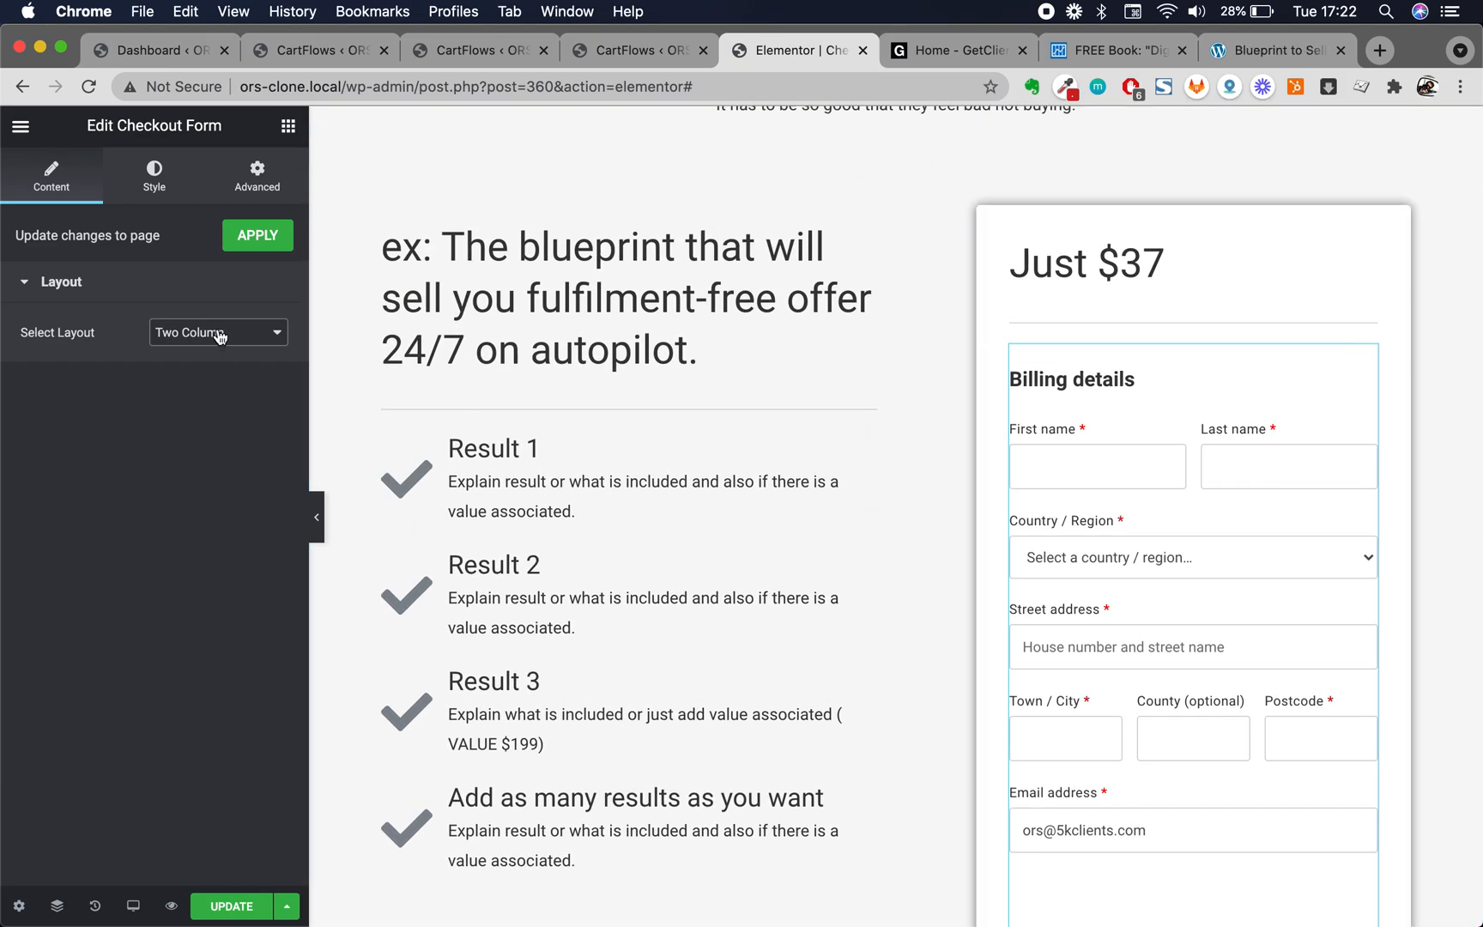
Review the One Column (PRO) and Two Step (PRO) layout choices without changing the Checkout Form's layout
{"action": "left_click", "coordinate": [216, 334]}
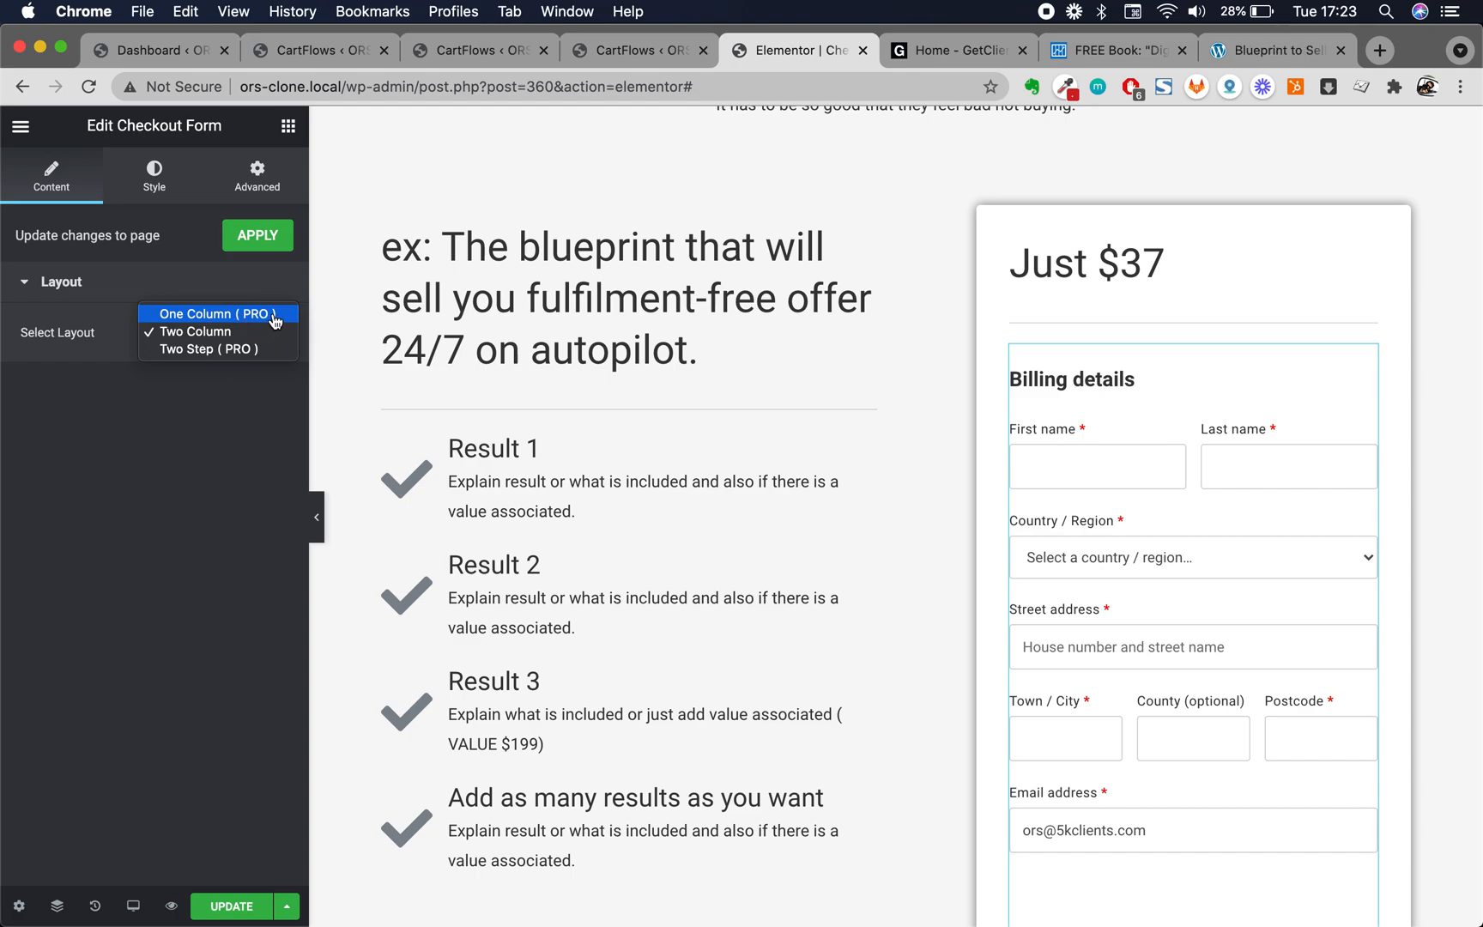
{"action": "left_click", "coordinate": [165, 584]}
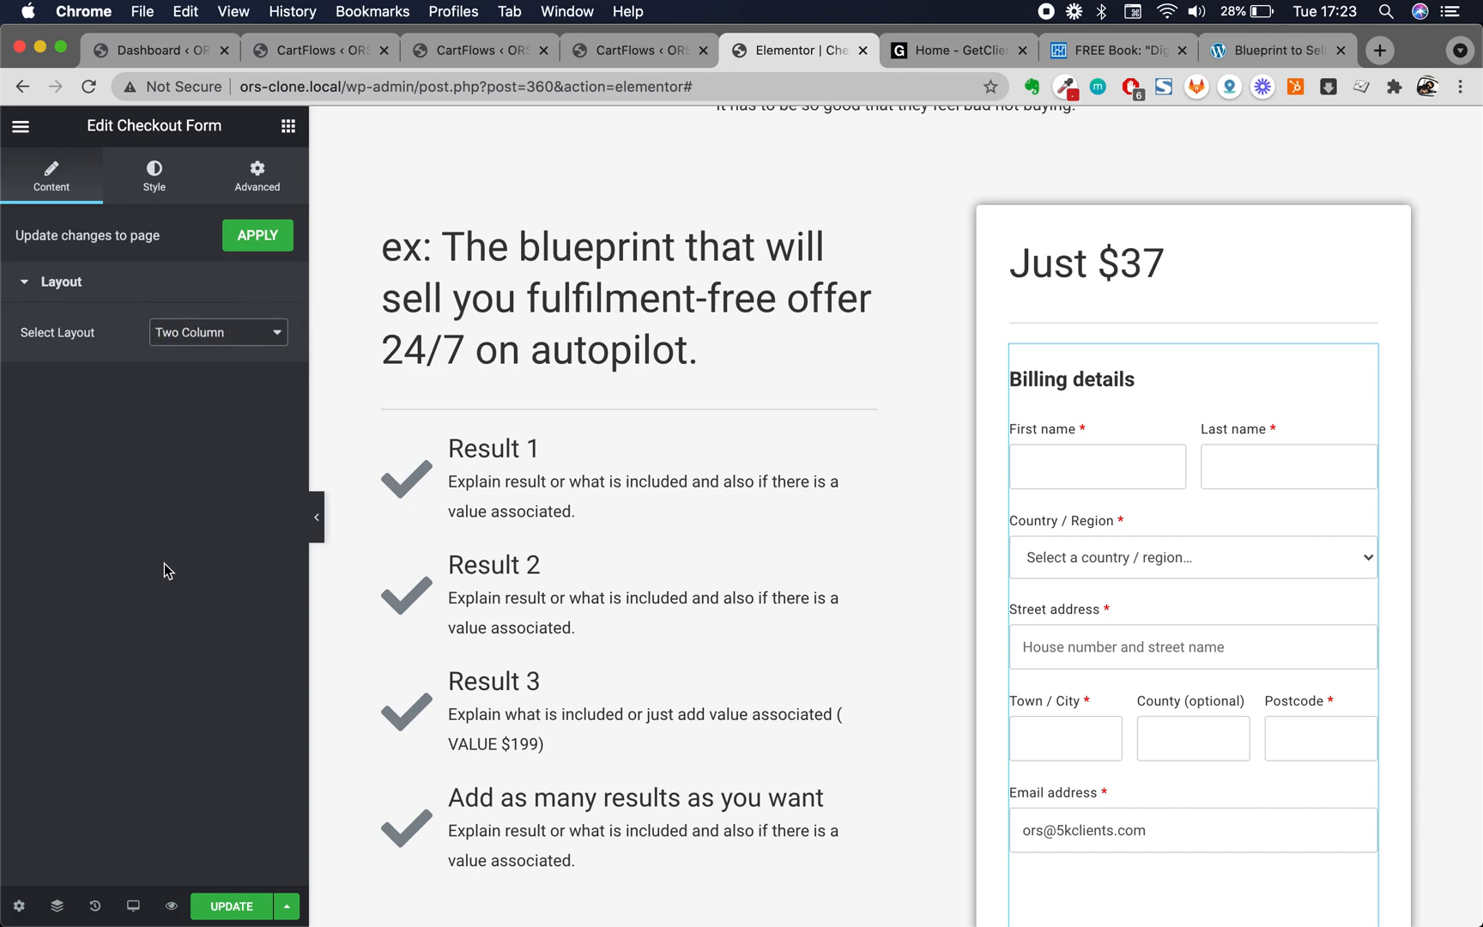
{"action": "left_click", "coordinate": [196, 332]}
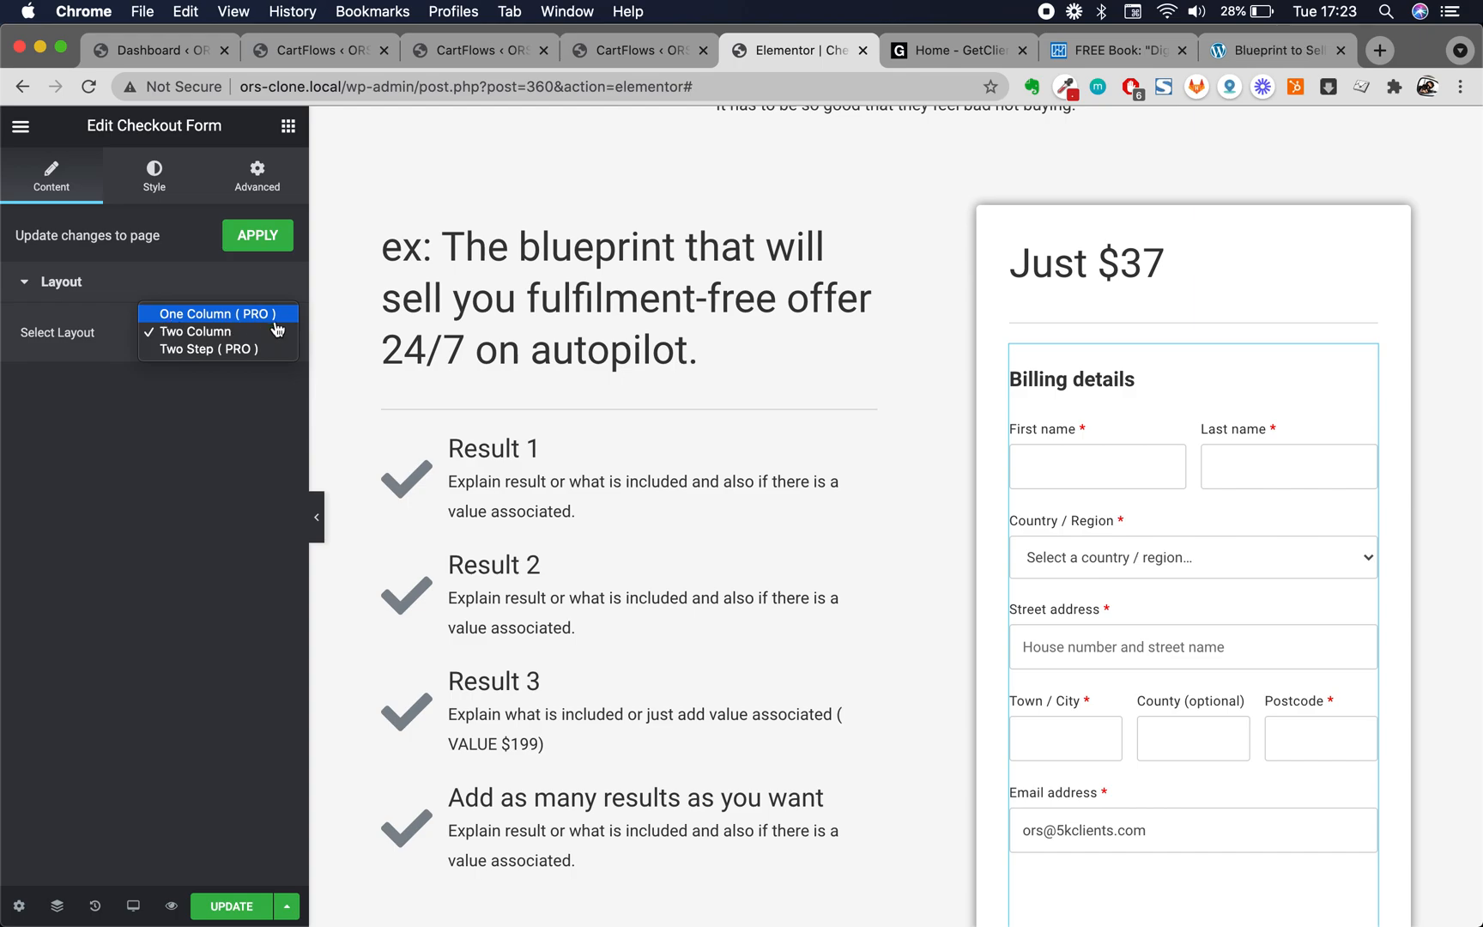
{"action": "left_click", "coordinate": [163, 554]}
Try widening the checkout column to well over half of the section, squeezing the results column beside it
{"action": "scroll", "coordinate": [794, 629], "scroll_direction": "down", "scroll_amount": 5}
{"action": "scroll", "coordinate": [1142, 513], "scroll_direction": "up", "scroll_amount": 5}
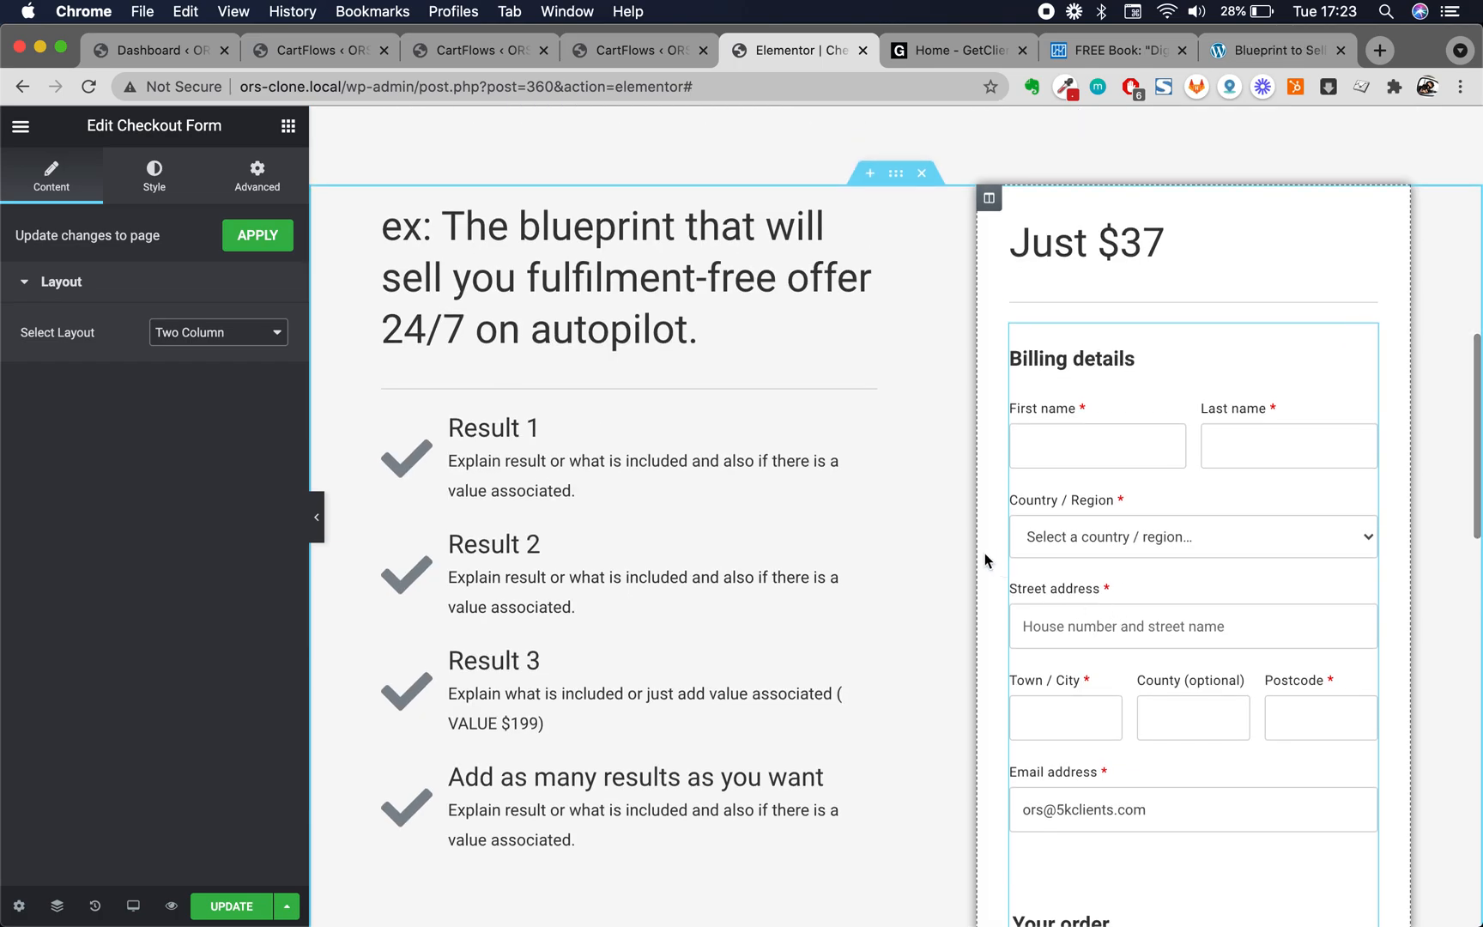
{"action": "left_click_drag", "start_coordinate": [974, 551], "coordinate": [736, 548]}
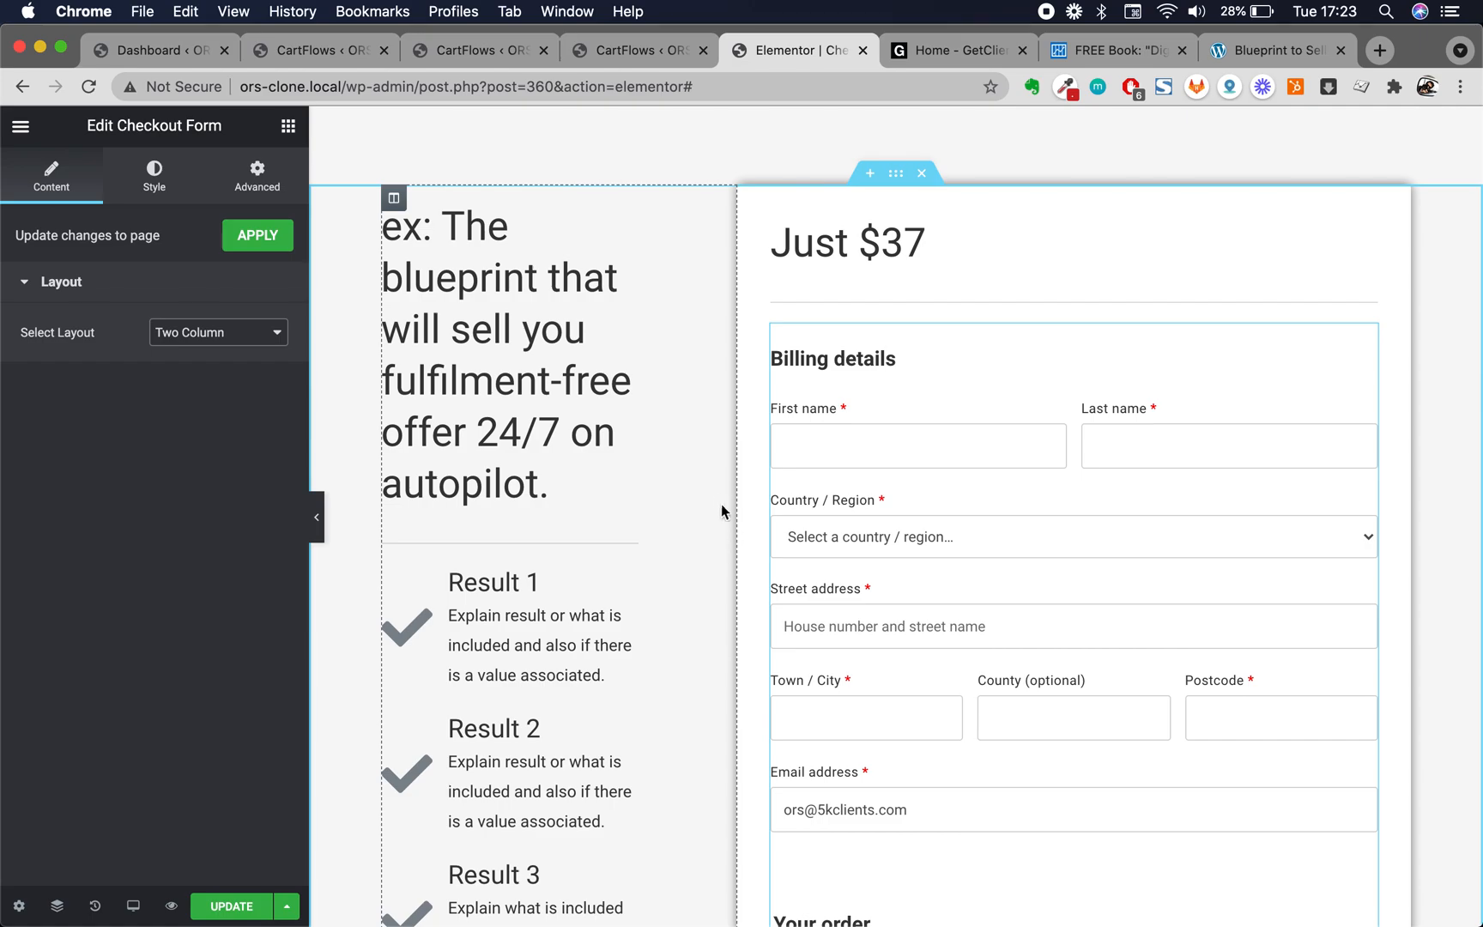
{"action": "scroll", "coordinate": [718, 579], "scroll_direction": "down", "scroll_amount": 4}
{"action": "scroll", "coordinate": [717, 579], "scroll_direction": "up", "scroll_amount": 3}
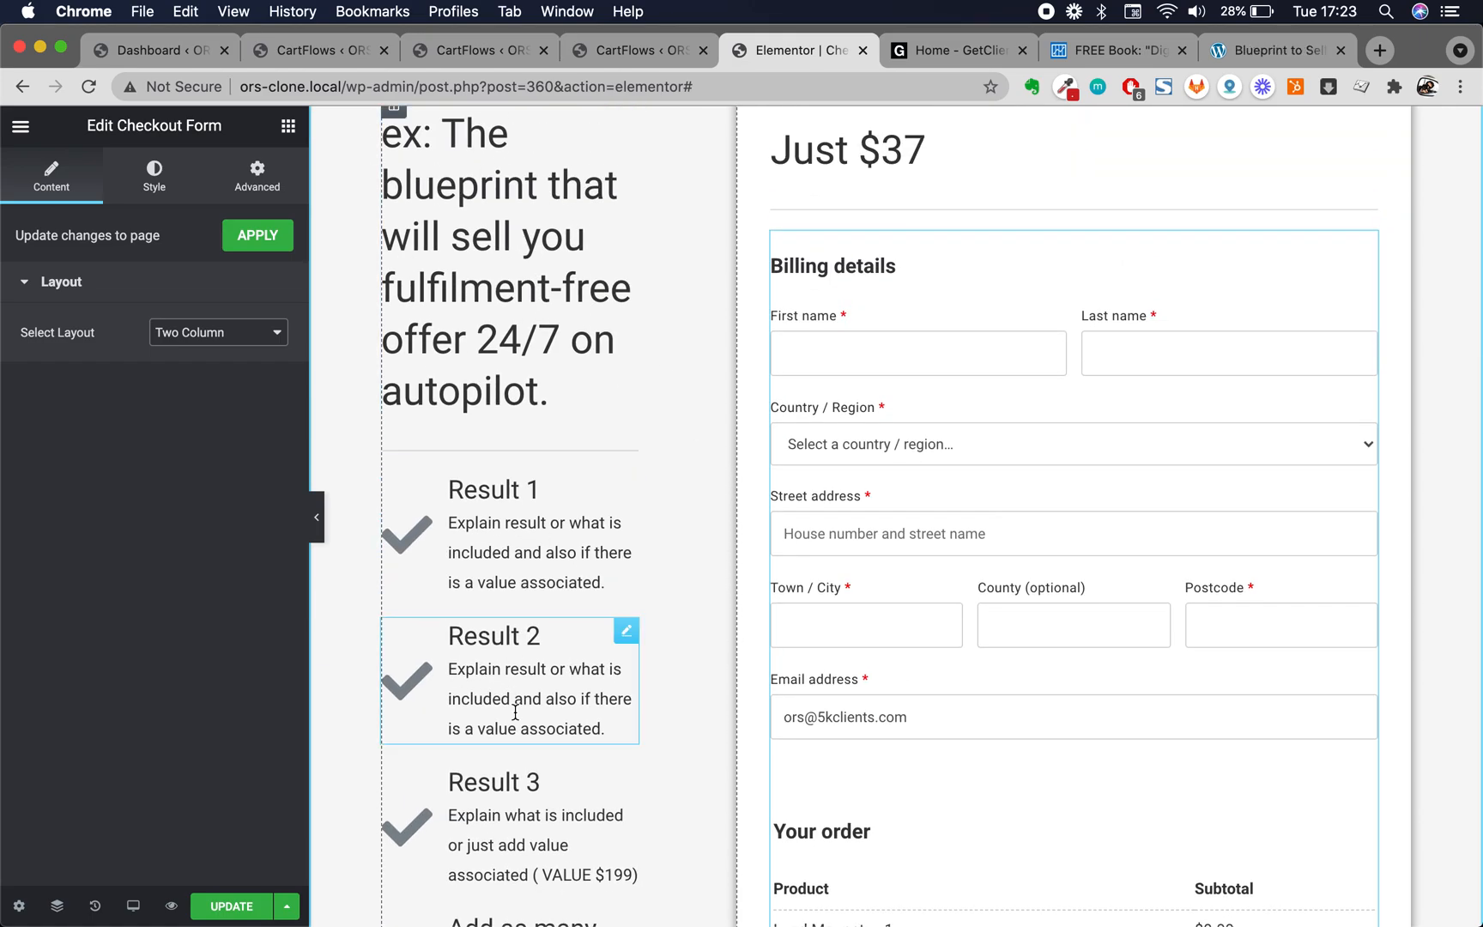
Narrow the checkout column to a little under half of the section, giving the results column more room
{"action": "left_click_drag", "start_coordinate": [737, 459], "coordinate": [996, 427]}
{"action": "scroll", "coordinate": [843, 445], "scroll_direction": "down", "scroll_amount": 3}
{"action": "scroll", "coordinate": [844, 445], "scroll_direction": "up", "scroll_amount": 5}
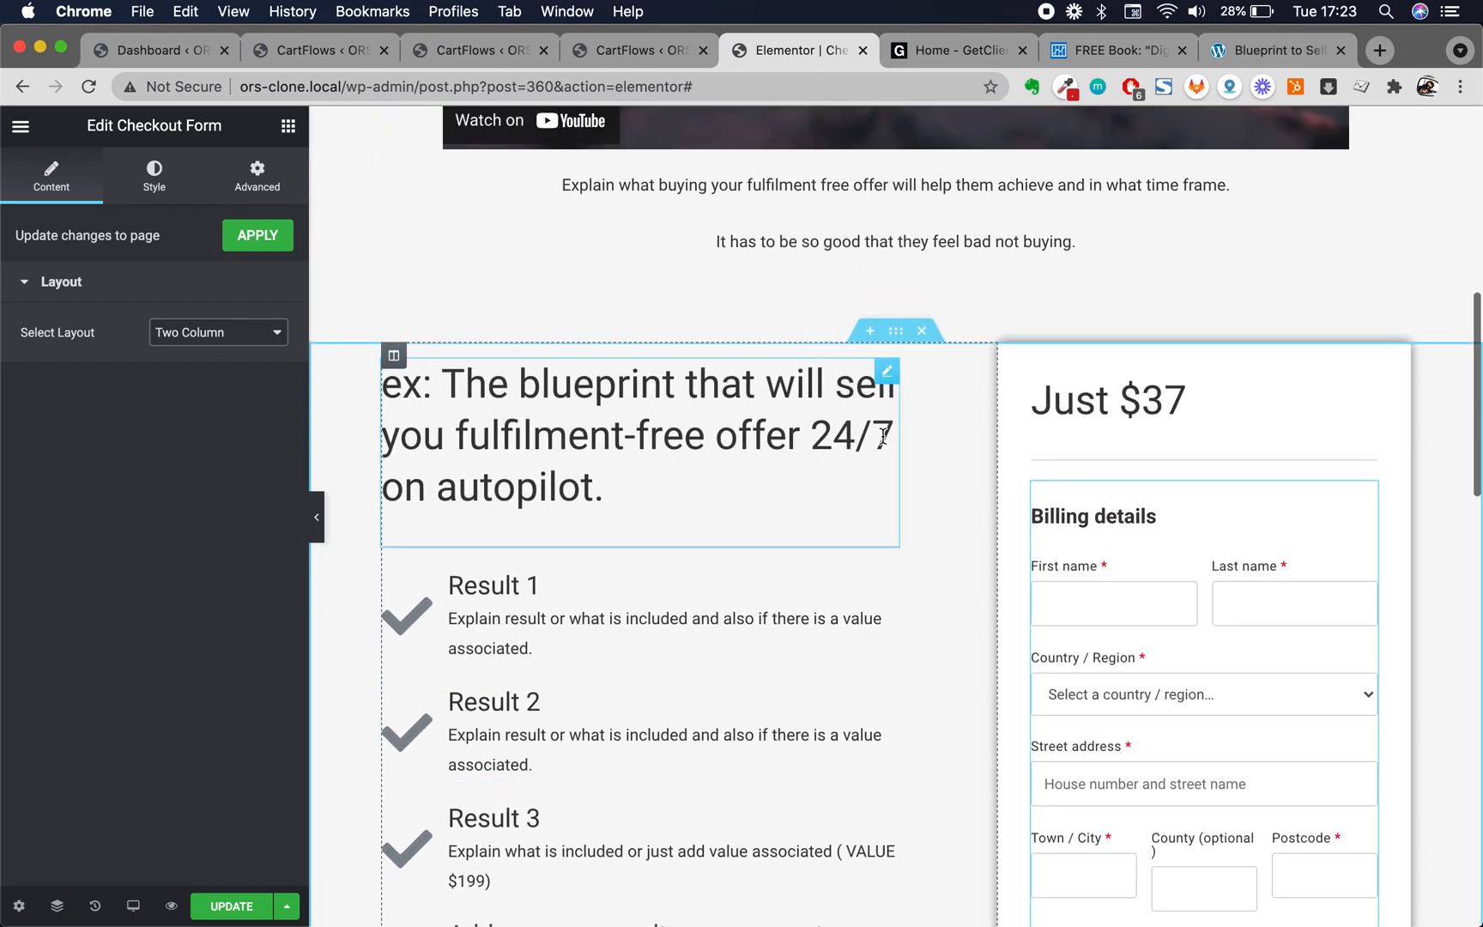
{"action": "left_click_drag", "start_coordinate": [996, 513], "coordinate": [949, 513]}
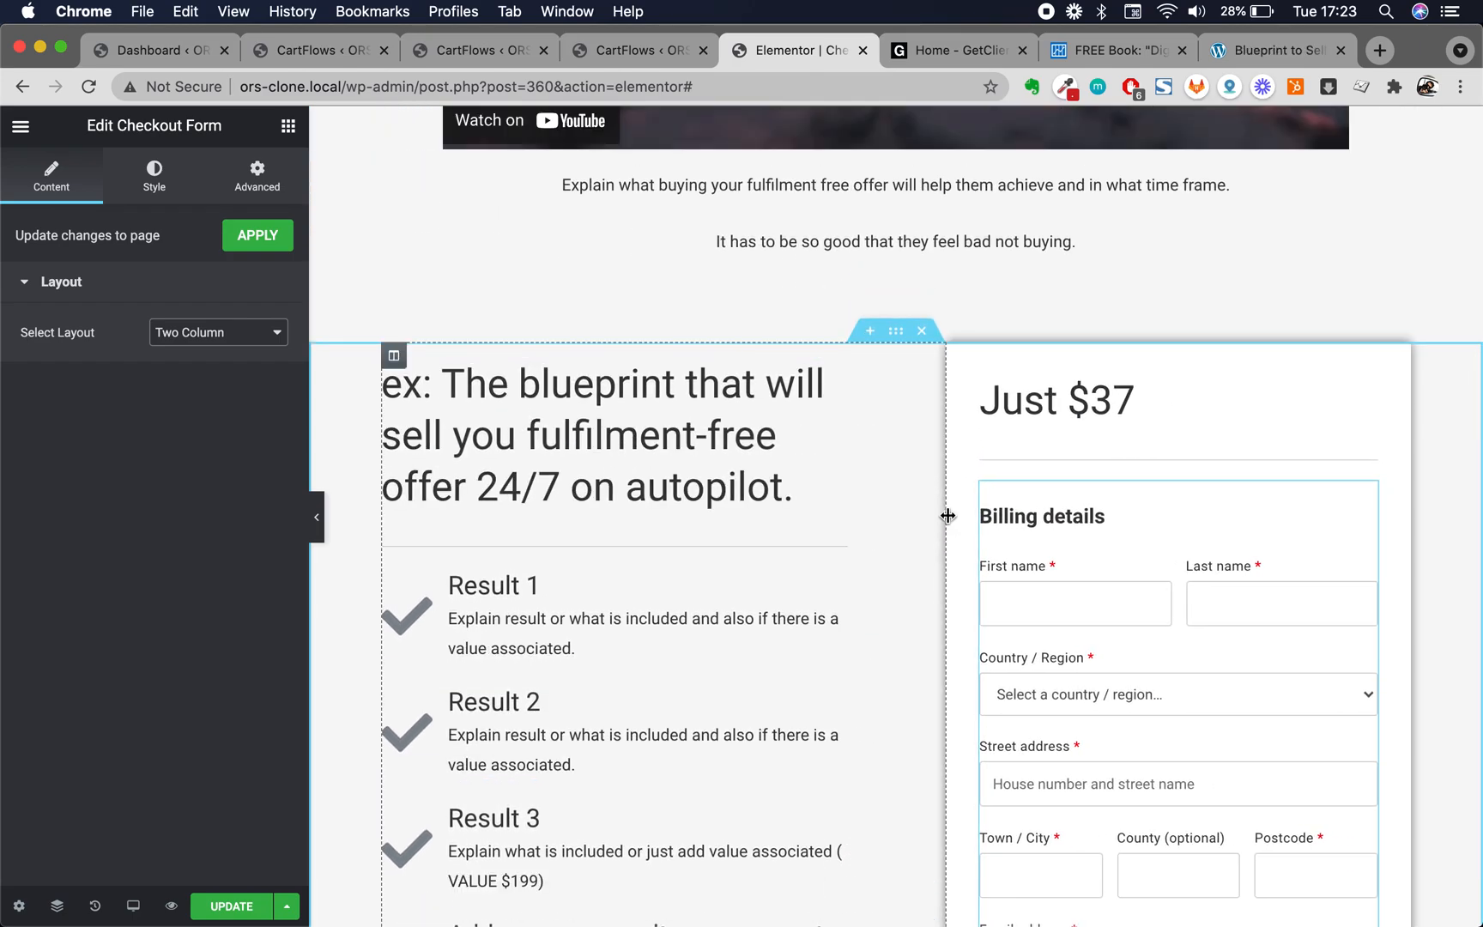
{"action": "scroll", "coordinate": [948, 515], "scroll_direction": "up", "scroll_amount": 7}
{"action": "scroll", "coordinate": [856, 613], "scroll_direction": "down", "scroll_amount": 4}
{"action": "scroll", "coordinate": [856, 612], "scroll_direction": "down", "scroll_amount": 6}
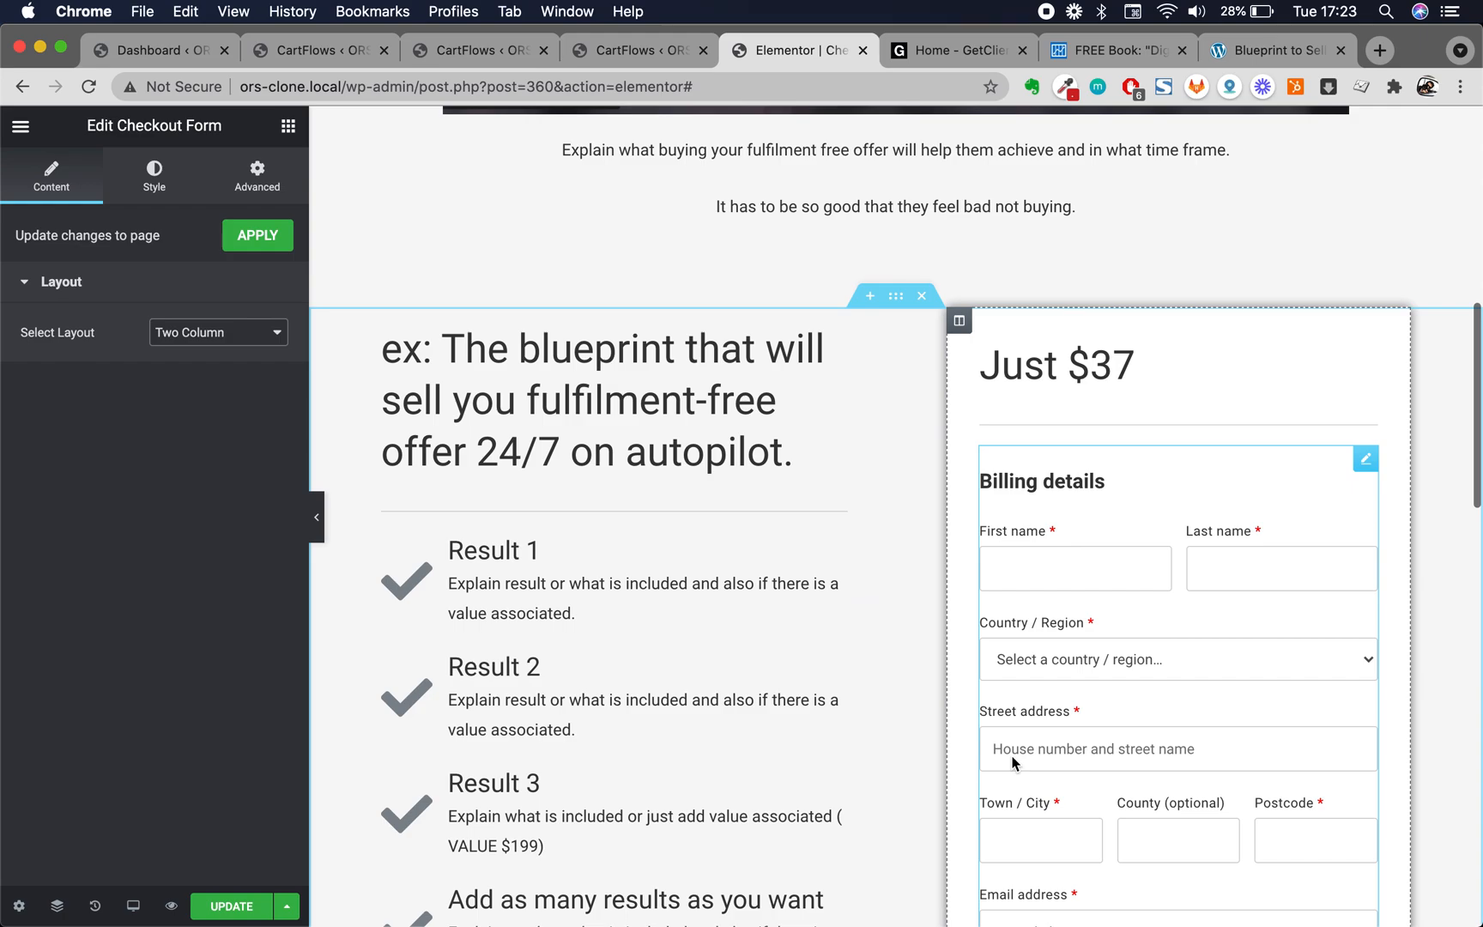
Examine the order summary and highlight the "This offer is only available here for a limited time!" heading beneath it
{"action": "scroll", "coordinate": [859, 738], "scroll_direction": "down", "scroll_amount": 3}
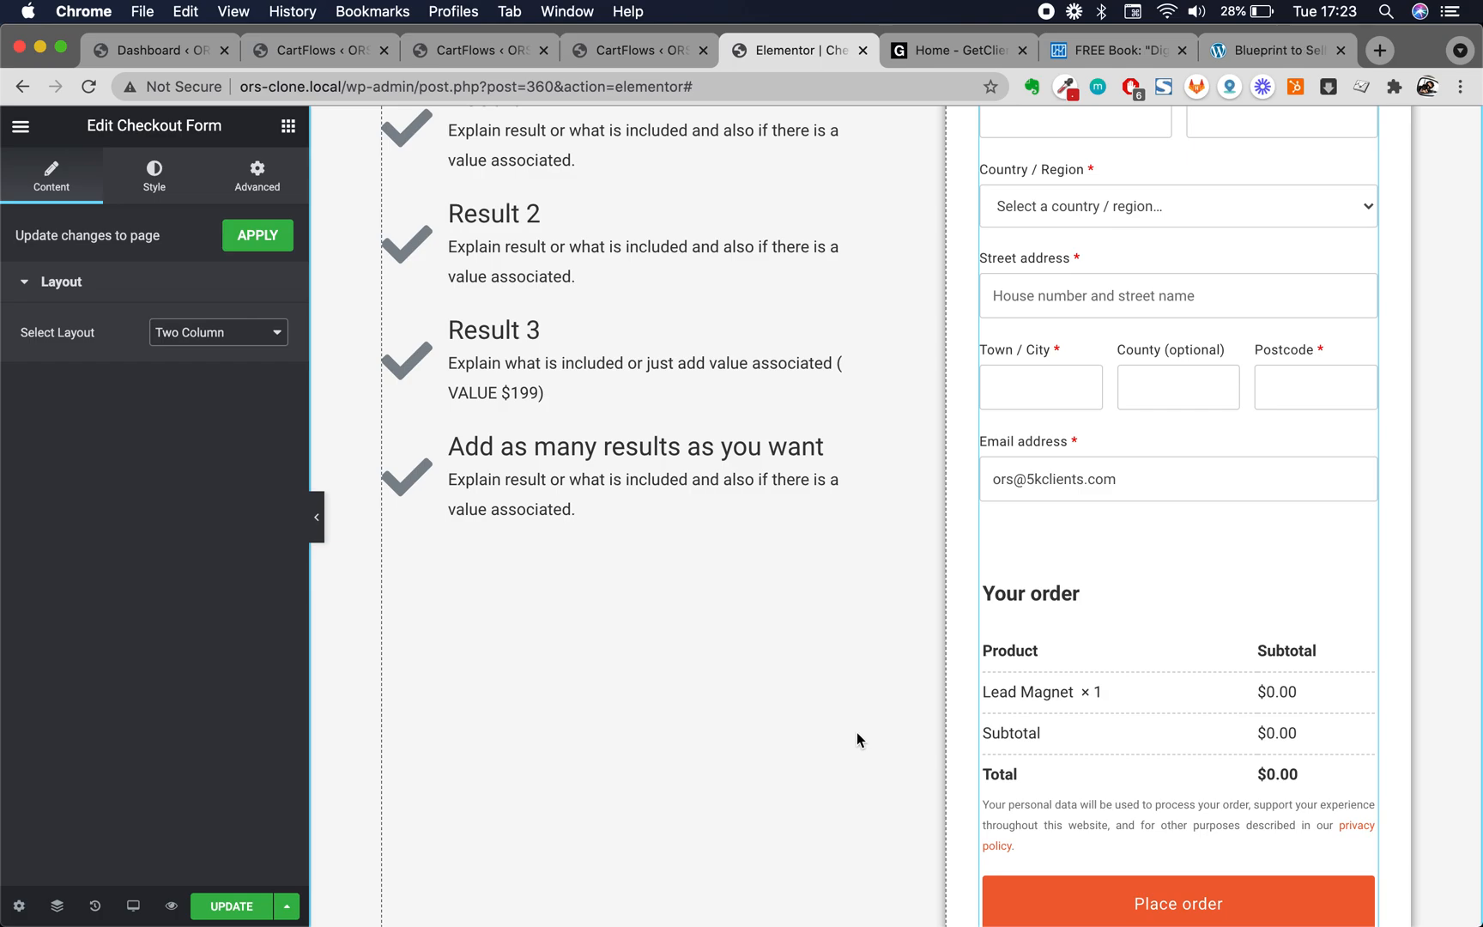
{"action": "scroll", "coordinate": [887, 606], "scroll_direction": "down", "scroll_amount": 2}
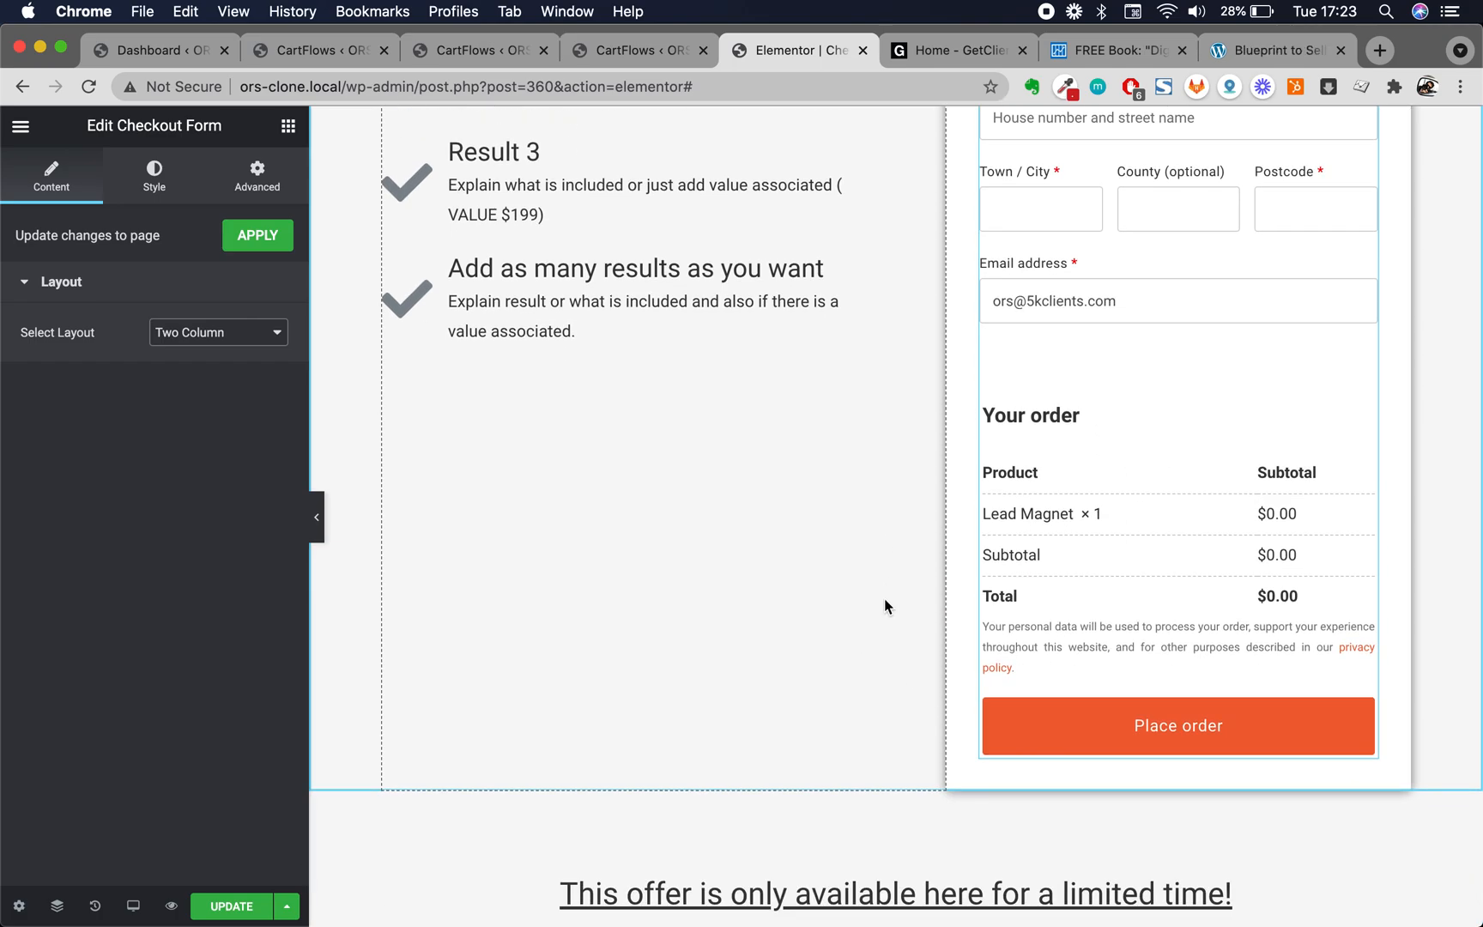
{"action": "scroll", "coordinate": [884, 598], "scroll_direction": "down", "scroll_amount": 1}
{"action": "scroll", "coordinate": [883, 599], "scroll_direction": "down", "scroll_amount": 3}
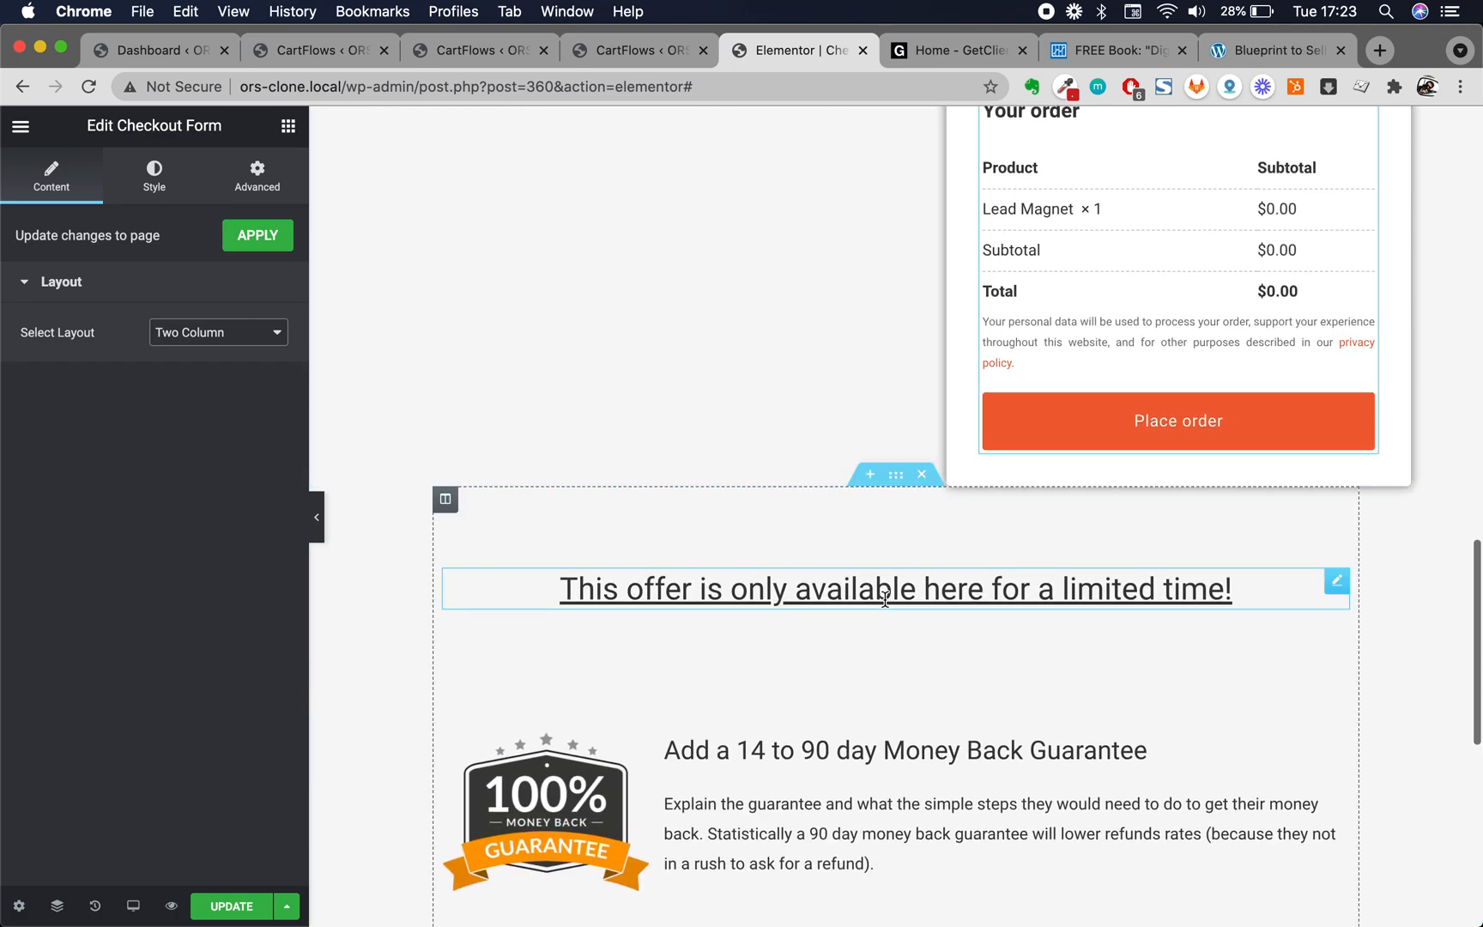
{"action": "triple_click", "coordinate": [979, 583]}
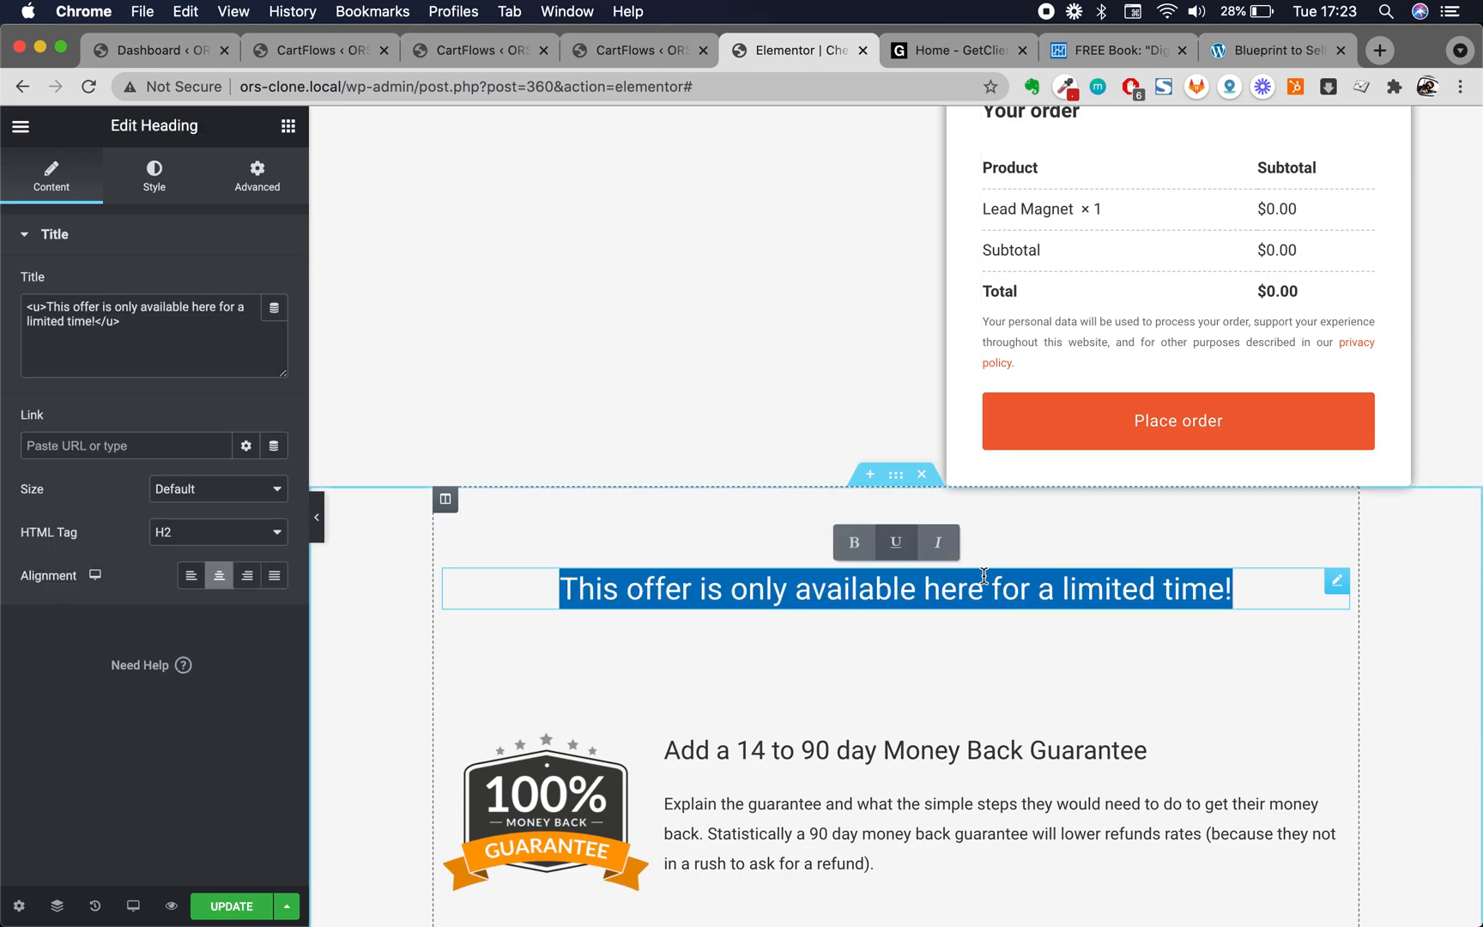
{"action": "triple_click", "coordinate": [1019, 581]}
Check where the limited-time offer heading sits relative to the results list and the order form above it
{"action": "scroll", "coordinate": [758, 383], "scroll_direction": "up", "scroll_amount": 10}
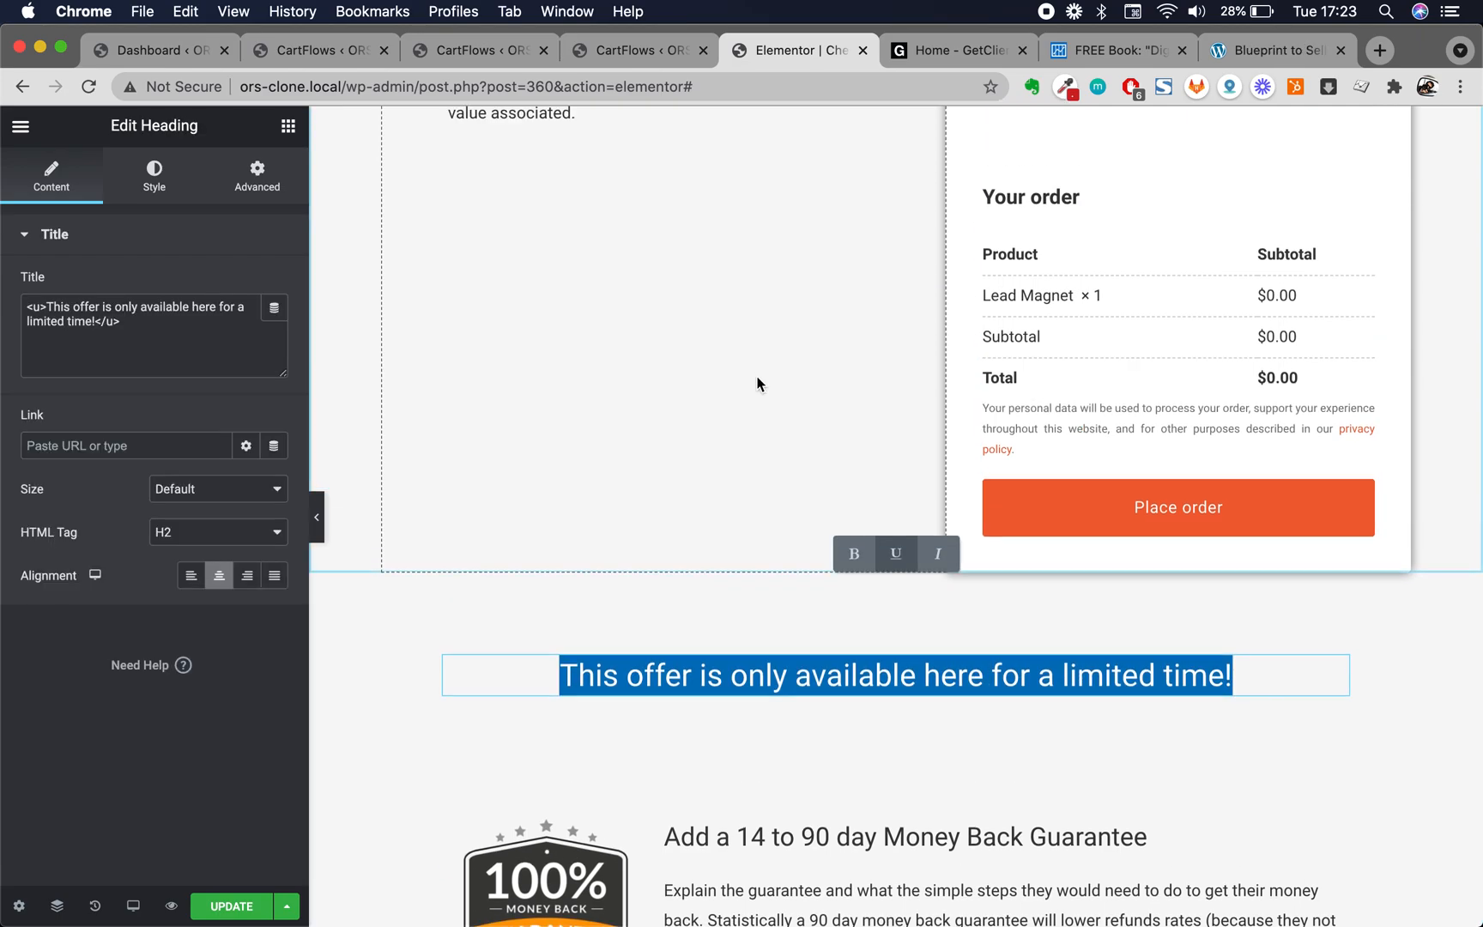
{"action": "scroll", "coordinate": [787, 787], "scroll_direction": "down", "scroll_amount": 10}
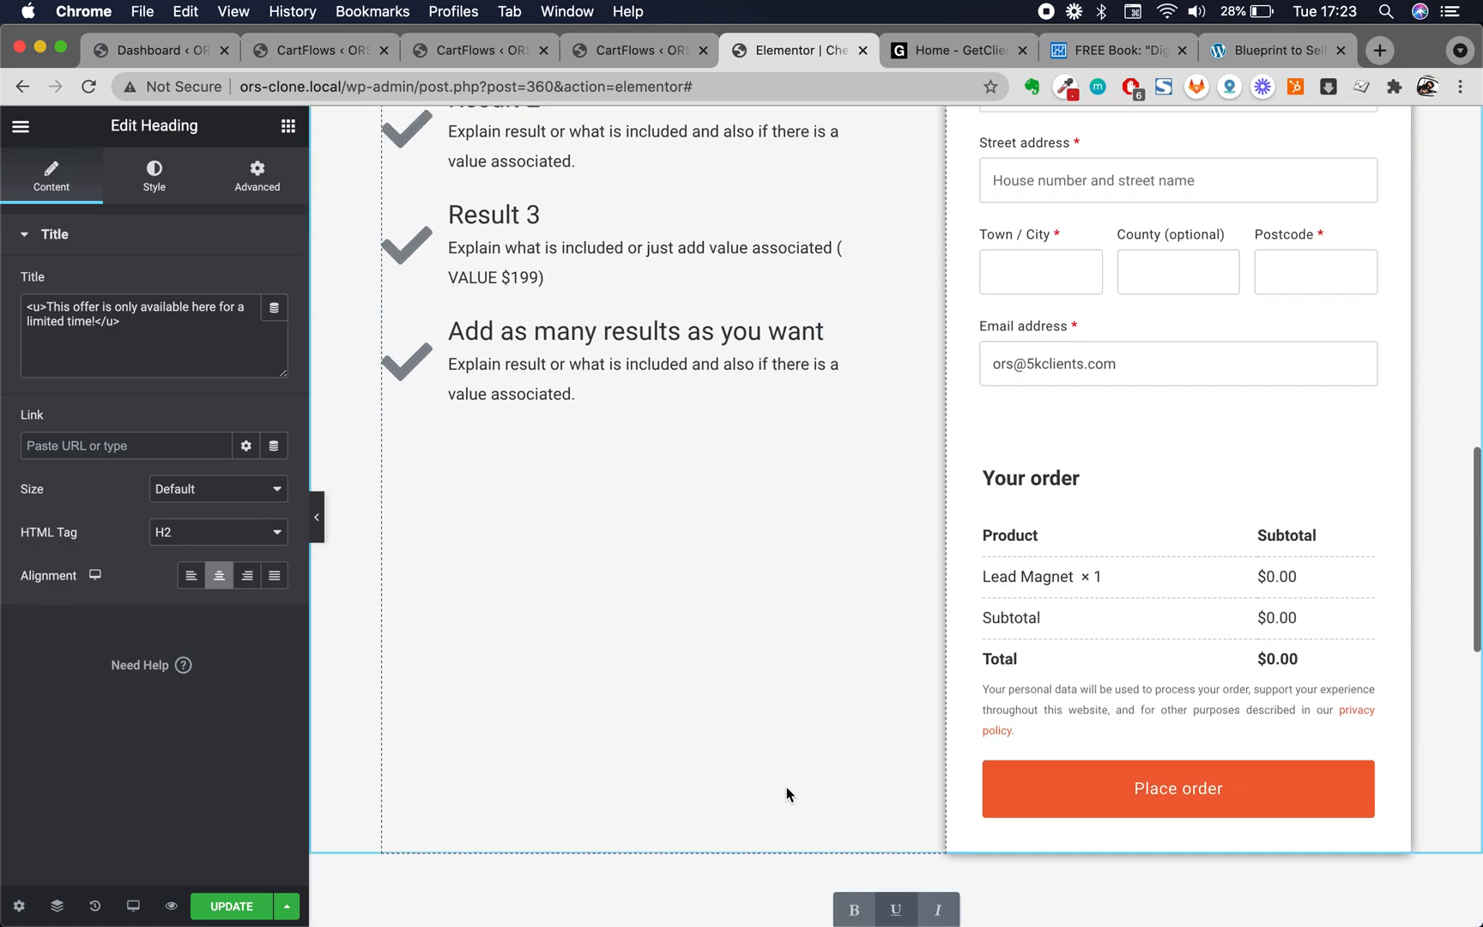
{"action": "double_click", "coordinate": [1107, 677]}
{"action": "left_click", "coordinate": [841, 661]}
{"action": "triple_click", "coordinate": [841, 661]}
Highlight the "Just $37" price heading above the billing details and review the form down to the order summary
{"action": "scroll", "coordinate": [796, 487], "scroll_direction": "up", "scroll_amount": 5}
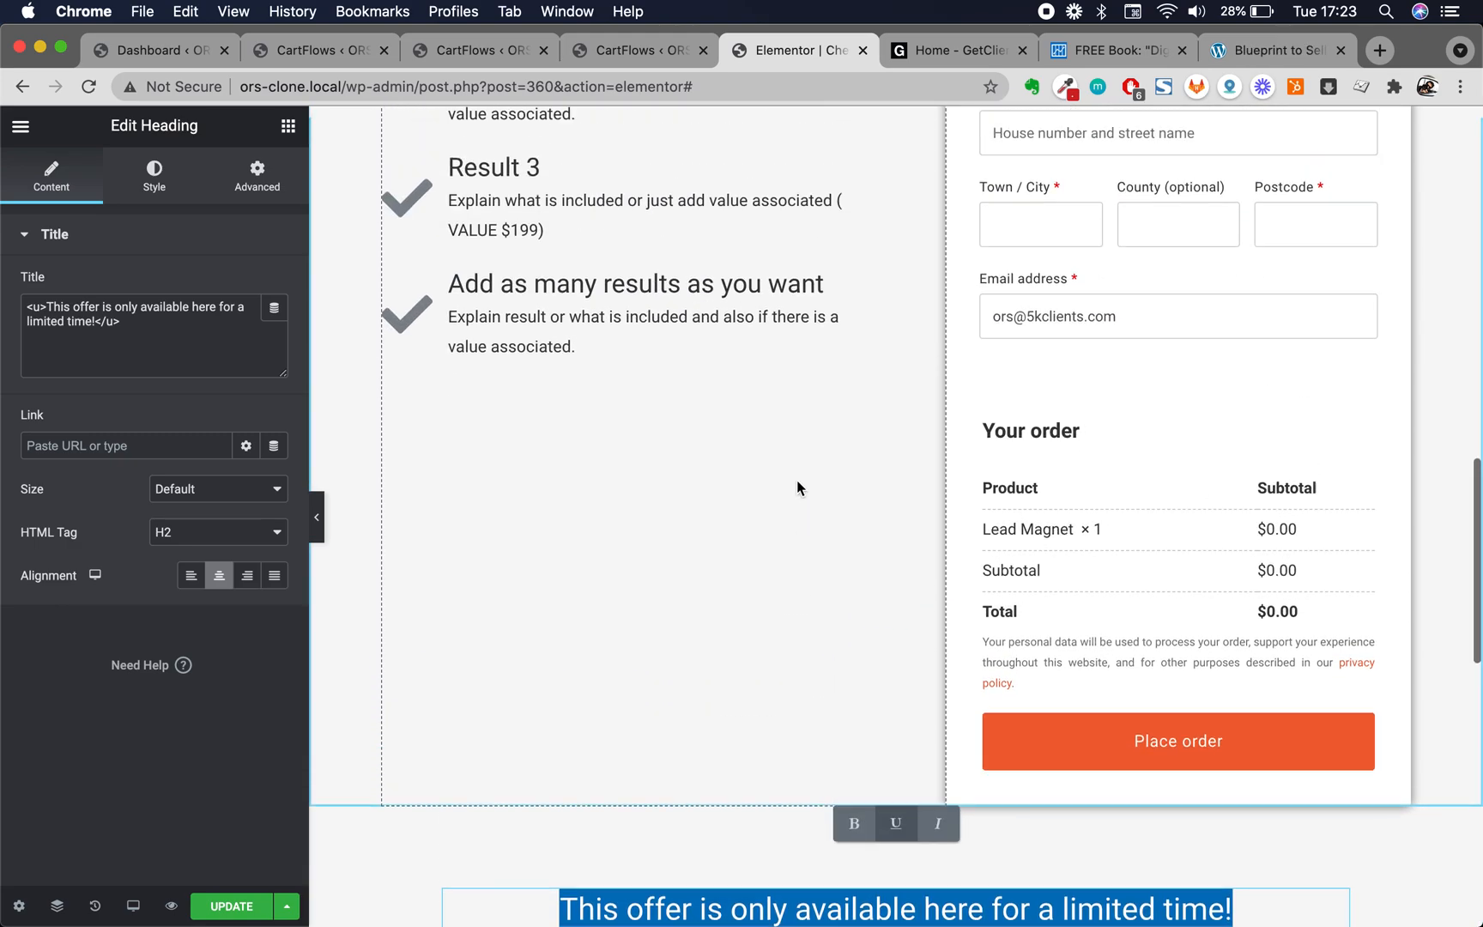
{"action": "scroll", "coordinate": [795, 480], "scroll_direction": "up", "scroll_amount": 4}
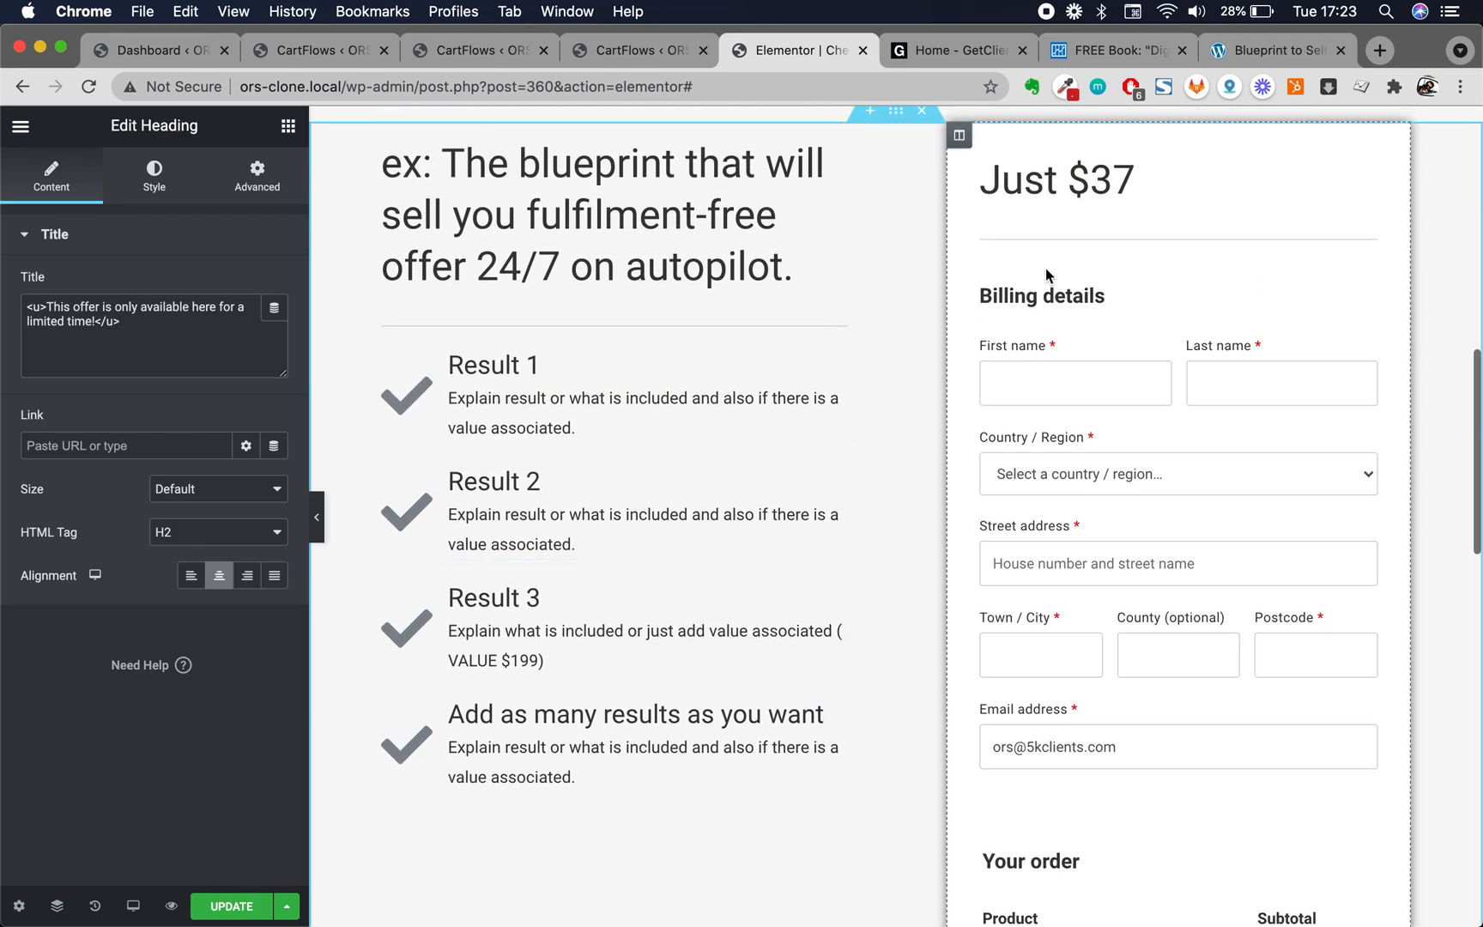
{"action": "left_click", "coordinate": [1100, 180]}
{"action": "triple_click", "coordinate": [1100, 182]}
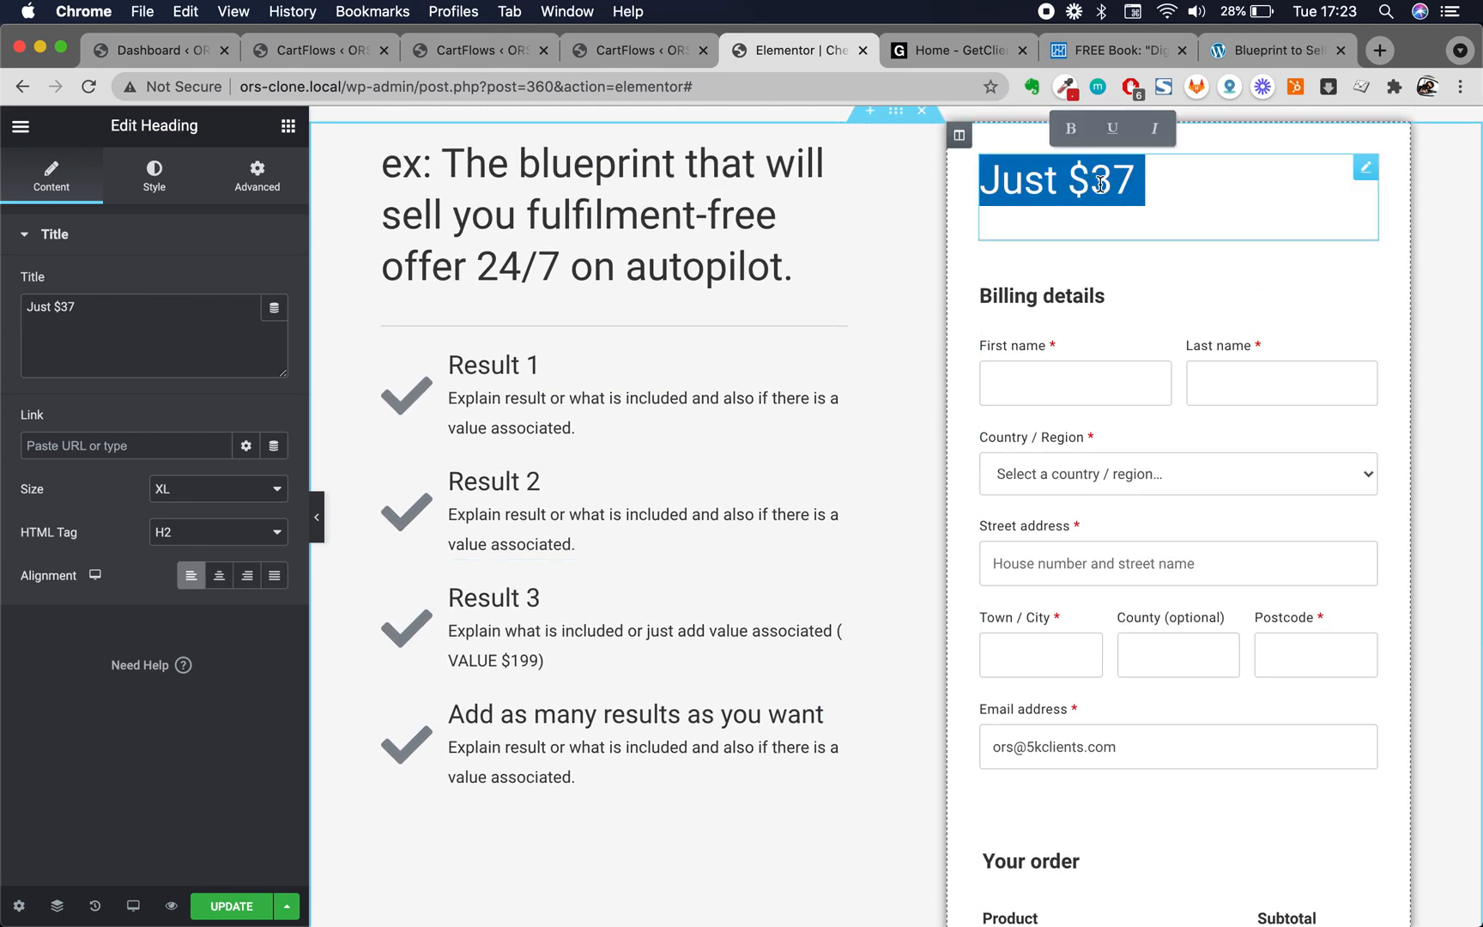
{"action": "scroll", "coordinate": [787, 722], "scroll_direction": "down", "scroll_amount": 5}
{"action": "scroll", "coordinate": [786, 721], "scroll_direction": "down", "scroll_amount": 4}
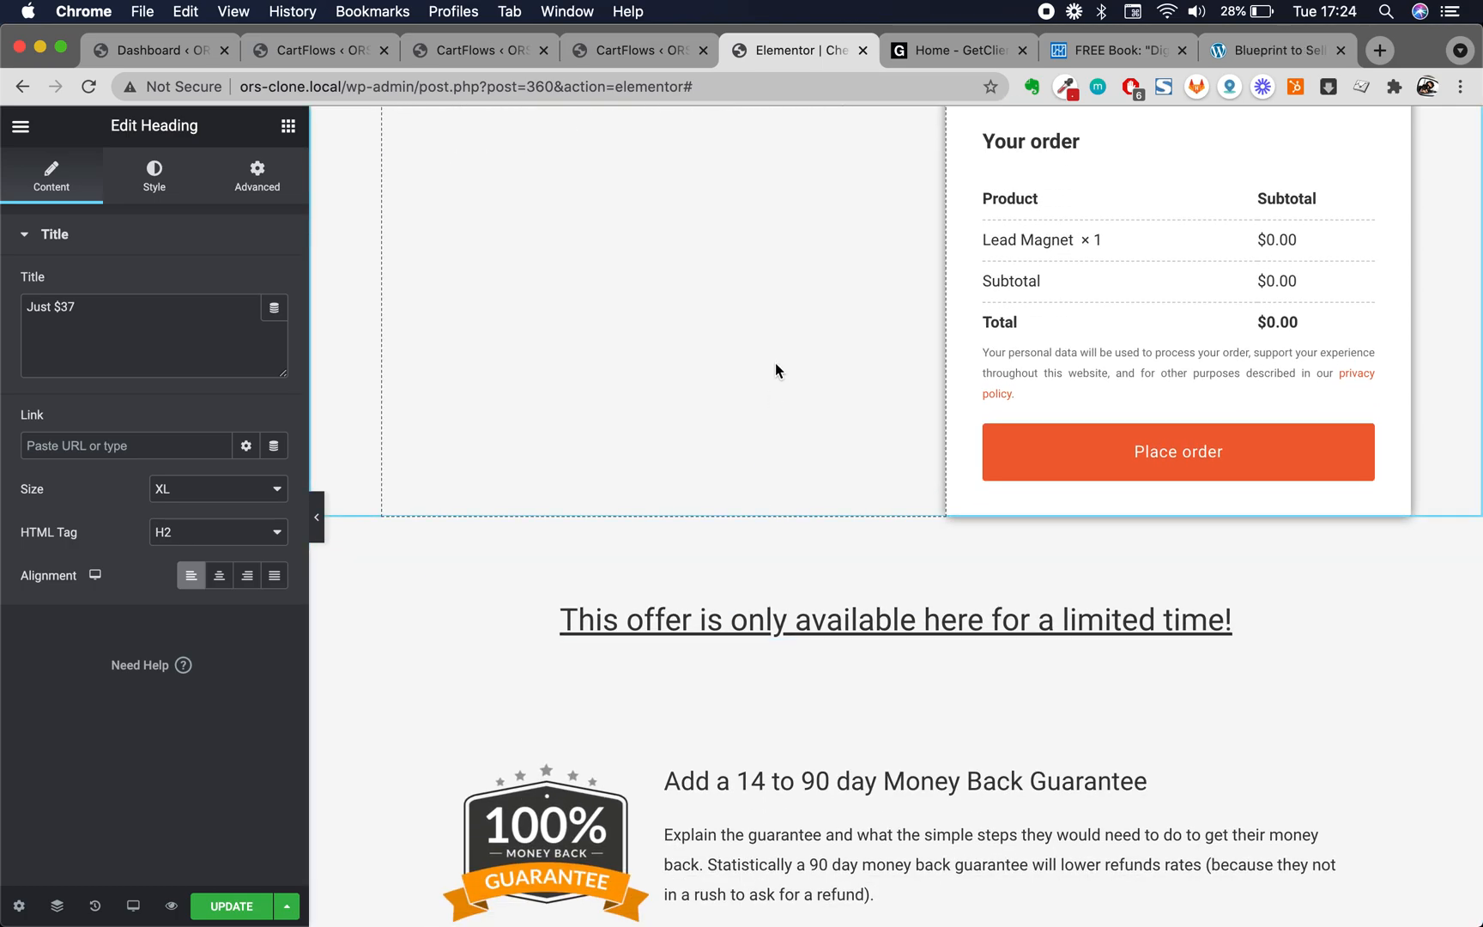
Highlight the limited-time offer heading again and review the page from the results list down to the money back guarantee box
{"action": "triple_click", "coordinate": [947, 619]}
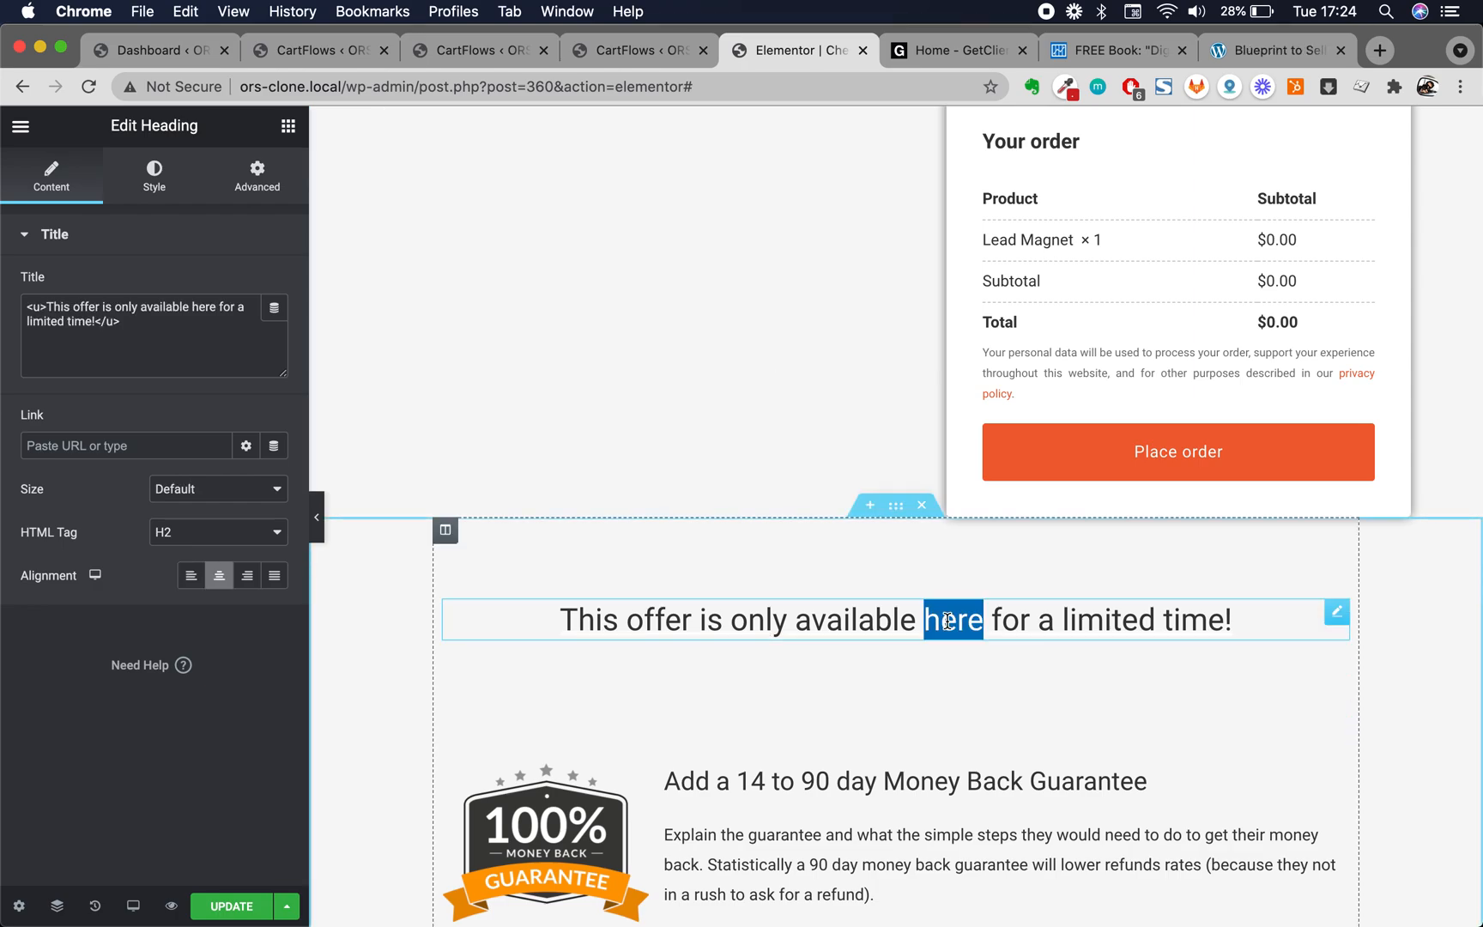
{"action": "scroll", "coordinate": [947, 620], "scroll_direction": "up", "scroll_amount": 8}
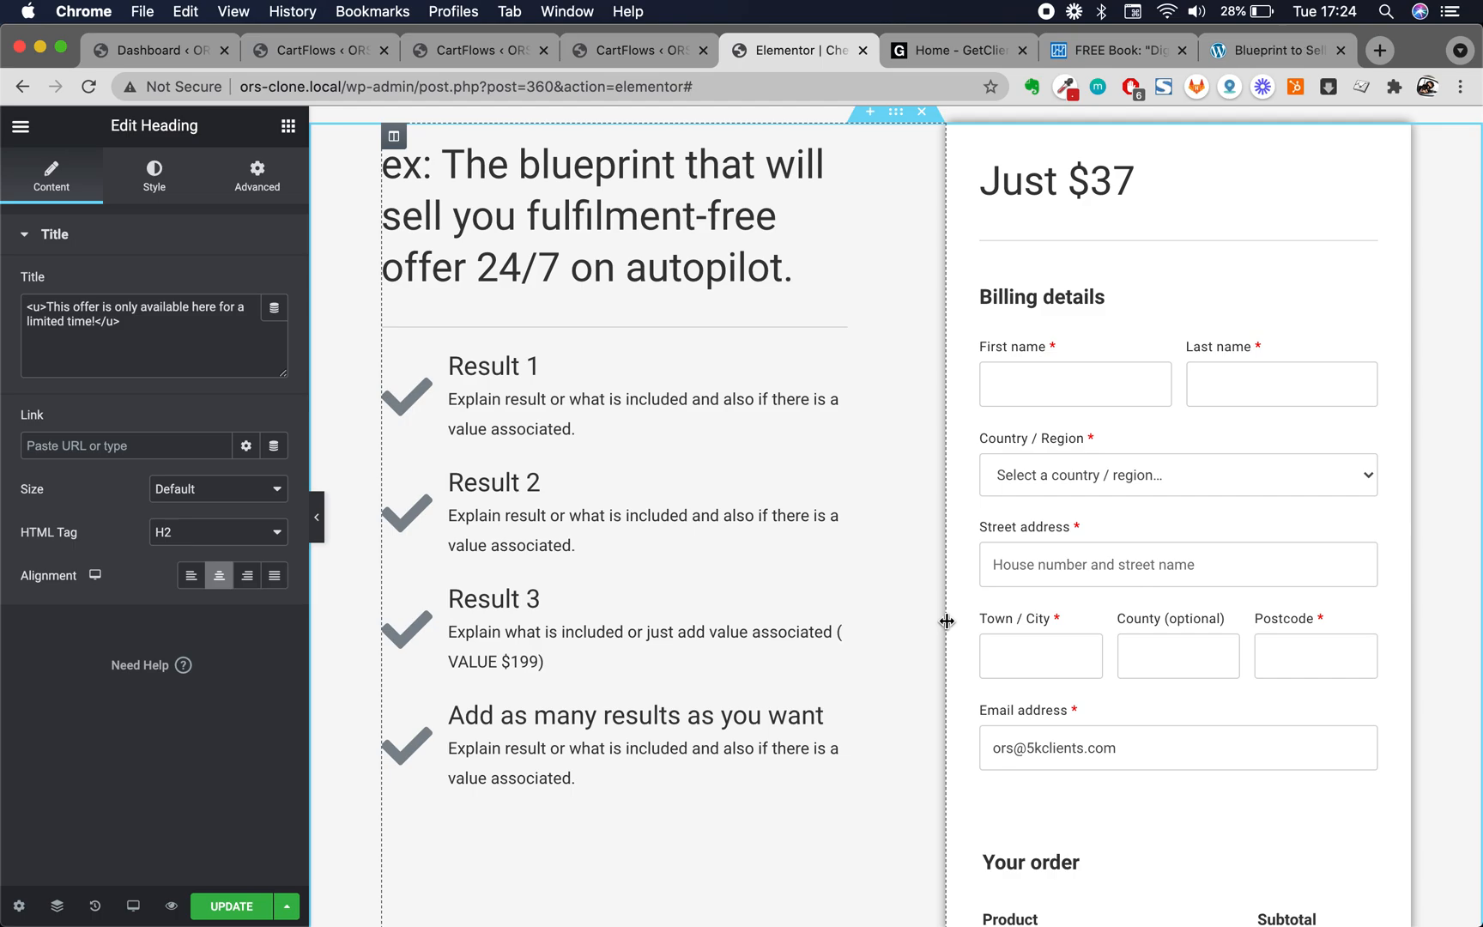
{"action": "scroll", "coordinate": [946, 621], "scroll_direction": "down", "scroll_amount": 3}
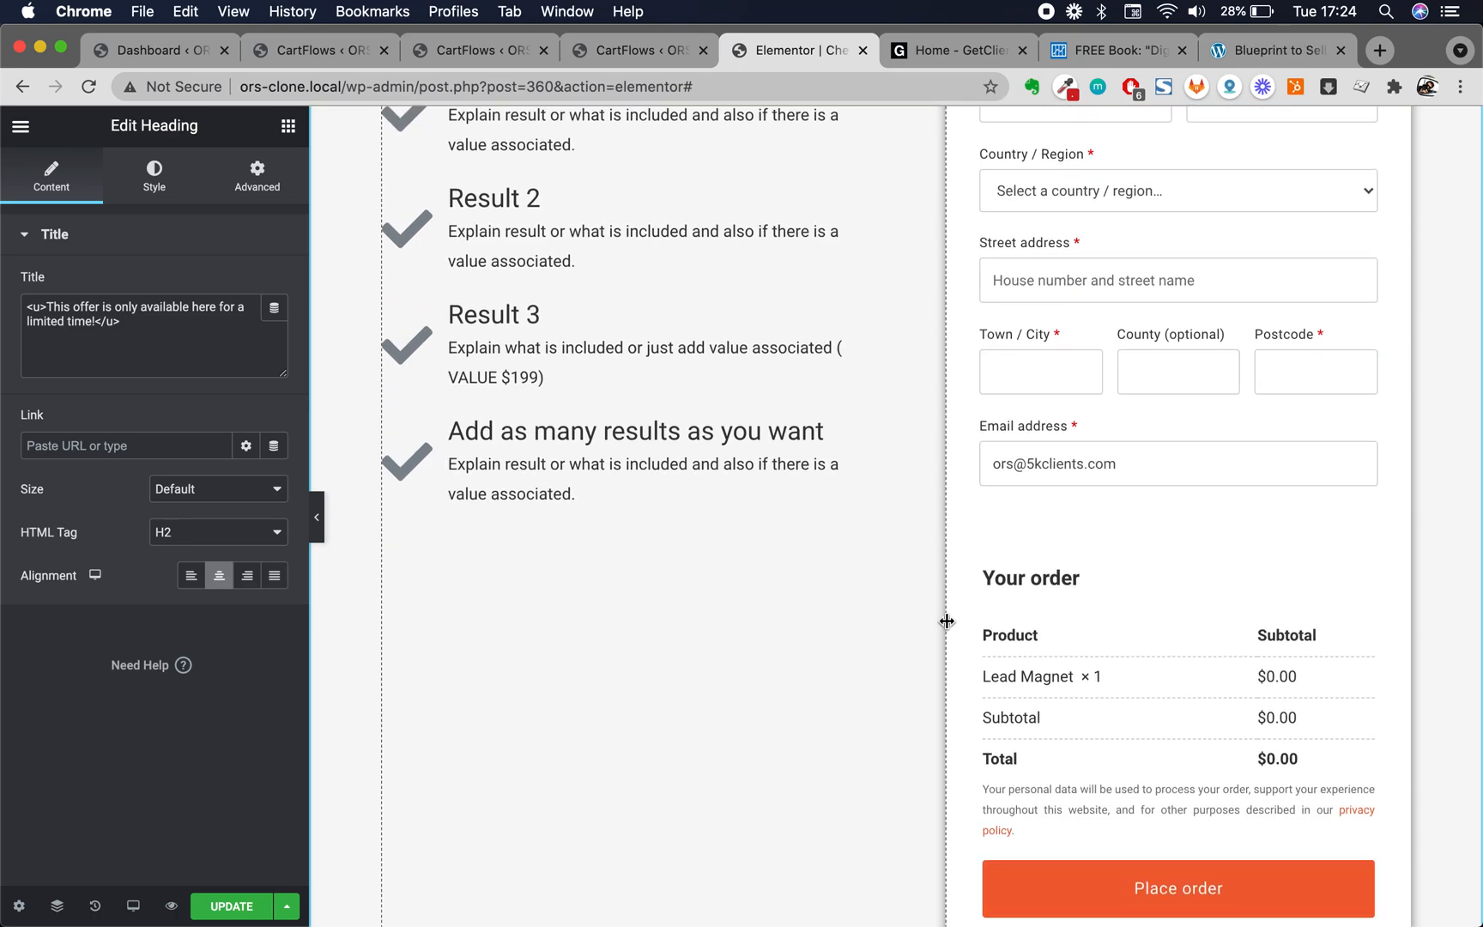
{"action": "scroll", "coordinate": [947, 621], "scroll_direction": "down", "scroll_amount": 4}
{"action": "scroll", "coordinate": [845, 686], "scroll_direction": "down", "scroll_amount": 2}
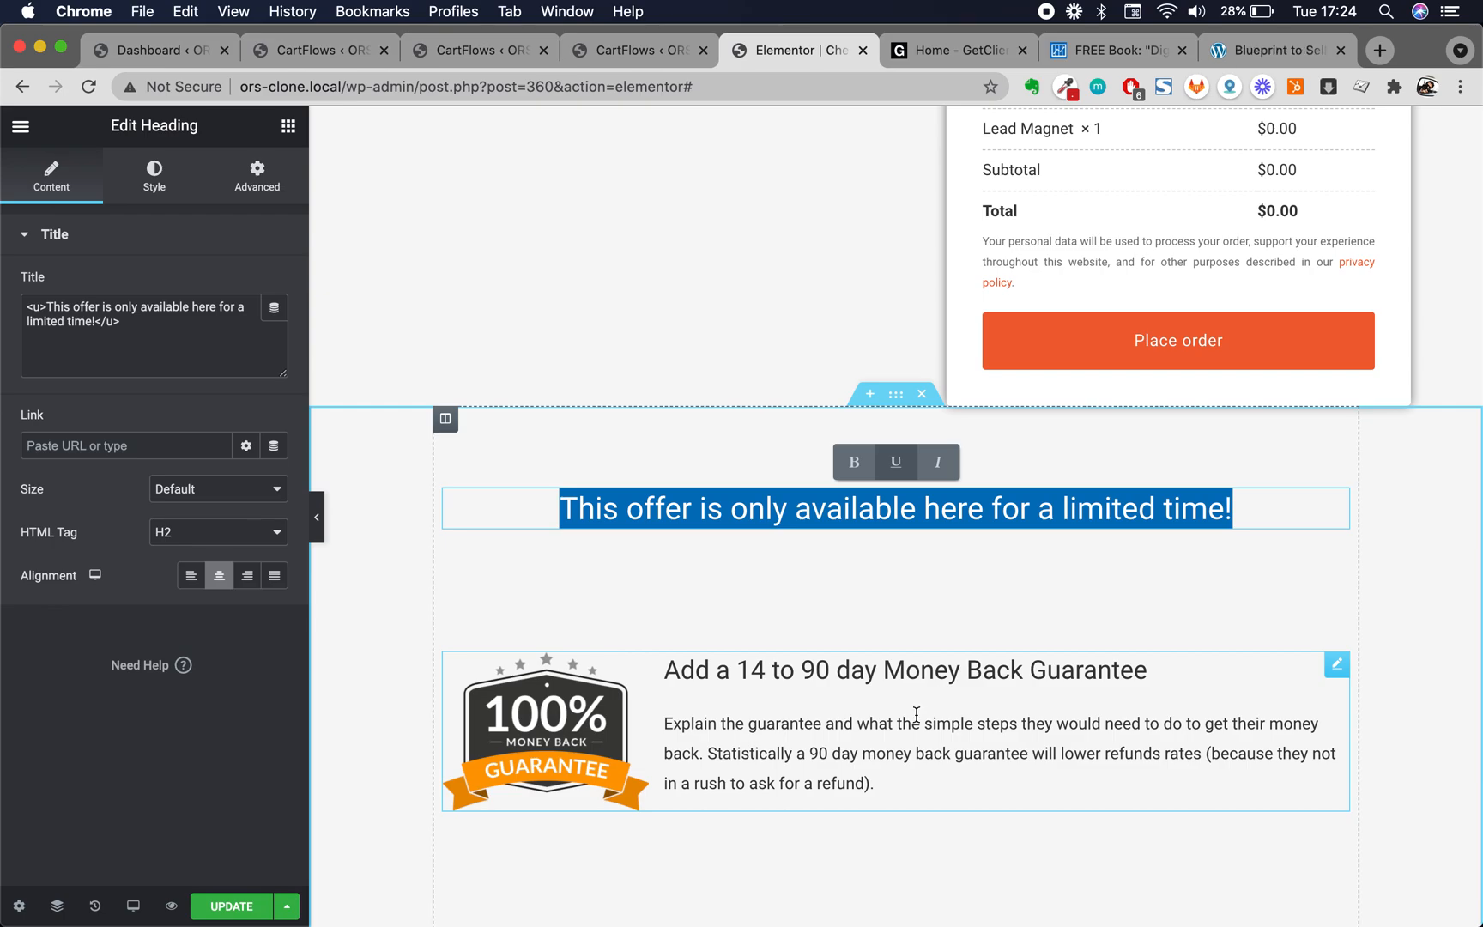
Select the money back guarantee box and highlight its title and the "90 day" wording within it
{"action": "left_click", "coordinate": [916, 713]}
{"action": "triple_click", "coordinate": [917, 713]}
{"action": "double_click", "coordinate": [940, 670]}
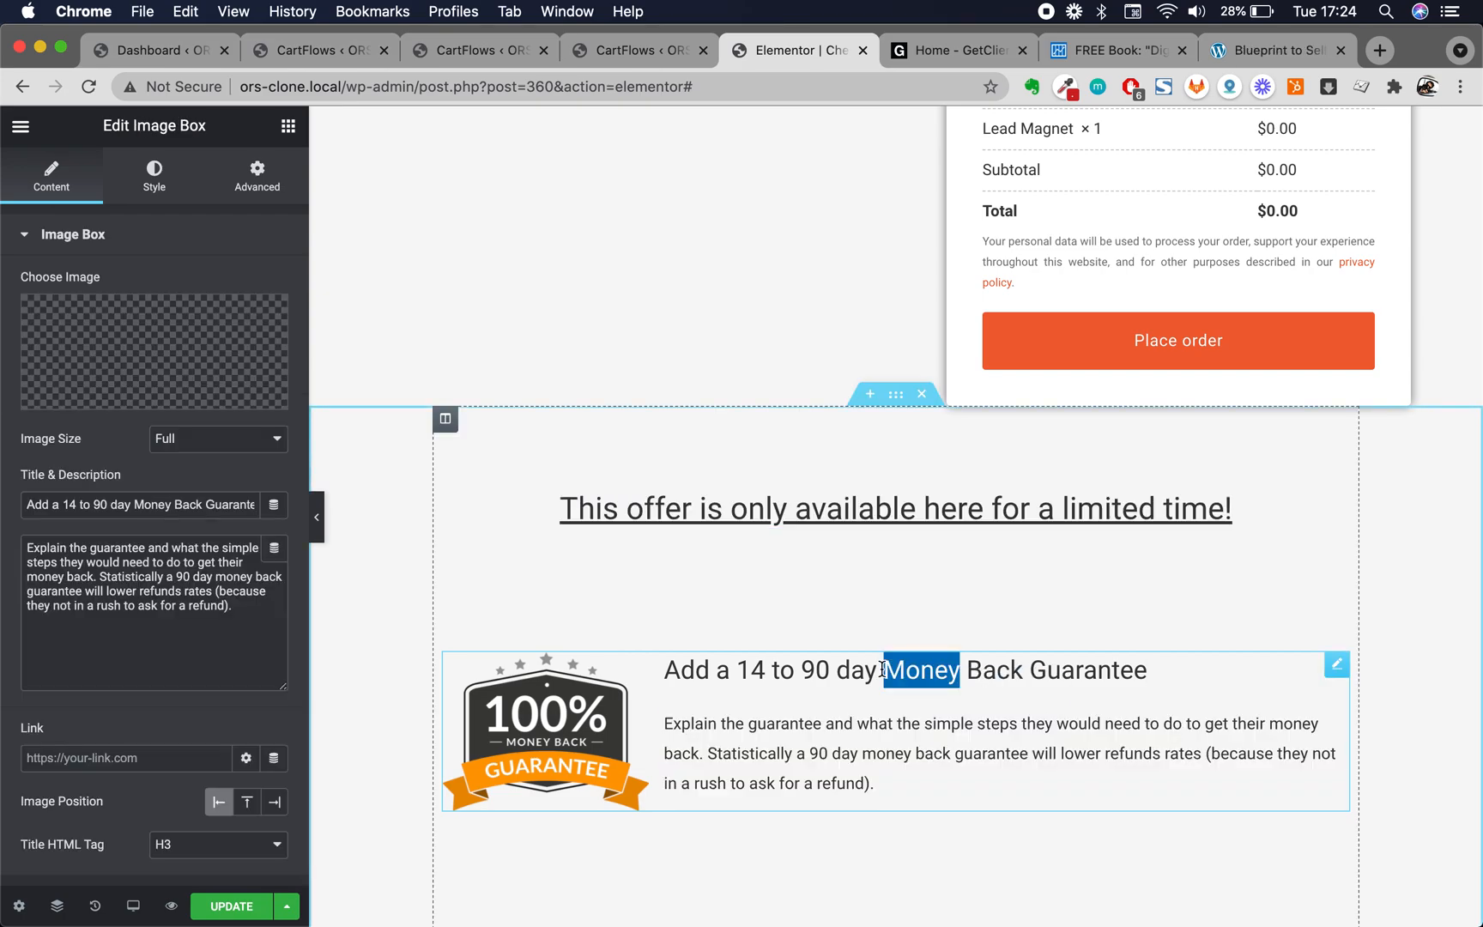
{"action": "triple_click", "coordinate": [882, 670]}
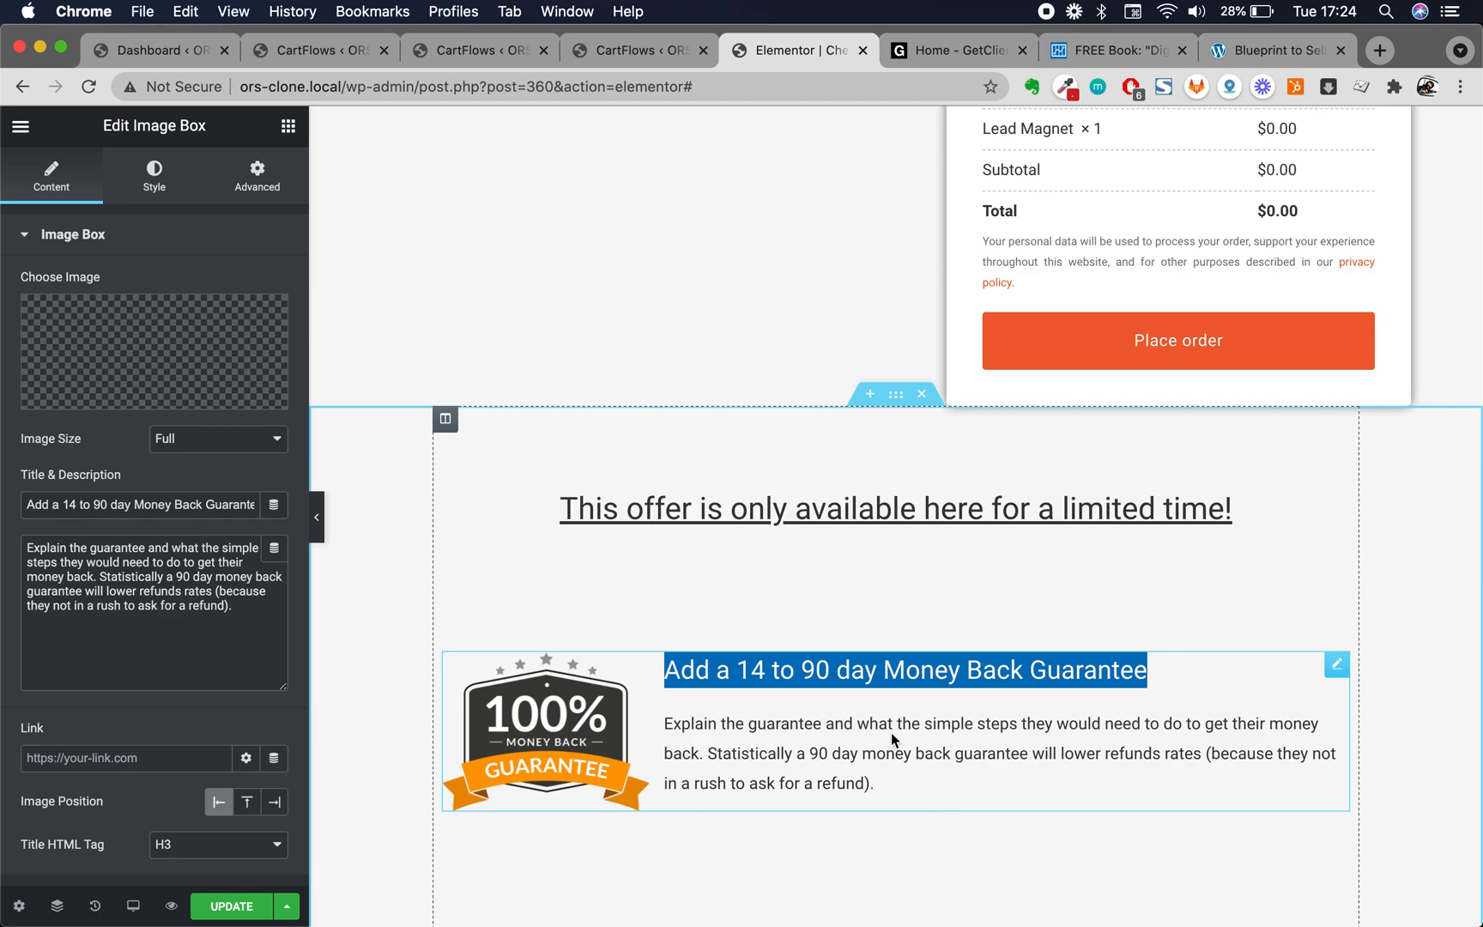
{"action": "left_click", "coordinate": [812, 668]}
{"action": "left_click_drag", "start_coordinate": [803, 667], "coordinate": [884, 672]}
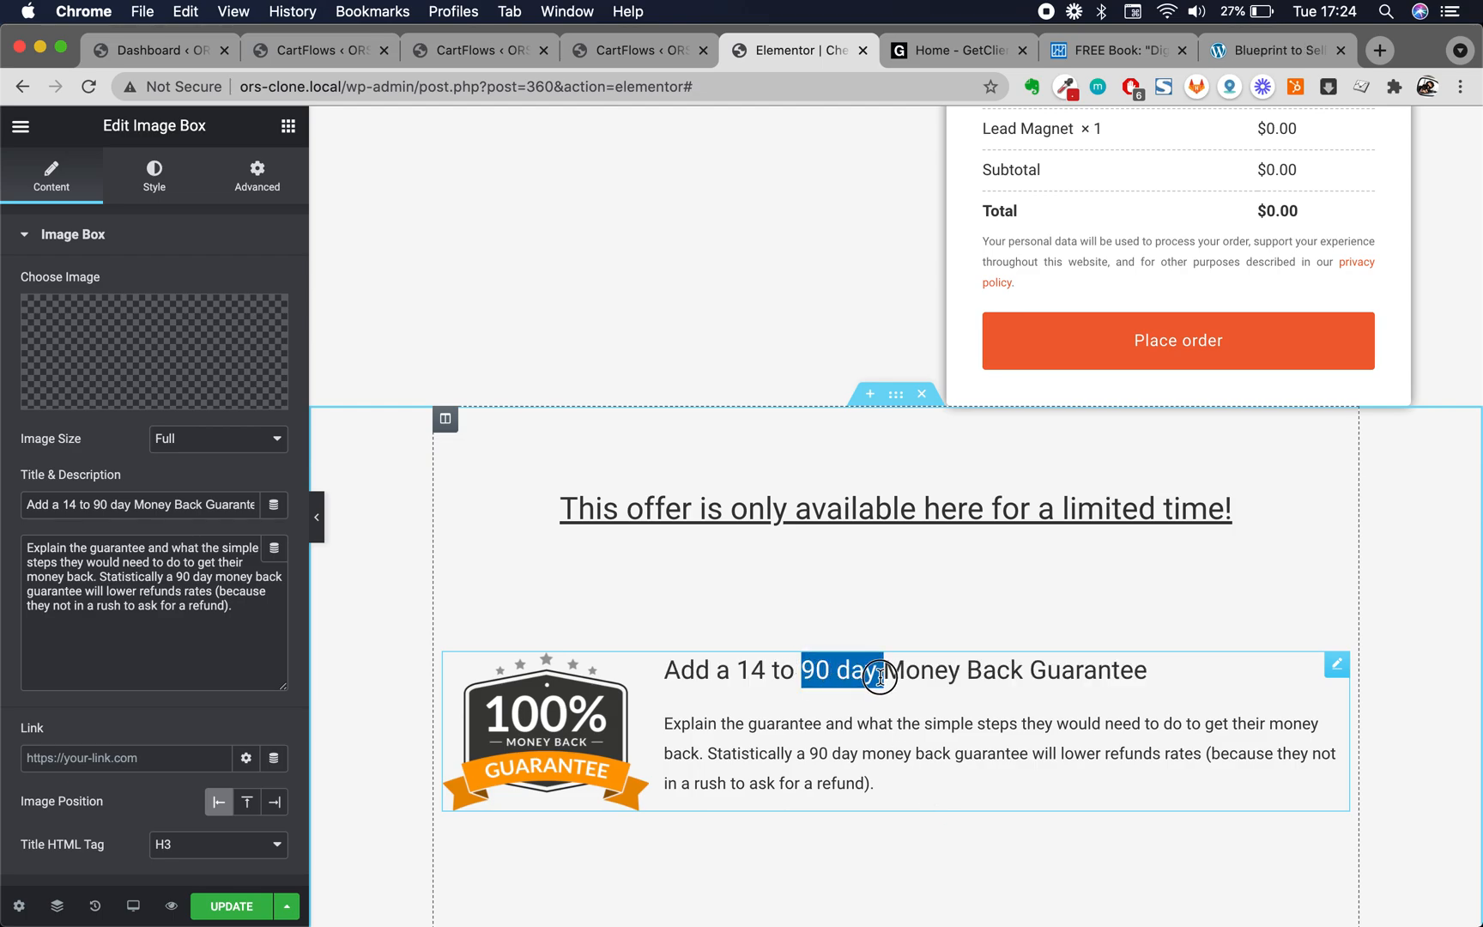
{"action": "double_click", "coordinate": [868, 671]}
{"action": "left_click_drag", "start_coordinate": [802, 670], "coordinate": [873, 679]}
{"action": "left_click", "coordinate": [817, 693]}
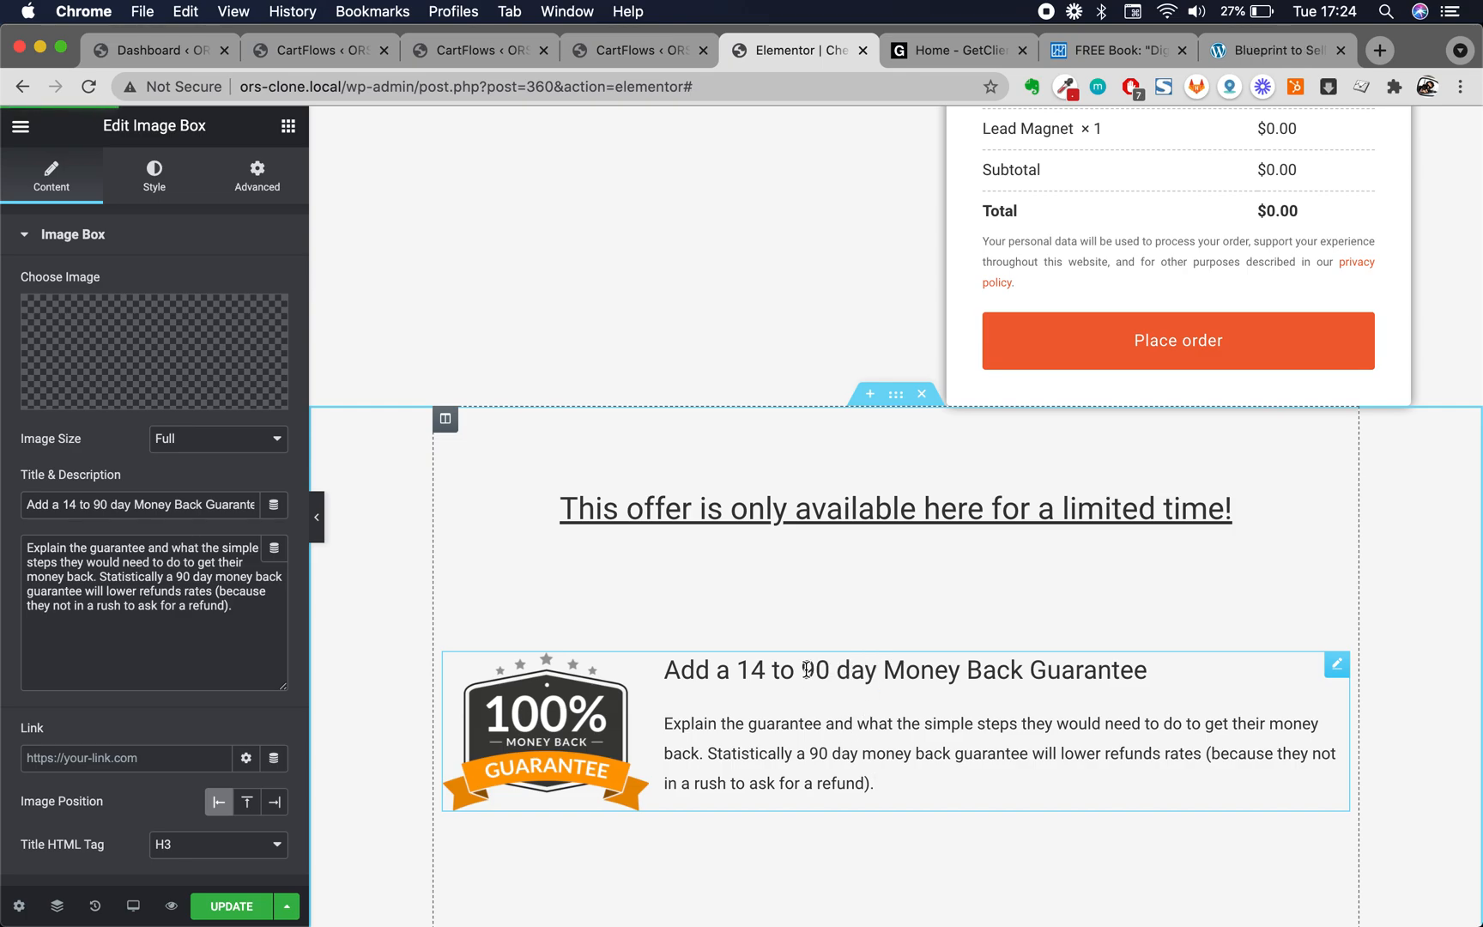
Highlight the full guarantee title and the "14" in it to compare the guarantee periods
{"action": "double_click", "coordinate": [869, 671]}
{"action": "left_click", "coordinate": [837, 671]}
{"action": "triple_click", "coordinate": [838, 671]}
{"action": "left_click", "coordinate": [1028, 668]}
{"action": "left_click_drag", "start_coordinate": [743, 669], "coordinate": [762, 668]}
{"action": "left_click", "coordinate": [978, 678]}
{"action": "left_click_drag", "start_coordinate": [737, 669], "coordinate": [763, 671]}
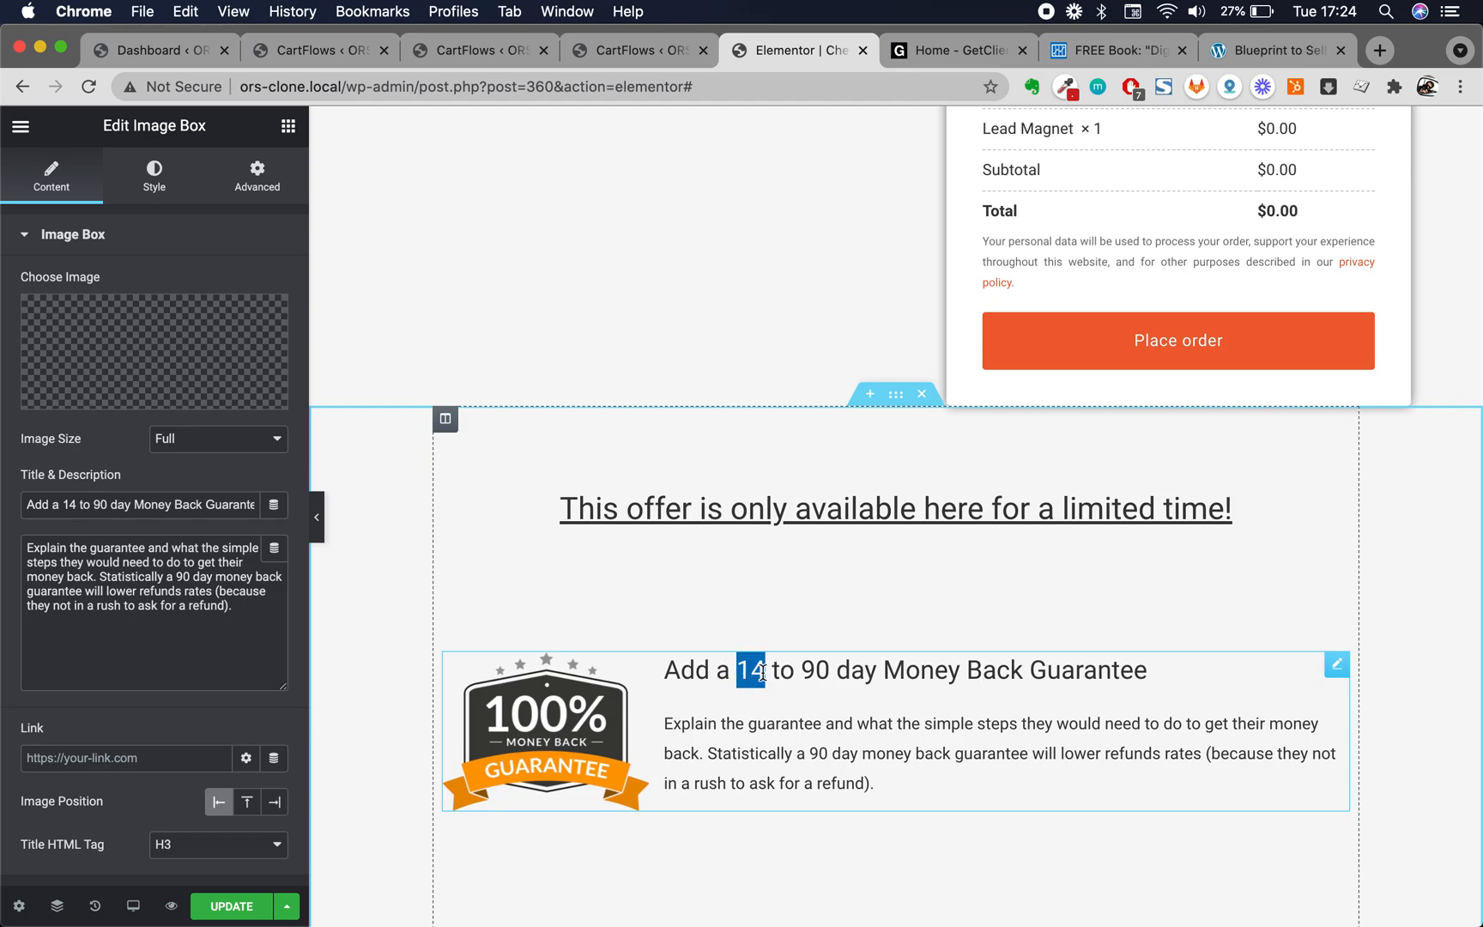
Check the guarantee description's "Statistically" sentence against the title, highlighting the 14 and 90 day periods
{"action": "double_click", "coordinate": [740, 756]}
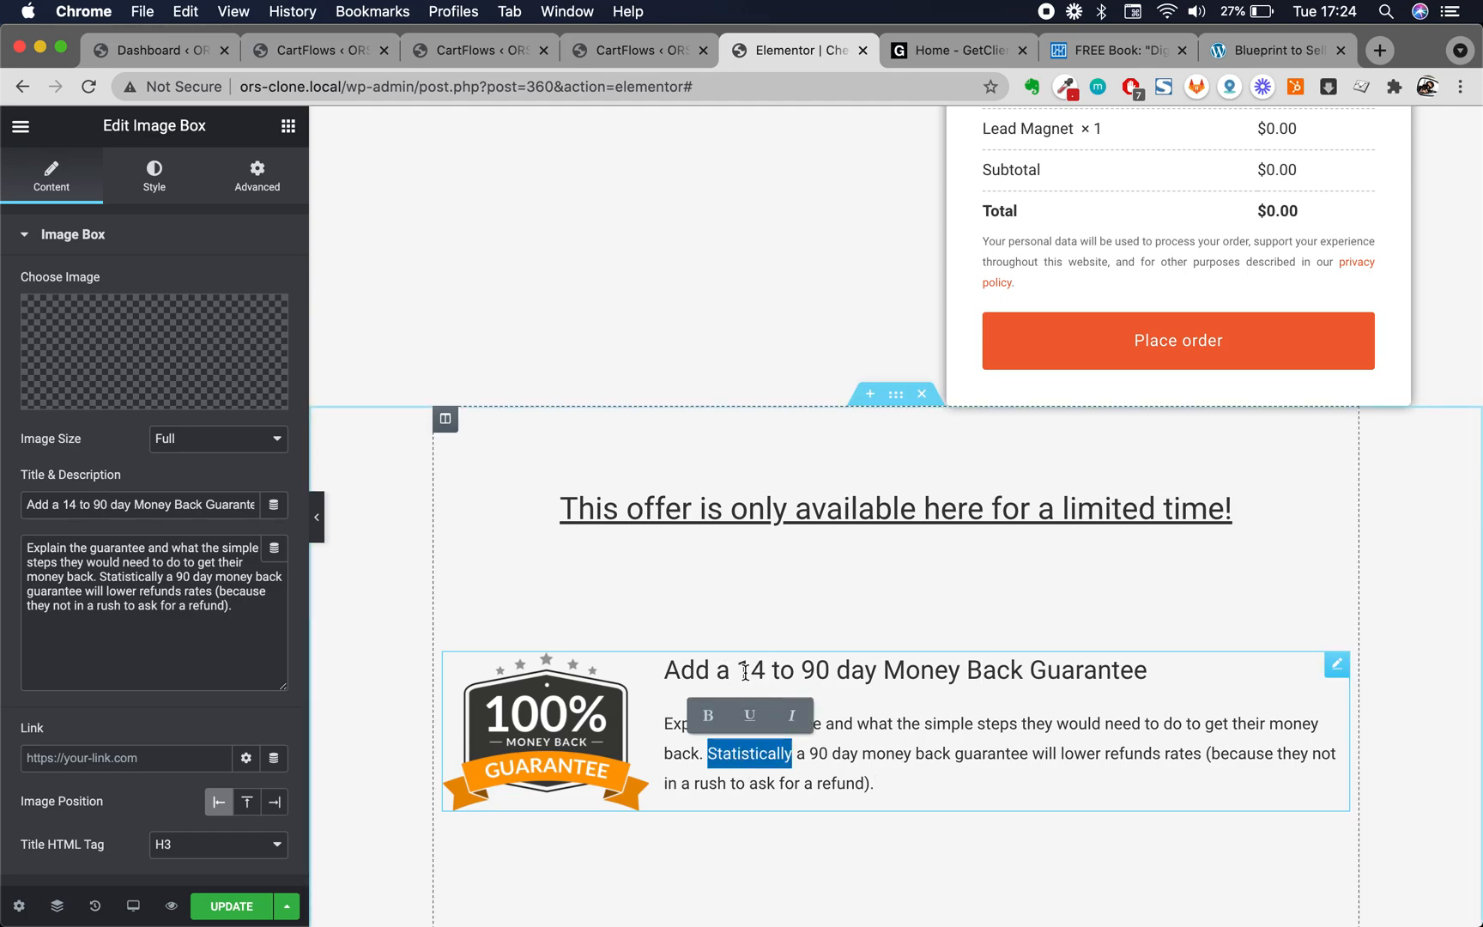
{"action": "triple_click", "coordinate": [744, 671]}
{"action": "left_click", "coordinate": [744, 671]}
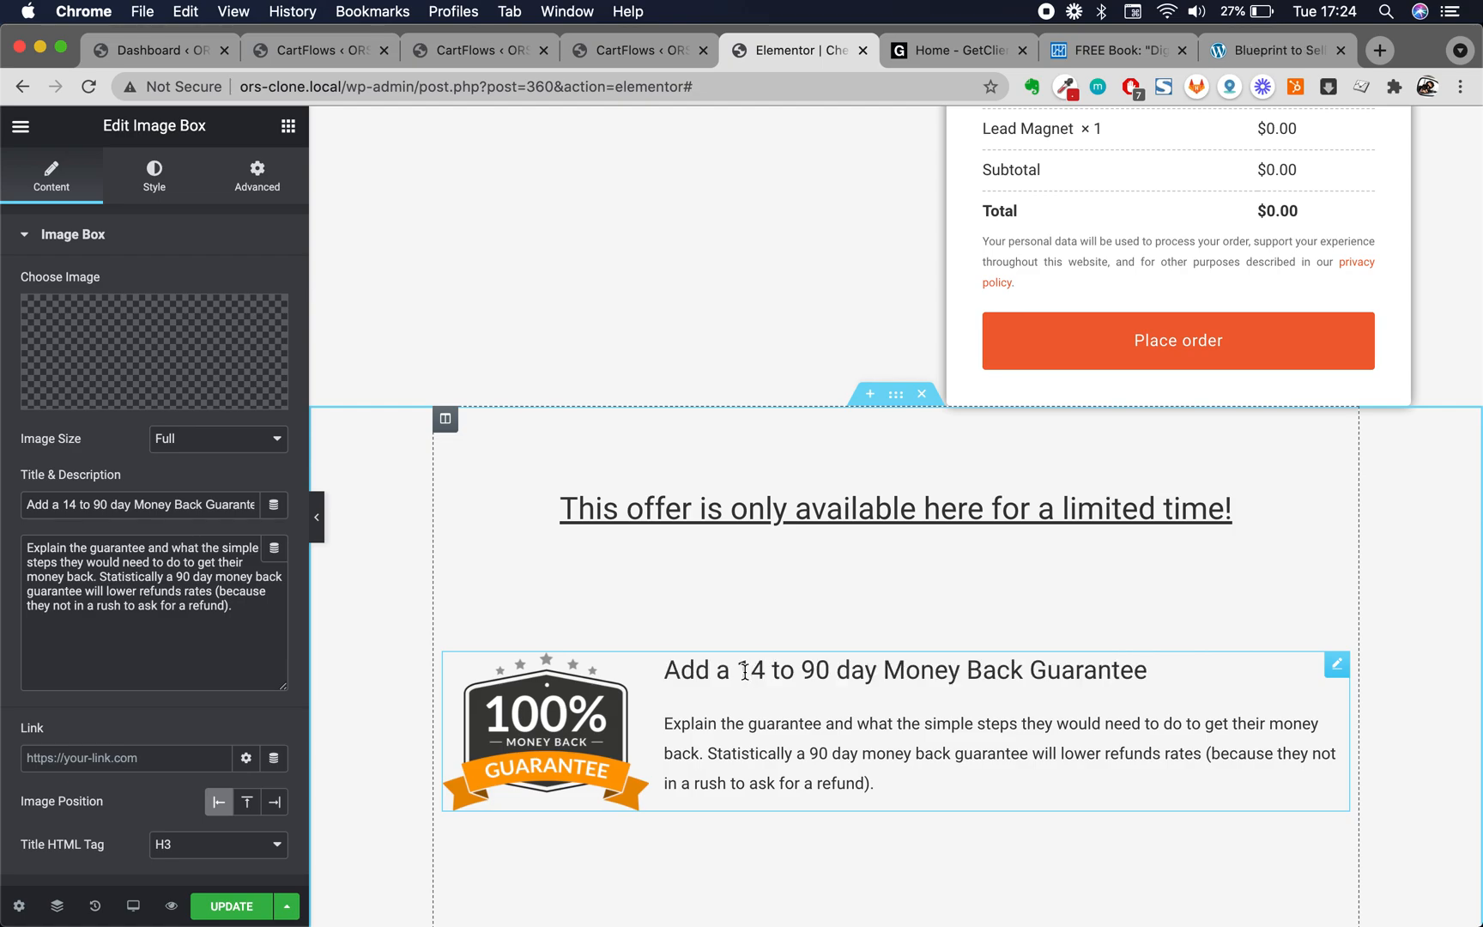
{"action": "left_click_drag", "start_coordinate": [737, 671], "coordinate": [759, 671]}
{"action": "triple_click", "coordinate": [759, 671]}
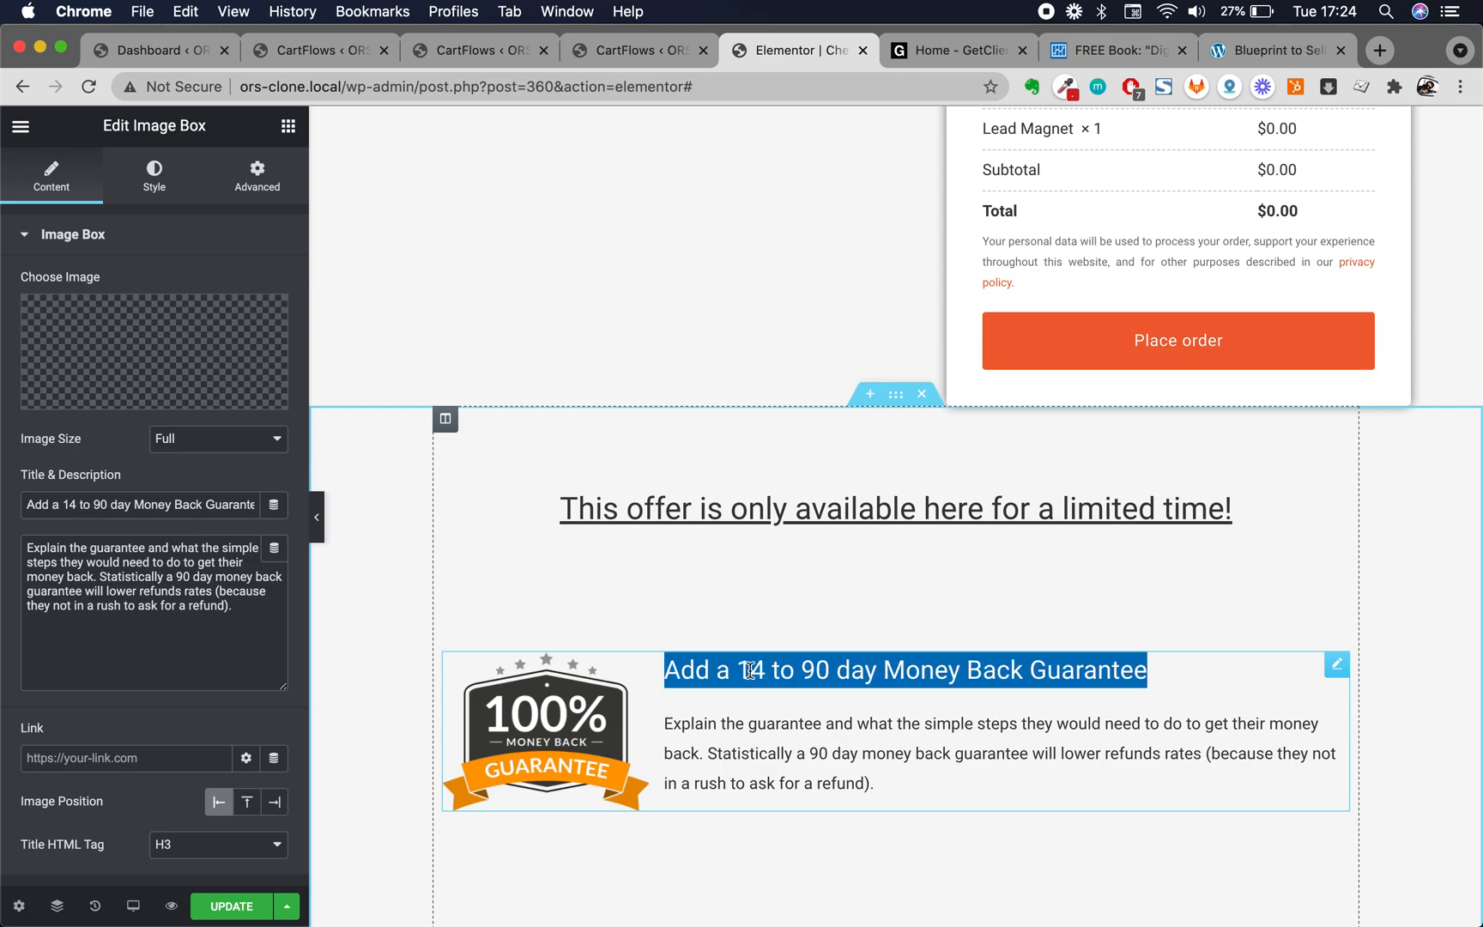
{"action": "double_click", "coordinate": [750, 671]}
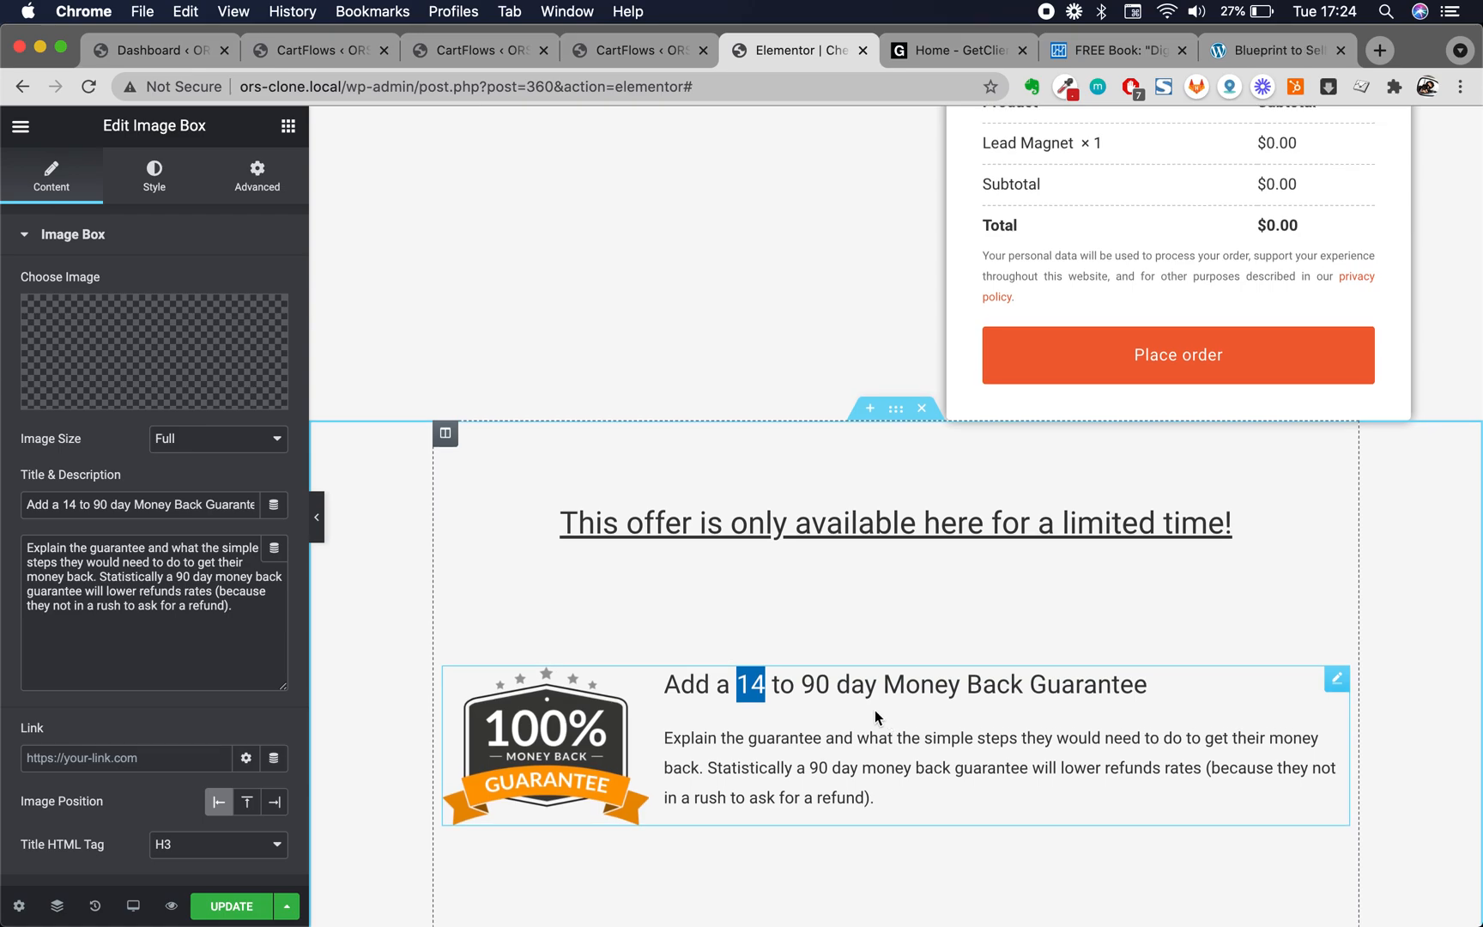
{"action": "left_click", "coordinate": [777, 700]}
{"action": "left_click_drag", "start_coordinate": [803, 684], "coordinate": [824, 683]}
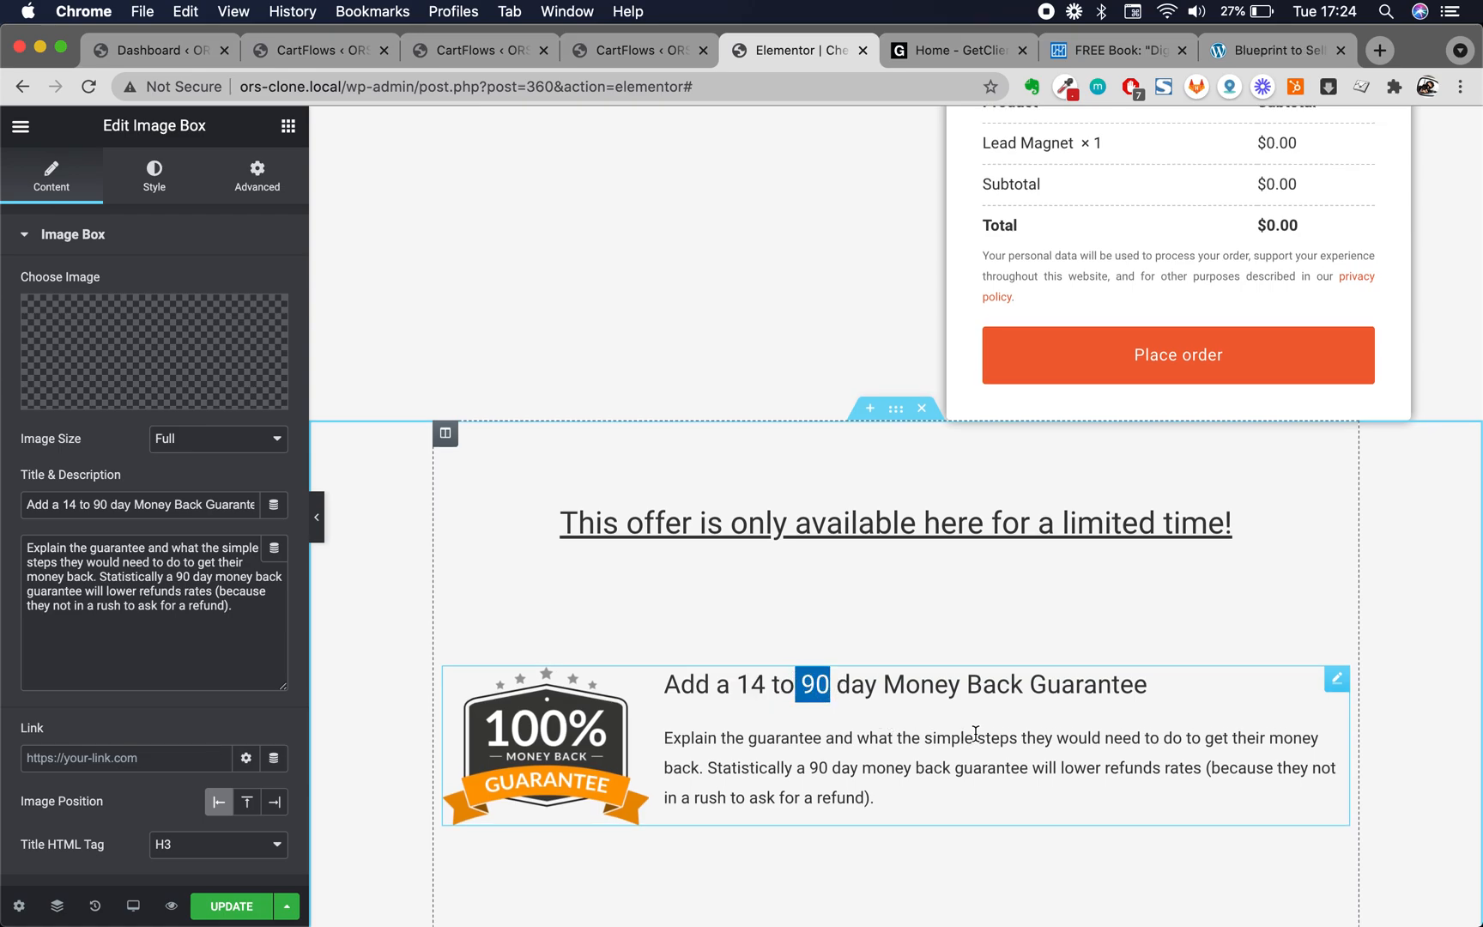
Review the whole checkout page, from the offer title and video down through the results list and order form
{"action": "scroll", "coordinate": [976, 732], "scroll_direction": "up", "scroll_amount": 9}
{"action": "scroll", "coordinate": [976, 736], "scroll_direction": "down", "scroll_amount": 8}
{"action": "scroll", "coordinate": [976, 735], "scroll_direction": "down", "scroll_amount": 4}
{"action": "scroll", "coordinate": [977, 738], "scroll_direction": "up", "scroll_amount": 3}
{"action": "scroll", "coordinate": [983, 459], "scroll_direction": "up", "scroll_amount": 7}
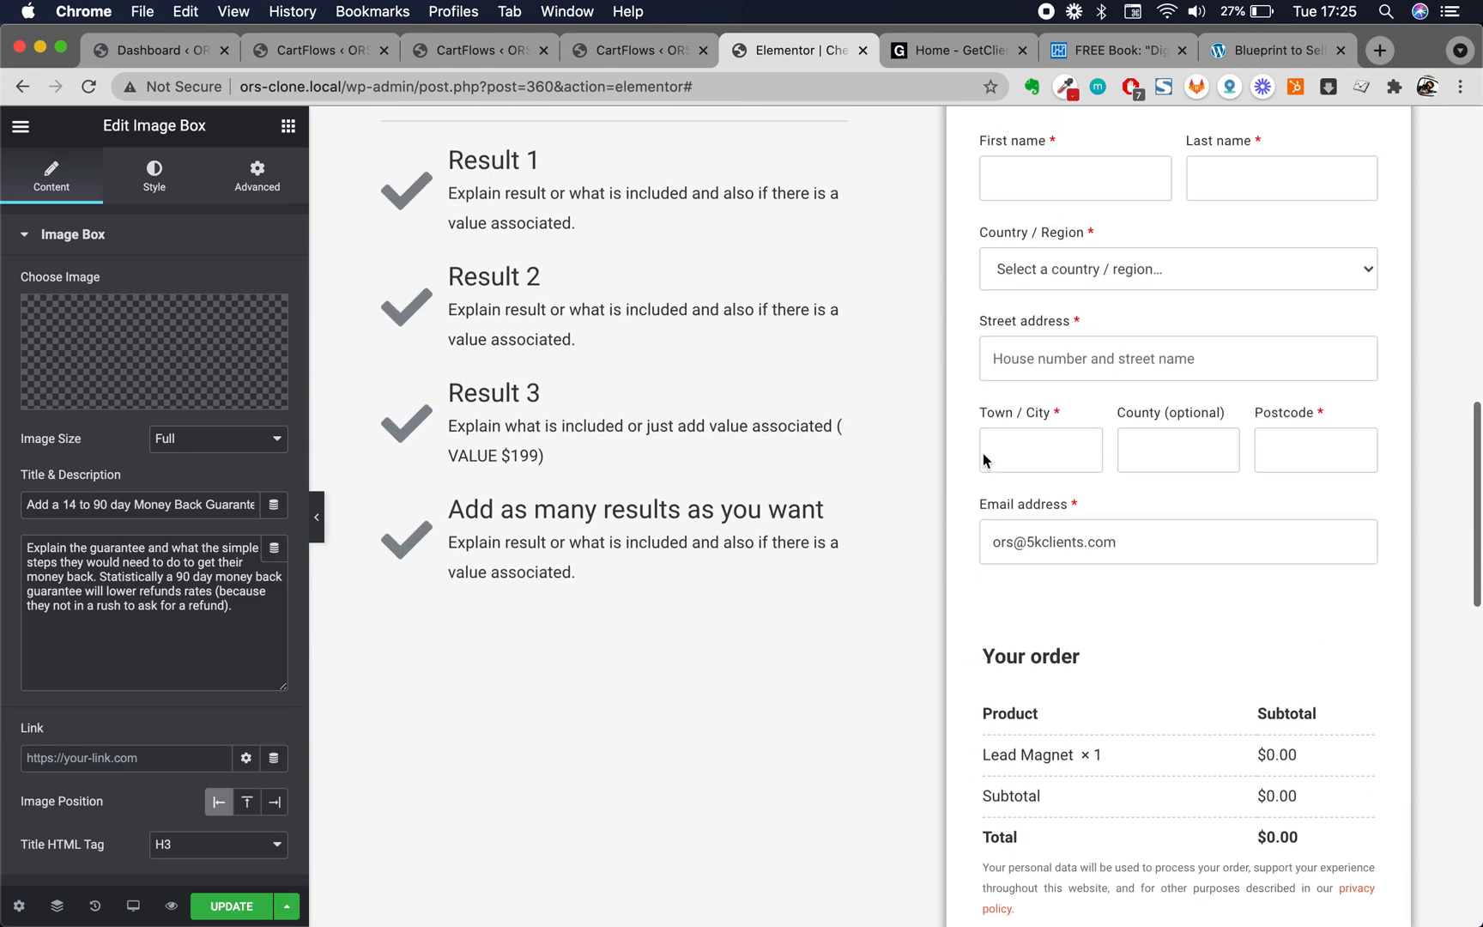
{"action": "scroll", "coordinate": [982, 453], "scroll_direction": "up", "scroll_amount": 10}
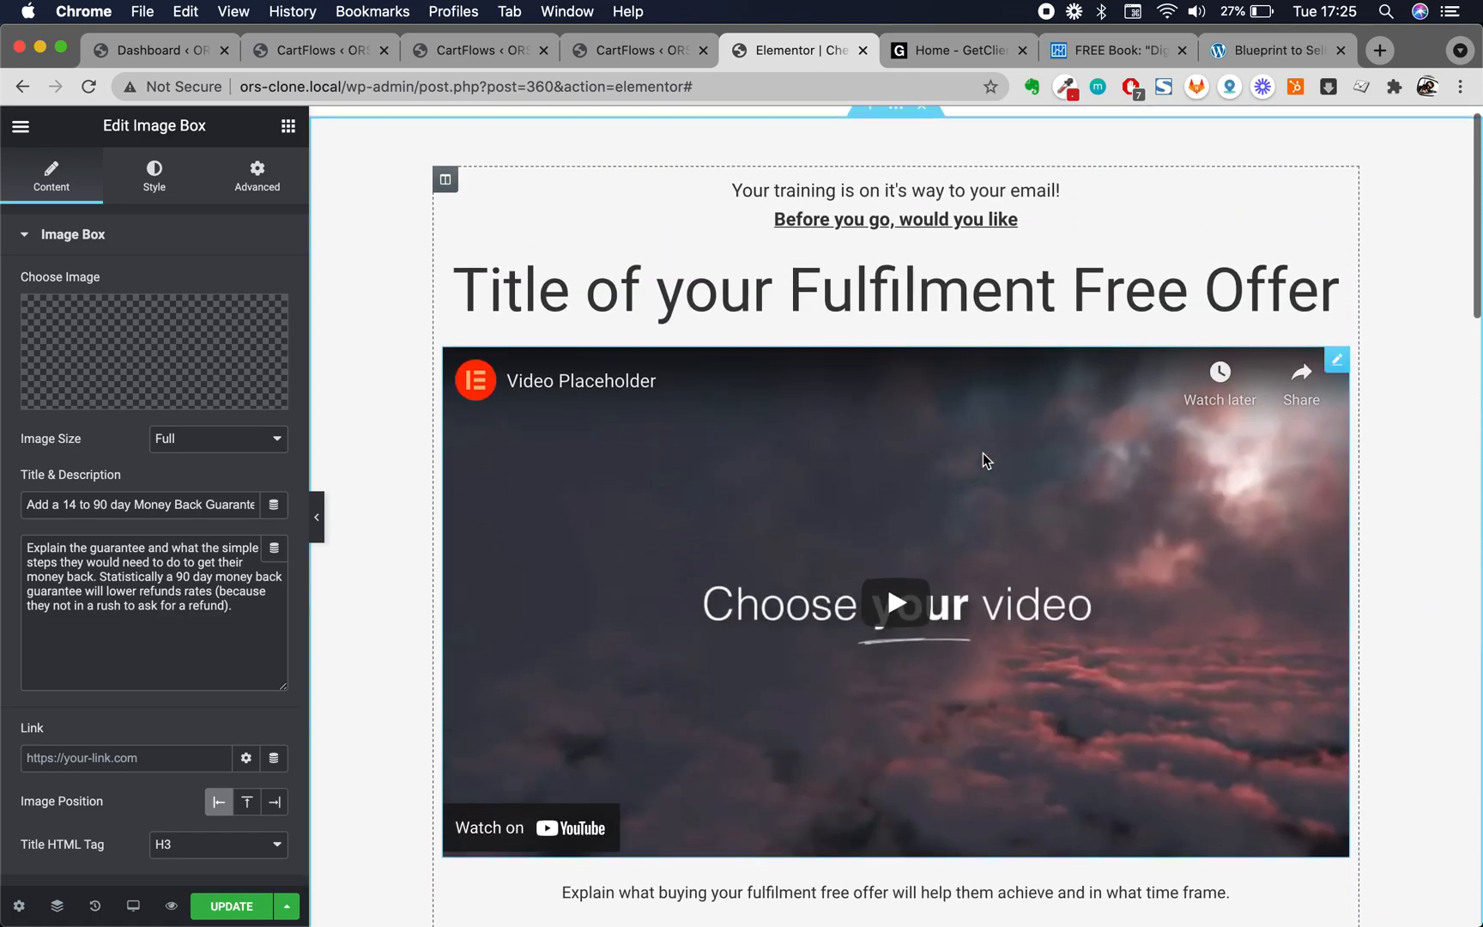
{"action": "scroll", "coordinate": [1000, 569], "scroll_direction": "down", "scroll_amount": 5}
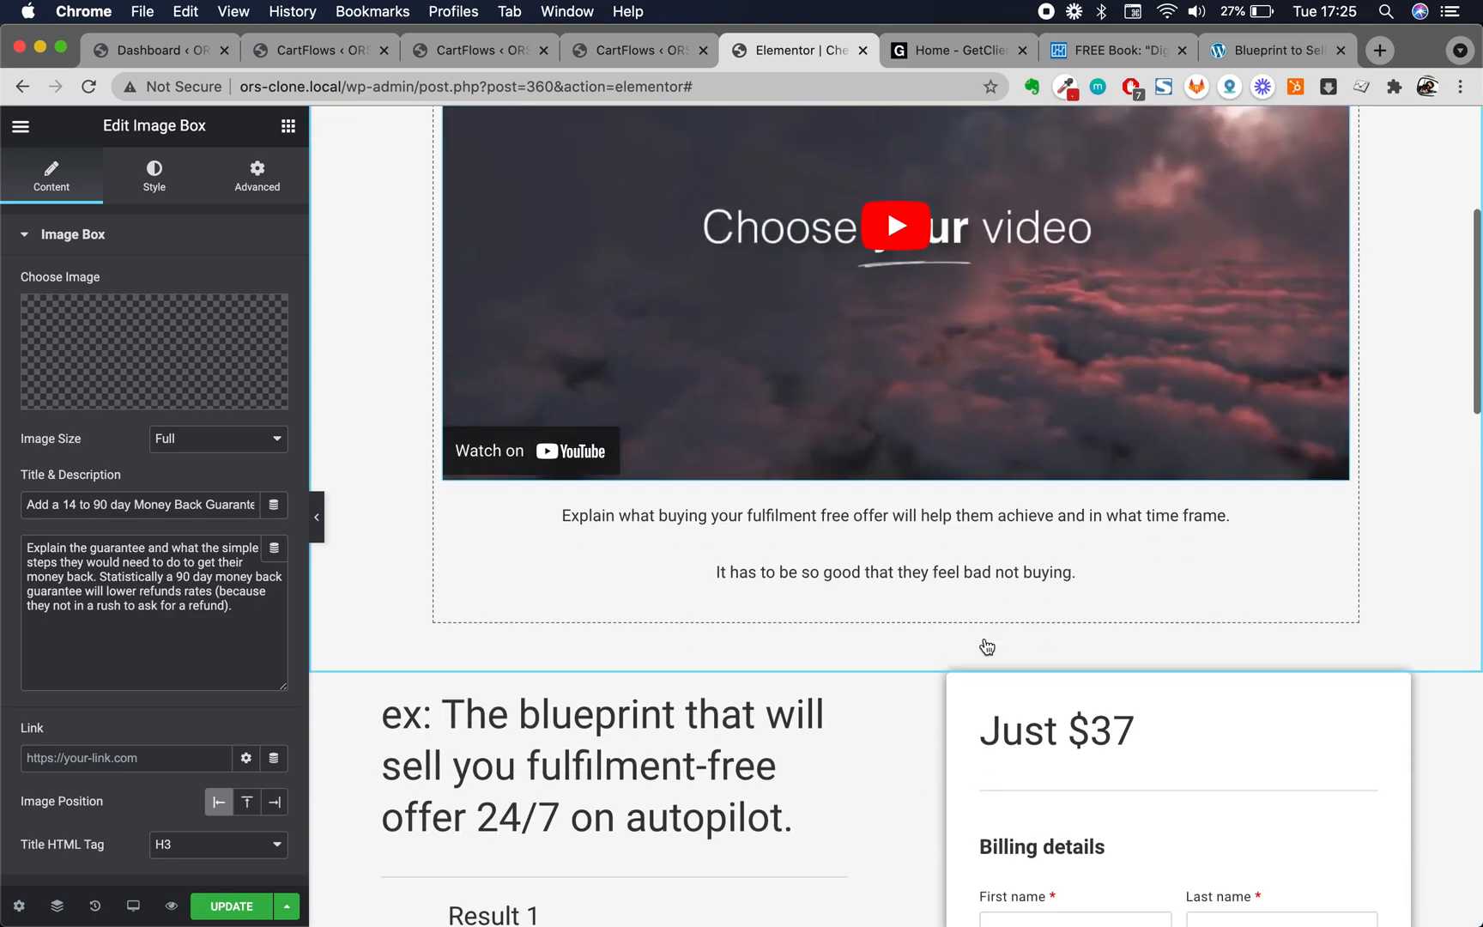
{"action": "scroll", "coordinate": [986, 646], "scroll_direction": "down", "scroll_amount": 4}
{"action": "scroll", "coordinate": [987, 646], "scroll_direction": "down", "scroll_amount": 4}
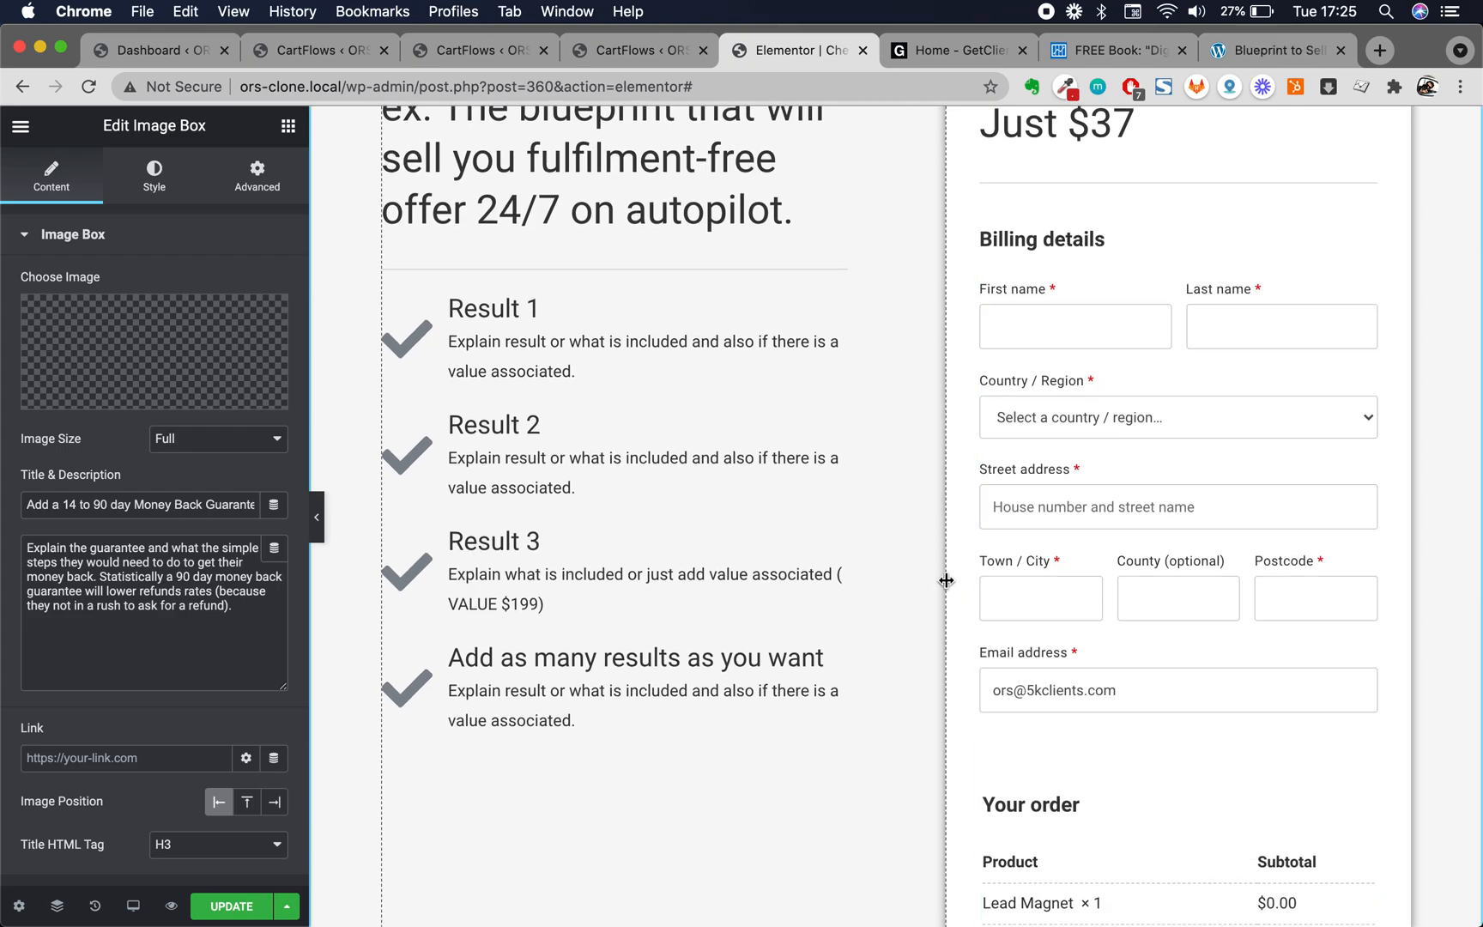
Widen the order form column slightly by shifting its boundary with the results list column, and check both columns
{"action": "left_click_drag", "start_coordinate": [944, 580], "coordinate": [917, 606]}
{"action": "scroll", "coordinate": [838, 665], "scroll_direction": "down", "scroll_amount": 4}
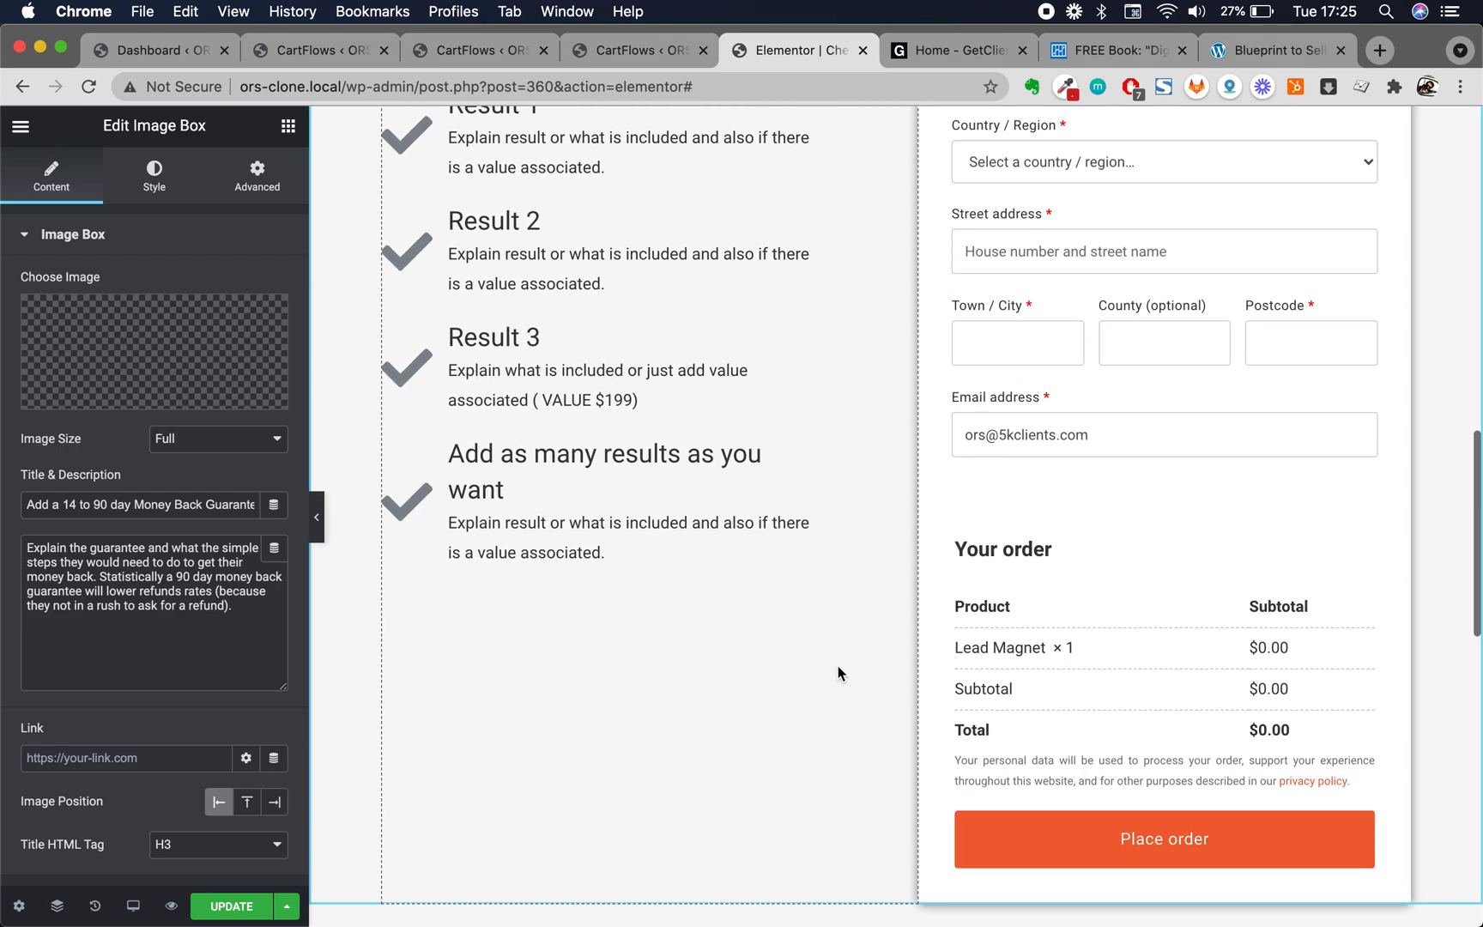
{"action": "scroll", "coordinate": [1188, 575], "scroll_direction": "up", "scroll_amount": 5}
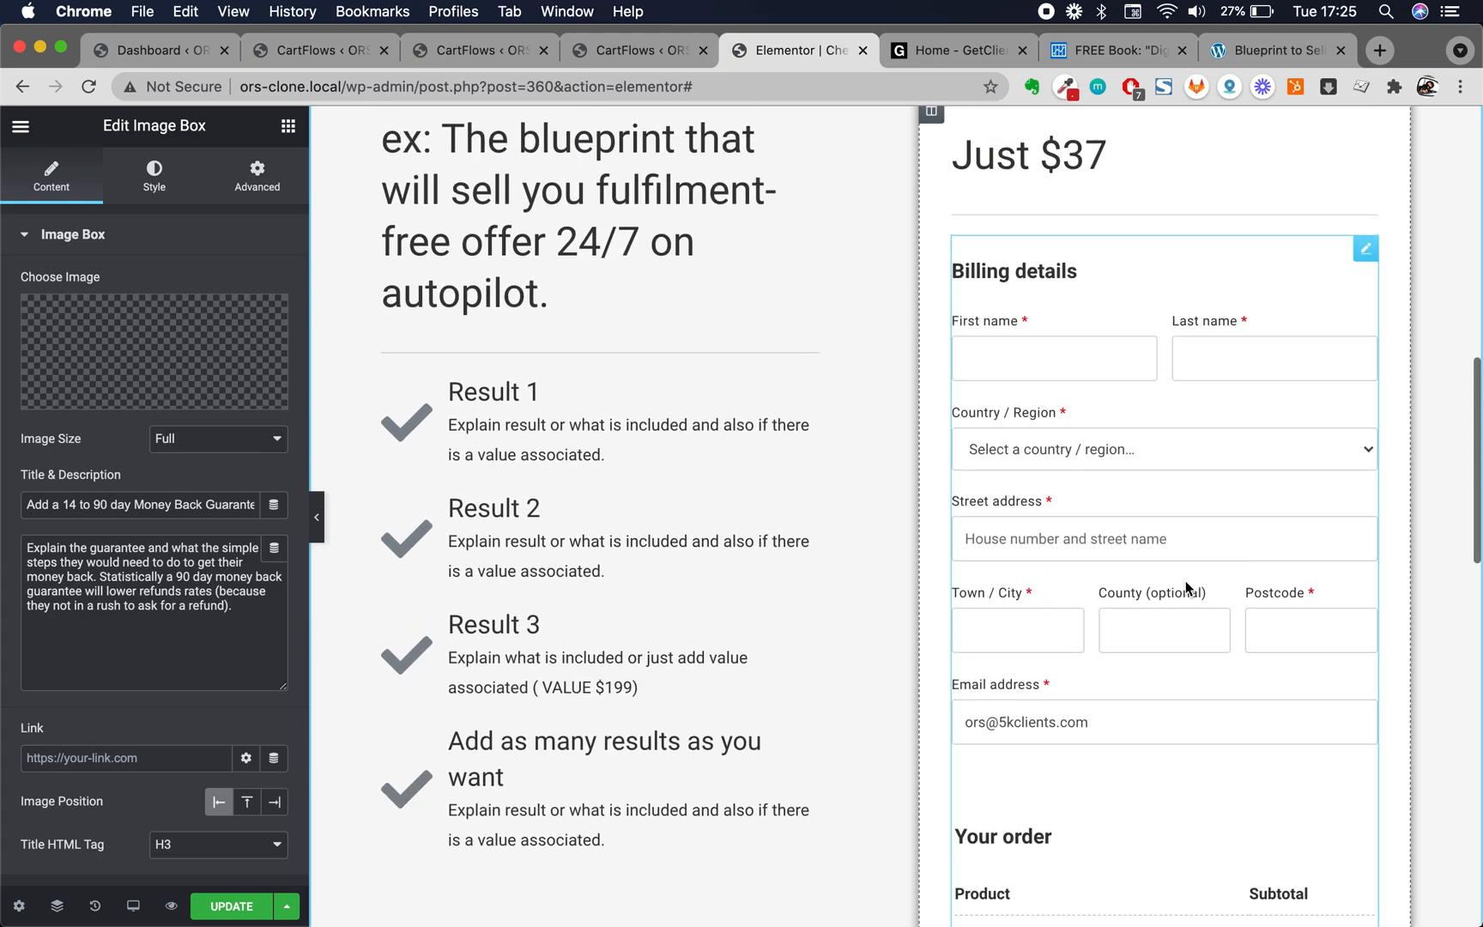
Open the checkout form widget's style settings, dismissing the Meet Right Click hint
{"action": "left_click", "coordinate": [1366, 336]}
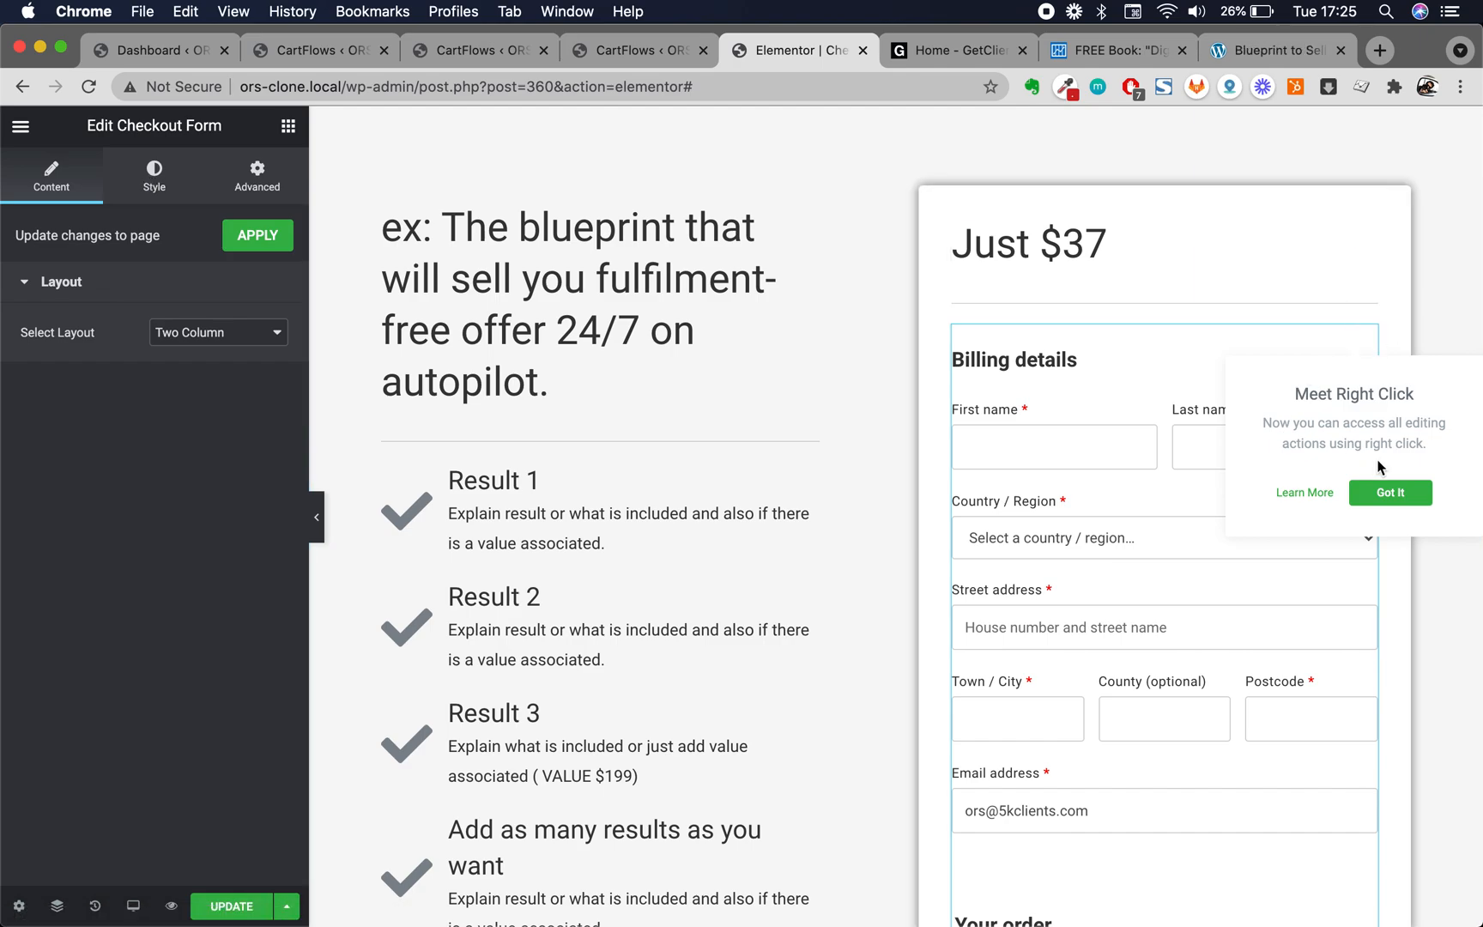
{"action": "left_click", "coordinate": [1383, 493]}
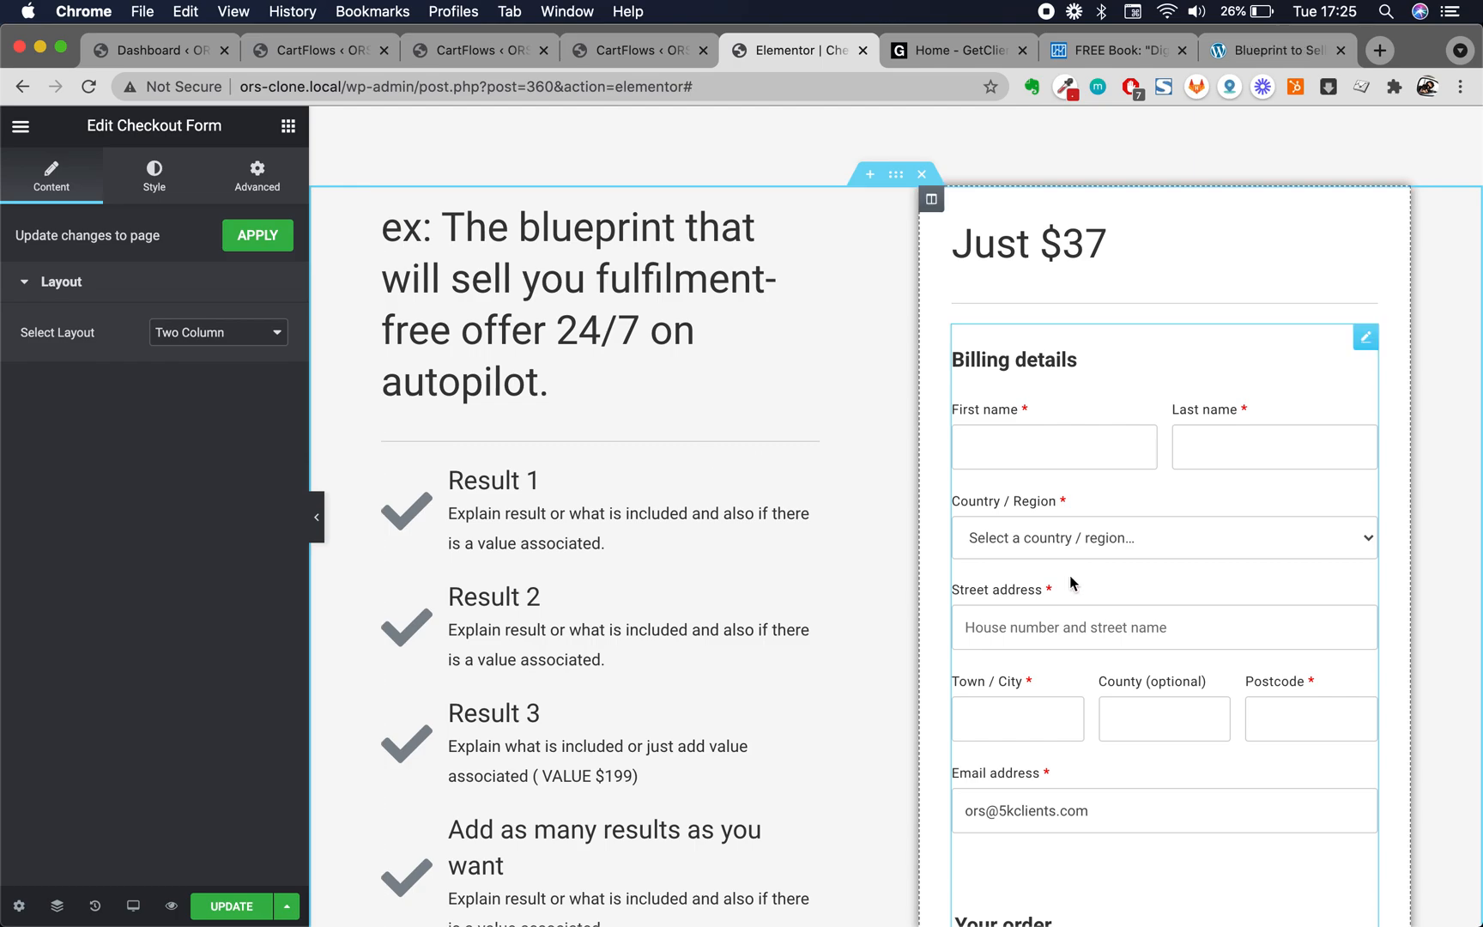
{"action": "left_click", "coordinate": [155, 176]}
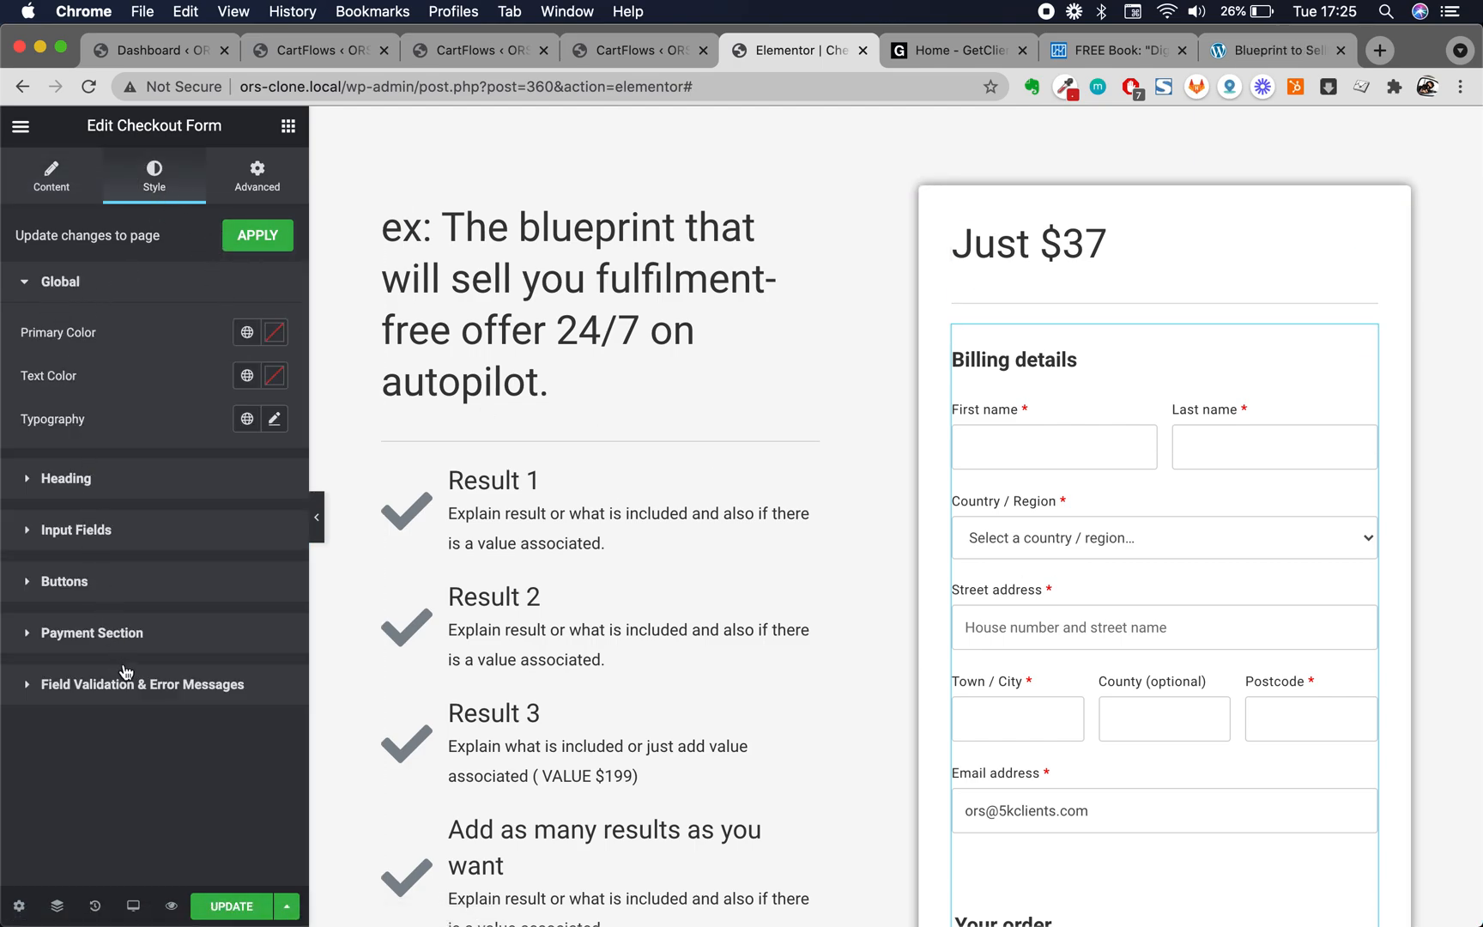
{"action": "scroll", "coordinate": [990, 556], "scroll_direction": "down", "scroll_amount": 5}
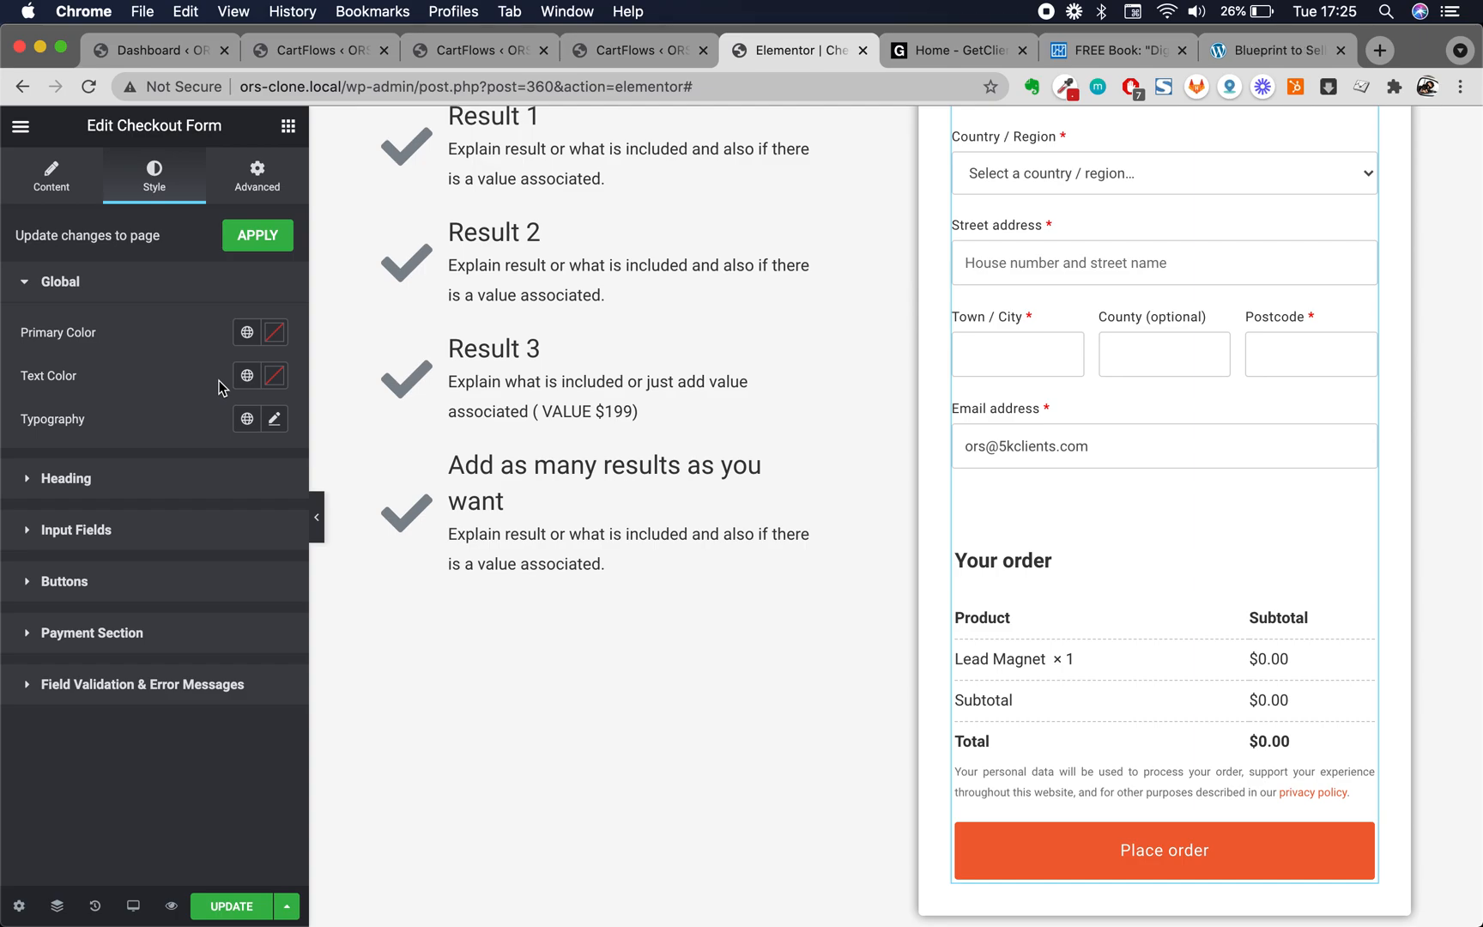
Try #B01C1C as the classic background color of the checkout form's buttons and reset the color
{"action": "left_click", "coordinate": [72, 589]}
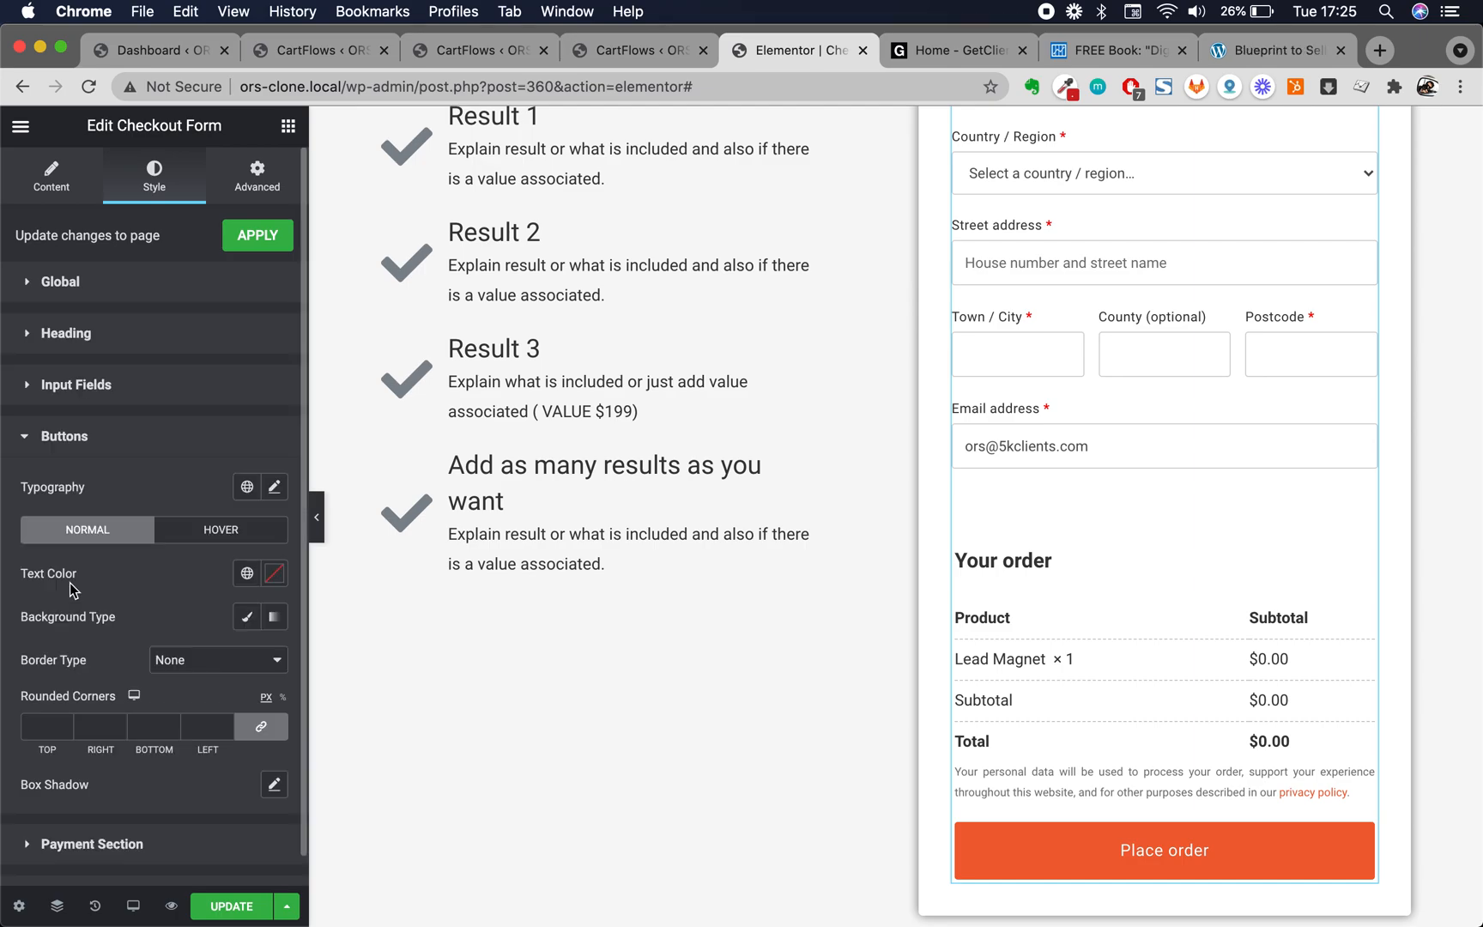
{"action": "scroll", "coordinate": [81, 609], "scroll_direction": "down", "scroll_amount": 1}
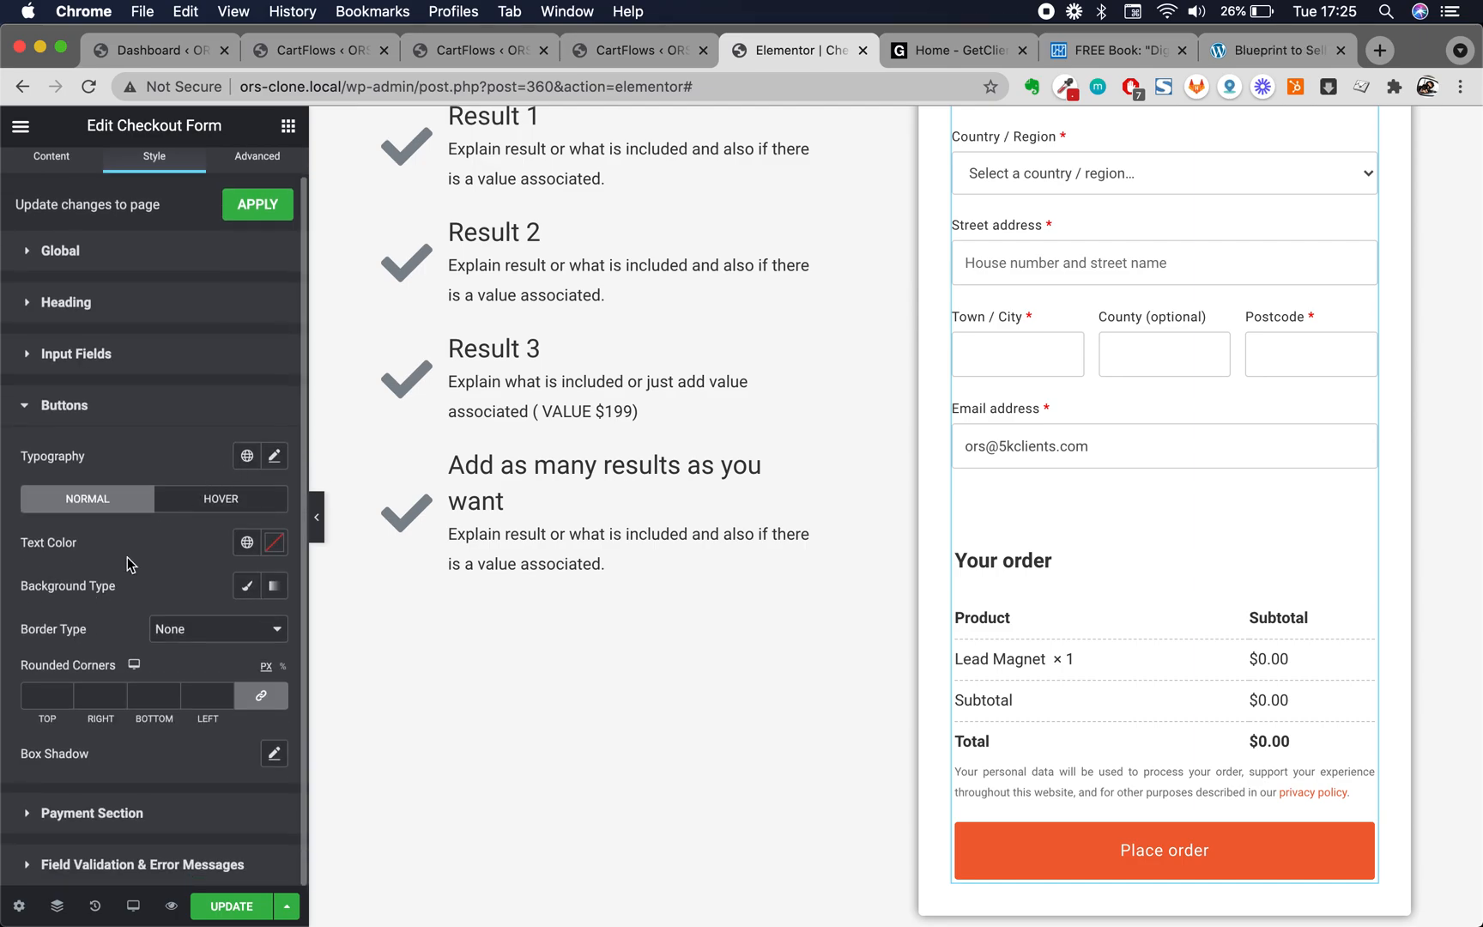
{"action": "left_click", "coordinate": [246, 587]}
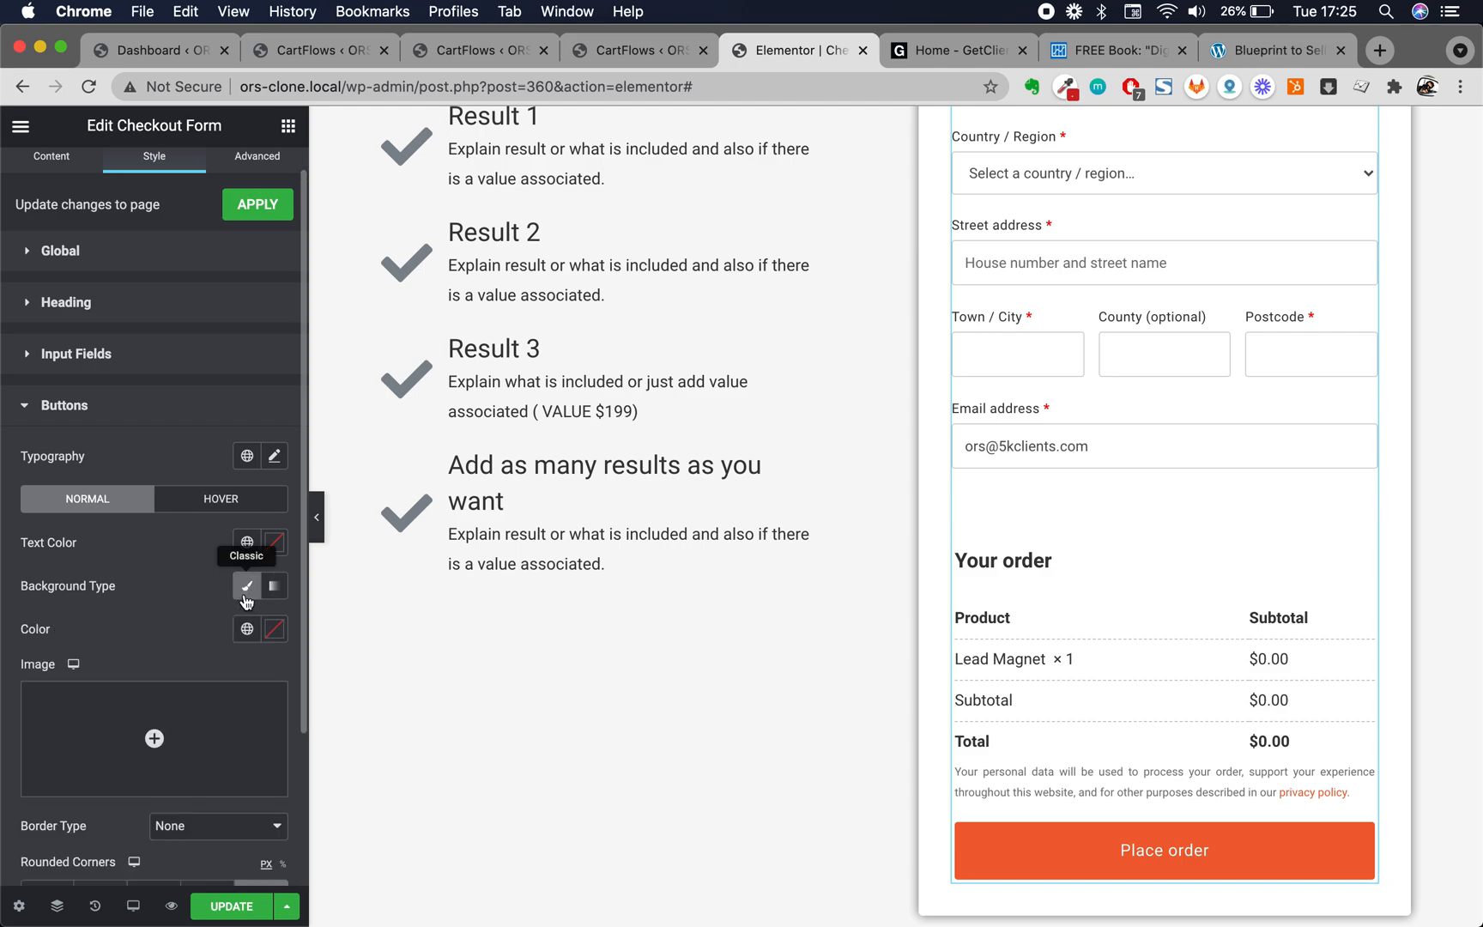
{"action": "left_click", "coordinate": [275, 628]}
{"action": "left_click", "coordinate": [236, 392]}
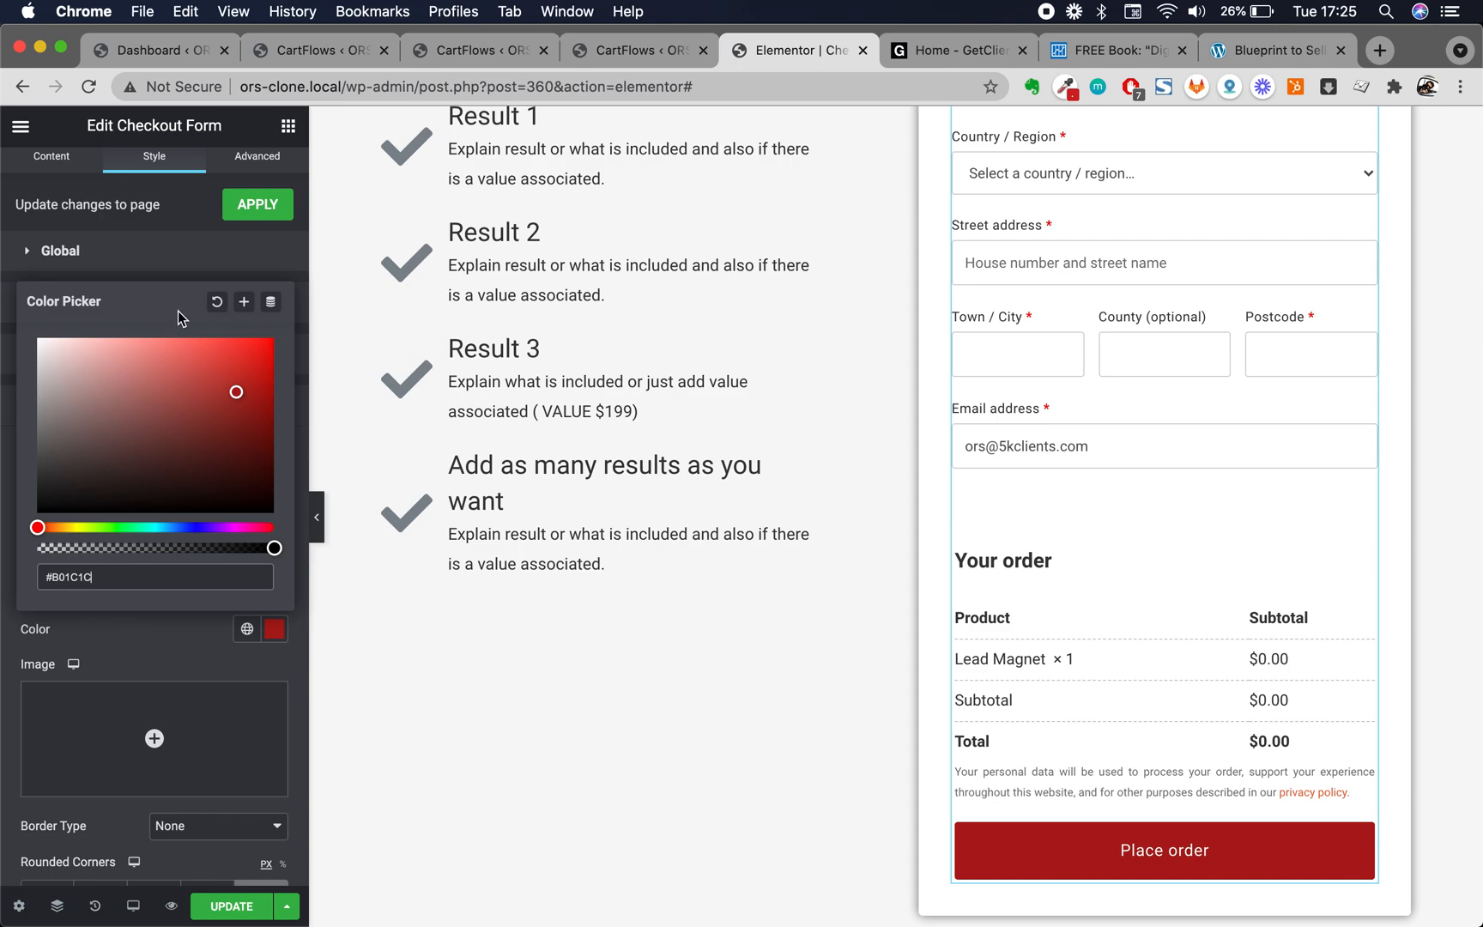
{"action": "left_click", "coordinate": [213, 302]}
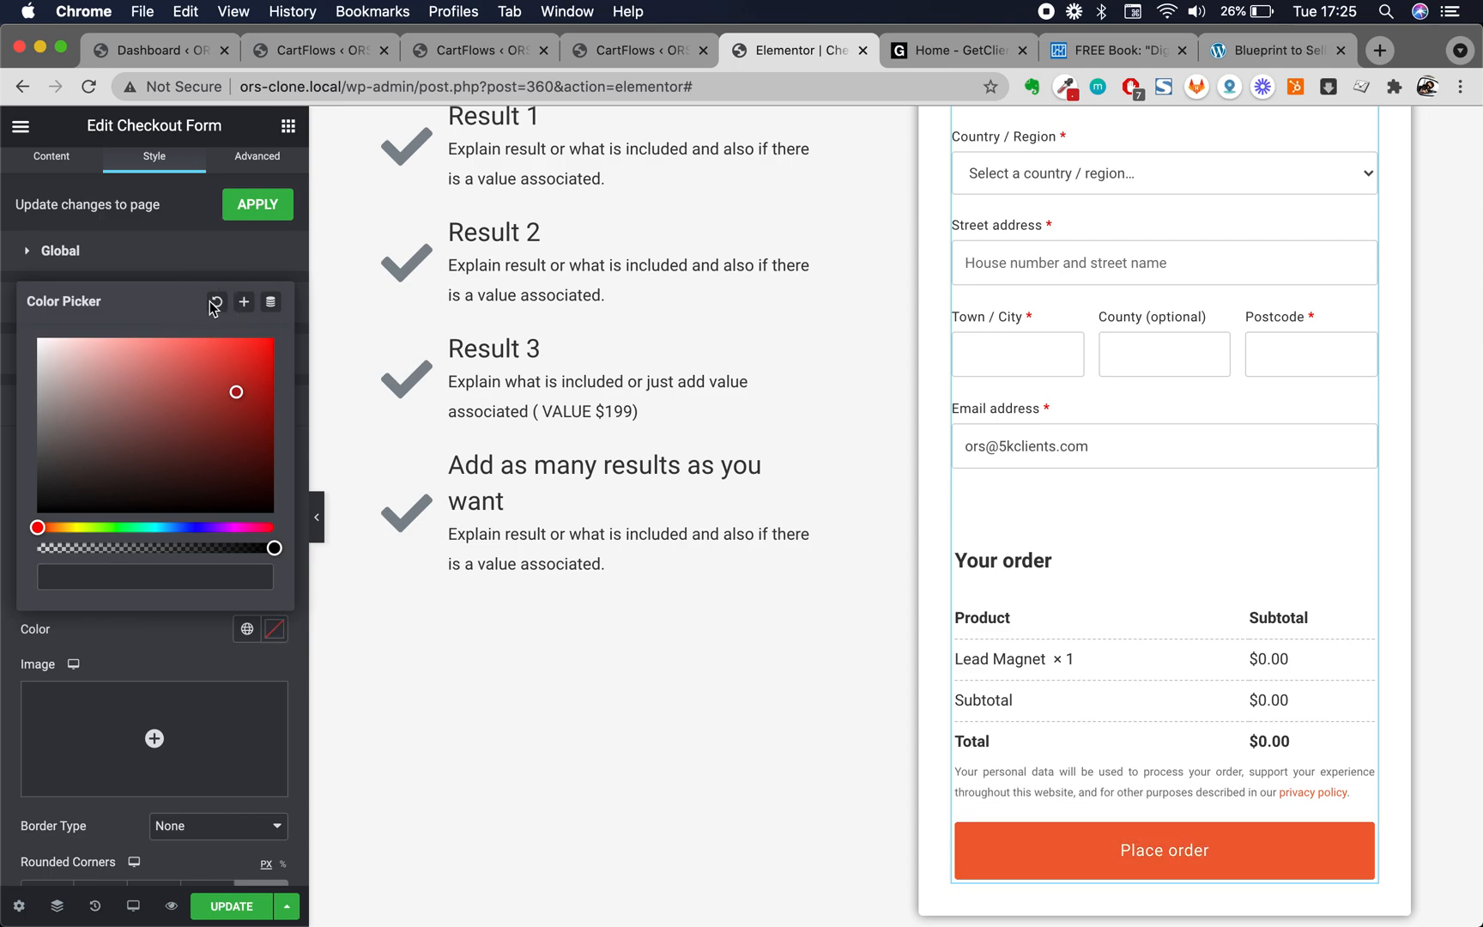
Set the checkout form's global primary color to #C02A2A and check it on the Place order button
{"action": "left_click", "coordinate": [103, 249]}
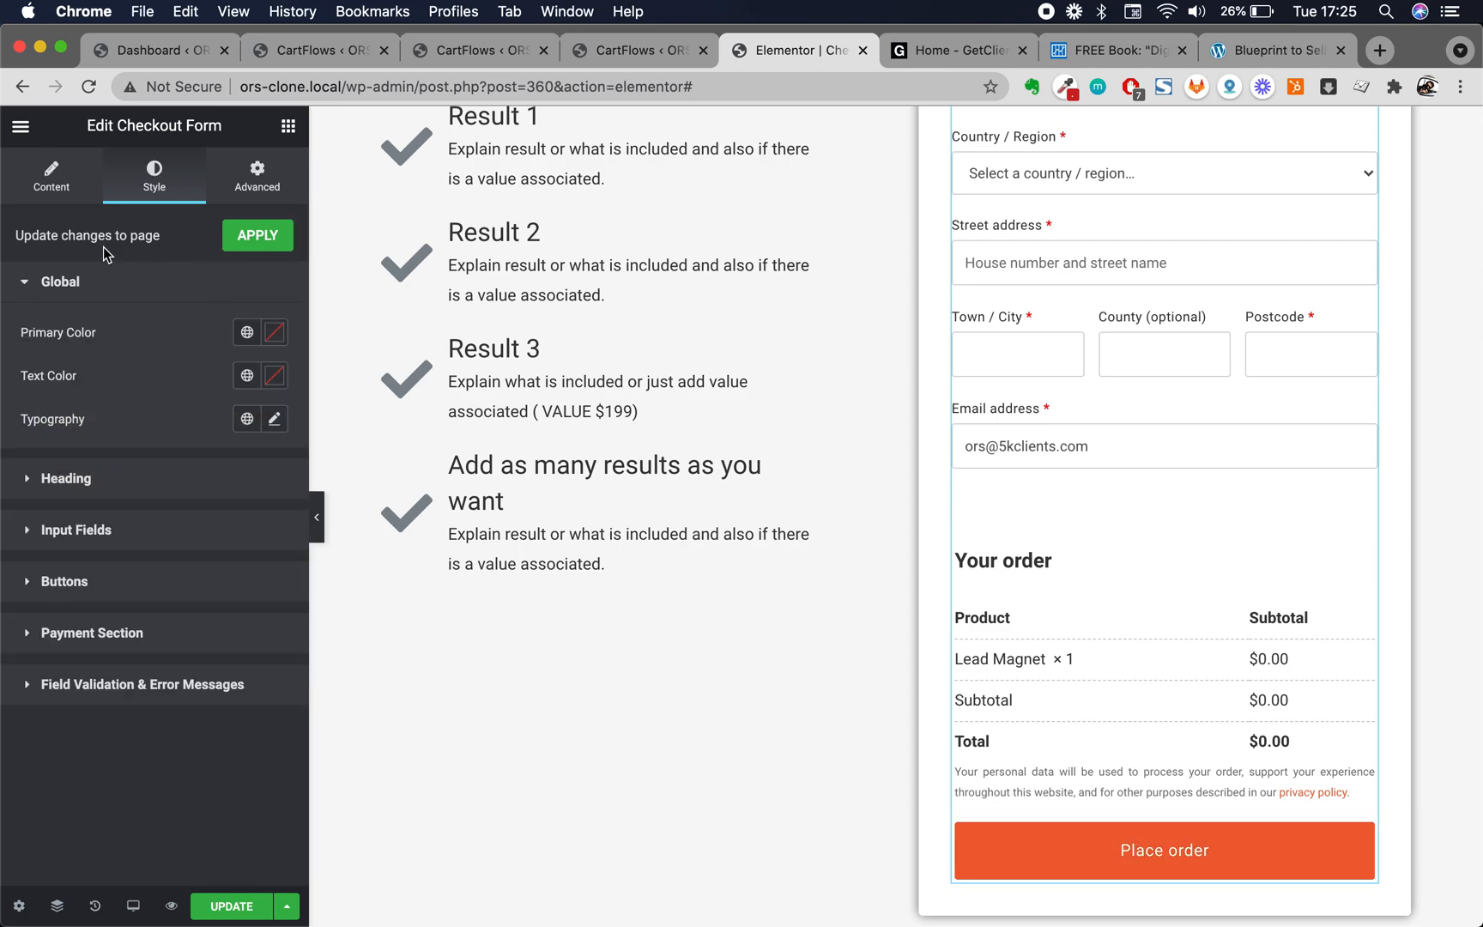
{"action": "left_click", "coordinate": [275, 332]}
{"action": "left_click", "coordinate": [222, 450]}
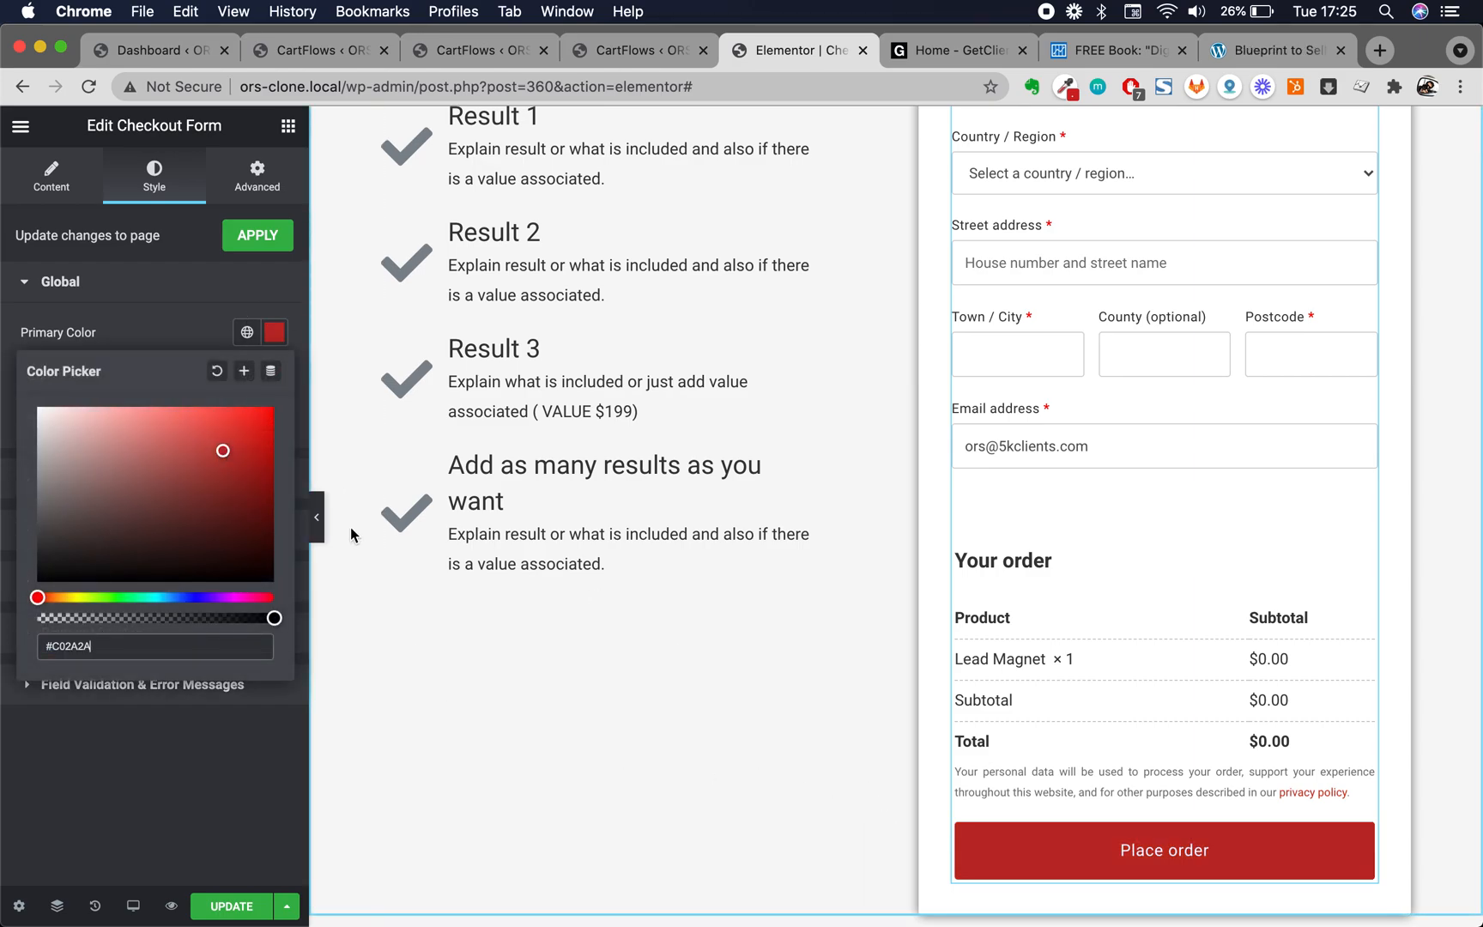
{"action": "scroll", "coordinate": [844, 513], "scroll_direction": "up", "scroll_amount": 5}
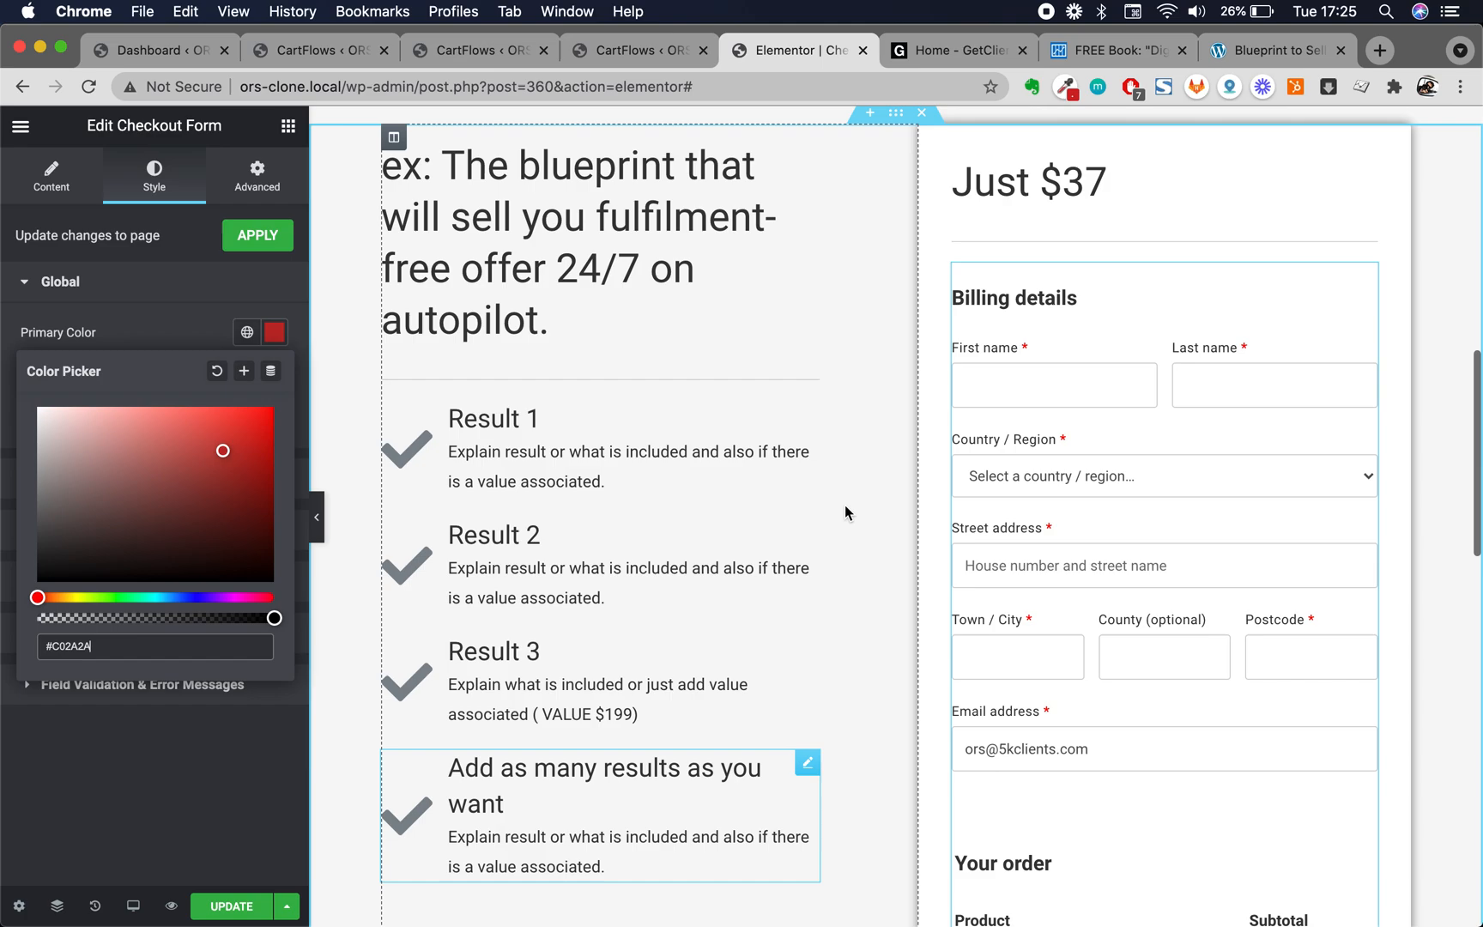
{"action": "scroll", "coordinate": [1062, 773], "scroll_direction": "down", "scroll_amount": 6}
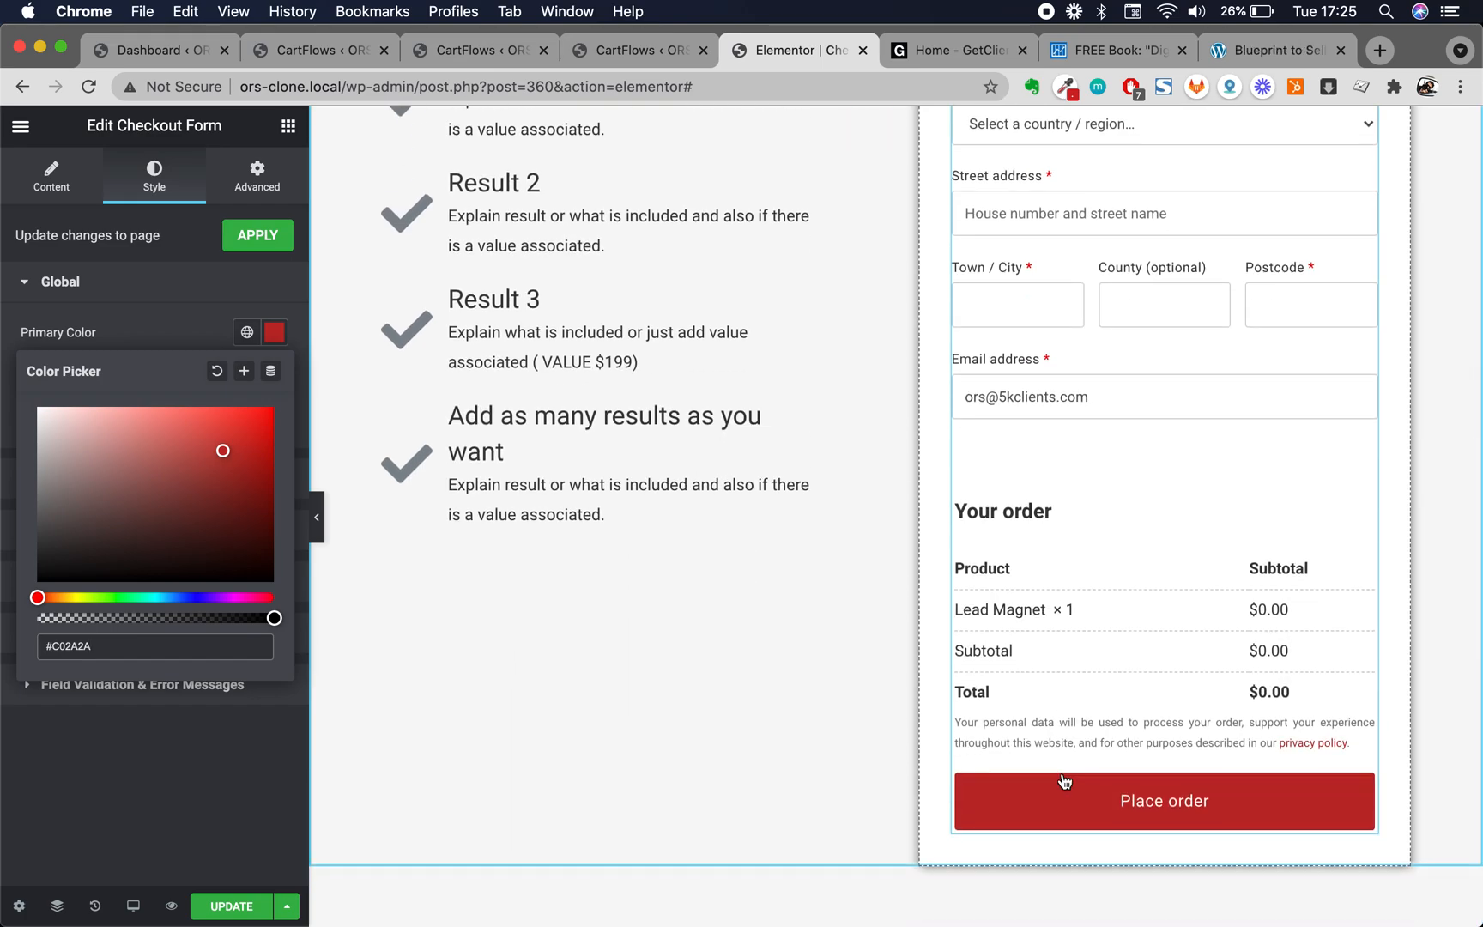
{"action": "scroll", "coordinate": [377, 532], "scroll_direction": "up", "scroll_amount": 2}
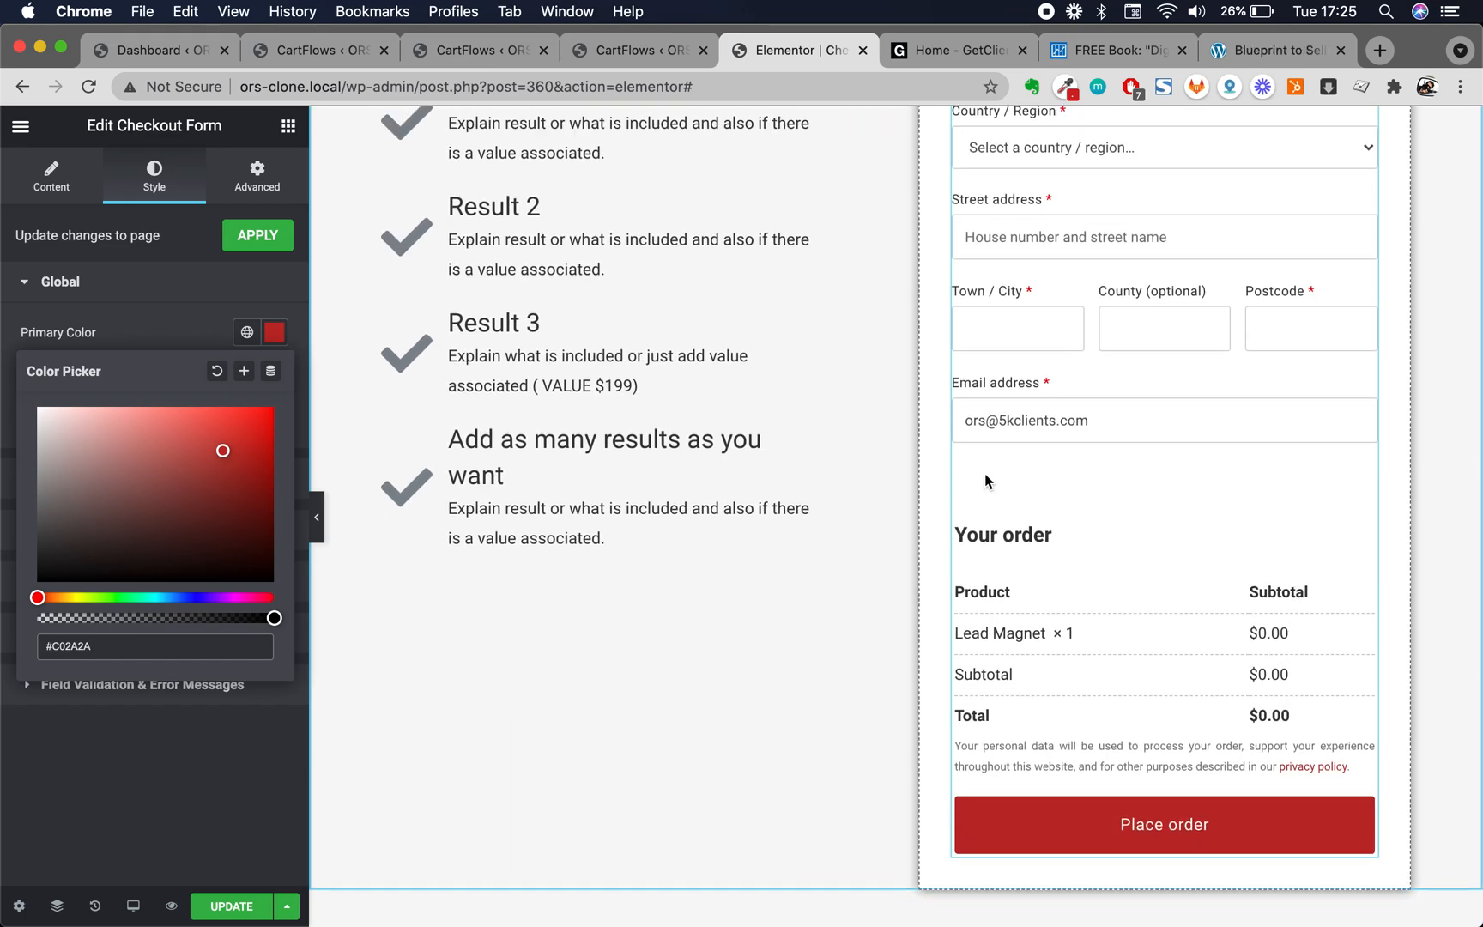
{"action": "left_click", "coordinate": [208, 308]}
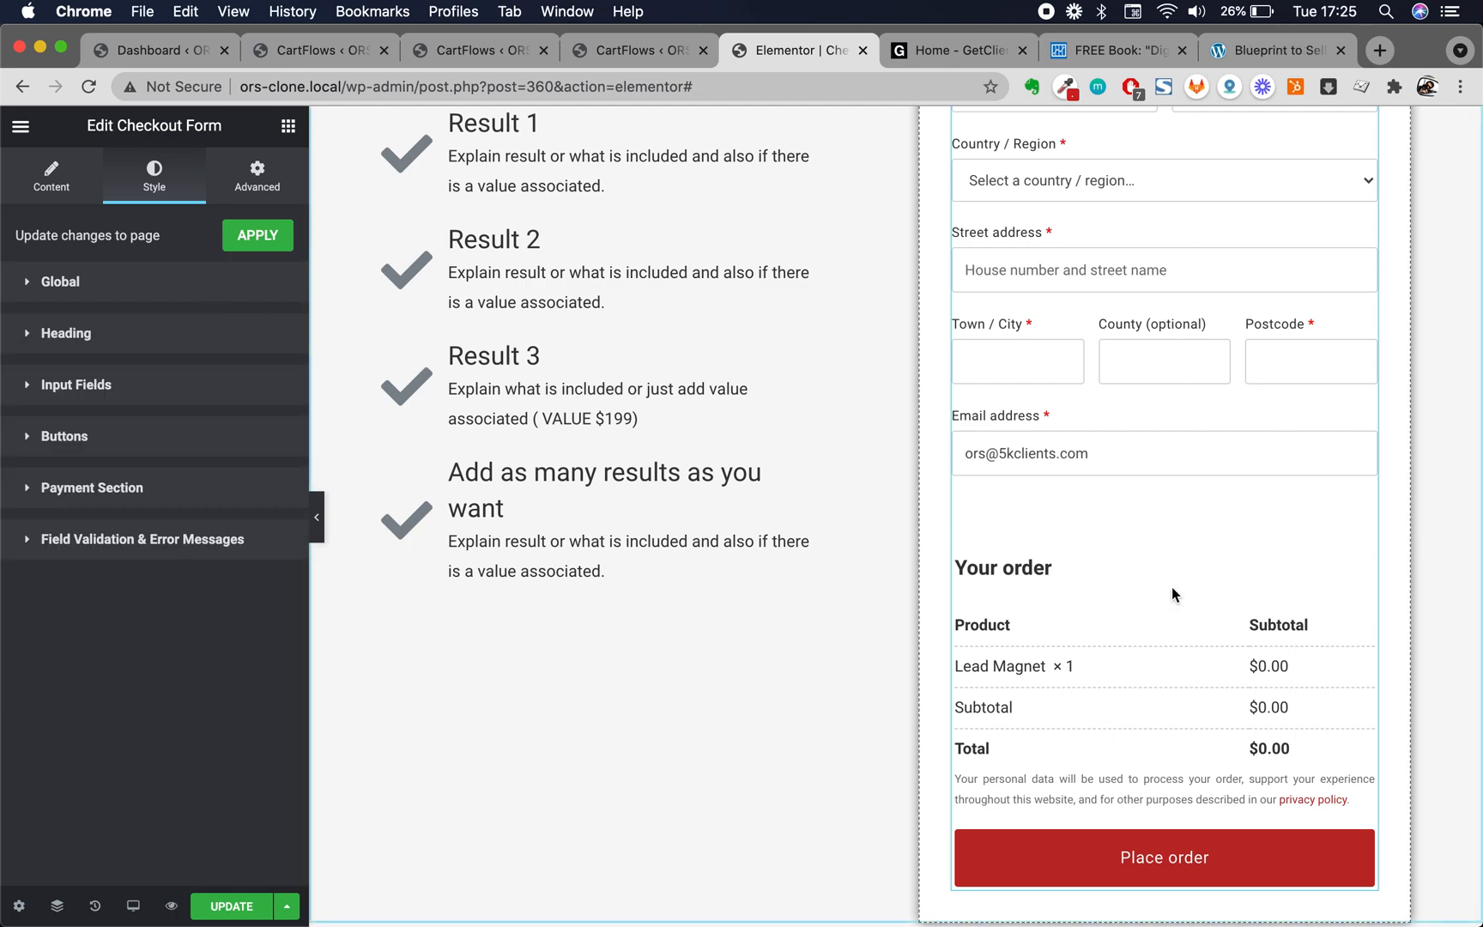
Review the recolored form from the billing details to the order summary and highlight the "Just $37" heading
{"action": "scroll", "coordinate": [1172, 586], "scroll_direction": "up", "scroll_amount": 5}
{"action": "scroll", "coordinate": [1136, 566], "scroll_direction": "down", "scroll_amount": 2}
{"action": "scroll", "coordinate": [1136, 566], "scroll_direction": "up", "scroll_amount": 4}
{"action": "scroll", "coordinate": [1083, 682], "scroll_direction": "down", "scroll_amount": 2}
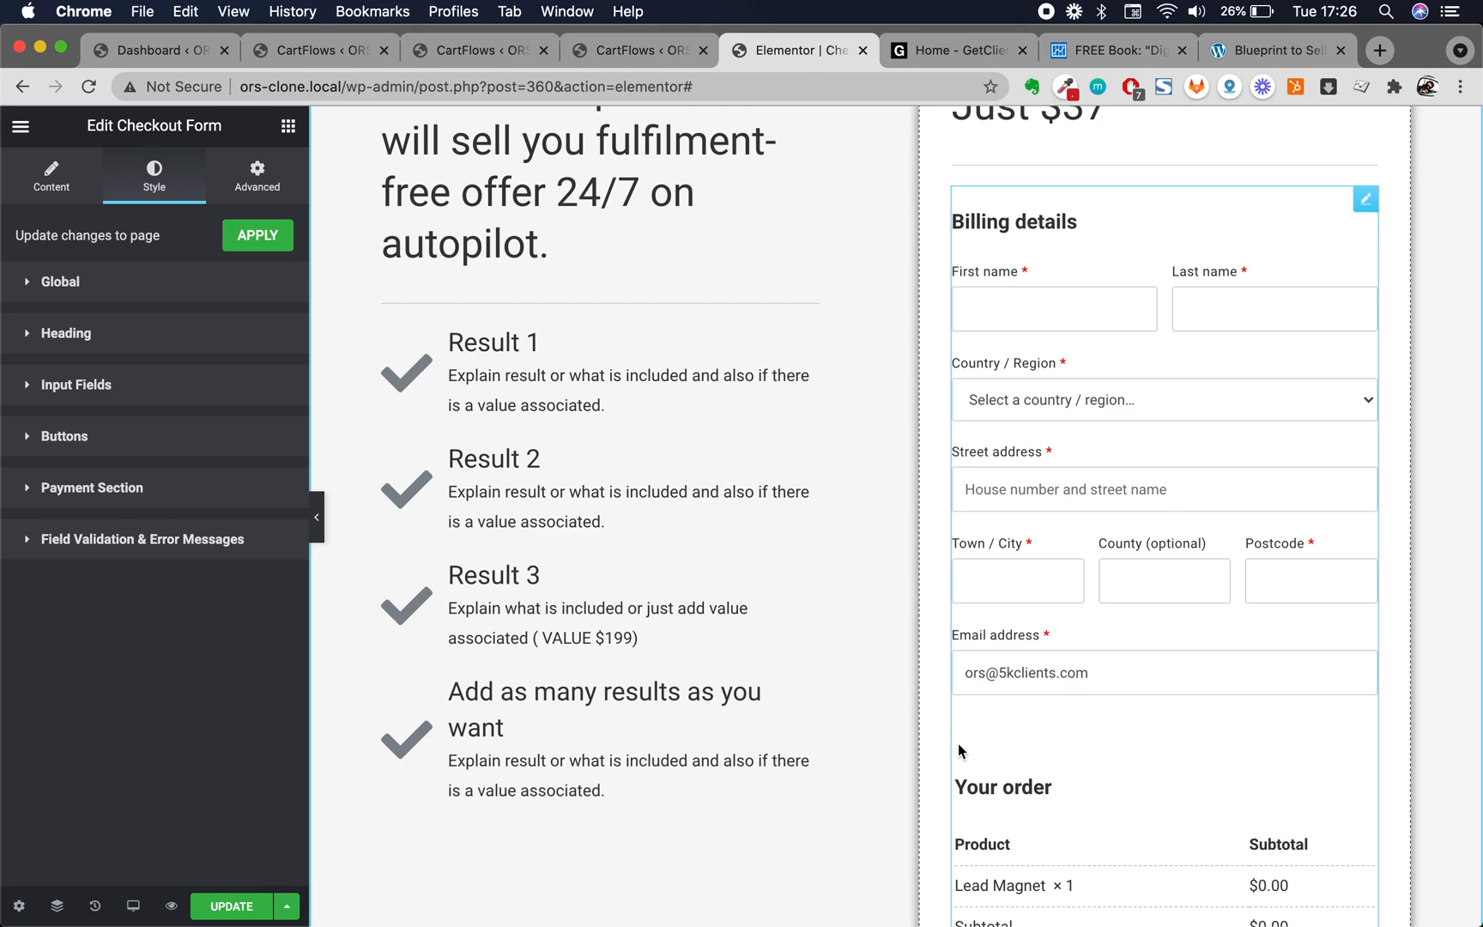
{"action": "scroll", "coordinate": [1162, 712], "scroll_direction": "down", "scroll_amount": 4}
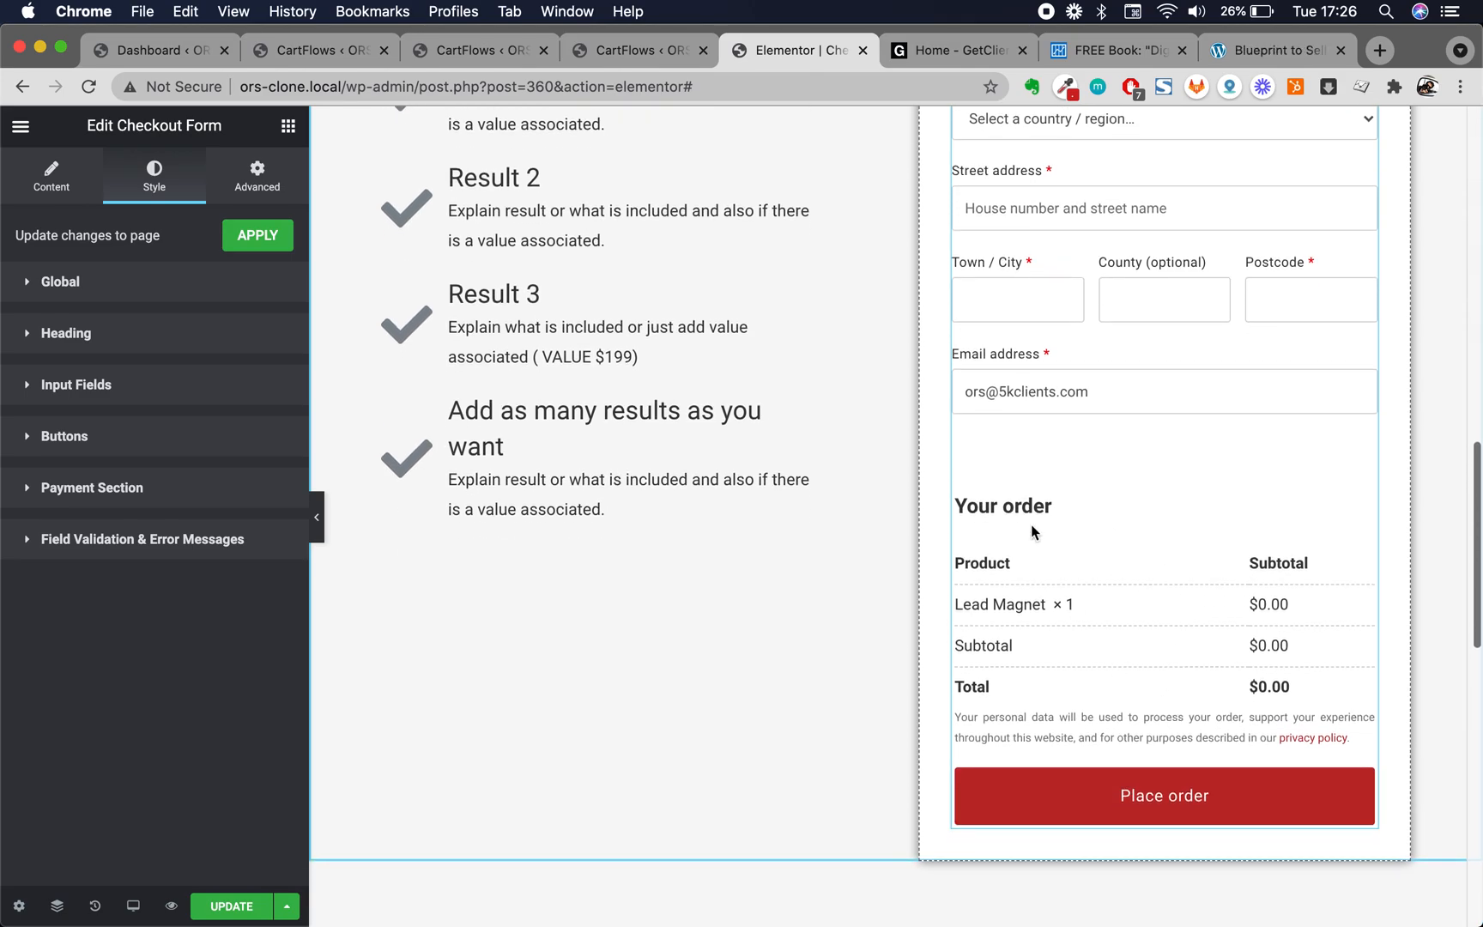
{"action": "scroll", "coordinate": [1031, 525], "scroll_direction": "up", "scroll_amount": 9}
{"action": "left_click", "coordinate": [1078, 326]}
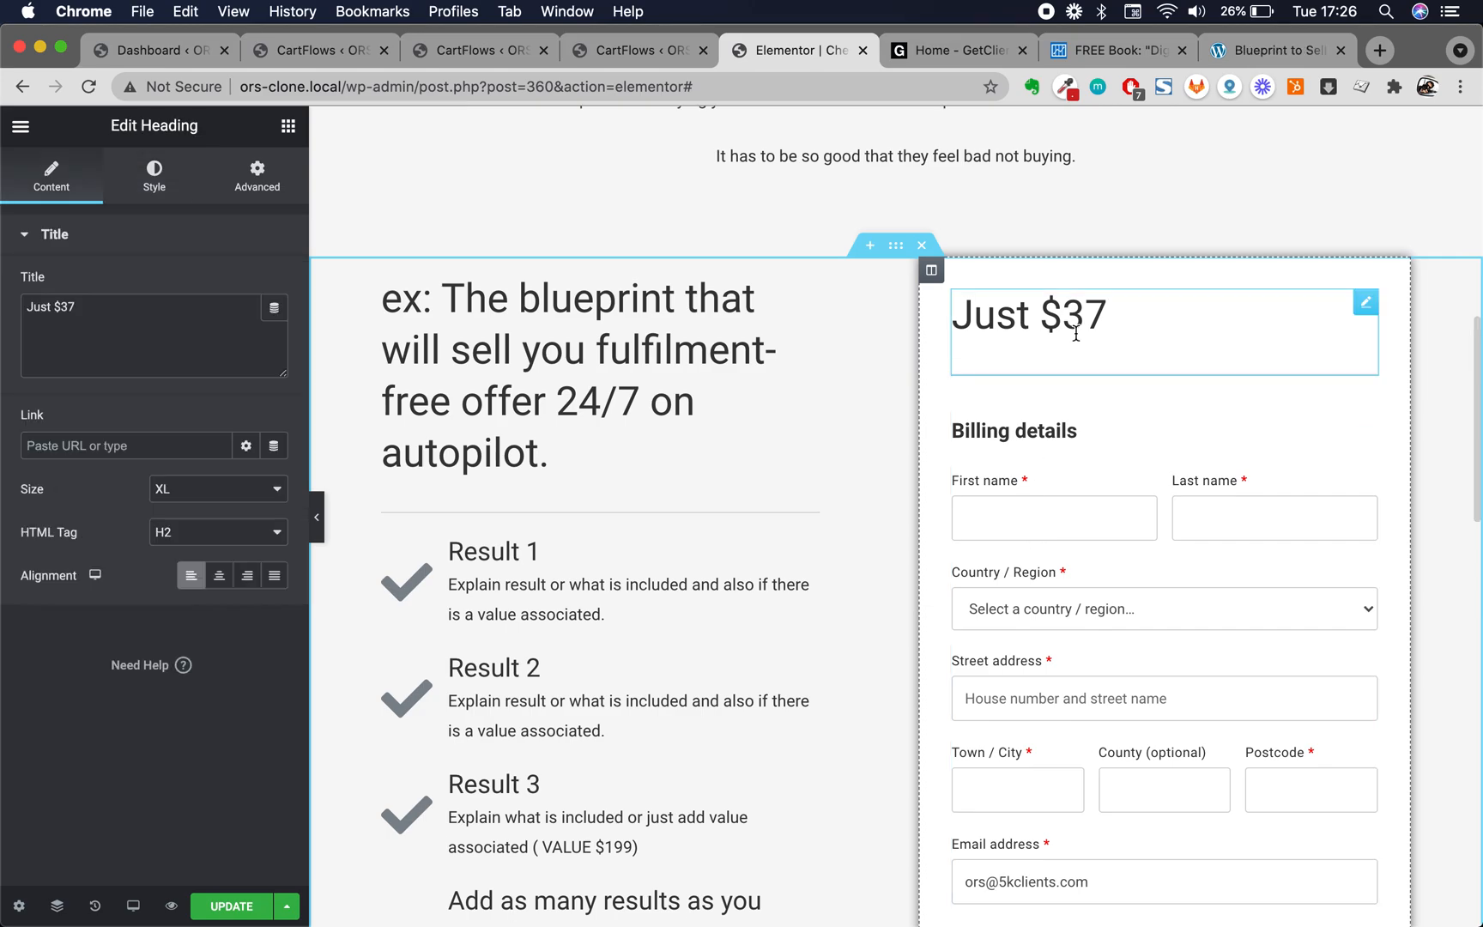
{"action": "triple_click", "coordinate": [1075, 333]}
{"action": "triple_click", "coordinate": [1064, 308]}
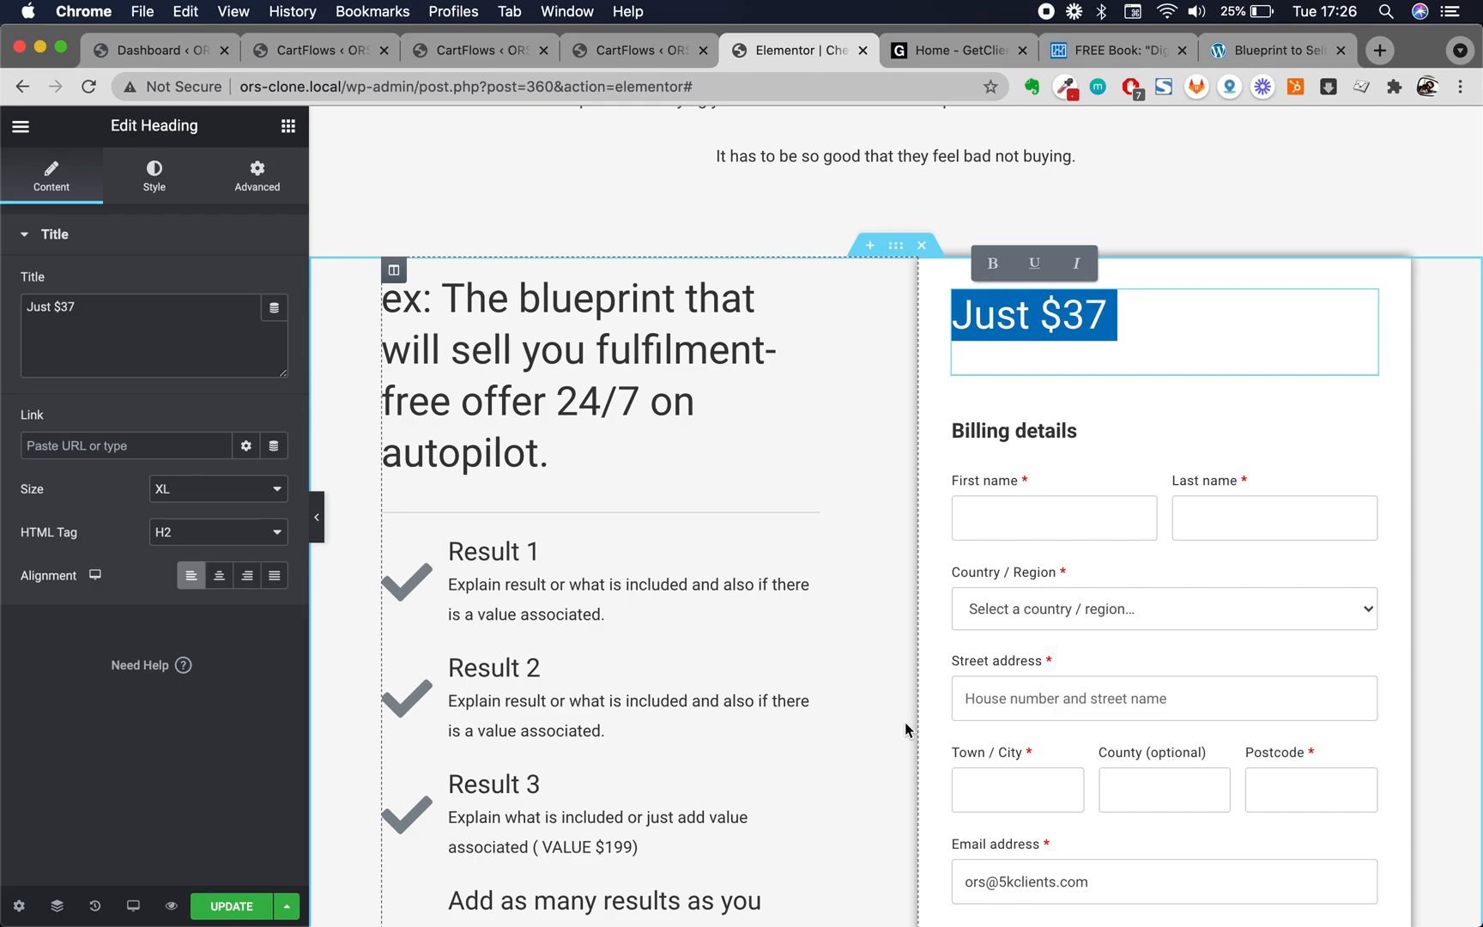
Widen the checkout form's column toward the results list, look over the Checkout page and save it
{"action": "left_click", "coordinate": [912, 605]}
{"action": "left_click_drag", "start_coordinate": [911, 605], "coordinate": [884, 603]}
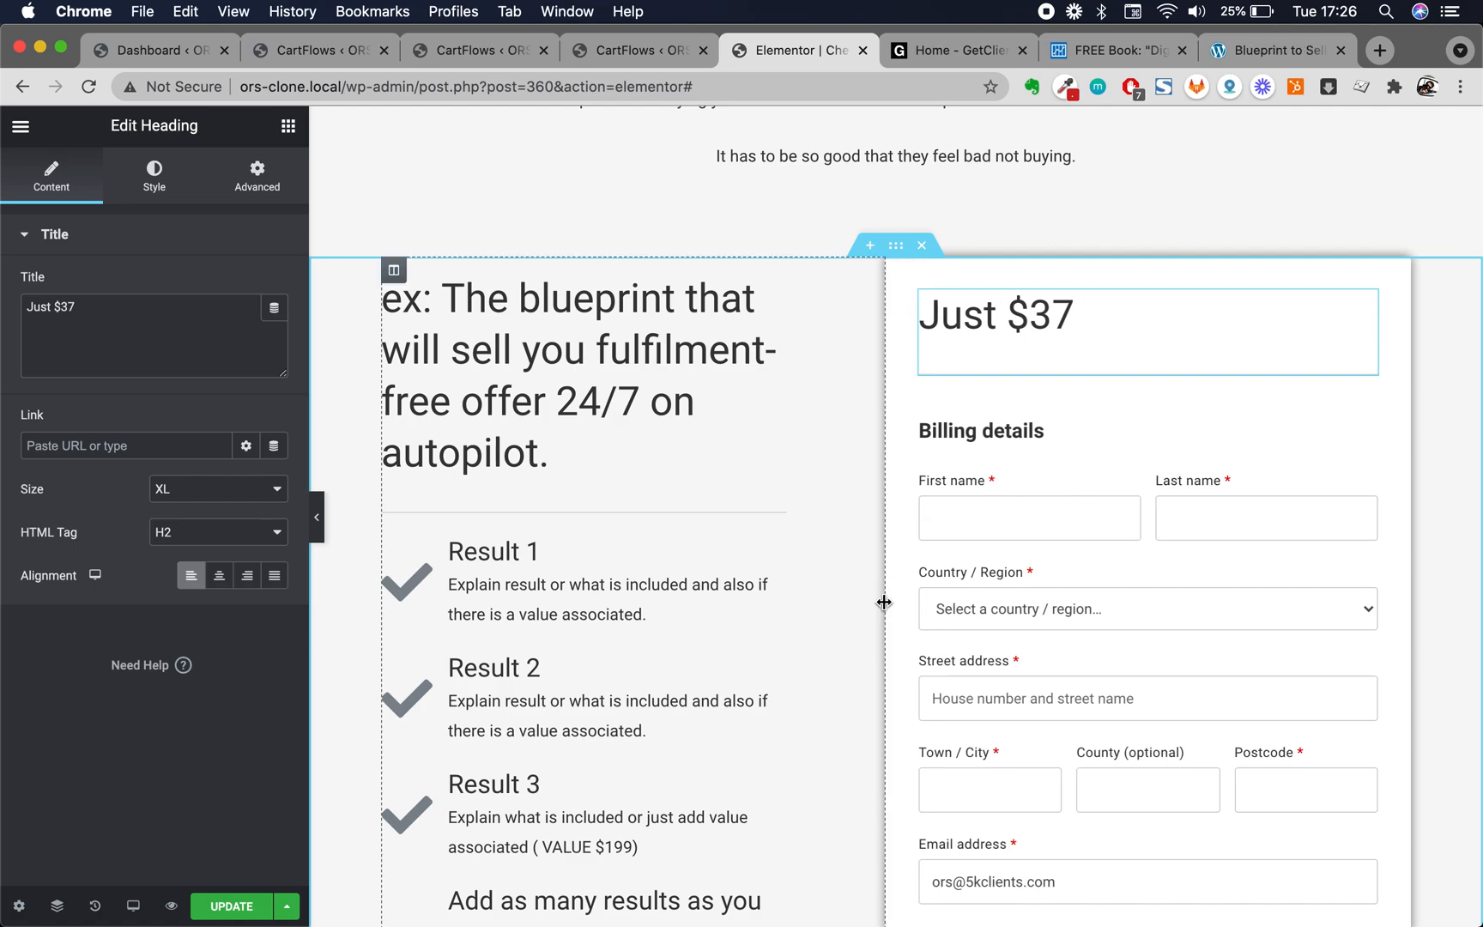
{"action": "scroll", "coordinate": [1128, 630], "scroll_direction": "up", "scroll_amount": 10}
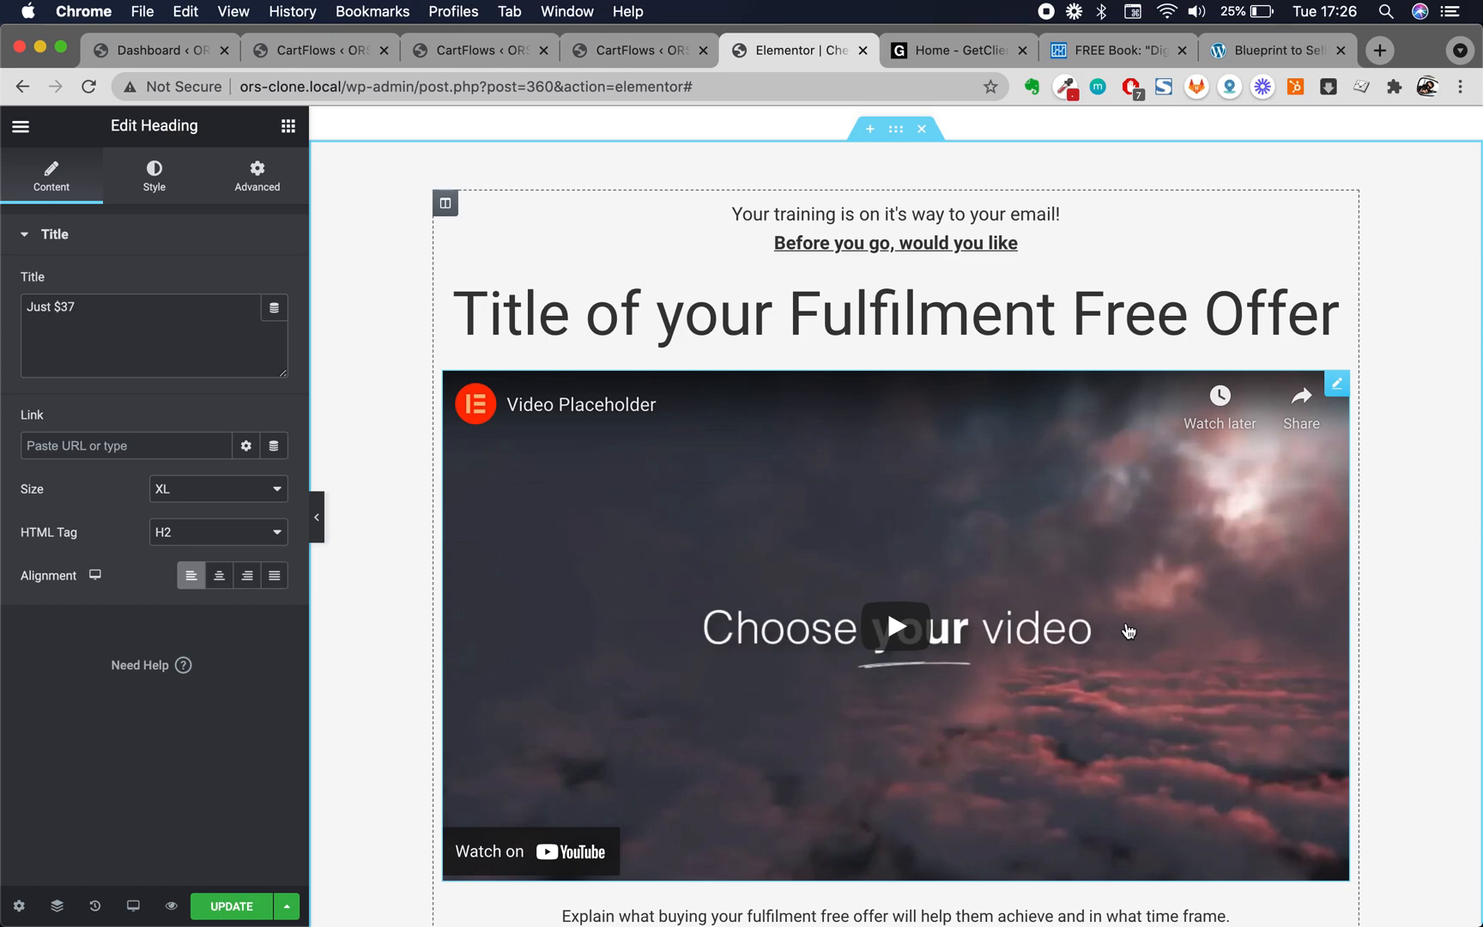
{"action": "scroll", "coordinate": [1127, 630], "scroll_direction": "down", "scroll_amount": 10}
{"action": "scroll", "coordinate": [1127, 624], "scroll_direction": "down", "scroll_amount": 8}
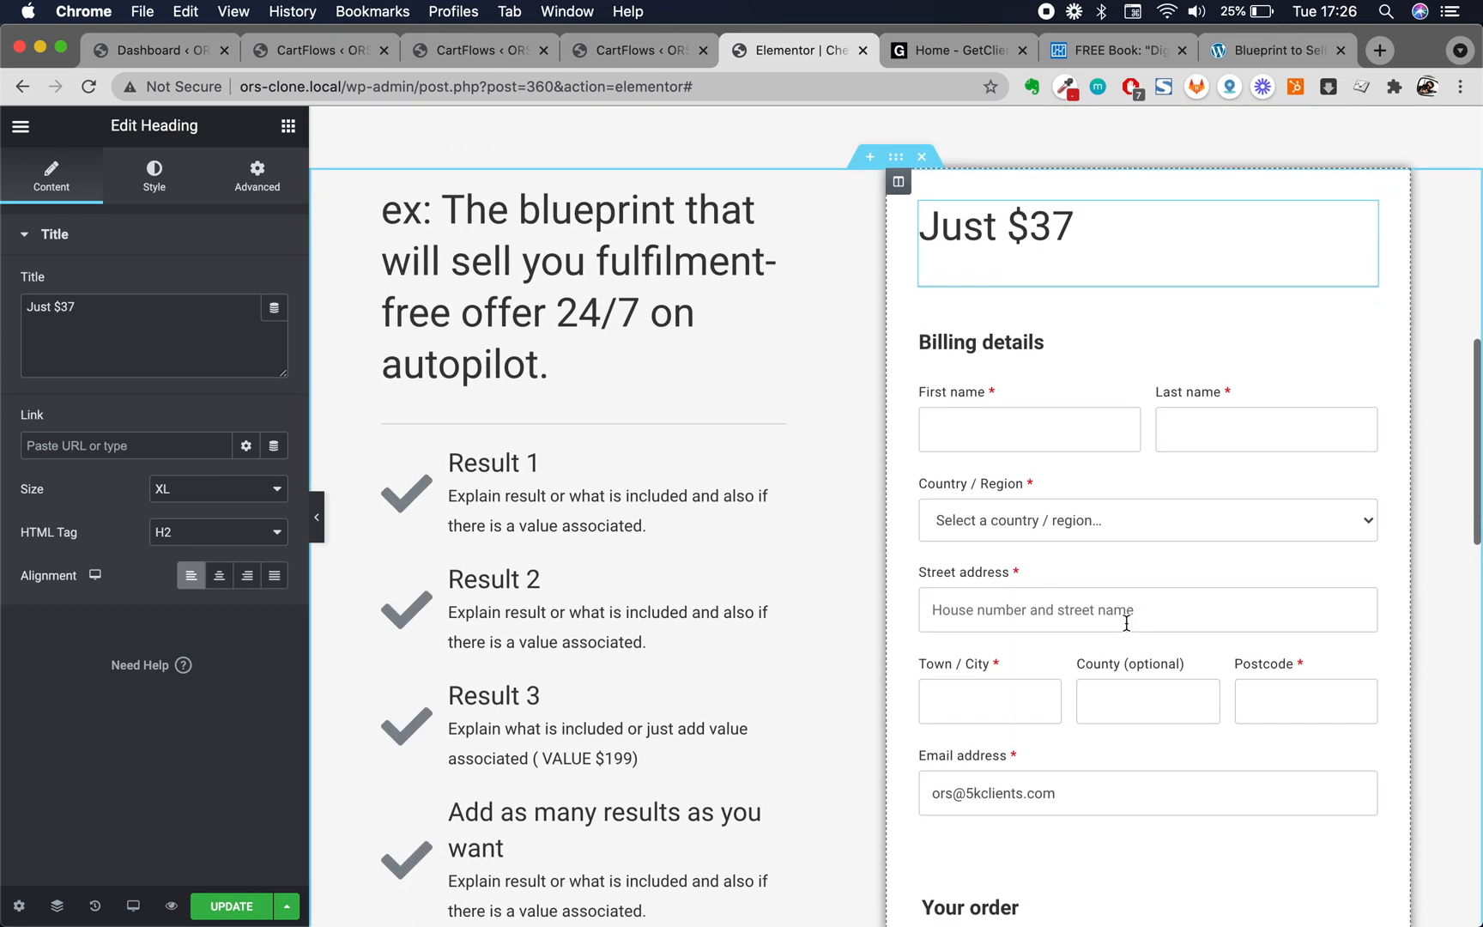
{"action": "scroll", "coordinate": [1126, 629], "scroll_direction": "down", "scroll_amount": 5}
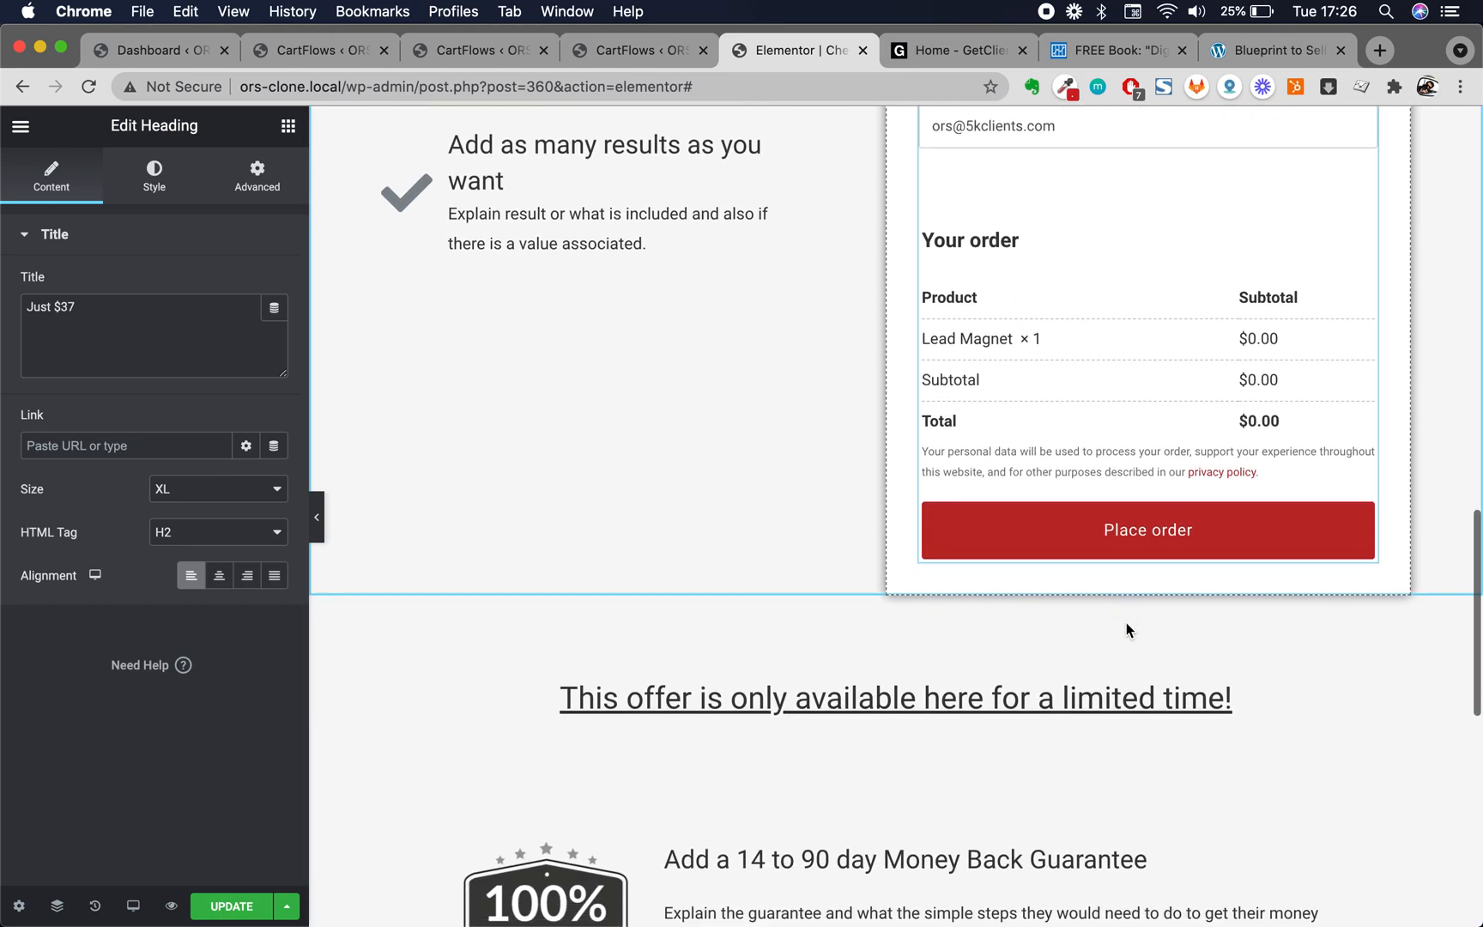
{"action": "left_click", "coordinate": [245, 905]}
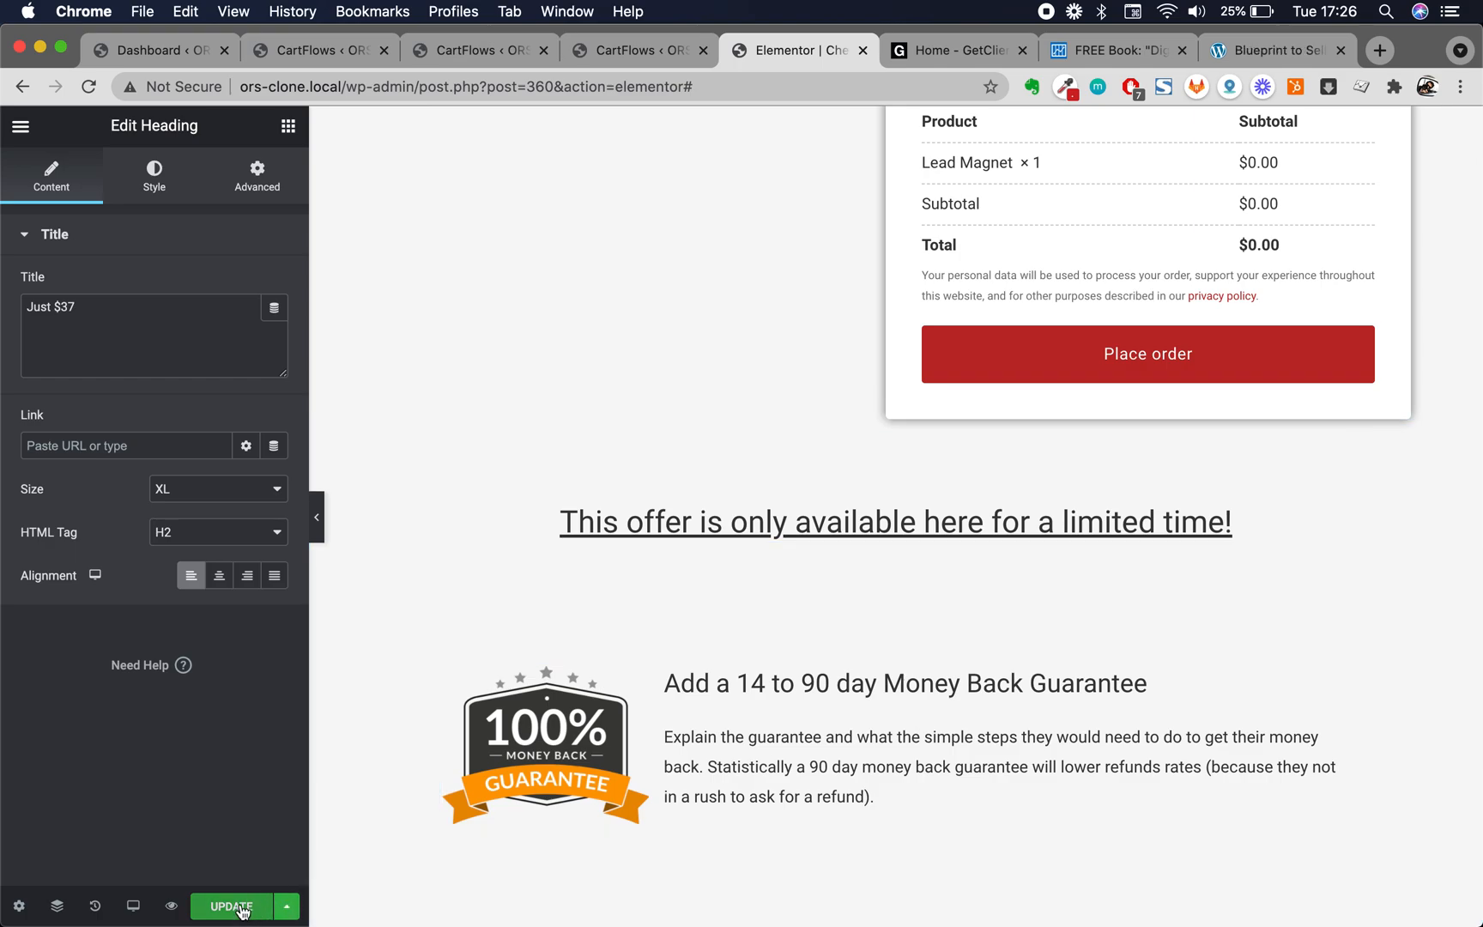
Exit the Elementor editor to the WordPress dashboard and confirm leaving the site
{"action": "scroll", "coordinate": [845, 419], "scroll_direction": "up", "scroll_amount": 18}
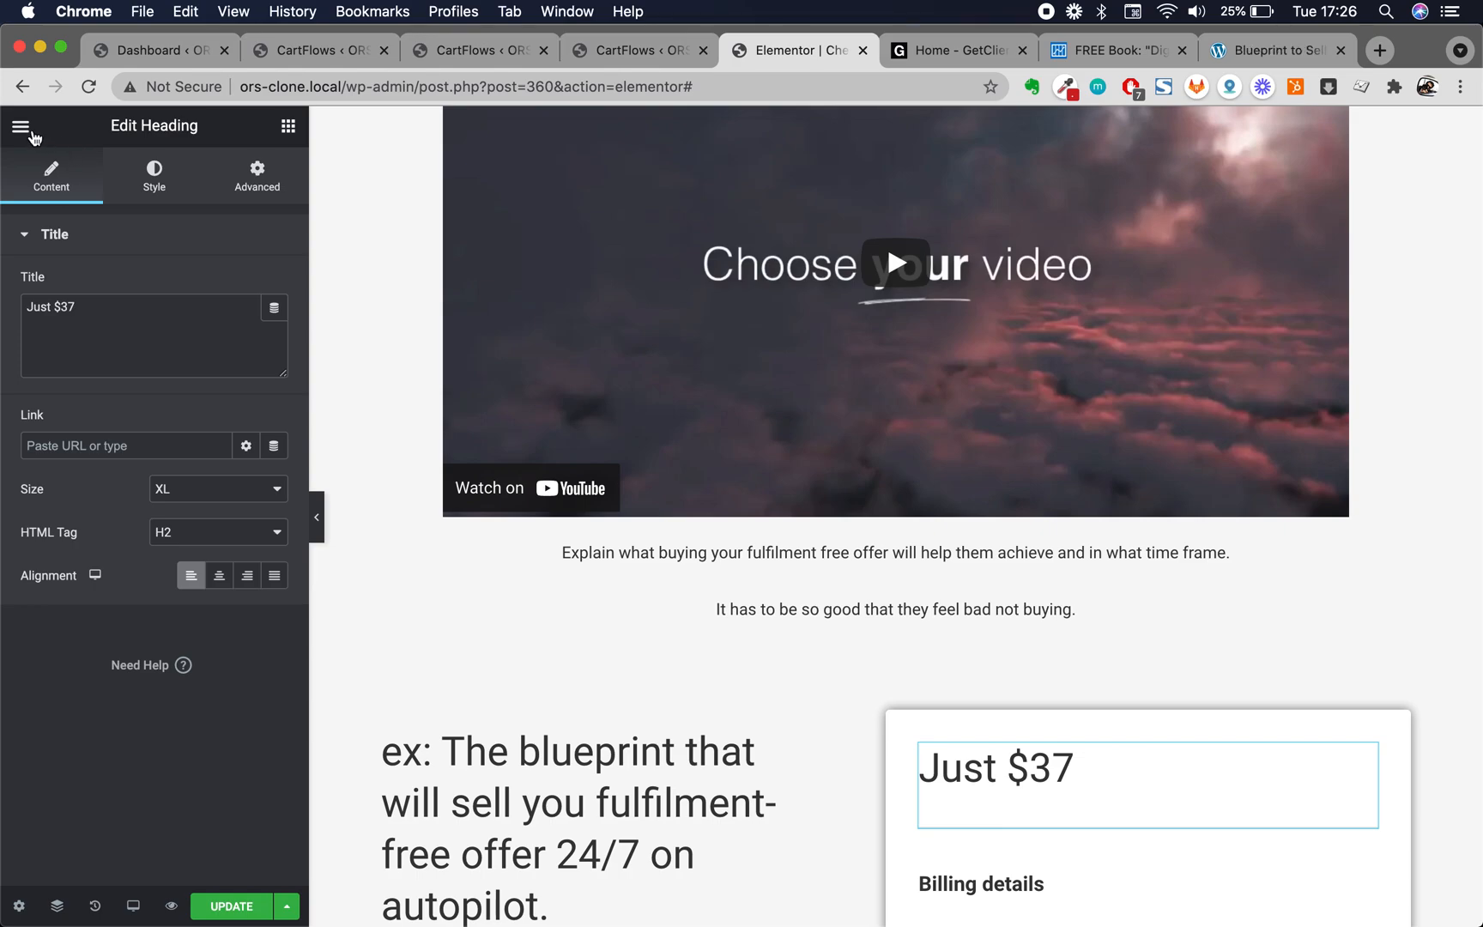
{"action": "left_click", "coordinate": [23, 130]}
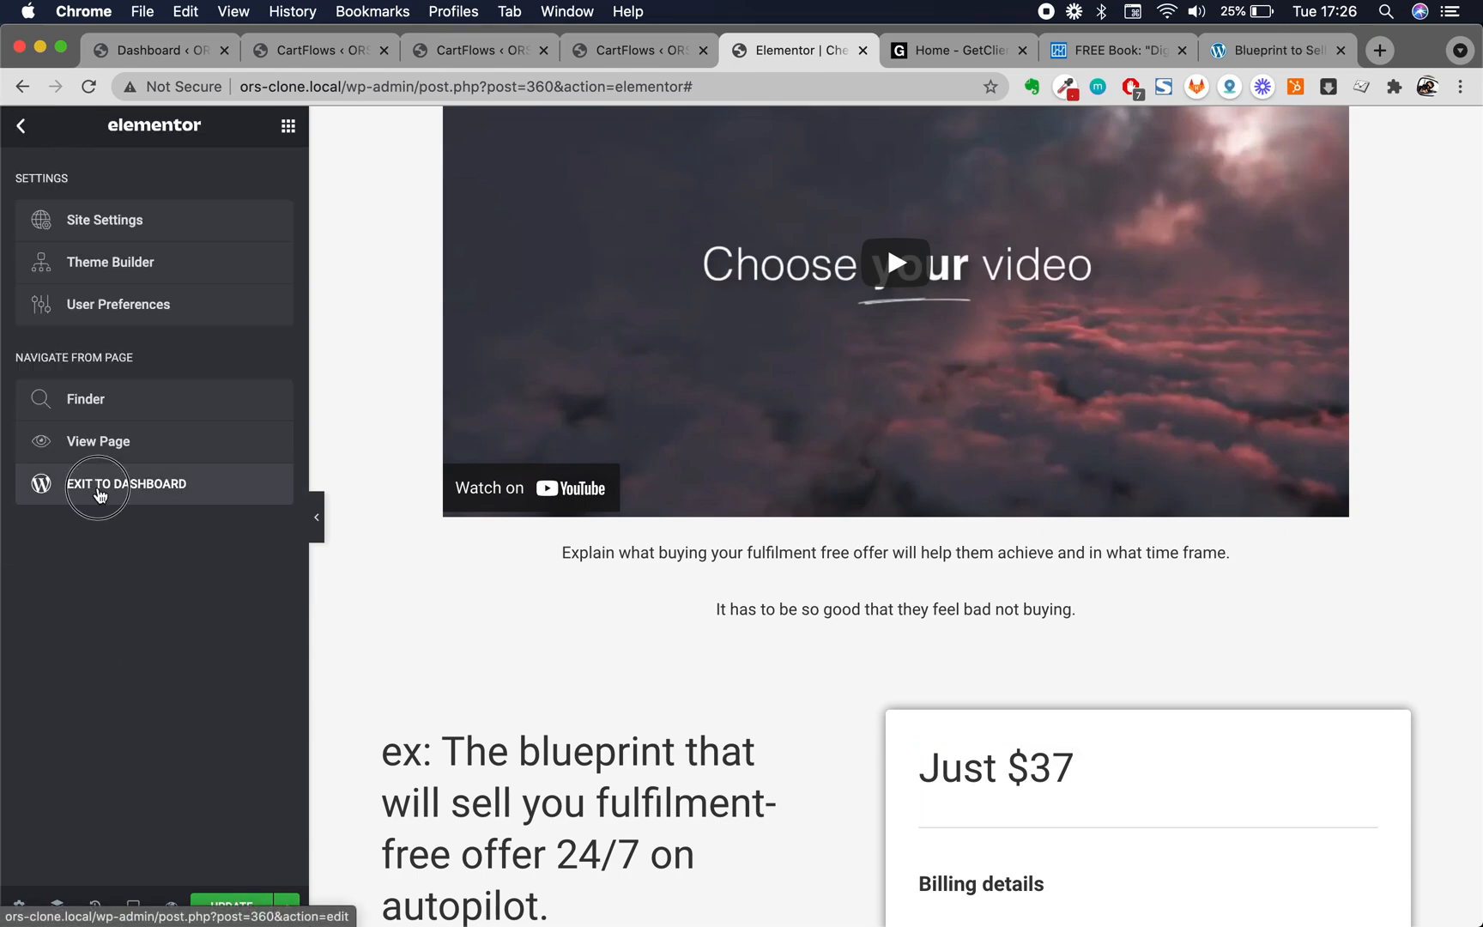
{"action": "left_click", "coordinate": [98, 486]}
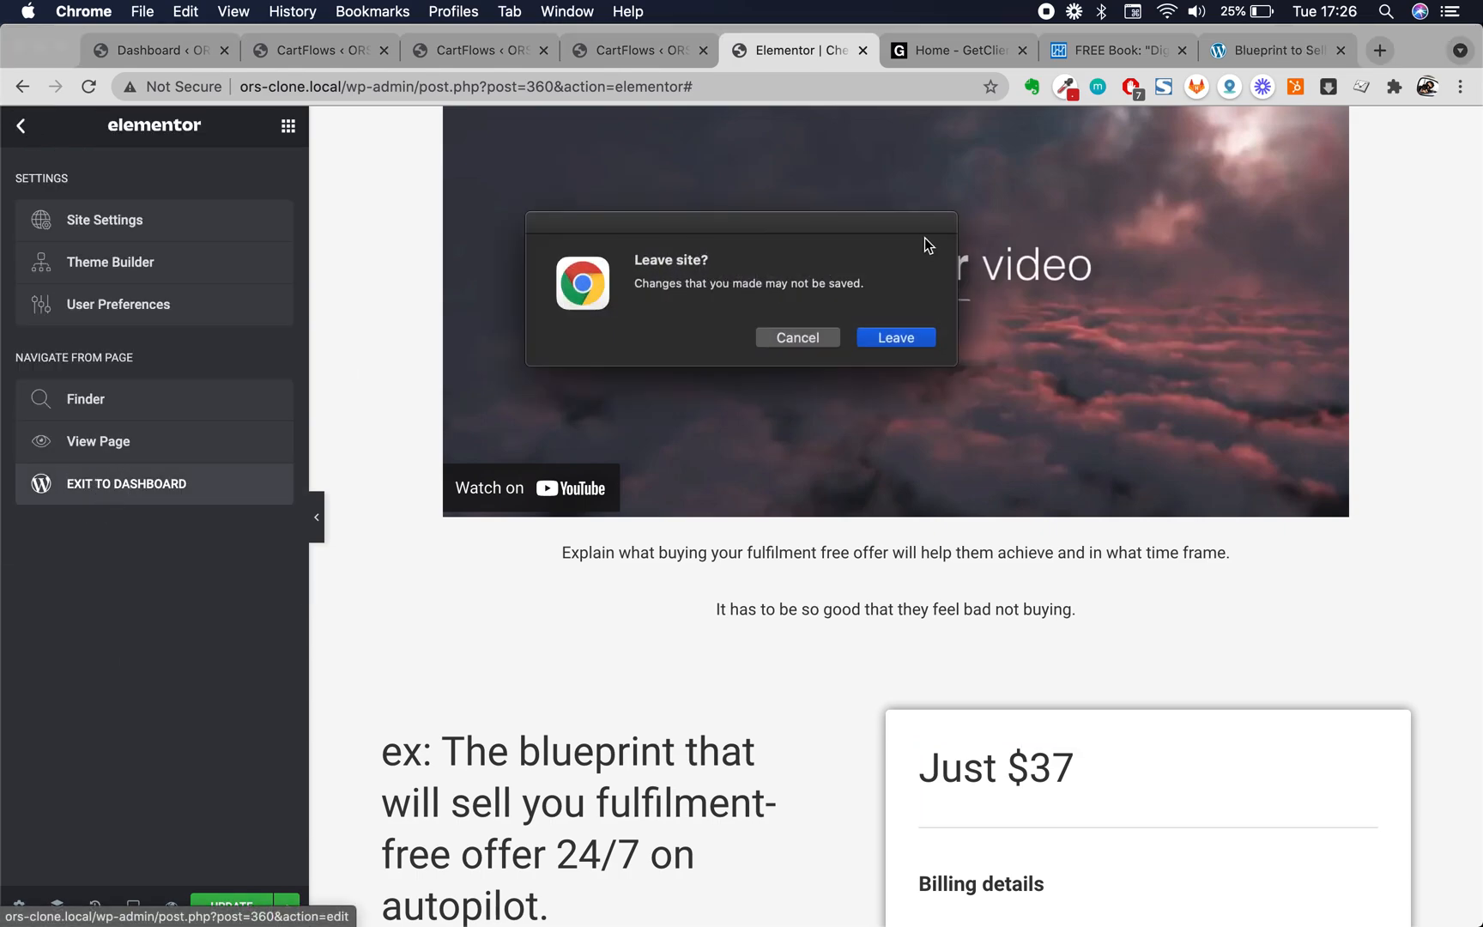
{"action": "left_click", "coordinate": [879, 340]}
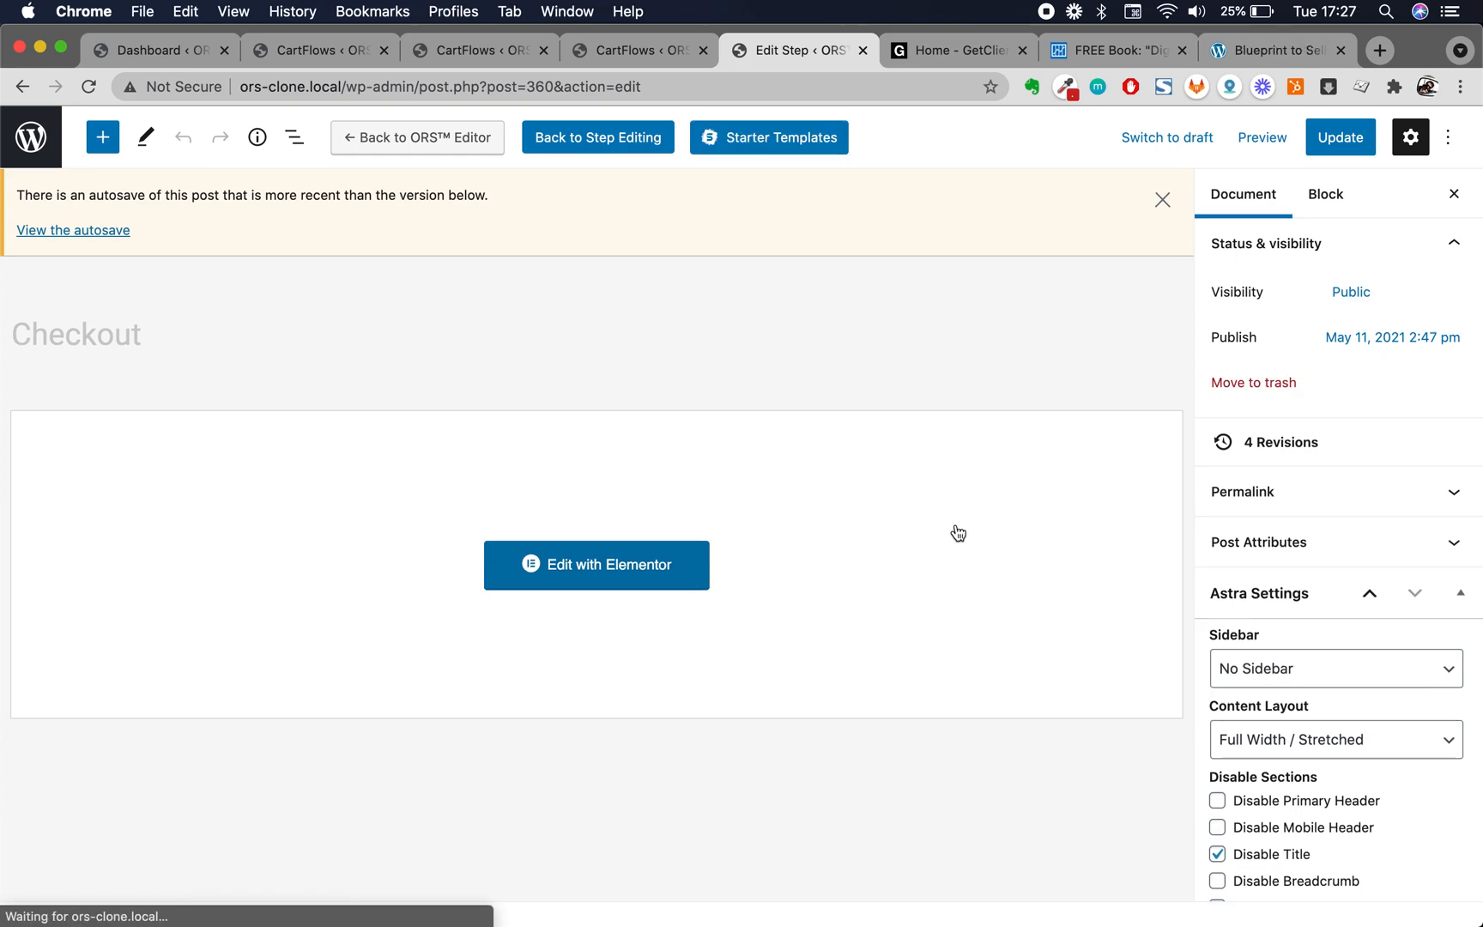
Look over the Checkout step's WordPress editor, including the SmartCrawl preview and the Astra settings
{"action": "scroll", "coordinate": [958, 533], "scroll_direction": "down", "scroll_amount": 5}
{"action": "scroll", "coordinate": [958, 533], "scroll_direction": "up", "scroll_amount": 5}
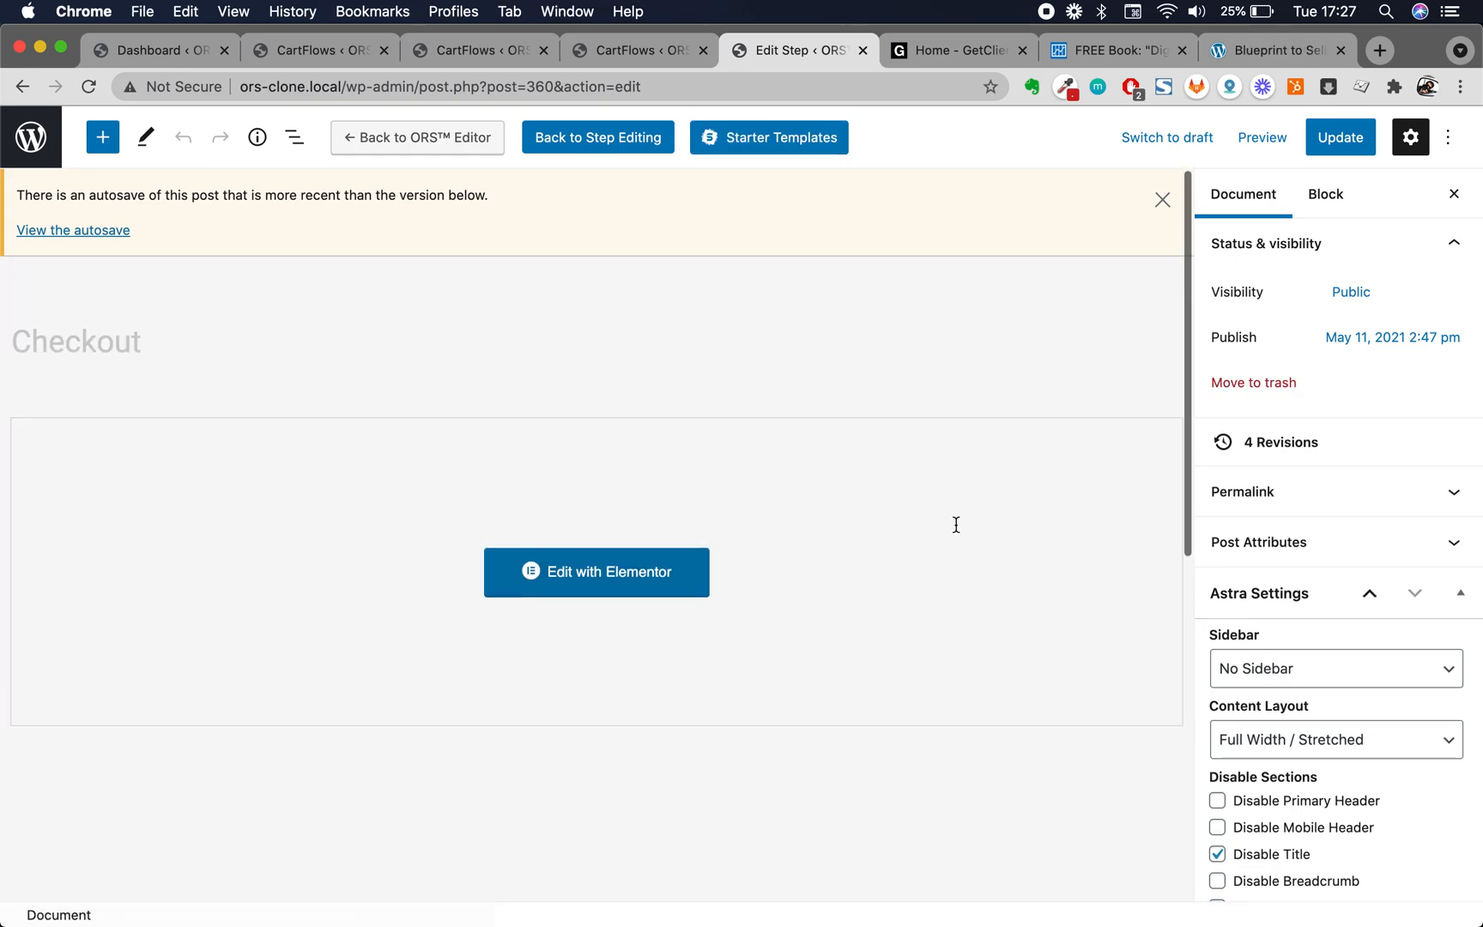
{"action": "scroll", "coordinate": [869, 703], "scroll_direction": "down", "scroll_amount": 3}
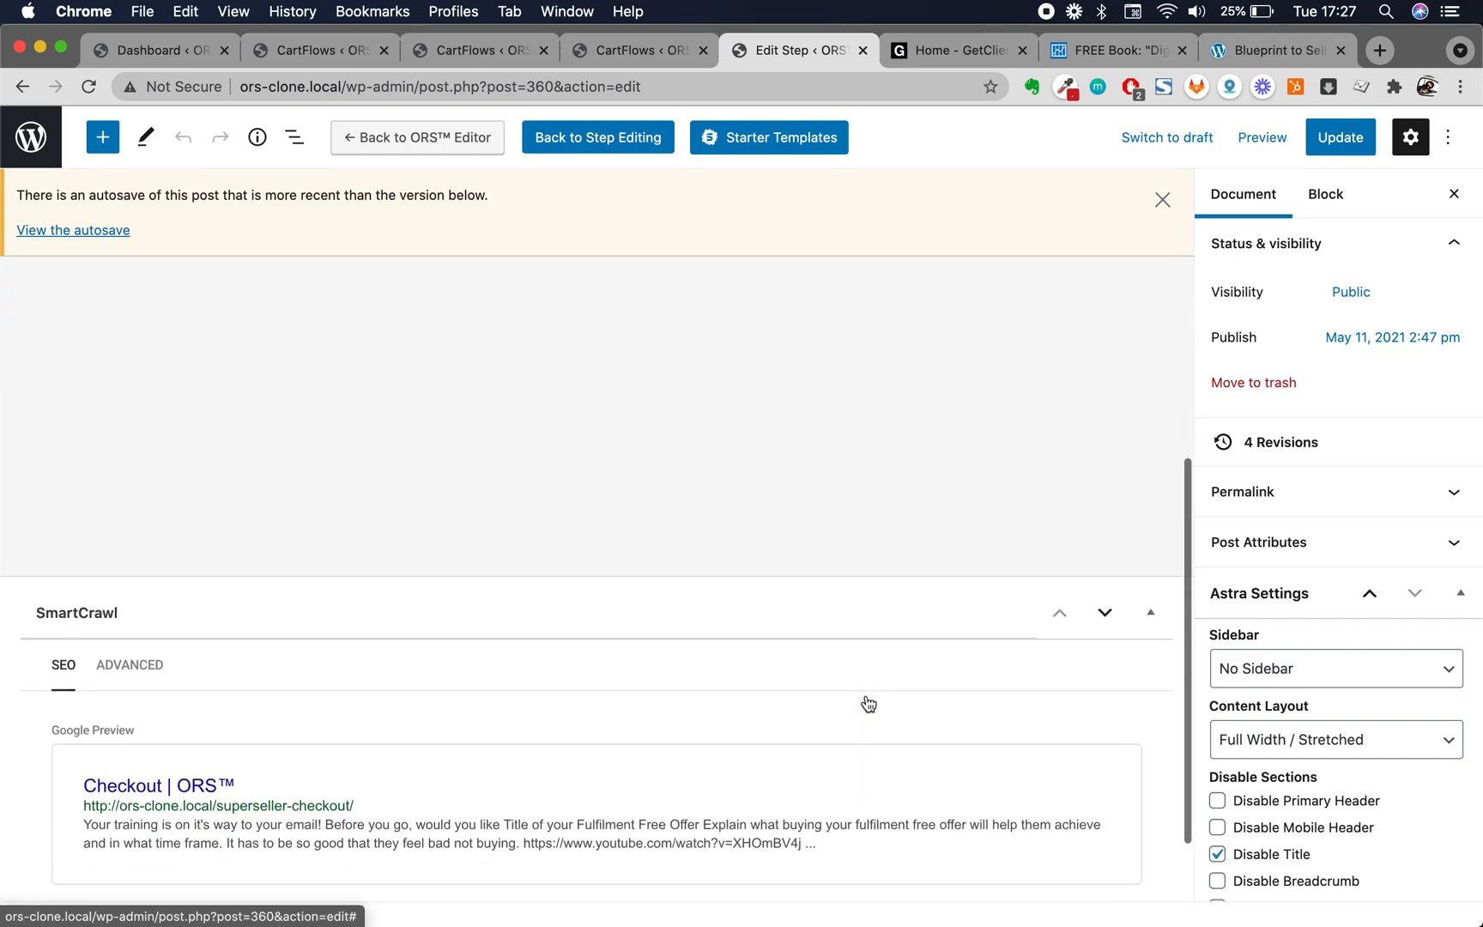
{"action": "scroll", "coordinate": [795, 490], "scroll_direction": "down", "scroll_amount": 1}
{"action": "scroll", "coordinate": [797, 492], "scroll_direction": "up", "scroll_amount": 3}
{"action": "scroll", "coordinate": [772, 490], "scroll_direction": "up", "scroll_amount": 1}
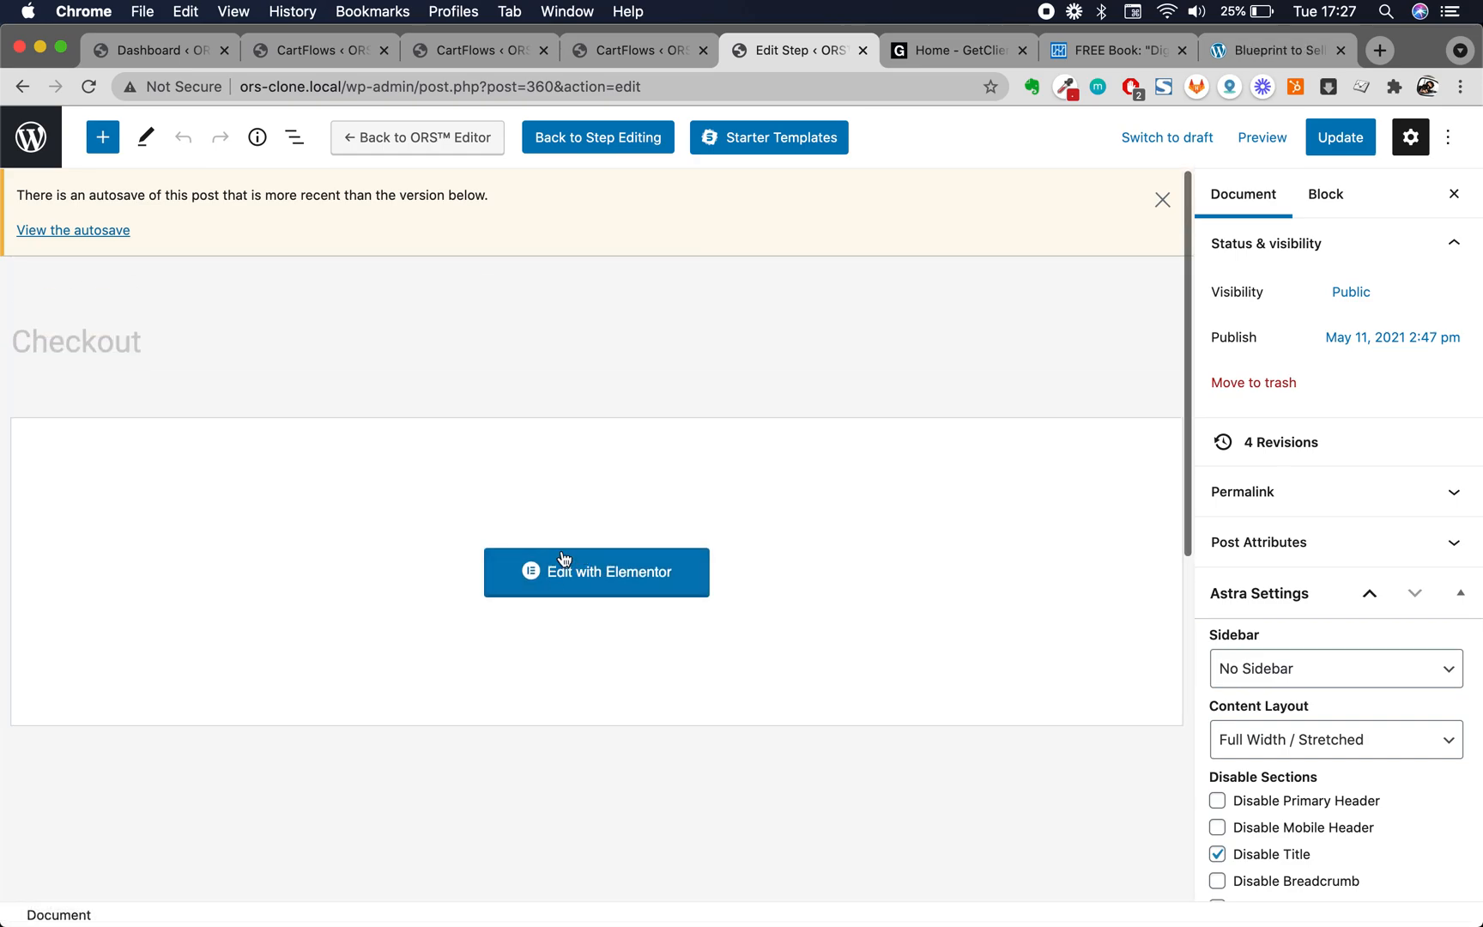
{"action": "scroll", "coordinate": [1287, 686], "scroll_direction": "down", "scroll_amount": 3}
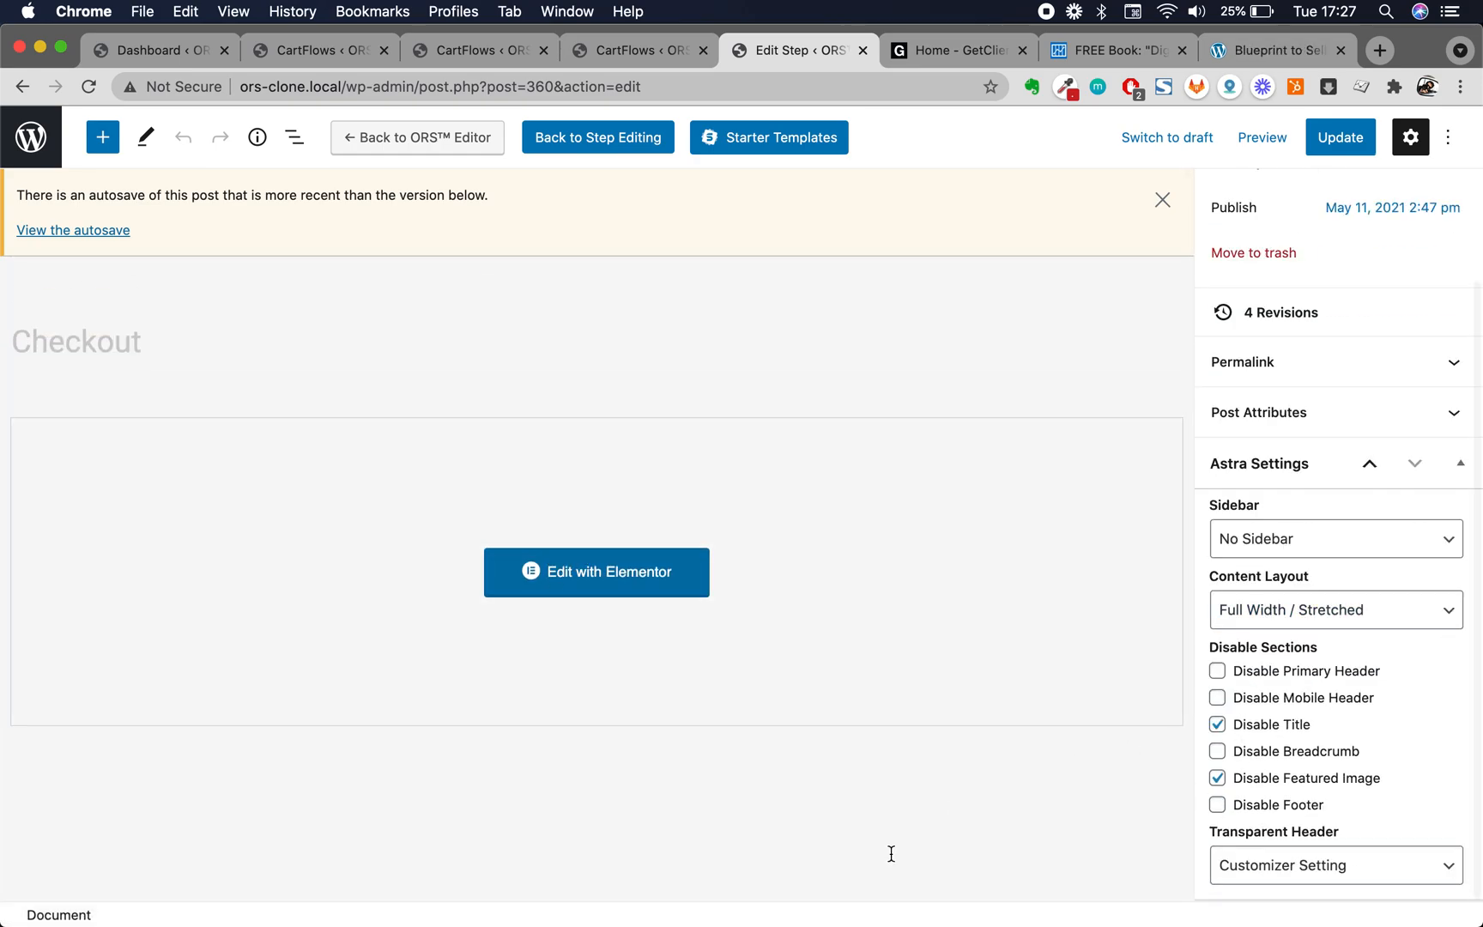
{"action": "scroll", "coordinate": [887, 854], "scroll_direction": "down", "scroll_amount": 3}
{"action": "scroll", "coordinate": [857, 599], "scroll_direction": "up", "scroll_amount": 4}
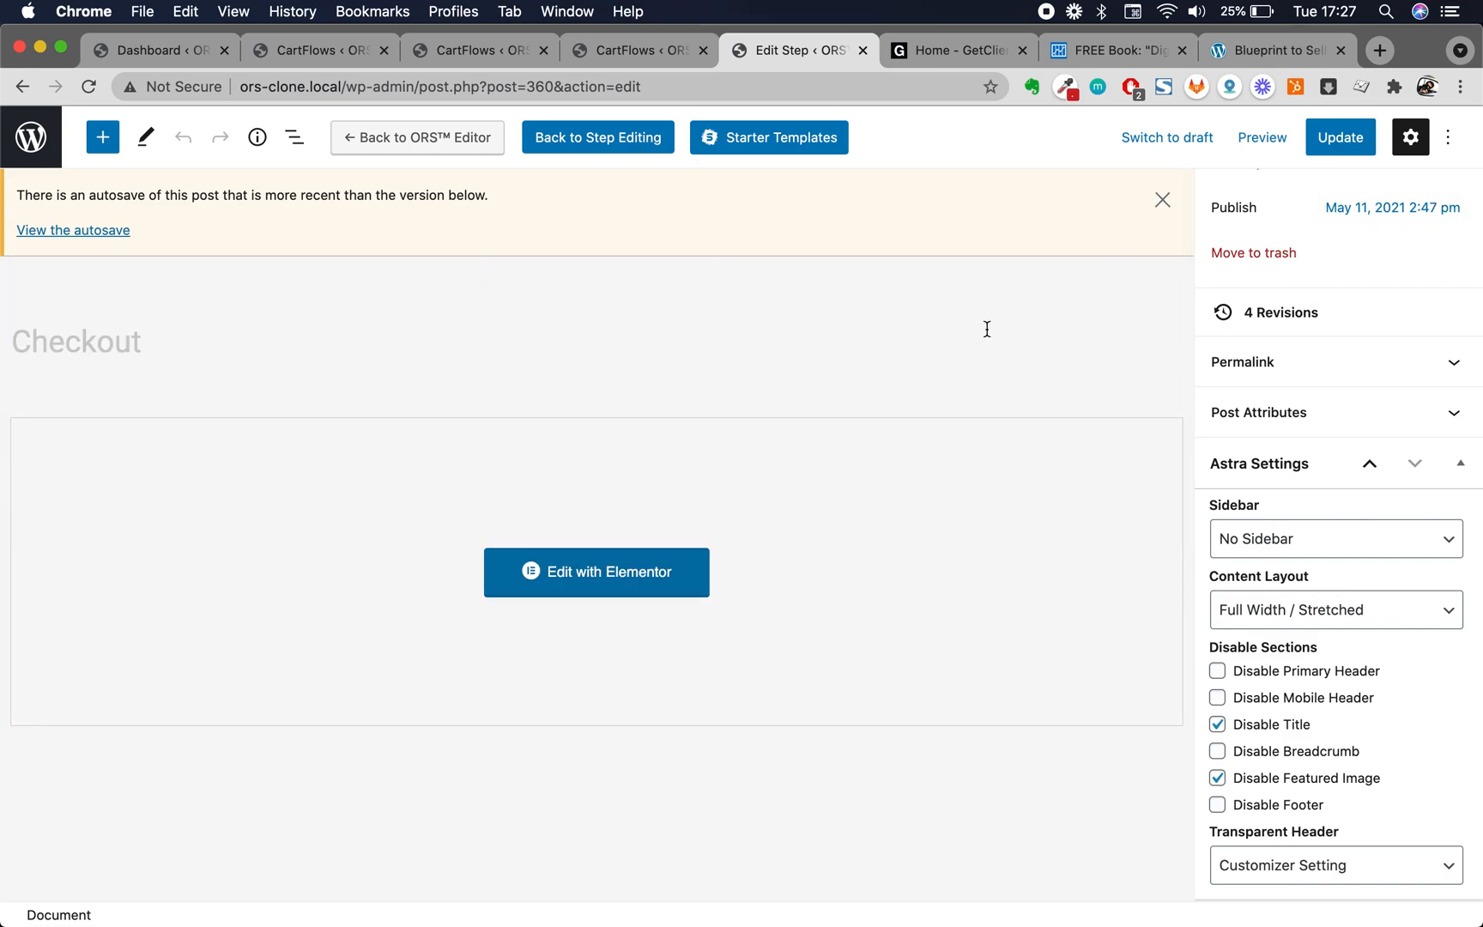
Return through the Checkout step to the SuperSeller Funnel's step list and open the Thank You step for editing
{"action": "left_click", "coordinate": [591, 154]}
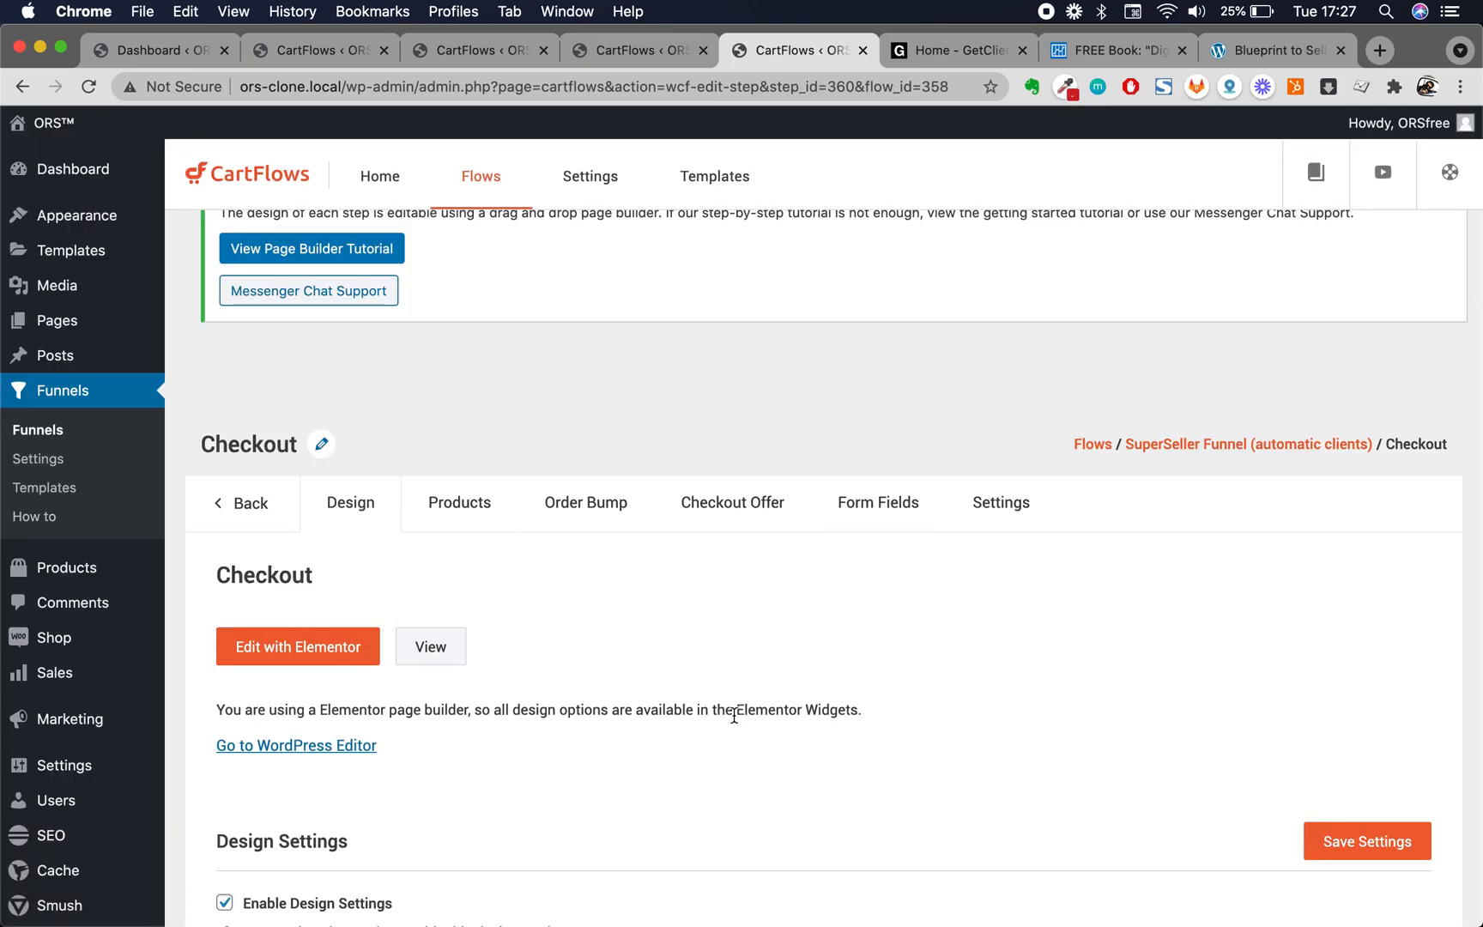
{"action": "scroll", "coordinate": [736, 722], "scroll_direction": "down", "scroll_amount": 2}
{"action": "left_click", "coordinate": [249, 505]}
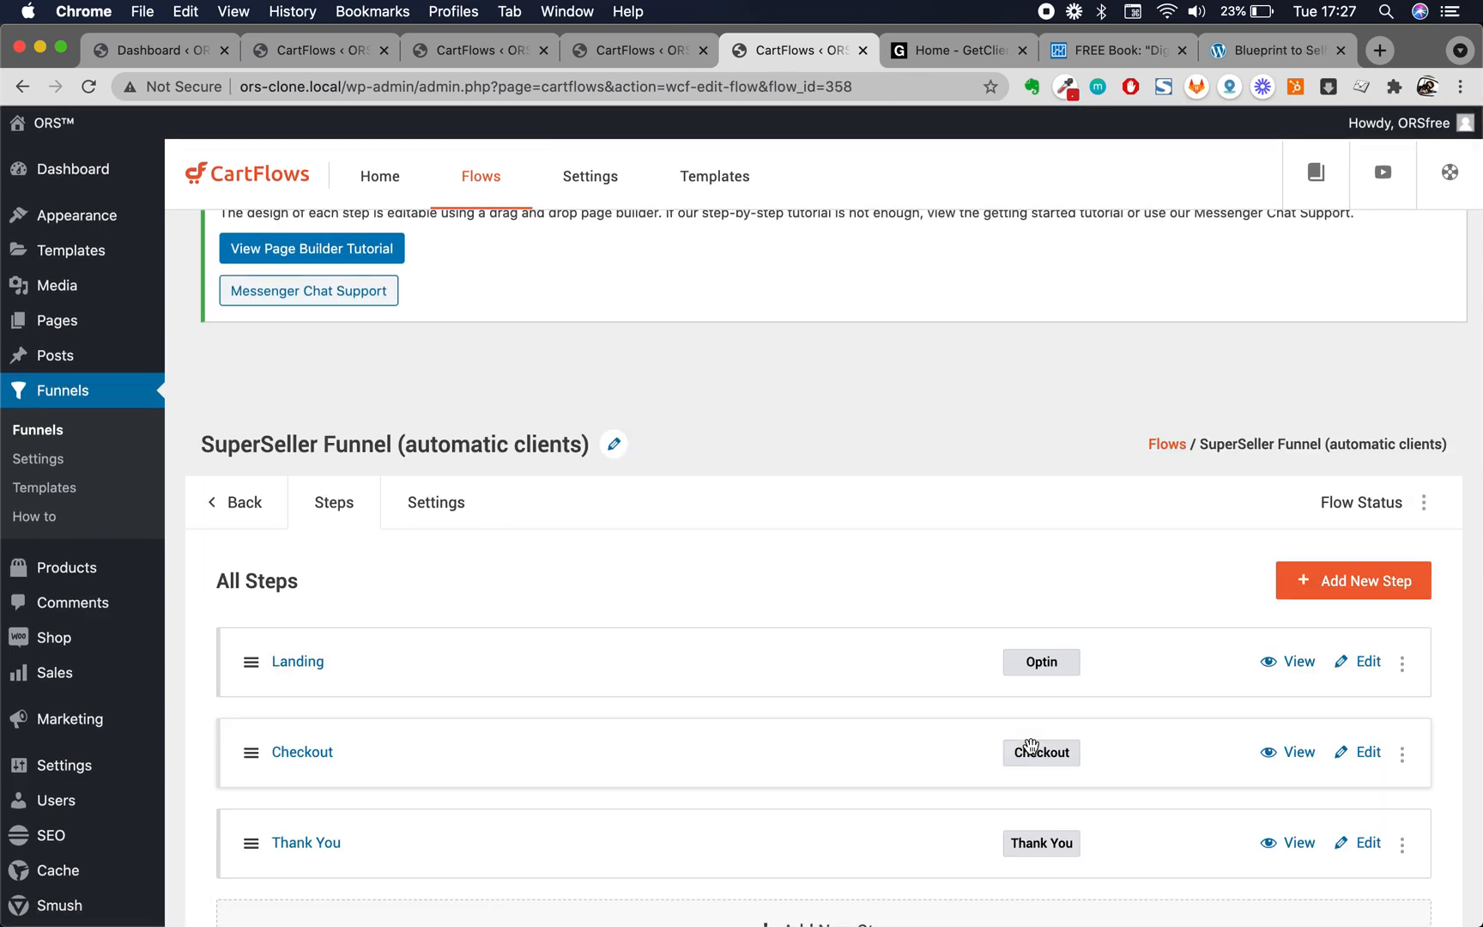
{"action": "scroll", "coordinate": [1031, 747], "scroll_direction": "down", "scroll_amount": 2}
{"action": "right_click", "coordinate": [1370, 705]}
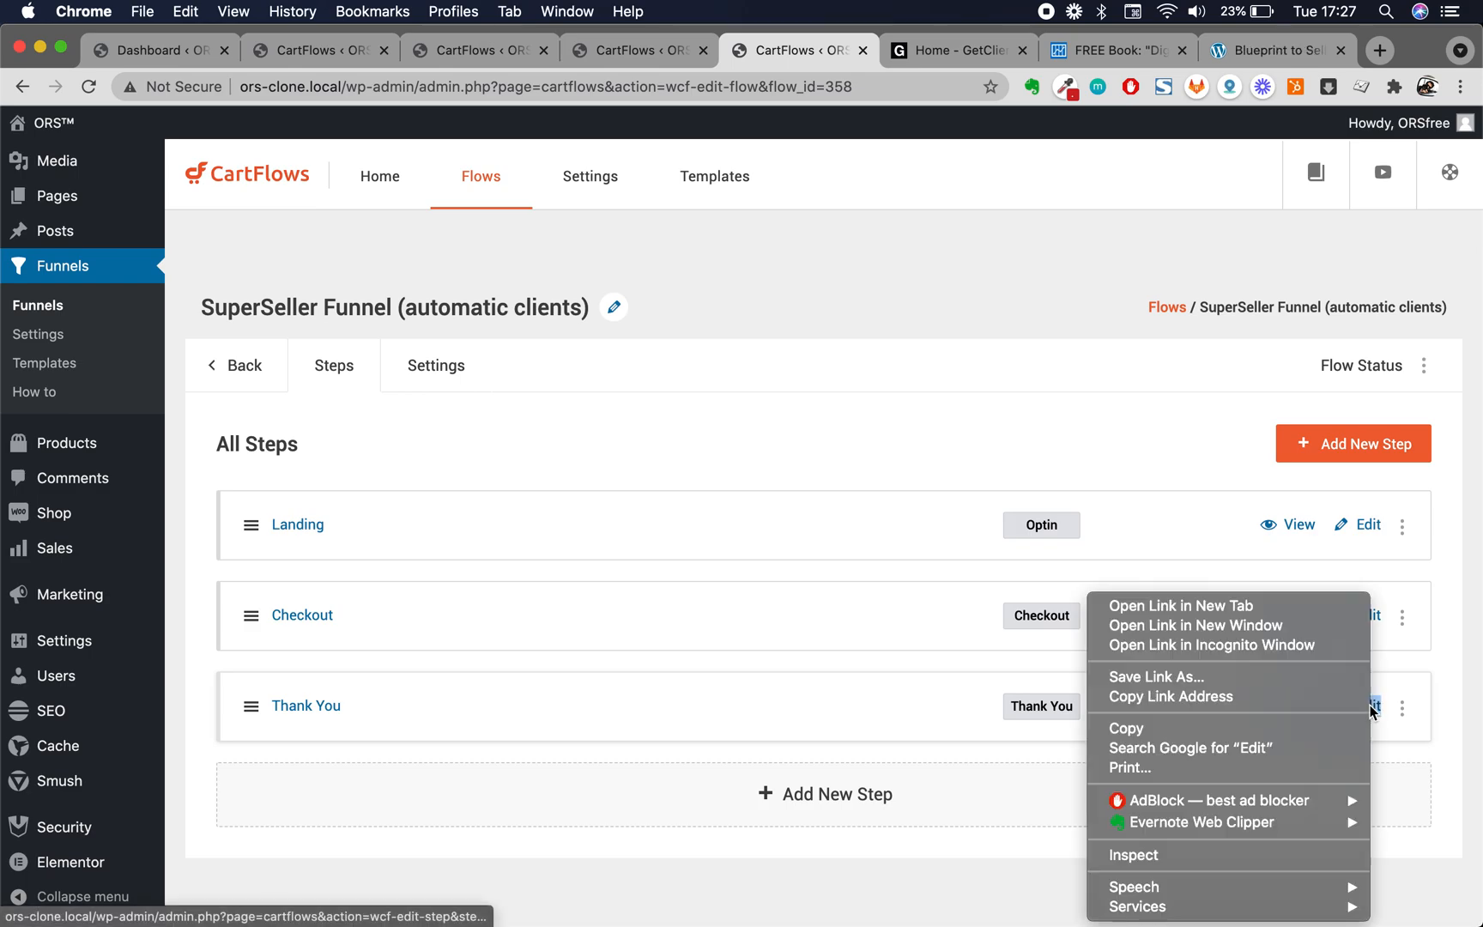
{"action": "left_click", "coordinate": [1427, 844]}
{"action": "left_click", "coordinate": [1366, 714]}
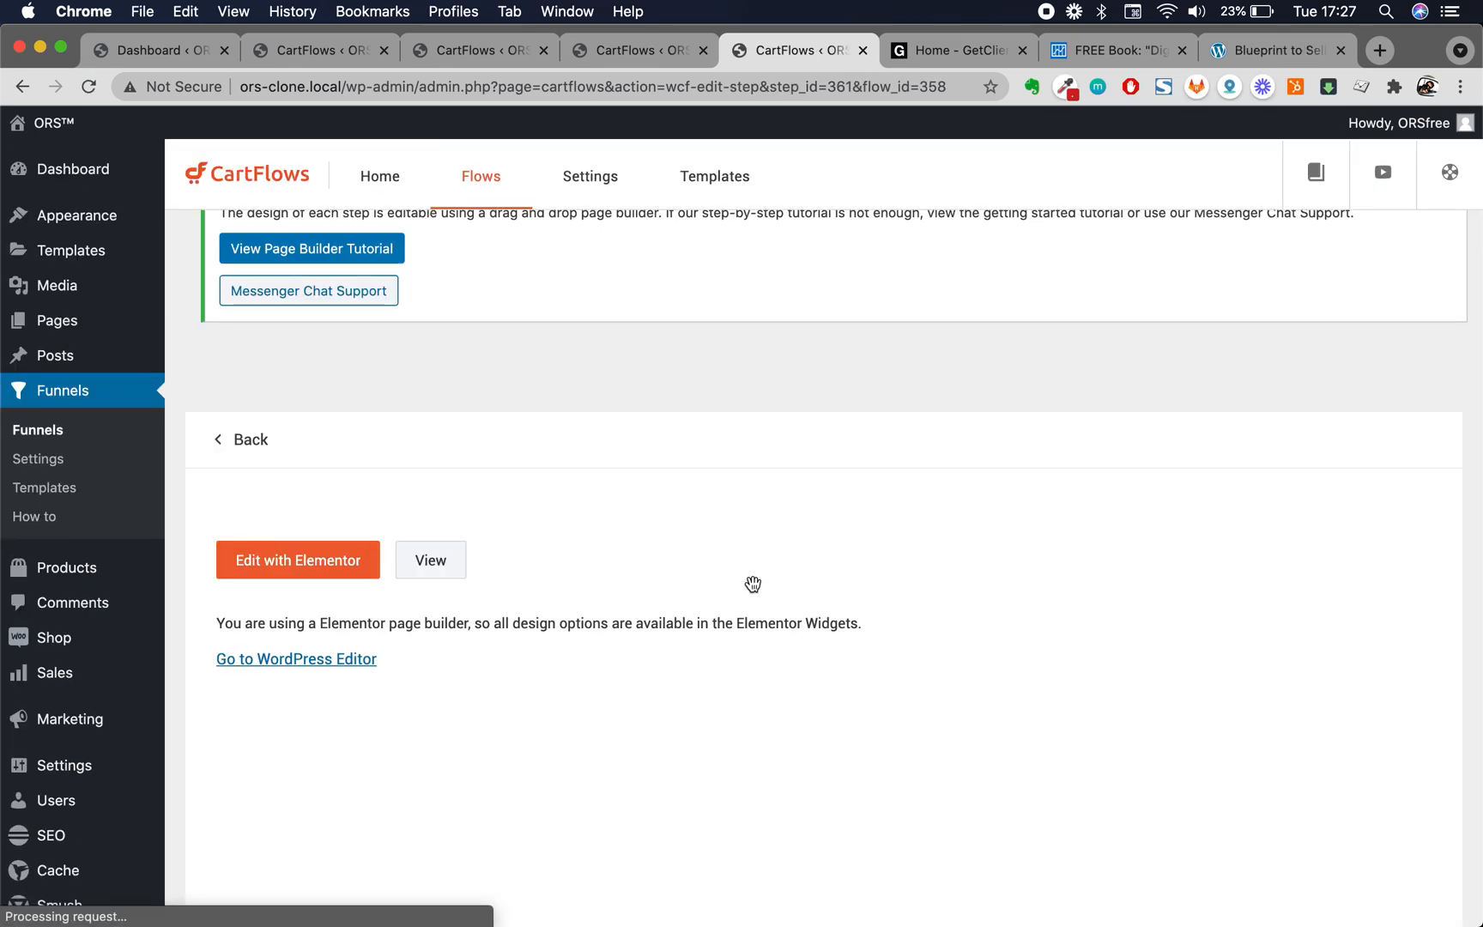
Examine the Thank You step's heading, text and advanced design settings, toggling Enable Advanced Options on and back off
{"action": "scroll", "coordinate": [831, 653], "scroll_direction": "down", "scroll_amount": 5}
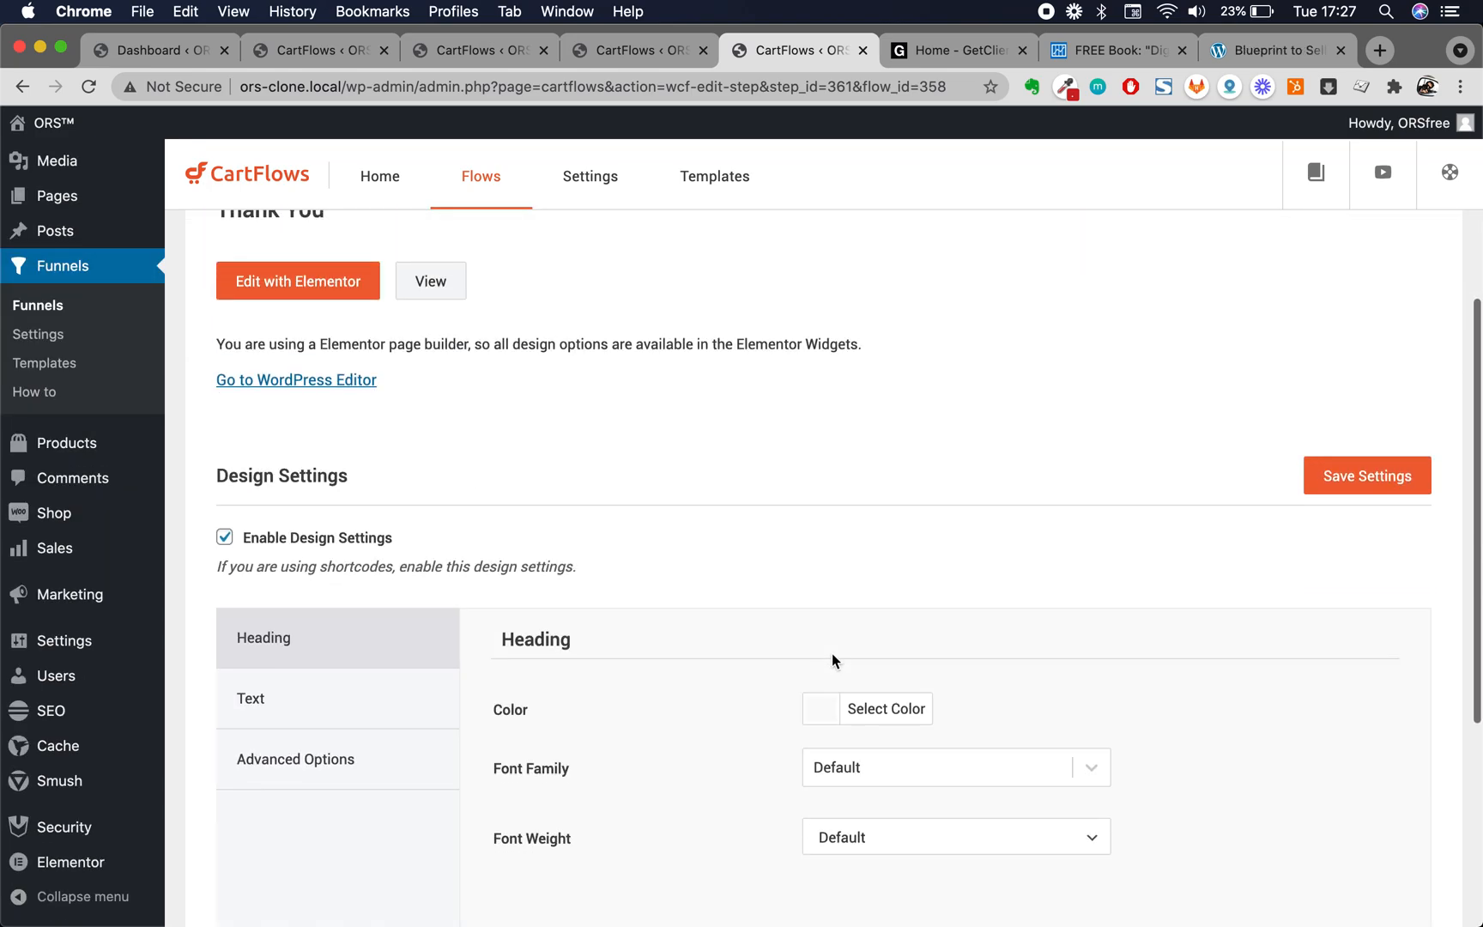
{"action": "scroll", "coordinate": [671, 606], "scroll_direction": "down", "scroll_amount": 3}
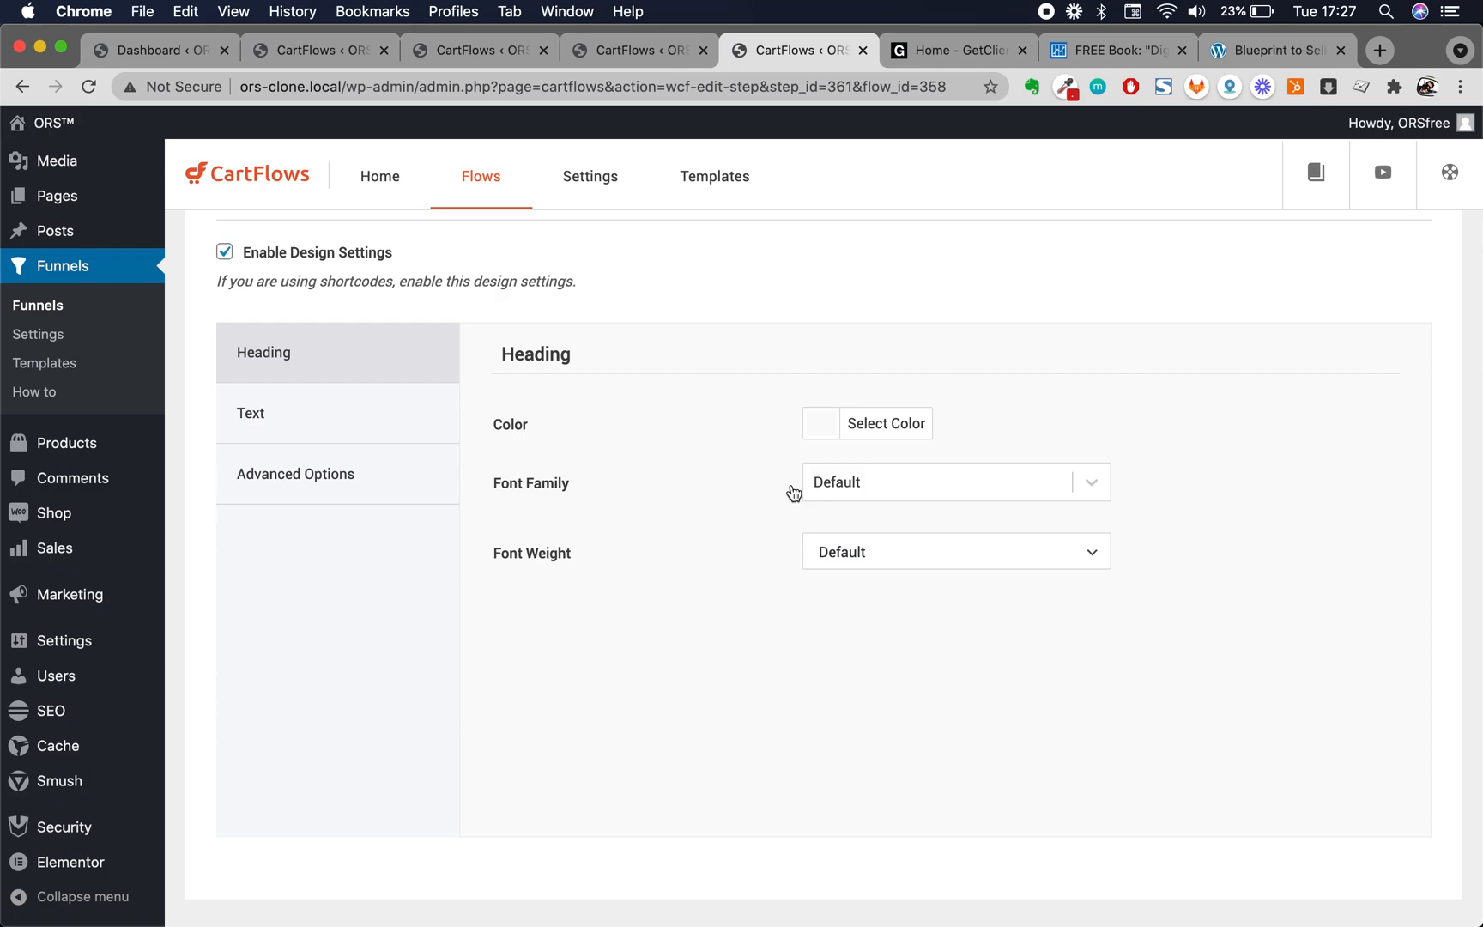
{"action": "scroll", "coordinate": [557, 277], "scroll_direction": "up", "scroll_amount": 4}
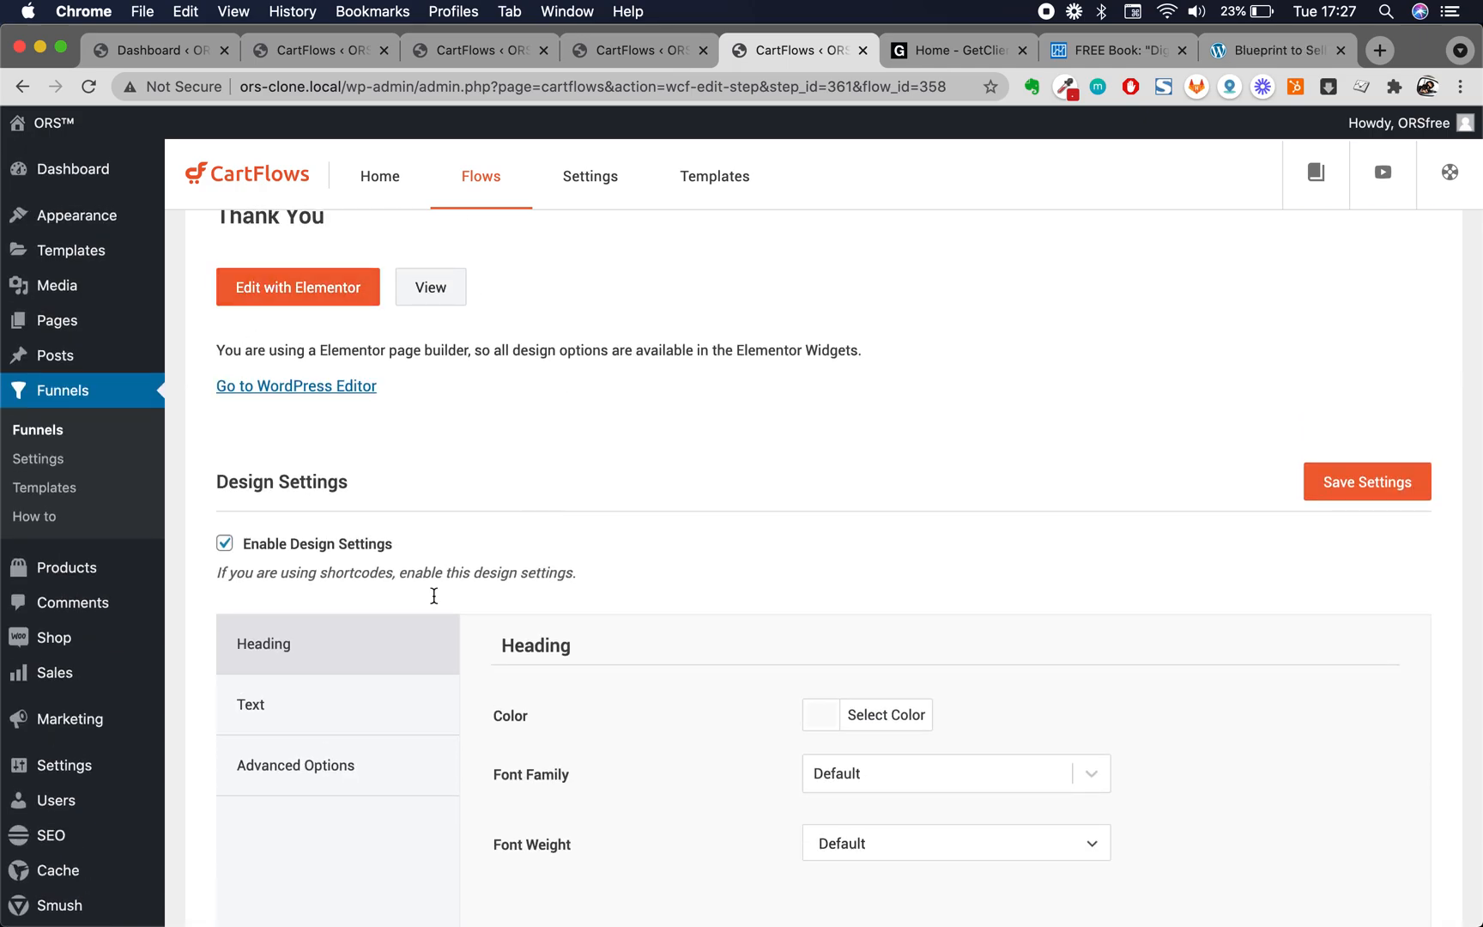
{"action": "left_click", "coordinate": [339, 702]}
{"action": "scroll", "coordinate": [602, 700], "scroll_direction": "down", "scroll_amount": 2}
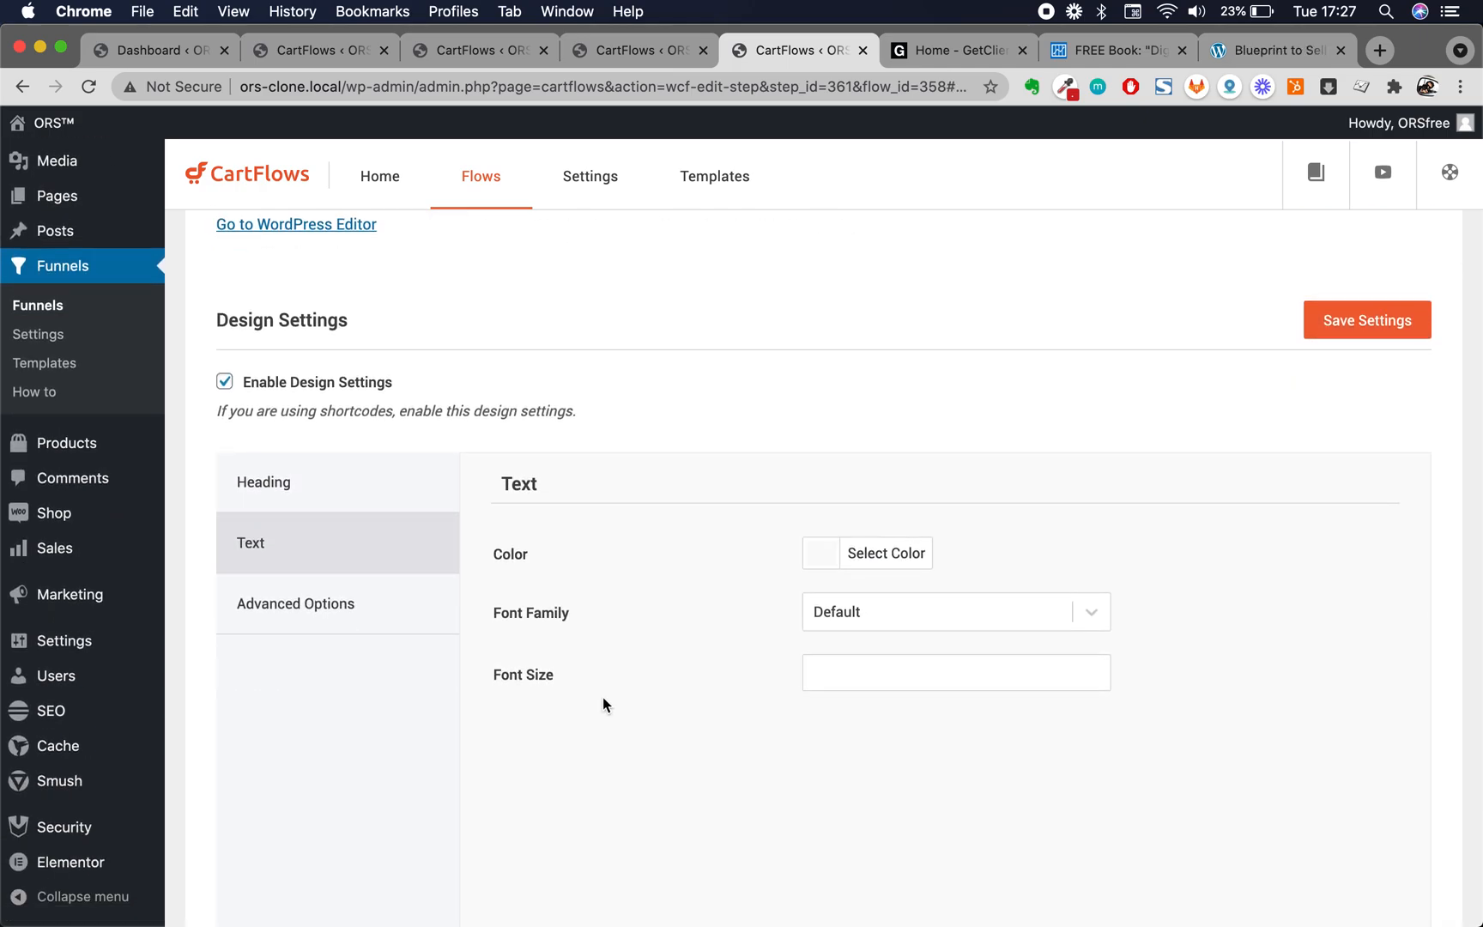
{"action": "left_click", "coordinate": [325, 613]}
{"action": "left_click", "coordinate": [503, 556]}
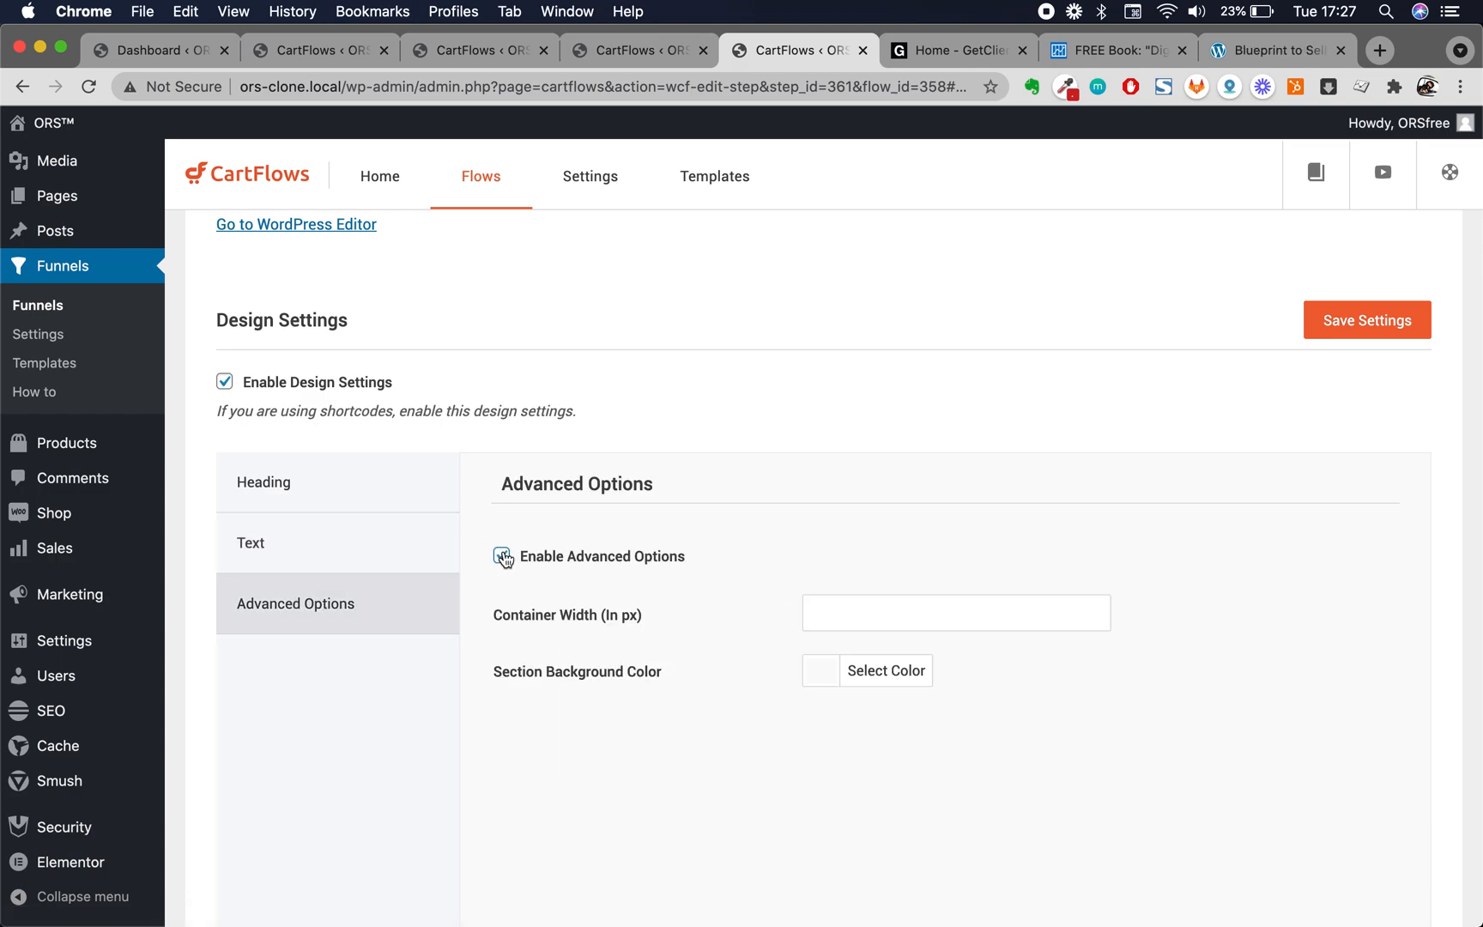
{"action": "scroll", "coordinate": [844, 678], "scroll_direction": "down", "scroll_amount": 2}
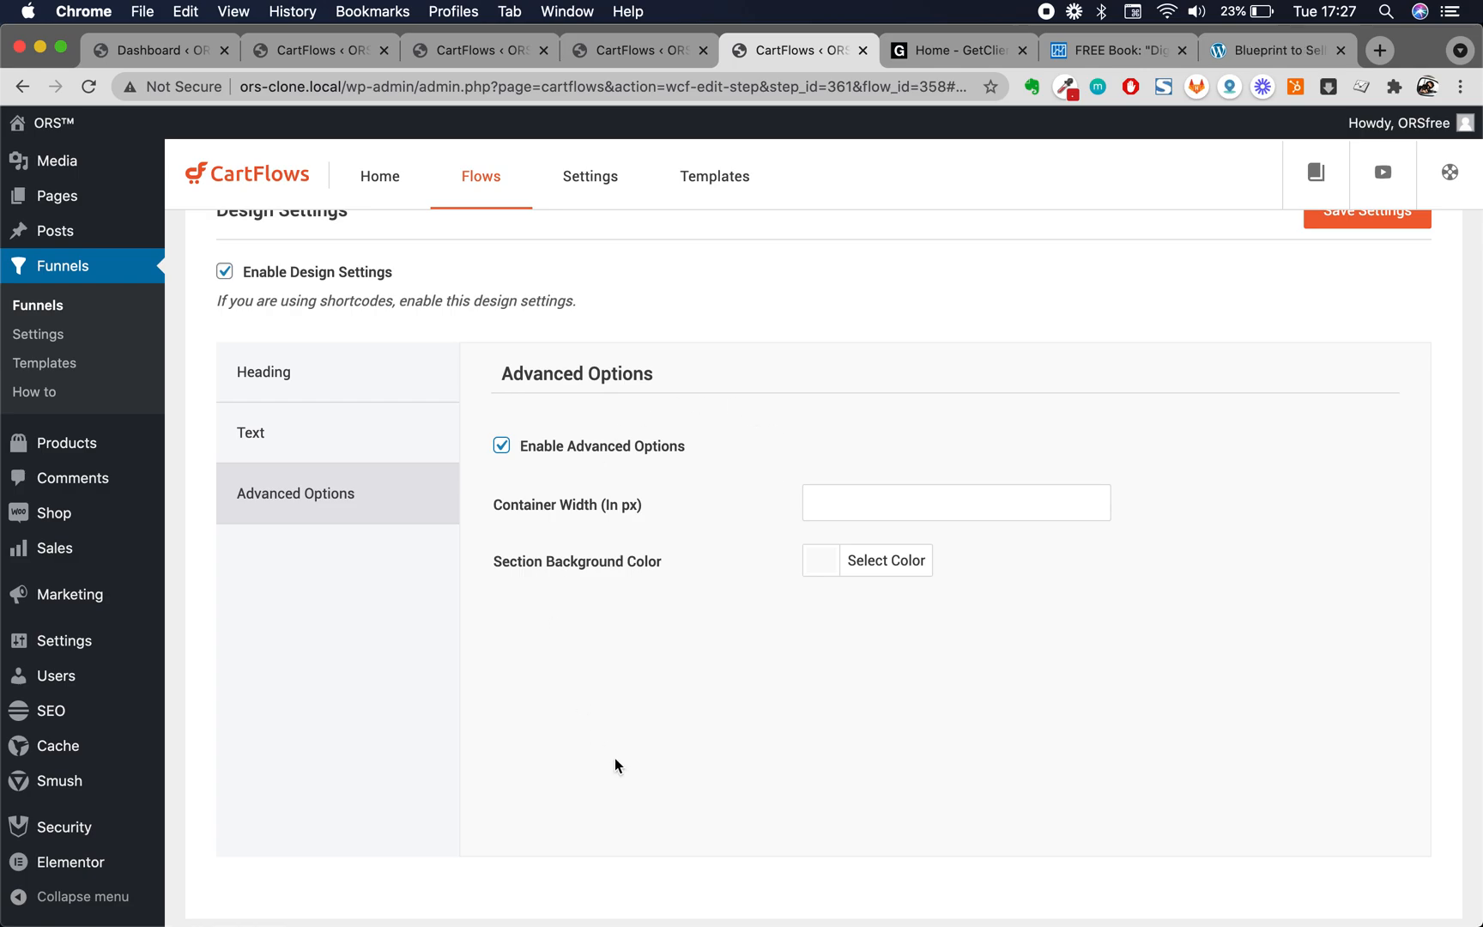
{"action": "scroll", "coordinate": [614, 758], "scroll_direction": "up", "scroll_amount": 5}
{"action": "left_click", "coordinate": [502, 745]}
{"action": "scroll", "coordinate": [535, 605], "scroll_direction": "up", "scroll_amount": 3}
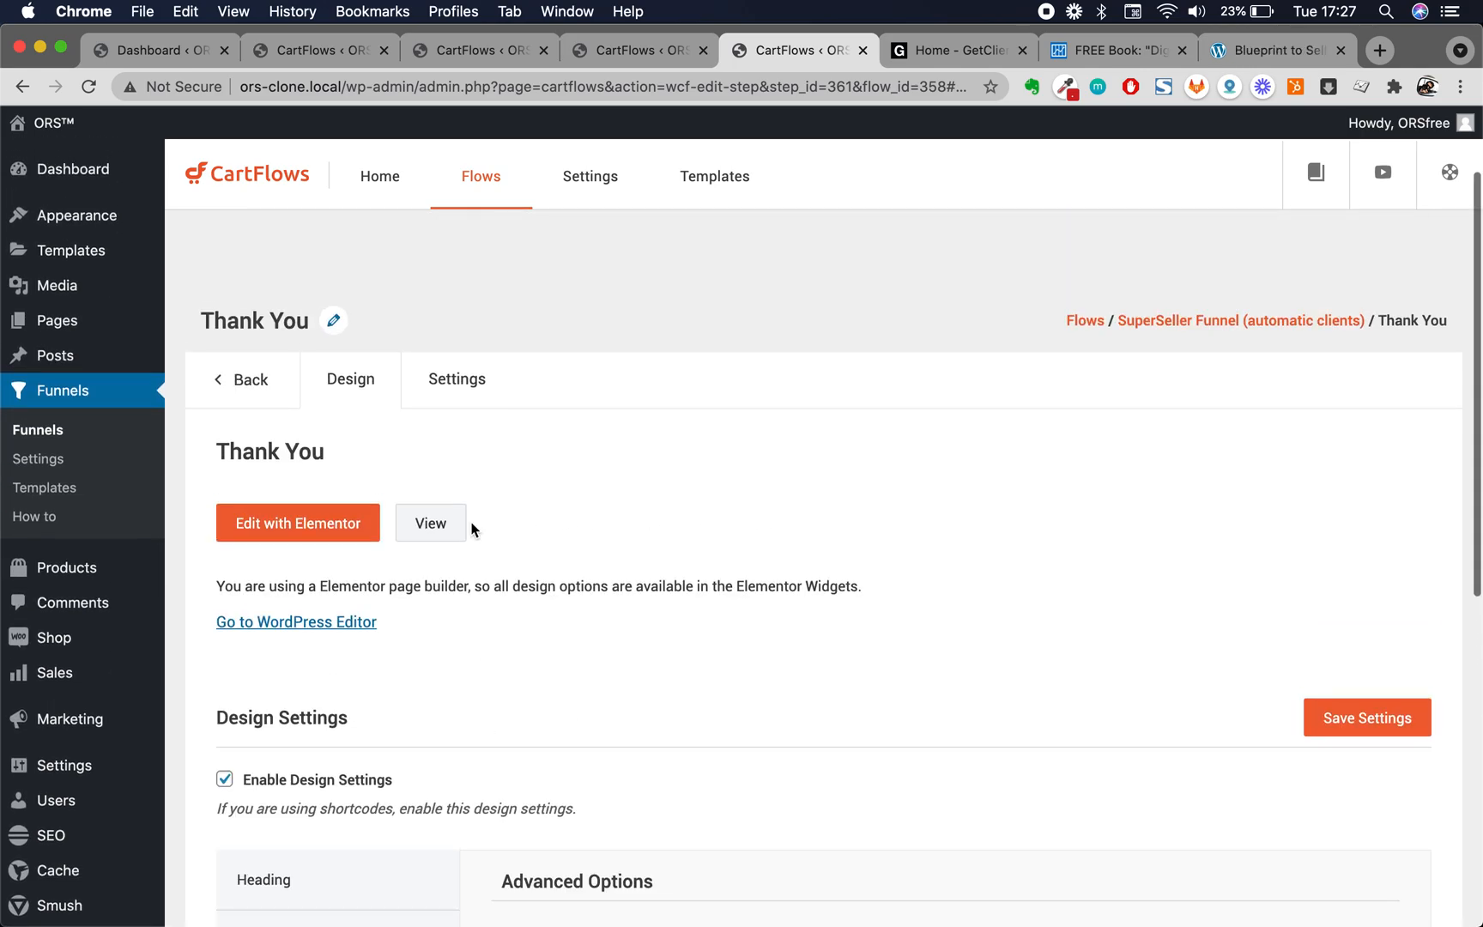
Open the Thank You step's settings and highlight the order details shortcode
{"action": "left_click", "coordinate": [470, 378]}
{"action": "scroll", "coordinate": [560, 719], "scroll_direction": "down", "scroll_amount": 1}
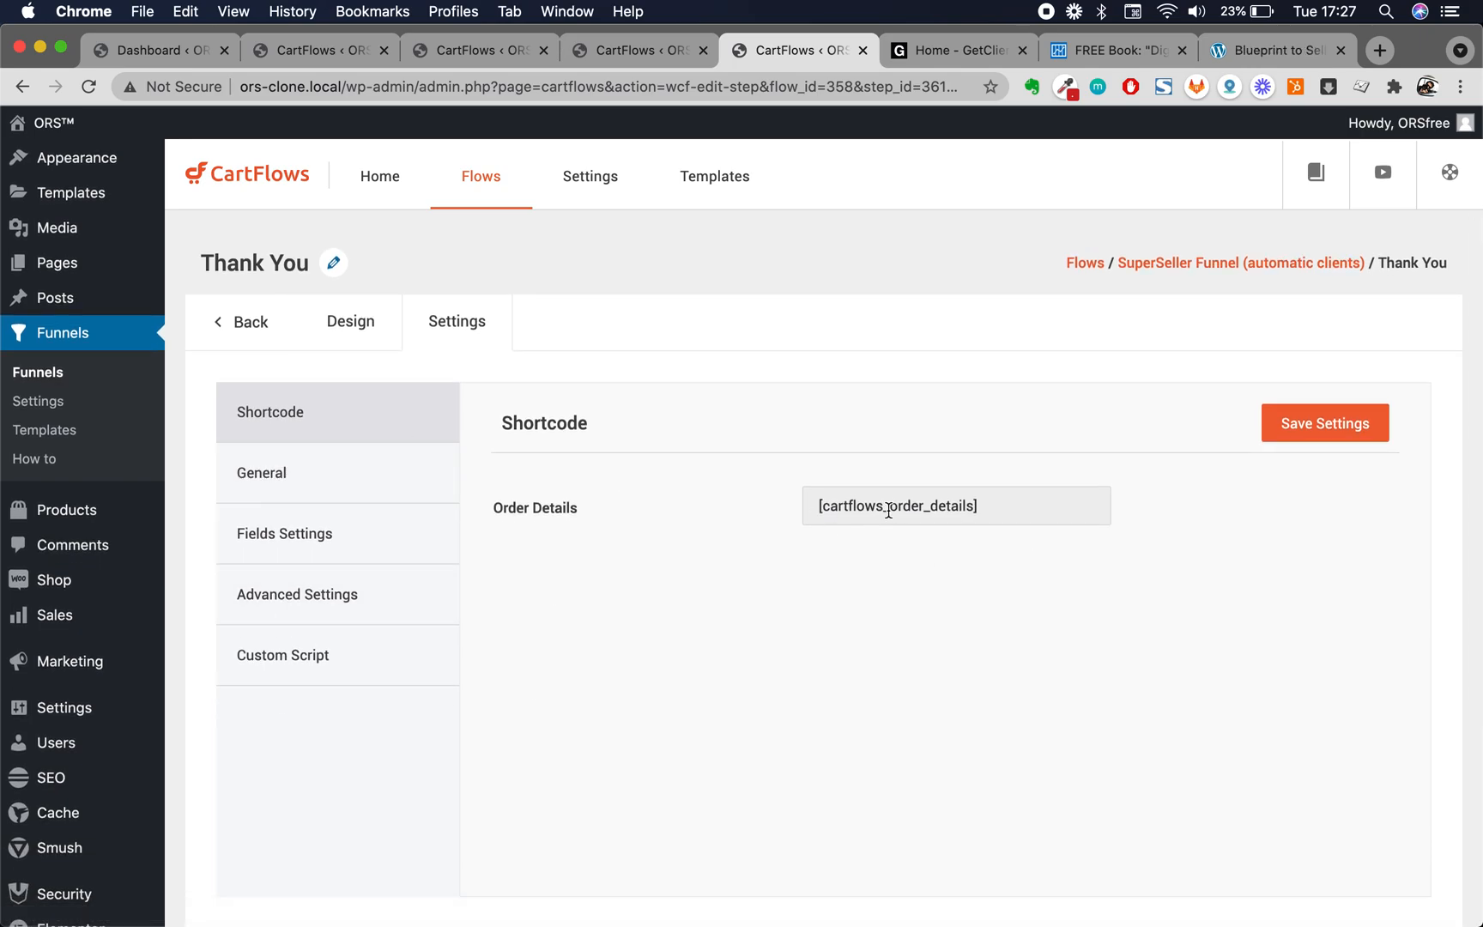
{"action": "scroll", "coordinate": [692, 436], "scroll_direction": "up", "scroll_amount": 1}
{"action": "scroll", "coordinate": [692, 437], "scroll_direction": "down", "scroll_amount": 2}
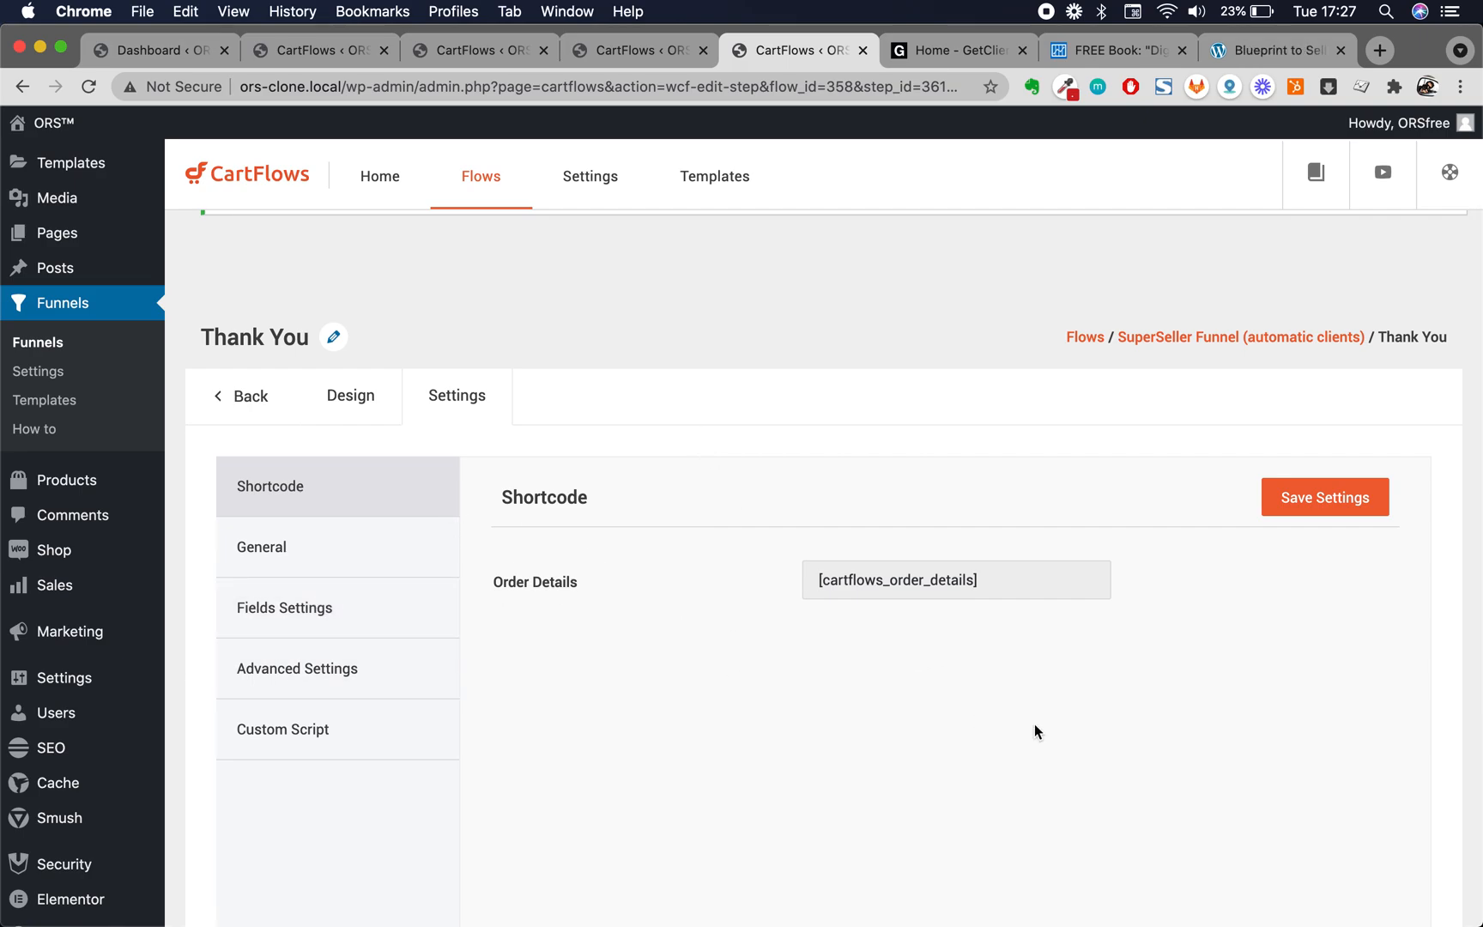
{"action": "triple_click", "coordinate": [922, 589]}
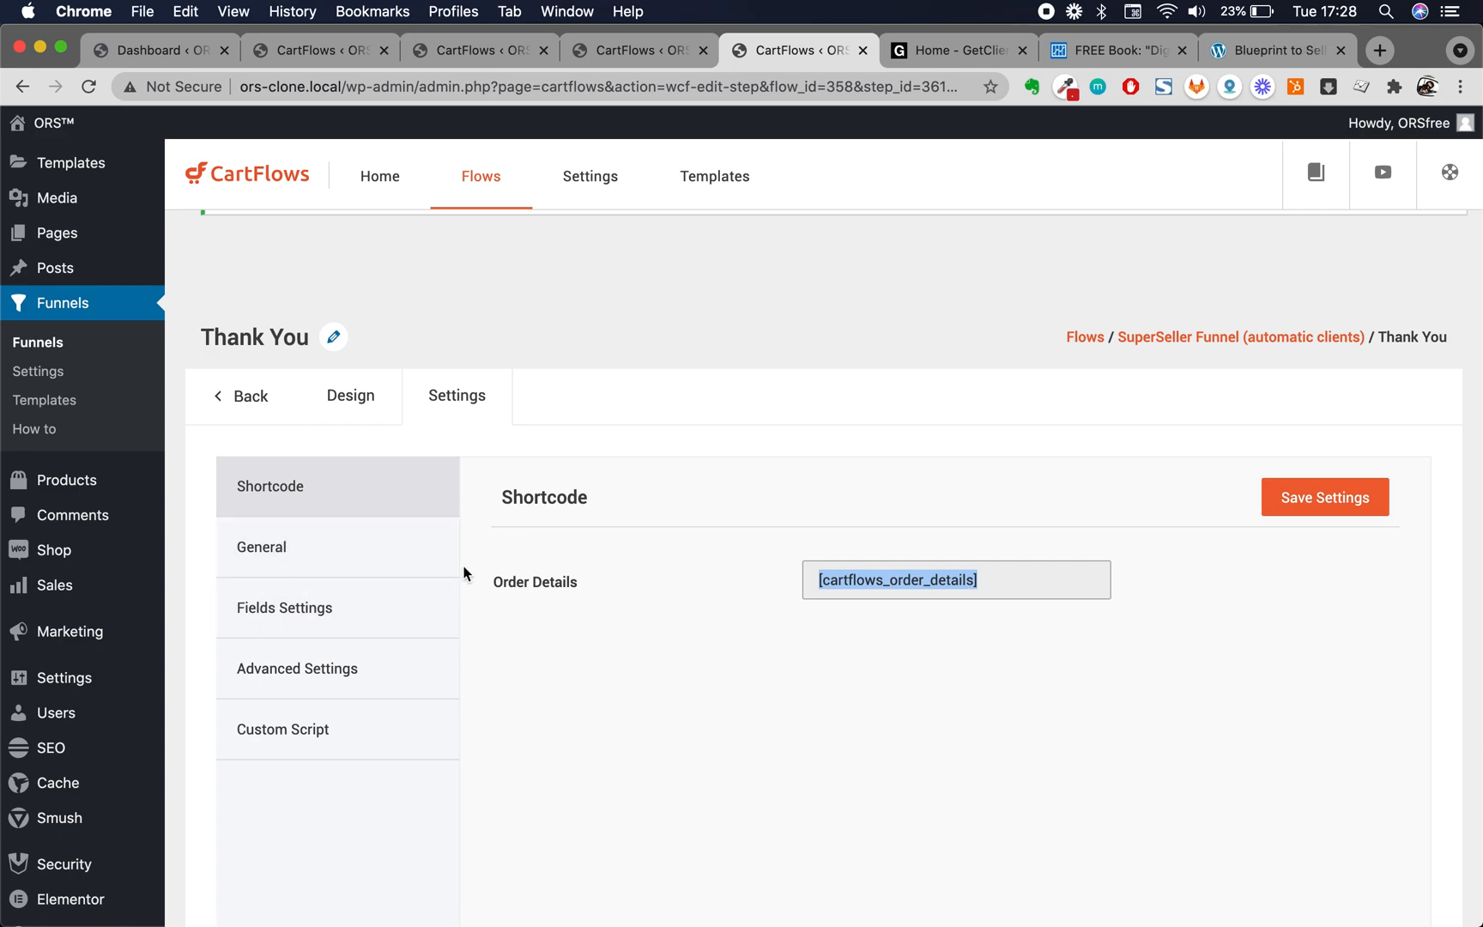
Open the Thank You step's general settings and highlight the step title and the step slug
{"action": "left_click", "coordinate": [331, 561]}
{"action": "scroll", "coordinate": [688, 777], "scroll_direction": "down", "scroll_amount": 1}
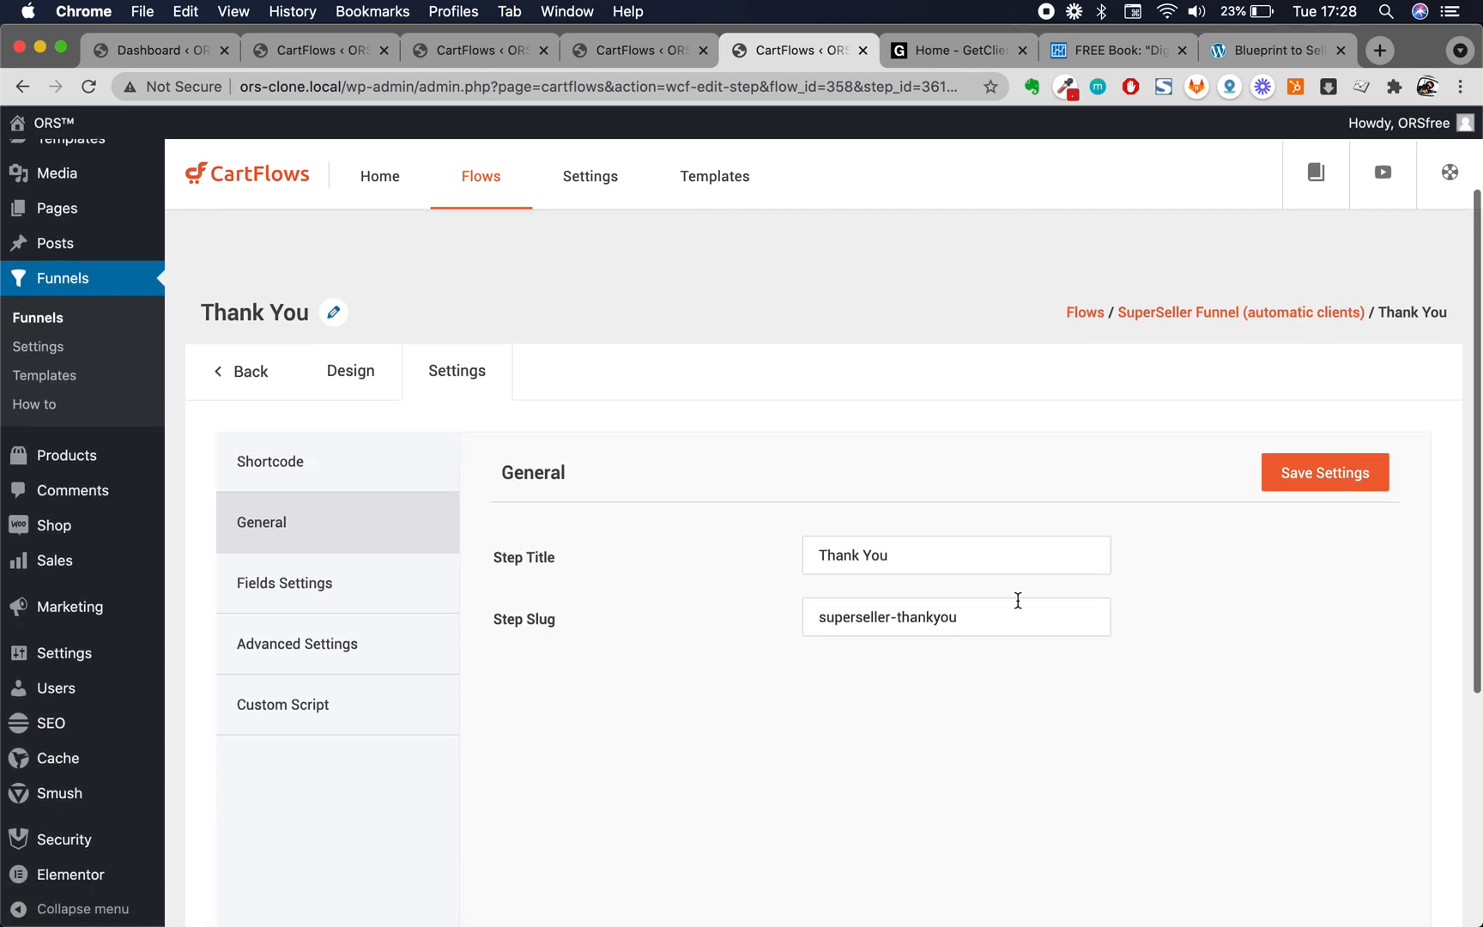
{"action": "triple_click", "coordinate": [914, 568]}
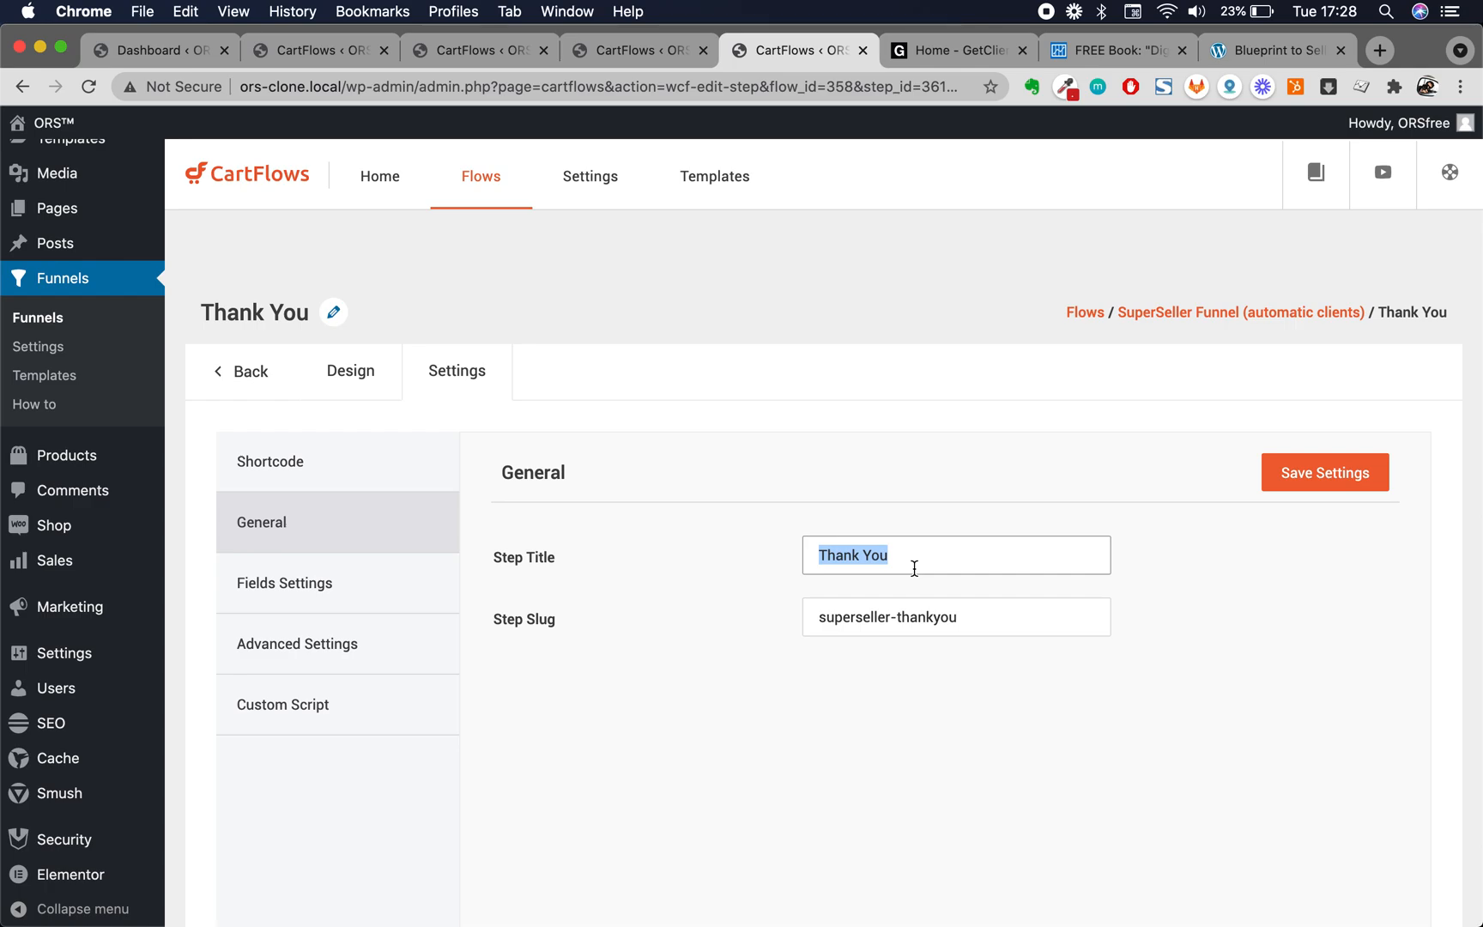
{"action": "double_click", "coordinate": [914, 568]}
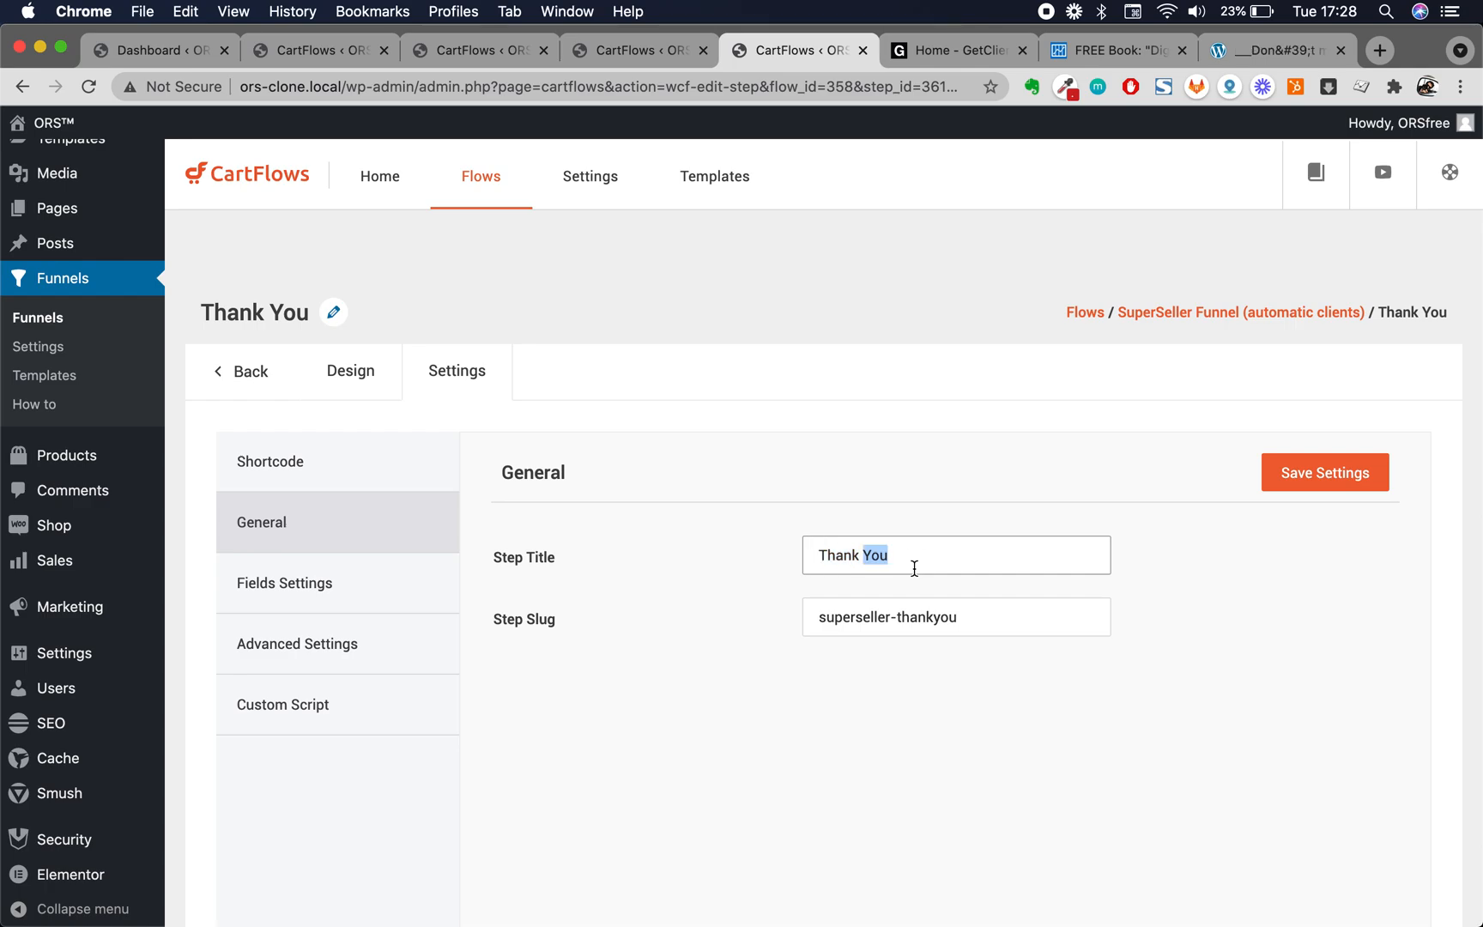
{"action": "triple_click", "coordinate": [971, 615]}
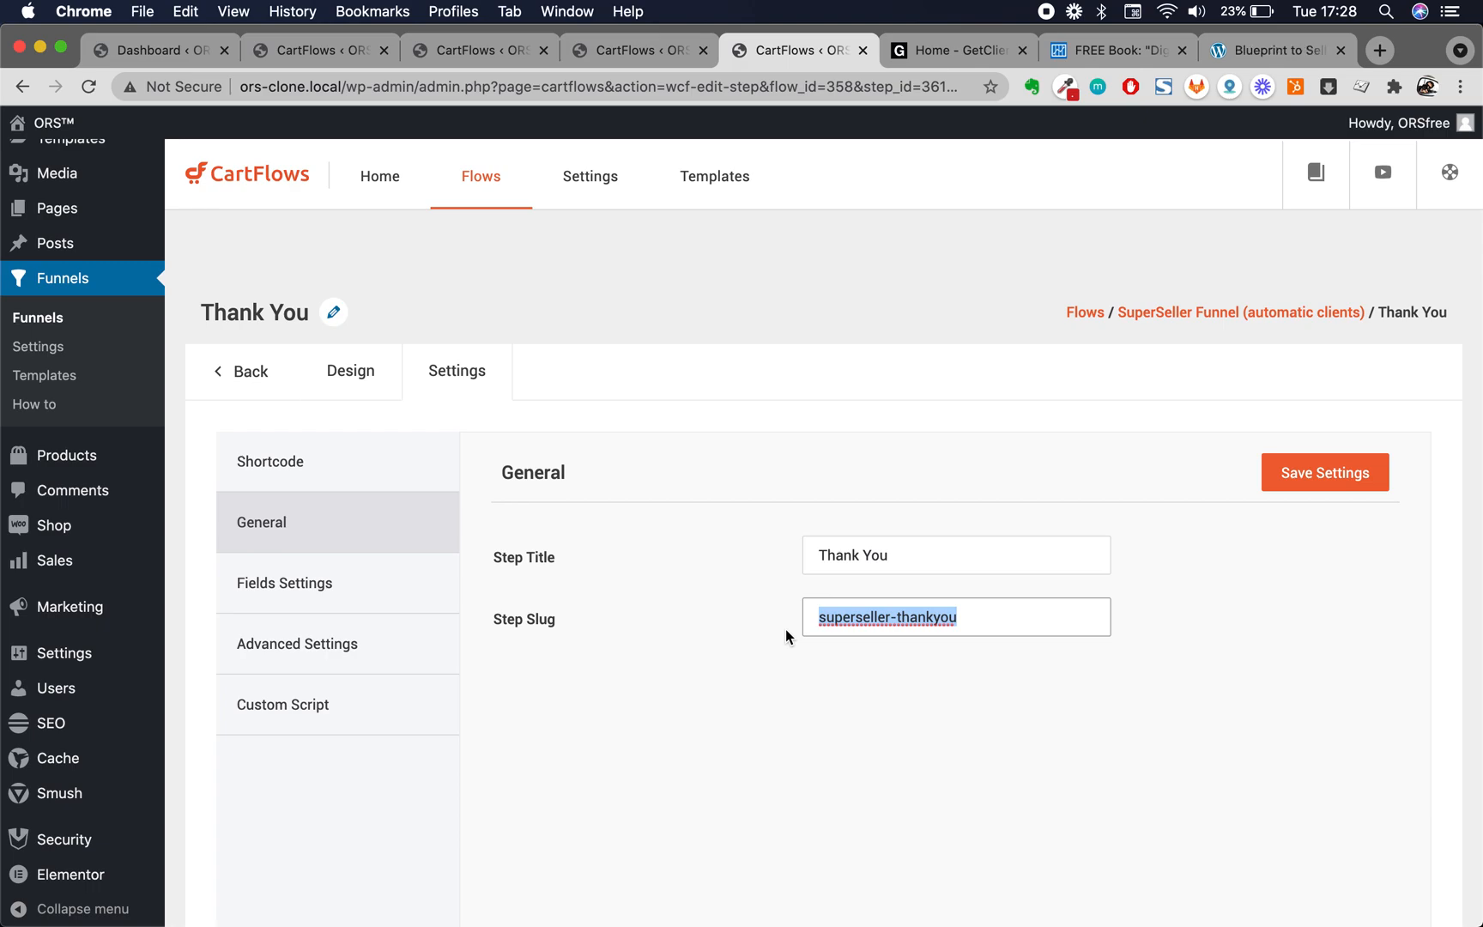
Disable the shipping details in the Thank You step's fields settings
{"action": "scroll", "coordinate": [785, 629], "scroll_direction": "up", "scroll_amount": 1}
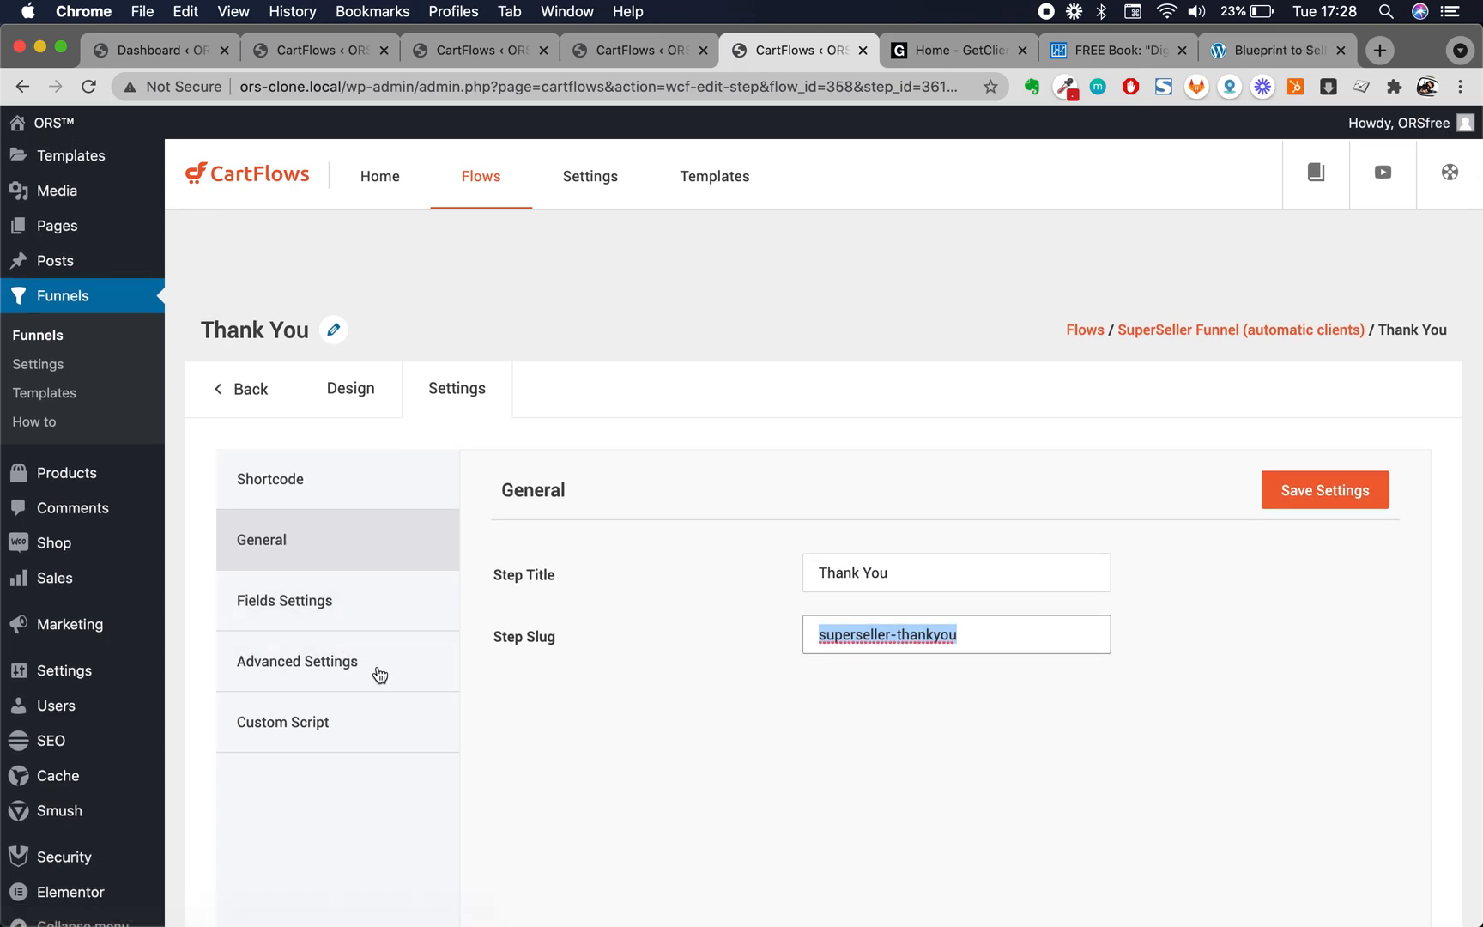
{"action": "left_click", "coordinate": [293, 601]}
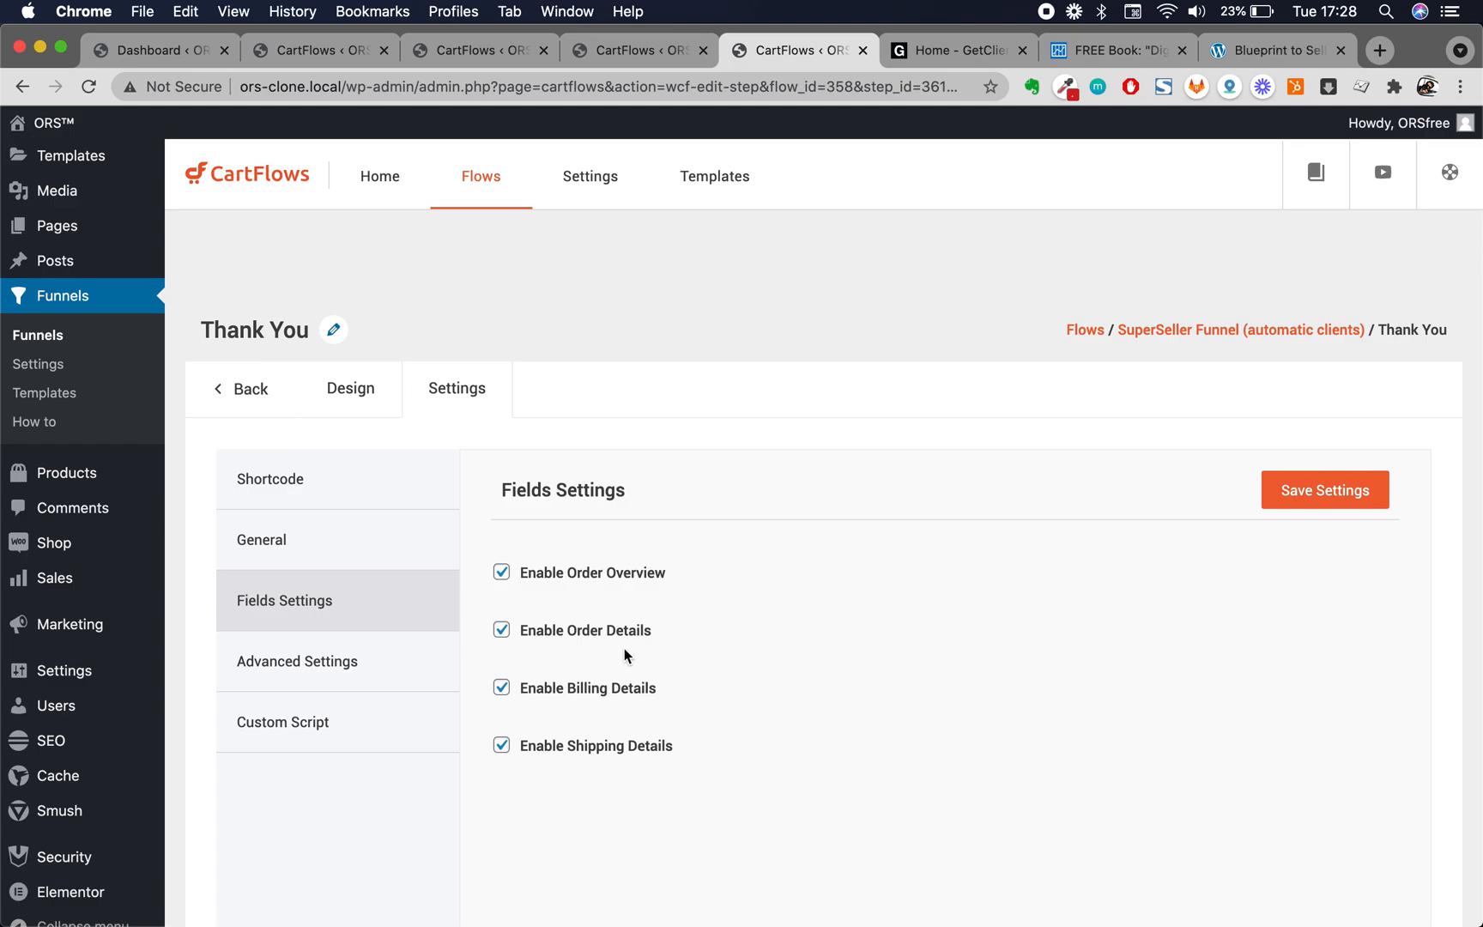
{"action": "left_click", "coordinate": [503, 745]}
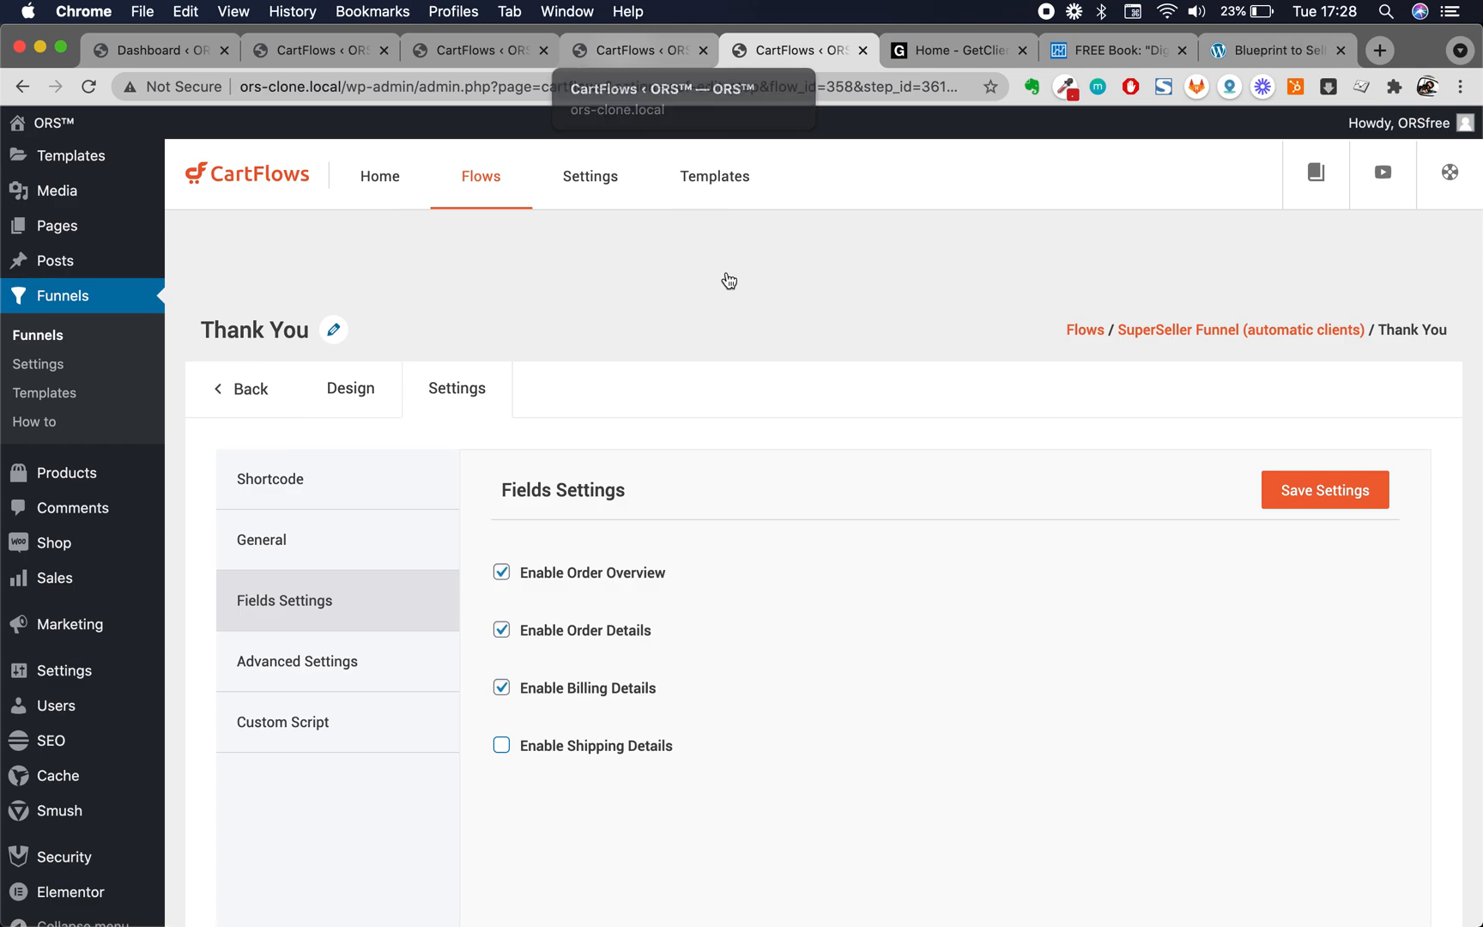
Return to the SuperSeller Funnel's step list and review its Landing, Checkout and Thank You steps
{"action": "left_click", "coordinate": [261, 388]}
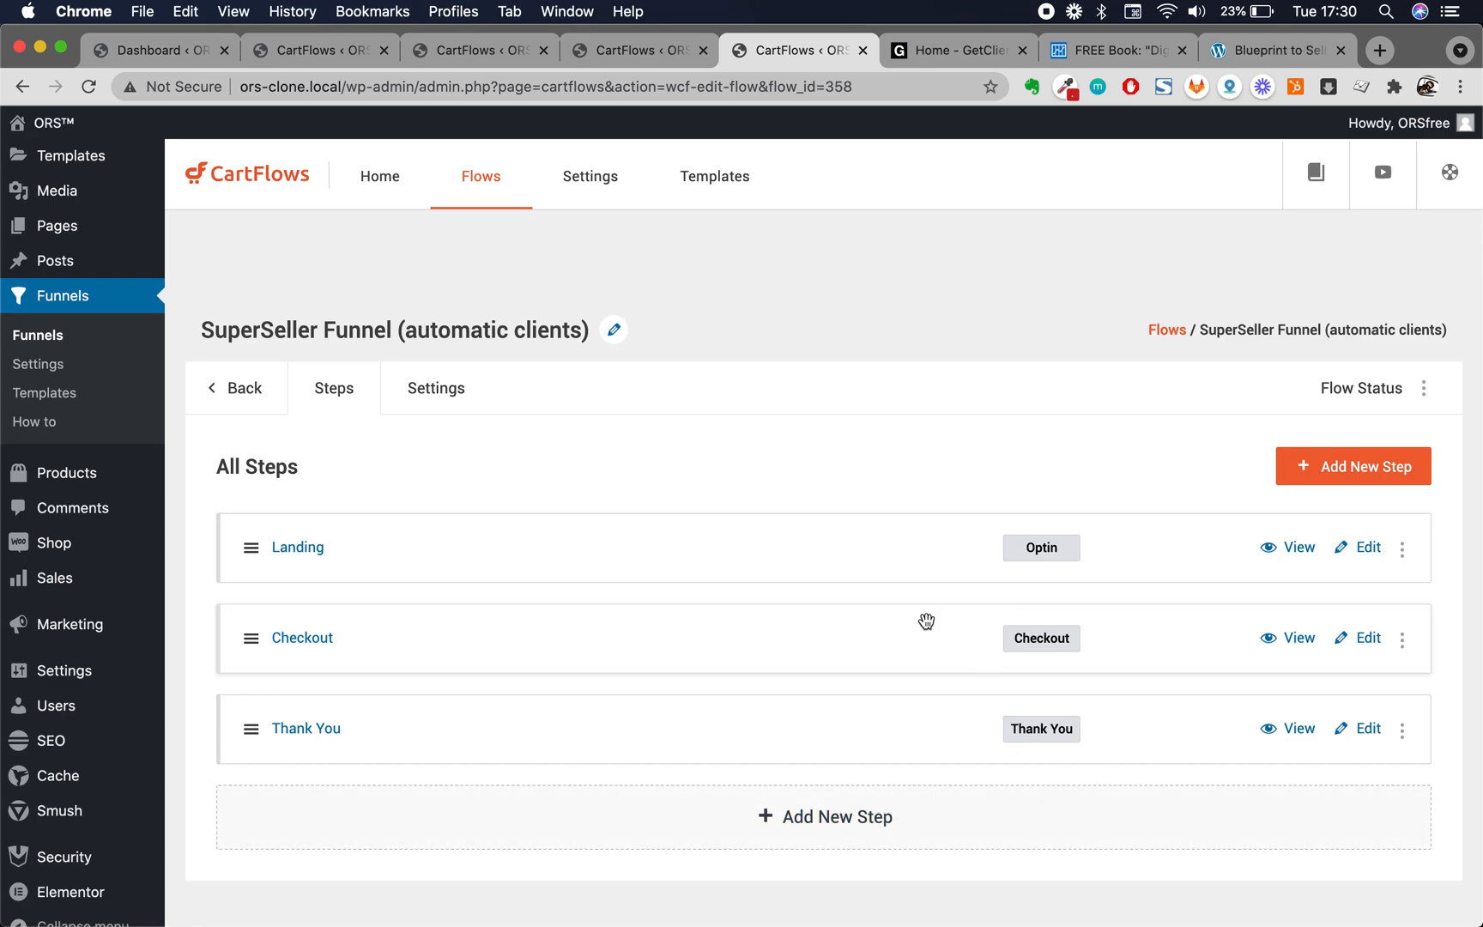
{"action": "scroll", "coordinate": [957, 430], "scroll_direction": "up", "scroll_amount": 3}
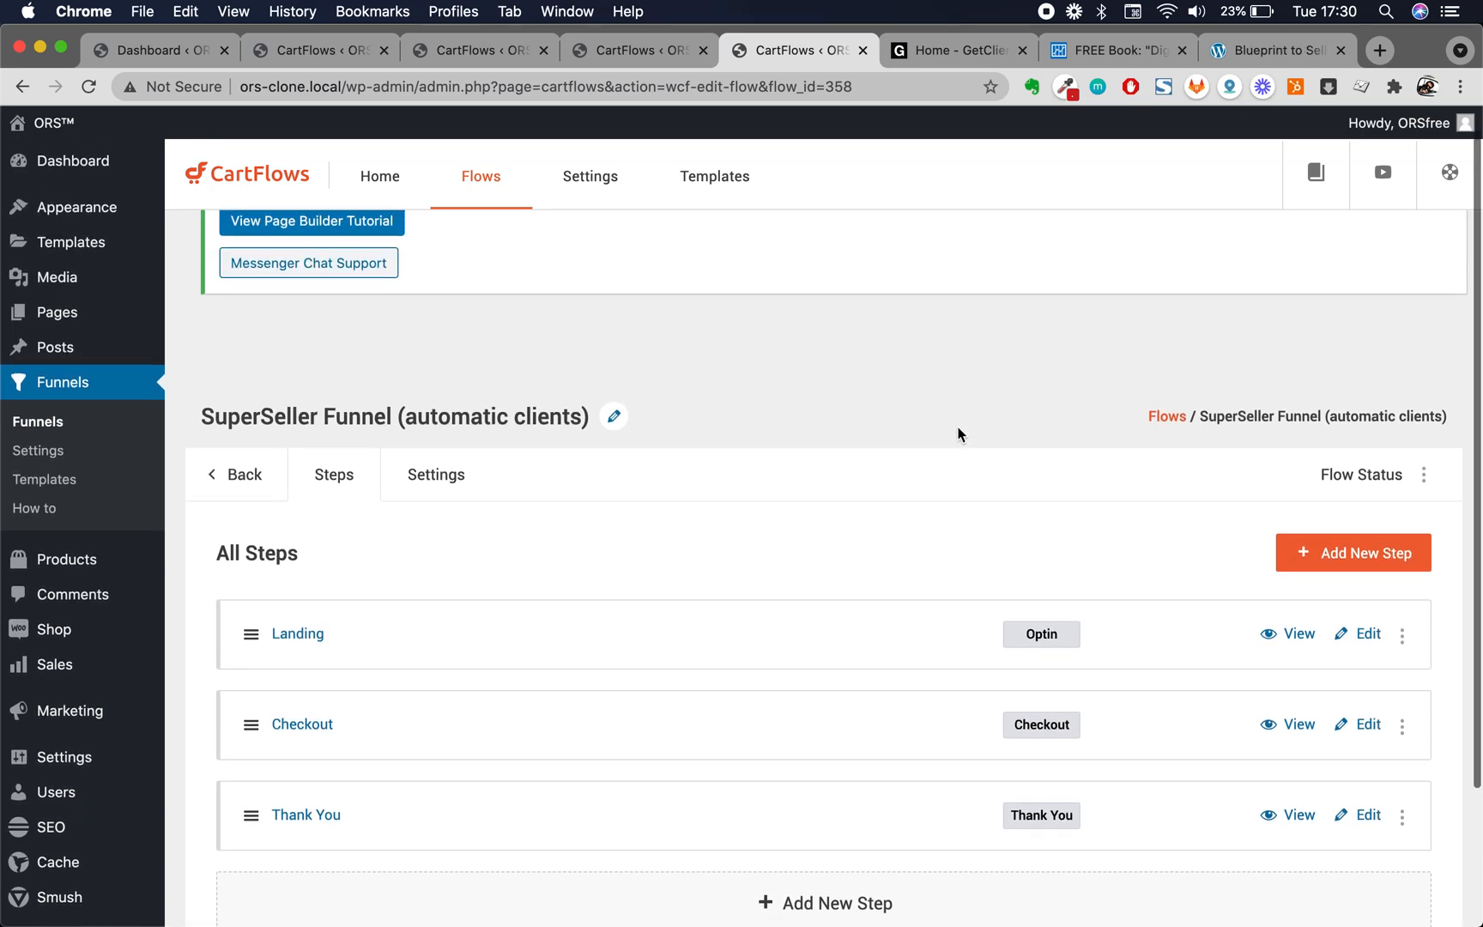
{"action": "scroll", "coordinate": [959, 433], "scroll_direction": "down", "scroll_amount": 3}
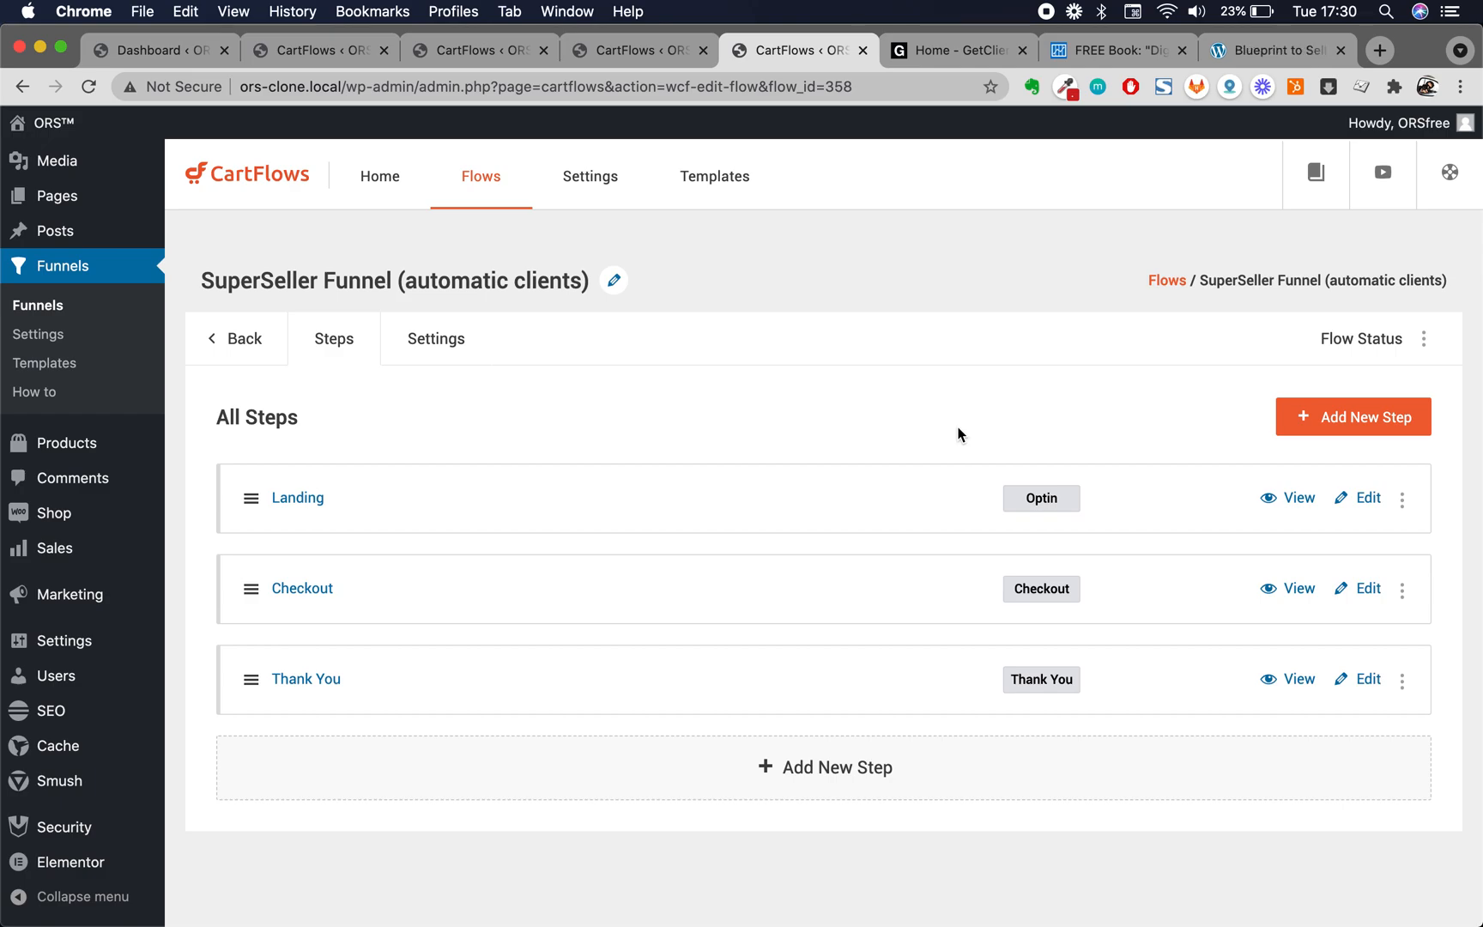
{"action": "scroll", "coordinate": [944, 344], "scroll_direction": "up", "scroll_amount": 3}
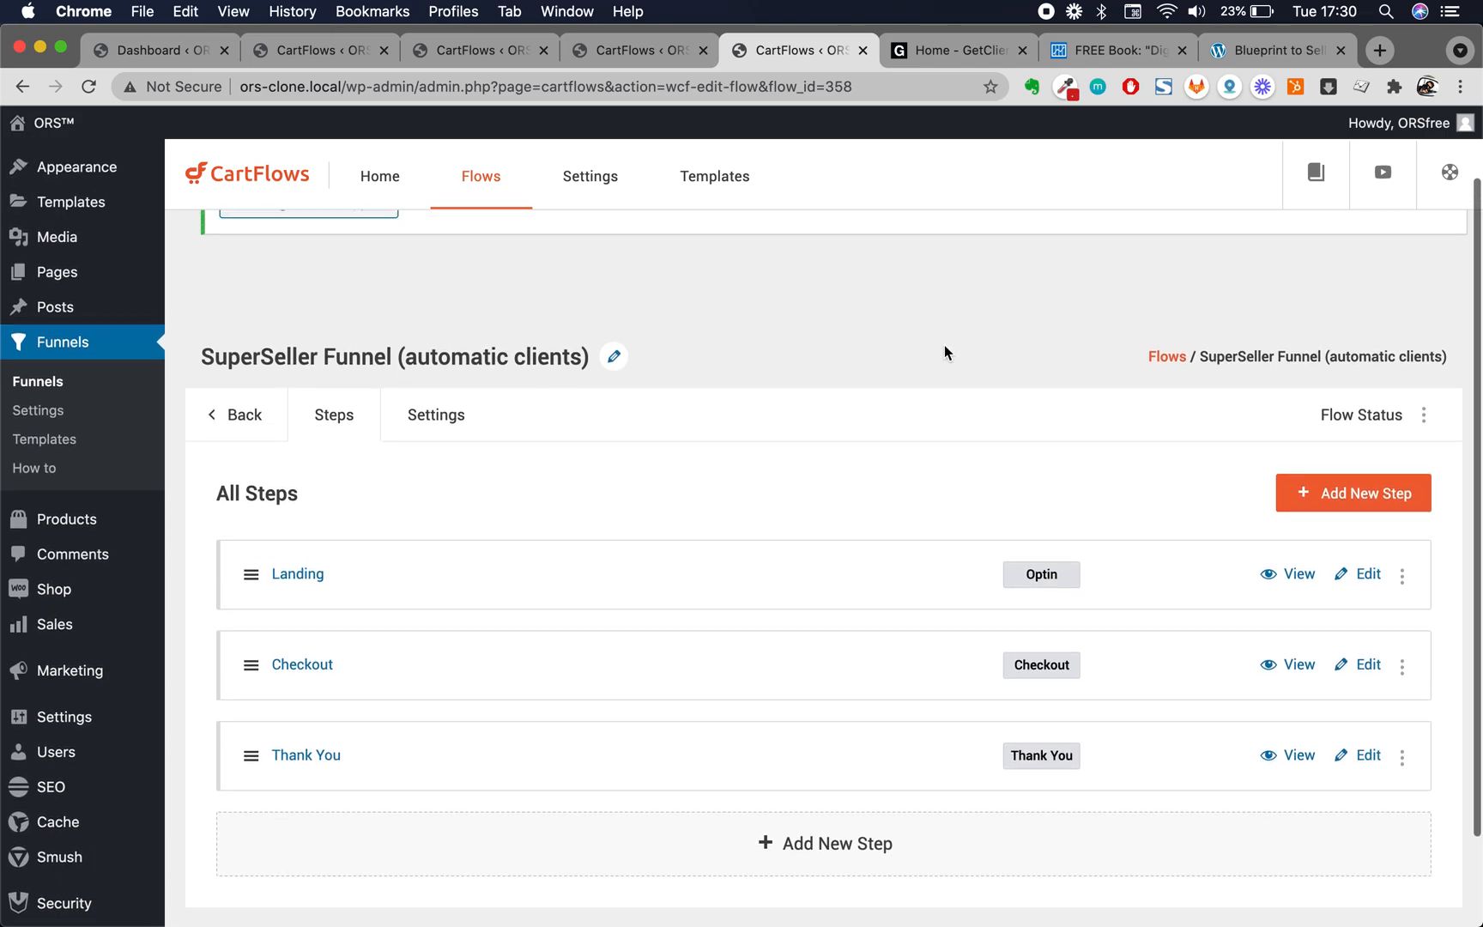
{"action": "scroll", "coordinate": [944, 347], "scroll_direction": "down", "scroll_amount": 3}
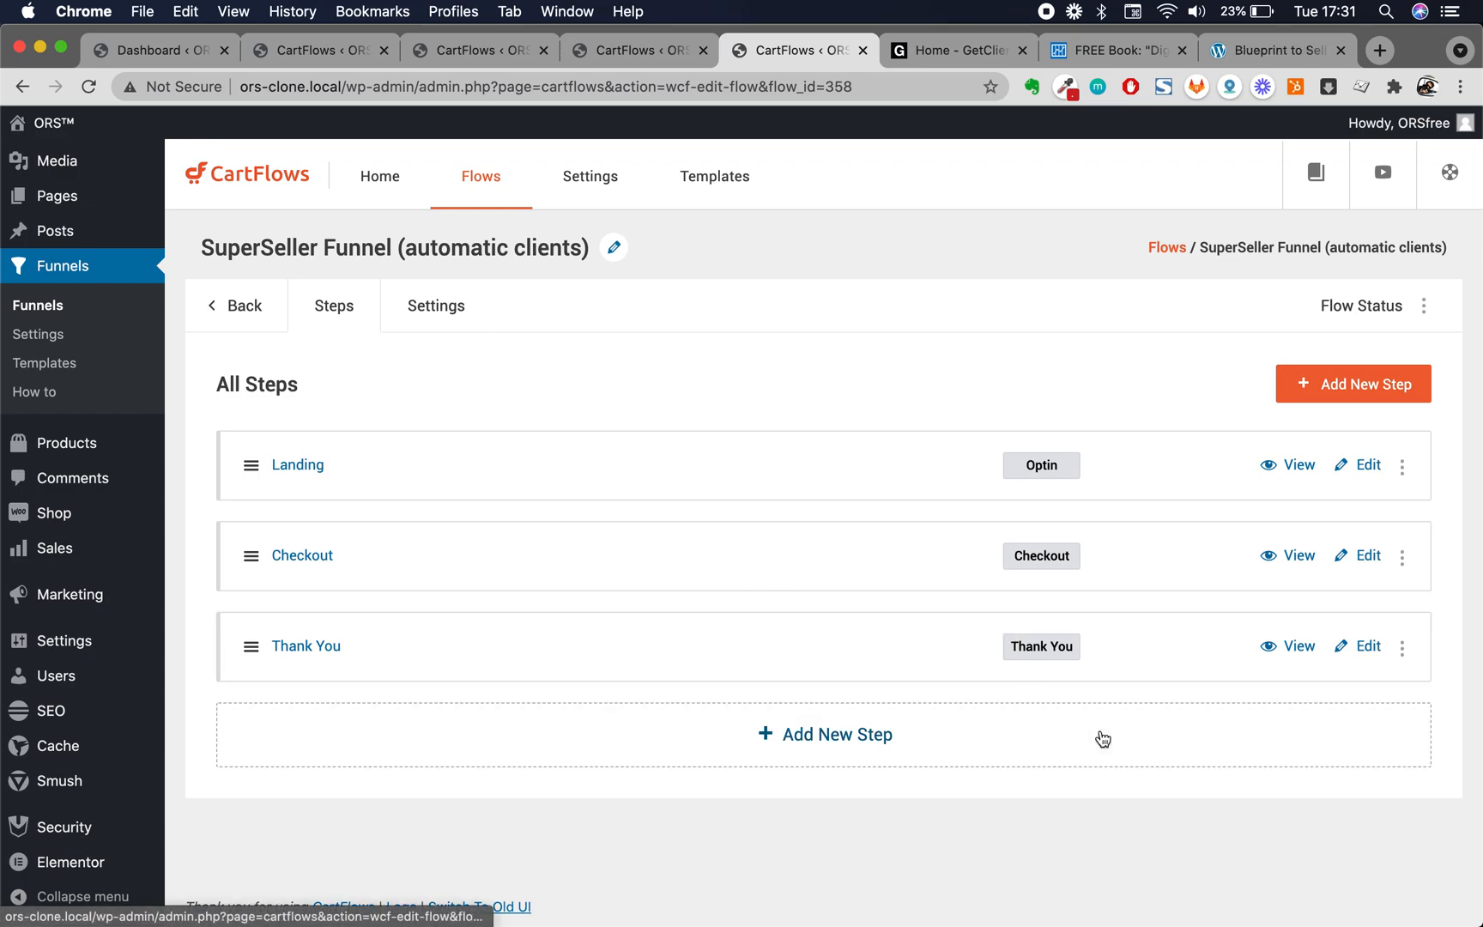
Reopen the Thank You step's fields settings, leaving without saving, and disable the shipping details
{"action": "left_click", "coordinate": [1368, 649]}
{"action": "left_click", "coordinate": [884, 336]}
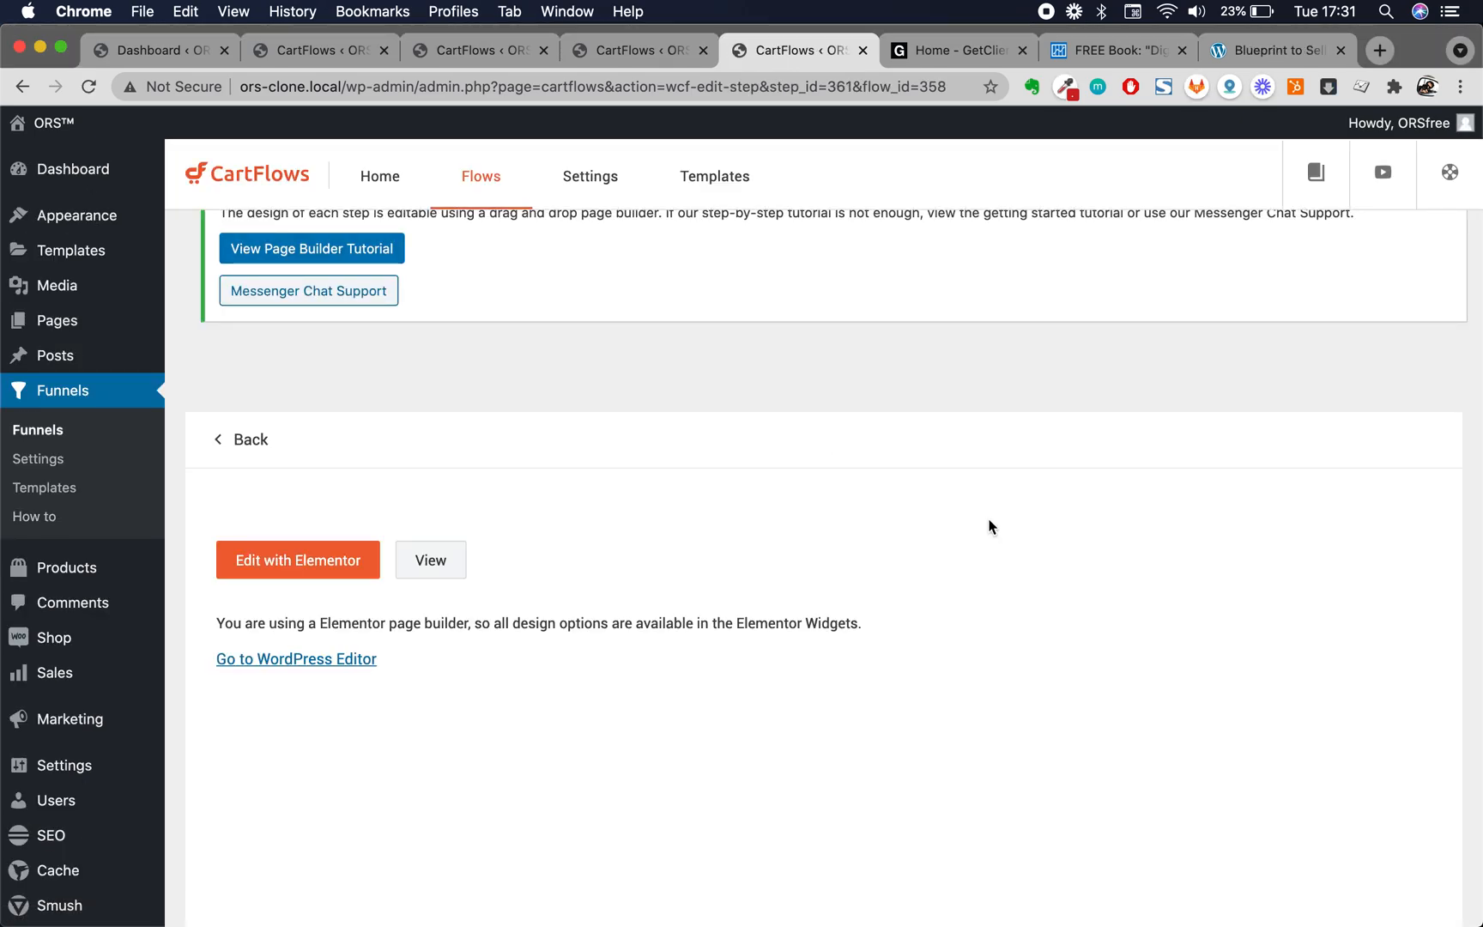
{"action": "scroll", "coordinate": [831, 672], "scroll_direction": "down", "scroll_amount": 6}
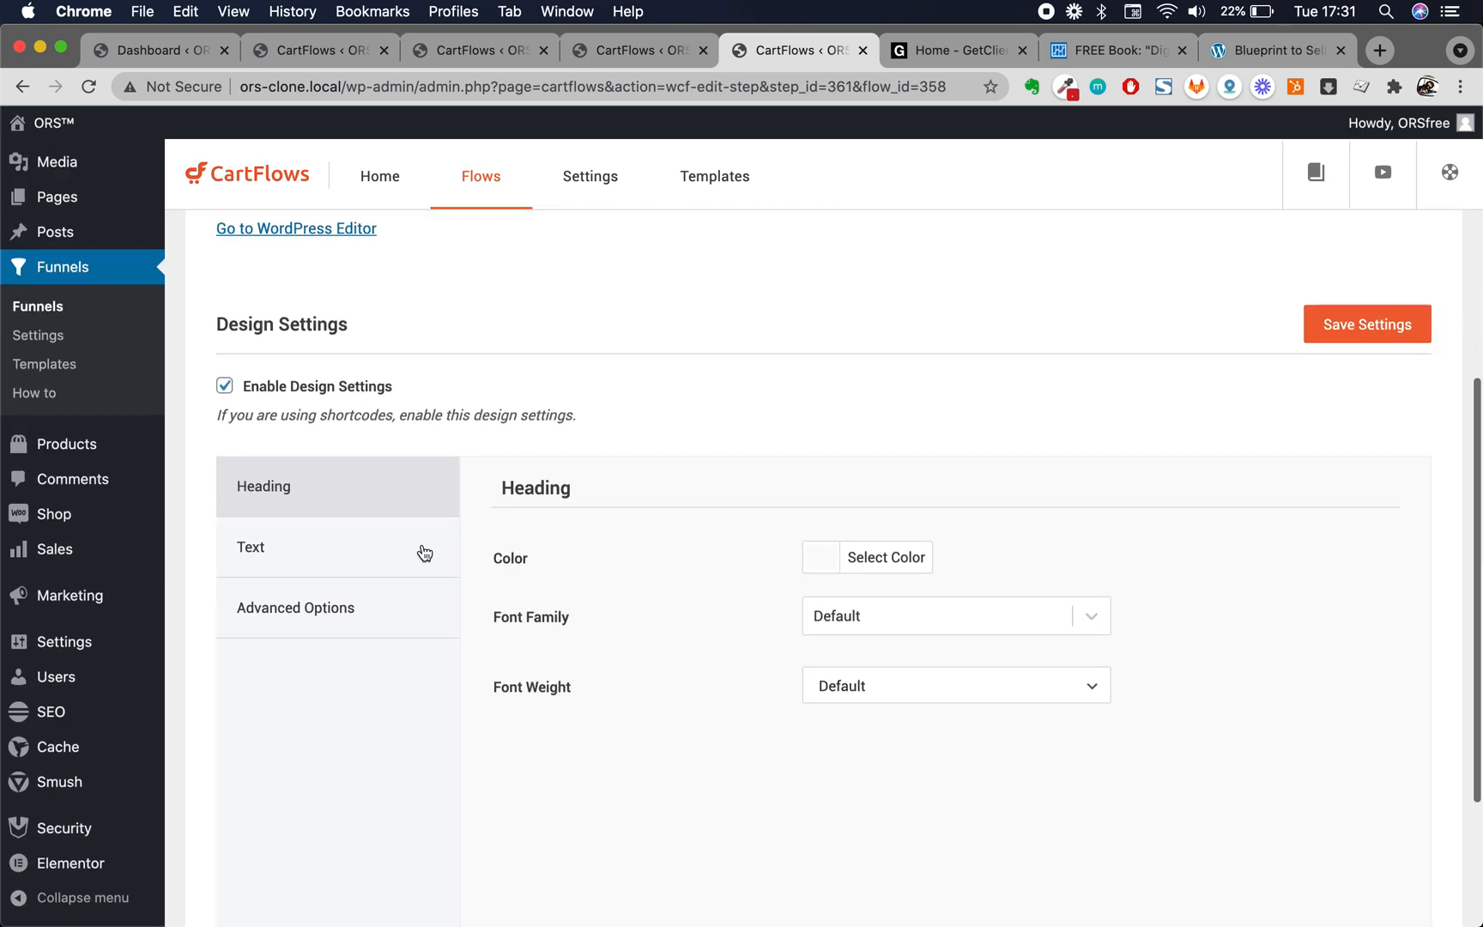
{"action": "scroll", "coordinate": [424, 553], "scroll_direction": "up", "scroll_amount": 2}
{"action": "scroll", "coordinate": [511, 309], "scroll_direction": "up", "scroll_amount": 3}
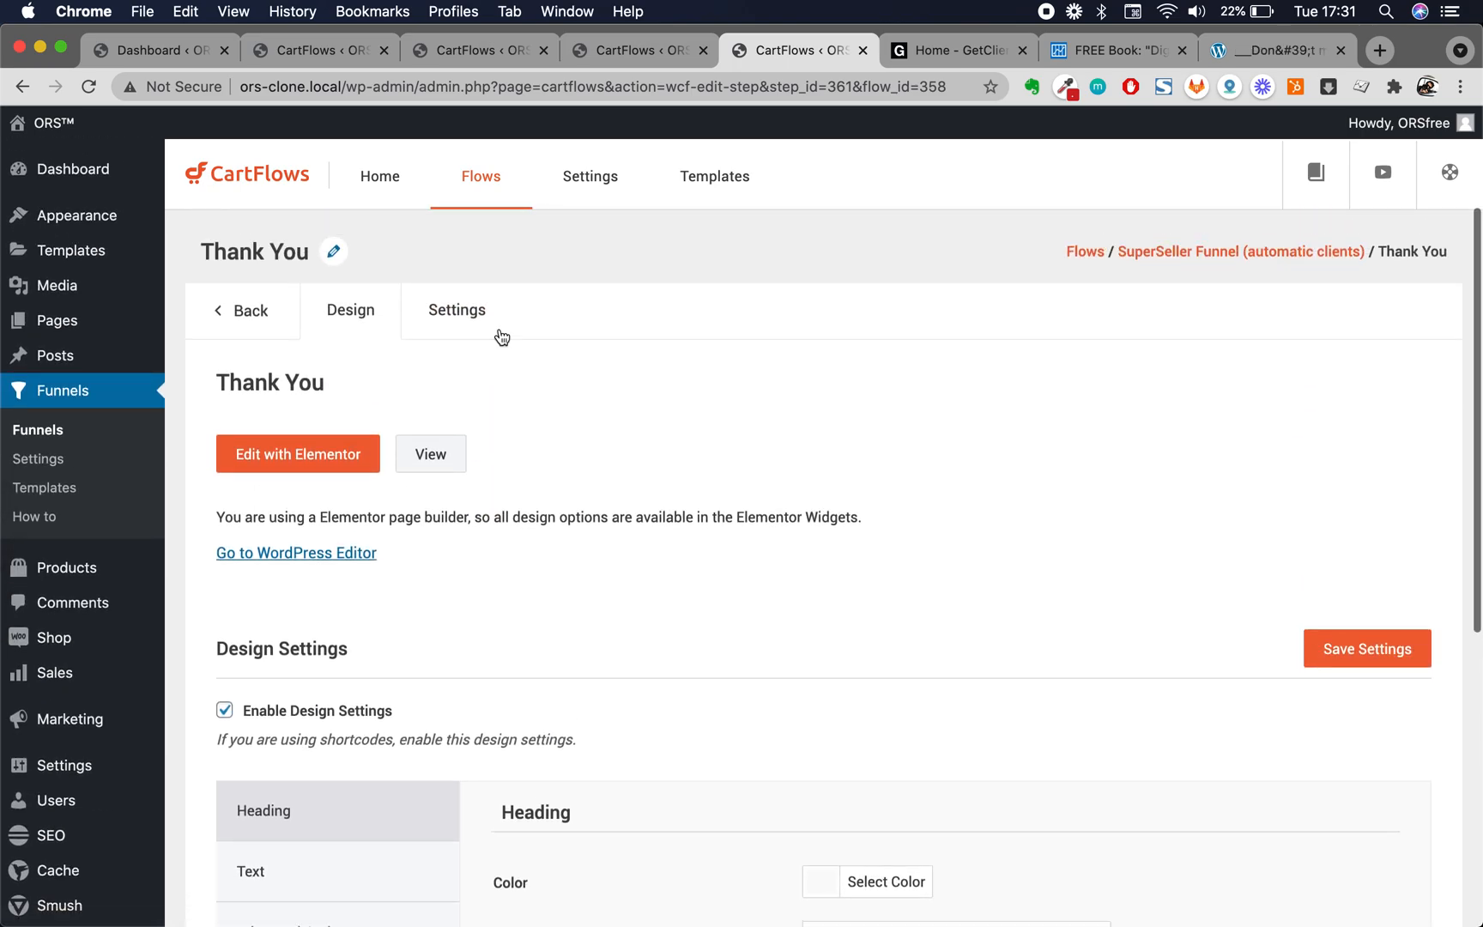
{"action": "left_click", "coordinate": [453, 307]}
{"action": "left_click", "coordinate": [333, 521]}
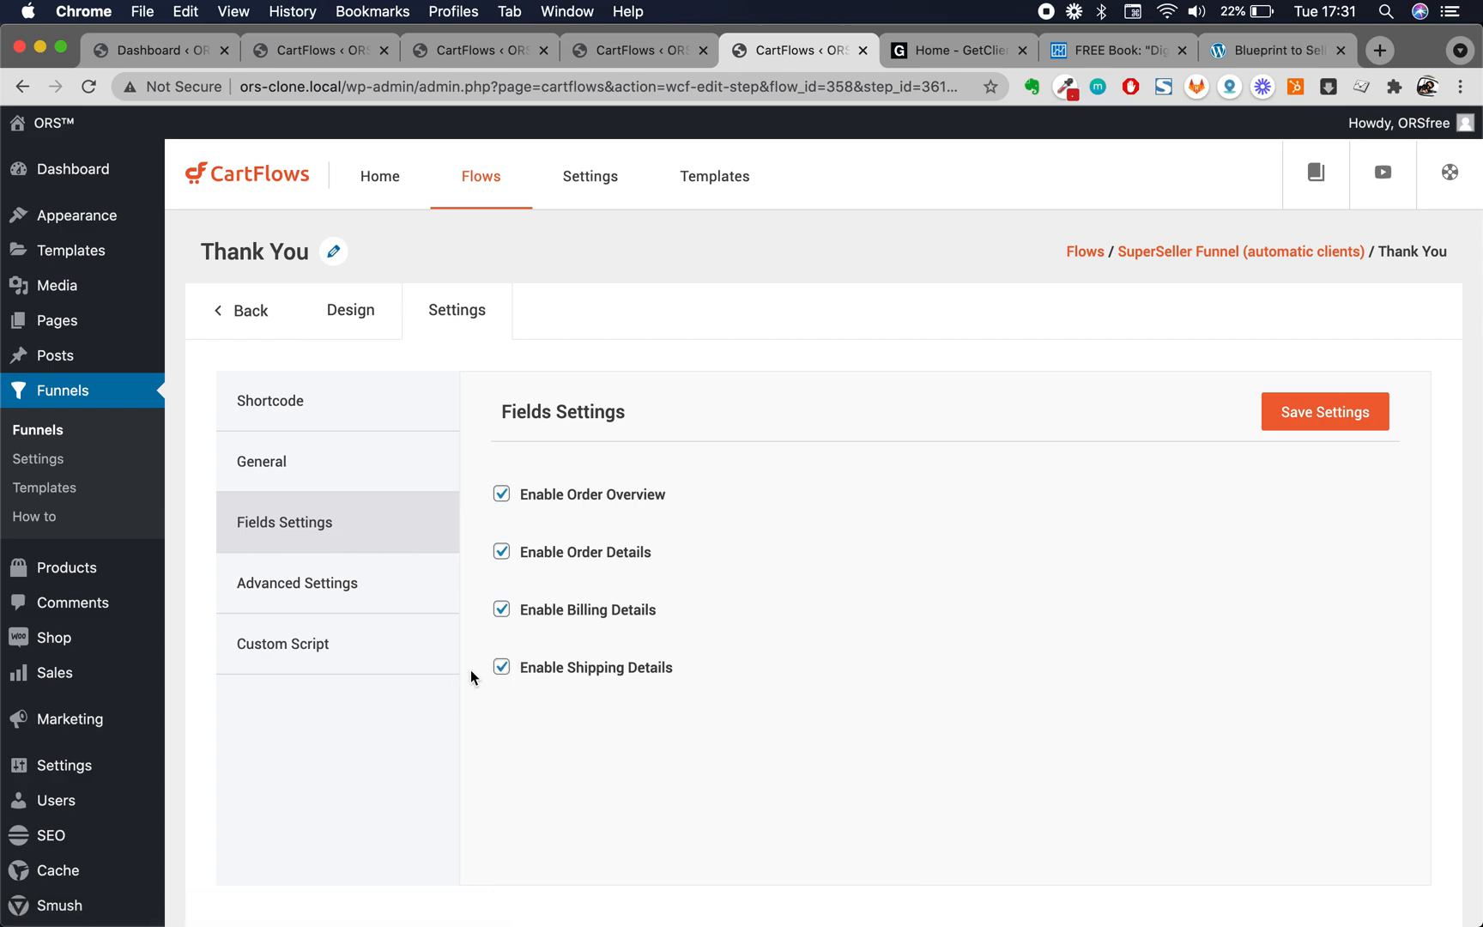
{"action": "left_click", "coordinate": [497, 668]}
Open the Thank You step's advanced settings, highlight the Thank You Page Text and examine the redirect option
{"action": "left_click", "coordinate": [358, 615]}
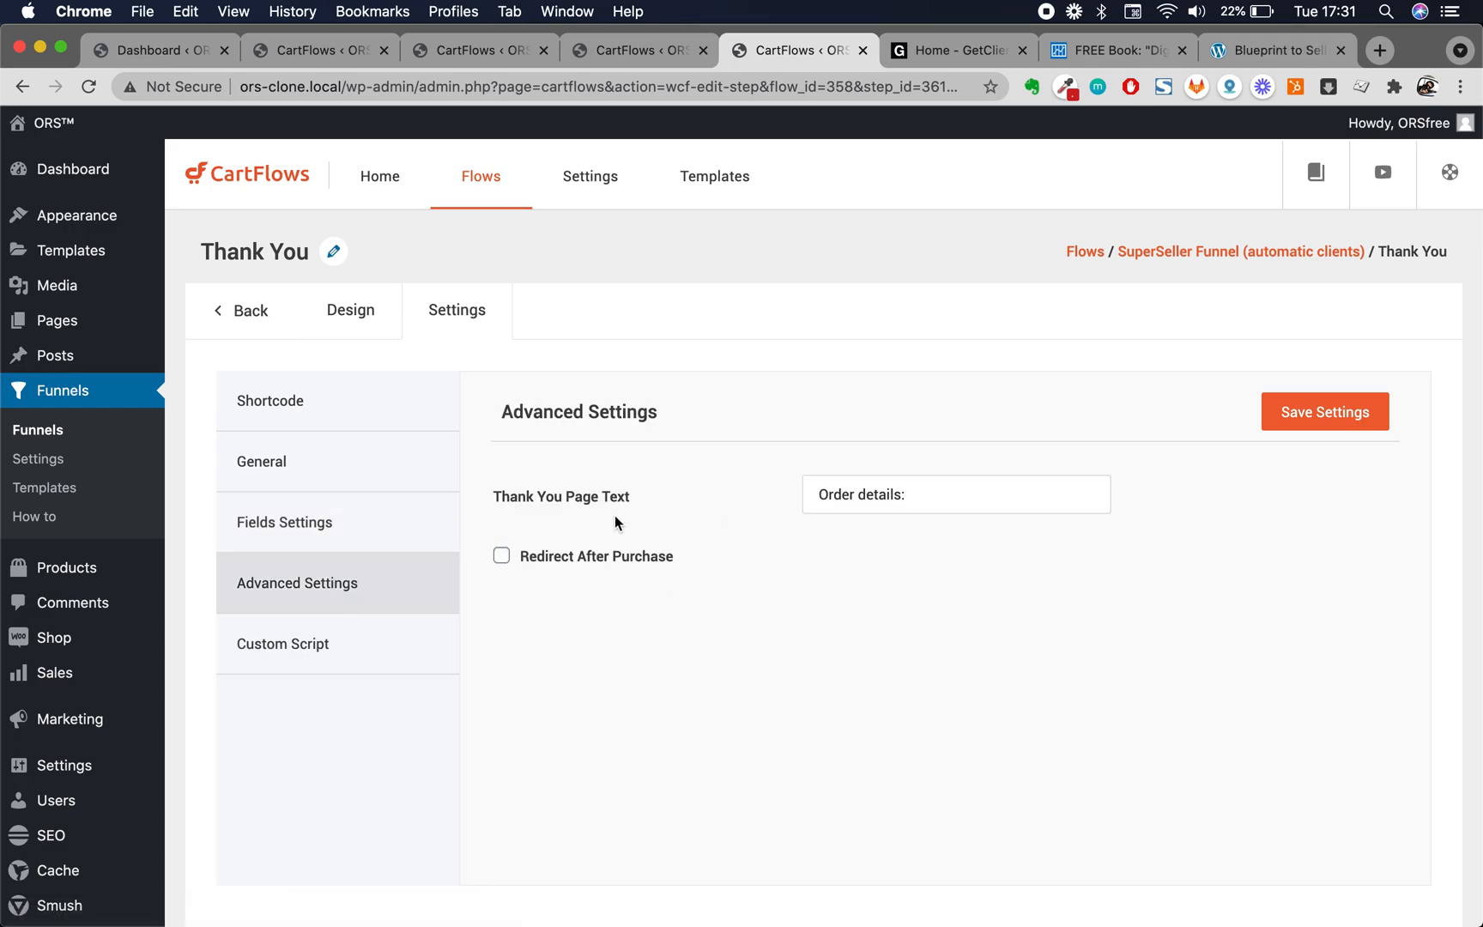
{"action": "left_click", "coordinate": [966, 497]}
{"action": "key", "text": "super+a"}
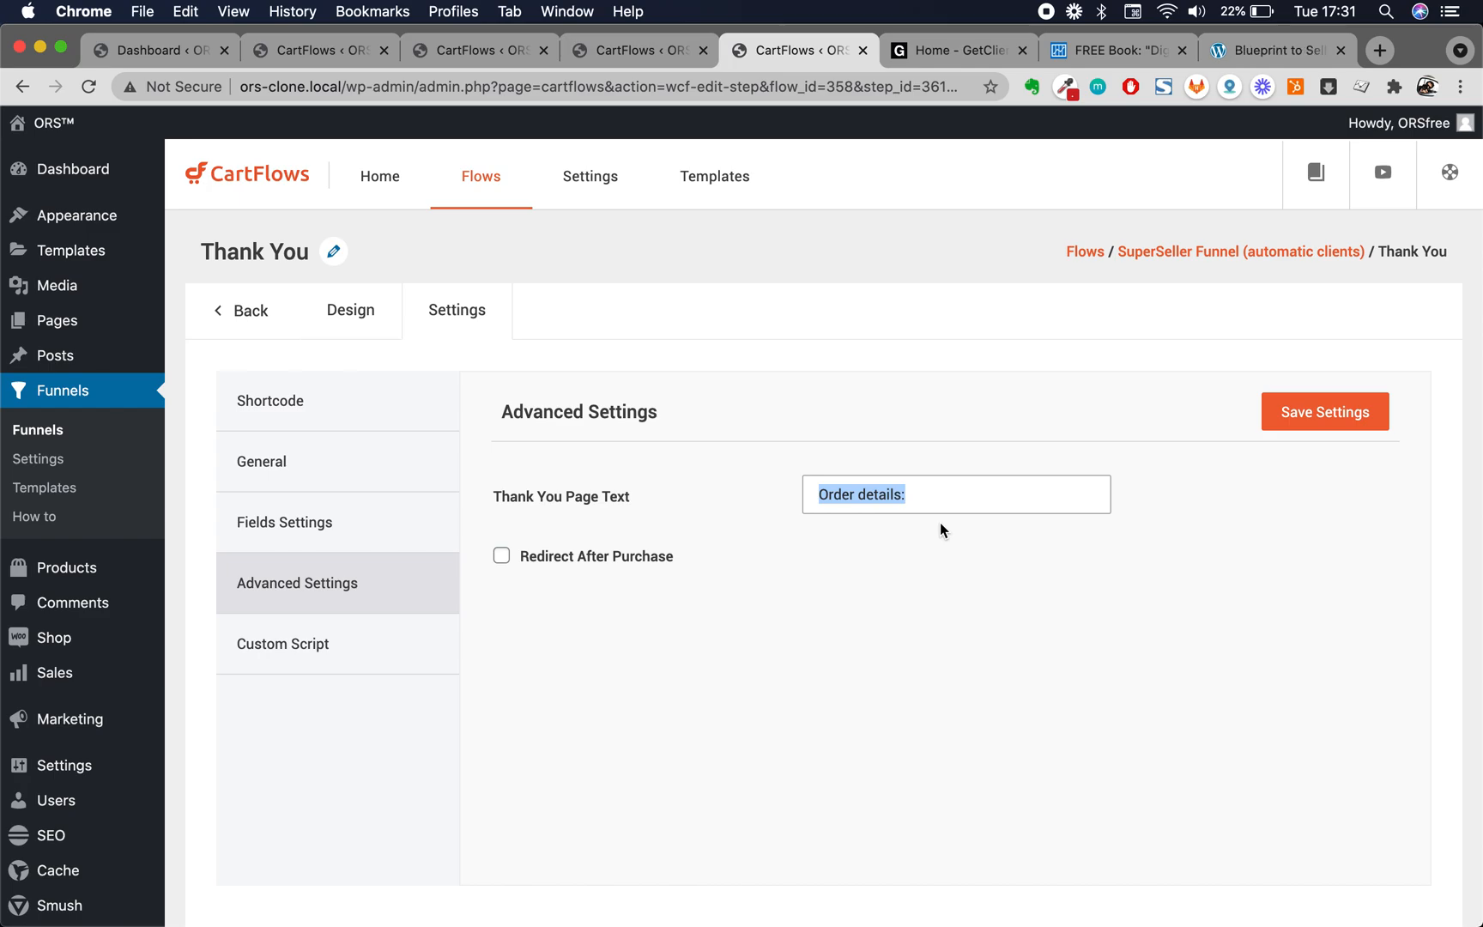
{"action": "left_click", "coordinate": [874, 604]}
{"action": "scroll", "coordinate": [662, 581], "scroll_direction": "up", "scroll_amount": 2}
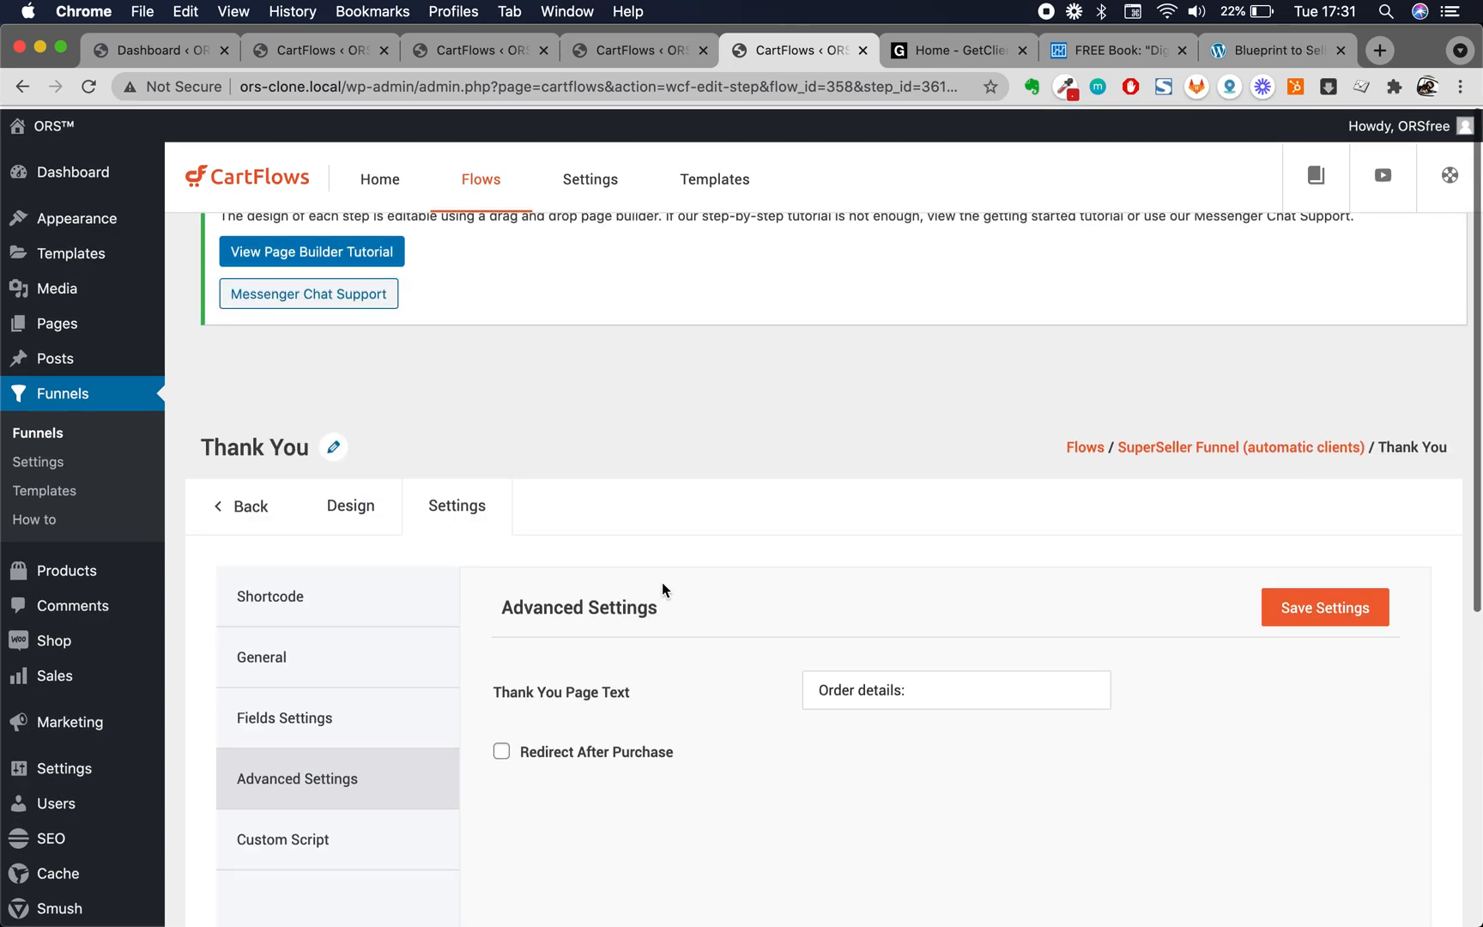
{"action": "scroll", "coordinate": [662, 582], "scroll_direction": "down", "scroll_amount": 3}
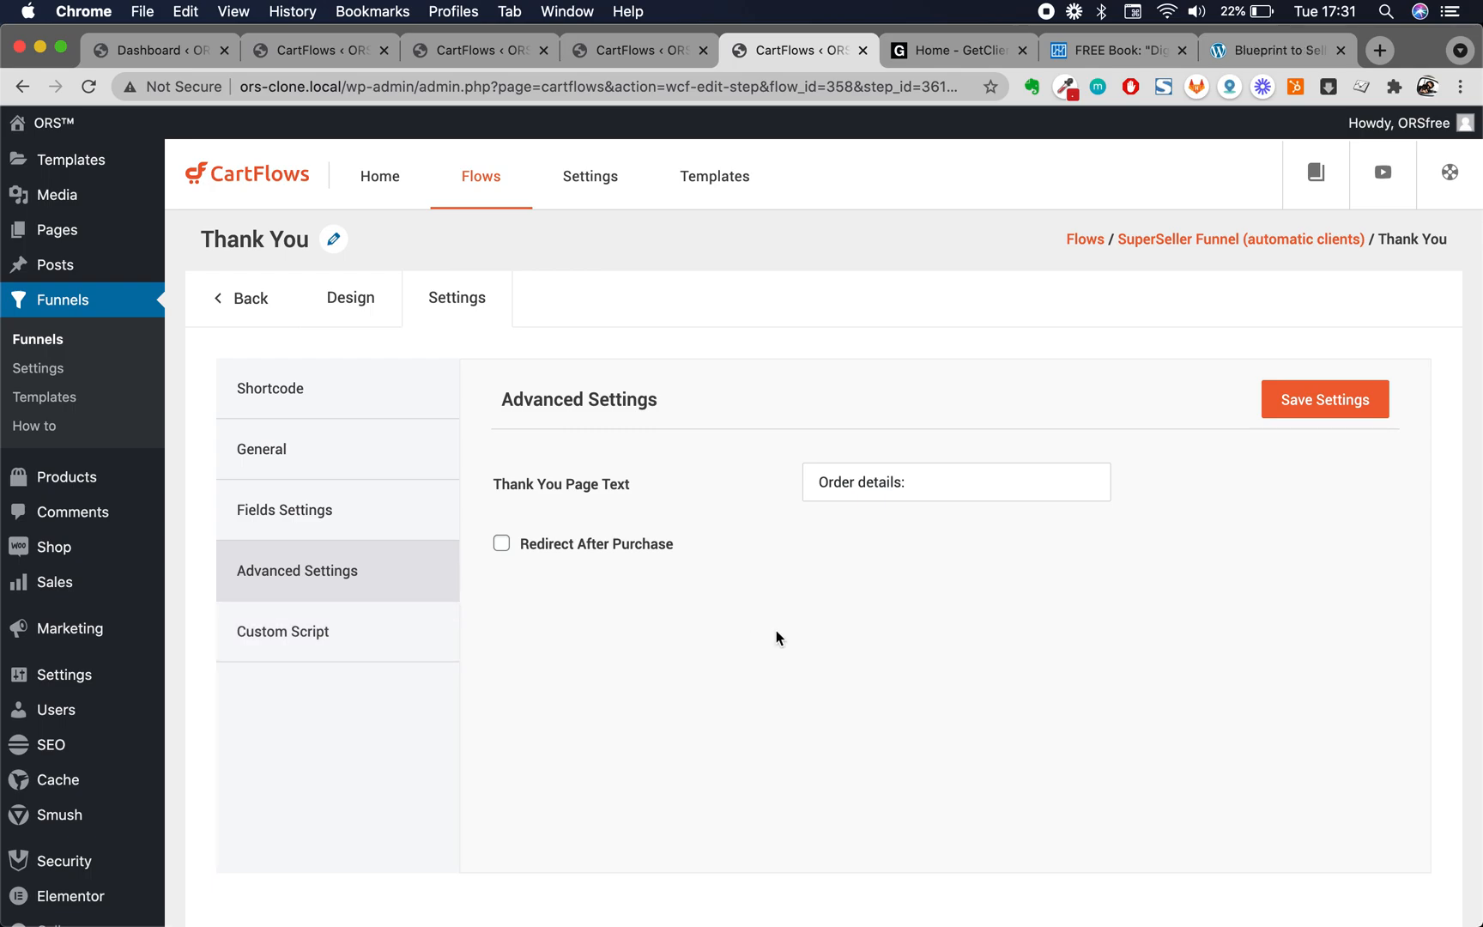
Open the Thank You step's custom script settings and examine the script field
{"action": "left_click", "coordinate": [297, 633]}
{"action": "left_click", "coordinate": [1026, 579]}
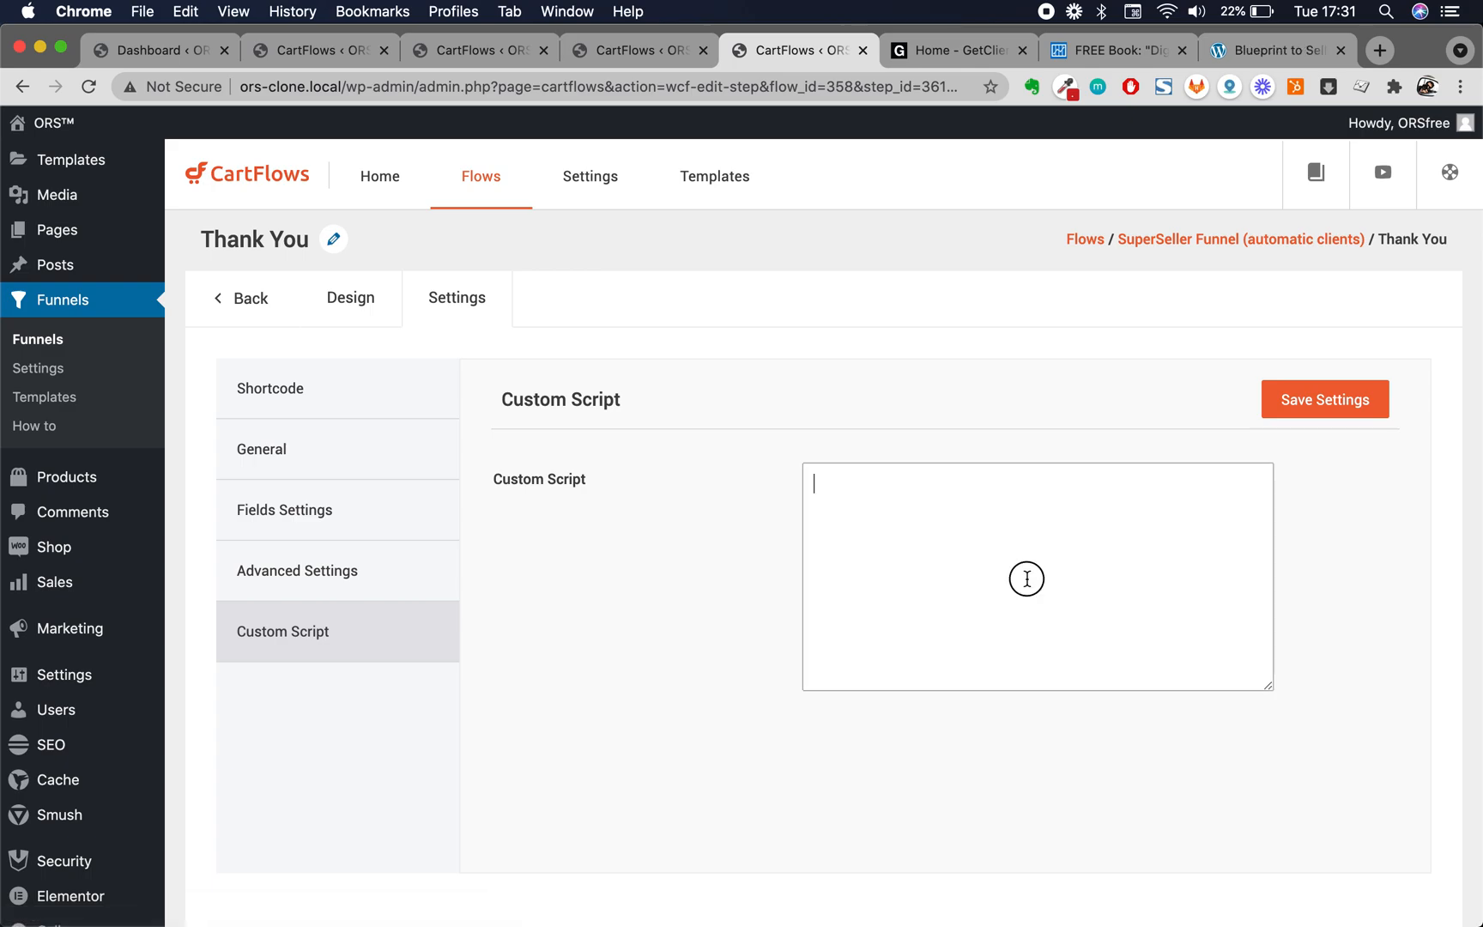
{"action": "scroll", "coordinate": [630, 610], "scroll_direction": "up", "scroll_amount": 5}
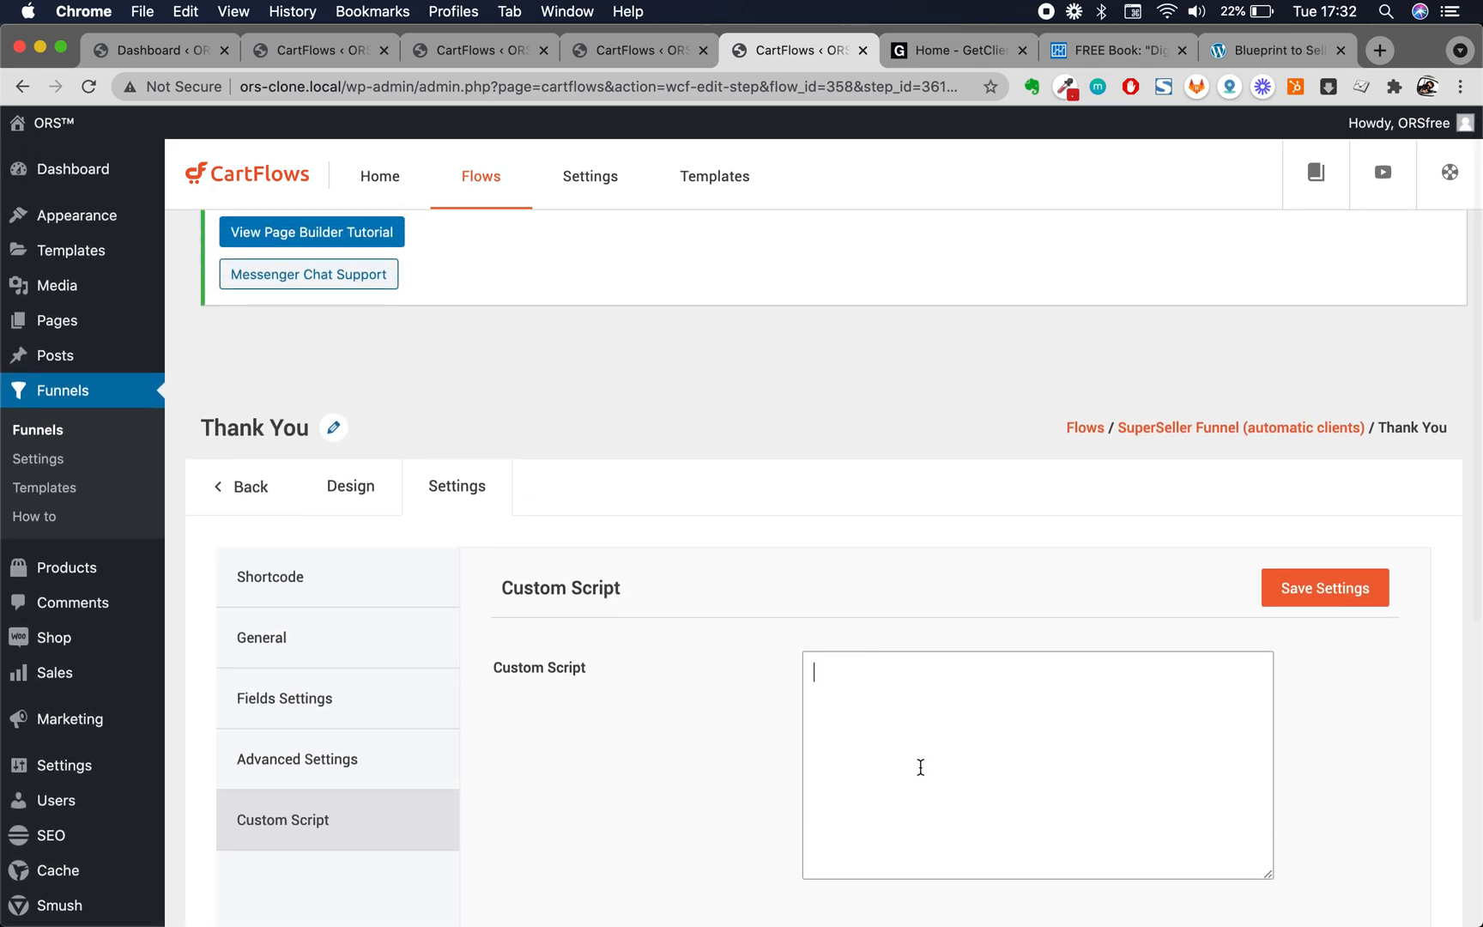
{"action": "scroll", "coordinate": [664, 743], "scroll_direction": "down", "scroll_amount": 1}
{"action": "scroll", "coordinate": [664, 743], "scroll_direction": "down", "scroll_amount": 1}
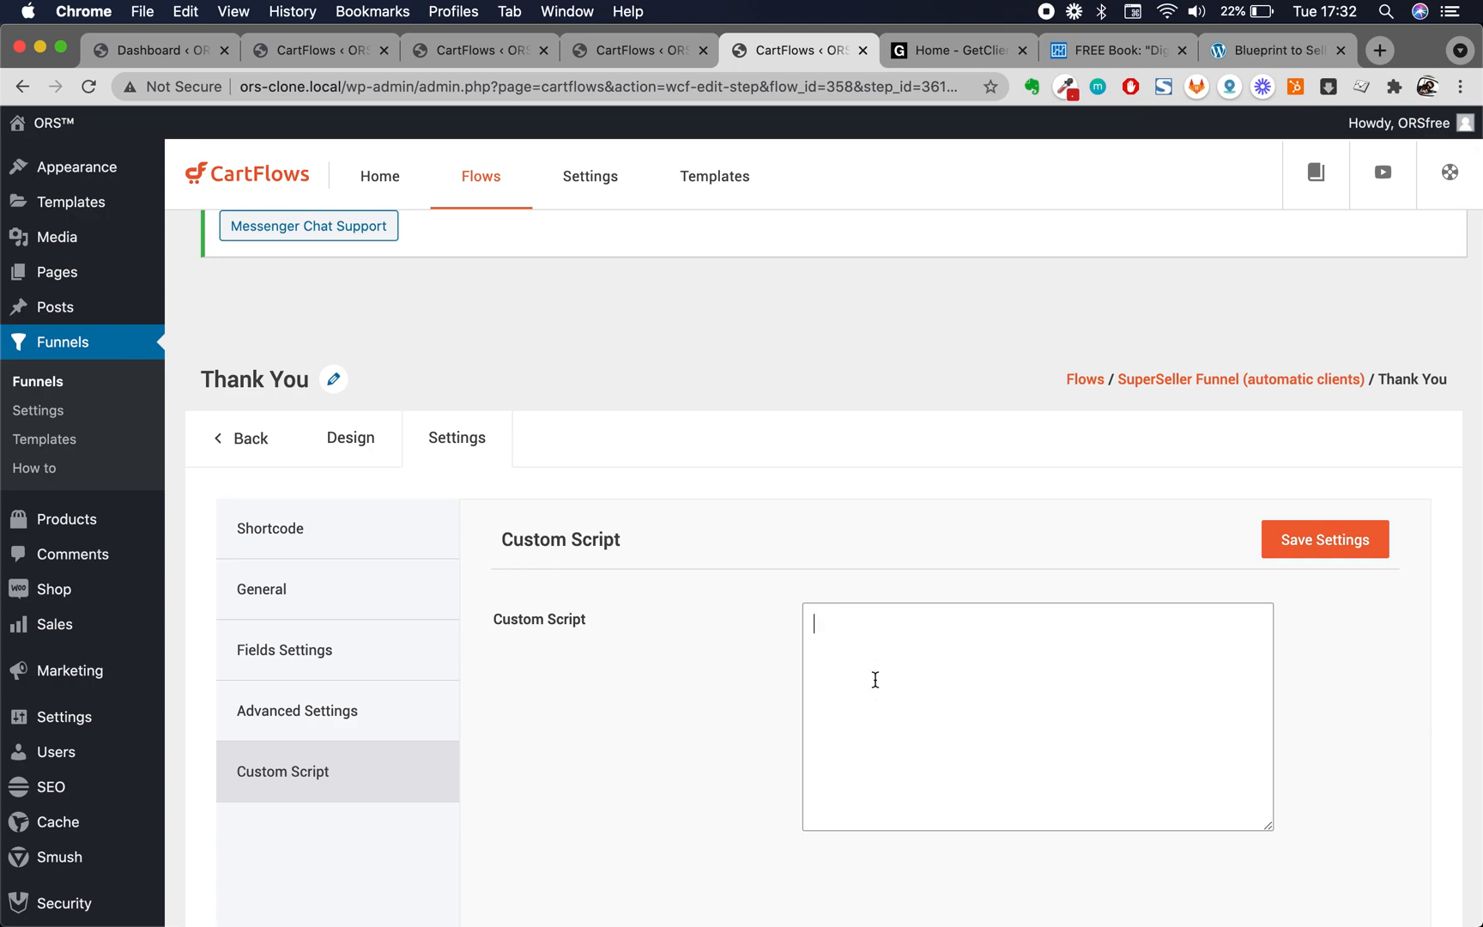
{"action": "scroll", "coordinate": [745, 682], "scroll_direction": "up", "scroll_amount": 1}
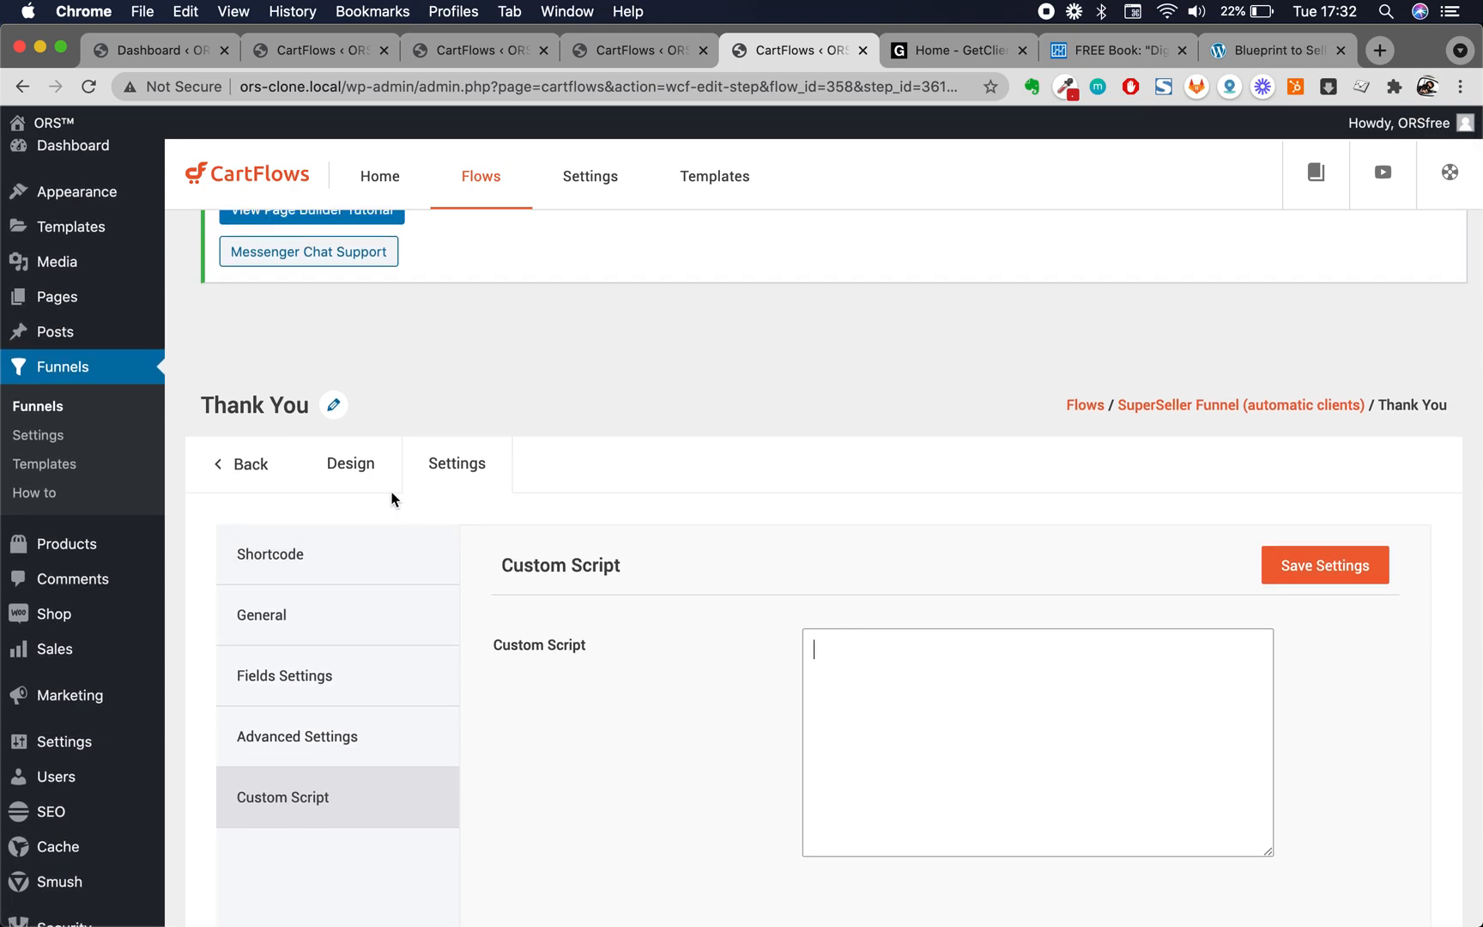
Open the Thank You step's page in the Elementor editor, discarding the unsaved settings changes
{"action": "left_click", "coordinate": [359, 480]}
{"action": "scroll", "coordinate": [530, 671], "scroll_direction": "down", "scroll_amount": 3}
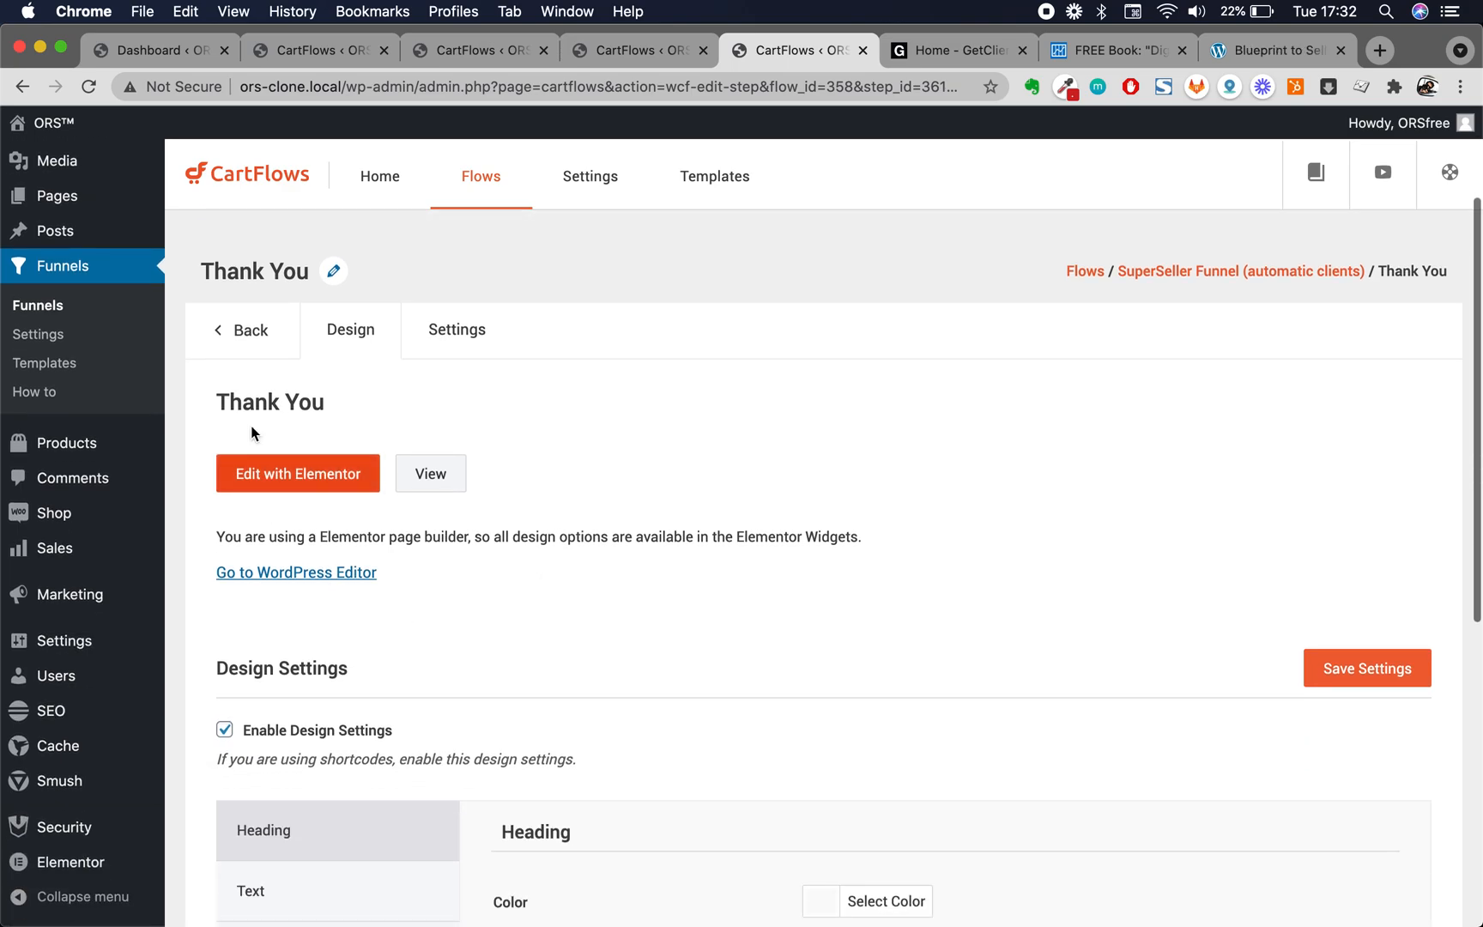
{"action": "left_click", "coordinate": [284, 476]}
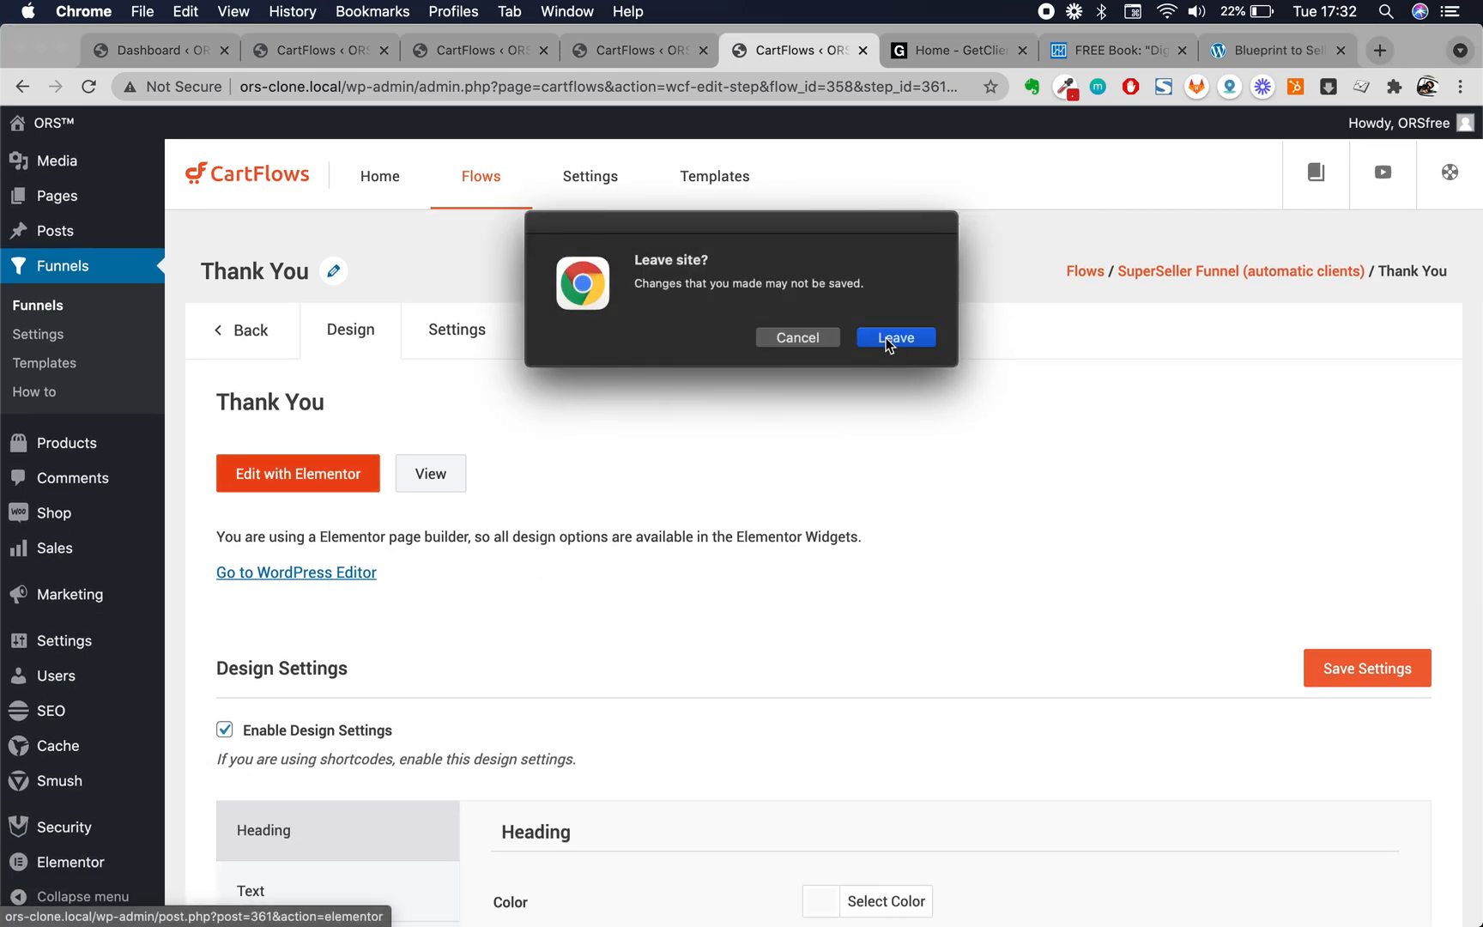
{"action": "left_click", "coordinate": [798, 339]}
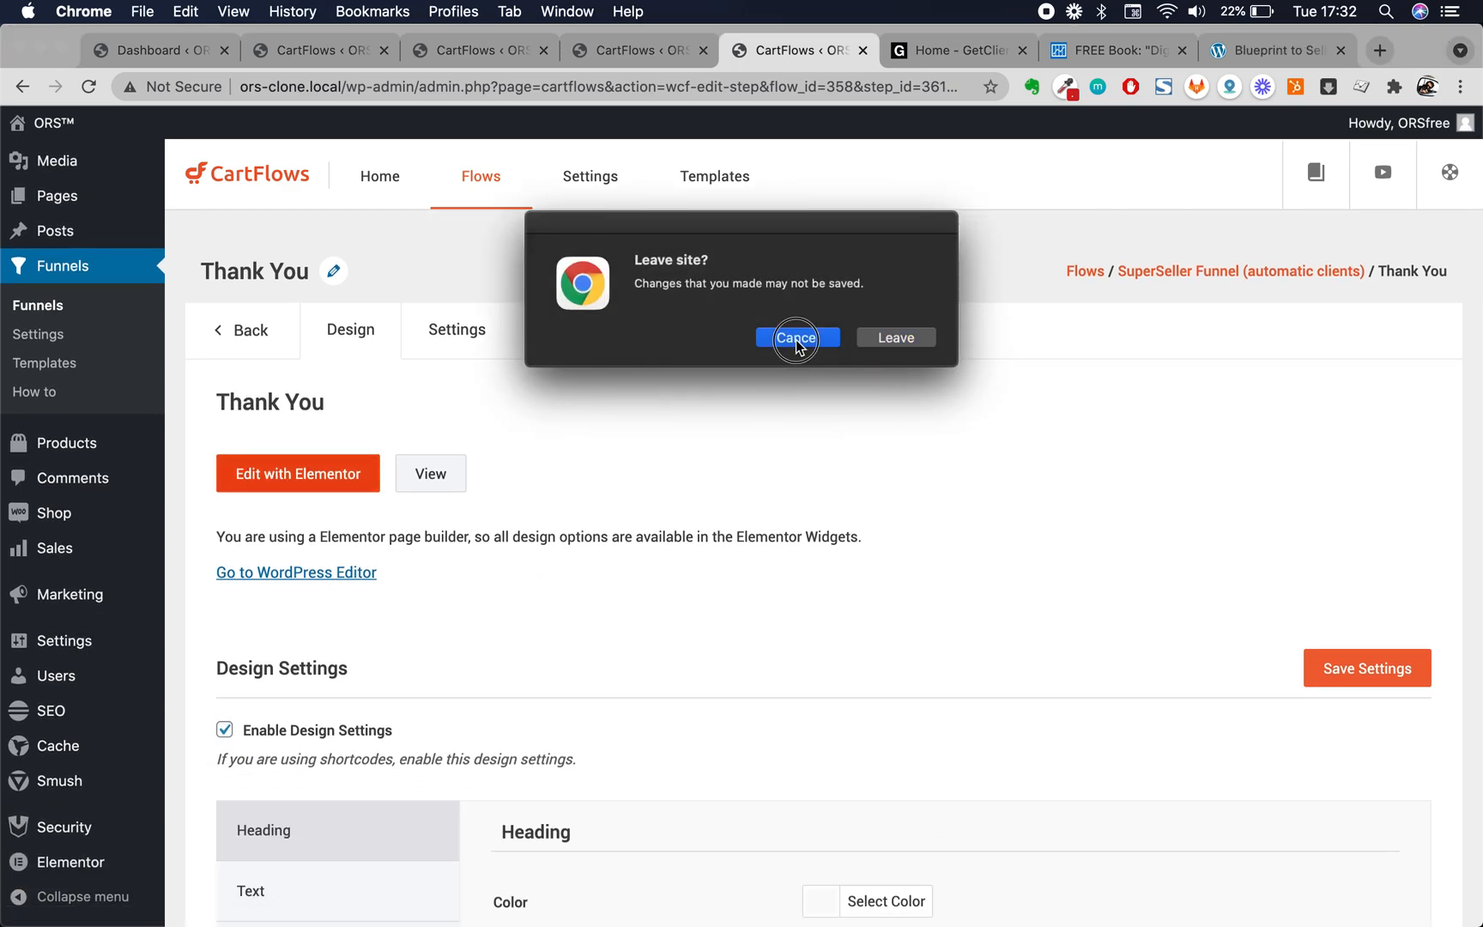
{"action": "left_click", "coordinate": [302, 477]}
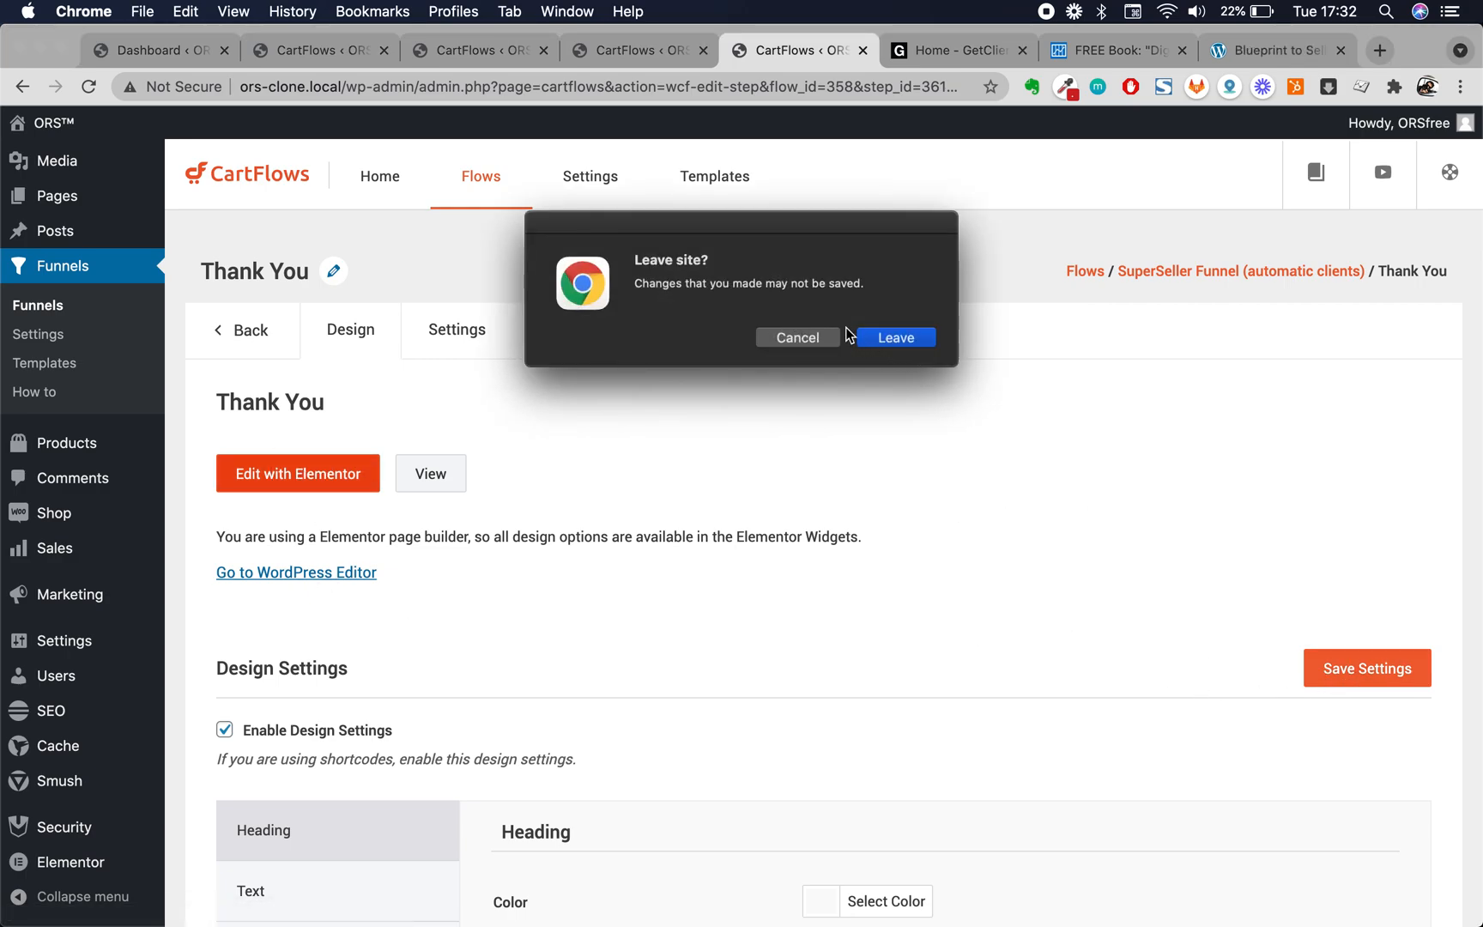
{"action": "left_click", "coordinate": [888, 337]}
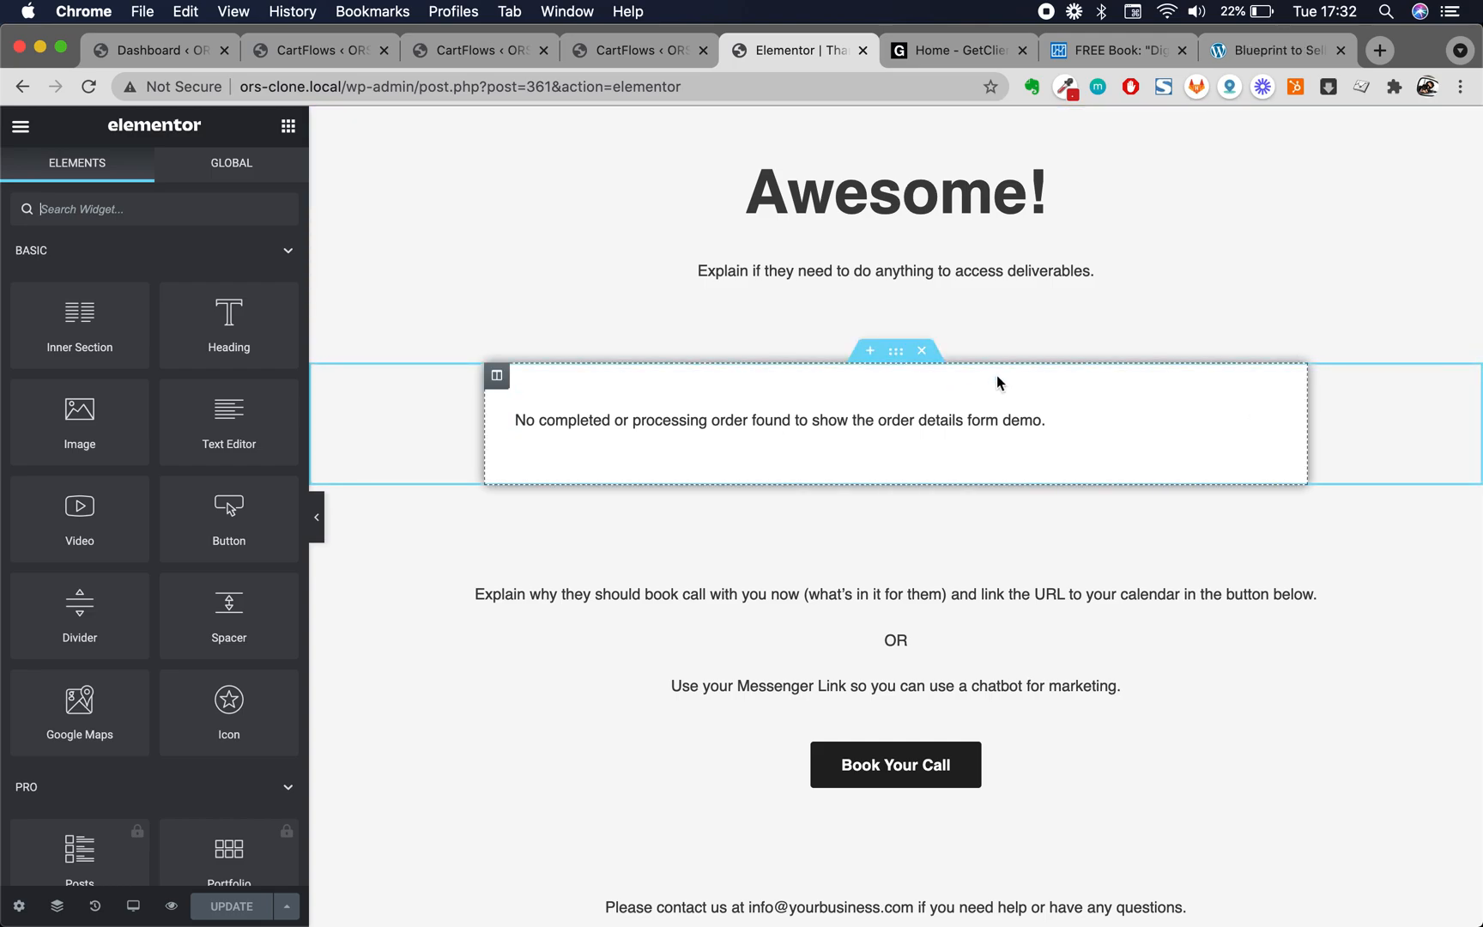
Select the "Awesome!" heading and the order details form on the page to examine their content settings
{"action": "left_click", "coordinate": [864, 214]}
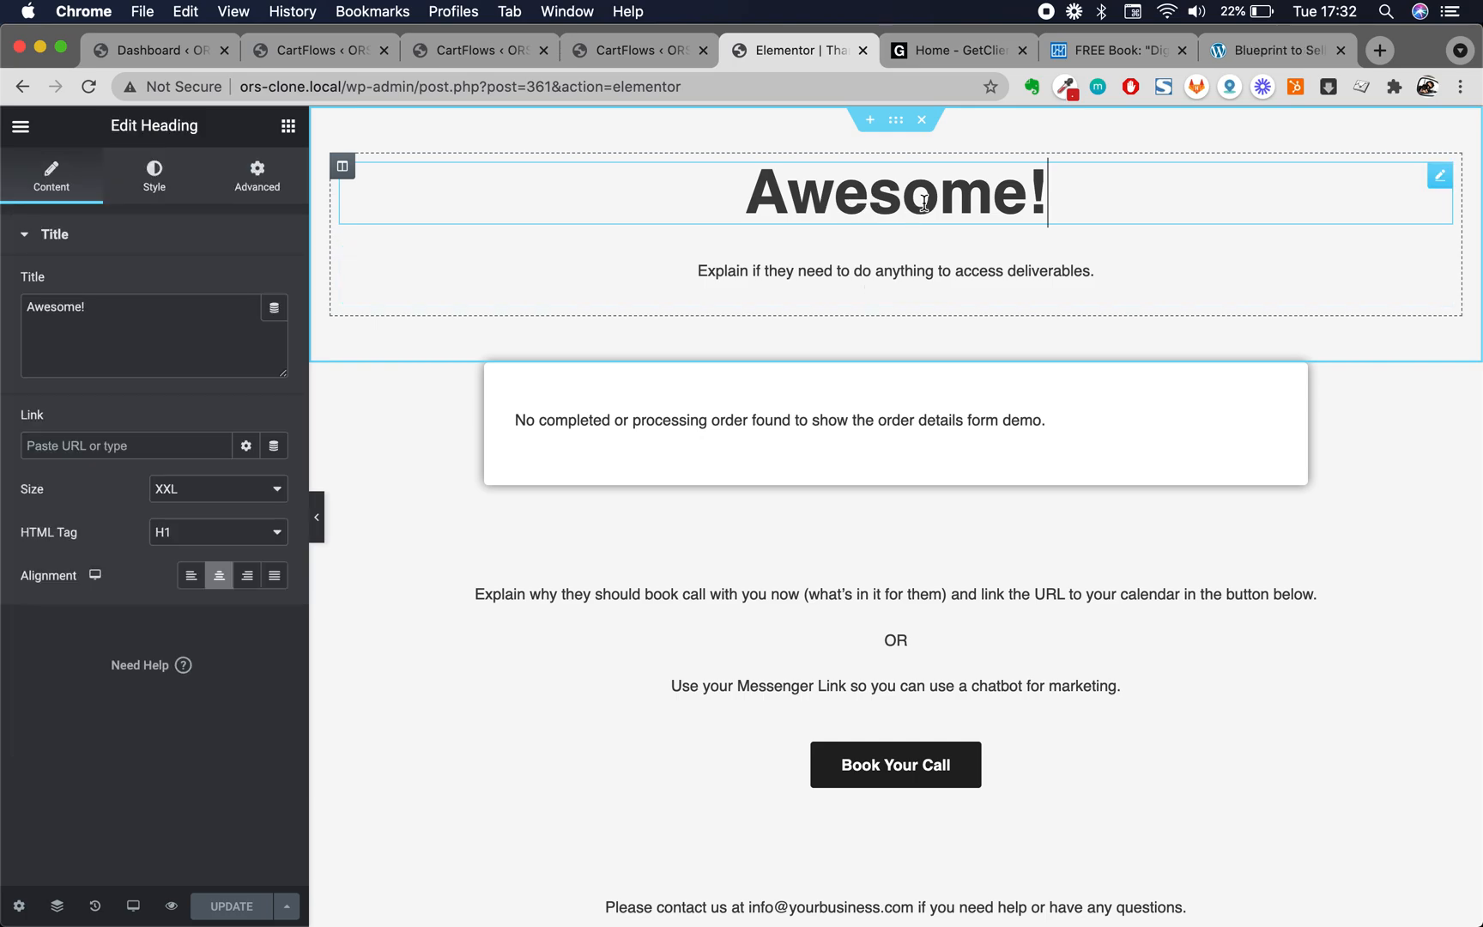
{"action": "left_click", "coordinate": [754, 198]}
{"action": "left_click", "coordinate": [810, 444]}
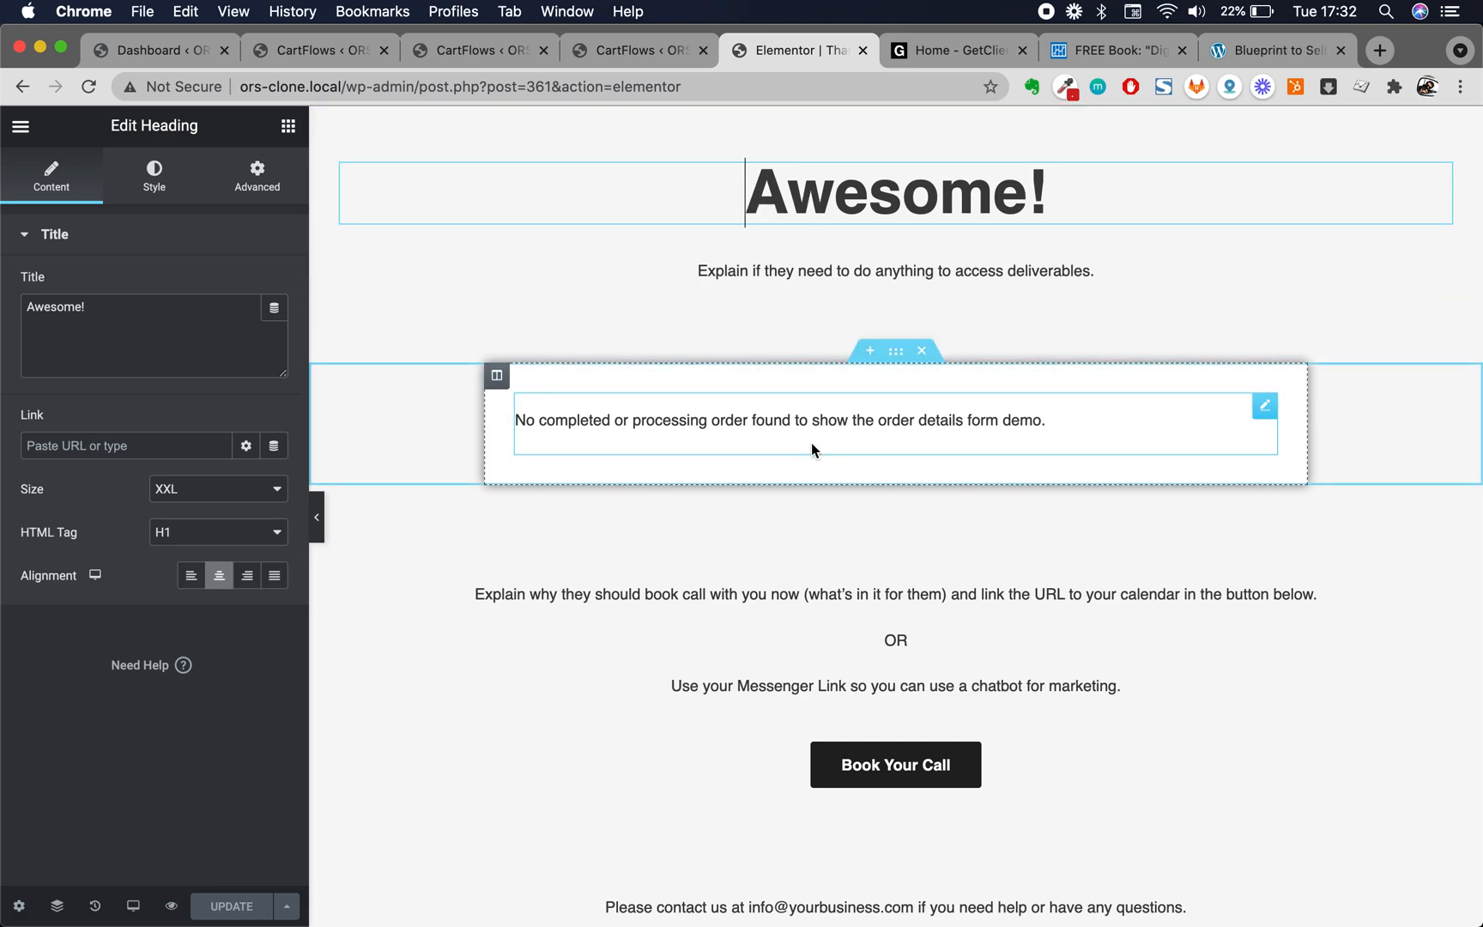
{"action": "scroll", "coordinate": [811, 444], "scroll_direction": "down", "scroll_amount": 1}
{"action": "scroll", "coordinate": [811, 443], "scroll_direction": "up", "scroll_amount": 1}
{"action": "left_click", "coordinate": [935, 412]}
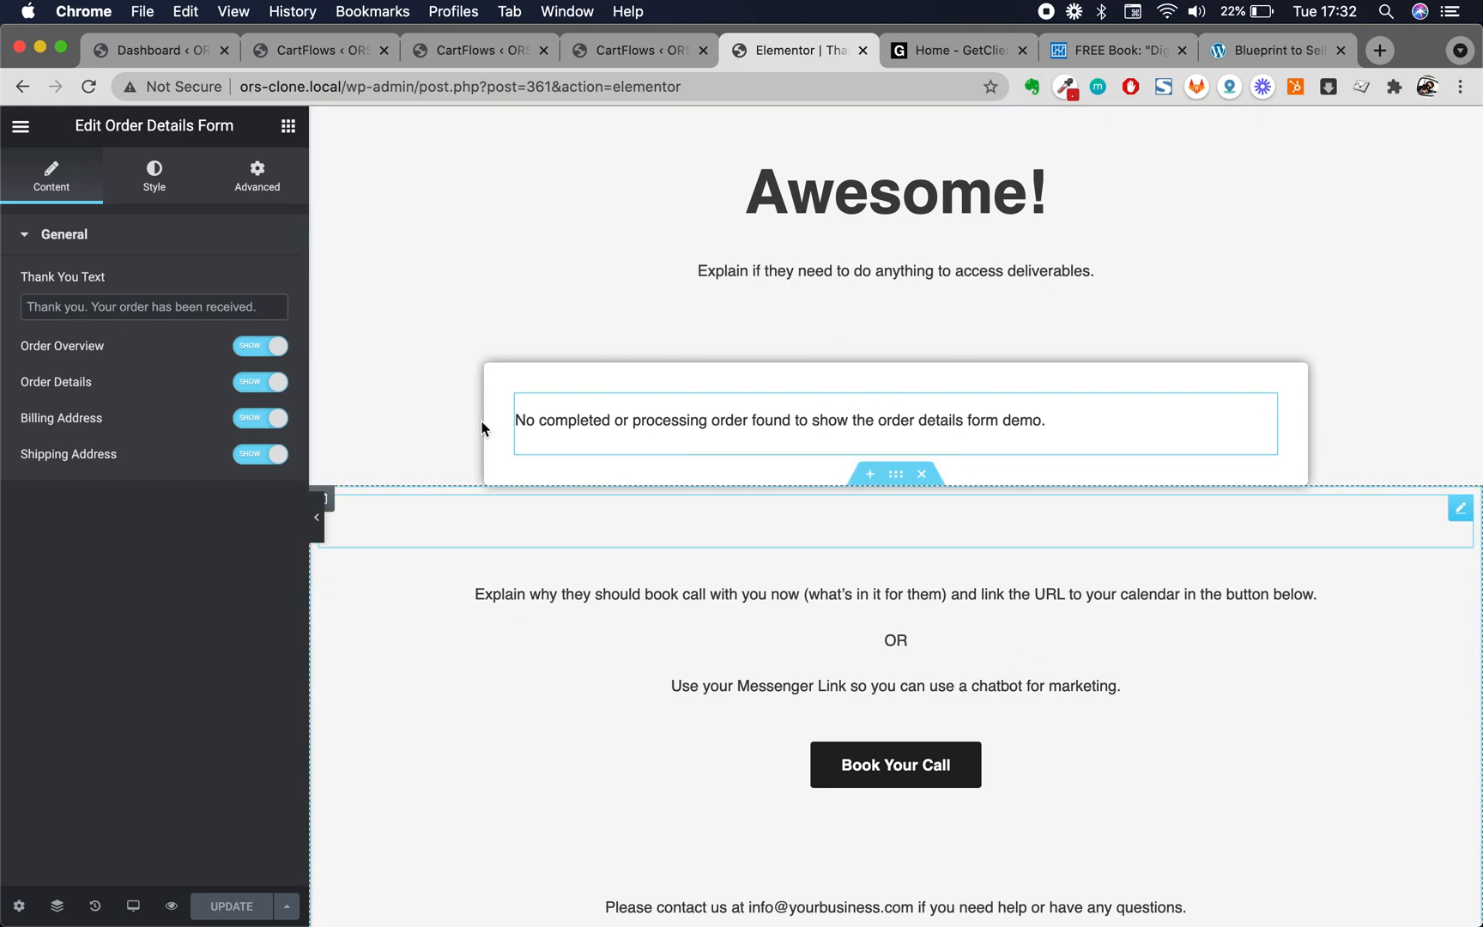
Search the widgets for "order" to find the Order Details Form, and open the page form's Thank You Text for editing
{"action": "left_click", "coordinate": [288, 127]}
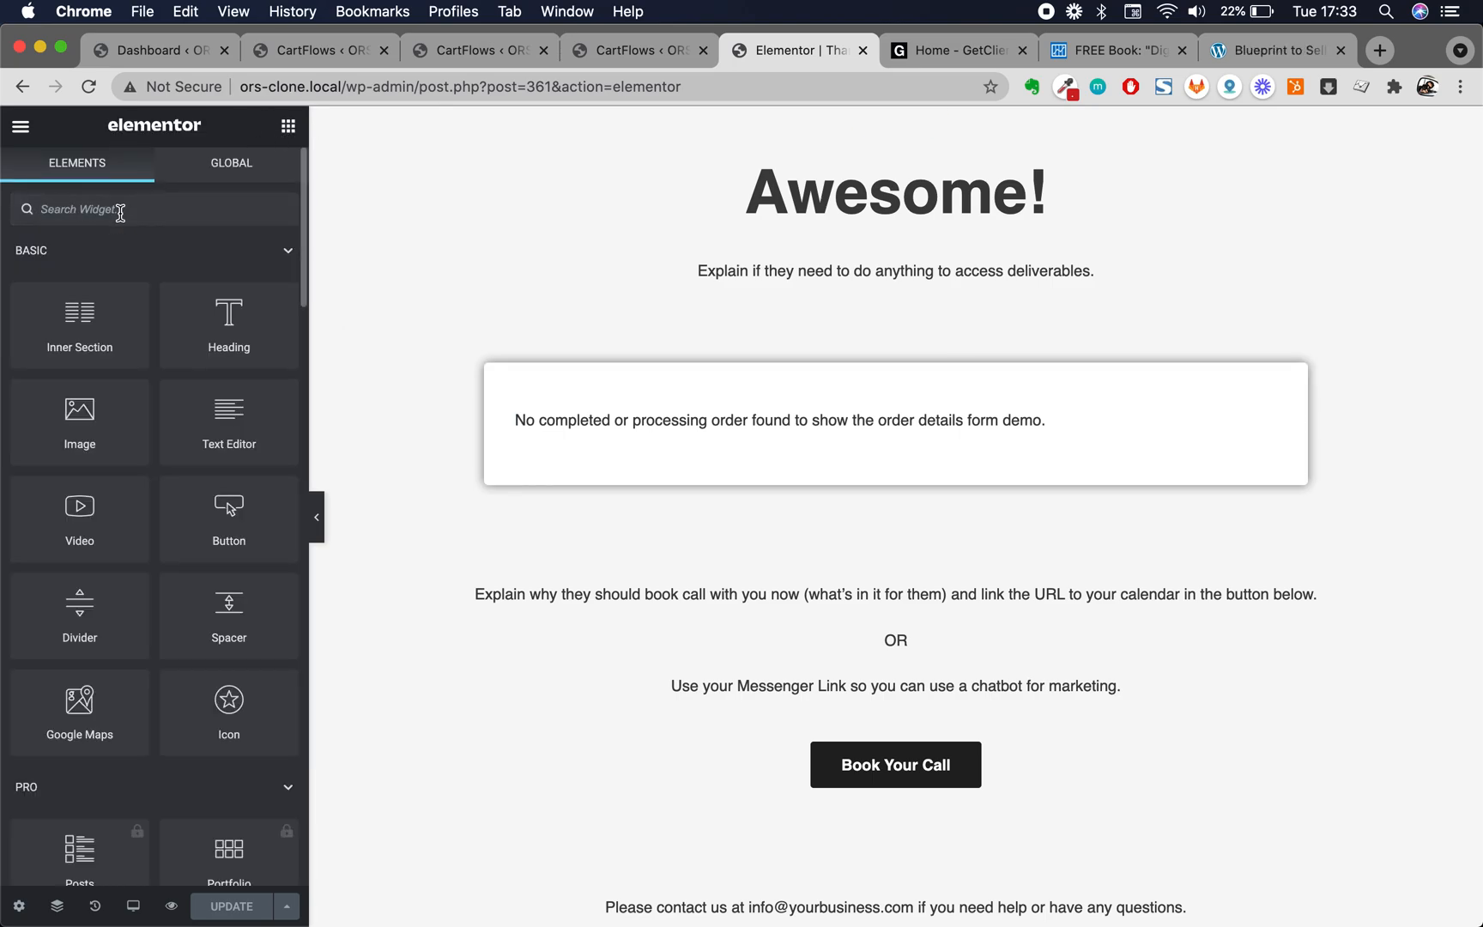
{"action": "type", "text": "or"}
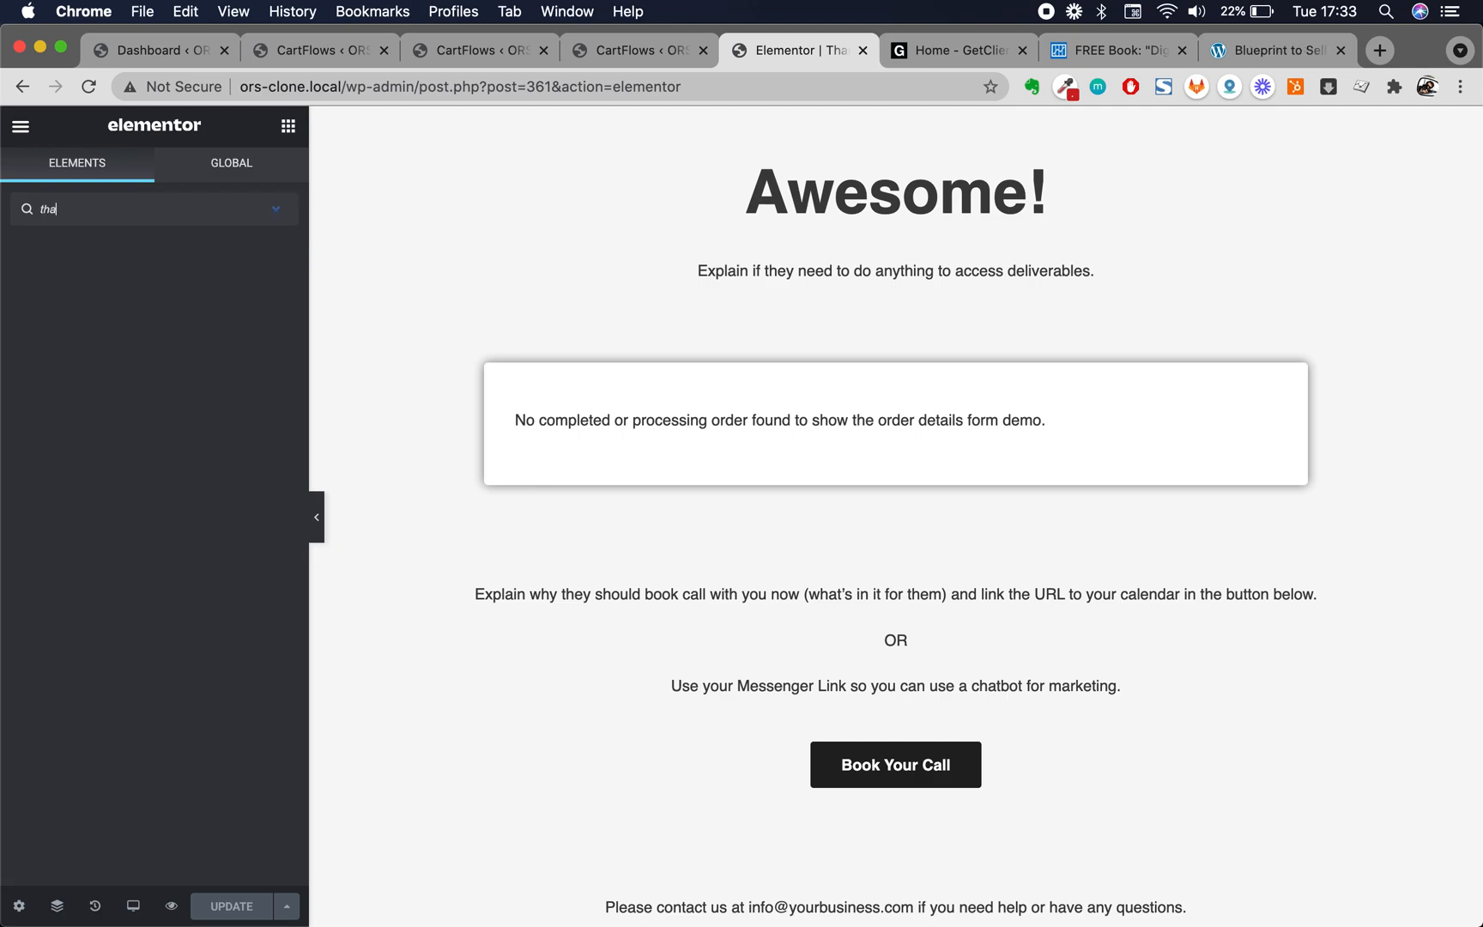
{"action": "type", "text": "der"}
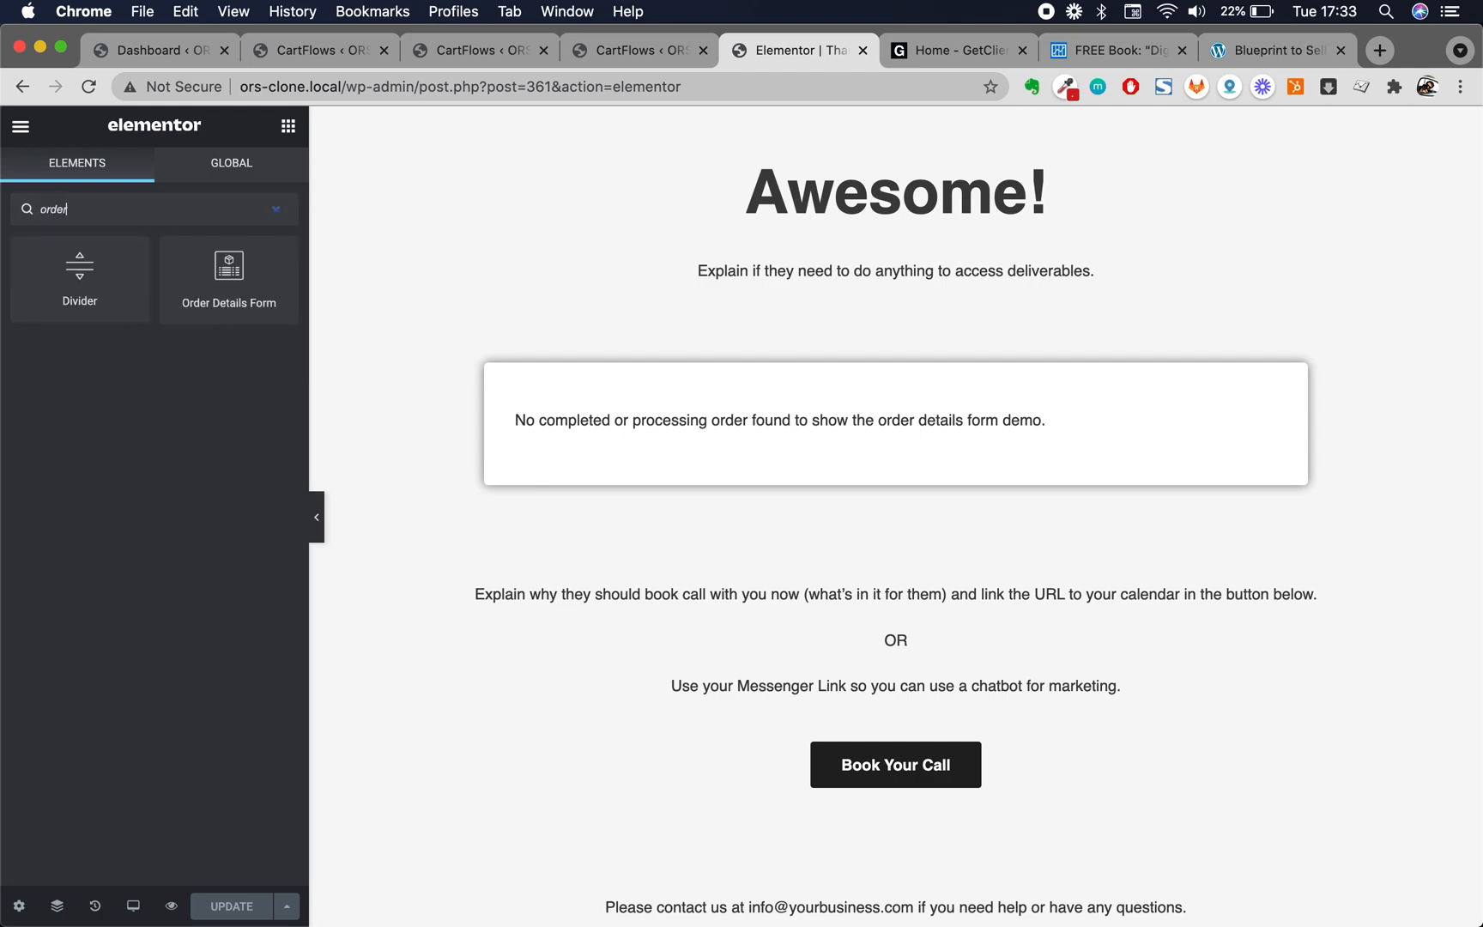
{"action": "left_click_drag", "start_coordinate": [226, 279], "coordinate": [734, 478]}
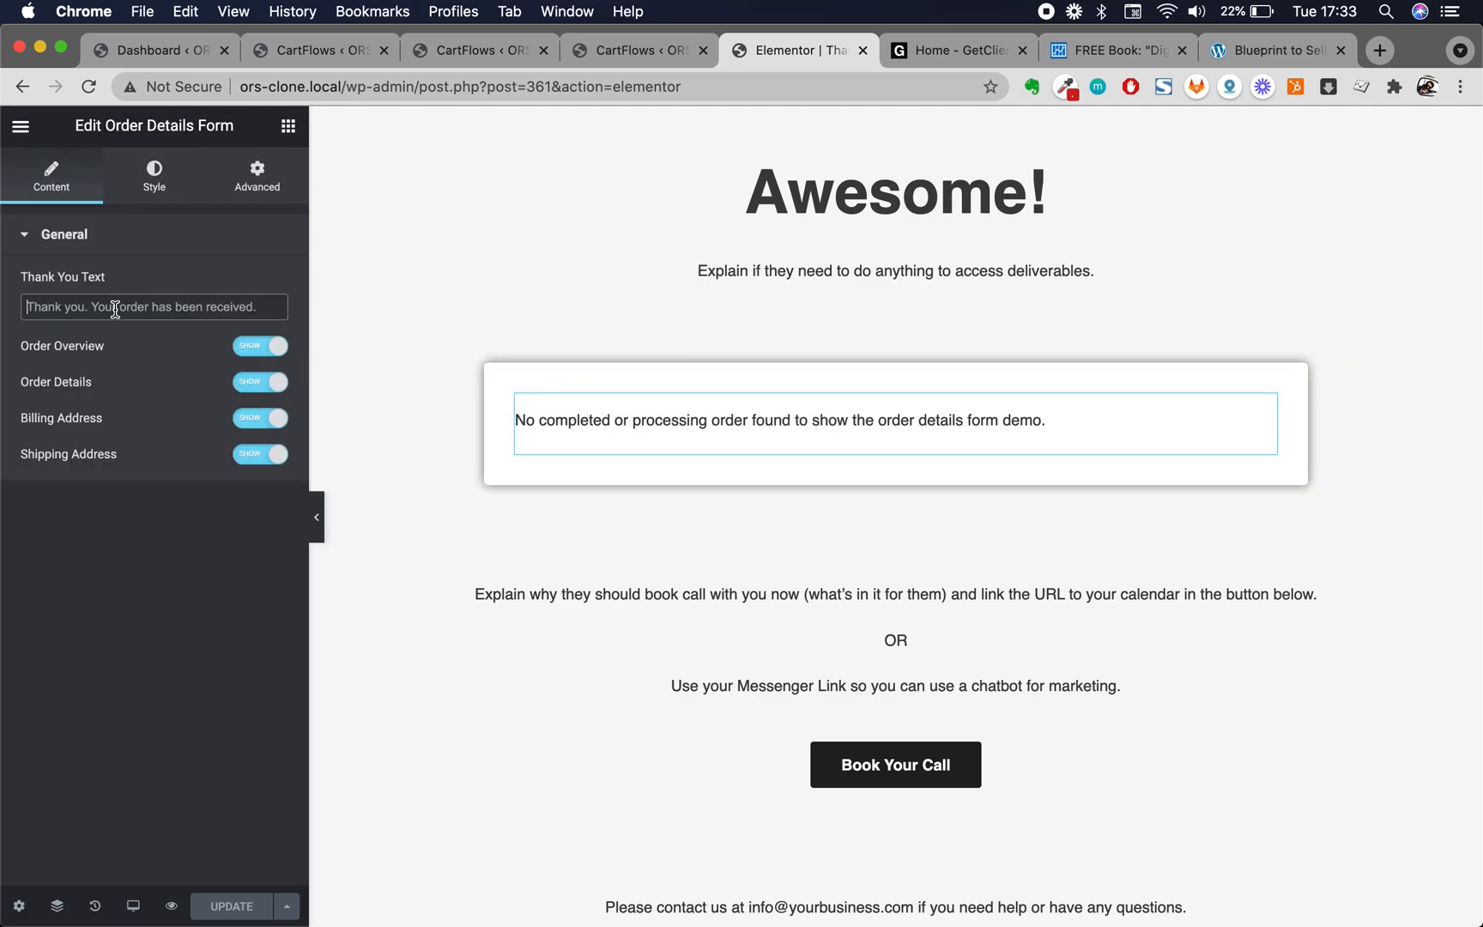
{"action": "left_click", "coordinate": [88, 305]}
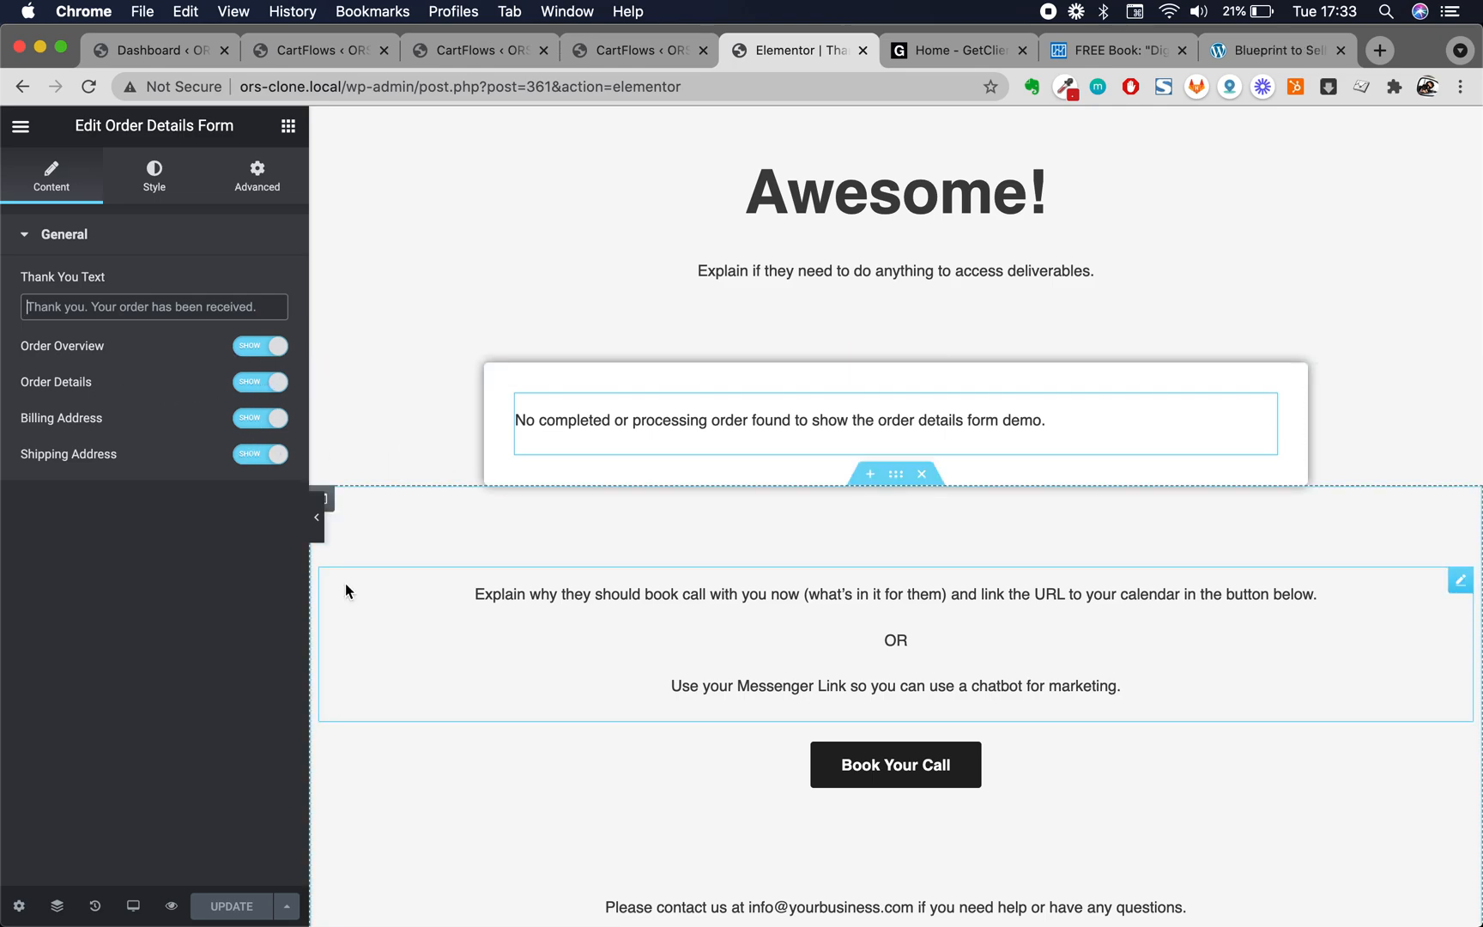
Select the text block about booking a call and examine it together with the Book Your Call button
{"action": "scroll", "coordinate": [615, 636], "scroll_direction": "down", "scroll_amount": 3}
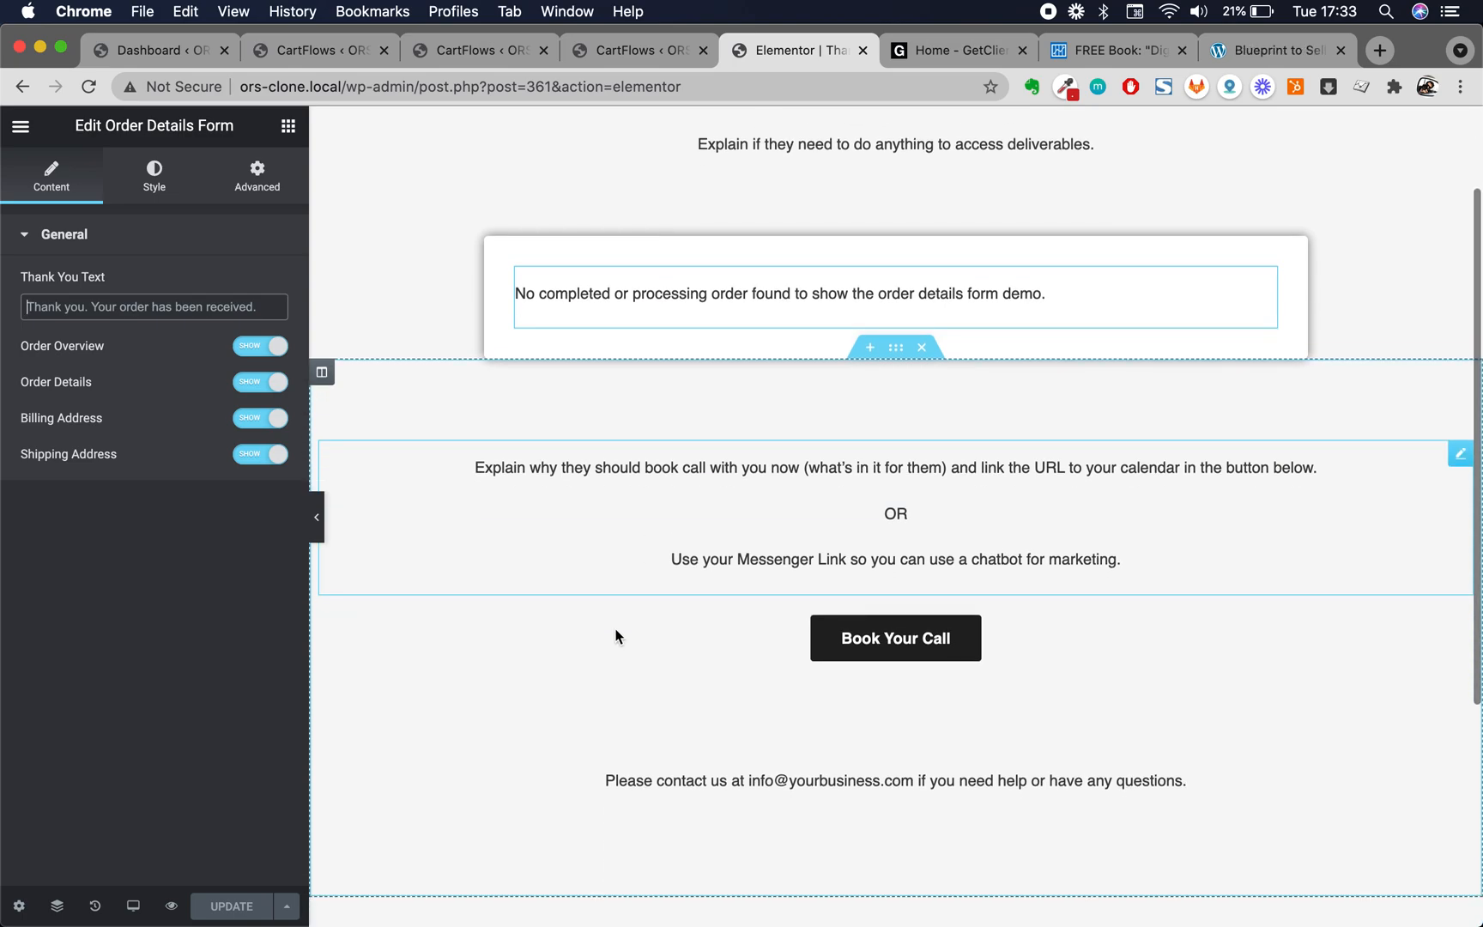
{"action": "left_click", "coordinate": [896, 505]}
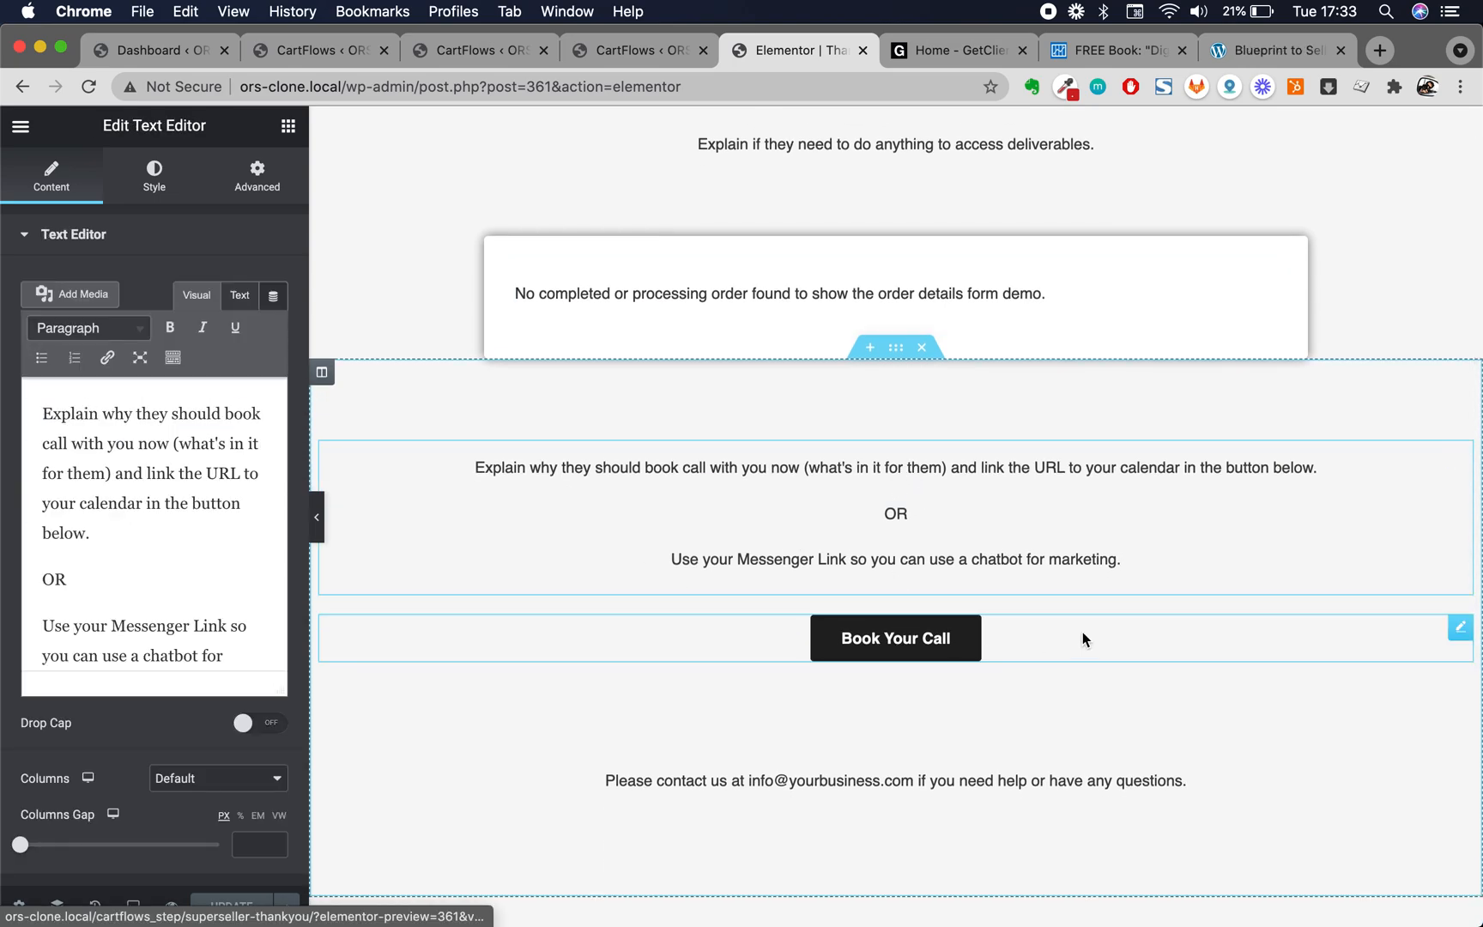
{"action": "left_click", "coordinate": [1094, 632]}
{"action": "left_click", "coordinate": [994, 486]}
{"action": "scroll", "coordinate": [994, 487], "scroll_direction": "up", "scroll_amount": 3}
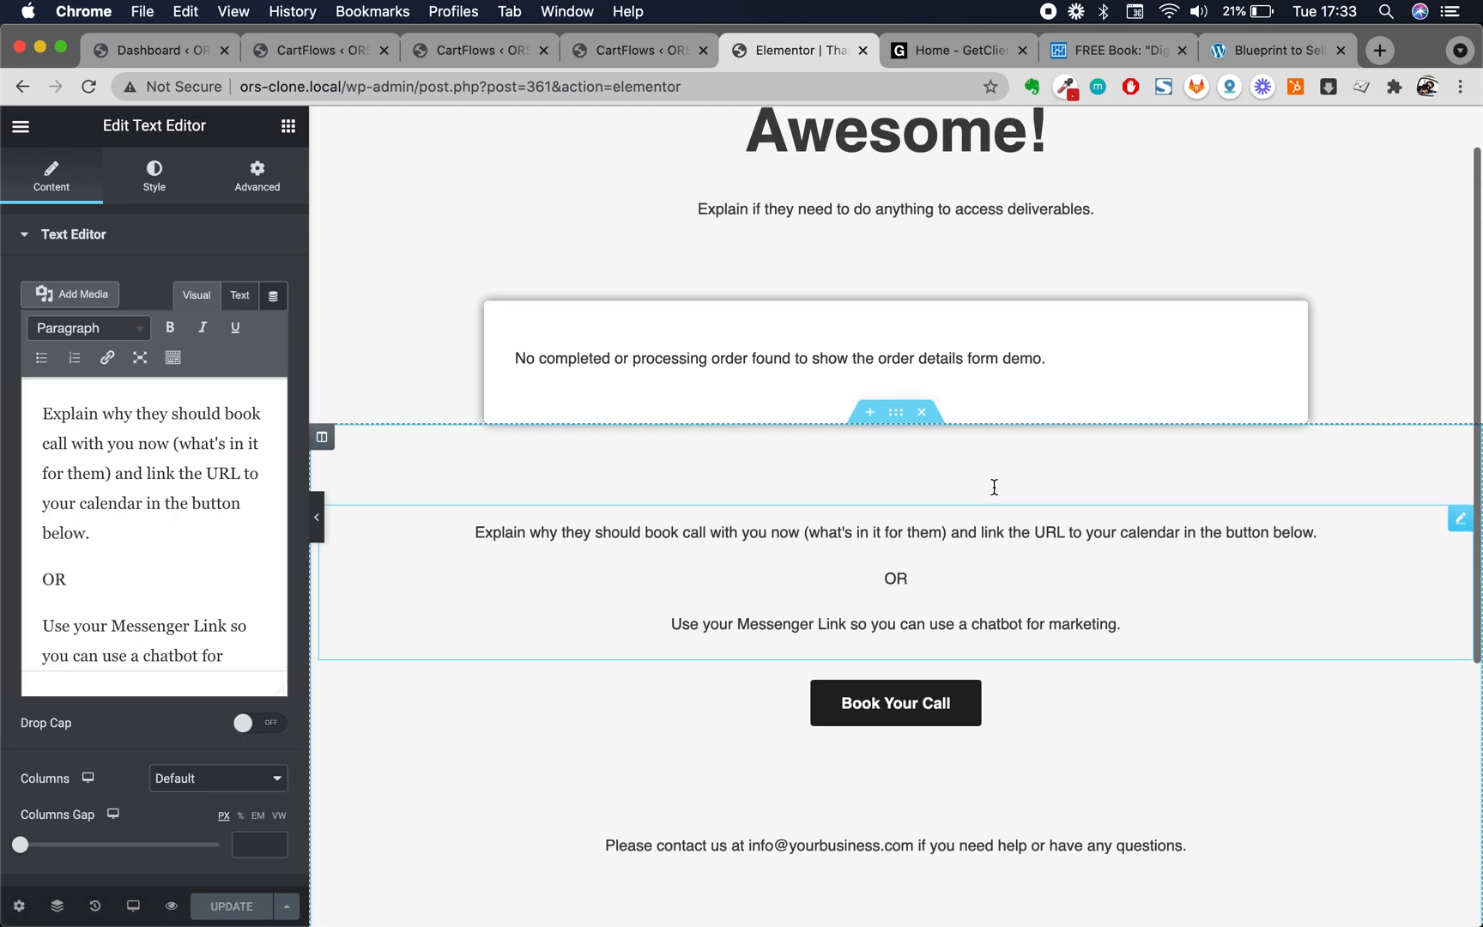
{"action": "scroll", "coordinate": [1013, 597], "scroll_direction": "down", "scroll_amount": 3}
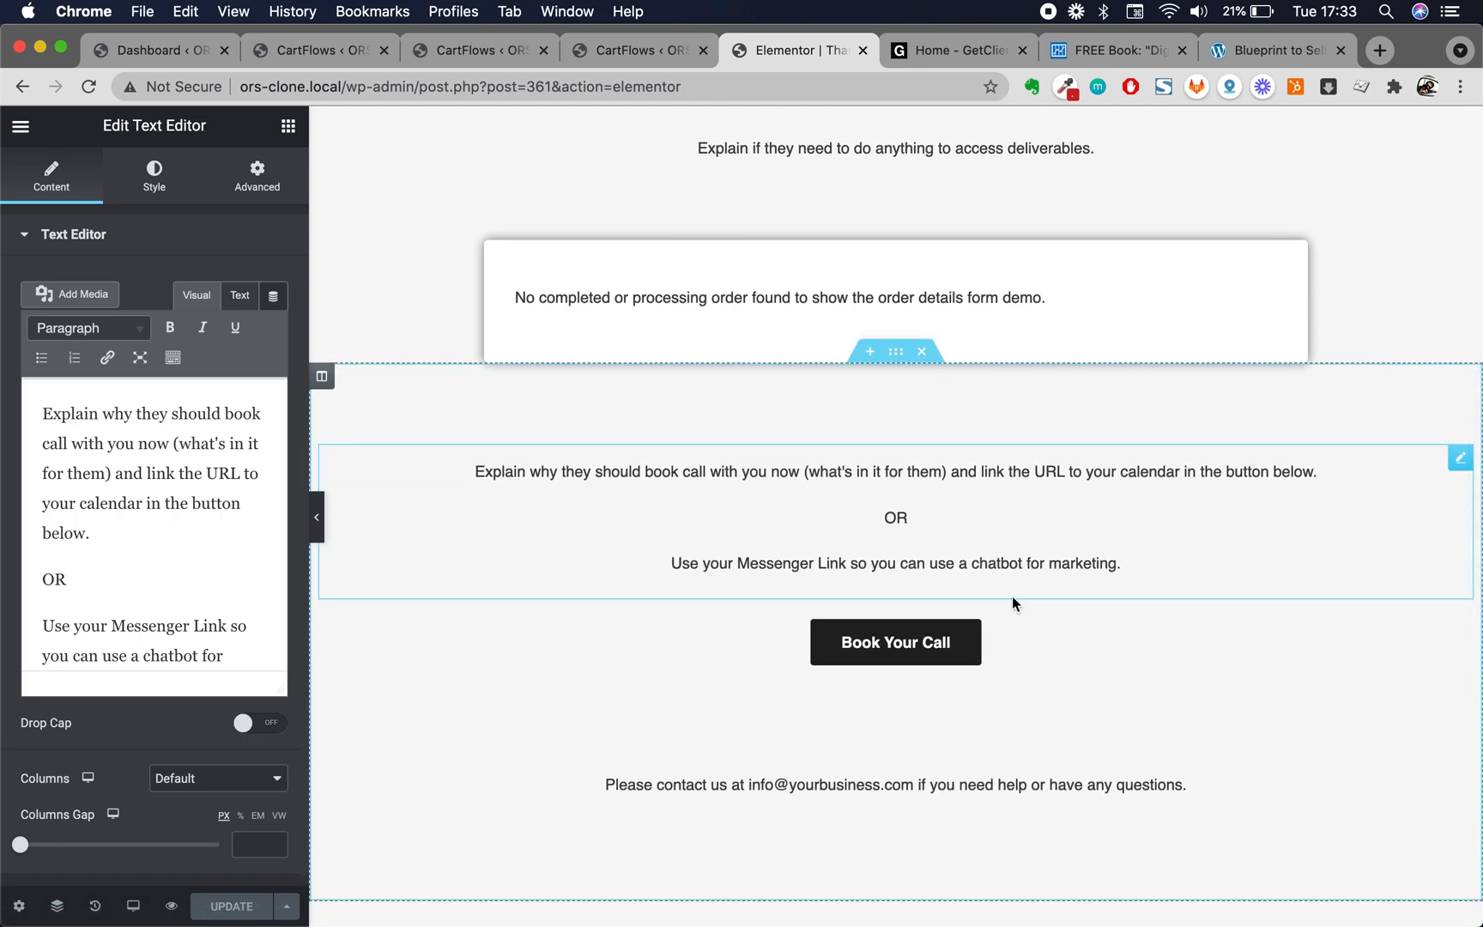
{"action": "scroll", "coordinate": [1013, 602], "scroll_direction": "up", "scroll_amount": 2}
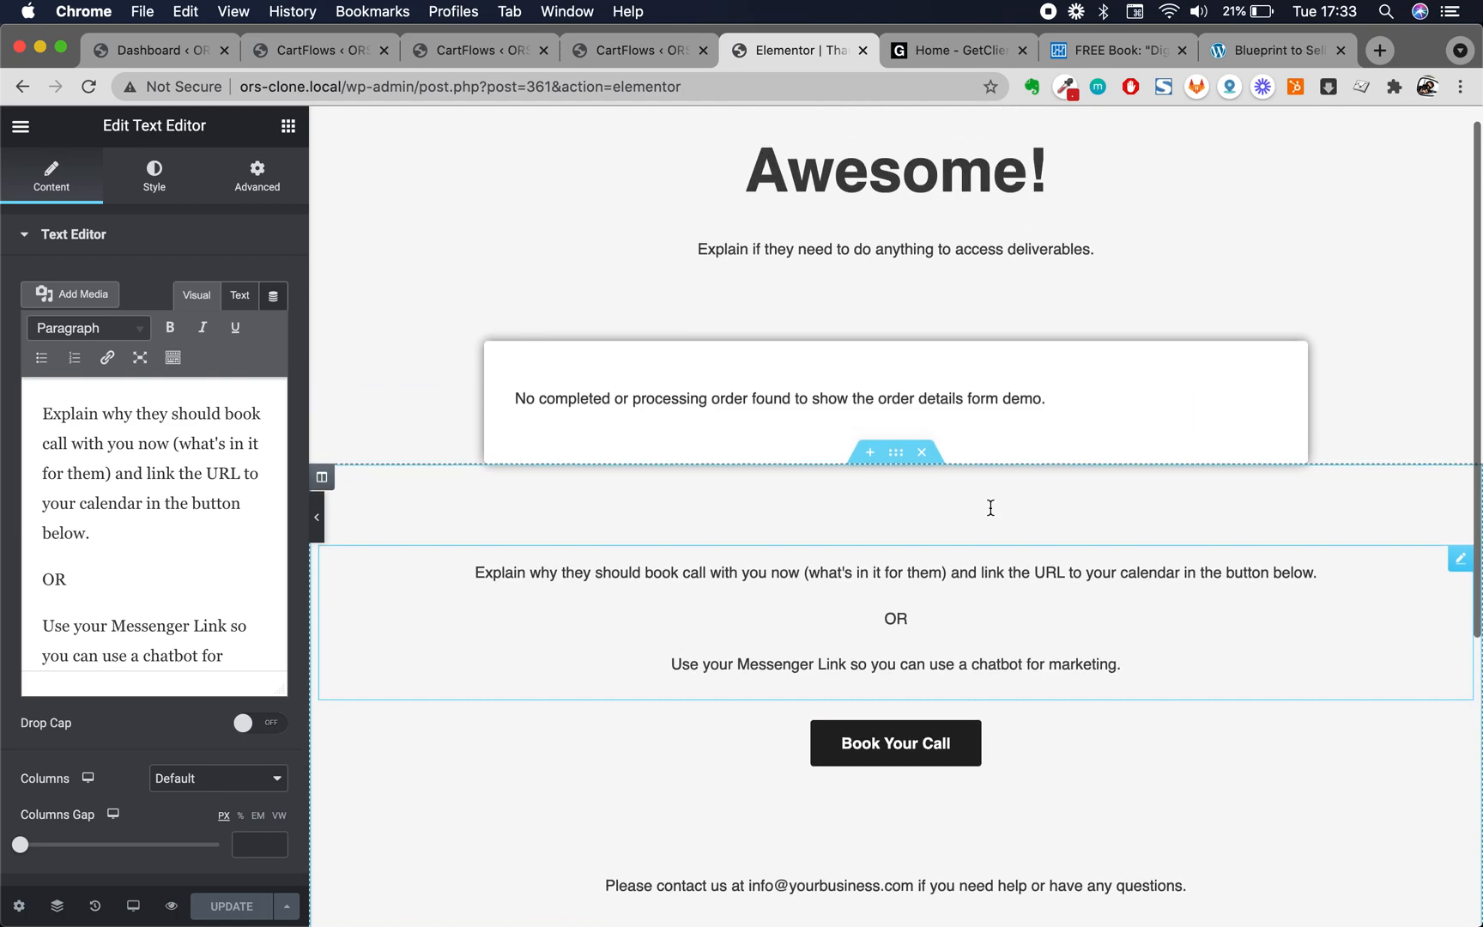
Examine the order details form and the call-booking text, and select the Book Your Call button's link value
{"action": "left_click", "coordinate": [987, 401]}
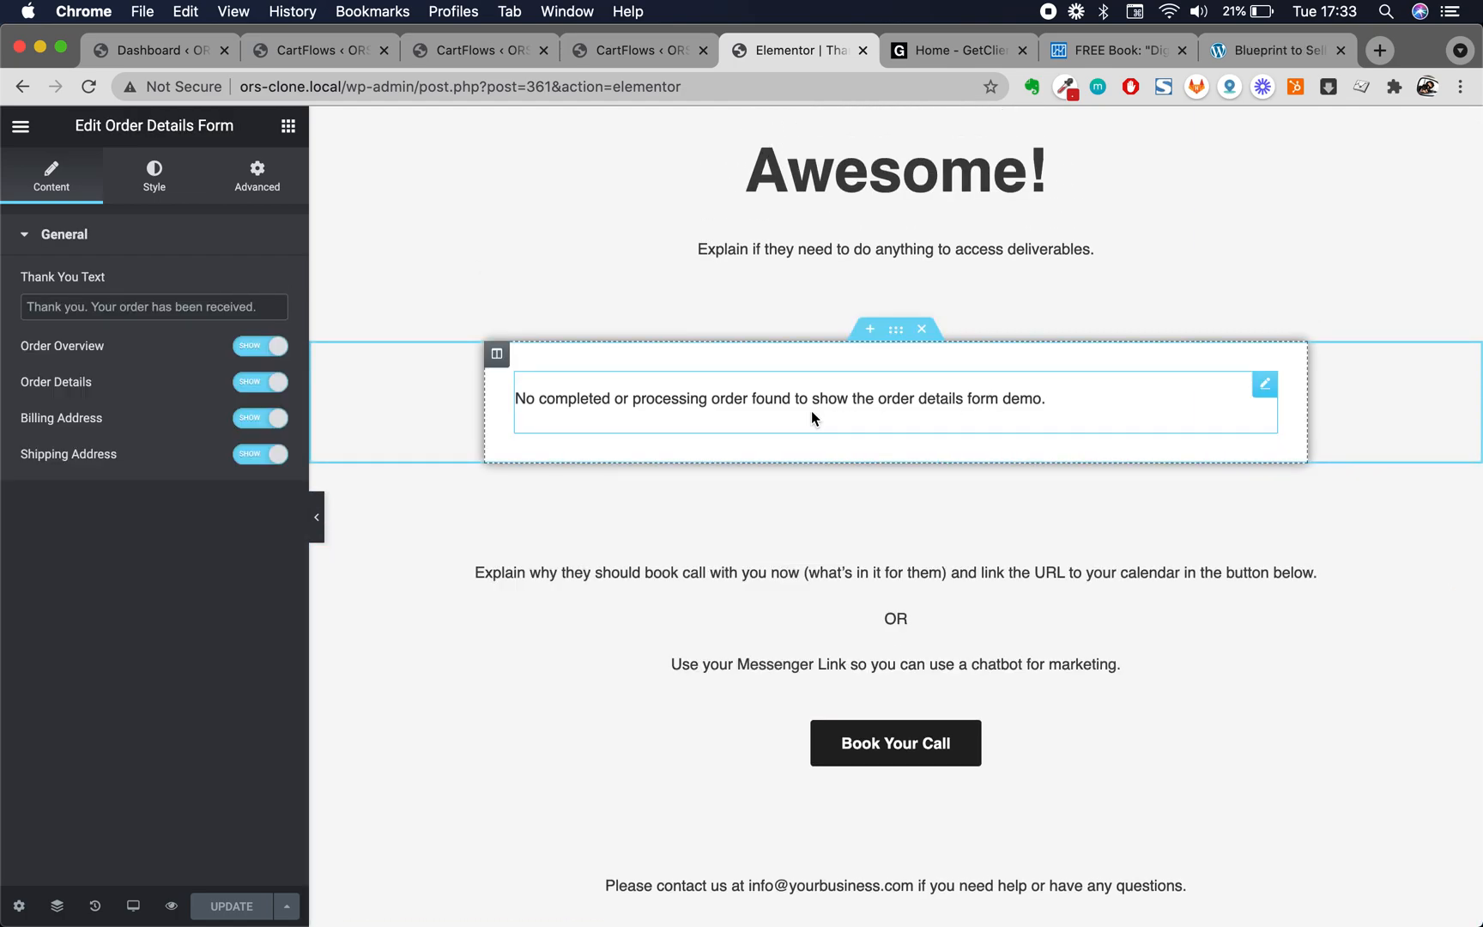
{"action": "left_click", "coordinate": [988, 601]}
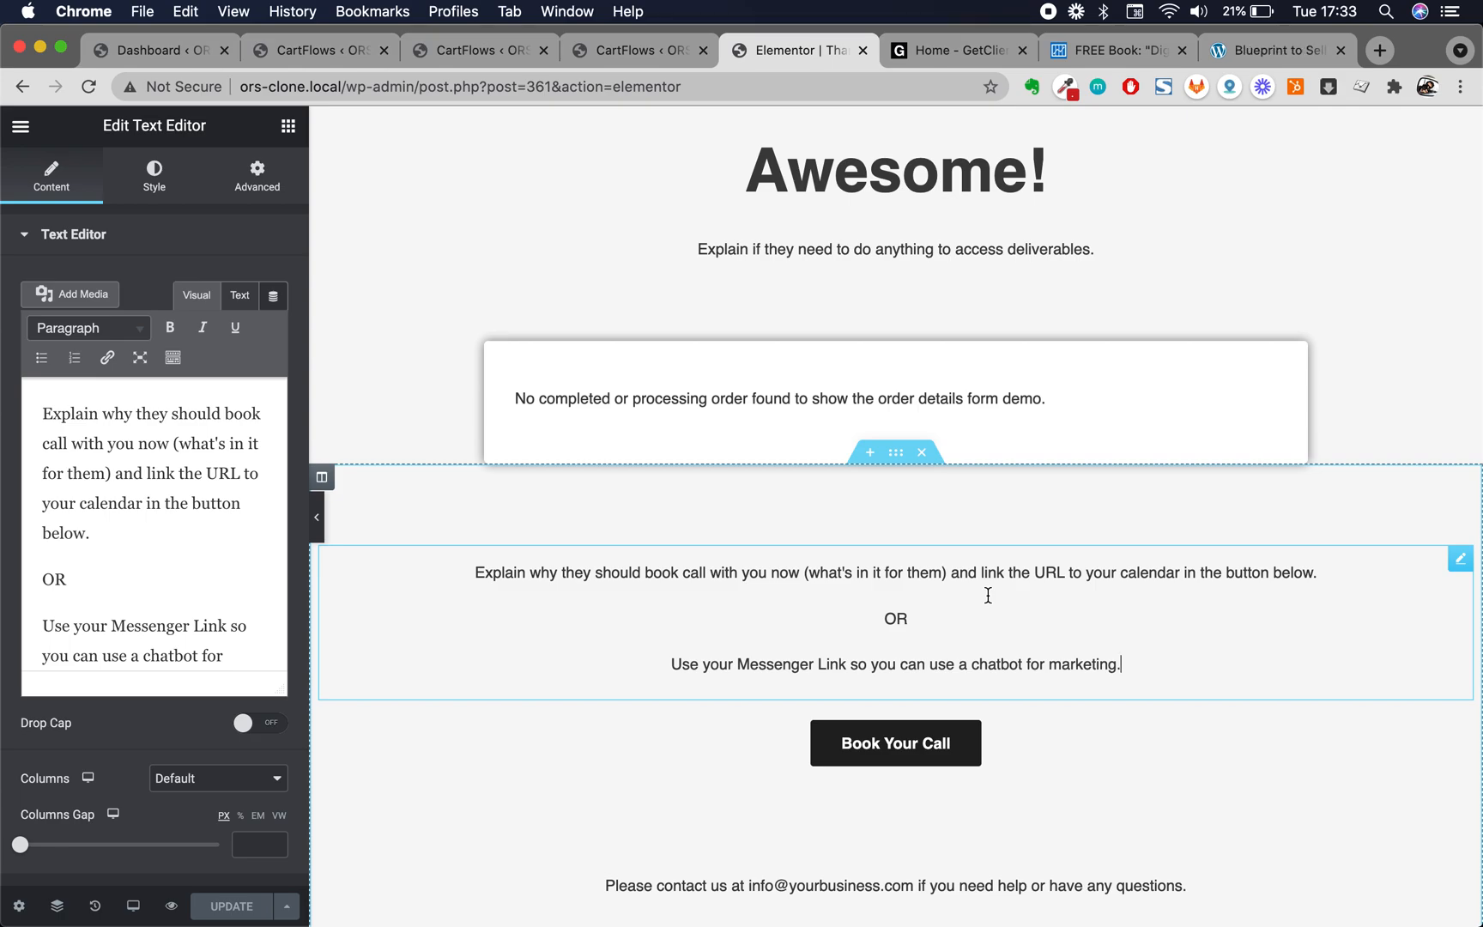
{"action": "left_click", "coordinate": [988, 595]}
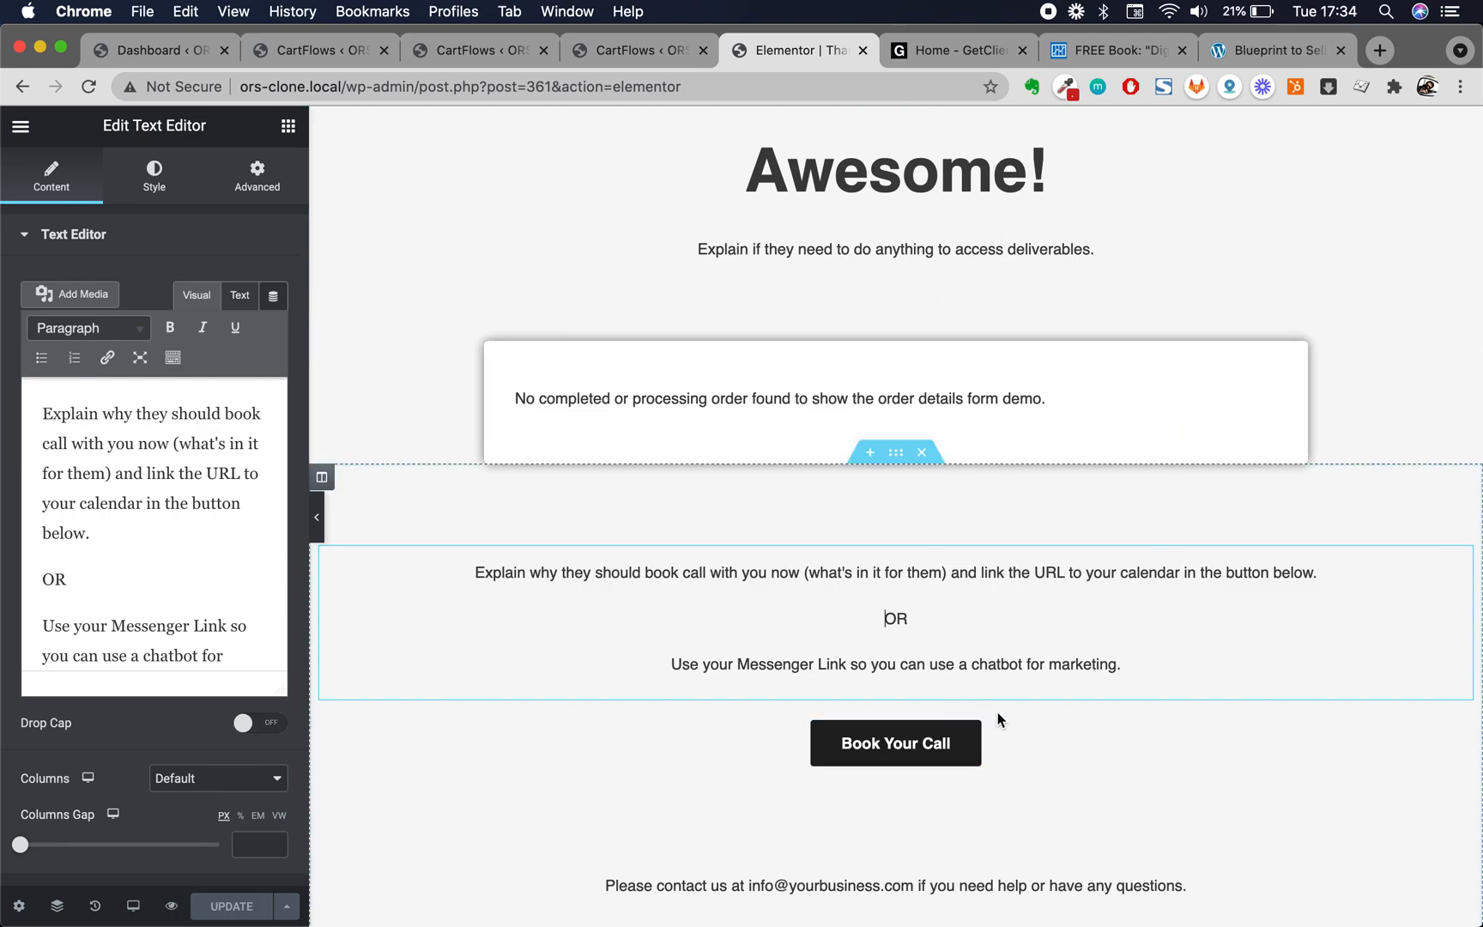
{"action": "left_click", "coordinate": [1090, 755]}
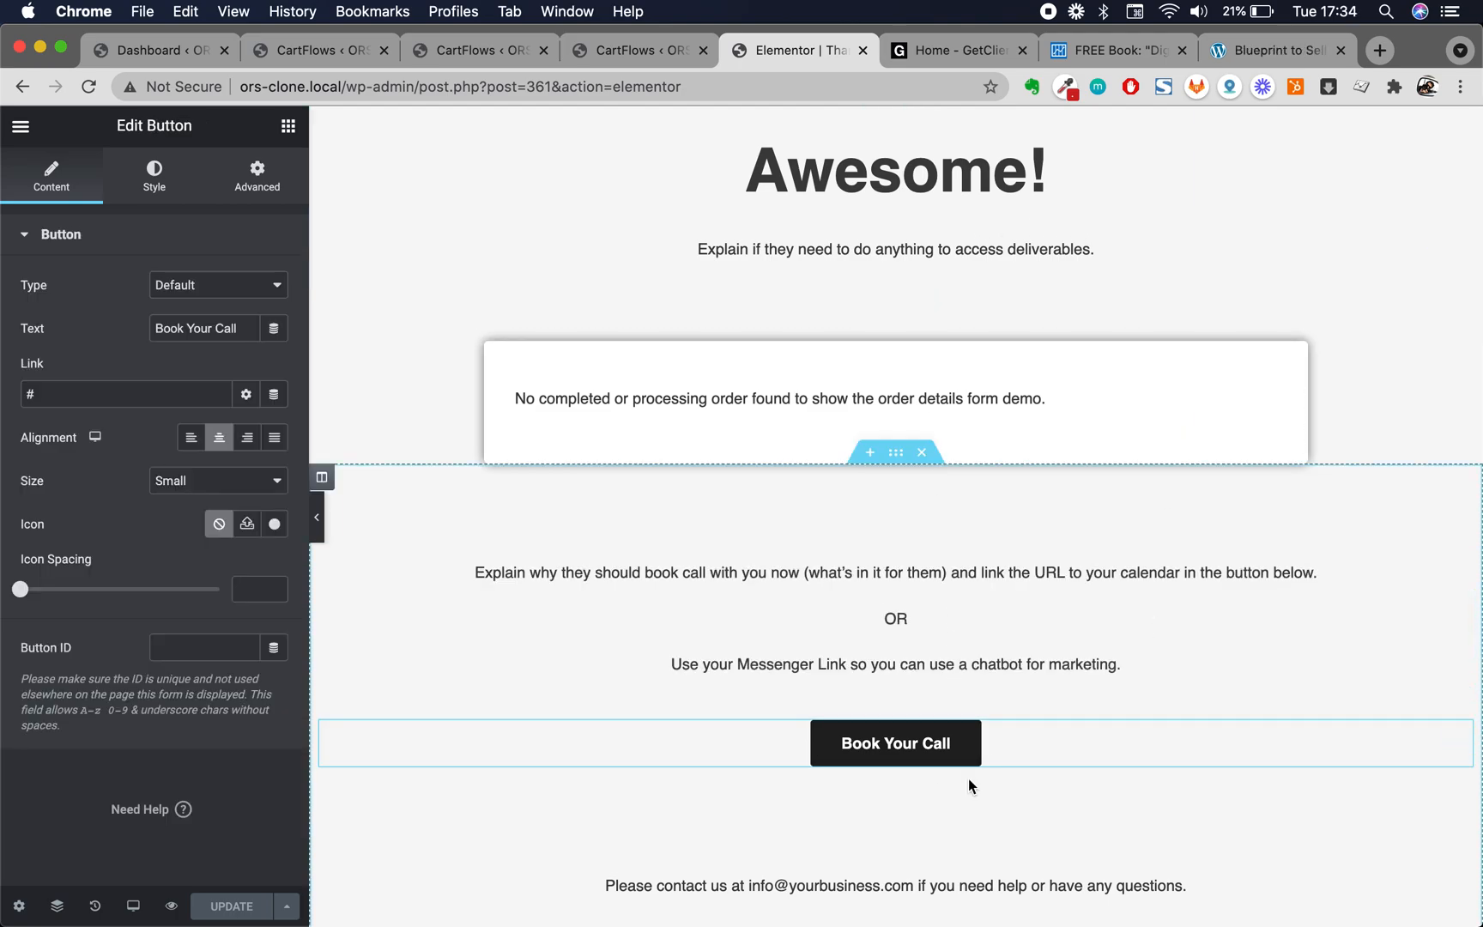
{"action": "double_click", "coordinate": [57, 390]}
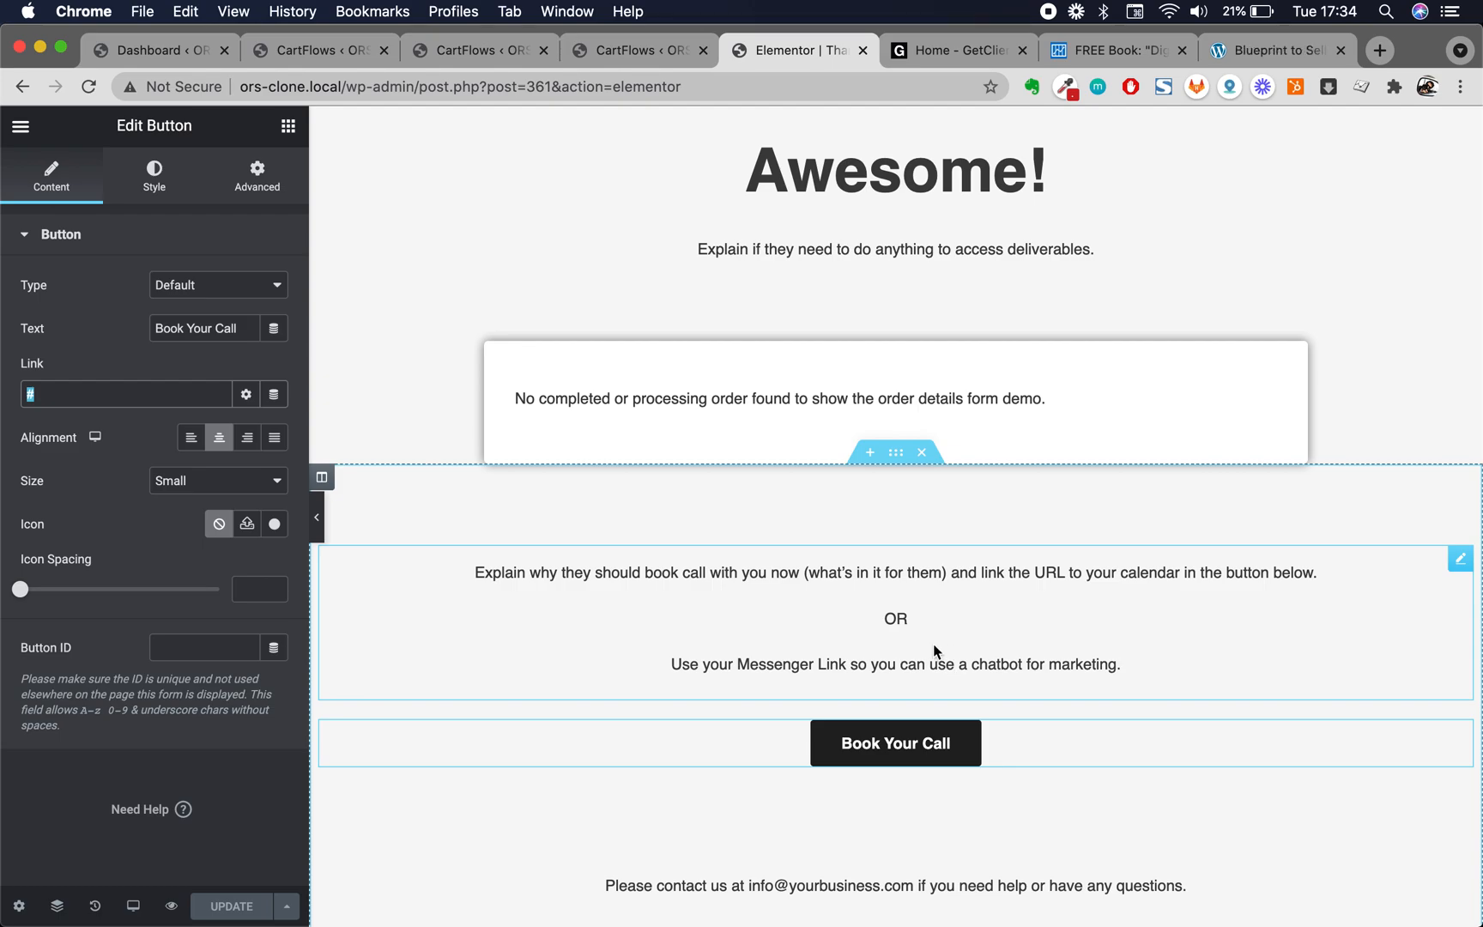
Review the Thank You page layout from the "Awesome!" heading down to the contact line below the Book Your Call button
{"action": "scroll", "coordinate": [935, 652], "scroll_direction": "down", "scroll_amount": 3}
{"action": "scroll", "coordinate": [957, 702], "scroll_direction": "down", "scroll_amount": 3}
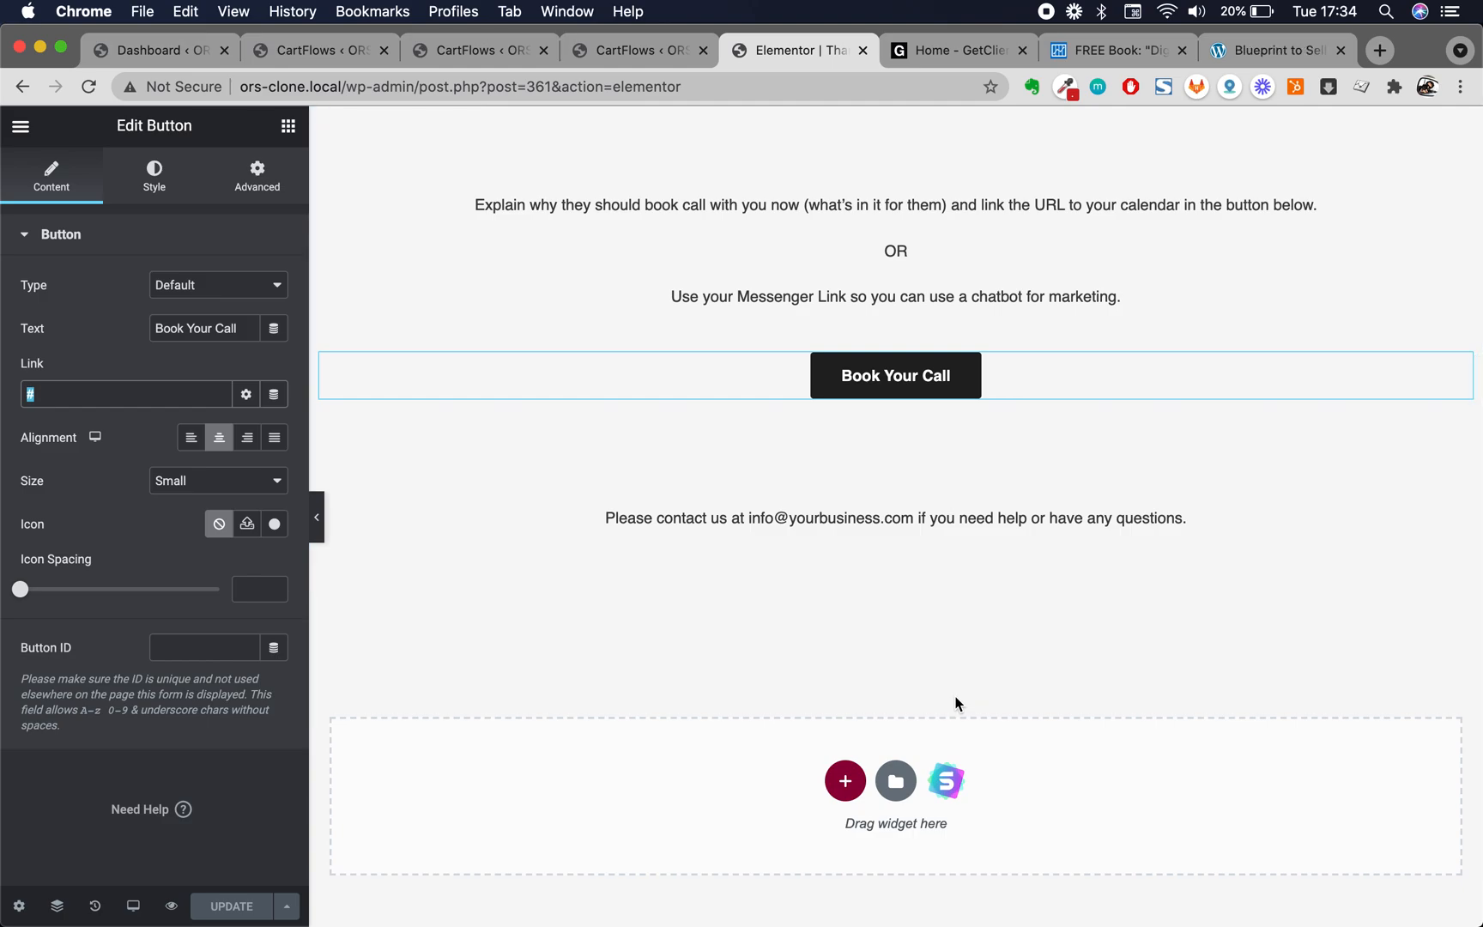
{"action": "scroll", "coordinate": [1047, 395], "scroll_direction": "up", "scroll_amount": 6}
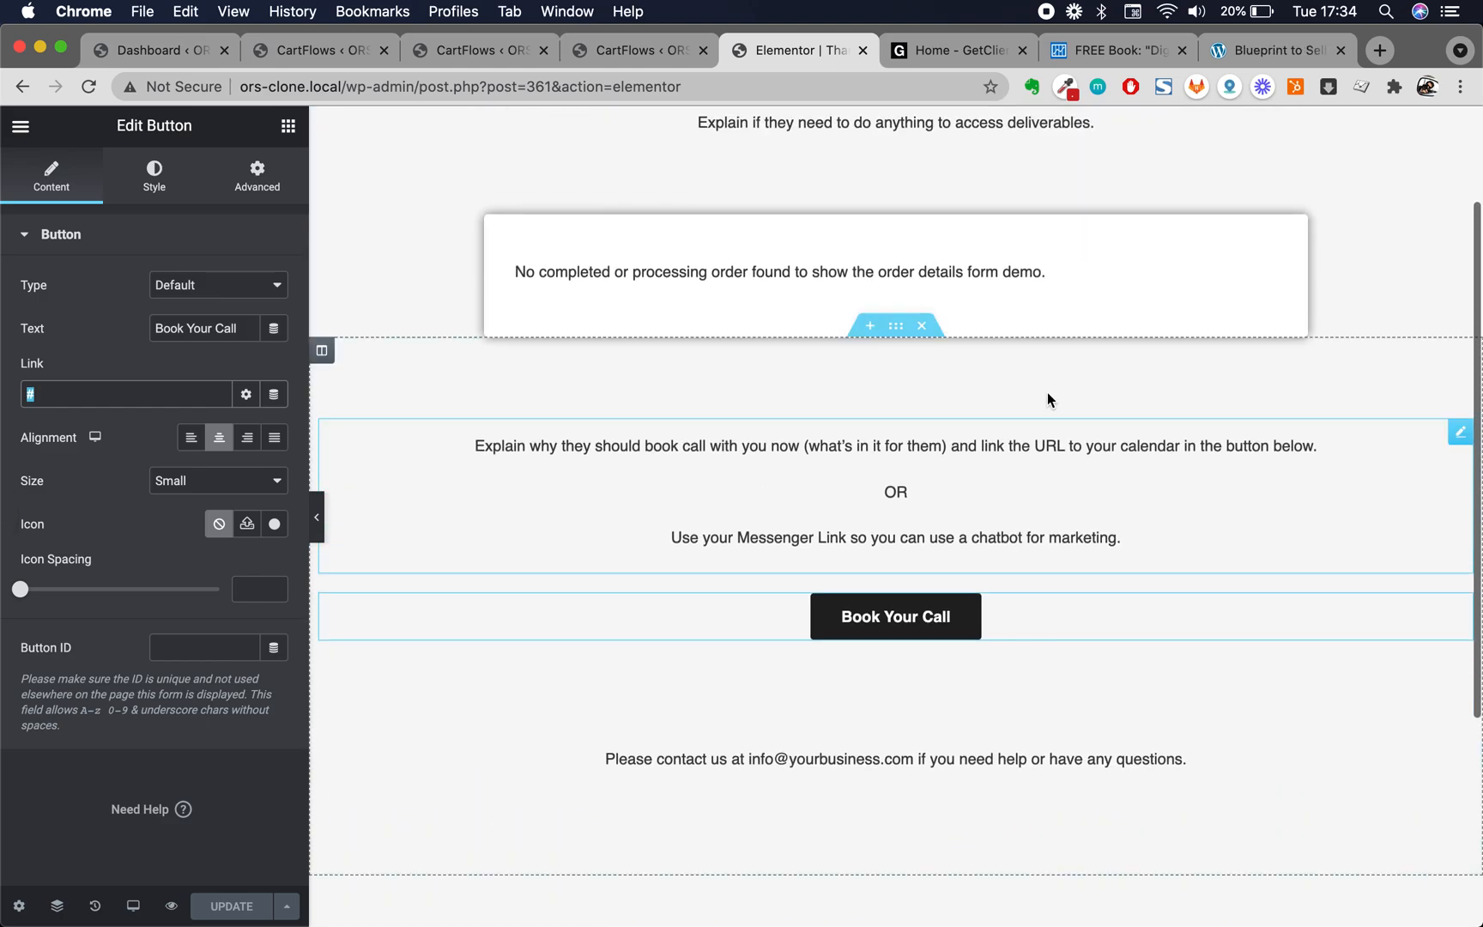
{"action": "left_click", "coordinate": [1046, 193]}
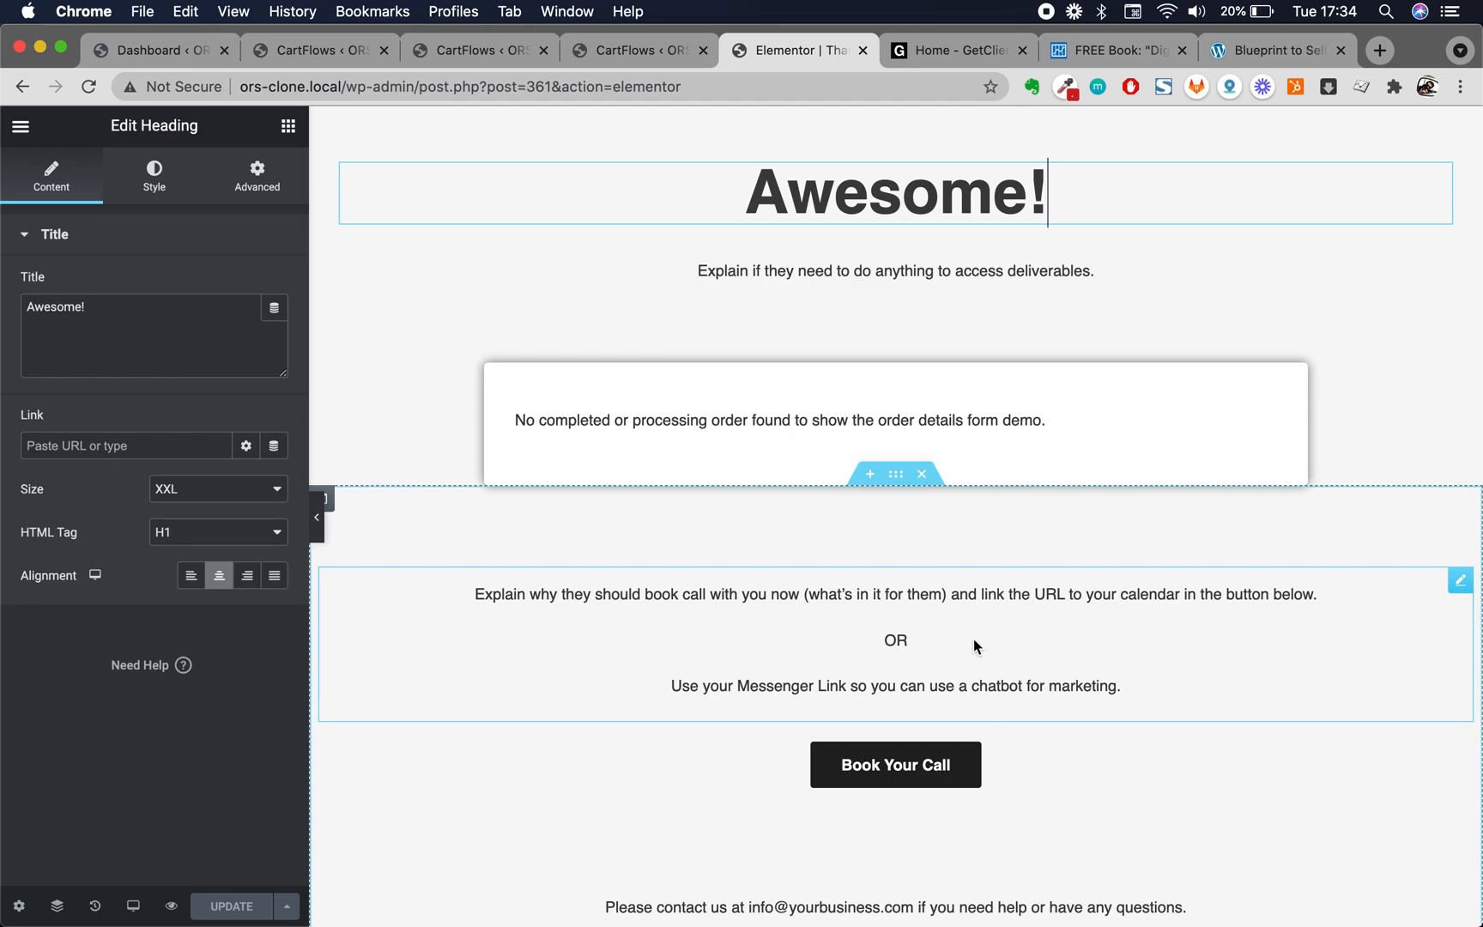
{"action": "scroll", "coordinate": [974, 640], "scroll_direction": "down", "scroll_amount": 2}
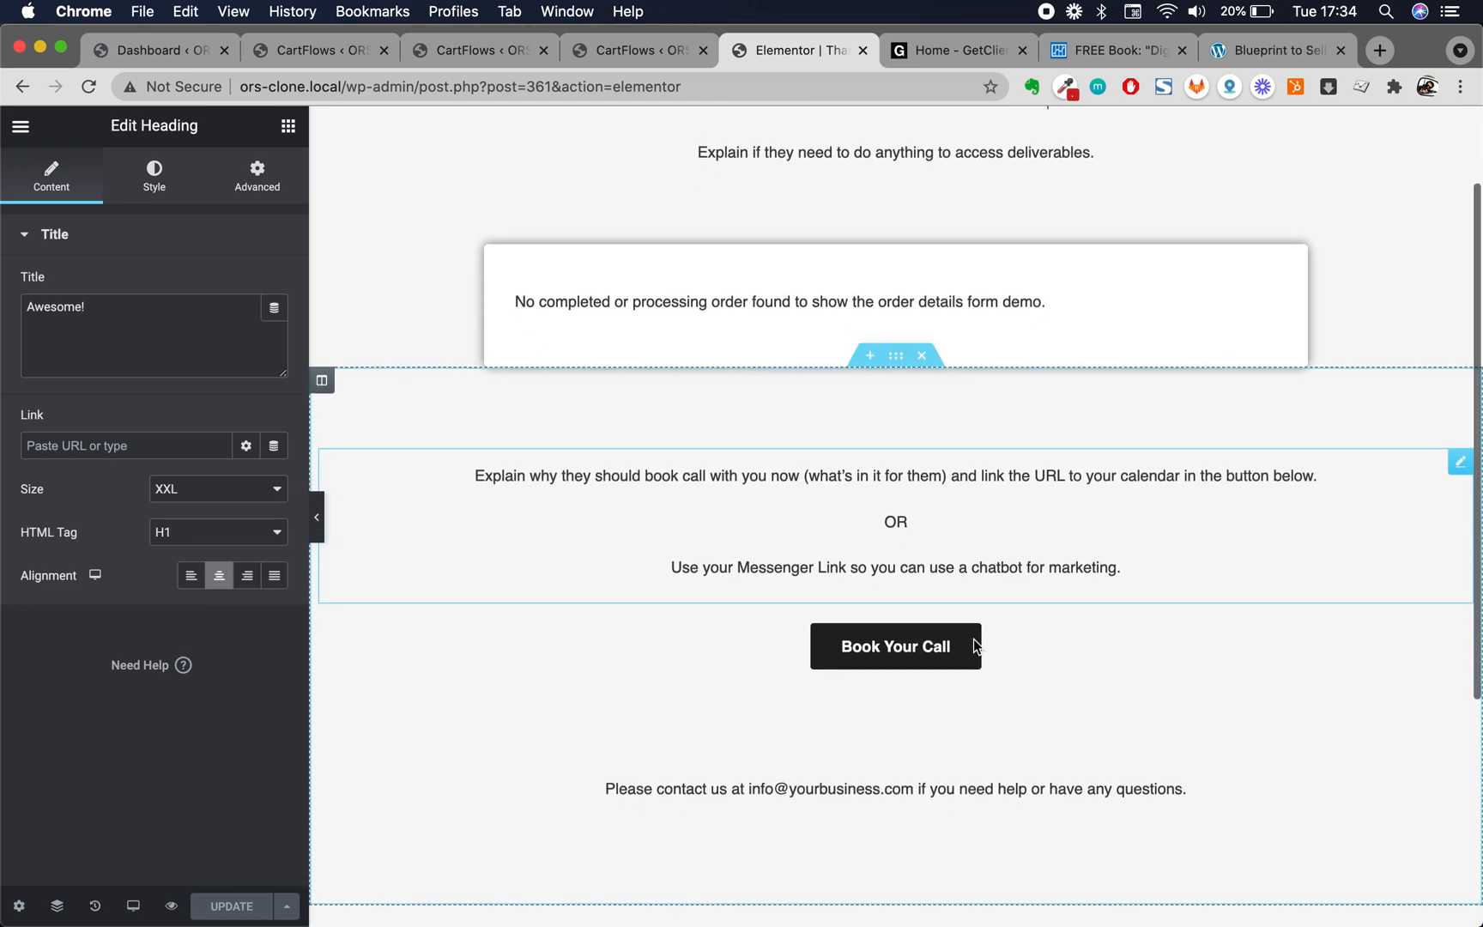
{"action": "scroll", "coordinate": [1049, 549], "scroll_direction": "up", "scroll_amount": 2}
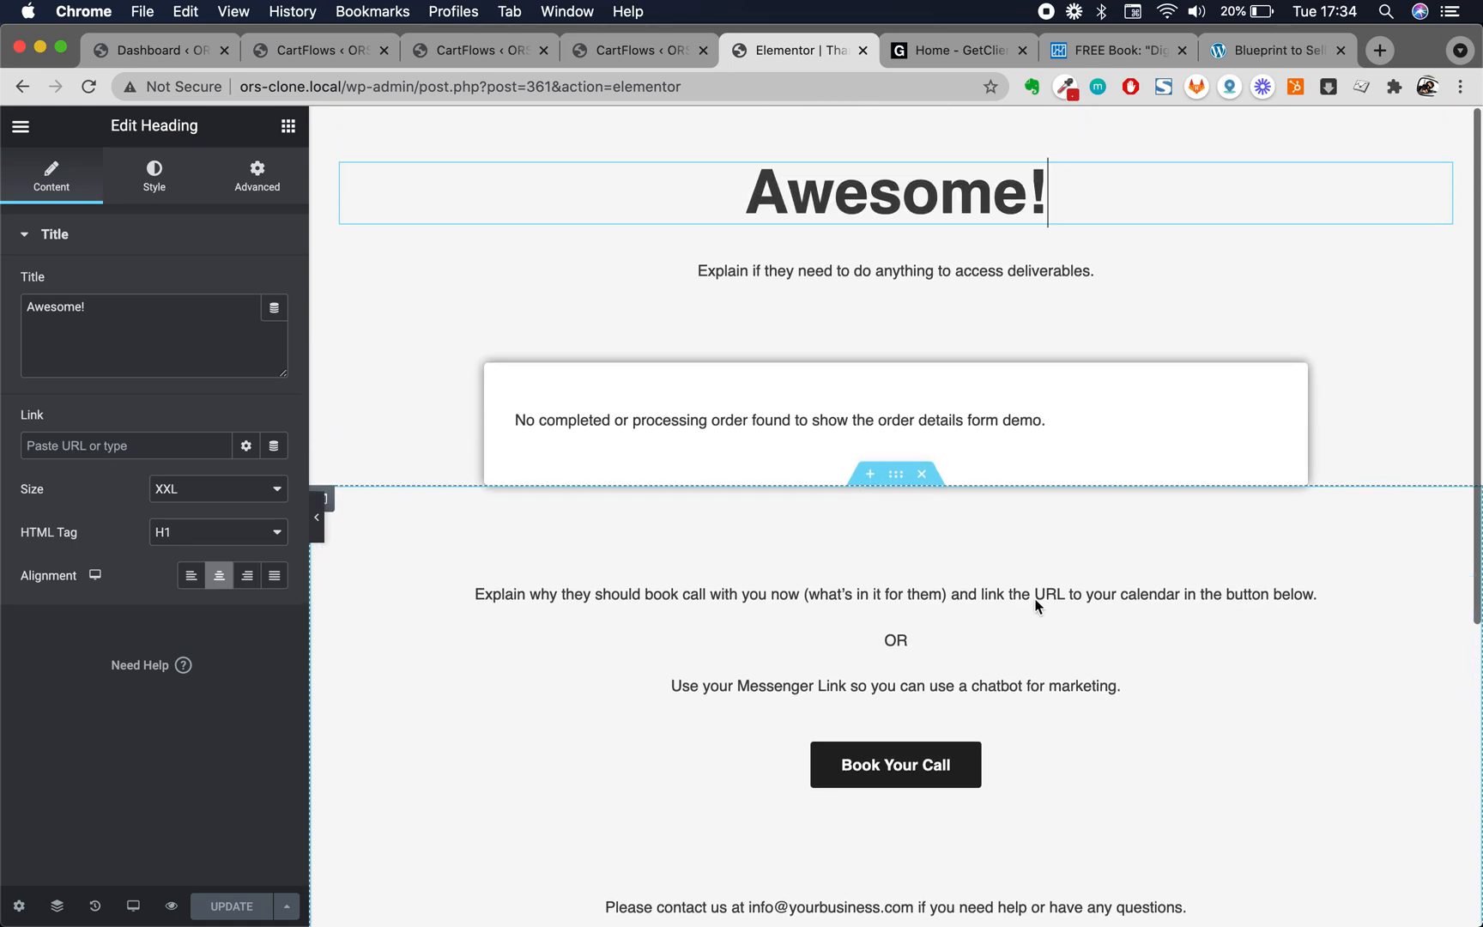
{"action": "scroll", "coordinate": [1002, 672], "scroll_direction": "down", "scroll_amount": 2}
{"action": "scroll", "coordinate": [1002, 672], "scroll_direction": "up", "scroll_amount": 2}
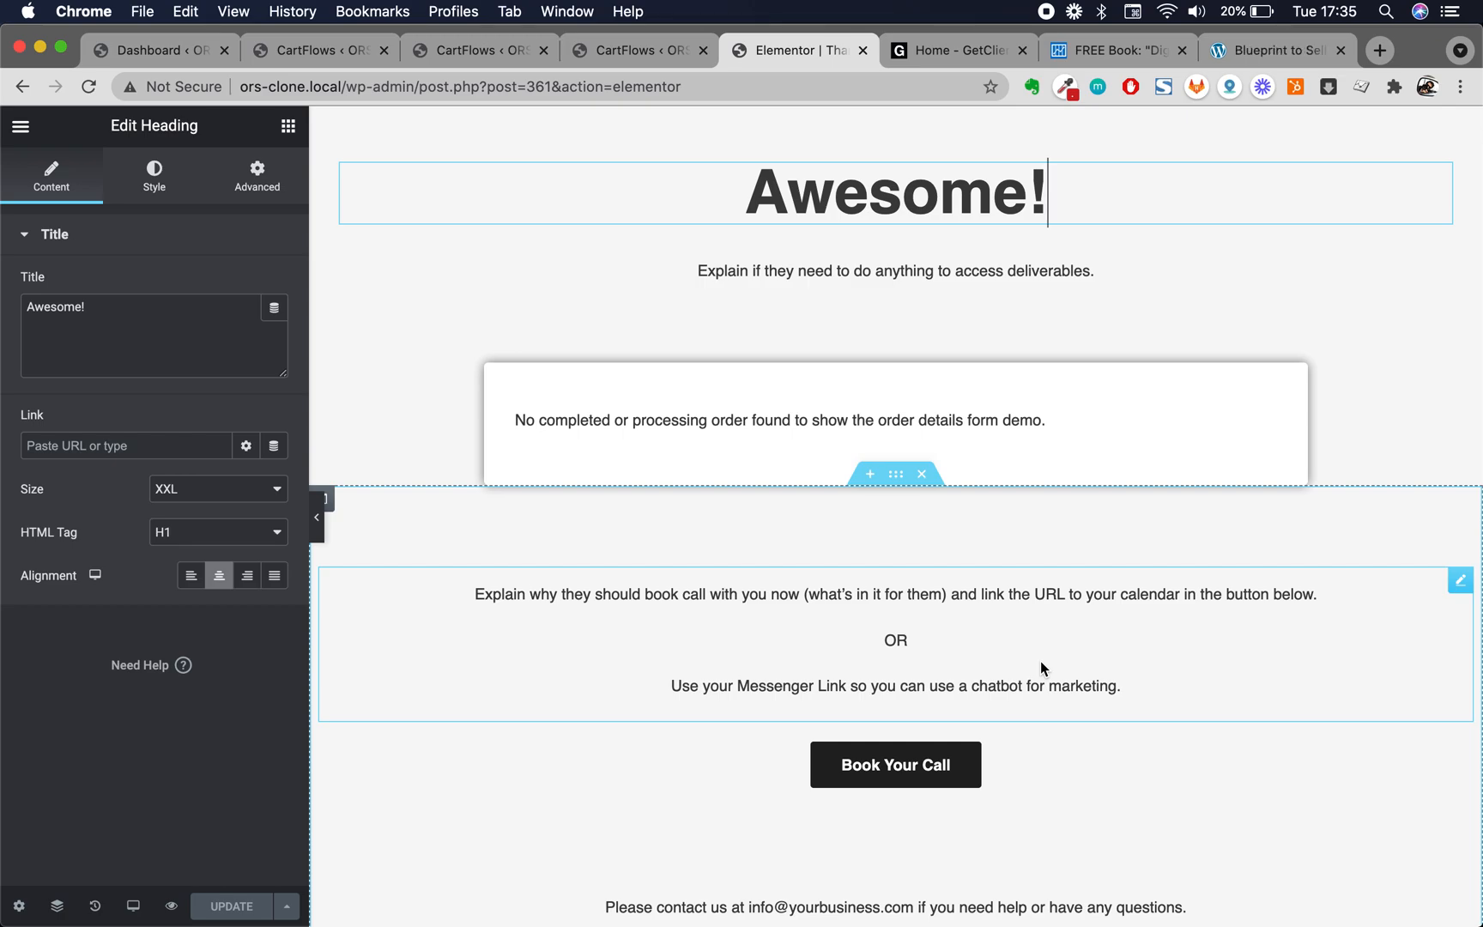
Select the text about accessing deliverables beneath the "Awesome!" heading and examine its content settings
{"action": "left_click", "coordinate": [917, 204]}
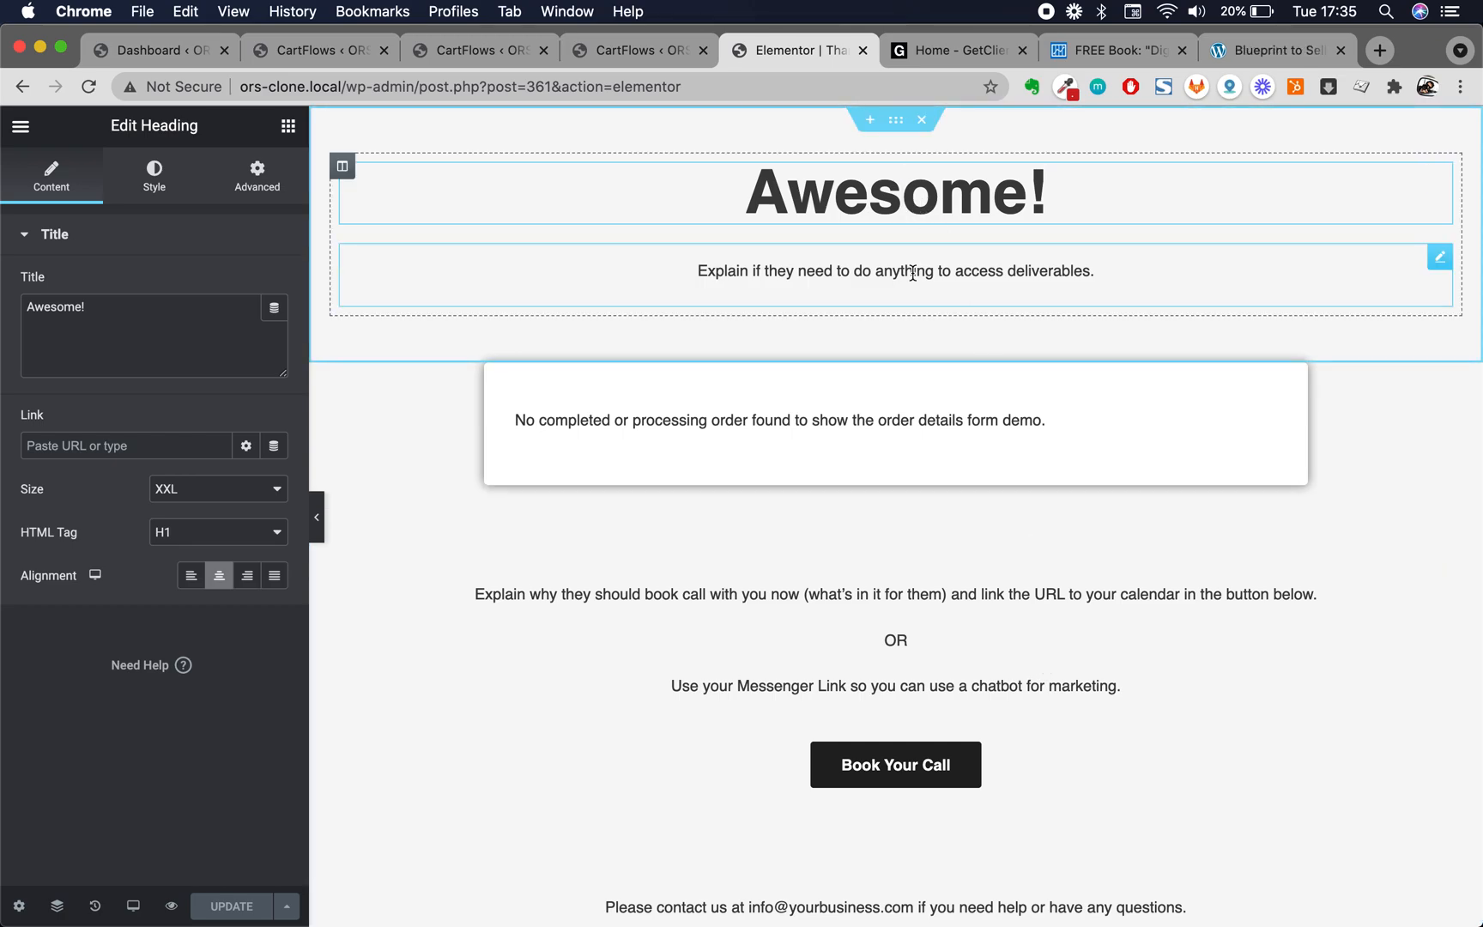
{"action": "left_click", "coordinate": [858, 270]}
{"action": "scroll", "coordinate": [1094, 589], "scroll_direction": "down", "scroll_amount": 1}
{"action": "scroll", "coordinate": [1089, 589], "scroll_direction": "down", "scroll_amount": 5}
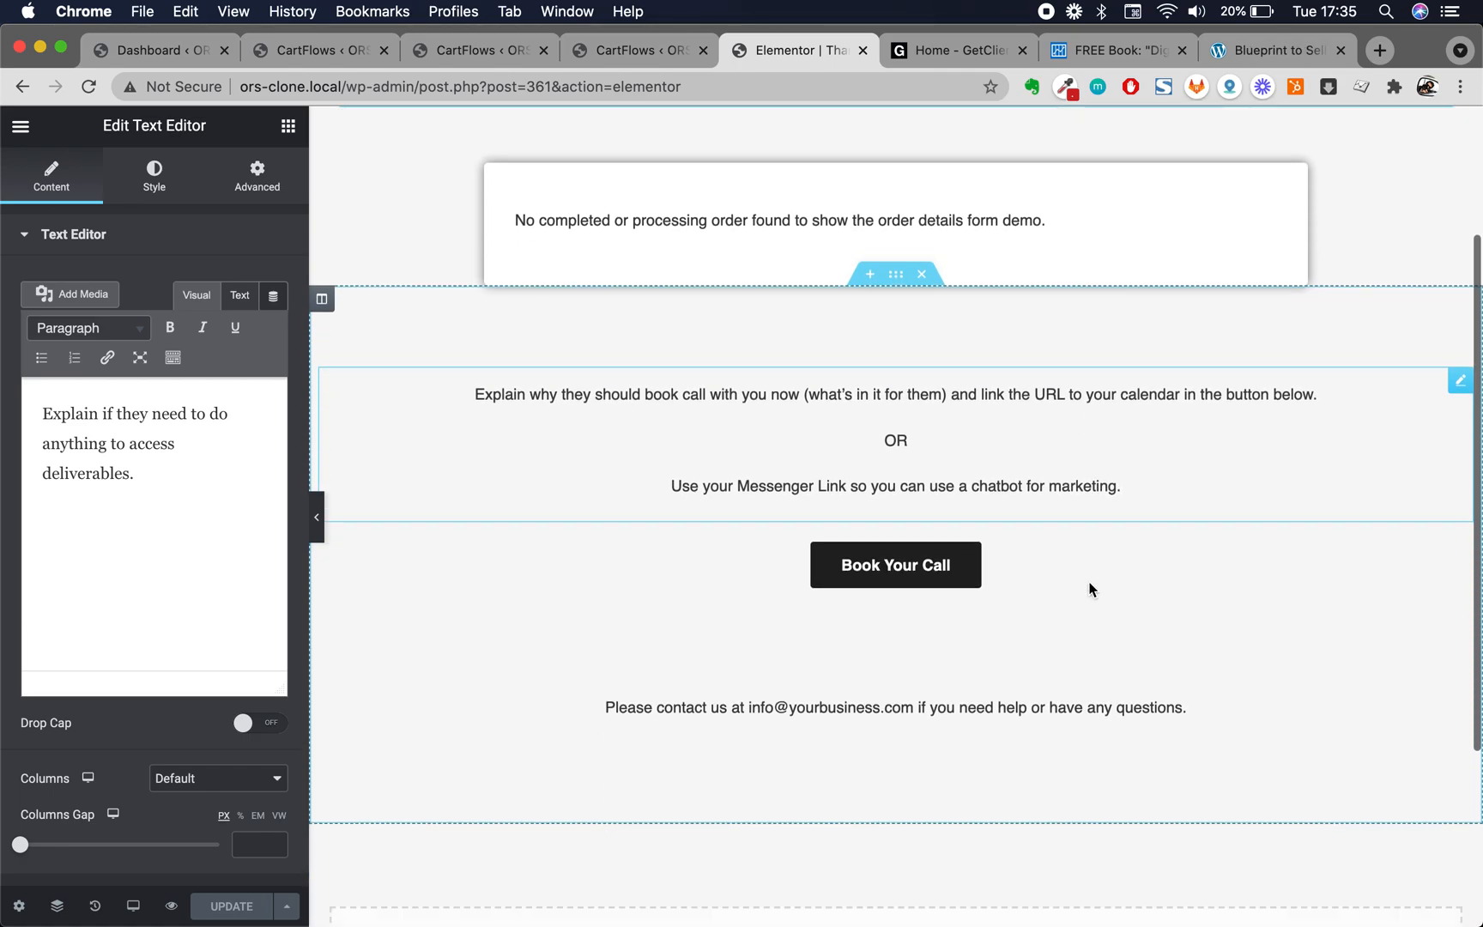
{"action": "scroll", "coordinate": [1090, 589], "scroll_direction": "up", "scroll_amount": 4}
{"action": "scroll", "coordinate": [1089, 589], "scroll_direction": "up", "scroll_amount": 2}
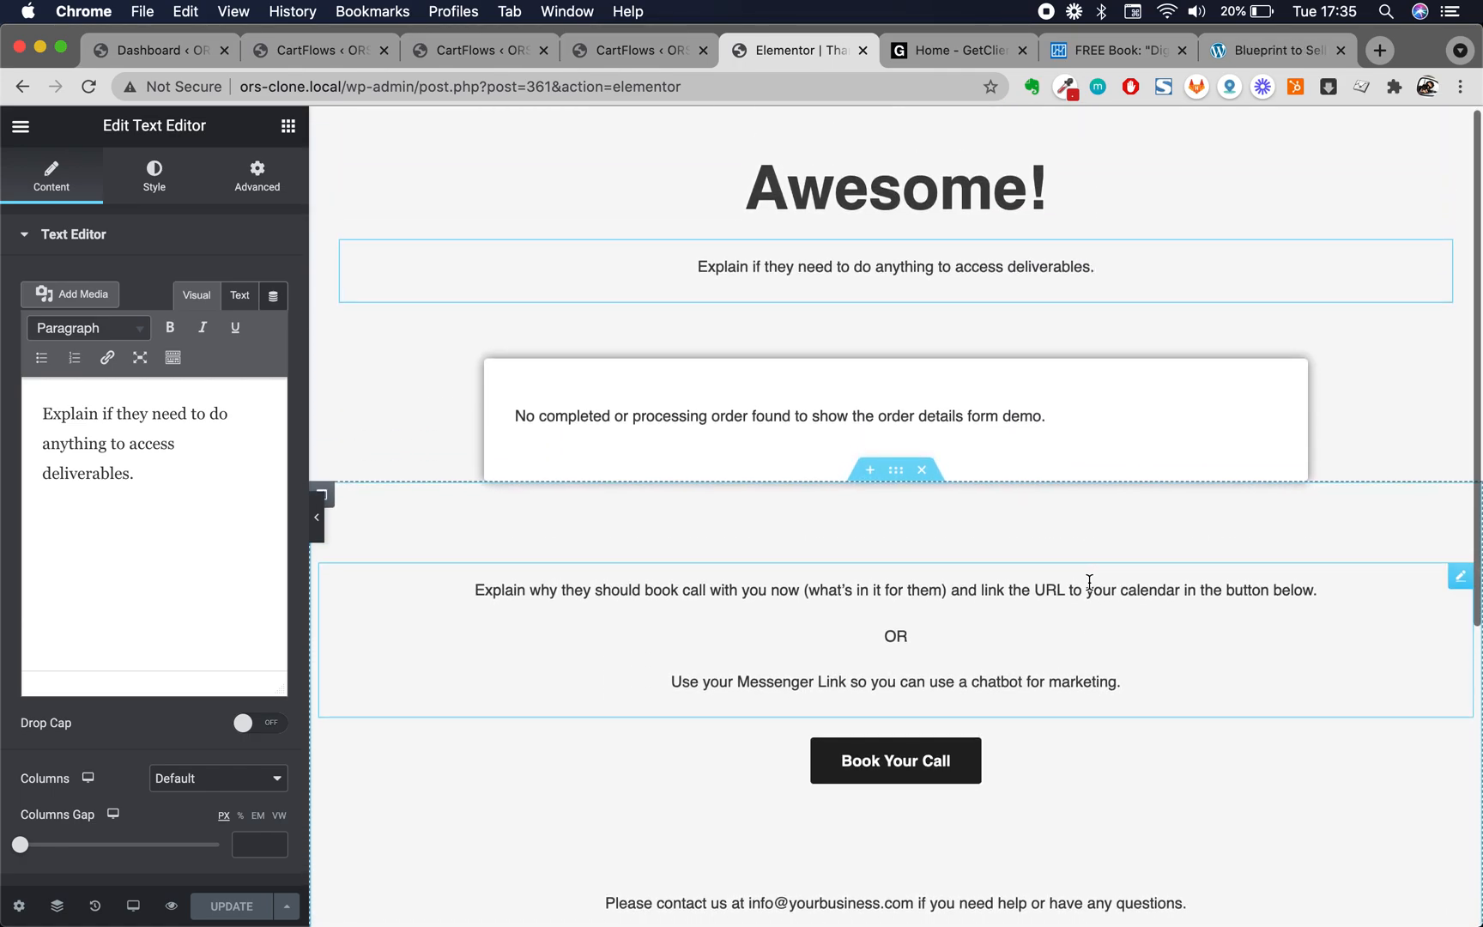
Examine the call-booking text and its button, highlight the paragraph about booking a call, and select the order details form
{"action": "left_click", "coordinate": [1031, 625]}
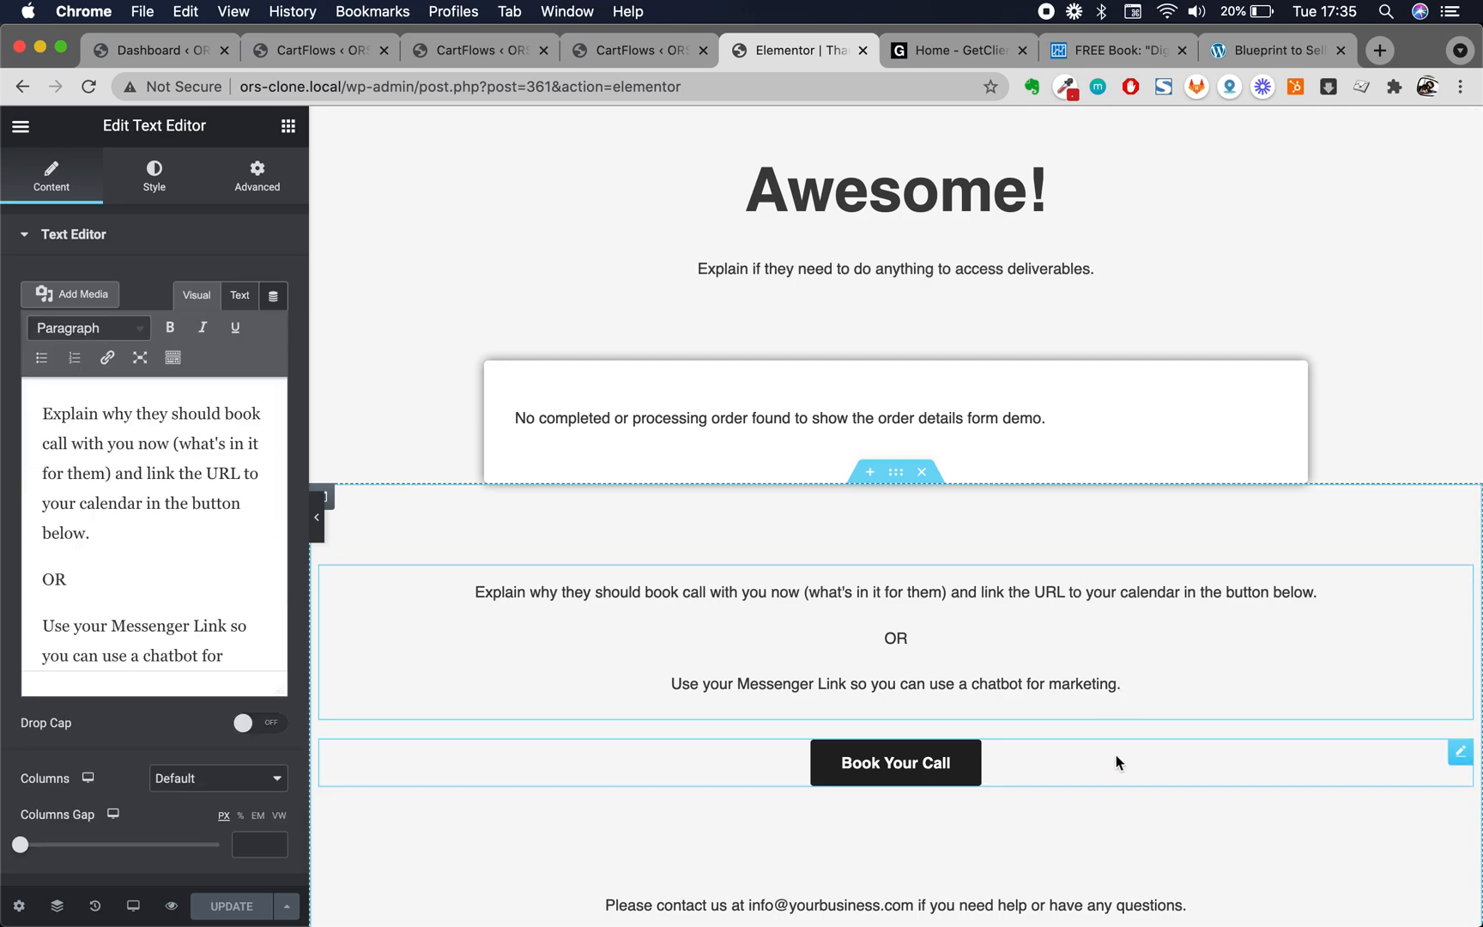
{"action": "left_click", "coordinate": [1116, 754]}
{"action": "left_click", "coordinate": [1007, 603]}
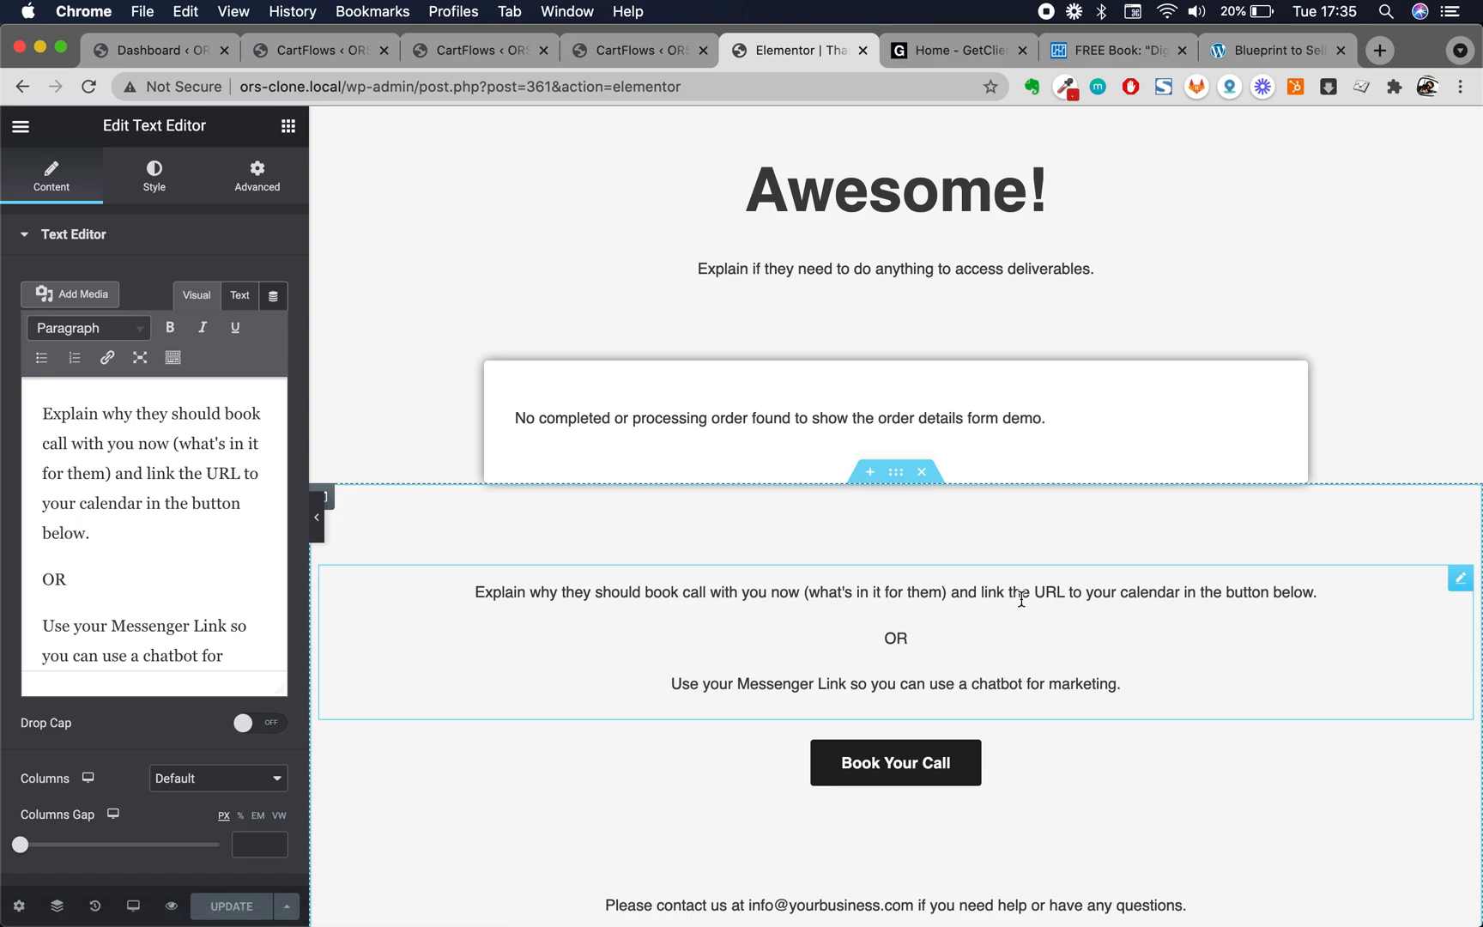
{"action": "triple_click", "coordinate": [1030, 592]}
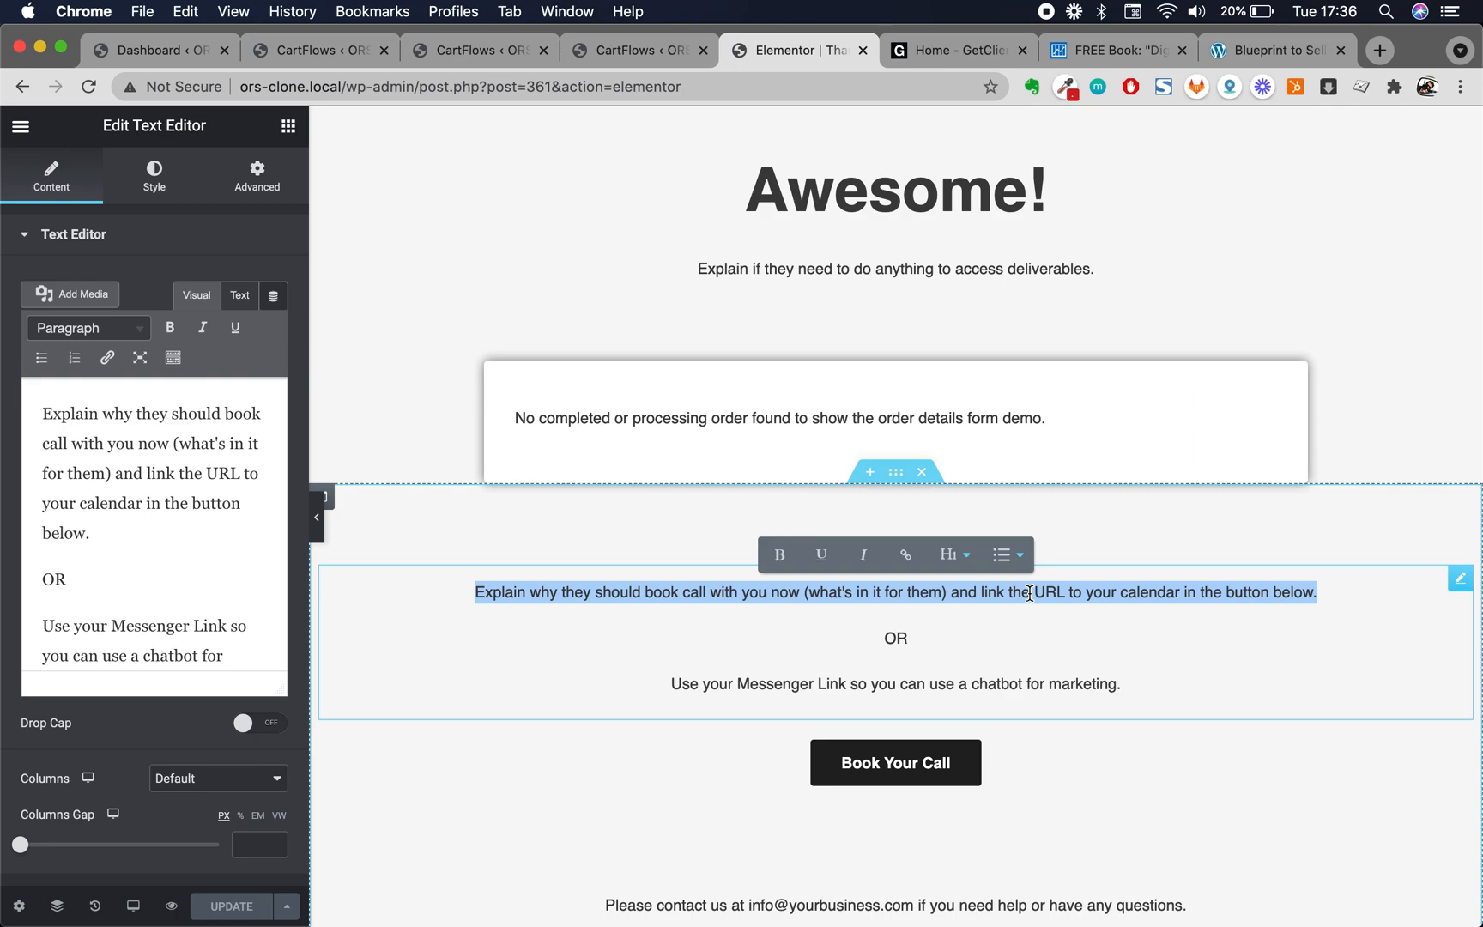
{"action": "left_click", "coordinate": [1064, 432]}
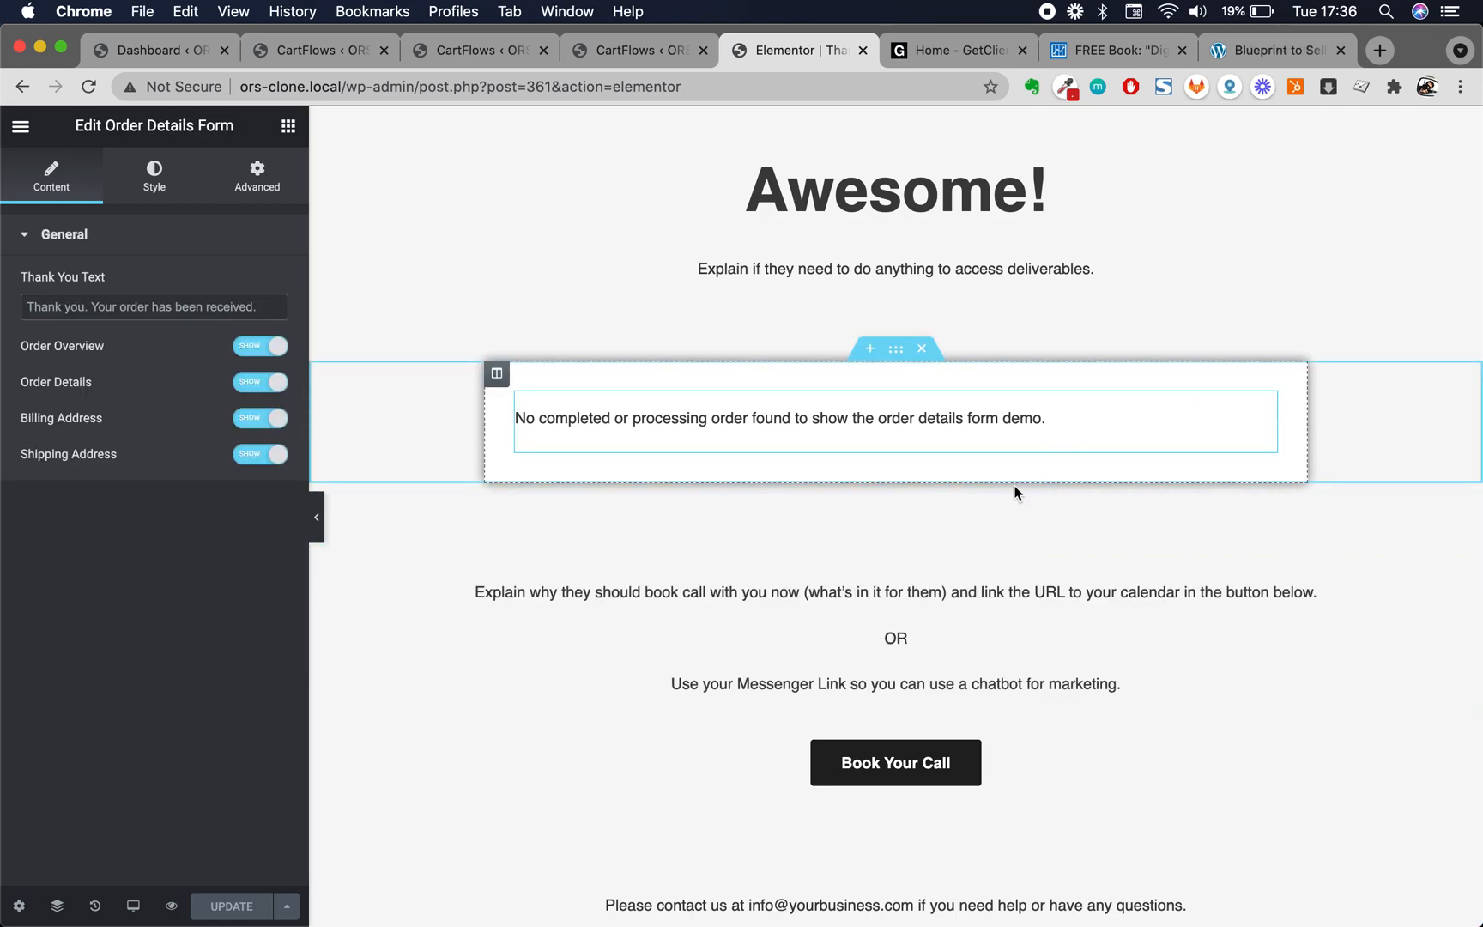
{"action": "scroll", "coordinate": [926, 770], "scroll_direction": "down", "scroll_amount": 5}
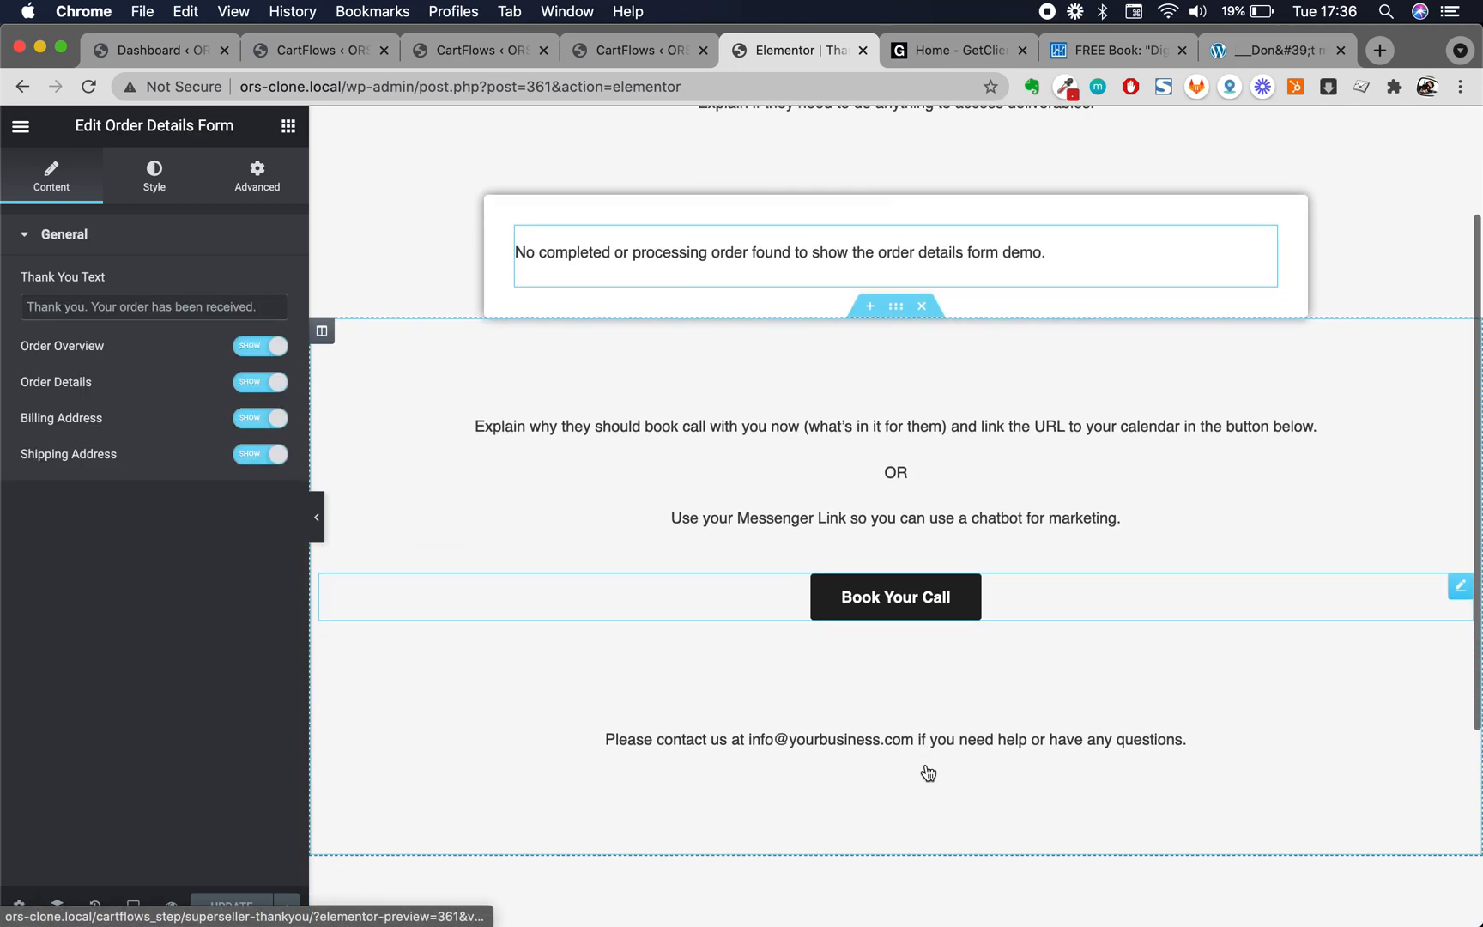
{"action": "scroll", "coordinate": [926, 770], "scroll_direction": "down", "scroll_amount": 2}
{"action": "scroll", "coordinate": [857, 271], "scroll_direction": "up", "scroll_amount": 7}
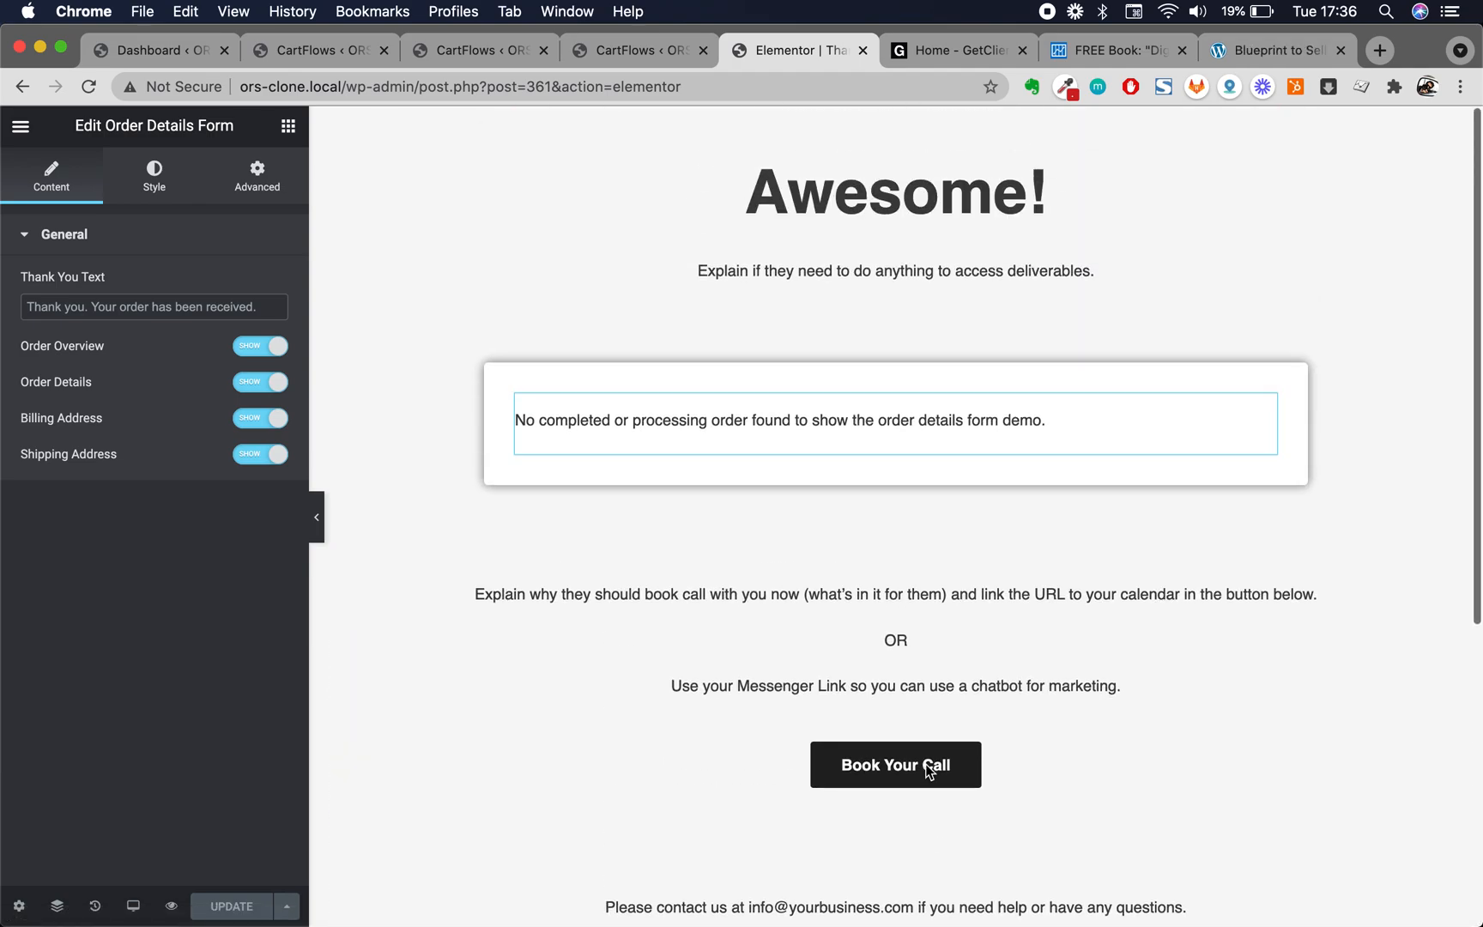
{"action": "scroll", "coordinate": [857, 271], "scroll_direction": "down", "scroll_amount": 1}
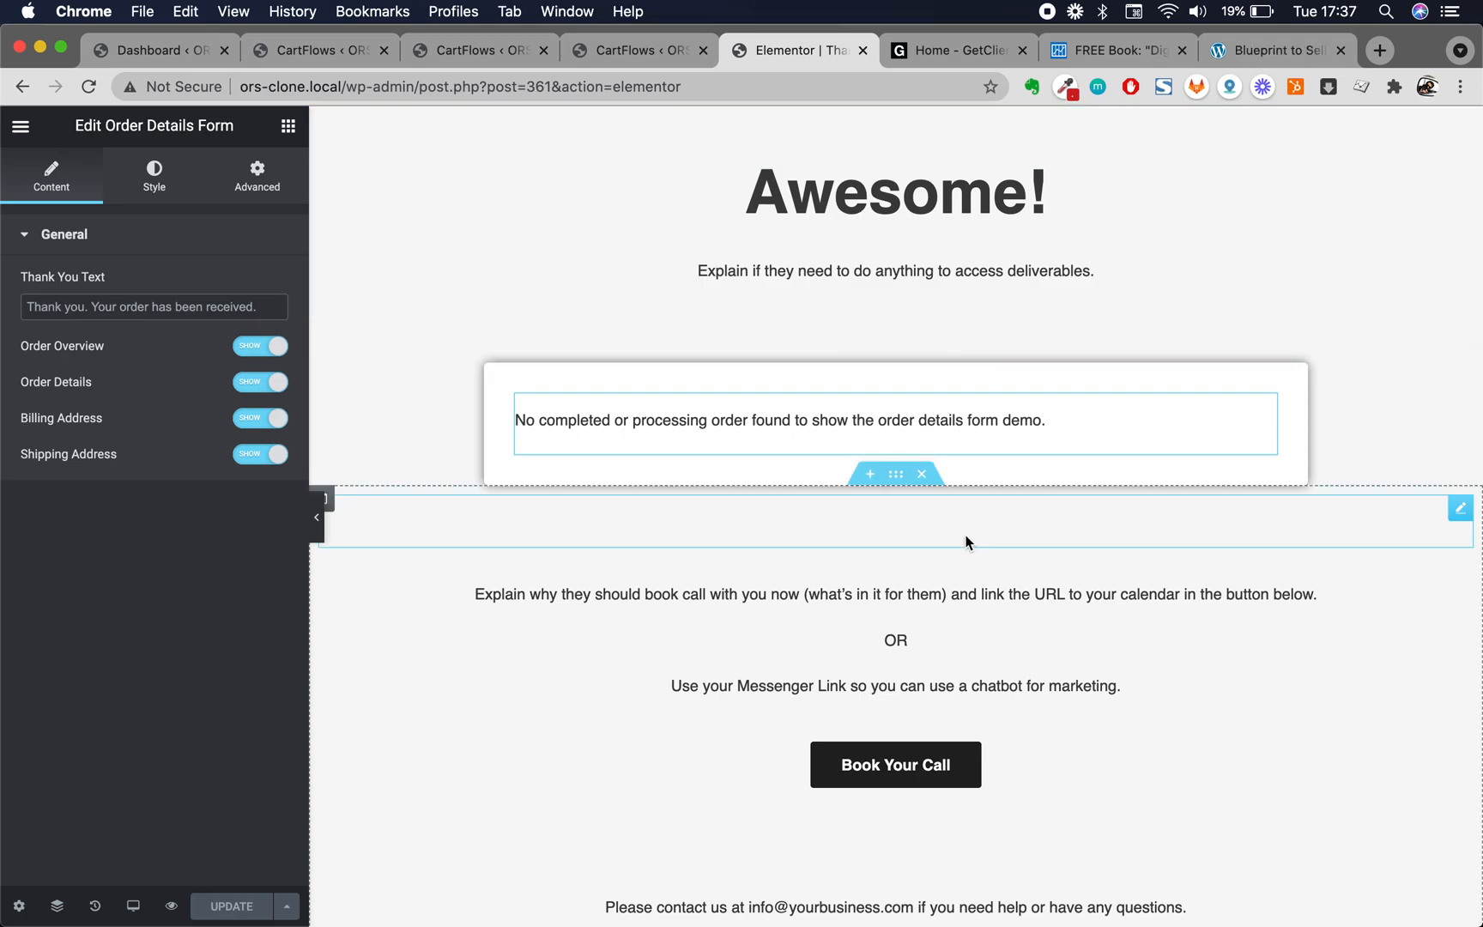
{"action": "scroll", "coordinate": [967, 540], "scroll_direction": "down", "scroll_amount": 6}
{"action": "scroll", "coordinate": [874, 672], "scroll_direction": "up", "scroll_amount": 6}
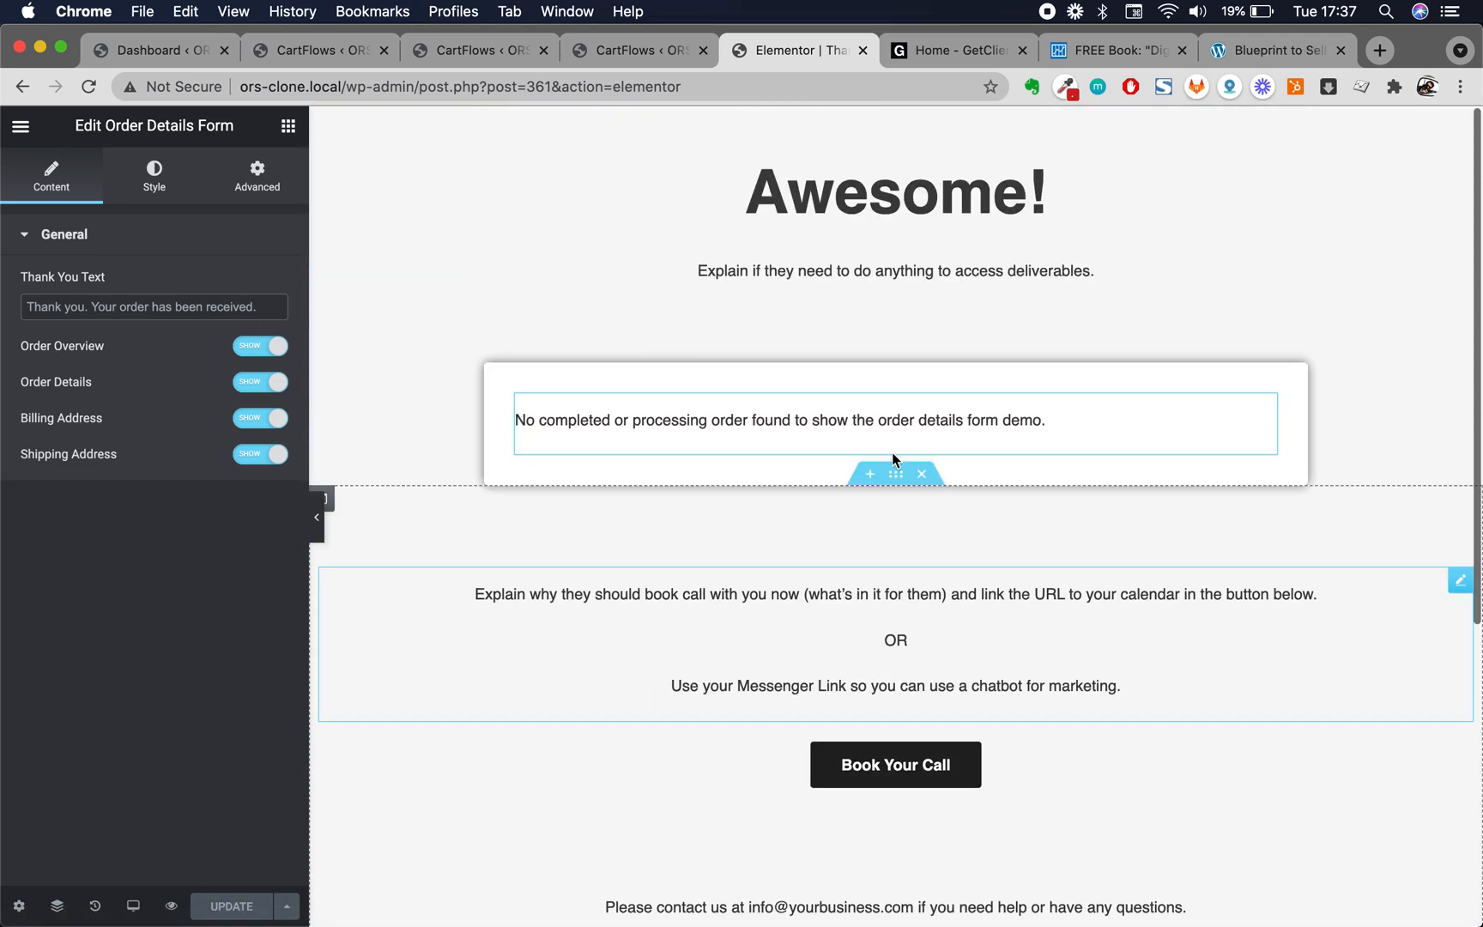
Compare the heading, the deliverables text and the order details form, ending with the deliverables text selected
{"action": "left_click", "coordinate": [900, 266]}
{"action": "left_click", "coordinate": [910, 196]}
{"action": "left_click", "coordinate": [906, 270]}
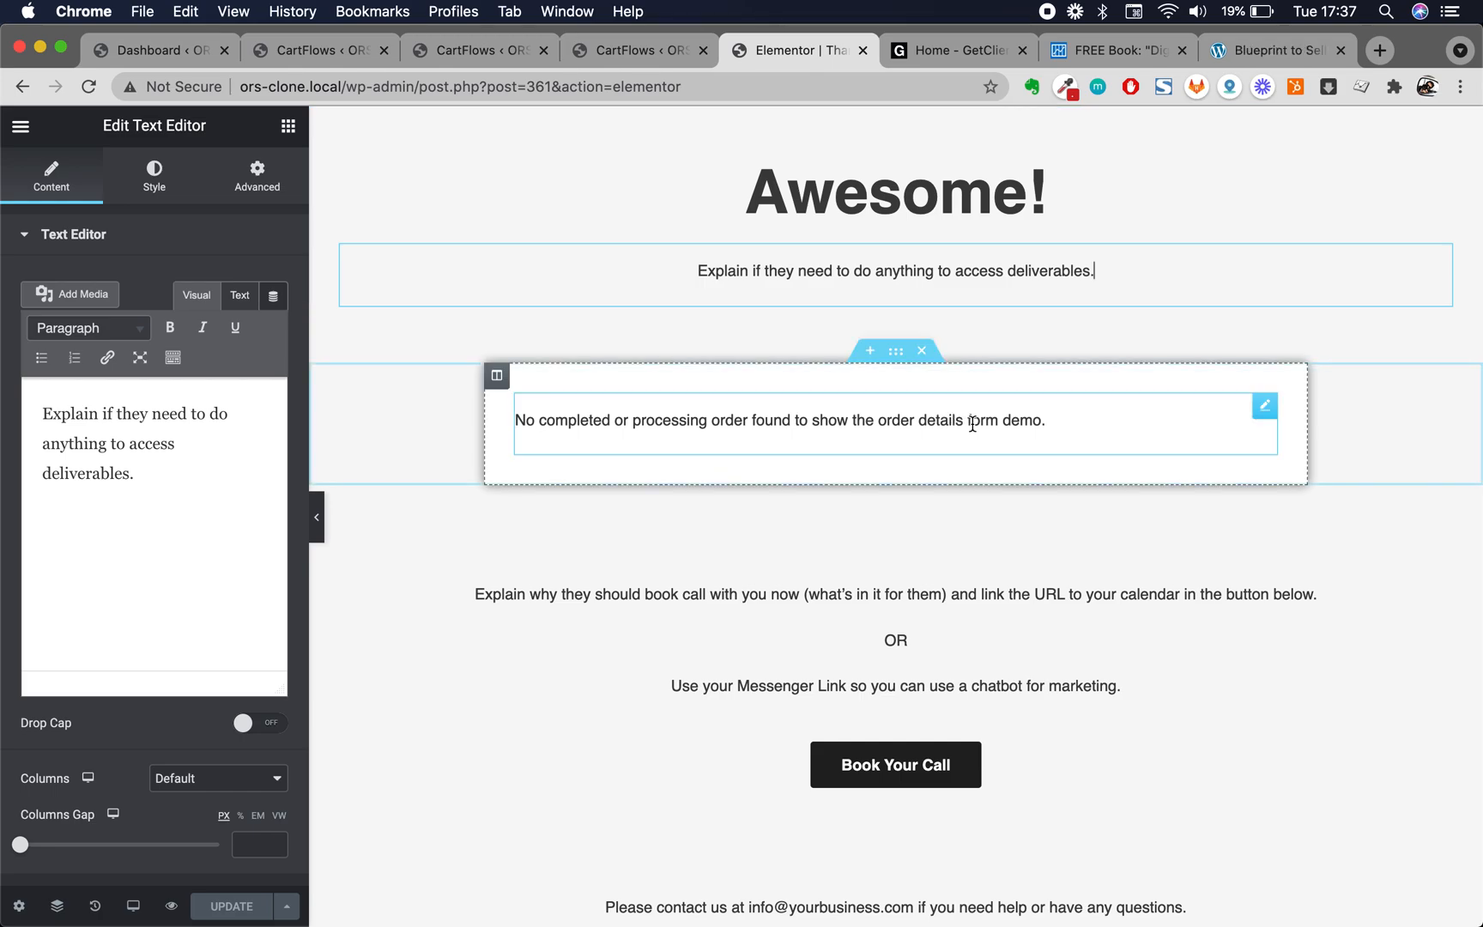
{"action": "left_click", "coordinate": [880, 424]}
{"action": "left_click", "coordinate": [1021, 274]}
{"action": "left_click", "coordinate": [1027, 227]}
{"action": "left_click", "coordinate": [1023, 250]}
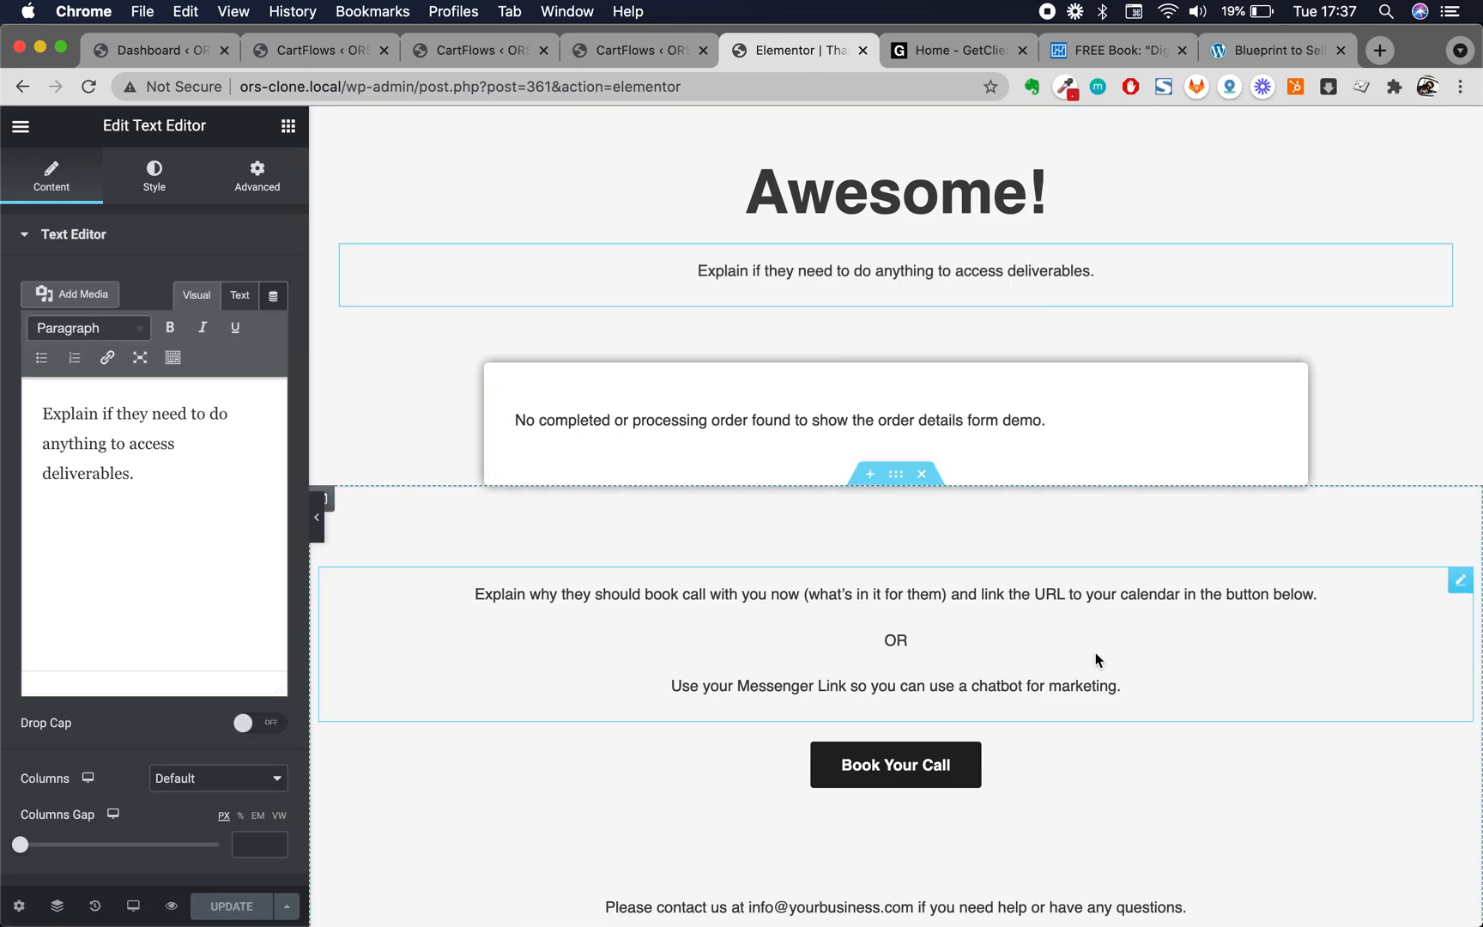
{"action": "scroll", "coordinate": [1095, 656], "scroll_direction": "down", "scroll_amount": 5}
{"action": "scroll", "coordinate": [1095, 659], "scroll_direction": "up", "scroll_amount": 5}
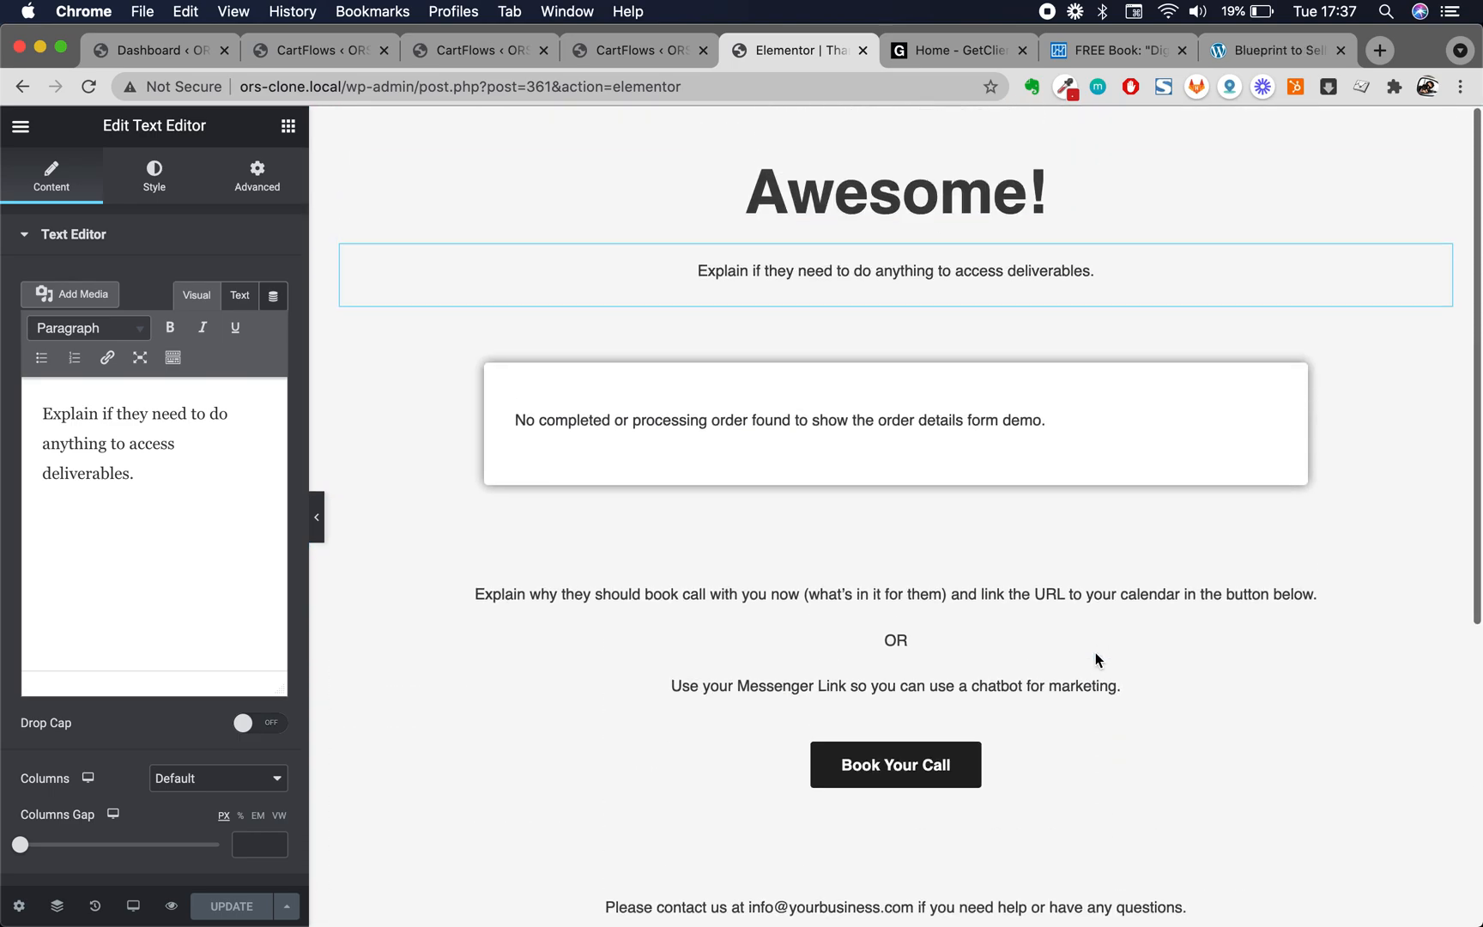